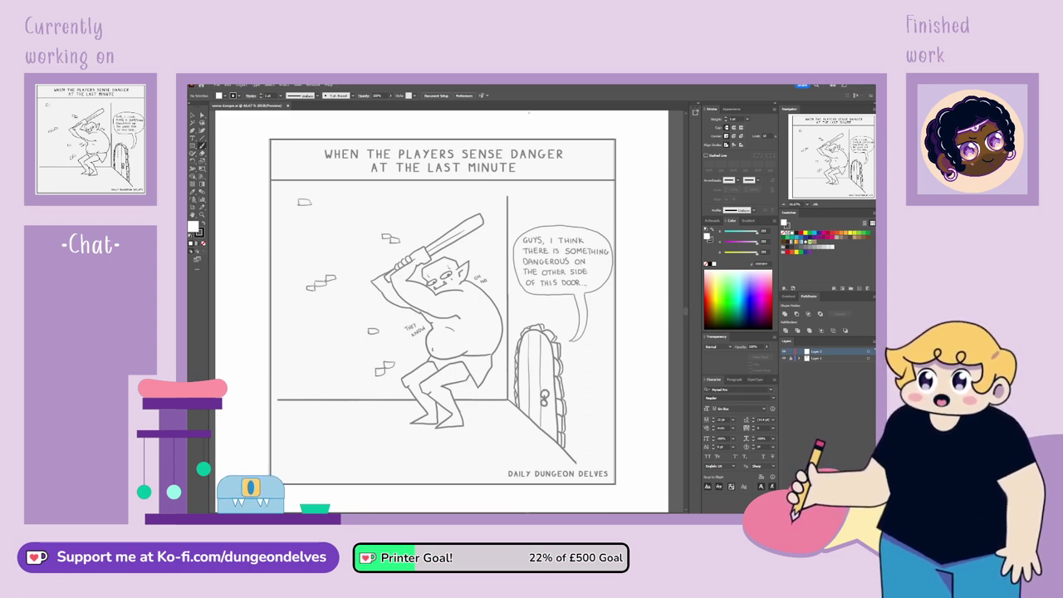
# Try a freehand circle around the word DAILY in the comic's signature and undo it
pyautogui.moveTo(530, 465)
pyautogui.mouseDown()
pyautogui.moveTo(512, 487)
pyautogui.moveTo(528, 463)
pyautogui.mouseUp()
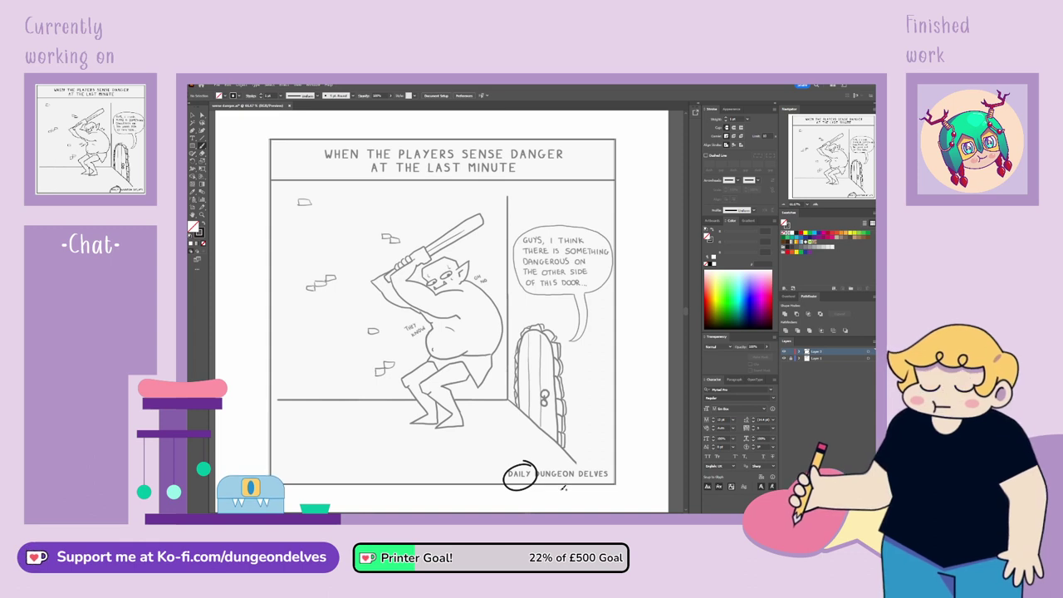
pyautogui.hotkey('ctrl', 'z')
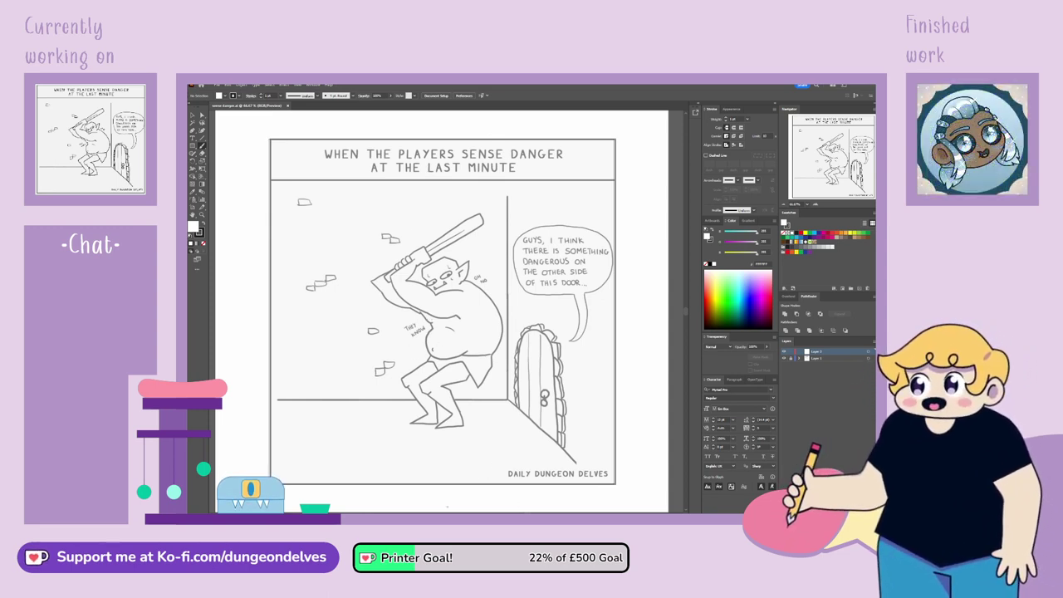
# Ink the two forearm lines of the ogre's front arm over the sketch and rotate both to a more upright angle
pyautogui.hotkey('ctrl', '=')
pyautogui.hotkey('ctrl', '=')
pyautogui.hotkey('ctrl', '=')
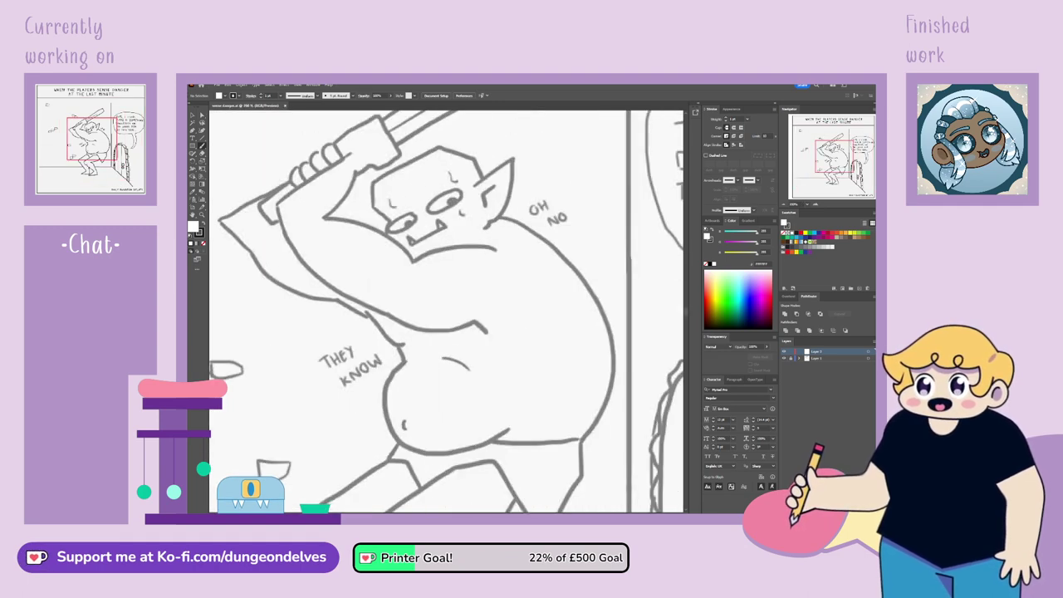
pyautogui.moveTo(446, 311); pyautogui.dragTo(456, 342)
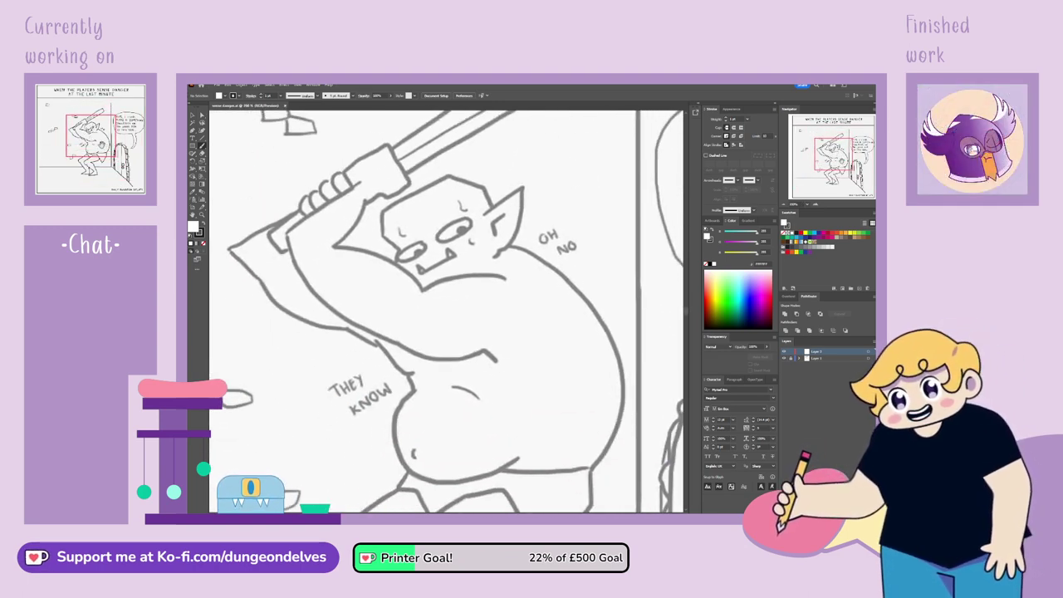
pyautogui.click(840, 158)
pyautogui.moveTo(446, 311); pyautogui.dragTo(466, 359)
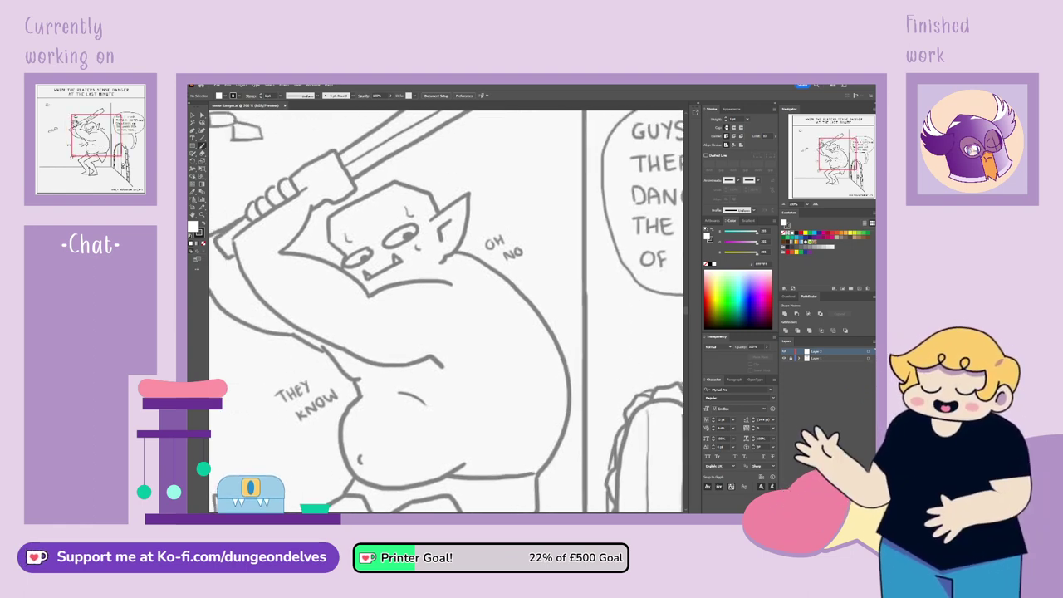
pyautogui.moveTo(837, 154); pyautogui.dragTo(829, 150)
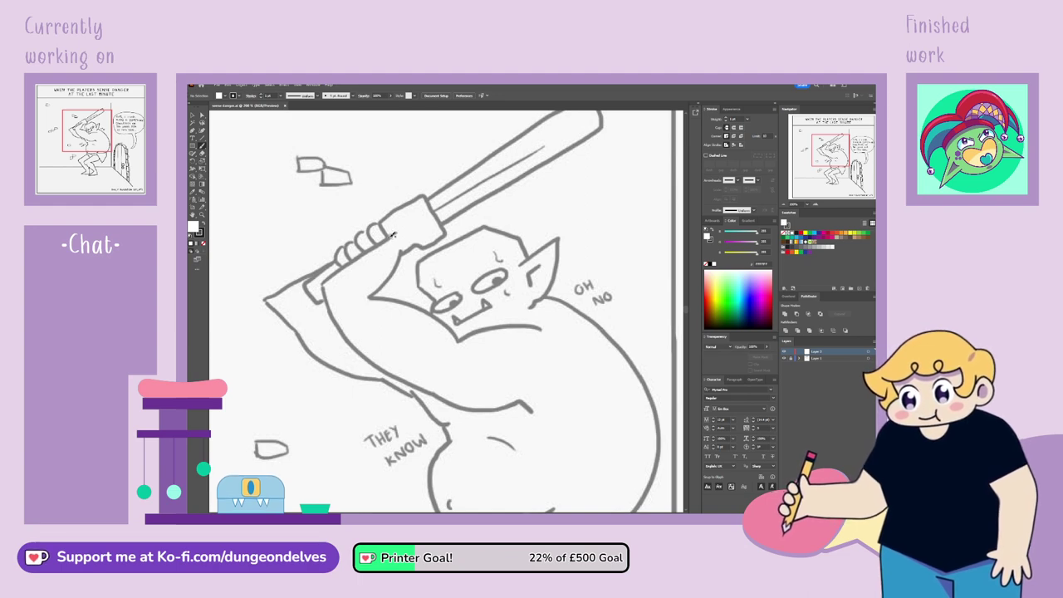
pyautogui.moveTo(384, 238); pyautogui.dragTo(318, 288)
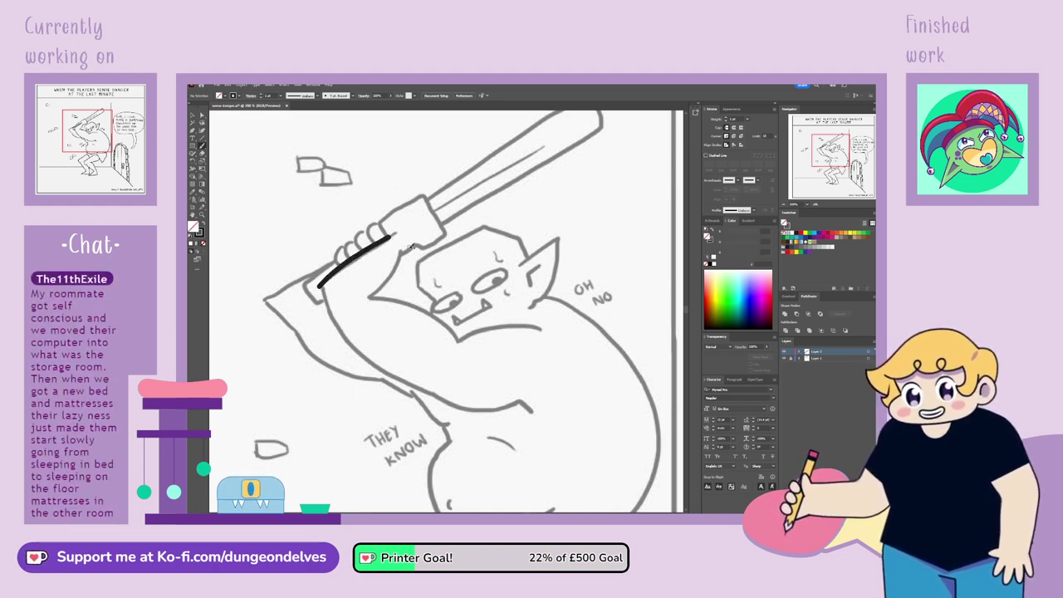
pyautogui.moveTo(412, 245); pyautogui.dragTo(361, 314)
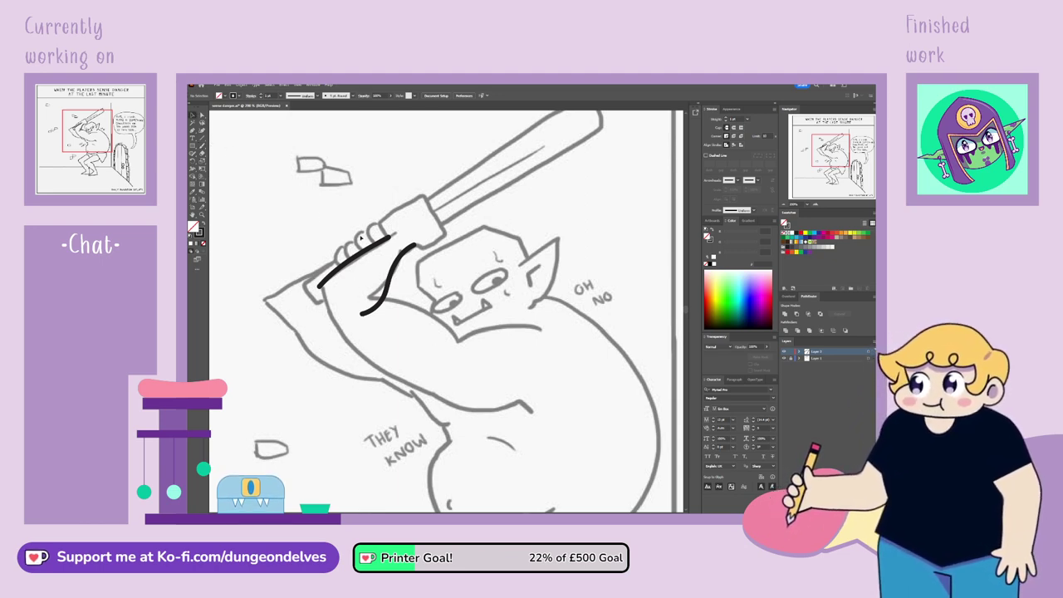
pyautogui.moveTo(326, 231)
pyautogui.mouseDown()
pyautogui.moveTo(465, 374)
pyautogui.moveTo(516, 382)
pyautogui.mouseUp()
pyautogui.press('r')
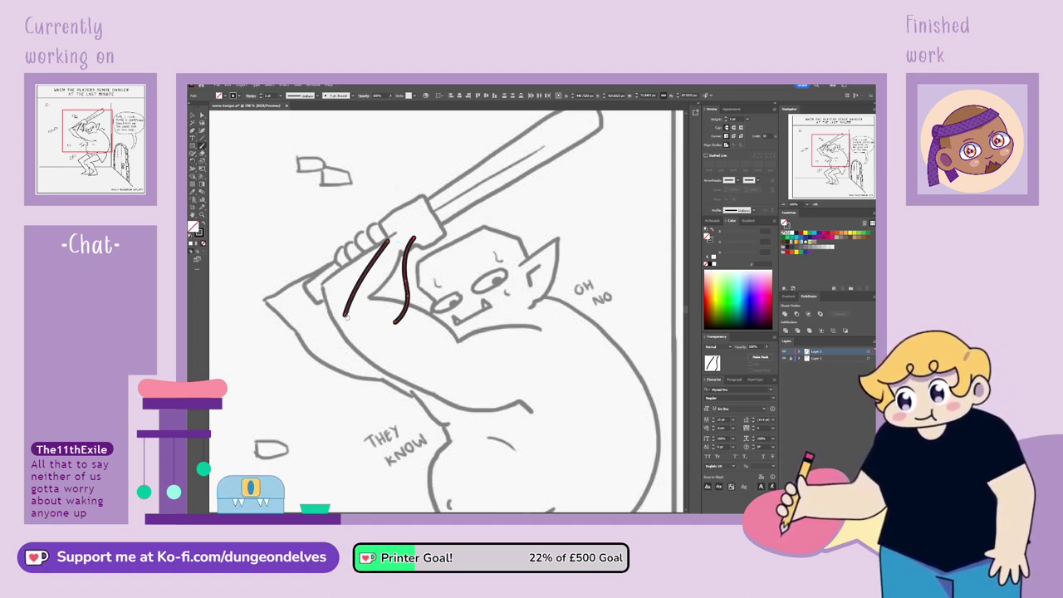
pyautogui.moveTo(347, 316); pyautogui.dragTo(370, 350)
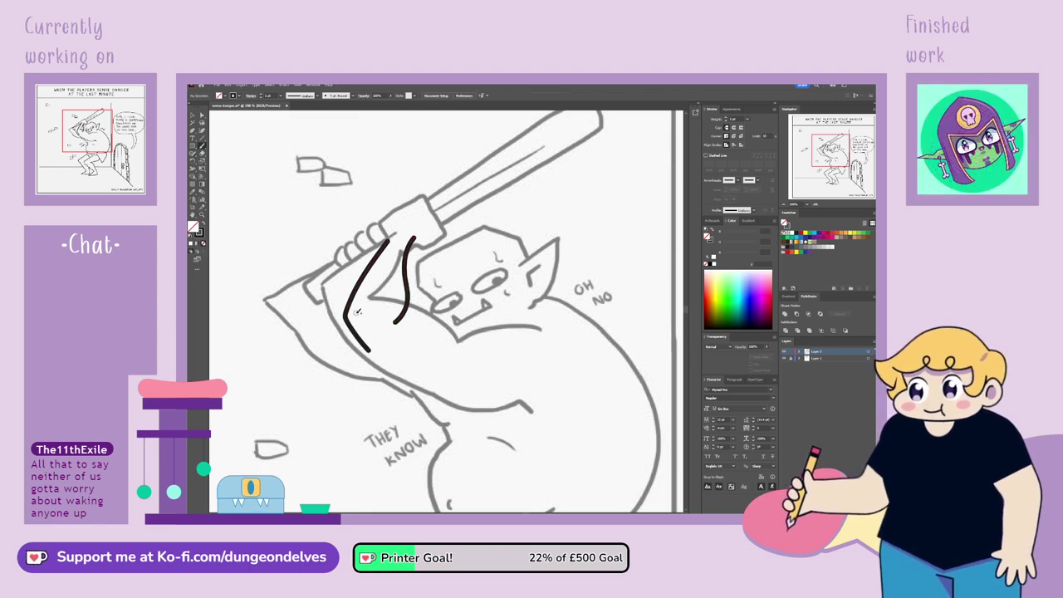
pyautogui.hotkey('ctrl', 'z')
pyautogui.moveTo(344, 316)
pyautogui.mouseDown()
pyautogui.moveTo(420, 376)
pyautogui.moveTo(486, 407)
pyautogui.moveTo(529, 409)
pyautogui.mouseUp()
pyautogui.hotkey('ctrl', 'z')
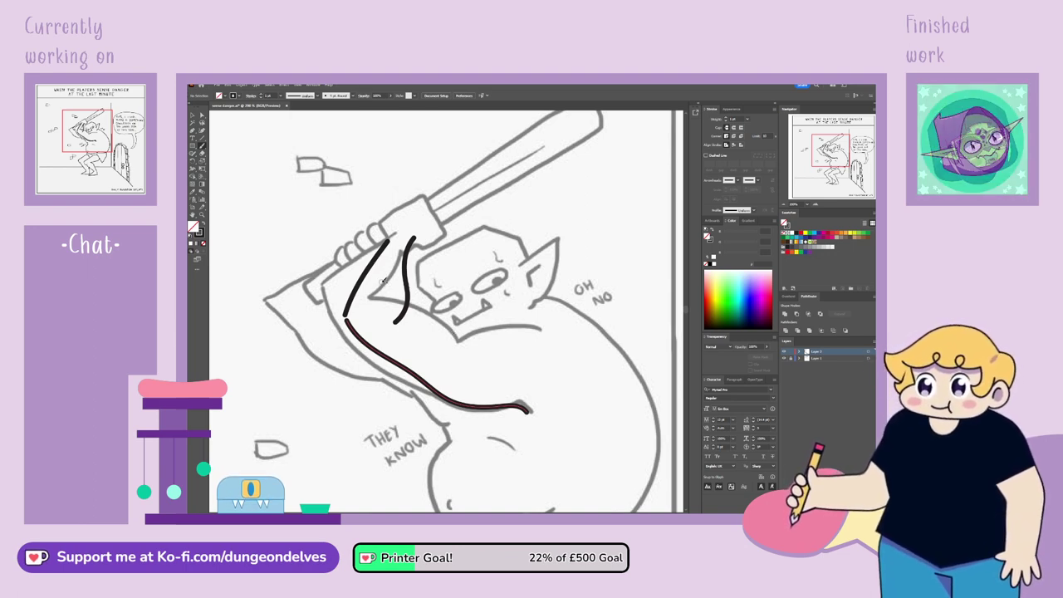
pyautogui.hotkey('ctrl', 'z')
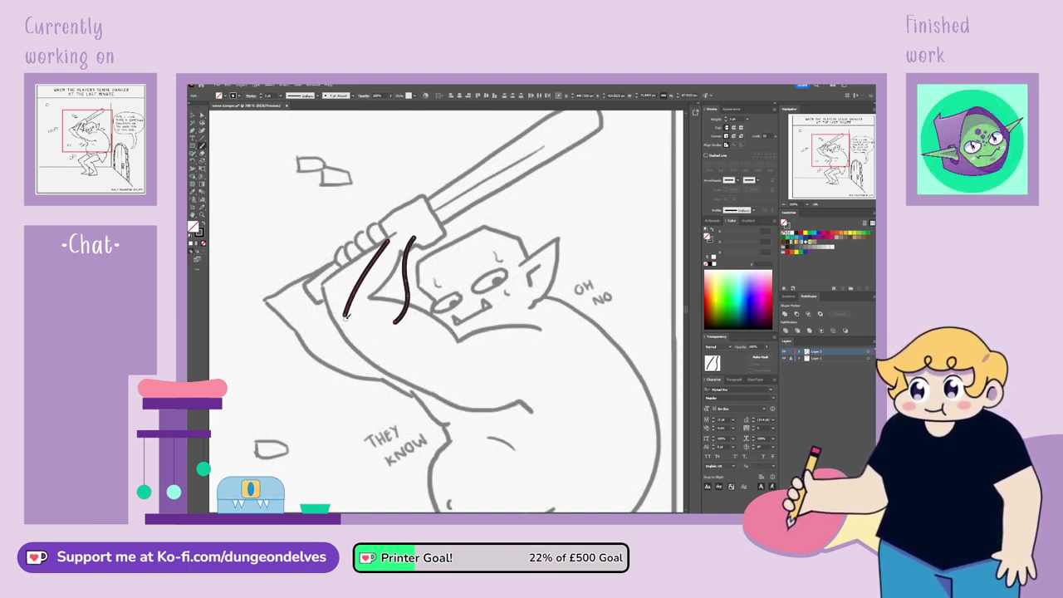
pyautogui.moveTo(347, 319); pyautogui.dragTo(385, 360)
pyautogui.hotkey('ctrl', 'z')
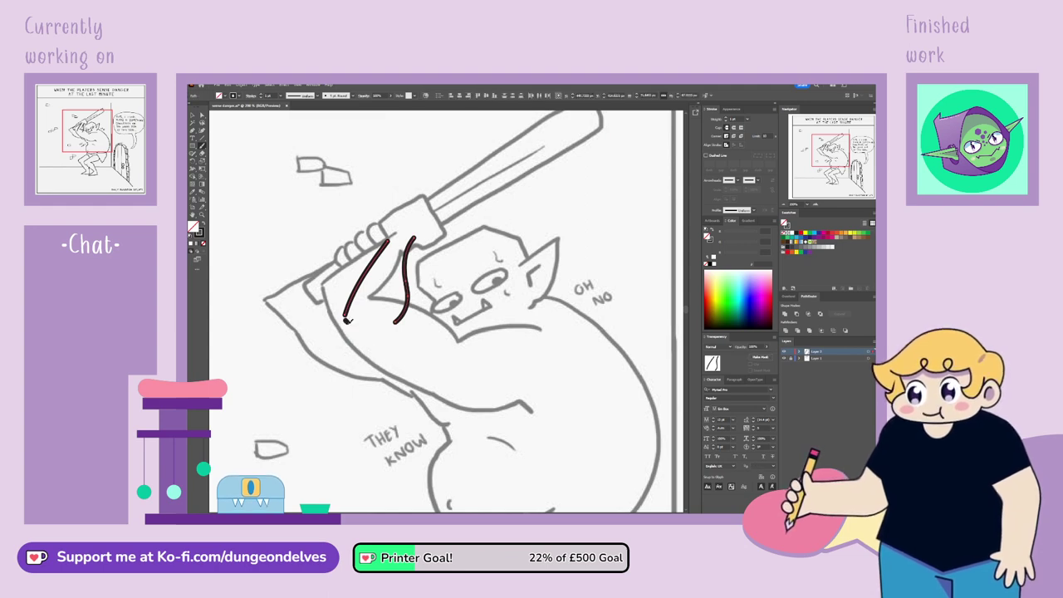
pyautogui.moveTo(348, 319)
pyautogui.mouseDown()
pyautogui.moveTo(427, 371)
pyautogui.moveTo(470, 375)
pyautogui.mouseUp()
pyautogui.hotkey('ctrl', 'z')
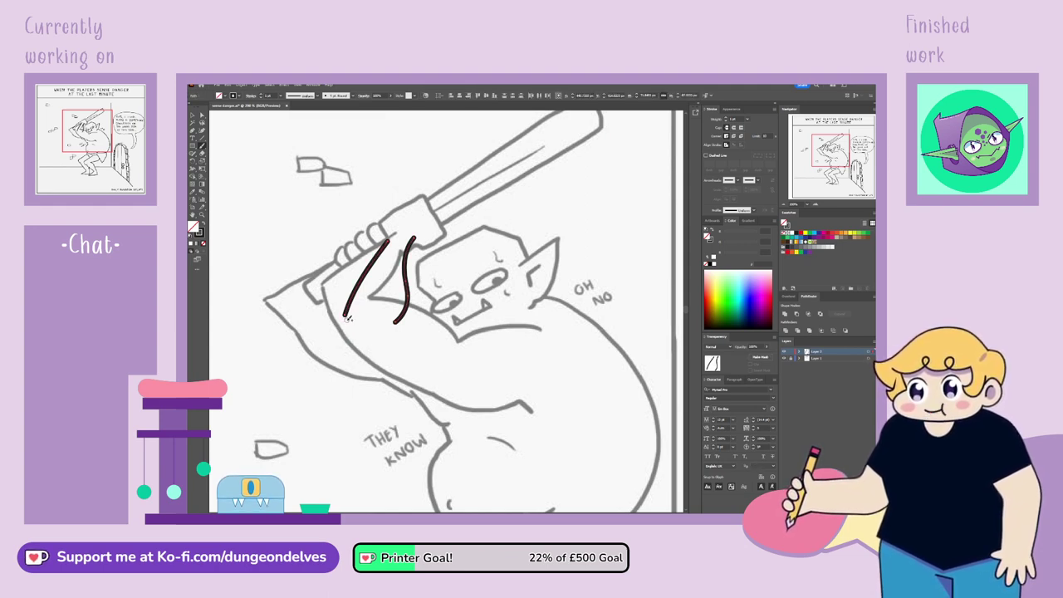
# Ink the underside of the upper arm from the elbow, plus the bicep and shoulder curves beneath the chin
pyautogui.moveTo(345, 318)
pyautogui.mouseDown()
pyautogui.moveTo(441, 389)
pyautogui.moveTo(497, 388)
pyautogui.moveTo(511, 404)
pyautogui.mouseUp()
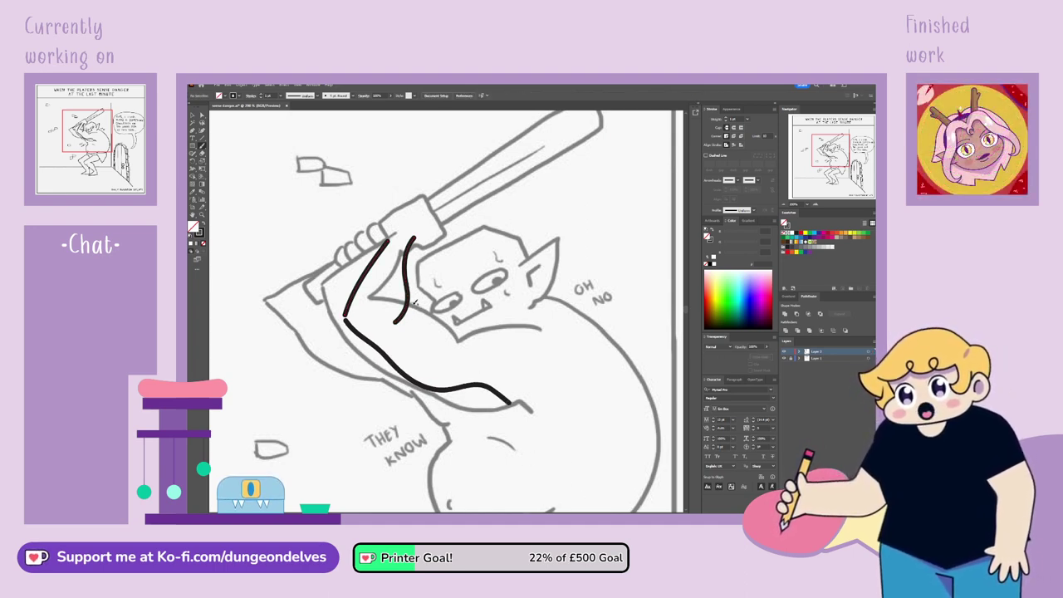
pyautogui.moveTo(408, 304)
pyautogui.mouseDown()
pyautogui.moveTo(480, 342)
pyautogui.moveTo(481, 326)
pyautogui.moveTo(539, 338)
pyautogui.mouseUp()
pyautogui.hotkey('ctrl', 'z')
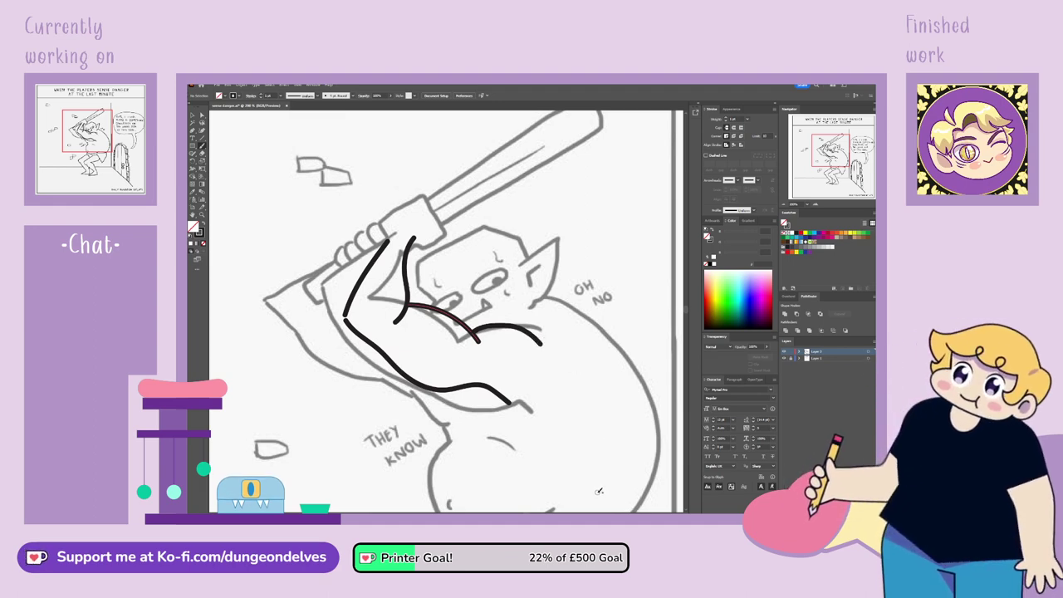
# Adjust the anchor points at the elbow with Direct Selection so the forearm and upper arm lines meet in a corner
pyautogui.click(202, 115)
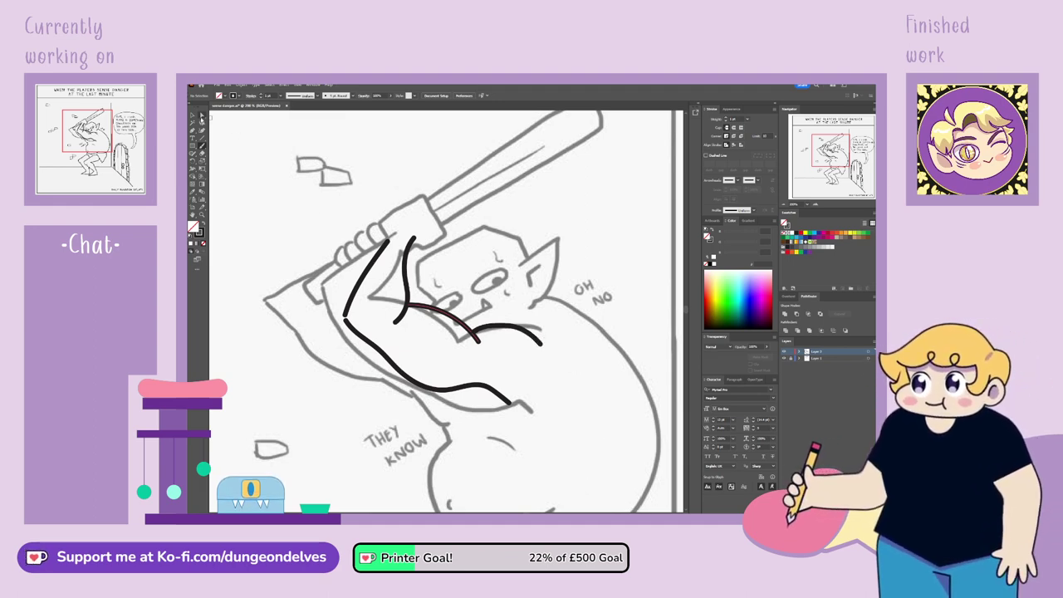
pyautogui.click(346, 321)
pyautogui.moveTo(346, 320); pyautogui.dragTo(344, 319)
pyautogui.keyDown('shift'); pyautogui.click(348, 311); pyautogui.keyUp('shift')
pyautogui.click(374, 331)
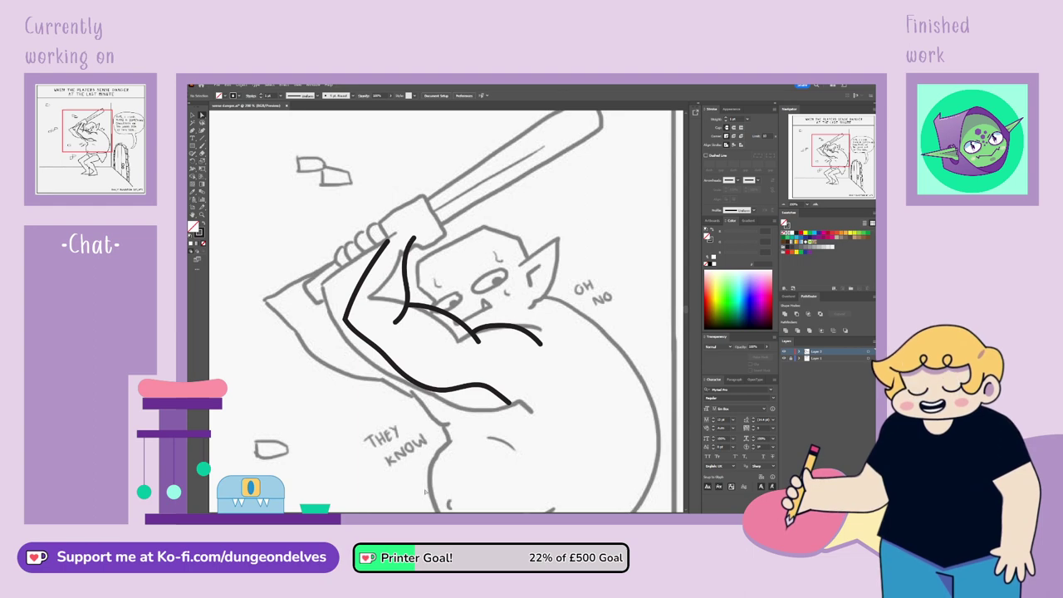
# Hide the sketch layer and move the shoulder curve's start point onto the bicep line
pyautogui.click(784, 358)
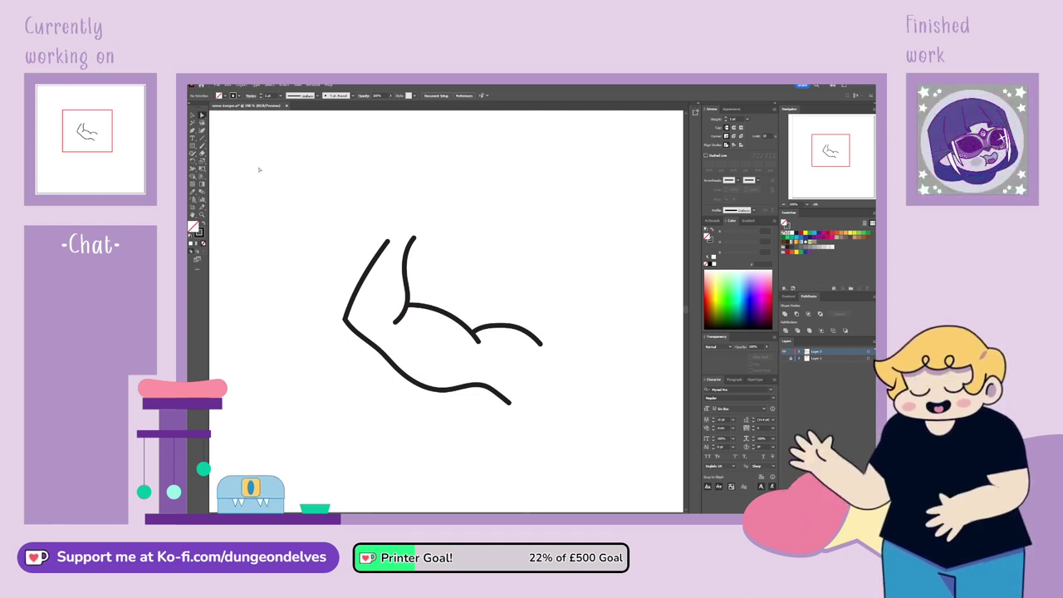
pyautogui.click(498, 326)
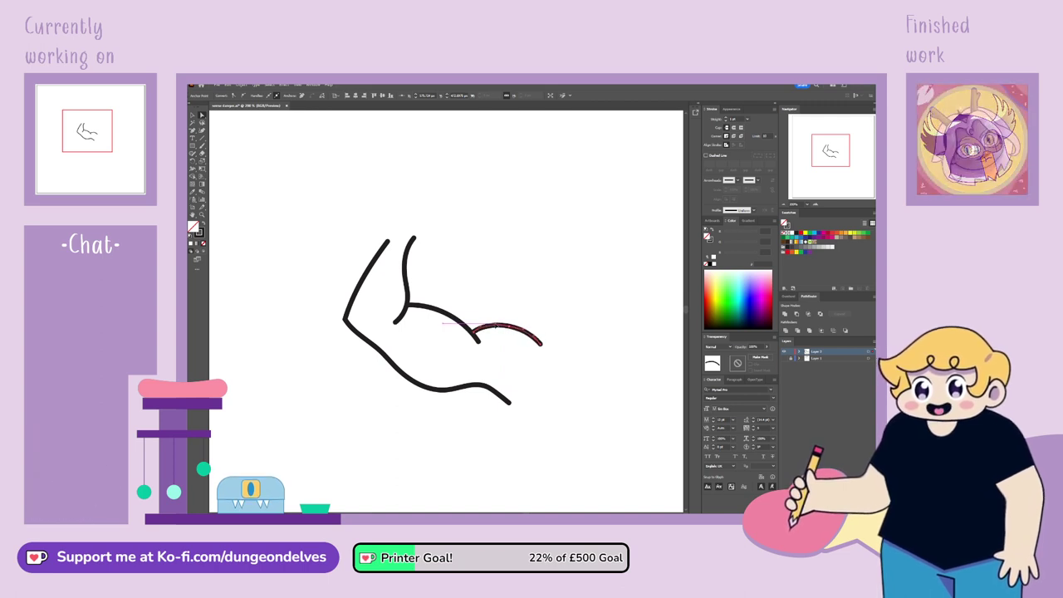
pyautogui.click(534, 292)
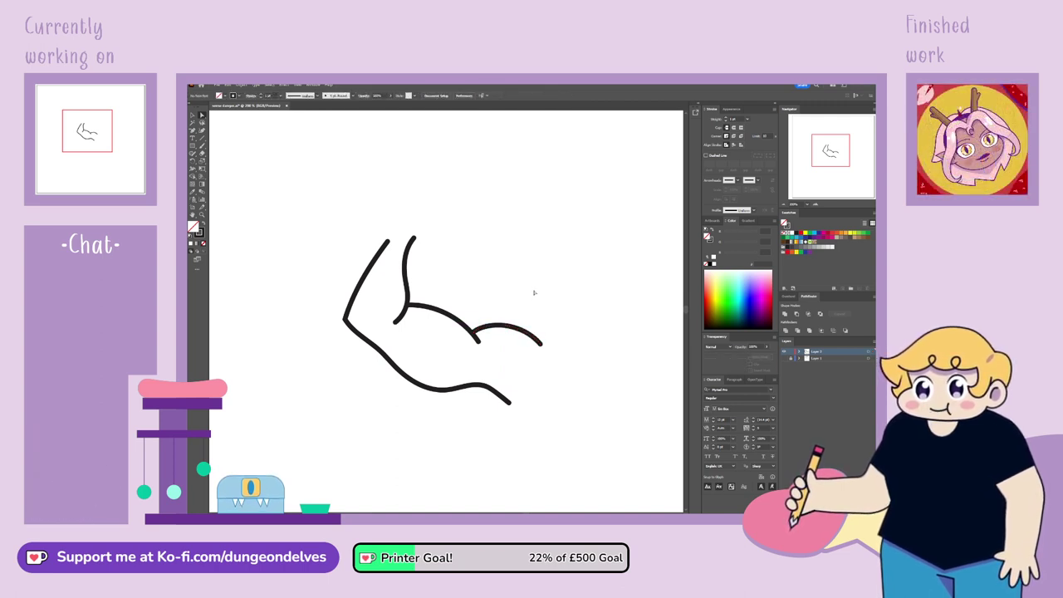
pyautogui.click(448, 314)
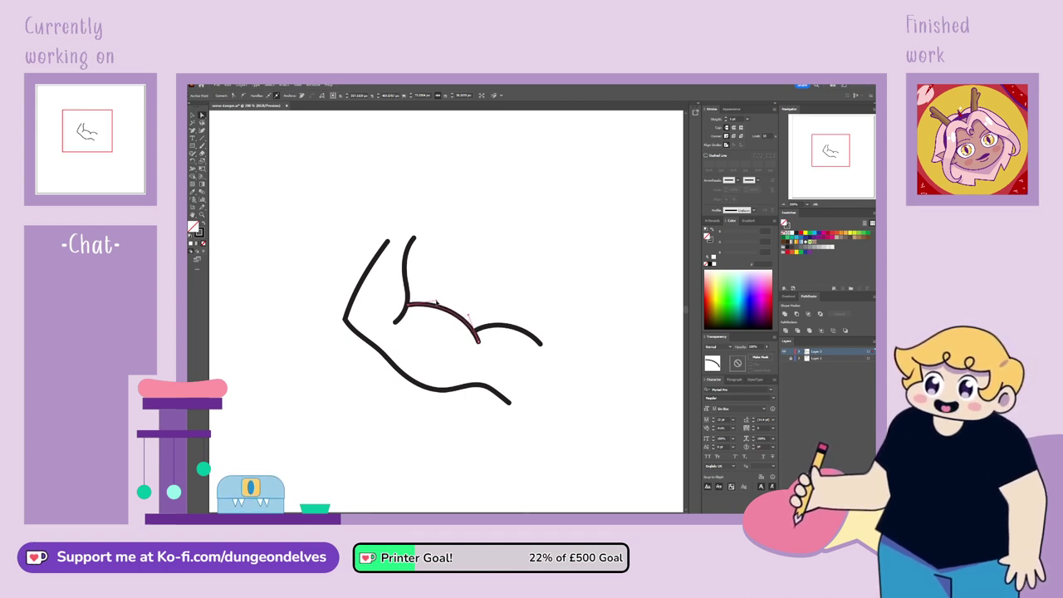
pyautogui.click(476, 334)
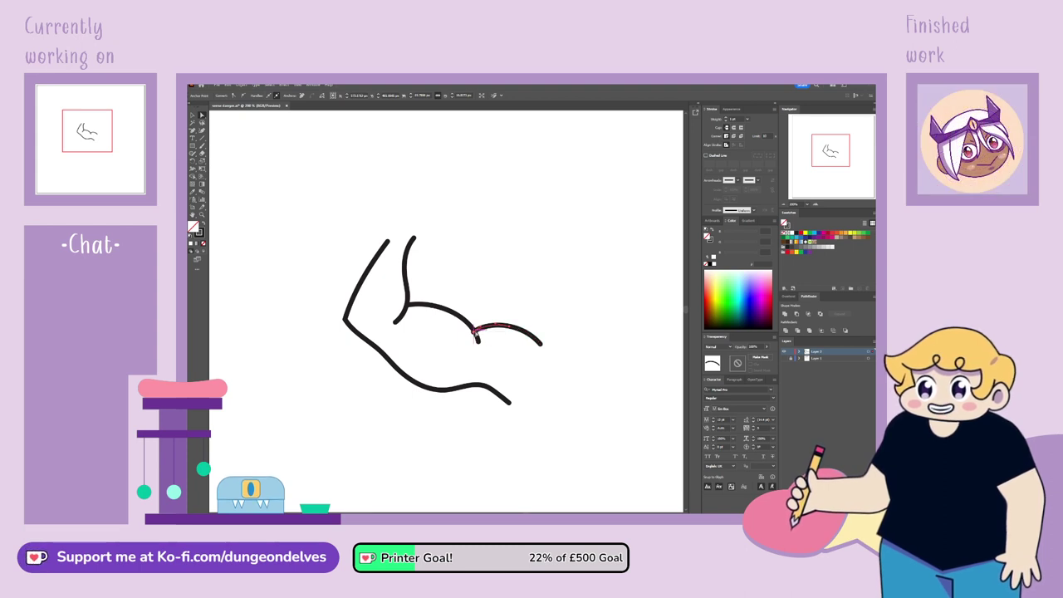
pyautogui.moveTo(476, 334); pyautogui.dragTo(512, 324)
pyautogui.click(539, 318)
# Extend the outer forearm line slightly upward by moving its wrist end point
pyautogui.click(510, 403)
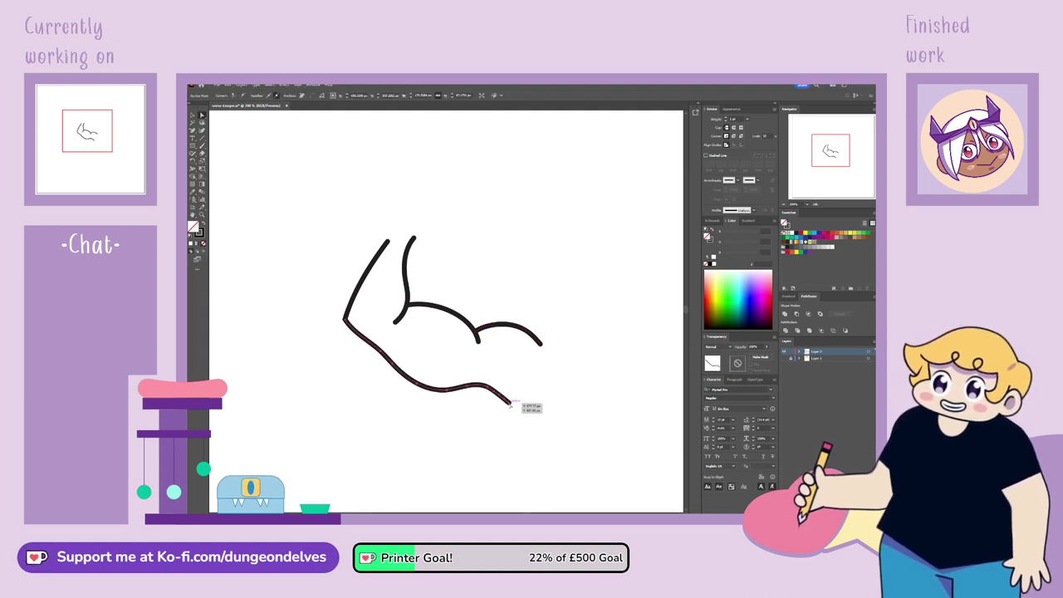
pyautogui.click(525, 405)
pyautogui.click(387, 242)
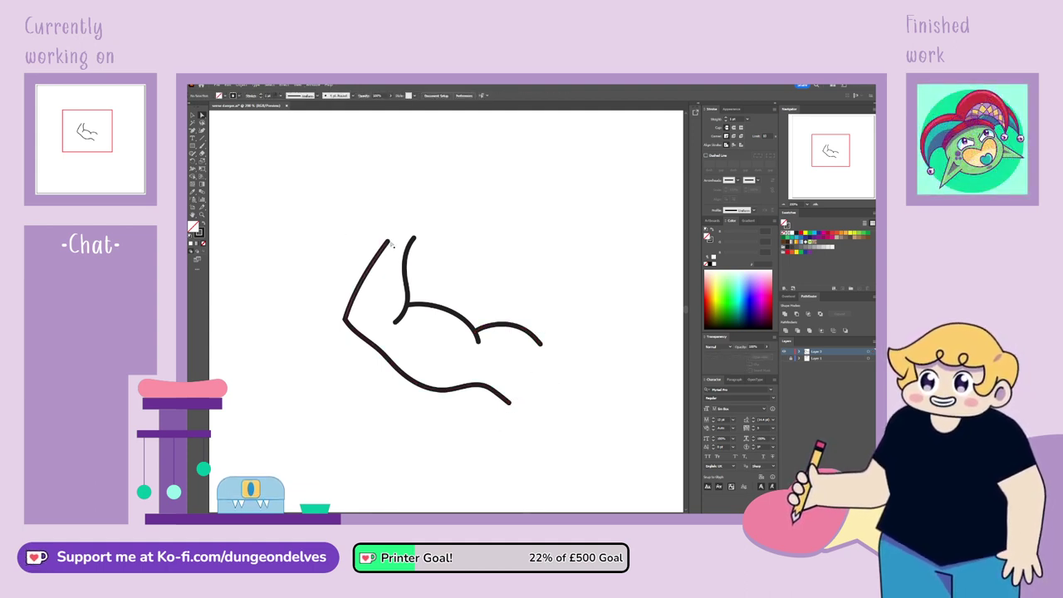
pyautogui.moveTo(388, 242); pyautogui.dragTo(393, 233)
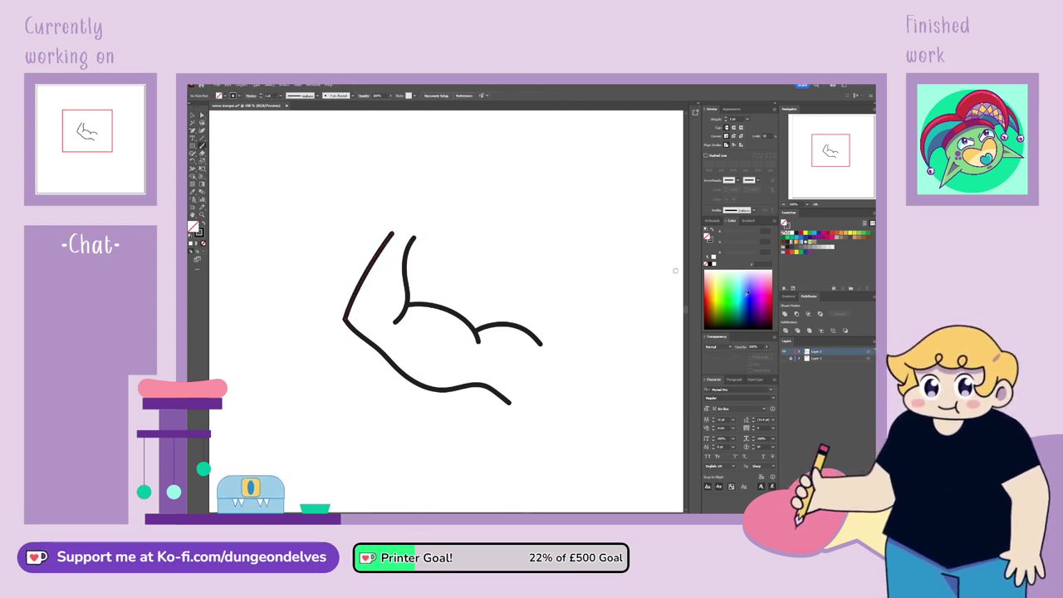
# Show the sketch layer and ink the upper hand's fist and fingers around the bat handle
pyautogui.click(784, 359)
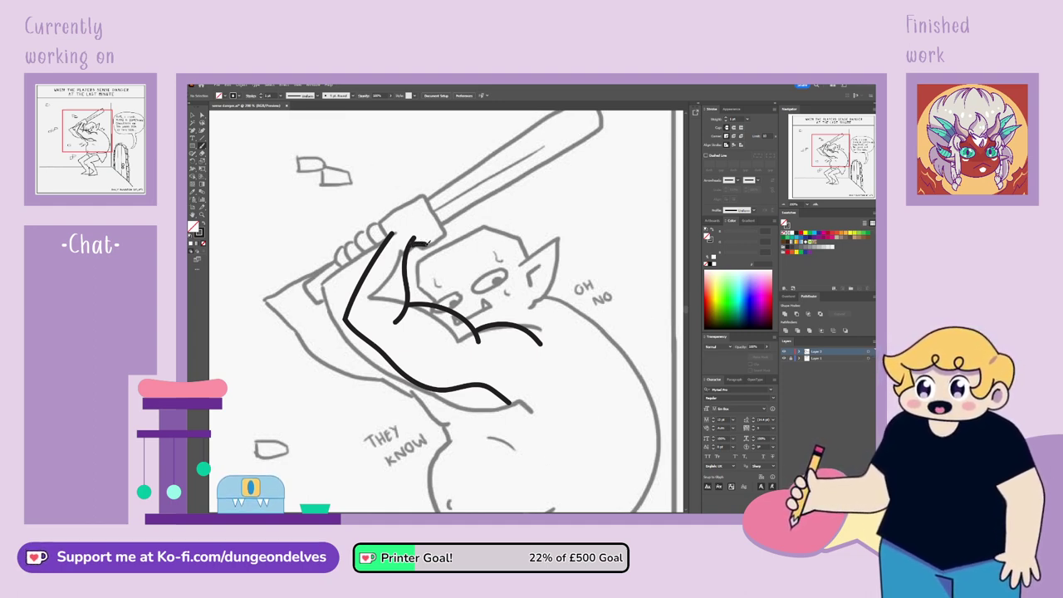
pyautogui.moveTo(442, 237)
pyautogui.mouseDown()
pyautogui.moveTo(445, 223)
pyautogui.moveTo(429, 208)
pyautogui.mouseUp()
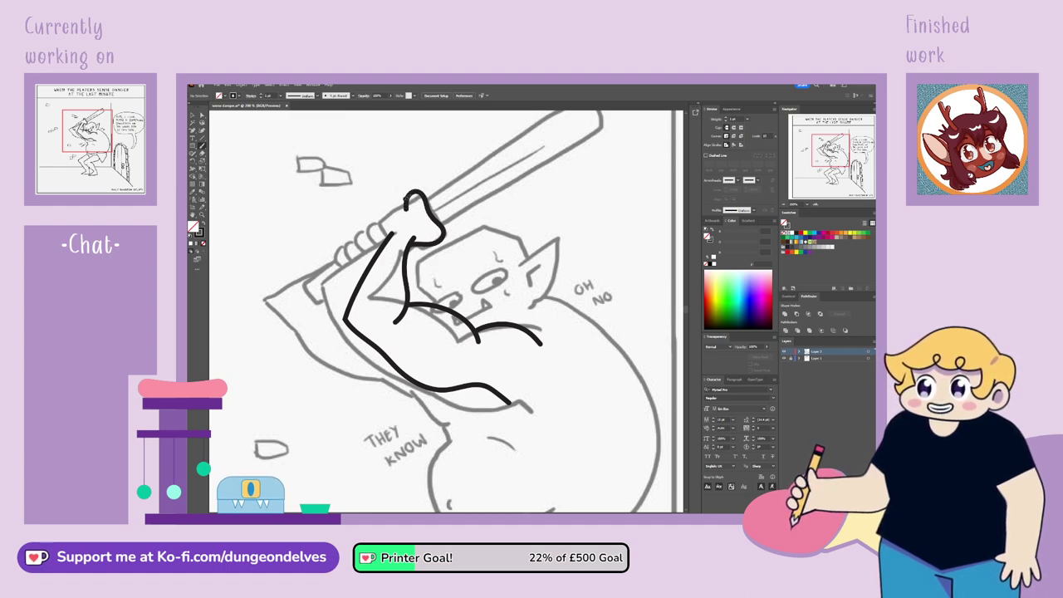
pyautogui.moveTo(404, 201); pyautogui.dragTo(388, 214)
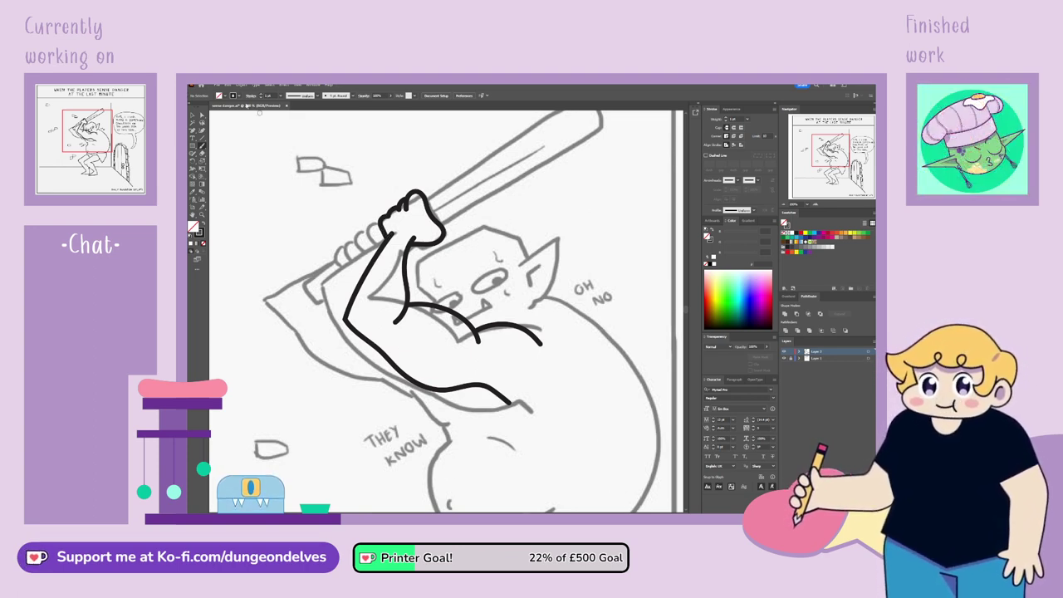
# Group all the inked arm and hand paths and hide that group within the expanded line-art layer
pyautogui.click(194, 116)
pyautogui.click(511, 392)
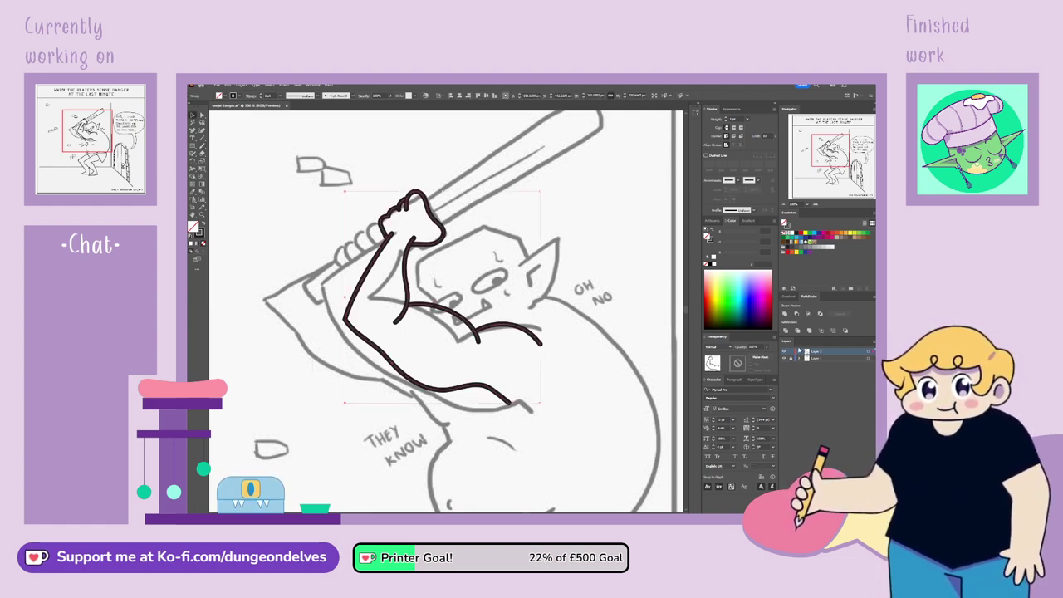
pyautogui.click(799, 351)
pyautogui.click(784, 358)
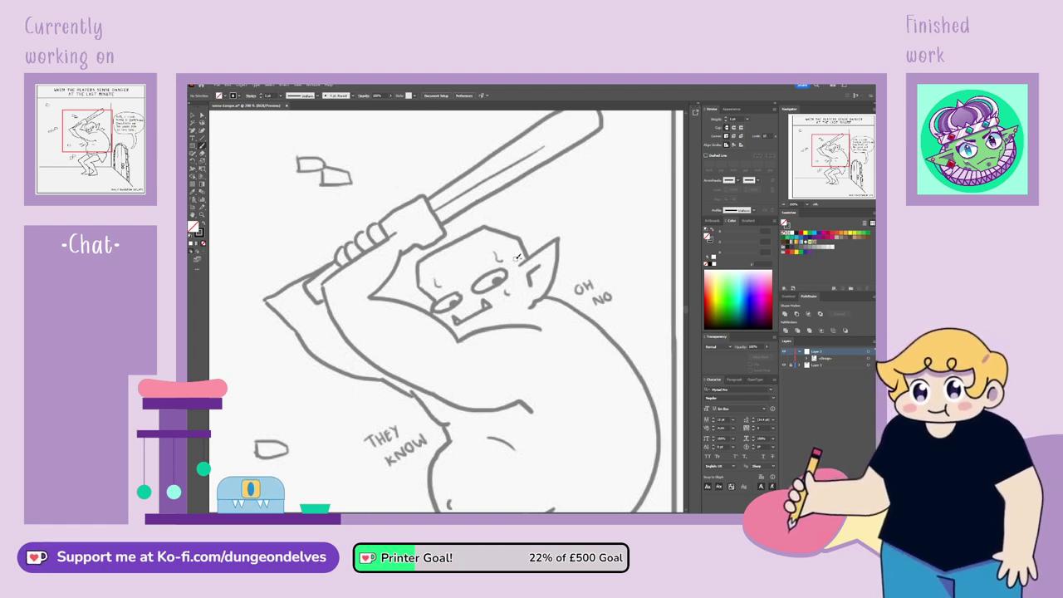
# Ink the ogre's pointed ear and rounded head outline, and move the jaw line's end point to the base of the ear
pyautogui.moveTo(520, 264)
pyautogui.mouseDown()
pyautogui.moveTo(565, 238)
pyautogui.moveTo(550, 282)
pyautogui.moveTo(530, 298)
pyautogui.moveTo(528, 273)
pyautogui.mouseUp()
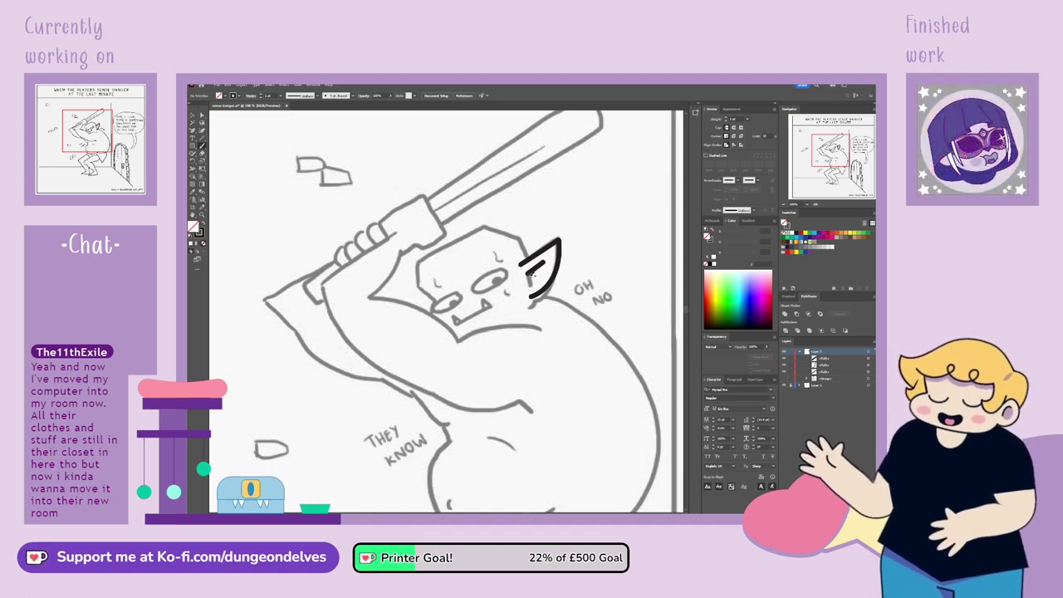
pyautogui.moveTo(529, 272)
pyautogui.mouseDown()
pyautogui.moveTo(535, 286)
pyautogui.moveTo(522, 243)
pyautogui.moveTo(496, 230)
pyautogui.moveTo(458, 233)
pyautogui.moveTo(430, 254)
pyautogui.moveTo(419, 282)
pyautogui.moveTo(434, 304)
pyautogui.moveTo(426, 323)
pyautogui.moveTo(511, 321)
pyautogui.moveTo(533, 300)
pyautogui.mouseUp()
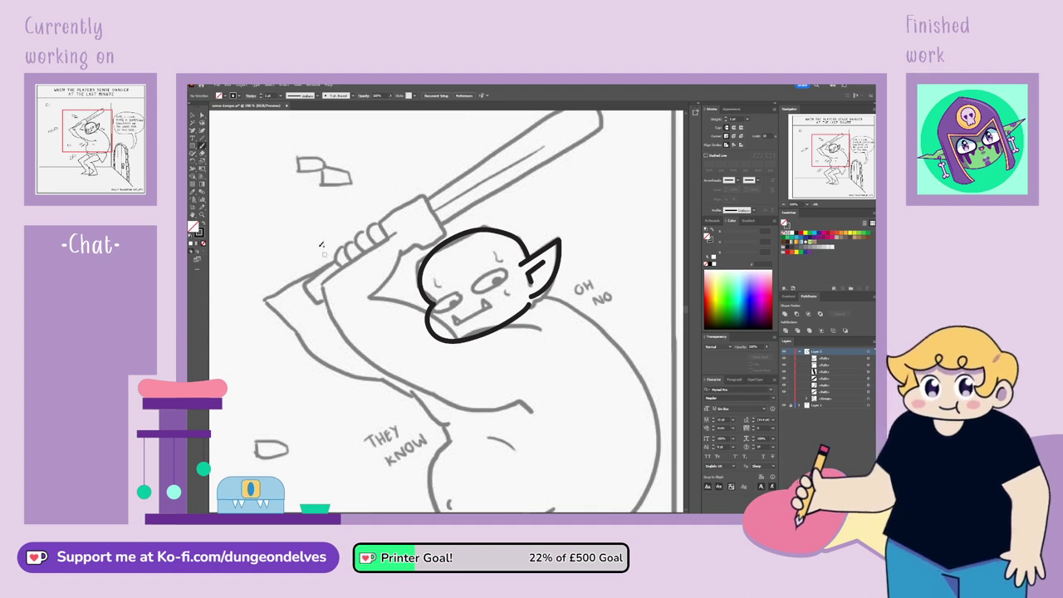
pyautogui.moveTo(529, 306); pyautogui.dragTo(532, 297)
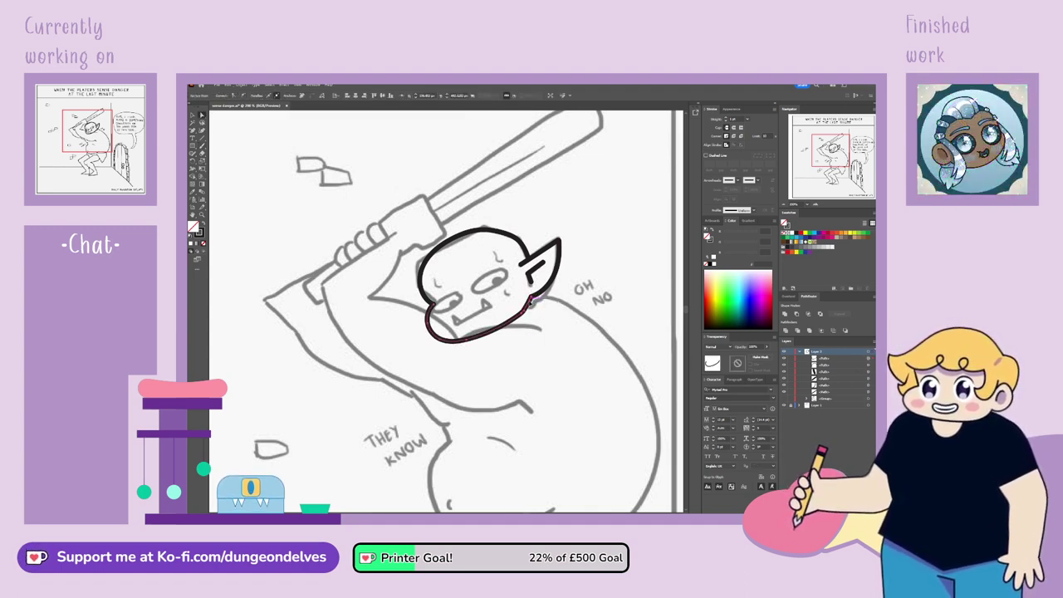
pyautogui.click(485, 493)
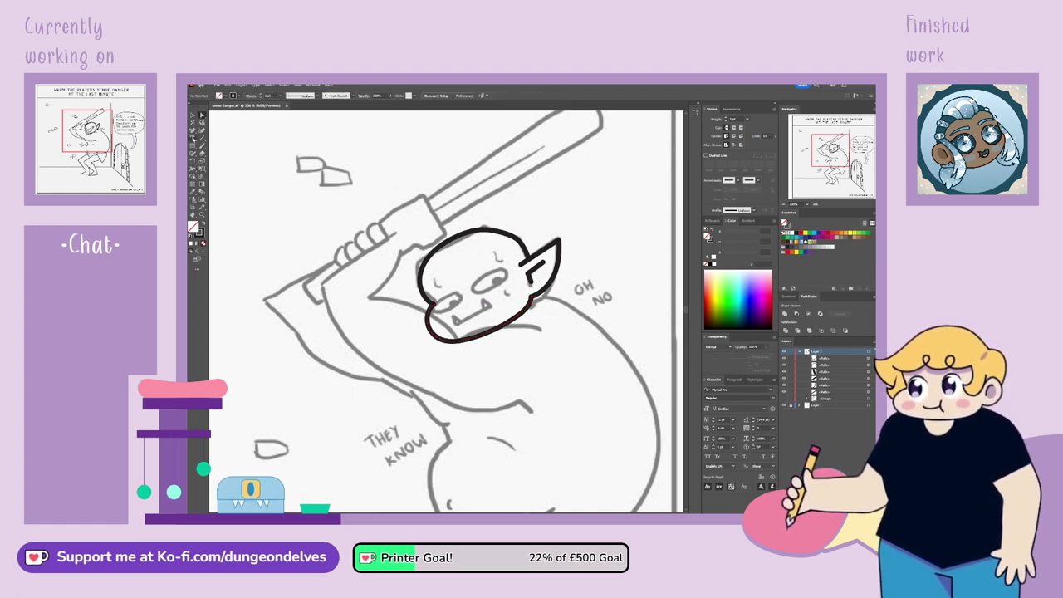
# Ink the ogre's eye nearest the ear as an ellipse rotated to match the sketch, and thicken its outline
pyautogui.click(194, 148)
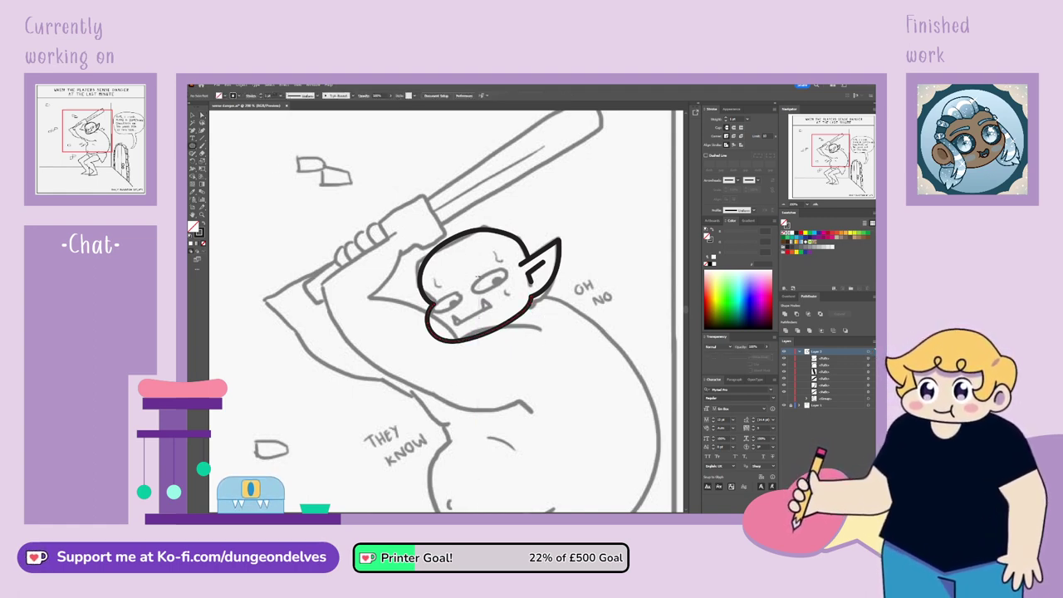
pyautogui.moveTo(468, 273); pyautogui.dragTo(510, 291)
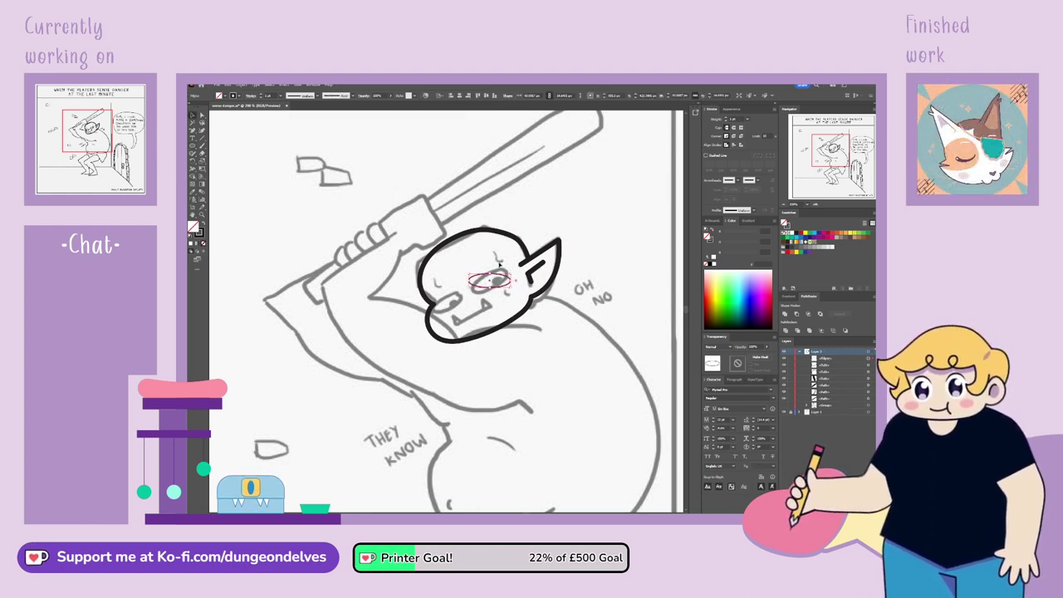
pyautogui.moveTo(515, 276); pyautogui.dragTo(494, 280)
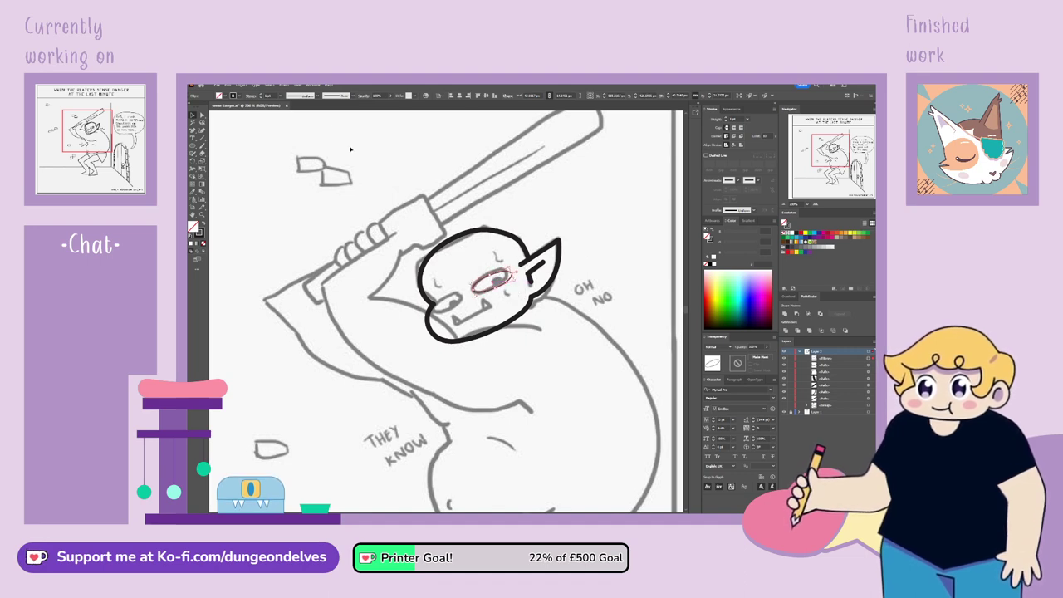
pyautogui.click(295, 125)
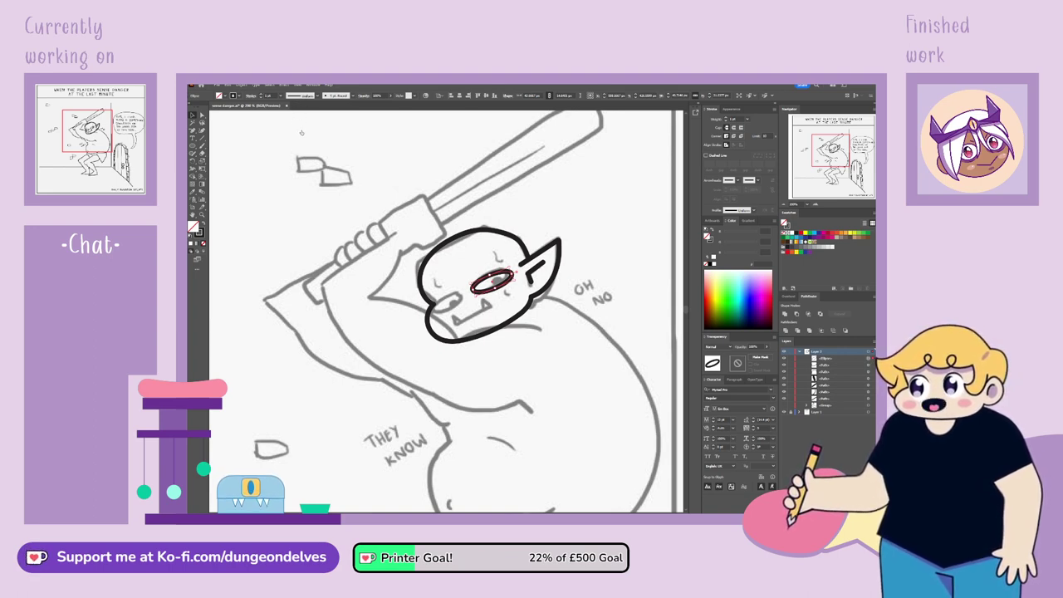
pyautogui.click(262, 97)
pyautogui.click(261, 94)
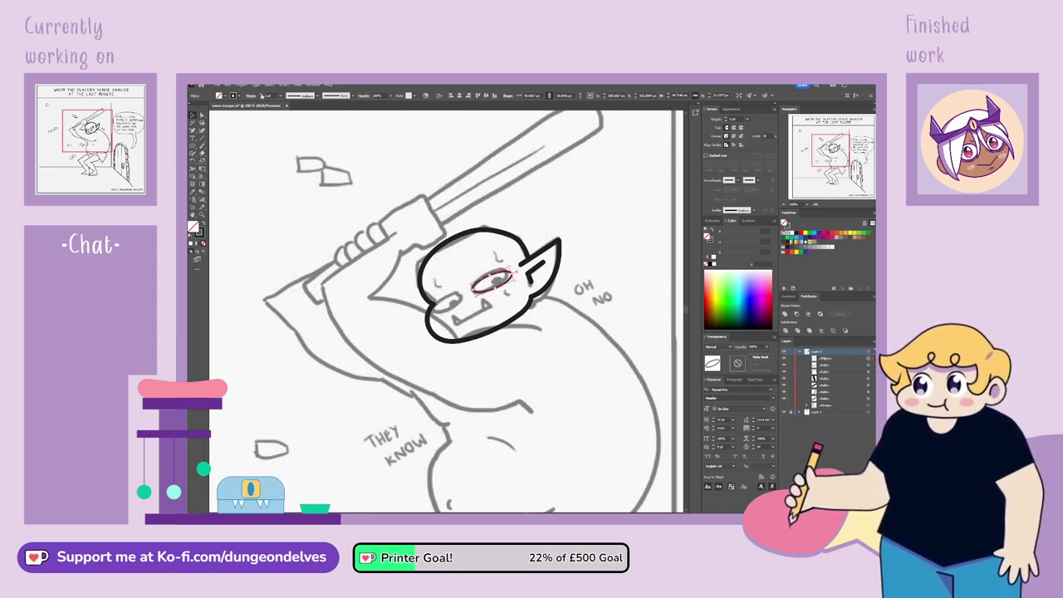
pyautogui.click(261, 94)
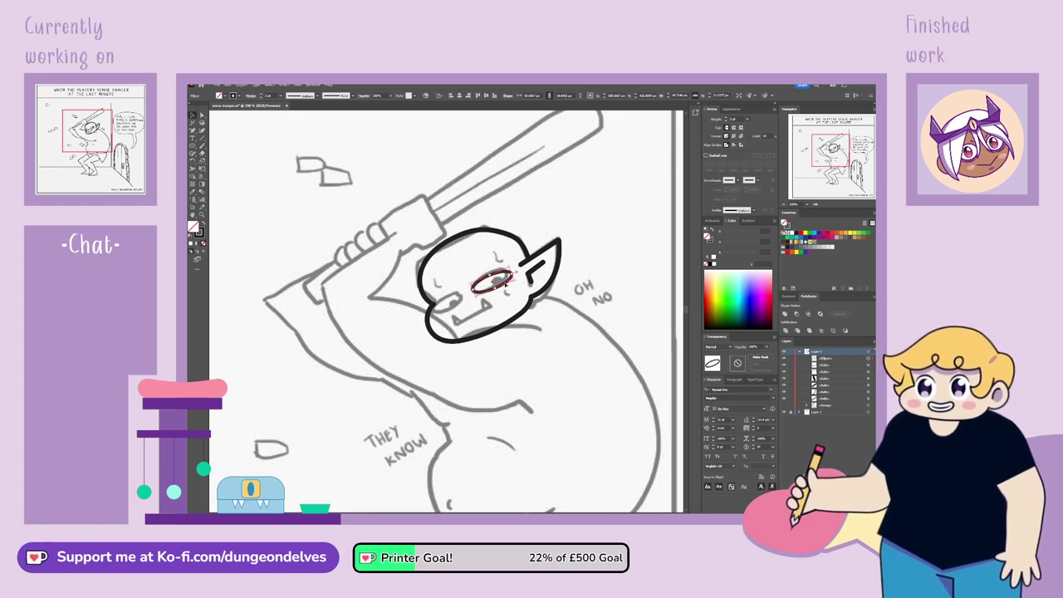
# Copy the eye ellipse onto the other sketched eye and reposition the ellipse nearest the ear over its sketch
pyautogui.moveTo(504, 284)
pyautogui.mouseDown()
pyautogui.moveTo(463, 302)
pyautogui.moveTo(521, 274)
pyautogui.moveTo(504, 279)
pyautogui.mouseUp()
pyautogui.hotkey('ctrl', 'shift', 'a')
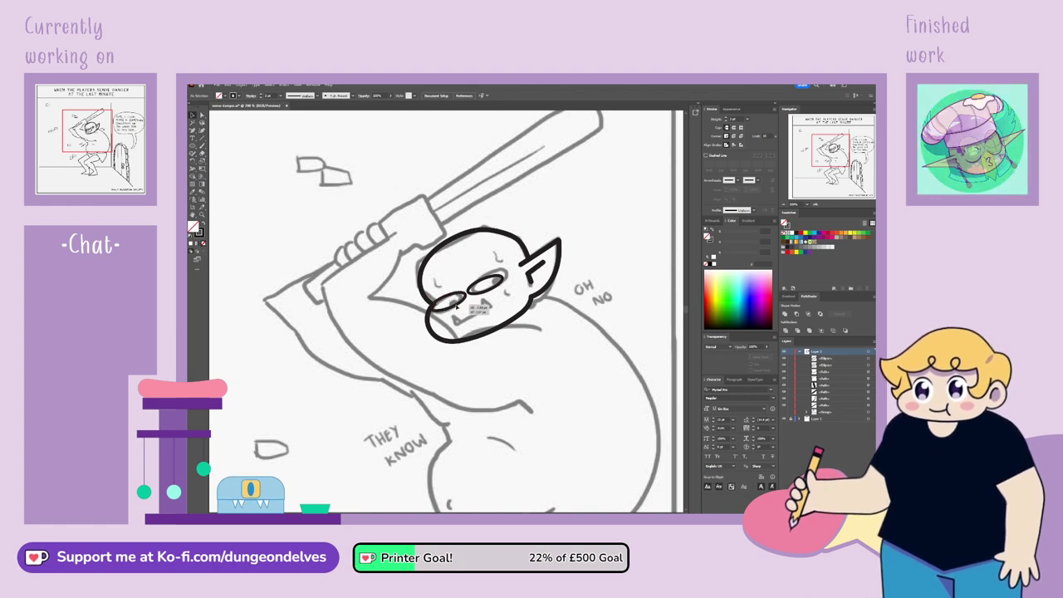
pyautogui.click(457, 305)
pyautogui.moveTo(487, 287); pyautogui.dragTo(495, 290)
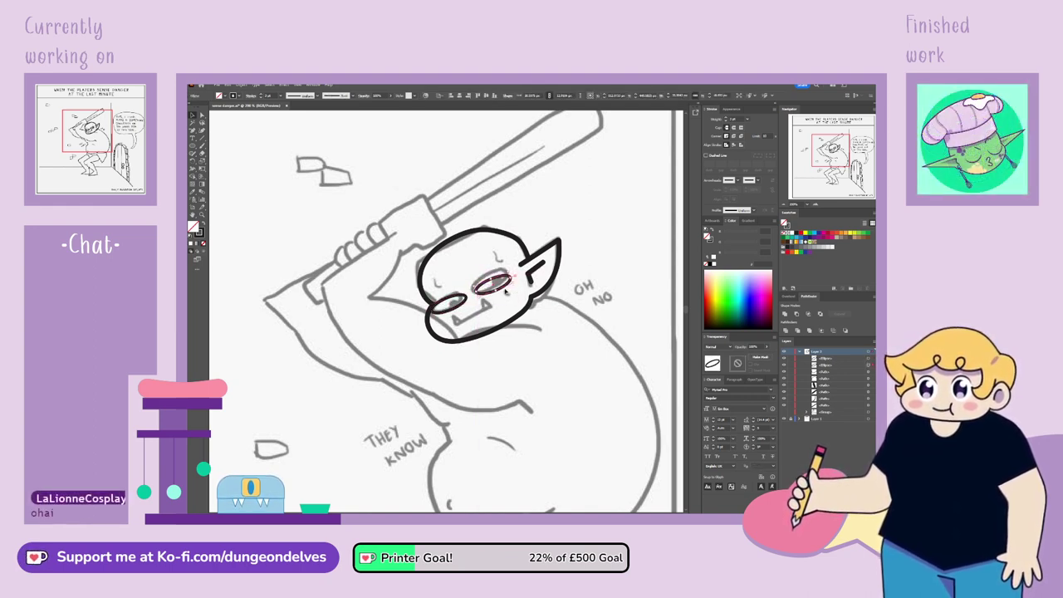
pyautogui.hotkey('ctrl', 'shift', 'a')
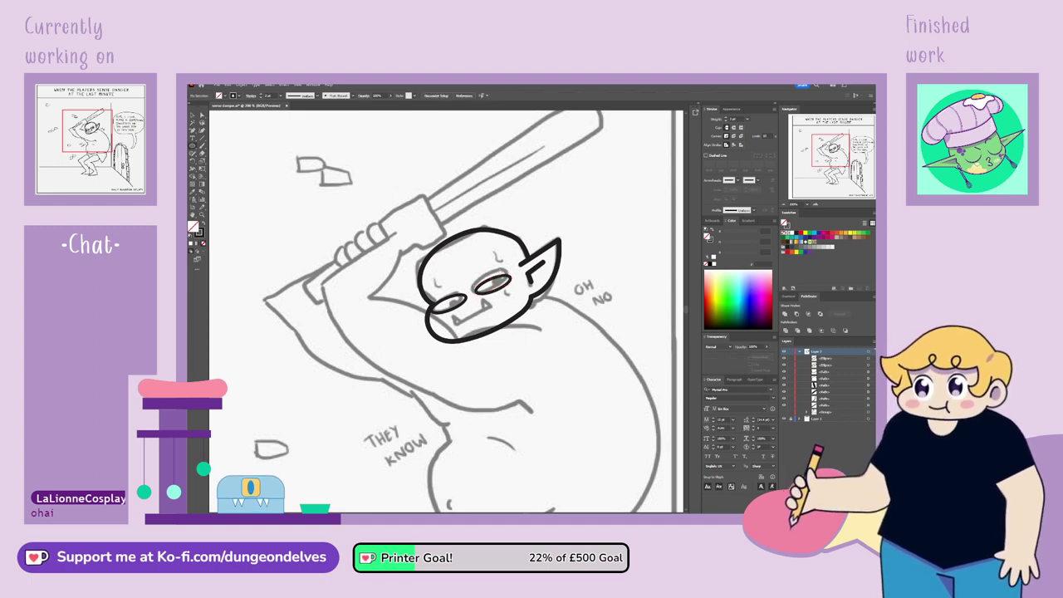
# Draw a small solid black pupil in the eye nearest the ear and place a copy in the other eye
pyautogui.click(497, 284)
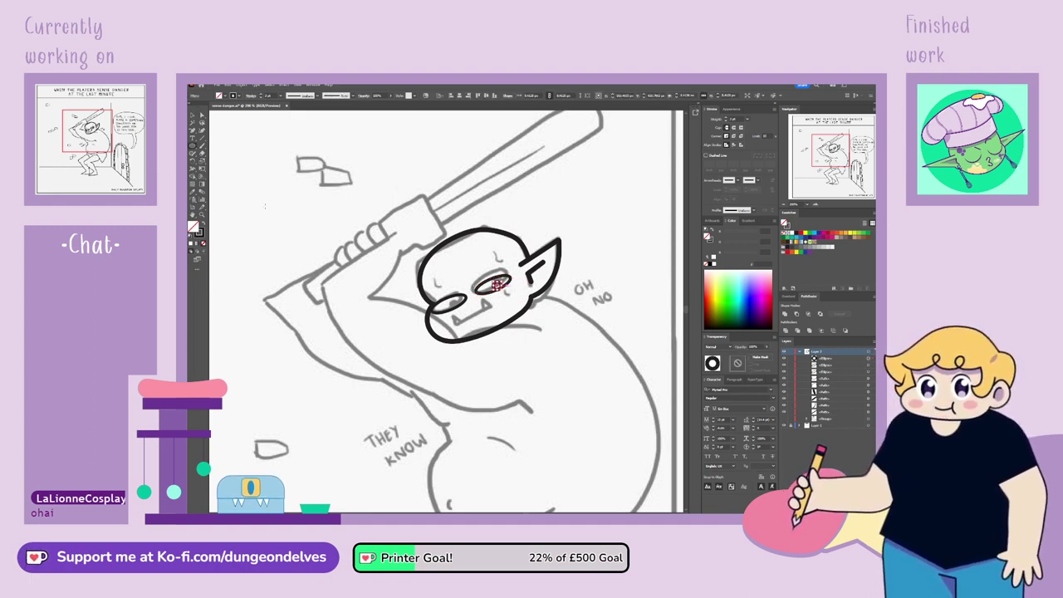
pyautogui.click(202, 223)
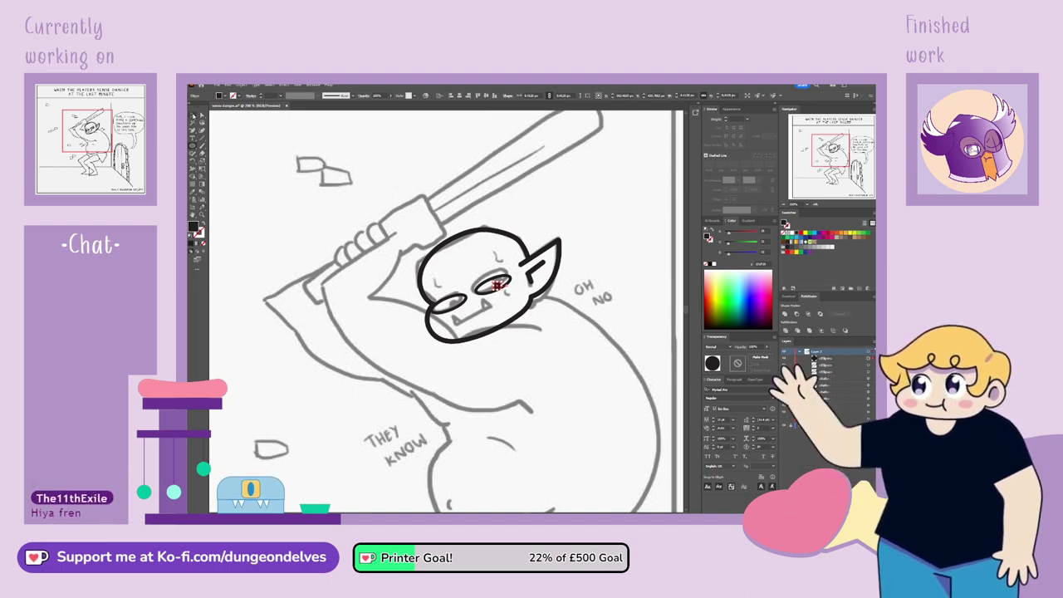
pyautogui.click(572, 256)
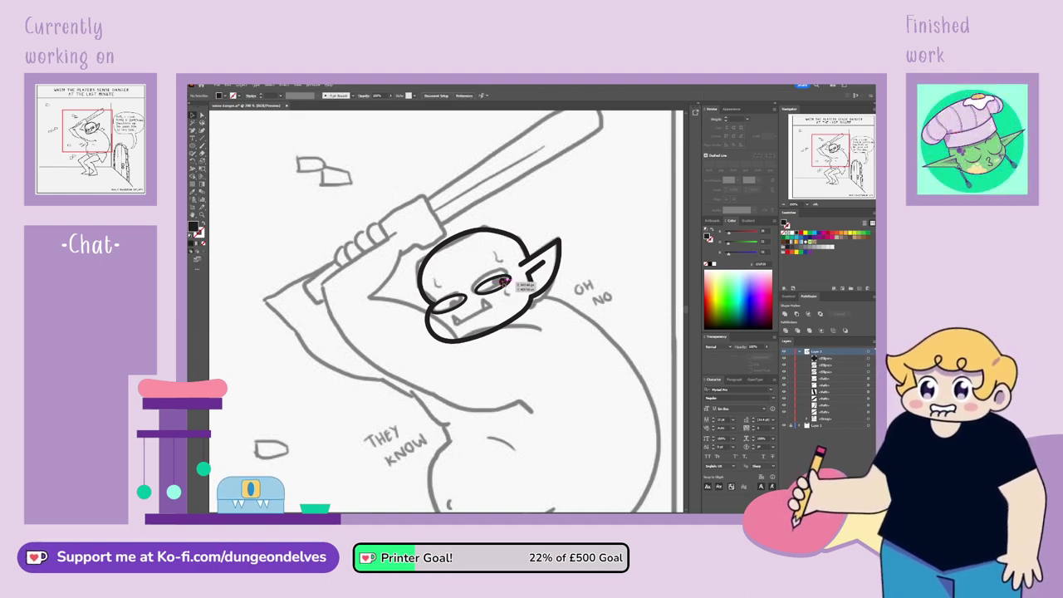
pyautogui.moveTo(458, 304); pyautogui.dragTo(458, 302)
pyautogui.click(607, 188)
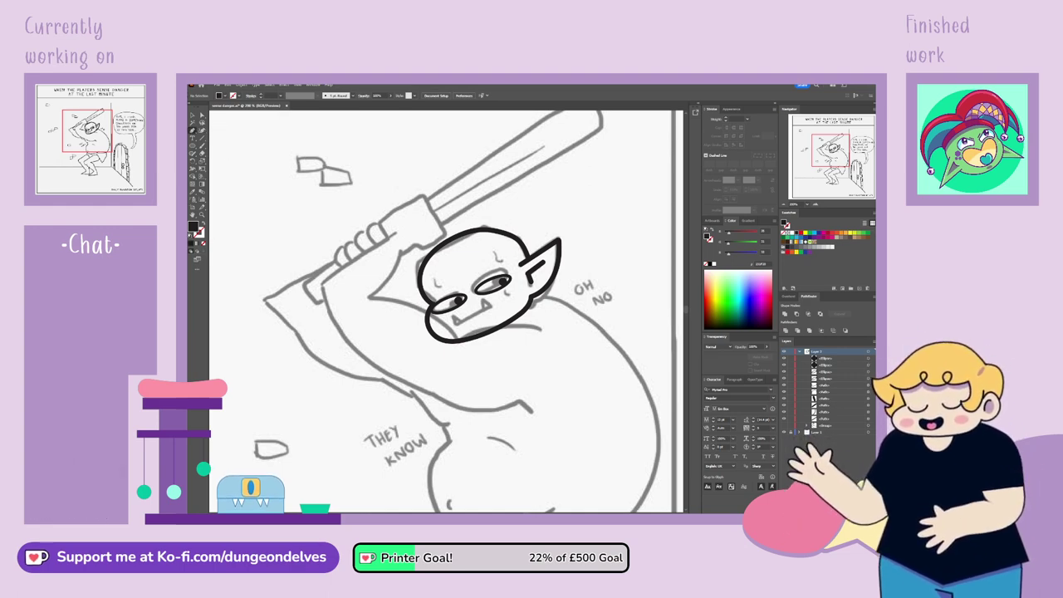
# Ink the ogre's mouth as a straight slanted line matching the eye outline's stroke, with rounded line ends
pyautogui.click(192, 114)
pyautogui.click(445, 310)
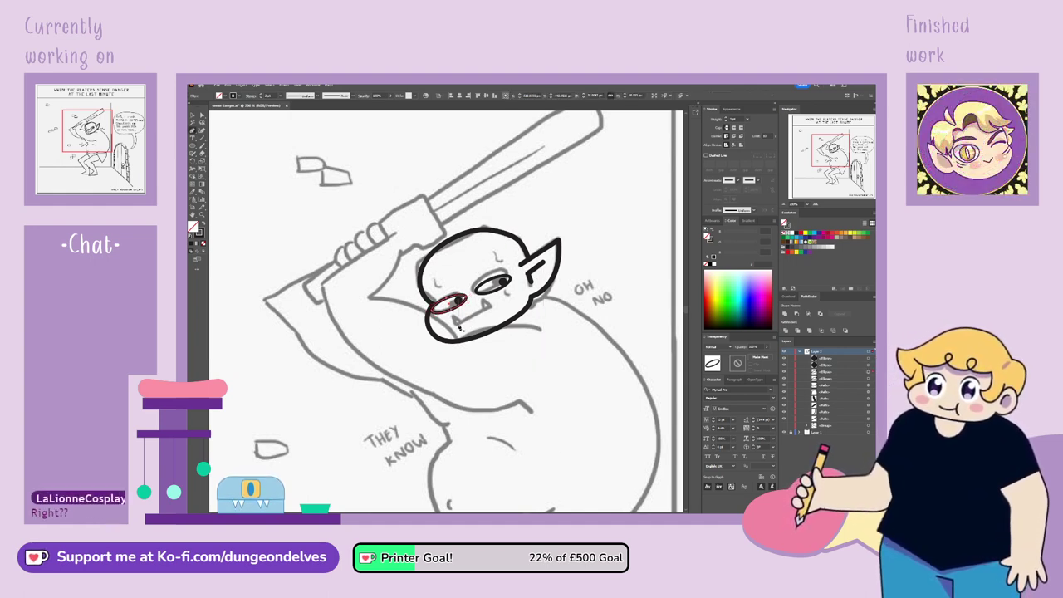
pyautogui.keyDown('ctrl'); pyautogui.click(457, 326); pyautogui.keyUp('ctrl')
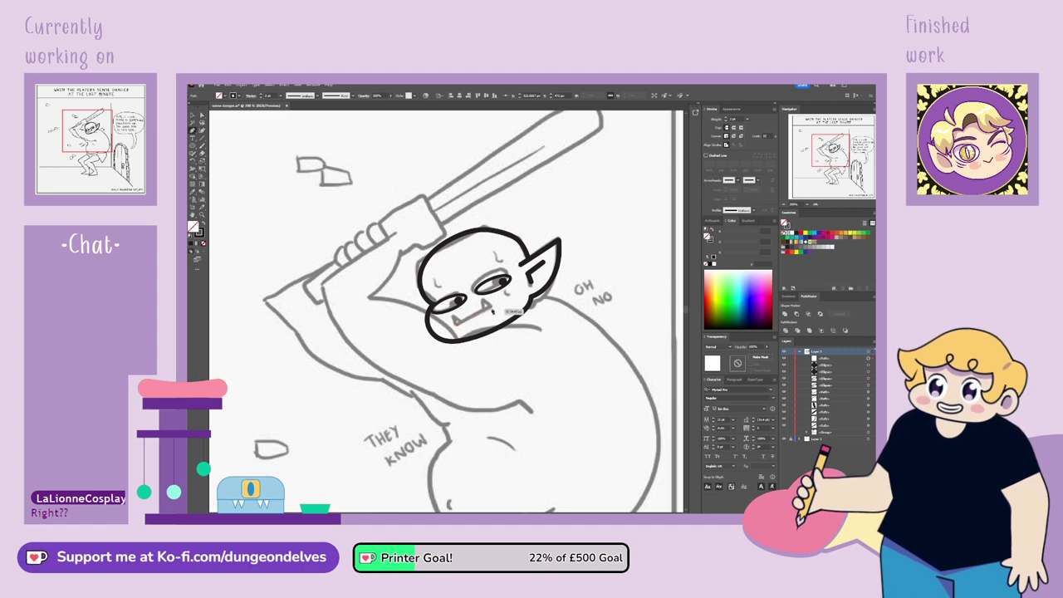
pyautogui.click(493, 309)
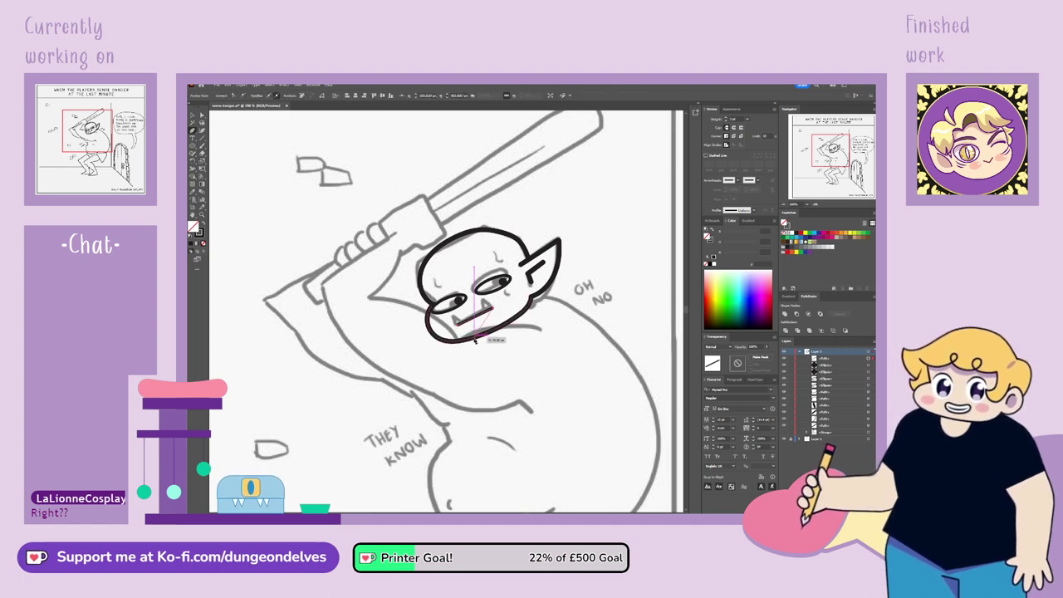
pyautogui.hotkey('ctrl', 'shift', 'a')
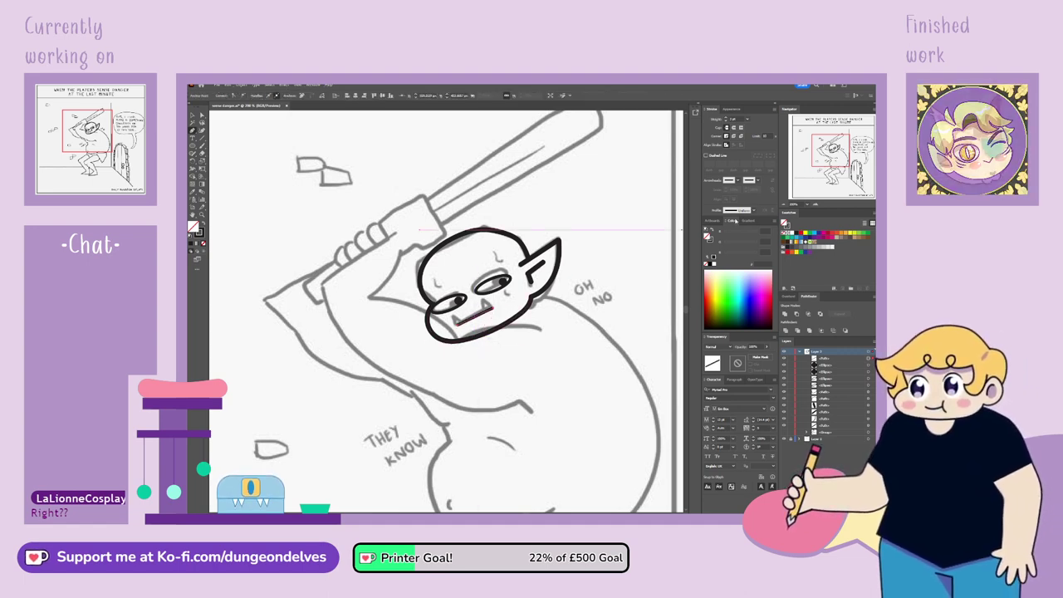
pyautogui.click(734, 128)
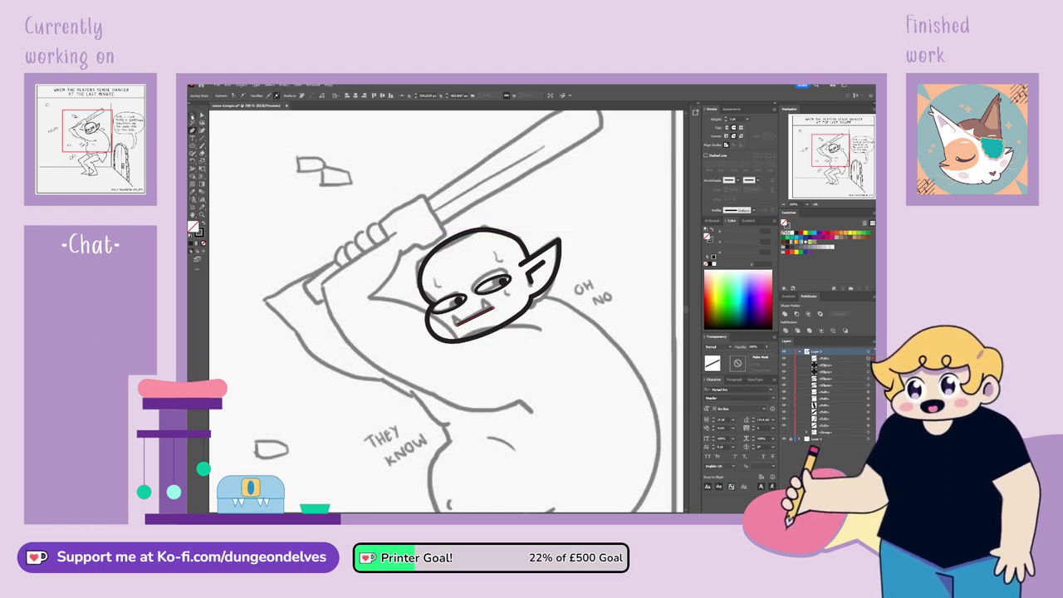
# Extend the mouth line with a pointed triangular tusk at each end, following the sketch
pyautogui.click(235, 161)
pyautogui.click(192, 131)
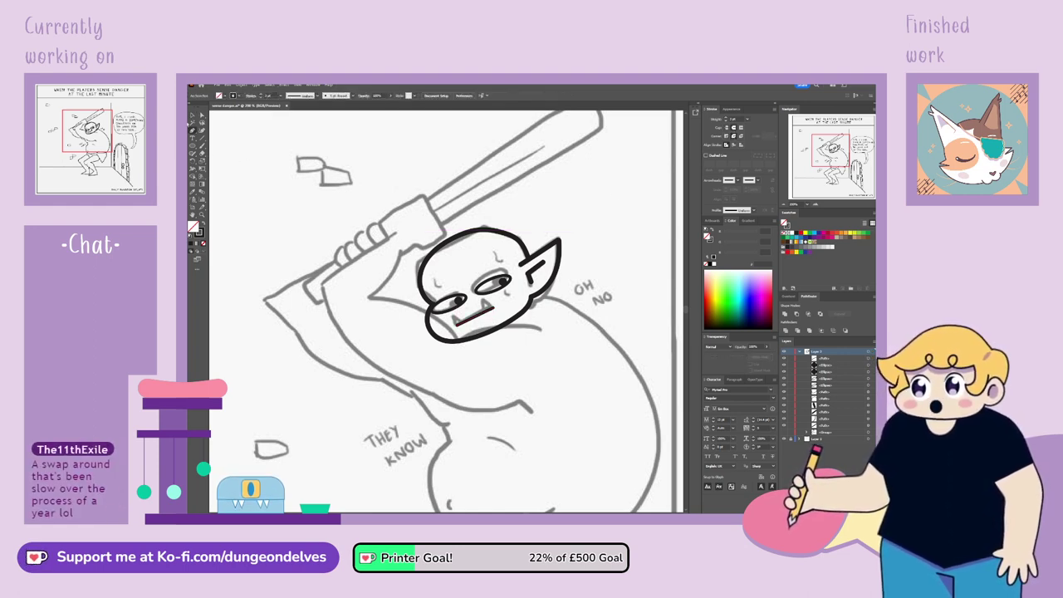
pyautogui.click(447, 314)
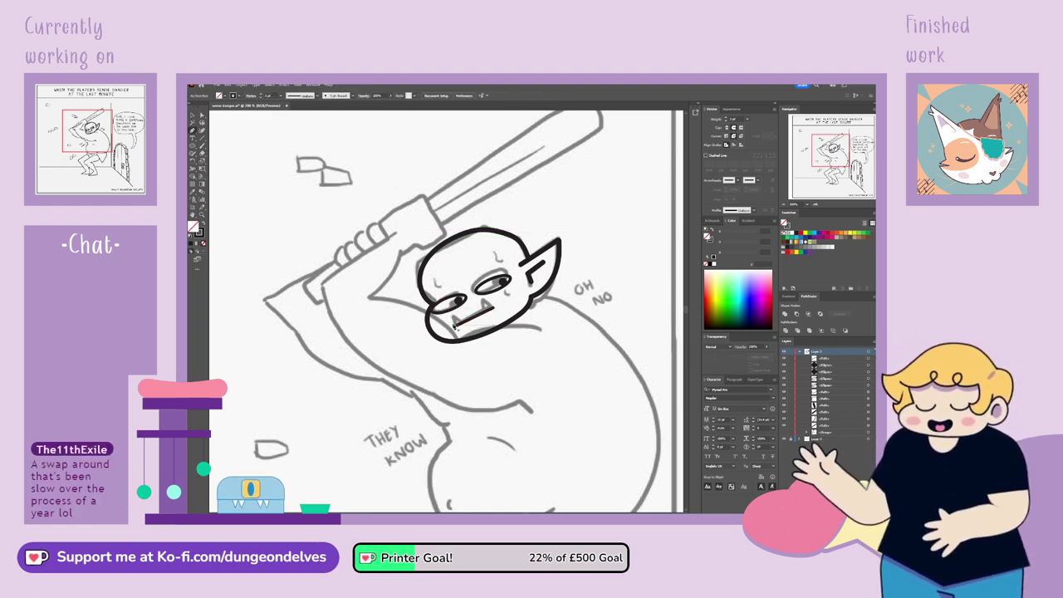
pyautogui.click(455, 321)
pyautogui.click(491, 310)
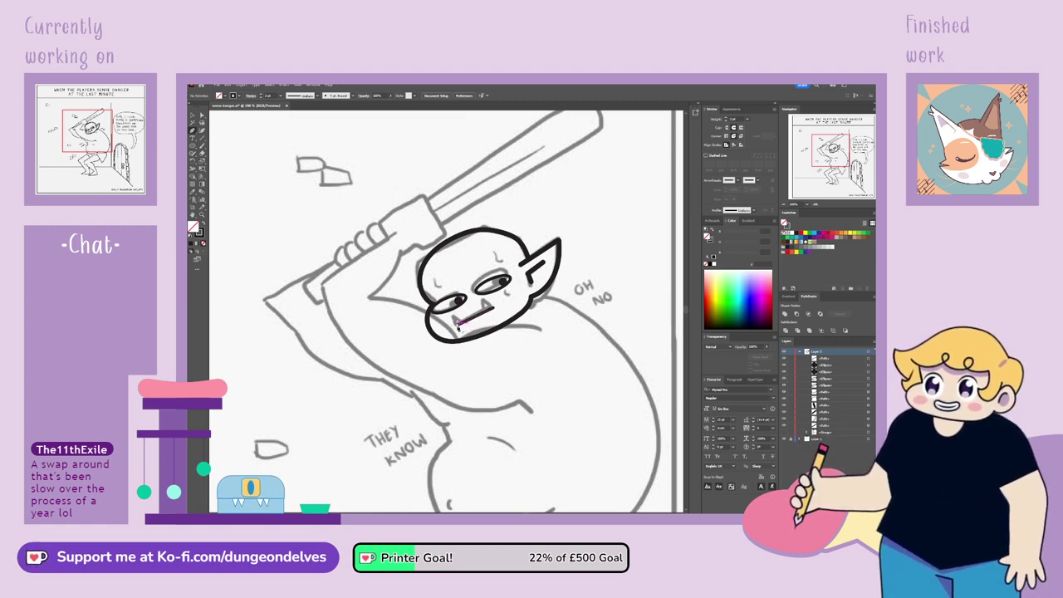
pyautogui.click(455, 316)
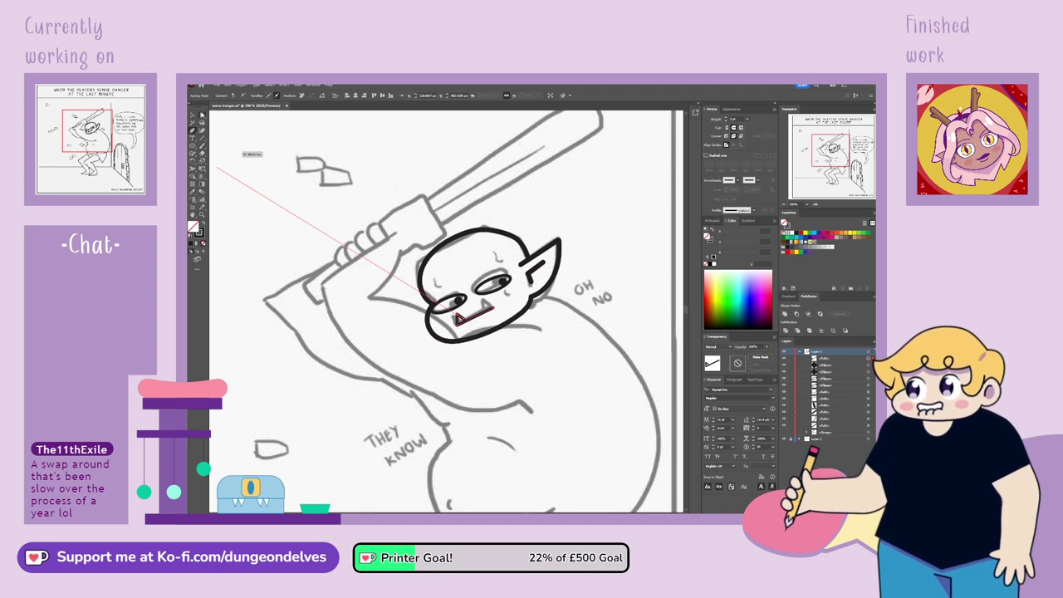
pyautogui.click(457, 321)
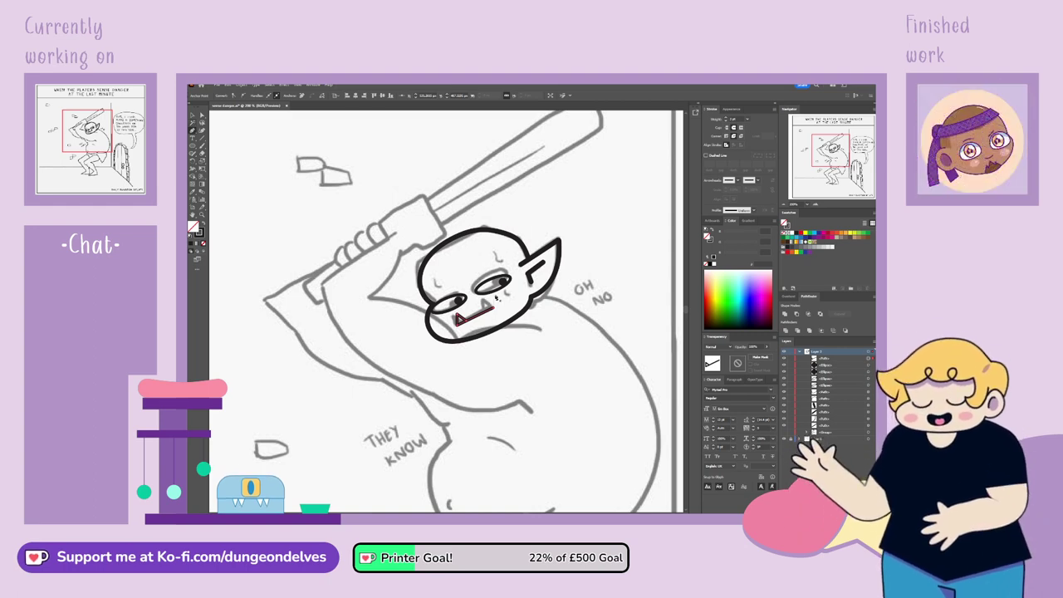
pyautogui.click(485, 301)
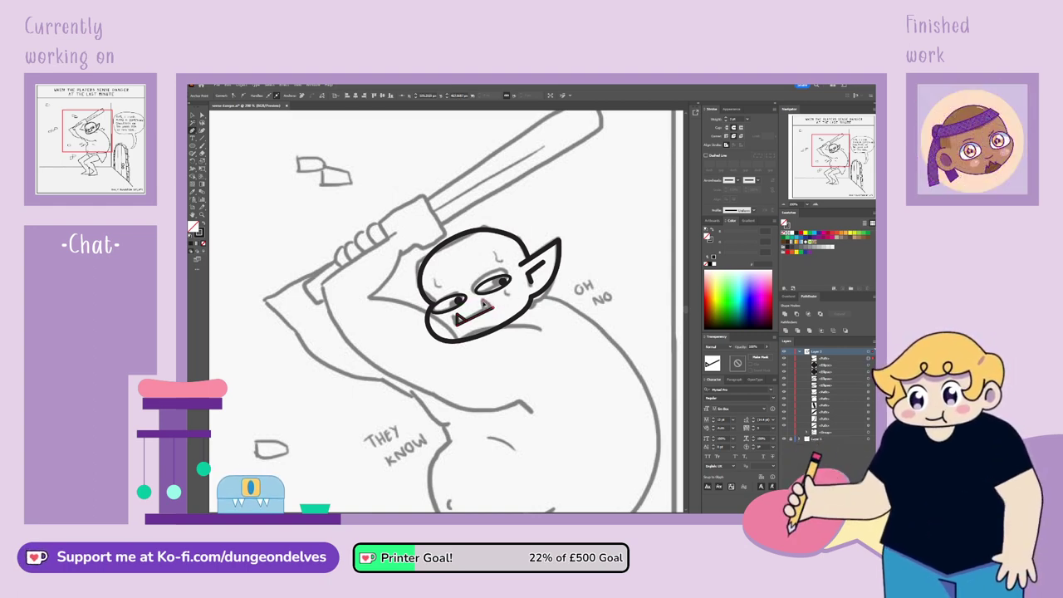
pyautogui.click(485, 313)
pyautogui.click(201, 114)
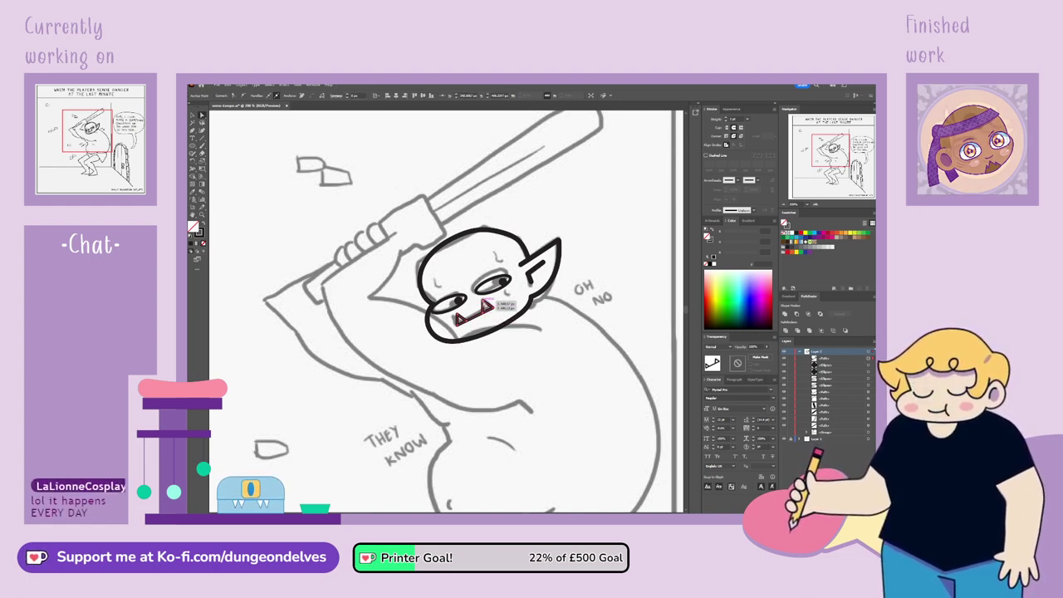
pyautogui.click(531, 367)
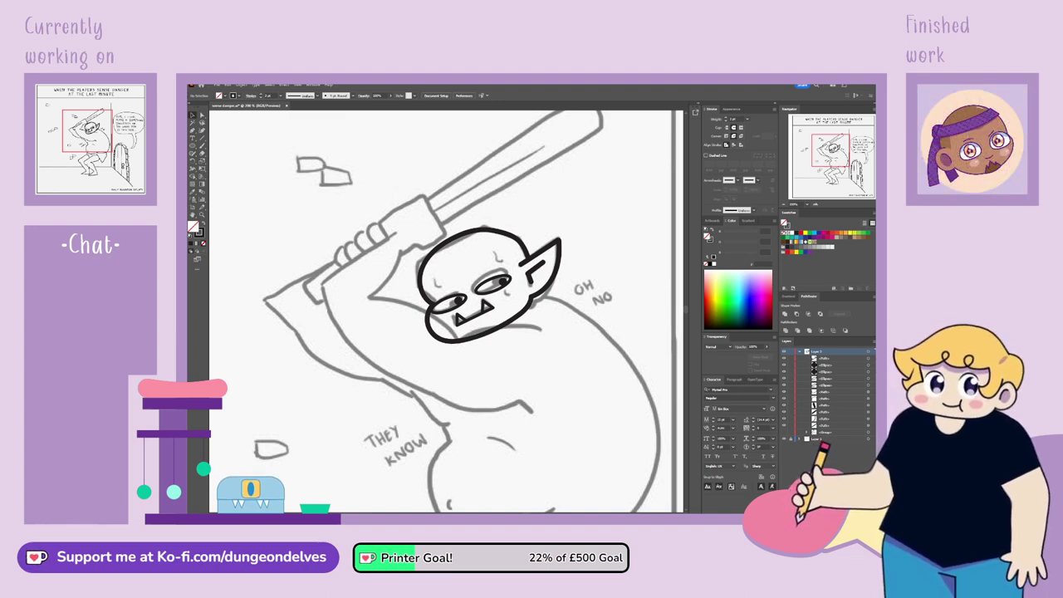
# Shift the inked mouth and tusks slightly towards the ear side of the face
pyautogui.moveTo(494, 309)
pyautogui.mouseDown()
pyautogui.moveTo(479, 314)
pyautogui.moveTo(487, 318)
pyautogui.mouseUp()
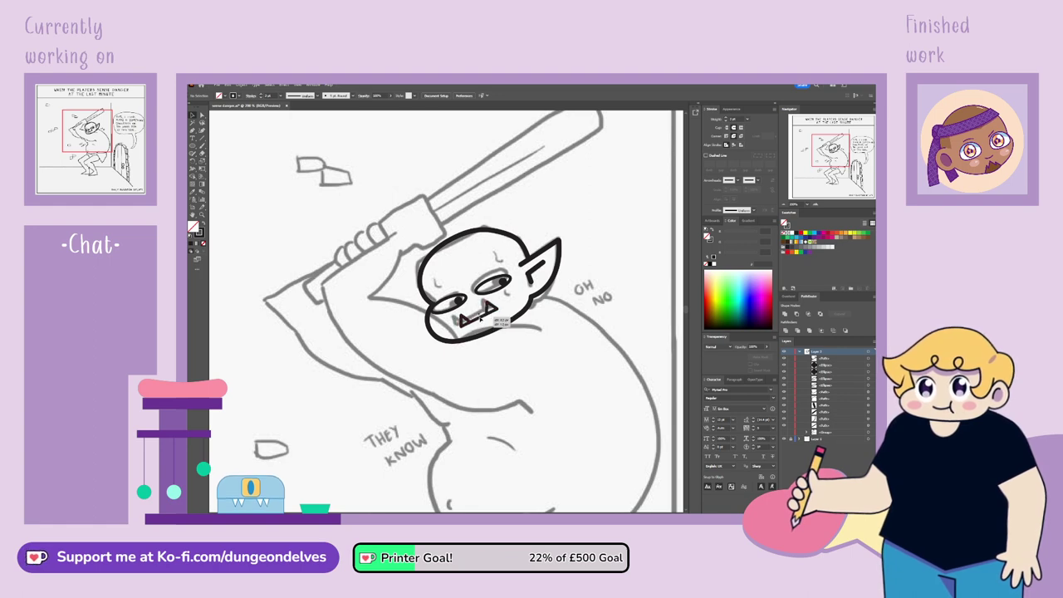
pyautogui.click(489, 358)
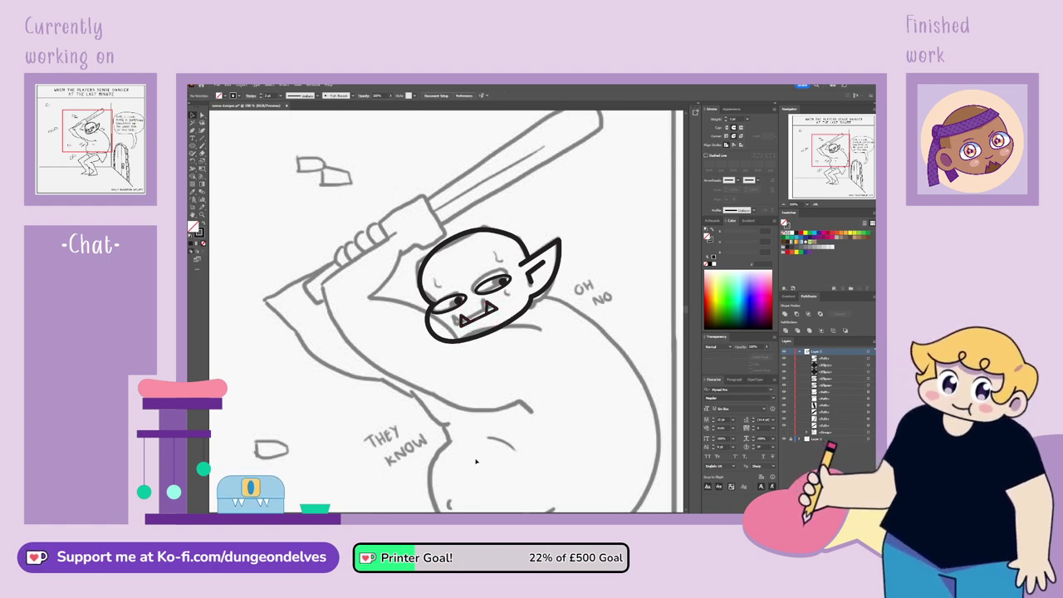
pyautogui.hotkey('ctrl', 'shift', 'a')
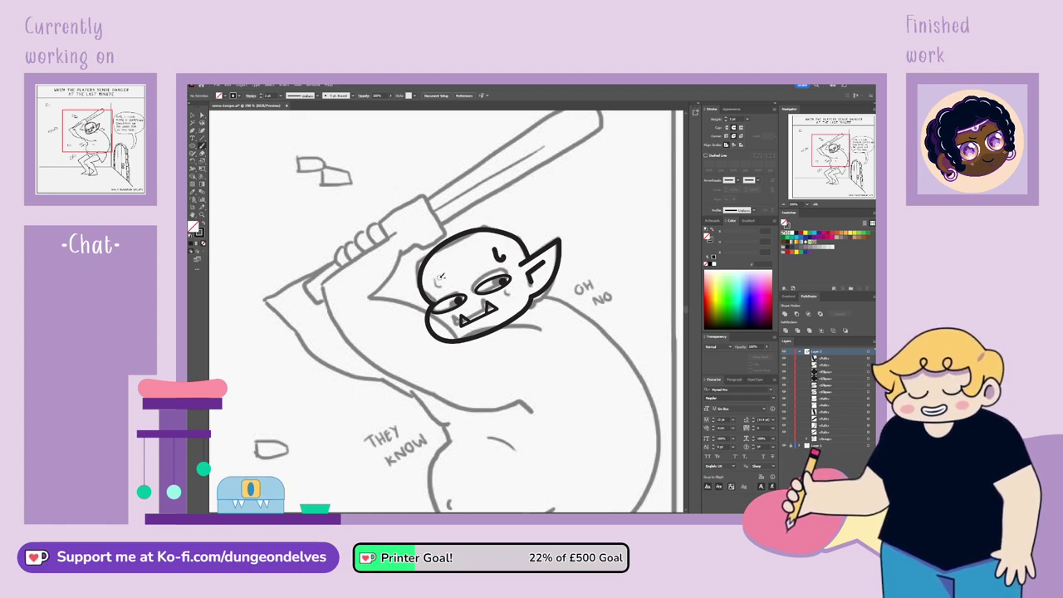
# Brush the curved sweat marks on the ogre's forehead and cheek, and give all three a plain 2 pt stroke
pyautogui.moveTo(434, 278)
pyautogui.mouseDown()
pyautogui.moveTo(445, 289)
pyautogui.moveTo(518, 298)
pyautogui.mouseUp()
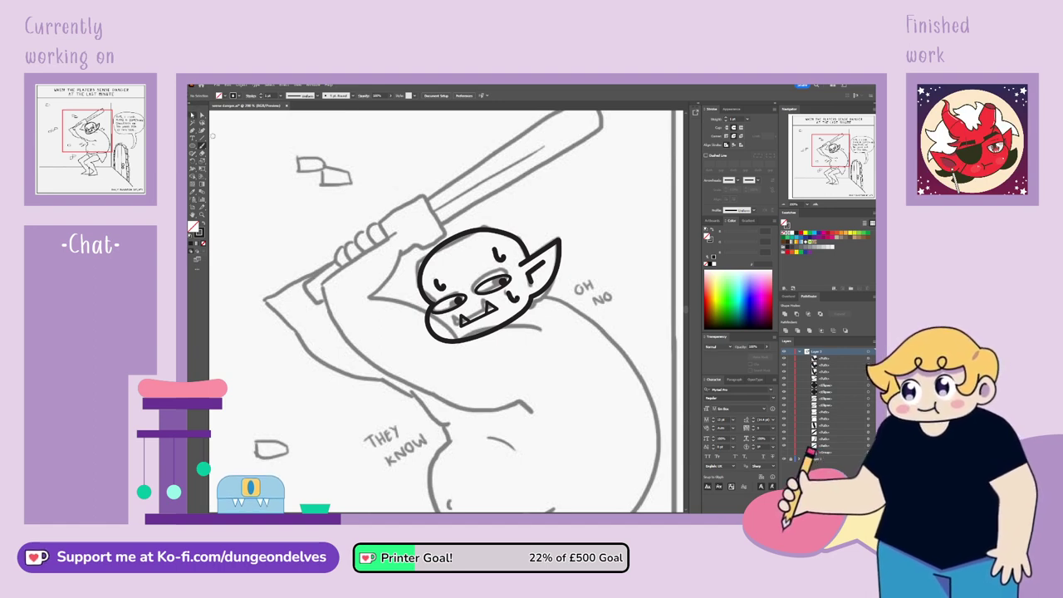
pyautogui.click(513, 298)
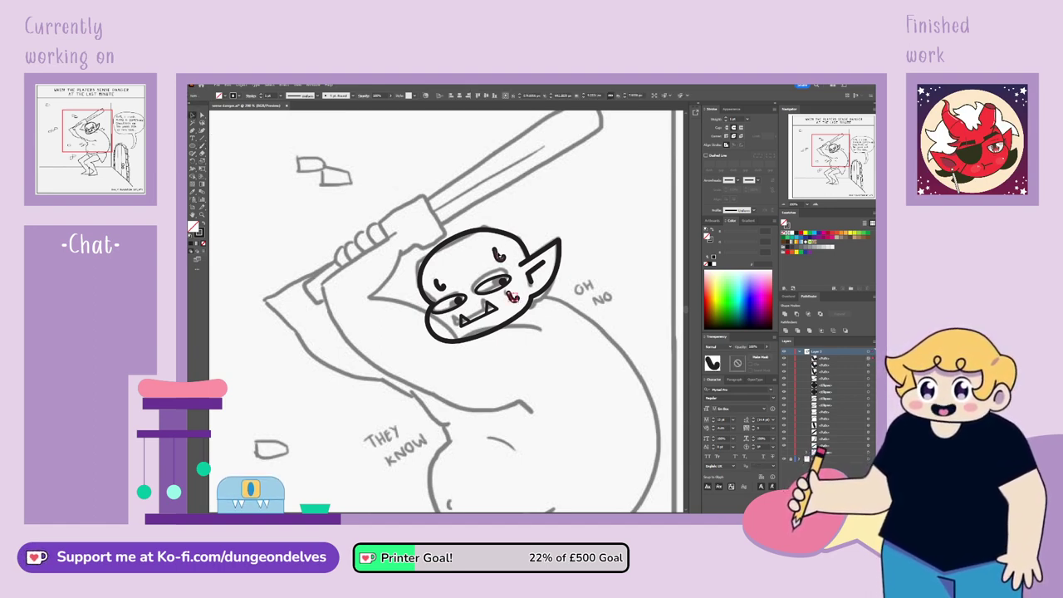
pyautogui.keyDown('shift'); pyautogui.click(498, 256); pyautogui.keyUp('shift')
pyautogui.keyDown('shift'); pyautogui.click(441, 288); pyautogui.keyUp('shift')
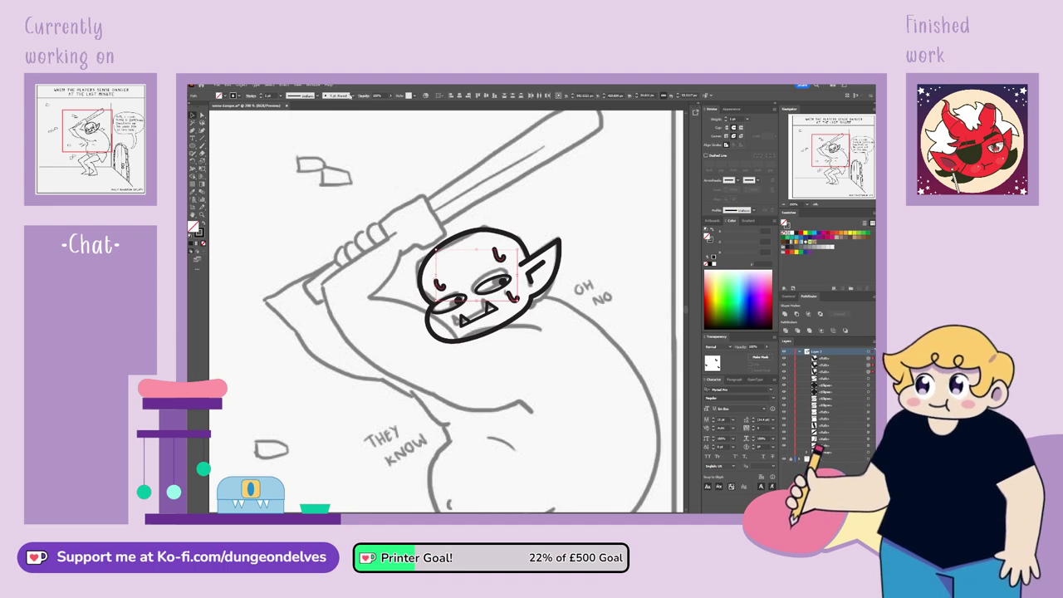
pyautogui.click(318, 133)
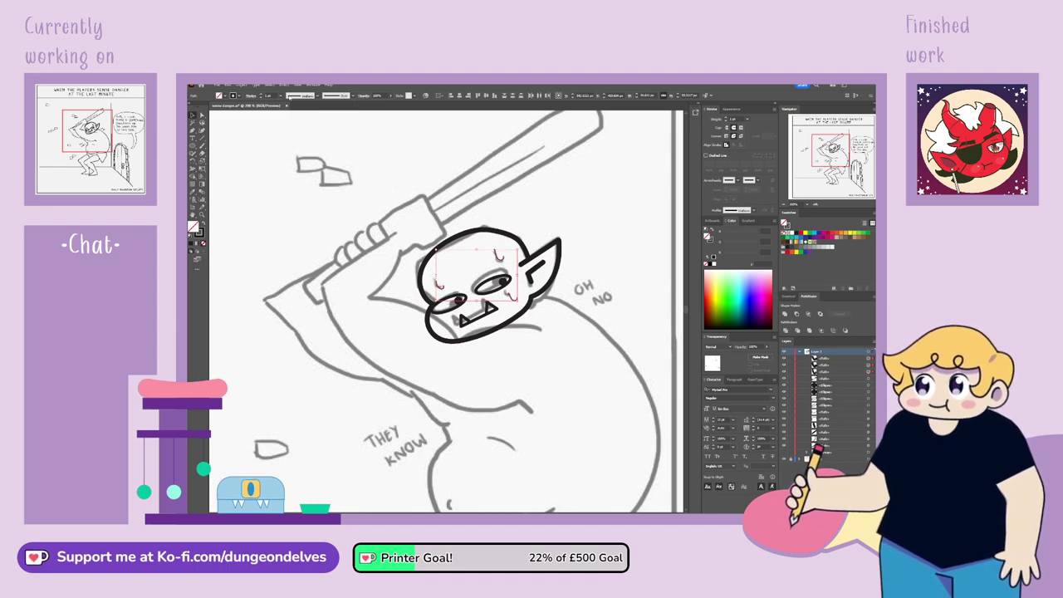
pyautogui.click(246, 96)
pyautogui.write('2')
pyautogui.press('Return')
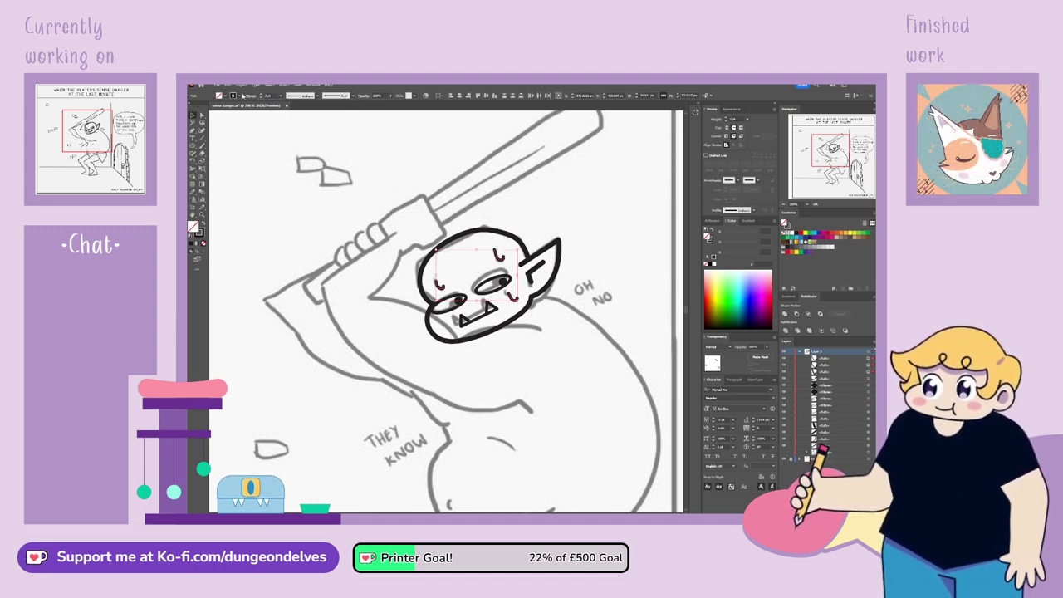
pyautogui.click(597, 181)
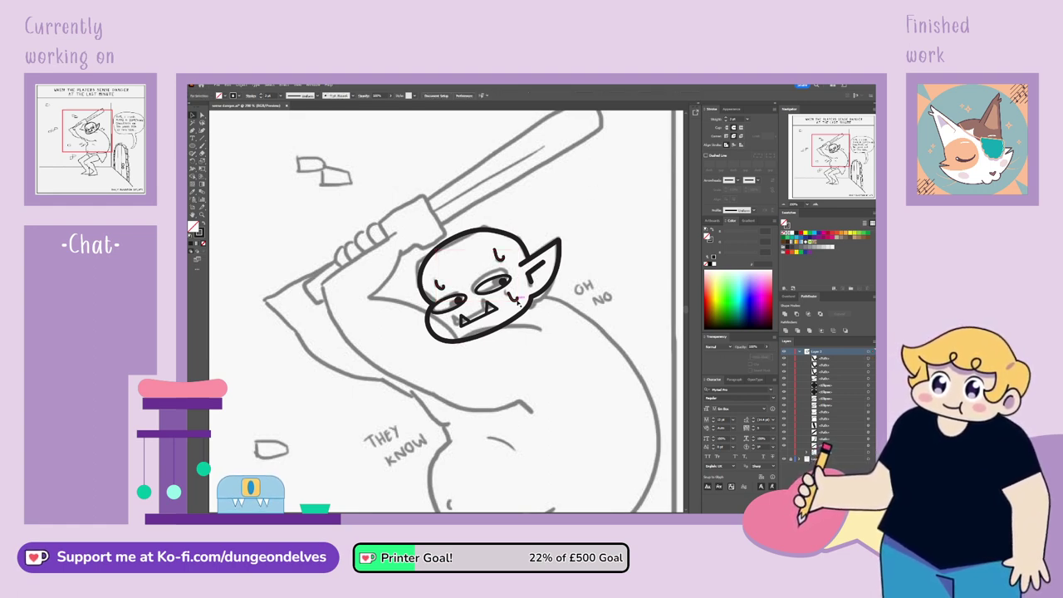
# Move the cheek sweat mark up beside the forehead mark, and nudge the forehead mark so the two sit as a pair
pyautogui.click(515, 296)
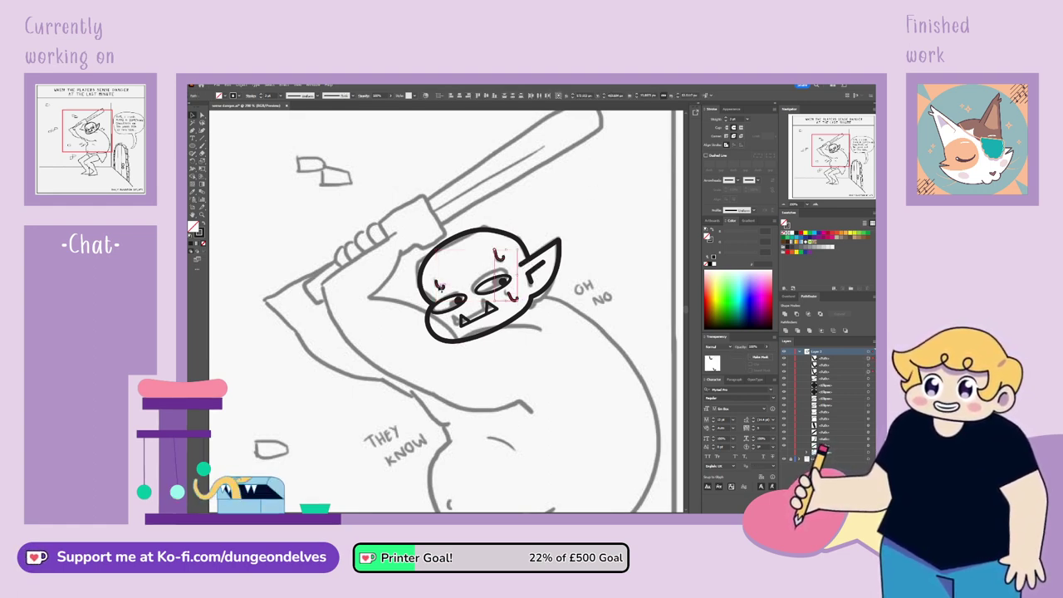
pyautogui.keyDown('shift'); pyautogui.click(443, 288); pyautogui.keyUp('shift')
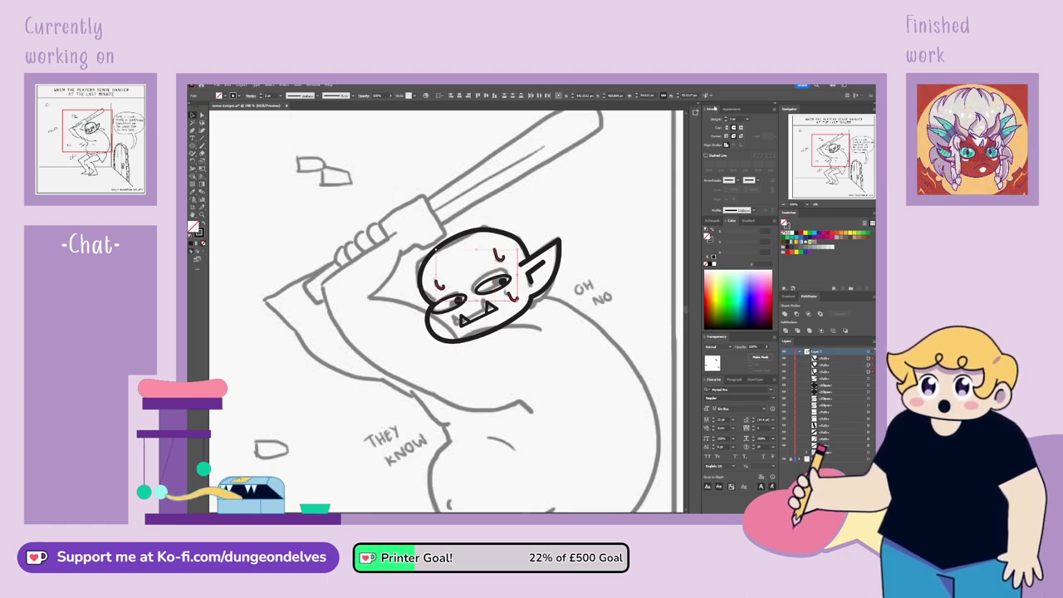
pyautogui.click(600, 209)
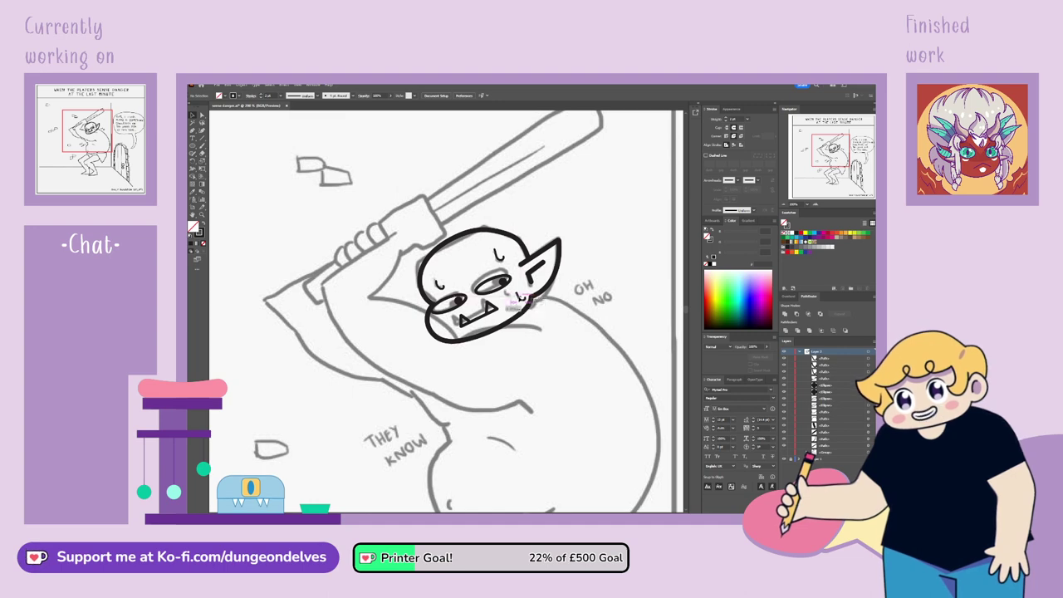
pyautogui.click(495, 255)
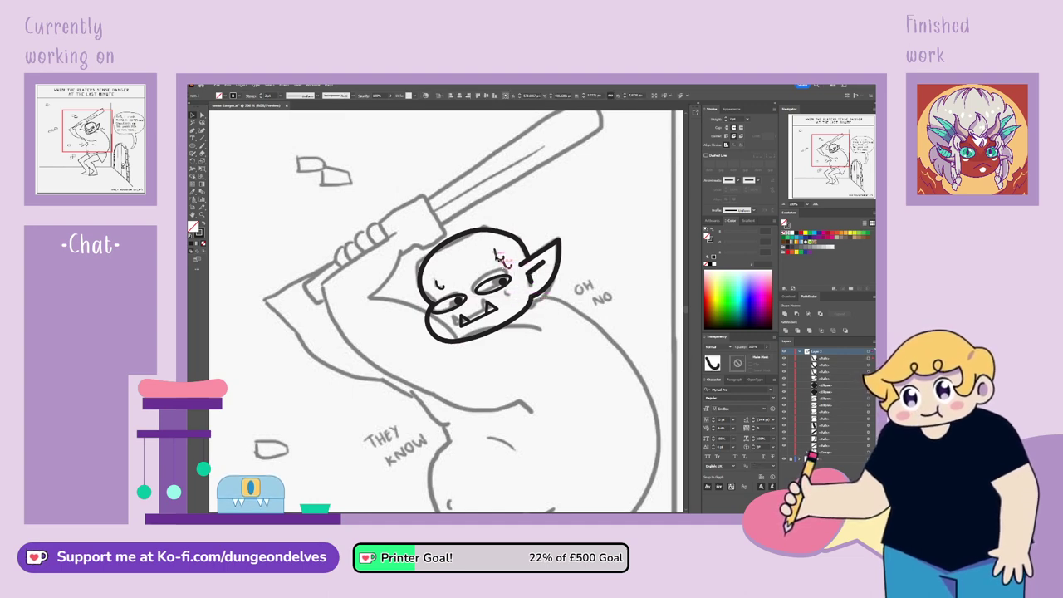
pyautogui.moveTo(499, 256); pyautogui.dragTo(500, 257)
pyautogui.click(577, 205)
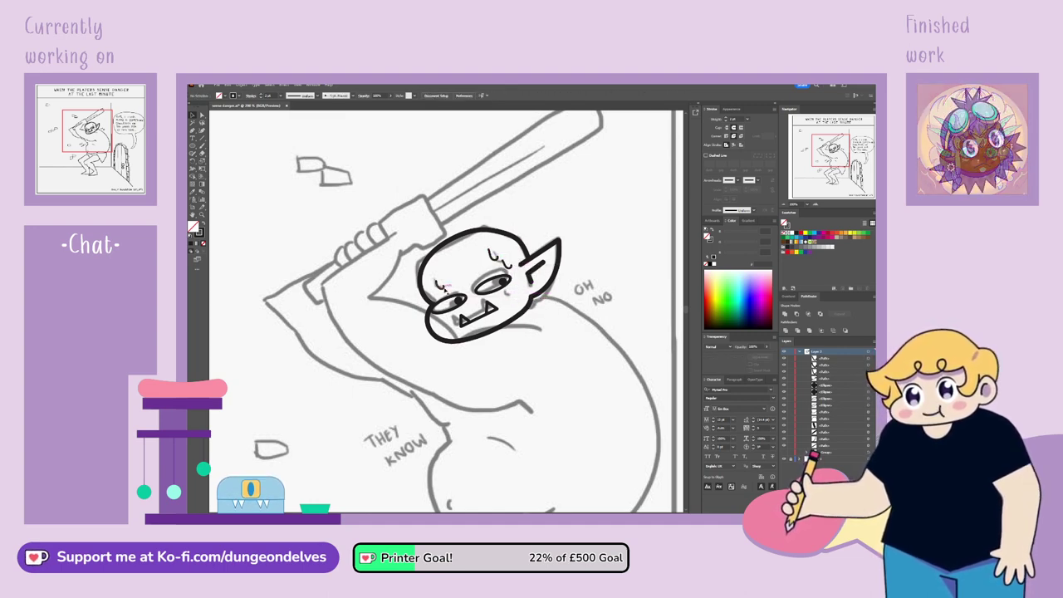
# Move the remaining sweat mark from above the far eye down to the ogre's chin, beside the mouth
pyautogui.click(439, 286)
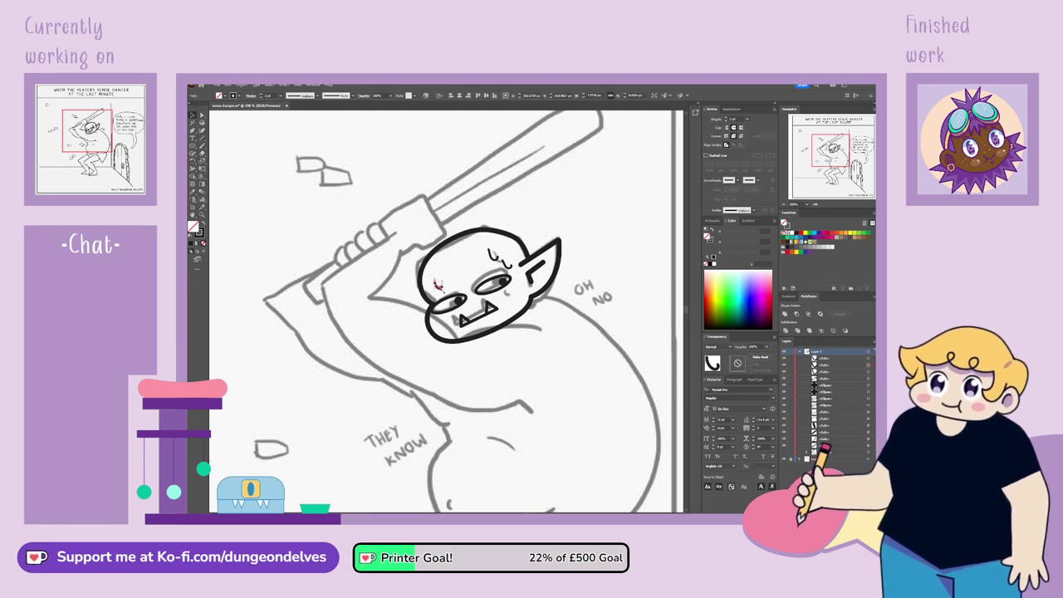
pyautogui.moveTo(438, 286); pyautogui.dragTo(445, 329)
pyautogui.click(616, 223)
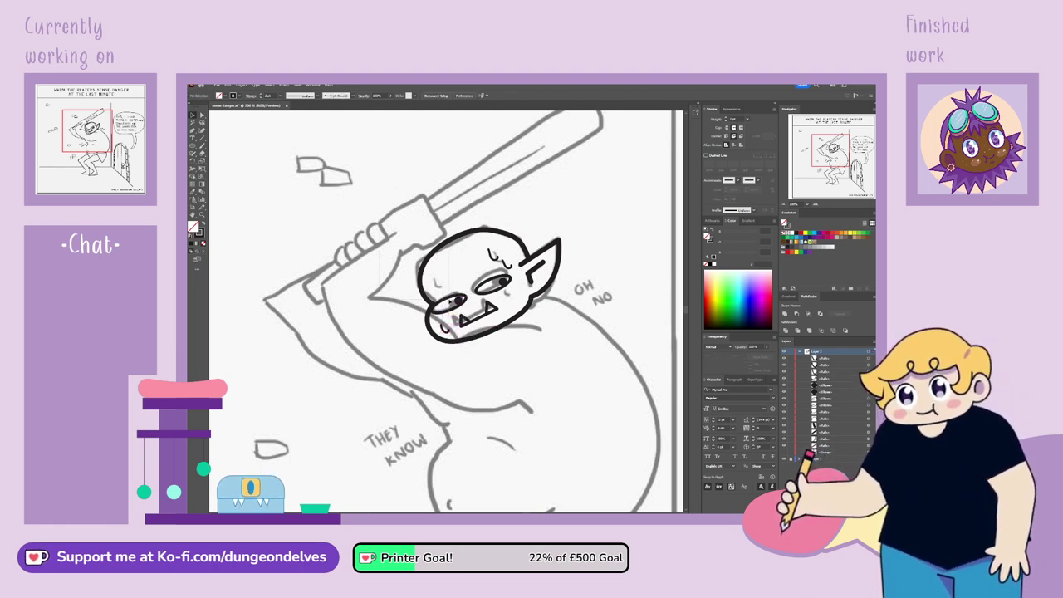
# Set the stroke weight of the two short inner-ear lines to 5 pt
pyautogui.moveTo(405, 218); pyautogui.dragTo(586, 352)
pyautogui.click(577, 274)
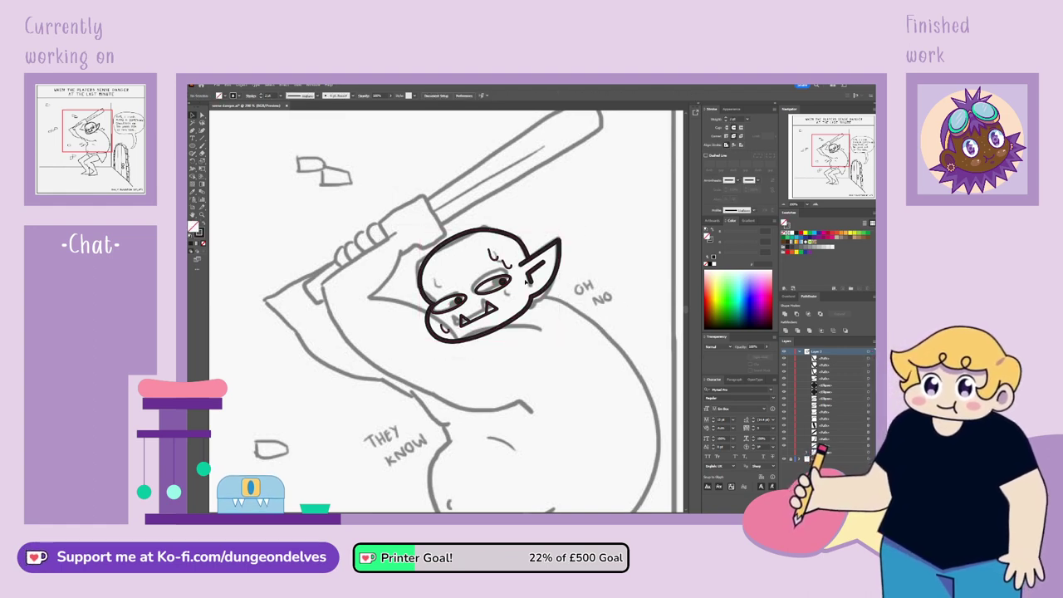
pyautogui.click(530, 278)
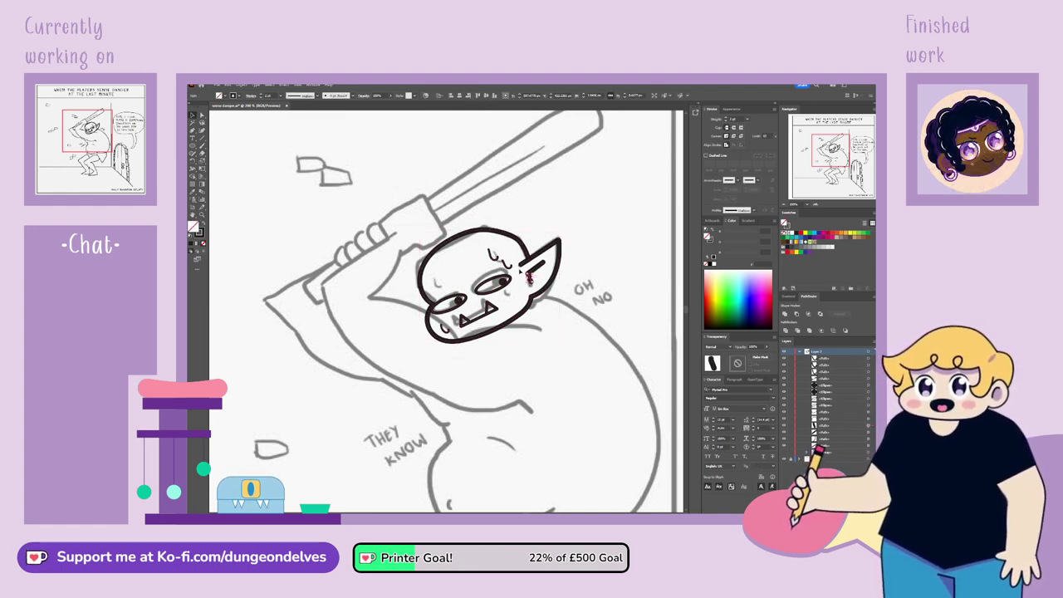
pyautogui.moveTo(525, 283); pyautogui.dragTo(543, 262)
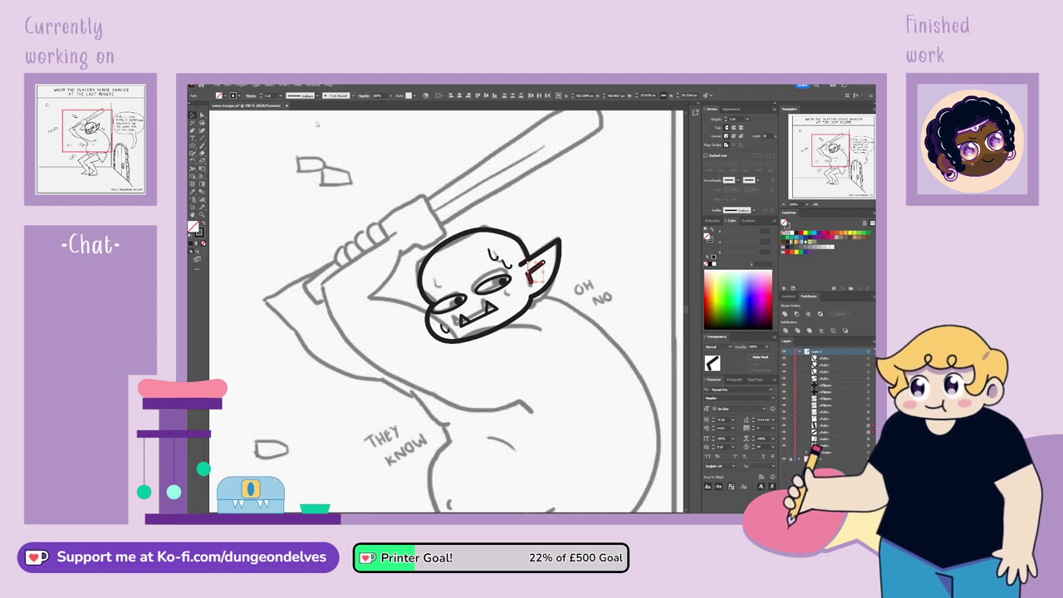
pyautogui.hotkey('ctrl', 'z')
pyautogui.click(269, 95)
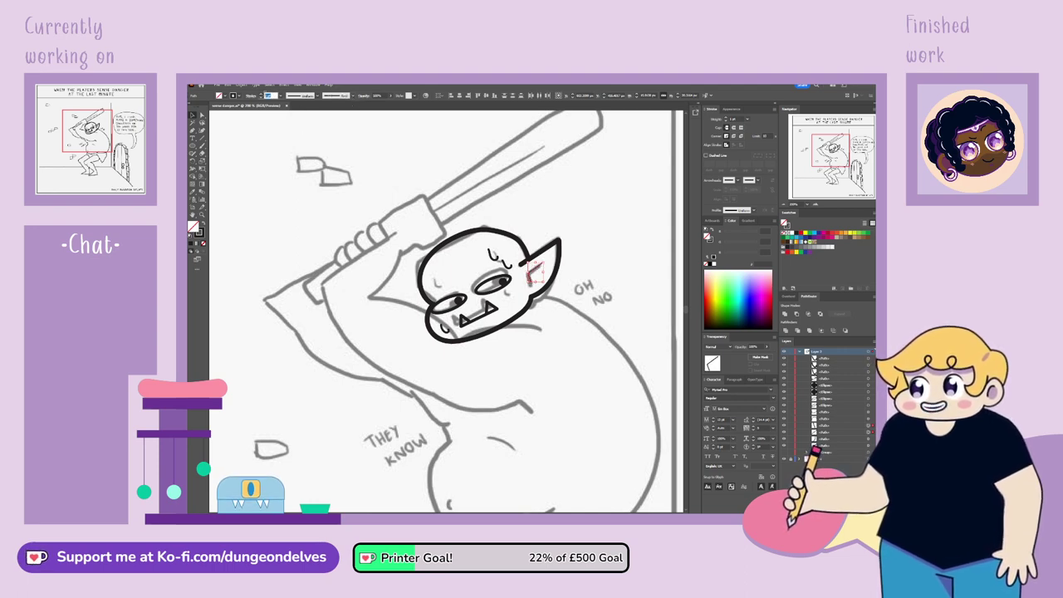
pyautogui.write('5')
pyautogui.press('Return')
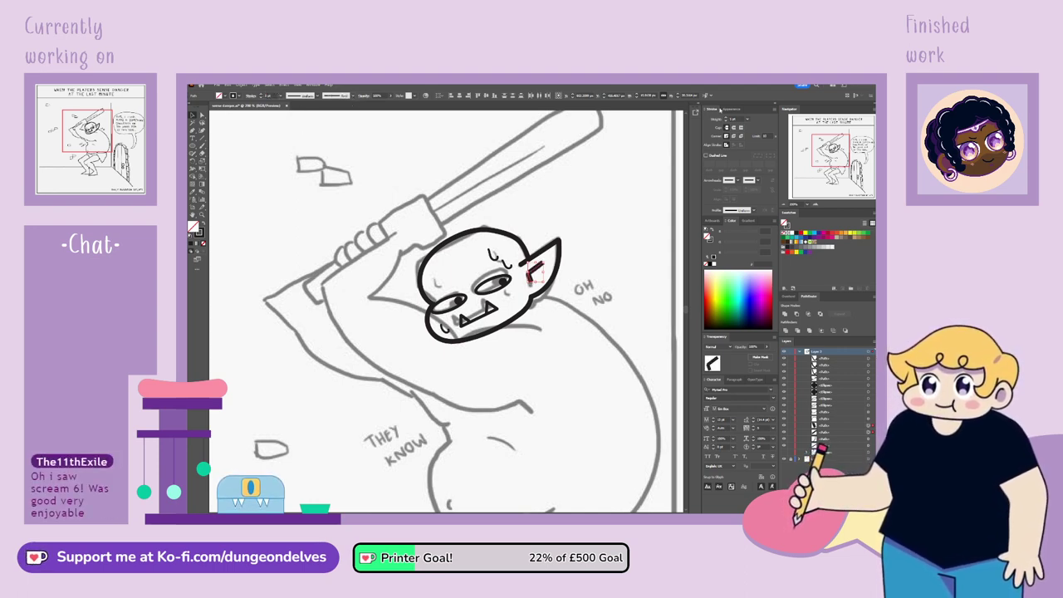
pyautogui.hotkey('ctrl', 'shift', 'a')
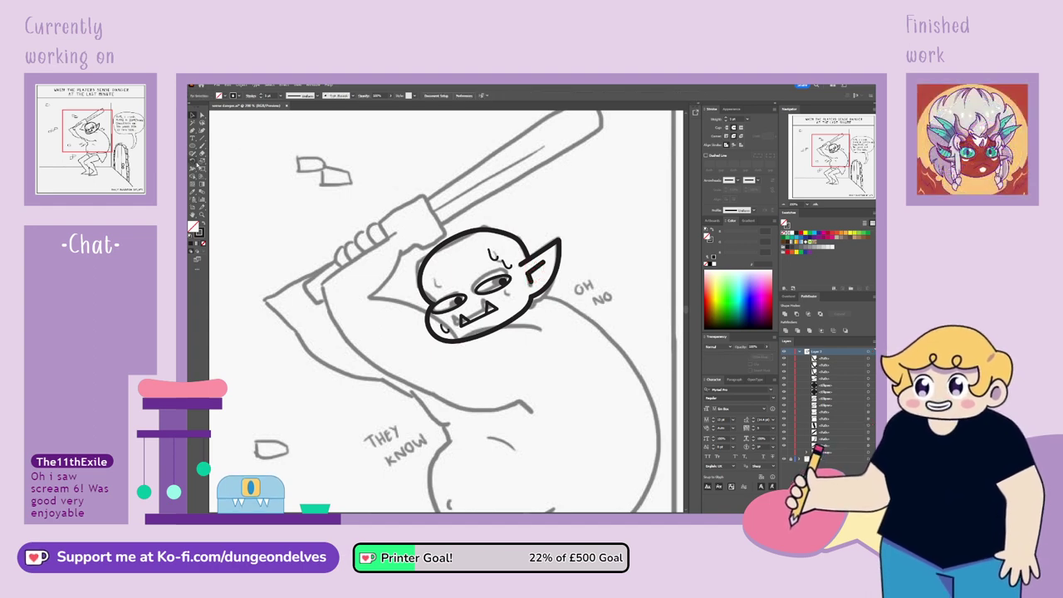
# Delete the short lower inner-ear line and redraw it with the Pen tool as a continuation of the upper inner-ear line
pyautogui.click(193, 169)
pyautogui.moveTo(531, 280); pyautogui.dragTo(513, 304)
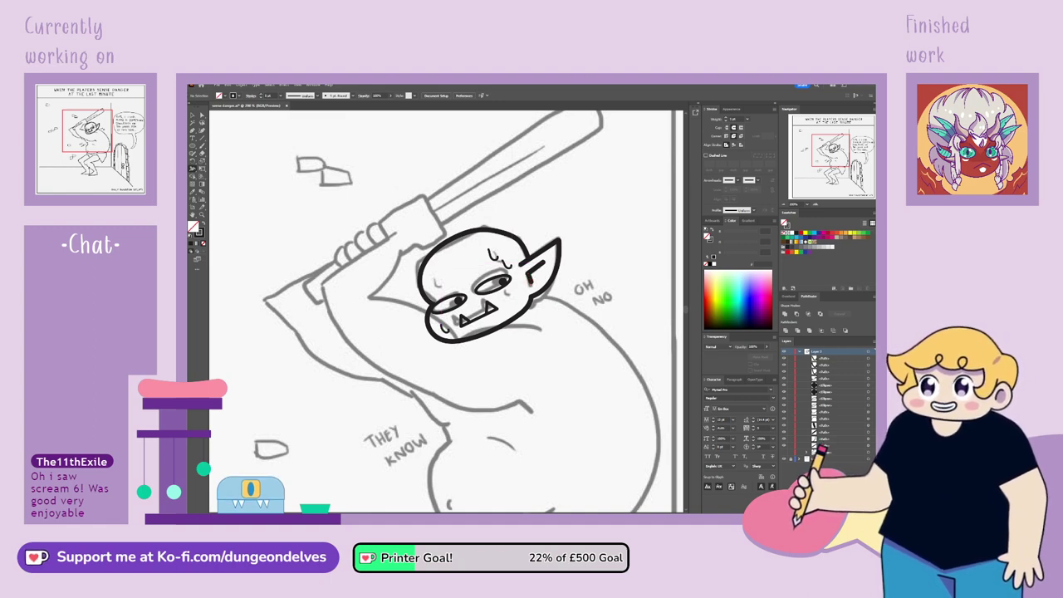
pyautogui.click(192, 115)
pyautogui.click(531, 281)
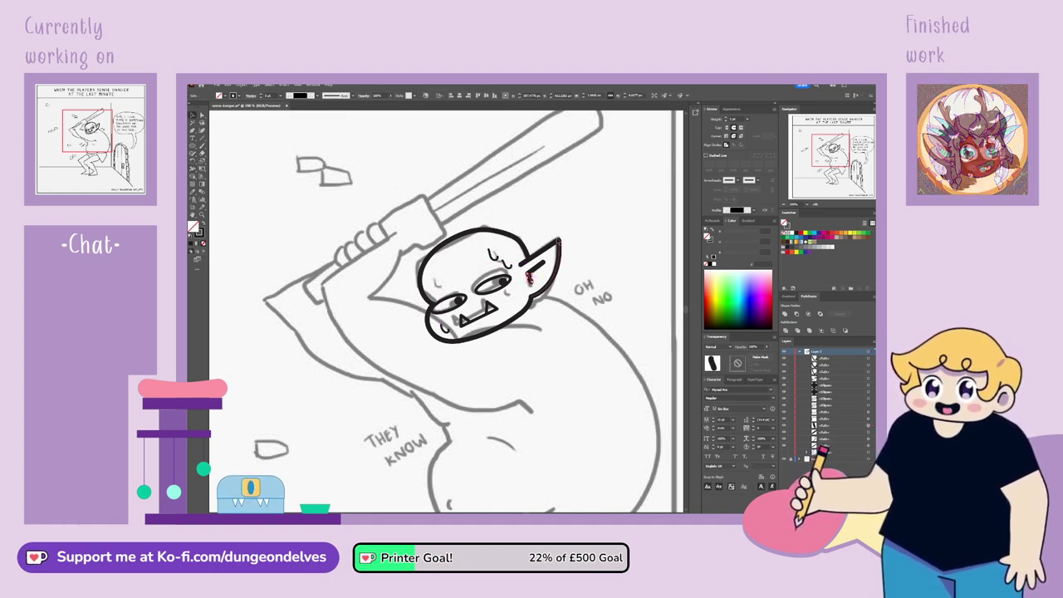
pyautogui.press('Delete')
pyautogui.click(246, 151)
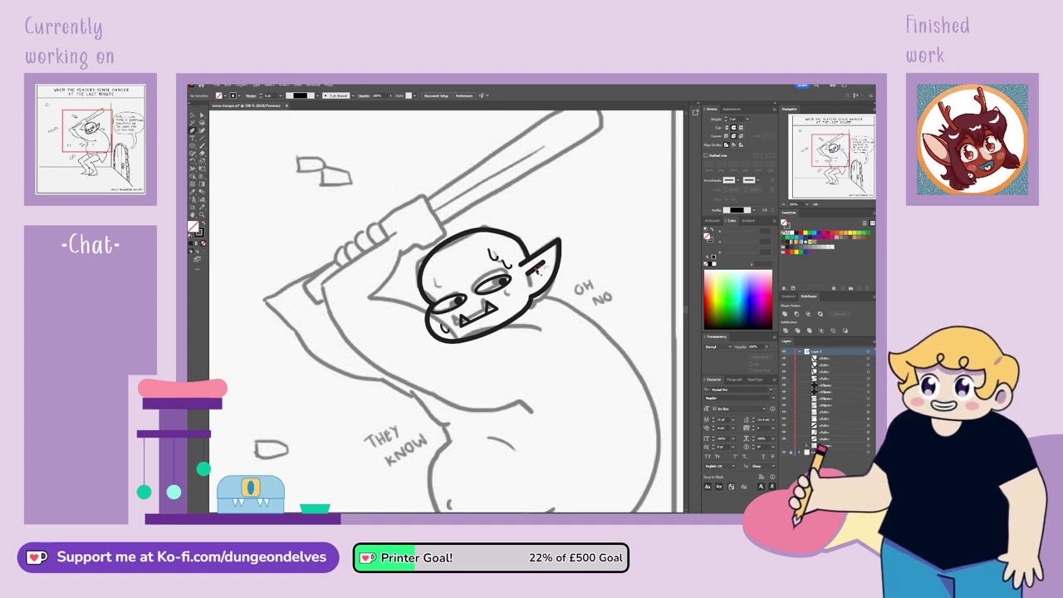
pyautogui.click(530, 273)
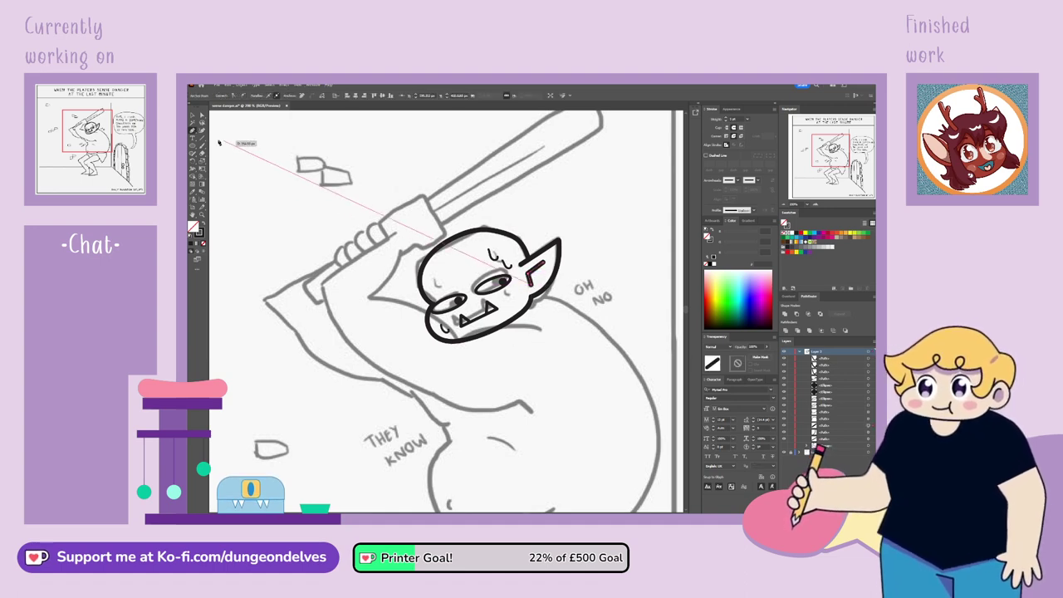
# Taper the lower end of the bent inner-ear line to a point with the Width tool, and thin its stroke
pyautogui.click(192, 170)
pyautogui.moveTo(531, 283); pyautogui.dragTo(529, 275)
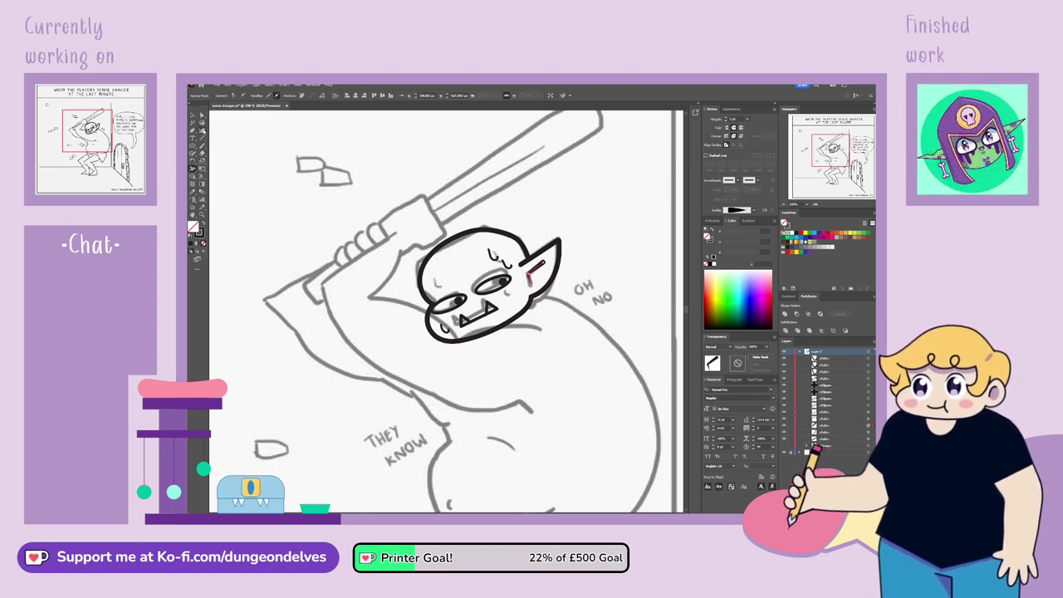
pyautogui.click(192, 115)
pyautogui.click(391, 490)
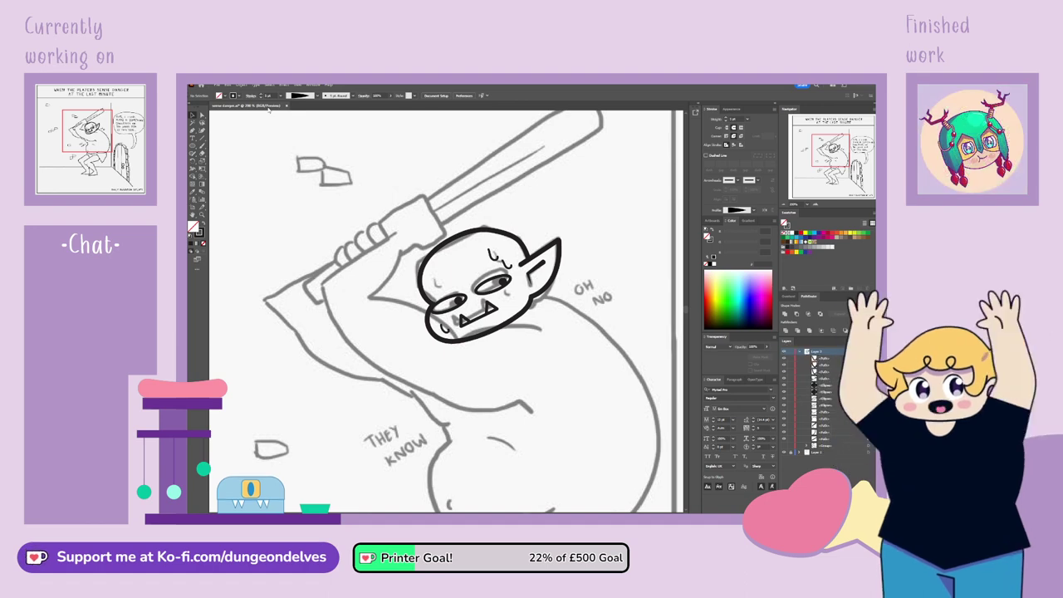
pyautogui.click(537, 269)
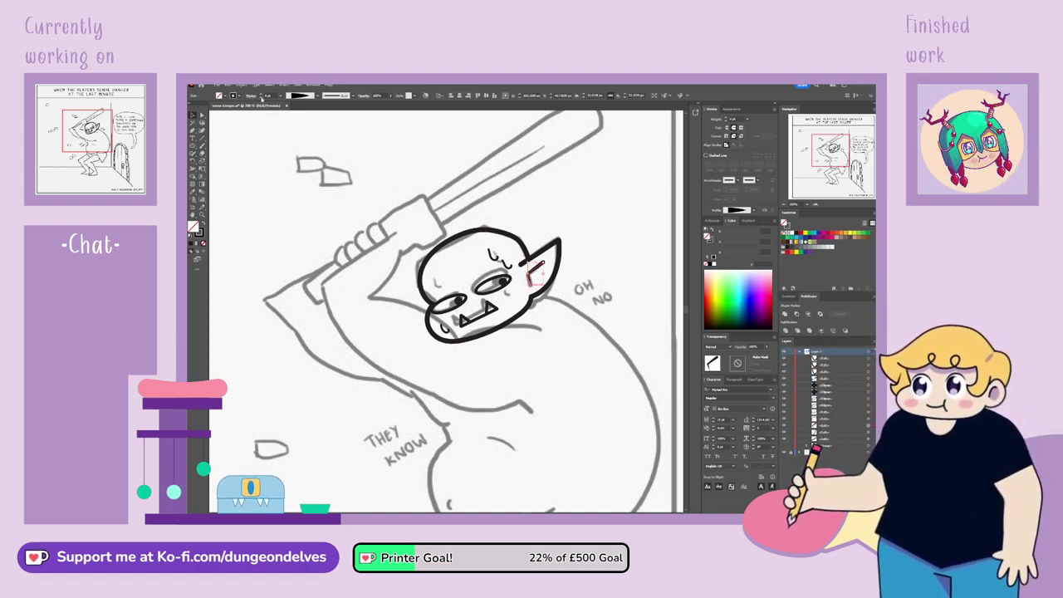
pyautogui.click(268, 194)
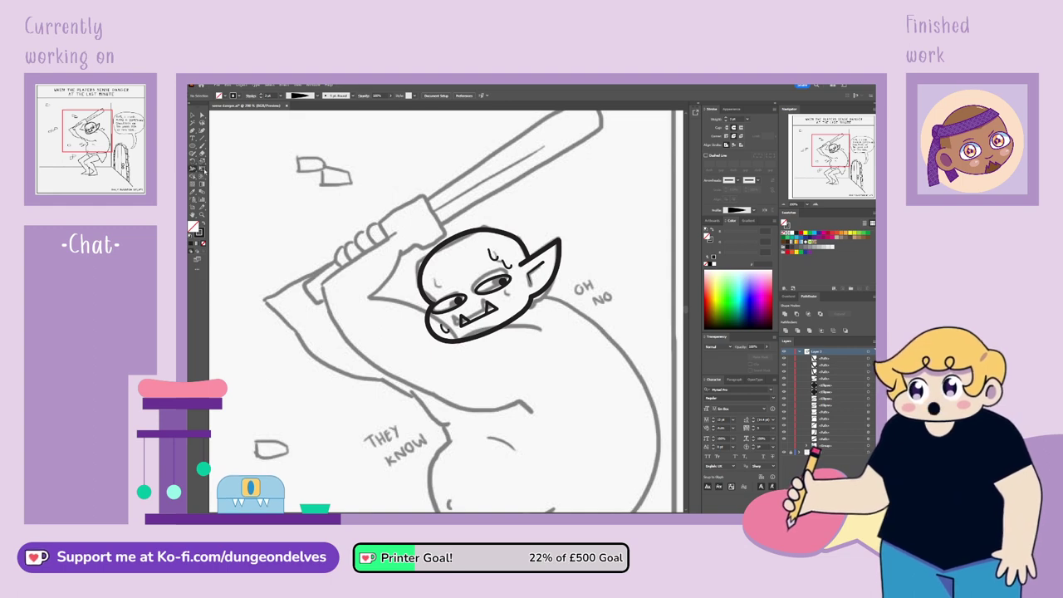
# Adjust the taper at the upper end of the chin sweat mark with the Width tool
pyautogui.hotkey('ctrl', '+')
pyautogui.hotkey('ctrl', '+')
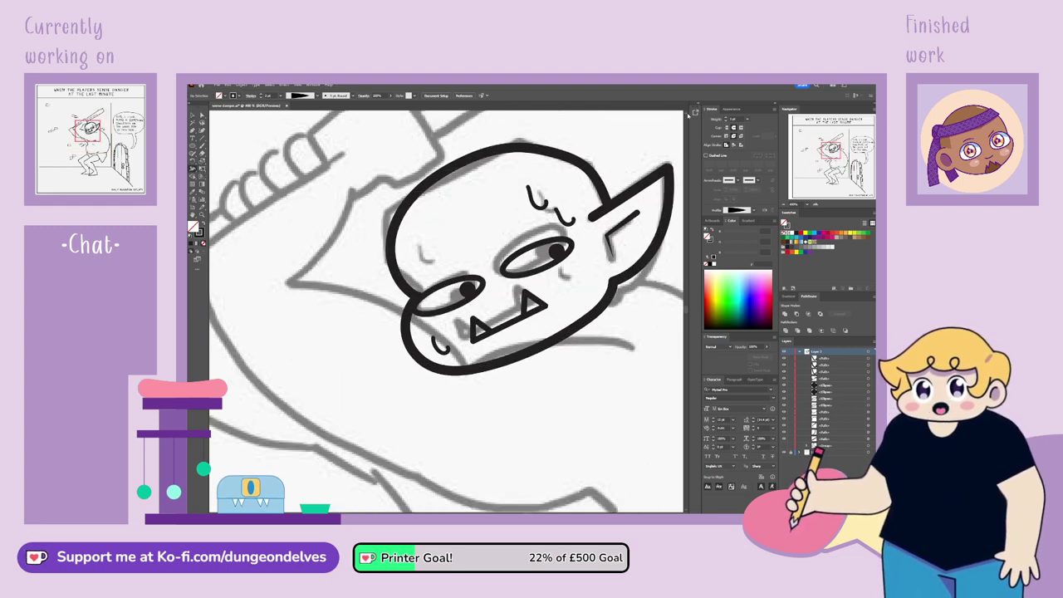
pyautogui.moveTo(540, 193)
pyautogui.mouseDown()
pyautogui.moveTo(409, 246)
pyautogui.moveTo(419, 232)
pyautogui.moveTo(408, 228)
pyautogui.moveTo(435, 249)
pyautogui.mouseUp()
pyautogui.moveTo(312, 377); pyautogui.dragTo(322, 390)
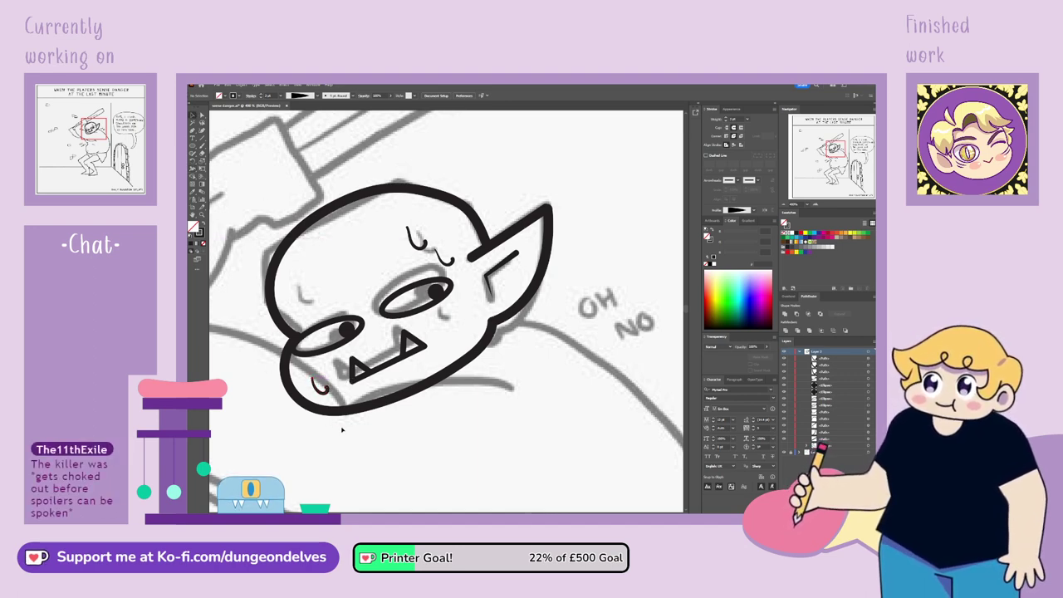
# Slightly widen the thin upper end of the sweat mark nearest the ear with the Width tool
pyautogui.click(450, 262)
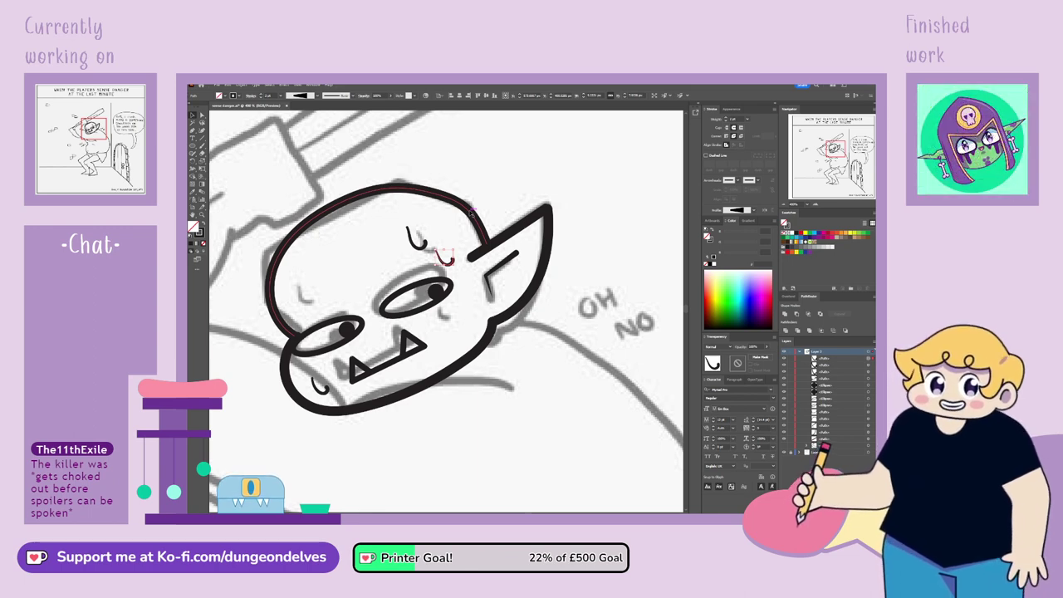
pyautogui.hotkey('ctrl', '+')
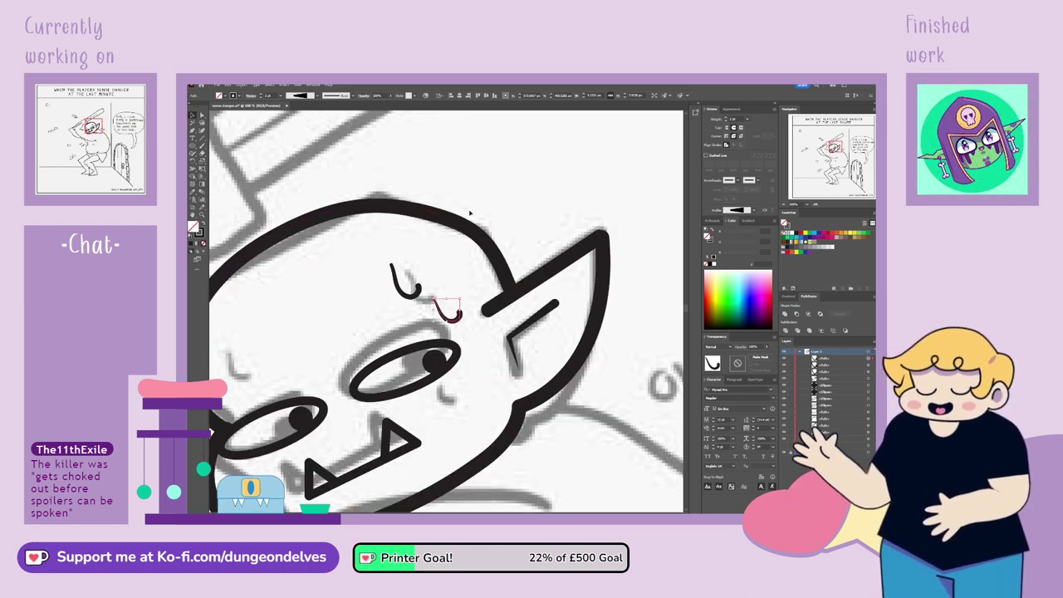
pyautogui.click(194, 168)
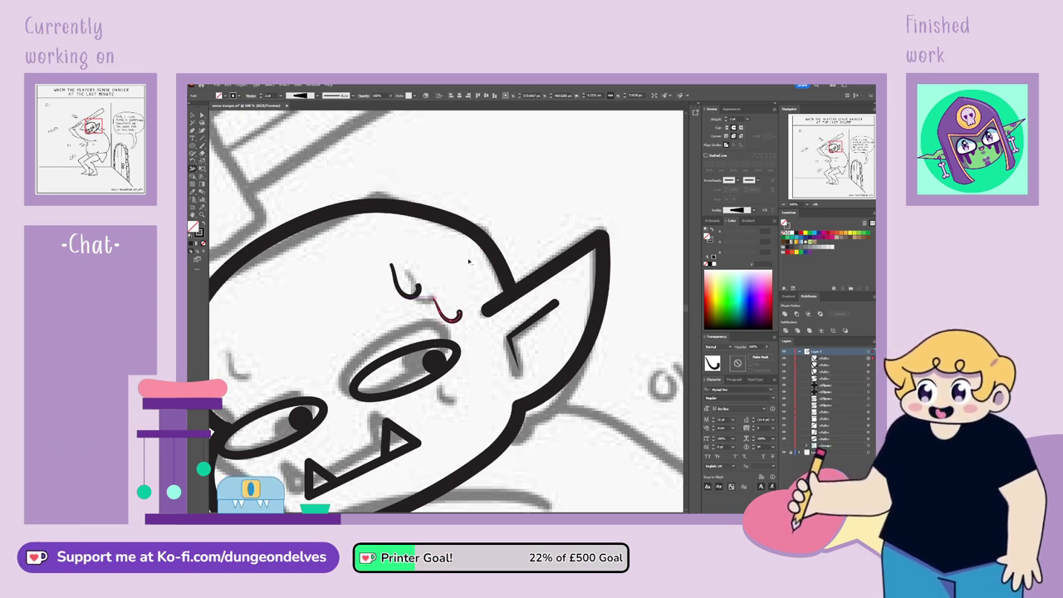
pyautogui.hotkey('ctrl', '+')
pyautogui.hotkey('ctrl', '+')
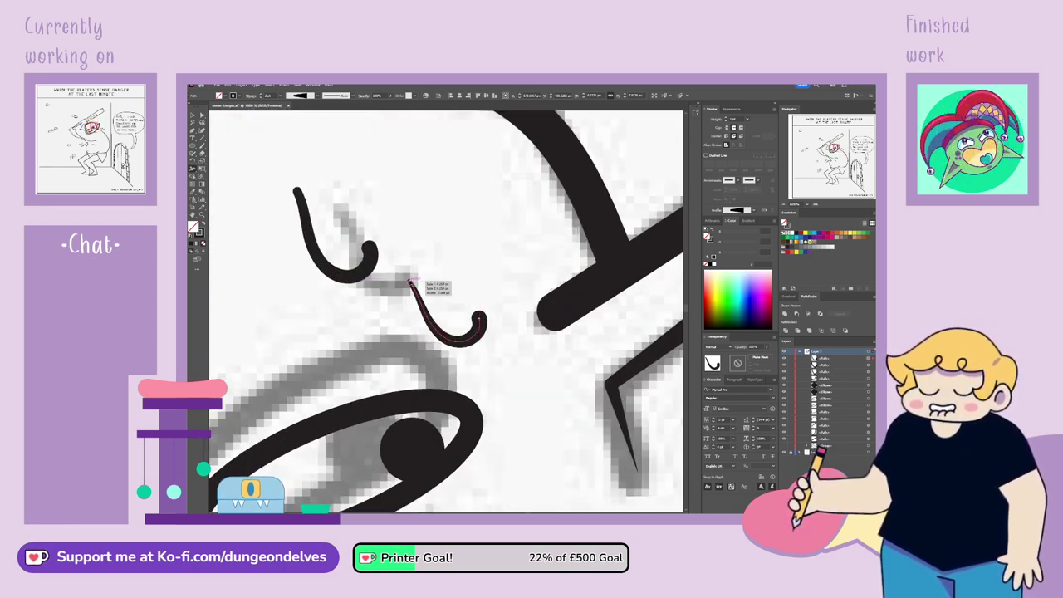
pyautogui.moveTo(411, 284); pyautogui.dragTo(415, 284)
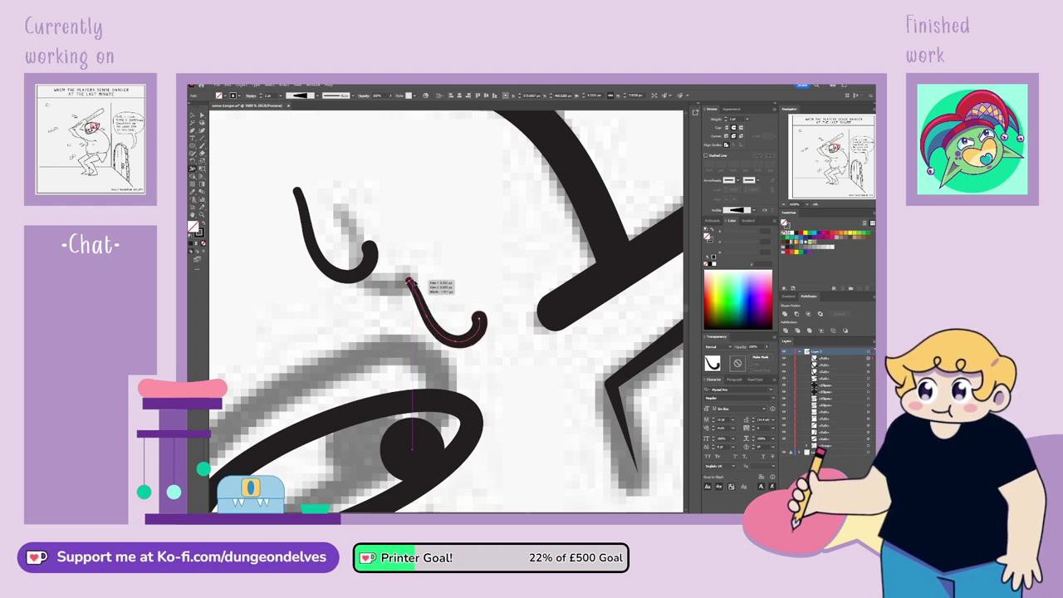
pyautogui.click(606, 153)
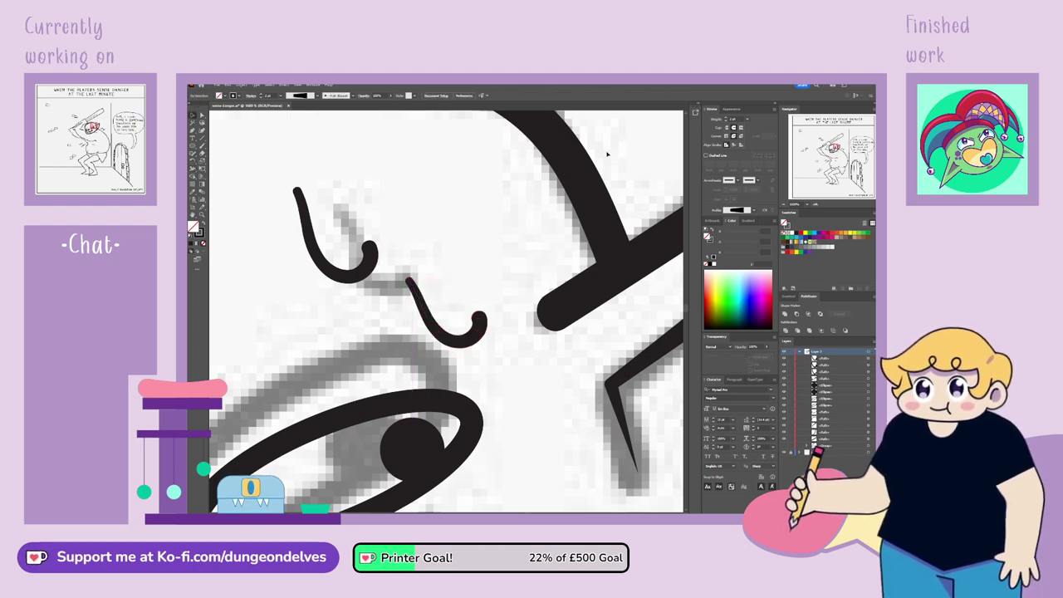
# Shift the end anchor of the sweat mark nearest the ear slightly to refine its curled hook
pyautogui.hotkey('ctrl', '-')
pyautogui.hotkey('ctrl', '-')
pyautogui.hotkey('ctrl', '-')
pyautogui.hotkey('ctrl', '-')
pyautogui.hotkey('ctrl', '-')
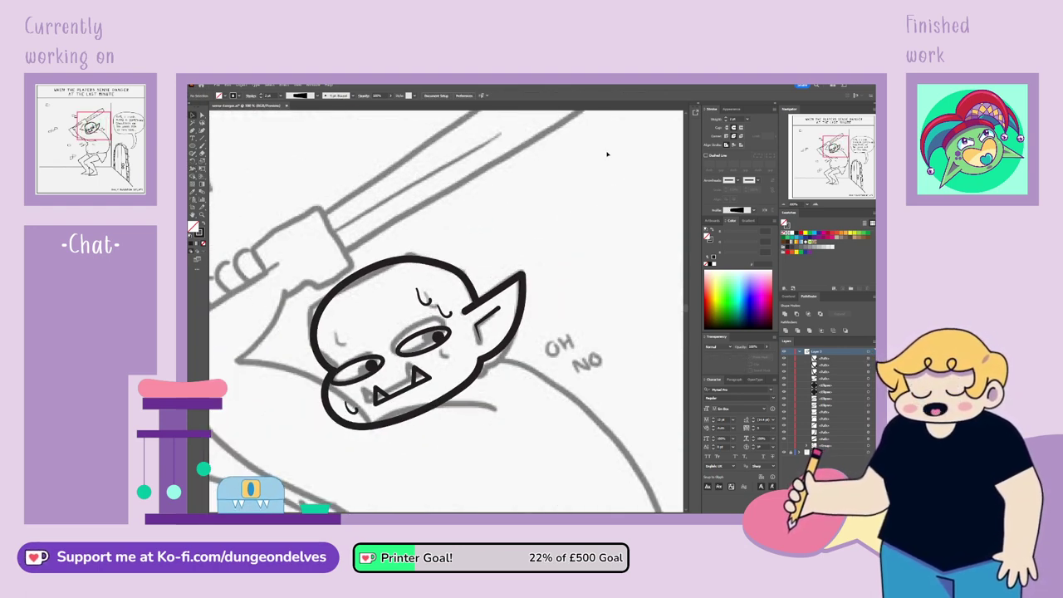
pyautogui.hotkey('ctrl', '+')
pyautogui.hotkey('ctrl', '+')
pyautogui.hotkey('ctrl', '+')
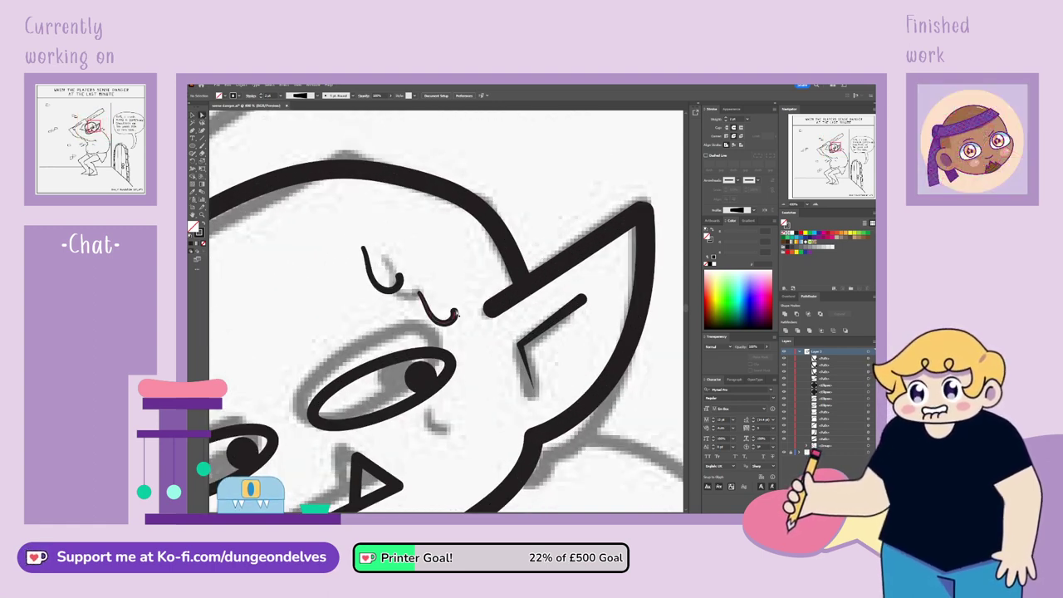
pyautogui.press('v')
pyautogui.click(453, 313)
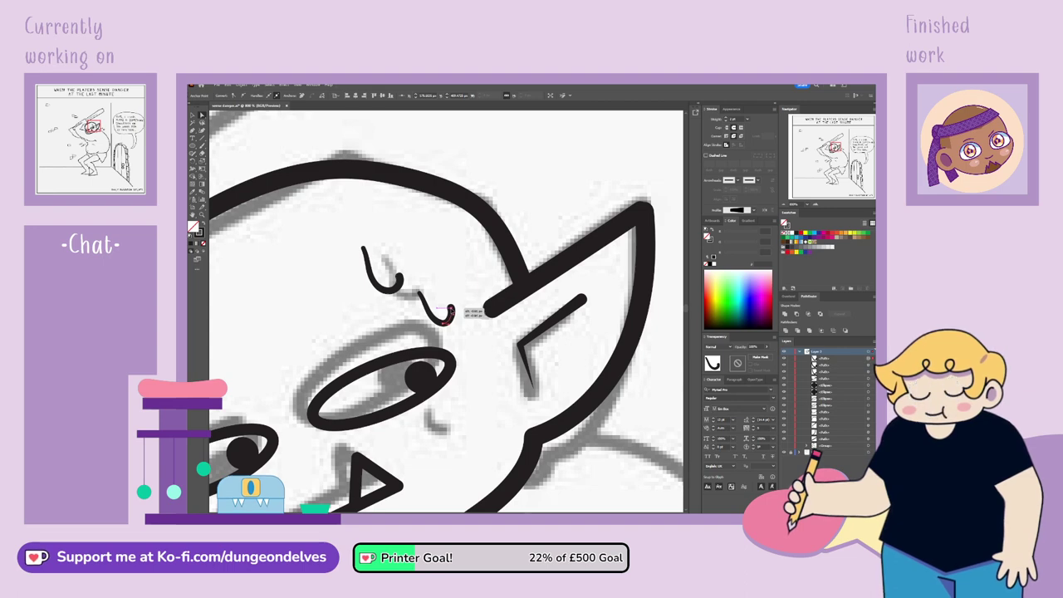
pyautogui.moveTo(453, 312); pyautogui.dragTo(456, 318)
pyautogui.click(448, 279)
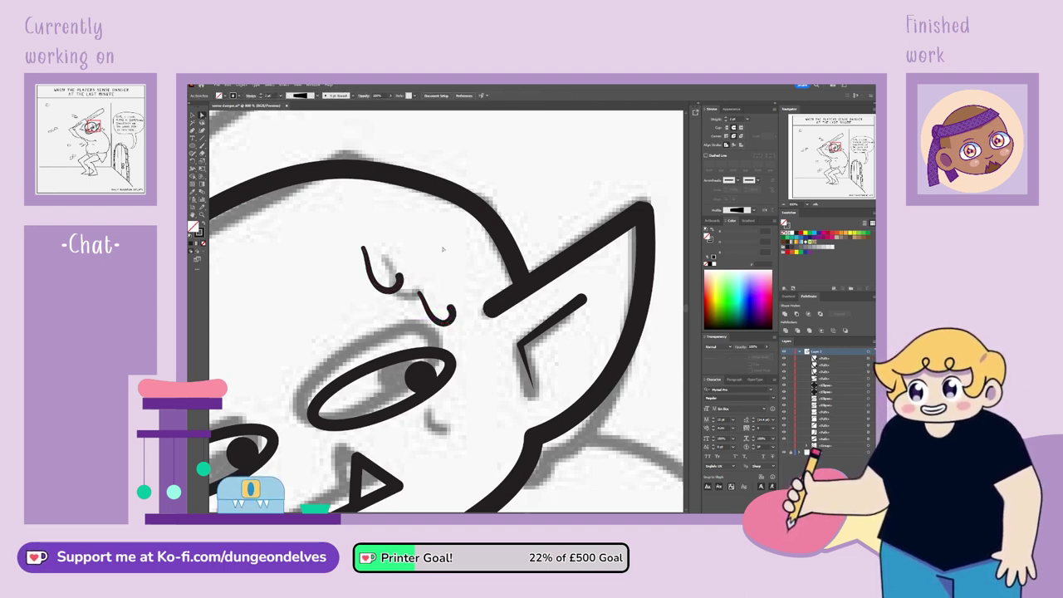
# Nudge the hooked end of the chin sweat mark slightly upward to refine its curl
pyautogui.moveTo(448, 278)
pyautogui.mouseDown()
pyautogui.moveTo(525, 167)
pyautogui.moveTo(588, 137)
pyautogui.mouseUp()
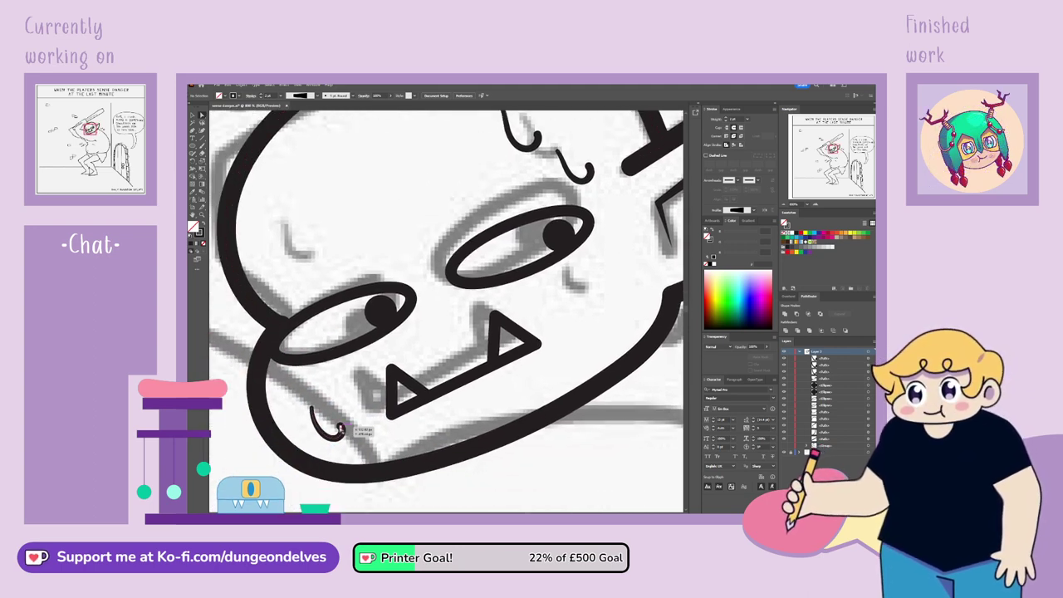
pyautogui.keyDown('ctrl'); pyautogui.click(338, 428); pyautogui.keyUp('ctrl')
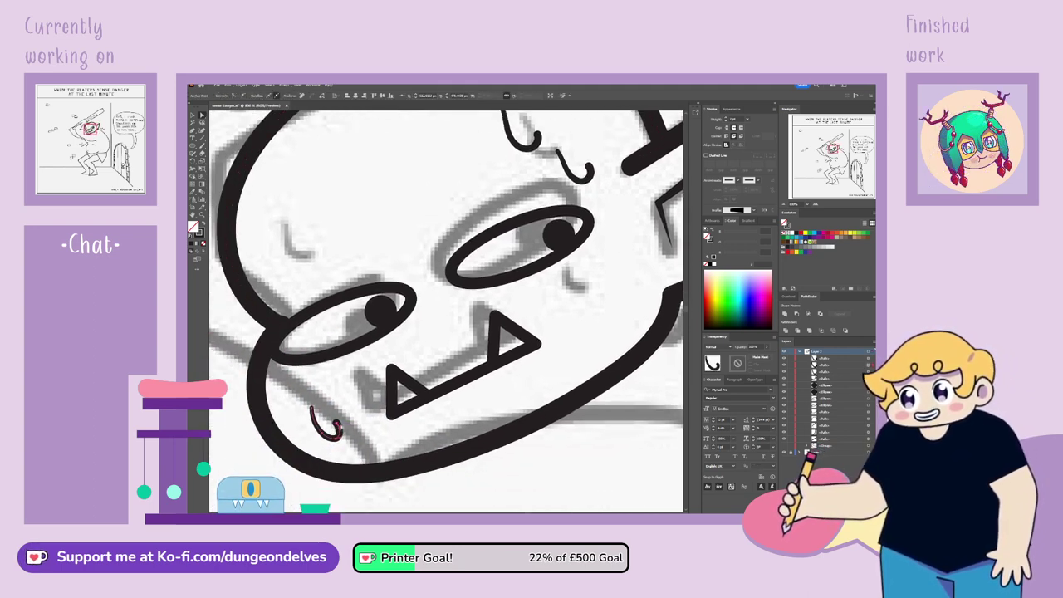
pyautogui.moveTo(342, 439); pyautogui.dragTo(342, 436)
pyautogui.click(377, 452)
pyautogui.hotkey('ctrl', '-')
pyautogui.scroll(-3, 376, 453)
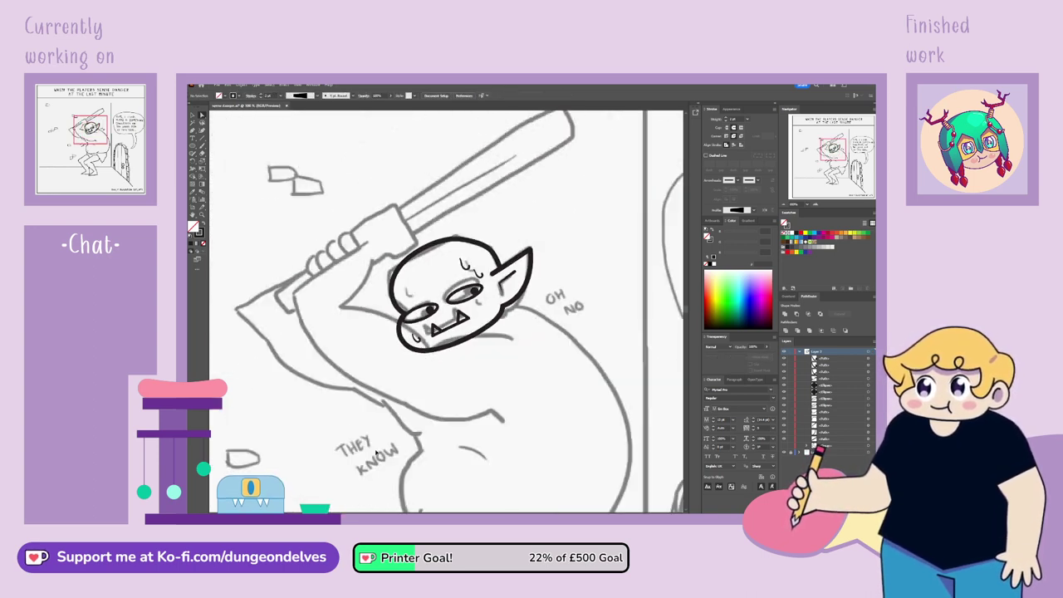
# Reshape the skull outline between the crown and the ear by adjusting its anchors and curve handles into a smoother arc
pyautogui.moveTo(529, 292)
pyautogui.mouseDown()
pyautogui.moveTo(509, 238)
pyautogui.moveTo(506, 259)
pyautogui.mouseUp()
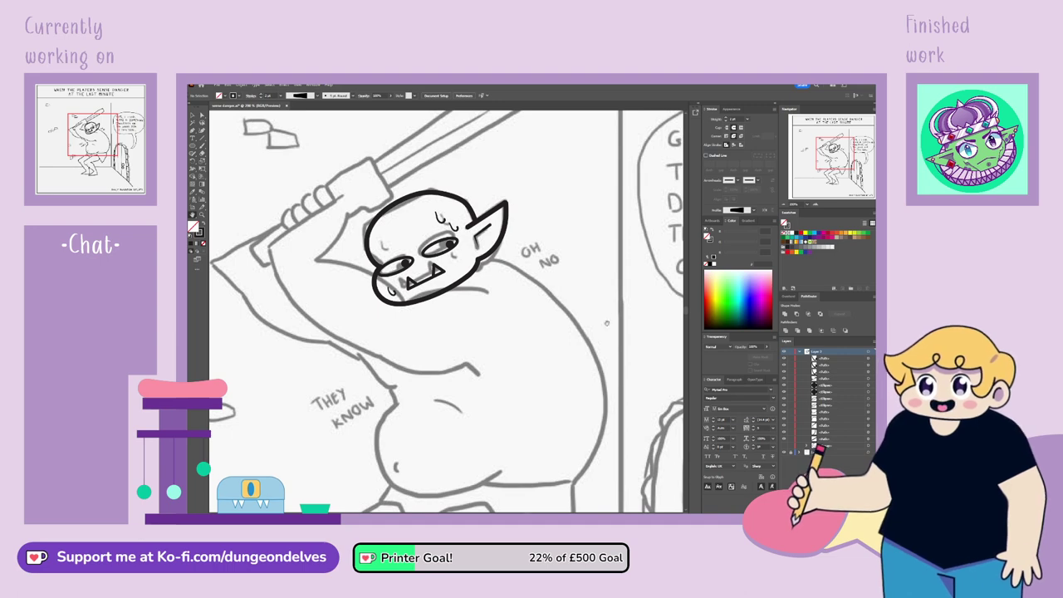
pyautogui.click(193, 115)
pyautogui.click(462, 202)
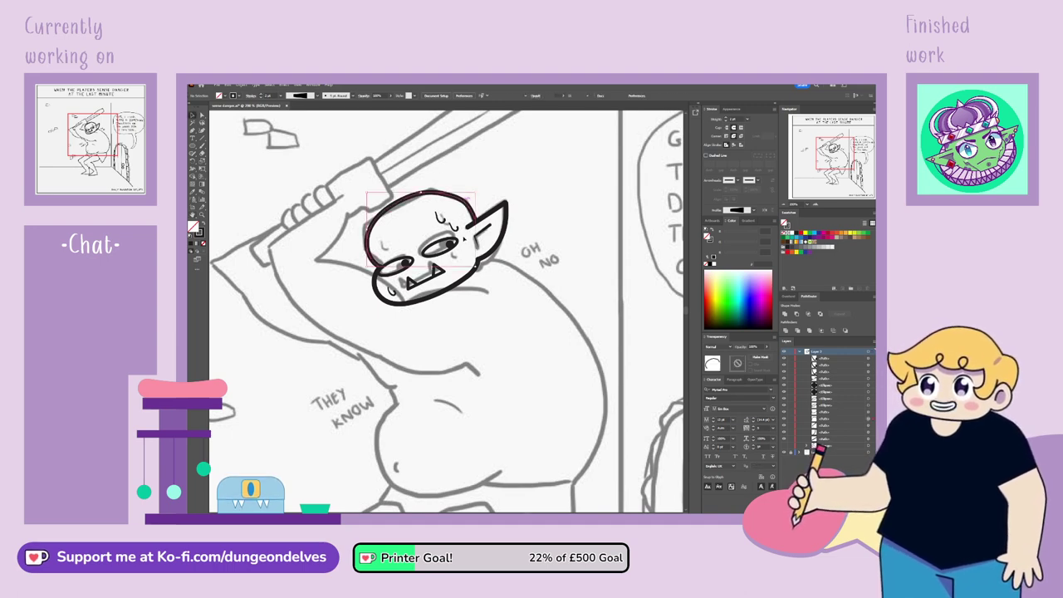
pyautogui.click(202, 115)
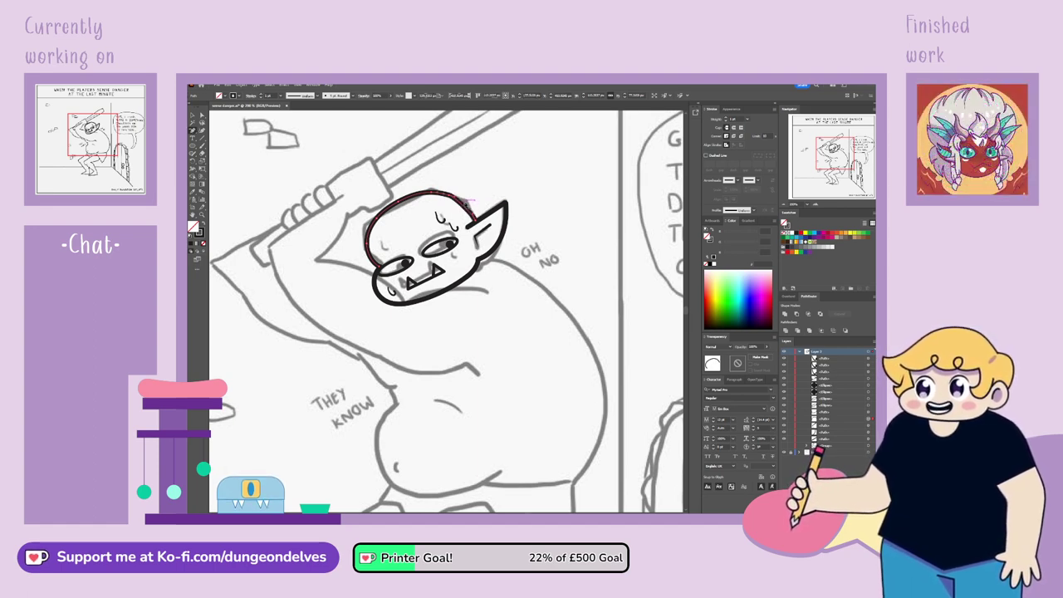
pyautogui.click(463, 204)
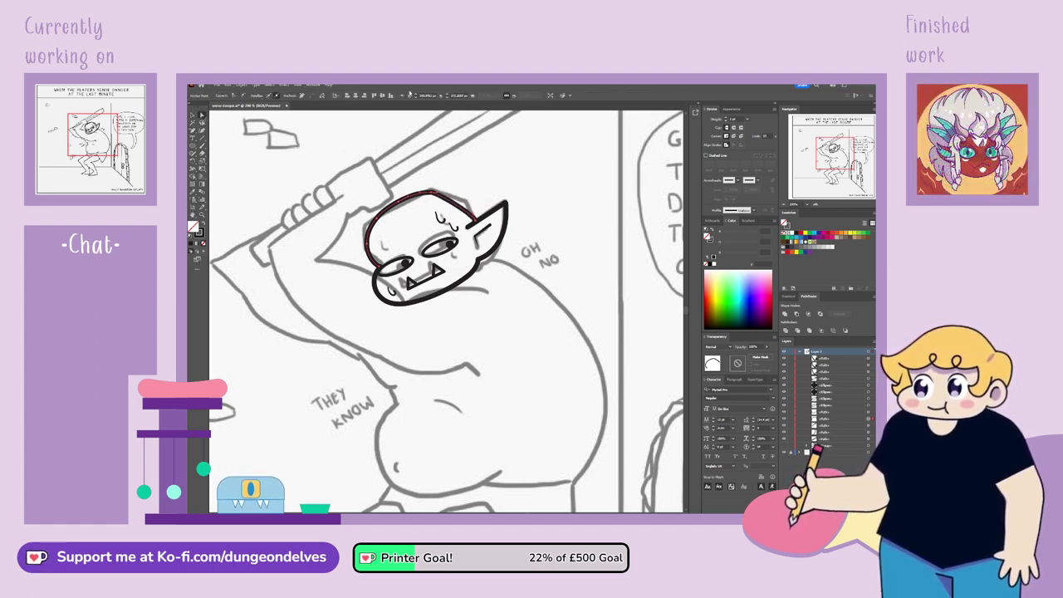
pyautogui.click(480, 213)
pyautogui.click(474, 216)
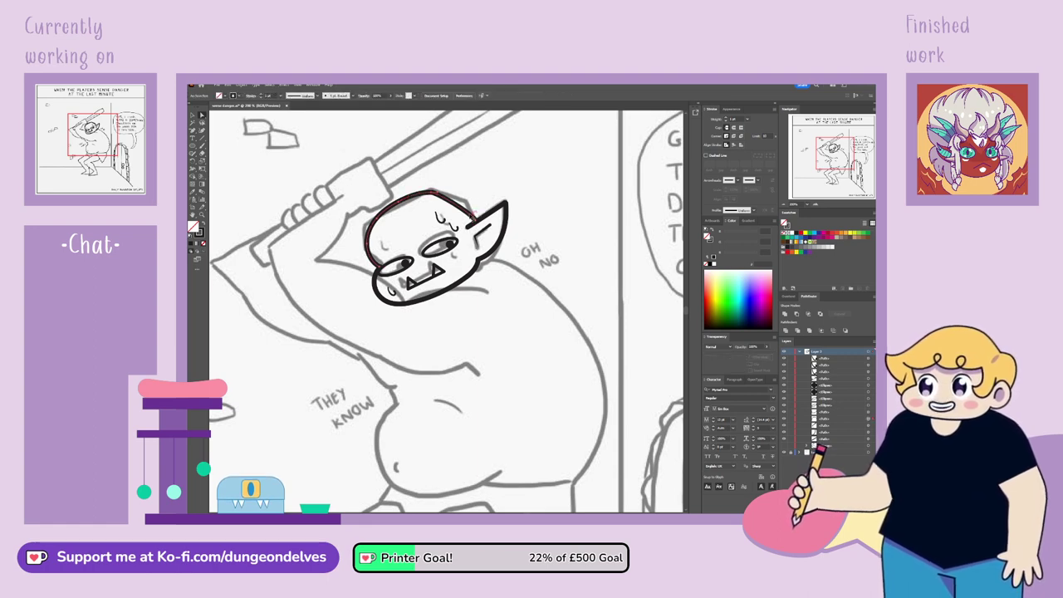
pyautogui.moveTo(474, 217); pyautogui.dragTo(446, 192)
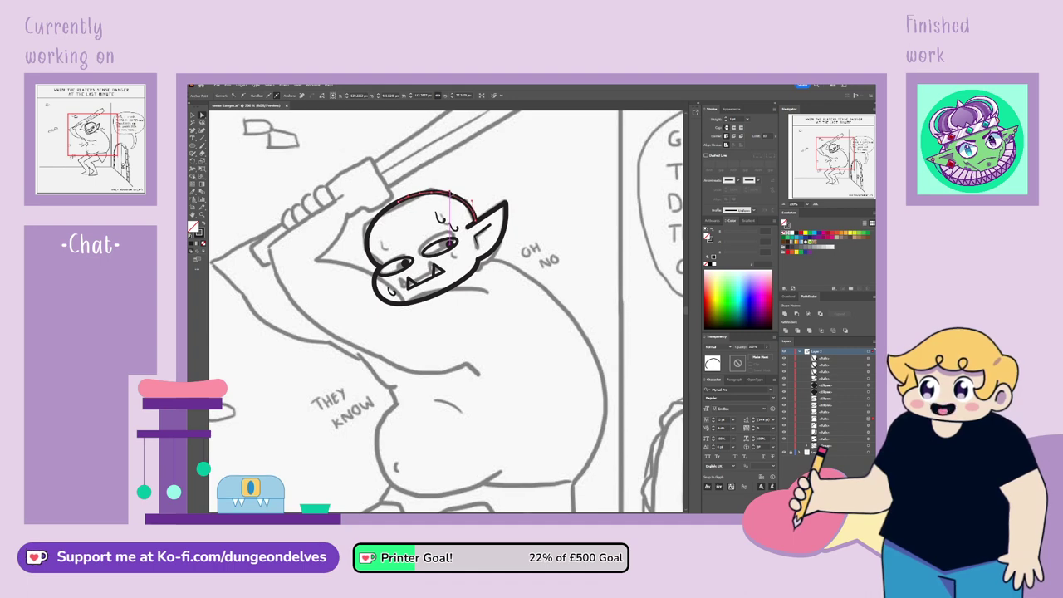
pyautogui.click(490, 170)
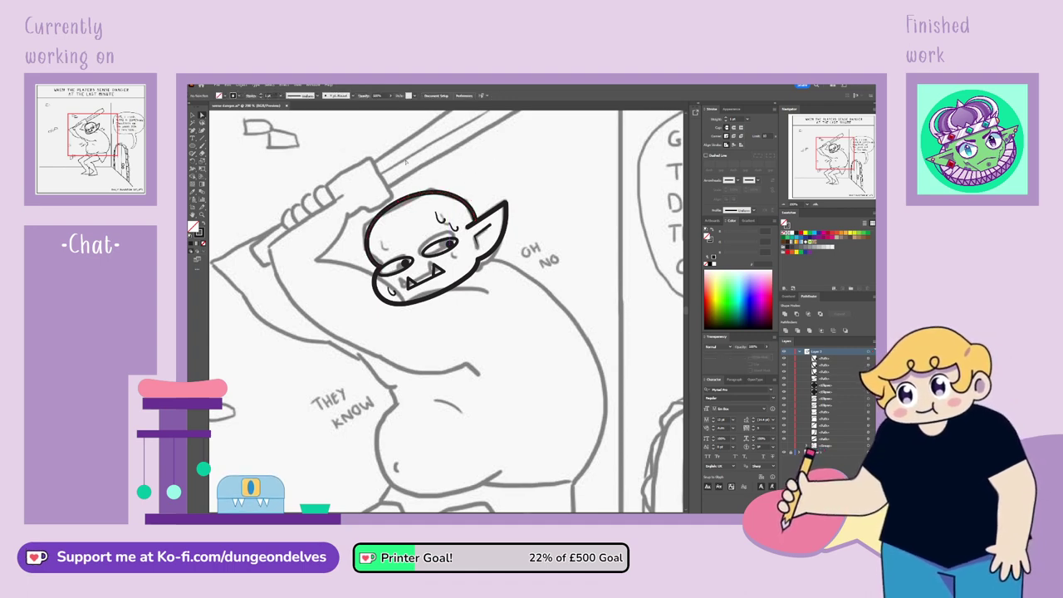
# Group all of the ogre's head line art and unhide the group containing the inked arm and hand
pyautogui.moveTo(835, 153); pyautogui.dragTo(835, 148)
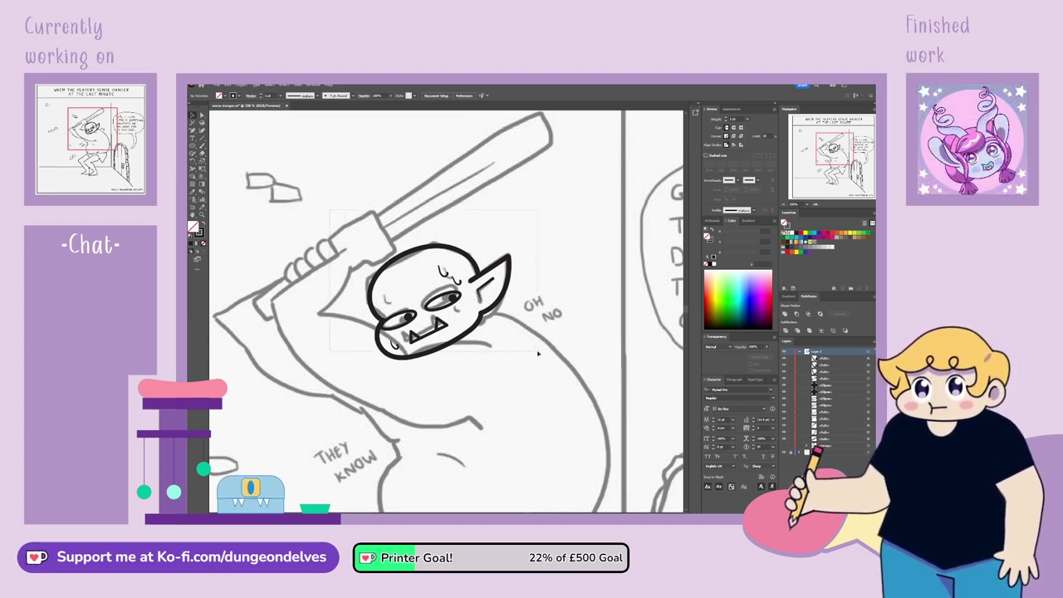
pyautogui.moveTo(538, 354); pyautogui.dragTo(537, 354)
pyautogui.hotkey('ctrl', 'g')
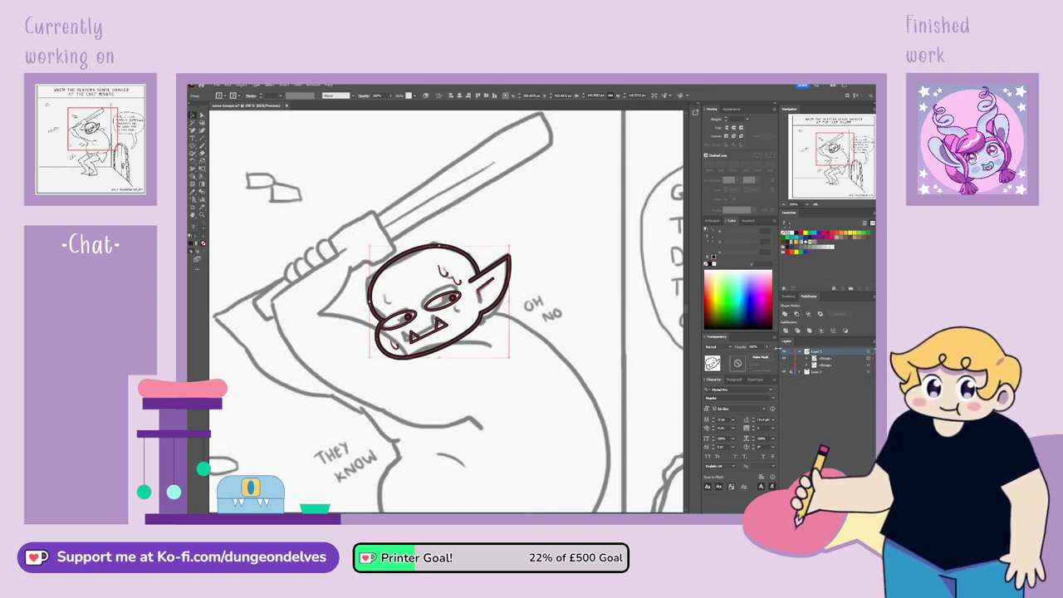
pyautogui.click(785, 366)
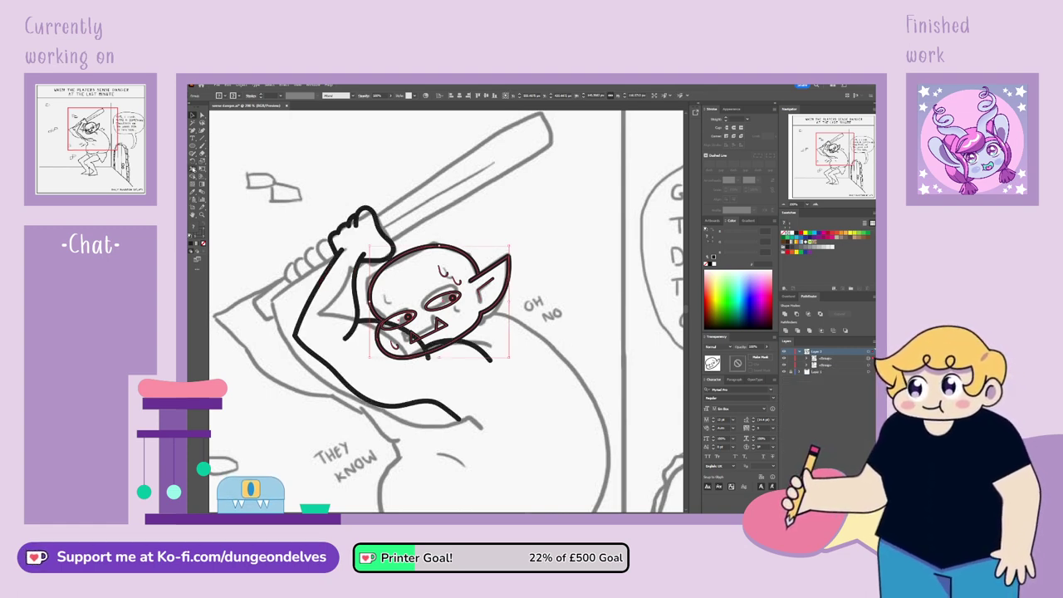
# Rotate the head group clockwise to level the face, and reposition it slightly over the shoulders
pyautogui.click(192, 161)
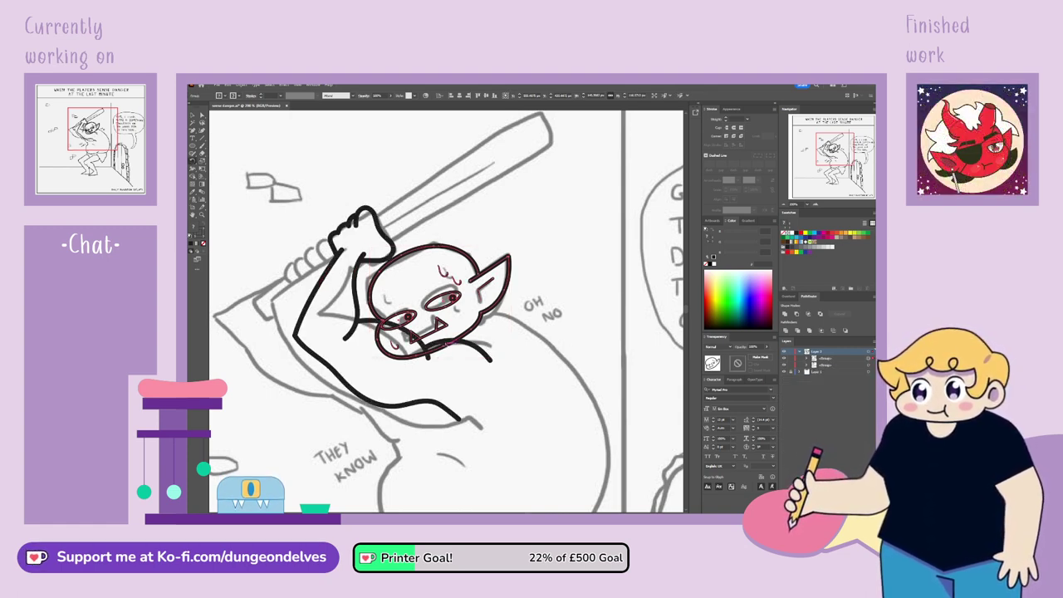
pyautogui.moveTo(532, 249); pyautogui.dragTo(569, 263)
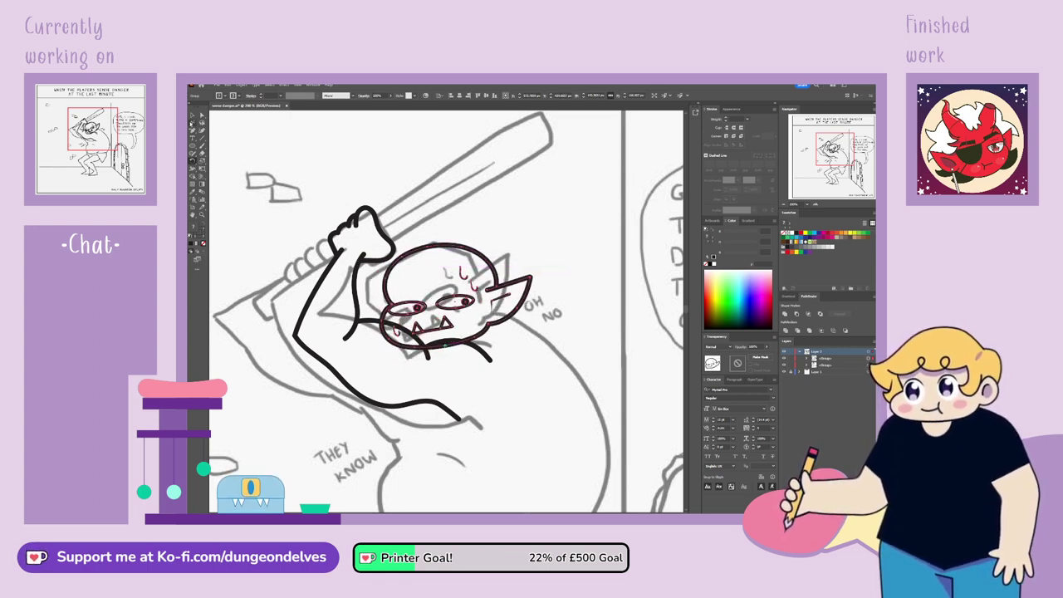
pyautogui.click(192, 114)
pyautogui.moveTo(482, 339); pyautogui.dragTo(503, 320)
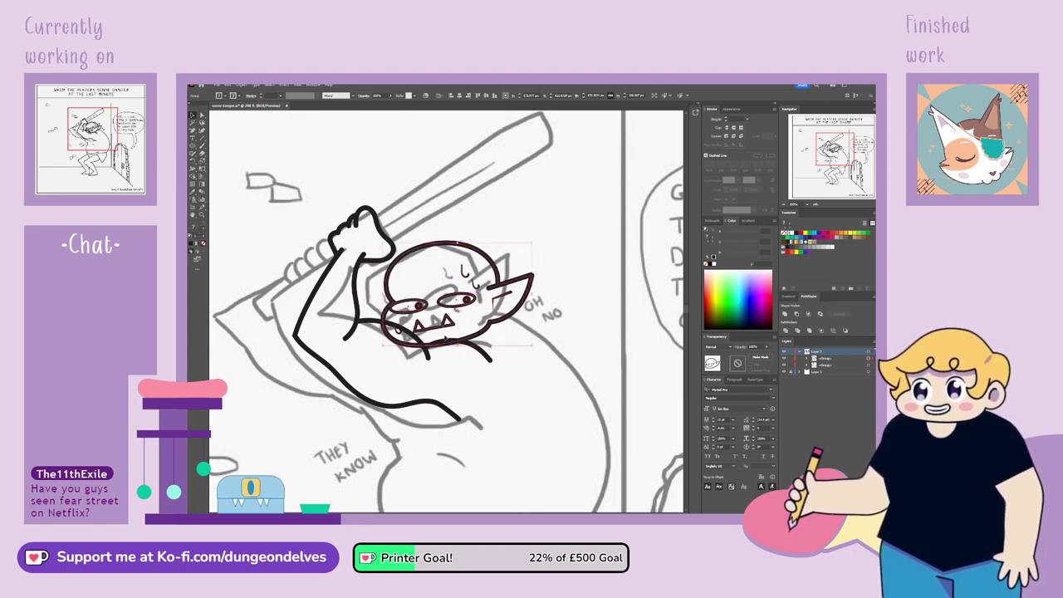
# Move the chin sweat mark within the head group to the cheek beneath the ear
pyautogui.moveTo(399, 330); pyautogui.dragTo(477, 326)
pyautogui.doubleClick(399, 334)
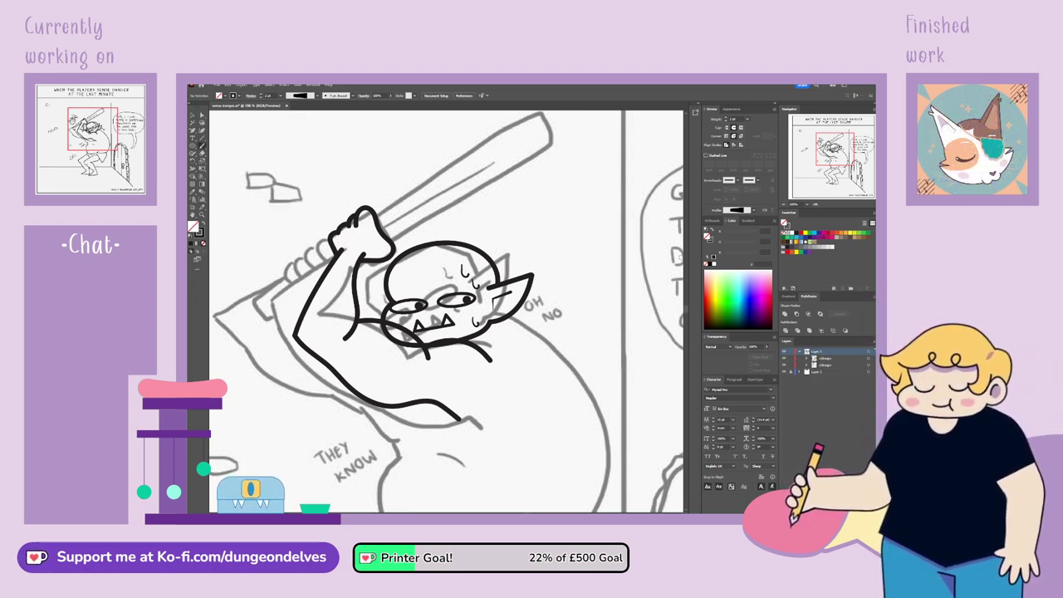
# Ink the lower hand's four curled fingers as a row of loops along the bat handle, undoing a misdrawn attempt
pyautogui.moveTo(290, 201); pyautogui.dragTo(347, 191)
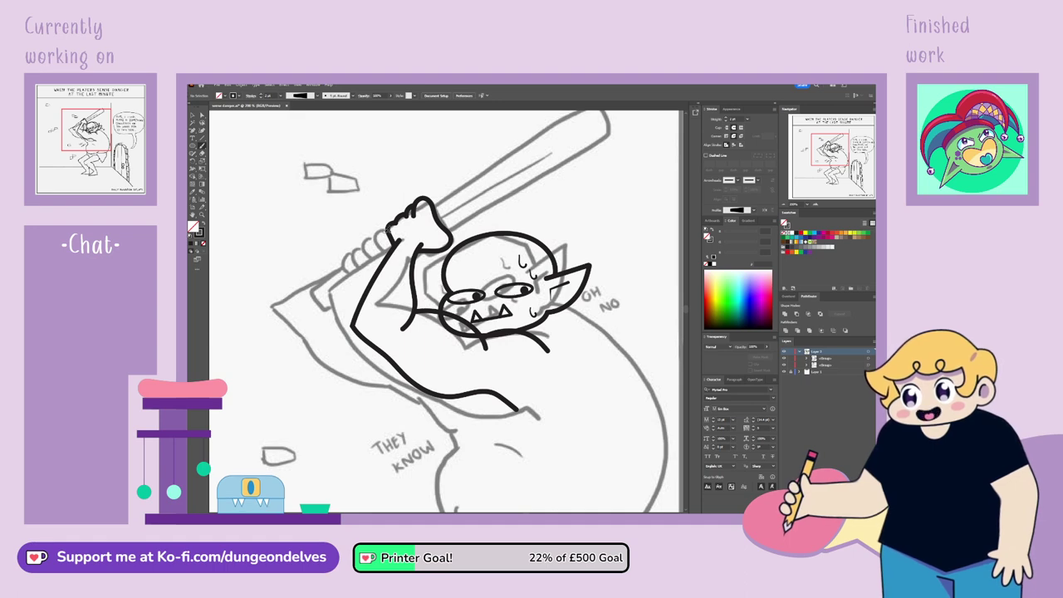
pyautogui.moveTo(385, 248)
pyautogui.mouseDown()
pyautogui.moveTo(376, 238)
pyautogui.moveTo(373, 253)
pyautogui.moveTo(386, 258)
pyautogui.mouseUp()
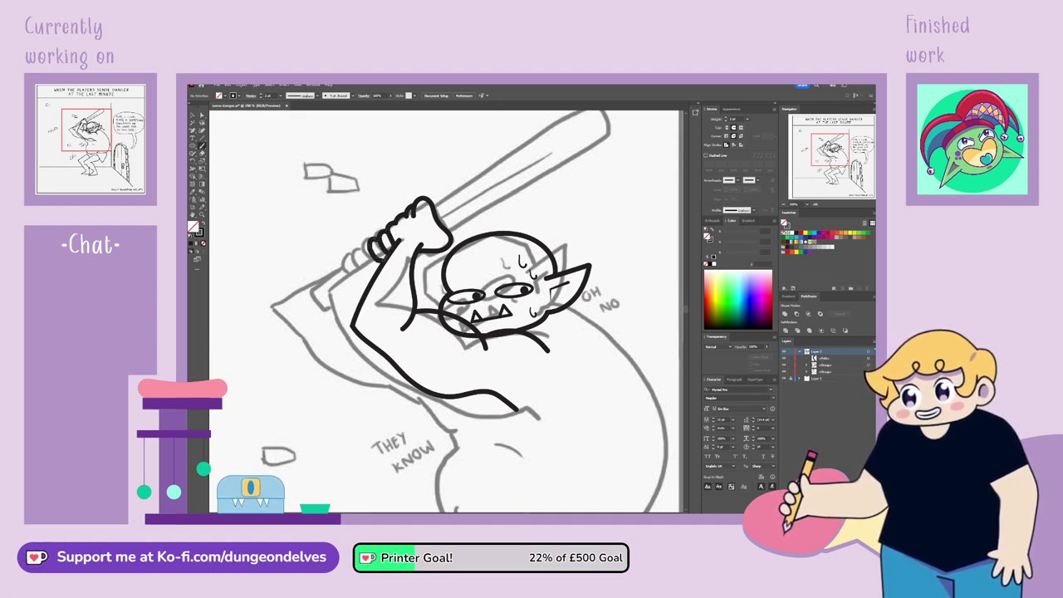
pyautogui.hotkey('ctrl', 'z')
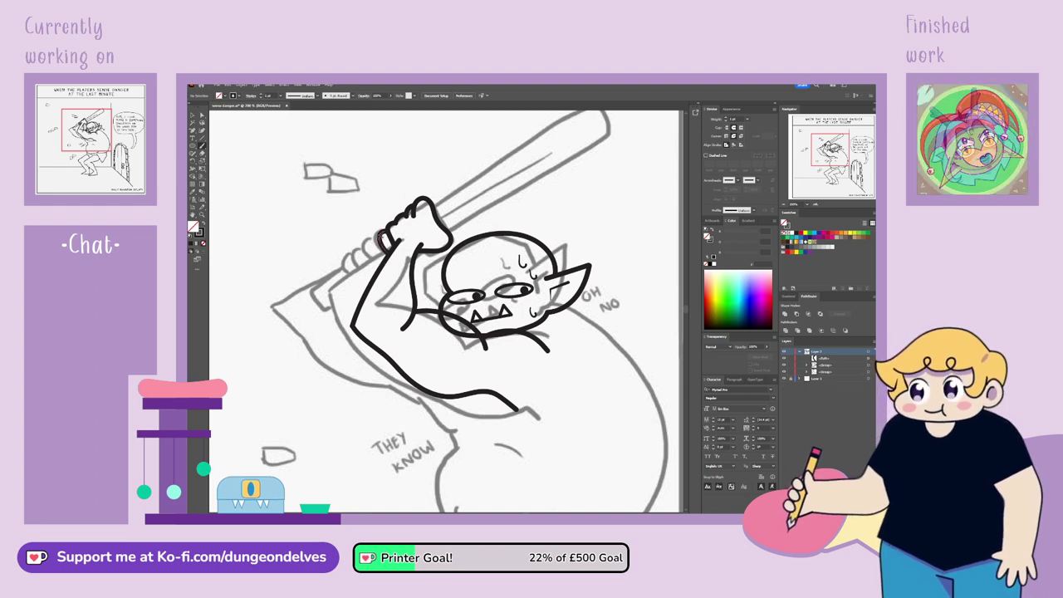
pyautogui.moveTo(379, 253)
pyautogui.mouseDown()
pyautogui.moveTo(366, 245)
pyautogui.moveTo(357, 261)
pyautogui.mouseUp()
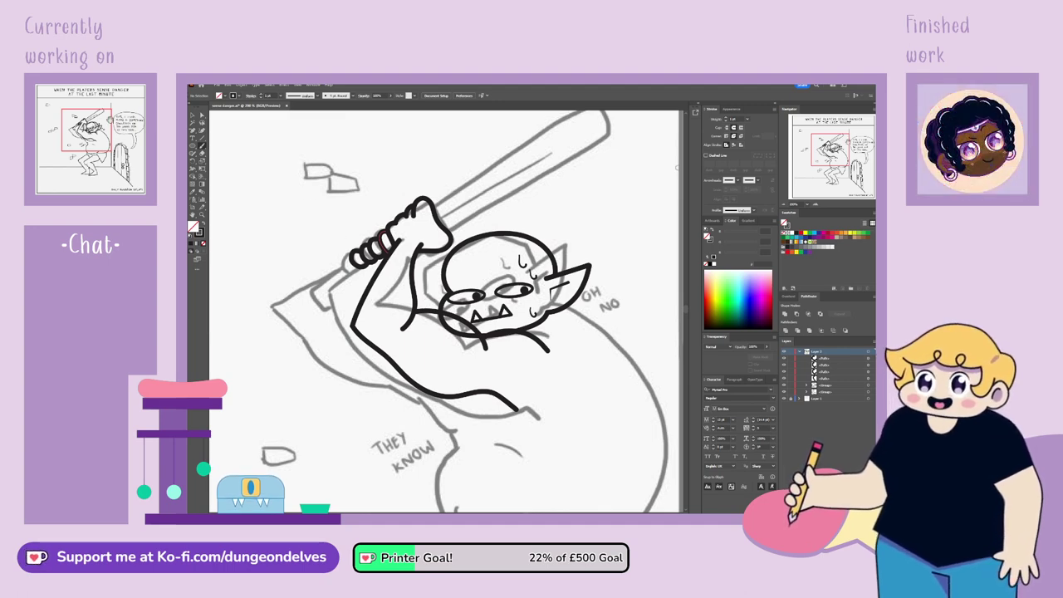
# Draw the bat as a closed four-cornered outline over the sketch, and nudge its lower tip corner slightly outward
pyautogui.moveTo(677, 168); pyautogui.dragTo(667, 214)
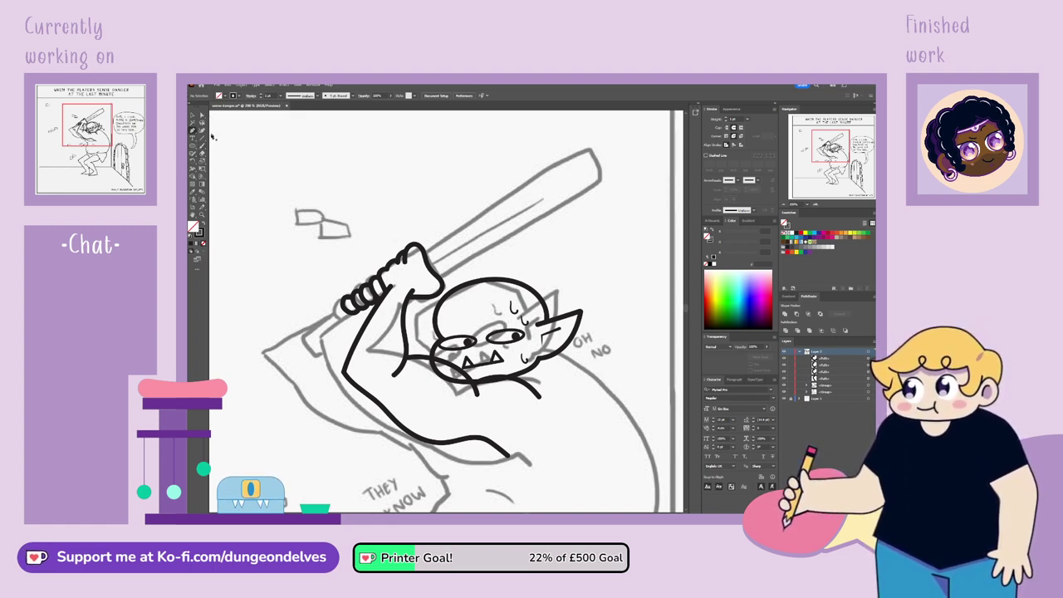
pyautogui.moveTo(304, 337); pyautogui.dragTo(590, 151)
pyautogui.click(590, 150)
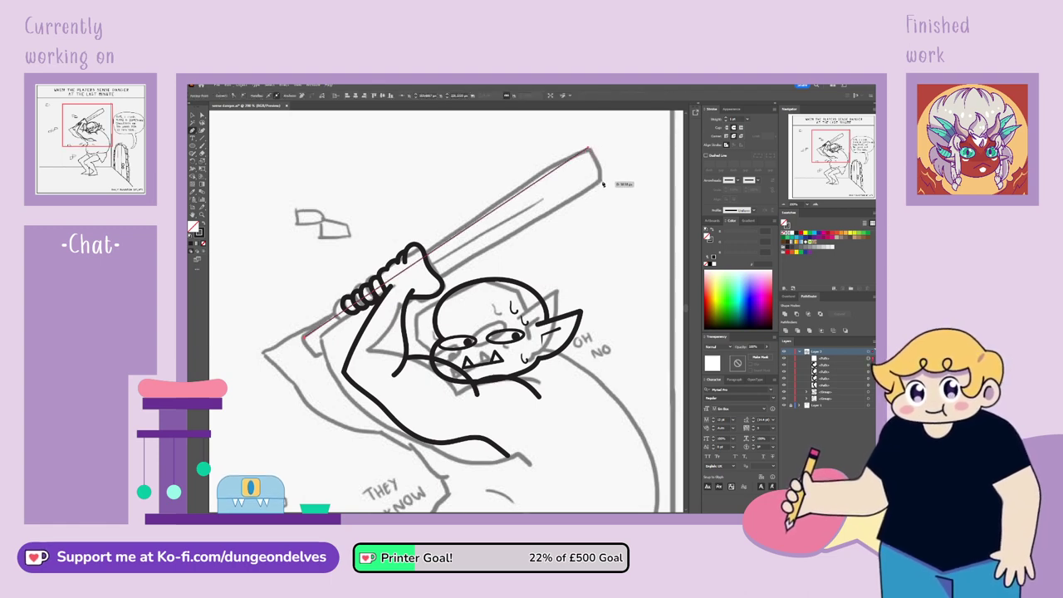
pyautogui.click(601, 181)
pyautogui.click(315, 354)
pyautogui.click(304, 338)
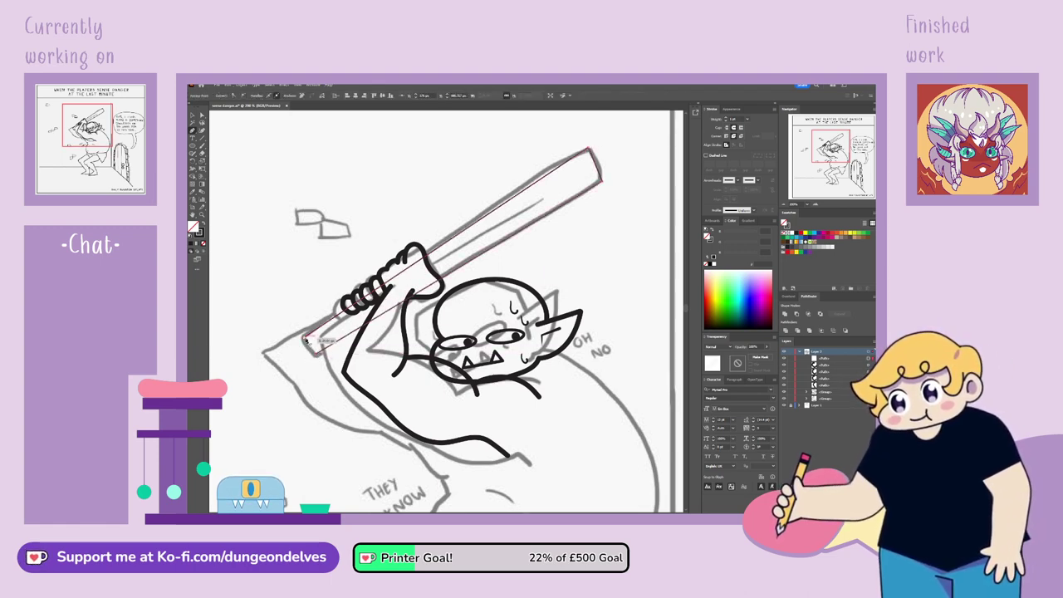
pyautogui.click(203, 117)
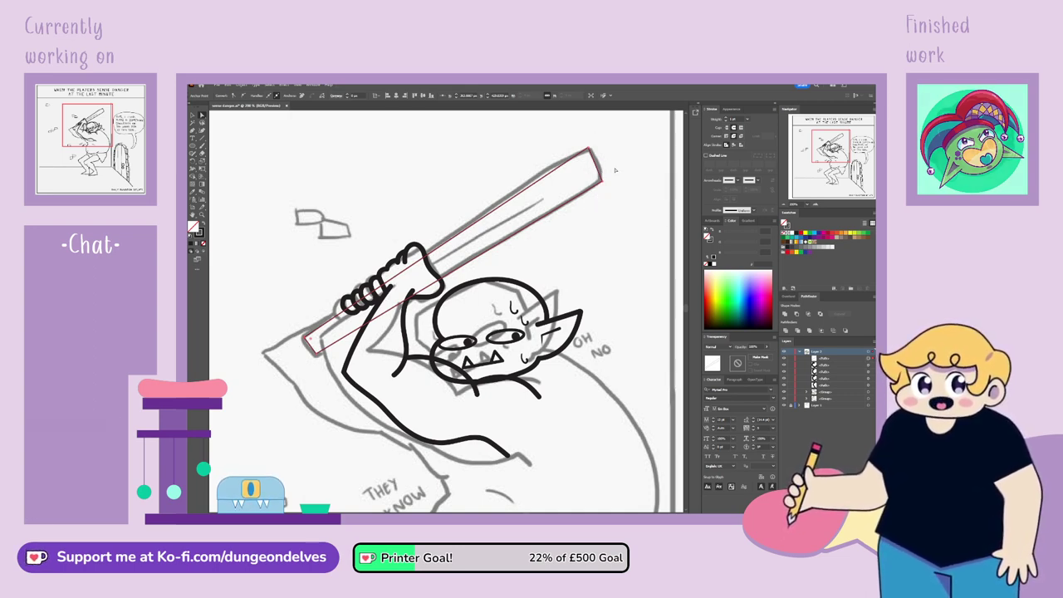
pyautogui.moveTo(600, 180); pyautogui.dragTo(604, 178)
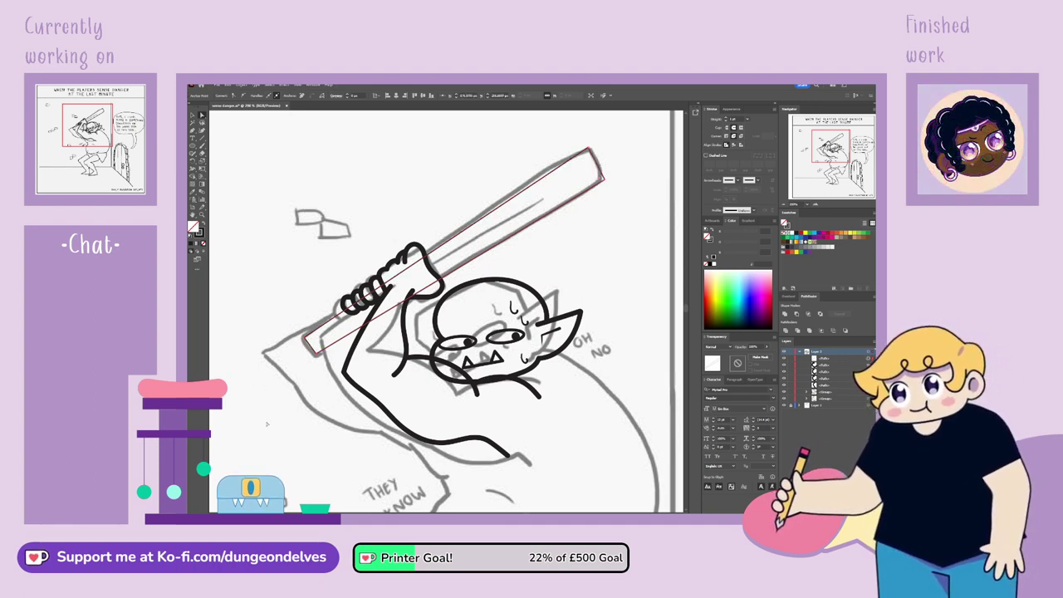
# Set the bat outline's stroke weight to 3 pt
pyautogui.click(193, 115)
pyautogui.moveTo(612, 171); pyautogui.dragTo(568, 190)
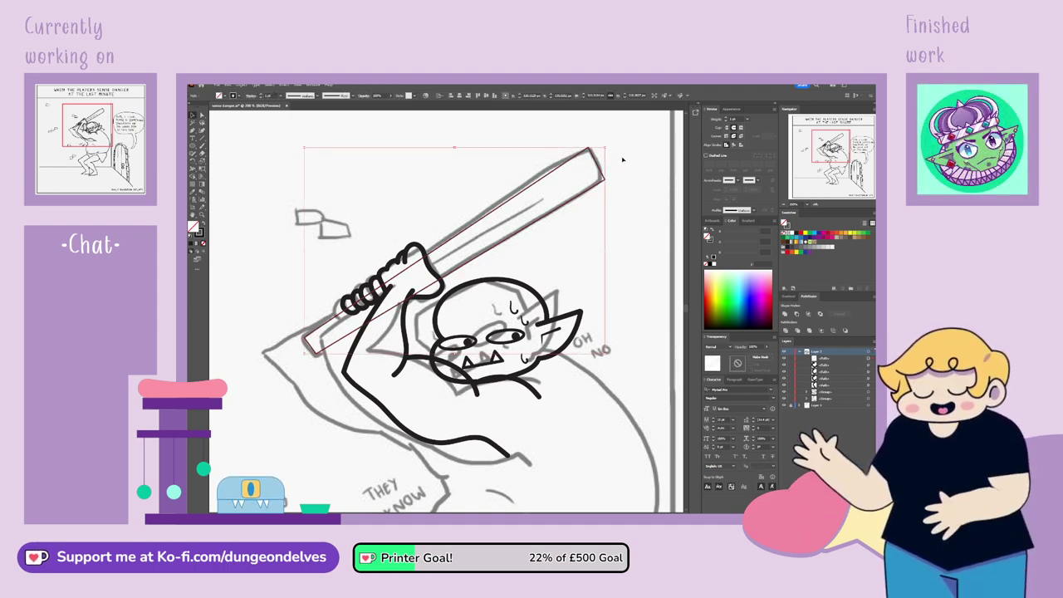
pyautogui.click(715, 119)
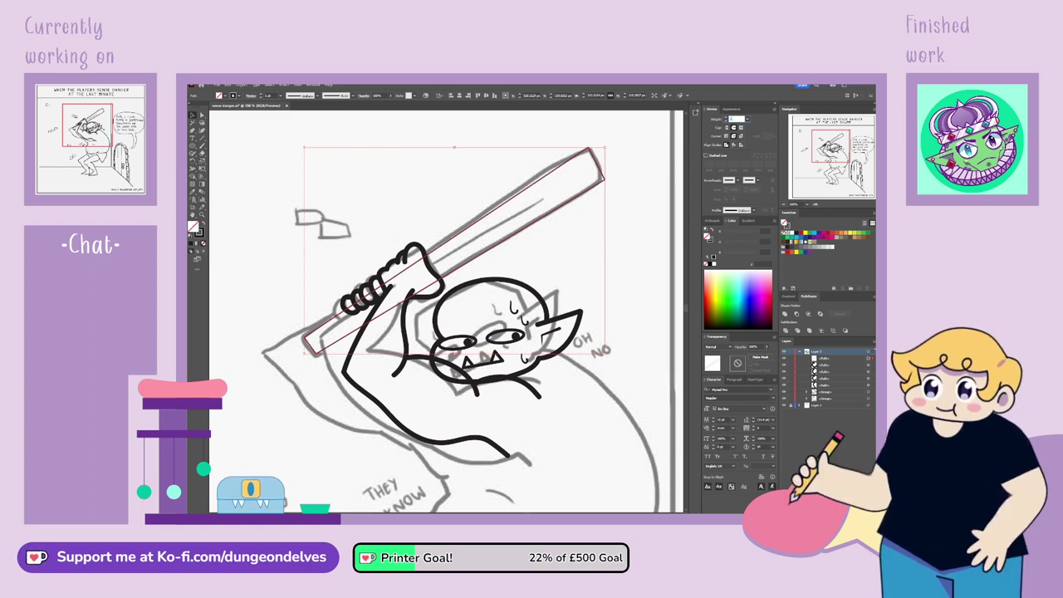
pyautogui.write('3')
pyautogui.press('Return')
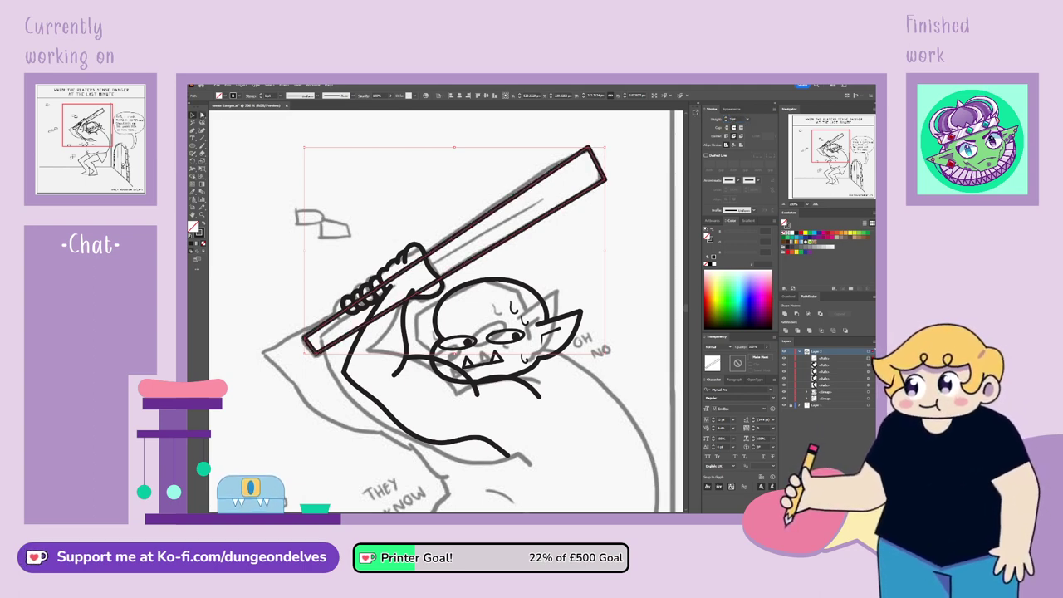
# Convert the two corners at the bat's wide tip to smooth points, and adjust their handles for straight sides and a rounded tip
pyautogui.press('a')
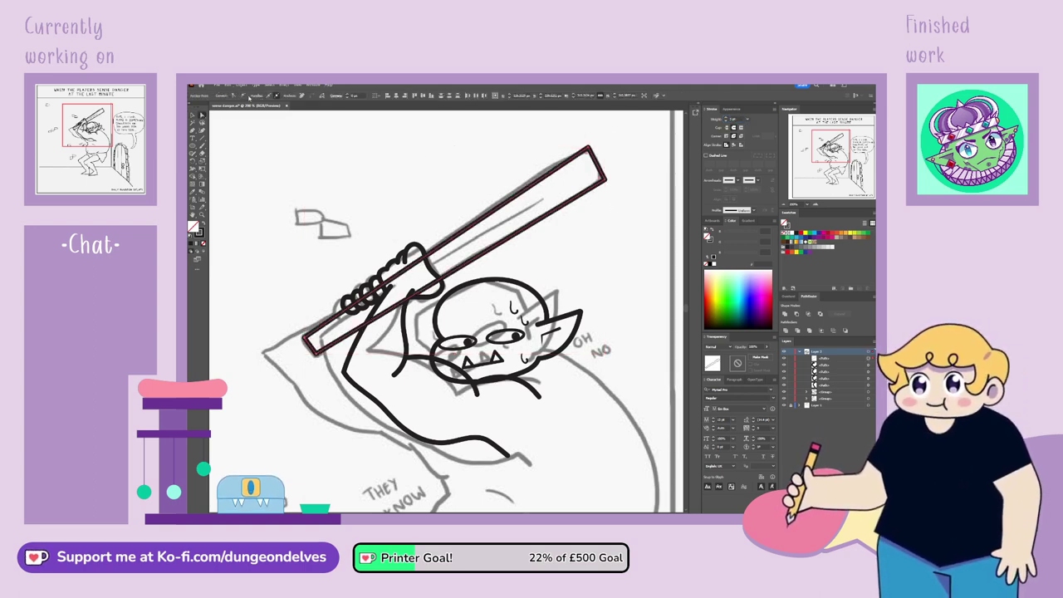
pyautogui.click(244, 95)
pyautogui.click(589, 148)
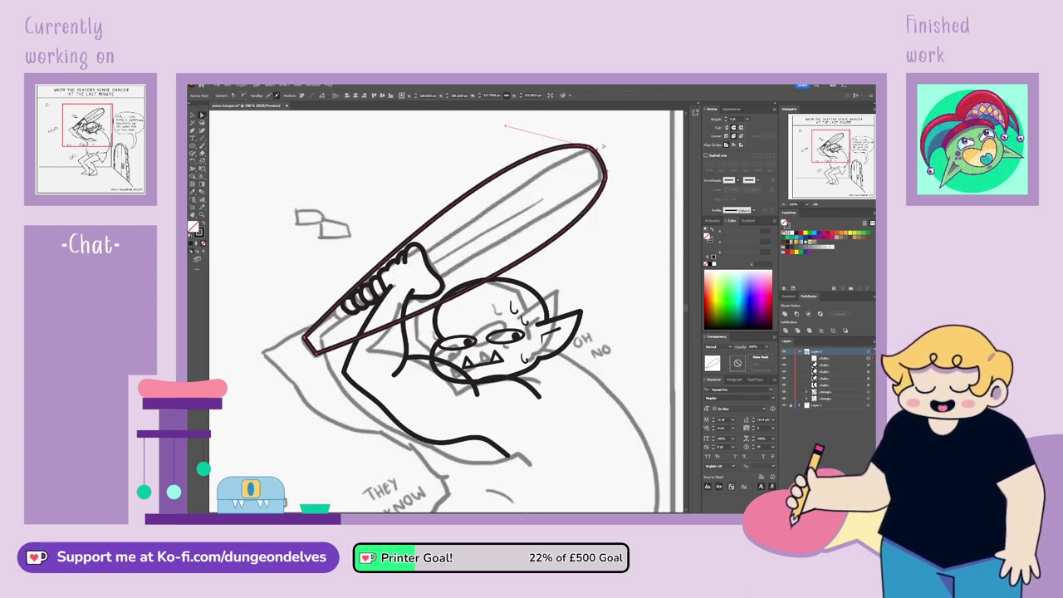
pyautogui.moveTo(506, 127); pyautogui.dragTo(517, 181)
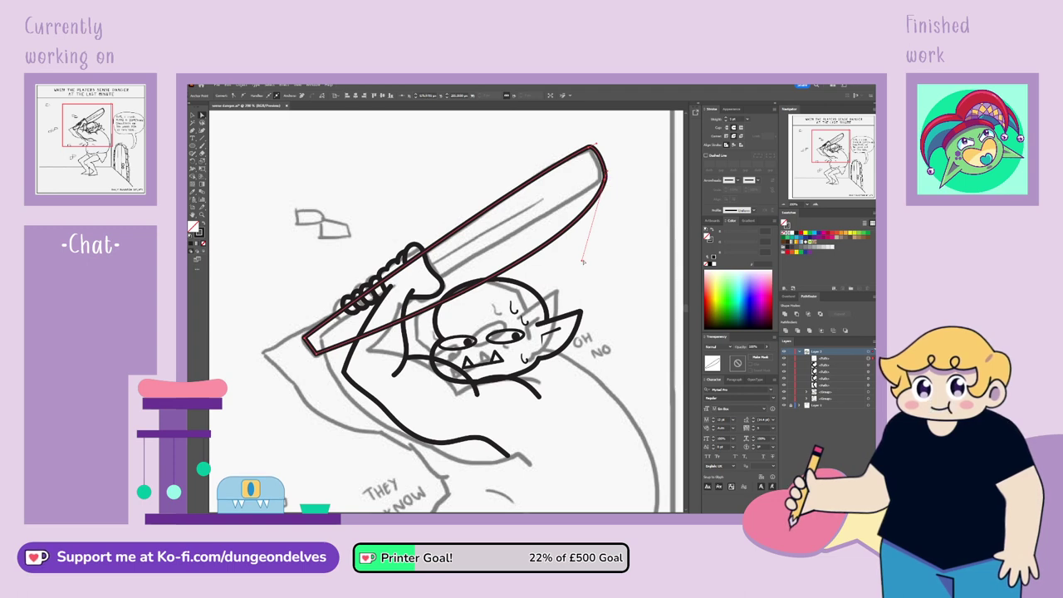
pyautogui.moveTo(581, 260); pyautogui.dragTo(529, 226)
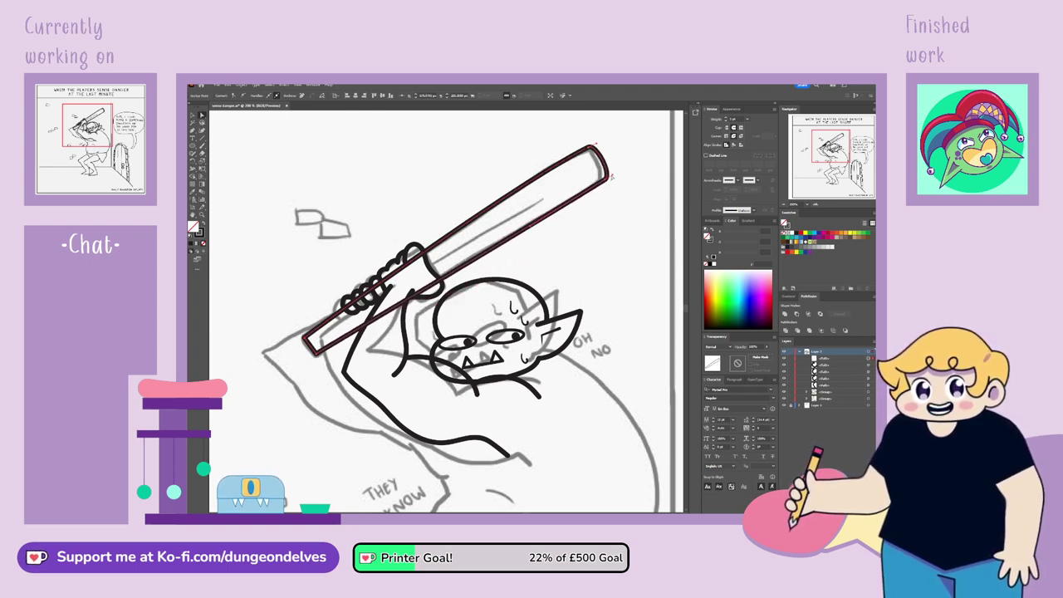
pyautogui.click(581, 218)
pyautogui.click(608, 178)
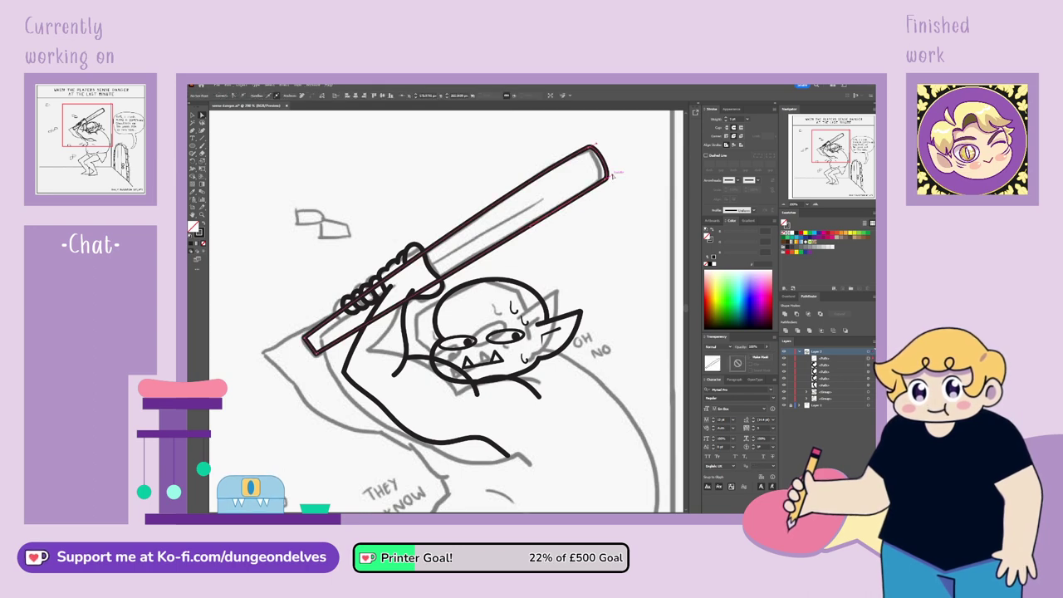
pyautogui.moveTo(619, 174); pyautogui.dragTo(619, 171)
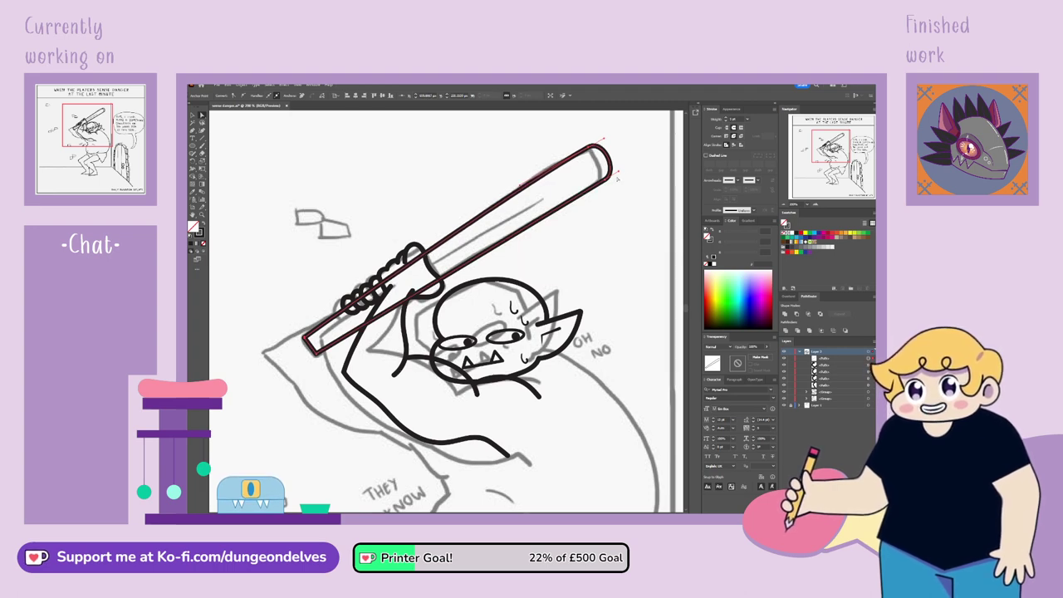
# Fine-tune the bat's rounded tip, and nudge the whole bat outline slightly to line it up with the hands
pyautogui.click(629, 177)
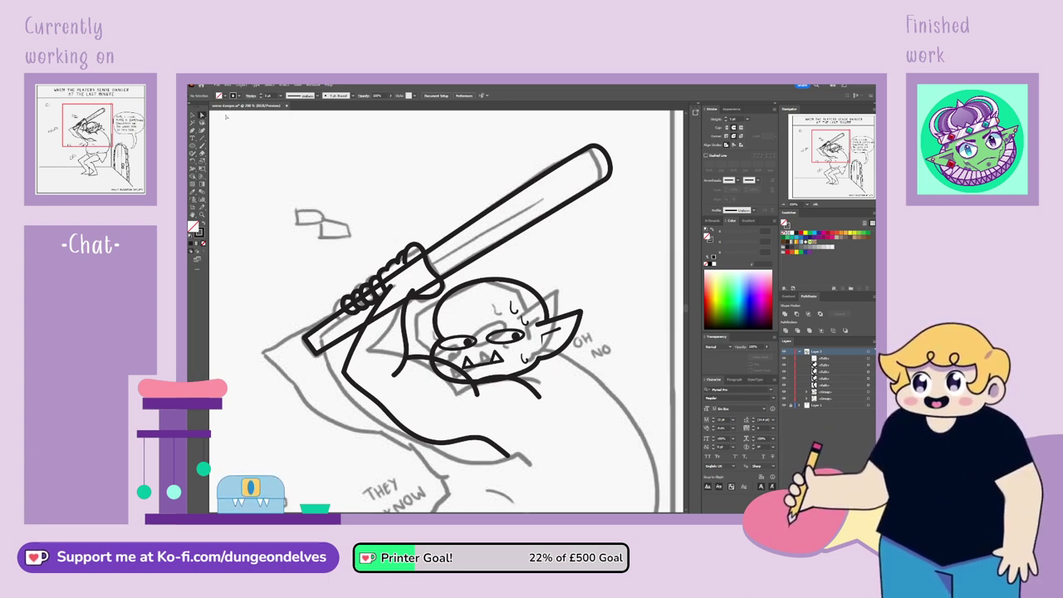
pyautogui.press('v')
pyautogui.click(610, 171)
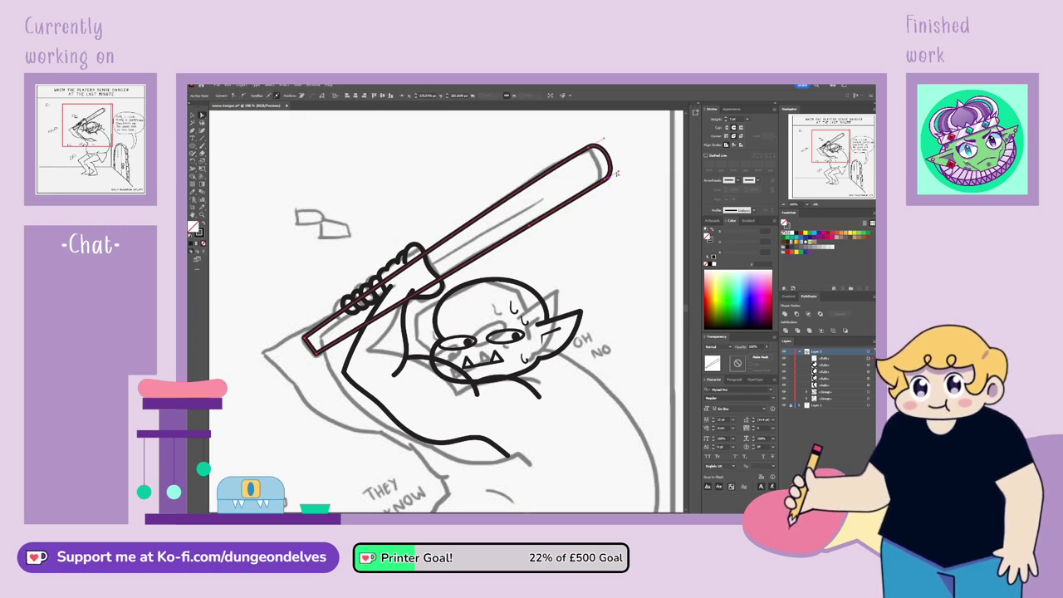
pyautogui.click(619, 193)
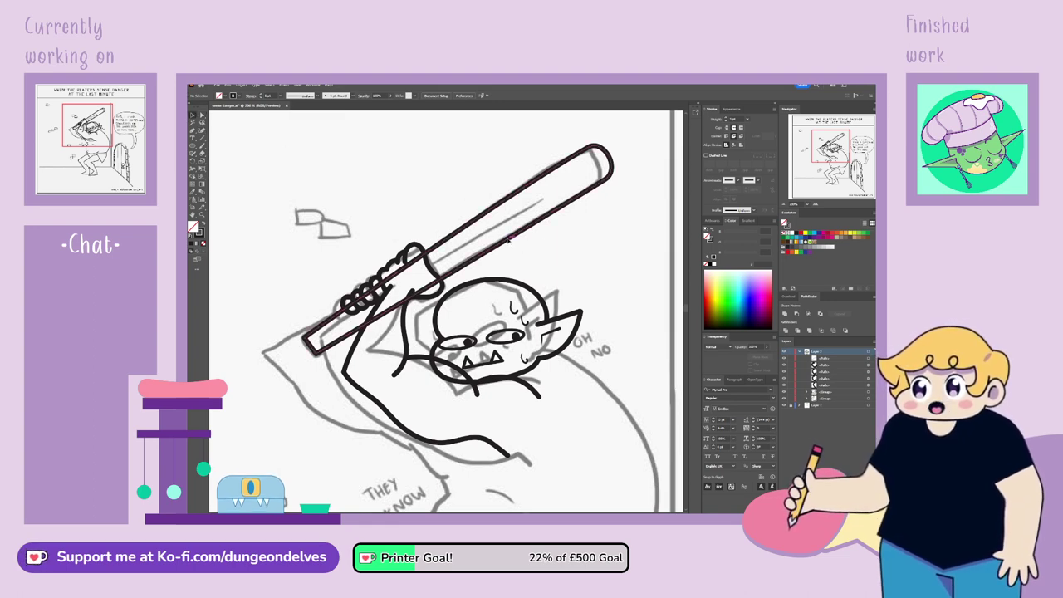
pyautogui.moveTo(507, 237); pyautogui.dragTo(504, 241)
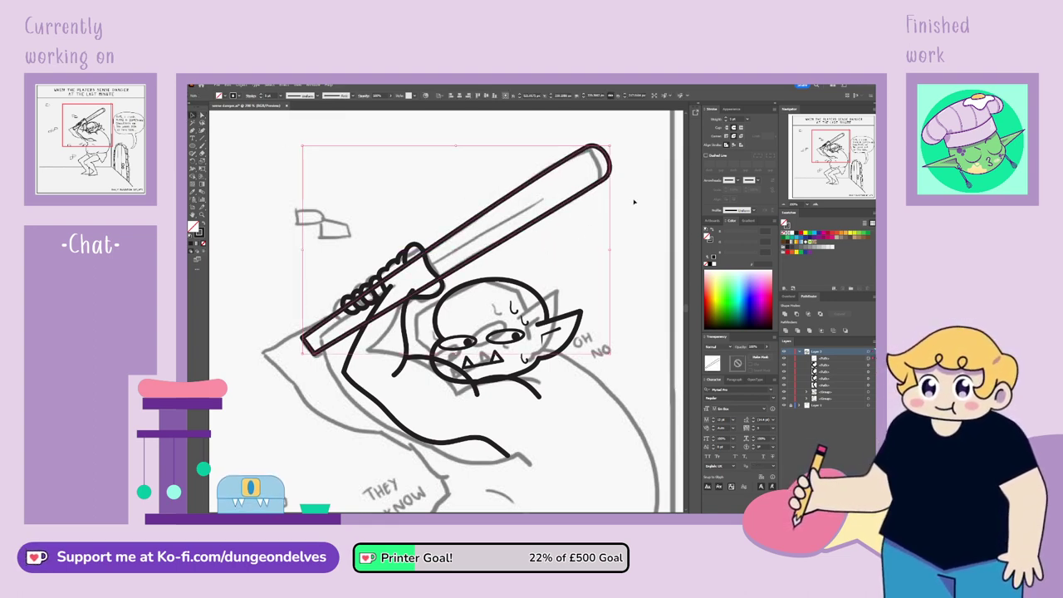
pyautogui.click(617, 488)
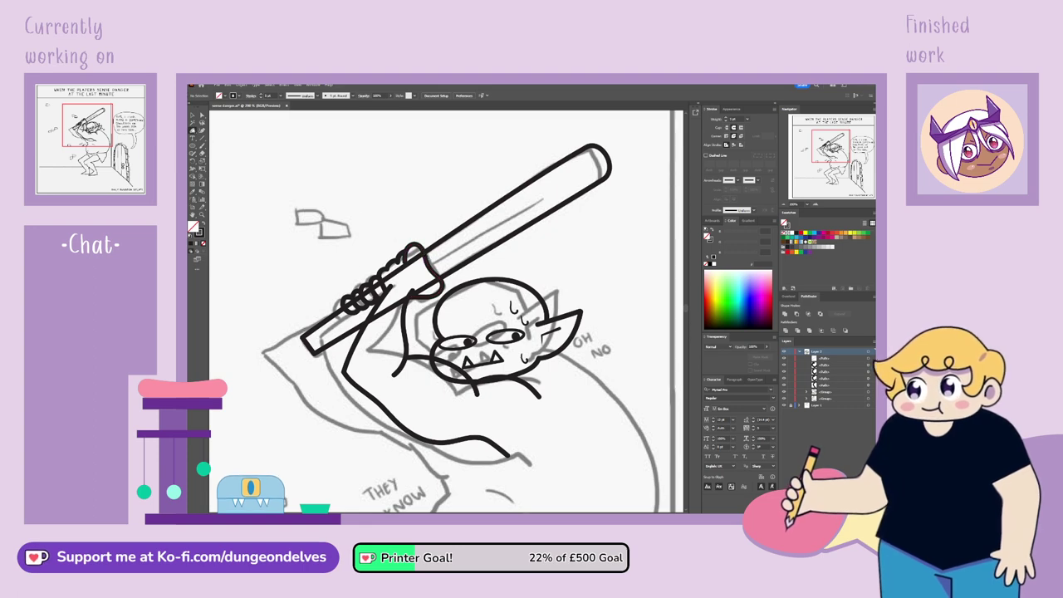
# Add anchor points where the bat's upper edge meets the hands, and delete the segment running across the upper hand
pyautogui.click(425, 279)
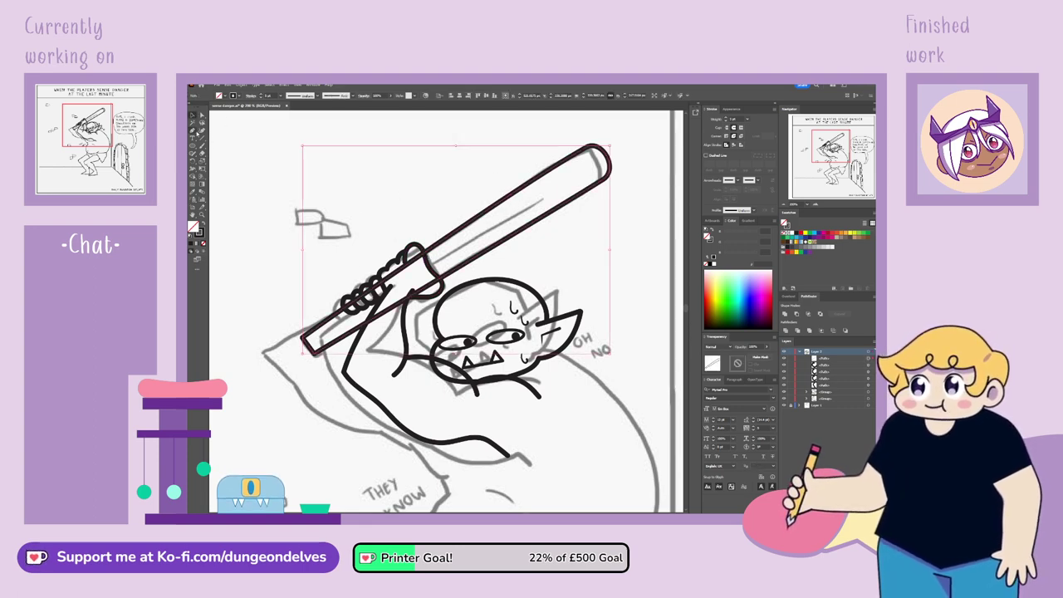
pyautogui.click(193, 130)
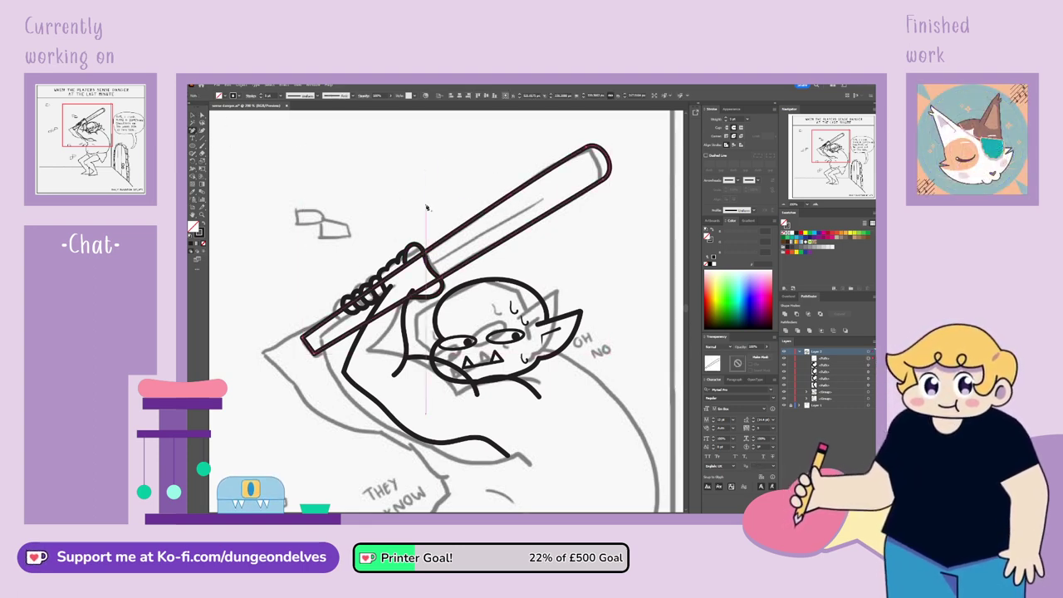
pyautogui.click(431, 269)
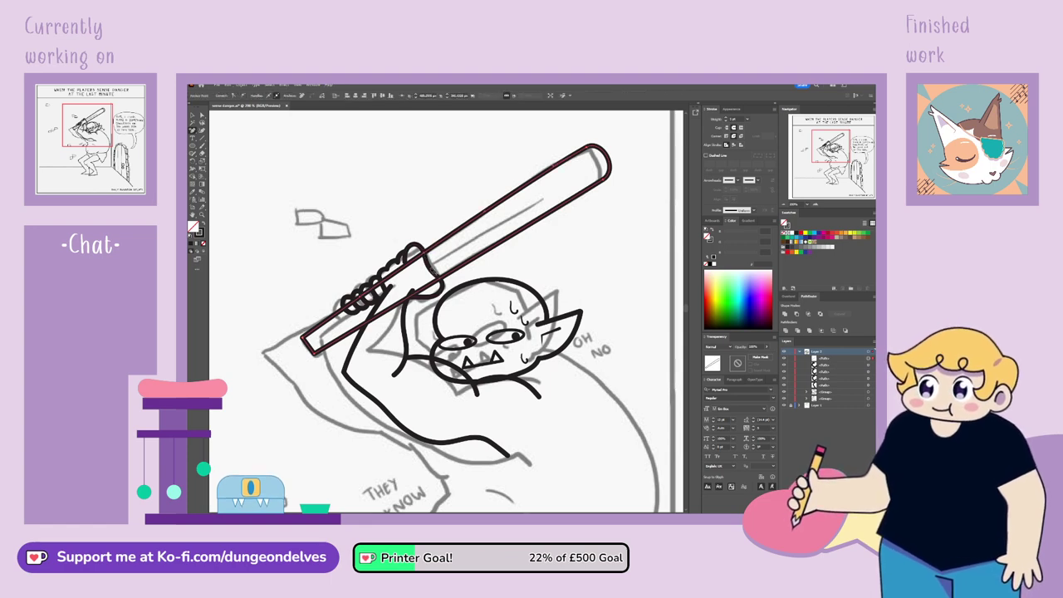
pyautogui.click(439, 278)
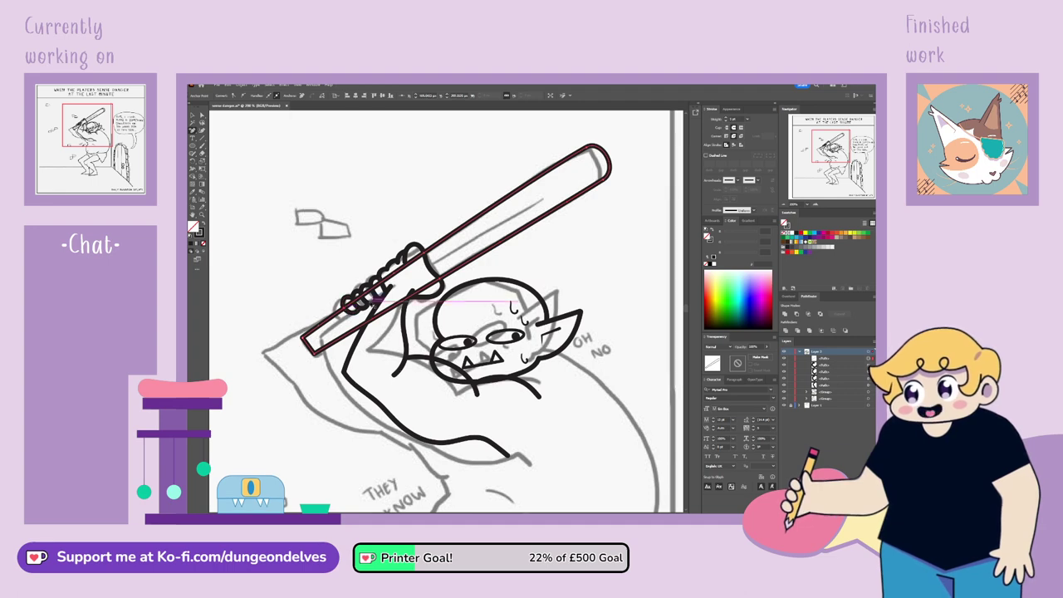
pyautogui.click(391, 281)
pyautogui.click(414, 261)
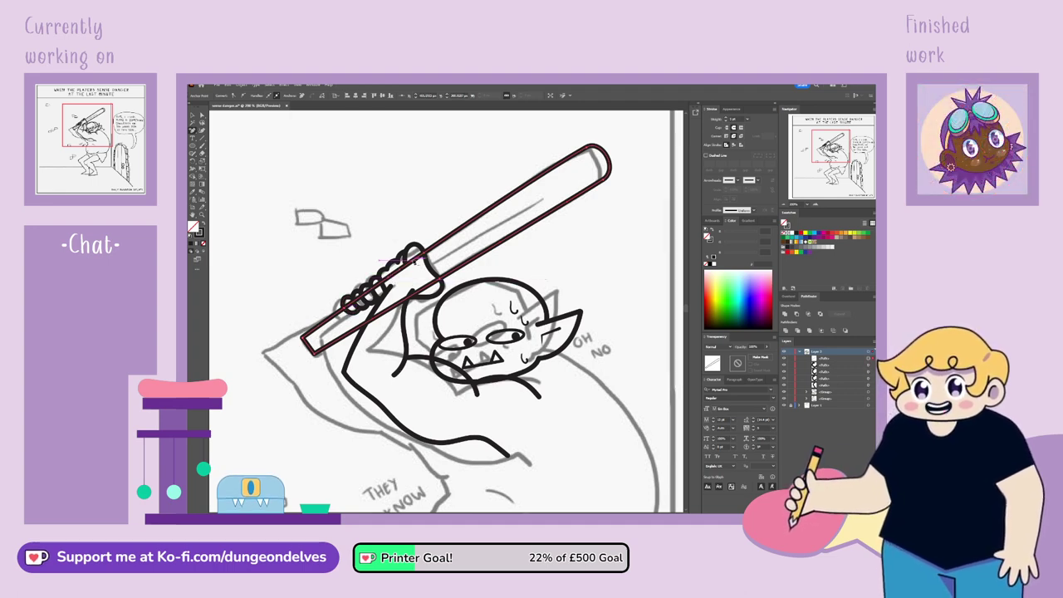
pyautogui.press('Delete')
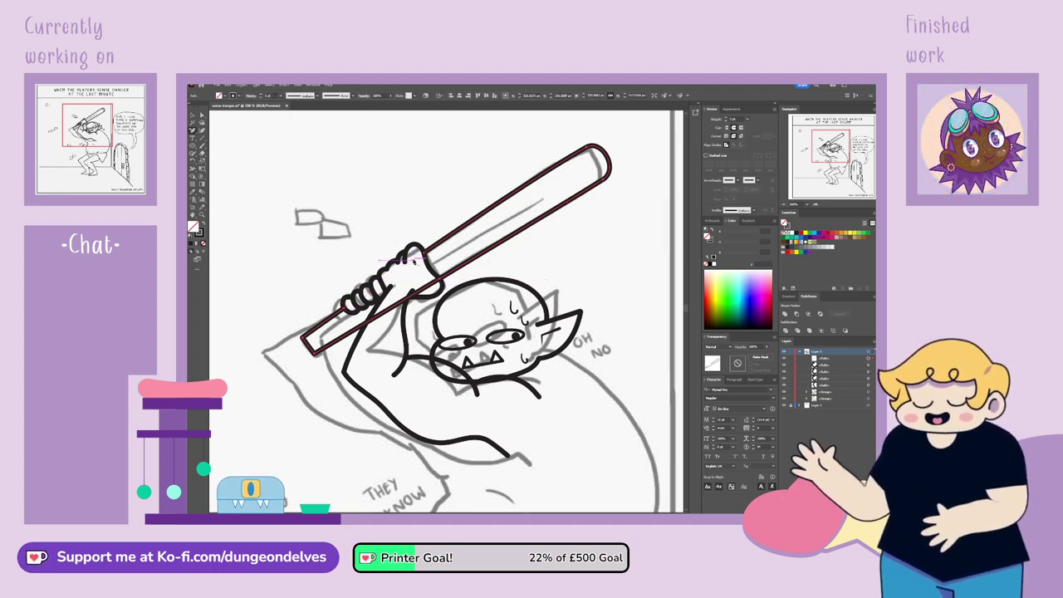
# Add anchor points on the bat's lower edge beside the hand and forearm, and delete the segment crossing them
pyautogui.click(194, 117)
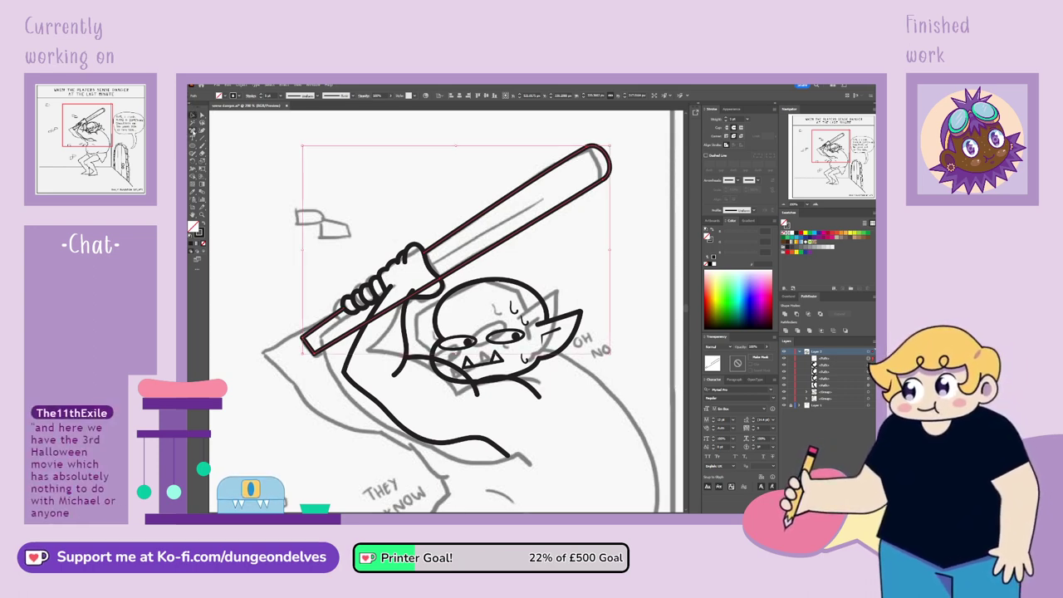
pyautogui.click(193, 130)
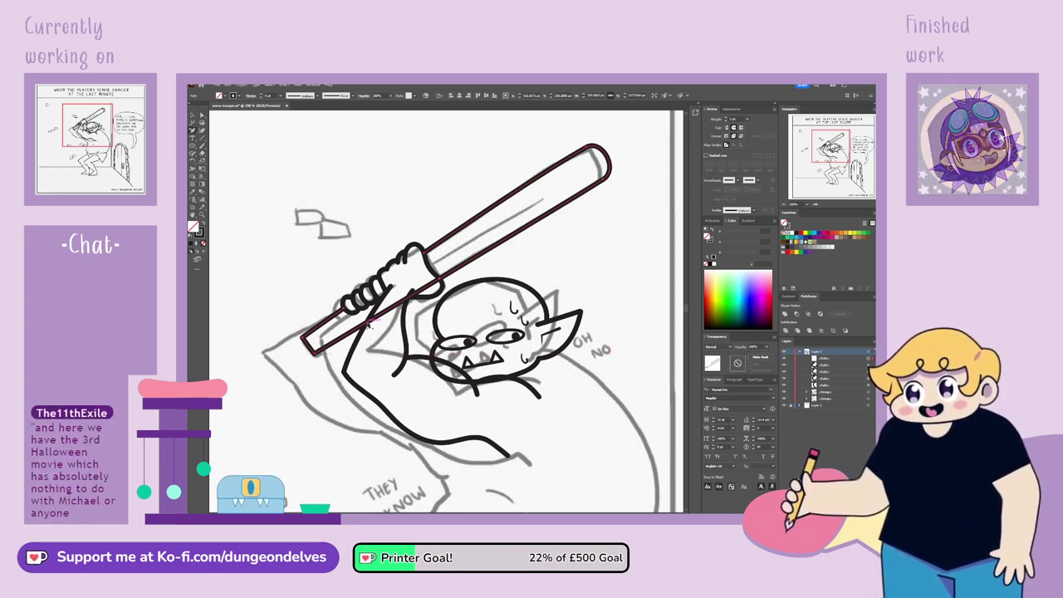
pyautogui.click(372, 321)
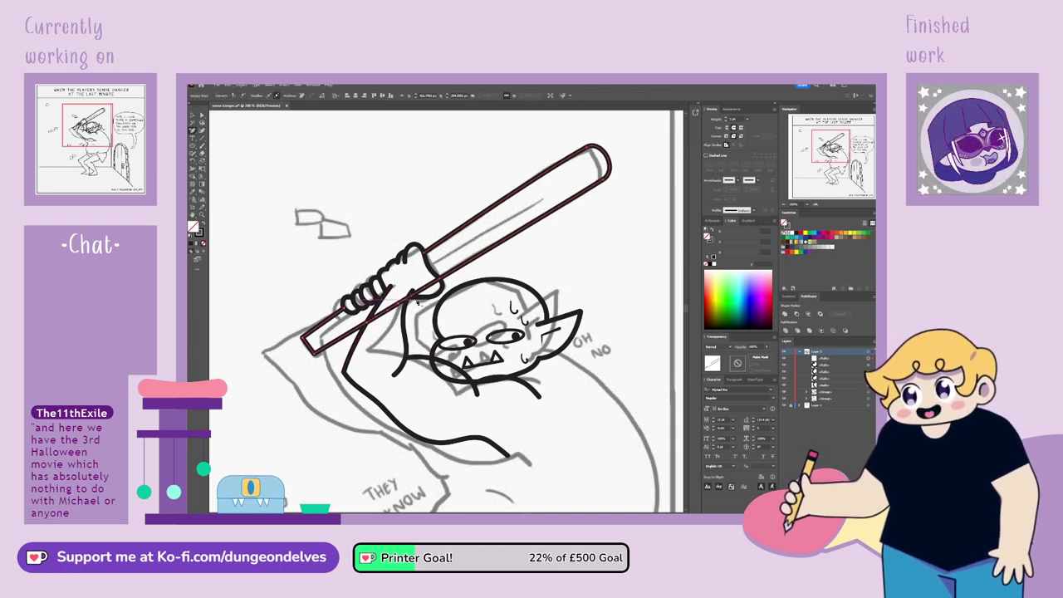
pyautogui.press('Delete')
pyautogui.click(192, 116)
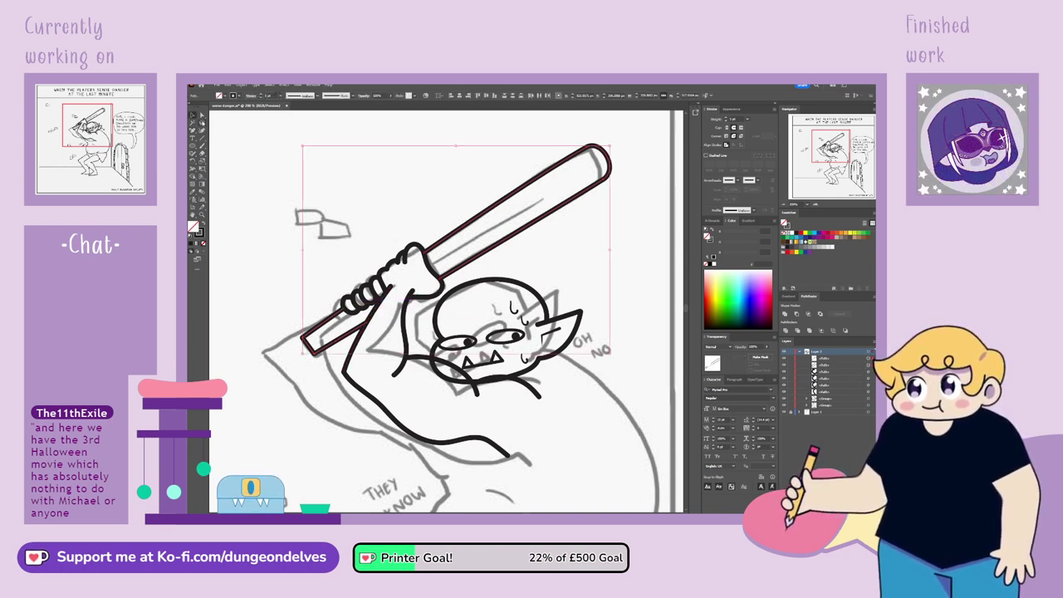
pyautogui.click(292, 383)
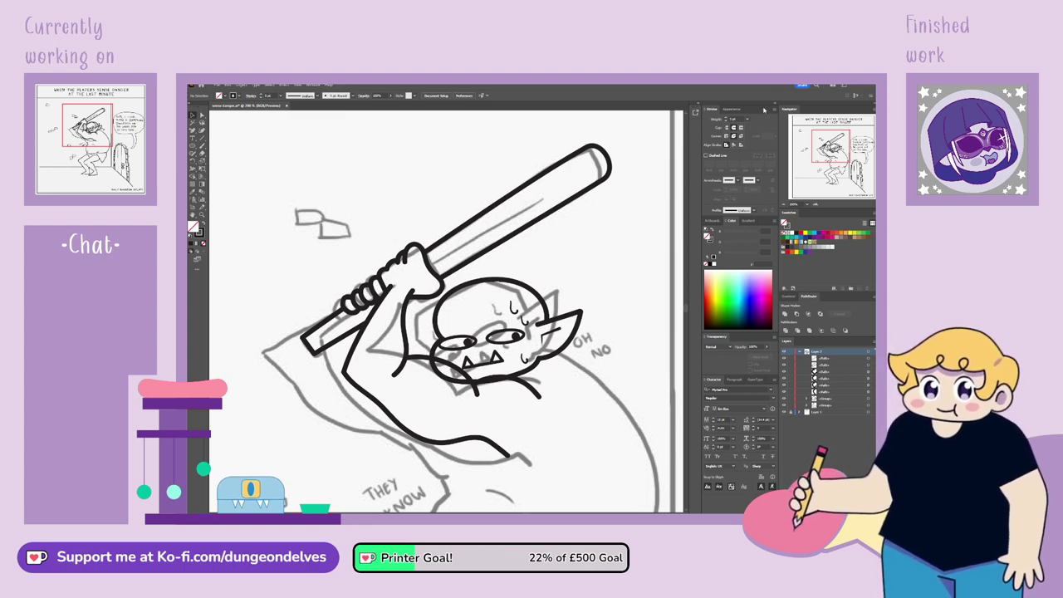
# Add anchor points along the ogre's jaw line, and delete the jaw segments that overlap the raised shoulder
pyautogui.moveTo(446, 374); pyautogui.dragTo(426, 294)
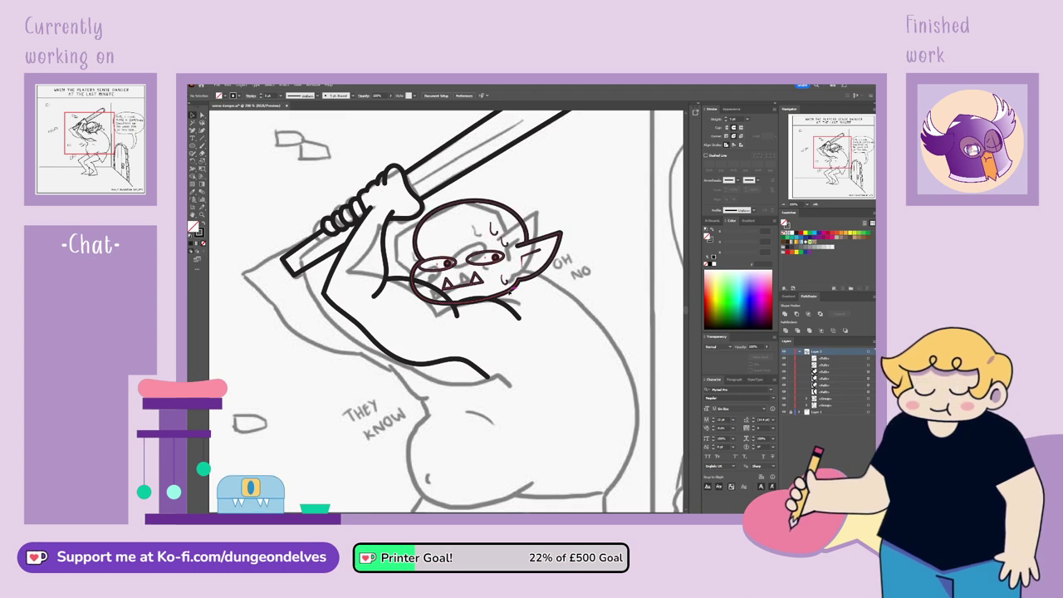
pyautogui.click(424, 285)
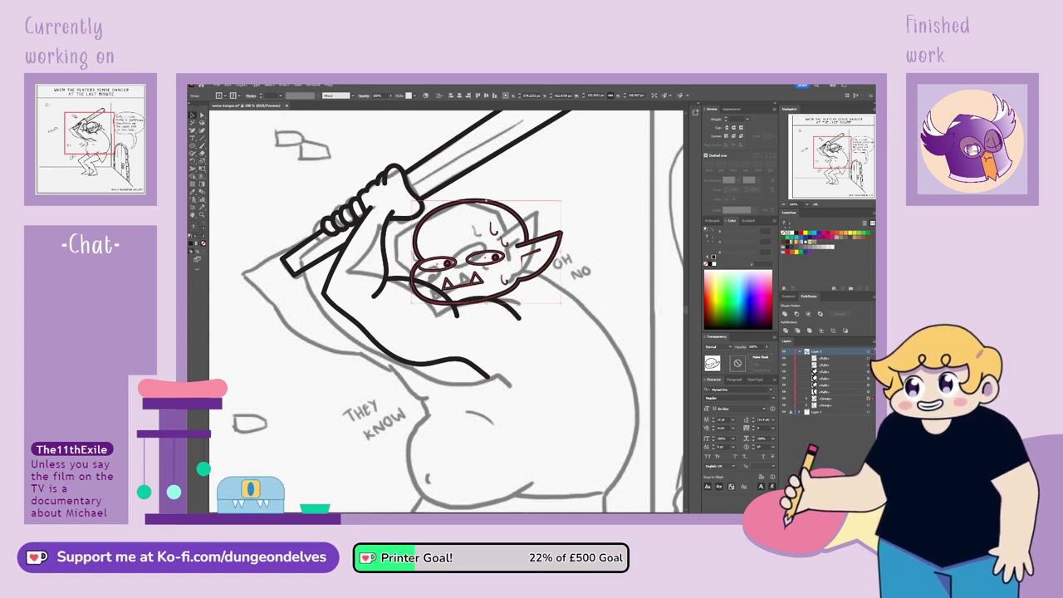
pyautogui.click(192, 130)
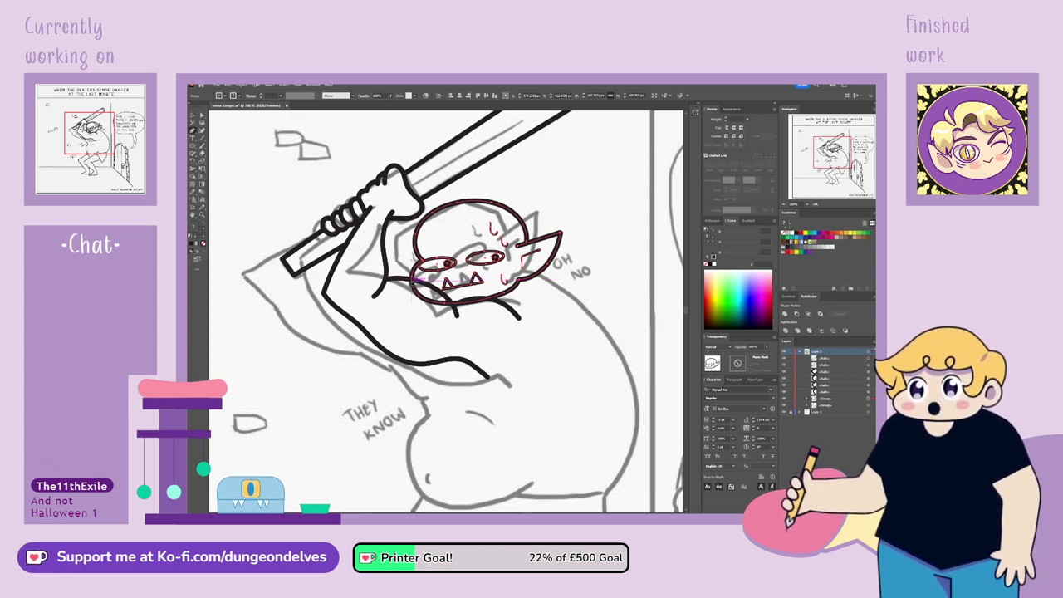
pyautogui.click(414, 279)
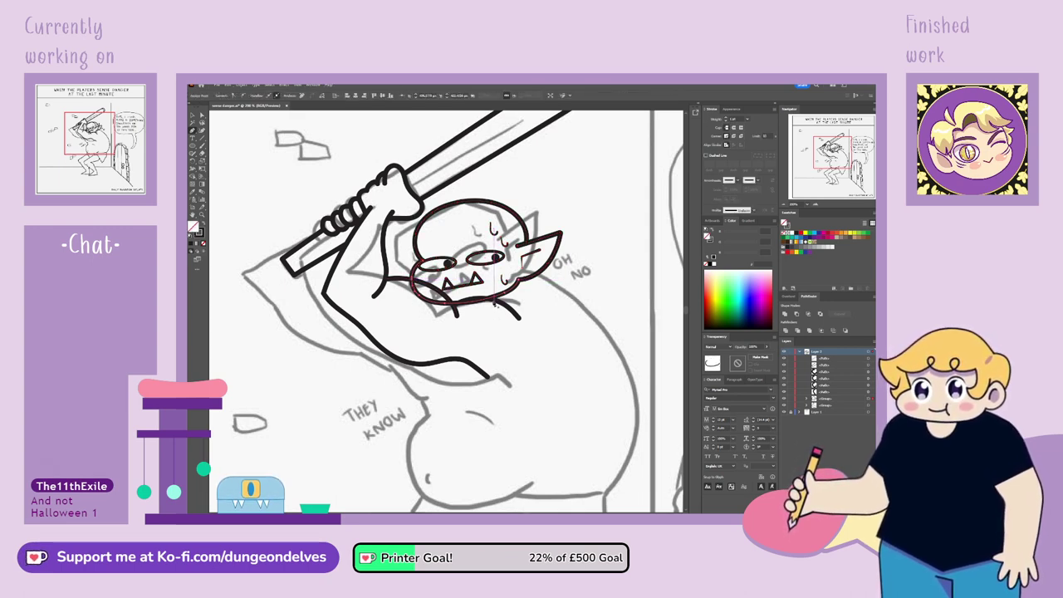
pyautogui.click(490, 299)
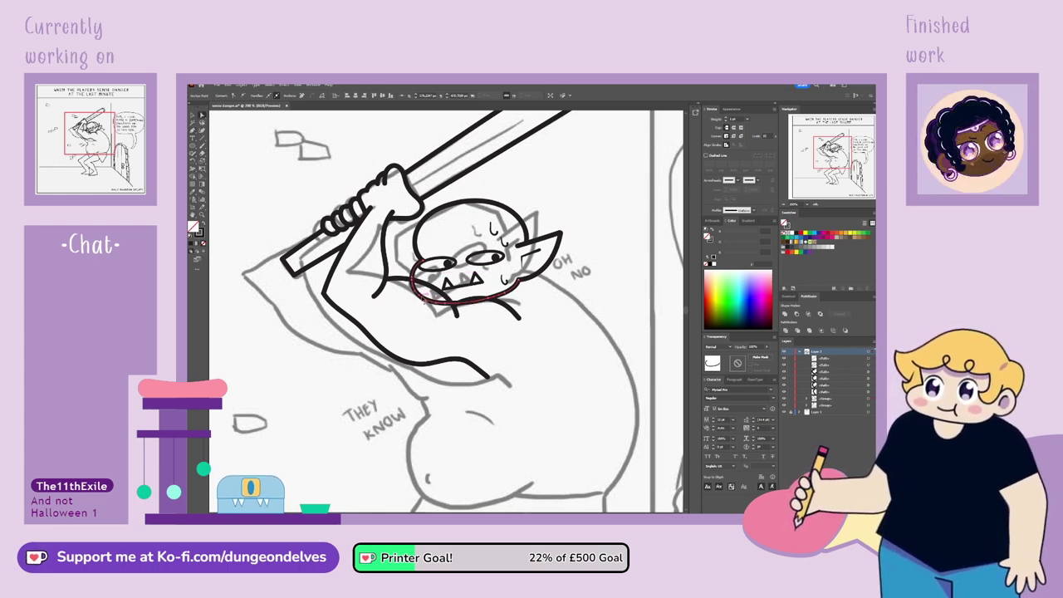
pyautogui.click(425, 302)
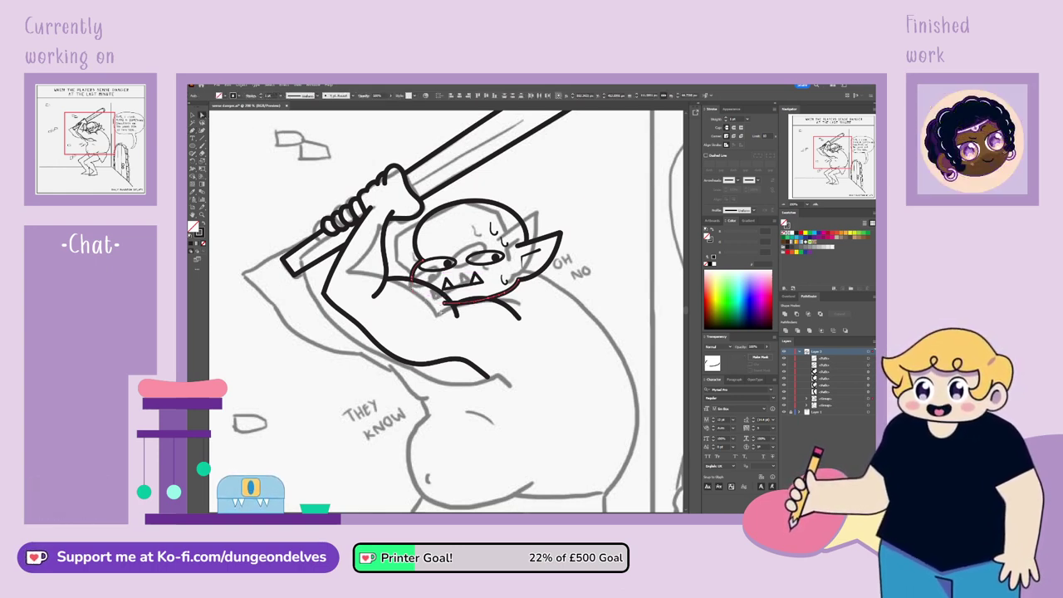
pyautogui.click(445, 304)
pyautogui.press('Delete')
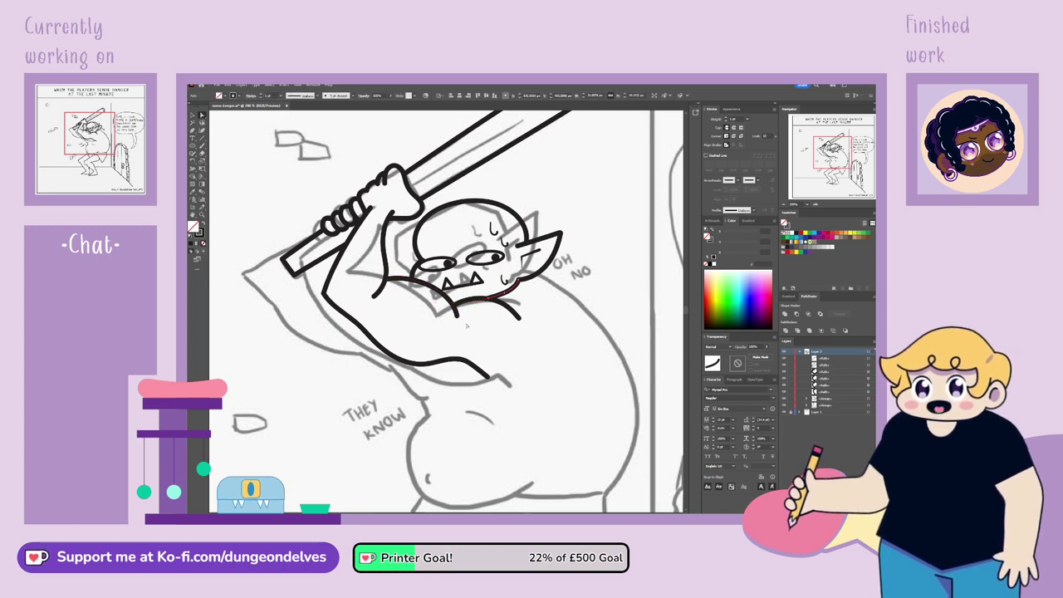
pyautogui.click(594, 208)
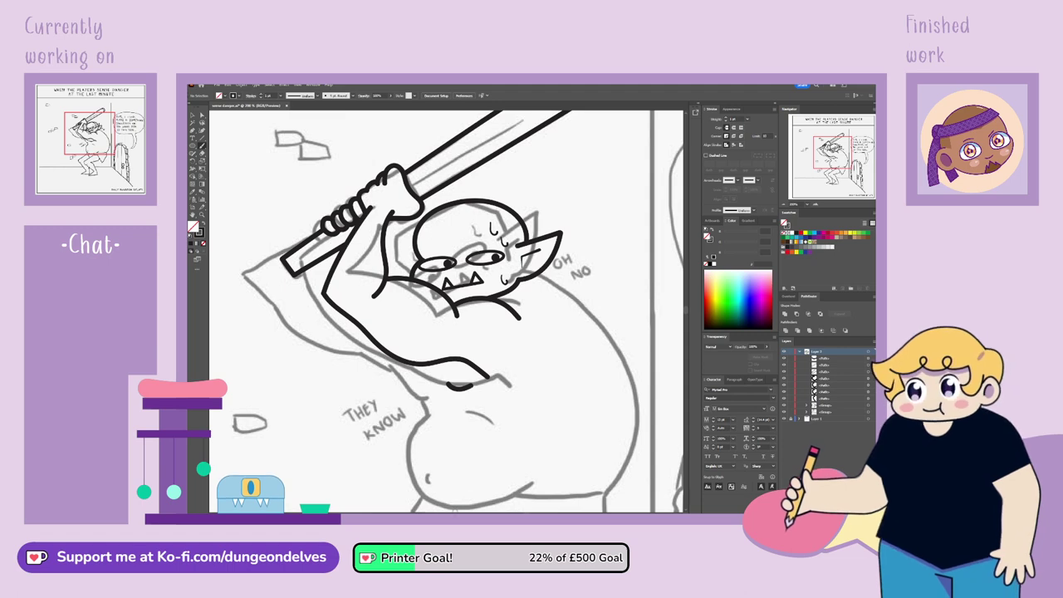
# Ink the underarm contour below the raised arm and the long curve of the ogre's back from neck to waist
pyautogui.moveTo(396, 368); pyautogui.dragTo(421, 396)
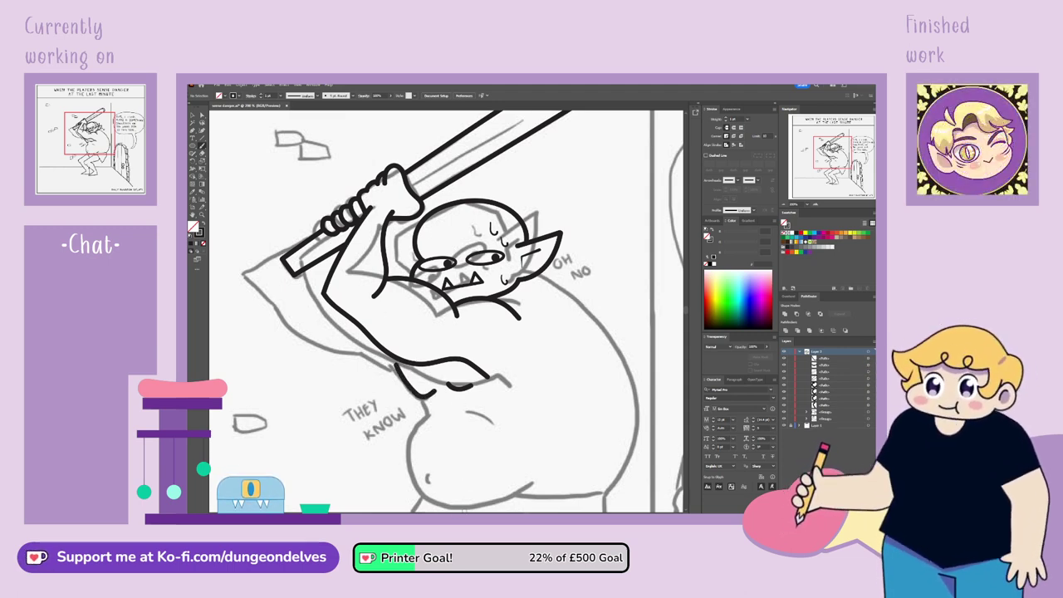
pyautogui.hotkey('ctrl', '-')
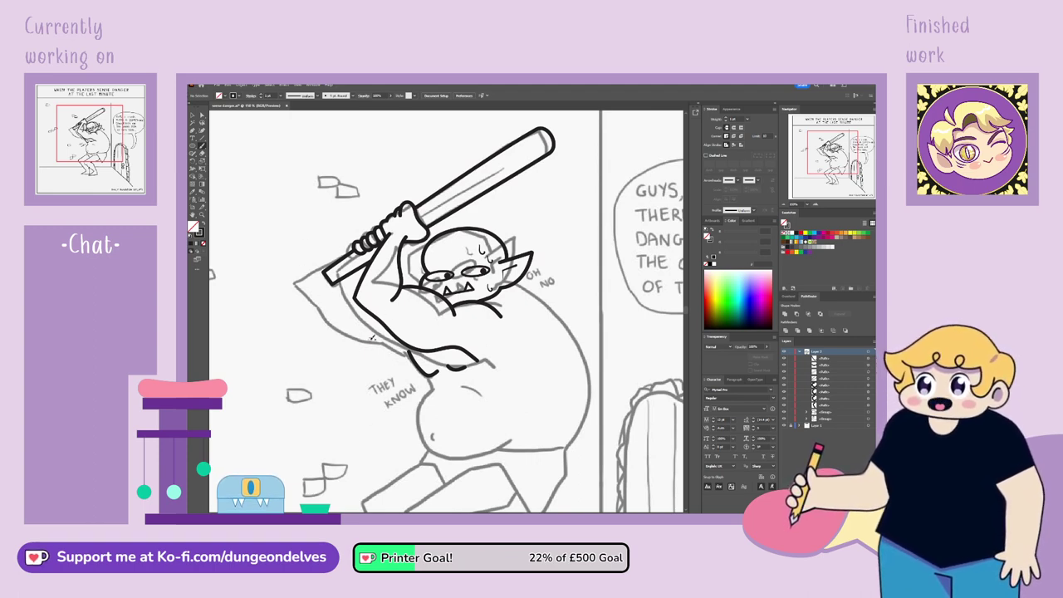
pyautogui.moveTo(856, 138); pyautogui.dragTo(856, 140)
pyautogui.moveTo(678, 172); pyautogui.dragTo(672, 153)
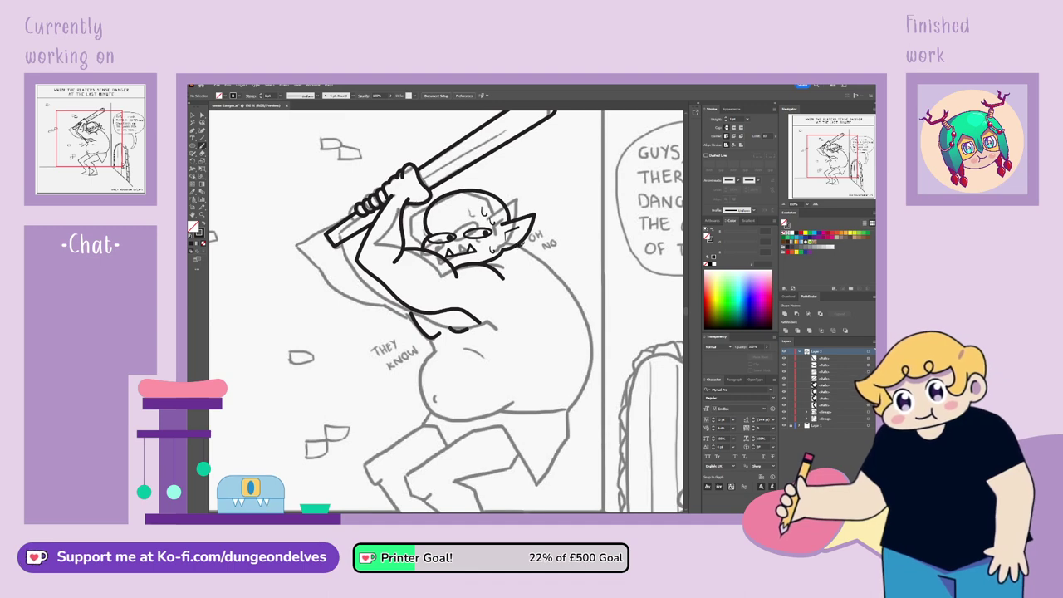
pyautogui.moveTo(571, 279); pyautogui.dragTo(598, 332)
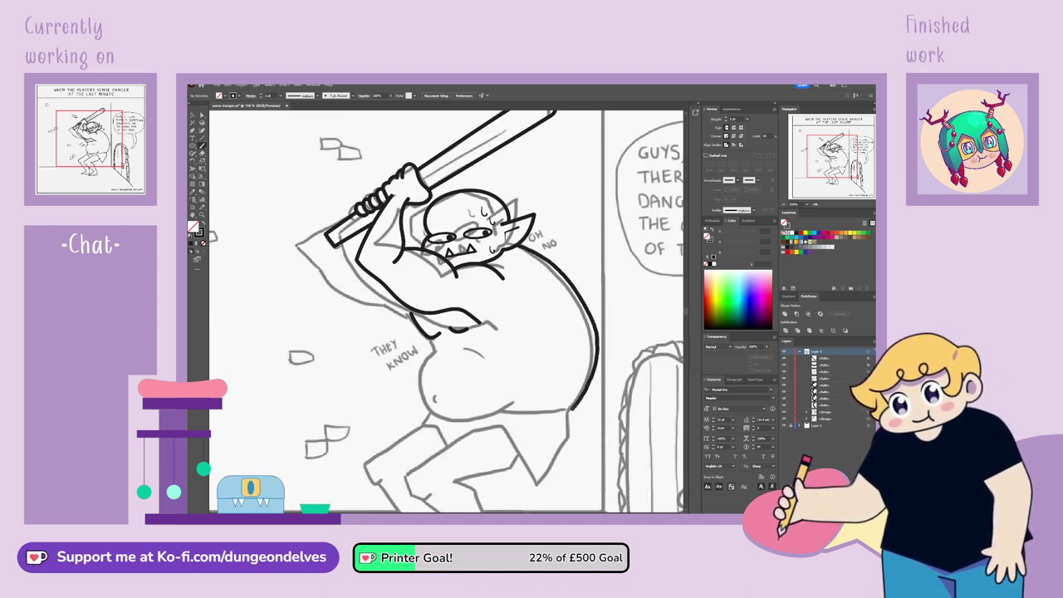
pyautogui.moveTo(573, 408); pyautogui.dragTo(570, 411)
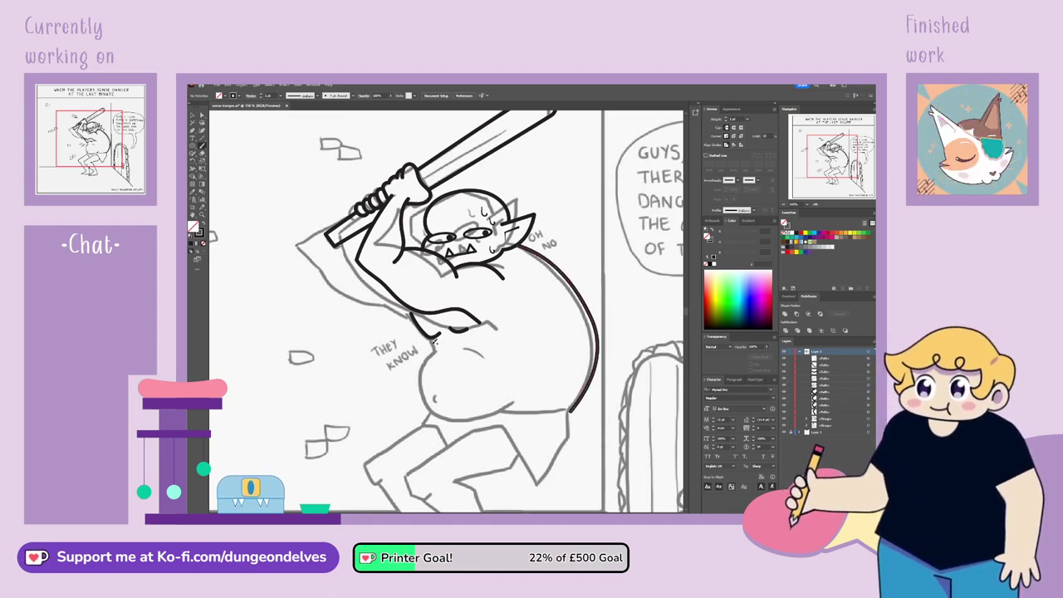
# Ink the small side fold, the round belly outline and the short curved crease above the belly
pyautogui.moveTo(428, 334); pyautogui.dragTo(433, 355)
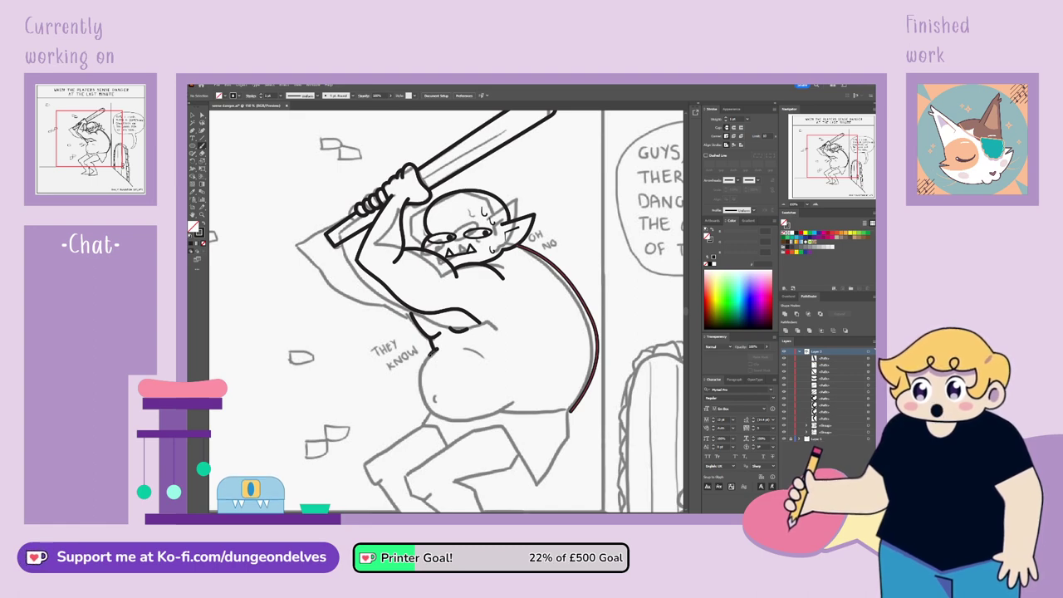
pyautogui.moveTo(495, 408); pyautogui.dragTo(511, 402)
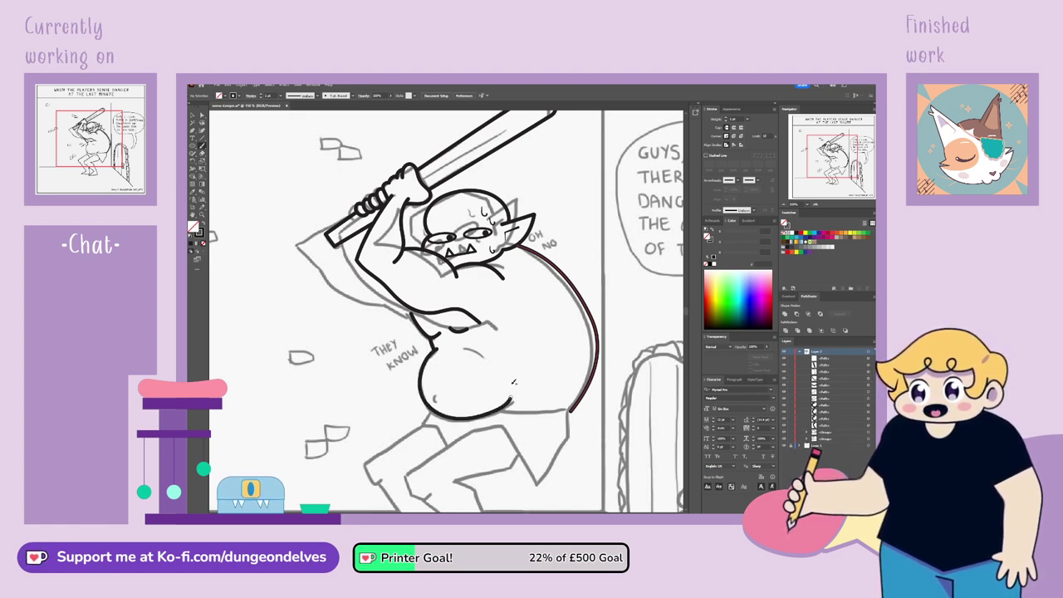
pyautogui.moveTo(467, 346); pyautogui.dragTo(488, 363)
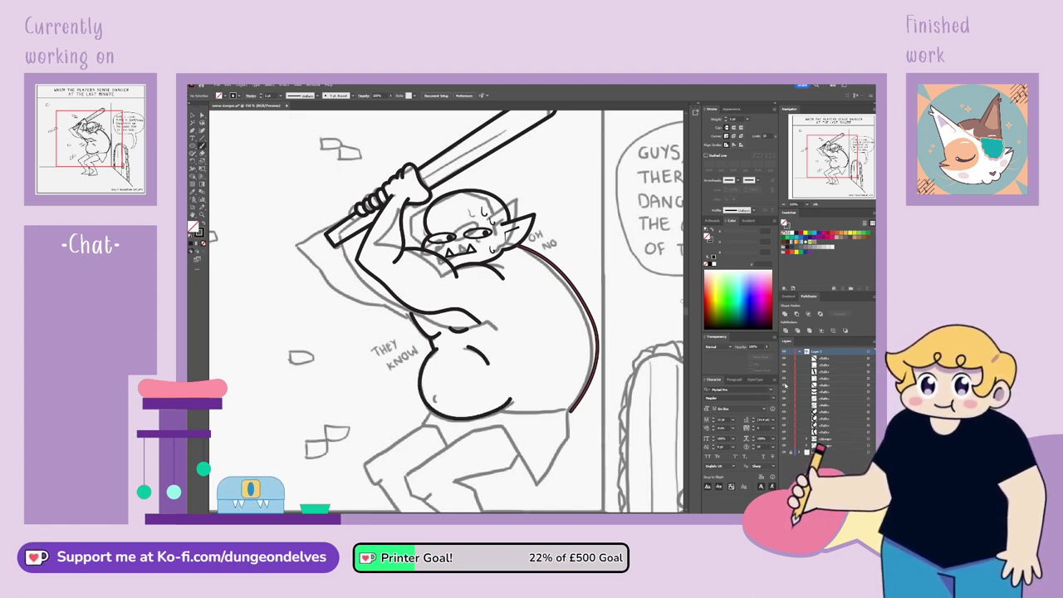
# Hide the sketch layer and delete an anchor point from the upper part of the ogre's back curve
pyautogui.click(785, 452)
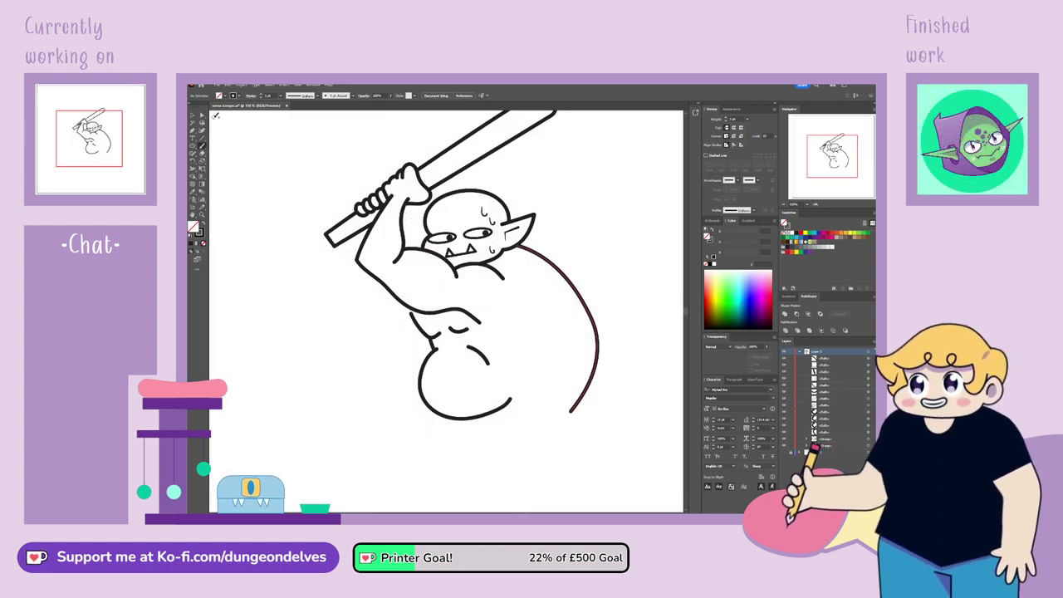
pyautogui.click(192, 114)
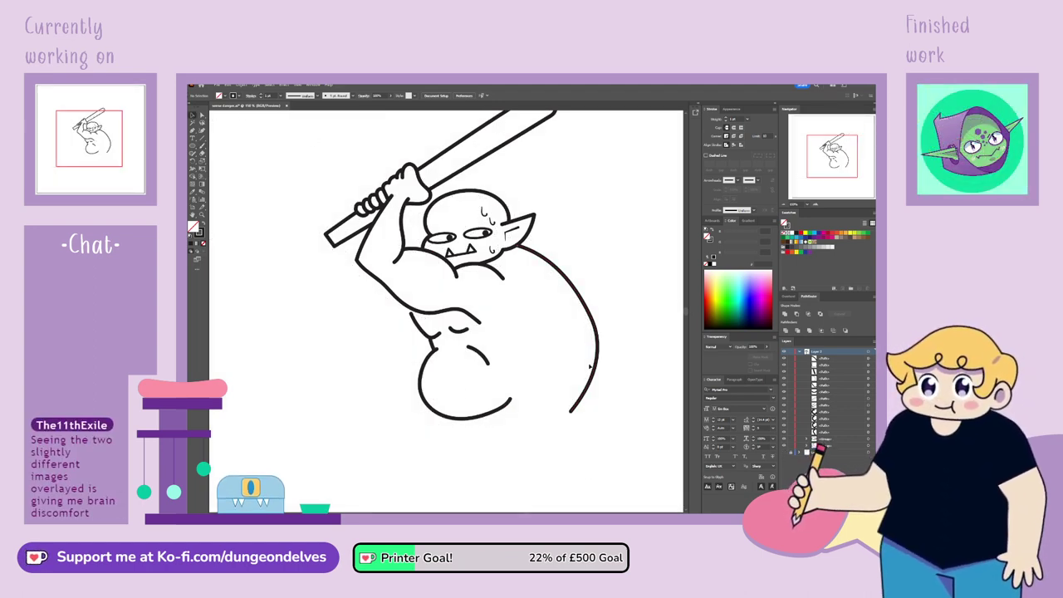
pyautogui.click(596, 376)
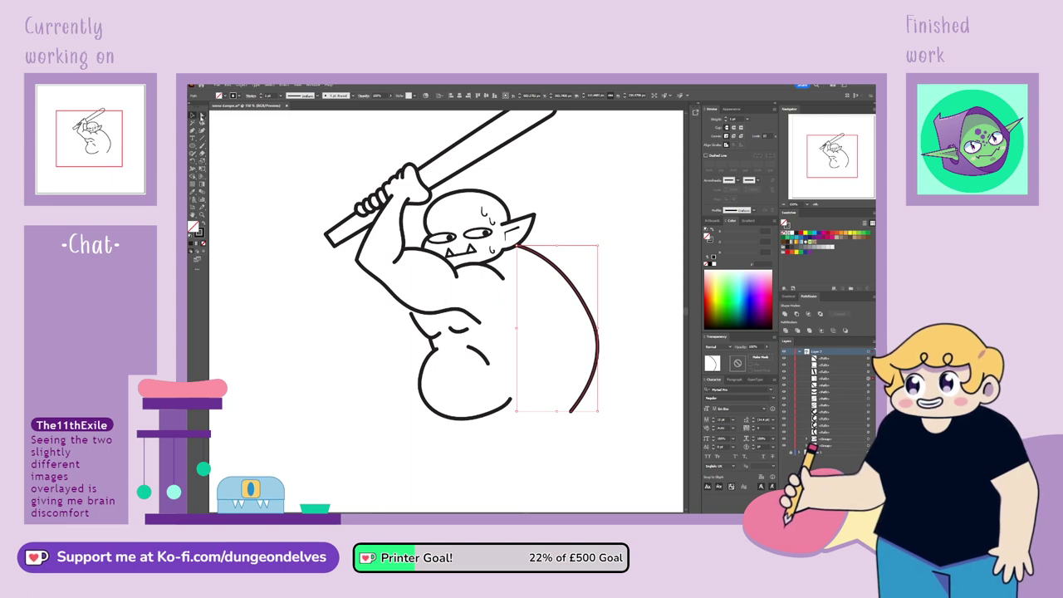
pyautogui.click(201, 115)
pyautogui.click(193, 130)
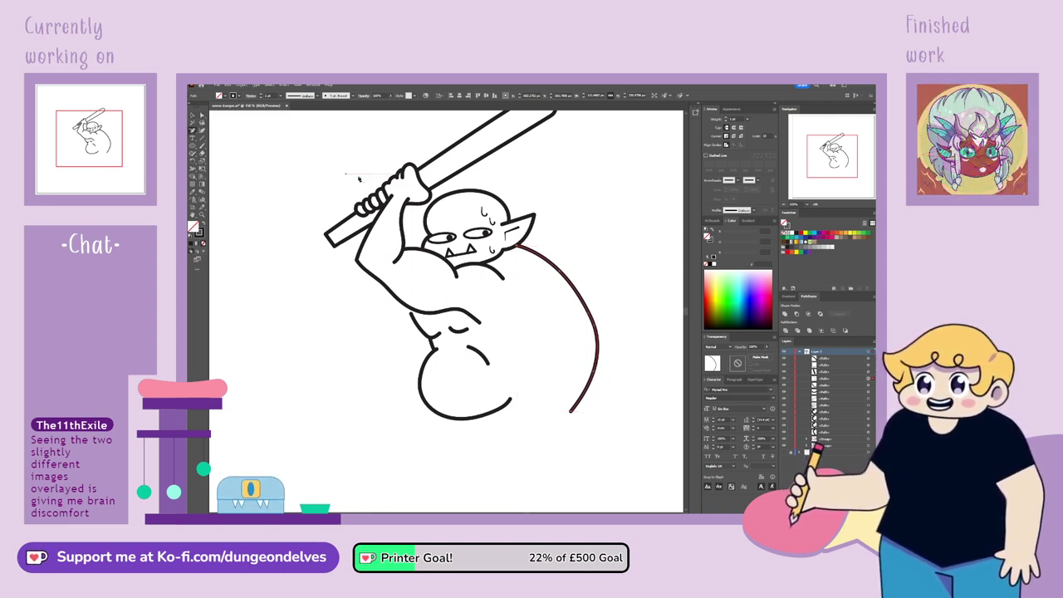
pyautogui.click(559, 273)
pyautogui.press('a')
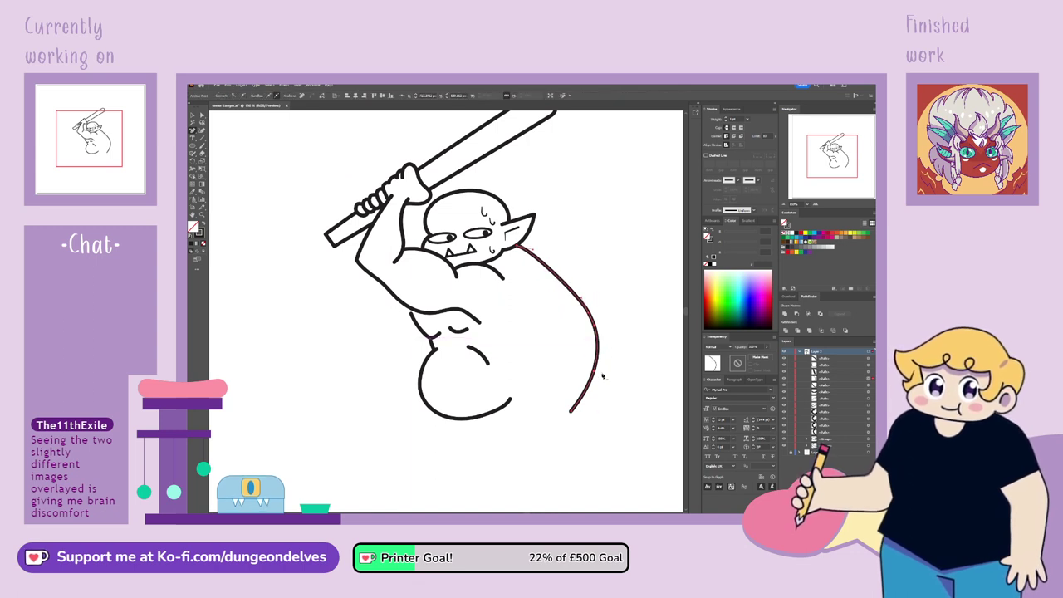
# Reshape the ogre's back into one smooth, slightly flatter arc using its middle anchor point and direction handles
pyautogui.moveTo(593, 374); pyautogui.dragTo(598, 348)
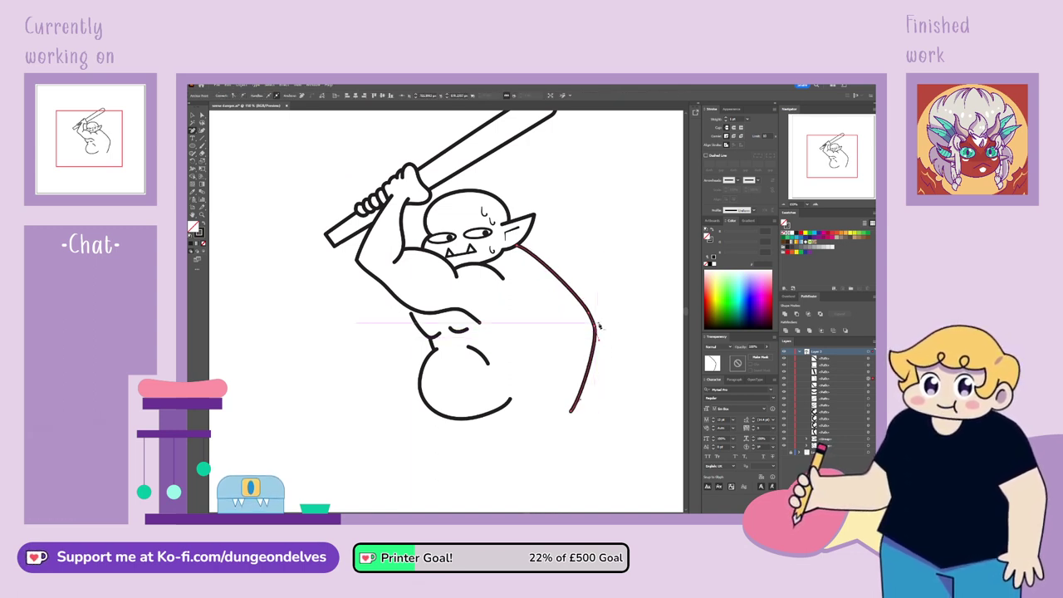
pyautogui.click(596, 331)
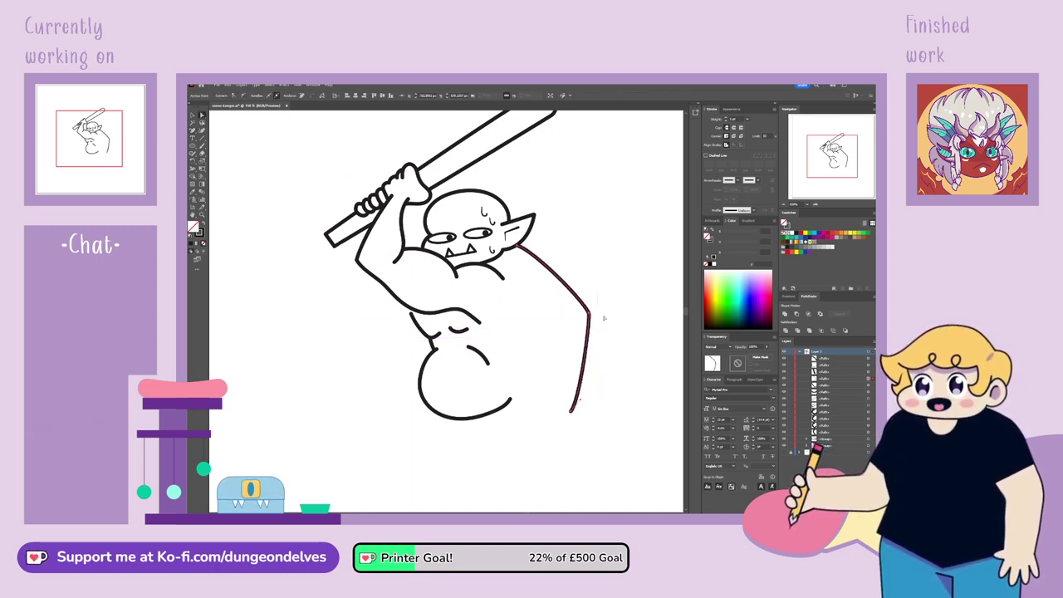
pyautogui.click(591, 313)
pyautogui.moveTo(592, 320); pyautogui.dragTo(594, 358)
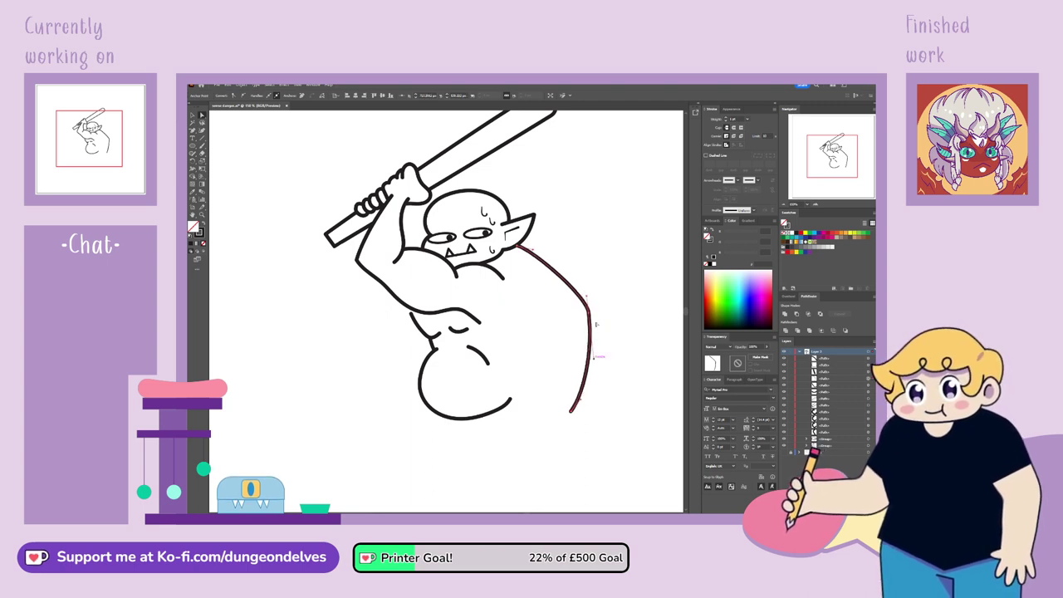
pyautogui.moveTo(586, 296); pyautogui.dragTo(579, 274)
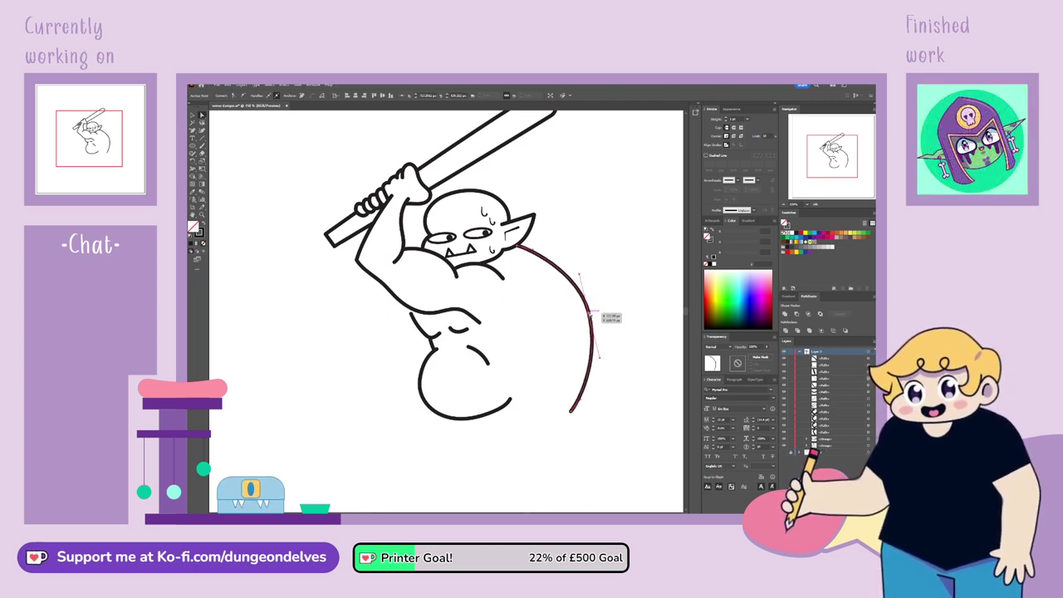
pyautogui.moveTo(591, 314); pyautogui.dragTo(590, 321)
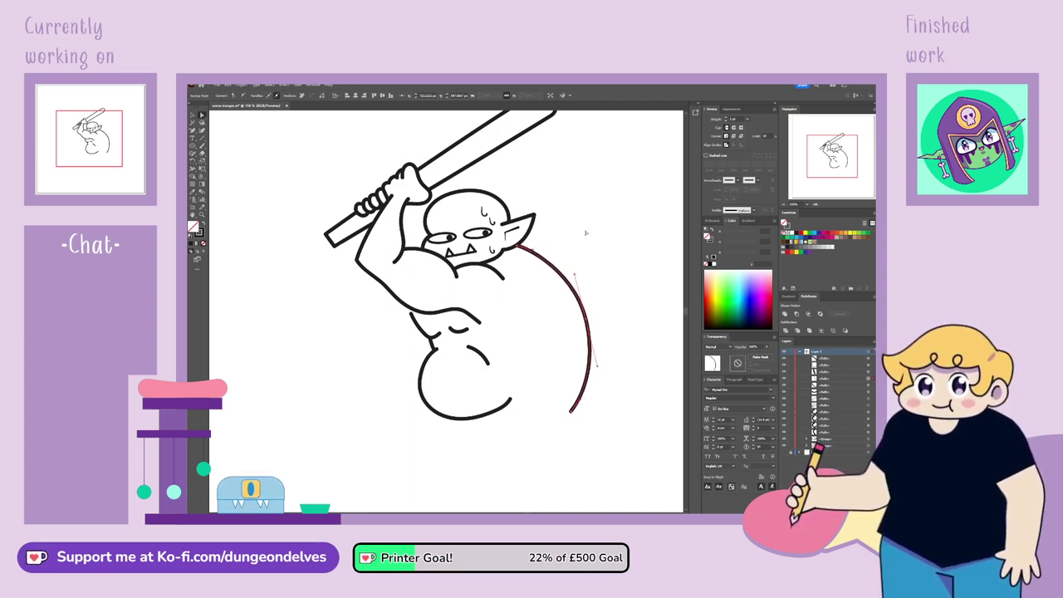
pyautogui.click(539, 304)
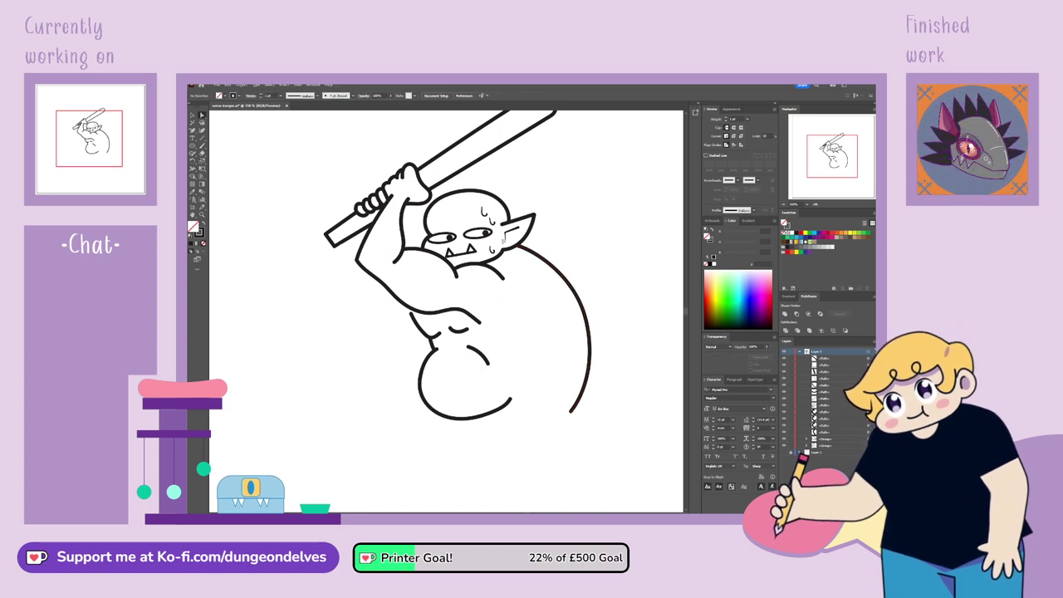
# Round out the underside of the belly outline and pull its open end slightly inward
pyautogui.click(508, 405)
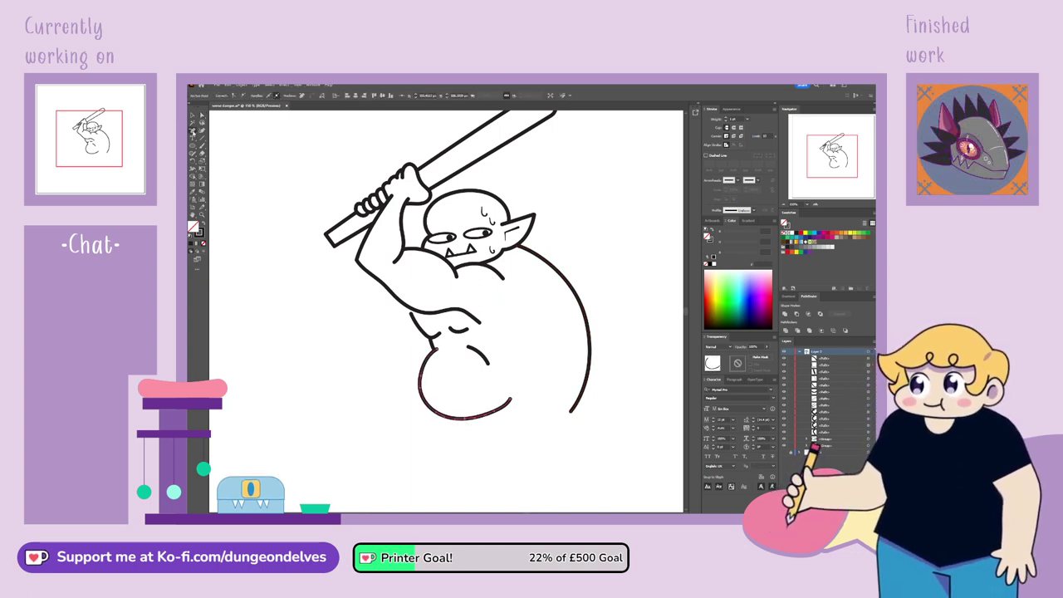
pyautogui.click(491, 418)
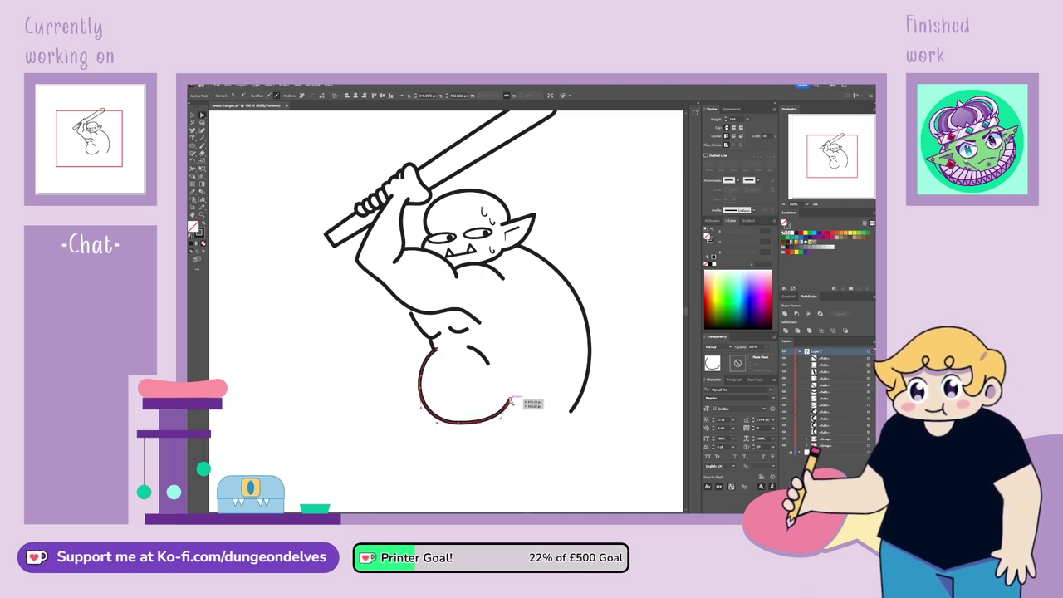
pyautogui.moveTo(510, 399); pyautogui.dragTo(483, 423)
pyautogui.click(490, 431)
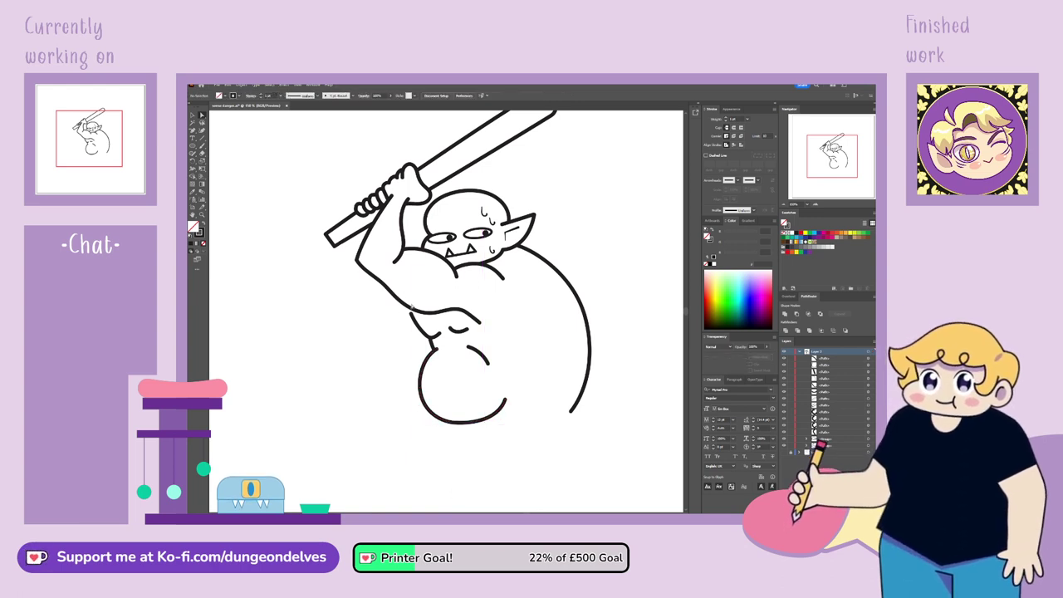
# Join the top end of the small side fold to the underarm line and adjust its curve
pyautogui.click(413, 315)
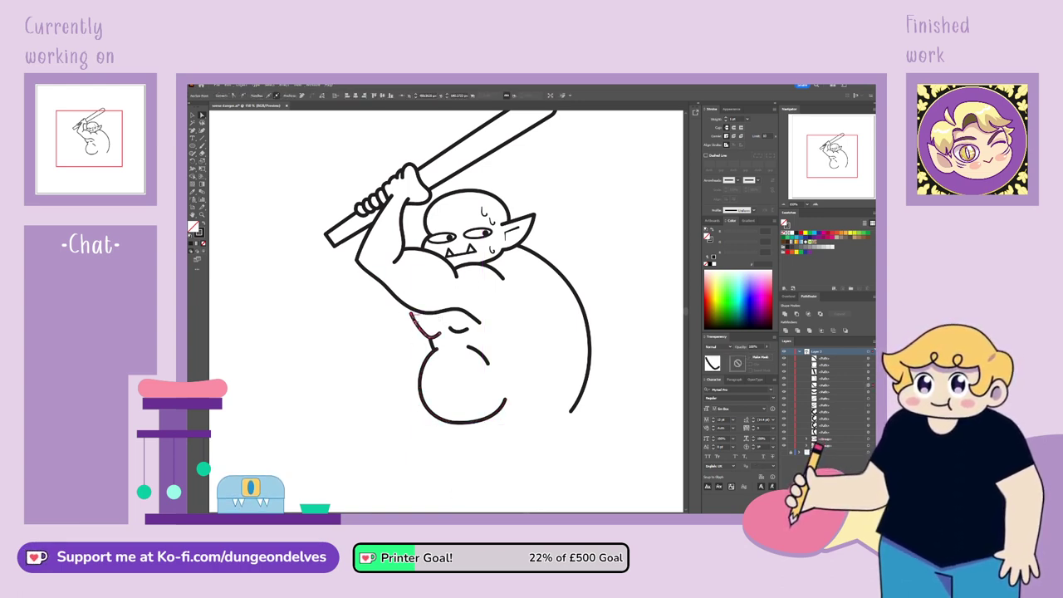
pyautogui.moveTo(412, 314); pyautogui.dragTo(411, 308)
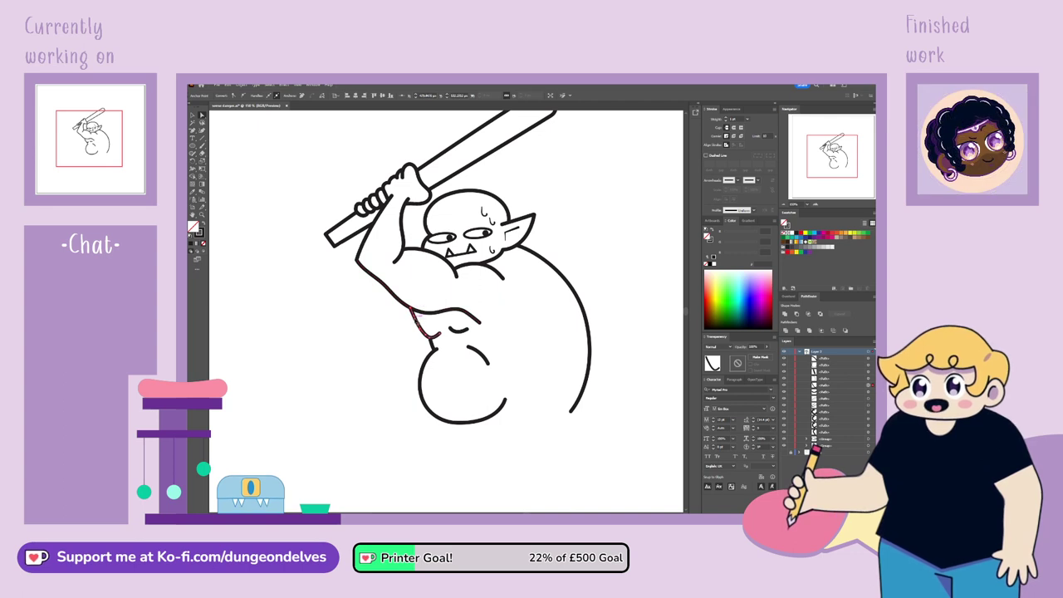
pyautogui.click(444, 319)
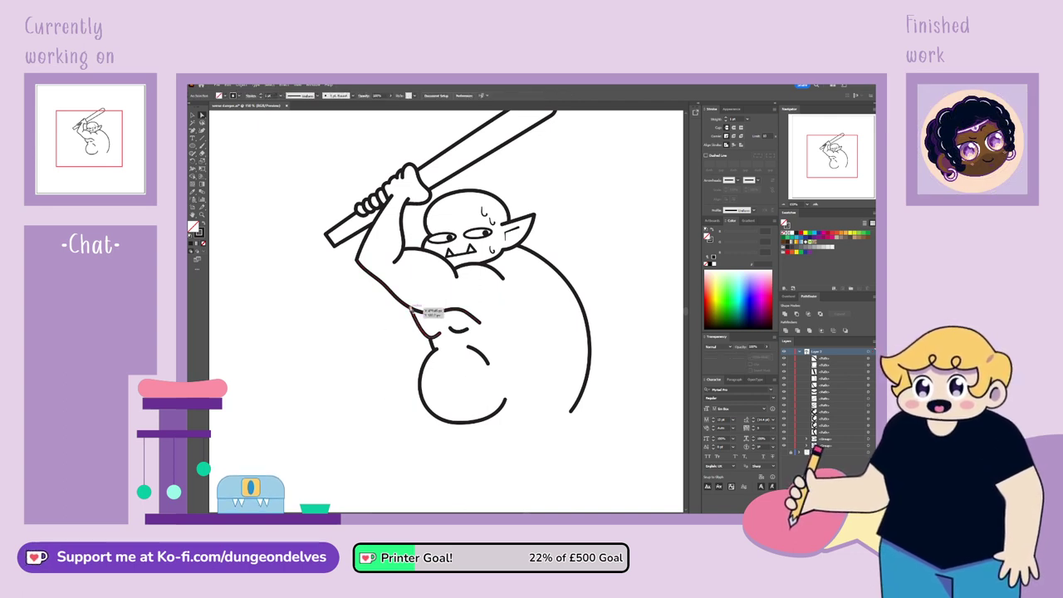
pyautogui.moveTo(412, 309); pyautogui.dragTo(418, 312)
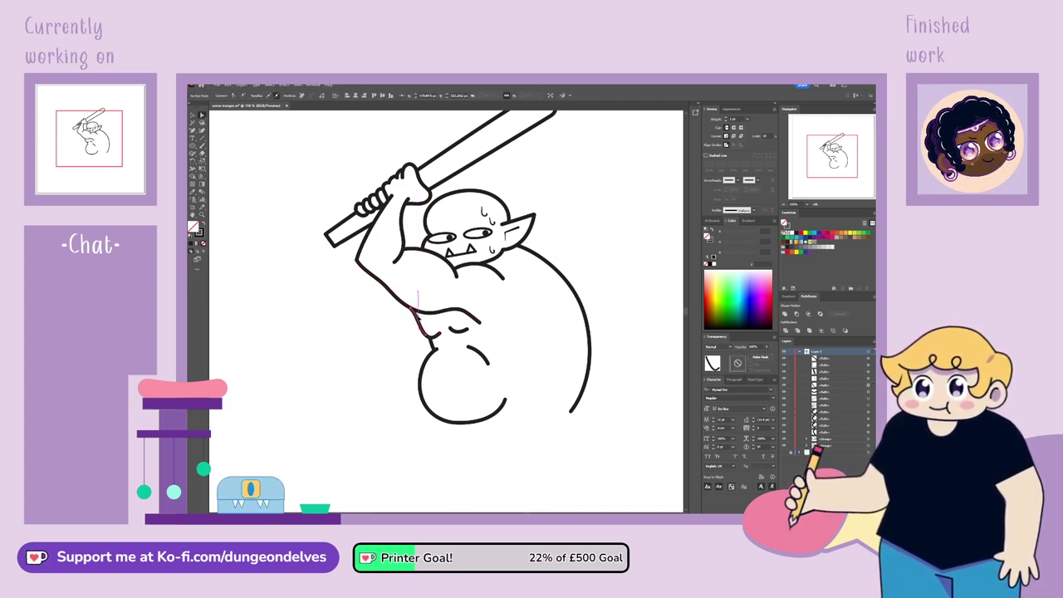
# Redraw the short curved crease beside the side fold, just below the underarm line
pyautogui.click(442, 358)
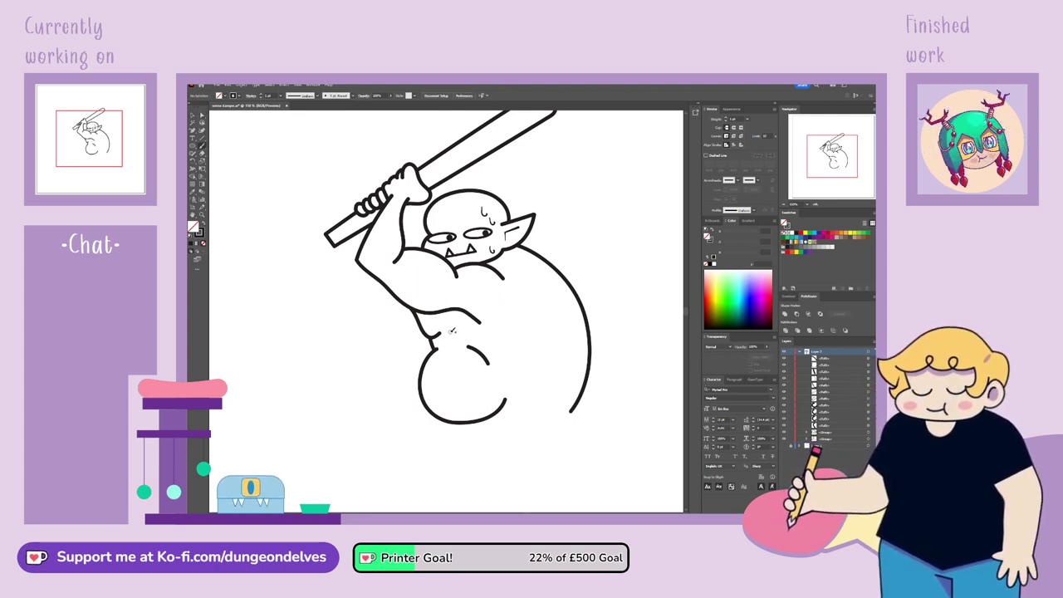
pyautogui.moveTo(466, 333); pyautogui.dragTo(472, 330)
pyautogui.hotkey('ctrl', 'z')
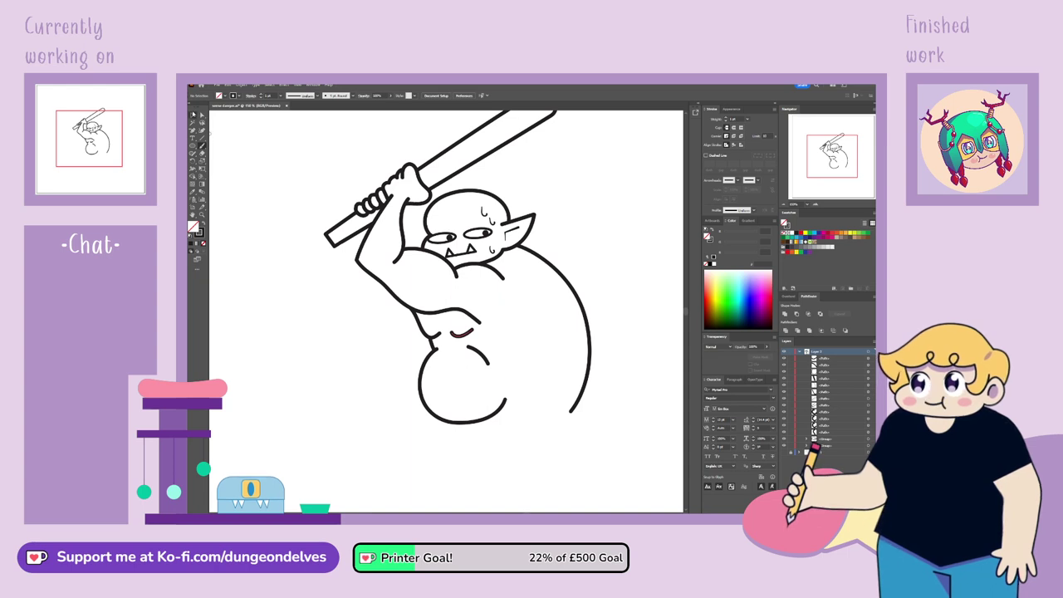
# Add an anchor point near the end of the shoulder line under the chin and delete the end segment
pyautogui.press('v')
pyautogui.click(501, 276)
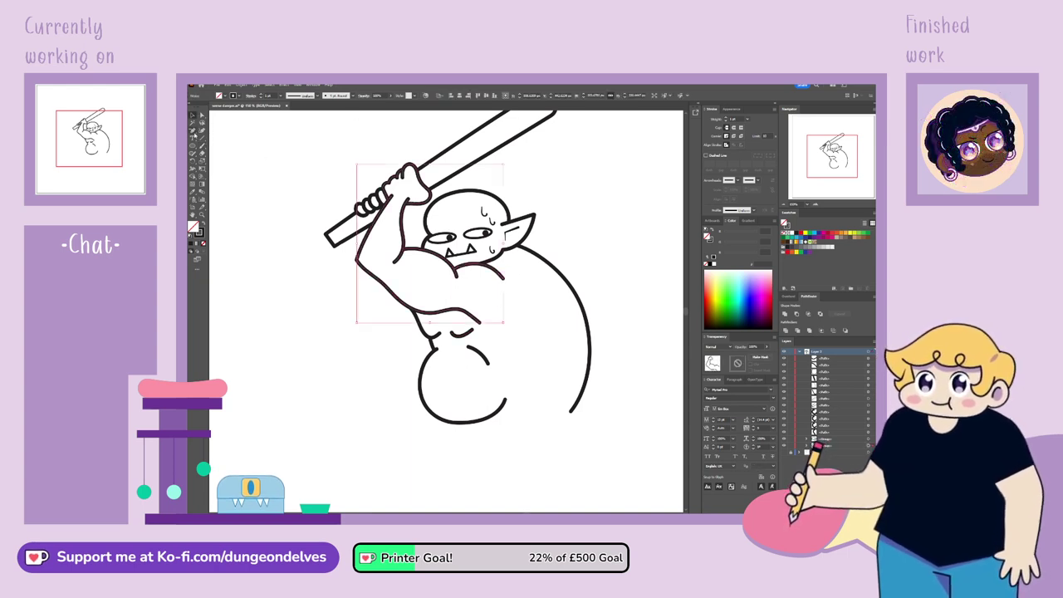
pyautogui.click(193, 131)
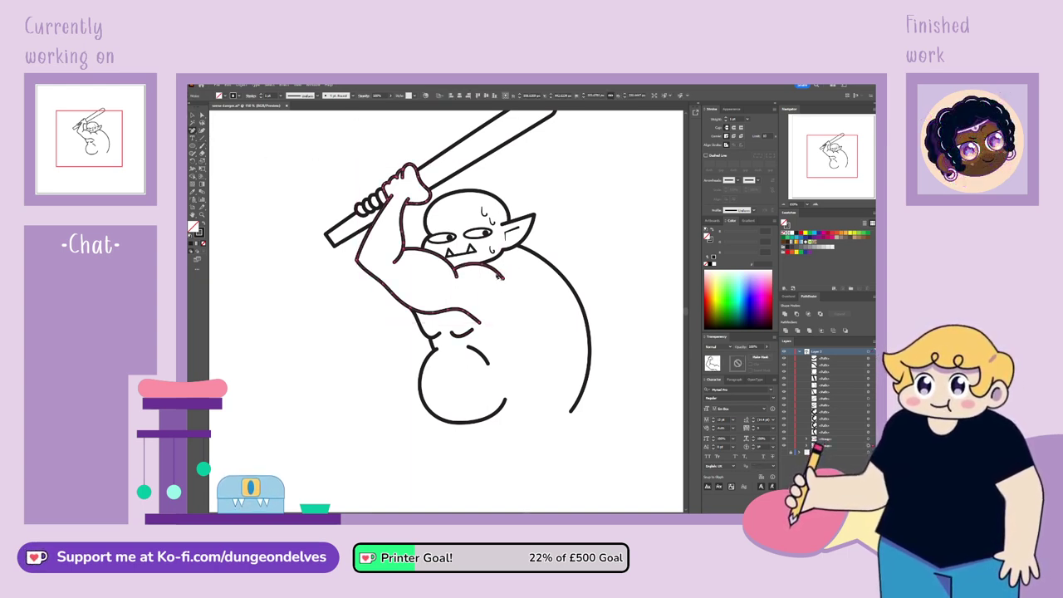
pyautogui.click(498, 274)
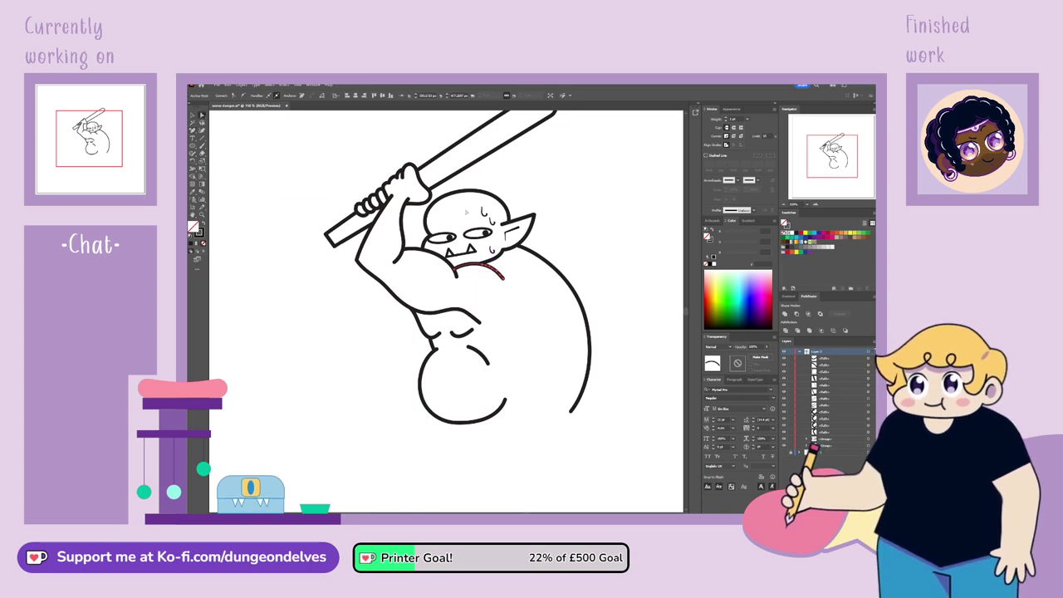
pyautogui.click(602, 275)
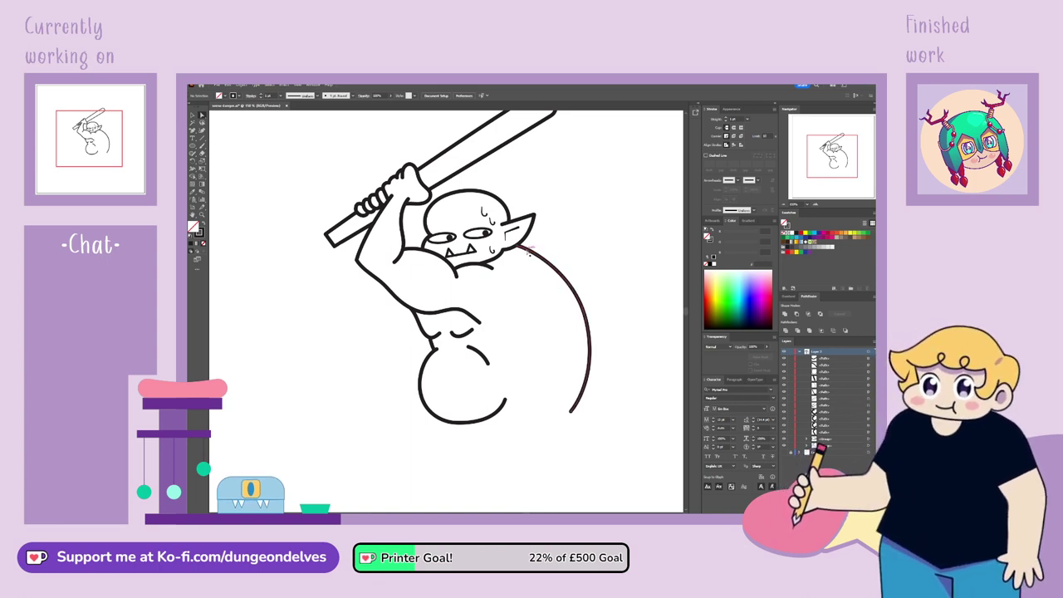
pyautogui.click(536, 254)
pyautogui.moveTo(534, 253)
pyautogui.mouseDown()
pyautogui.moveTo(532, 264)
pyautogui.moveTo(534, 254)
pyautogui.mouseUp()
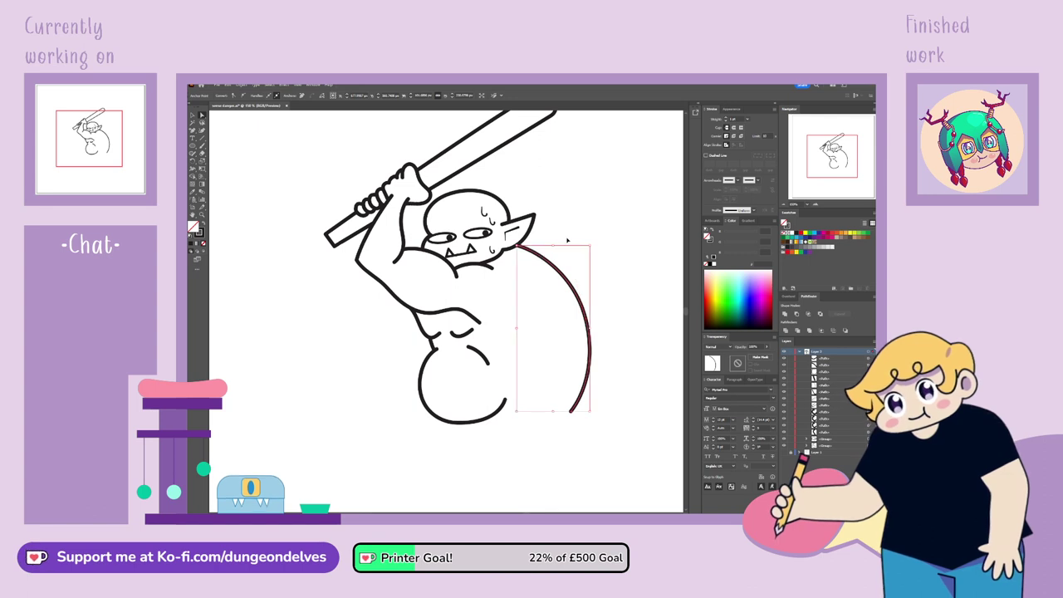
pyautogui.hotkey('ctrl', 'z')
pyautogui.click(595, 222)
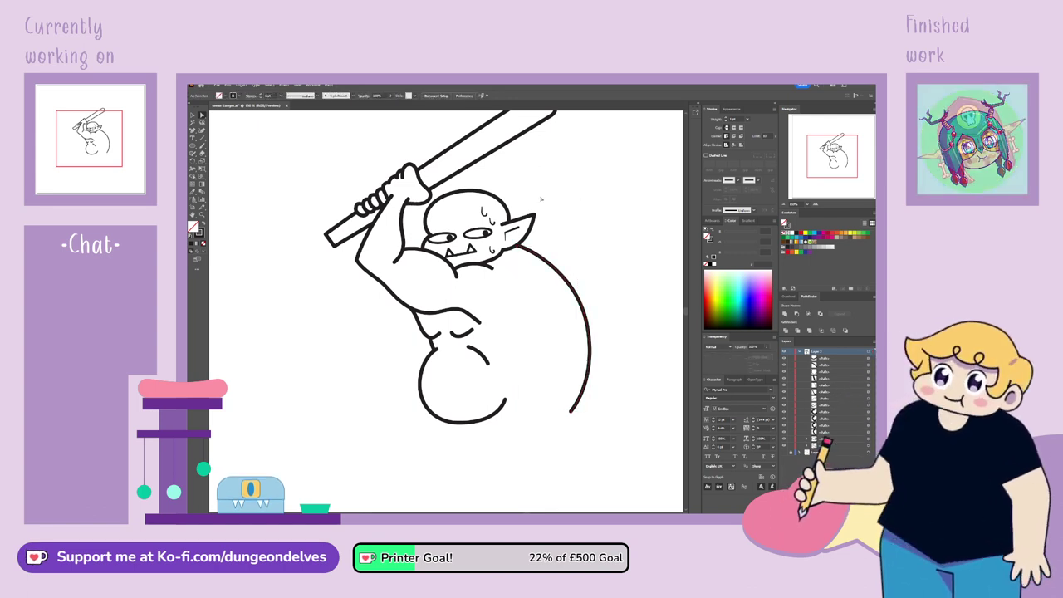
# Move the short curved crease above the belly slightly to the right
pyautogui.press('b')
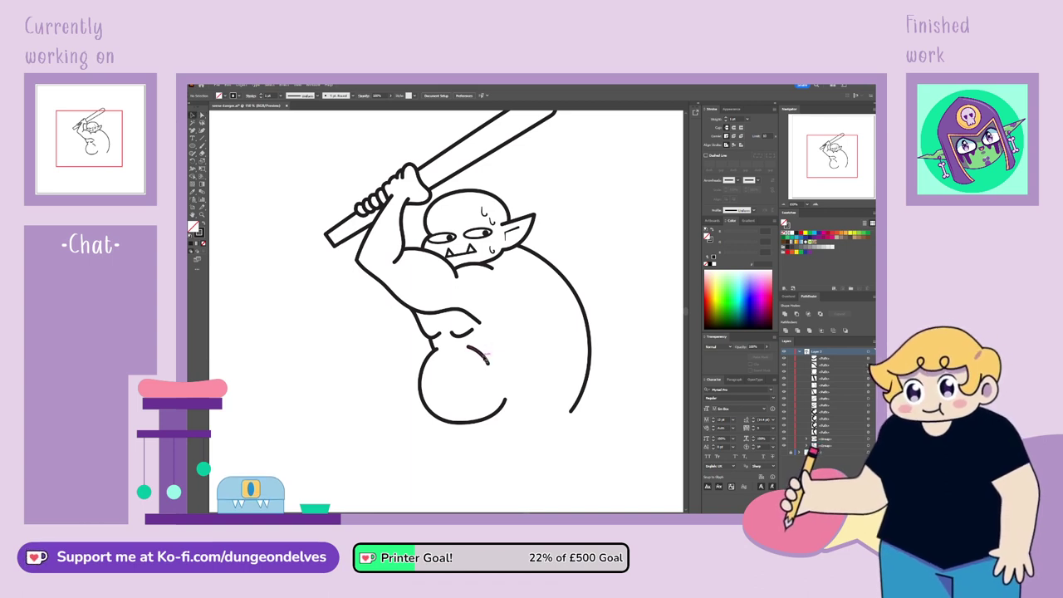
pyautogui.moveTo(478, 343); pyautogui.dragTo(496, 358)
pyautogui.click(495, 353)
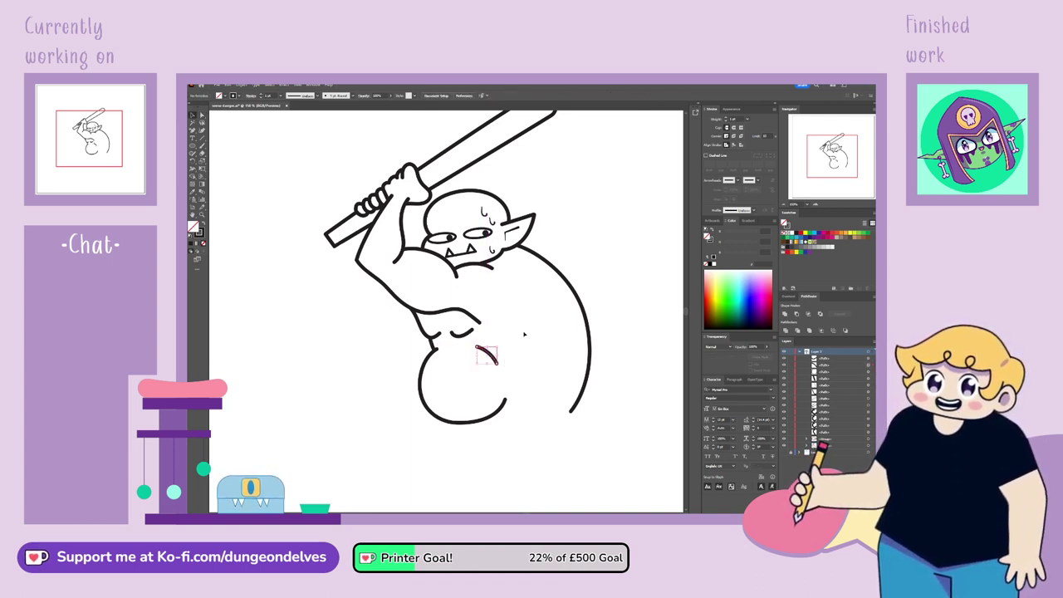
pyautogui.click(497, 356)
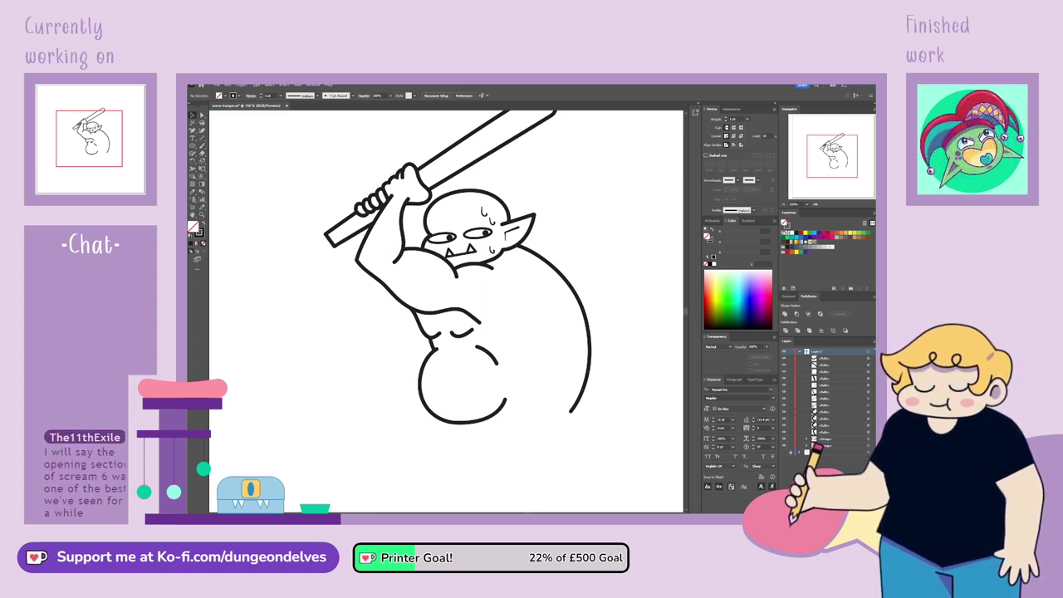
# Extend the inner end of the underarm line slightly to the right across the torso
pyautogui.click(481, 320)
pyautogui.click(202, 114)
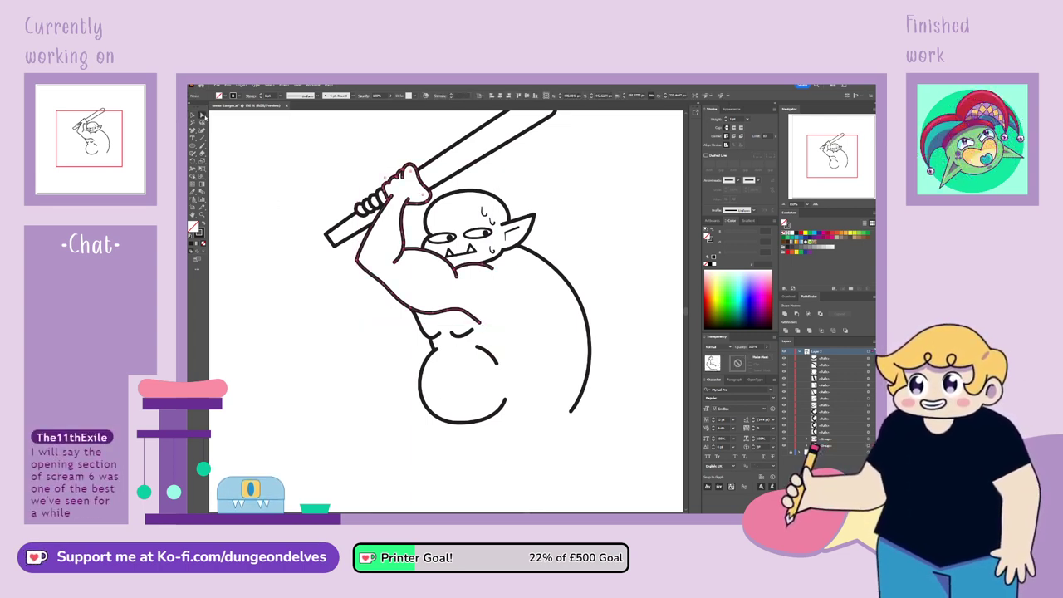
pyautogui.moveTo(480, 322); pyautogui.dragTo(486, 321)
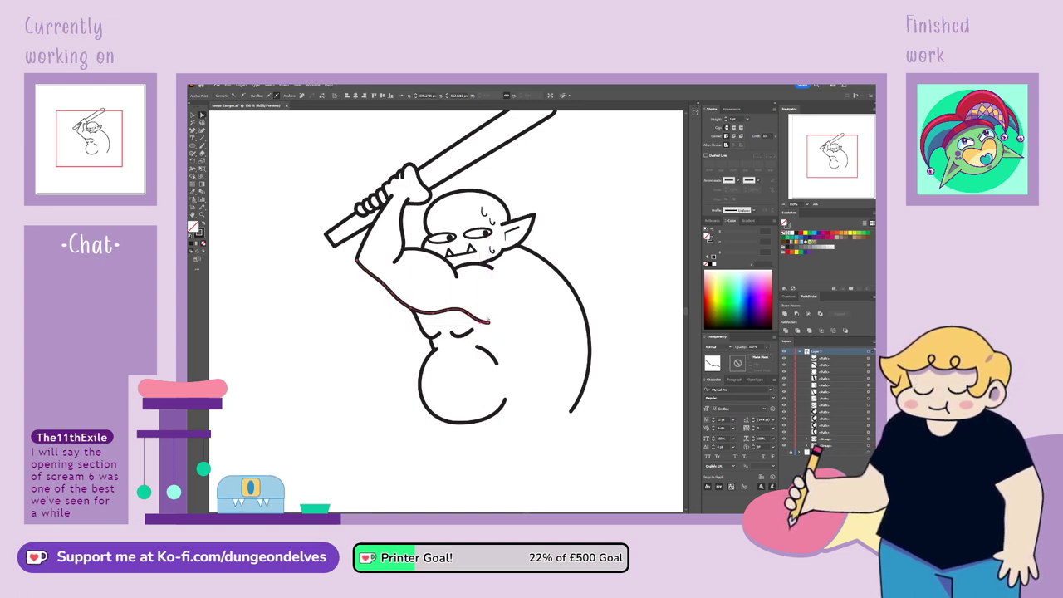
pyautogui.click(520, 307)
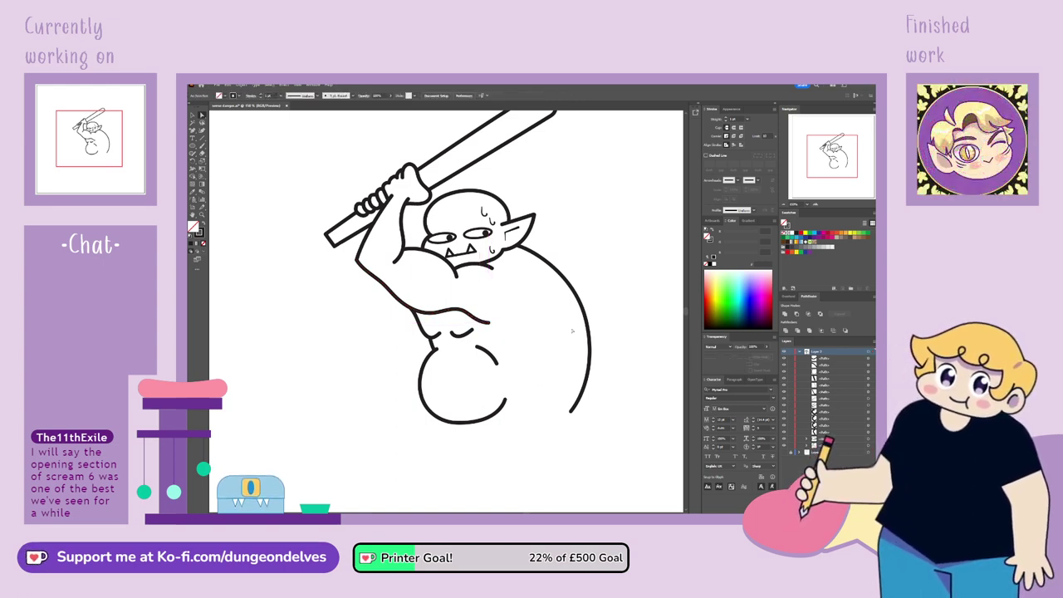
# Ink a short upward-curving crease on the torso just inside the middle of the back curve
pyautogui.click(202, 146)
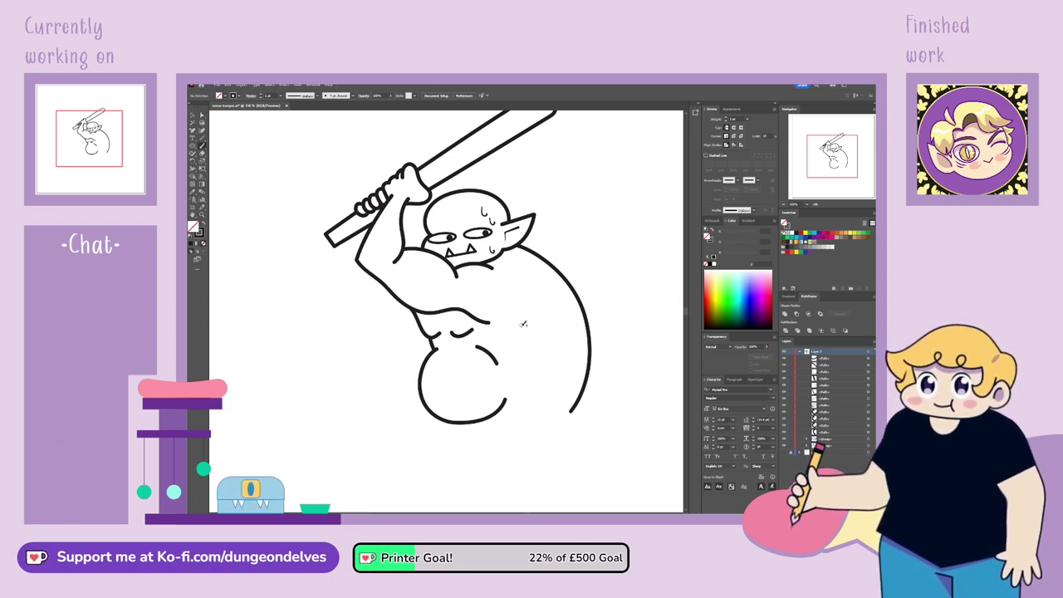
pyautogui.hotkey('ctrl', 'z')
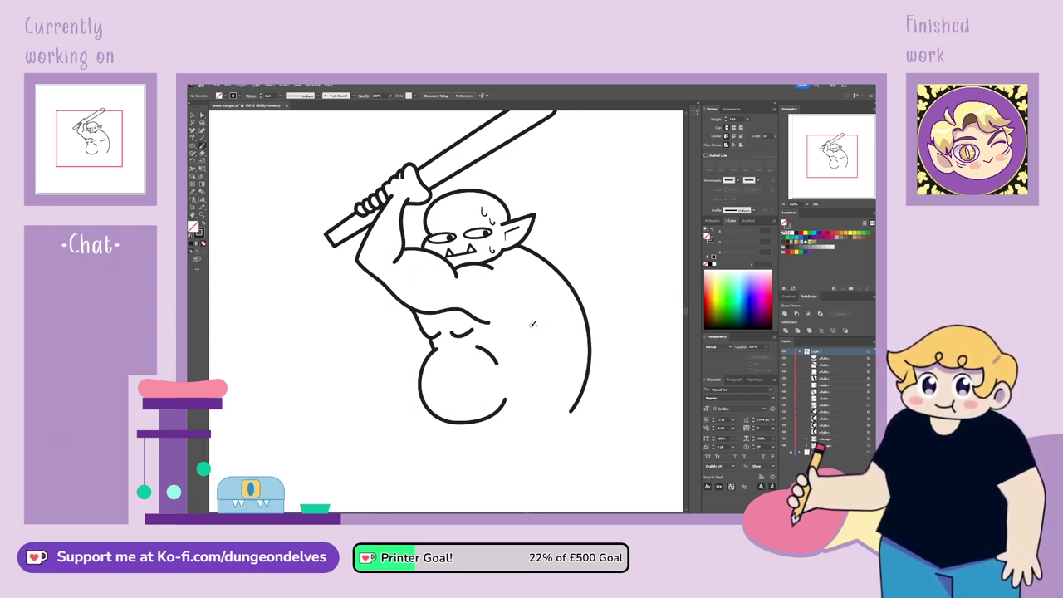
pyautogui.moveTo(533, 325); pyautogui.dragTo(567, 317)
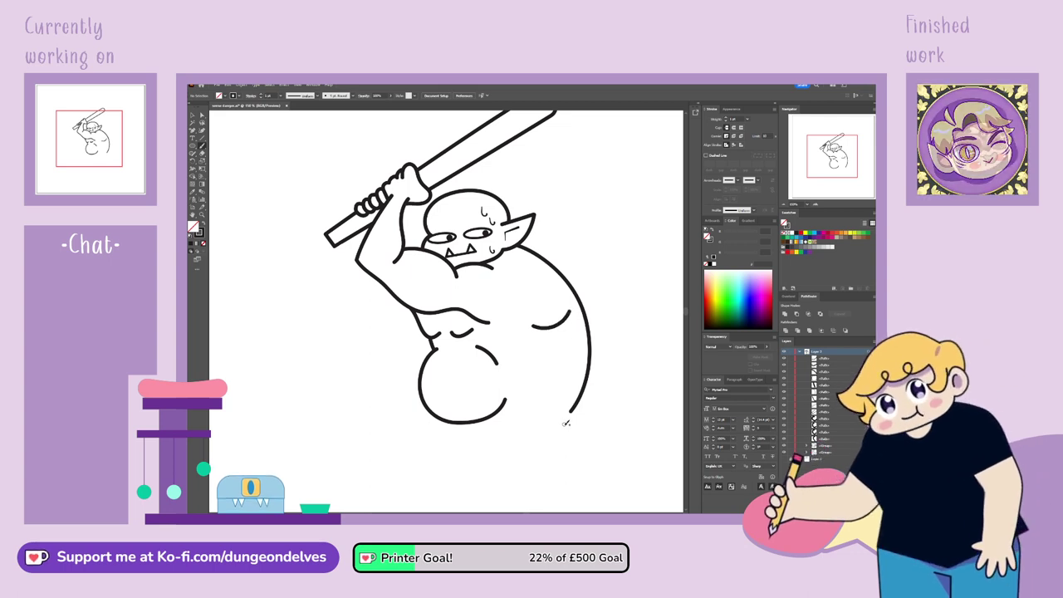
pyautogui.moveTo(524, 347); pyautogui.dragTo(542, 347)
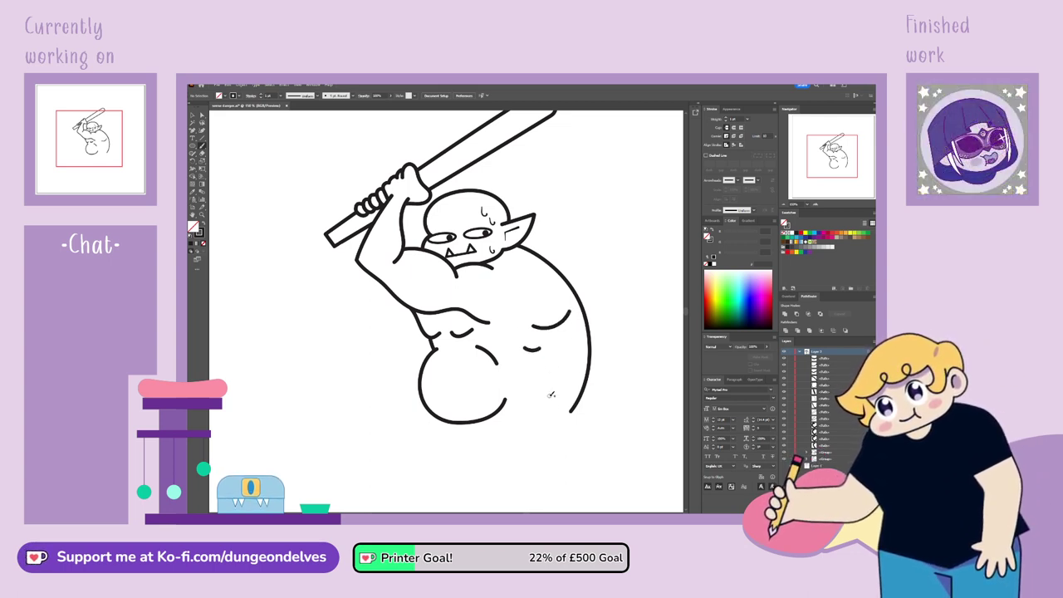
pyautogui.hotkey('ctrl', 'z')
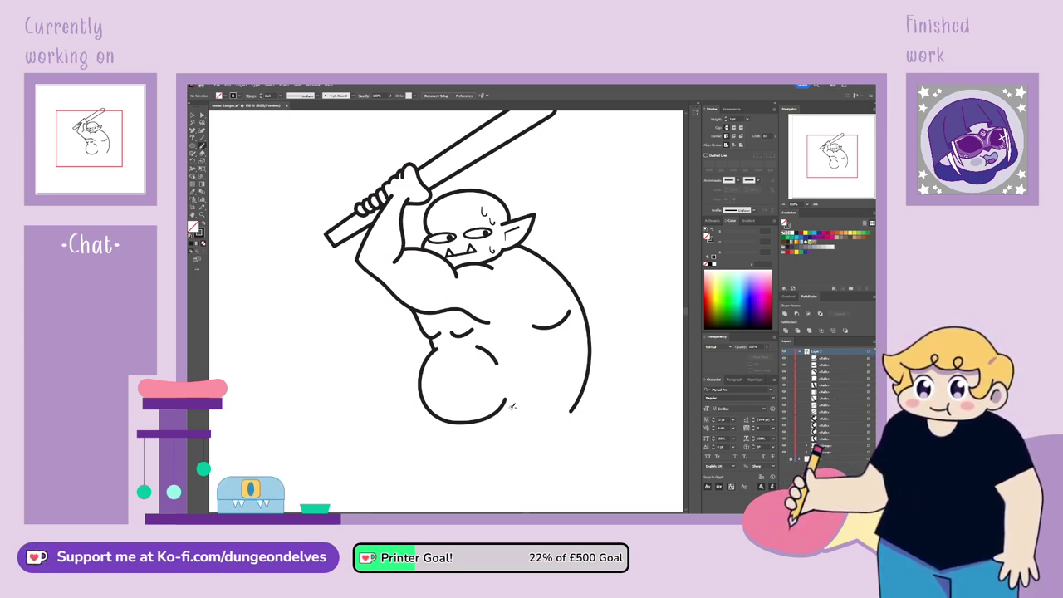
pyautogui.moveTo(505, 402); pyautogui.dragTo(573, 410)
pyautogui.hotkey('ctrl', 'z')
pyautogui.hotkey('ctrl', 'z')
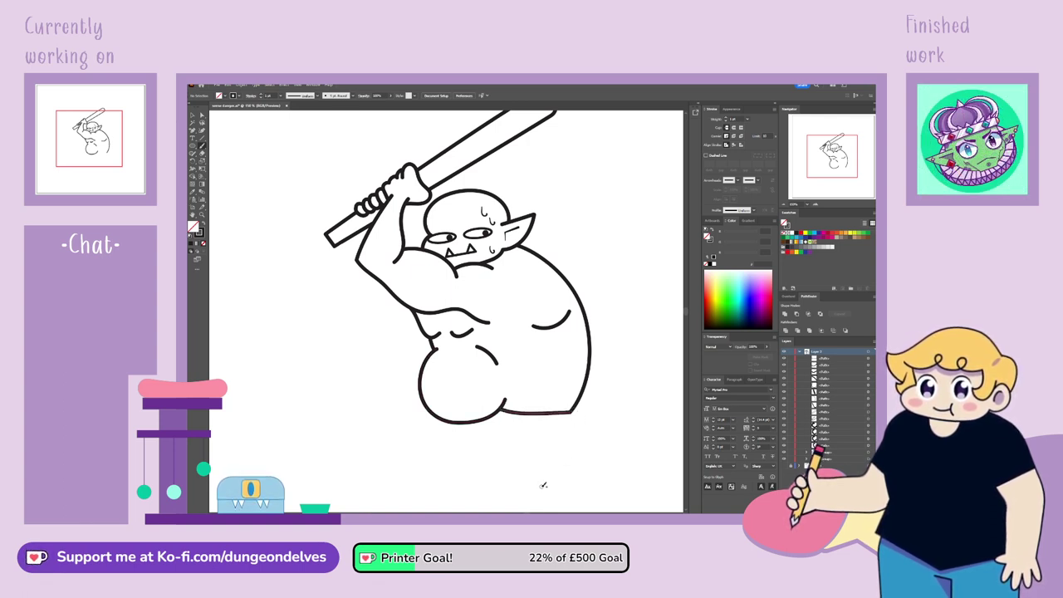
pyautogui.hotkey('ctrl', 'z')
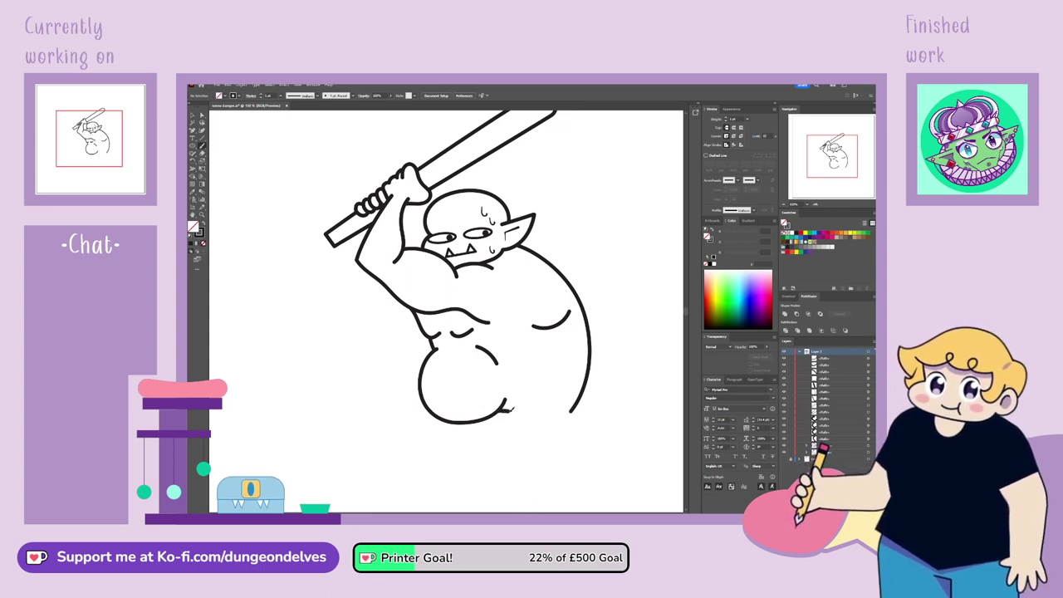
pyautogui.hotkey('ctrl', 'z')
pyautogui.hotkey('ctrl', 'z')
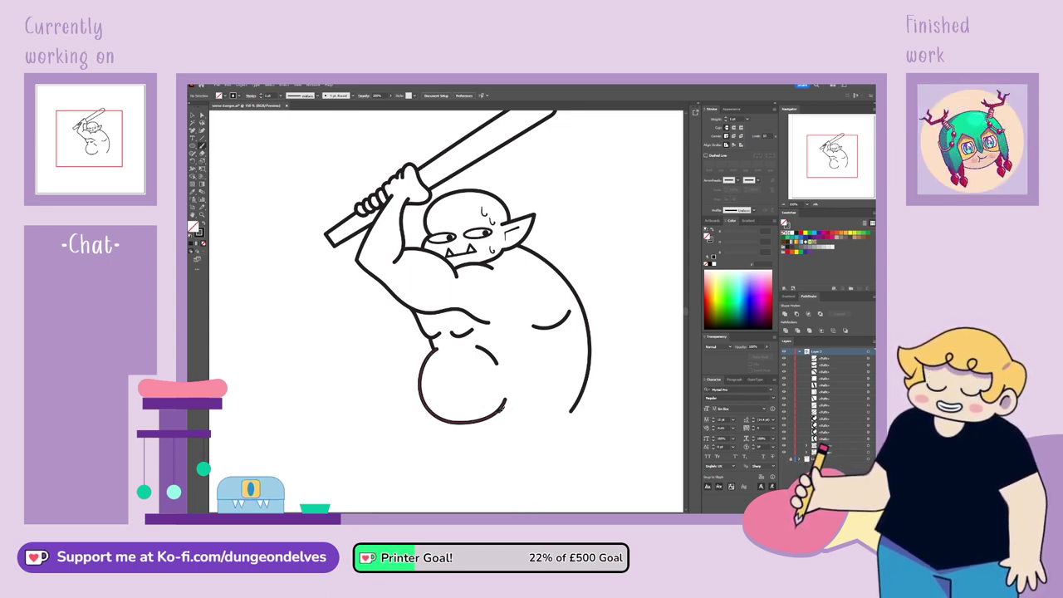
pyautogui.moveTo(539, 411); pyautogui.dragTo(564, 410)
pyautogui.hotkey('ctrl', 'z')
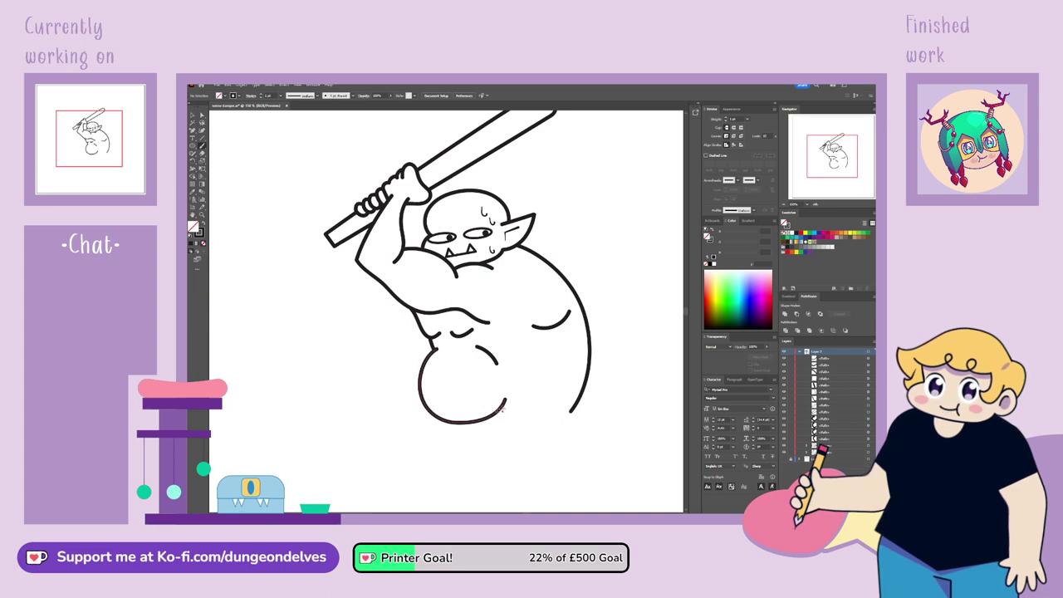
pyautogui.moveTo(570, 410); pyautogui.dragTo(574, 409)
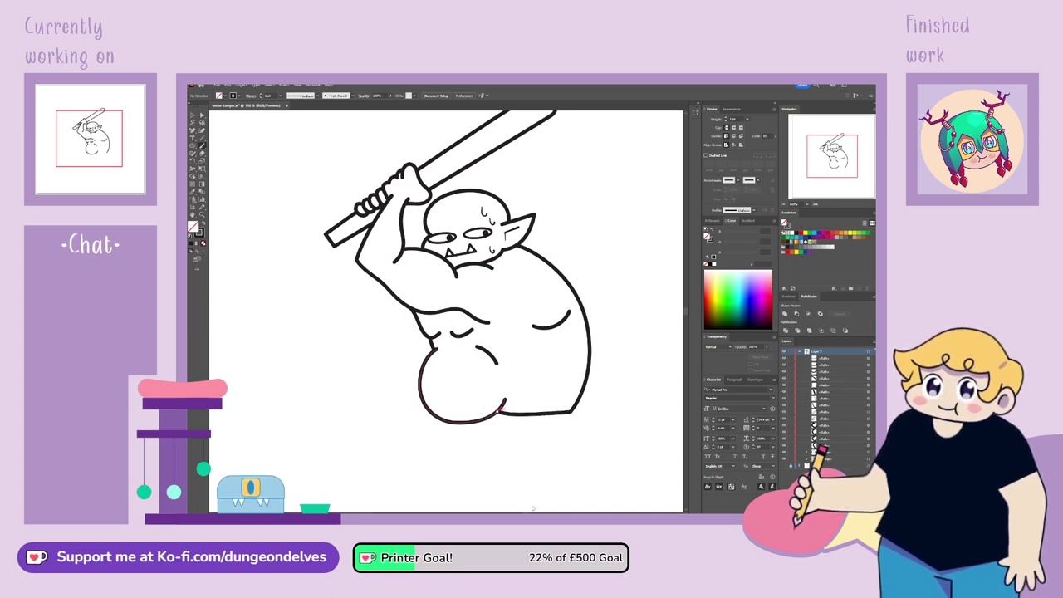
pyautogui.hotkey('ctrl', 'z')
pyautogui.hotkey('ctrl', 'z')
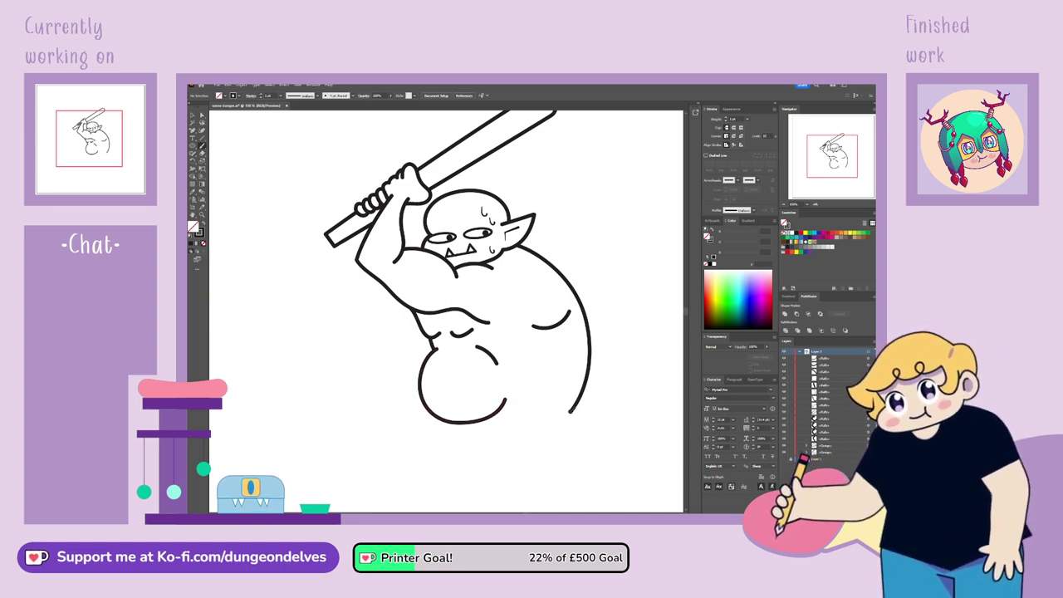
# Ink a slightly curved waistline joining the belly's underside to the lower end of the back, checking it against the sketch layer
pyautogui.moveTo(533, 420); pyautogui.dragTo(480, 422)
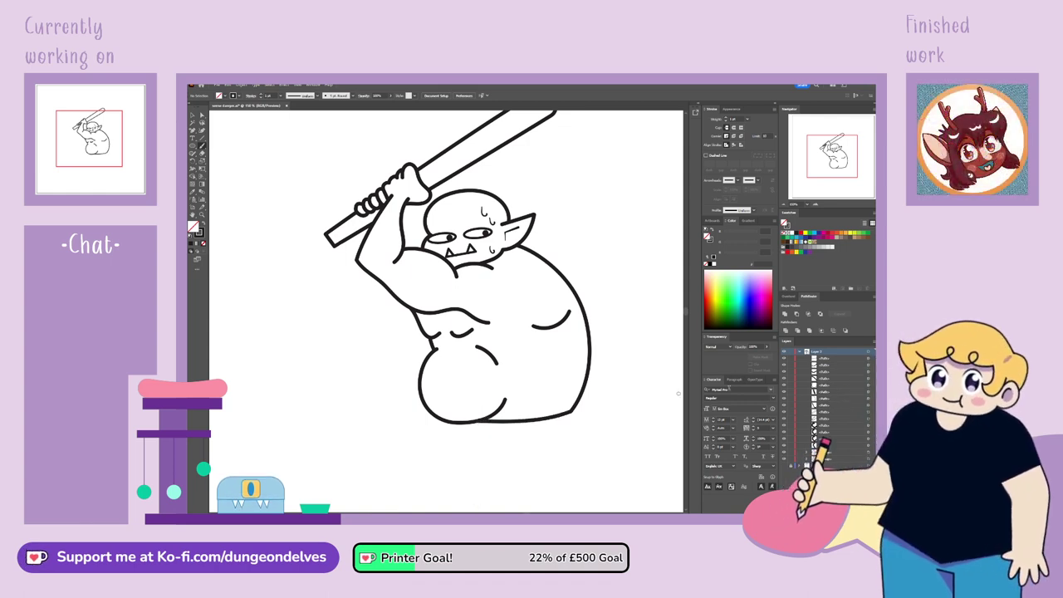
pyautogui.click(781, 477)
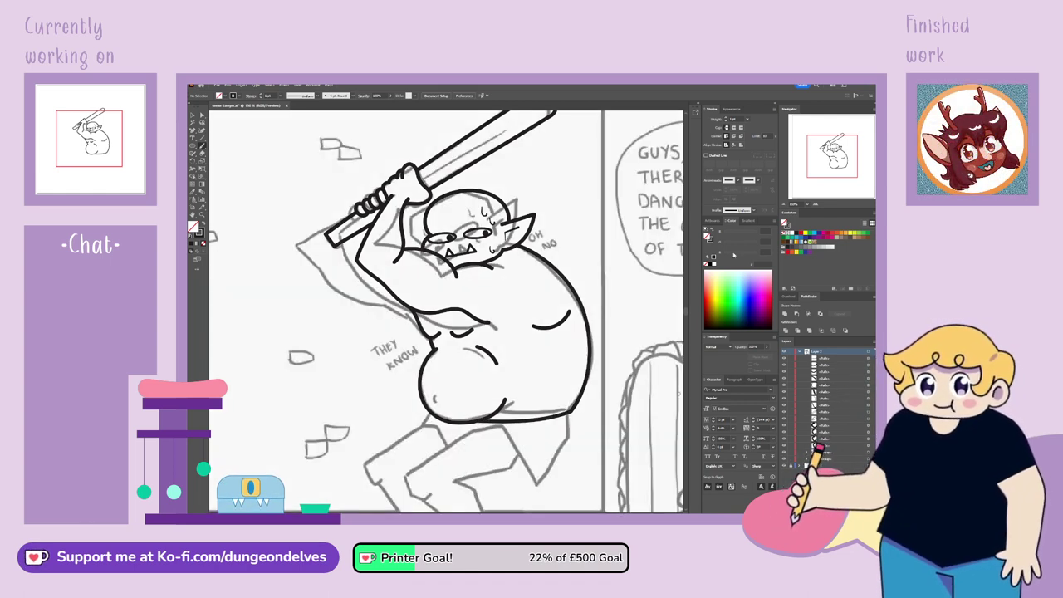
pyautogui.click(193, 115)
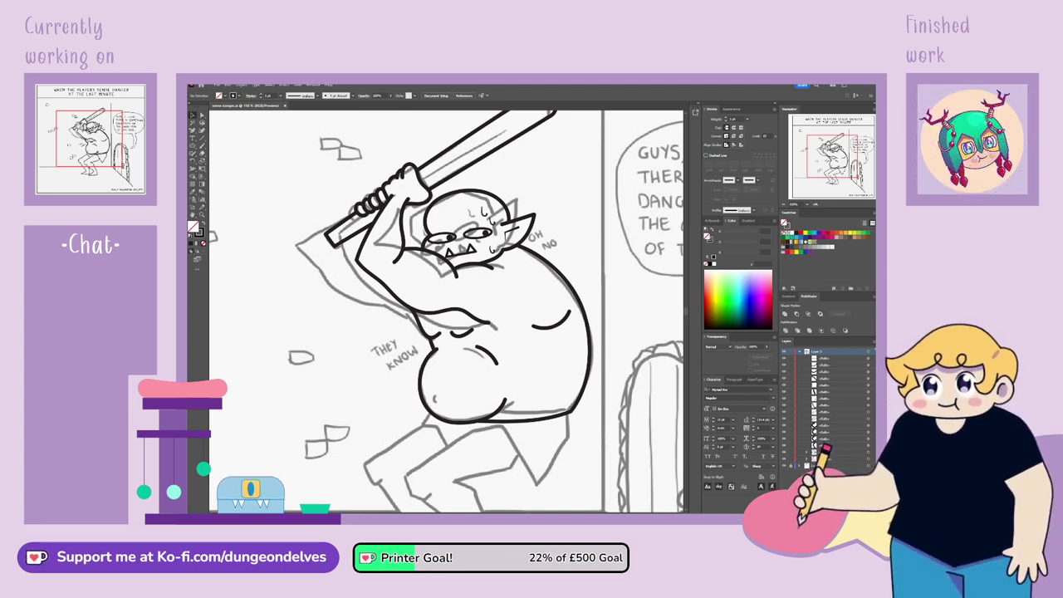
pyautogui.moveTo(446, 311)
pyautogui.mouseDown()
pyautogui.moveTo(532, 374)
pyautogui.moveTo(450, 296)
pyautogui.moveTo(412, 199)
pyautogui.moveTo(409, 219)
pyautogui.moveTo(402, 209)
pyautogui.moveTo(404, 183)
pyautogui.mouseUp()
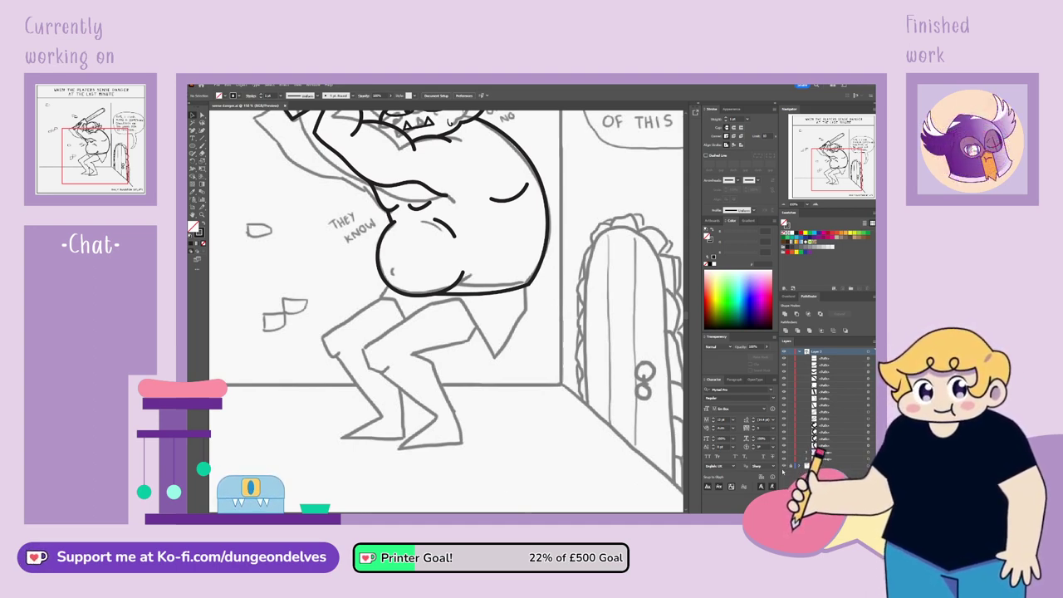
pyautogui.click(784, 466)
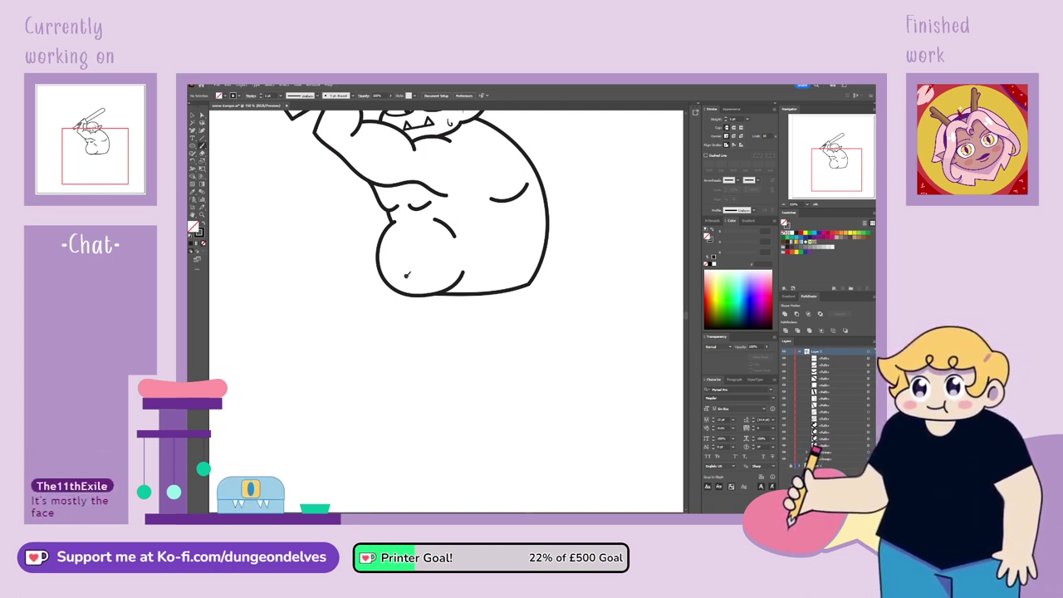
# Ink a small curved navel near the lower front edge of the belly
pyautogui.moveTo(408, 274); pyautogui.dragTo(406, 287)
pyautogui.hotkey('ctrl', 'z')
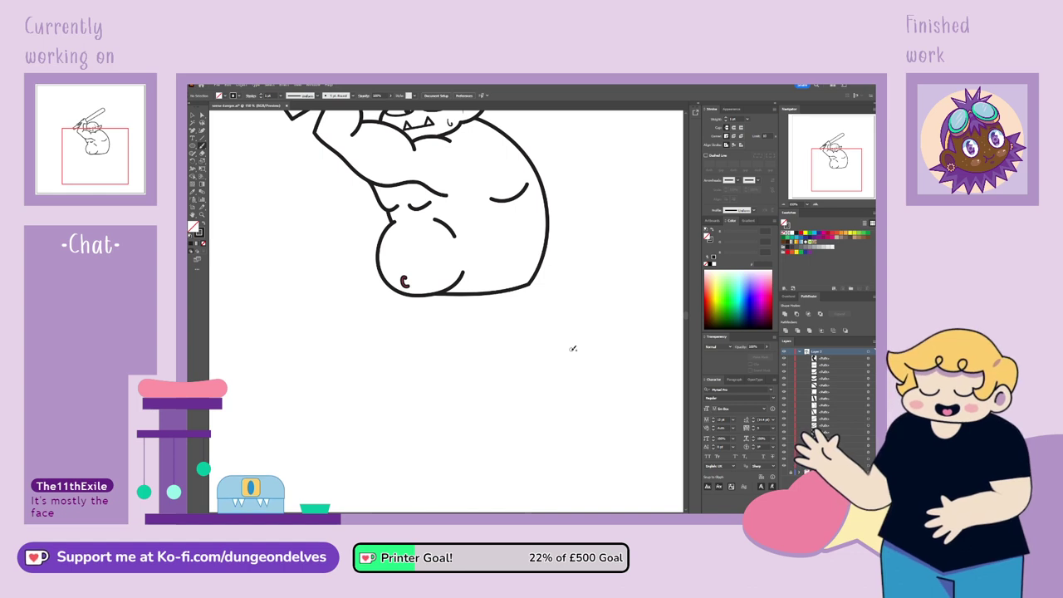
pyautogui.moveTo(837, 170)
pyautogui.mouseDown()
pyautogui.moveTo(830, 157)
pyautogui.moveTo(838, 171)
pyautogui.mouseUp()
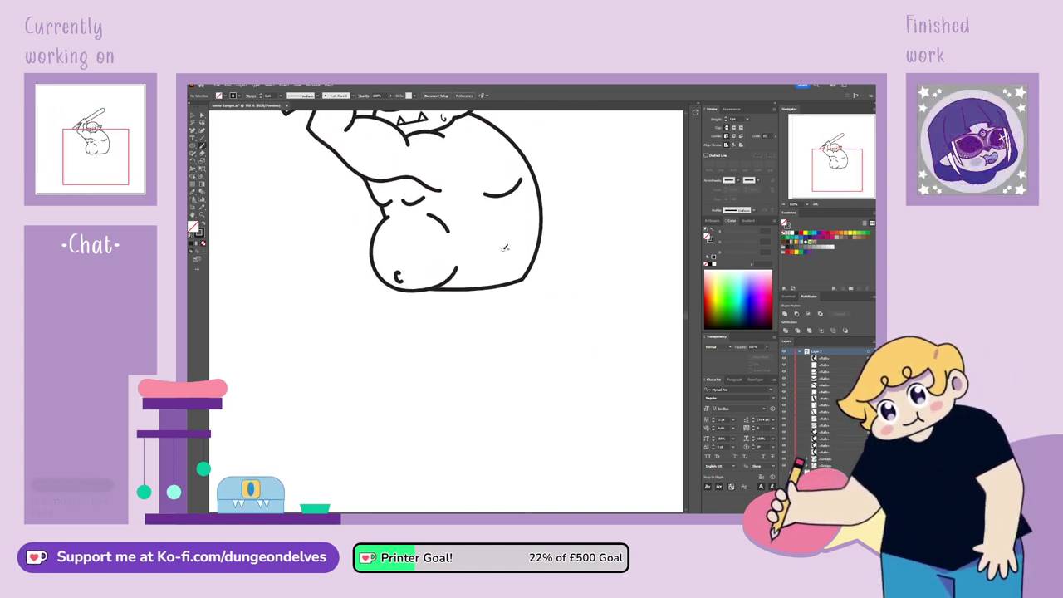
pyautogui.moveTo(537, 306)
pyautogui.mouseDown()
pyautogui.moveTo(518, 350)
pyautogui.moveTo(616, 318)
pyautogui.moveTo(633, 261)
pyautogui.mouseUp()
pyautogui.click(845, 160)
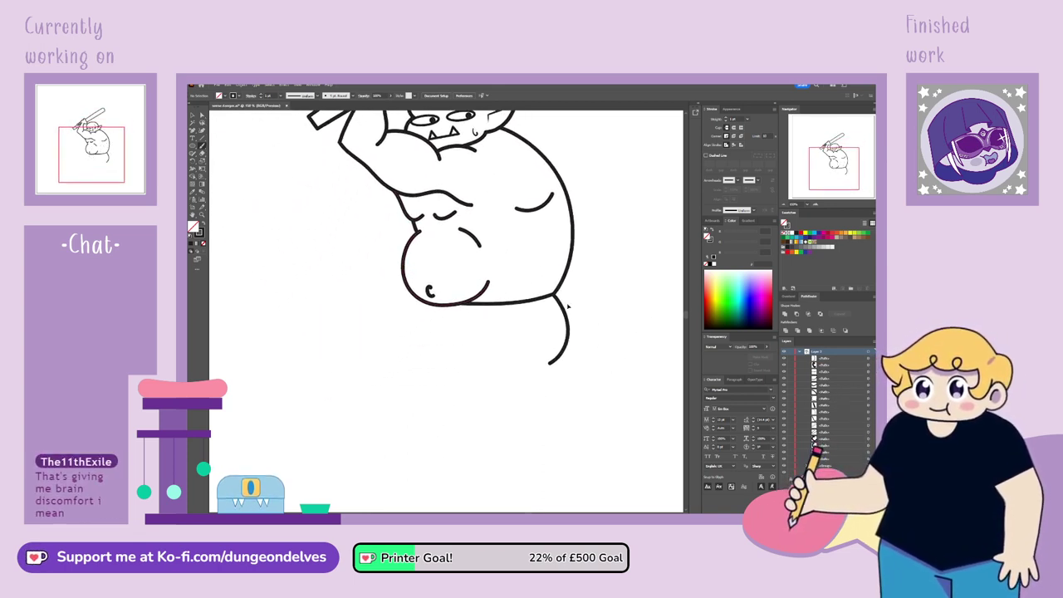
pyautogui.moveTo(554, 292); pyautogui.dragTo(569, 314)
pyautogui.moveTo(553, 364); pyautogui.dragTo(426, 411)
pyautogui.moveTo(464, 311); pyautogui.dragTo(369, 372)
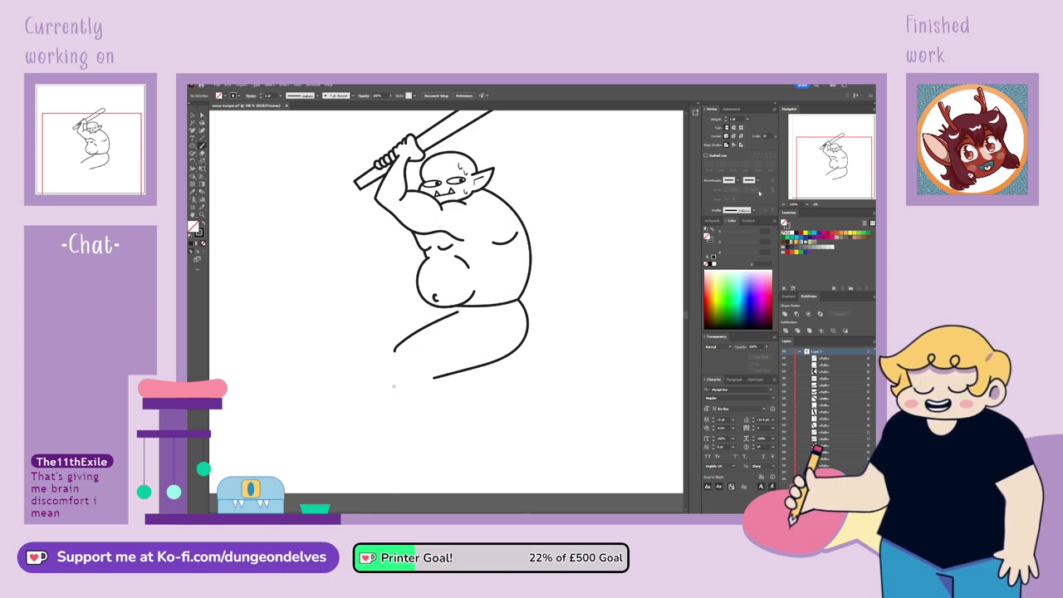
pyautogui.moveTo(394, 387)
pyautogui.mouseDown()
pyautogui.moveTo(385, 380)
pyautogui.moveTo(364, 416)
pyautogui.mouseUp()
pyautogui.hotkey('ctrl', 'z')
pyautogui.hotkey('ctrl', 'z')
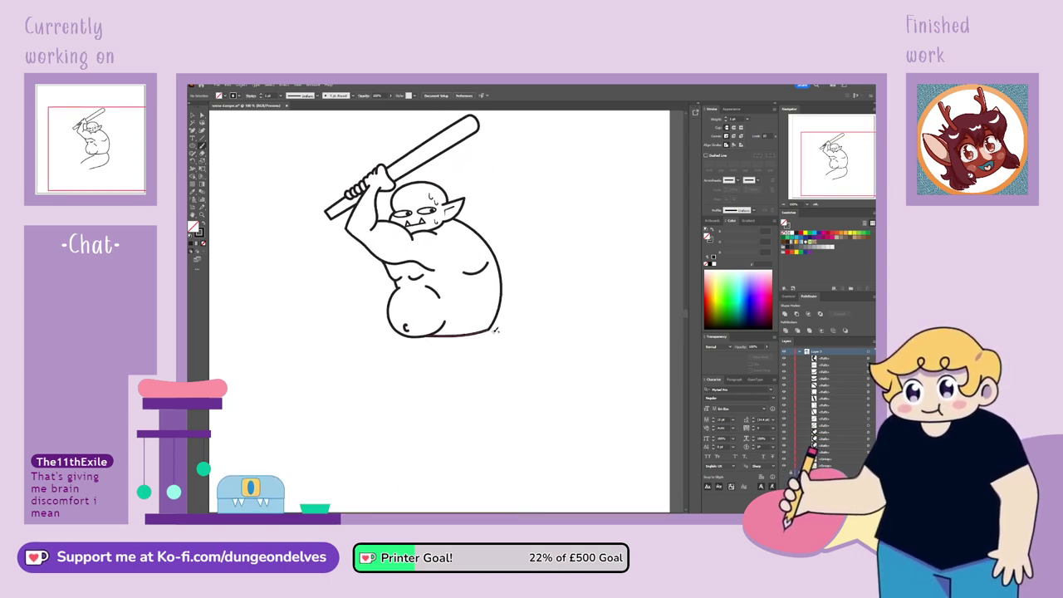
# Ink the near leg with a rounded buttock and thigh underside, a bent-knee front line running down the shin, and a calf line
pyautogui.moveTo(495, 330)
pyautogui.mouseDown()
pyautogui.moveTo(500, 355)
pyautogui.moveTo(472, 380)
pyautogui.moveTo(403, 399)
pyautogui.mouseUp()
pyautogui.moveTo(428, 344); pyautogui.dragTo(381, 365)
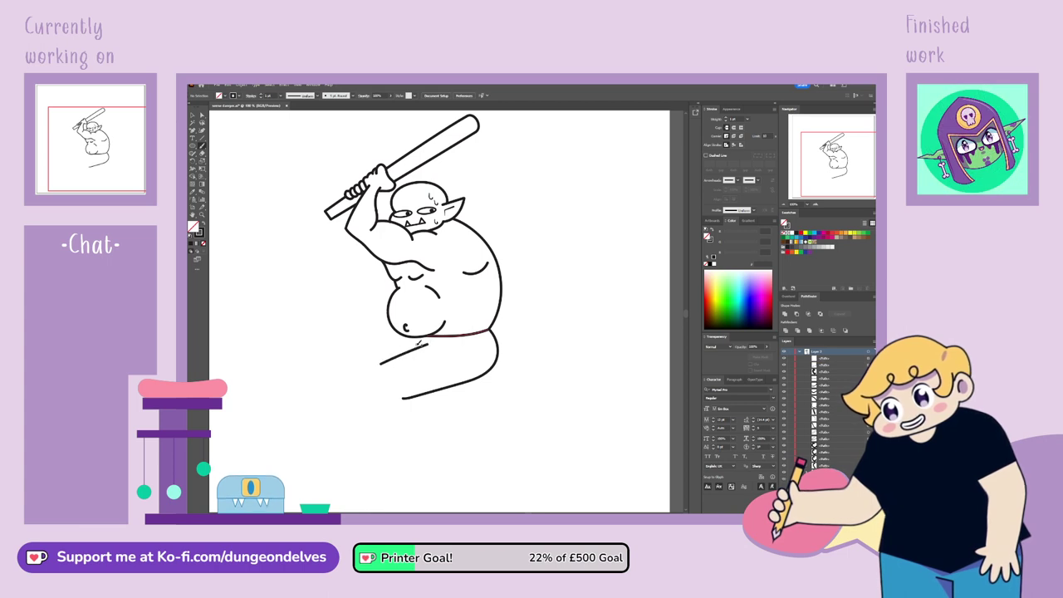
pyautogui.hotkey('ctrl', 'z')
pyautogui.moveTo(432, 338)
pyautogui.mouseDown()
pyautogui.moveTo(372, 370)
pyautogui.moveTo(380, 402)
pyautogui.moveTo(431, 454)
pyautogui.mouseUp()
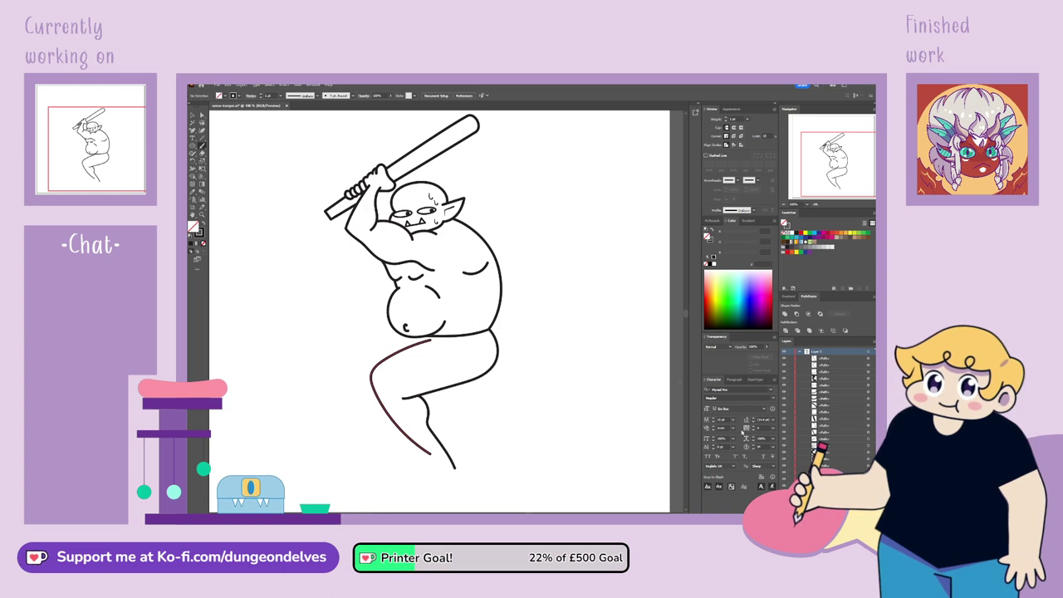
# Check the near leg against the sketch layer and ink its pointed foot with a flat sole
pyautogui.hotkey('ctrl', 'alt', '3')
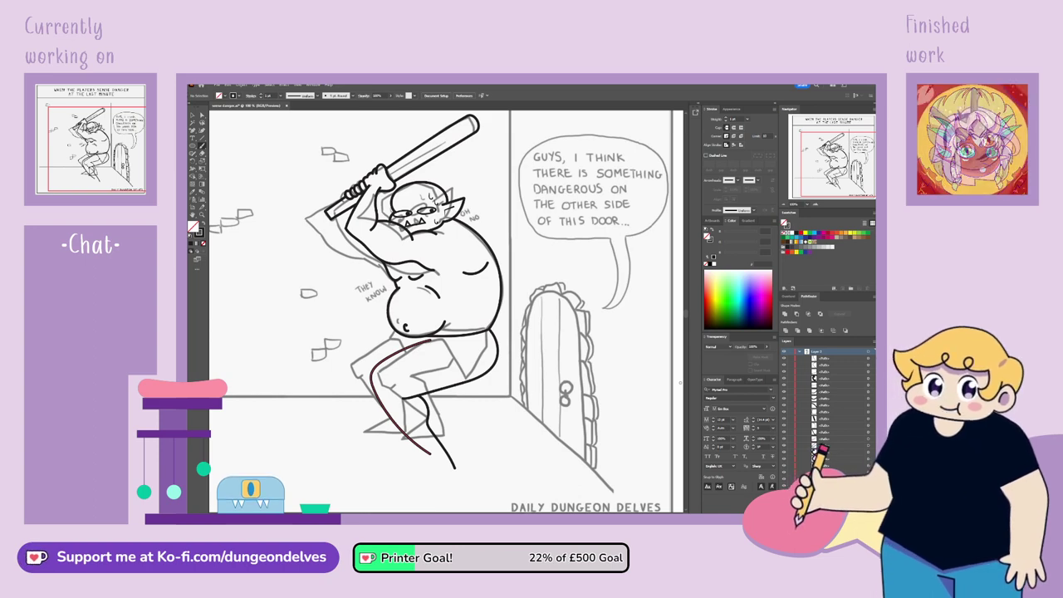
pyautogui.hotkey('ctrl', 'shift', 'w')
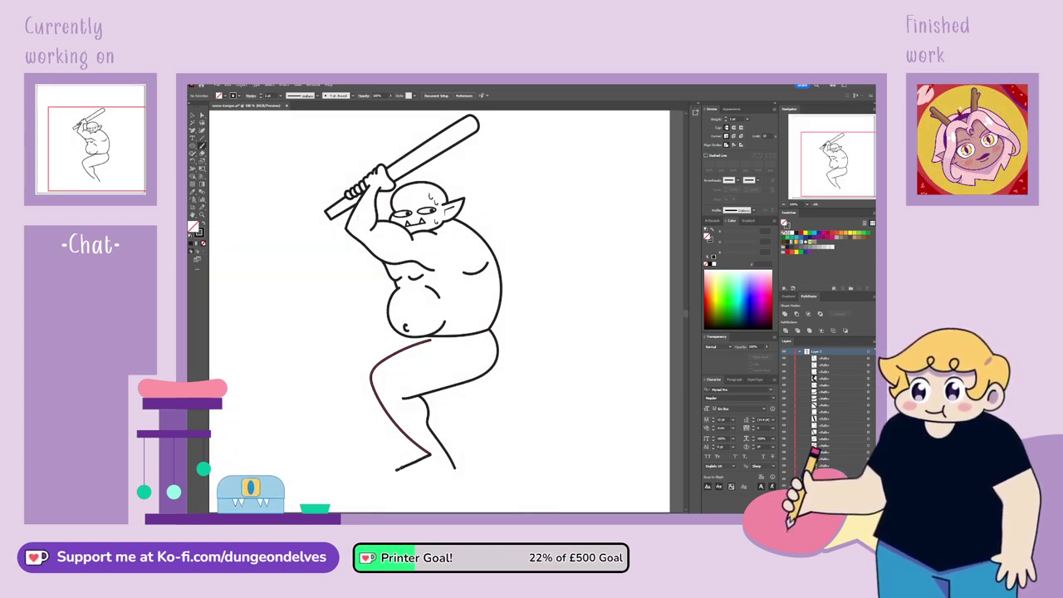
pyautogui.moveTo(398, 470); pyautogui.dragTo(455, 468)
pyautogui.hotkey('ctrl', 'z')
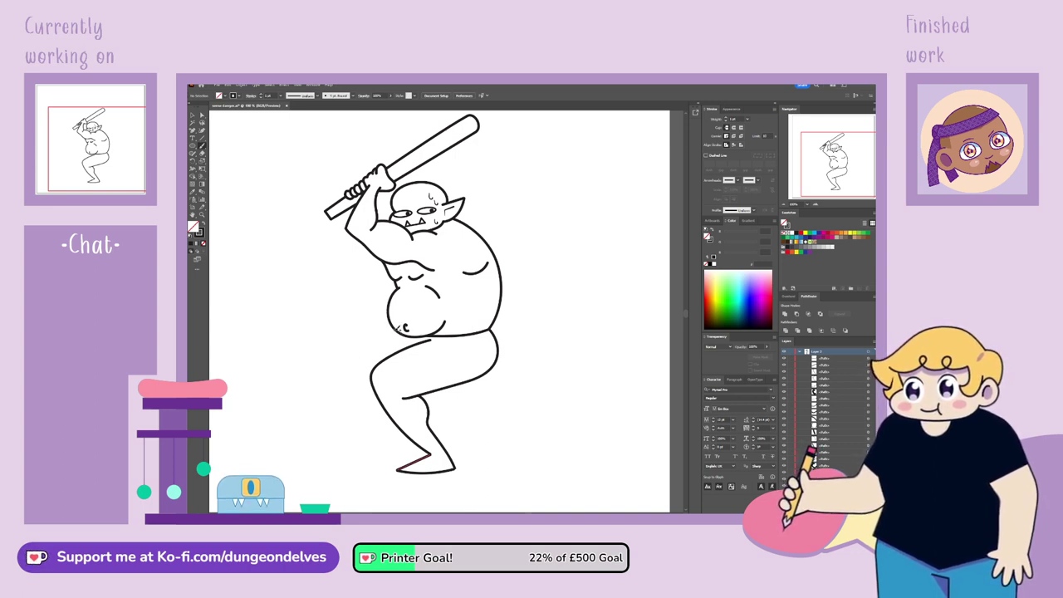
pyautogui.moveTo(398, 330); pyautogui.dragTo(349, 350)
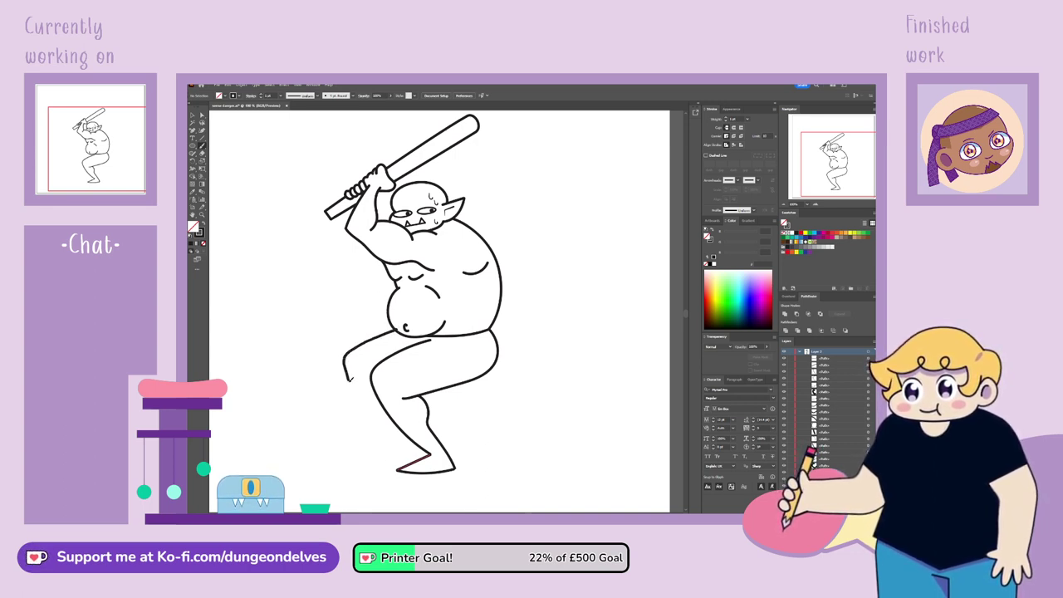
pyautogui.moveTo(362, 440); pyautogui.dragTo(360, 445)
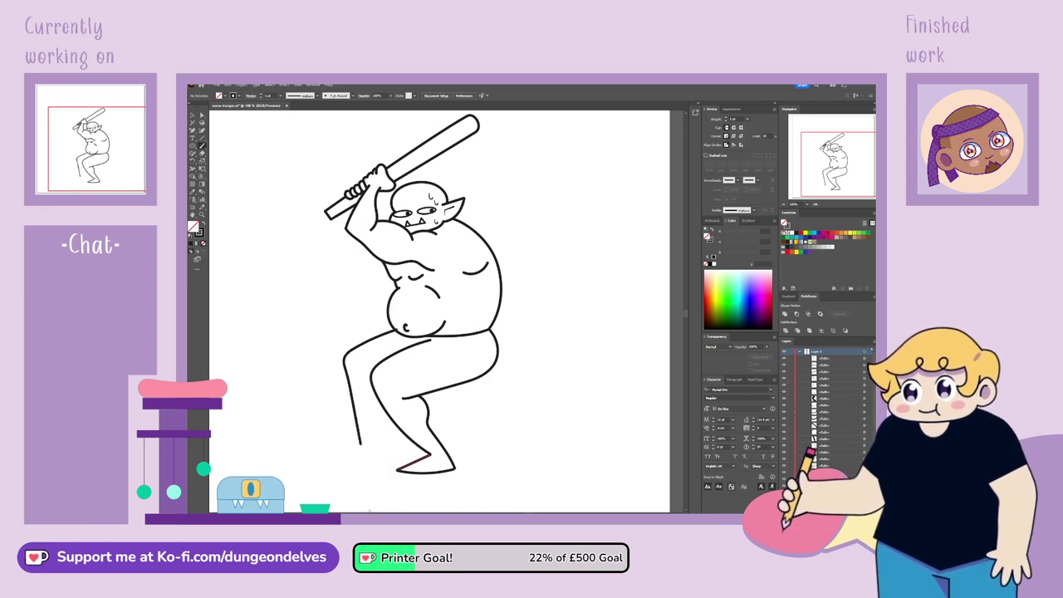
pyautogui.hotkey('ctrl', 'z')
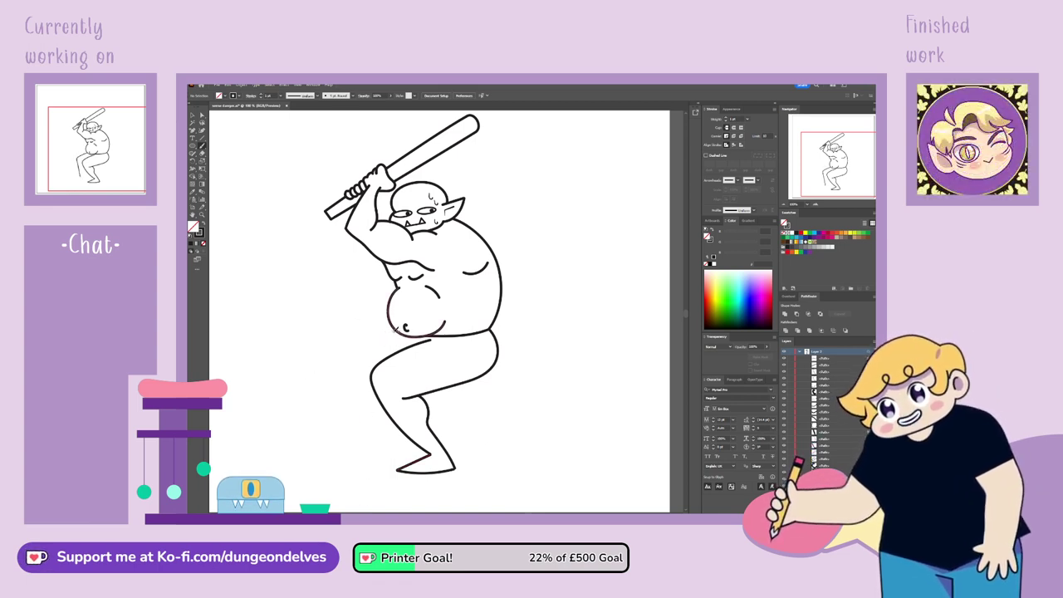
pyautogui.moveTo(352, 372); pyautogui.dragTo(376, 437)
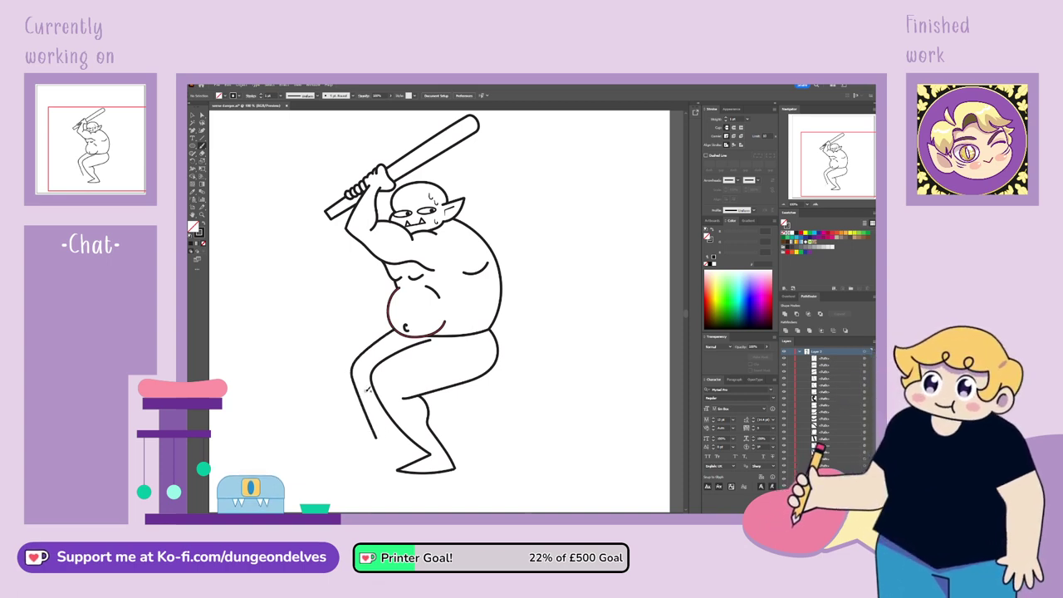
pyautogui.hotkey('ctrl', 'z')
# Ink the far leg in front of the near one, with a bent knee, shin, pointed foot and calf line
pyautogui.moveTo(398, 329); pyautogui.dragTo(353, 365)
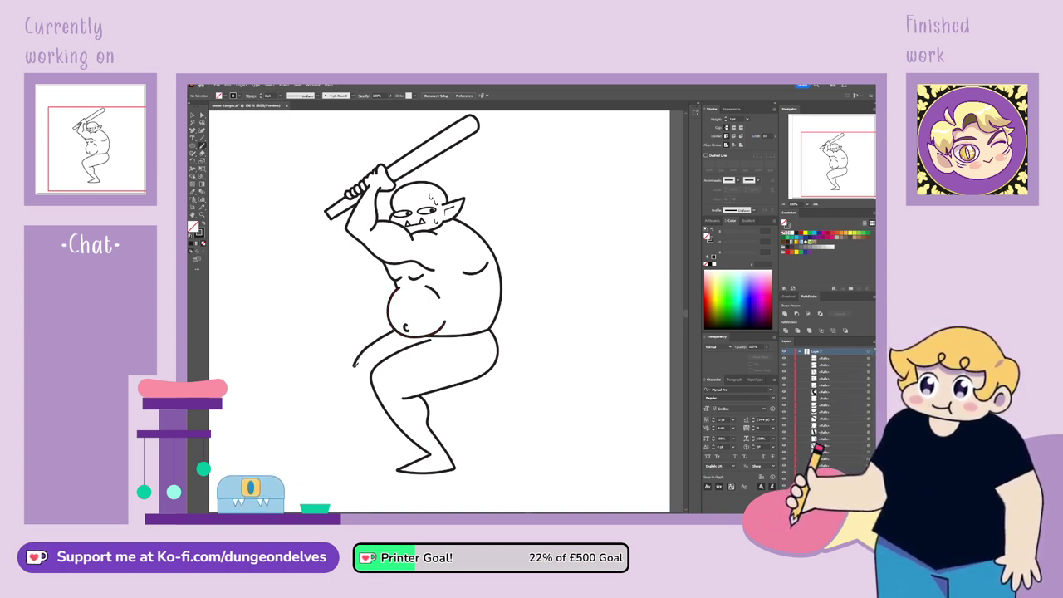
pyautogui.moveTo(372, 432); pyautogui.dragTo(374, 433)
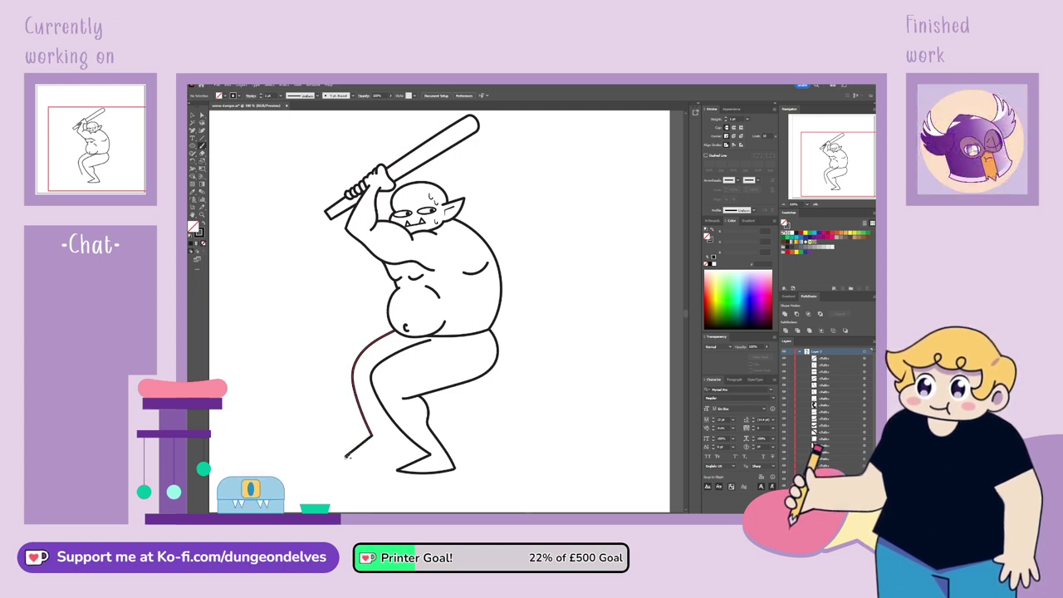
pyautogui.moveTo(345, 455); pyautogui.dragTo(401, 449)
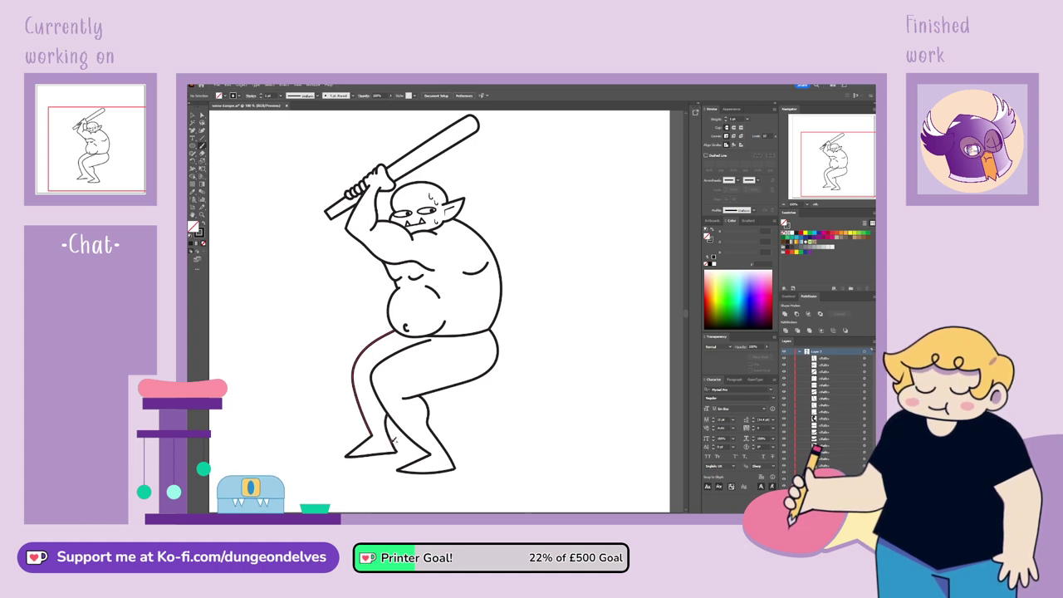
pyautogui.hotkey('ctrl', 'z')
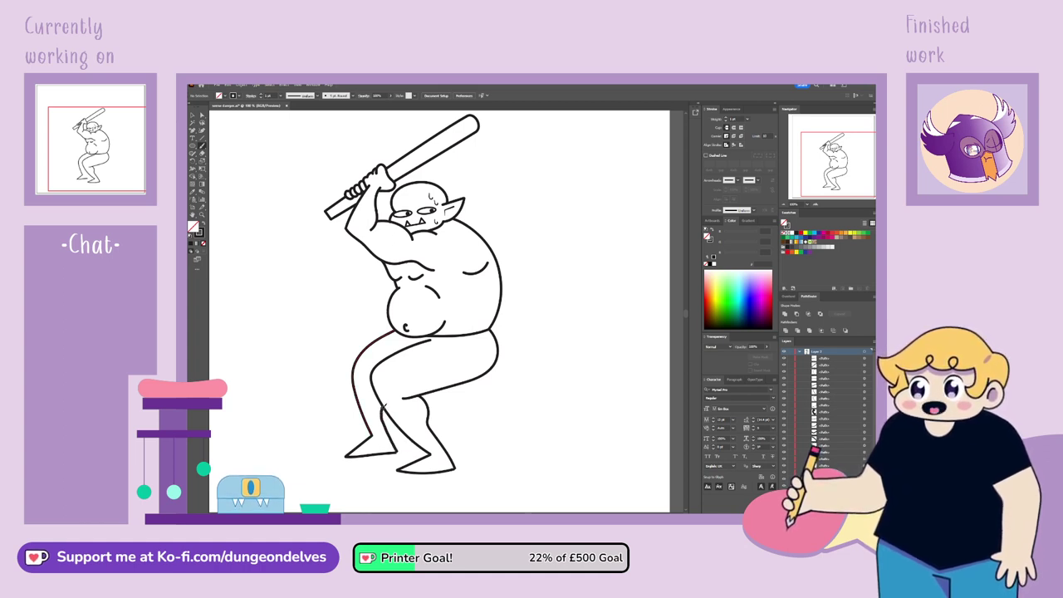
# Deselect the leg line and ink a short crease where the two thighs meet under the belly
pyautogui.press('v')
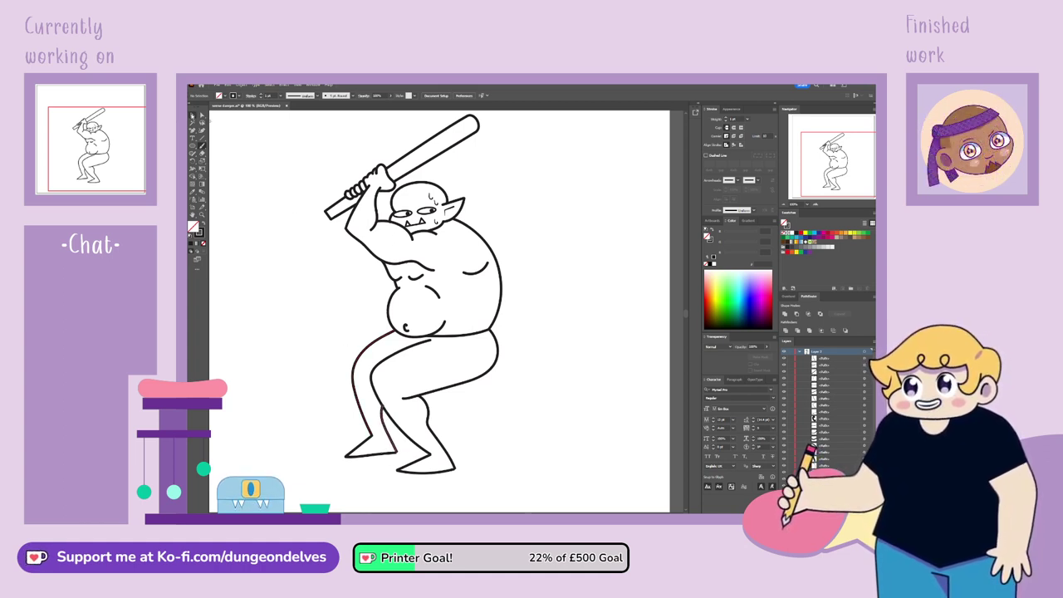
pyautogui.click(307, 300)
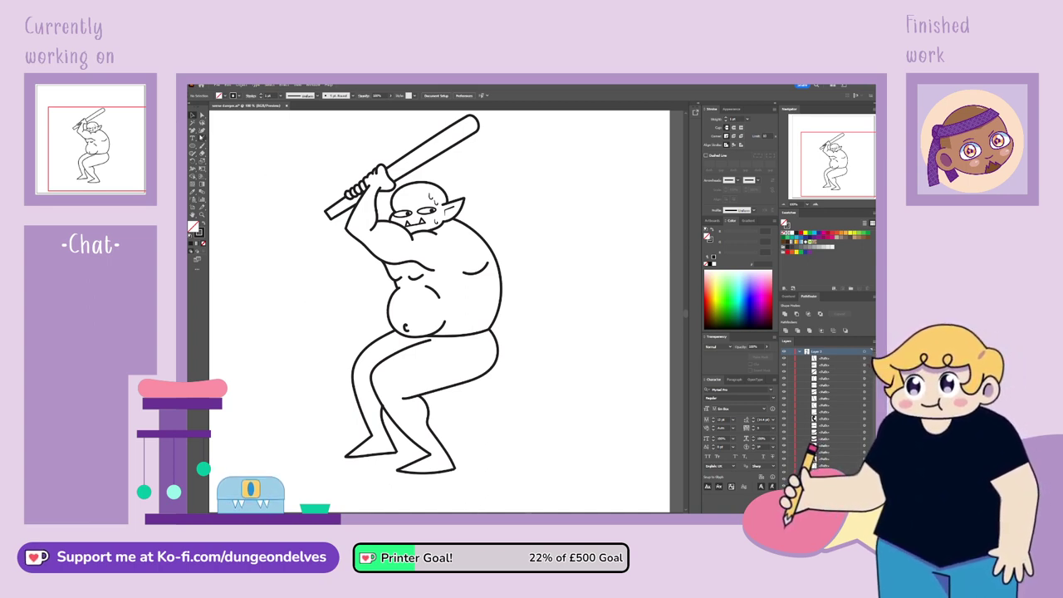
pyautogui.press('b')
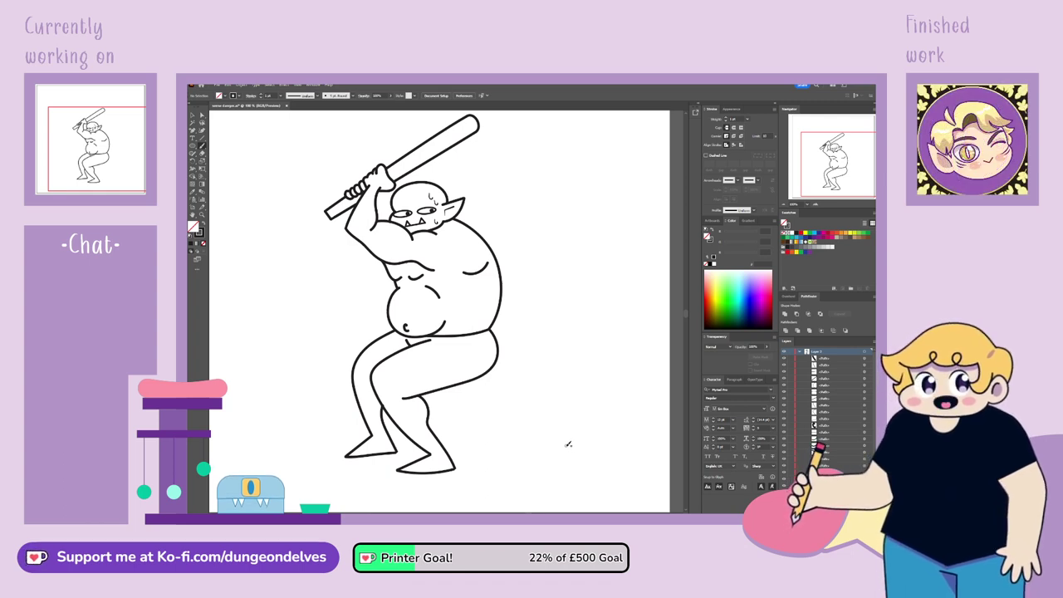
pyautogui.hotkey('ctrl', '-')
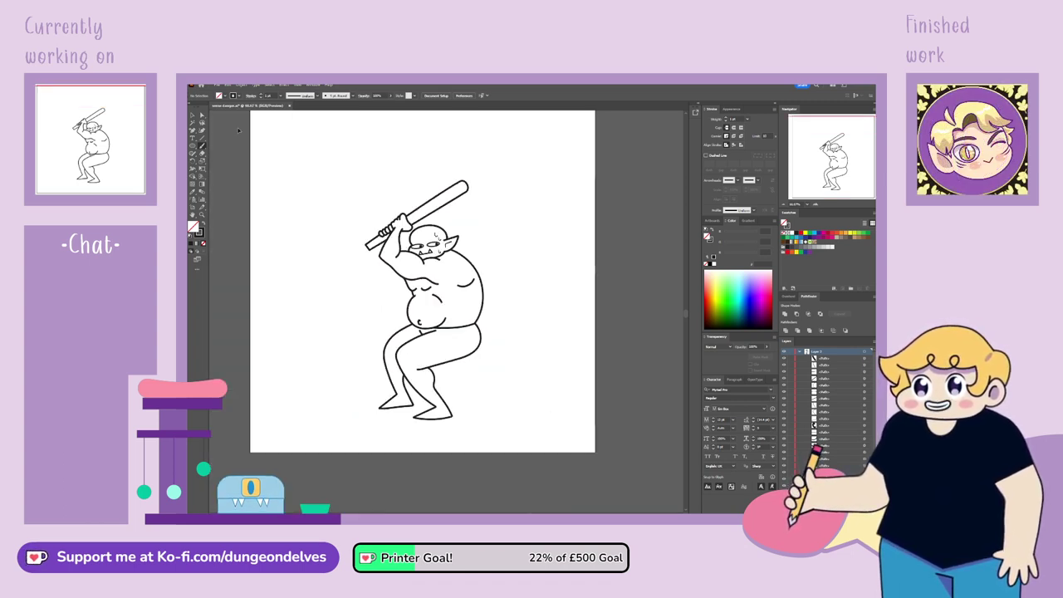
# Select the whole inked ogre, rotate it very slightly counterclockwise and deselect it
pyautogui.moveTo(344, 179); pyautogui.dragTo(422, 287)
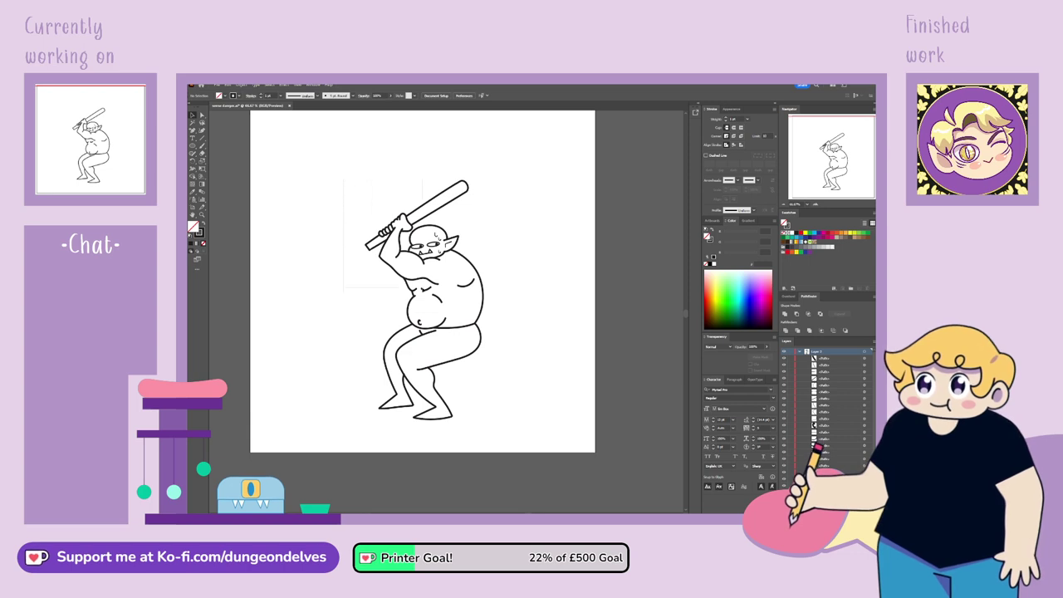
pyautogui.moveTo(529, 432); pyautogui.dragTo(529, 432)
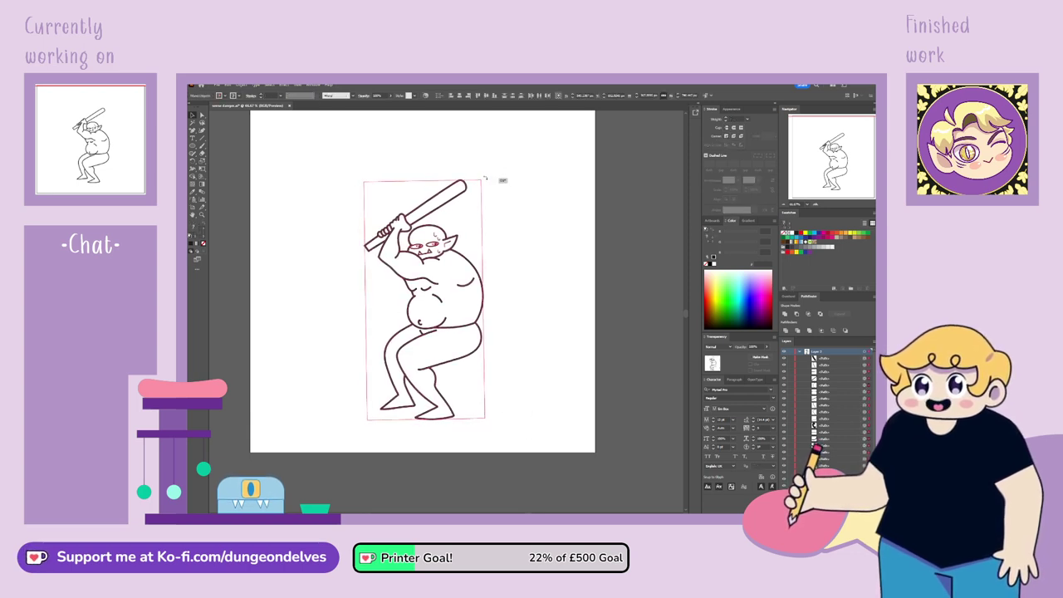
pyautogui.click(489, 423)
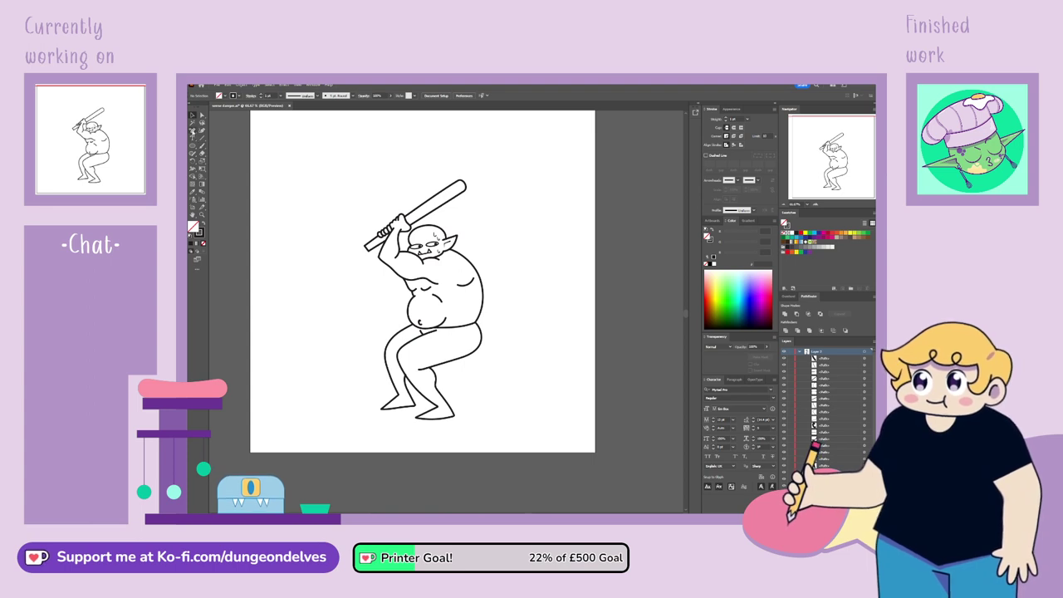
# Compare the inked ogre with the sketch layer by toggling both layers' visibility, leaving only the ink layer shown
pyautogui.click(201, 146)
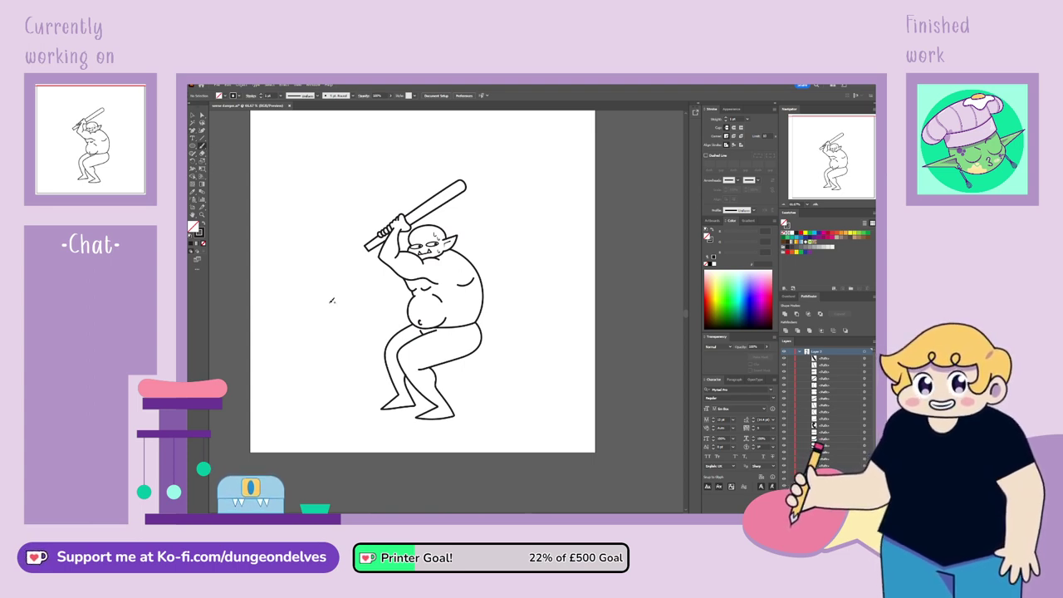
pyautogui.click(800, 352)
pyautogui.click(784, 358)
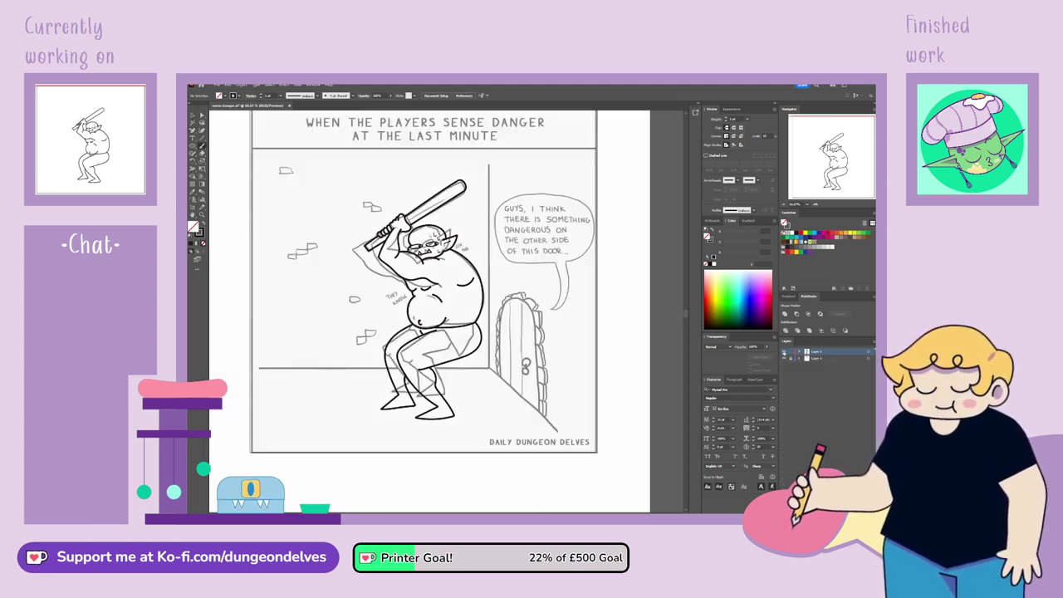
pyautogui.click(784, 352)
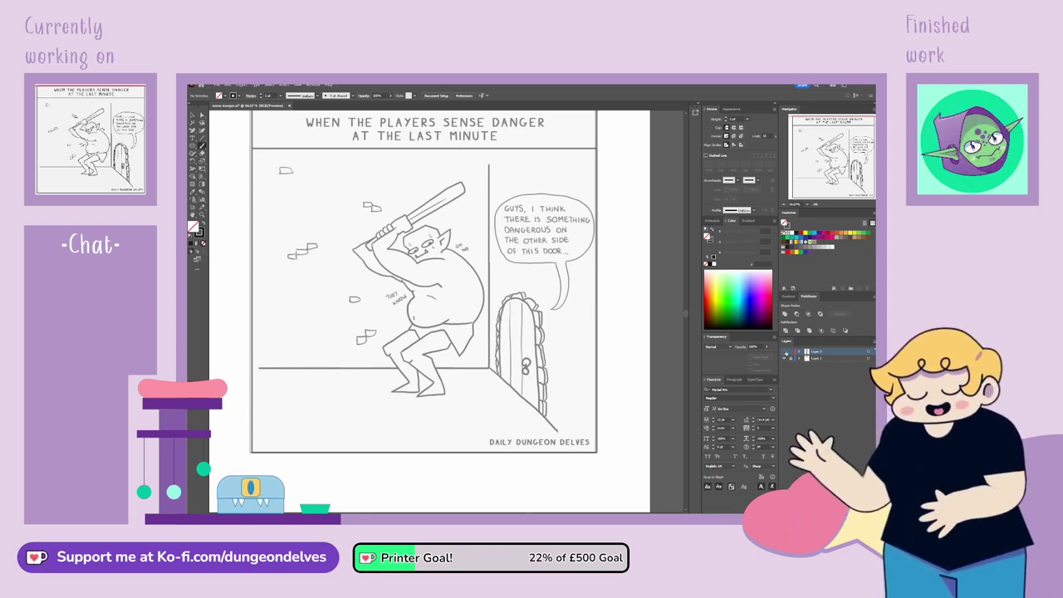
pyautogui.click(784, 352)
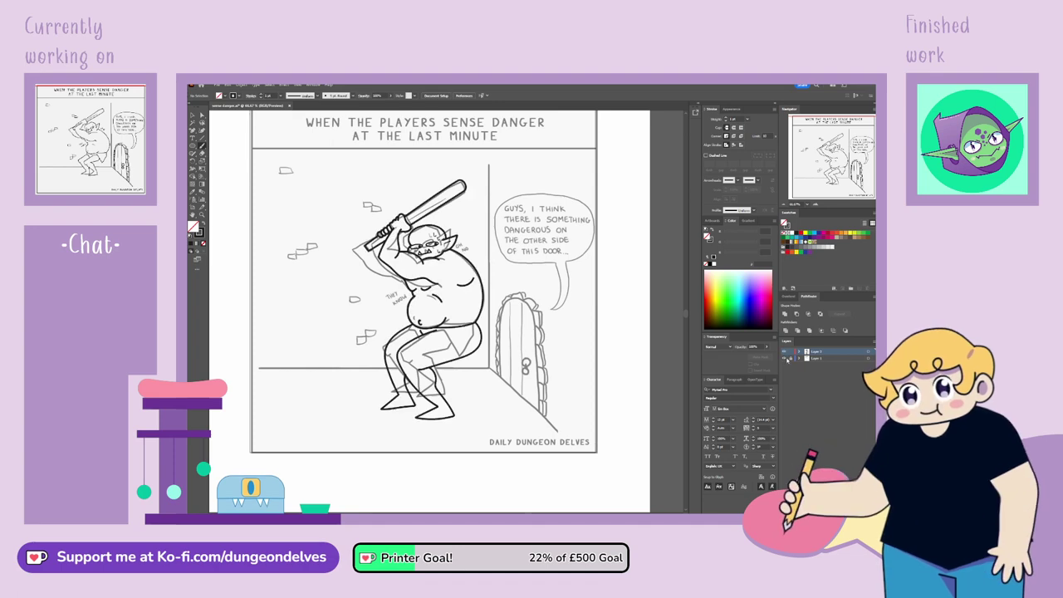
pyautogui.click(784, 358)
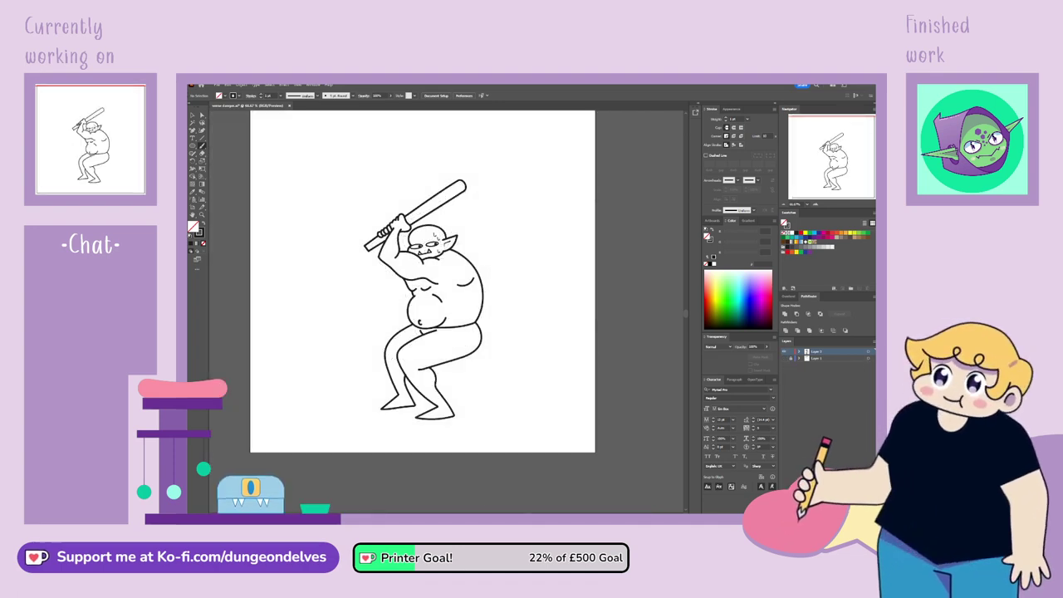
# Align the top of the rear calf line with the front shin and join the calf to the sole at the rear foot's heel
pyautogui.hotkey('ctrl', '=')
pyautogui.hotkey('ctrl', '=')
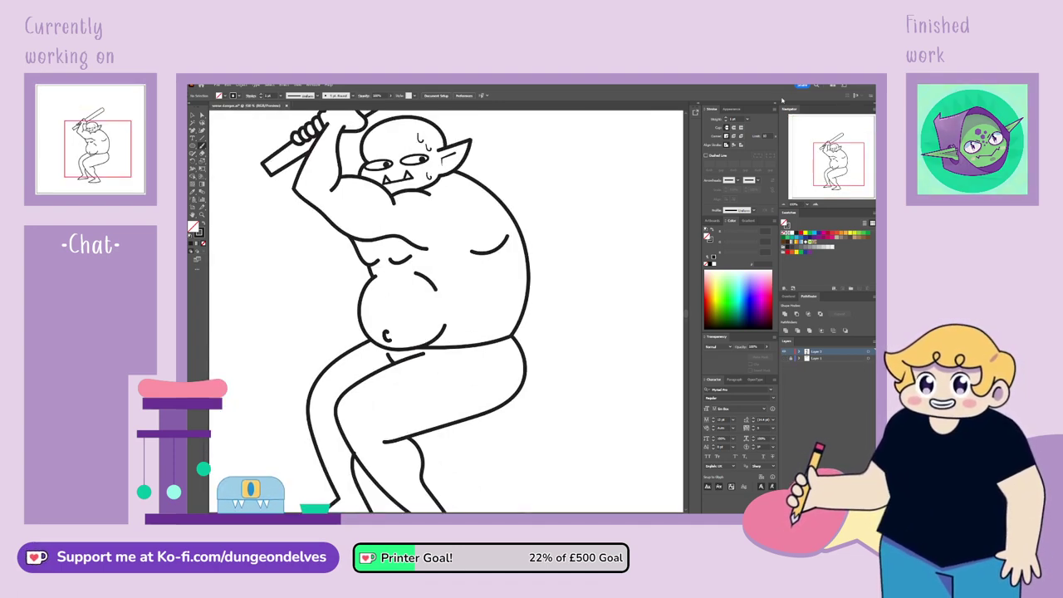
pyautogui.moveTo(447, 310); pyautogui.dragTo(476, 286)
pyautogui.moveTo(811, 174); pyautogui.dragTo(812, 179)
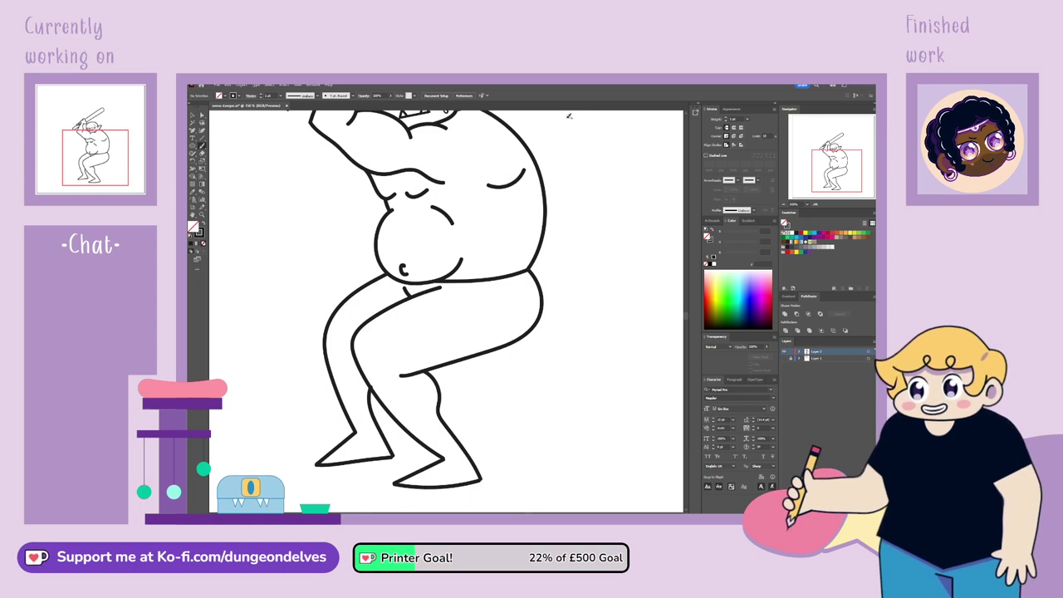
pyautogui.click(371, 387)
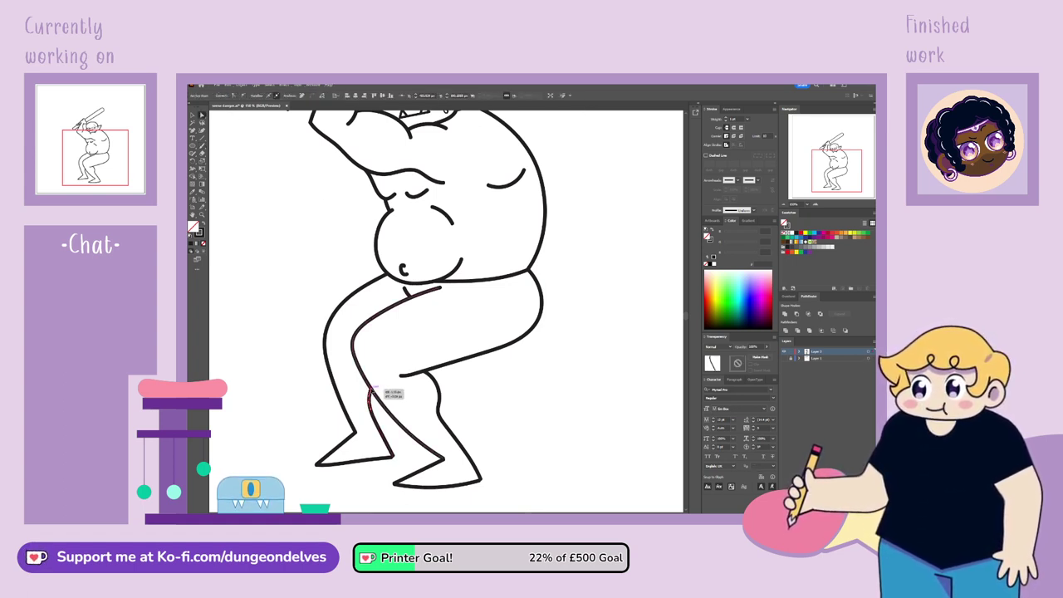
pyautogui.moveTo(371, 390); pyautogui.dragTo(371, 390)
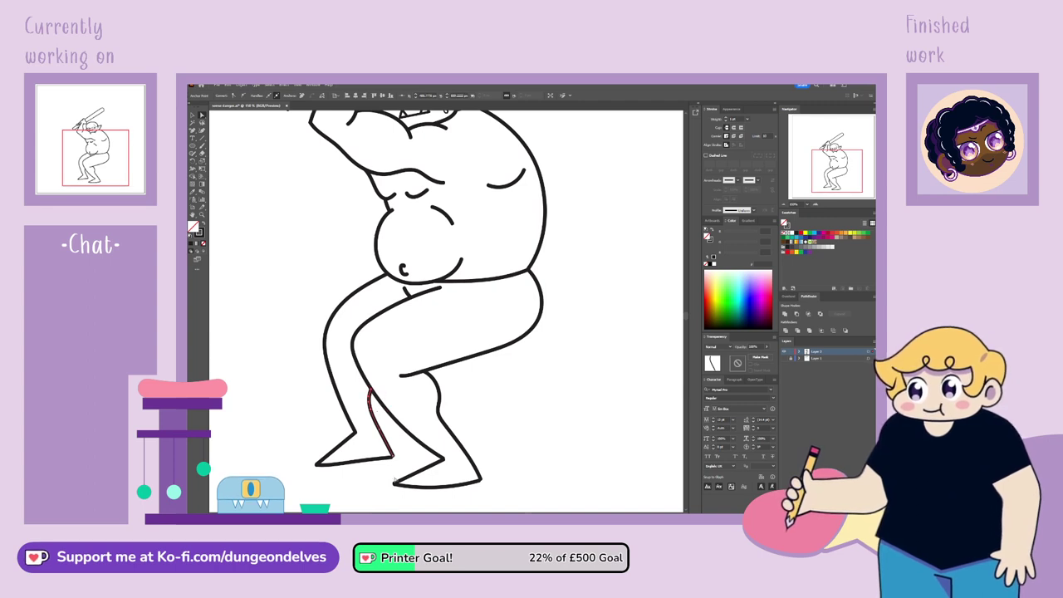
pyautogui.moveTo(385, 449); pyautogui.dragTo(403, 458)
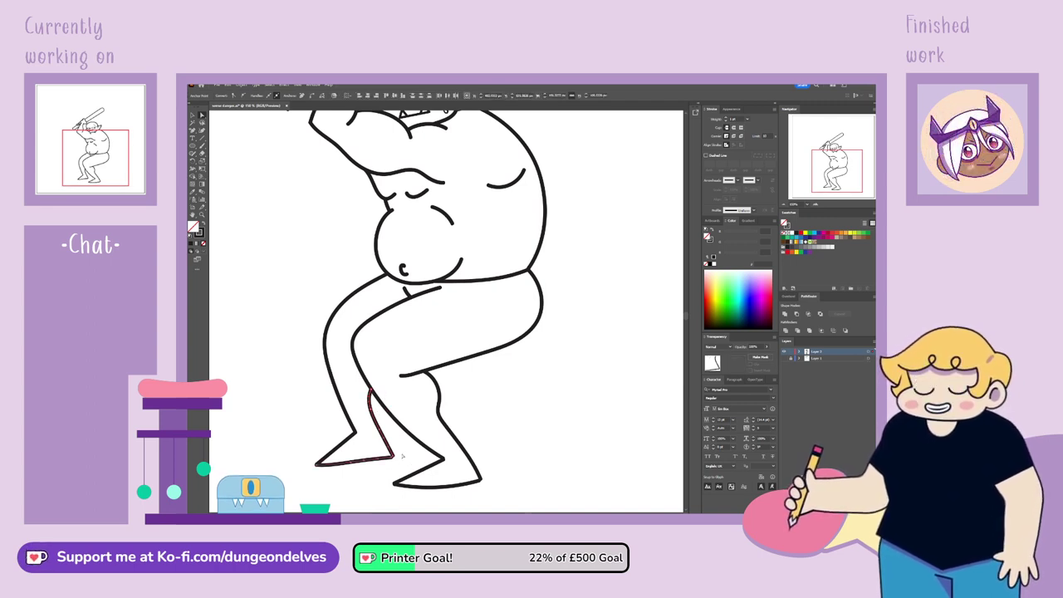
pyautogui.click(402, 456)
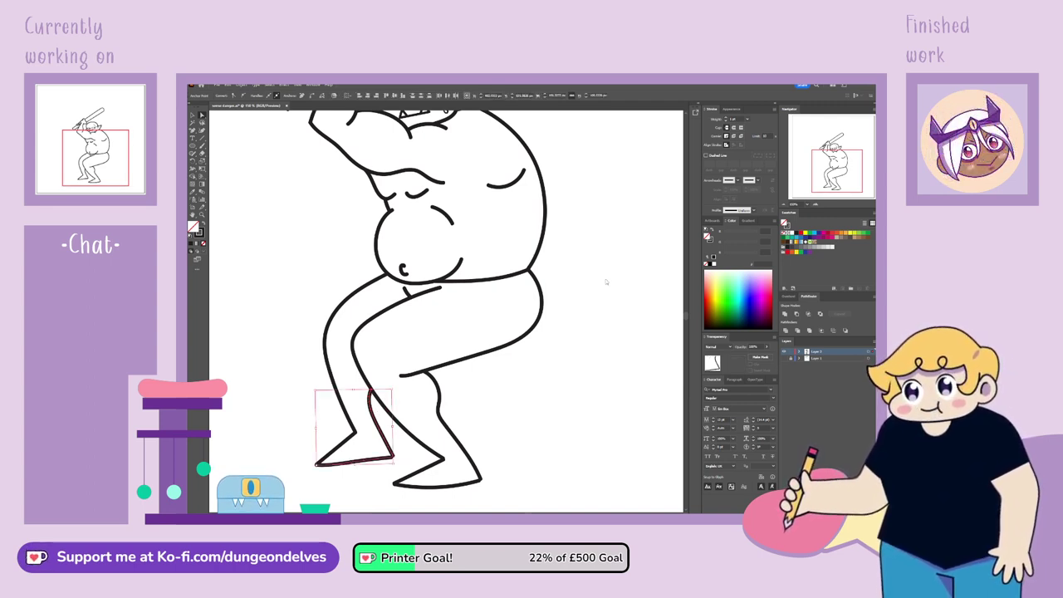
pyautogui.click(577, 320)
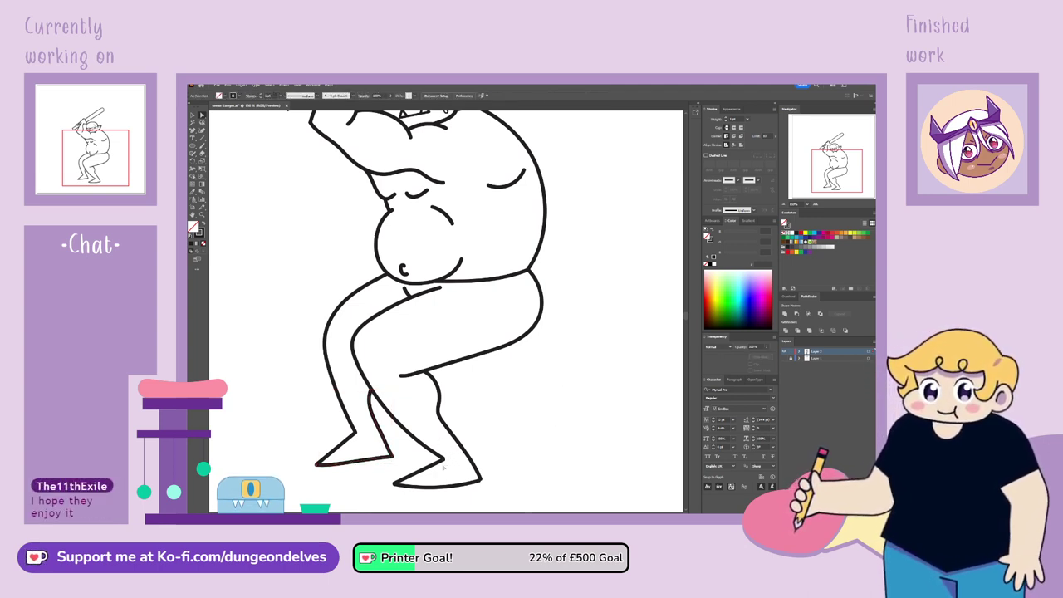
# Join the shin, sole and calf lines where their ends meet on the front foot
pyautogui.click(441, 472)
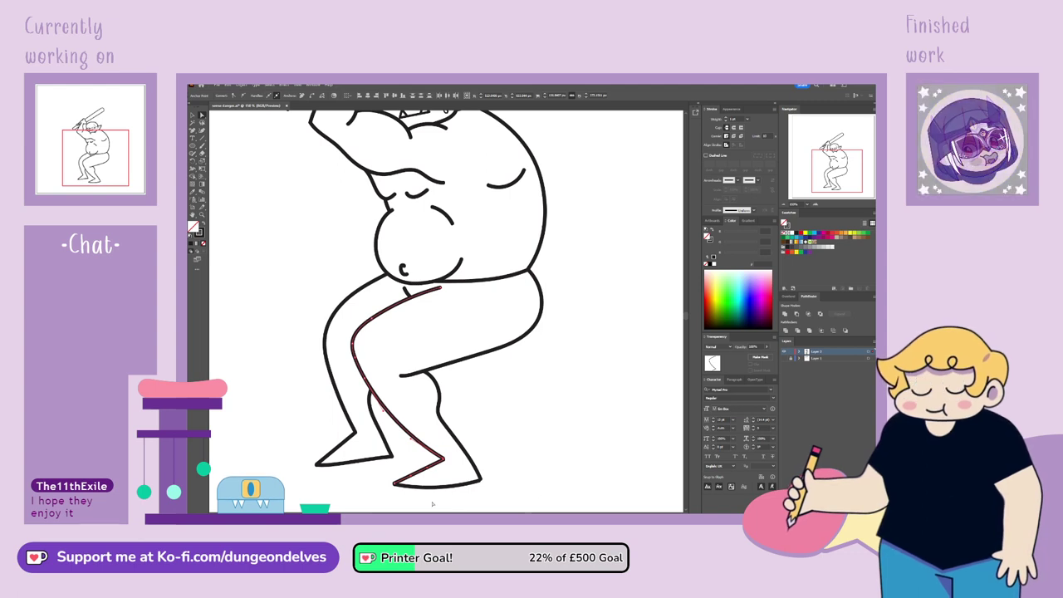
pyautogui.press('a')
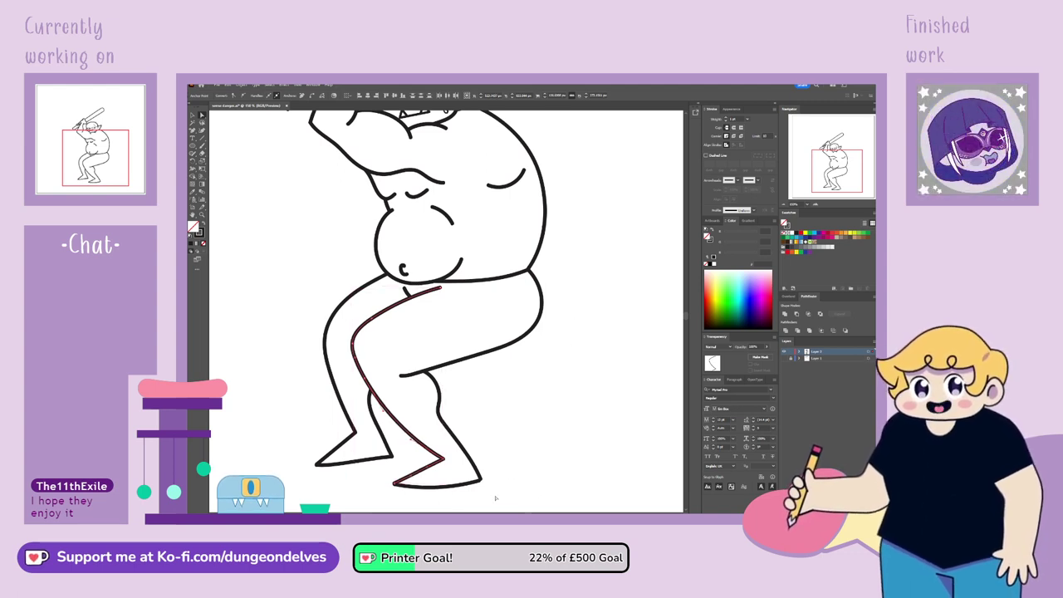
pyautogui.press('v')
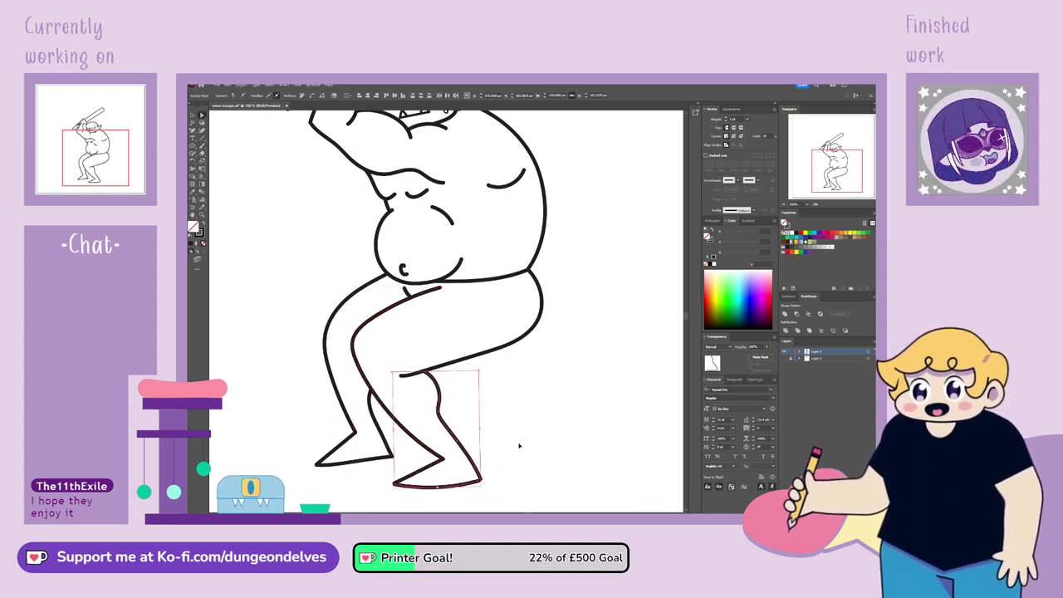
pyautogui.press('b')
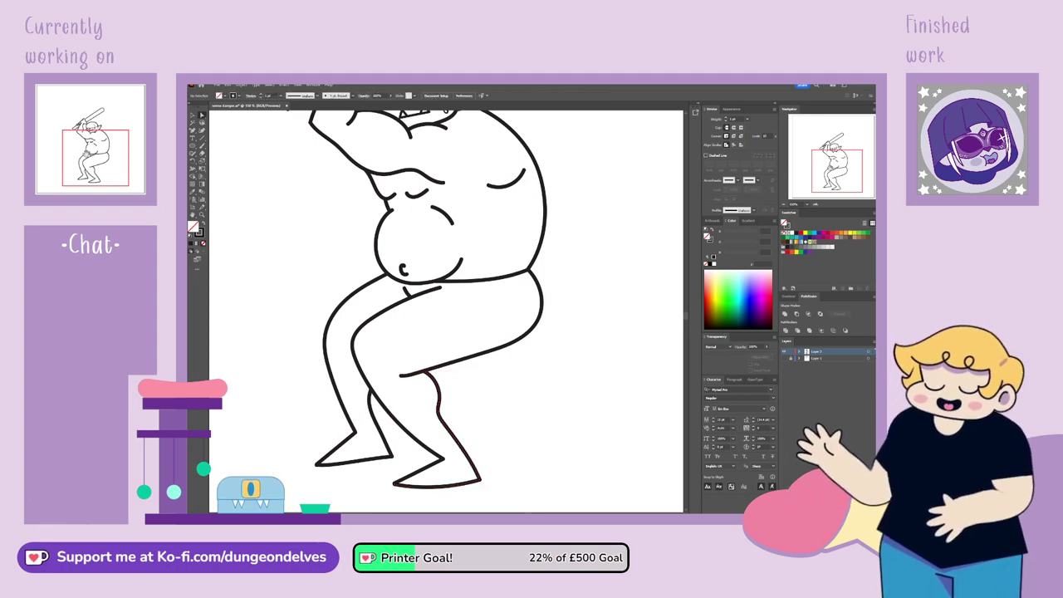
# Replace the navel's round brush with a basic stroke and apply a width profile that tapers at both ends
pyautogui.scroll(5, 526, 333)
pyautogui.moveTo(354, 304); pyautogui.dragTo(379, 341)
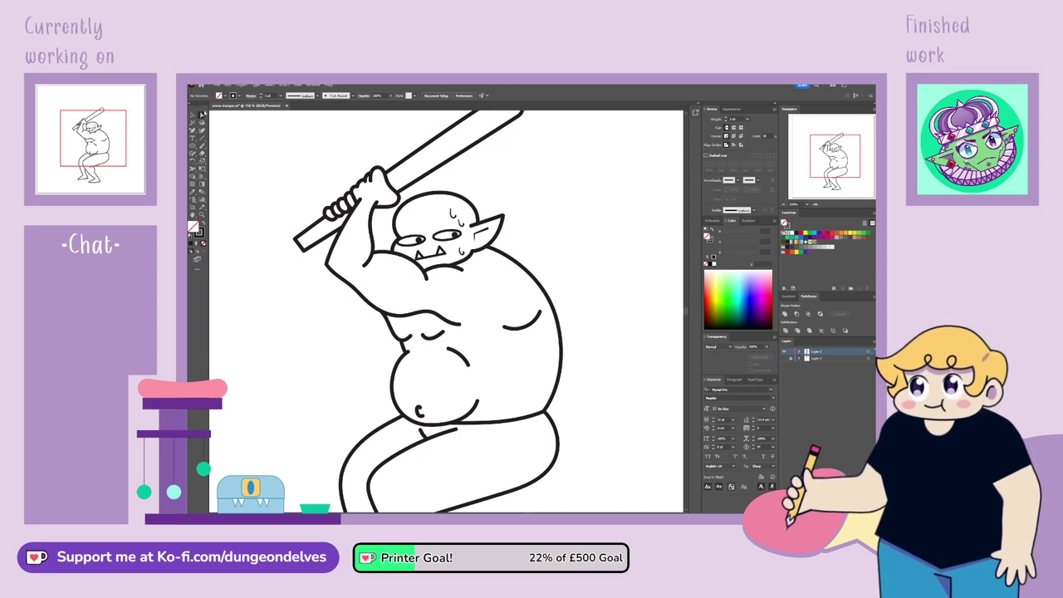
pyautogui.click(420, 411)
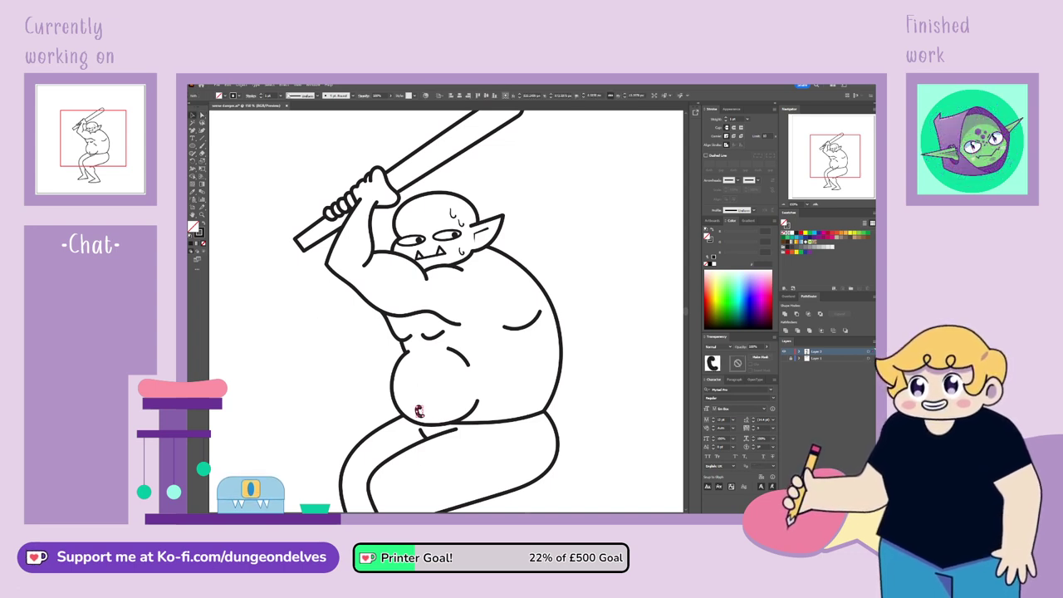
pyautogui.click(326, 134)
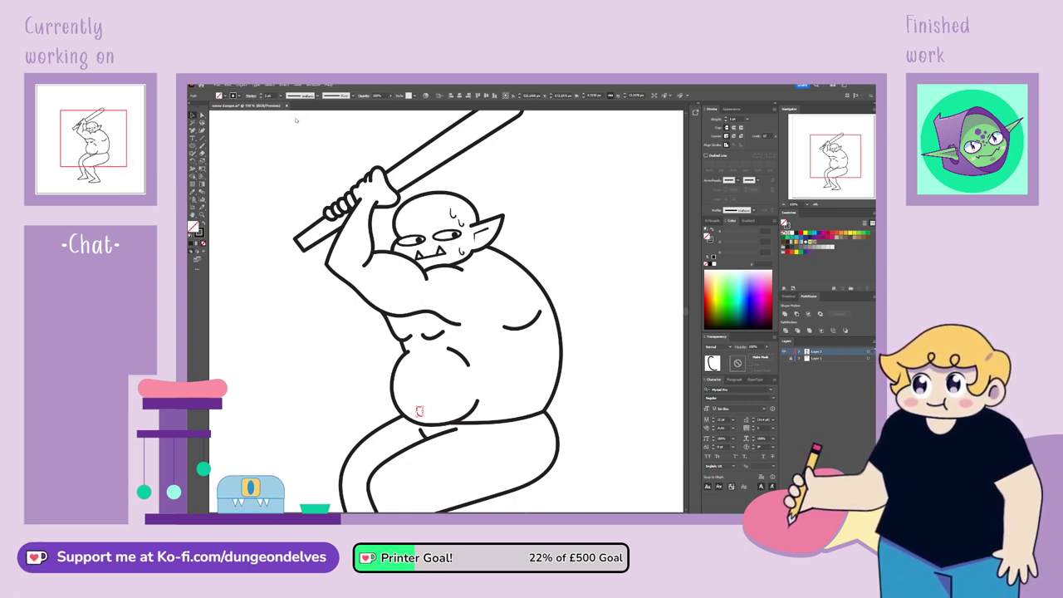
pyautogui.click(296, 120)
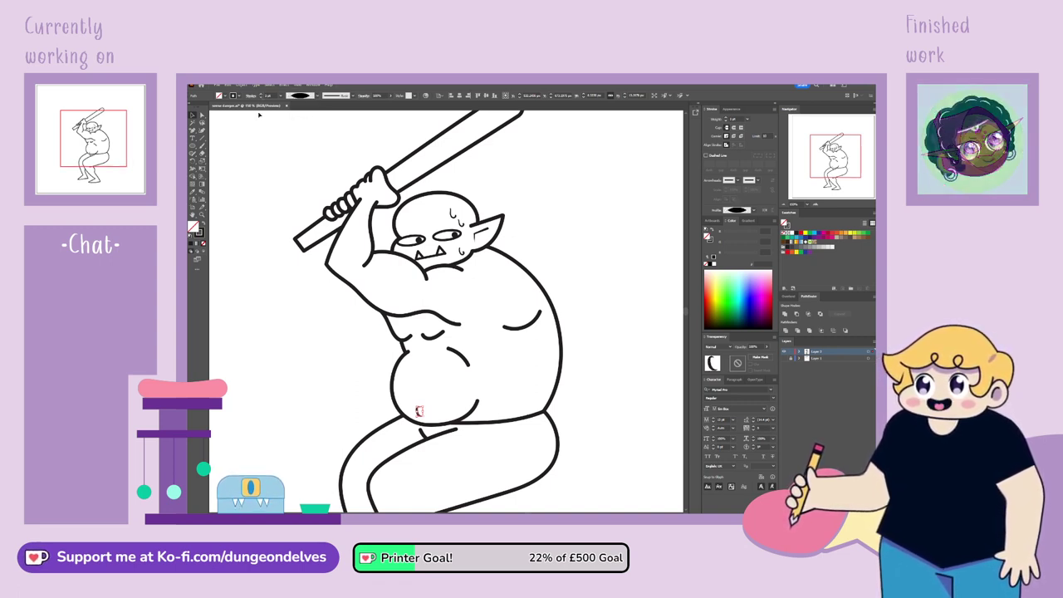
pyautogui.click(235, 240)
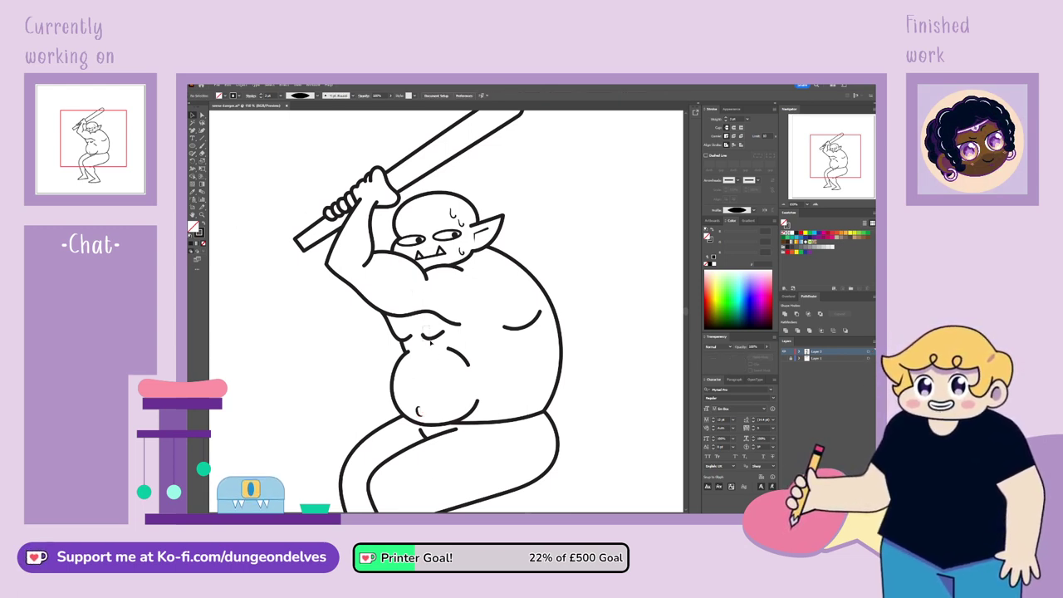
# Give the chest, belly and side crease lines a basic 4 pt stroke with a width profile tapered at both ends
pyautogui.moveTo(446, 356); pyautogui.dragTo(448, 357)
pyautogui.keyDown('shift'); pyautogui.click(463, 356); pyautogui.keyUp('shift')
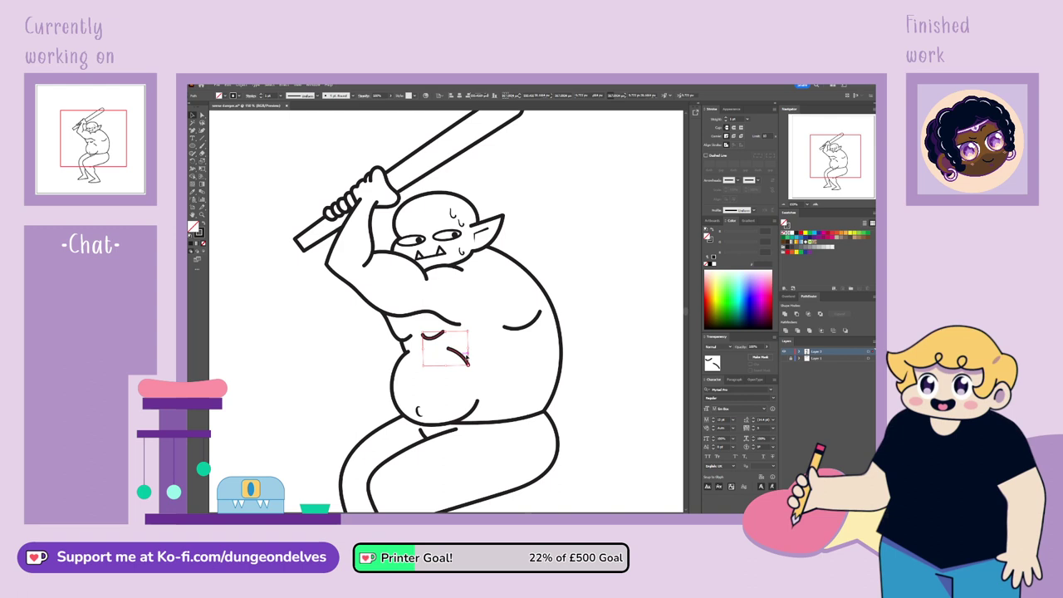
pyautogui.keyDown('shift'); pyautogui.click(522, 327); pyautogui.keyUp('shift')
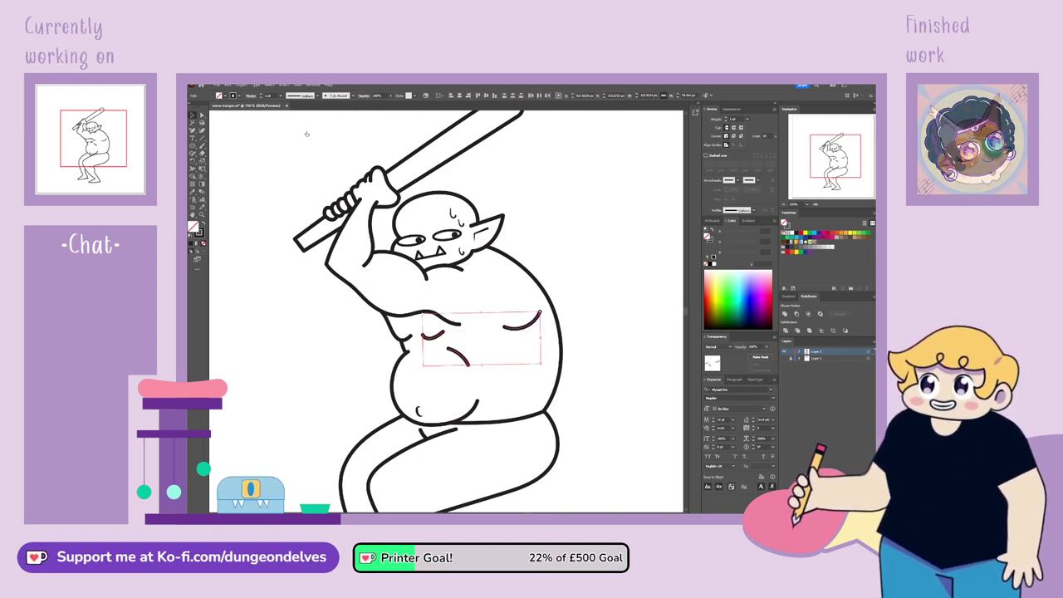
pyautogui.click(306, 137)
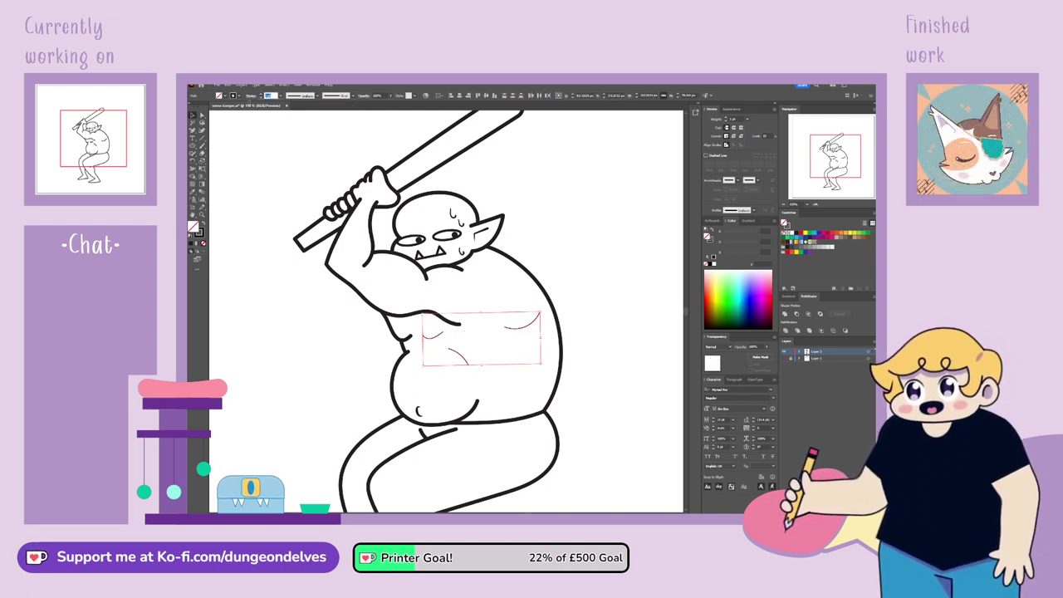
pyautogui.write('4')
pyautogui.press('Return')
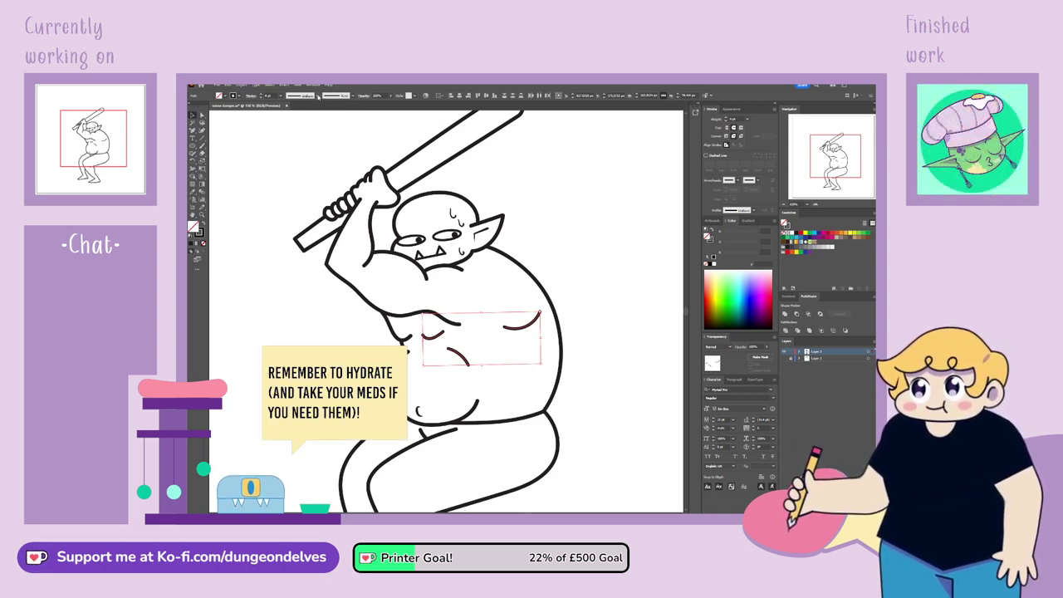
pyautogui.click(259, 215)
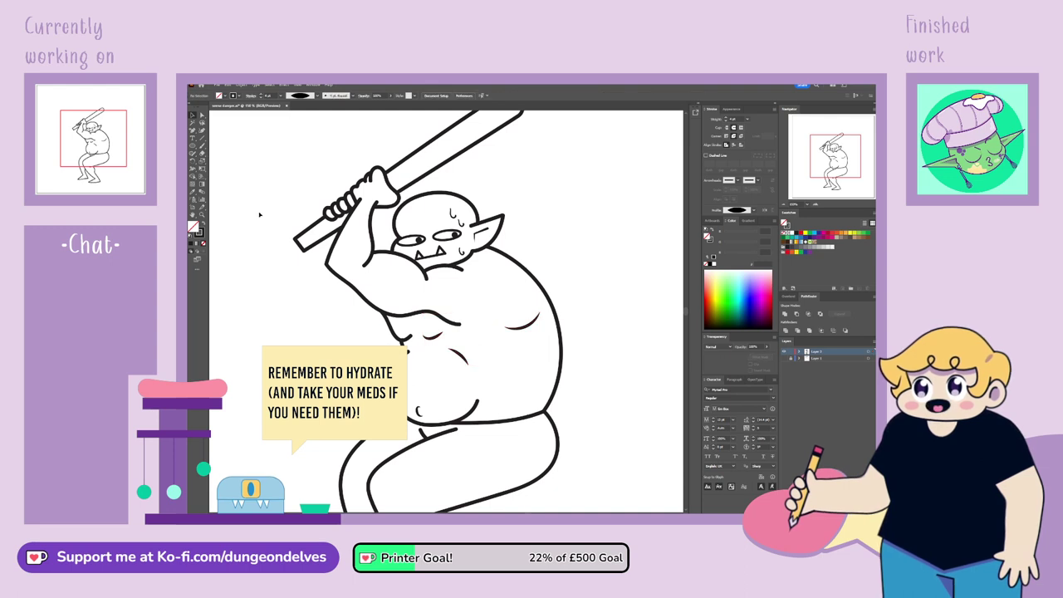
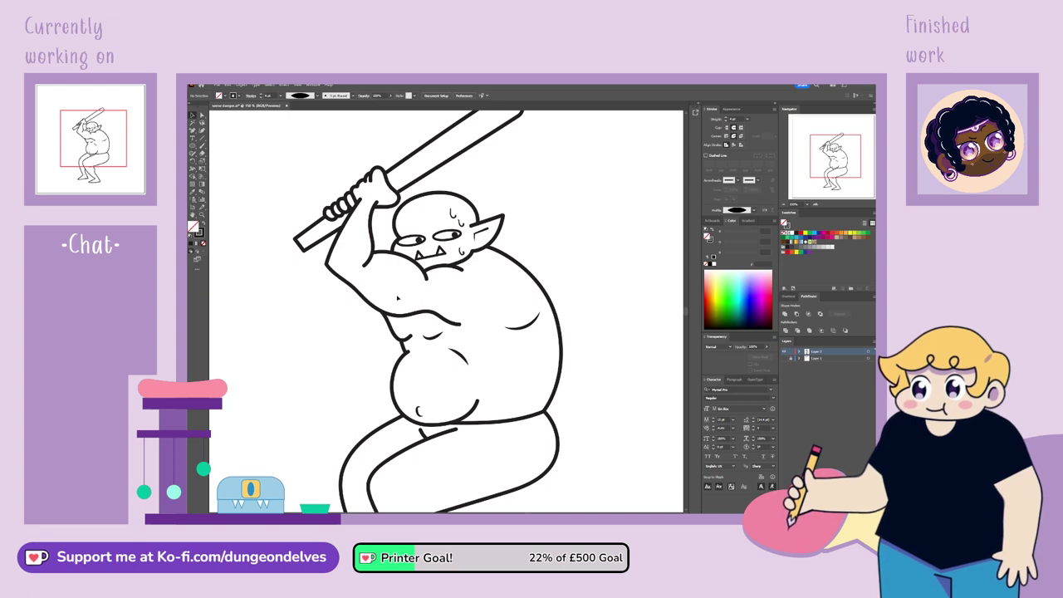
# Convert the chest outline under the arm to a basic stroke and taper its inner end with the Width tool
pyautogui.moveTo(383, 313); pyautogui.dragTo(410, 336)
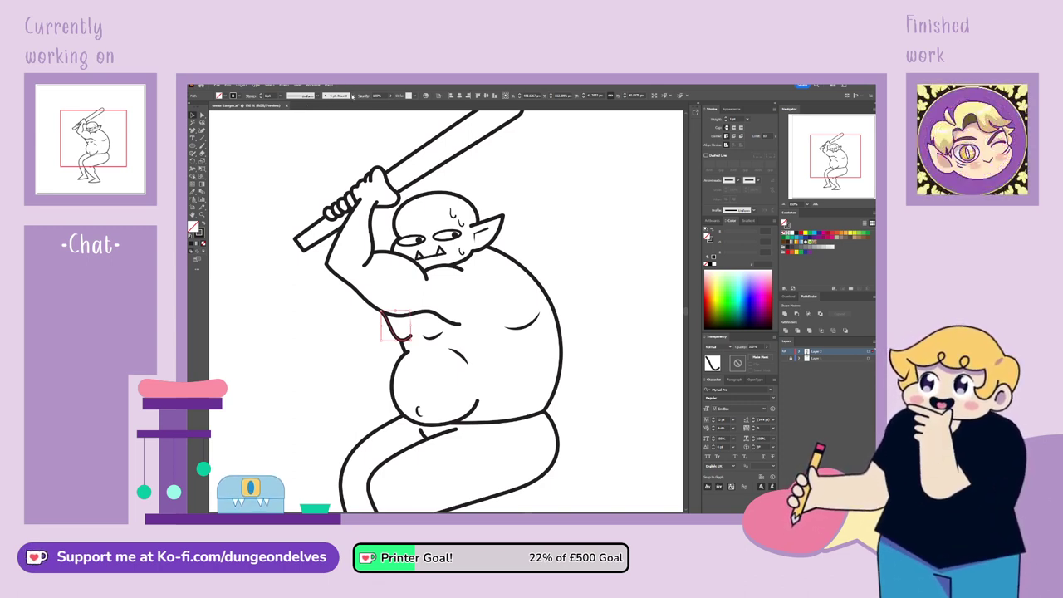
pyautogui.click(318, 133)
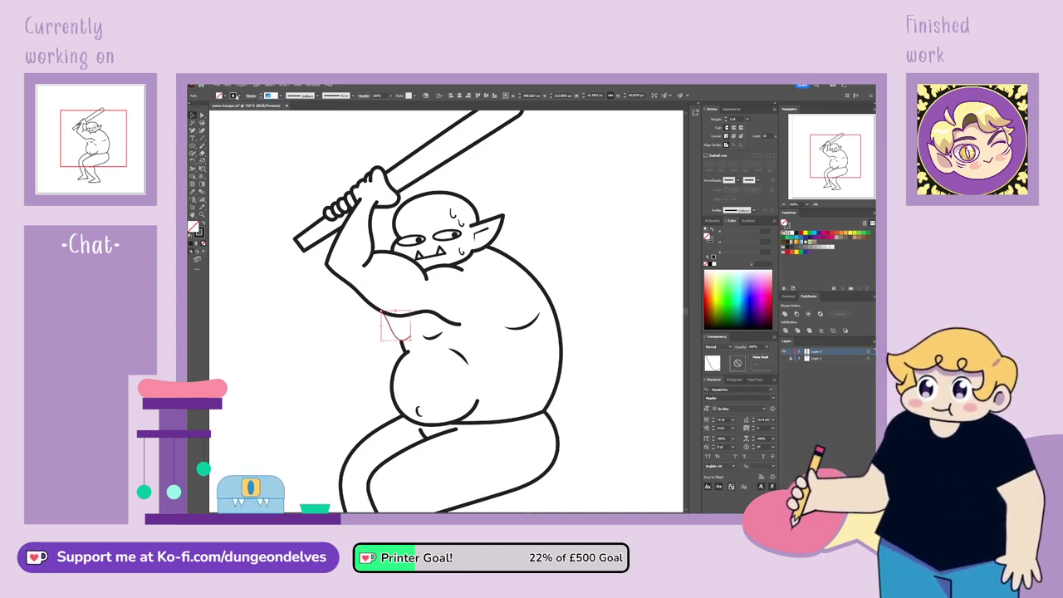
pyautogui.hotkey('ctrl', 'shift', 'z')
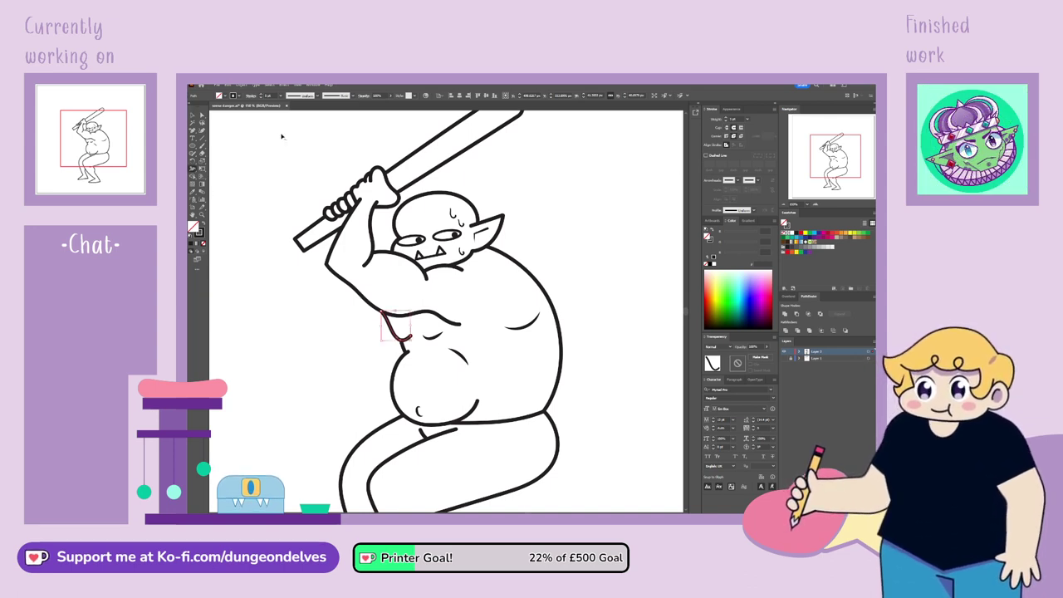
pyautogui.hotkey('ctrl', '=')
pyautogui.hotkey('ctrl', '=')
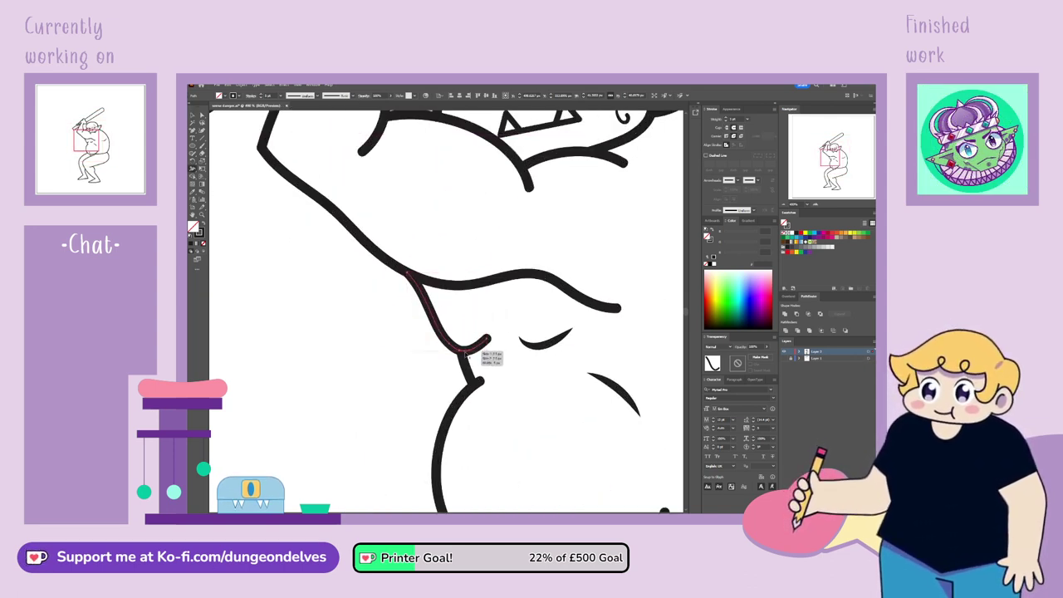
pyautogui.moveTo(464, 350); pyautogui.dragTo(465, 356)
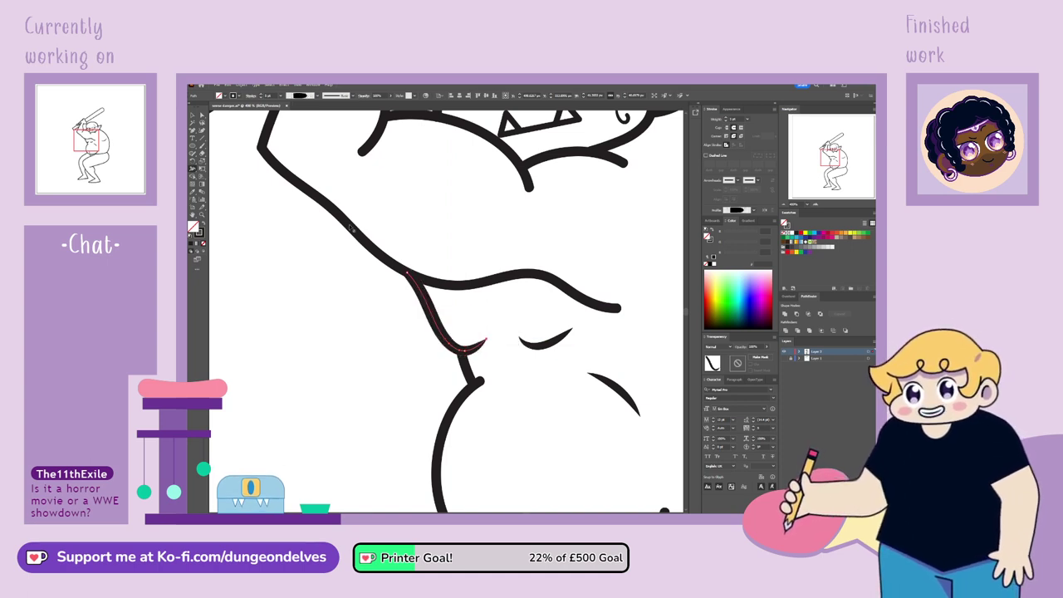
# Reset the navel line to a uniform width profile and give it rounded ends
pyautogui.click(192, 111)
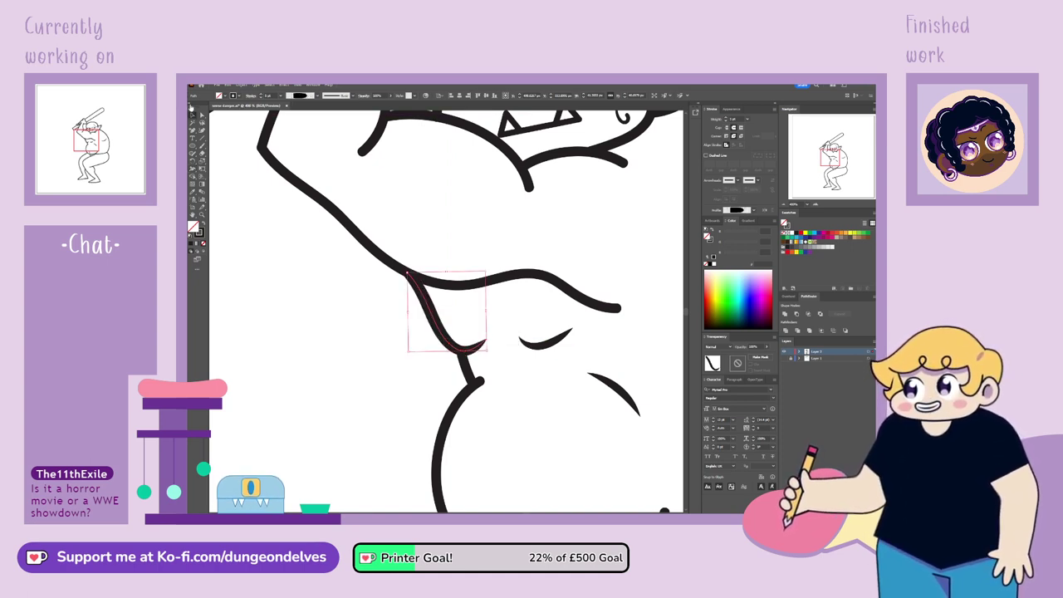
pyautogui.click(363, 398)
pyautogui.scroll(-5, 355, 434)
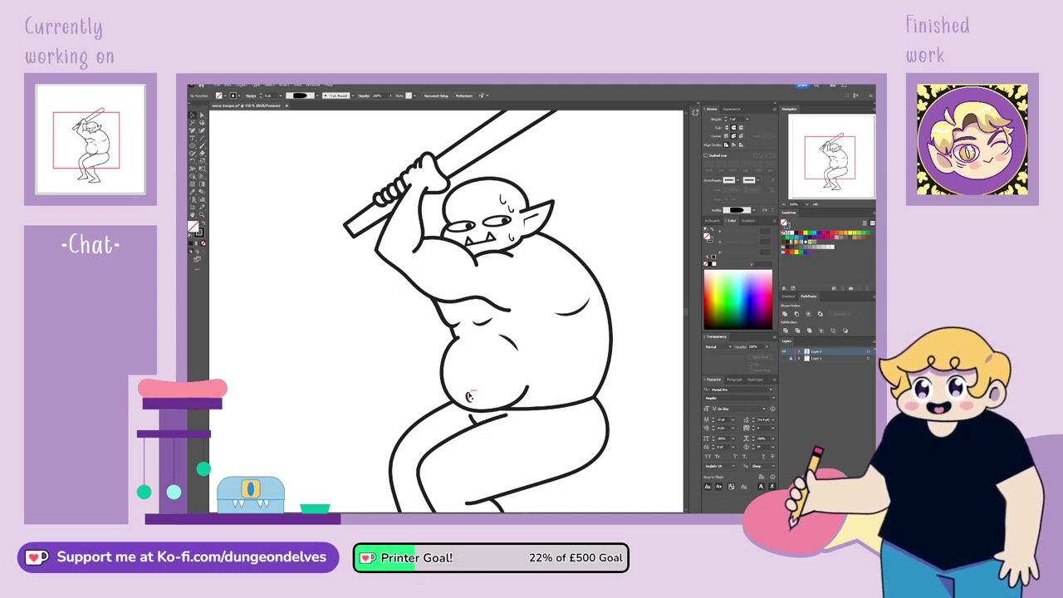
pyautogui.click(469, 397)
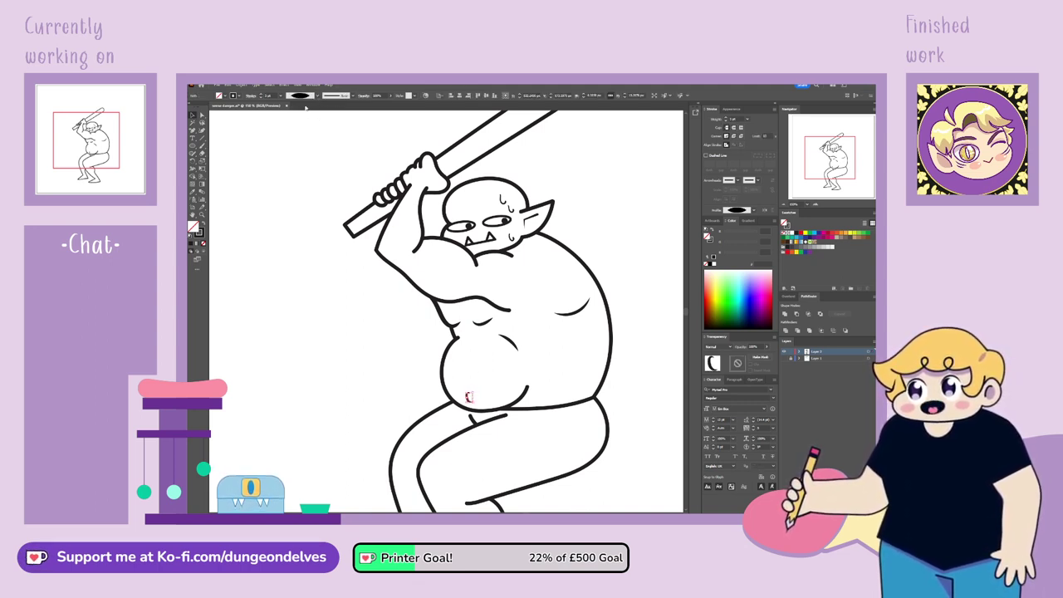
pyautogui.hotkey('ctrl', '+')
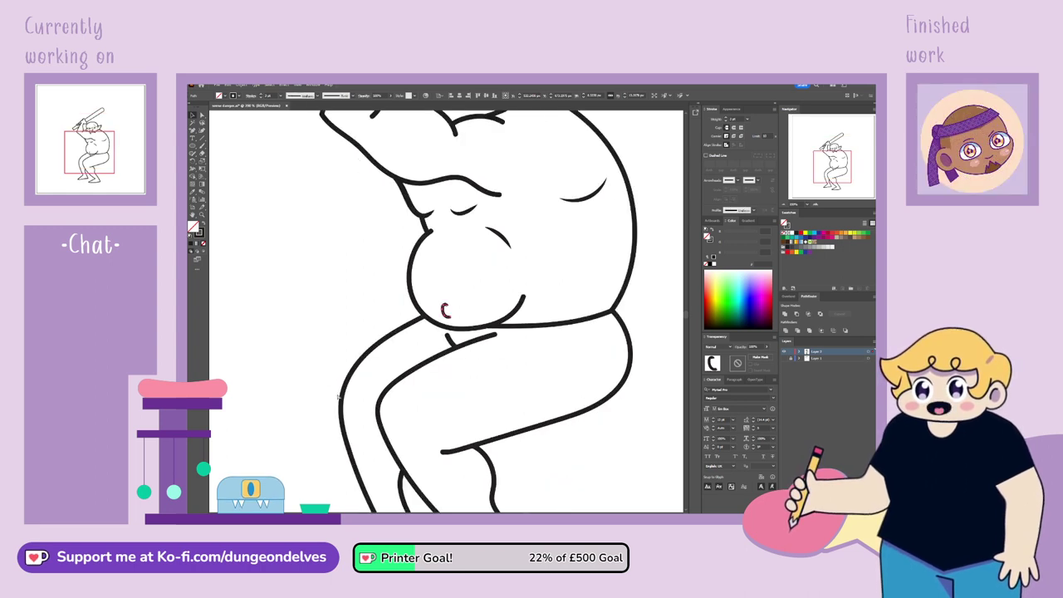
pyautogui.hotkey('ctrl', '+')
pyautogui.hotkey('ctrl', '+')
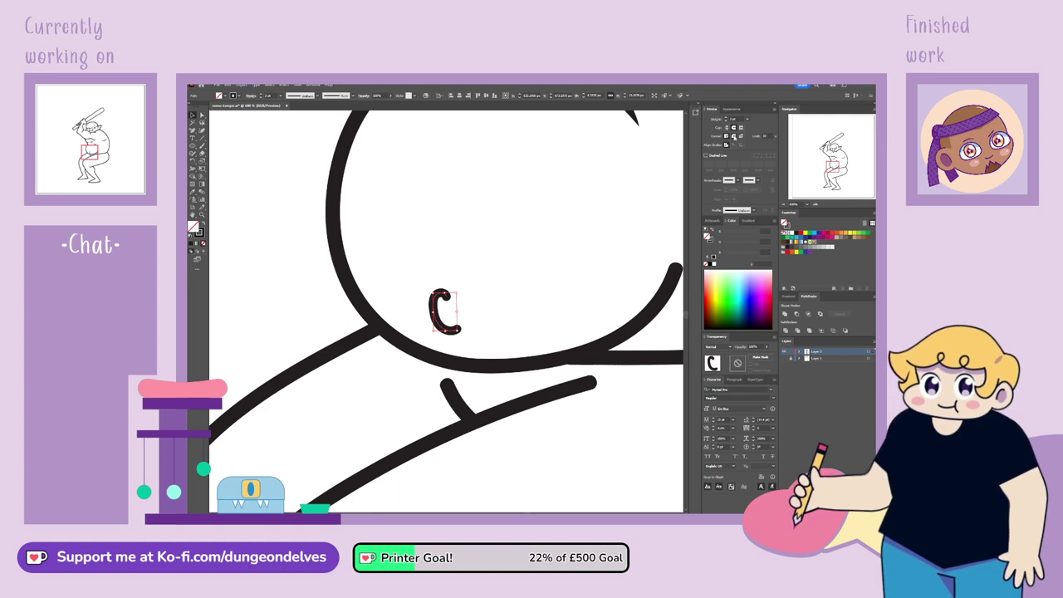
# Reshape the navel by moving its anchor points and handles into a tighter, more upright C curve
pyautogui.click(202, 115)
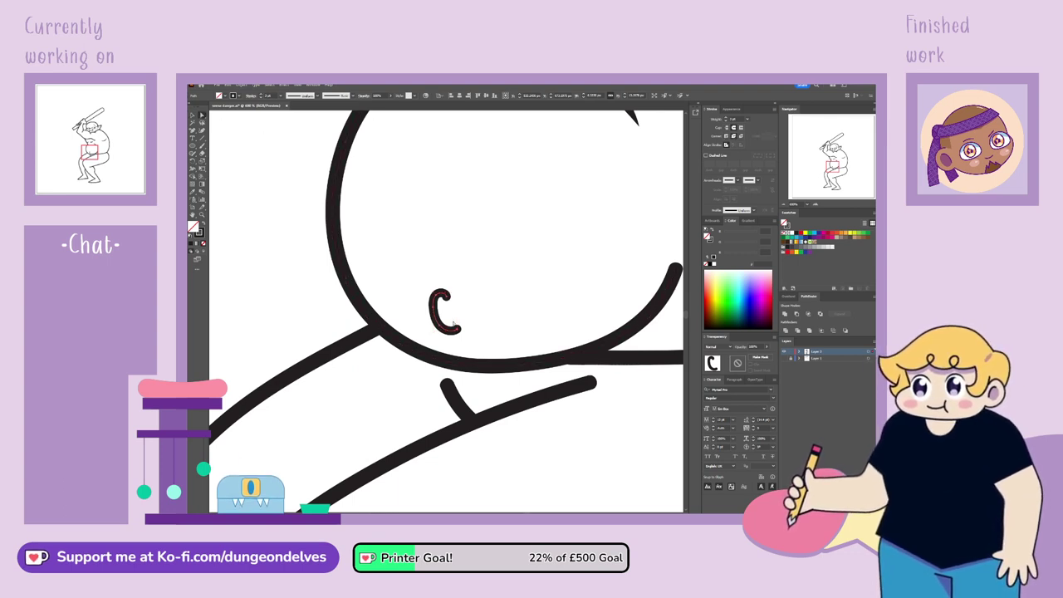
pyautogui.click(459, 329)
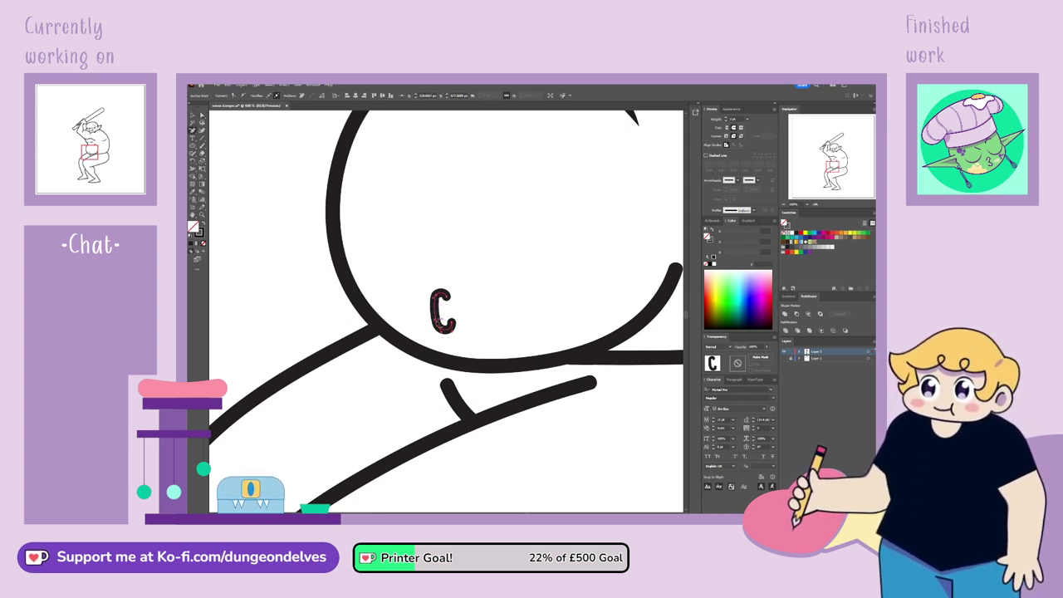
pyautogui.press('a')
pyautogui.moveTo(448, 296); pyautogui.dragTo(441, 293)
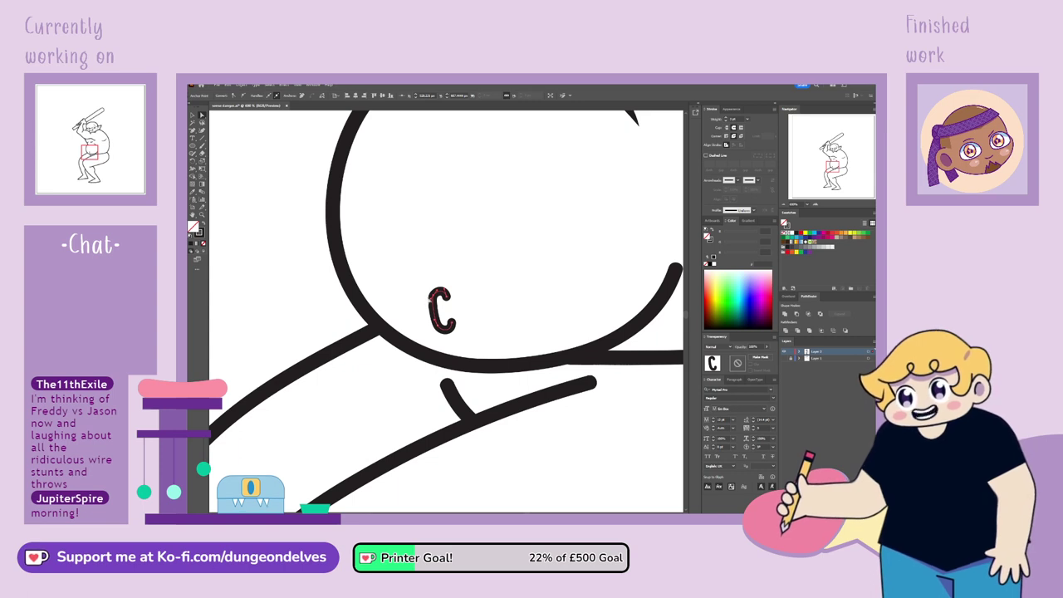
pyautogui.moveTo(434, 299); pyautogui.dragTo(446, 297)
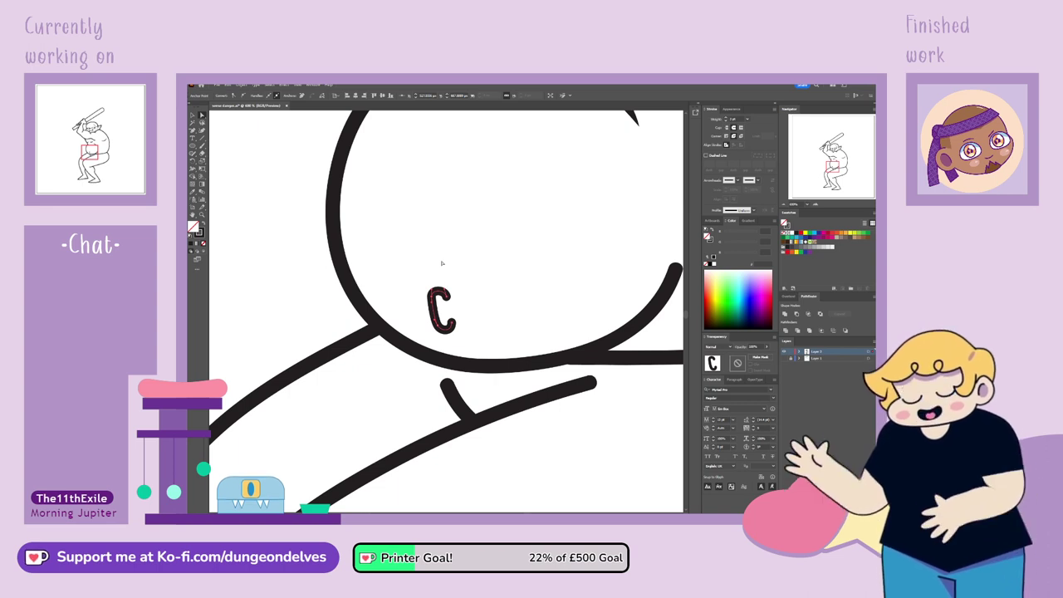
pyautogui.moveTo(445, 290); pyautogui.dragTo(446, 291)
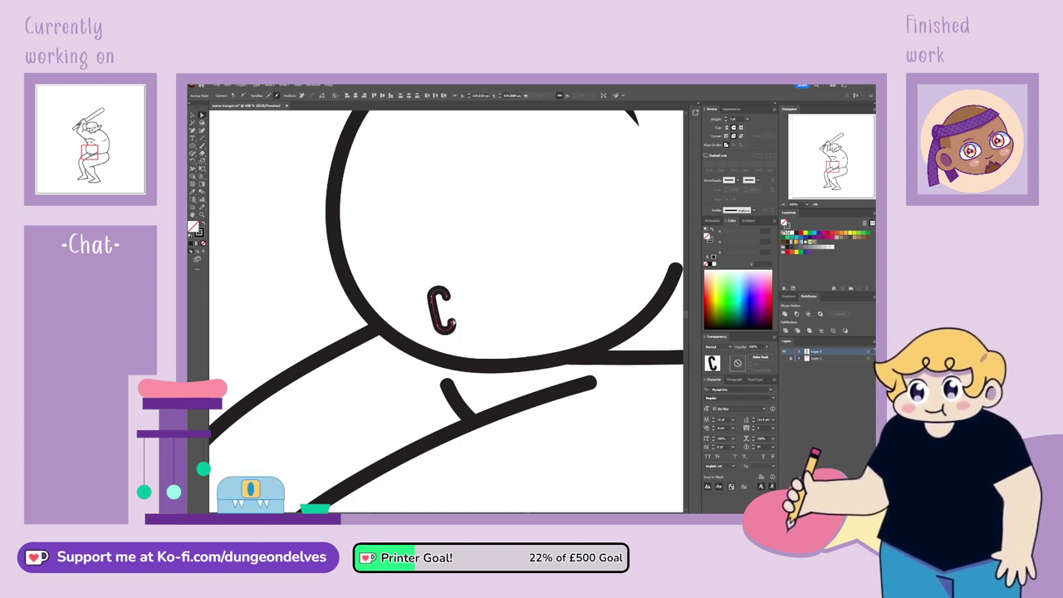
pyautogui.moveTo(453, 327); pyautogui.dragTo(454, 317)
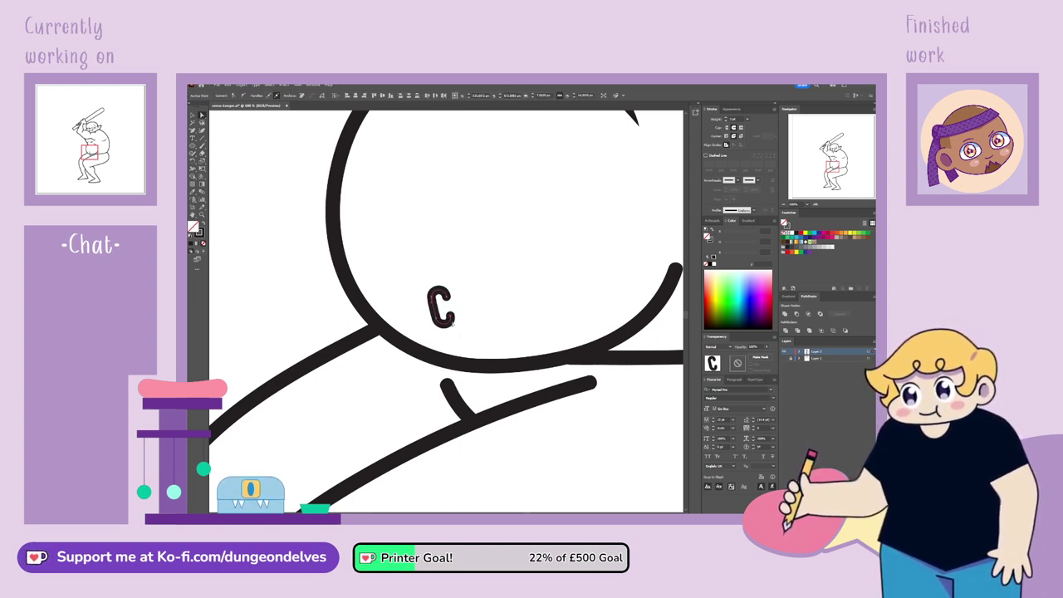
pyautogui.click(222, 145)
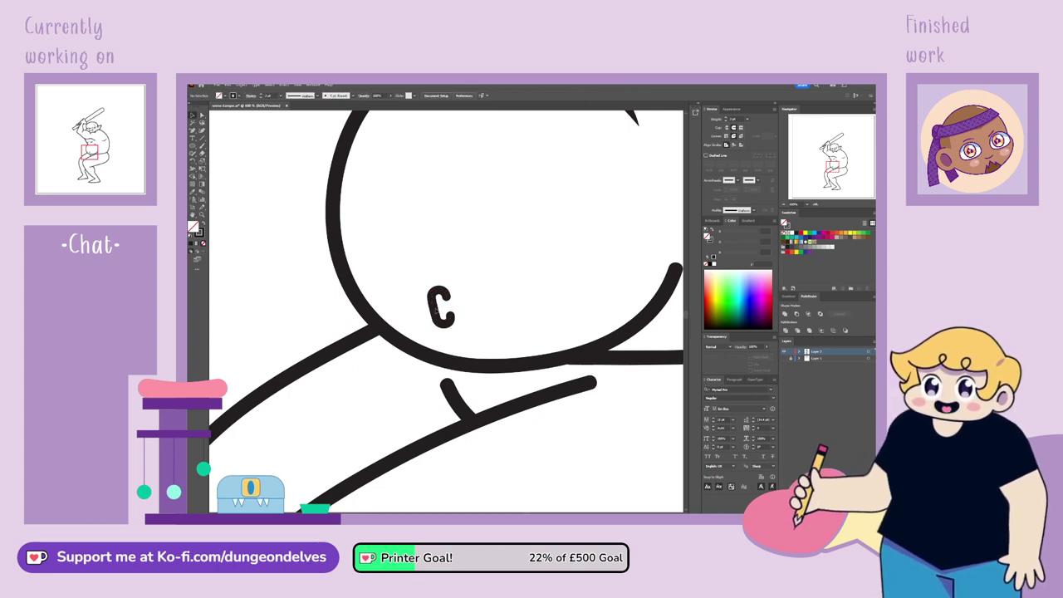
# Taper the upper and lower ends of the navel line with the Width tool
pyautogui.click(437, 320)
pyautogui.click(194, 170)
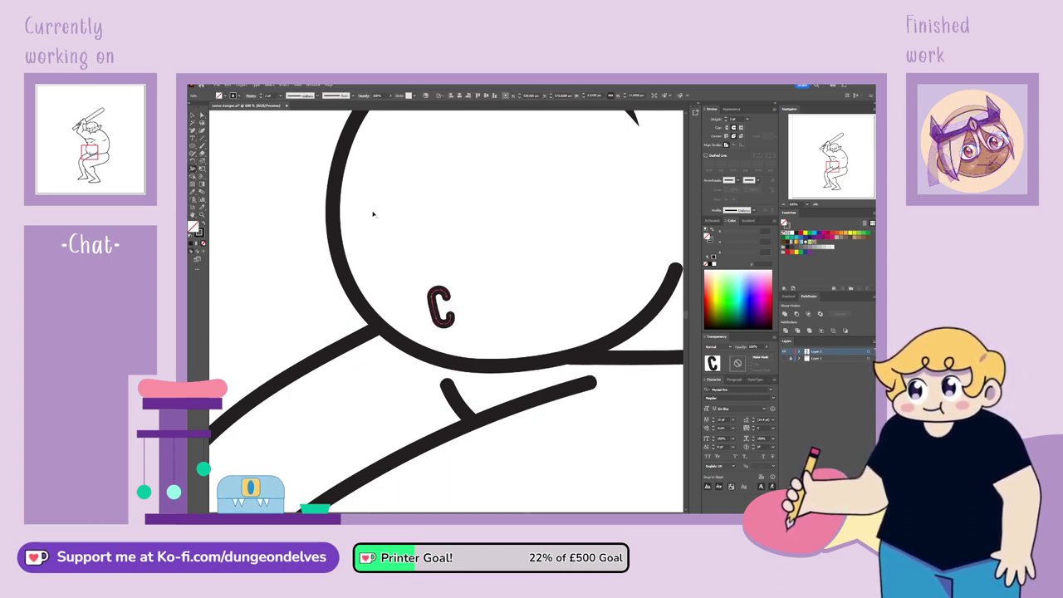
pyautogui.moveTo(456, 297); pyautogui.dragTo(440, 296)
pyautogui.hotkey('ctrl', 'z')
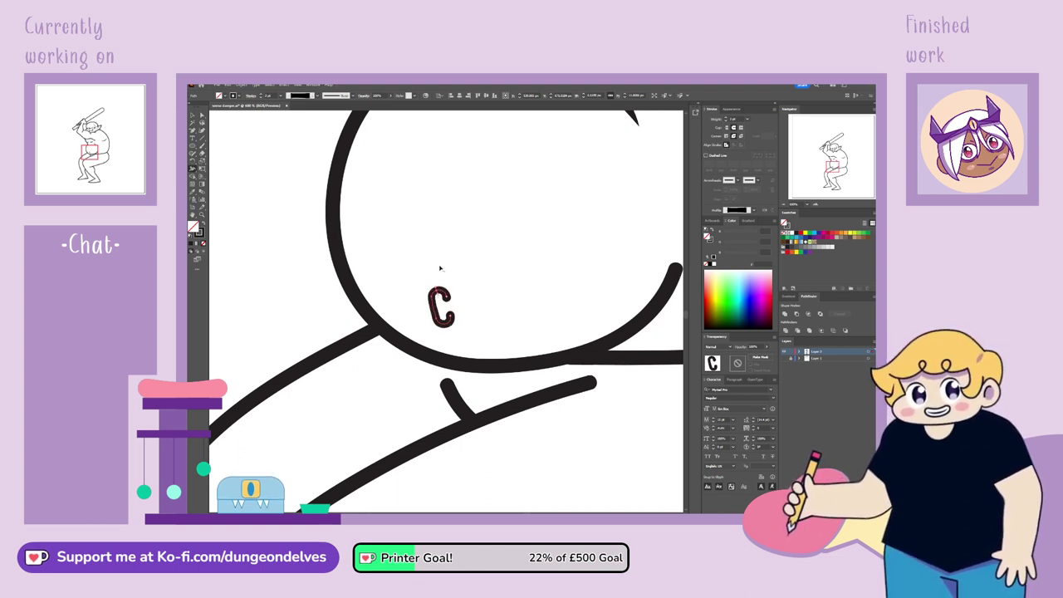
pyautogui.moveTo(452, 301)
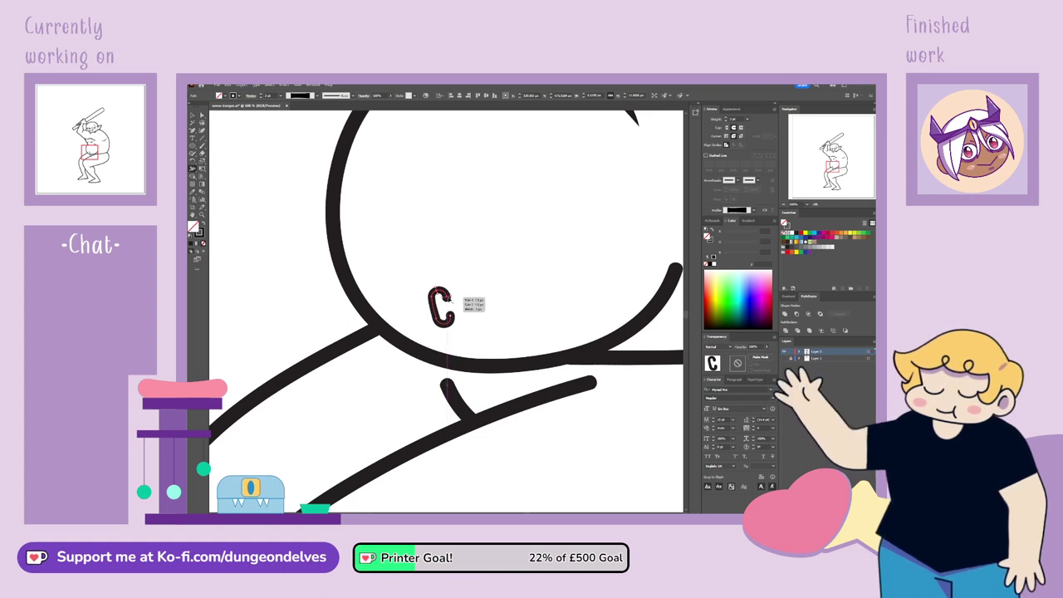
pyautogui.moveTo(453, 300); pyautogui.dragTo(446, 298)
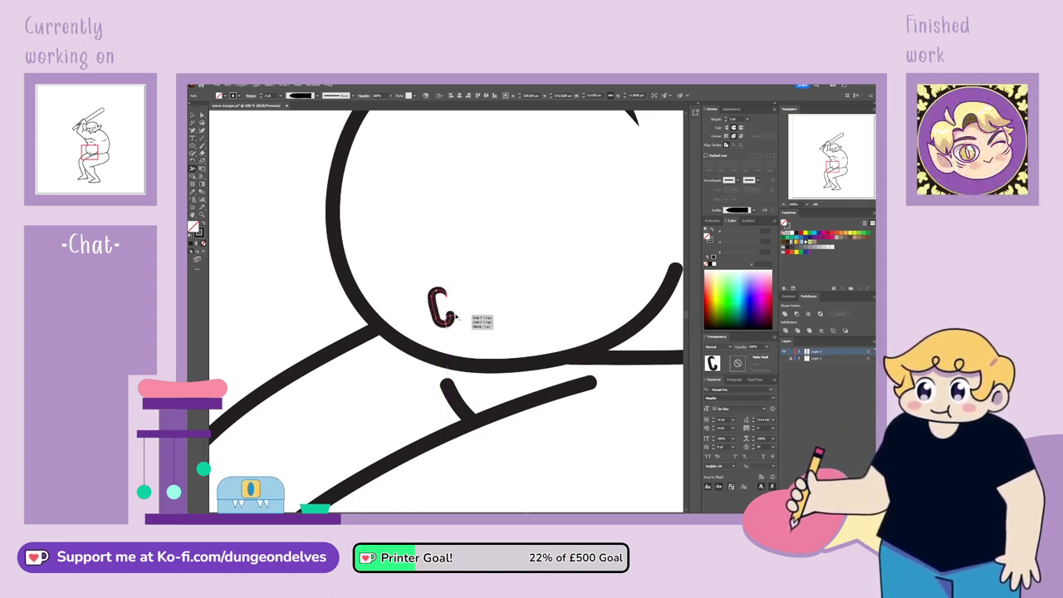
pyautogui.moveTo(454, 316); pyautogui.dragTo(449, 318)
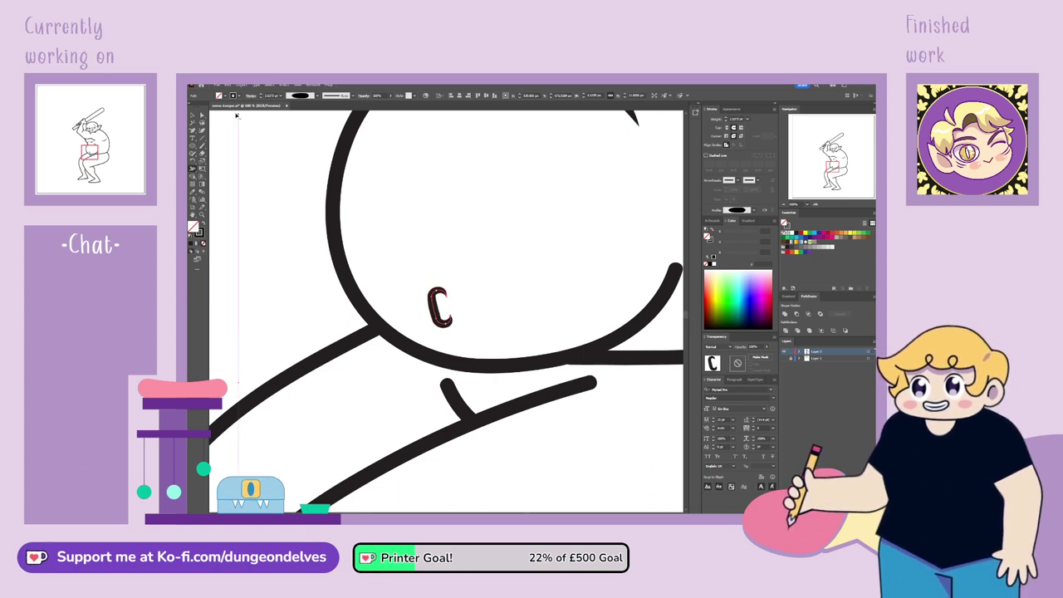
pyautogui.press('v')
pyautogui.click(246, 176)
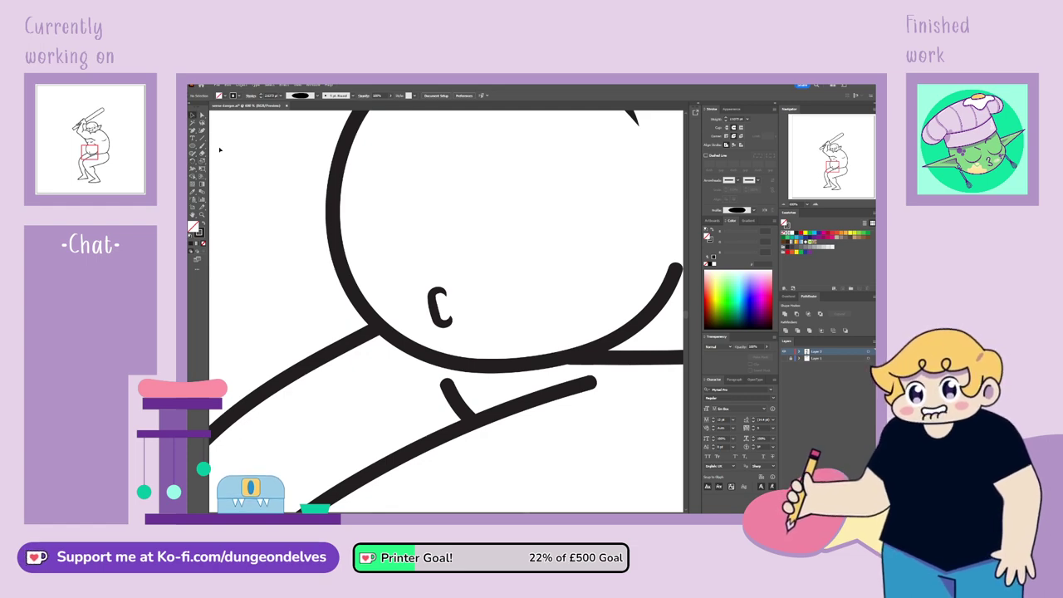
# Reduce the navel line's stroke weight
pyautogui.hotkey('ctrl', '-')
pyautogui.hotkey('ctrl', '-')
pyautogui.hotkey('ctrl', '-')
pyautogui.hotkey('ctrl', '-')
pyautogui.press('space')
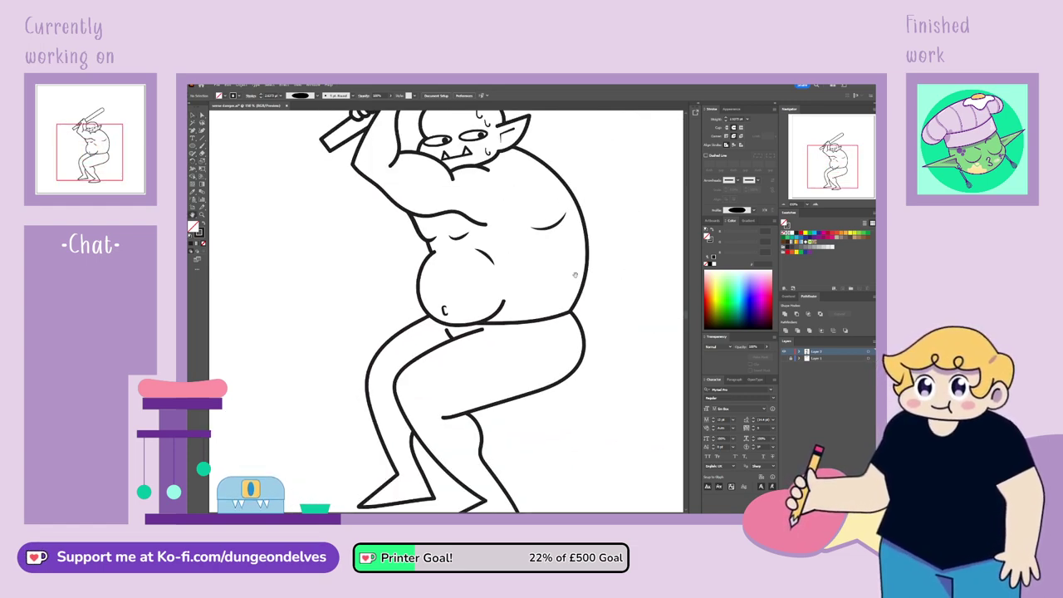
pyautogui.moveTo(586, 256); pyautogui.dragTo(570, 330)
pyautogui.scroll(-3, 570, 330)
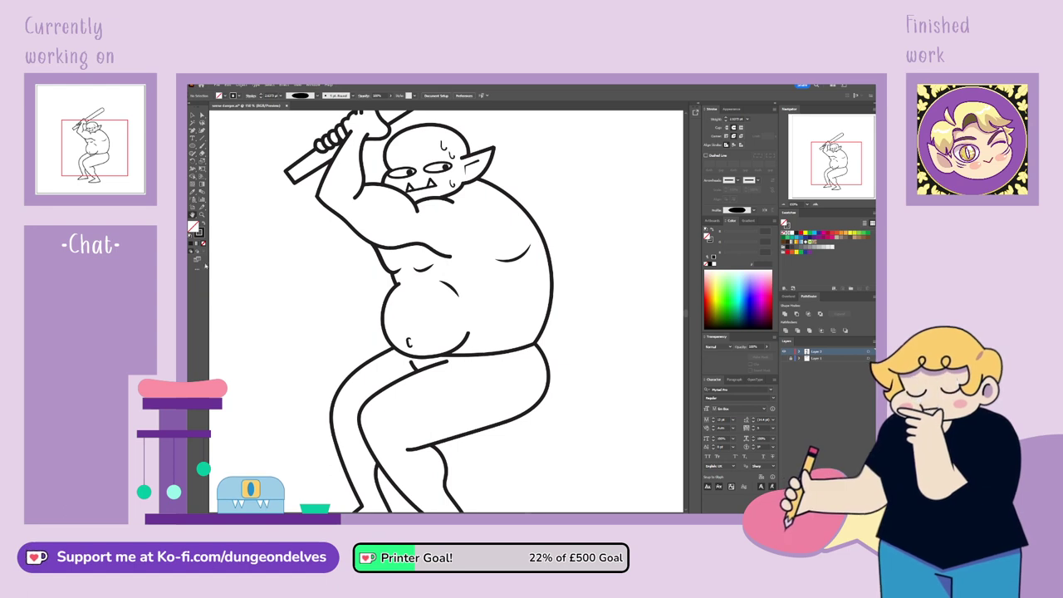
pyautogui.click(407, 341)
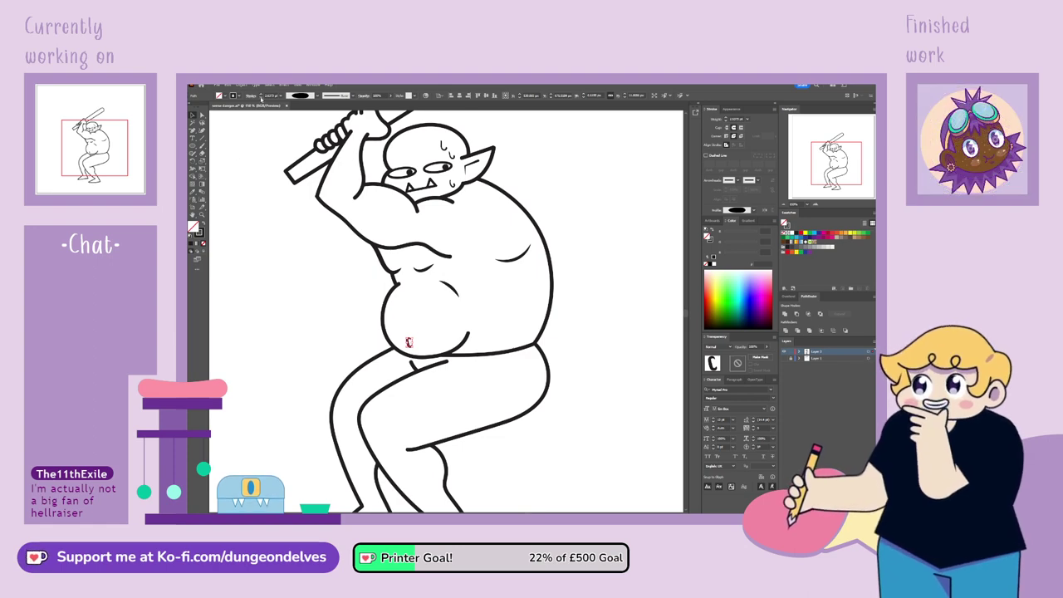
pyautogui.click(287, 352)
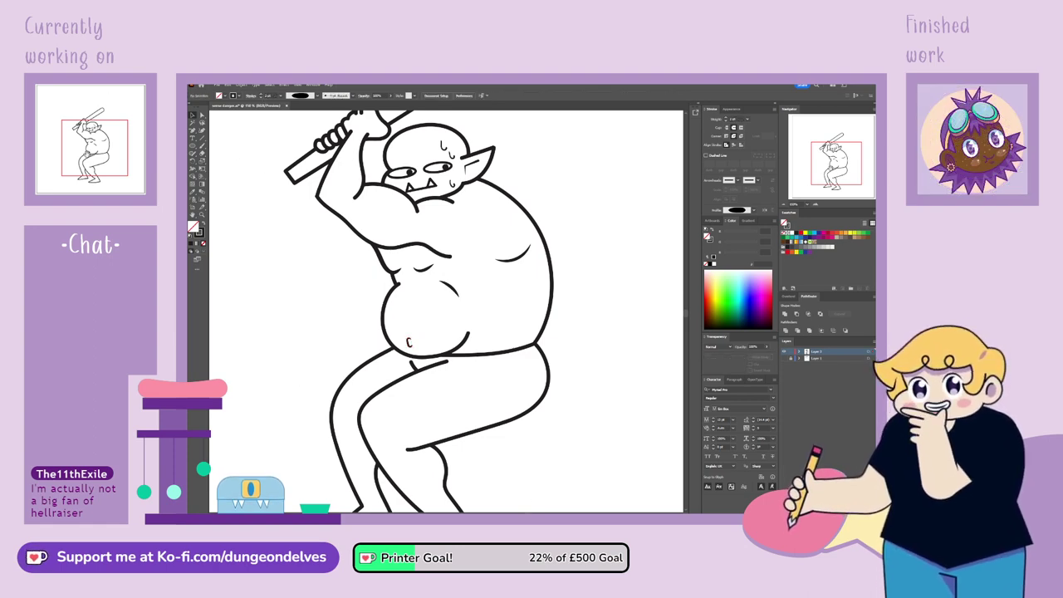
# Replace the raised arm group's round brush with a basic stroke as thick as the other outlines, with round caps
pyautogui.scroll(2, 449, 316)
pyautogui.moveTo(294, 135); pyautogui.dragTo(305, 181)
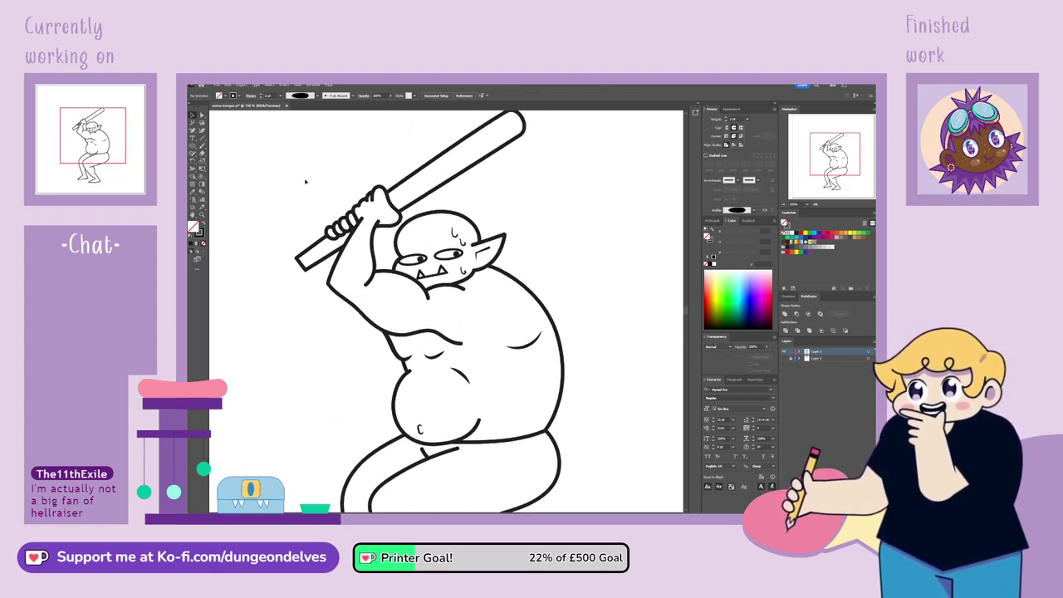
pyautogui.click(378, 244)
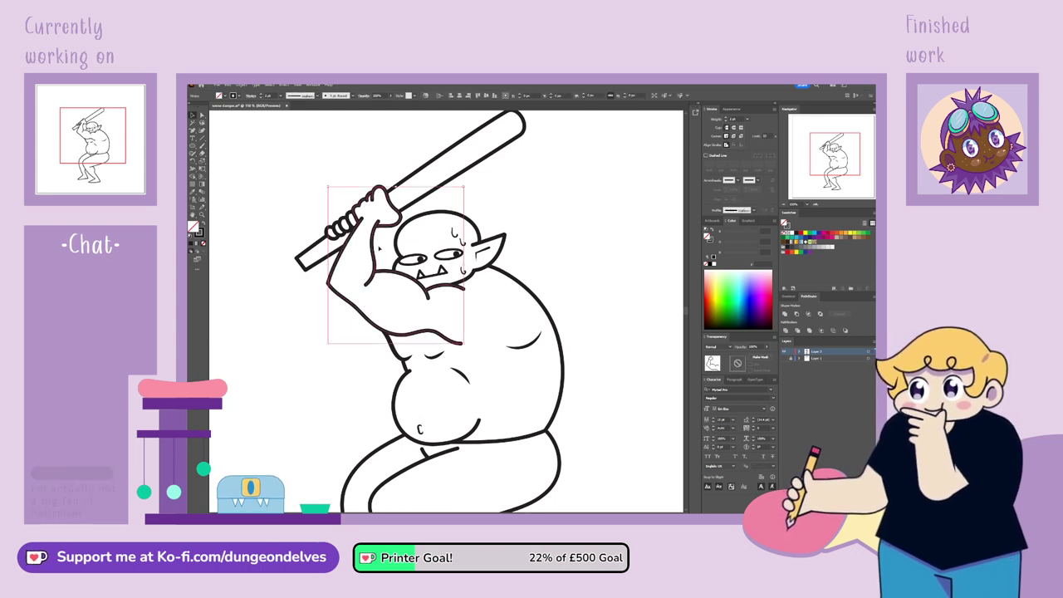
pyautogui.hotkey('ctrl', '+')
pyautogui.hotkey('ctrl', '+')
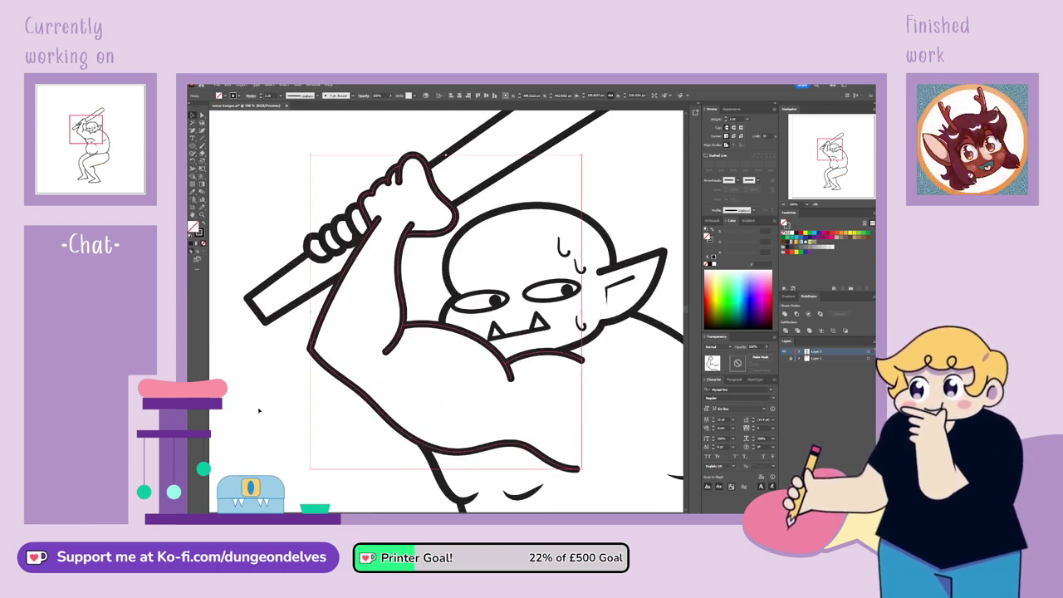
pyautogui.click(259, 411)
pyautogui.click(405, 313)
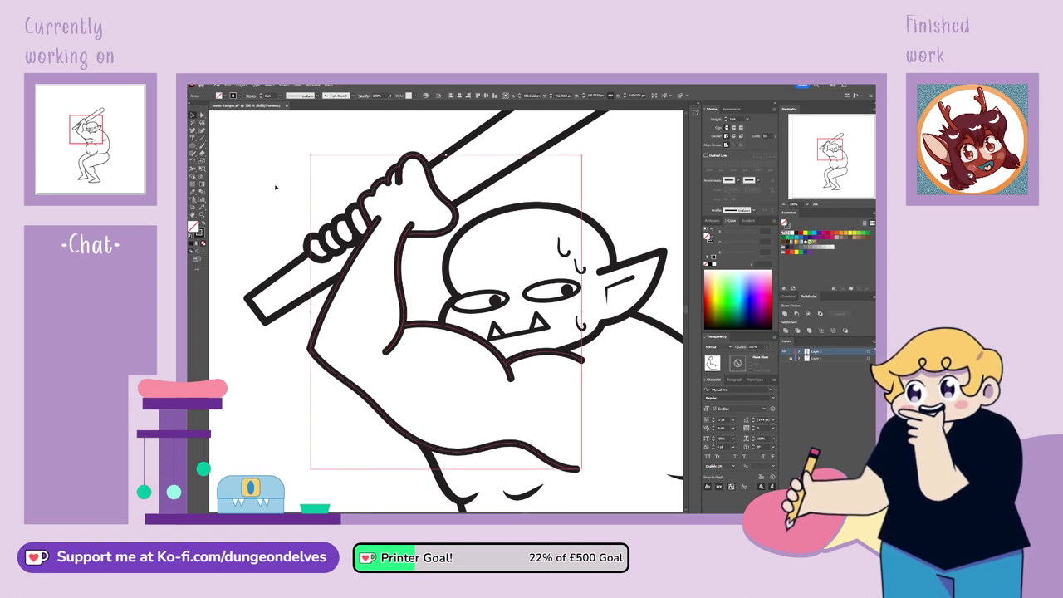
pyautogui.click(193, 169)
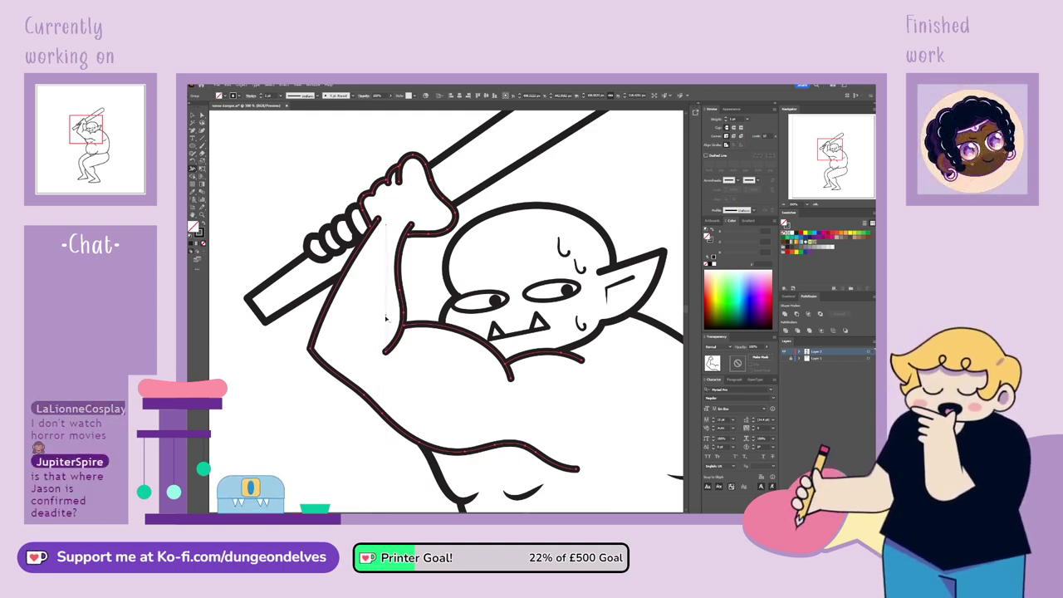
pyautogui.press('v')
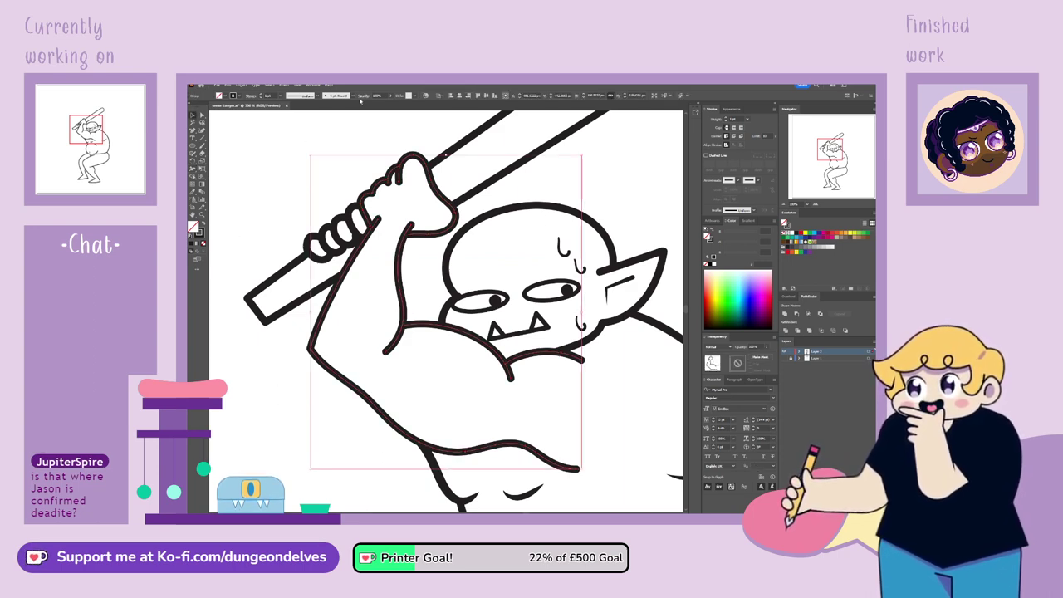
pyautogui.hotkey('ctrl', 'z')
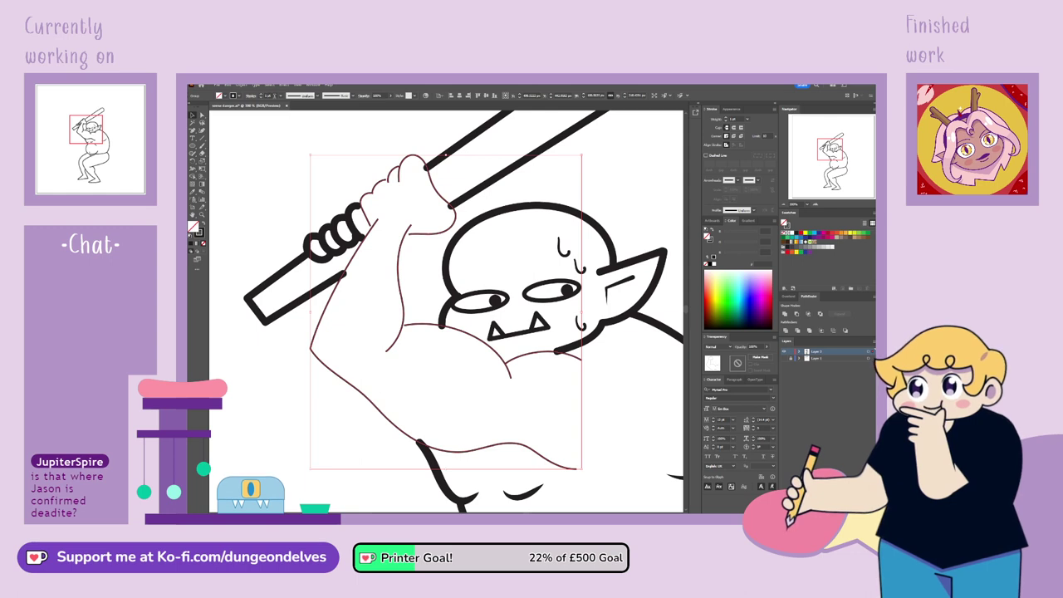
pyautogui.hotkey('ctrl', 'z')
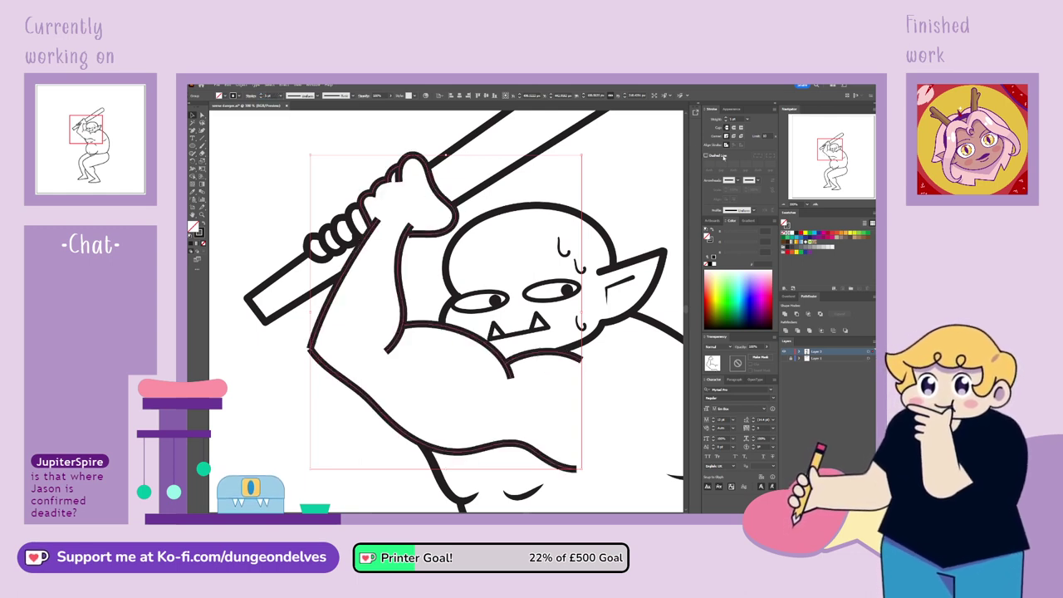
pyautogui.click(735, 136)
pyautogui.click(273, 410)
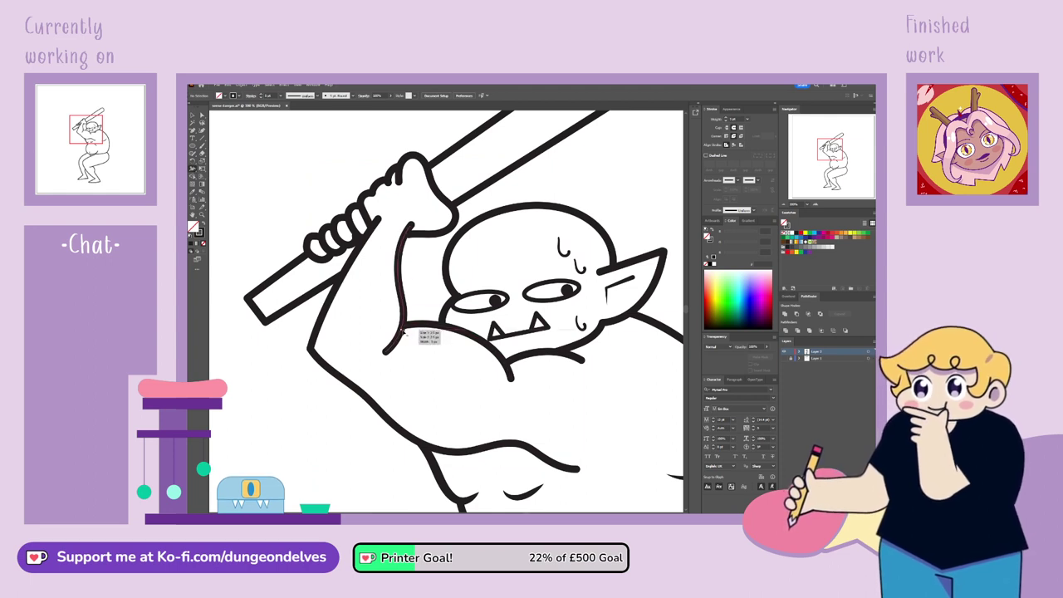
# Anchor the inner forearm line's width where it meets the upper arm and taper its lower end with the Width tool
pyautogui.click(401, 330)
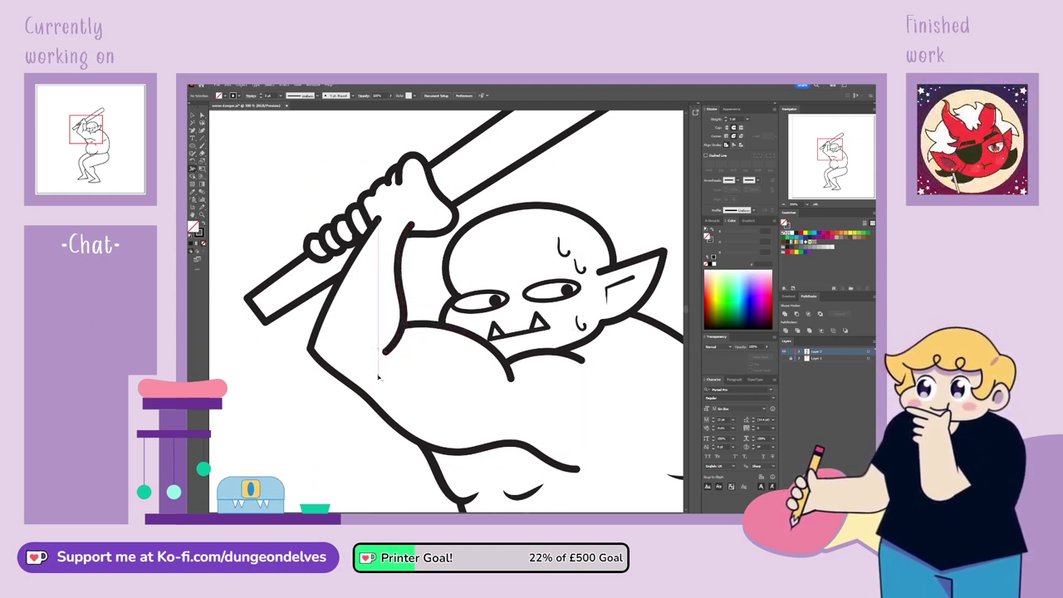
pyautogui.moveTo(389, 356); pyautogui.dragTo(379, 353)
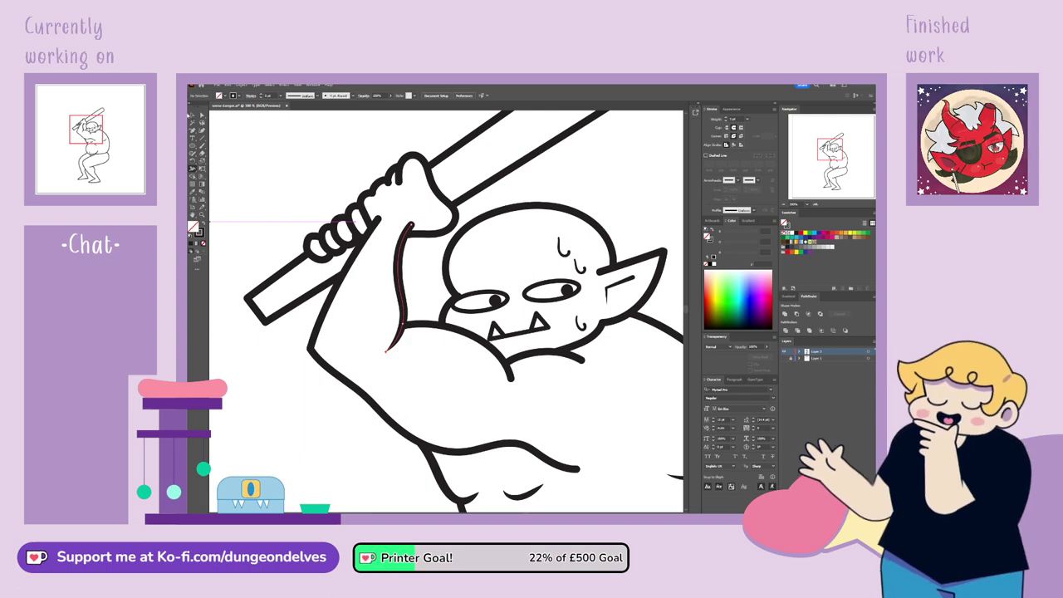
pyautogui.click(192, 115)
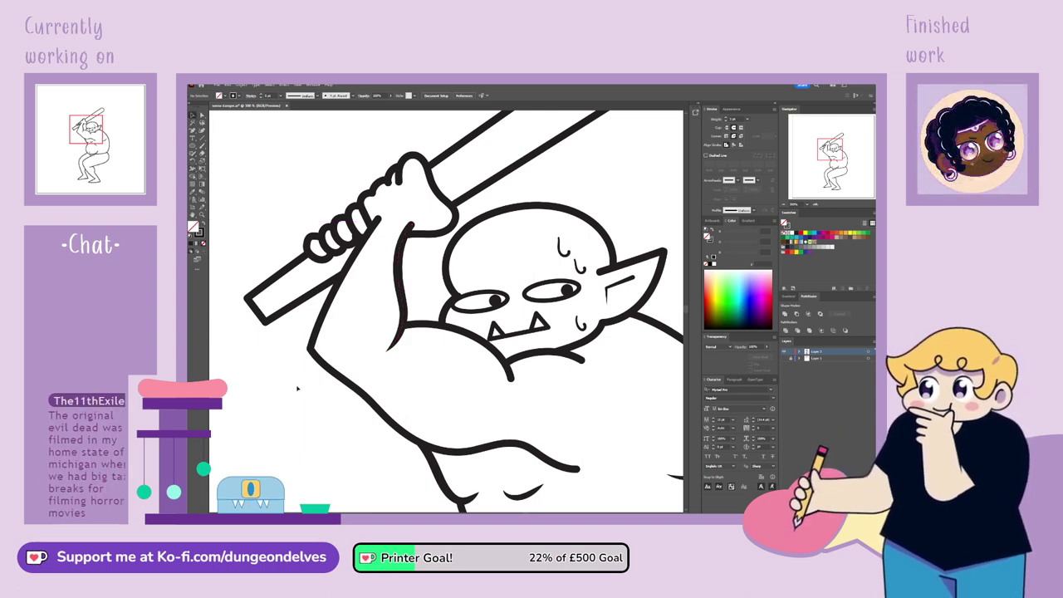
# Nudge the lower end point of the second-lowest finger's outline on the rear hand towards the neighbouring finger
pyautogui.click(349, 245)
pyautogui.click(202, 115)
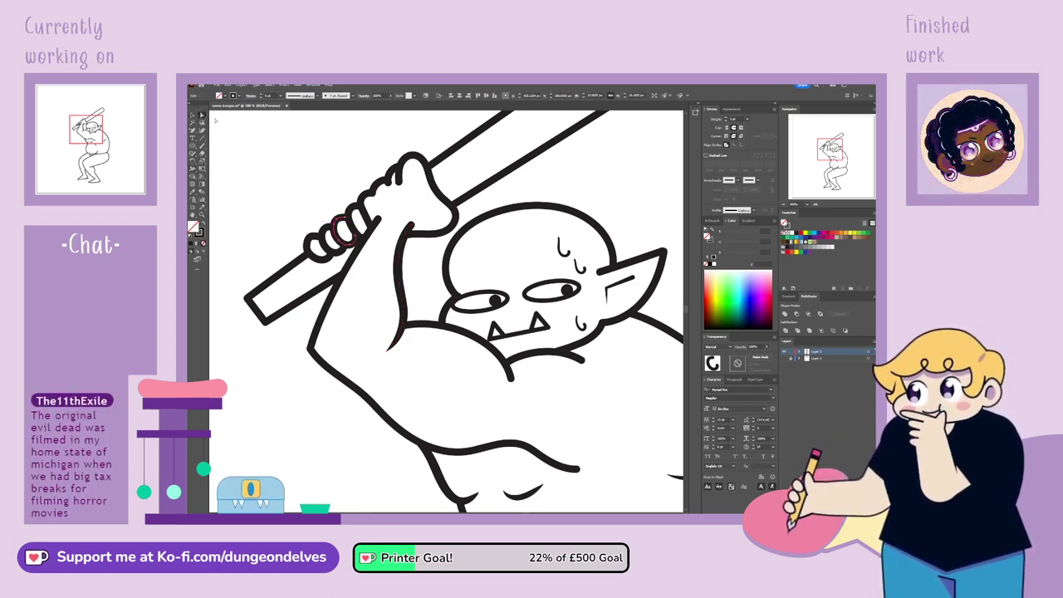
pyautogui.moveTo(357, 237); pyautogui.dragTo(360, 232)
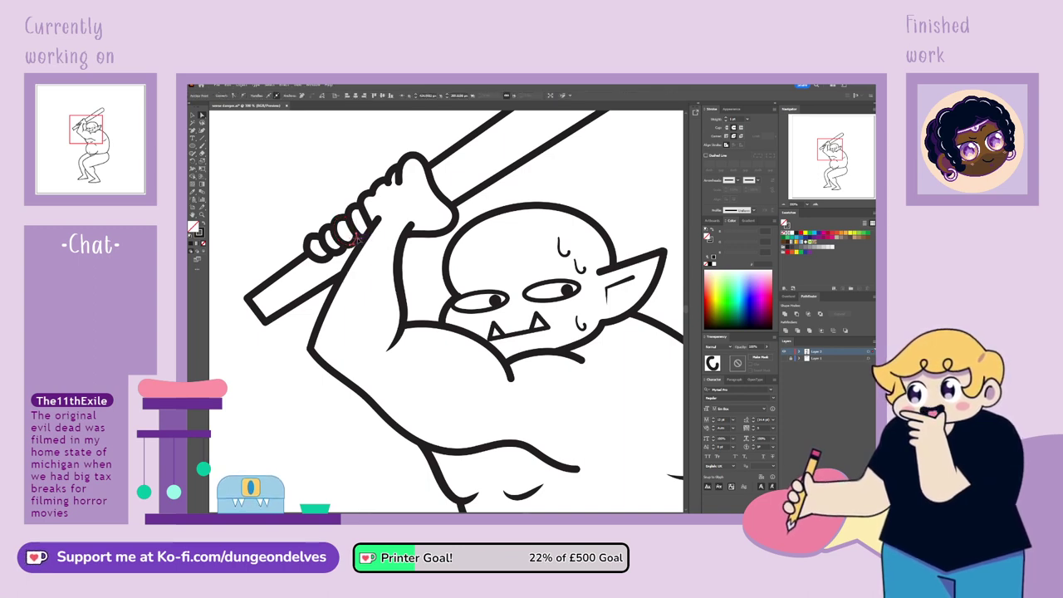
pyautogui.click(329, 162)
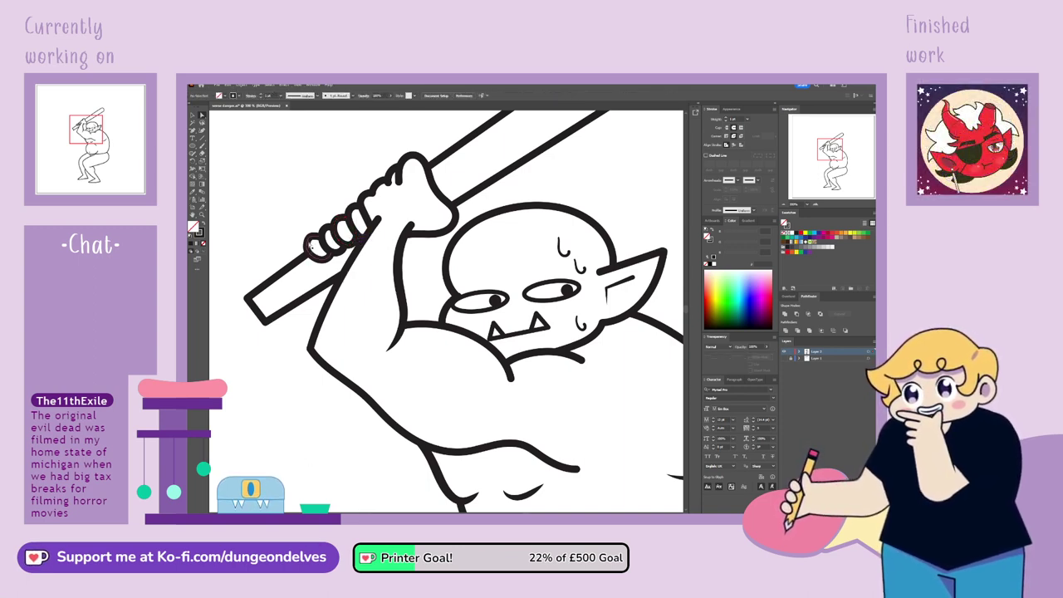
# Reshape the lowest finger of the rear hand by adjusting its outer and upper anchor points
pyautogui.click(314, 242)
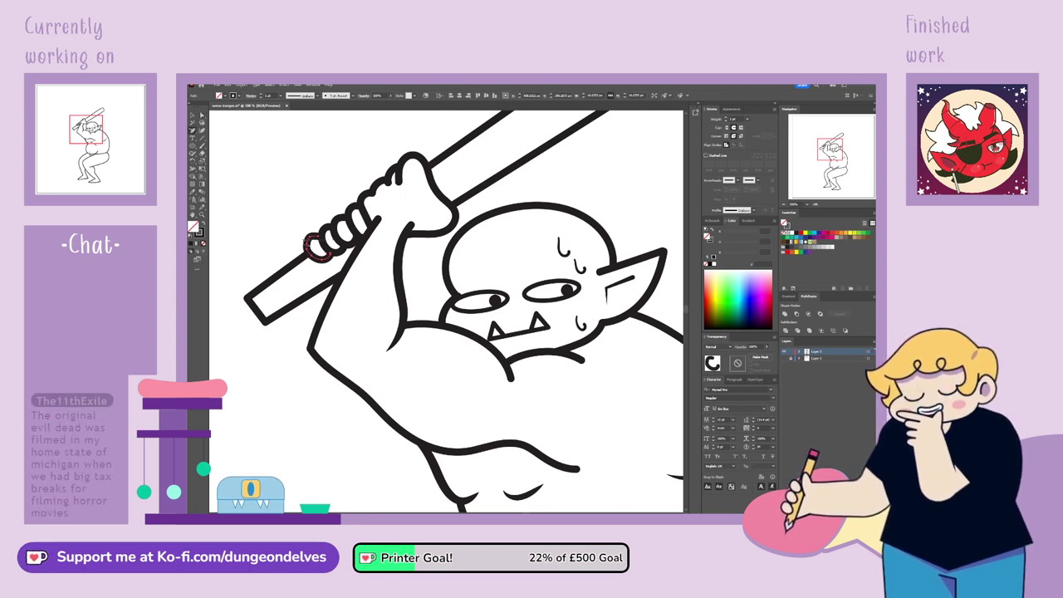
pyautogui.click(309, 246)
pyautogui.click(202, 116)
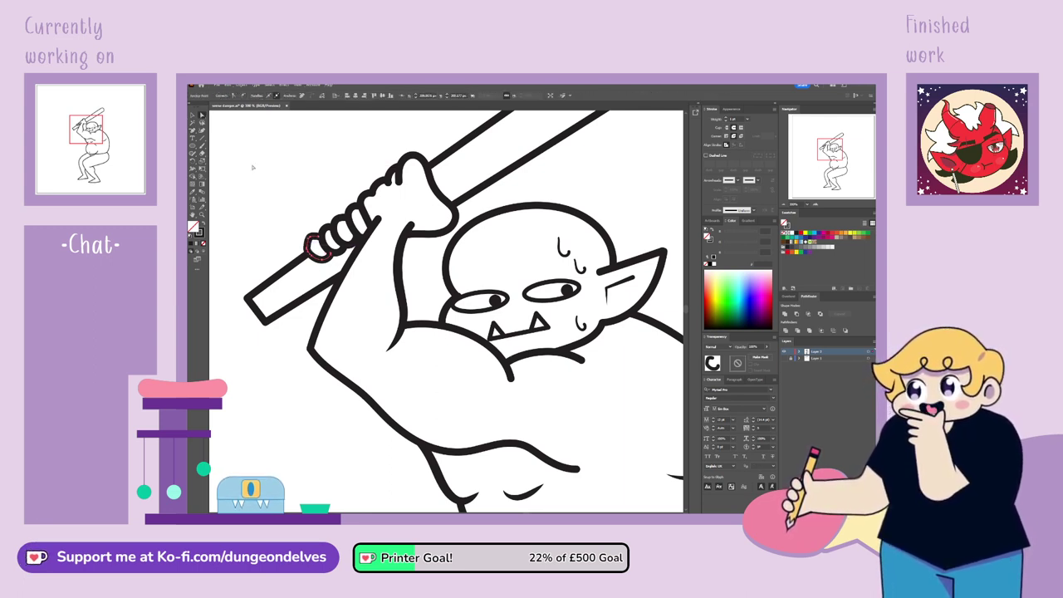
pyautogui.moveTo(310, 246); pyautogui.dragTo(306, 247)
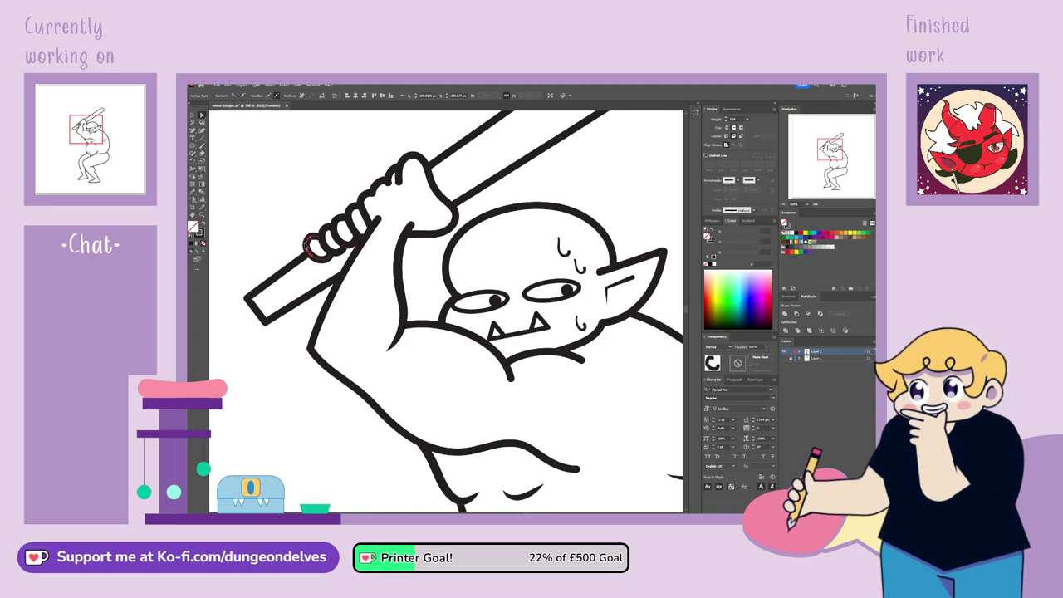
pyautogui.click(302, 468)
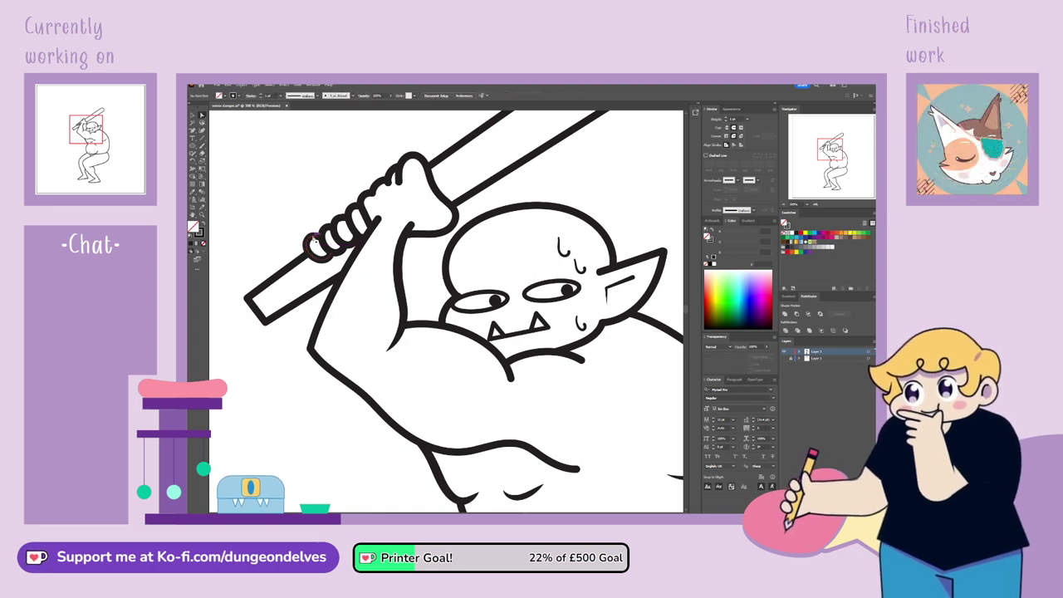
pyautogui.click(319, 240)
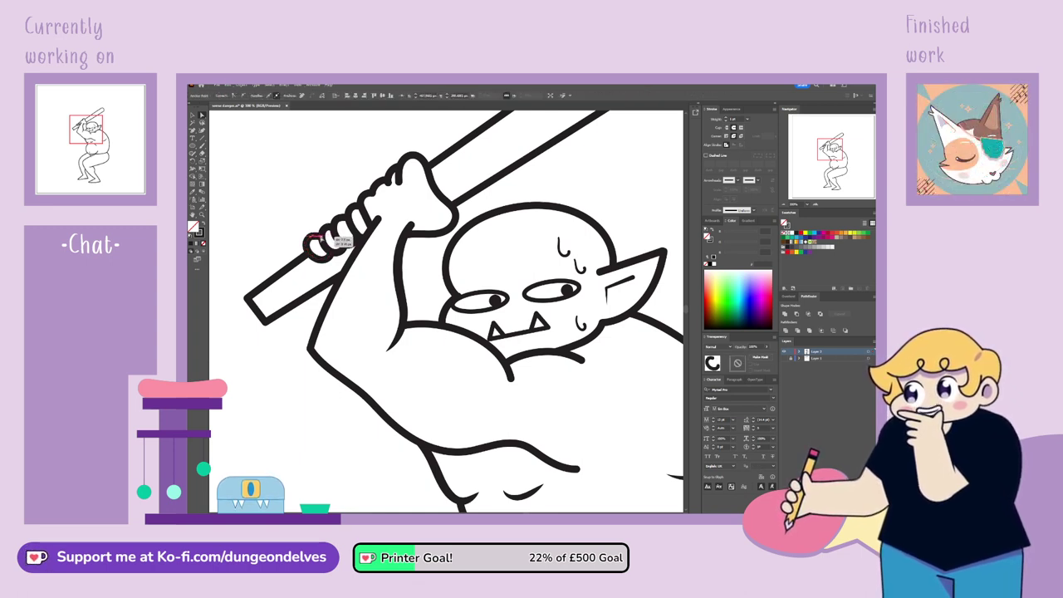
pyautogui.click(312, 219)
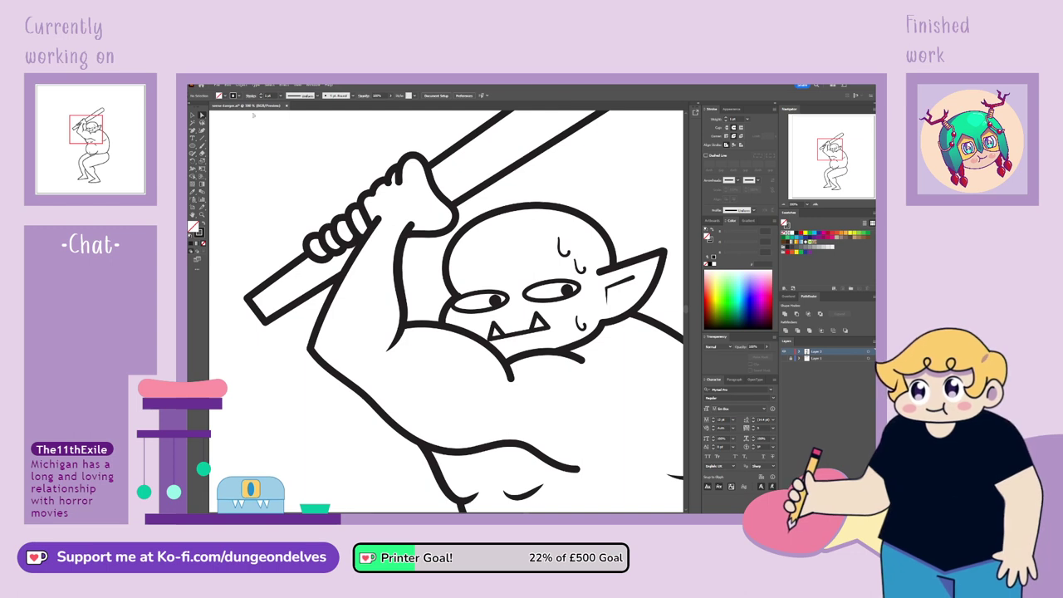
# Adjust the end points of the front hand's knuckle curves and nudge the inner forearm line at the wrist
pyautogui.click(410, 186)
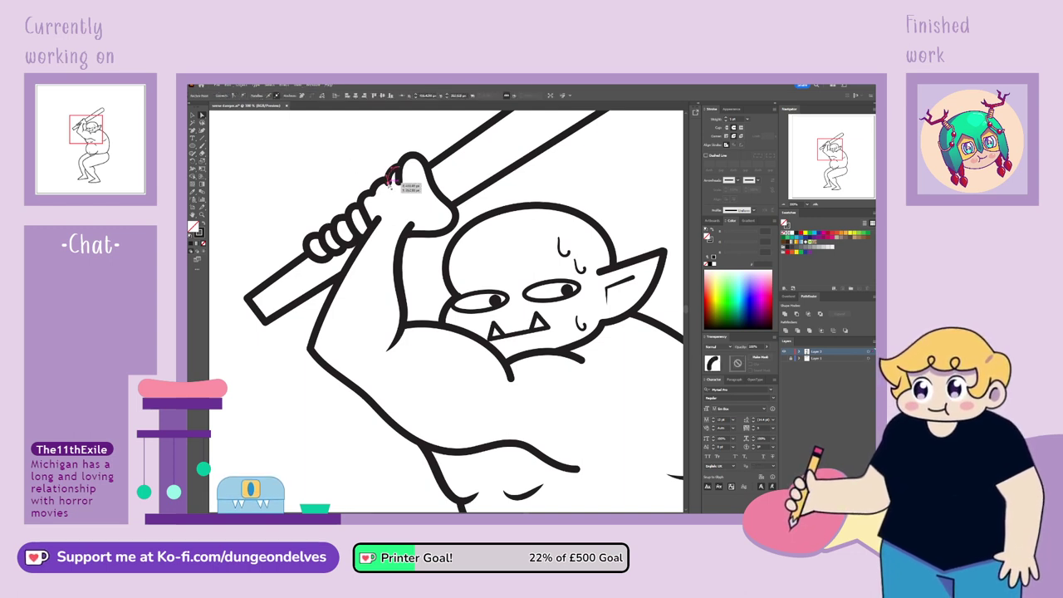
pyautogui.click(370, 160)
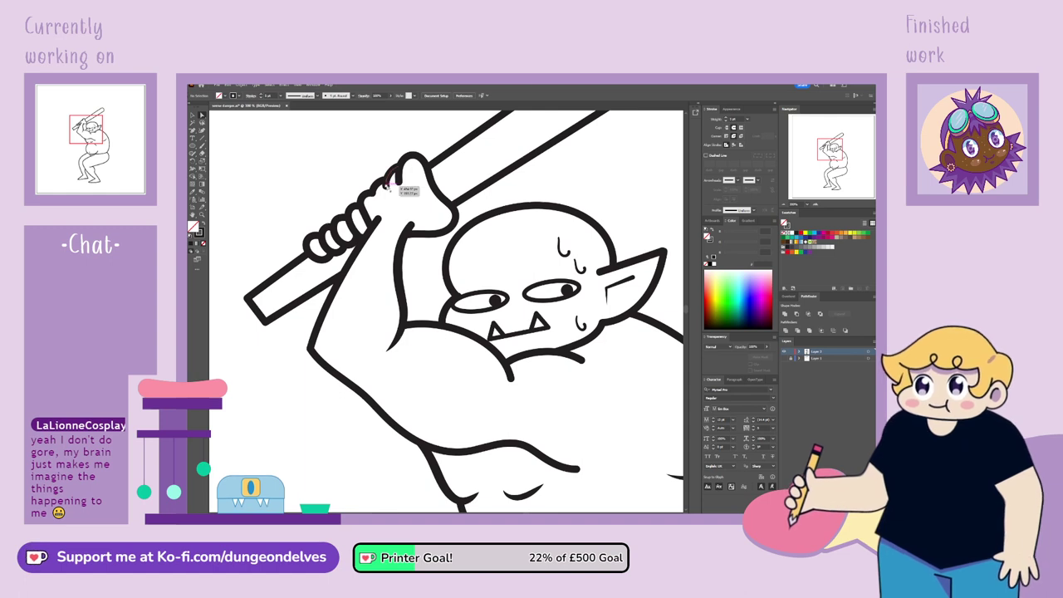
pyautogui.click(387, 186)
pyautogui.click(370, 144)
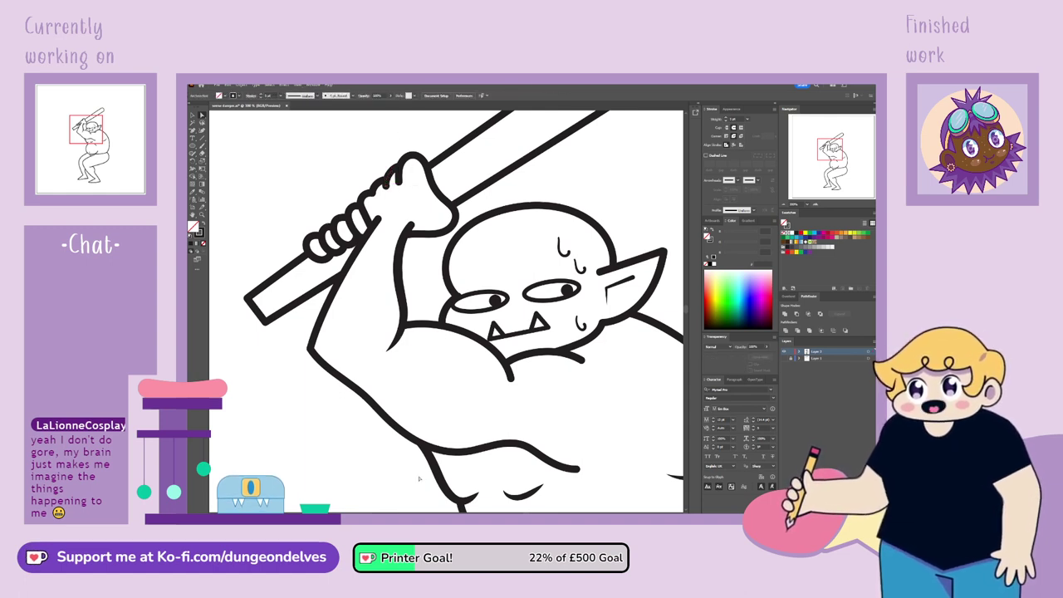
pyautogui.moveTo(410, 235); pyautogui.dragTo(408, 235)
pyautogui.click(418, 247)
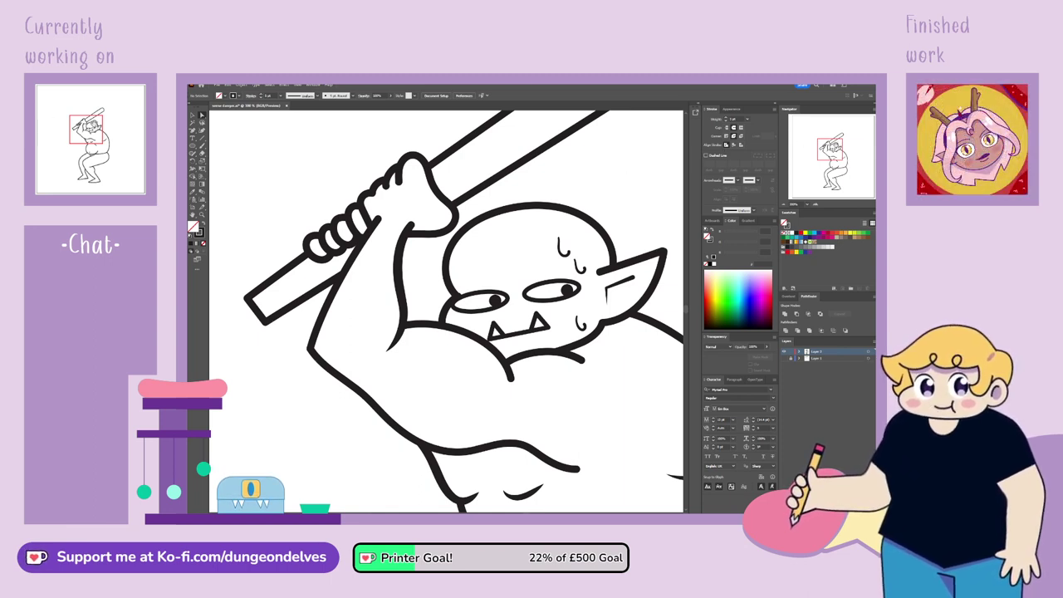
# Anchor the width of the upper arm's underside line and taper its chest end to a point with the Width tool
pyautogui.moveTo(833, 145)
pyautogui.mouseDown()
pyautogui.moveTo(840, 138)
pyautogui.moveTo(831, 146)
pyautogui.mouseUp()
pyautogui.moveTo(524, 265); pyautogui.dragTo(459, 157)
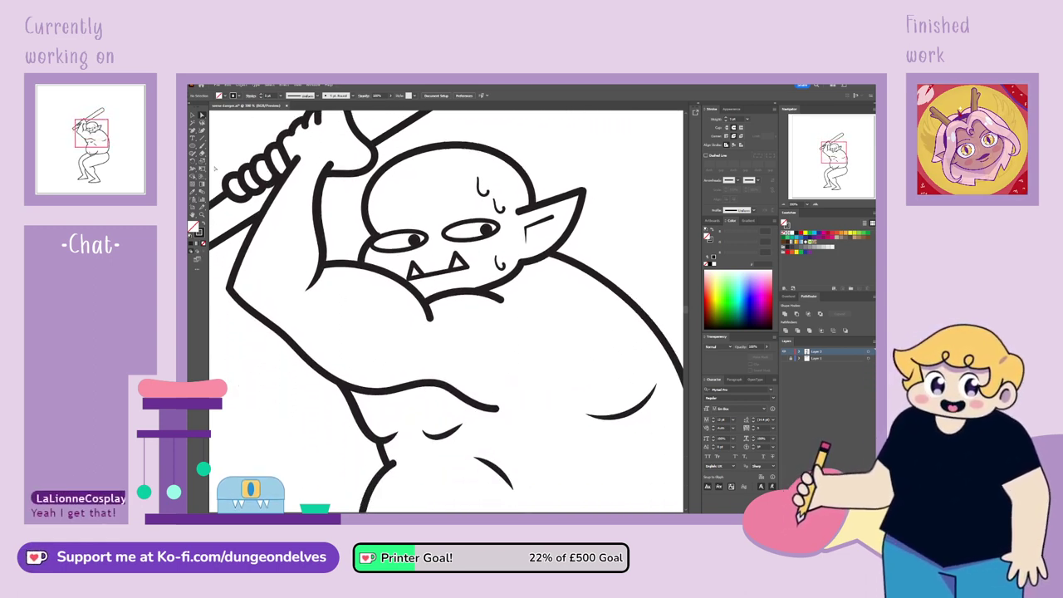
pyautogui.click(193, 169)
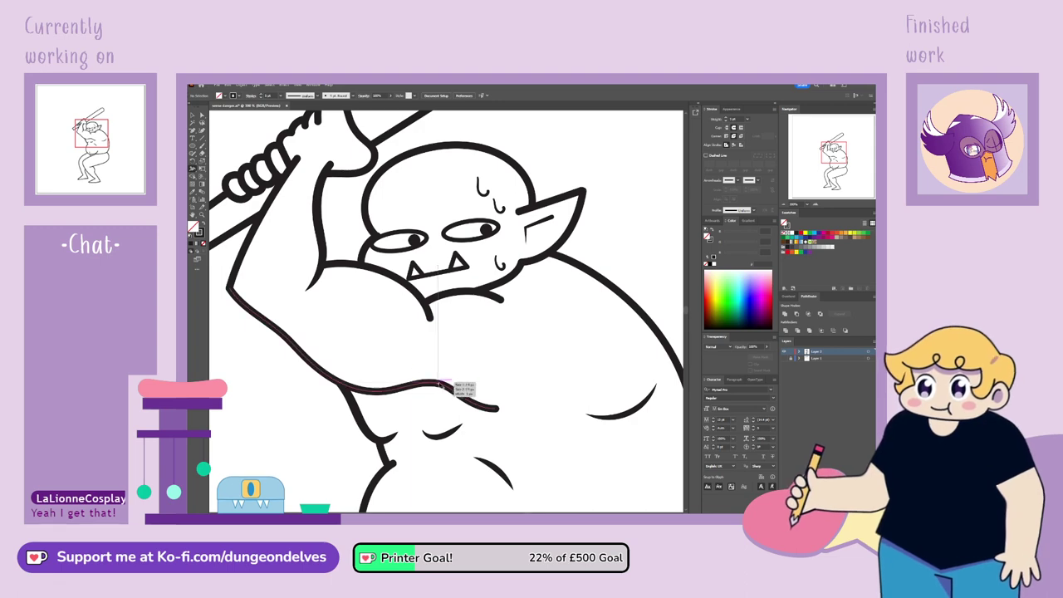
pyautogui.moveTo(439, 384); pyautogui.dragTo(438, 389)
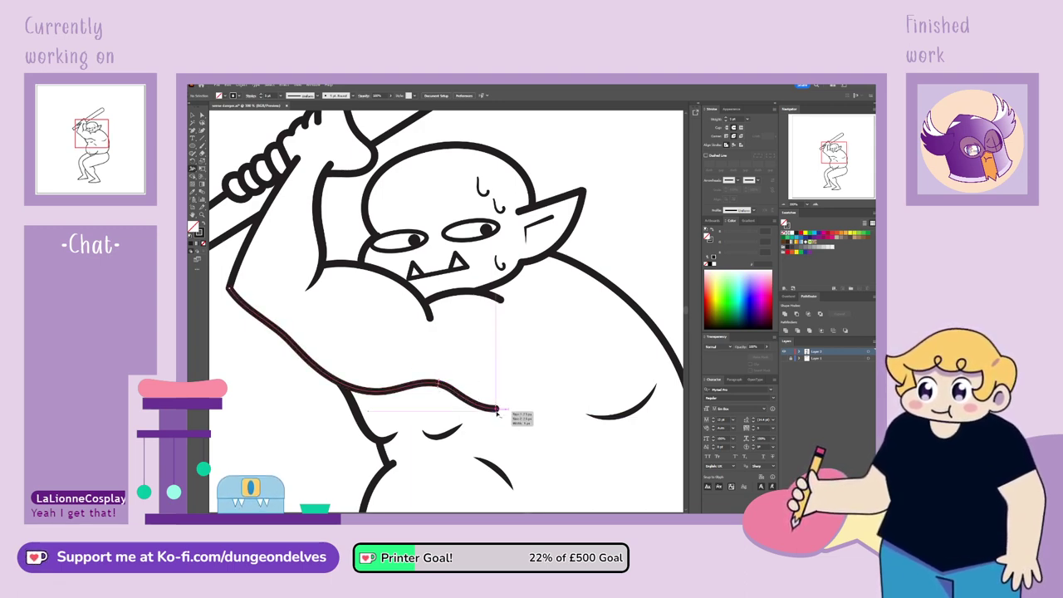
pyautogui.moveTo(496, 411); pyautogui.dragTo(495, 408)
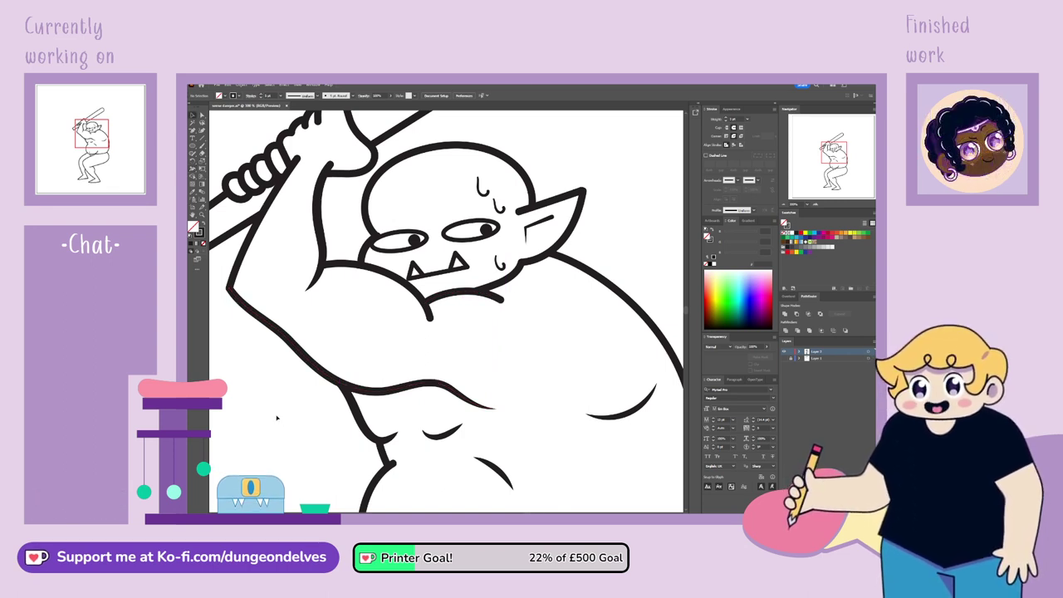
# Anchor the width of the neck line under the chin and taper its outer end with the Width tool
pyautogui.hotkey('ctrl', '-')
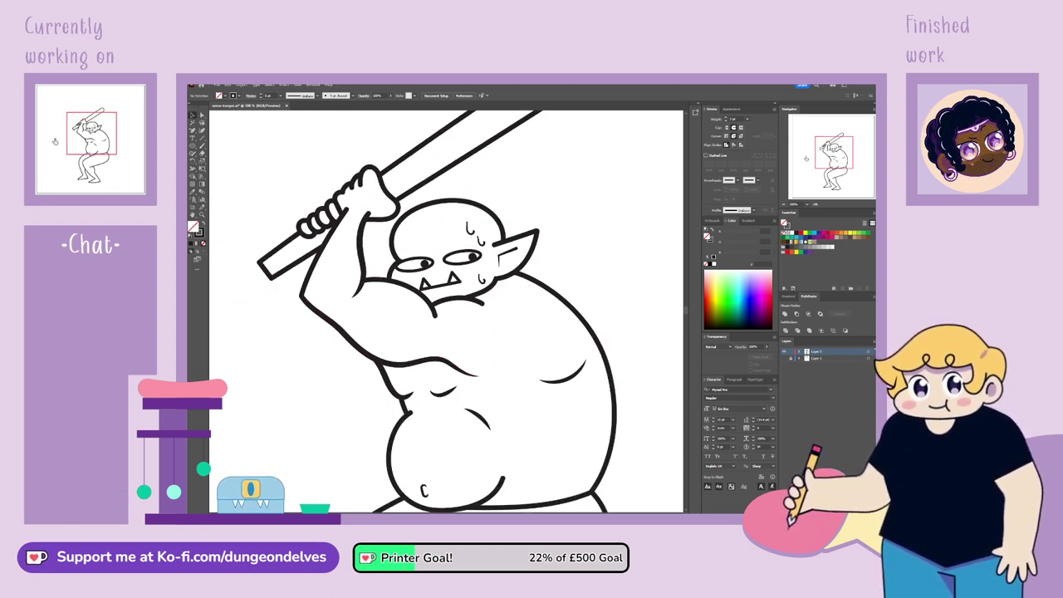
pyautogui.click(823, 150)
pyautogui.moveTo(823, 149); pyautogui.dragTo(836, 152)
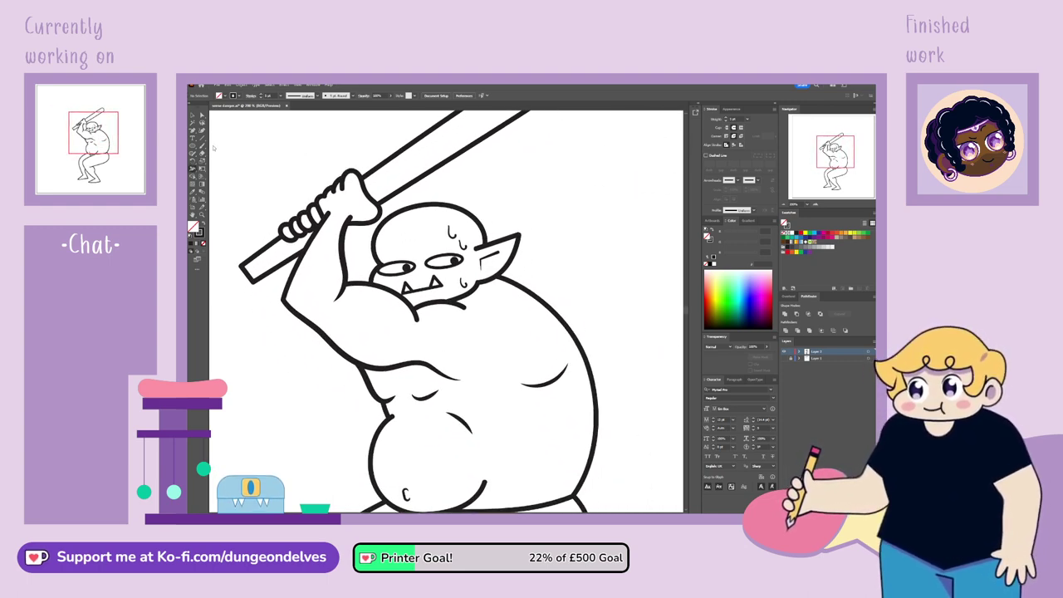
pyautogui.hotkey('ctrl', '+')
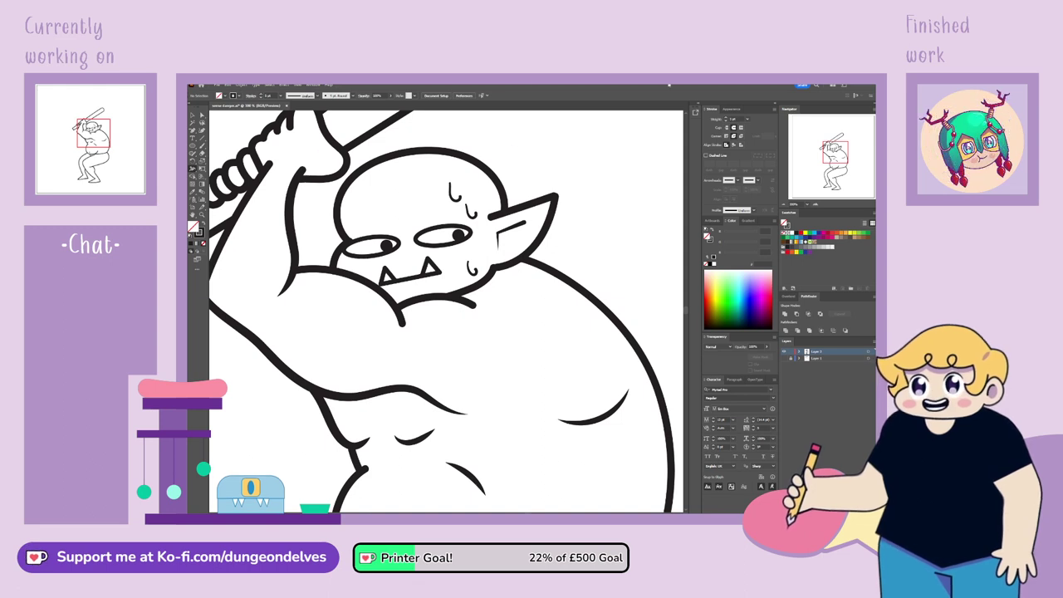
pyautogui.moveTo(434, 298); pyautogui.dragTo(483, 301)
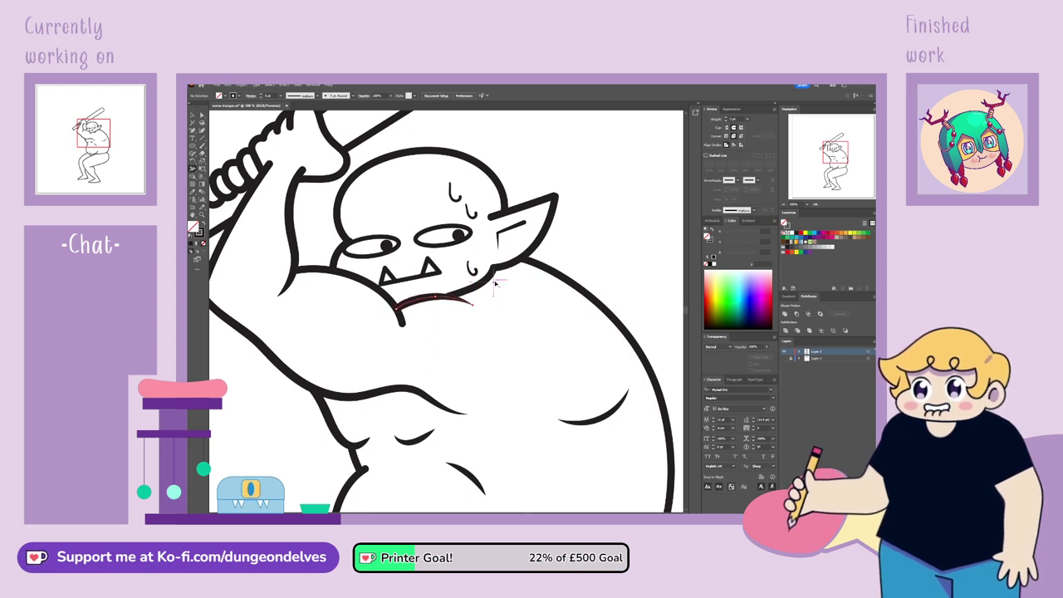
pyautogui.press('v')
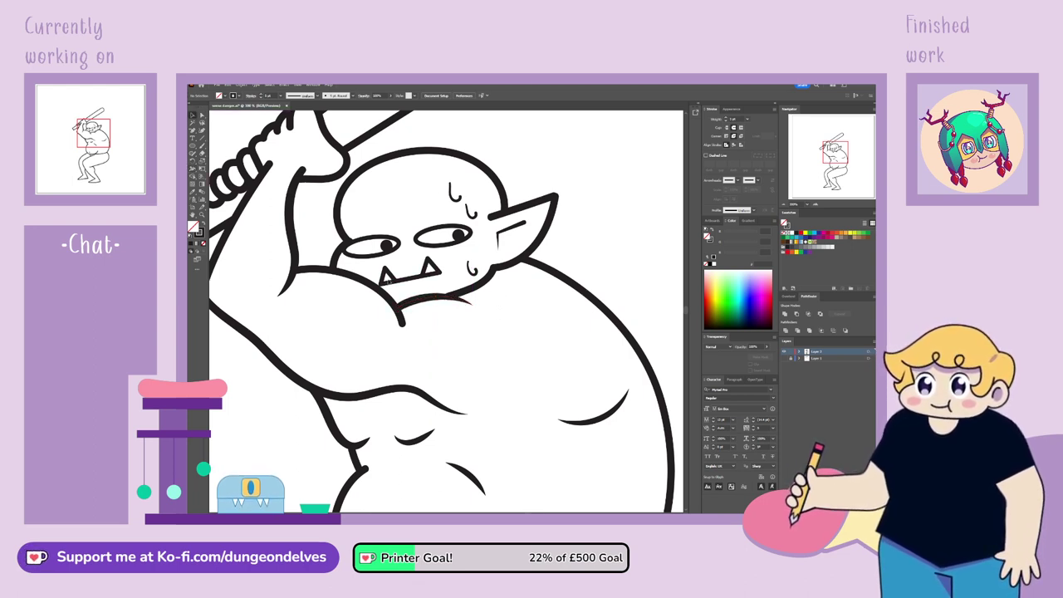
# Move the jaw line's lower end point so it sits on the neck line
pyautogui.click(470, 301)
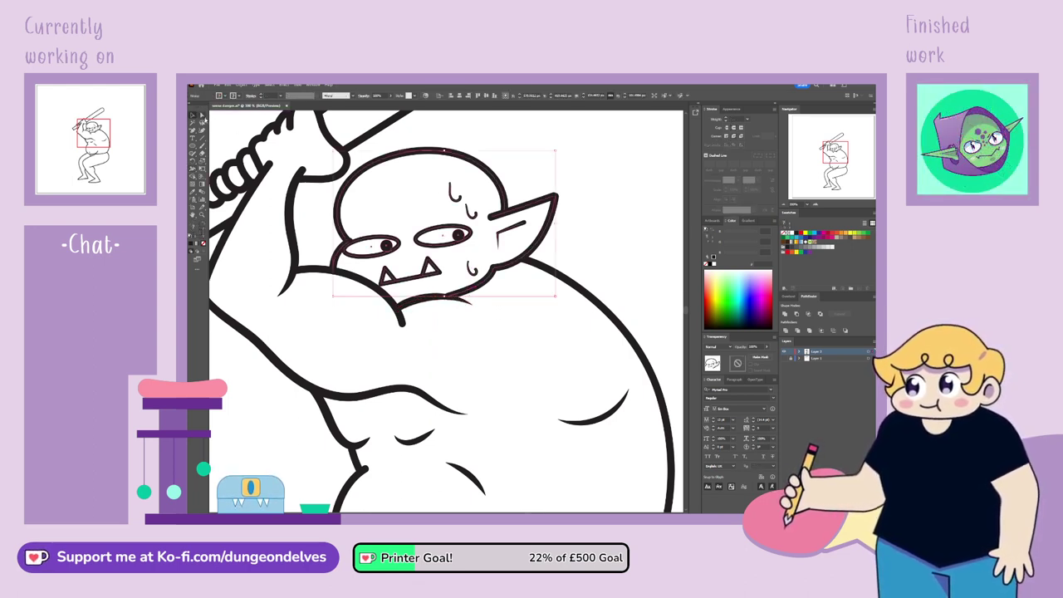
pyautogui.click(202, 116)
pyautogui.click(448, 297)
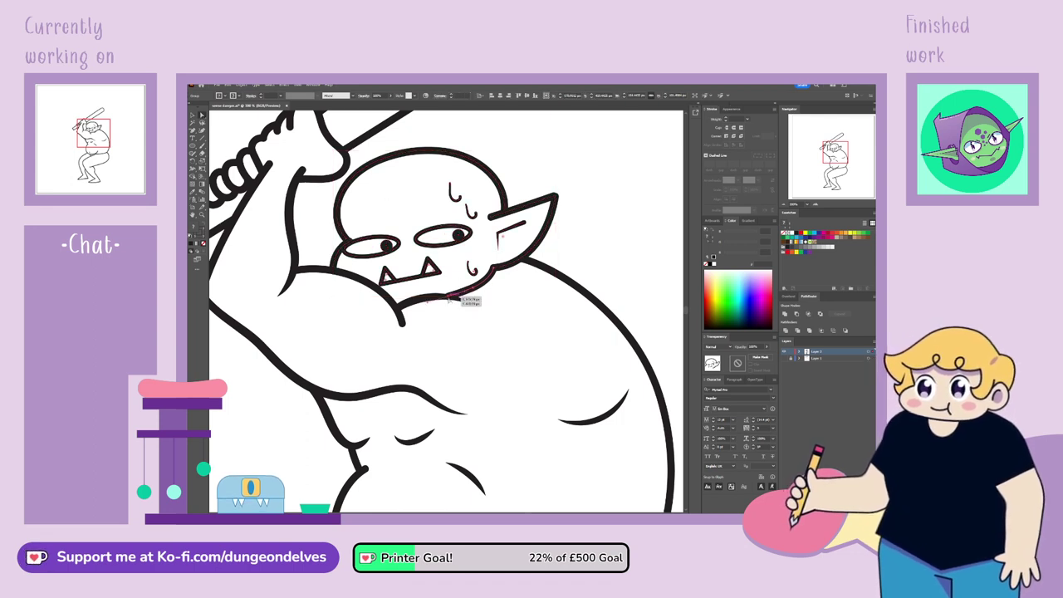
pyautogui.moveTo(449, 299); pyautogui.dragTo(454, 296)
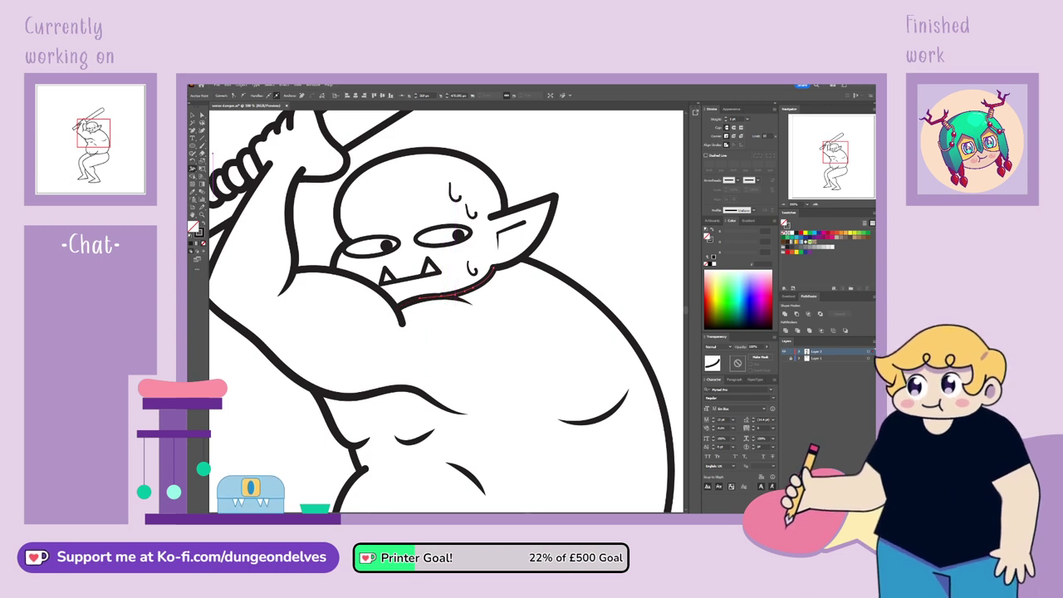
# Isolate the head group and select its jaw line for editing with the Width tool
pyautogui.click(193, 116)
pyautogui.doubleClick(493, 166)
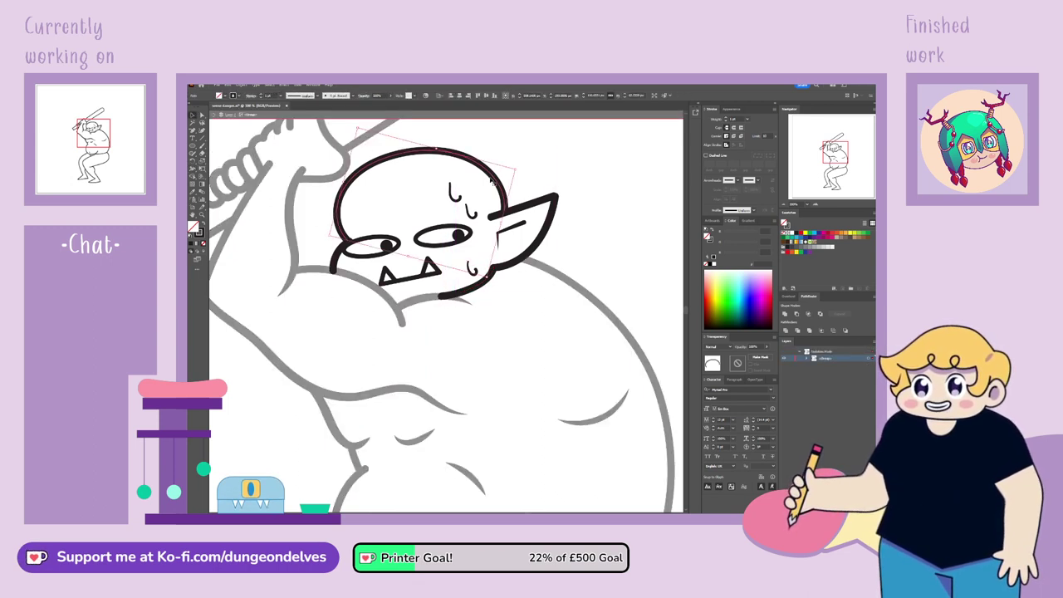
pyautogui.click(195, 167)
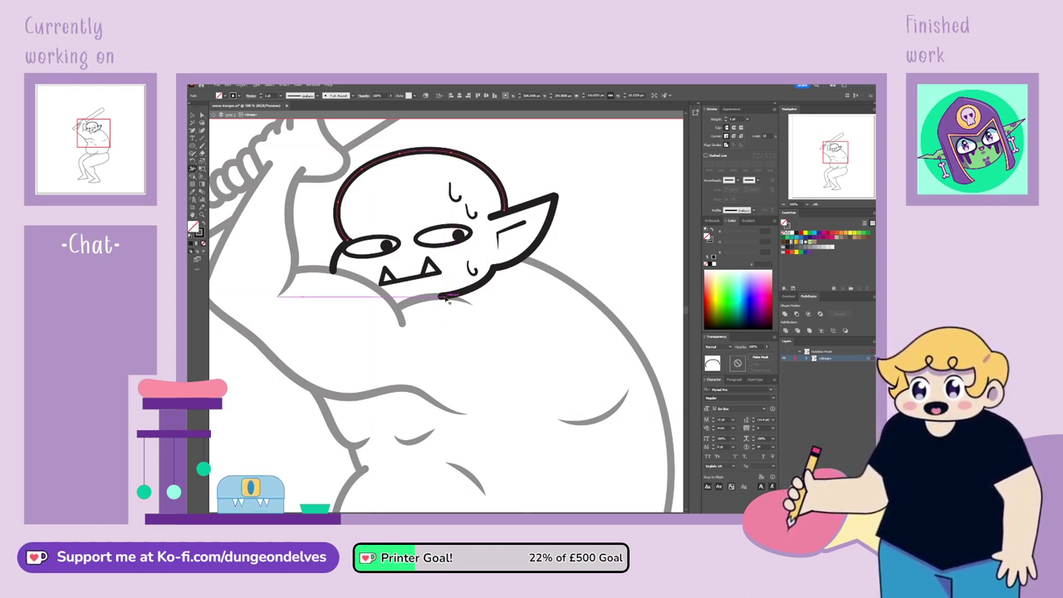
pyautogui.click(192, 115)
pyautogui.click(465, 294)
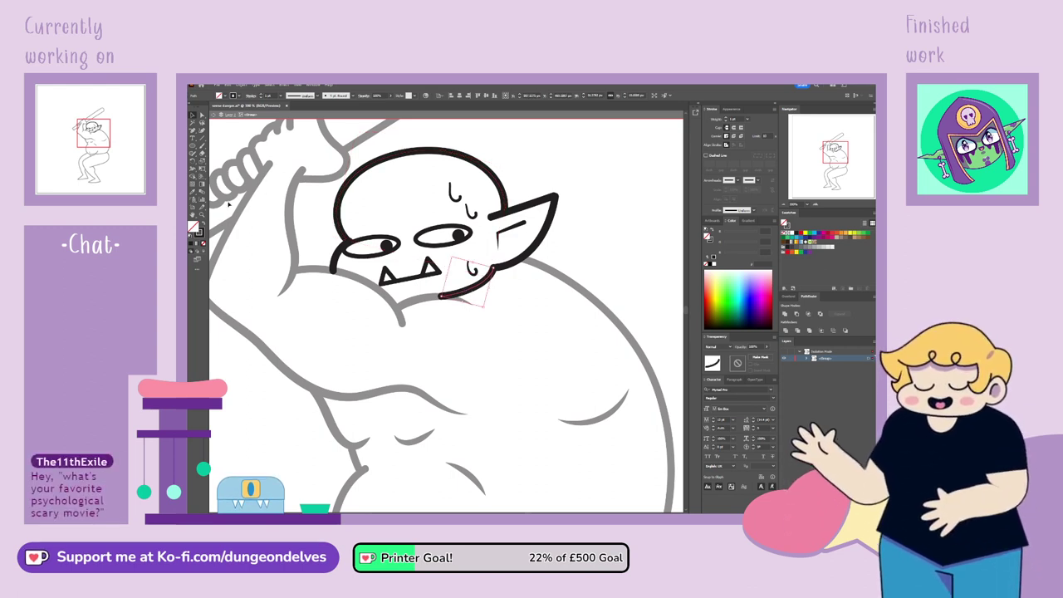
pyautogui.click(192, 168)
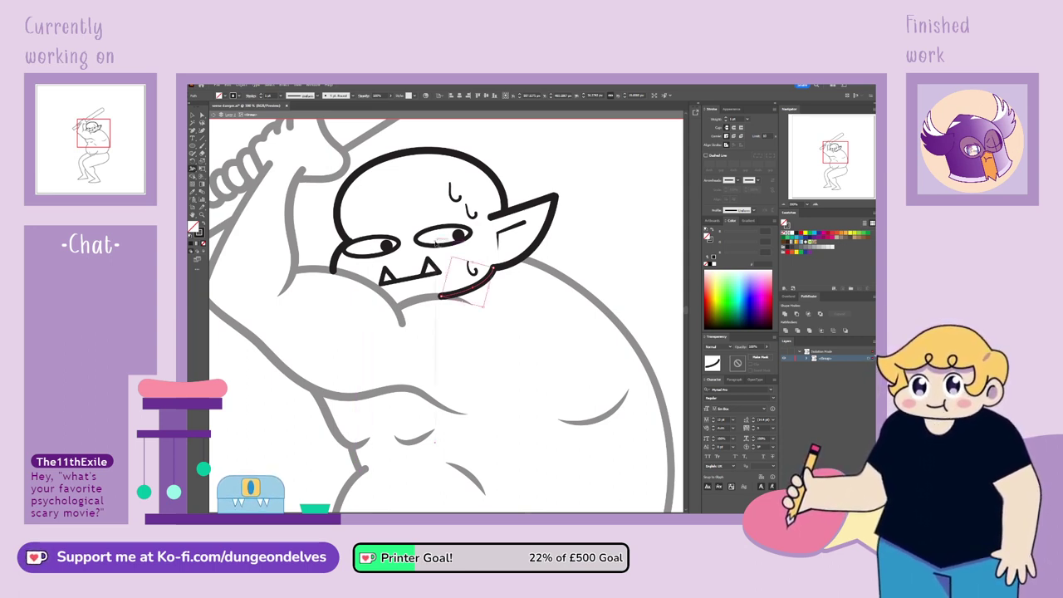
# Bring the jaw line's path to the top of the head group's stacking order
pyautogui.hotkey('ctrl', '=')
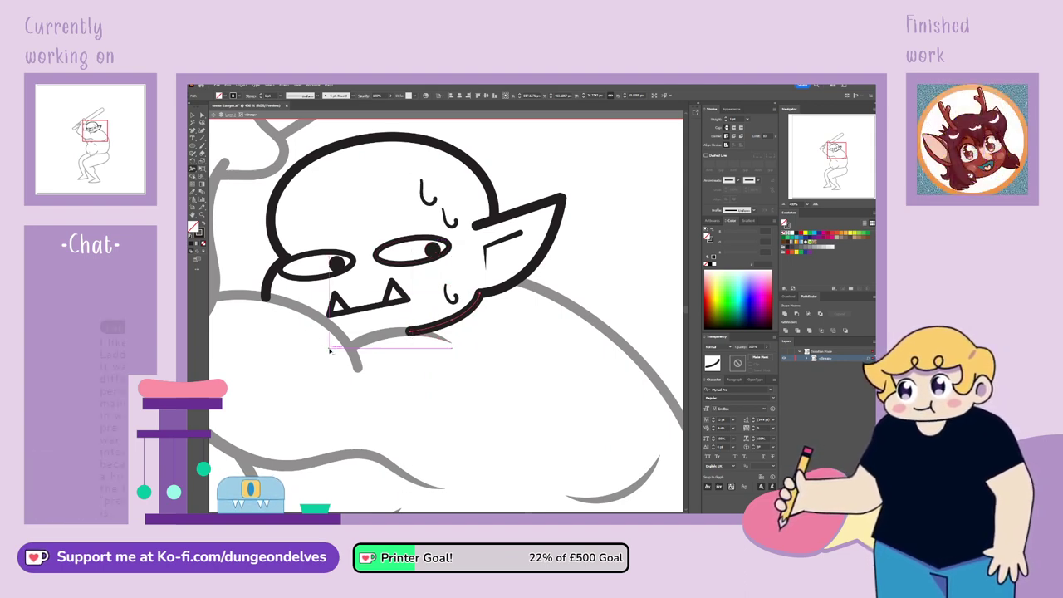
pyautogui.hotkey('ctrl', '+')
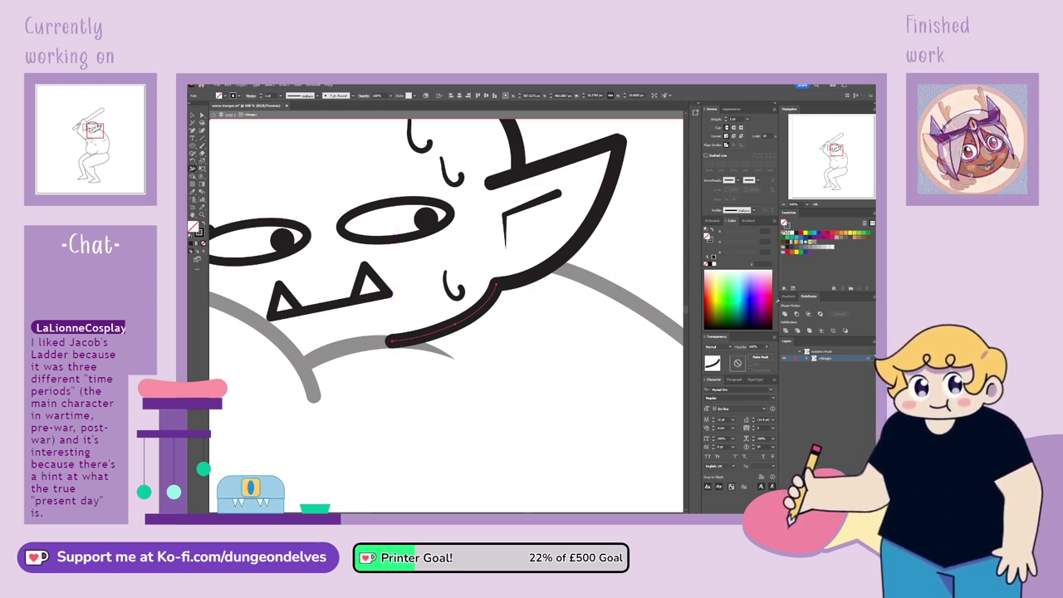
pyautogui.click(809, 358)
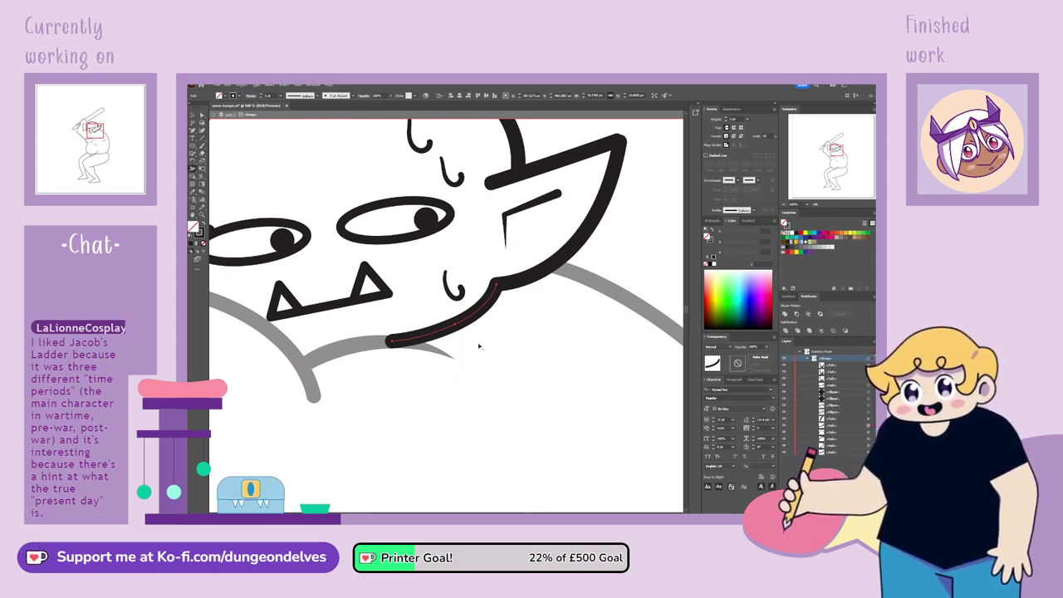
pyautogui.press('v')
pyautogui.click(434, 399)
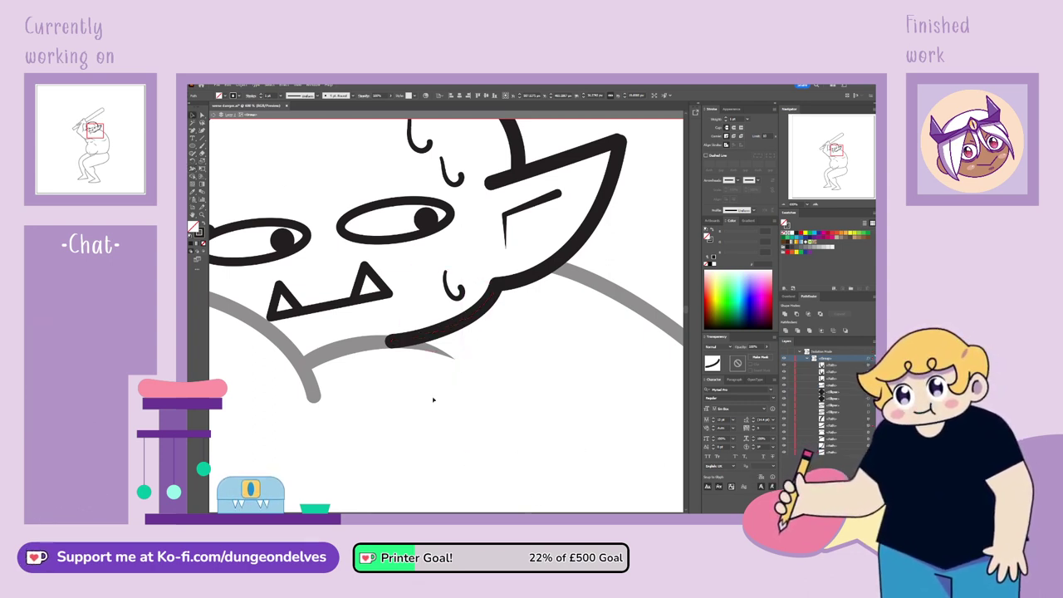
pyautogui.click(435, 328)
pyautogui.click(193, 169)
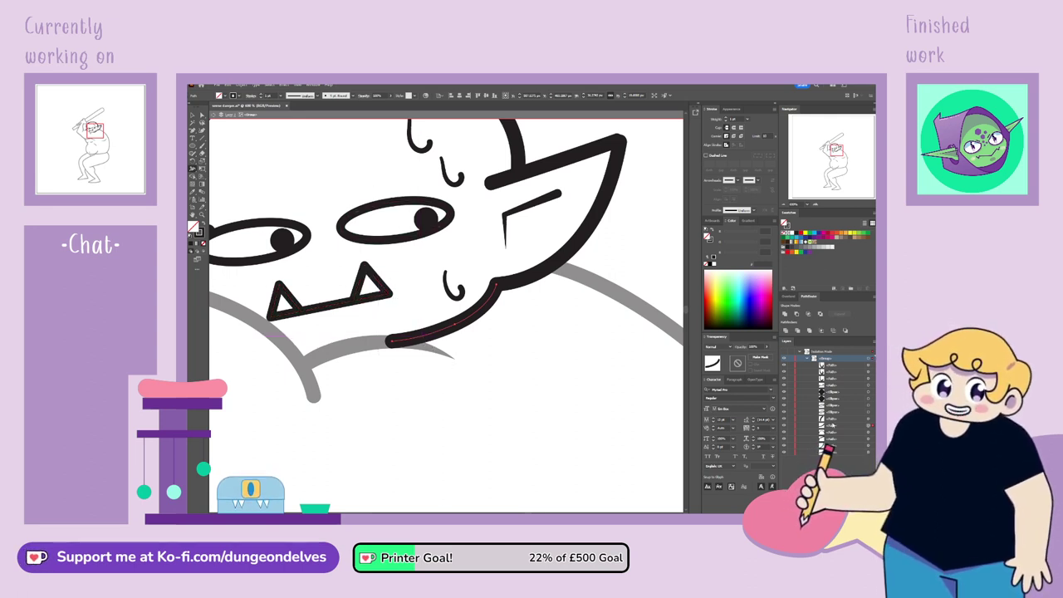
pyautogui.moveTo(833, 425); pyautogui.dragTo(833, 363)
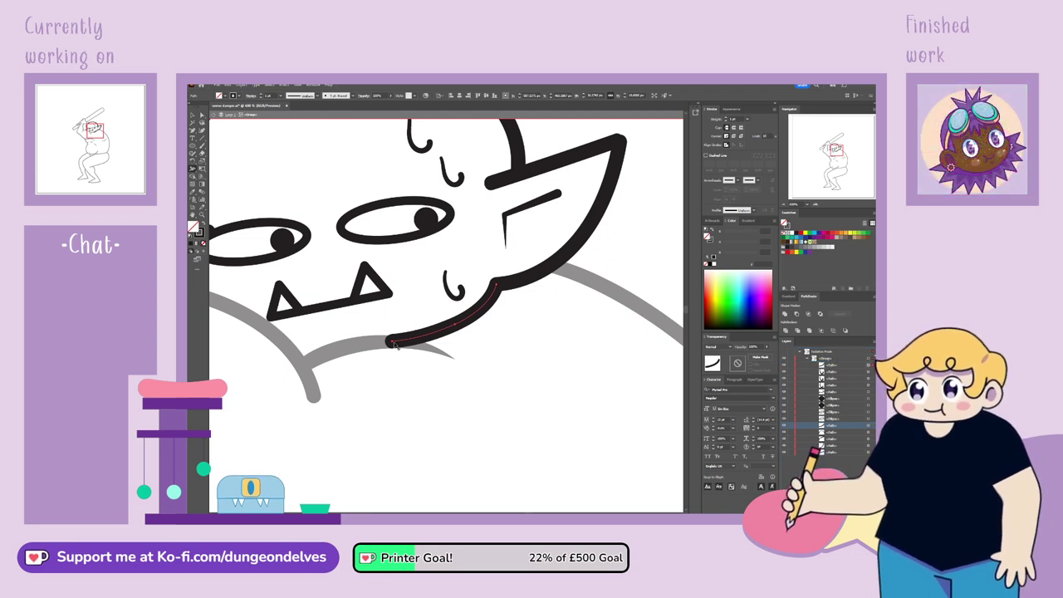
# Give the isolated jaw line a Basic brush stroke at full line thickness with round caps
pyautogui.click(194, 116)
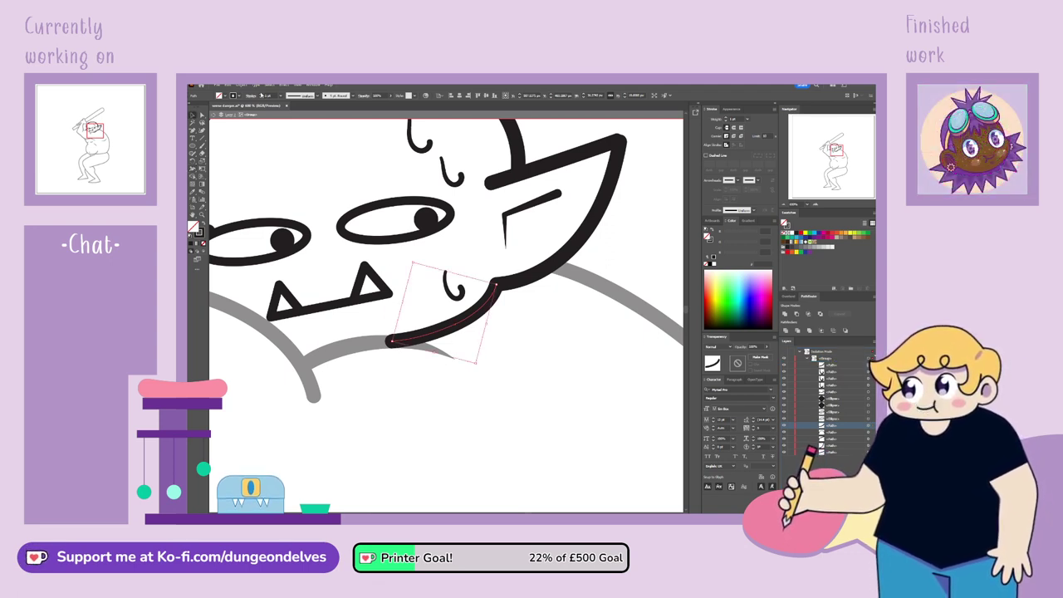
pyautogui.click(264, 97)
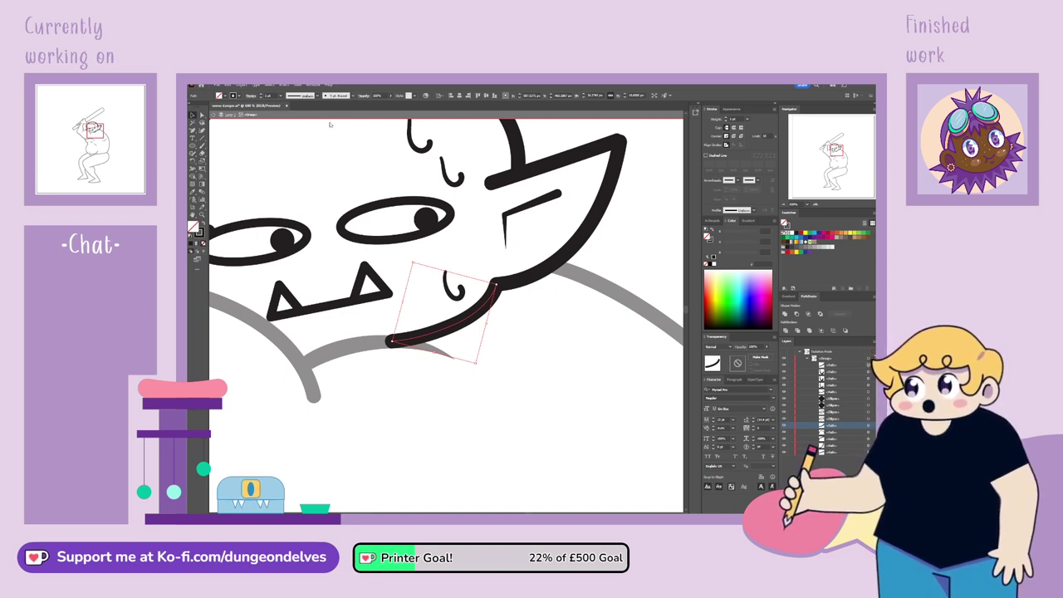
pyautogui.hotkey('ctrl', 'z')
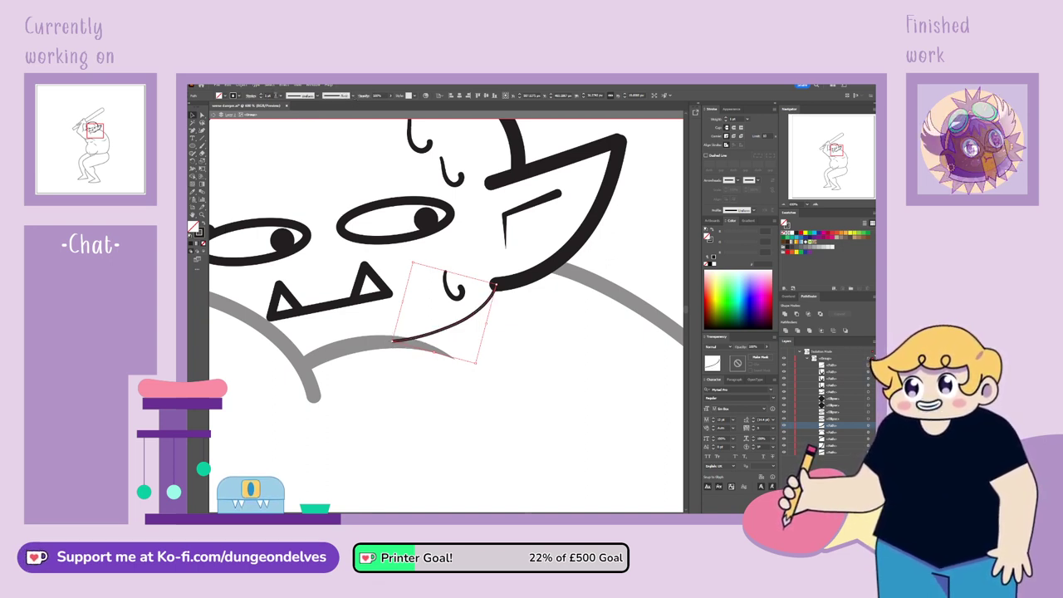
pyautogui.moveTo(275, 96); pyautogui.dragTo(224, 104)
pyautogui.press('Return')
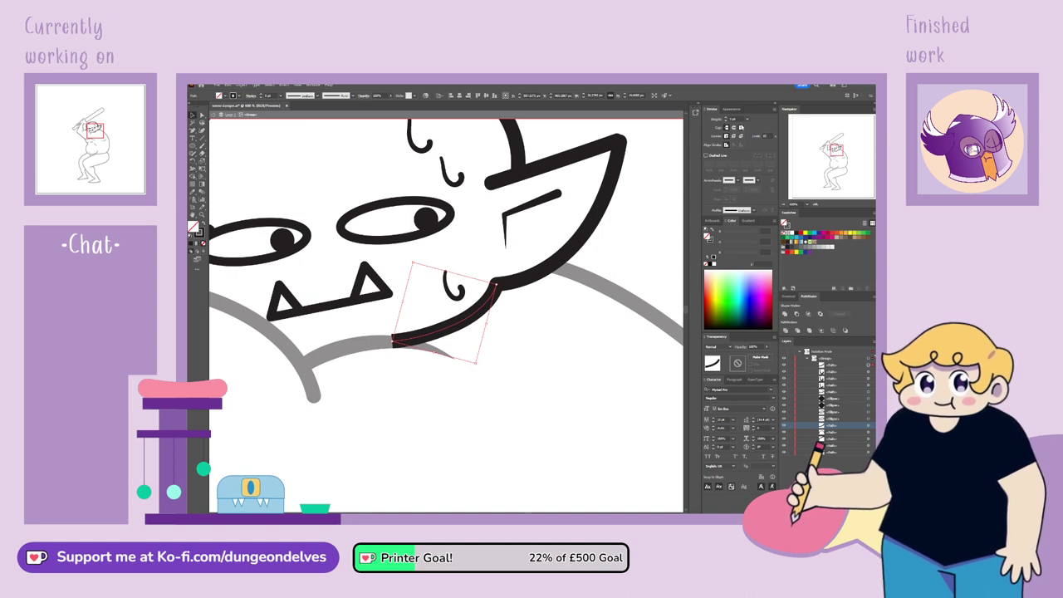
# Taper the jaw line's lower end with the Width tool and exit the head group's isolation
pyautogui.click(194, 169)
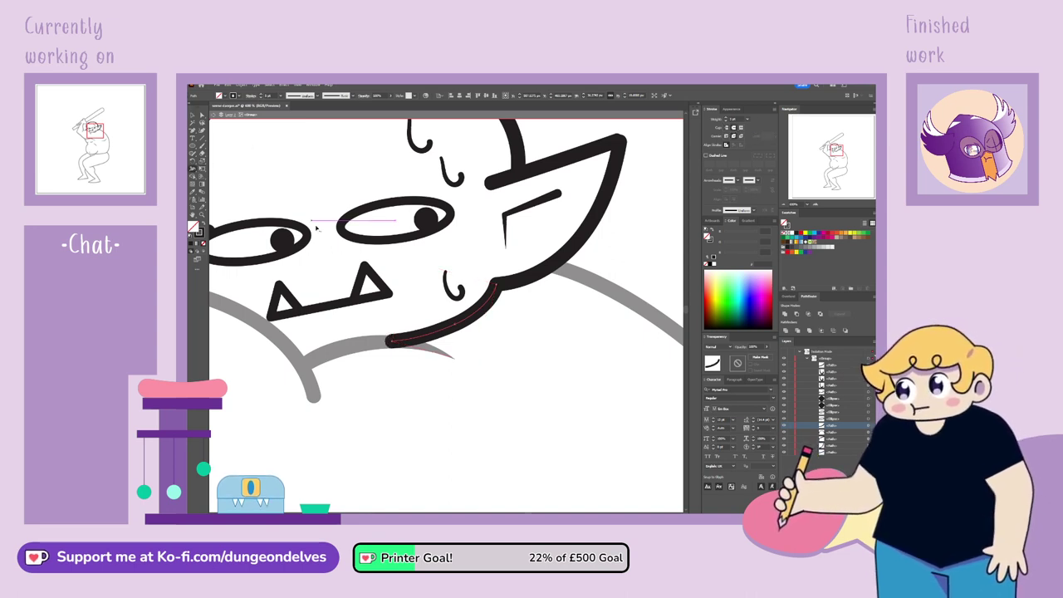
pyautogui.moveTo(392, 347); pyautogui.dragTo(392, 343)
pyautogui.click(192, 116)
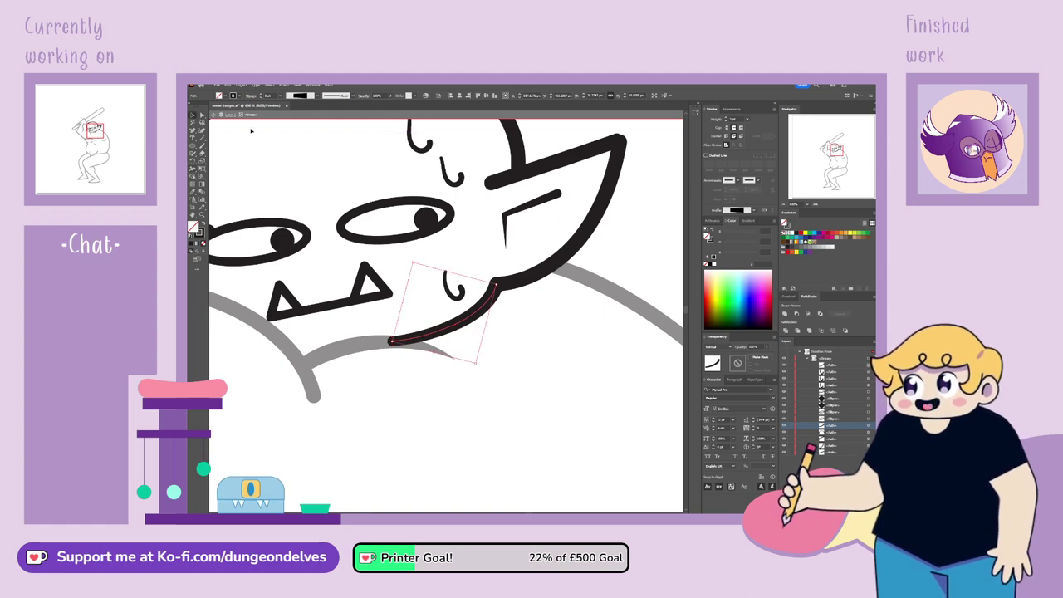
pyautogui.doubleClick(503, 394)
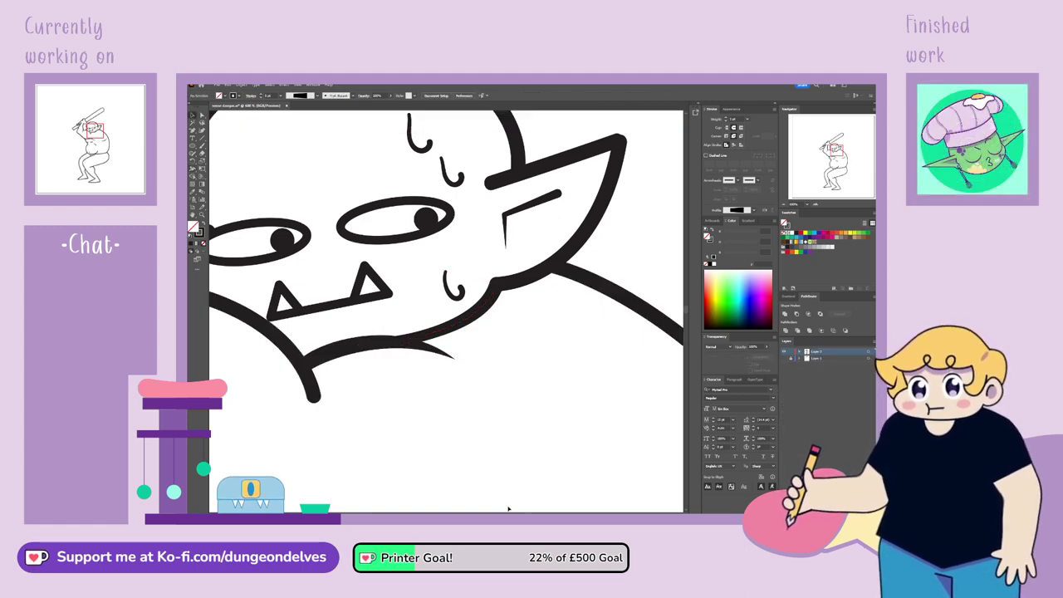
# Taper the inner end of the hand outline beside the knuckles with the Width tool
pyautogui.hotkey('ctrl', '-')
pyautogui.hotkey('ctrl', '-')
pyautogui.hotkey('ctrl', '-')
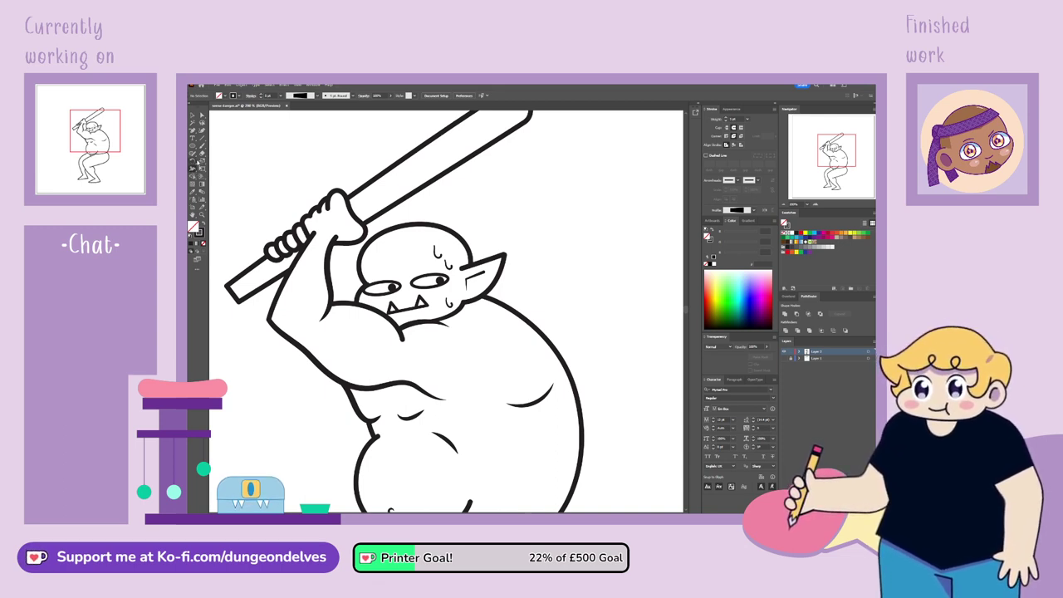
pyautogui.hotkey('ctrl', '+')
pyautogui.moveTo(838, 147); pyautogui.dragTo(827, 141)
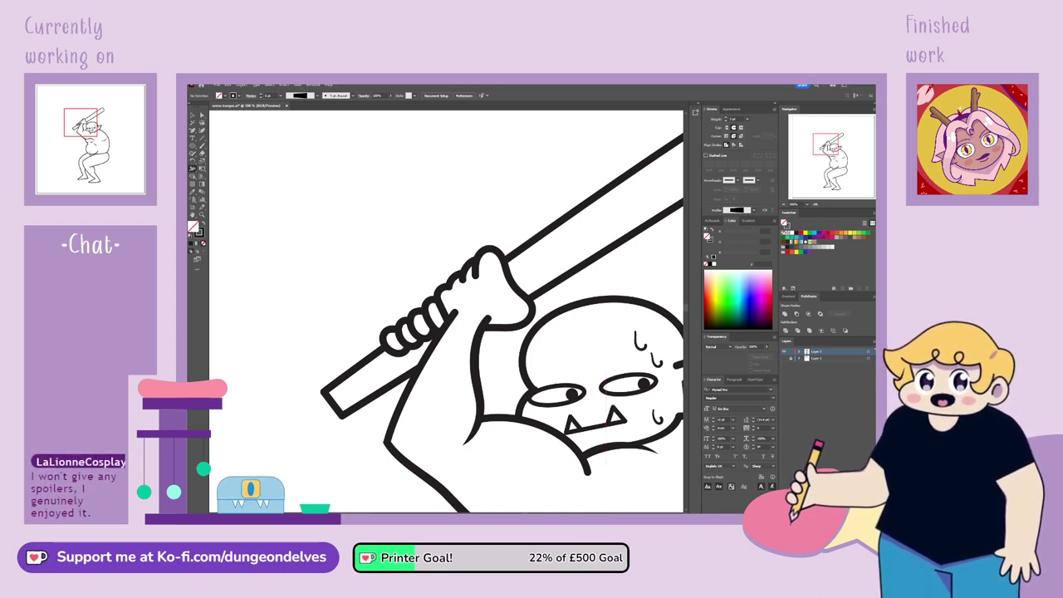
pyautogui.moveTo(463, 253); pyautogui.dragTo(392, 259)
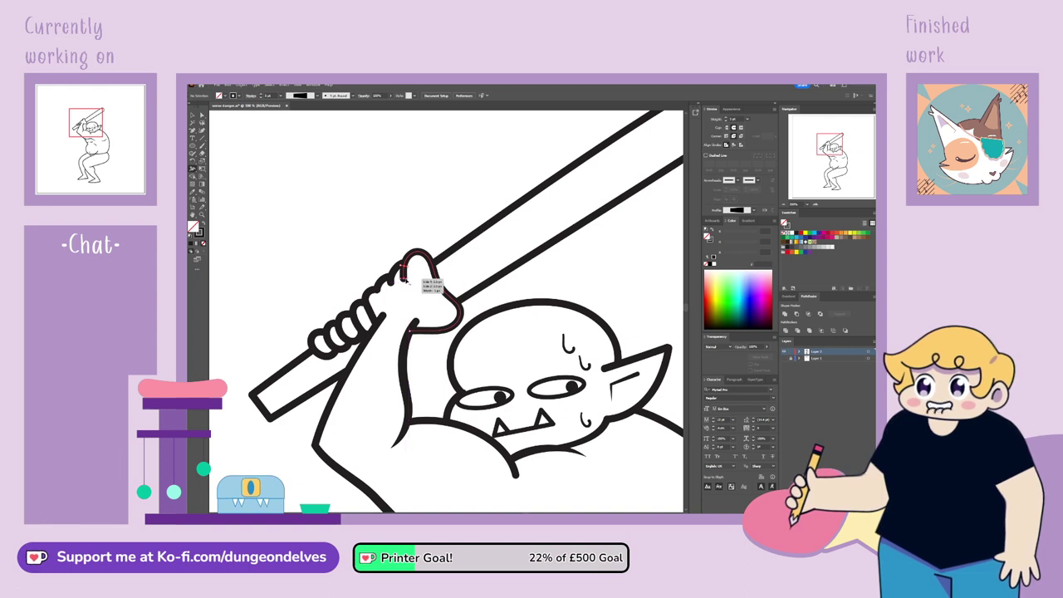
pyautogui.moveTo(406, 281); pyautogui.dragTo(401, 284)
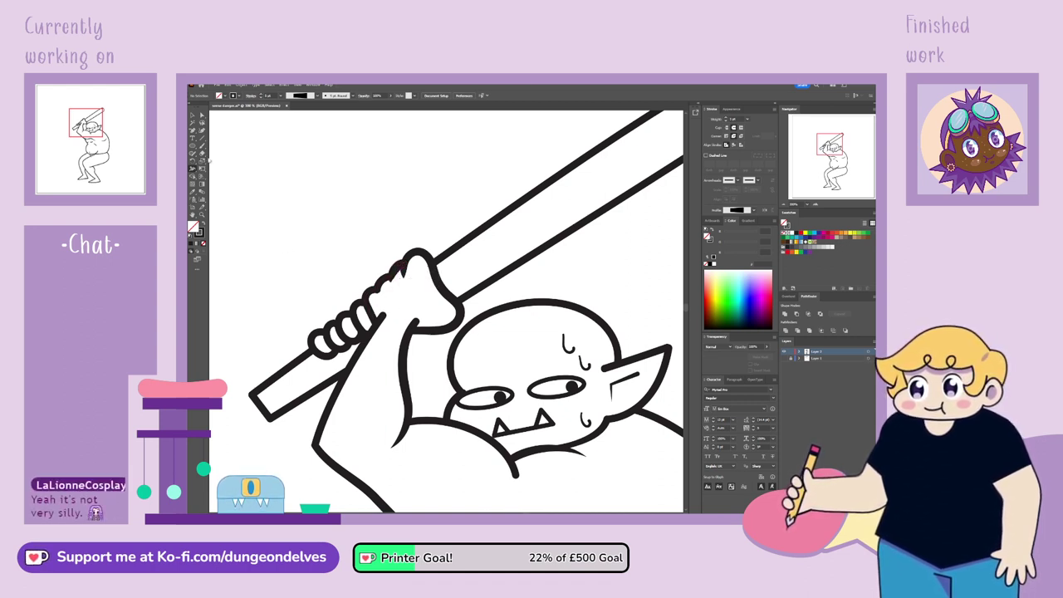
# Move the lower end point of the neighbouring knuckle line slightly down into the hand
pyautogui.click(192, 115)
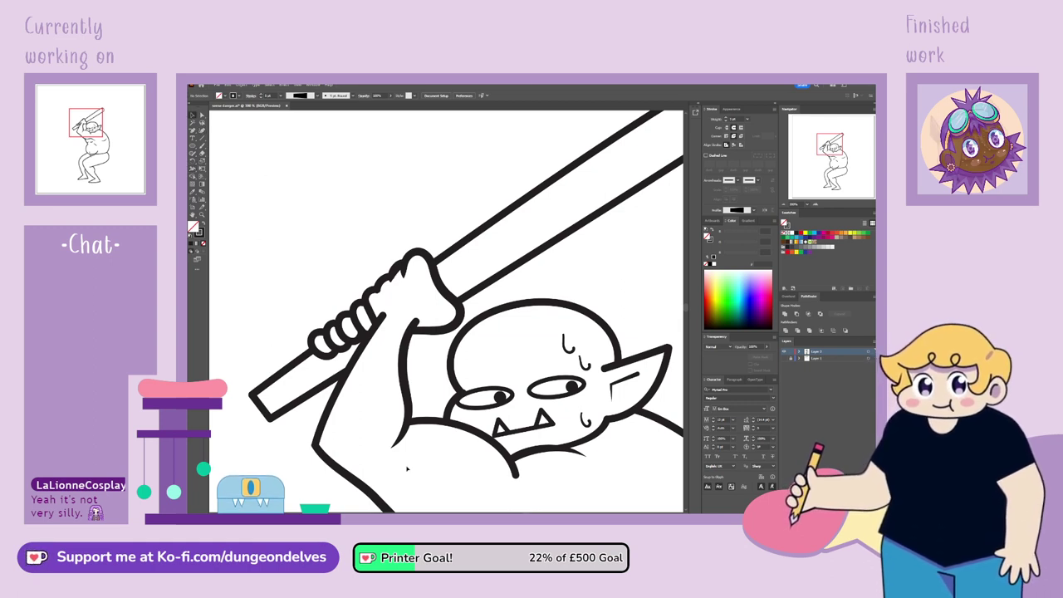
pyautogui.click(393, 289)
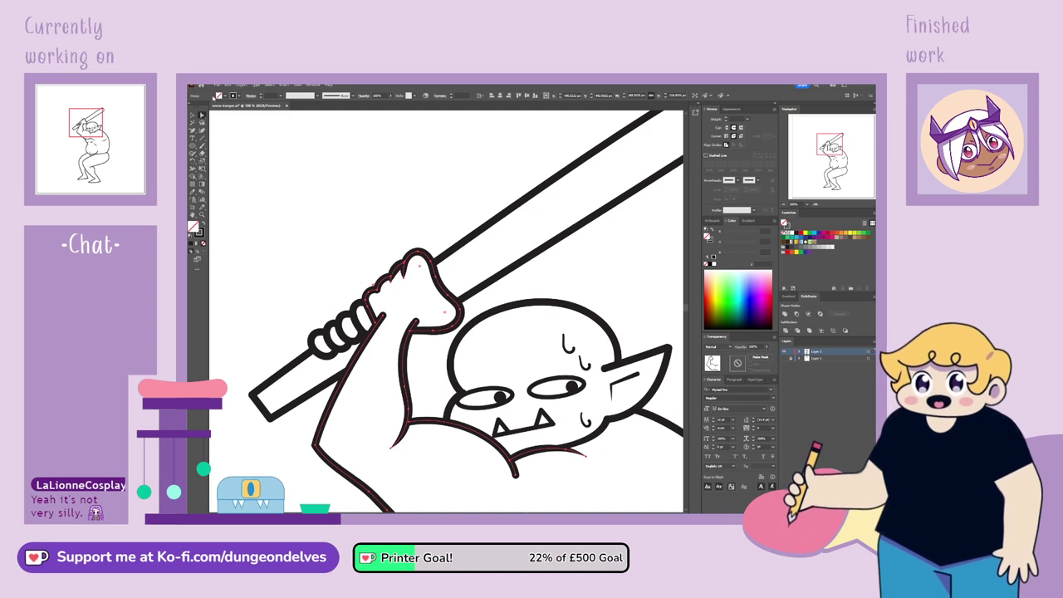
pyautogui.click(390, 281)
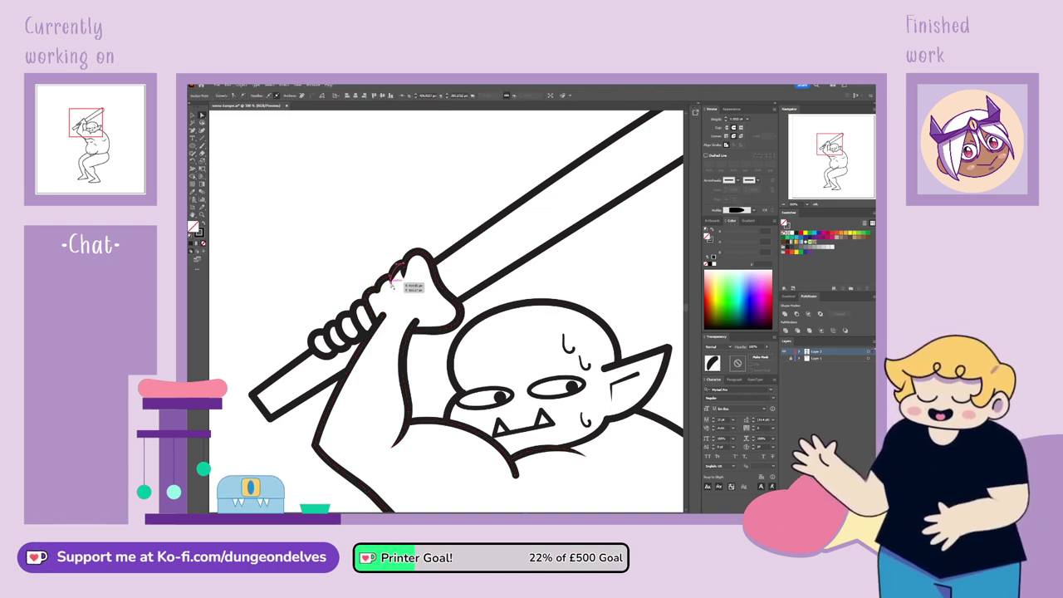
pyautogui.moveTo(391, 282); pyautogui.dragTo(391, 286)
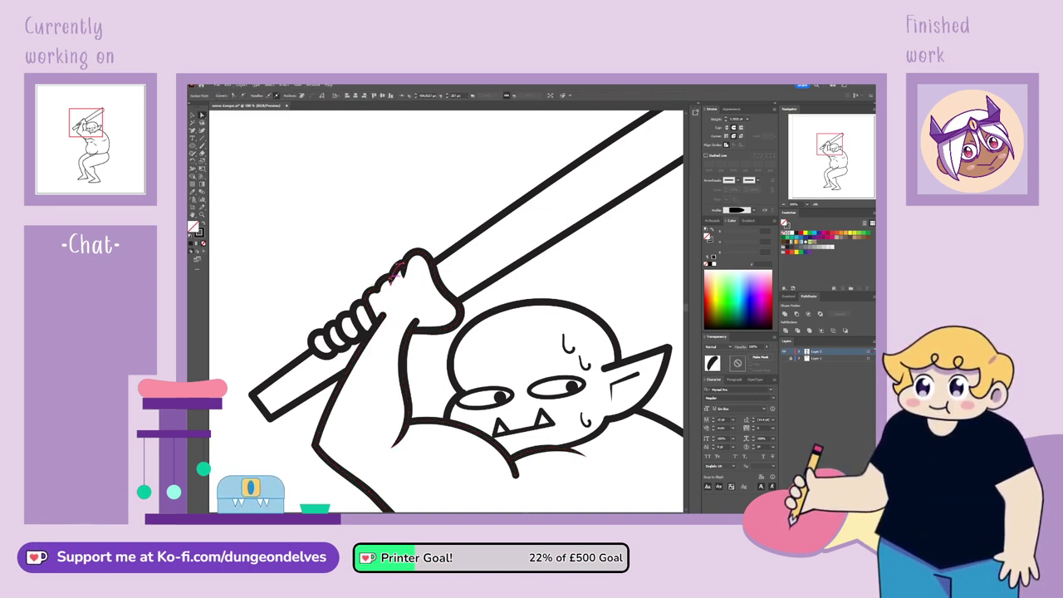
pyautogui.click(418, 214)
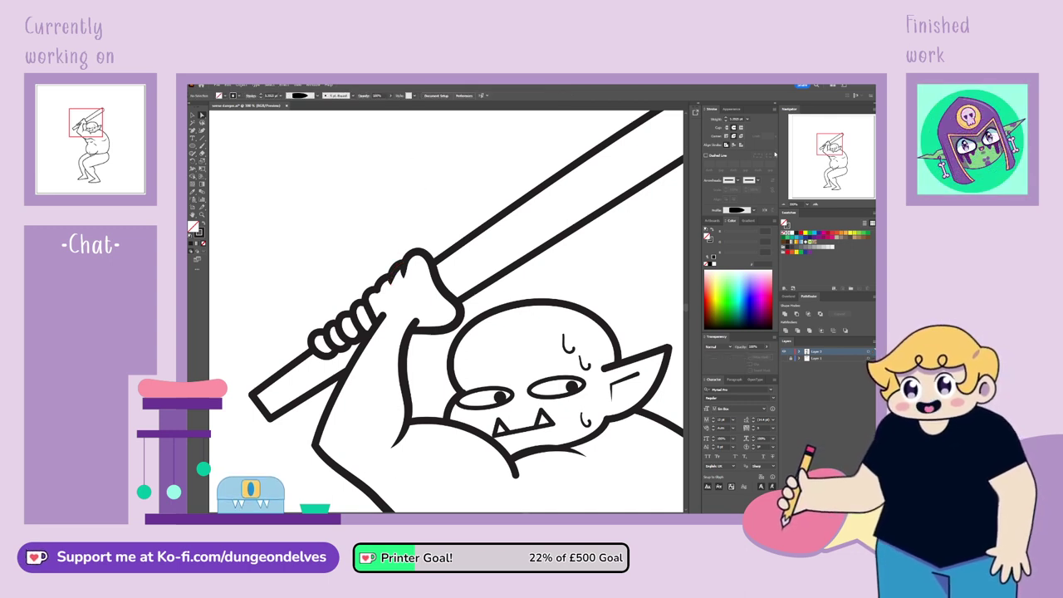
# Nudge the upper end point of the short cheek line beside the ogre's outer eye inward to meet the outline
pyautogui.moveTo(397, 270); pyautogui.dragTo(322, 186)
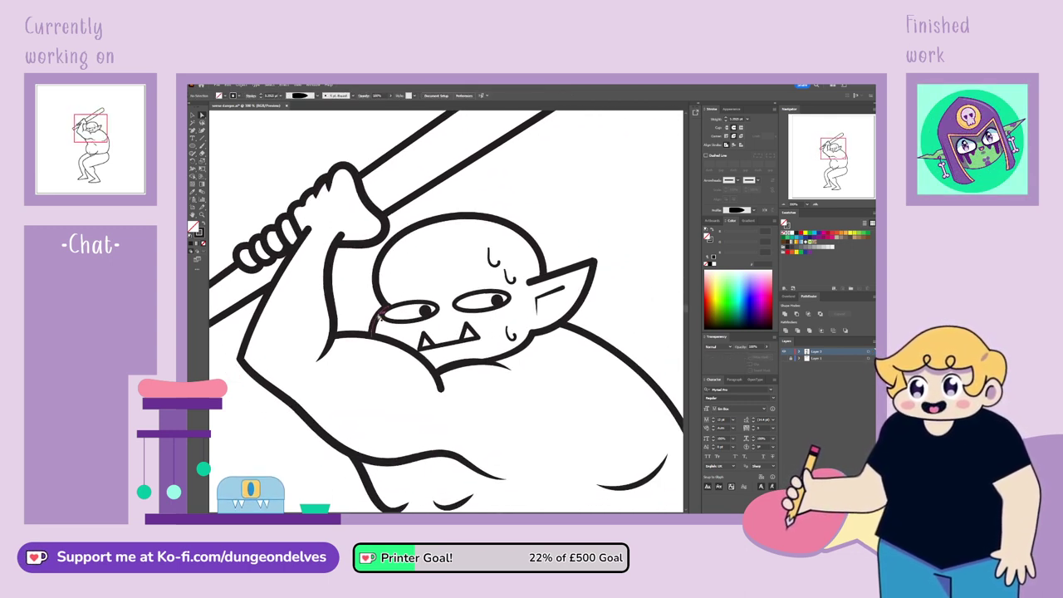
pyautogui.click(381, 299)
pyautogui.click(382, 300)
pyautogui.moveTo(384, 304); pyautogui.dragTo(387, 306)
pyautogui.click(360, 309)
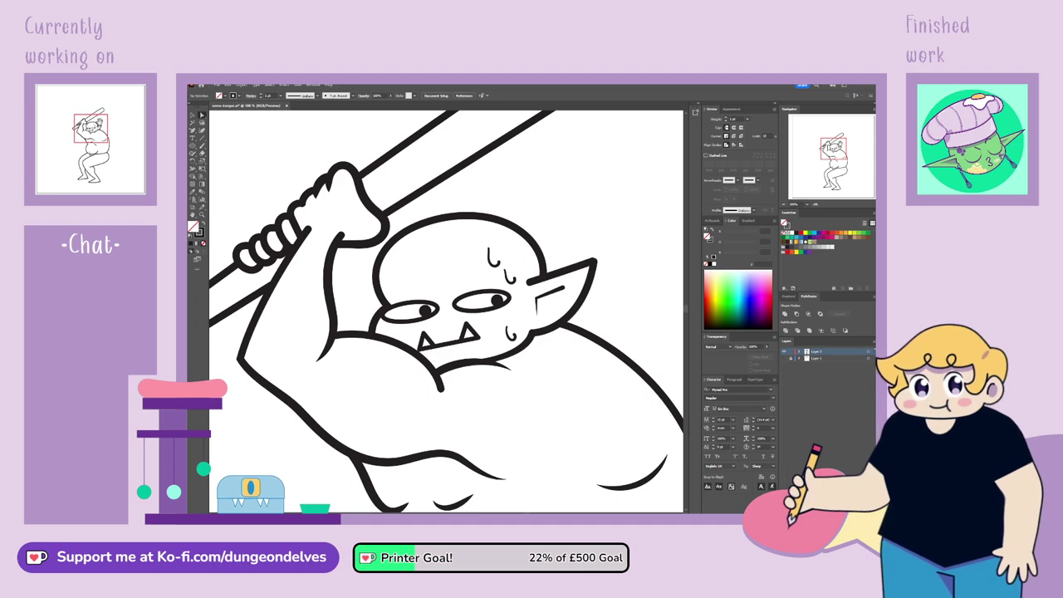
# Give the belly outline a Basic 5 pt stroke with round caps and taper its lower end near the waist line
pyautogui.moveTo(622, 166); pyautogui.dragTo(578, 41)
pyautogui.moveTo(446, 349); pyautogui.dragTo(440, 251)
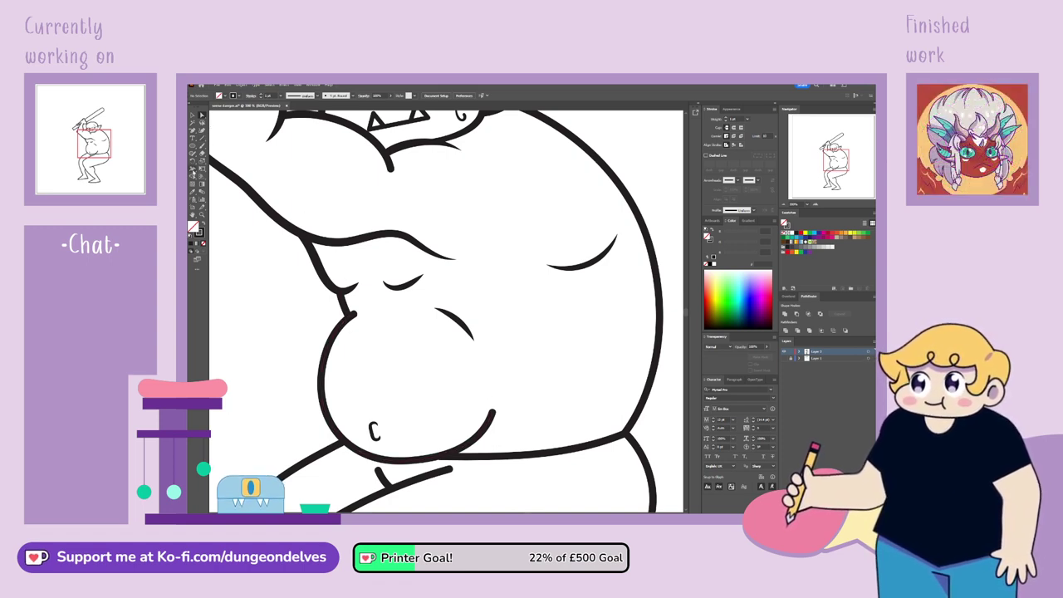
pyautogui.click(490, 424)
pyautogui.click(491, 425)
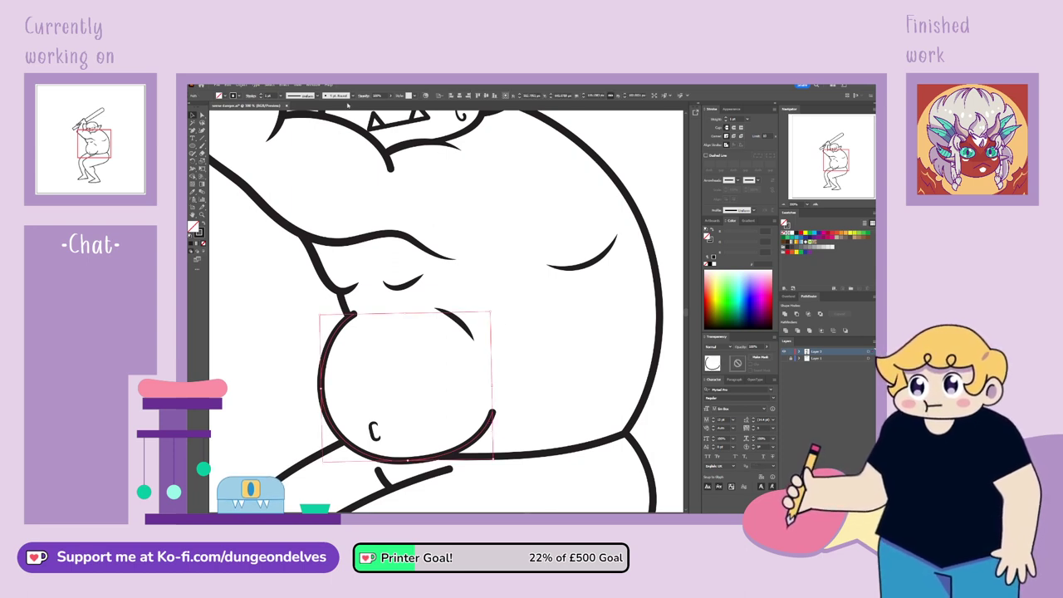
pyautogui.click(349, 107)
pyautogui.moveTo(278, 95); pyautogui.dragTo(242, 103)
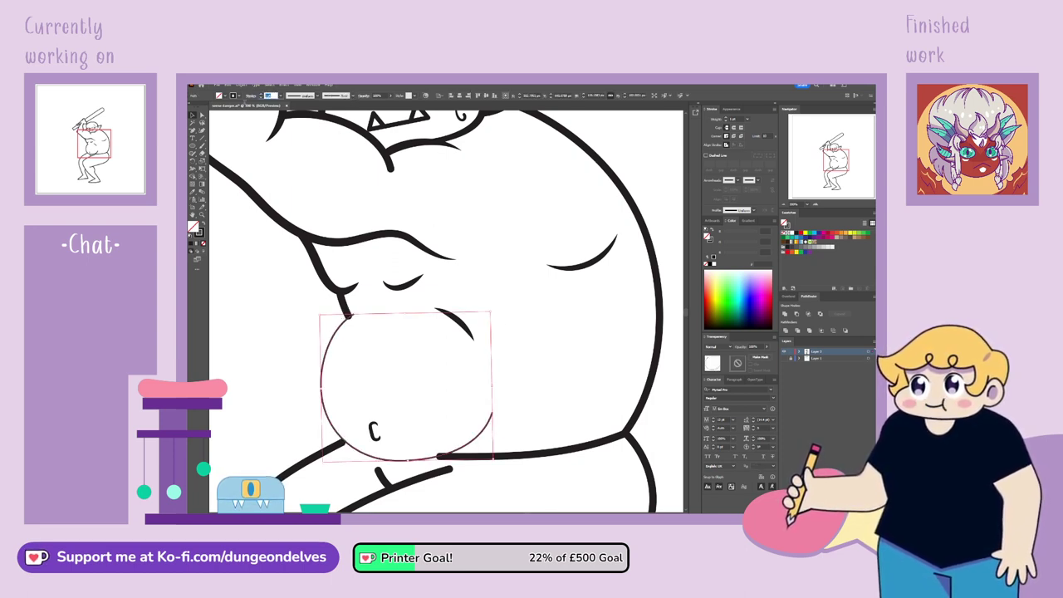
pyautogui.write('5')
pyautogui.press('Return')
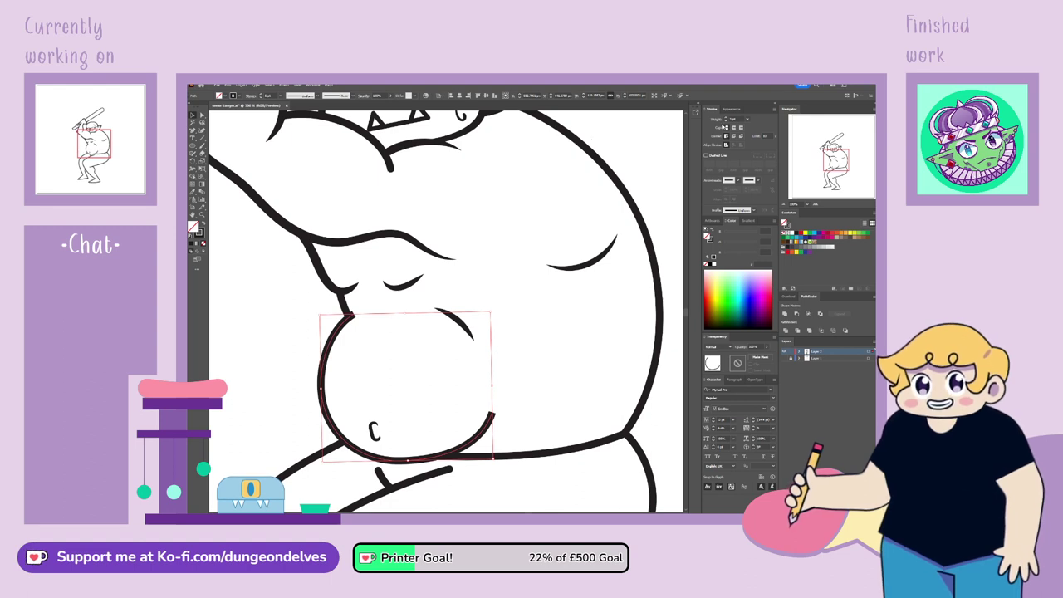
pyautogui.click(268, 309)
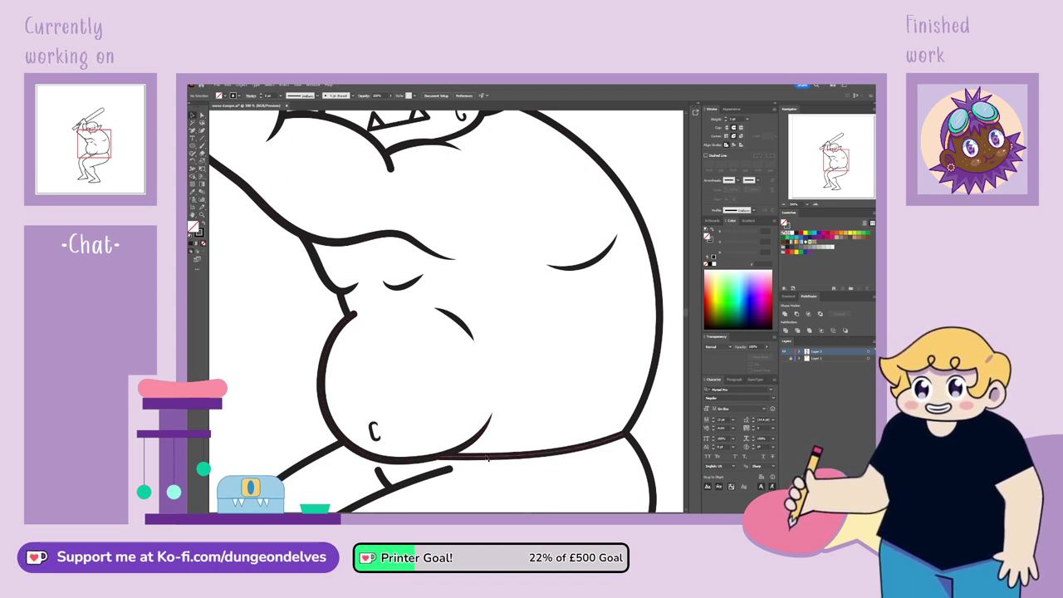
# Move the waist line's belly-side end point slightly further onto the belly outline
pyautogui.click(480, 459)
pyautogui.click(201, 116)
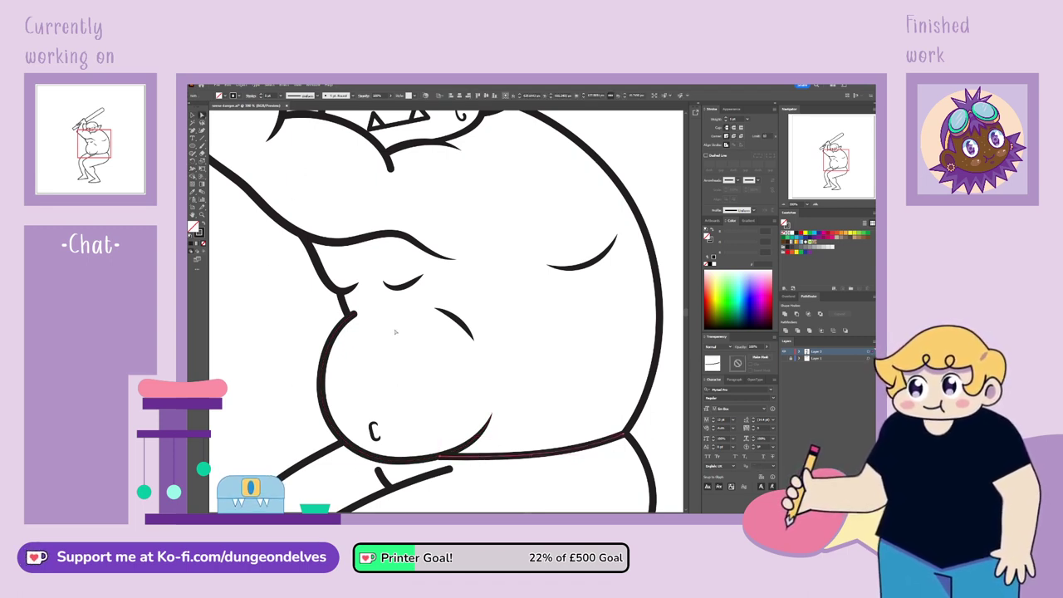
pyautogui.moveTo(440, 457)
pyautogui.mouseDown()
pyautogui.moveTo(462, 457)
pyautogui.moveTo(436, 457)
pyautogui.mouseUp()
pyautogui.click(635, 428)
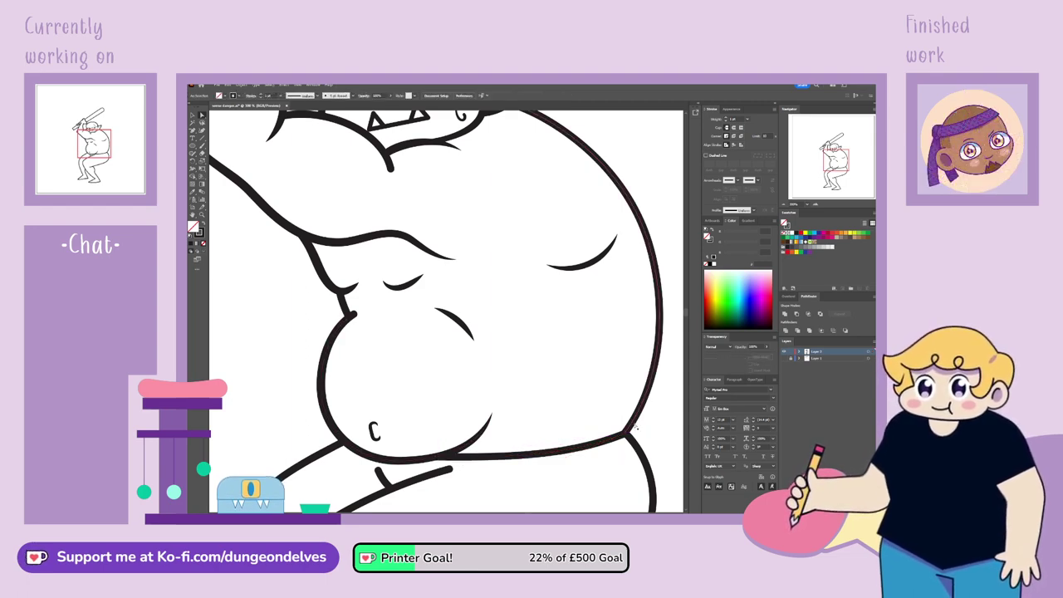
pyautogui.hotkey('ctrl', '-')
pyautogui.hotkey('ctrl', '-')
pyautogui.hotkey('ctrl', '-')
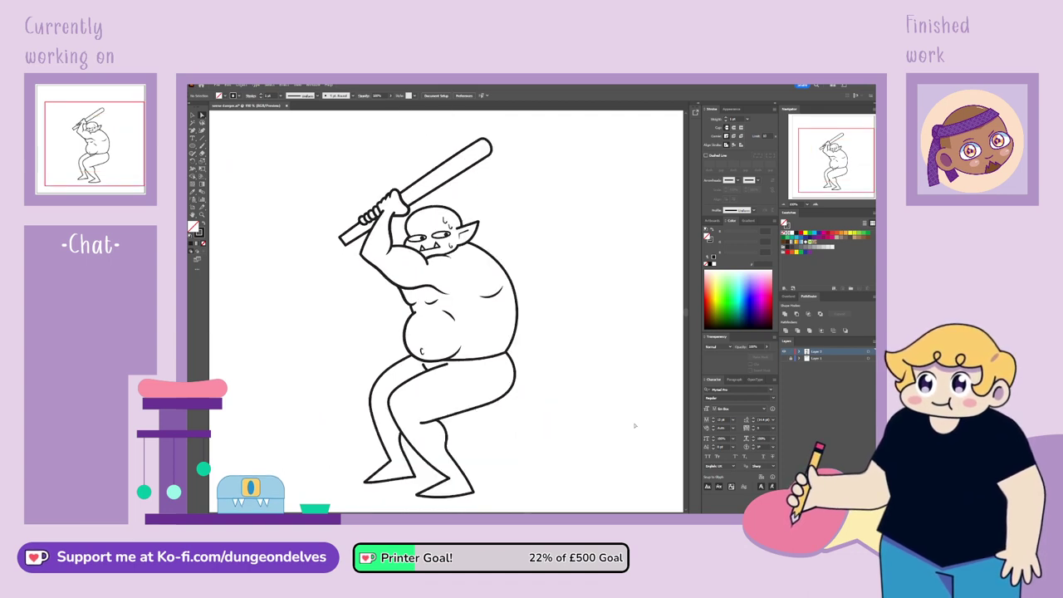
pyautogui.press('h')
pyautogui.moveTo(567, 391); pyautogui.dragTo(532, 385)
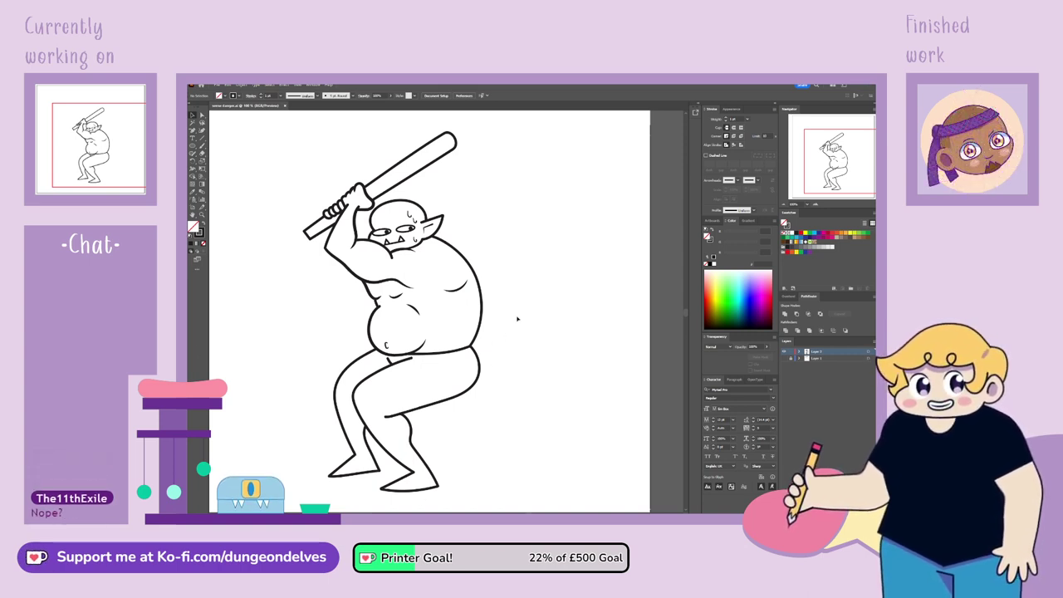
# Rotate the far foot slightly clockwise about the ankle, selecting its anchor points on the leg outlines, so its sole sits nearly level
pyautogui.hotkey('ctrl', '+')
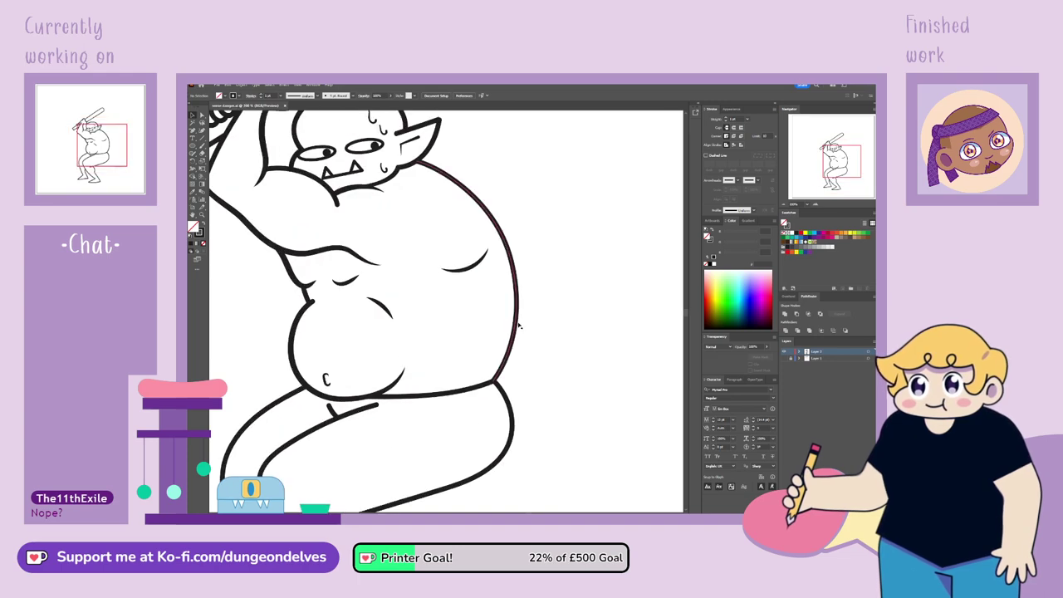
pyautogui.moveTo(844, 152); pyautogui.dragTo(837, 171)
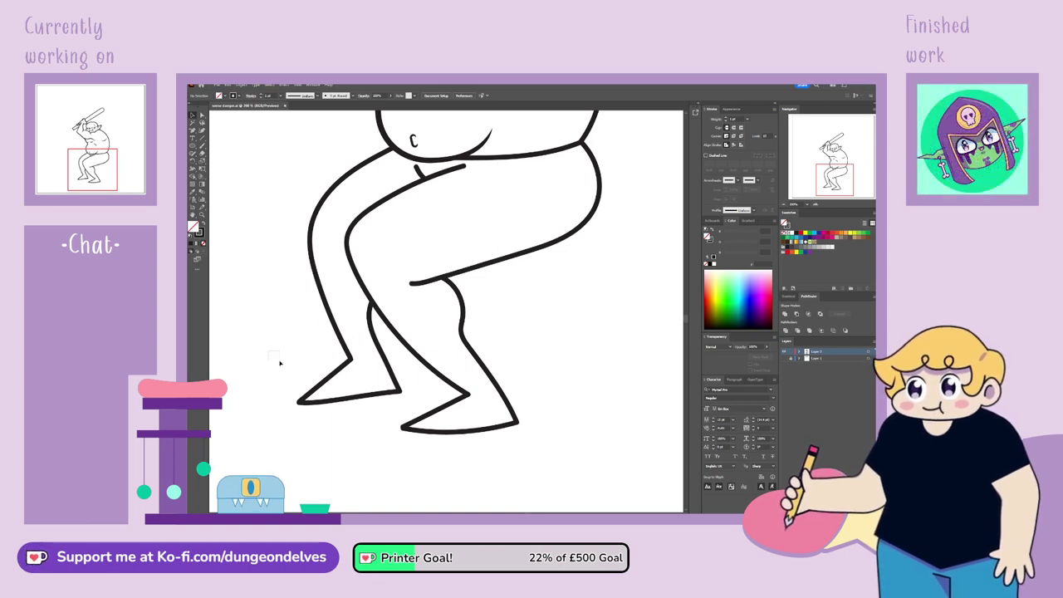
pyautogui.moveTo(405, 408); pyautogui.dragTo(269, 323)
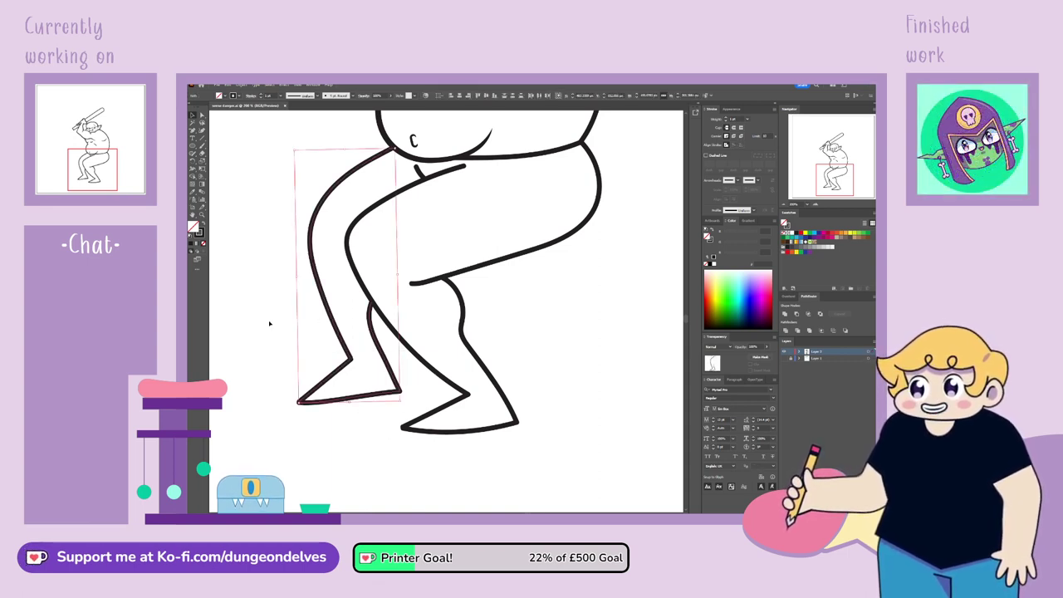
pyautogui.press('q')
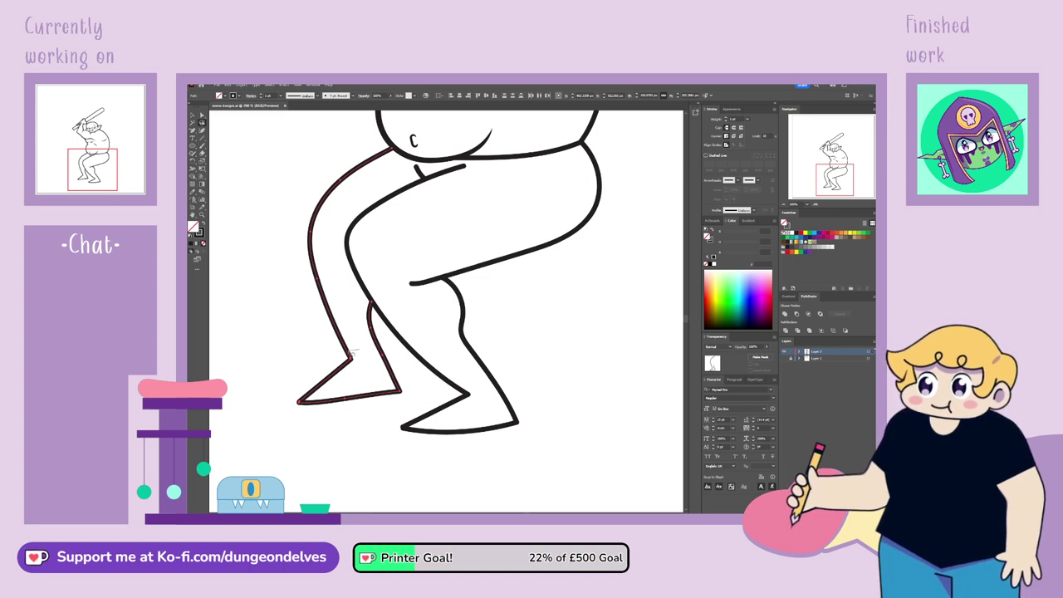
pyautogui.moveTo(357, 352)
pyautogui.mouseDown()
pyautogui.moveTo(336, 422)
pyautogui.moveTo(413, 397)
pyautogui.moveTo(396, 358)
pyautogui.moveTo(365, 350)
pyautogui.mouseUp()
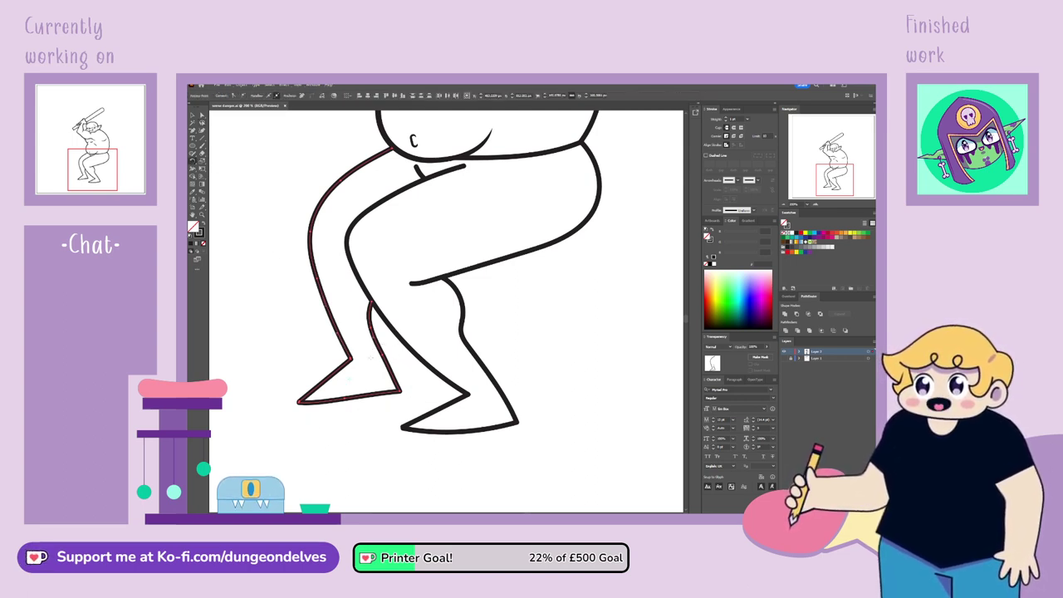
pyautogui.click(321, 442)
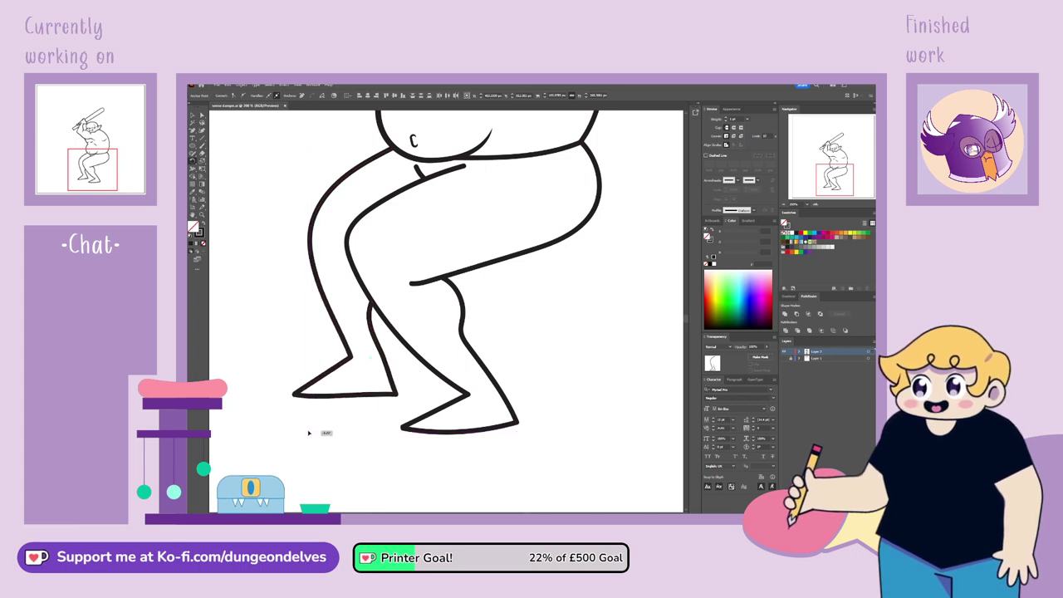
pyautogui.moveTo(308, 432); pyautogui.dragTo(309, 431)
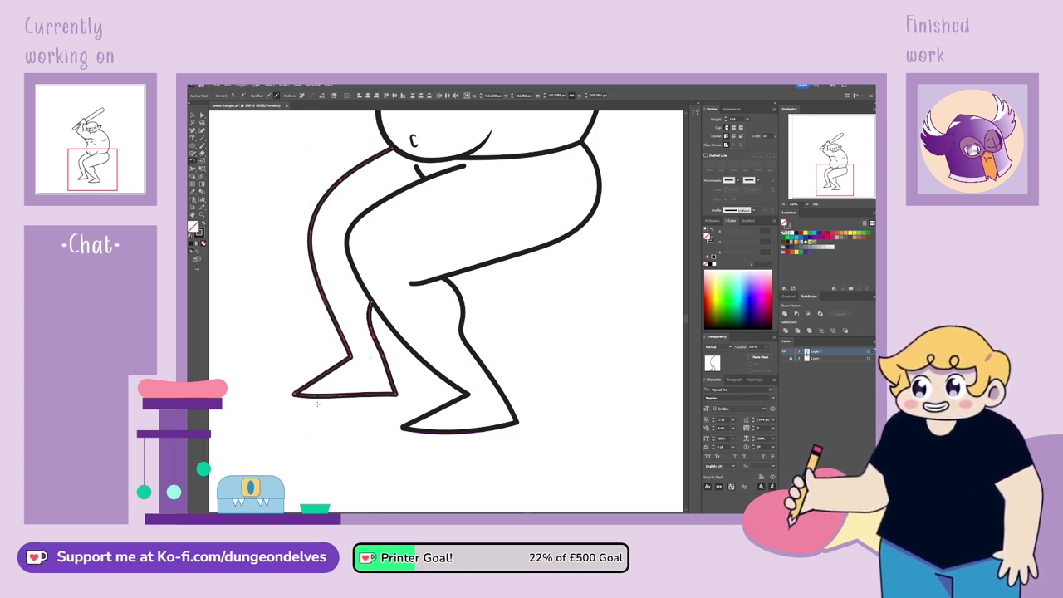
pyautogui.click(193, 116)
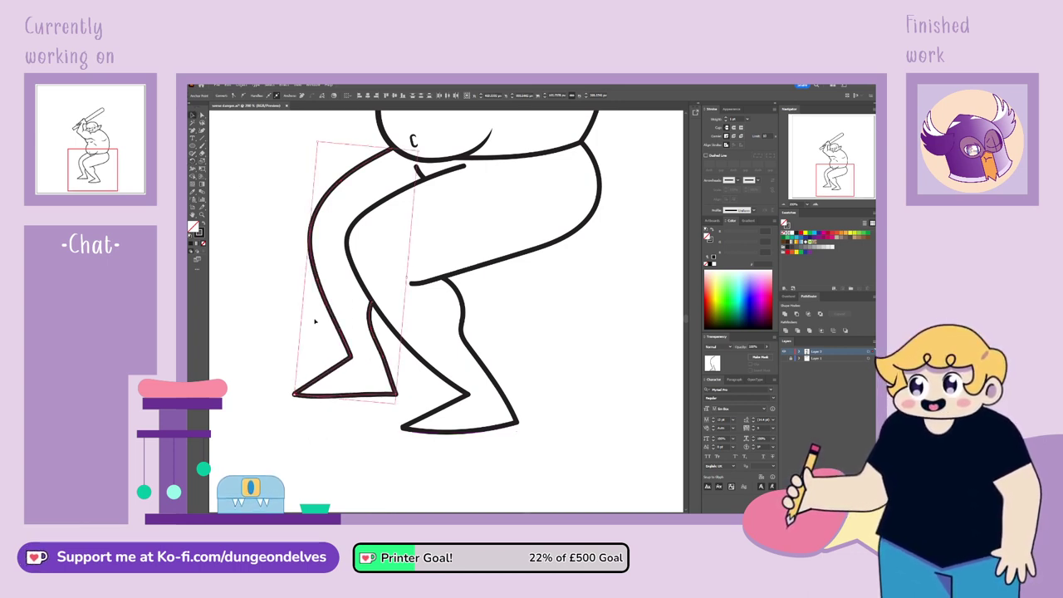
pyautogui.click(506, 460)
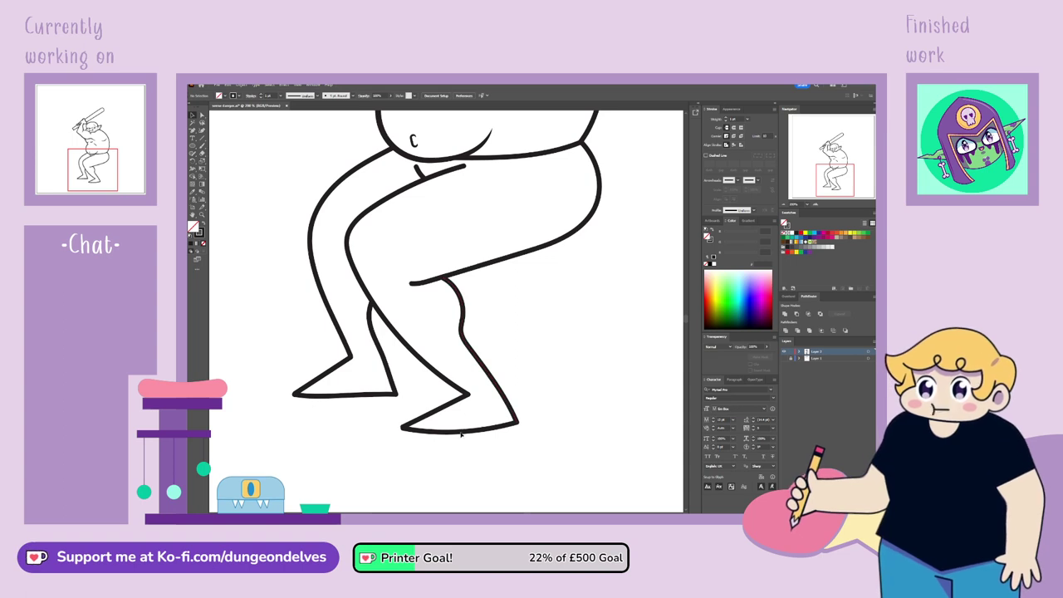
# Move the near foot's toe point slightly forward and lower its heel corner to flatten the sole
pyautogui.moveTo(389, 420); pyautogui.dragTo(411, 437)
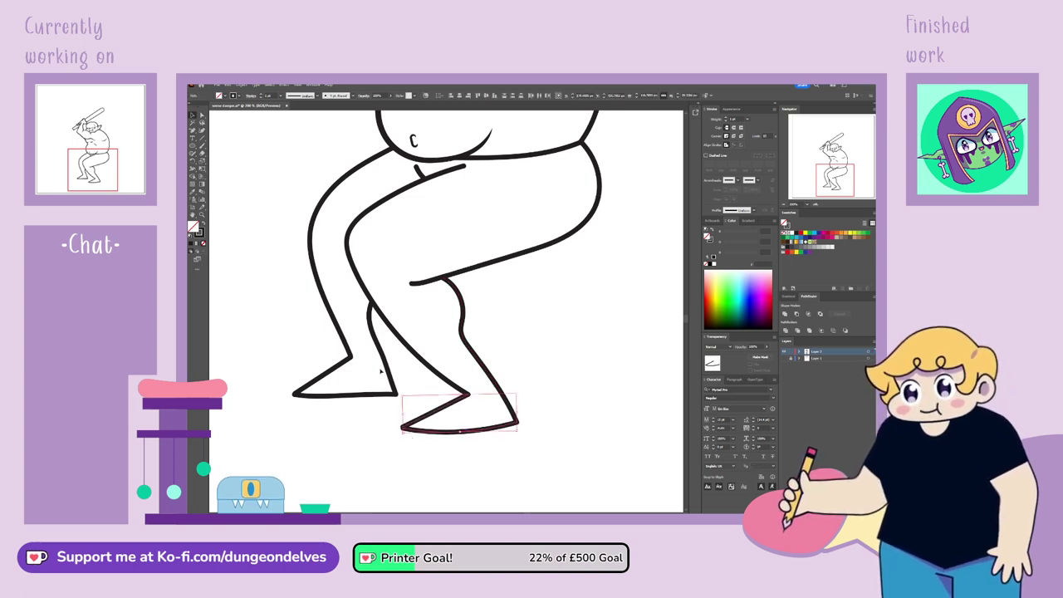
pyautogui.click(202, 115)
pyautogui.click(404, 428)
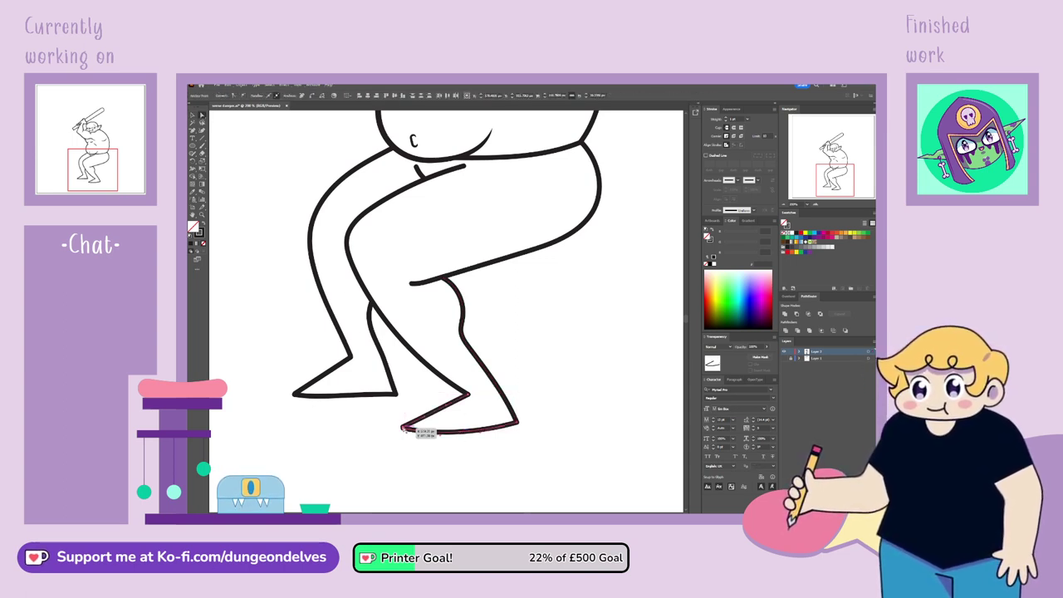
pyautogui.moveTo(404, 429); pyautogui.dragTo(399, 429)
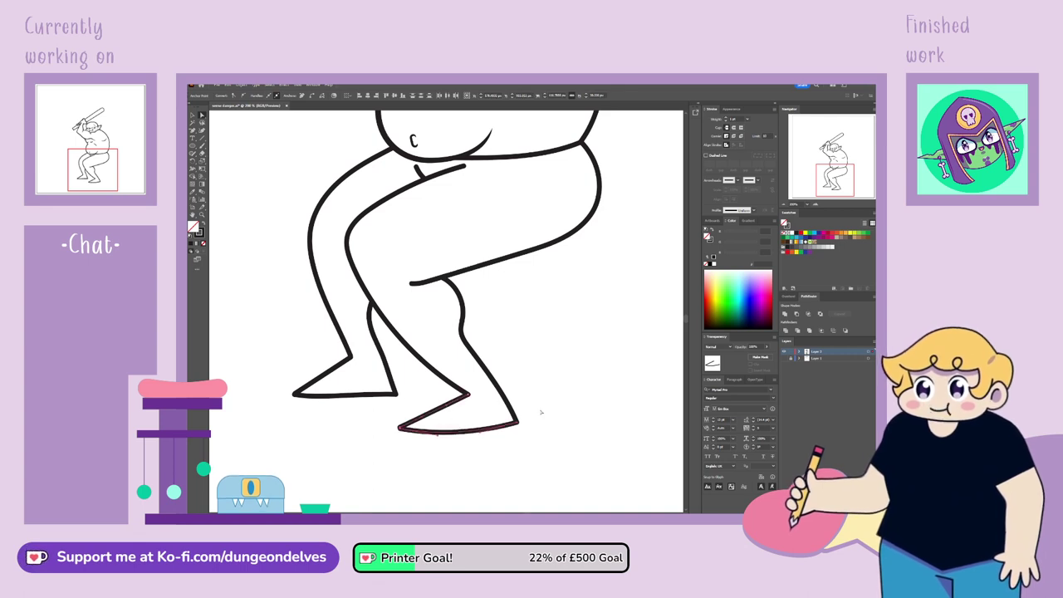
pyautogui.moveTo(519, 424); pyautogui.dragTo(516, 433)
pyautogui.click(481, 433)
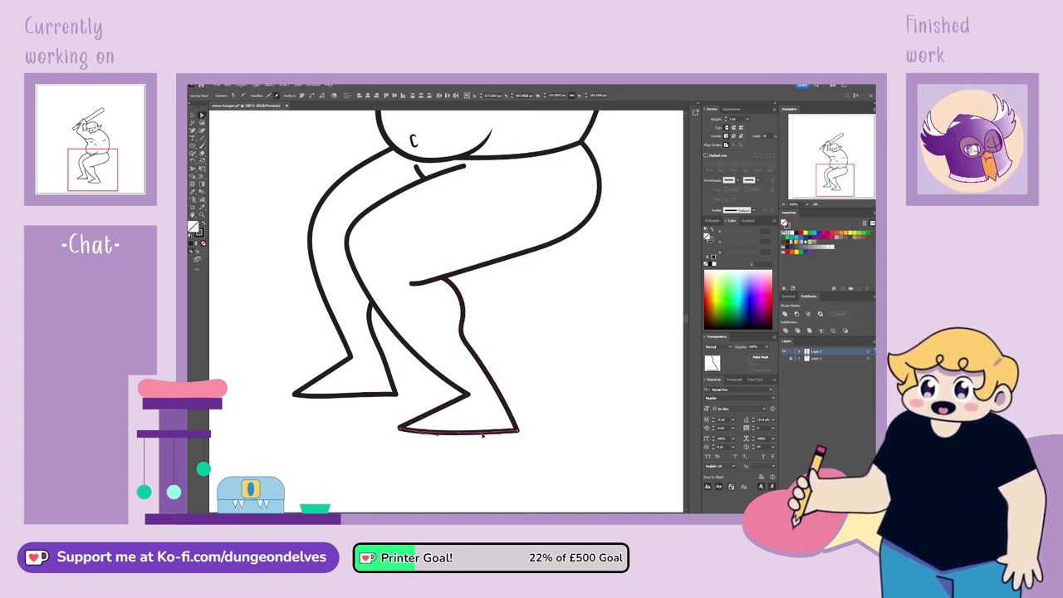
pyautogui.click(459, 451)
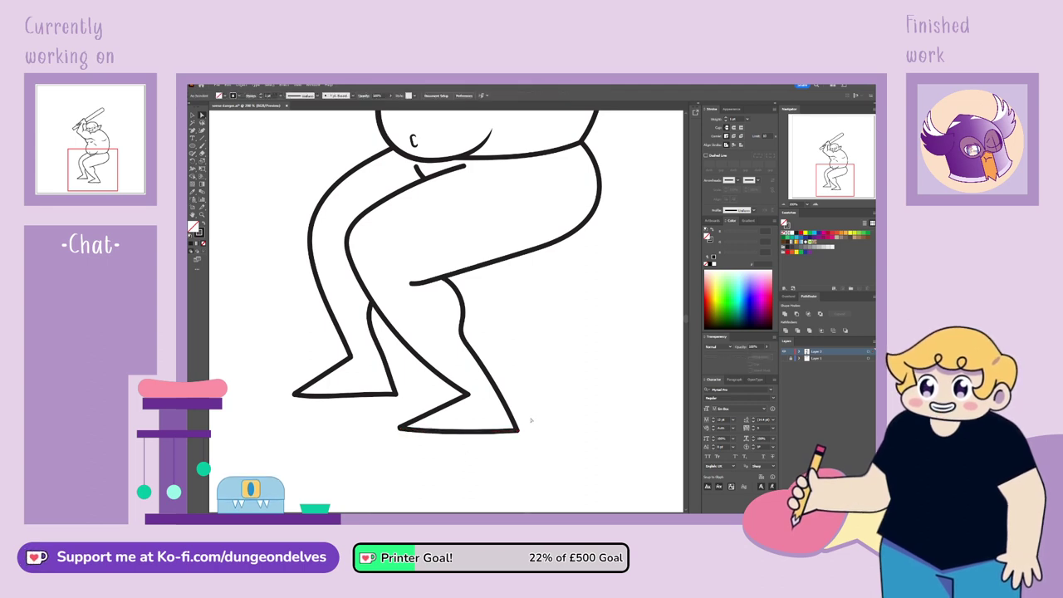
# Reshape the back line of the near lower leg so it bows slightly outward just above the heel
pyautogui.click(513, 421)
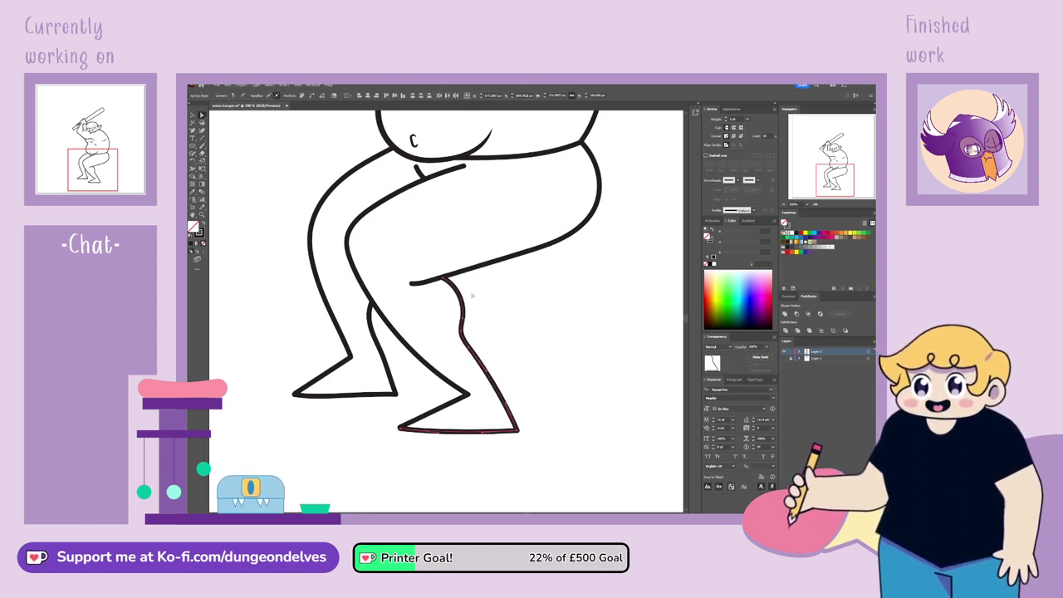
pyautogui.click(510, 403)
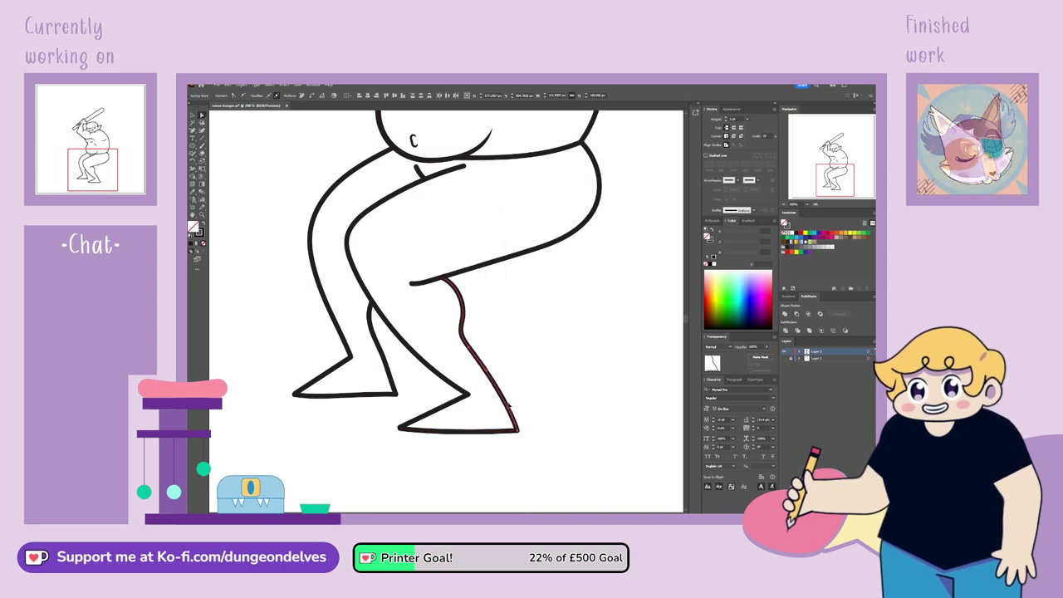
pyautogui.click(511, 403)
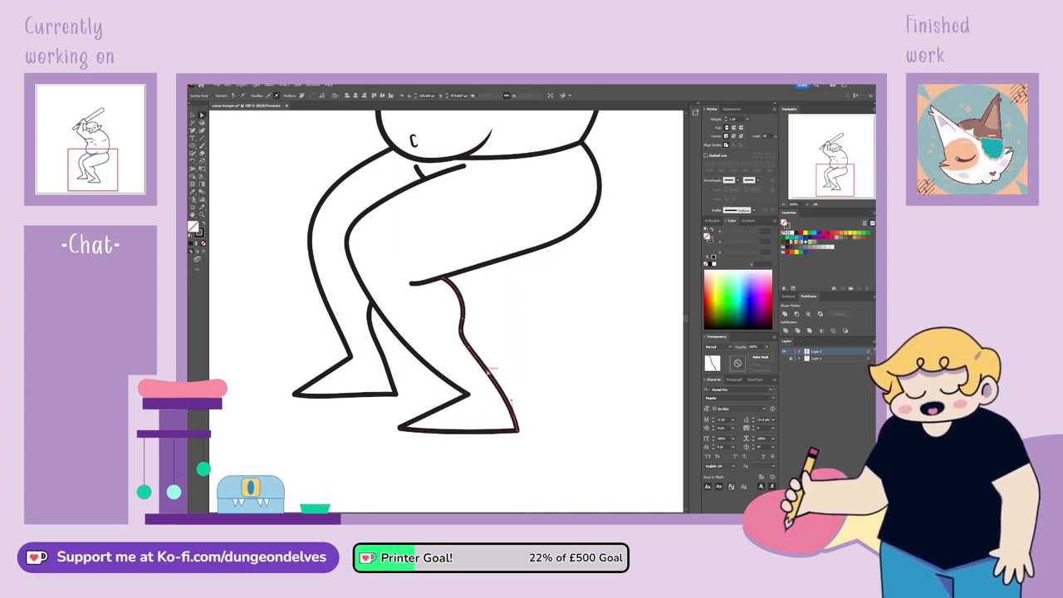
pyautogui.click(540, 403)
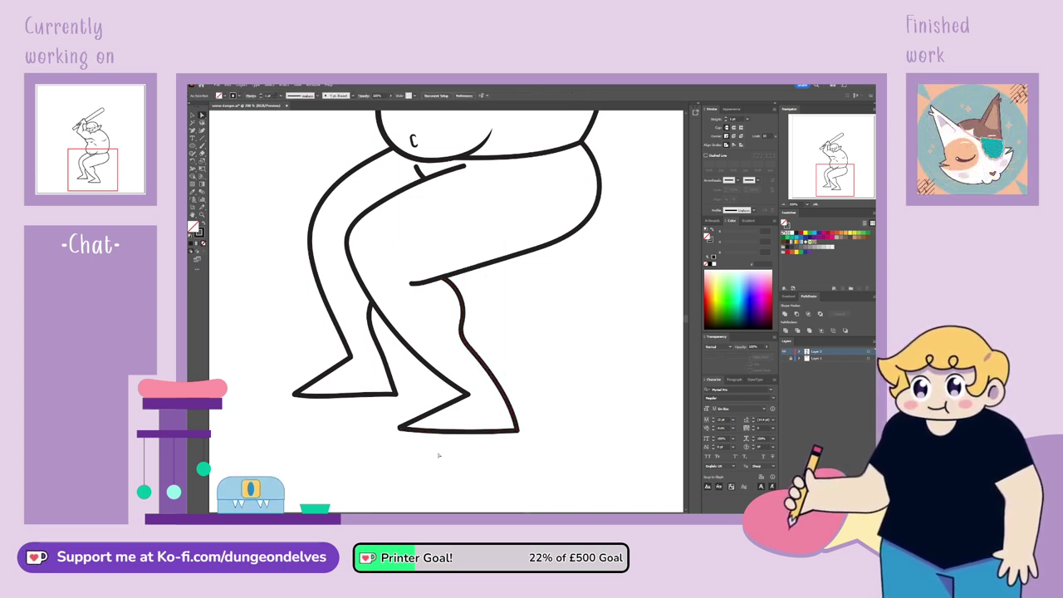
# Lower the near foot's toe point slightly to even out the sole line
pyautogui.click(402, 429)
pyautogui.moveTo(400, 429); pyautogui.dragTo(401, 431)
pyautogui.click(424, 441)
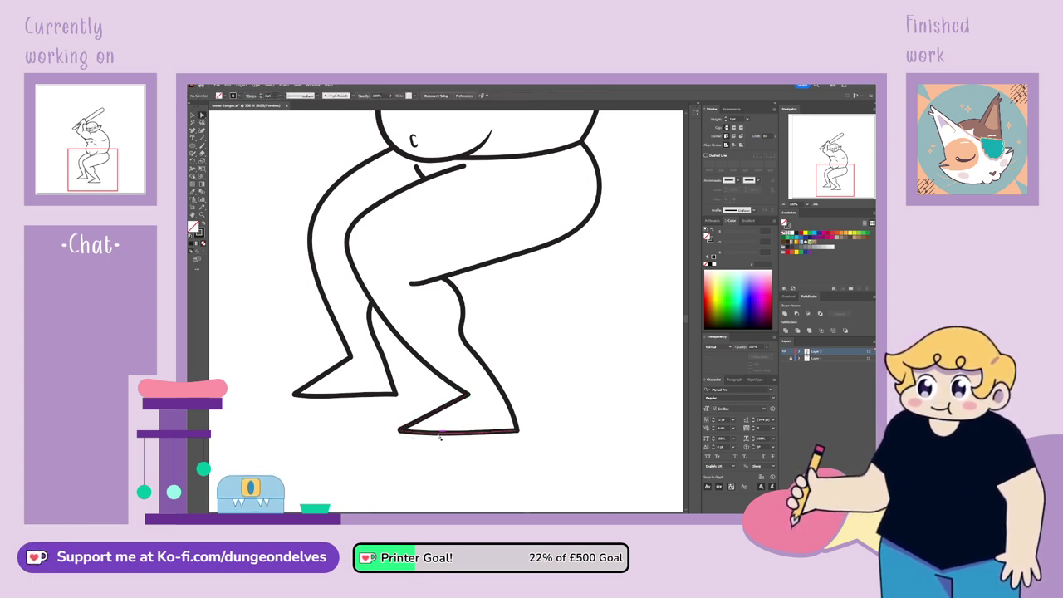
pyautogui.click(438, 434)
pyautogui.click(482, 440)
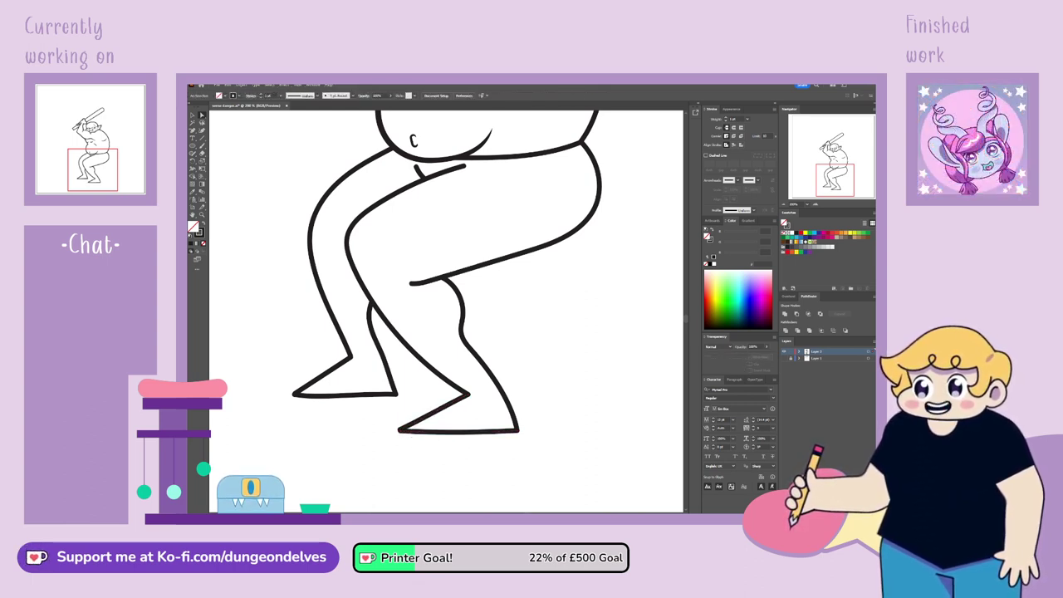
# Lengthen the far foot by moving its toe point farther forward, away from the heel
pyautogui.moveTo(293, 393)
pyautogui.mouseDown()
pyautogui.moveTo(304, 394)
pyautogui.moveTo(280, 394)
pyautogui.mouseUp()
pyautogui.click(351, 362)
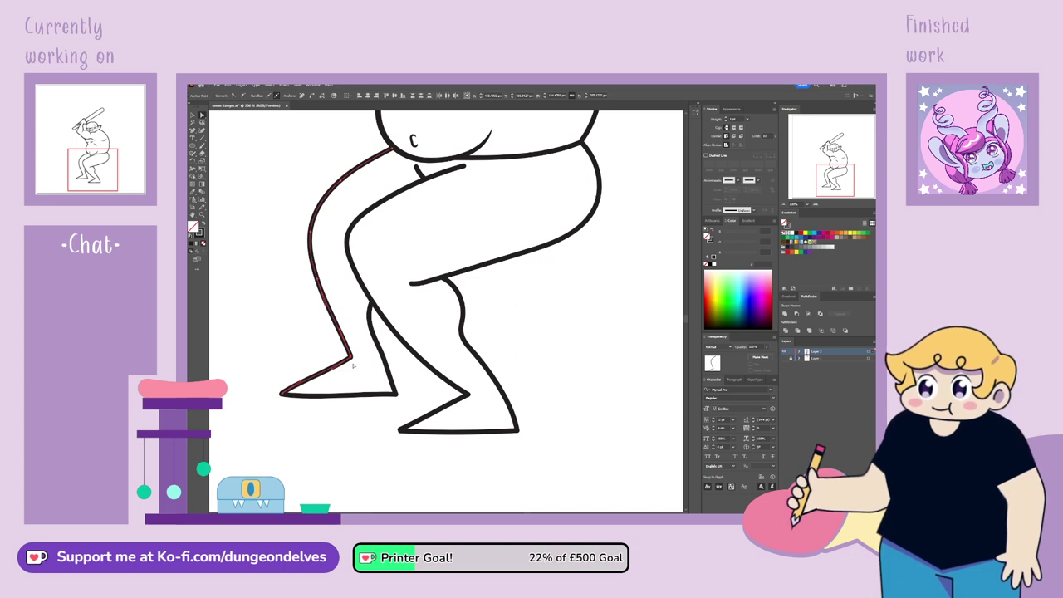
pyautogui.press('ctrl')
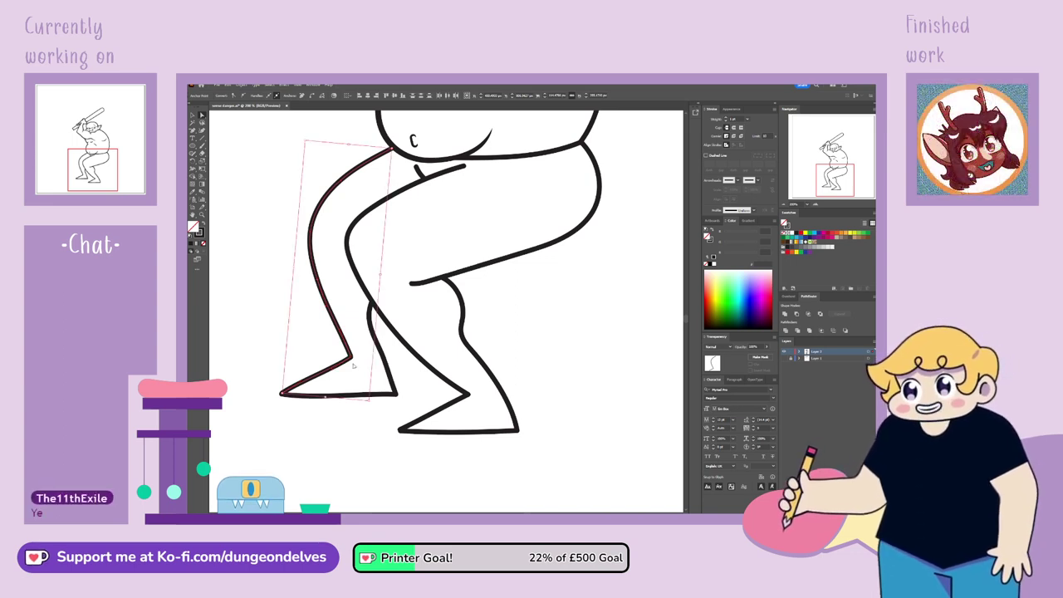
pyautogui.click(562, 382)
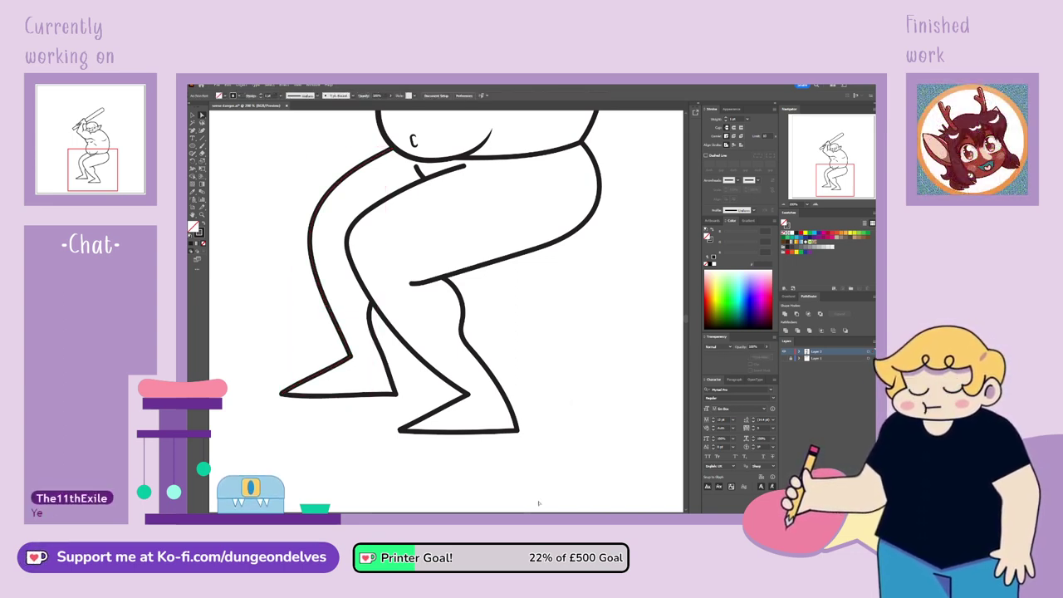
# Straighten the far foot's sole line and check the near foot's outlines where they meet
pyautogui.click(400, 432)
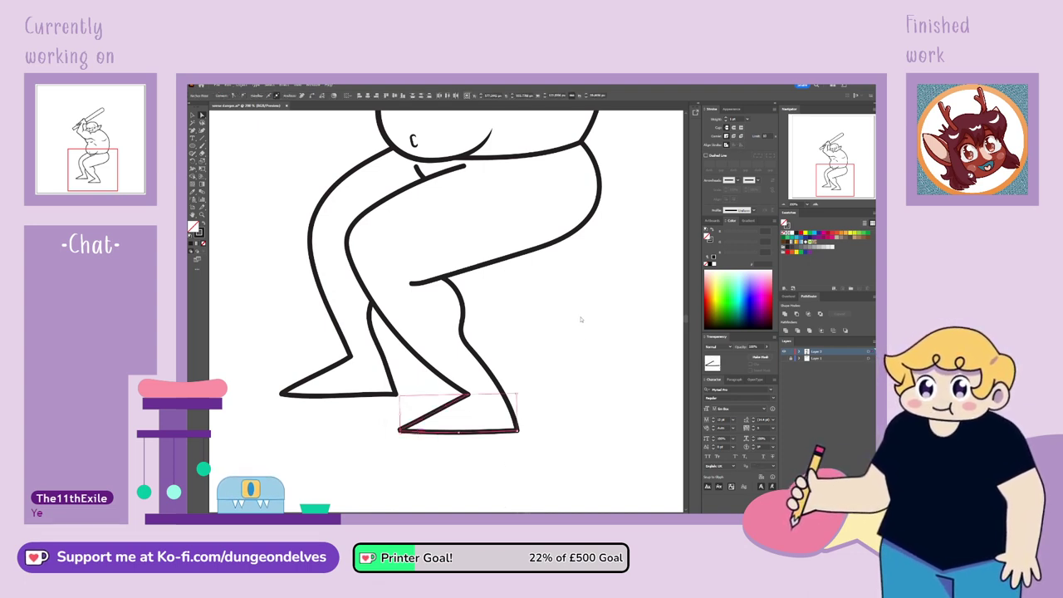
pyautogui.moveTo(505, 417); pyautogui.dragTo(534, 451)
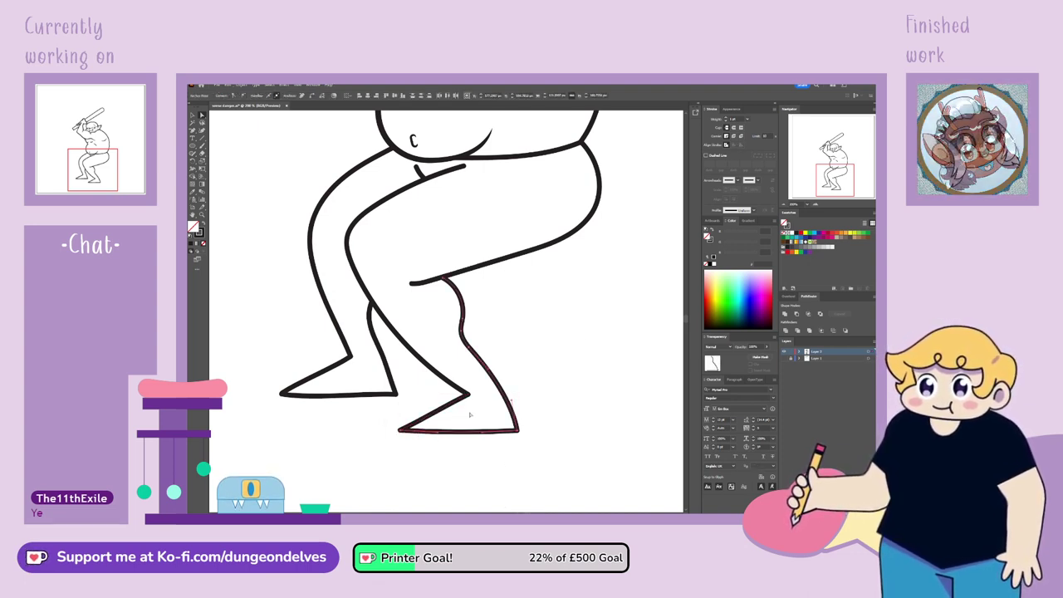
pyautogui.click(434, 412)
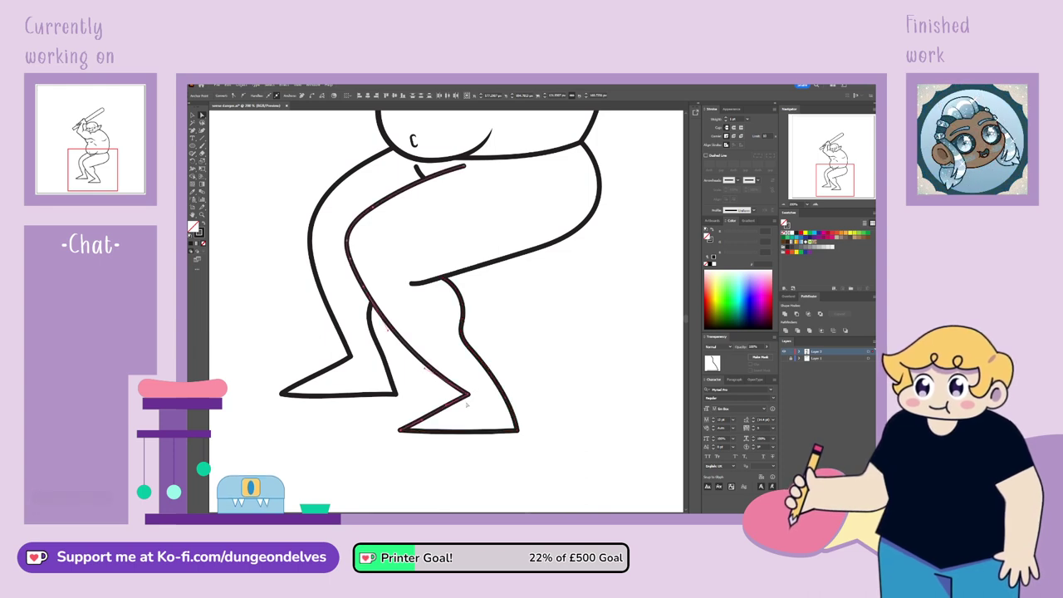
pyautogui.click(289, 395)
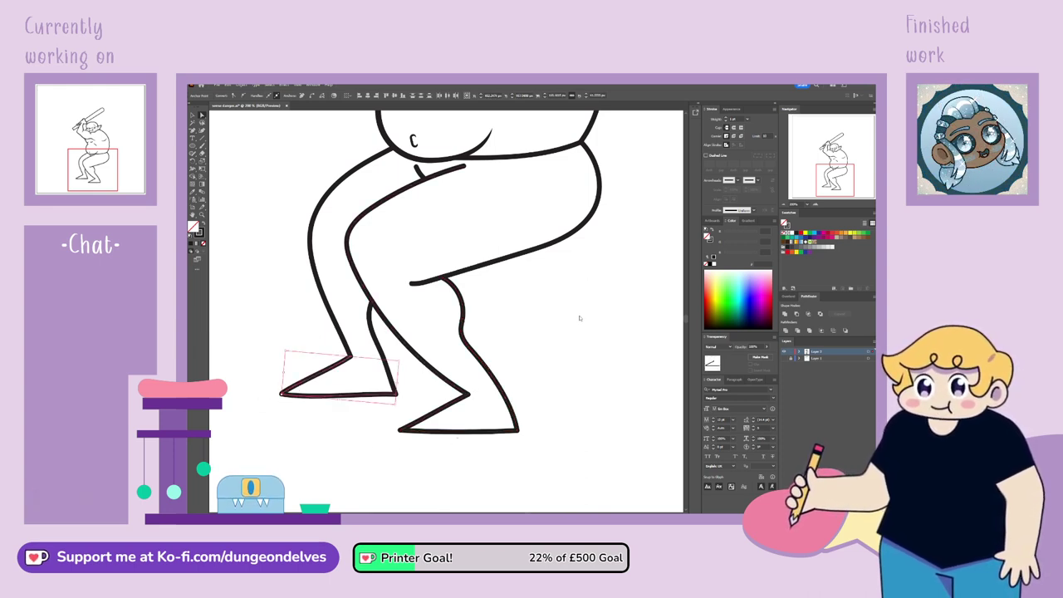
pyautogui.press('a')
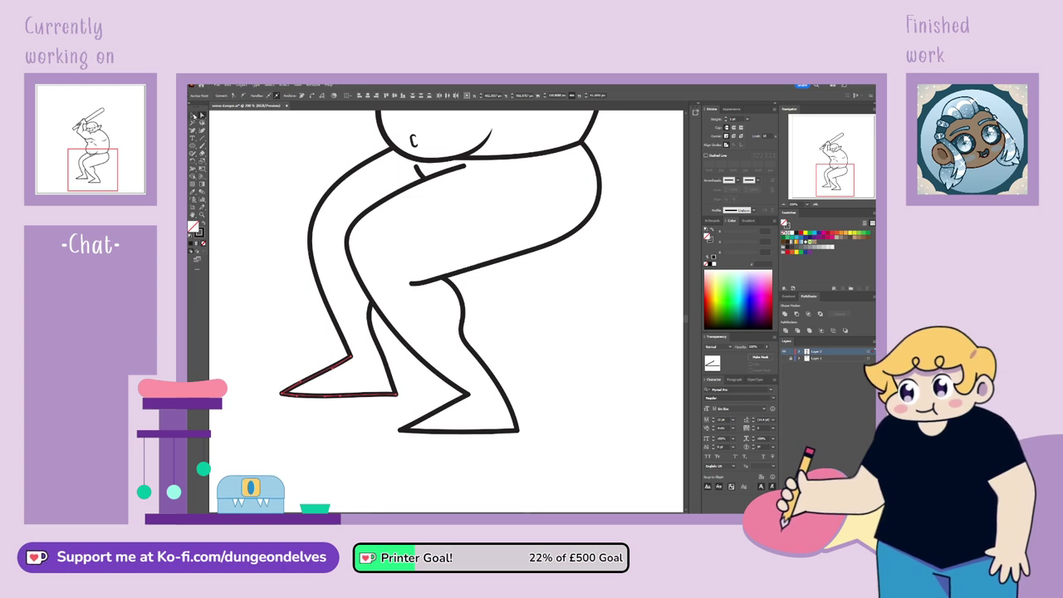
pyautogui.click(340, 397)
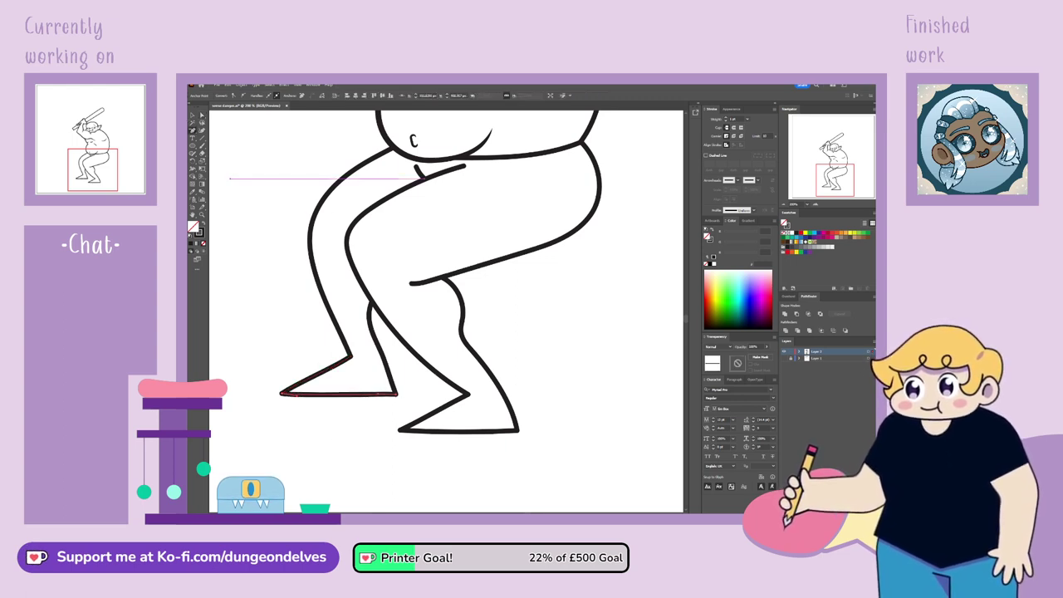
pyautogui.click(193, 115)
pyautogui.click(458, 432)
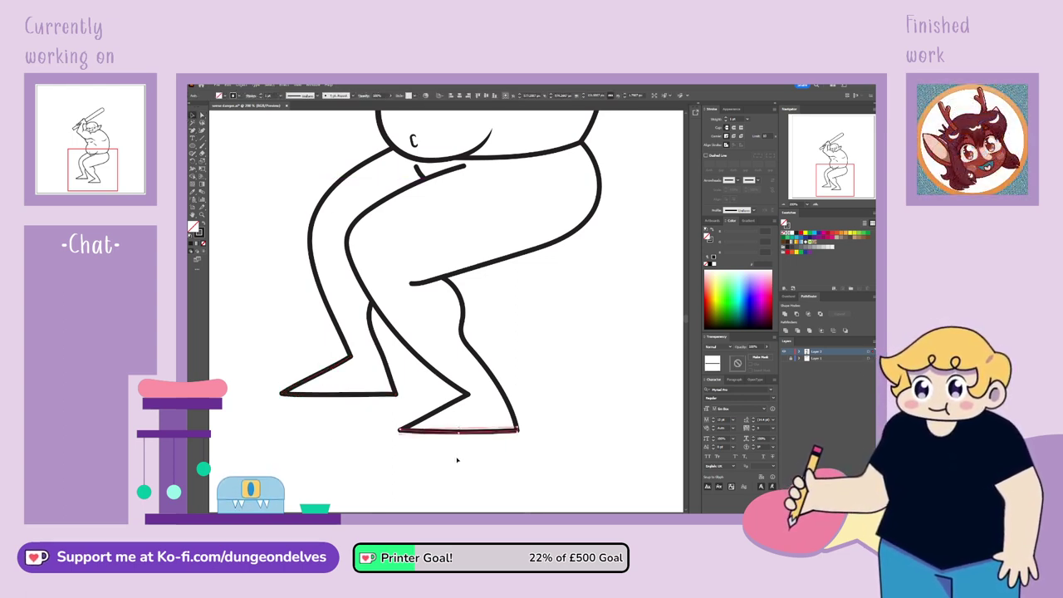
pyautogui.click(457, 460)
pyautogui.click(455, 460)
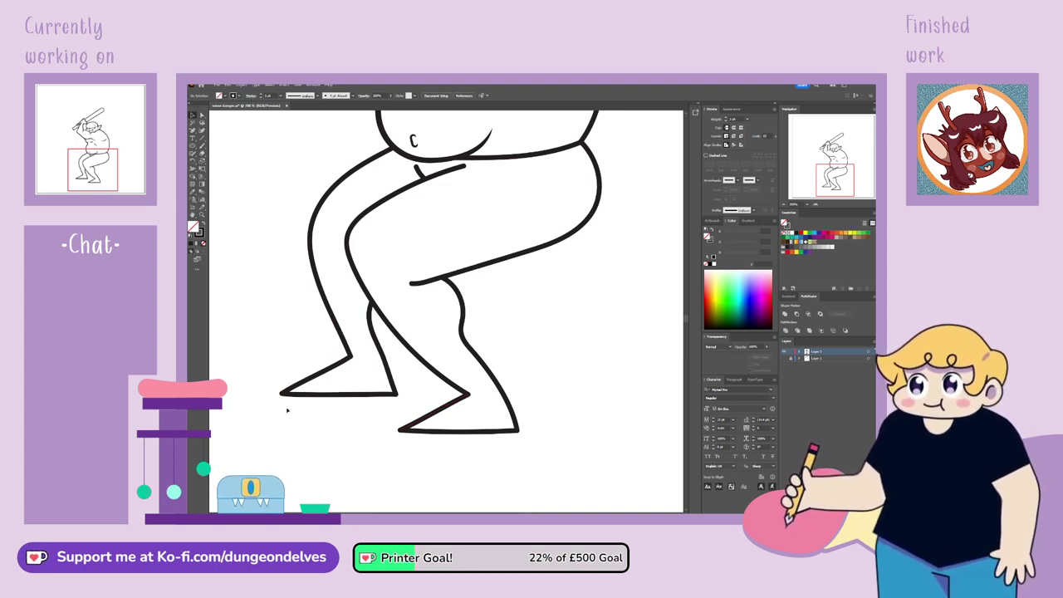
# Select the far foot's outline and review the adjusted feet against the whole ogre figure
pyautogui.moveTo(291, 402); pyautogui.dragTo(283, 359)
pyautogui.click(202, 115)
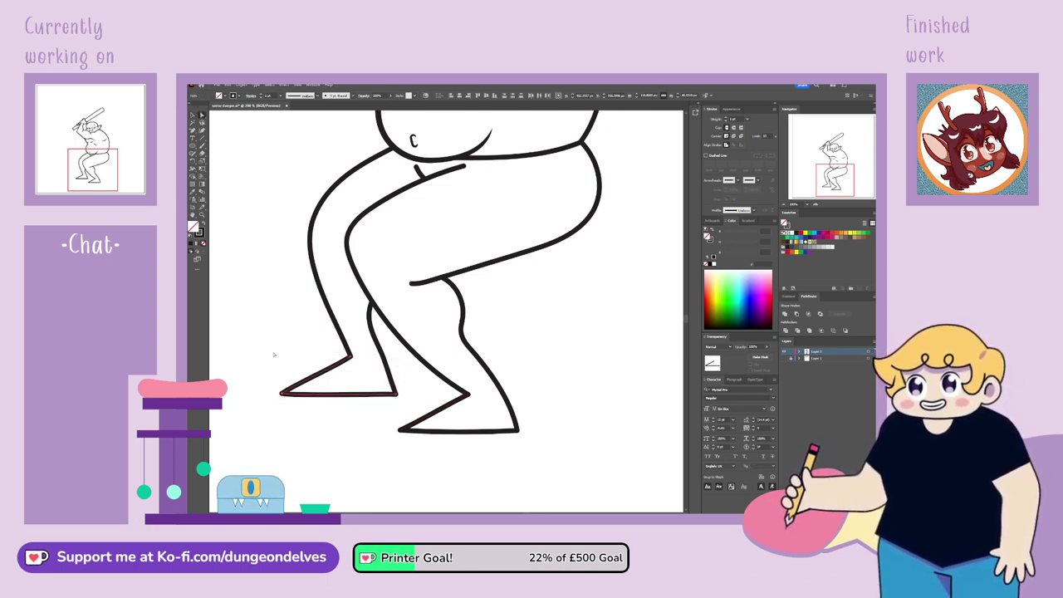
pyautogui.click(280, 391)
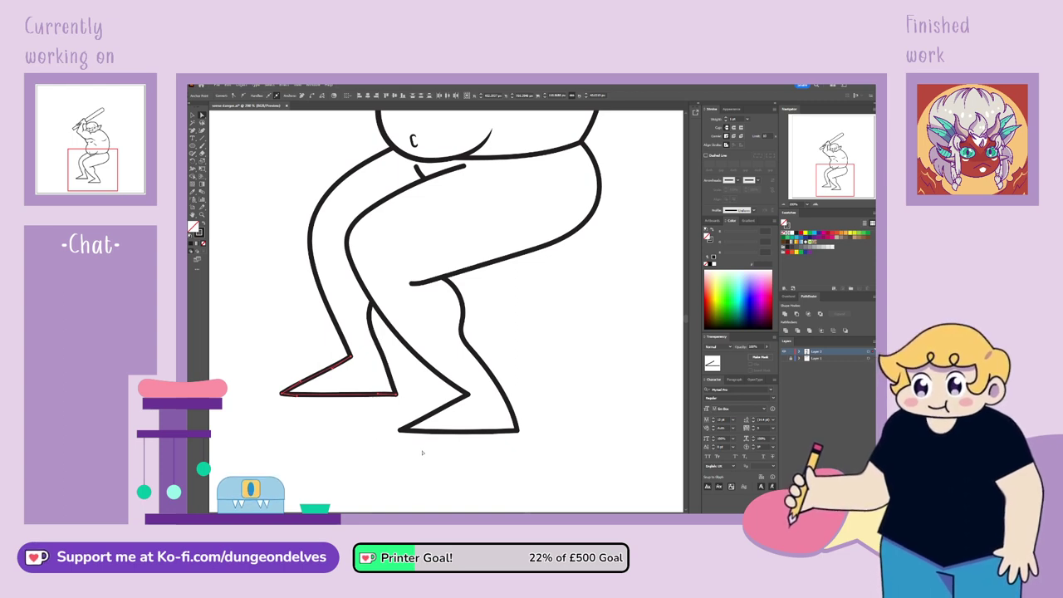
pyautogui.hotkey('ctrl', '-')
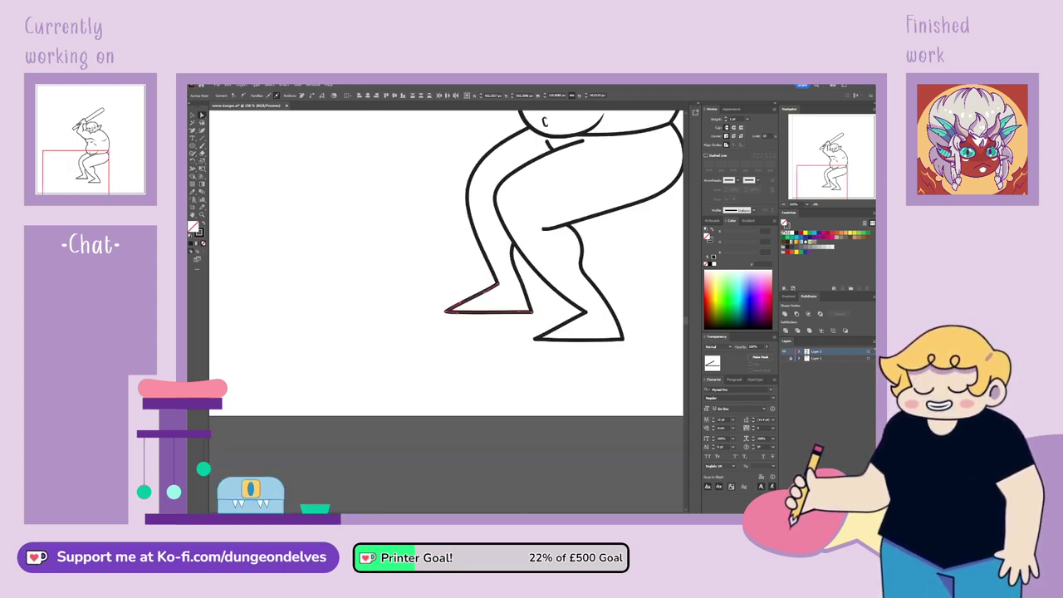
pyautogui.hotkey('ctrl', '-')
pyautogui.press('space')
pyautogui.moveTo(593, 262); pyautogui.dragTo(558, 321)
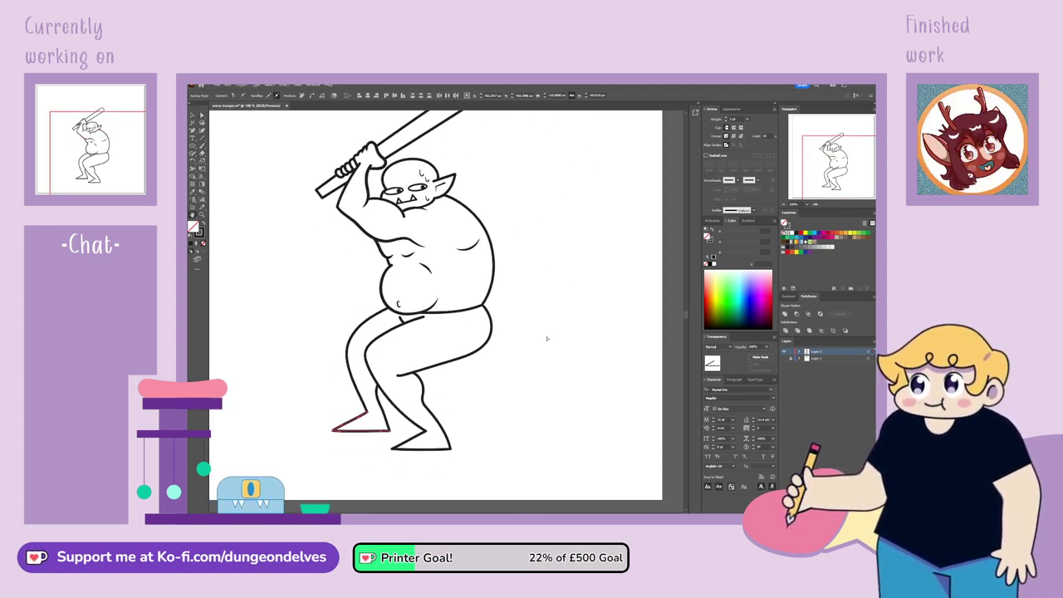
# Draw a closed five-sided plate over the rear half of the ogre's near thigh and fill it with white
pyautogui.moveTo(529, 352); pyautogui.dragTo(546, 328)
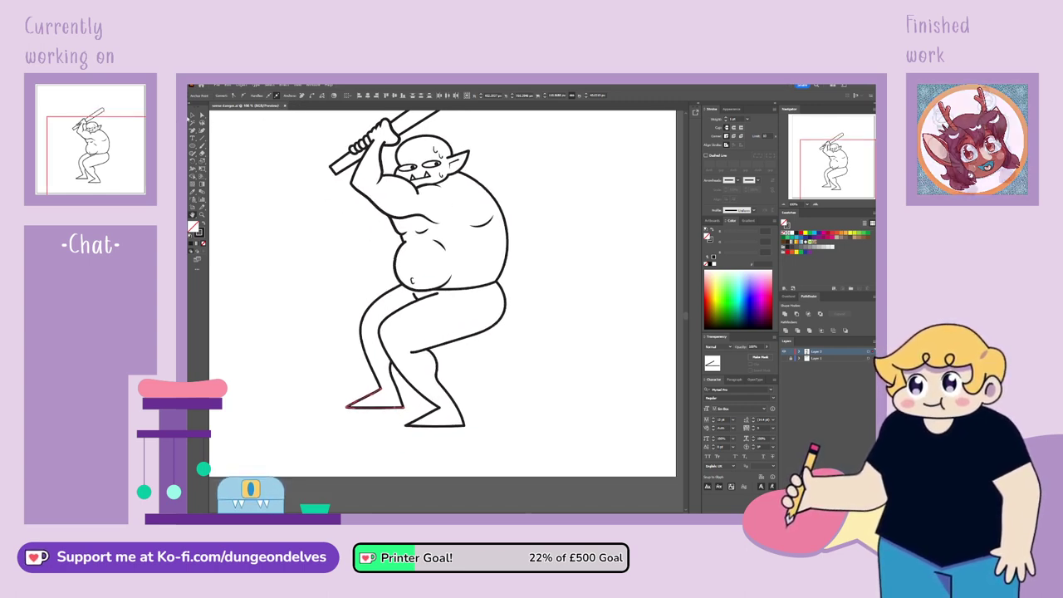
pyautogui.click(192, 115)
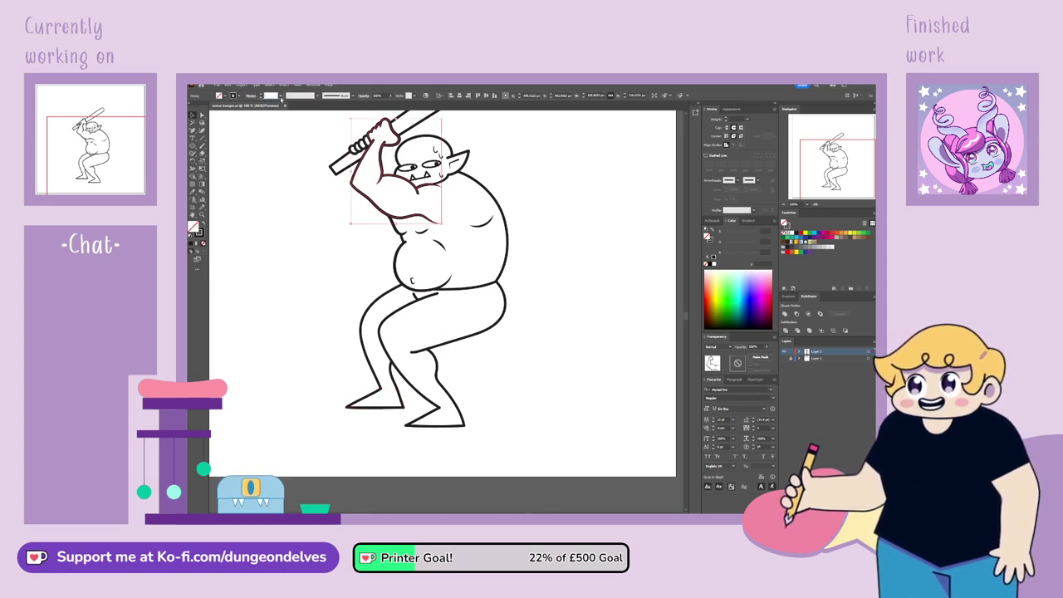
pyautogui.click(555, 254)
pyautogui.moveTo(817, 182); pyautogui.dragTo(819, 179)
pyautogui.hotkey('ctrl', '+')
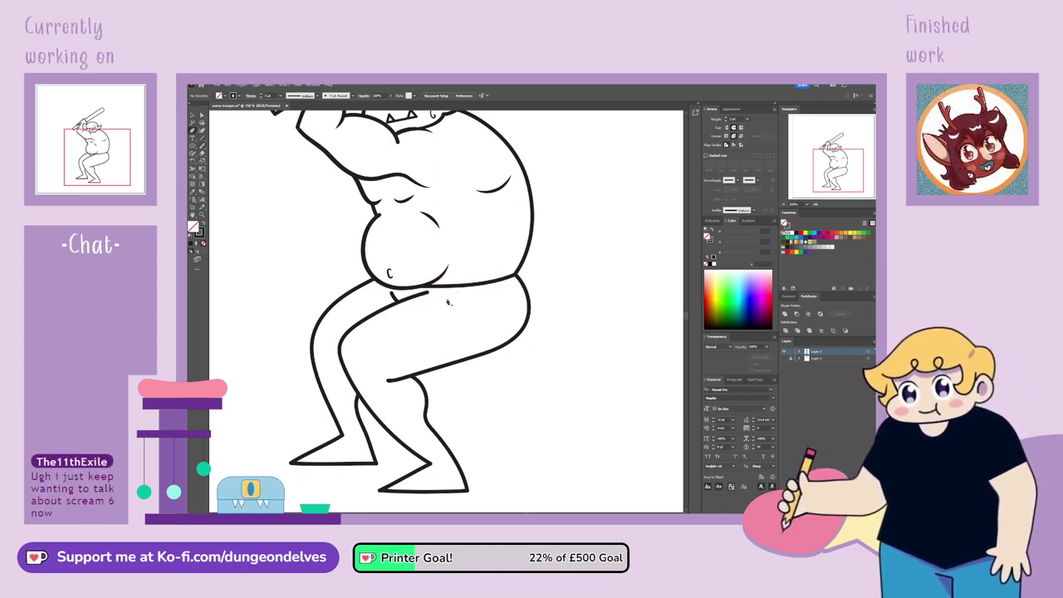
pyautogui.moveTo(419, 312)
pyautogui.mouseDown()
pyautogui.moveTo(472, 288)
pyautogui.moveTo(503, 296)
pyautogui.moveTo(518, 320)
pyautogui.moveTo(516, 304)
pyautogui.moveTo(501, 355)
pyautogui.mouseUp()
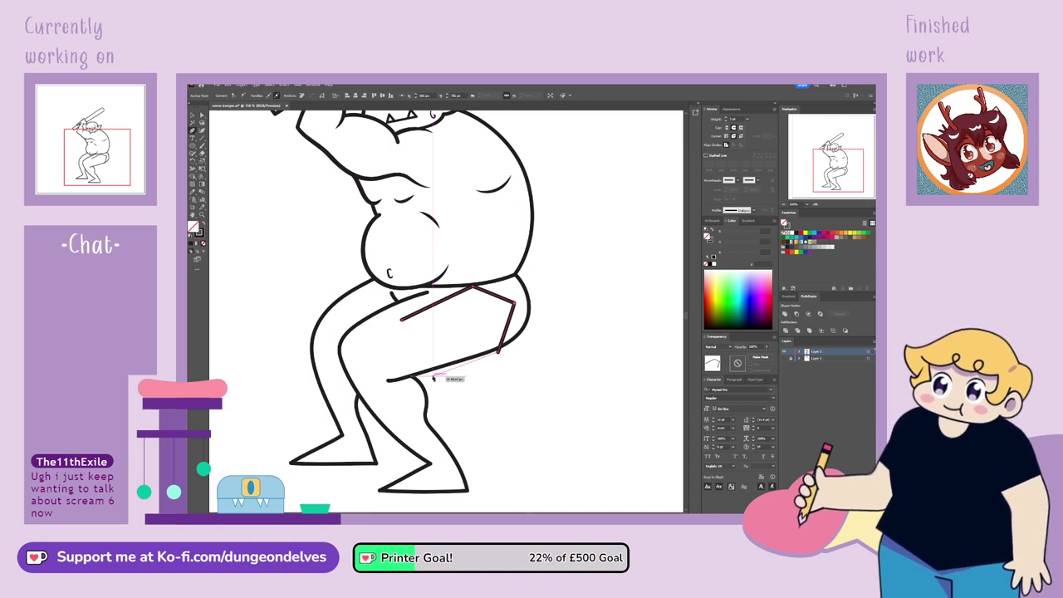
pyautogui.moveTo(495, 350)
pyautogui.mouseDown()
pyautogui.moveTo(426, 376)
pyautogui.moveTo(402, 319)
pyautogui.mouseUp()
pyautogui.click(202, 115)
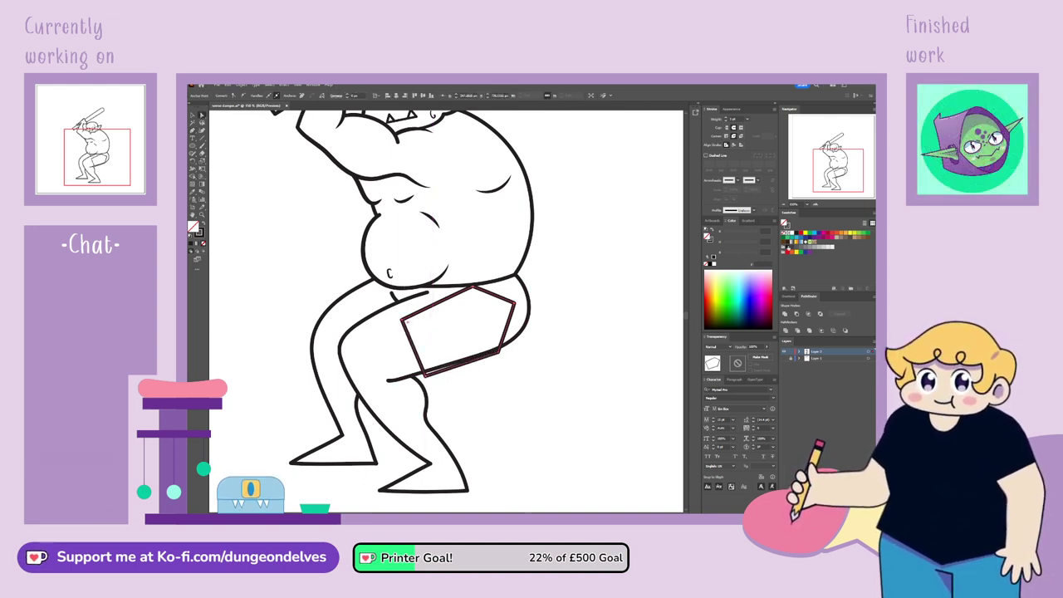
pyautogui.click(792, 234)
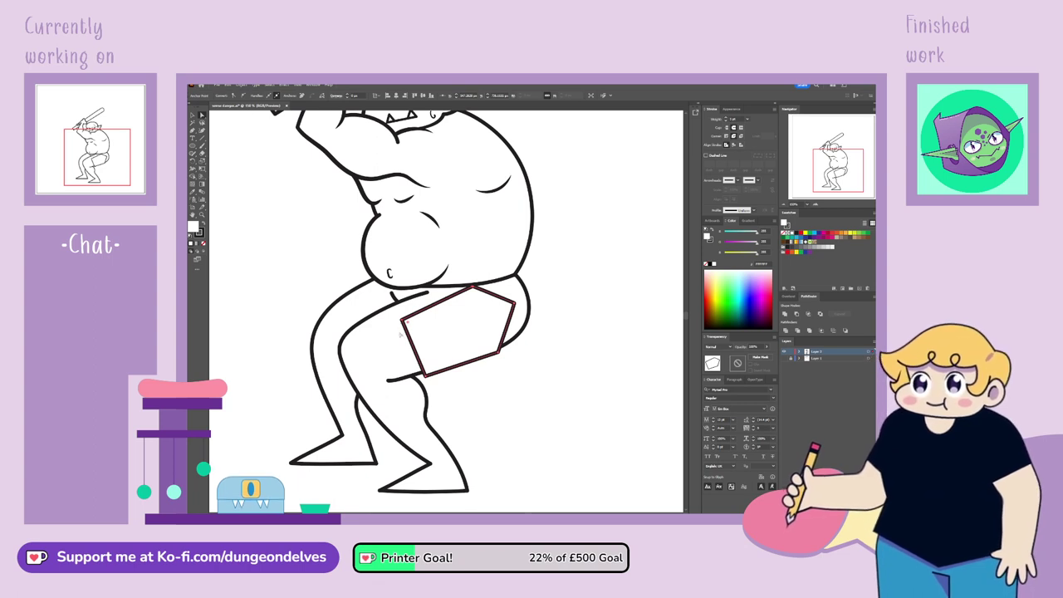
# Shift the thigh plate's two knee-side corners toward the hip and smooth its hip-side corner into a rounded edge
pyautogui.moveTo(425, 376); pyautogui.dragTo(436, 369)
pyautogui.moveTo(402, 320); pyautogui.dragTo(414, 314)
pyautogui.moveTo(473, 287); pyautogui.dragTo(474, 286)
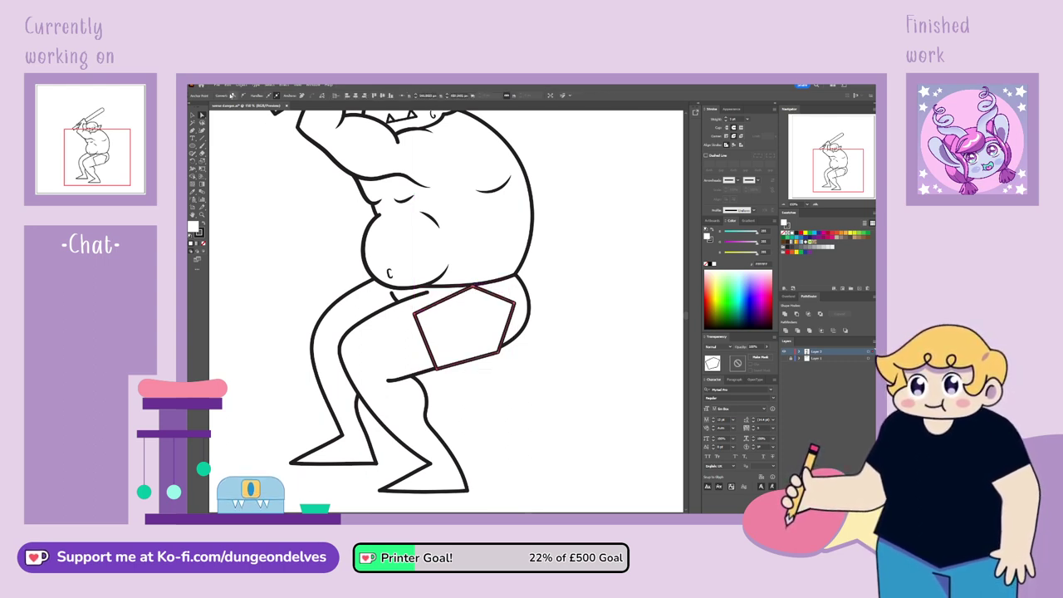
pyautogui.click(233, 95)
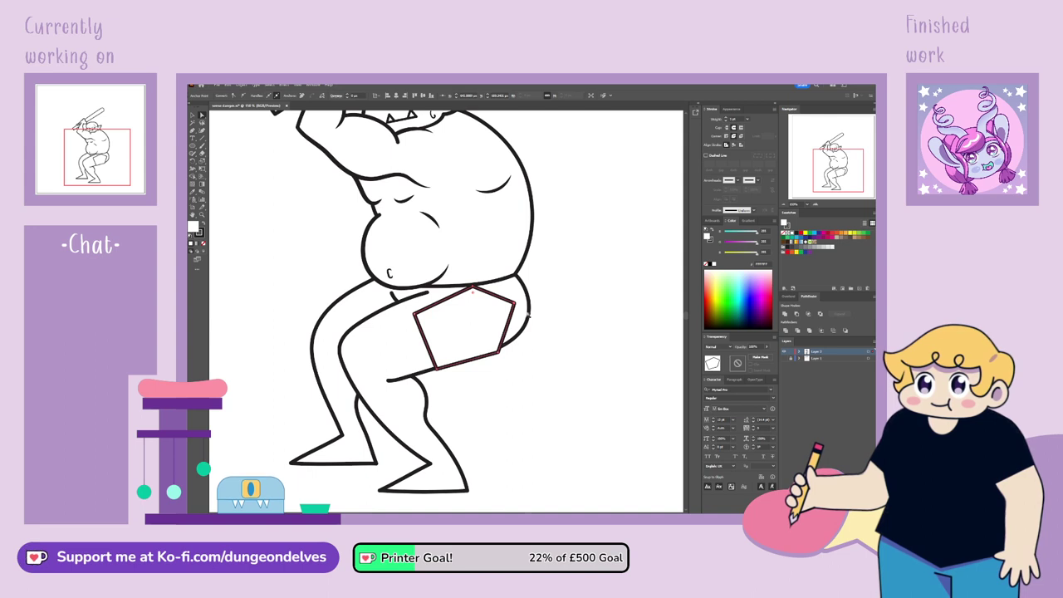
pyautogui.moveTo(514, 305); pyautogui.dragTo(520, 314)
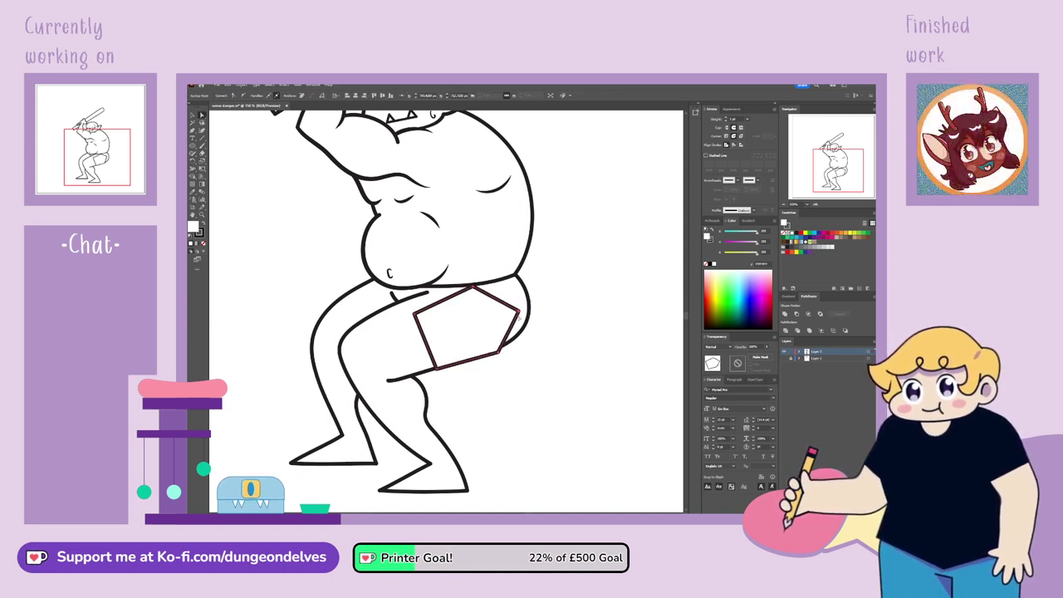
pyautogui.click(233, 96)
pyautogui.moveTo(513, 313); pyautogui.dragTo(441, 339)
pyautogui.click(516, 348)
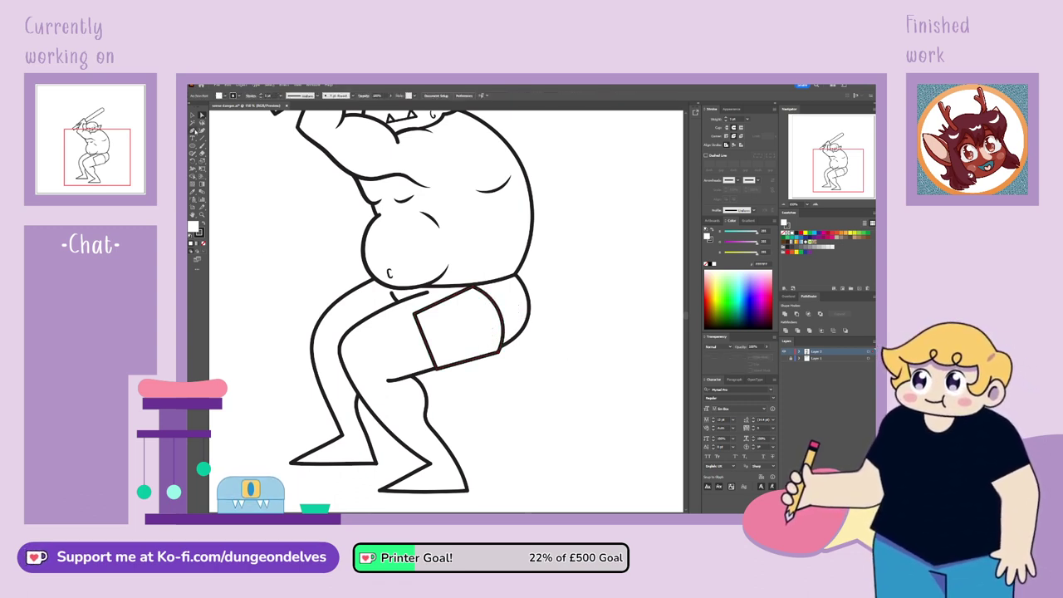
# Duplicate the rounded thigh plate twice toward the knee to form a row of three overlapping plates
pyautogui.click(193, 116)
pyautogui.click(464, 333)
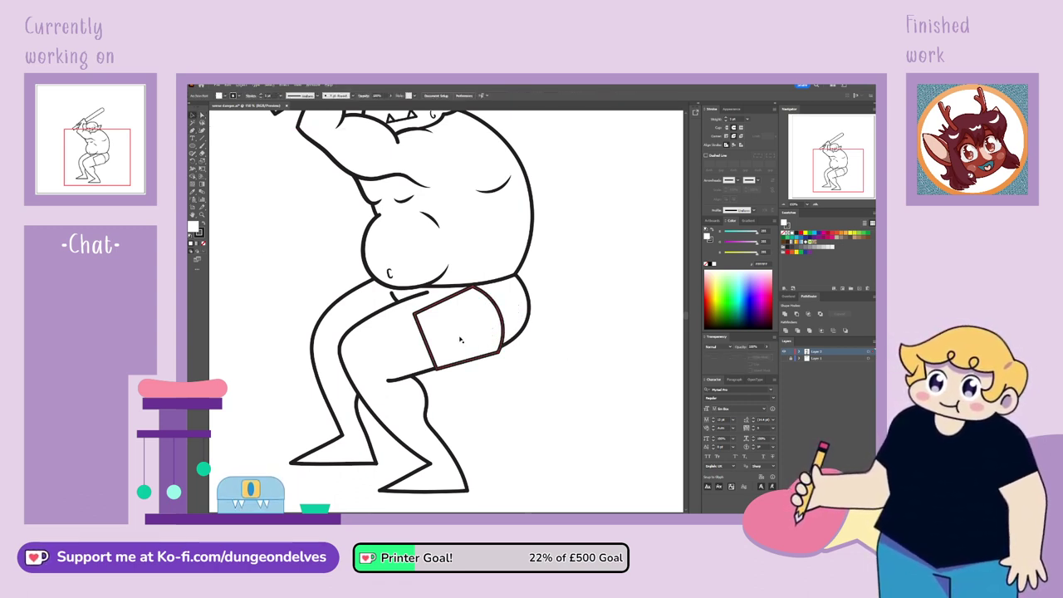
pyautogui.moveTo(468, 340); pyautogui.dragTo(440, 356)
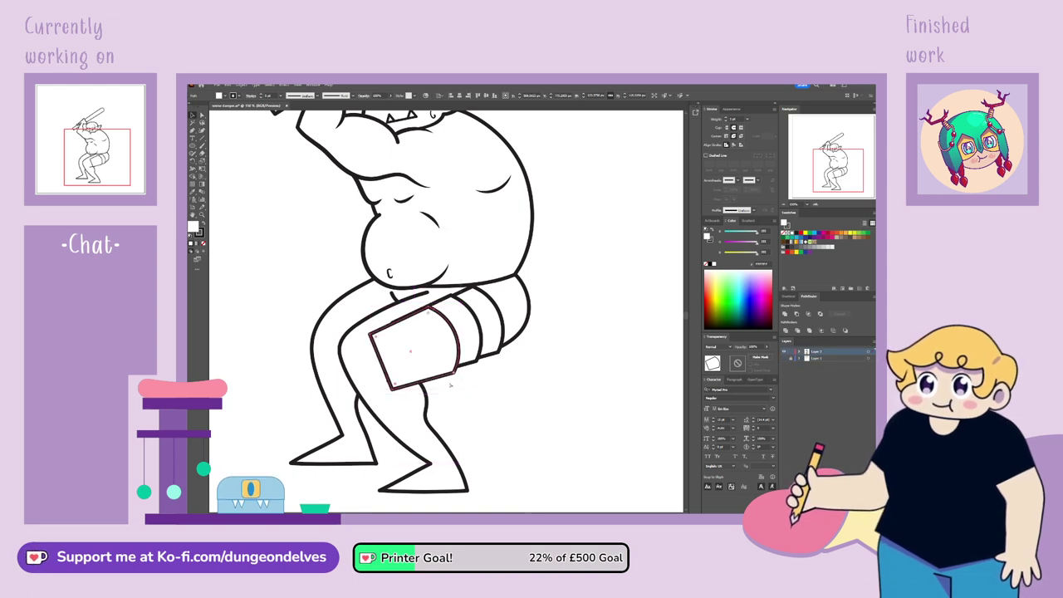
pyautogui.hotkey('ctrl', 'z')
pyautogui.hotkey('ctrl', 'shift', 'z')
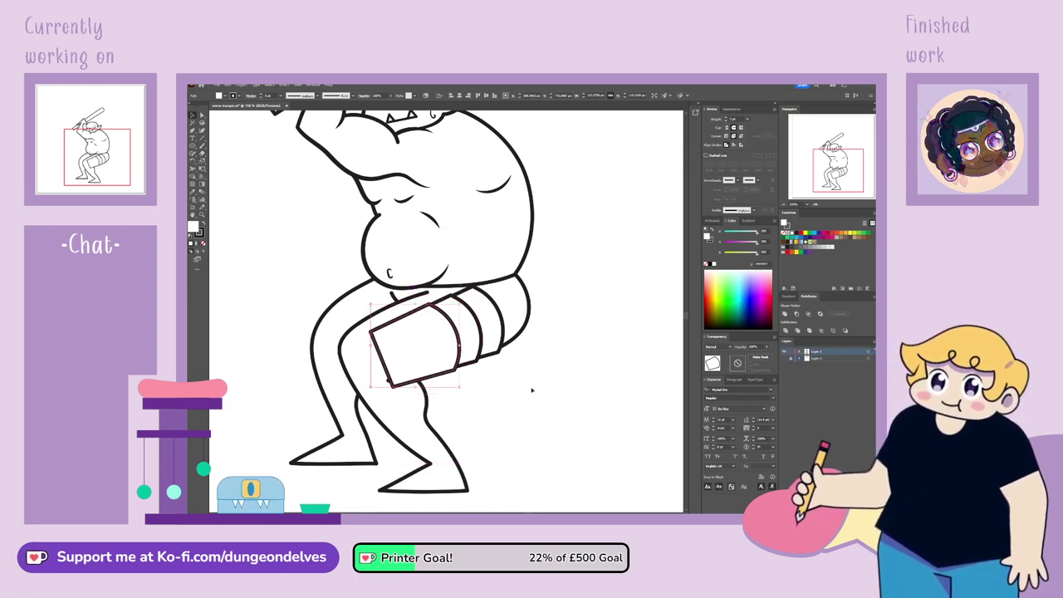
pyautogui.click(532, 391)
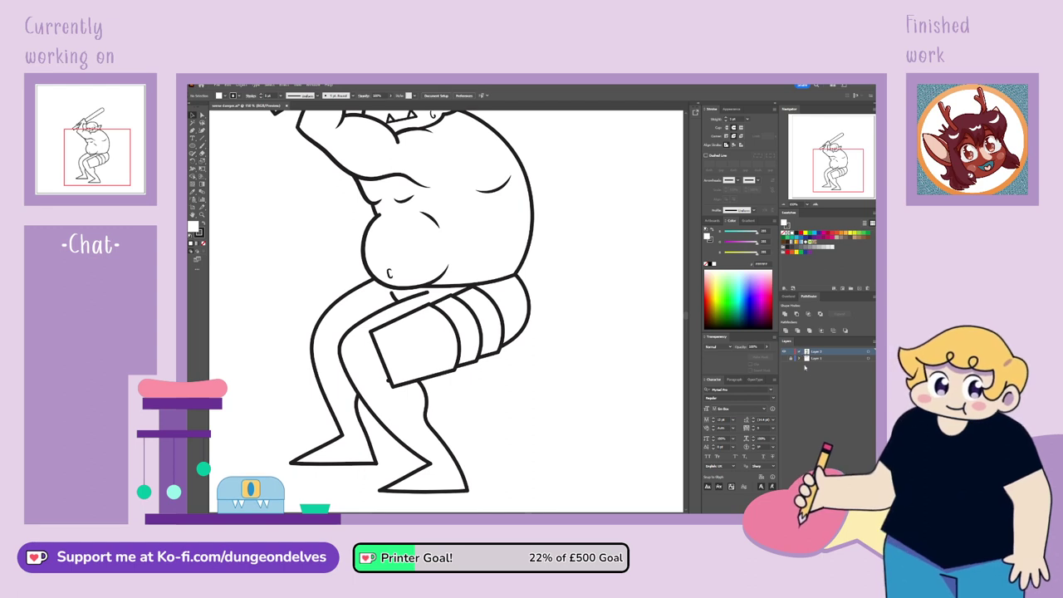
# Restack the three thigh plates in the layer so the plate nearest the hip lies on top
pyautogui.click(799, 351)
pyautogui.click(823, 365)
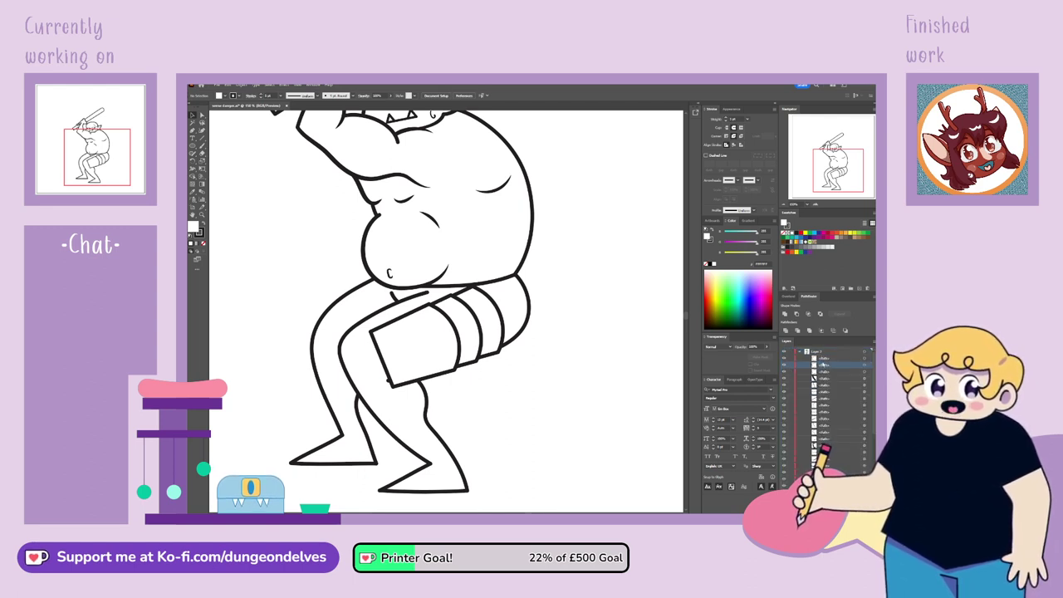
pyautogui.moveTo(823, 358); pyautogui.dragTo(824, 355)
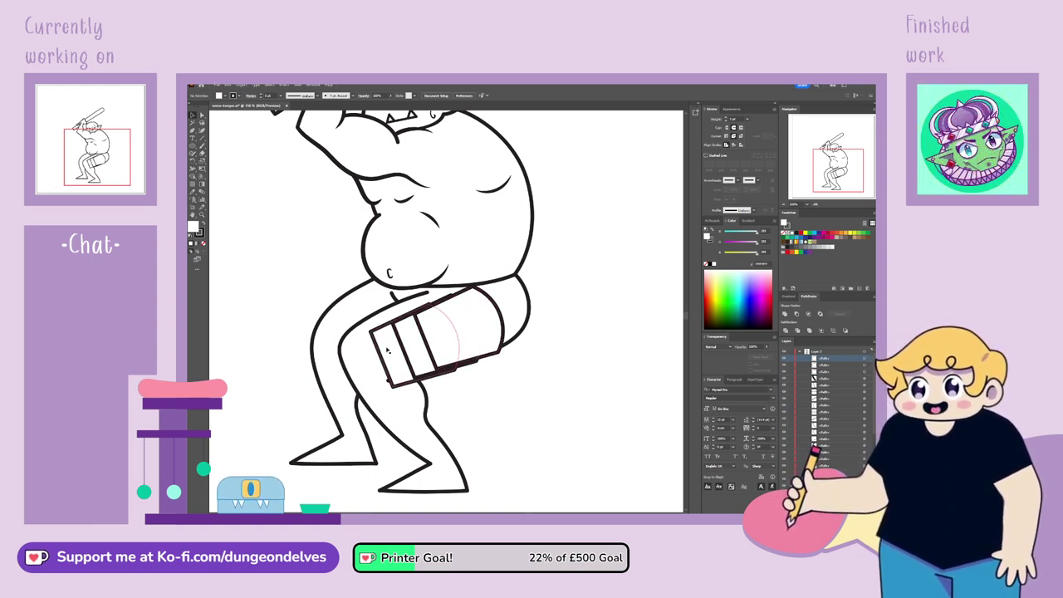
# Nudge the hip-side plate into line with the others and shift all three thigh plates slightly up toward the hip
pyautogui.moveTo(433, 354)
pyautogui.mouseDown()
pyautogui.moveTo(453, 345)
pyautogui.moveTo(415, 362)
pyautogui.moveTo(461, 353)
pyautogui.mouseUp()
pyautogui.click(501, 398)
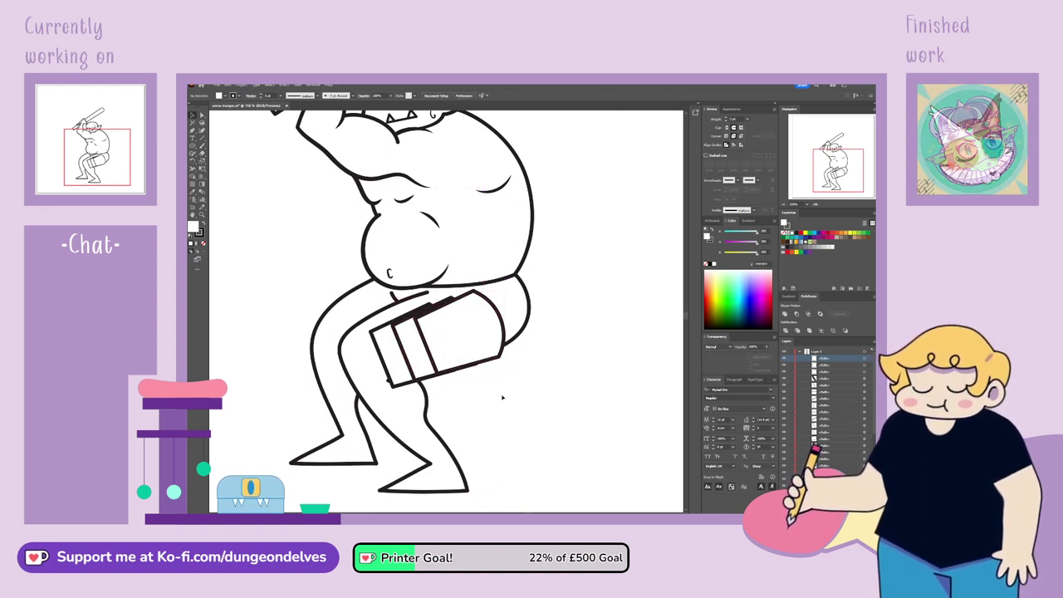
pyautogui.moveTo(588, 182); pyautogui.dragTo(601, 226)
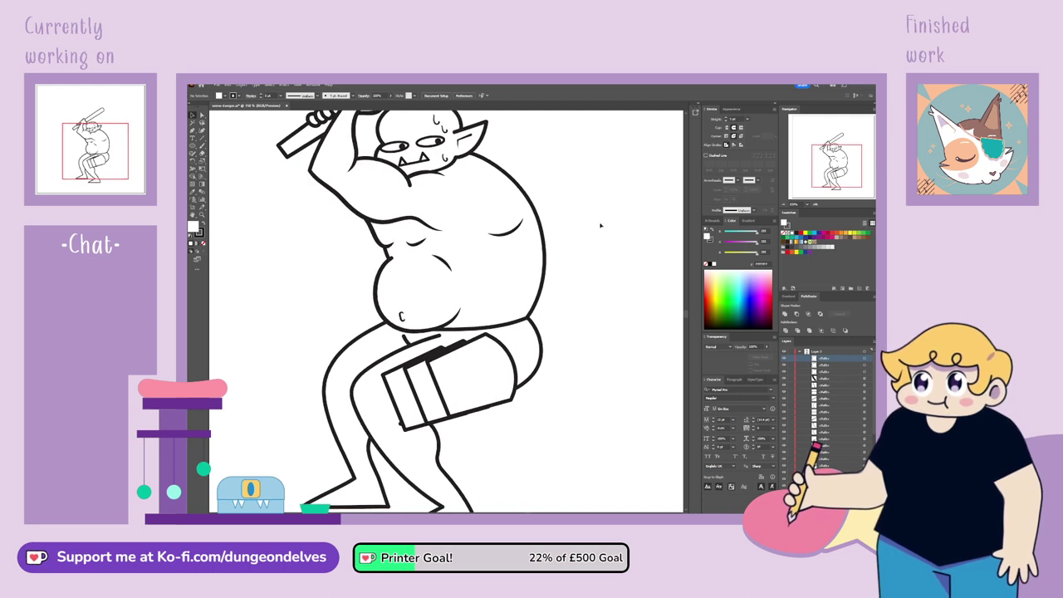
pyautogui.click(462, 398)
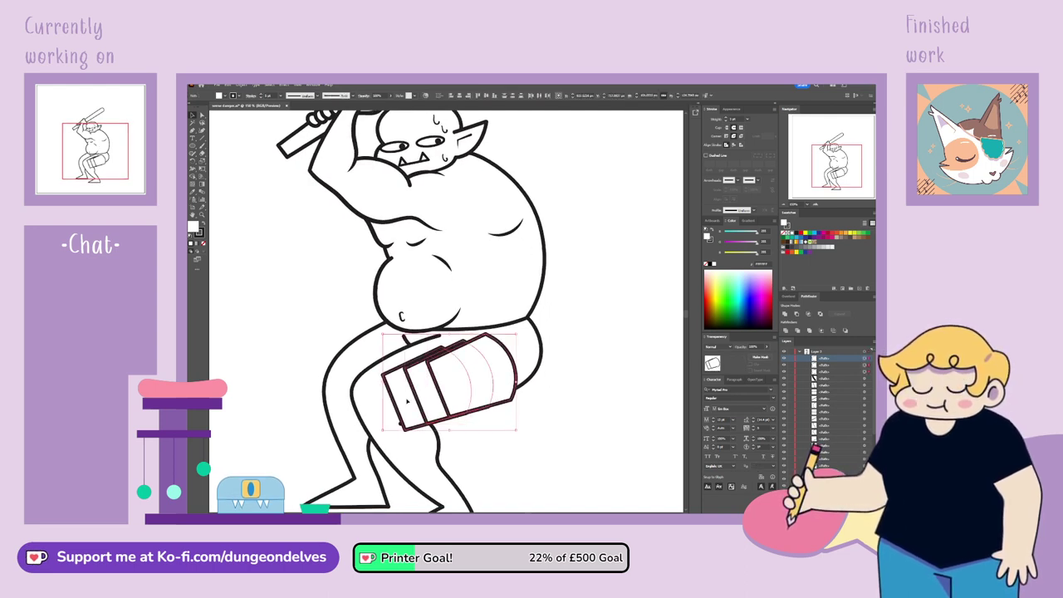
pyautogui.moveTo(487, 386)
pyautogui.mouseDown()
pyautogui.moveTo(522, 425)
pyautogui.moveTo(490, 383)
pyautogui.mouseUp()
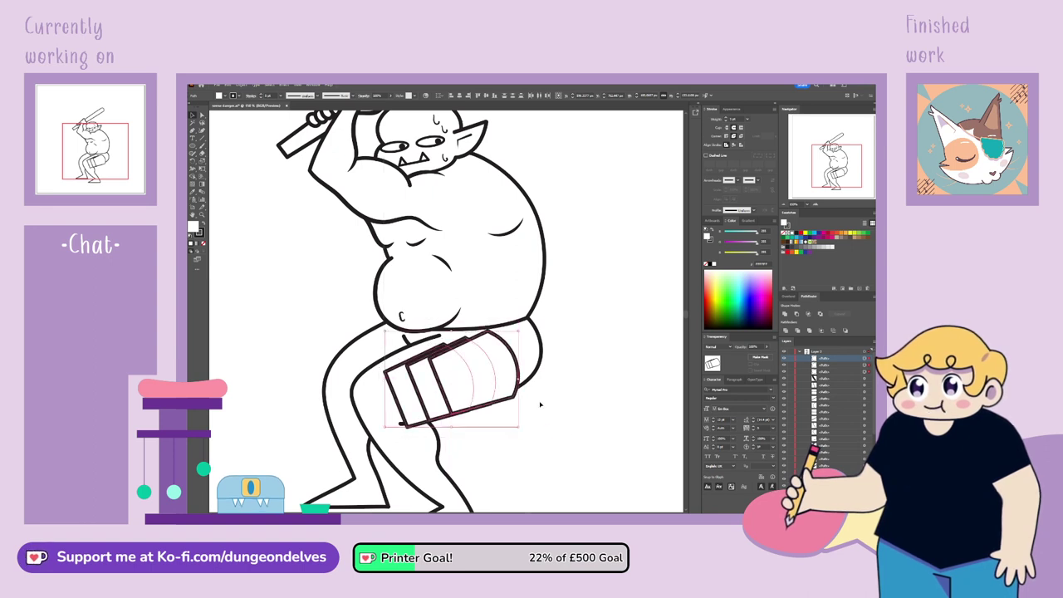
pyautogui.click(458, 471)
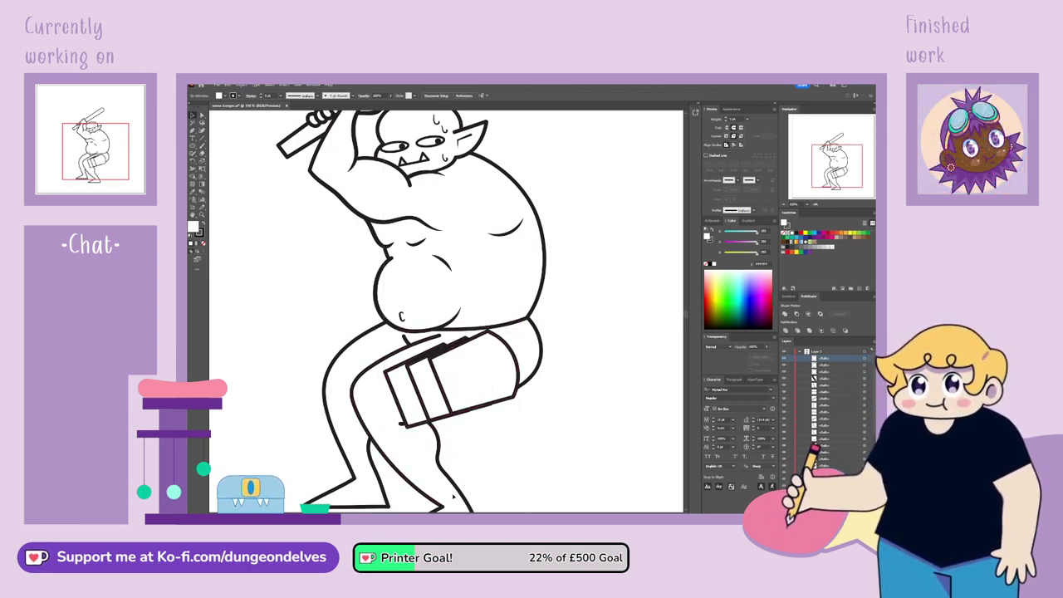
# Restack the thigh plates so the knee-side plate lies on top and each one overlaps the plate behind it
pyautogui.click(456, 336)
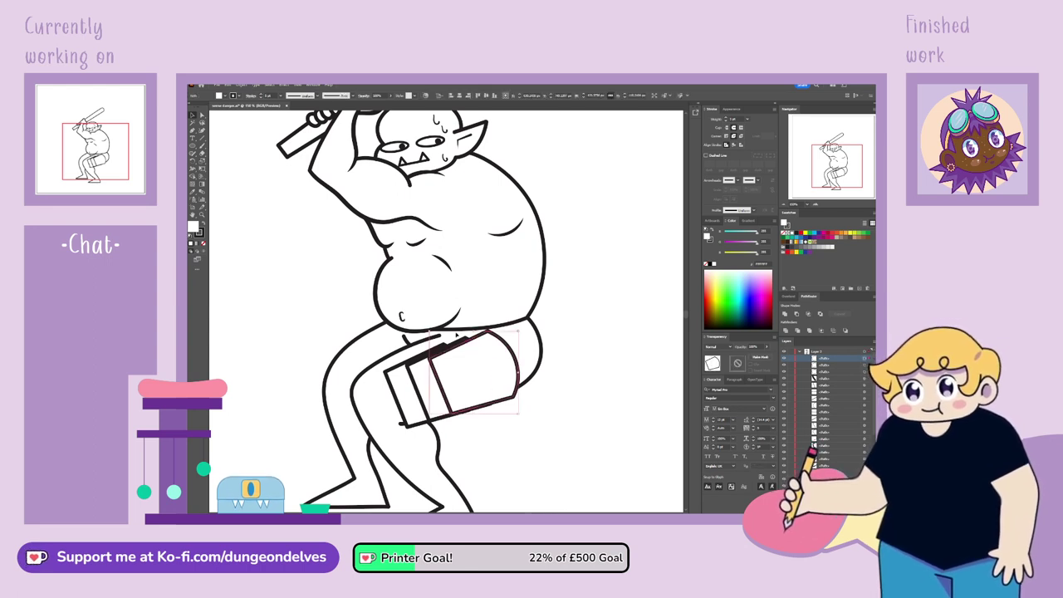
pyautogui.click(202, 116)
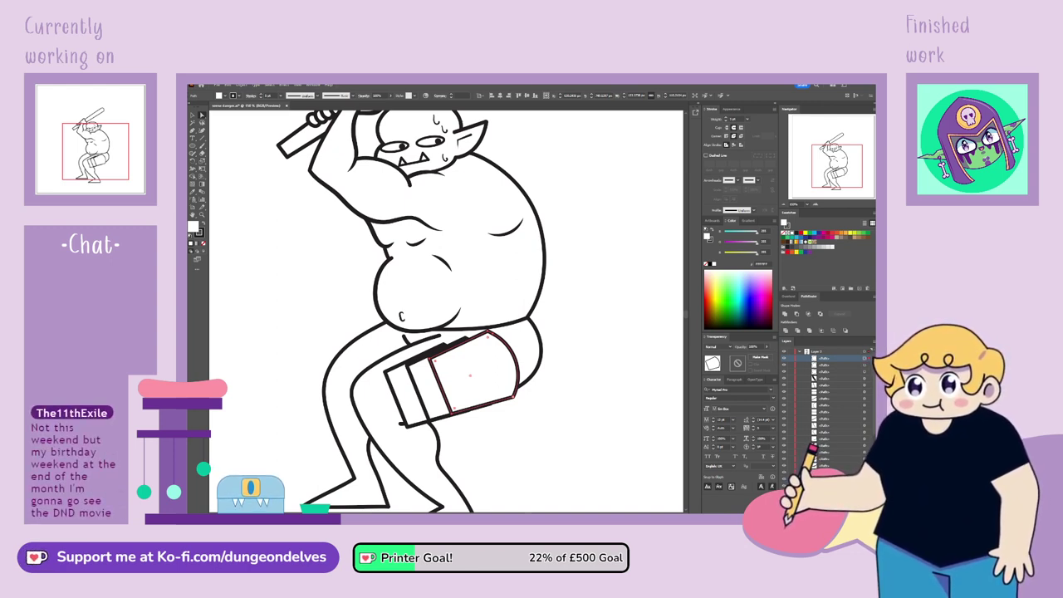
pyautogui.click(408, 365)
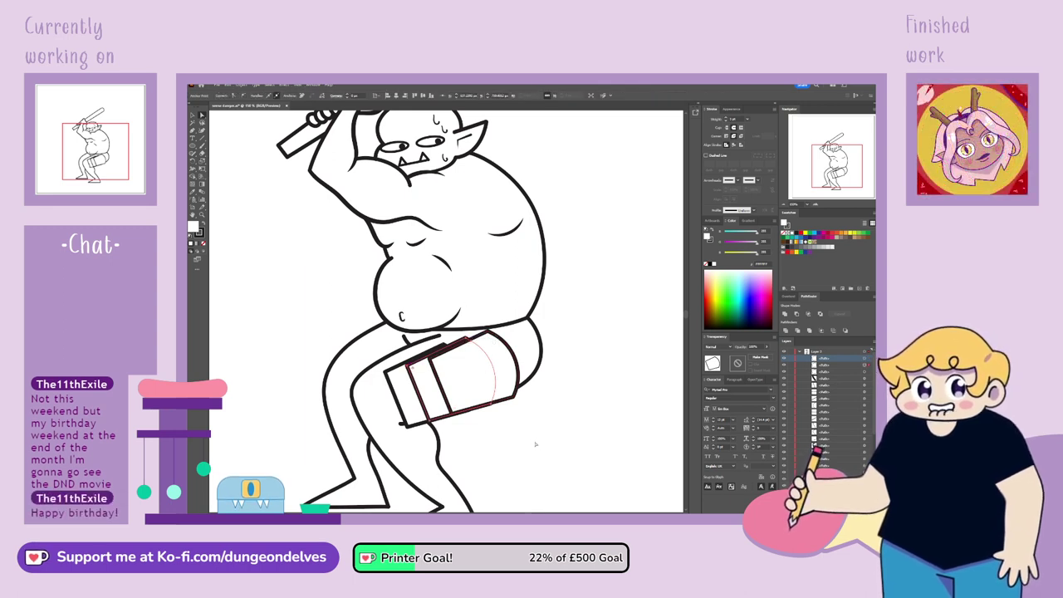
pyautogui.click(397, 297)
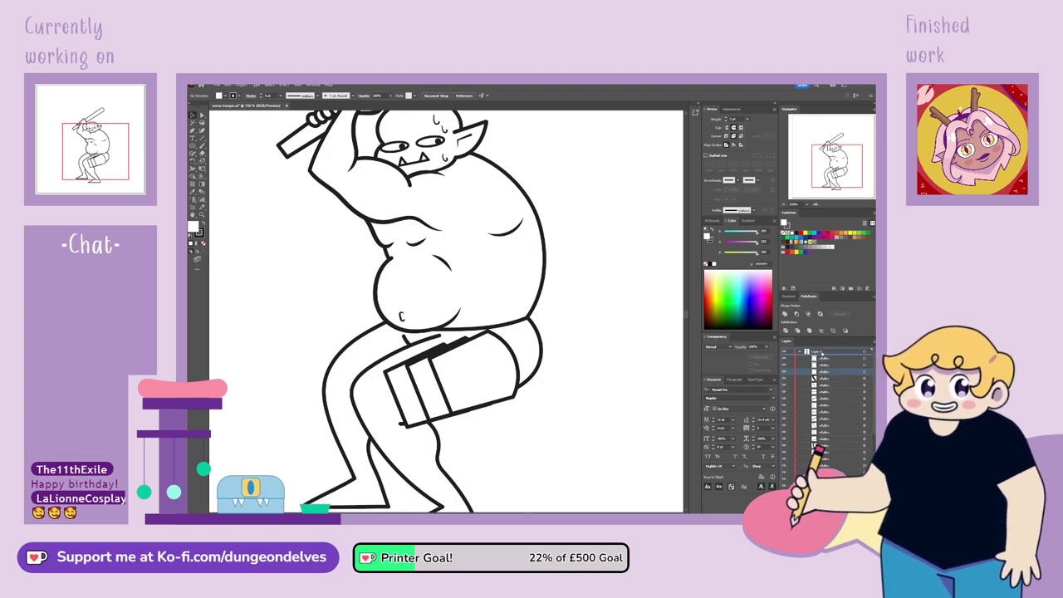
pyautogui.moveTo(825, 372); pyautogui.dragTo(822, 357)
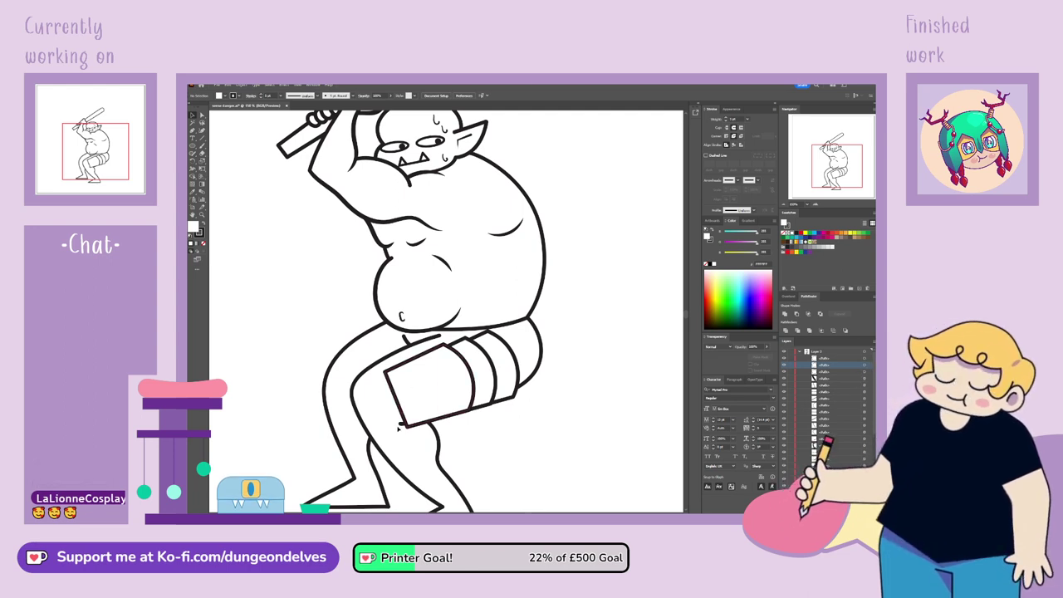
# Draw a curved line from the top of the near knee down across the front plate, with no fill and a 10 pt stroke
pyautogui.click(193, 131)
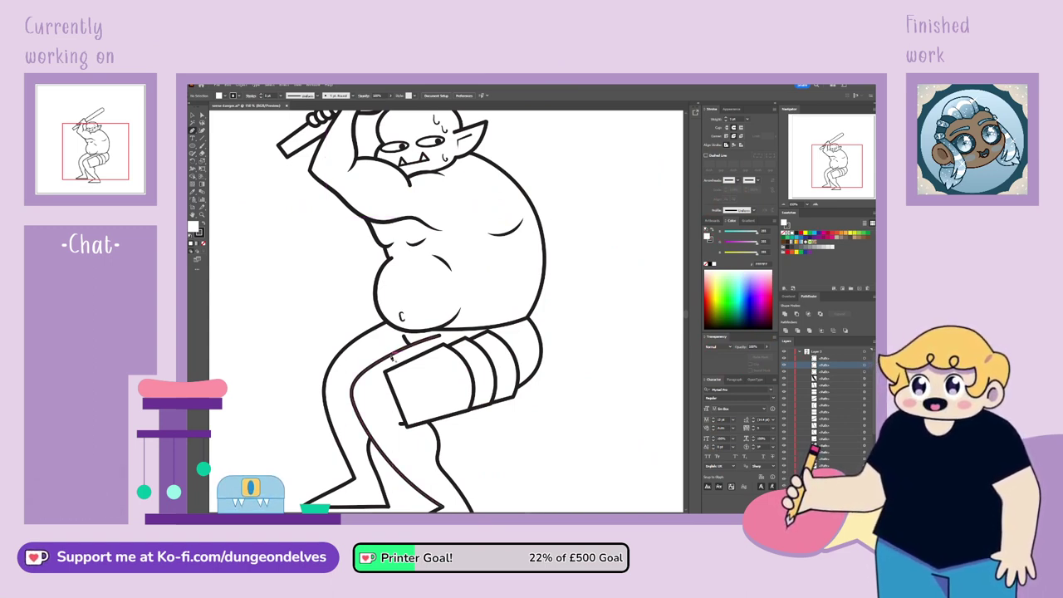
pyautogui.click(391, 355)
pyautogui.moveTo(421, 390); pyautogui.dragTo(422, 422)
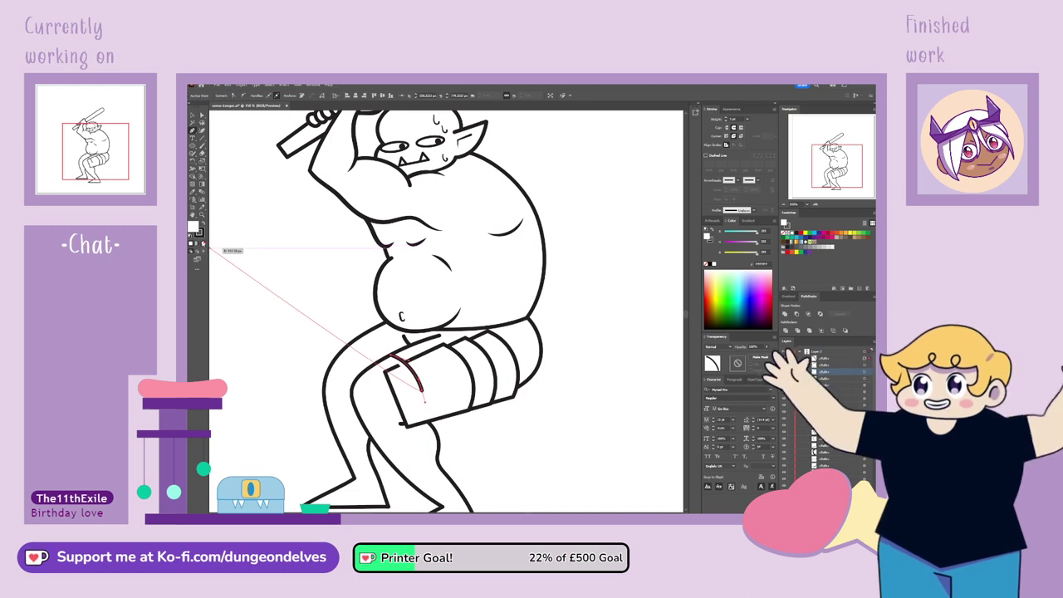
pyautogui.click(204, 243)
pyautogui.click(193, 116)
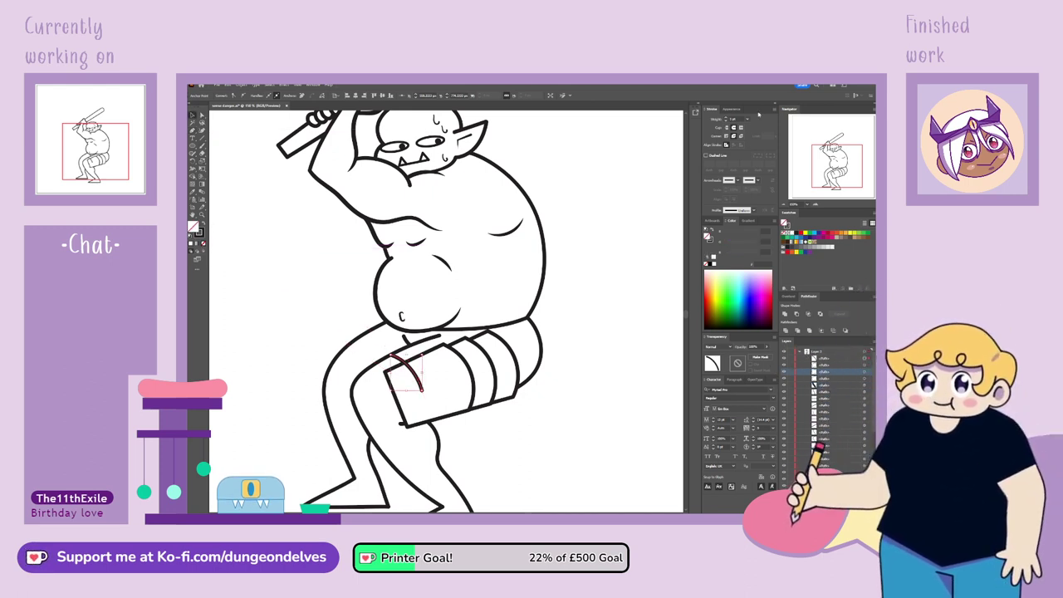
pyautogui.write('10')
pyautogui.press('Return')
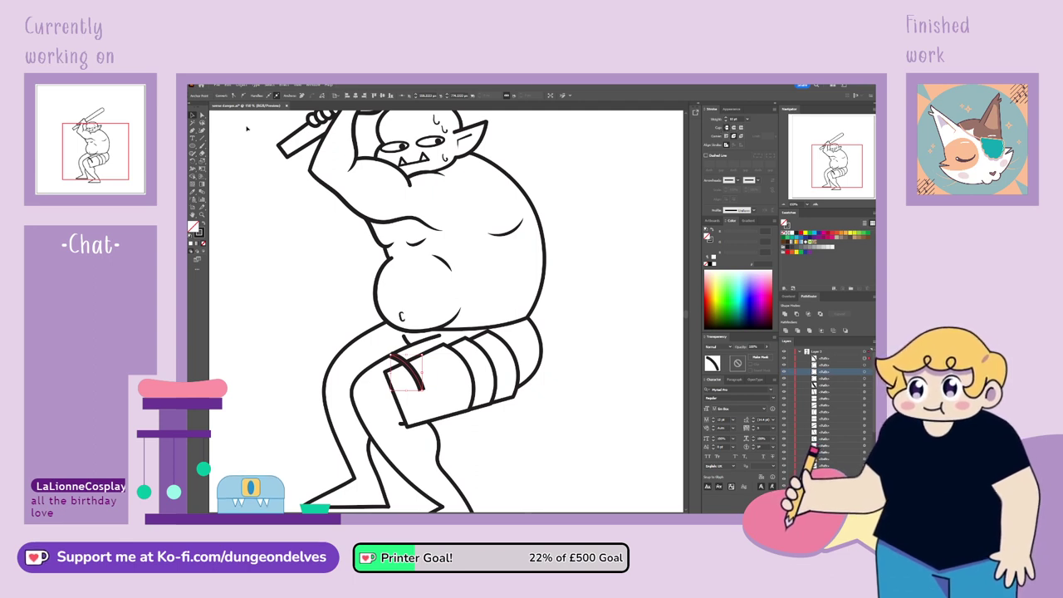
# Extend the thick curved line farther down the front plate, adjust its curvature and select the whole line
pyautogui.click(202, 116)
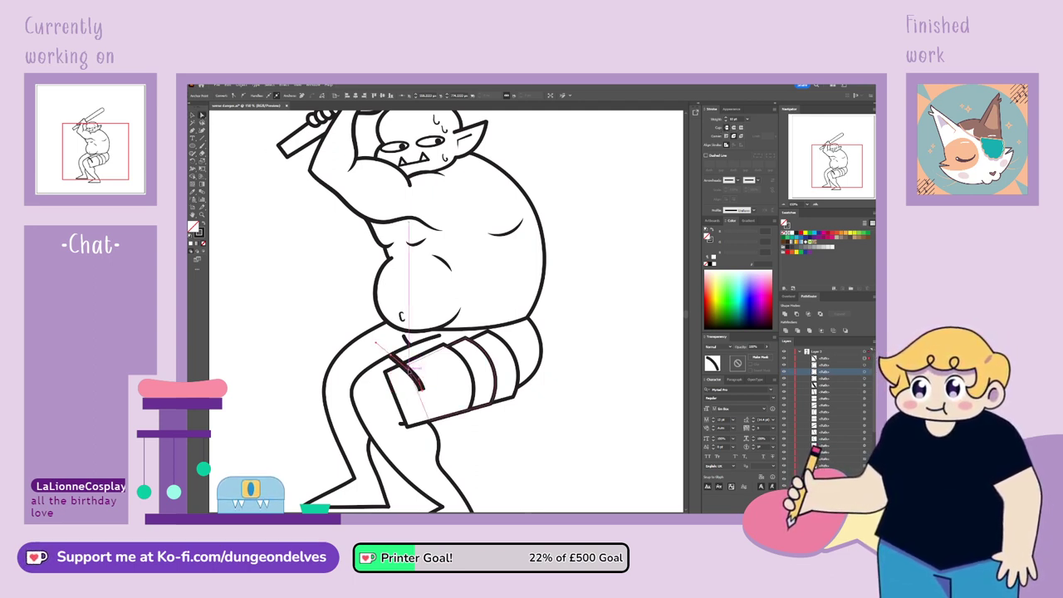
pyautogui.moveTo(422, 390); pyautogui.dragTo(424, 403)
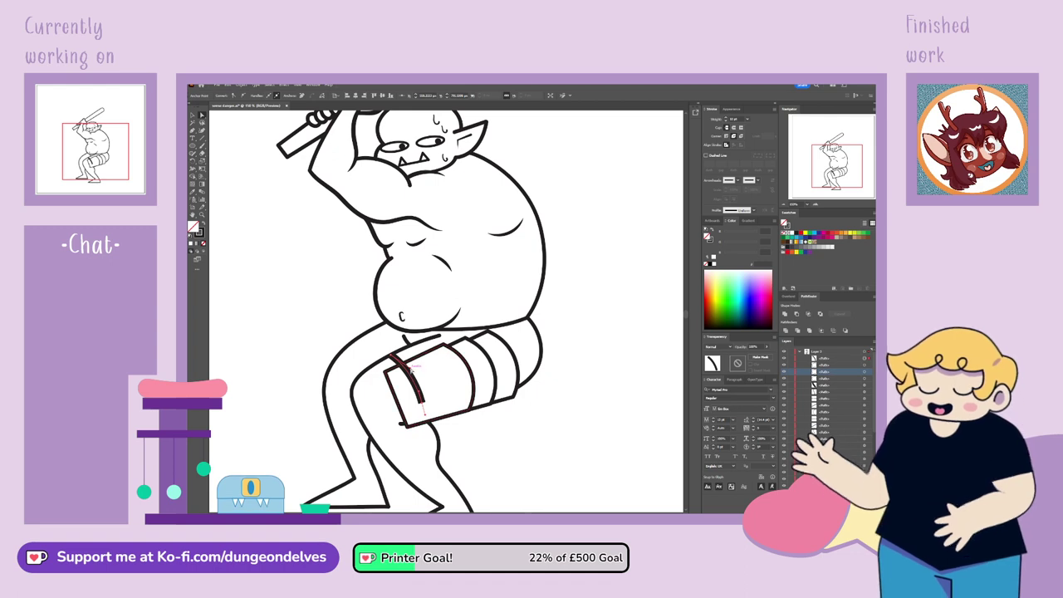
pyautogui.moveTo(411, 373); pyautogui.dragTo(406, 367)
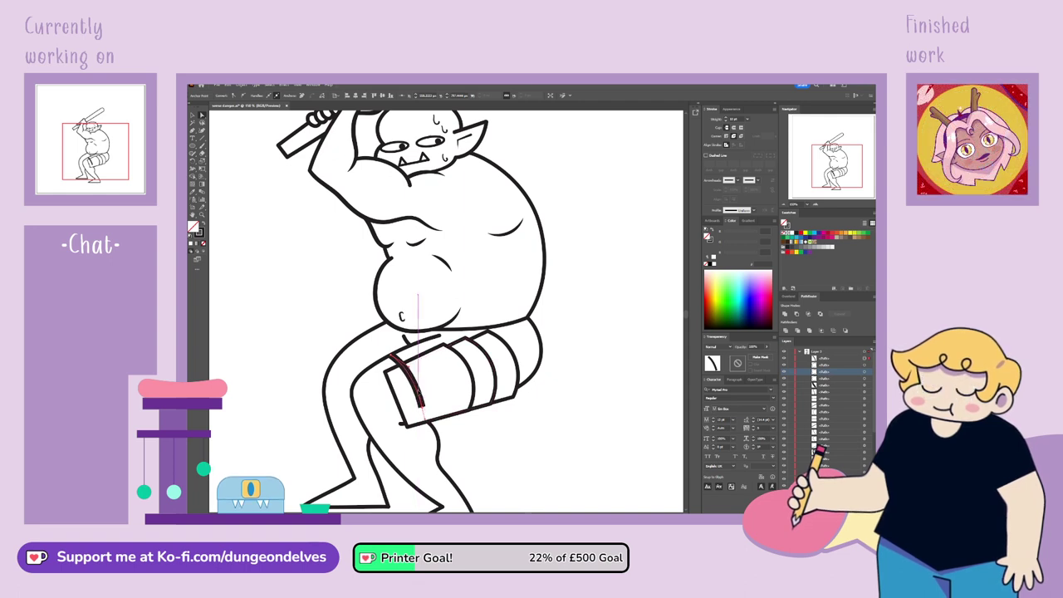
pyautogui.click(438, 300)
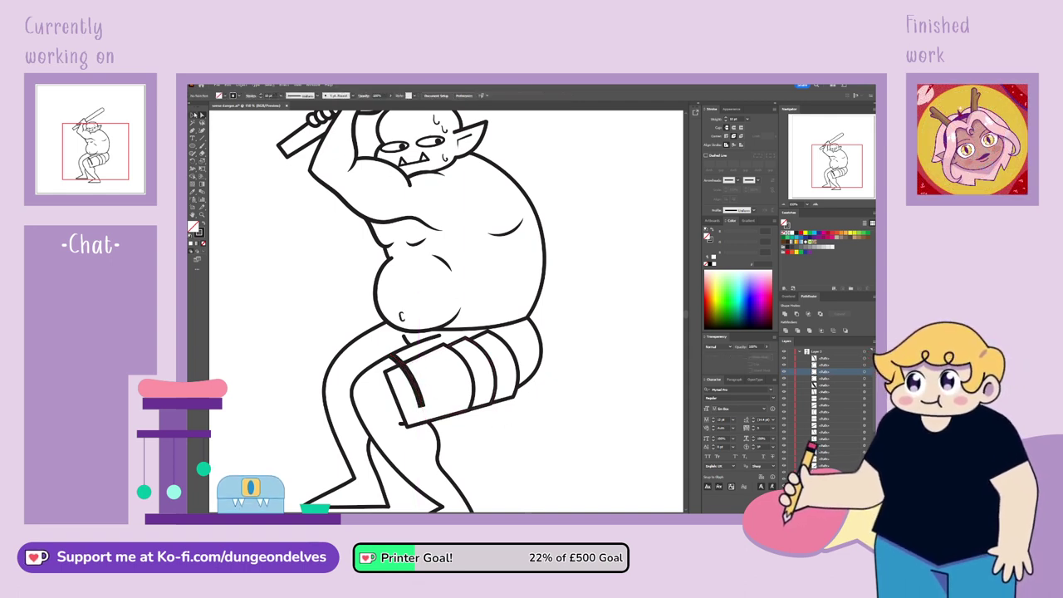
pyautogui.click(398, 358)
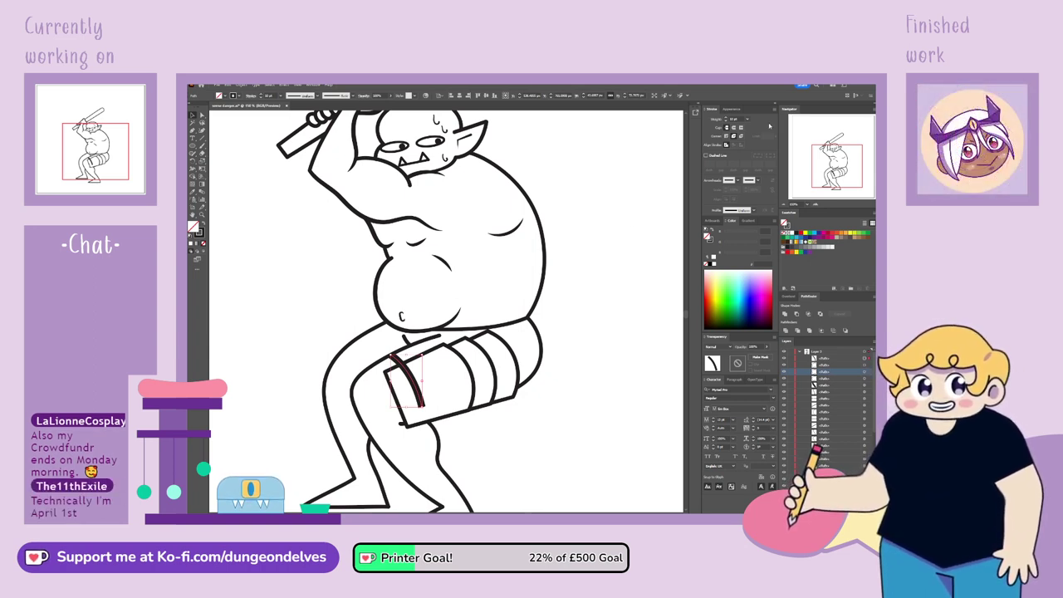
# Try a 20 pt stroke on the thick curved band across the front thigh plate
pyautogui.click(733, 119)
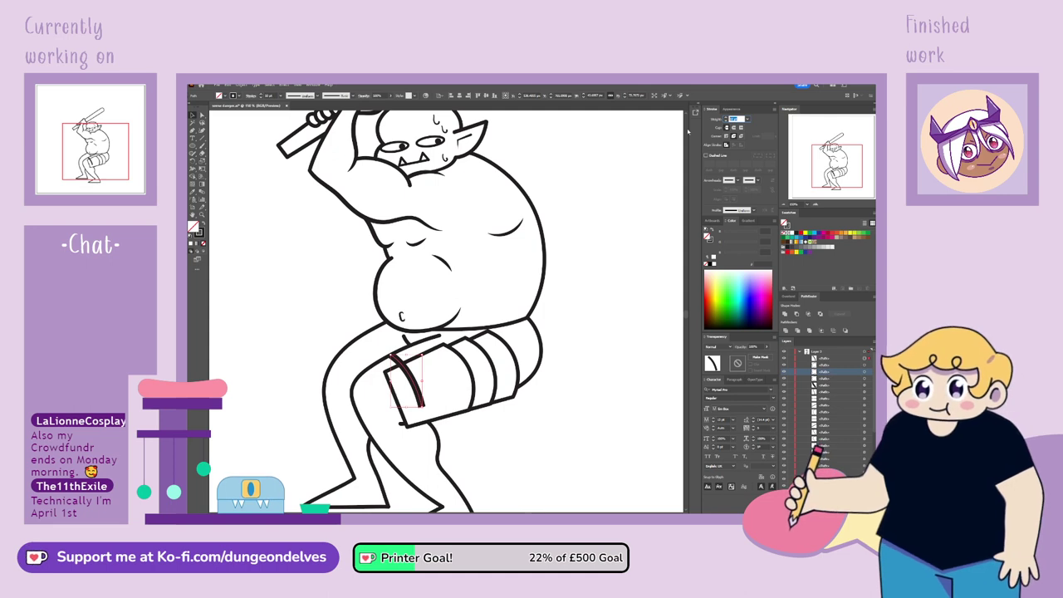
pyautogui.write('20')
pyautogui.press('Return')
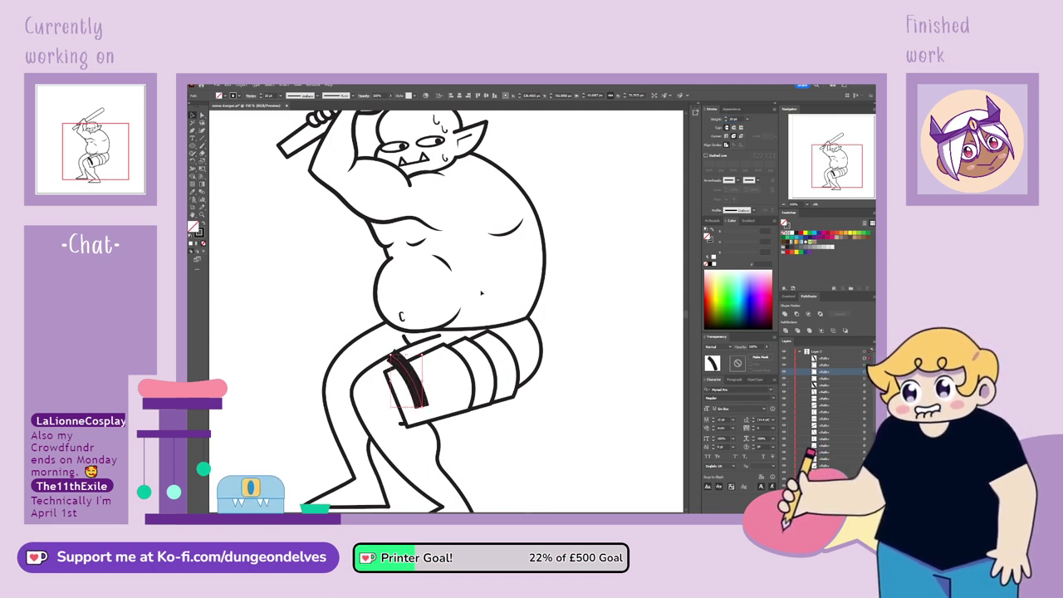
pyautogui.hotkey('ctrl', 'z')
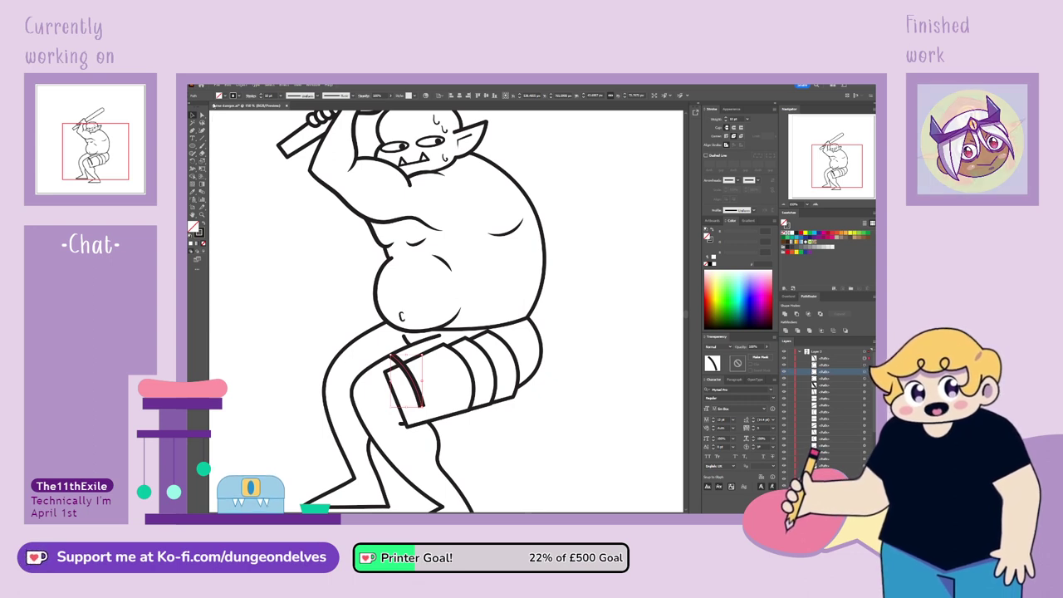
# Duplicate the thick curved band and place the copy nearer the hip, across the front plate's upper edge
pyautogui.click(500, 409)
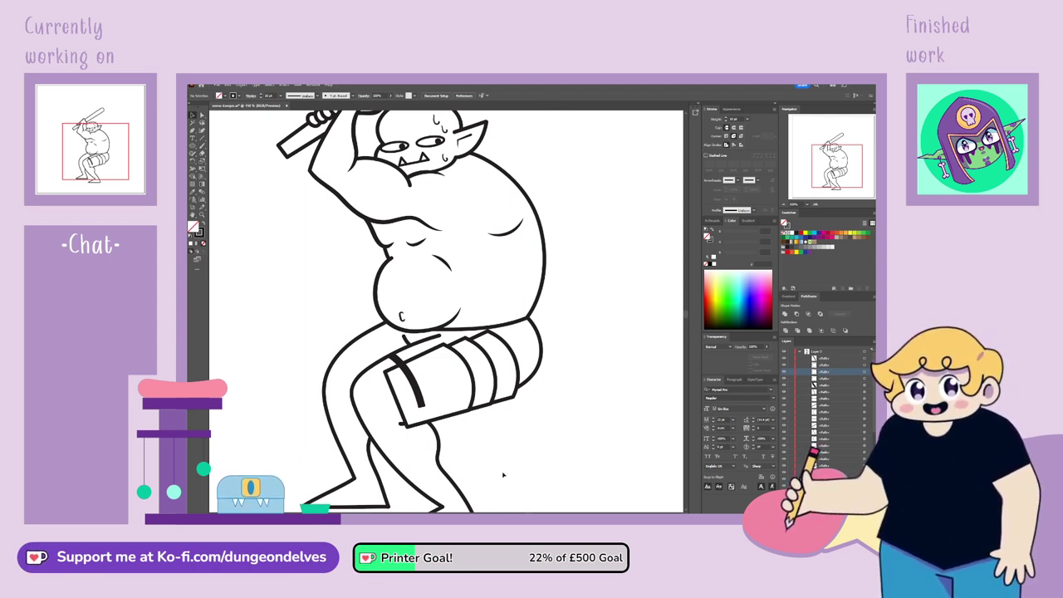
pyautogui.click(397, 363)
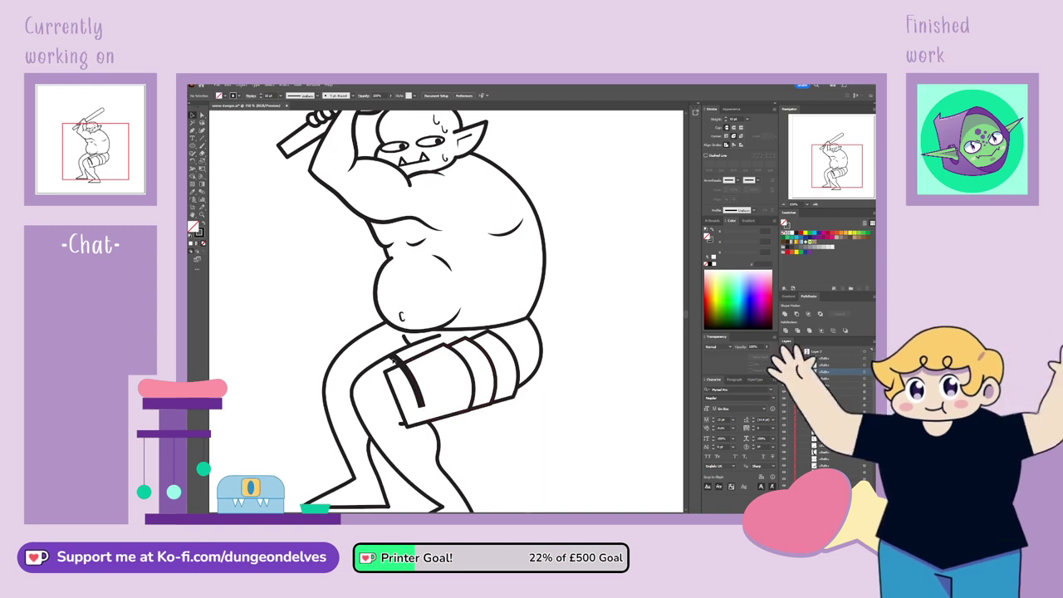
pyautogui.moveTo(398, 363); pyautogui.dragTo(443, 342)
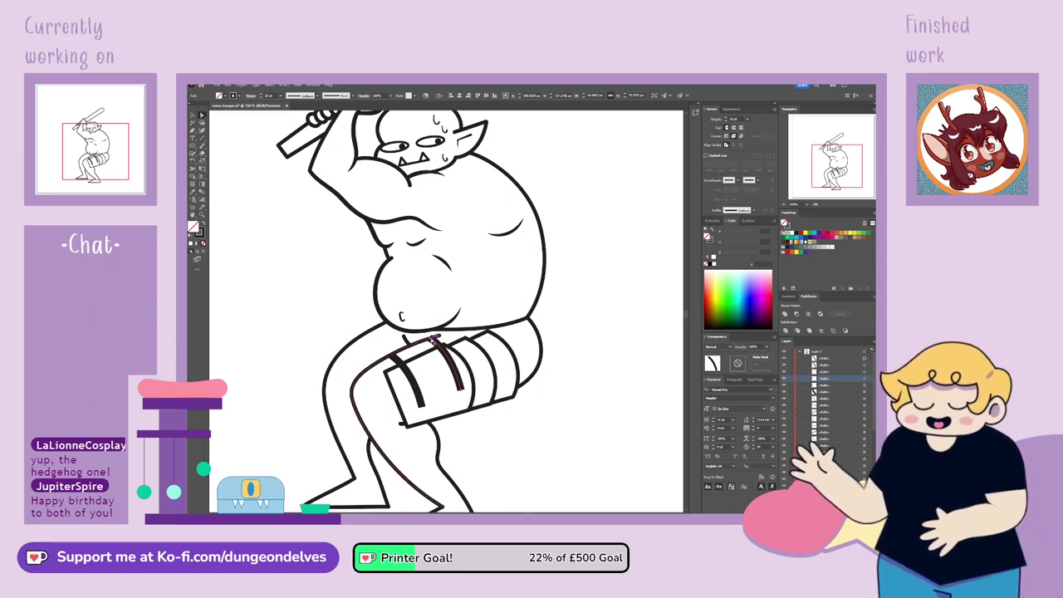
# Reshape the copied band so it starts on the upper leg line and arcs over toward the middle thigh plate
pyautogui.click(430, 339)
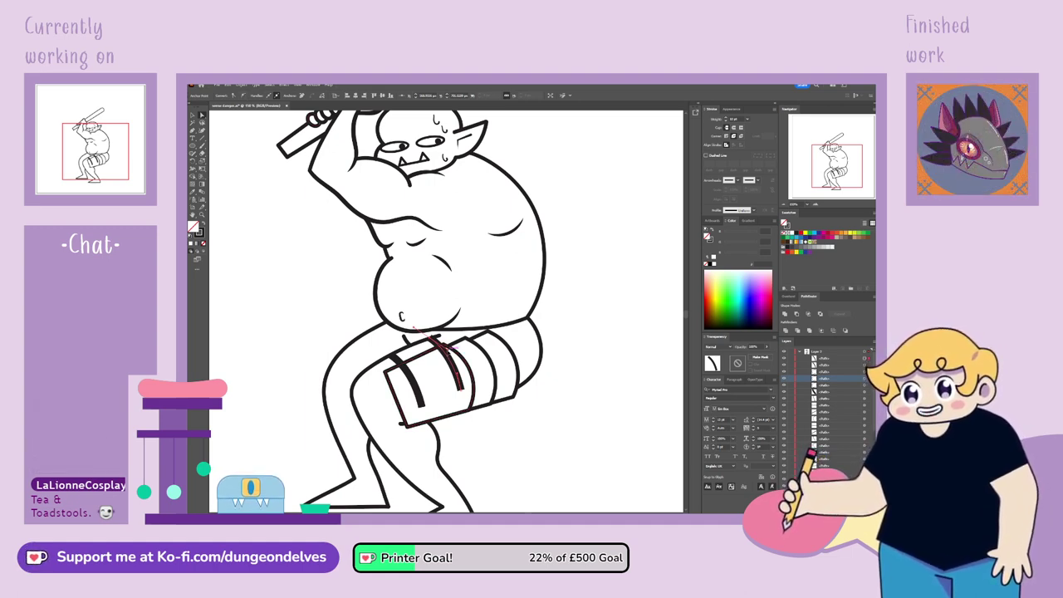
pyautogui.moveTo(451, 349)
pyautogui.mouseDown()
pyautogui.moveTo(442, 359)
pyautogui.moveTo(456, 395)
pyautogui.moveTo(448, 354)
pyautogui.mouseUp()
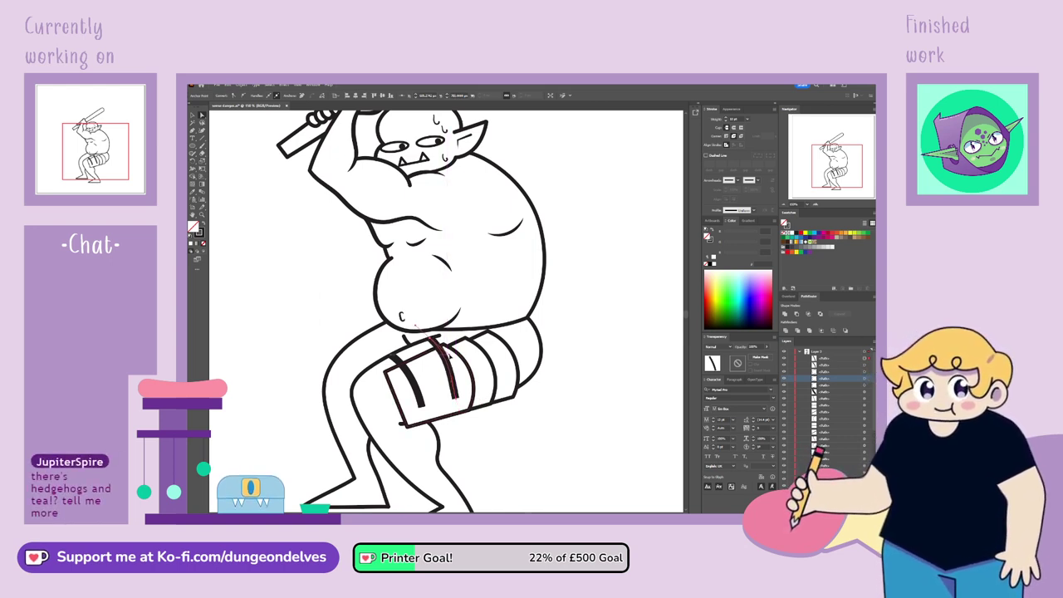
pyautogui.click(449, 366)
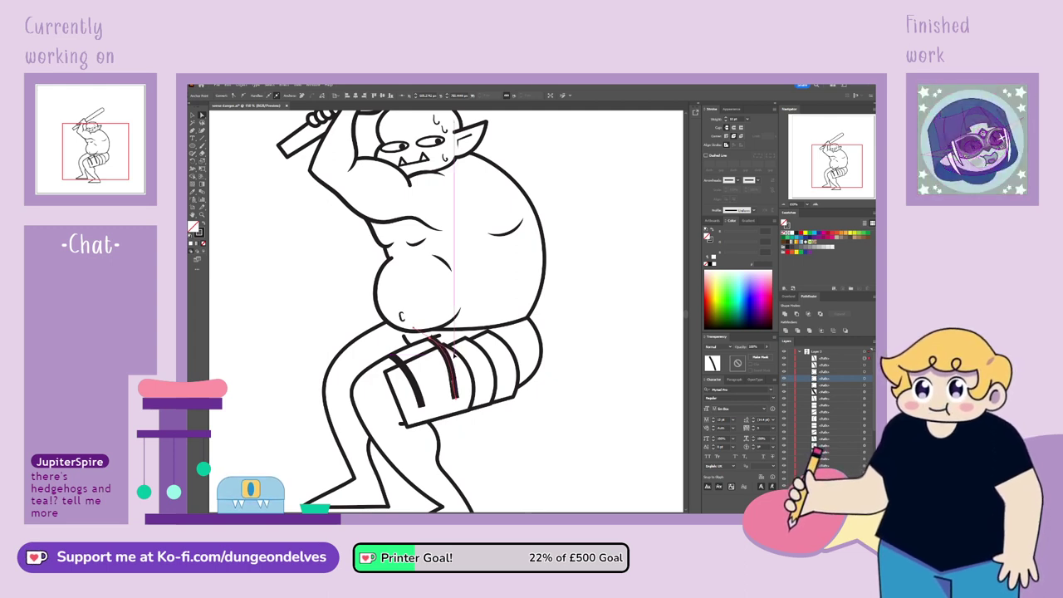
pyautogui.click(455, 384)
pyautogui.moveTo(454, 380); pyautogui.dragTo(455, 409)
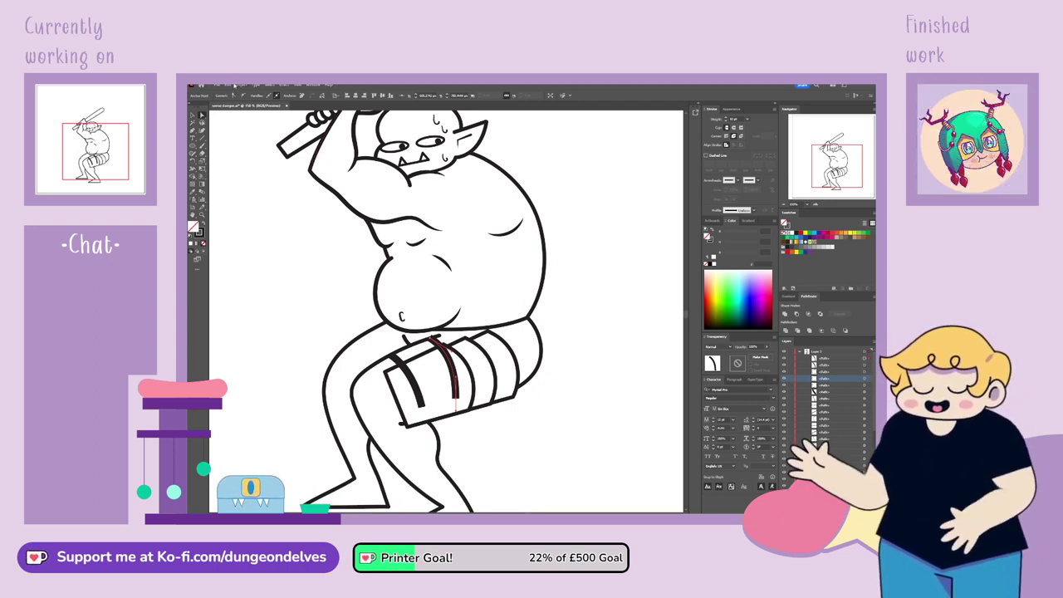
pyautogui.click(449, 365)
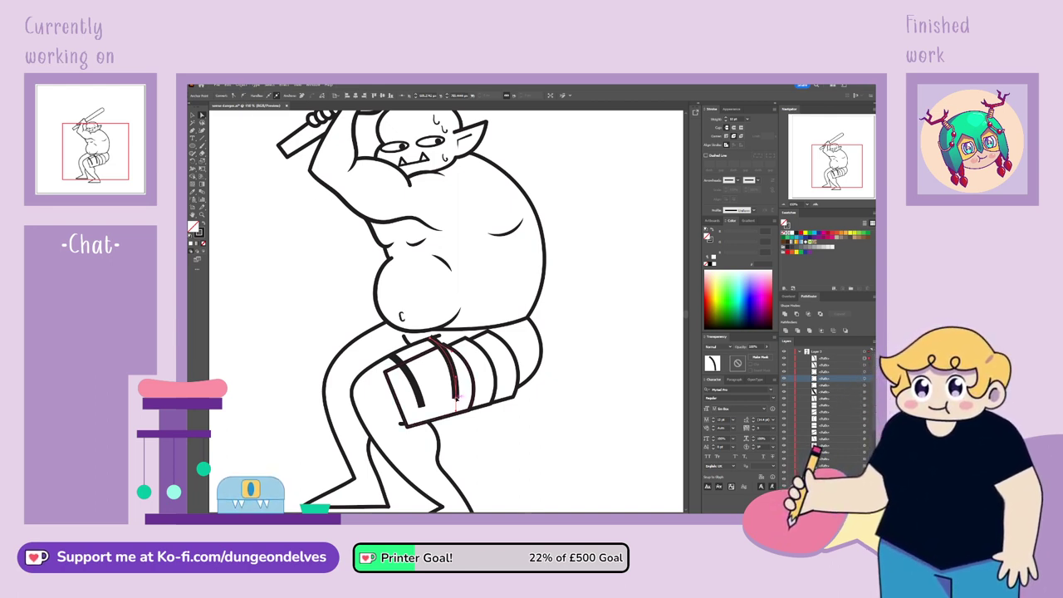
pyautogui.moveTo(456, 397)
pyautogui.mouseDown()
pyautogui.moveTo(486, 385)
pyautogui.moveTo(464, 344)
pyautogui.moveTo(429, 339)
pyautogui.mouseUp()
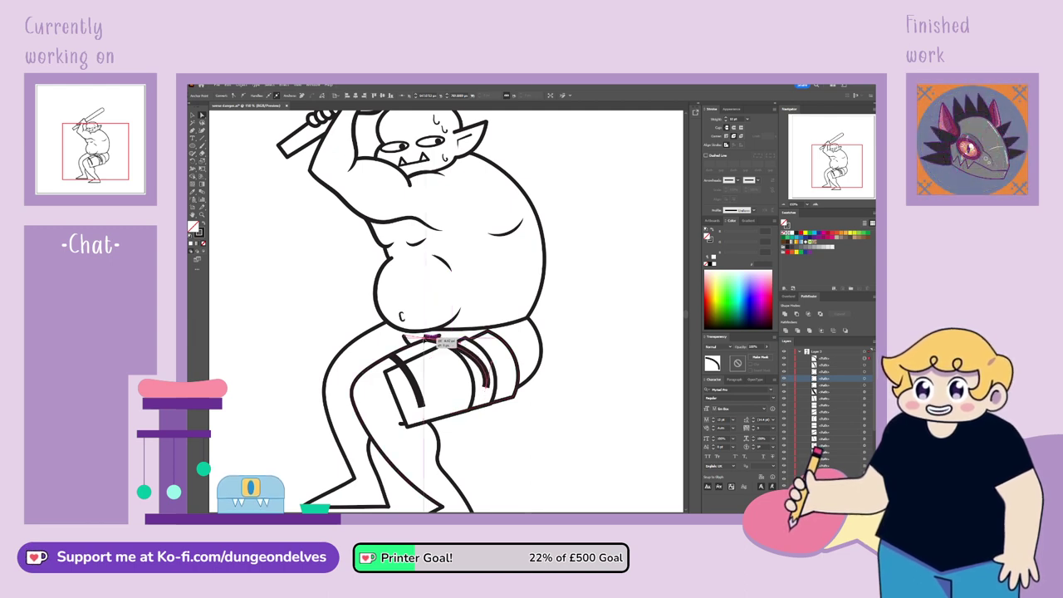
pyautogui.moveTo(492, 364); pyautogui.dragTo(454, 340)
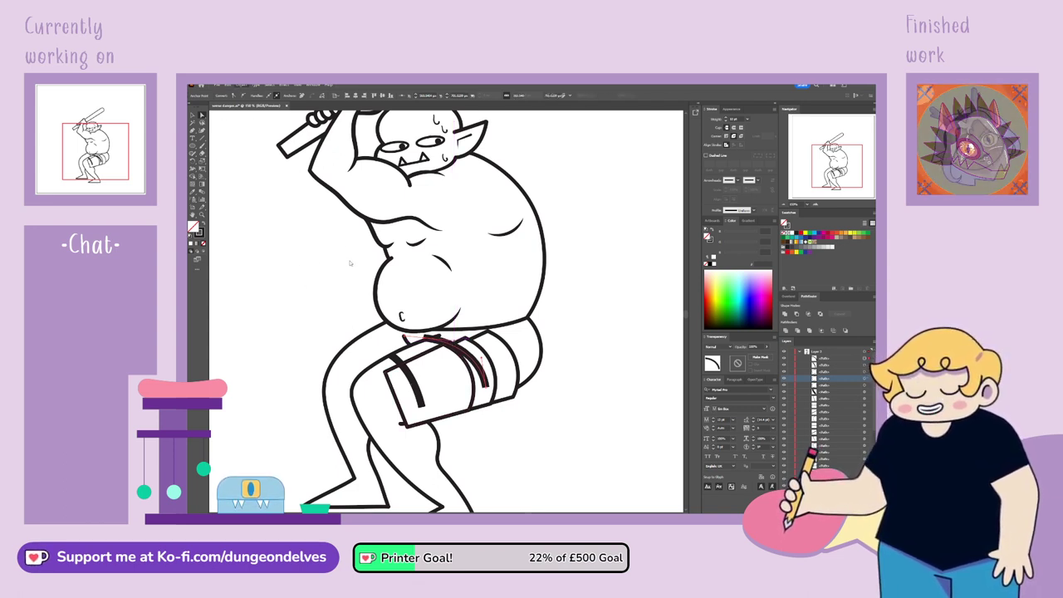
# Convert the copied band's stroke into a filled outline and adjust its upper end corners to fit the leg line
pyautogui.click(203, 114)
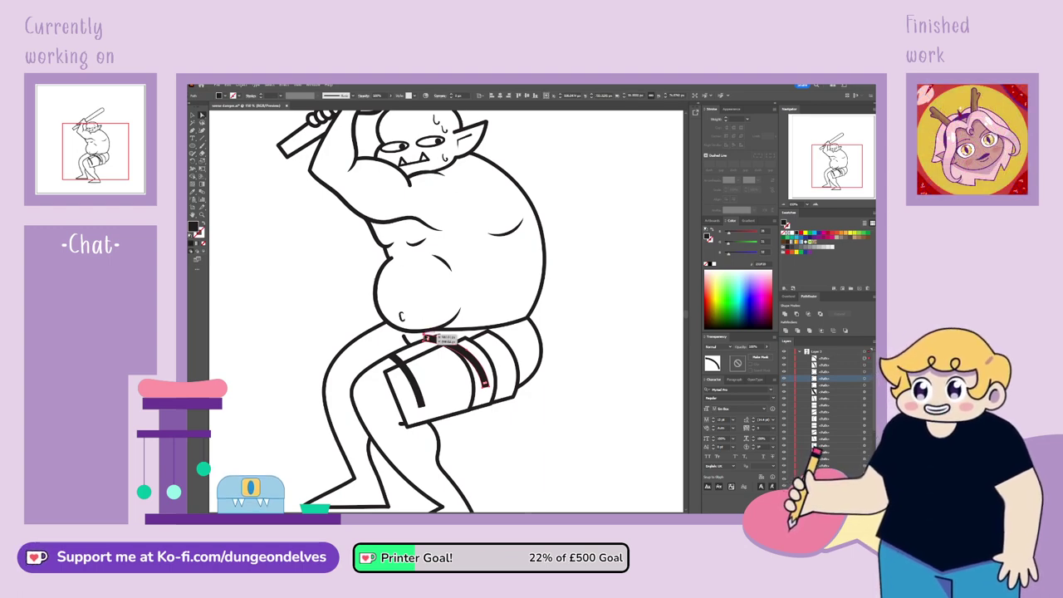
pyautogui.moveTo(426, 336); pyautogui.dragTo(432, 339)
pyautogui.click(499, 444)
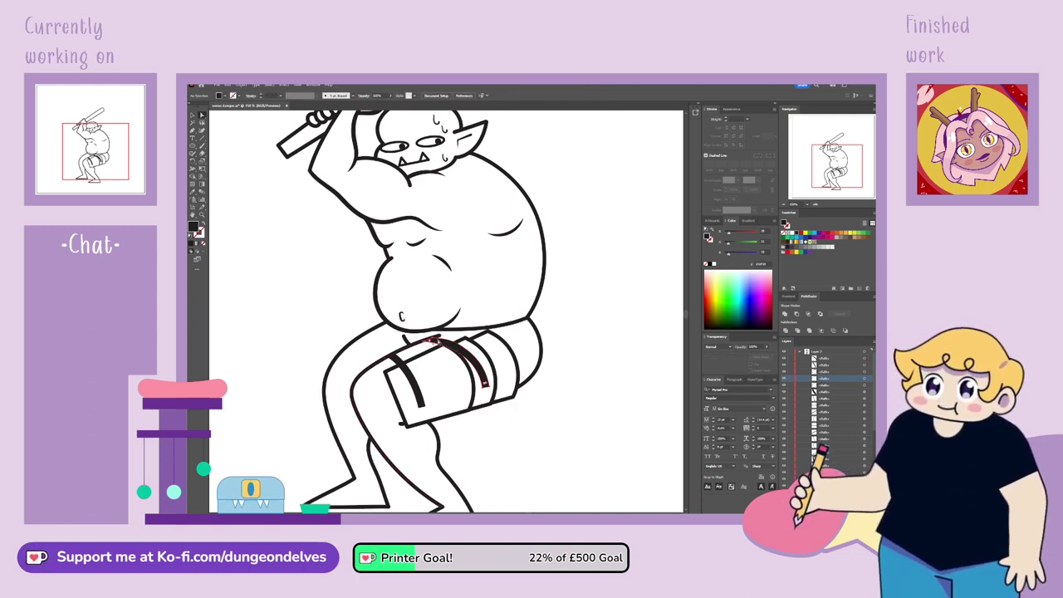
pyautogui.click(433, 340)
pyautogui.moveTo(433, 341); pyautogui.dragTo(438, 339)
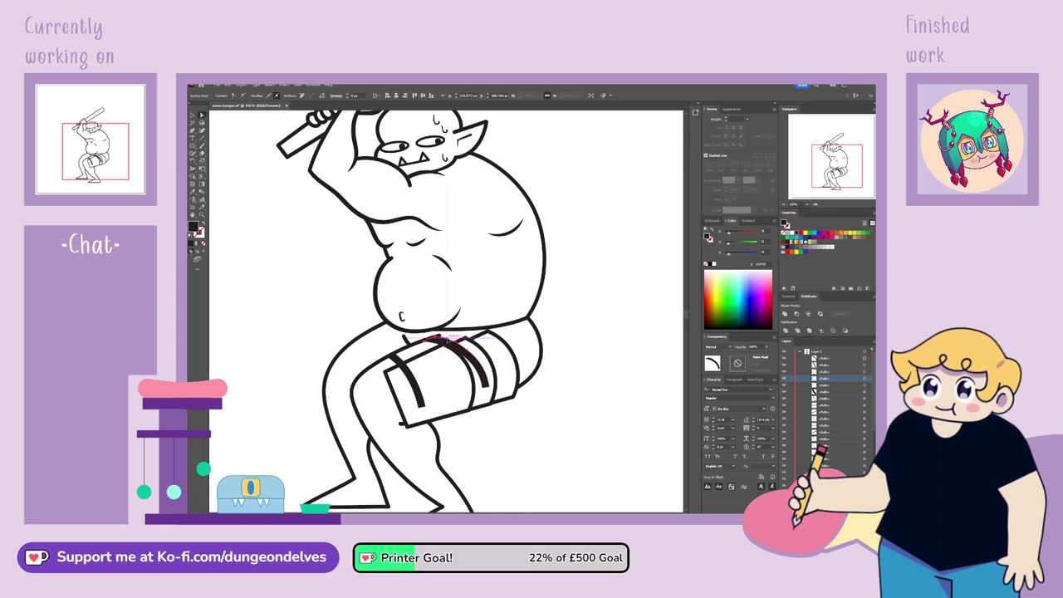
pyautogui.click(540, 509)
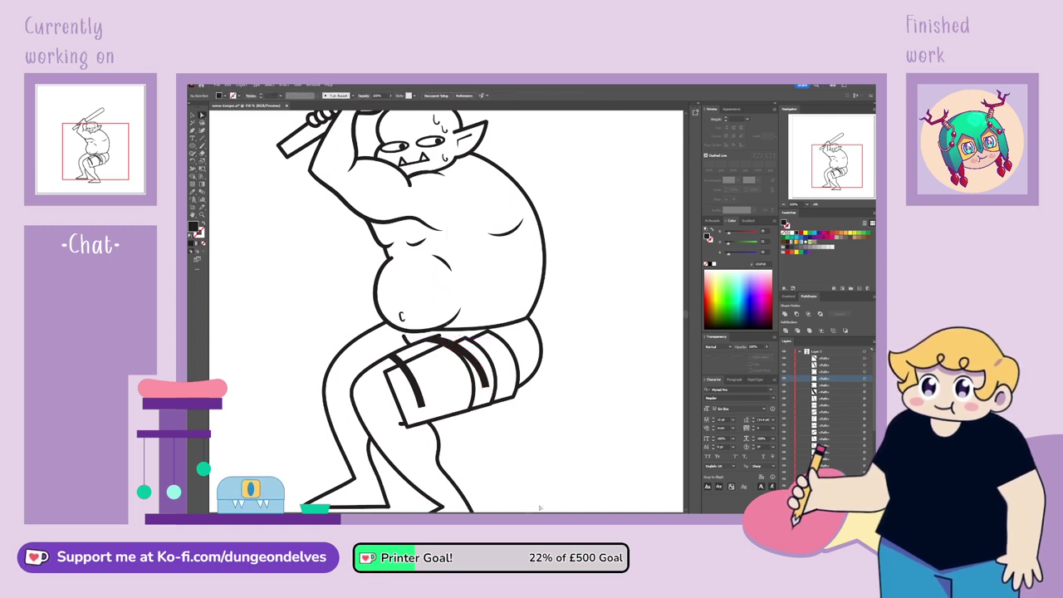
# Restack both thick bands behind the thigh plates so only their upper ends show above the plates
pyautogui.click(825, 365)
pyautogui.click(572, 422)
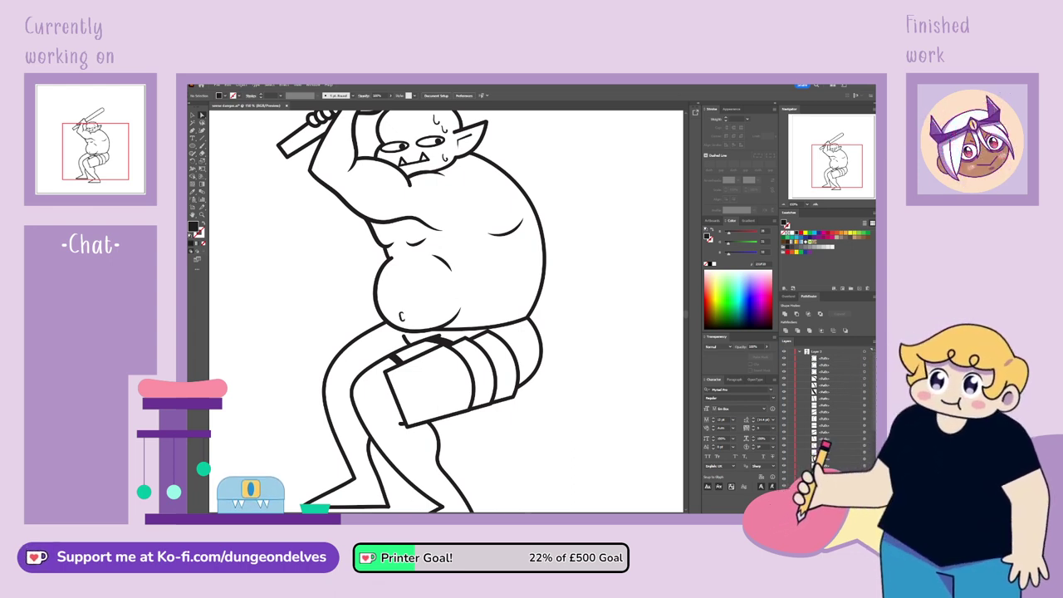
pyautogui.scroll(-2, 446, 311)
pyautogui.scroll(3, 446, 310)
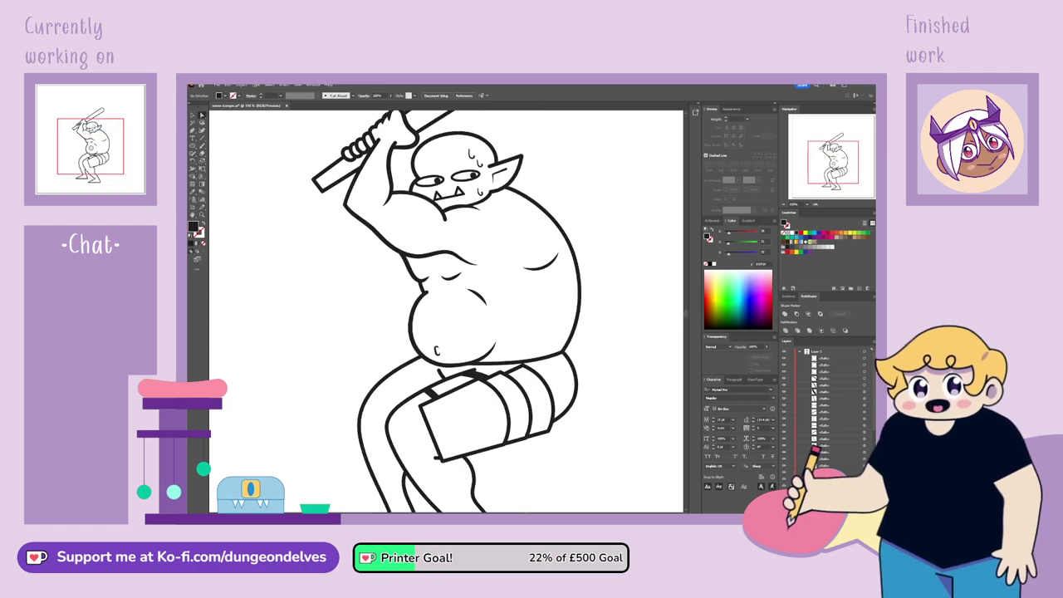
pyautogui.scroll(-3, 567, 237)
pyautogui.scroll(1, 567, 238)
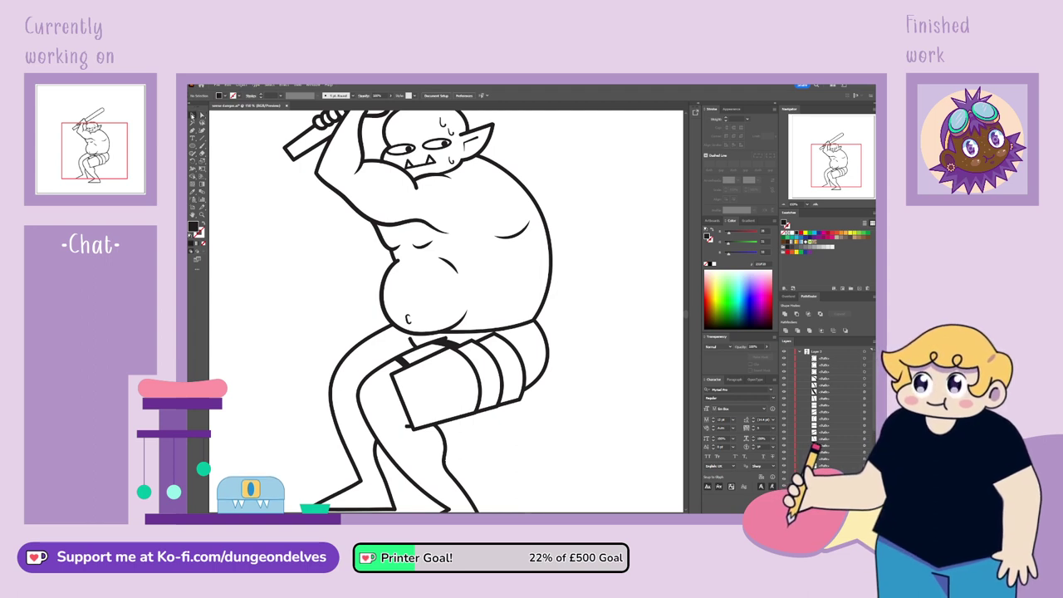
# Copy the hip-side plate onto the far thigh as two overlapping plates, tilted along the leg and behind the line art
pyautogui.click(511, 370)
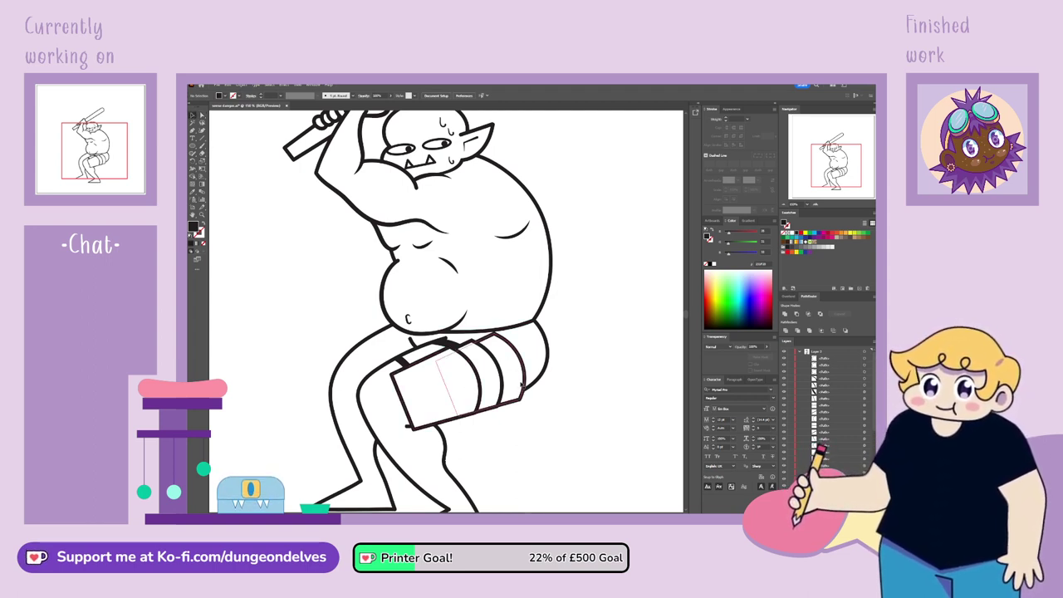
pyautogui.click(524, 403)
pyautogui.moveTo(523, 403); pyautogui.dragTo(397, 367)
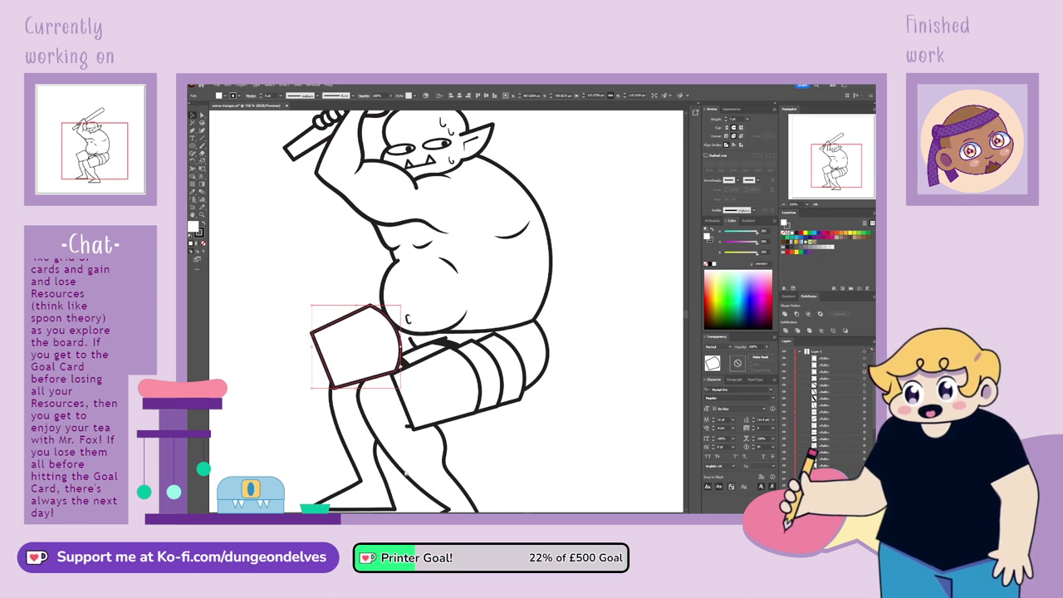
pyautogui.hotkey('ctrl', 'shift', '[')
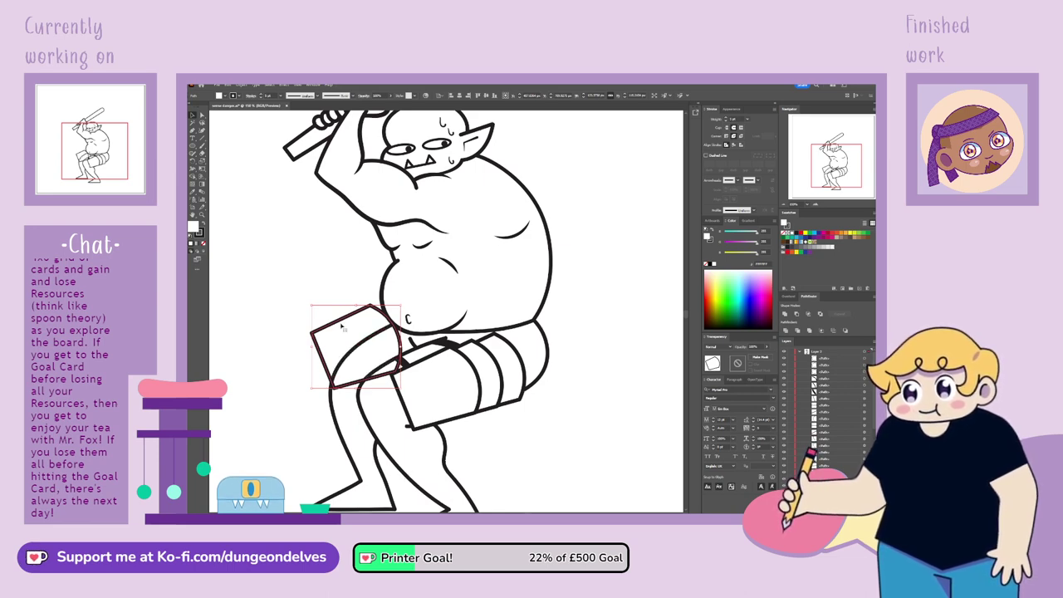
pyautogui.moveTo(336, 323); pyautogui.dragTo(366, 335)
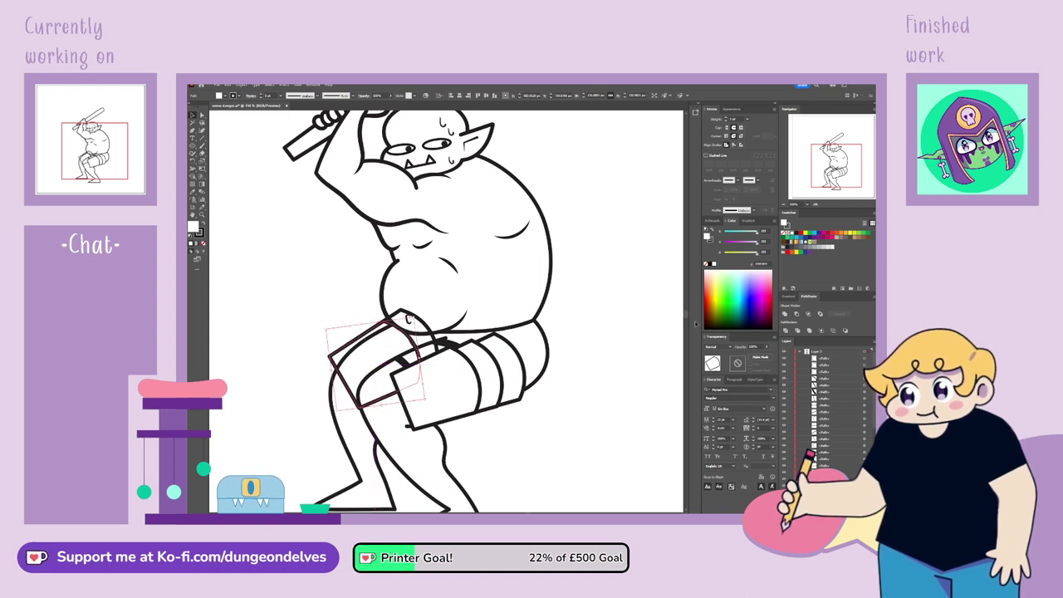
# Send the knee-side plate on the far thigh behind the plate next to it
pyautogui.moveTo(821, 365); pyautogui.dragTo(821, 368)
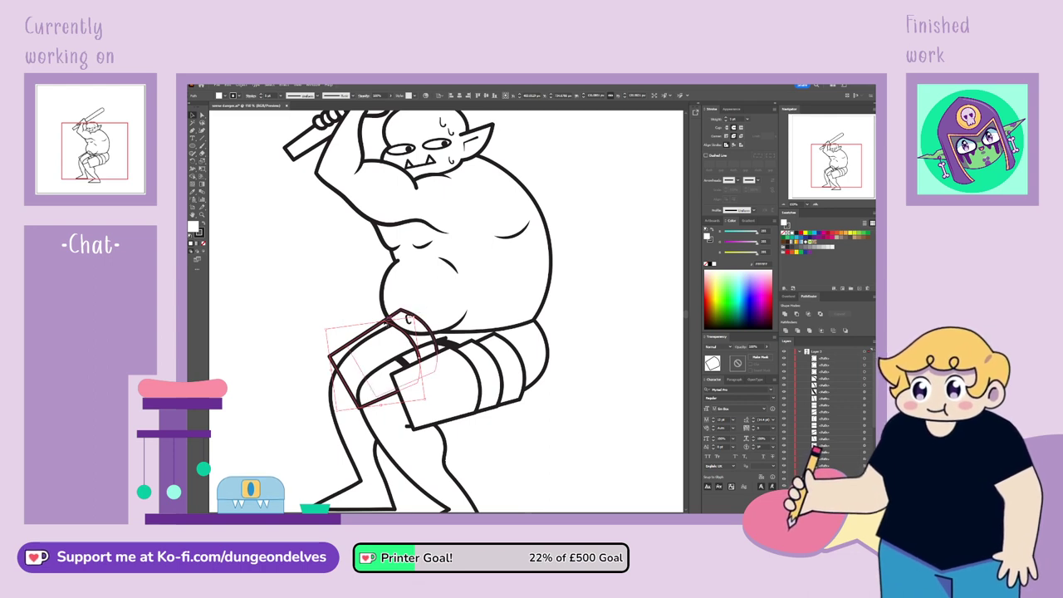
pyautogui.moveTo(873, 380); pyautogui.dragTo(873, 455)
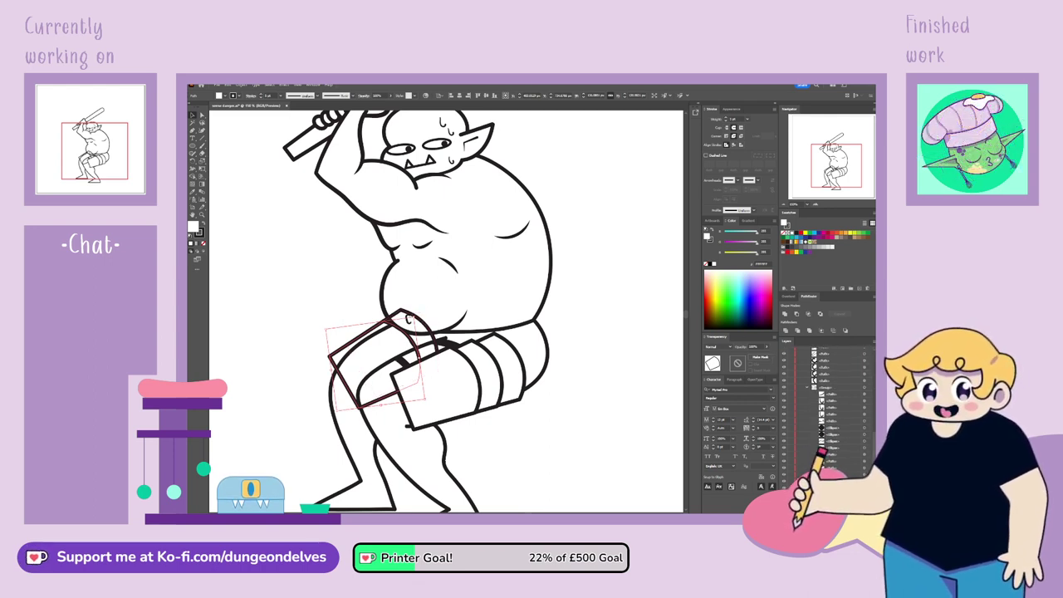
pyautogui.hotkey('ctrl', '[')
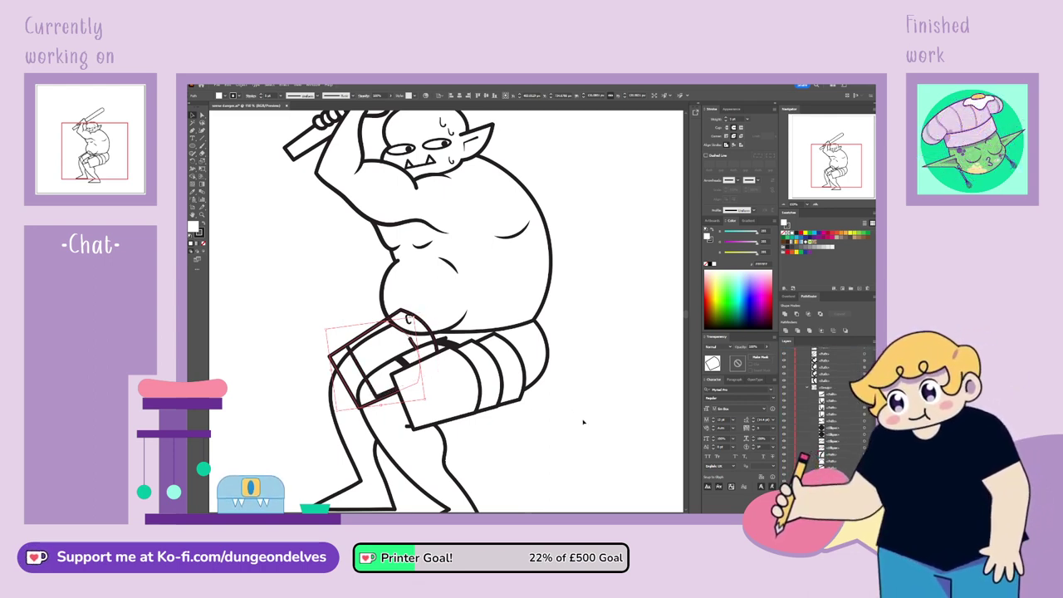
pyautogui.click(583, 425)
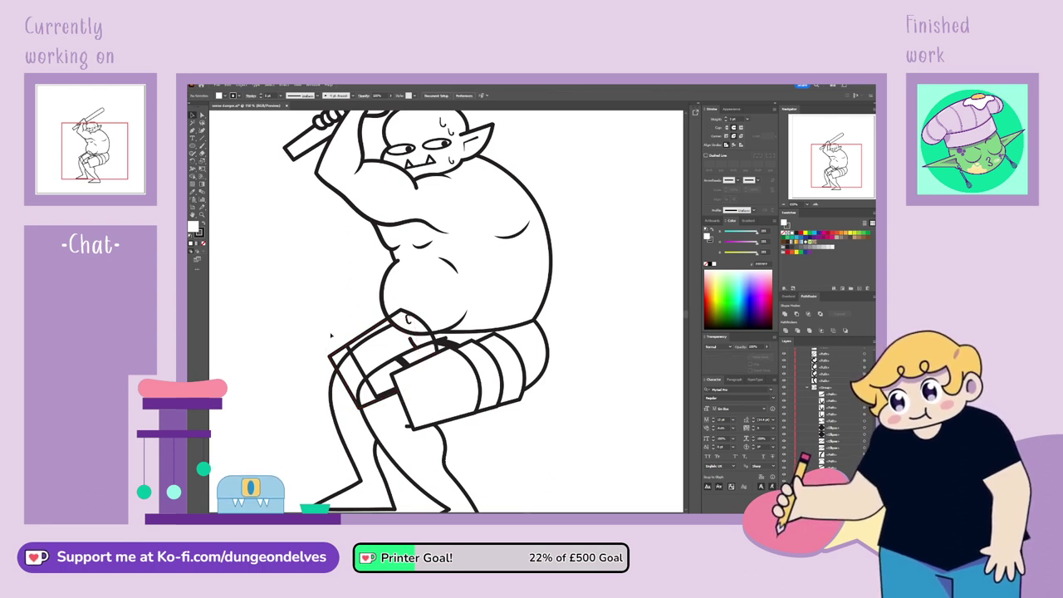
# Isolate the hip-side plate on the far thigh, remove its fill and cut away its curved and lower edges
pyautogui.click(353, 339)
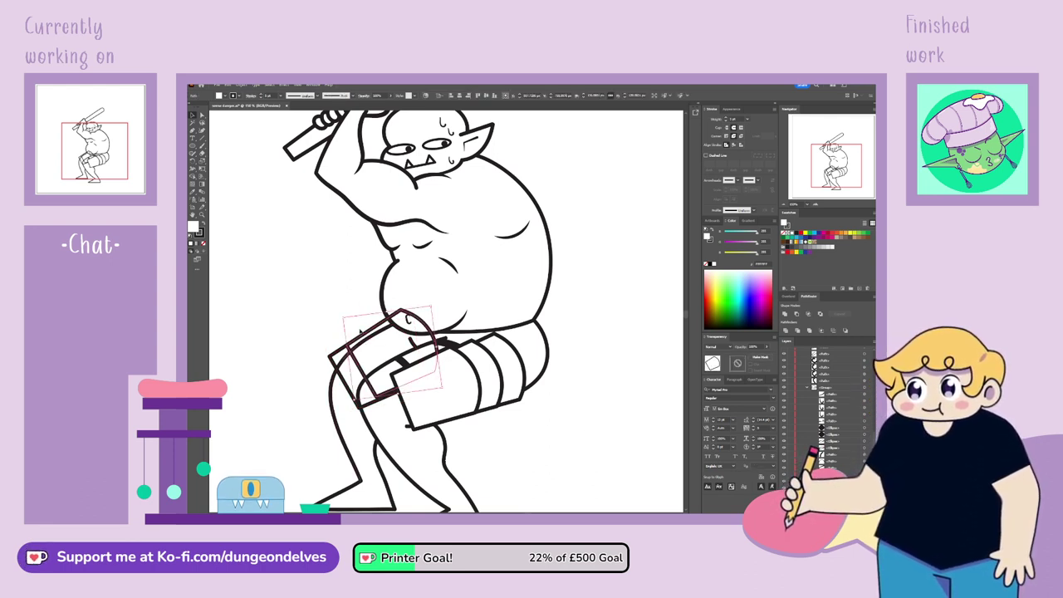
pyautogui.doubleClick(358, 366)
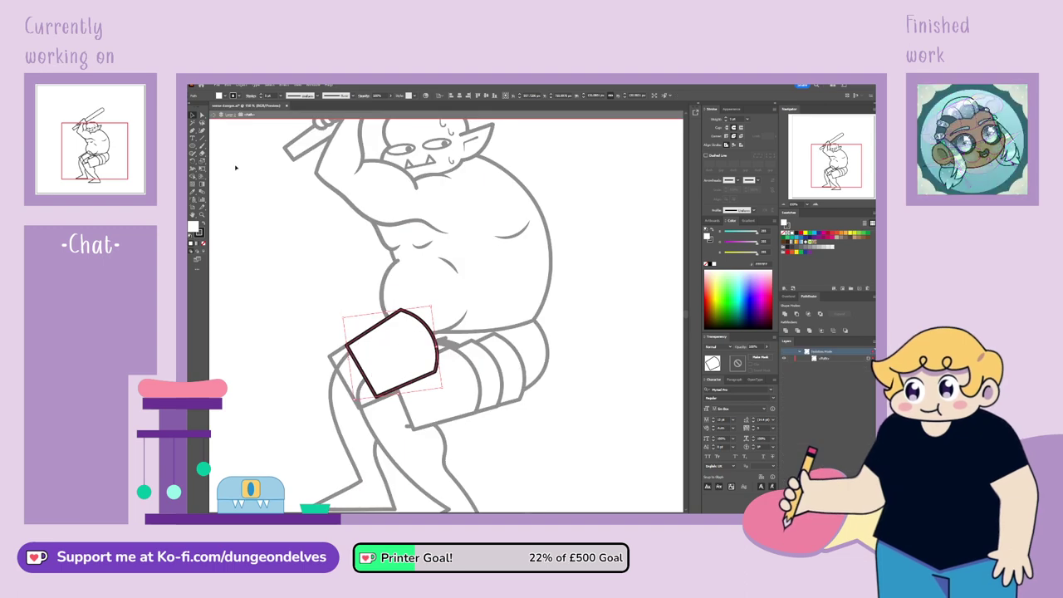
pyautogui.click(203, 244)
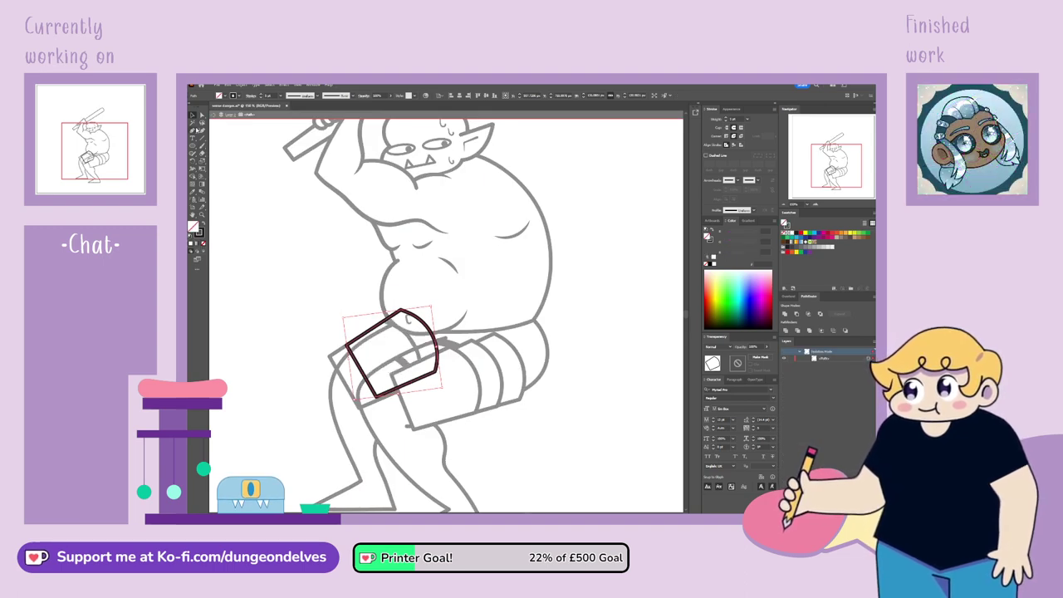
pyautogui.click(193, 132)
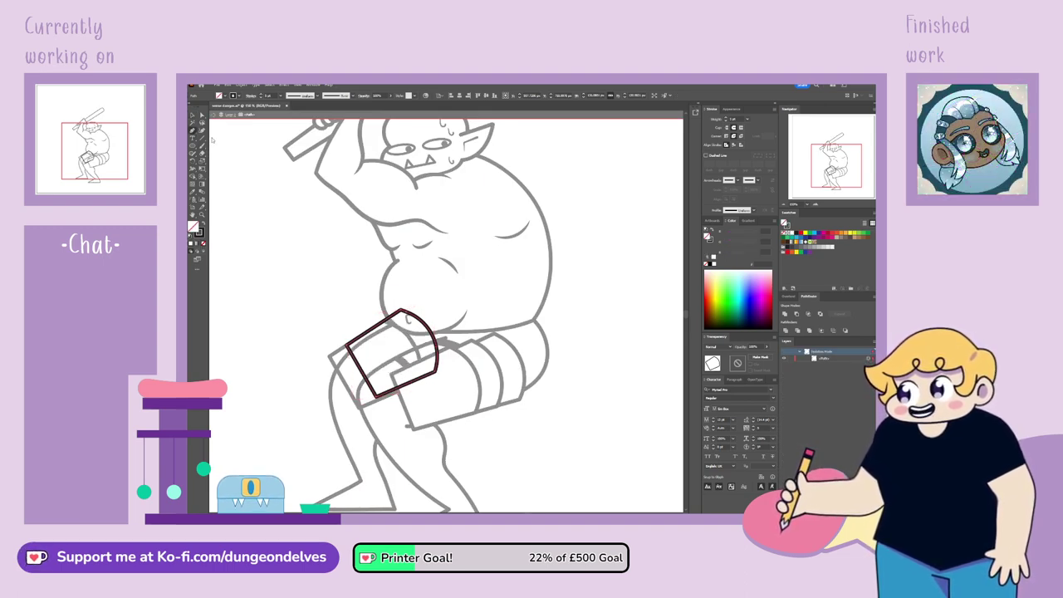
pyautogui.click(391, 318)
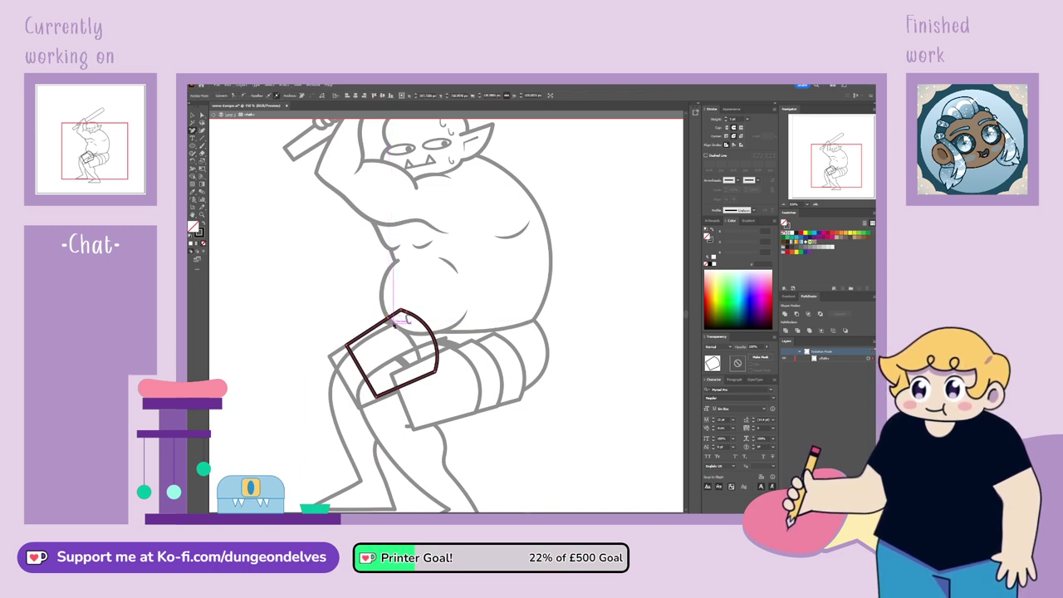
pyautogui.click(202, 115)
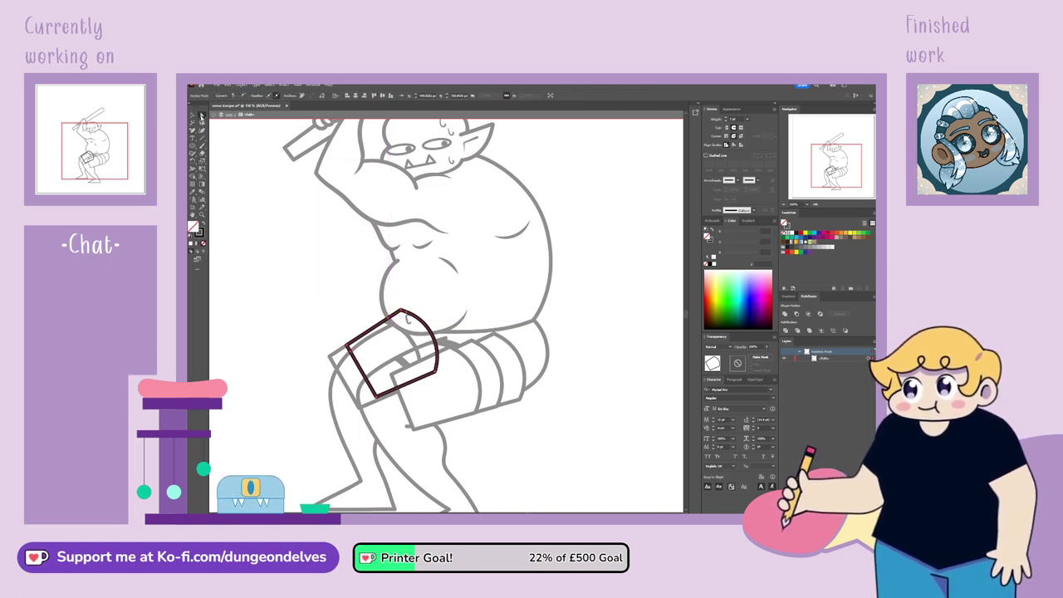
pyautogui.click(436, 371)
pyautogui.press('Delete')
pyautogui.press('v')
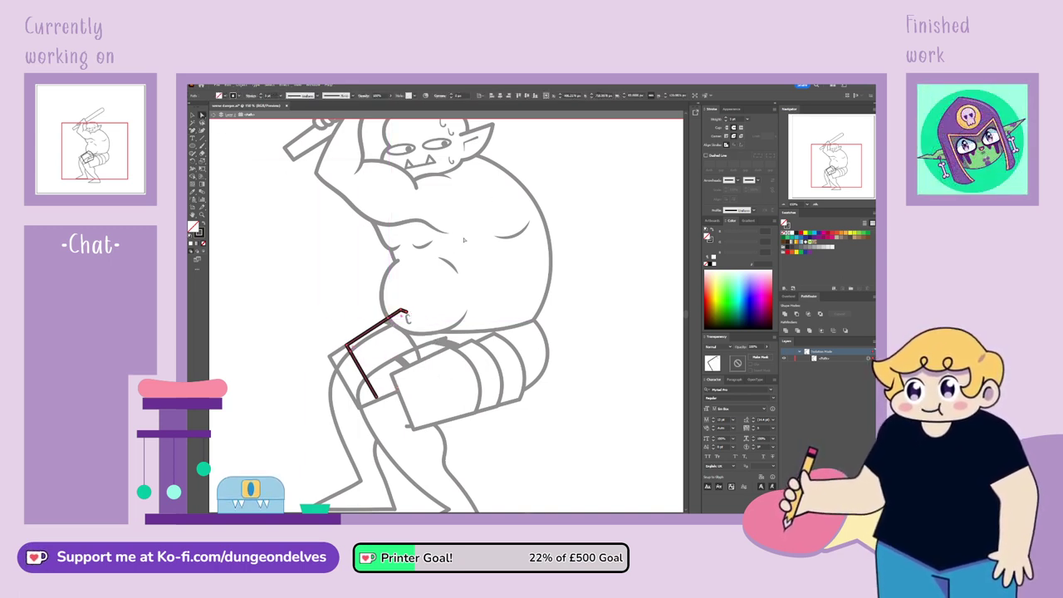
# Cut the belly overlap and most of the long knee-facing edge from the isolated hip-side plate, leaving its upper edge, and exit isolation
pyautogui.moveTo(417, 298); pyautogui.dragTo(398, 317)
pyautogui.press('Delete')
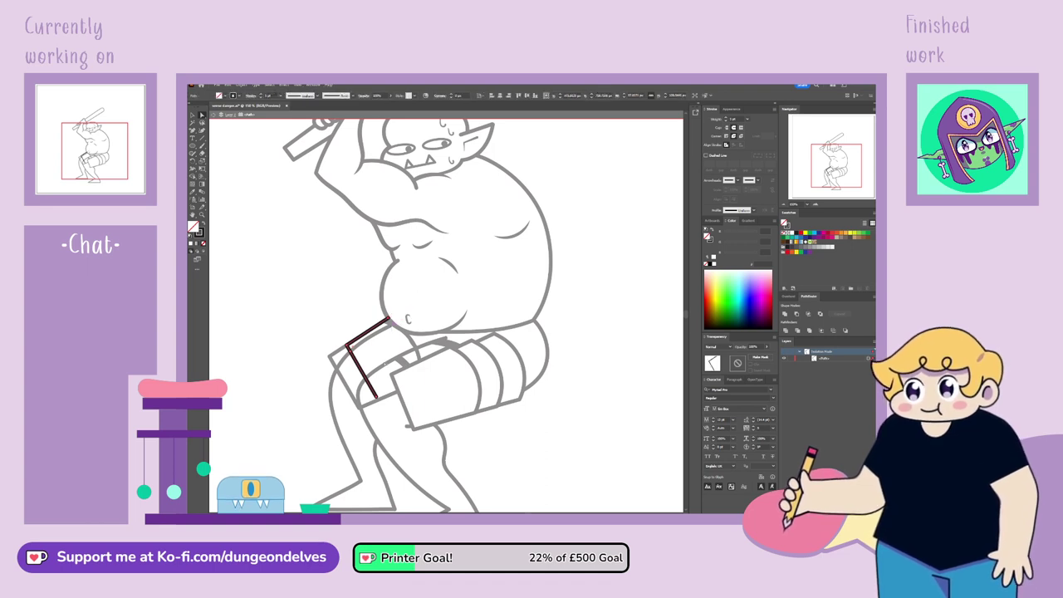
pyautogui.press('Delete')
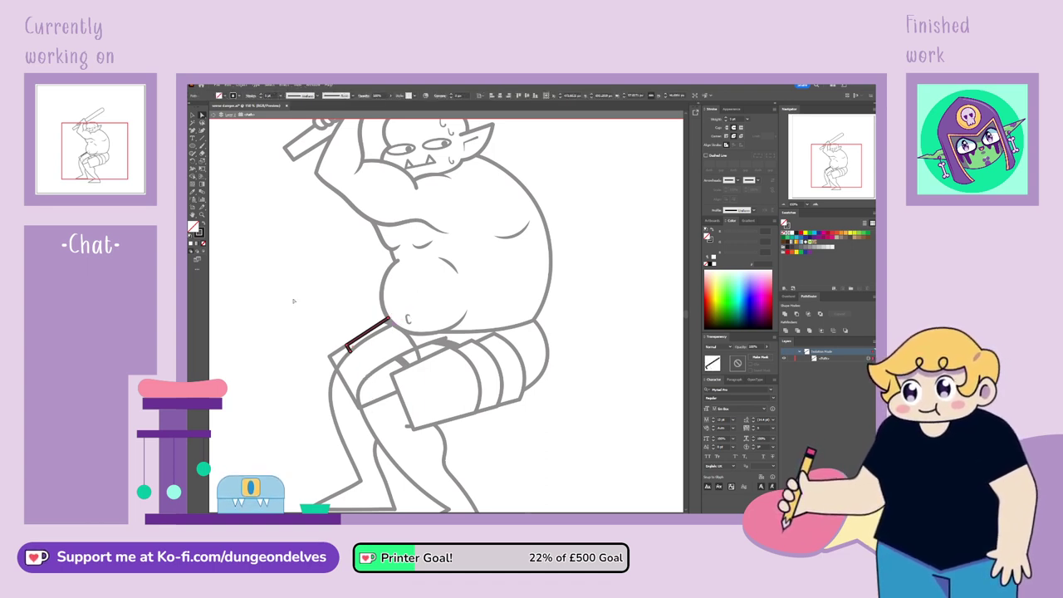
pyautogui.doubleClick(293, 301)
# Isolate the knee-side plate on the far thigh and cut away its lower edge, curved edge and the end overlapping the belly
pyautogui.click(336, 357)
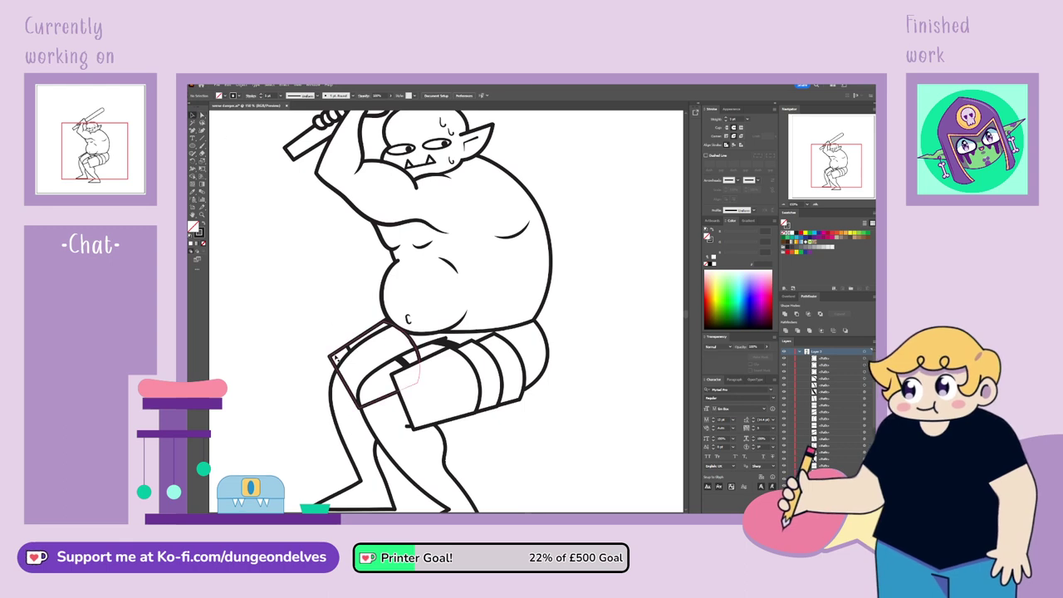
pyautogui.doubleClick(333, 356)
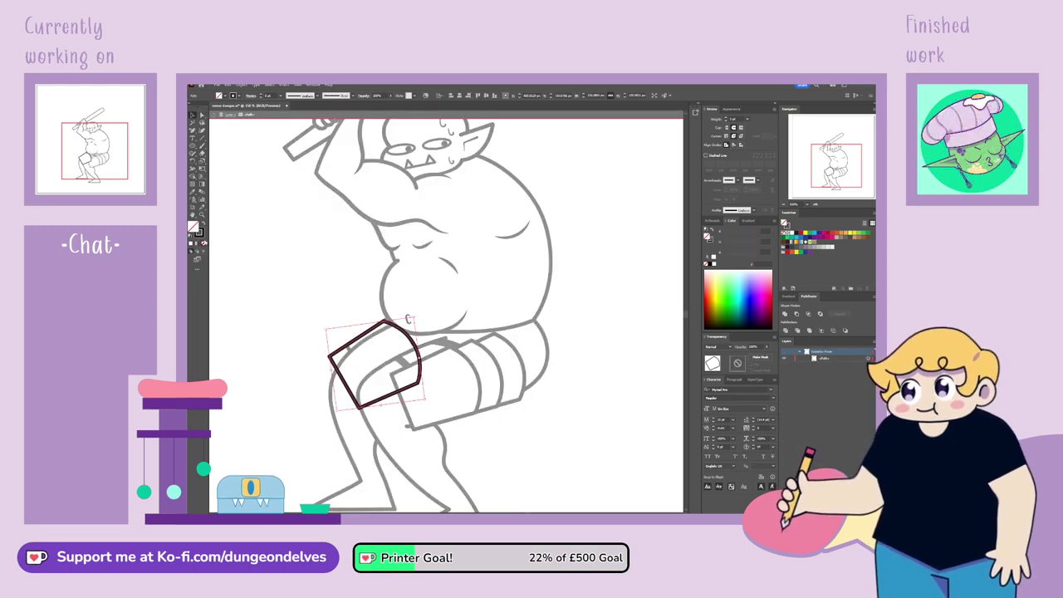
pyautogui.press('p')
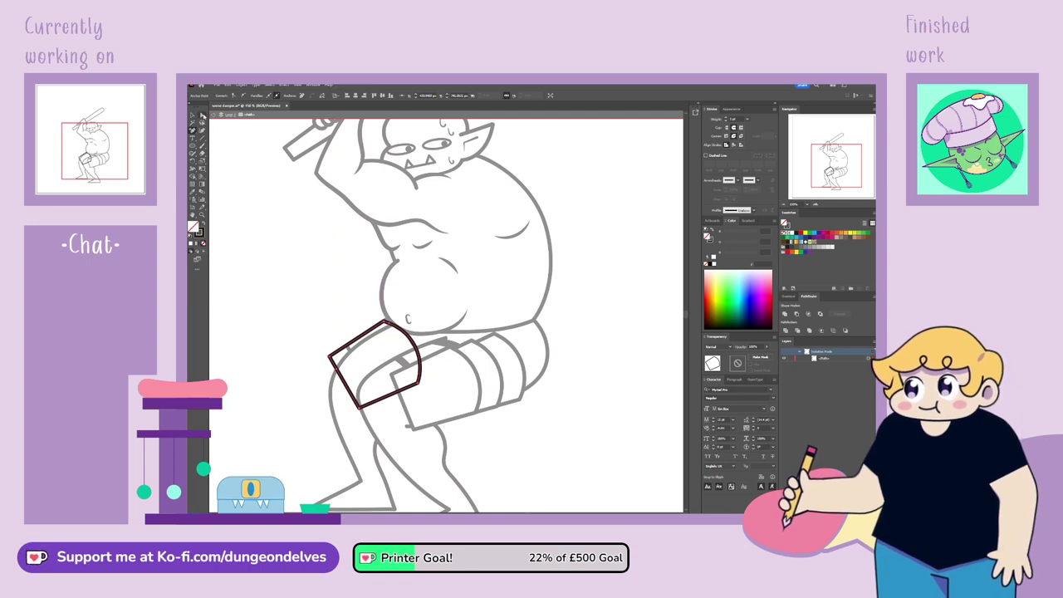
pyautogui.press('a')
pyautogui.click(375, 396)
pyautogui.press('Delete')
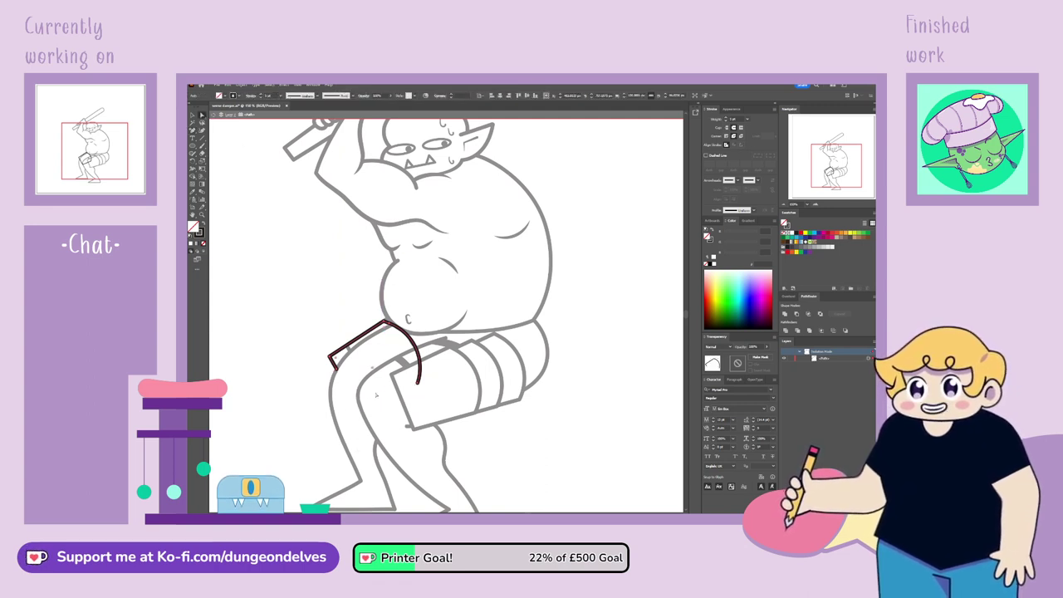
pyautogui.moveTo(431, 395); pyautogui.dragTo(412, 376)
pyautogui.press('Delete')
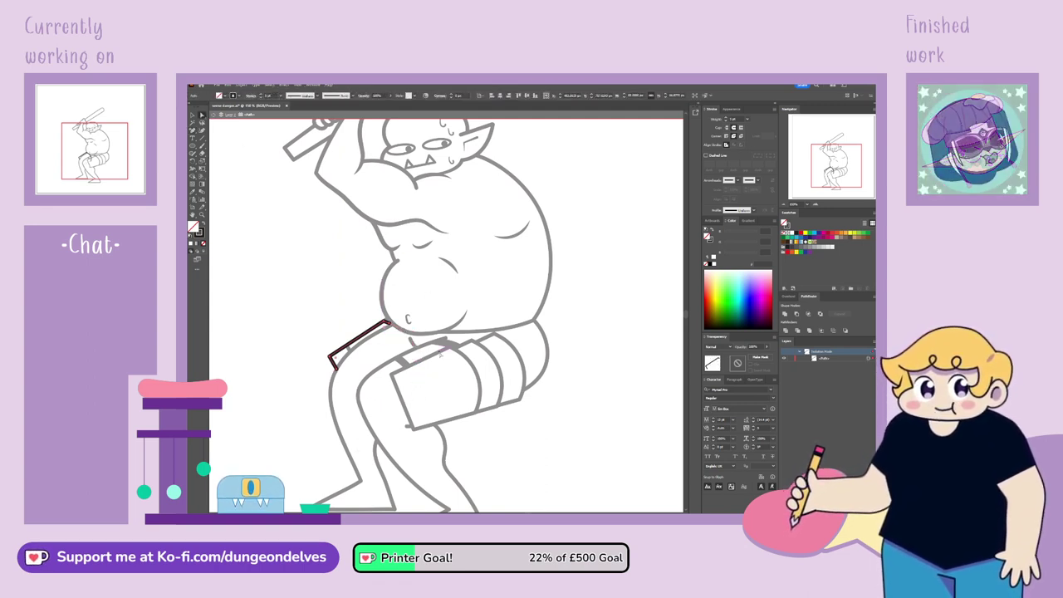
pyautogui.moveTo(398, 313); pyautogui.dragTo(387, 332)
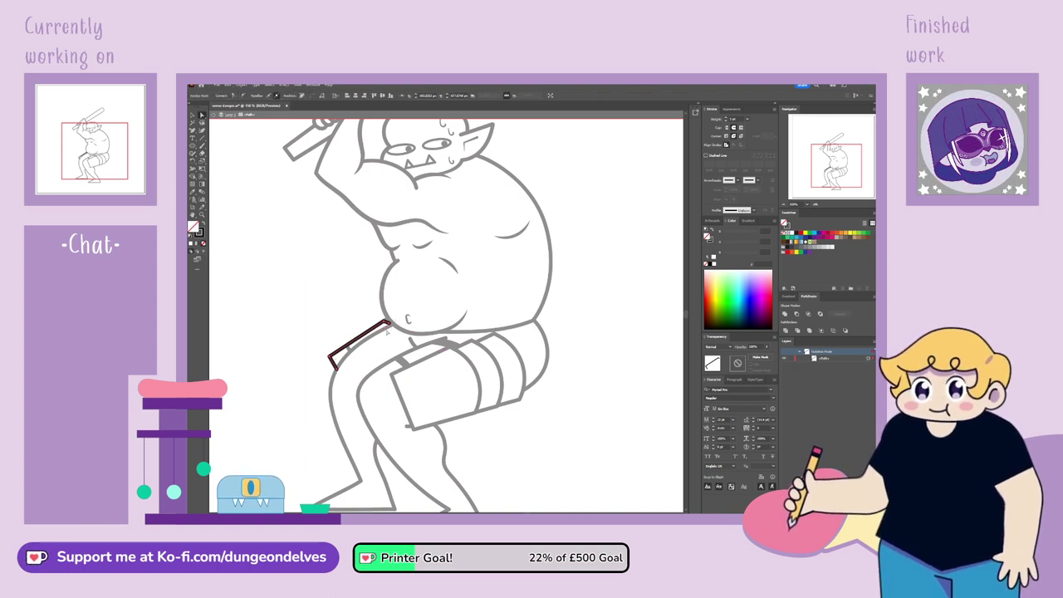
pyautogui.press('Delete')
pyautogui.doubleClick(290, 405)
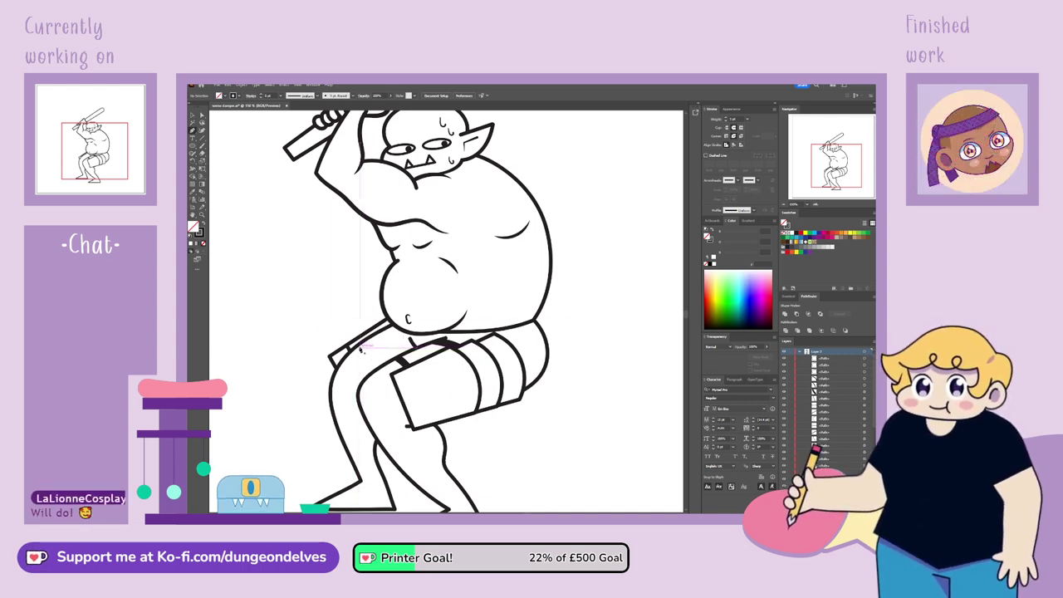
# Draw a curved strap line across the far thigh with the Pen tool and set its stroke weight to 10 pt
pyautogui.click(386, 351)
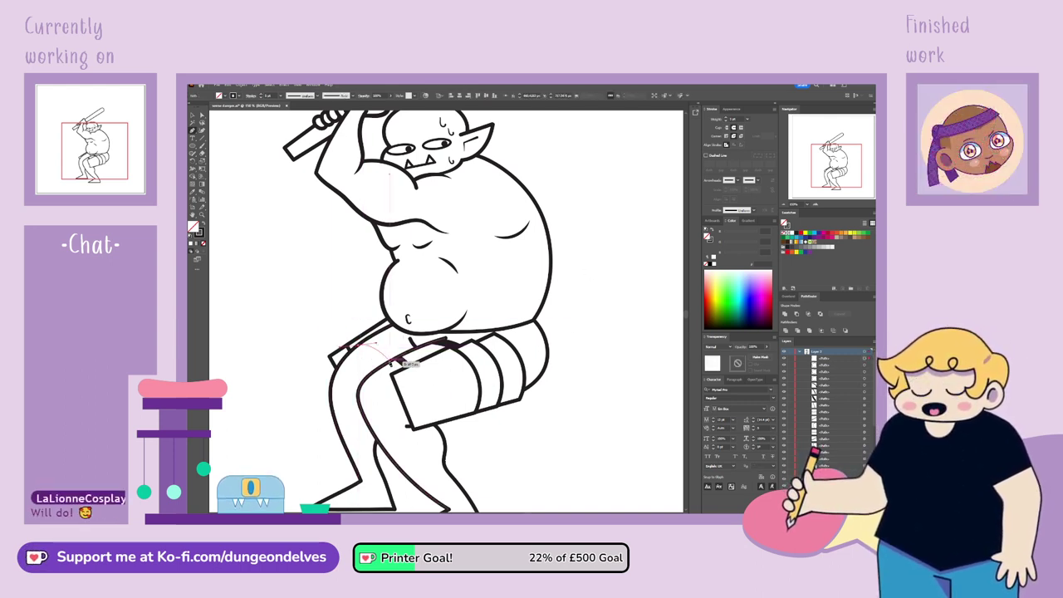
pyautogui.click(202, 115)
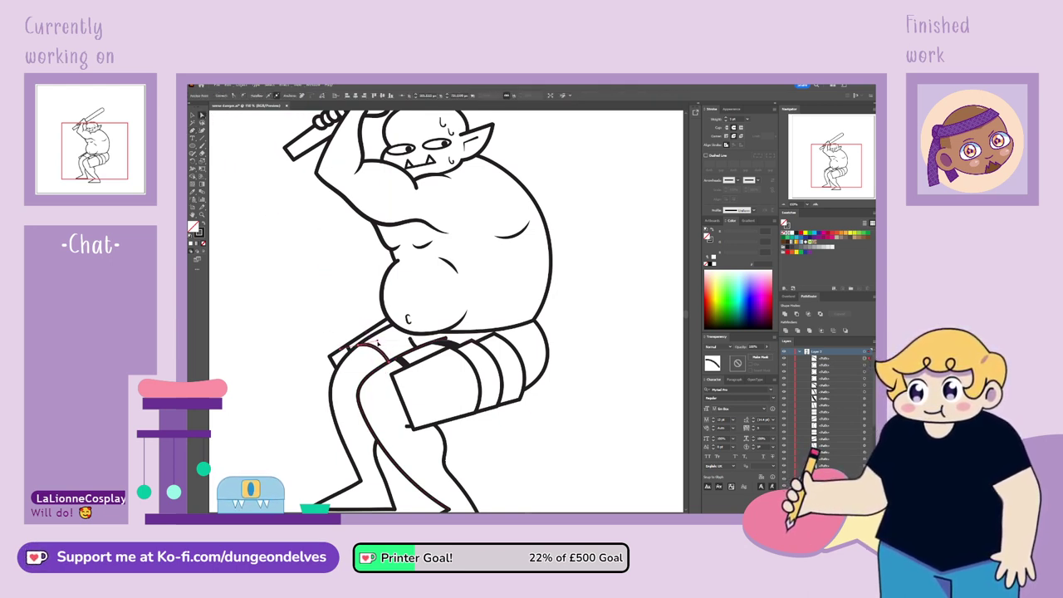
pyautogui.click(372, 349)
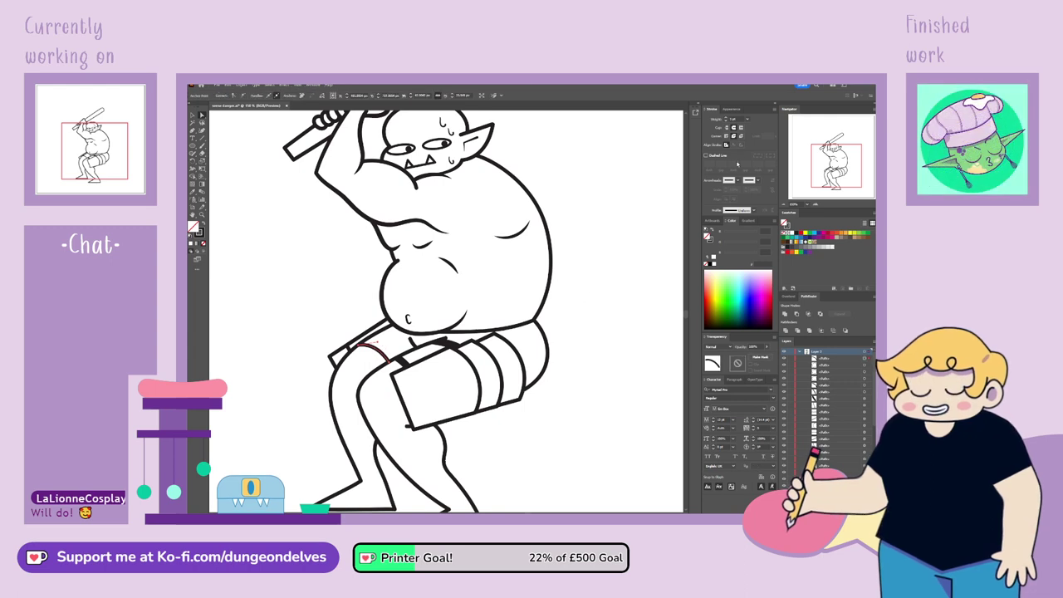
pyautogui.moveTo(742, 119); pyautogui.dragTo(689, 123)
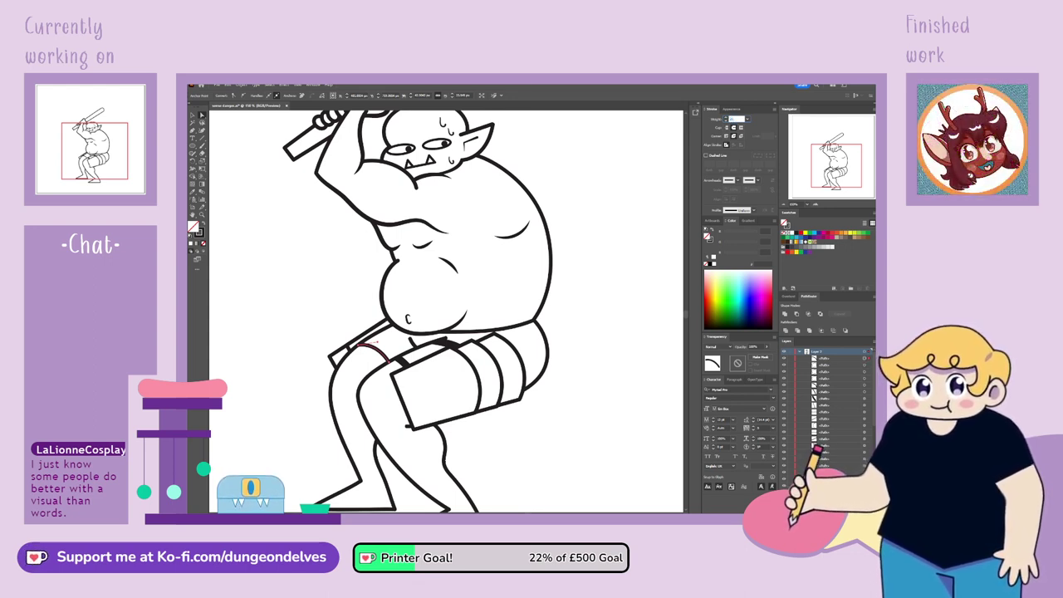
pyautogui.write('20')
pyautogui.press('Return')
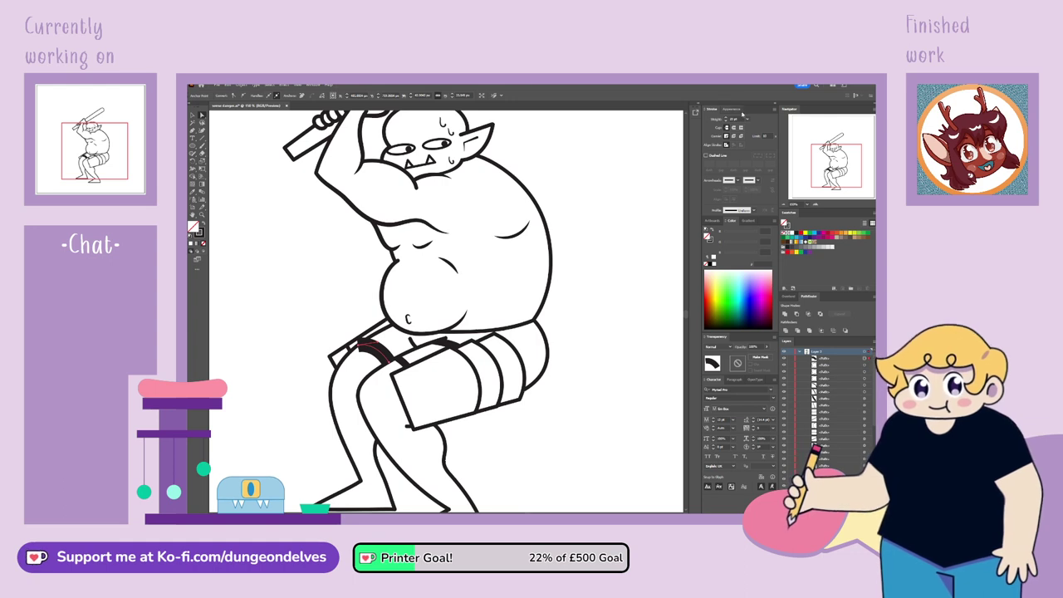
pyautogui.write('10')
pyautogui.press('Return')
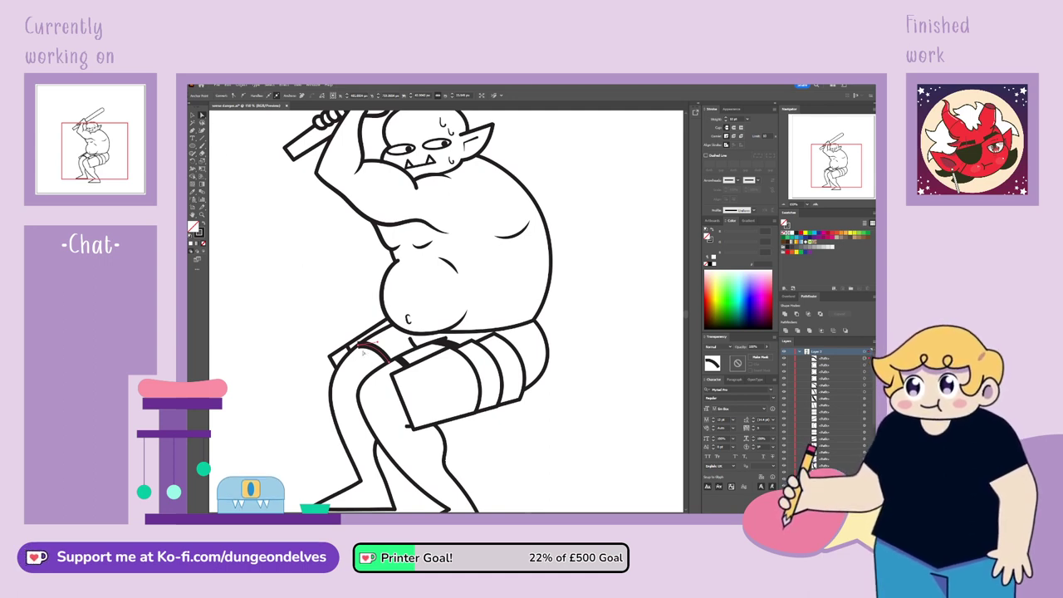
# Reshape the upper end of the far-thigh strap so its curve meets the top outline of the thigh
pyautogui.click(353, 348)
pyautogui.moveTo(359, 347); pyautogui.dragTo(354, 348)
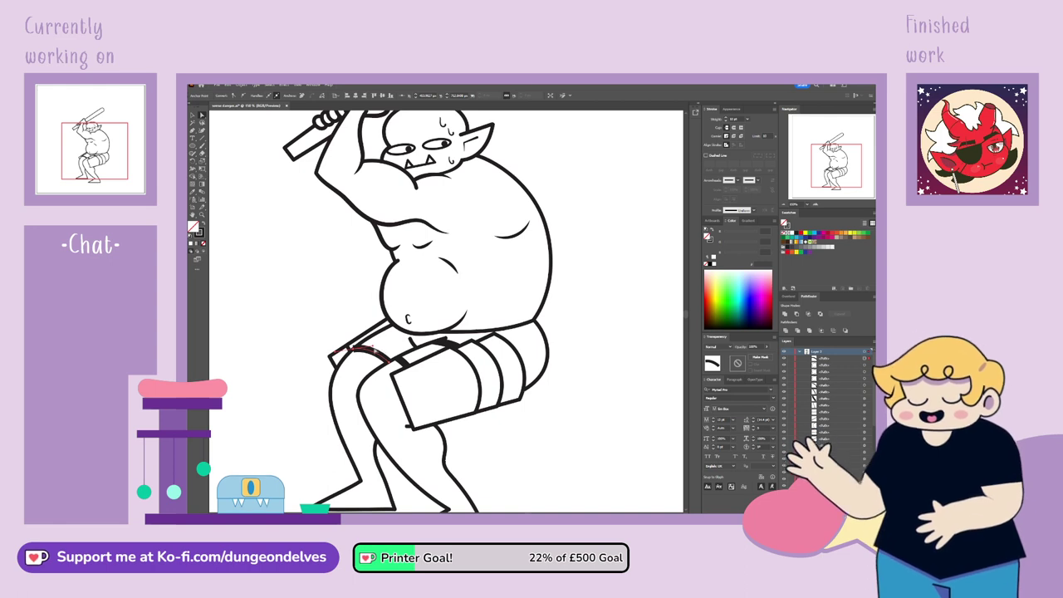
pyautogui.moveTo(362, 346)
pyautogui.mouseDown()
pyautogui.moveTo(381, 337)
pyautogui.moveTo(366, 341)
pyautogui.mouseUp()
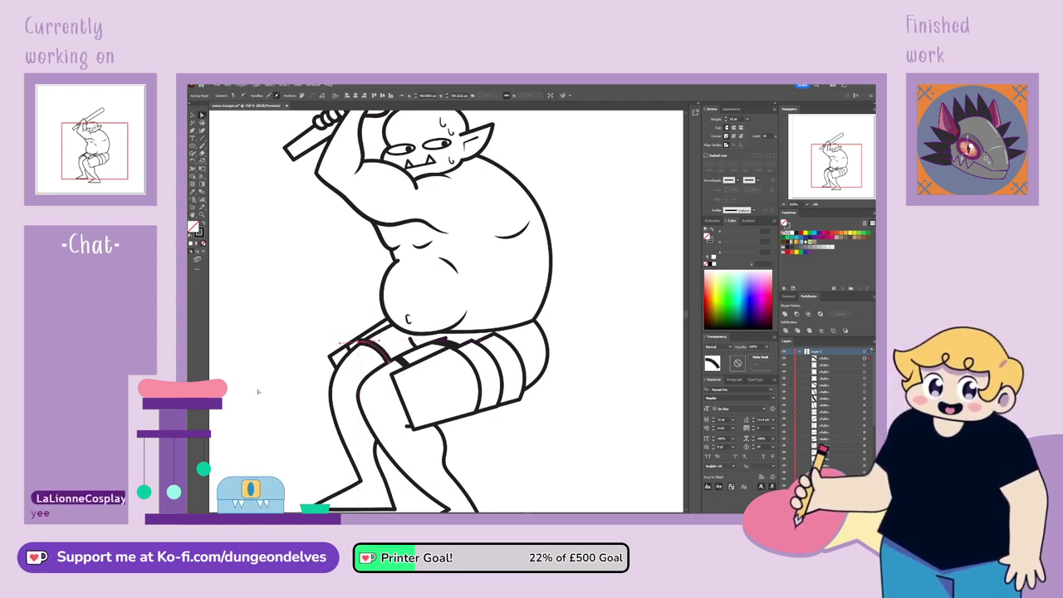
pyautogui.click(232, 315)
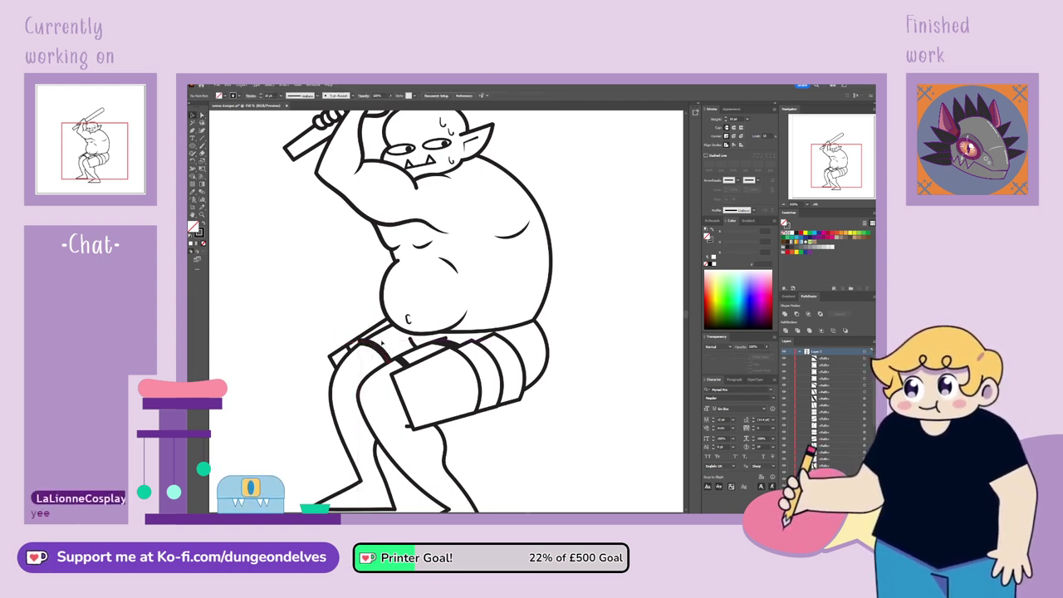
# Duplicate the strap farther up the far thigh toward the hip and shift the original closer to the knee
pyautogui.click(380, 352)
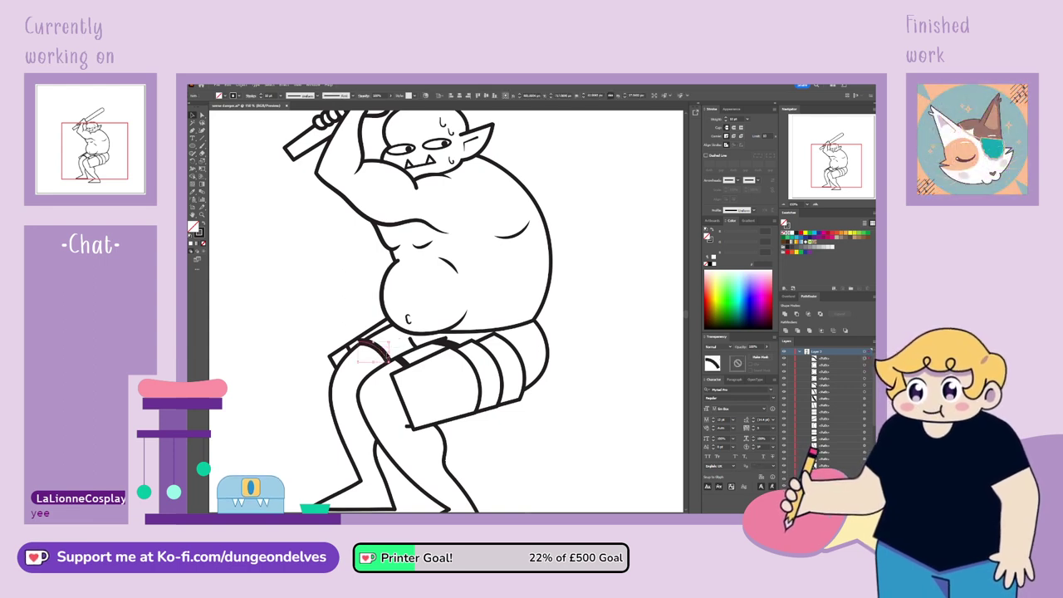
pyautogui.moveTo(384, 353); pyautogui.dragTo(402, 344)
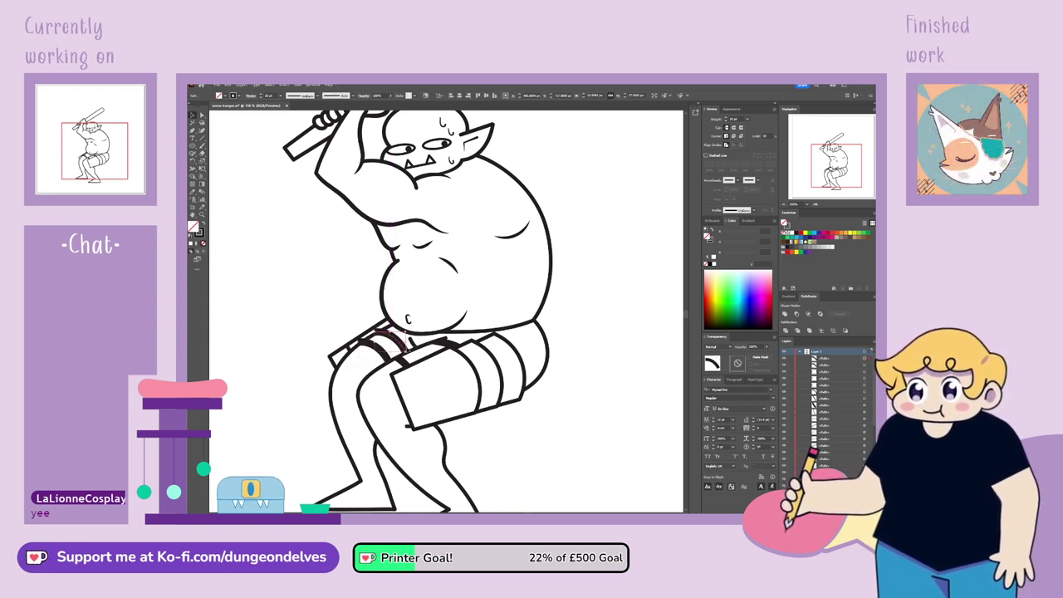
pyautogui.click(298, 386)
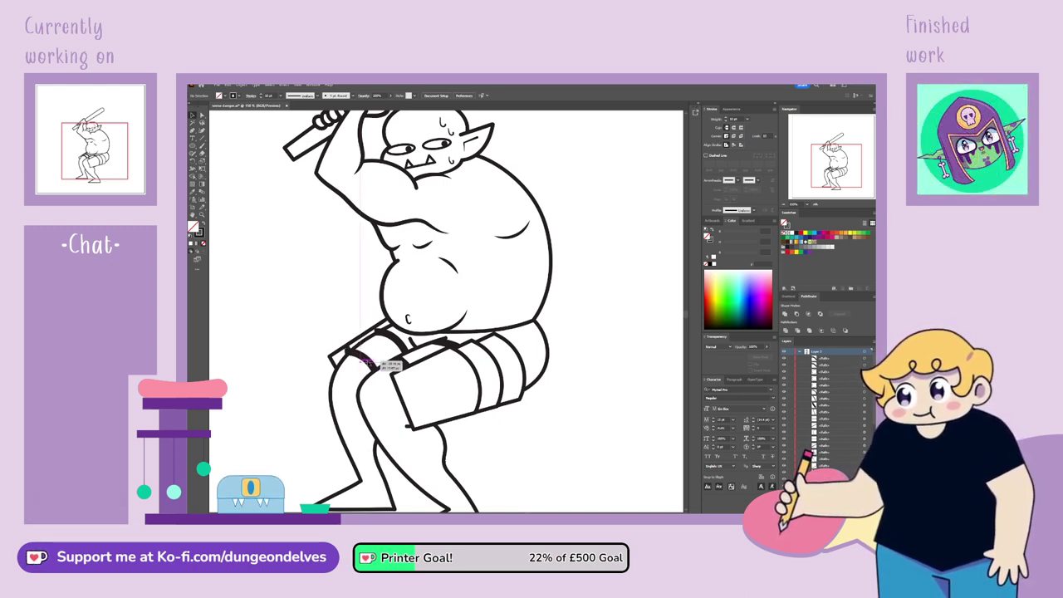
pyautogui.moveTo(368, 363); pyautogui.dragTo(361, 362)
pyautogui.click(313, 416)
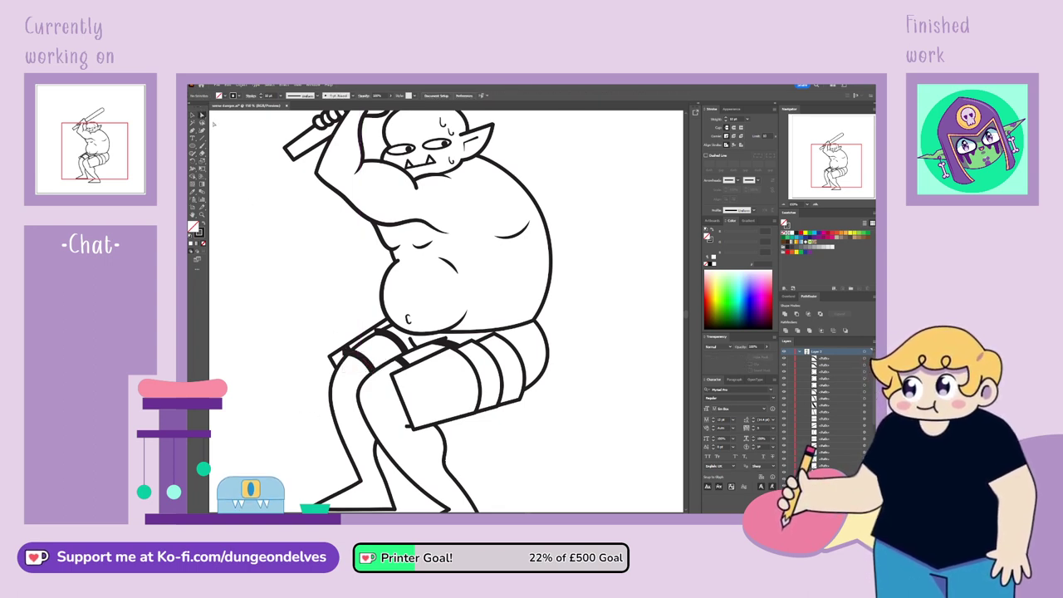
# Adjust the upper anchor and curve of the knee-side strap to fit the thigh outline
pyautogui.click(202, 114)
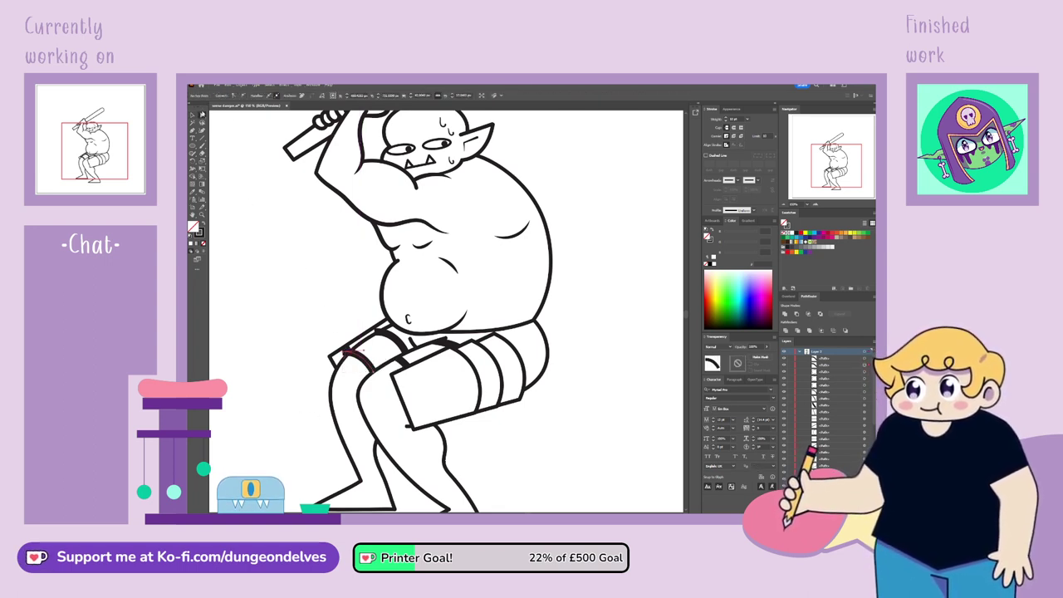
pyautogui.moveTo(344, 354); pyautogui.dragTo(344, 353)
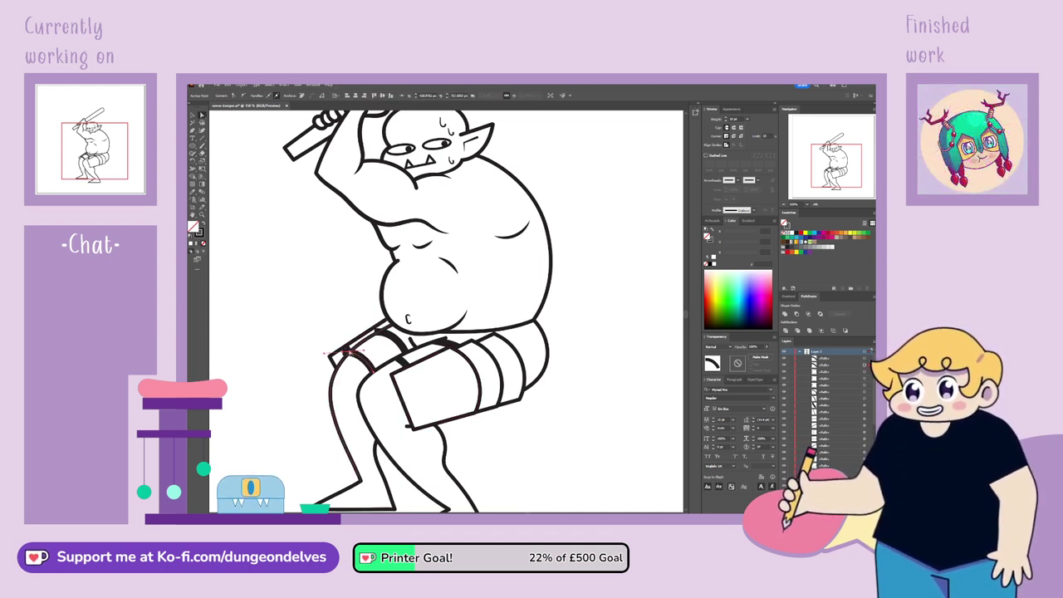
pyautogui.moveTo(350, 353); pyautogui.dragTo(347, 354)
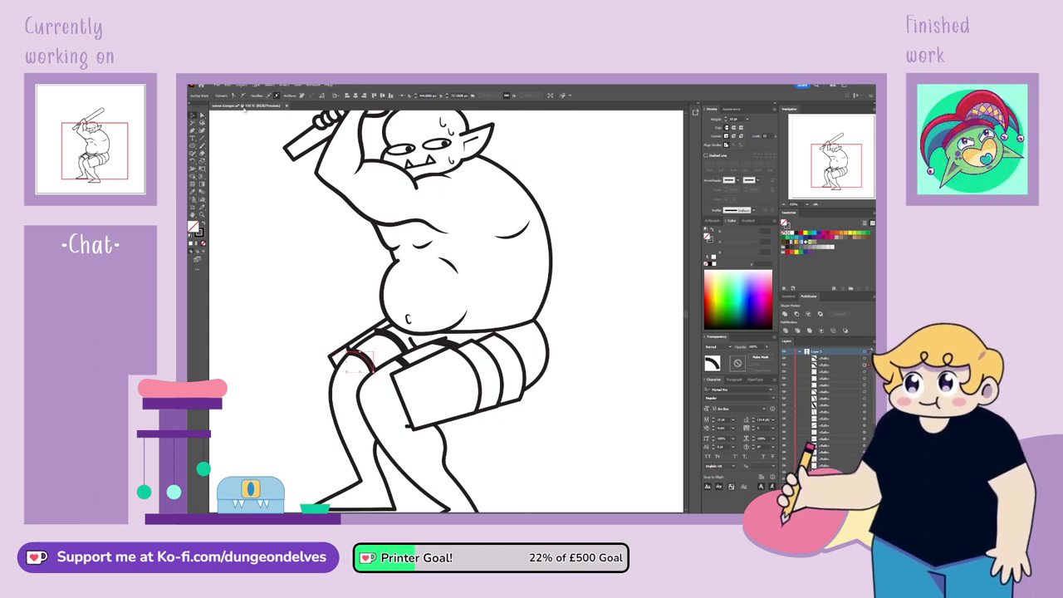
# Select both straps on the far thigh and convert their strokes to filled outlines
pyautogui.keyDown('shift'); pyautogui.click(399, 340); pyautogui.keyUp('shift')
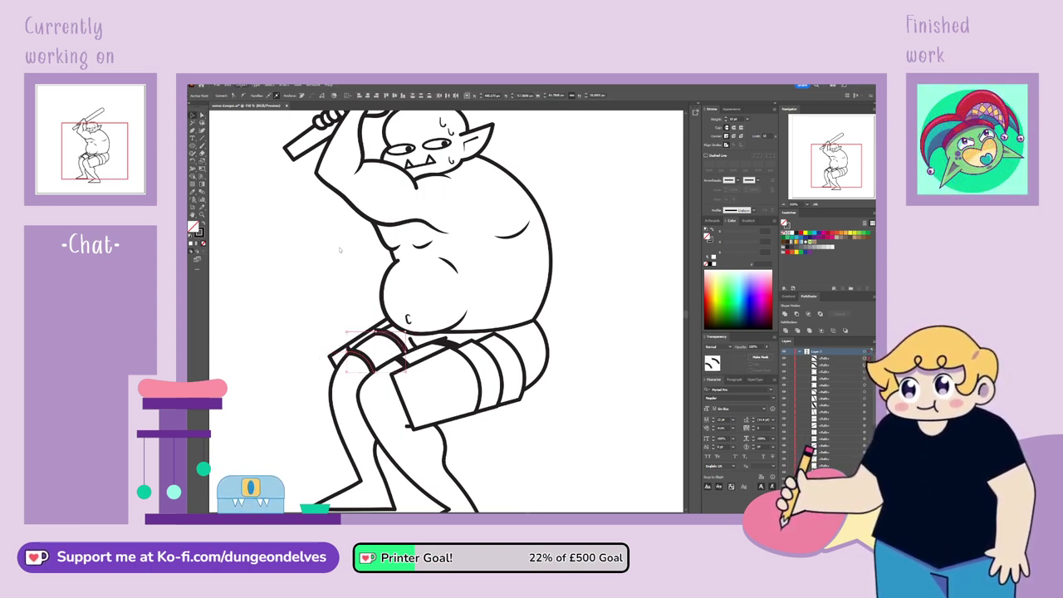
pyautogui.hotkey('ctrl', '+')
pyautogui.hotkey('ctrl', '+')
pyautogui.hotkey('ctrl', '+')
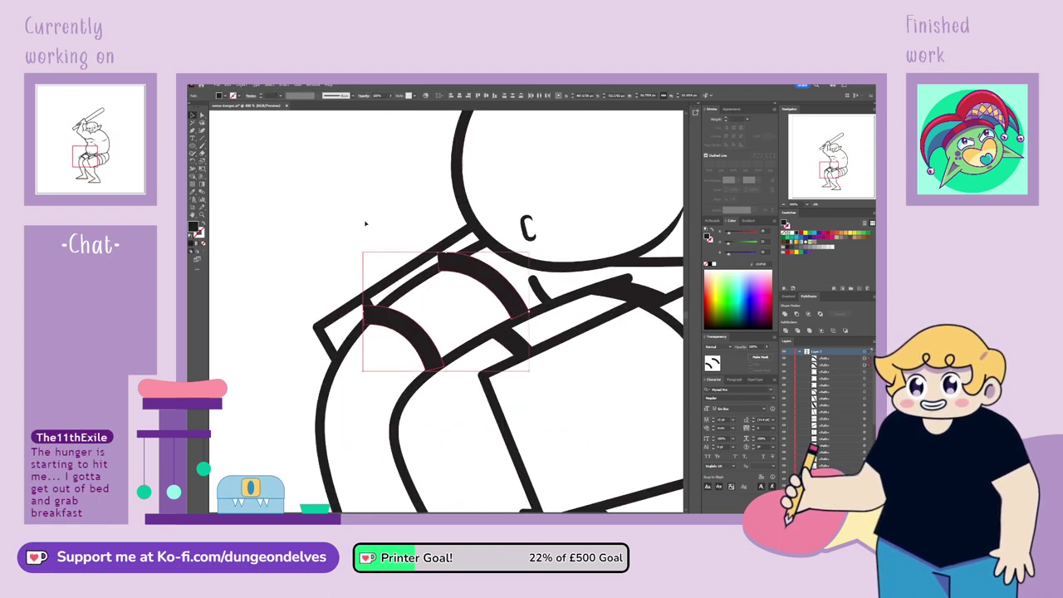
# Trim the protruding upper corner off both far-thigh straps by adding an anchor beside each corner and deleting the corner anchor
pyautogui.press('a')
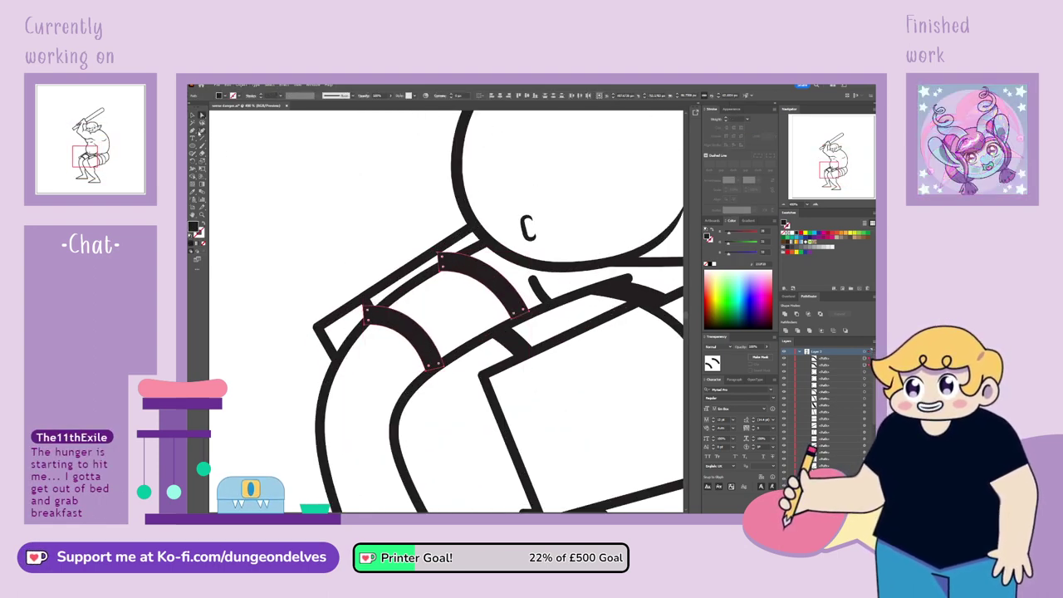
pyautogui.click(383, 308)
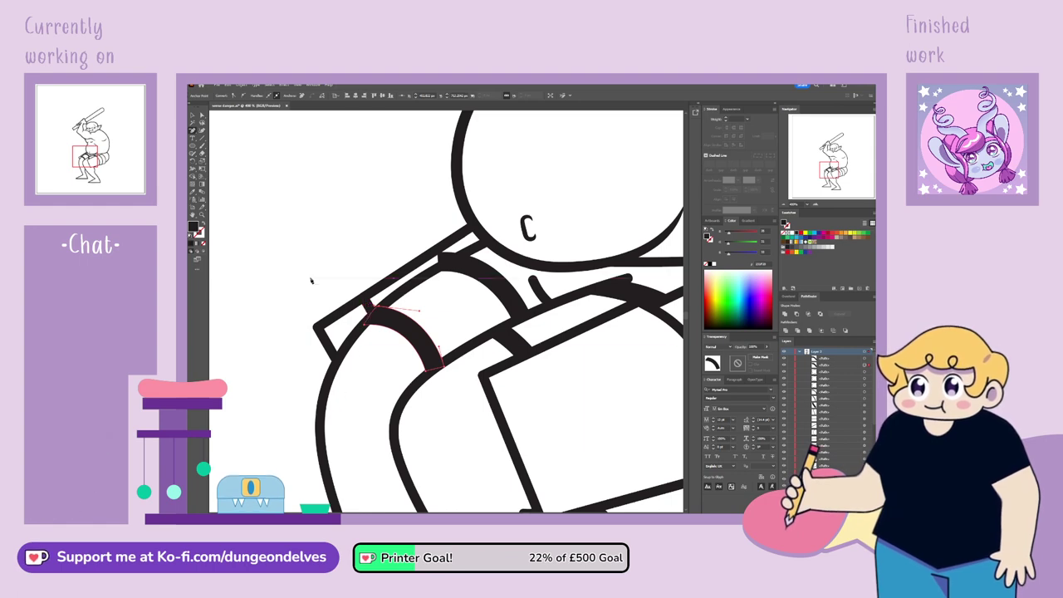
pyautogui.click(193, 115)
pyautogui.click(482, 277)
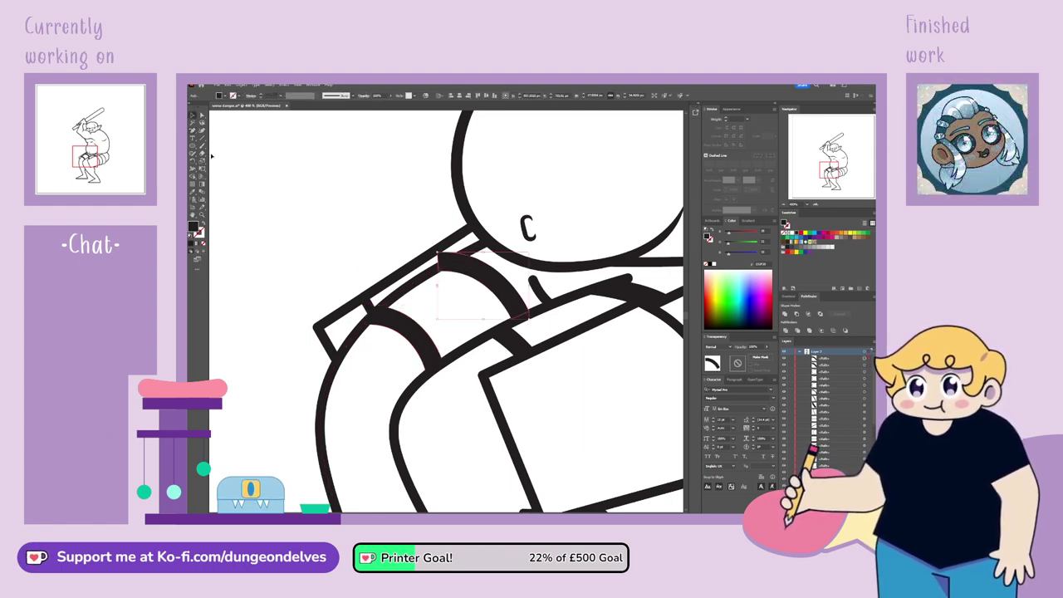
pyautogui.click(193, 130)
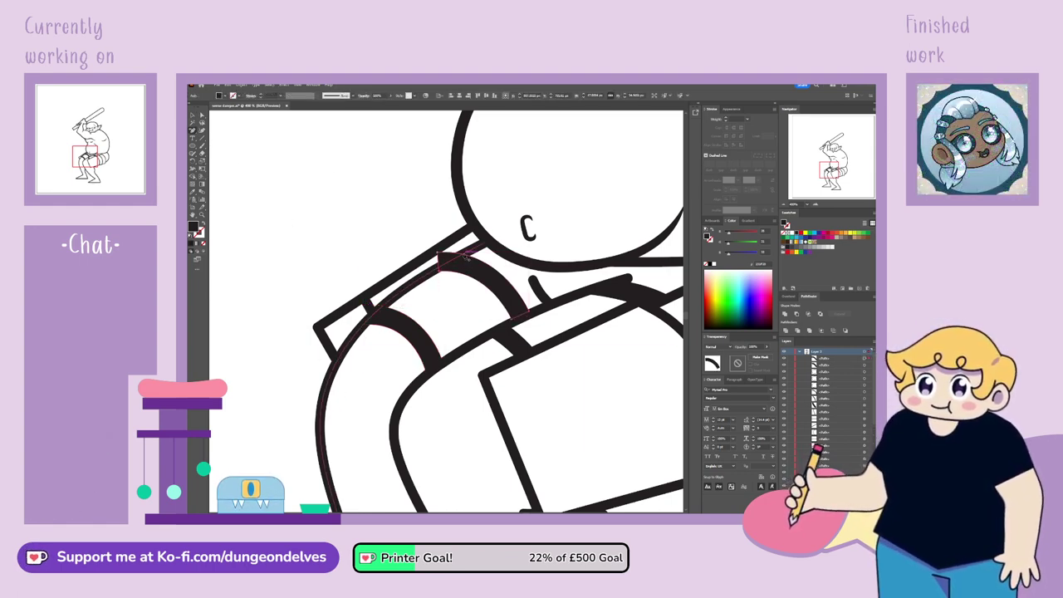
pyautogui.click(463, 255)
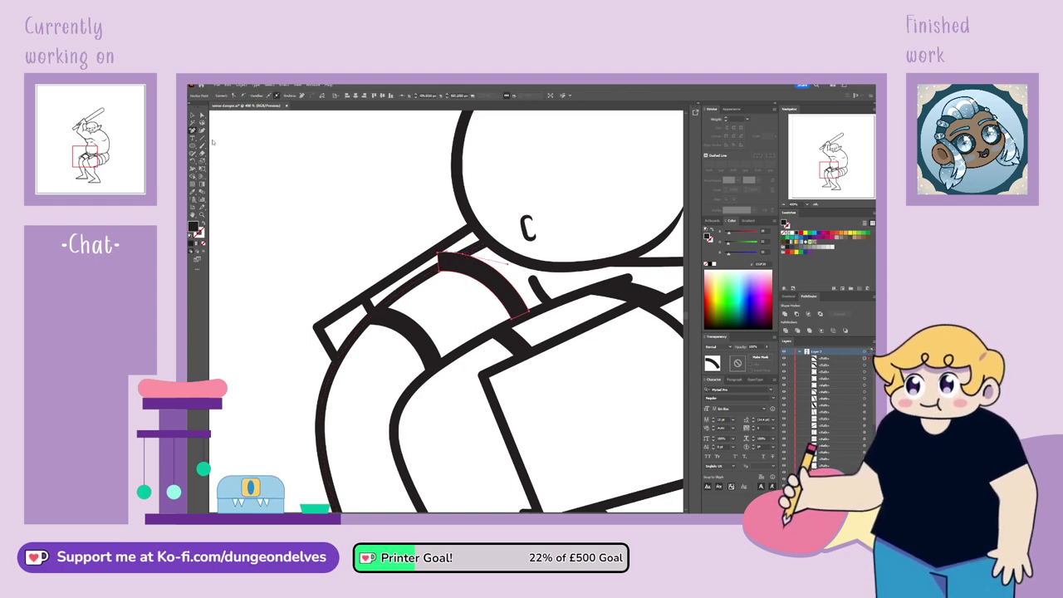
pyautogui.click(439, 254)
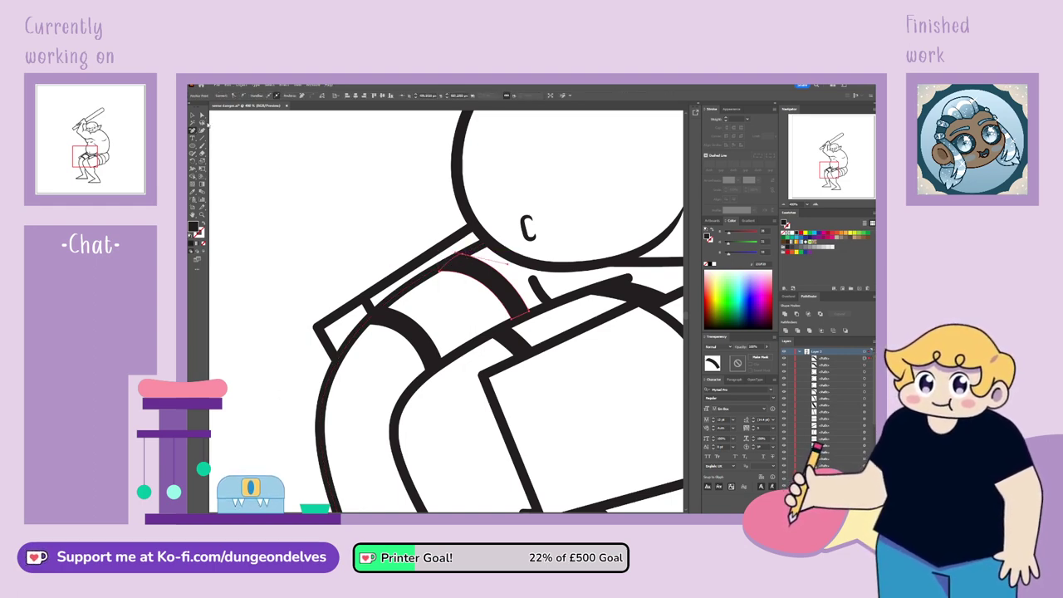
pyautogui.click(193, 115)
pyautogui.click(230, 254)
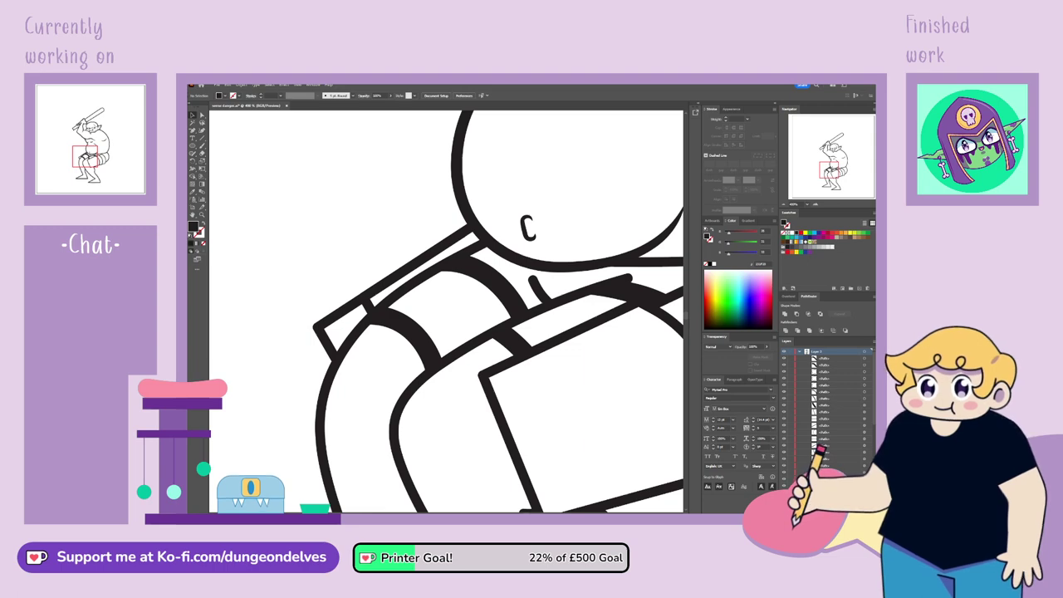
pyautogui.hotkey('ctrl', '-')
pyautogui.hotkey('ctrl', '-')
pyautogui.hotkey('ctrl', '-')
pyautogui.hotkey('ctrl', '-')
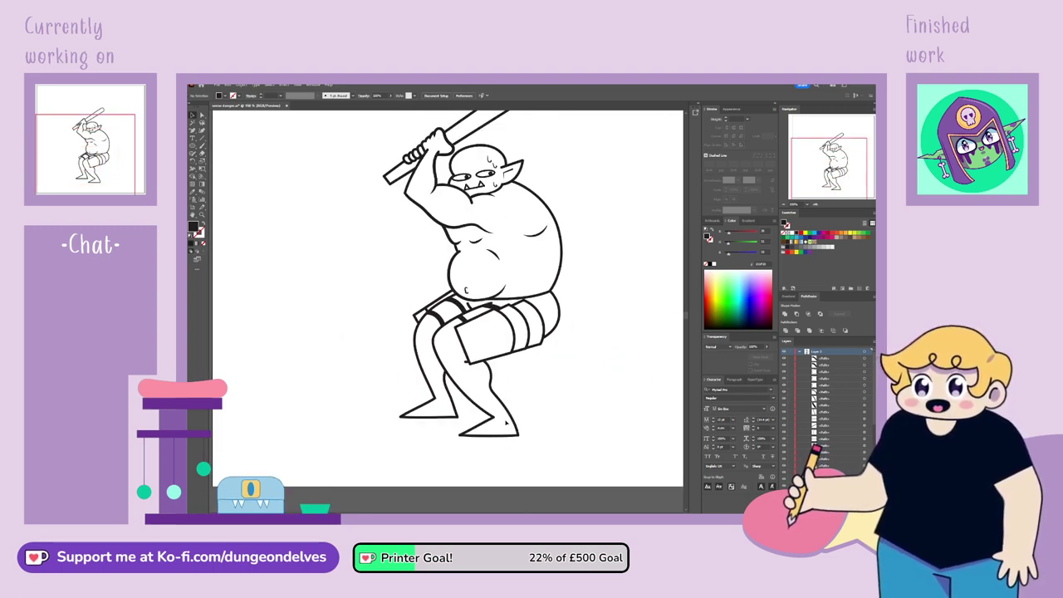
# Examine the ogre drawing from the club down to the feet to judge the thigh armour against the whole figure
pyautogui.hscroll(4, 499, 391)
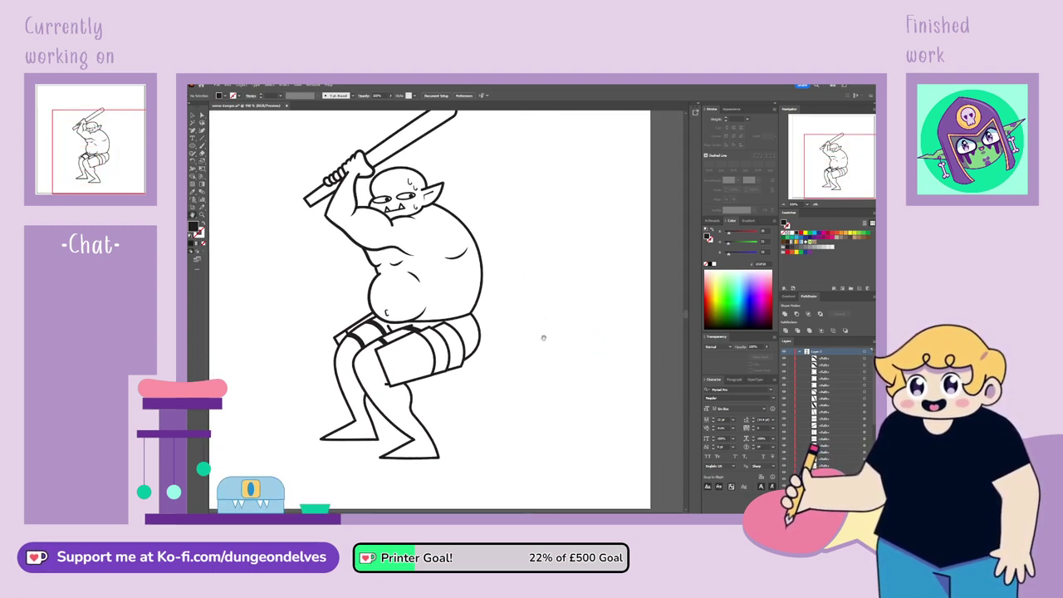
pyautogui.scroll(1, 544, 335)
pyautogui.moveTo(524, 330); pyautogui.dragTo(569, 358)
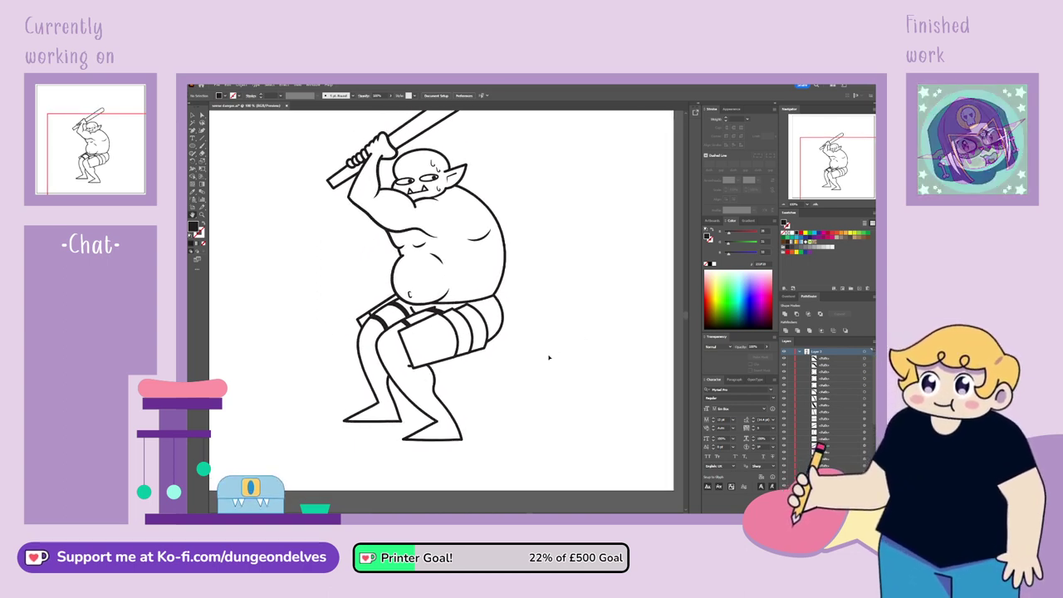
pyautogui.moveTo(526, 348); pyautogui.dragTo(540, 324)
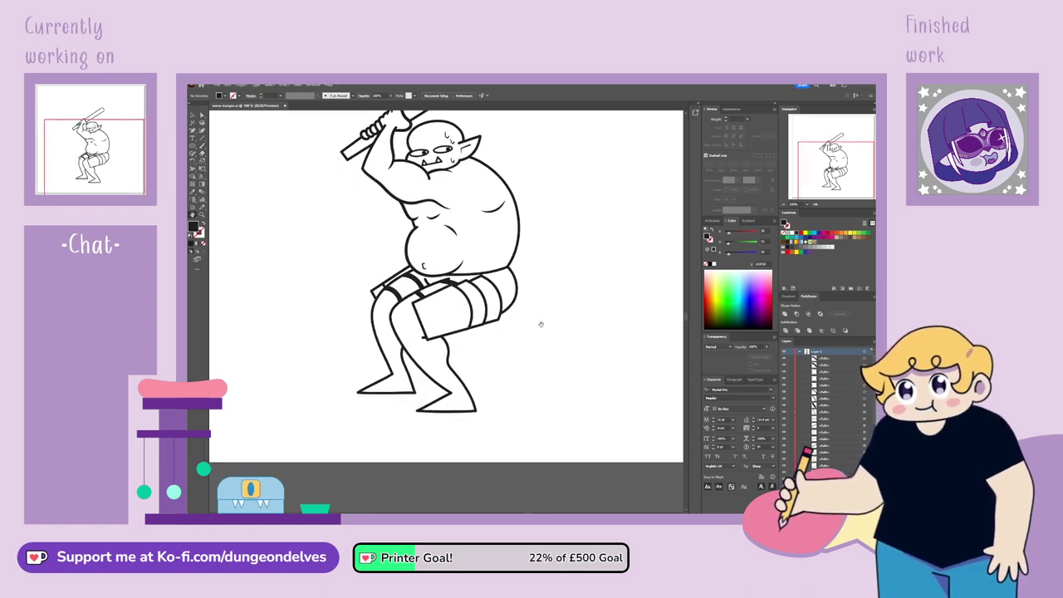
pyautogui.scroll(1, 536, 312)
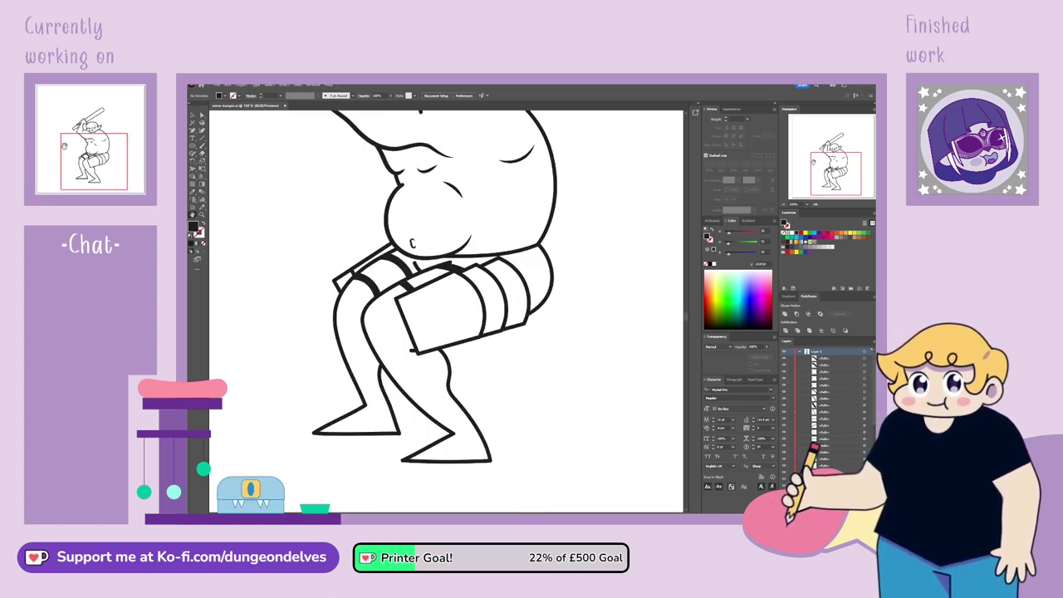
pyautogui.moveTo(420, 112); pyautogui.dragTo(448, 305)
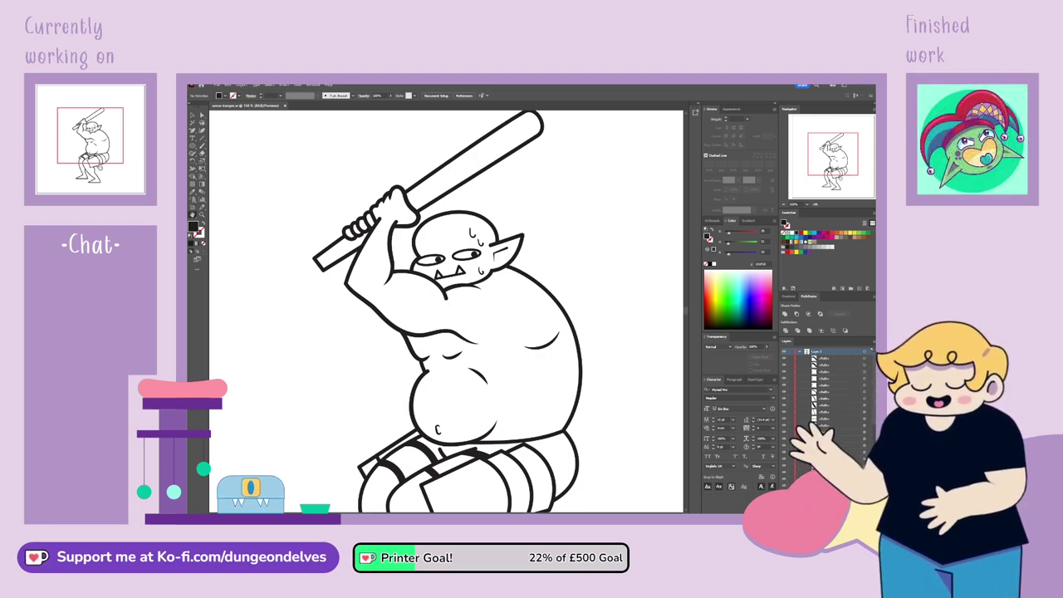
pyautogui.moveTo(449, 348); pyautogui.dragTo(441, 282)
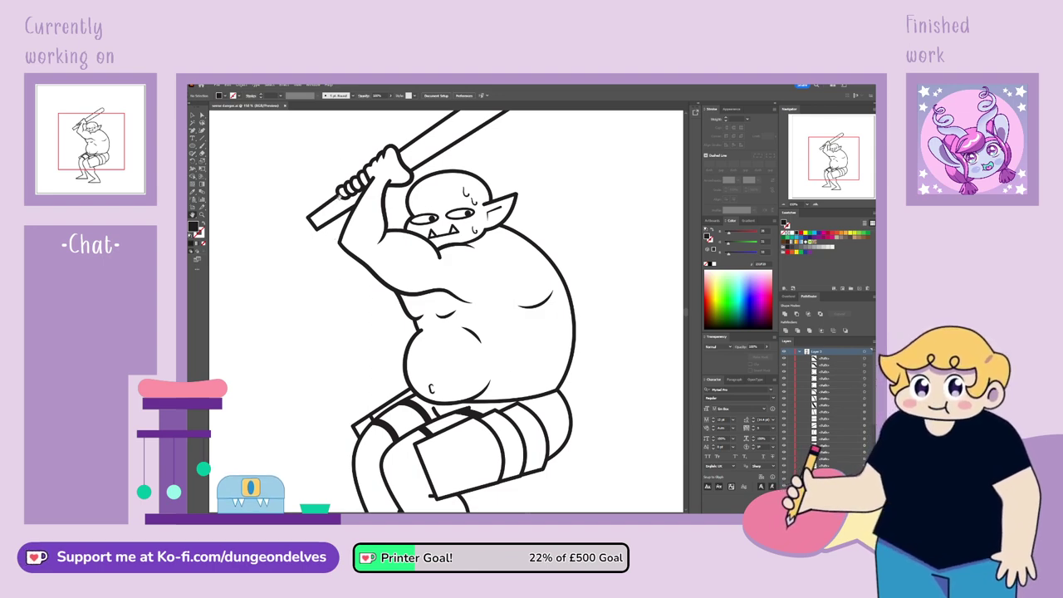
pyautogui.scroll(-4, 670, 276)
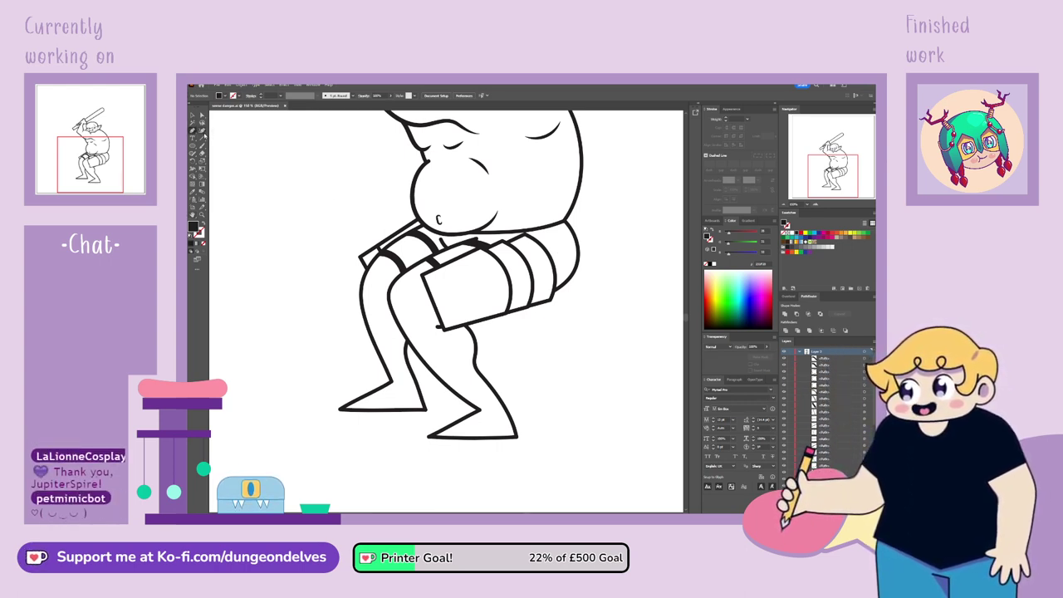
# Using the leg outline's stroke with no fill, draw a shin guard edge curving across the near leg below the knee and down the calf
pyautogui.click(193, 191)
pyautogui.click(384, 290)
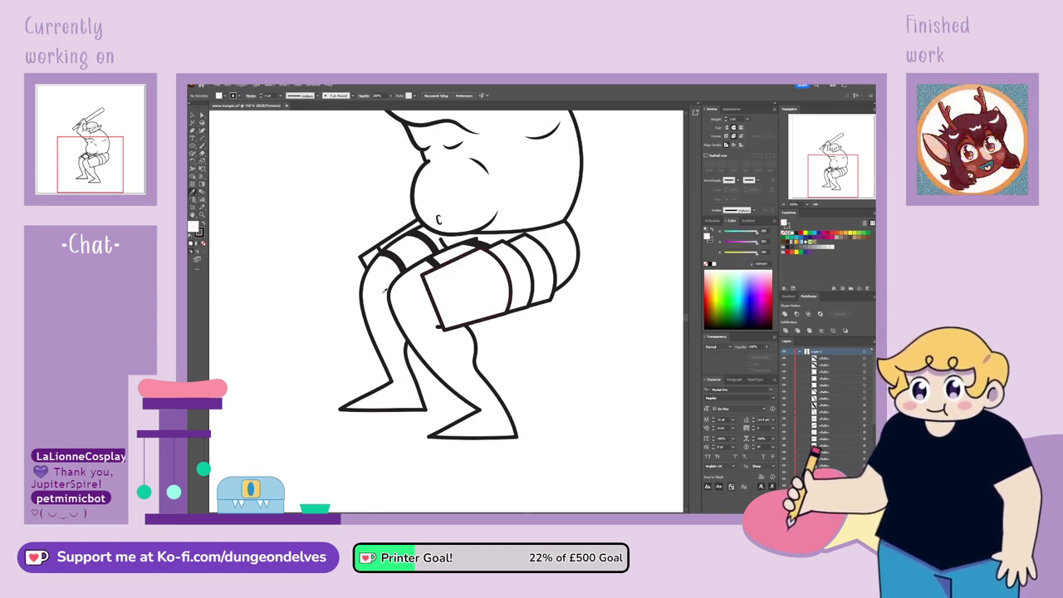
pyautogui.click(203, 243)
pyautogui.click(194, 130)
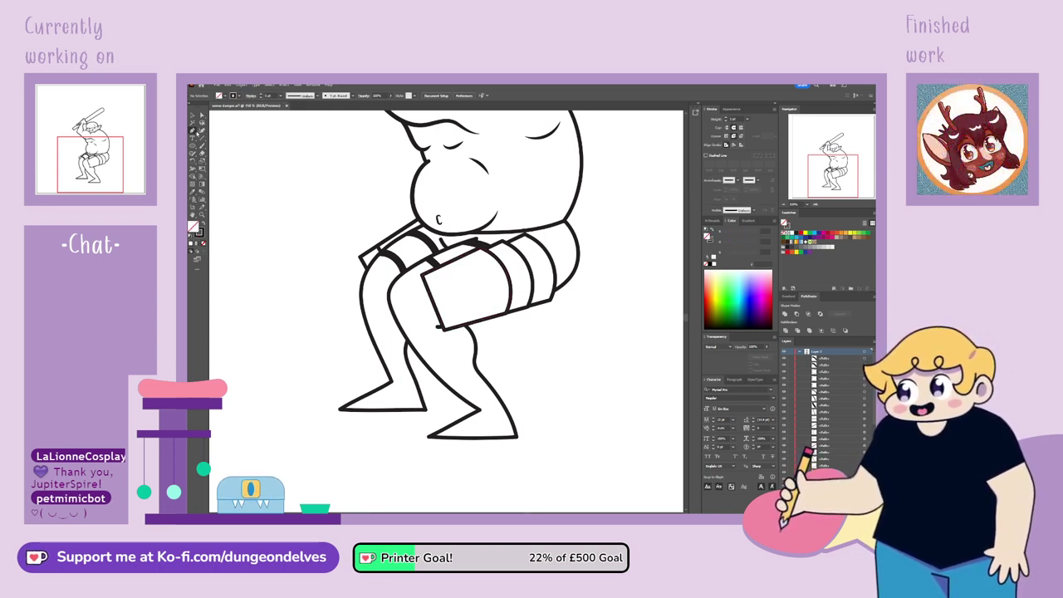
pyautogui.click(398, 333)
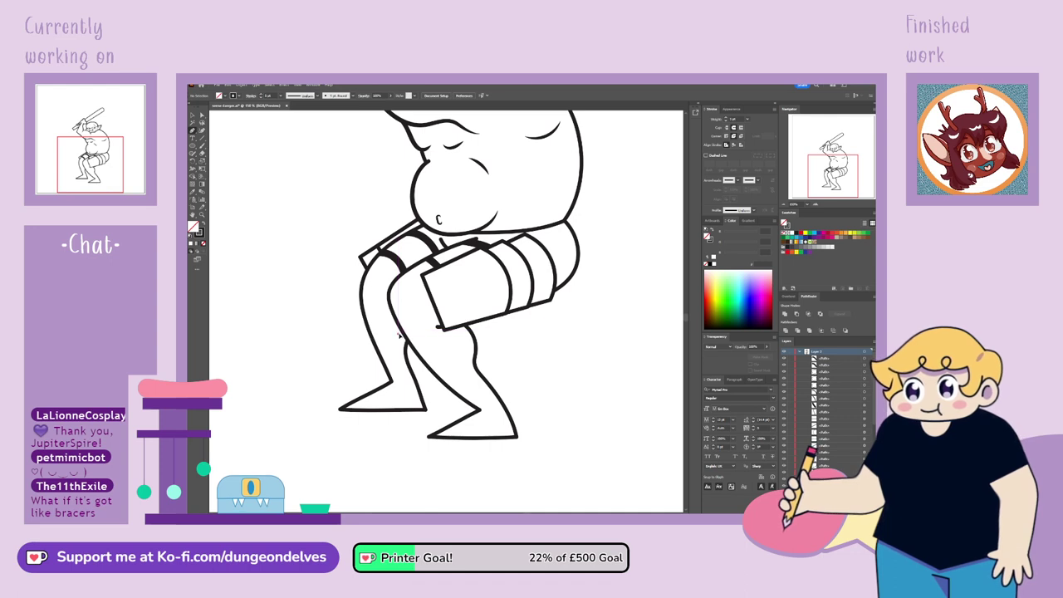
pyautogui.click(397, 307)
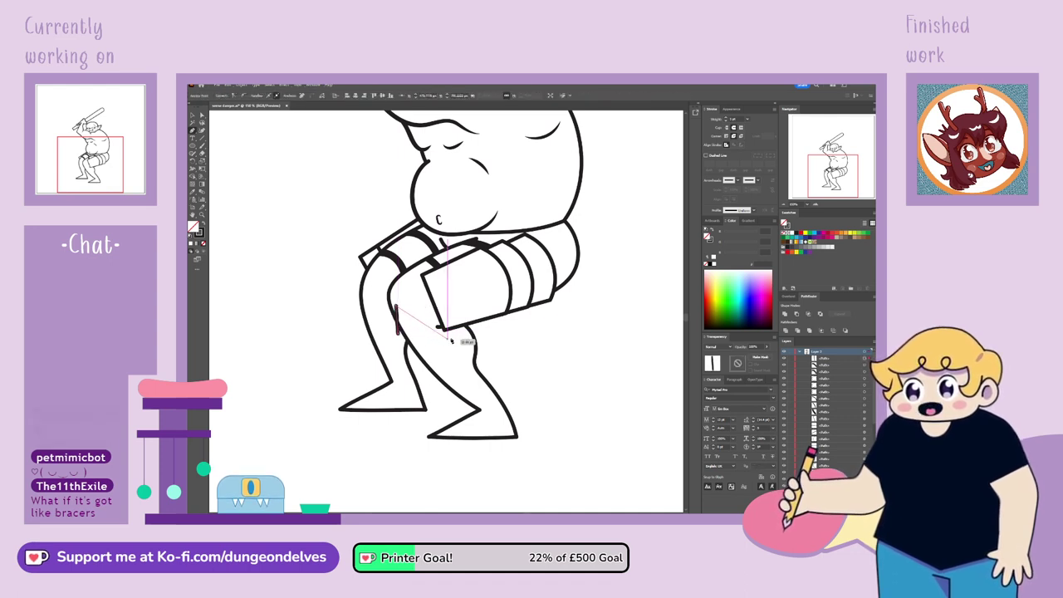
pyautogui.moveTo(474, 330); pyautogui.dragTo(529, 311)
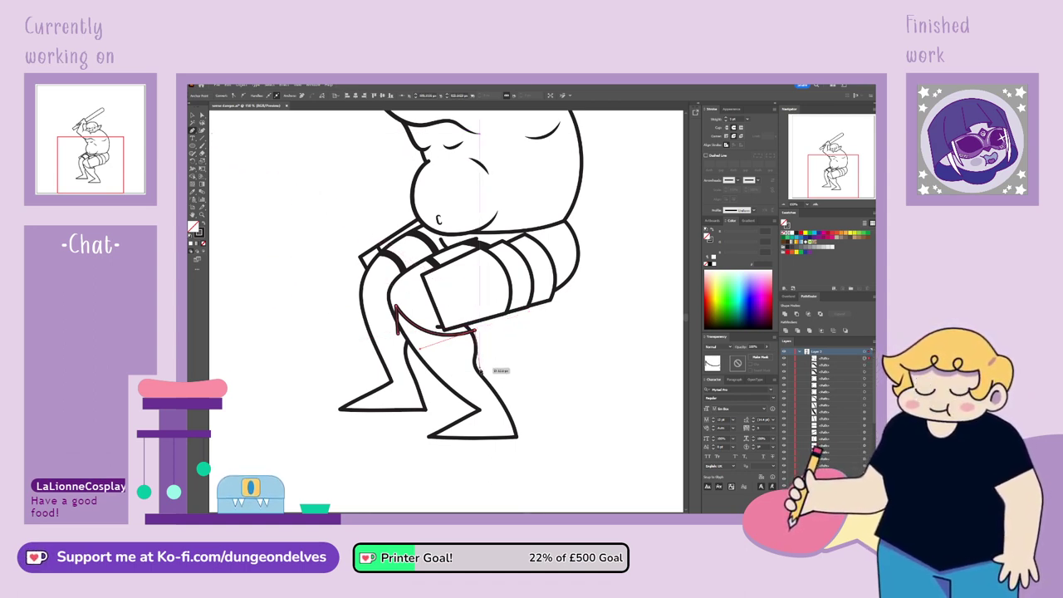
pyautogui.press('Escape')
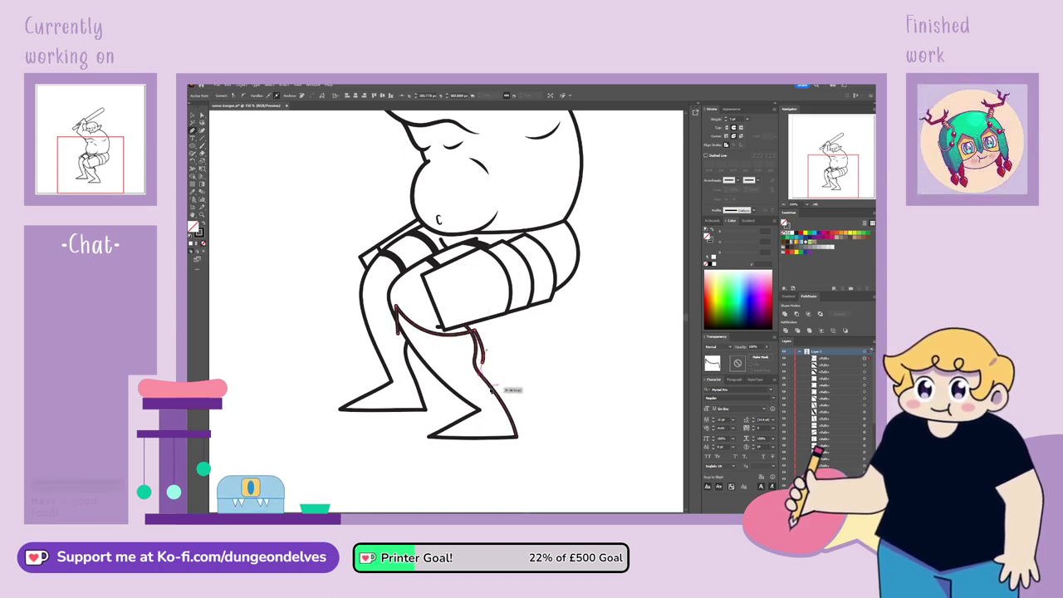
pyautogui.click(497, 395)
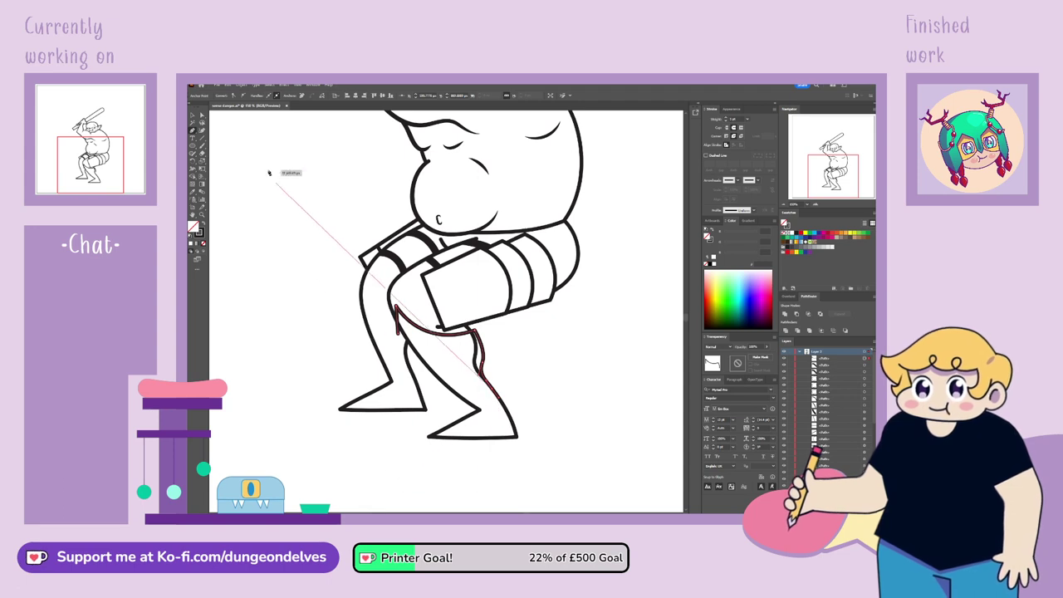
pyautogui.press('v')
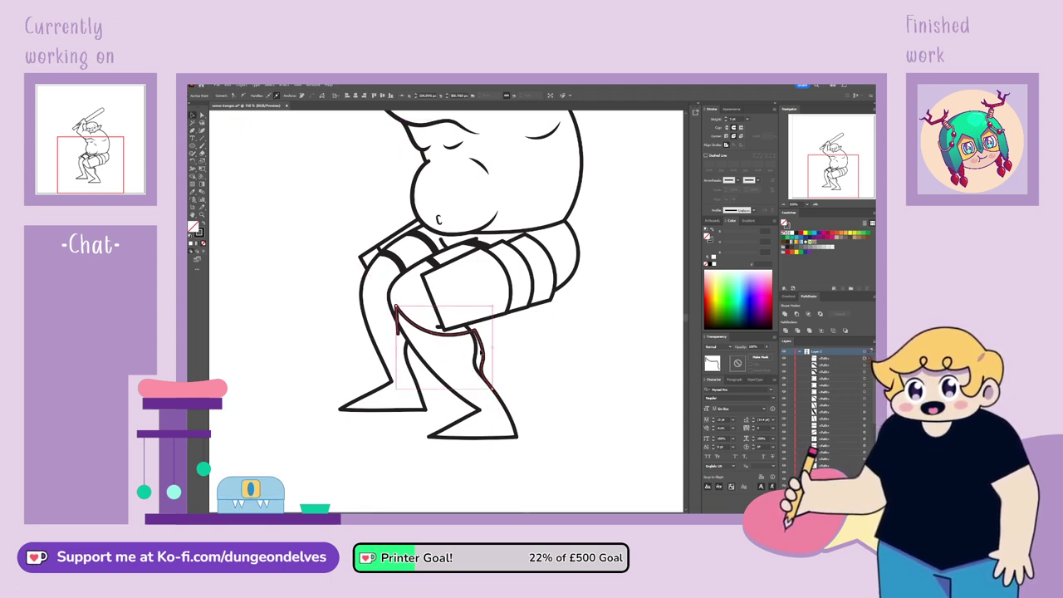
# Cut the near leg's original calf line with added anchors and delete the section behind the new shin guard edge
pyautogui.click(479, 354)
pyautogui.click(478, 354)
pyautogui.click(193, 131)
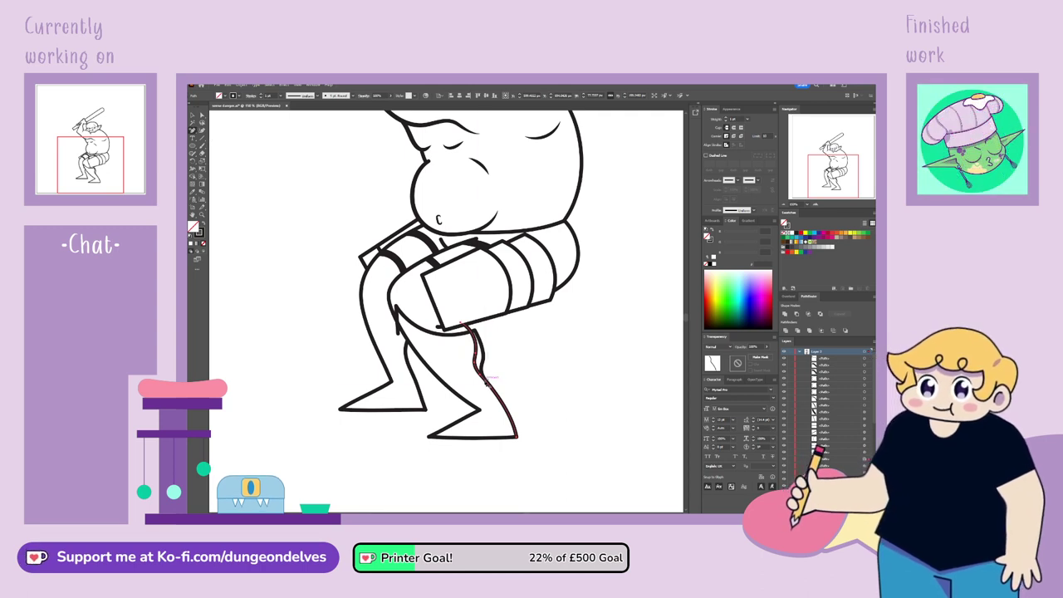
pyautogui.hotkey('shift', 'c')
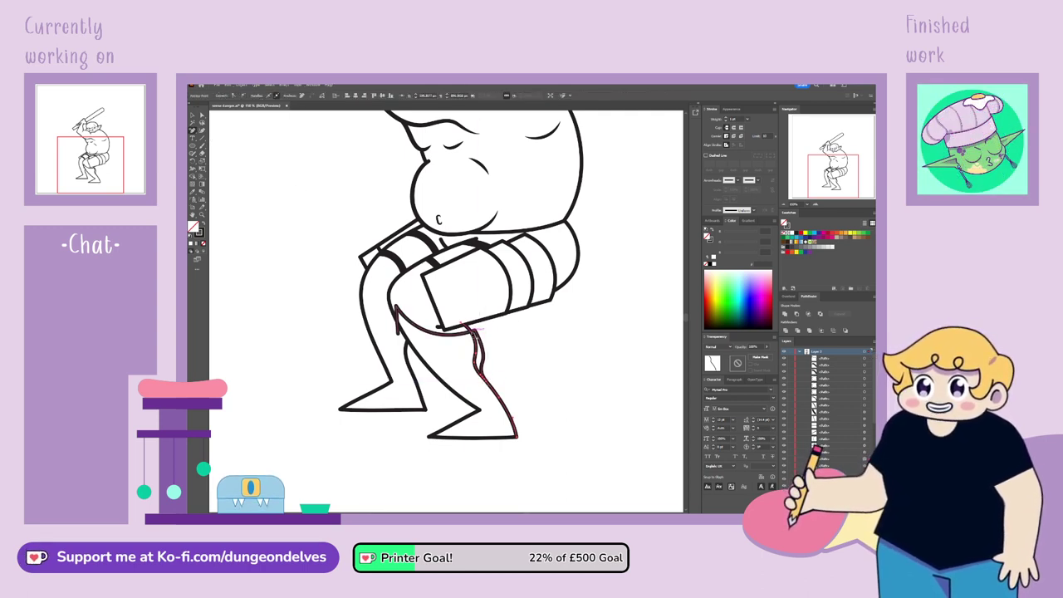
pyautogui.click(396, 308)
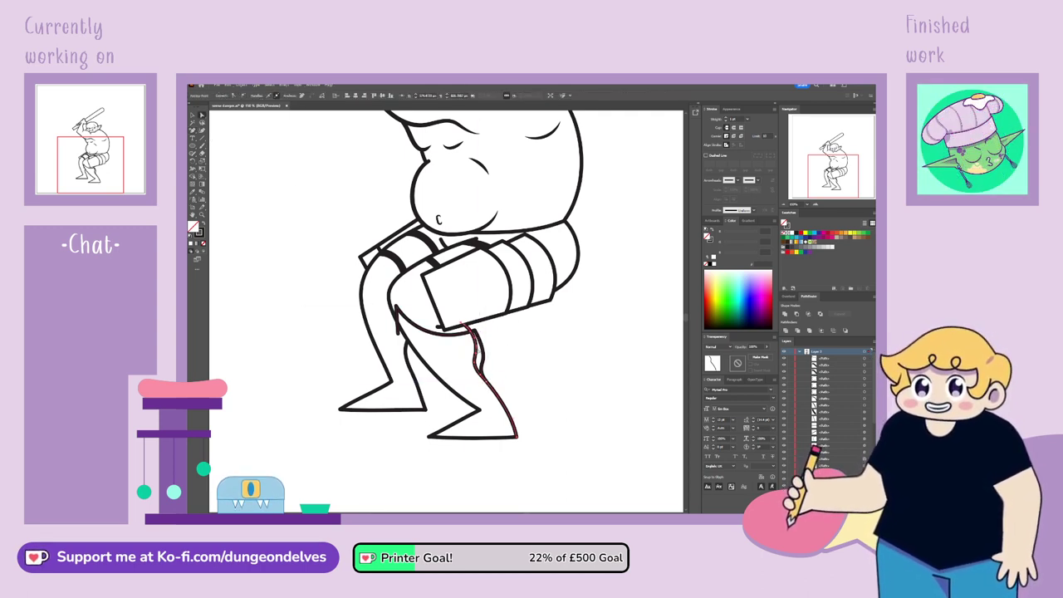
pyautogui.press('Delete')
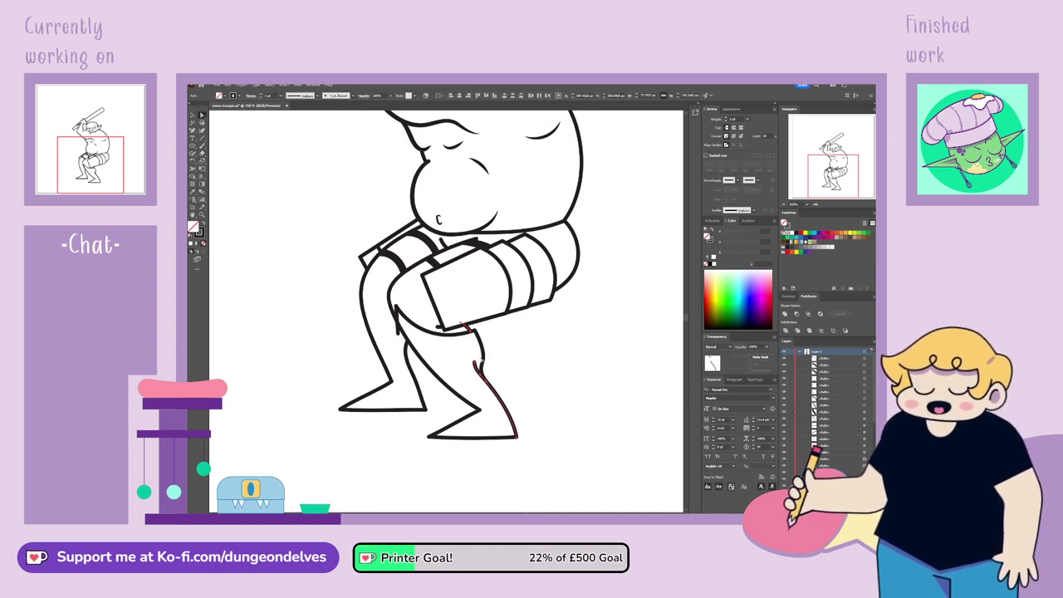
# Pull the upper end of the remaining lower calf line down to meet the shin guard edge
pyautogui.moveTo(475, 362); pyautogui.dragTo(486, 381)
pyautogui.click(482, 377)
pyautogui.click(487, 382)
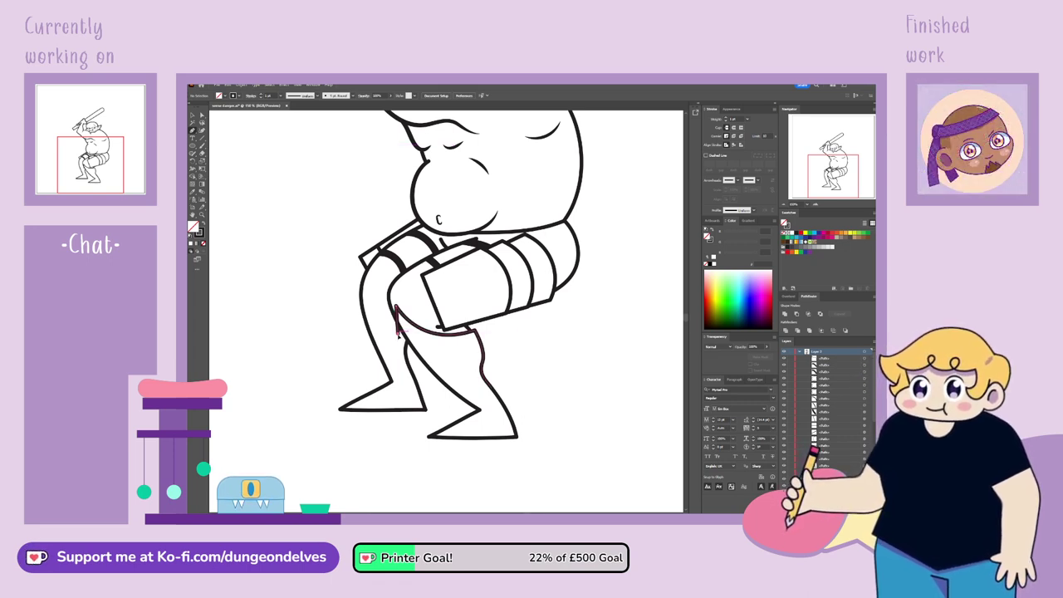
# Extend the shin guard outline from its front end below the knee down along the near shin
pyautogui.click(398, 334)
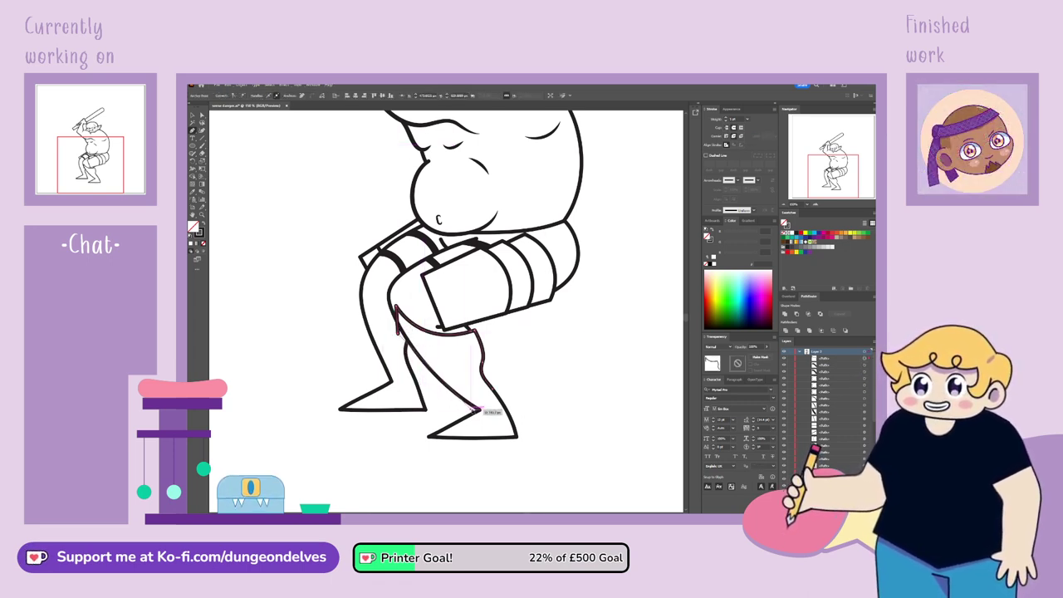
pyautogui.keyDown('ctrl'); pyautogui.click(447, 384); pyautogui.keyUp('ctrl')
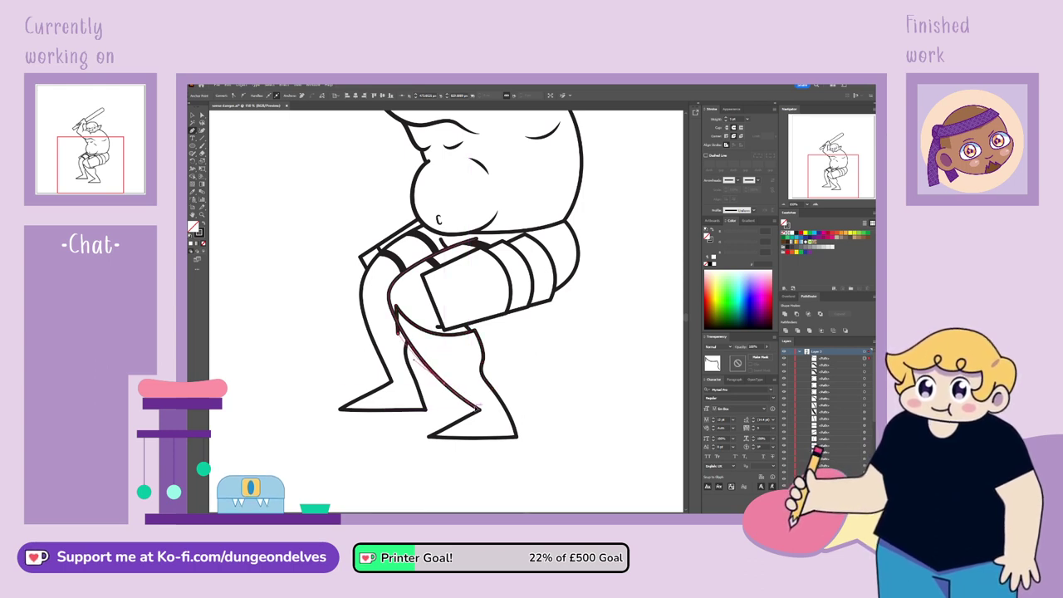
pyautogui.click(194, 117)
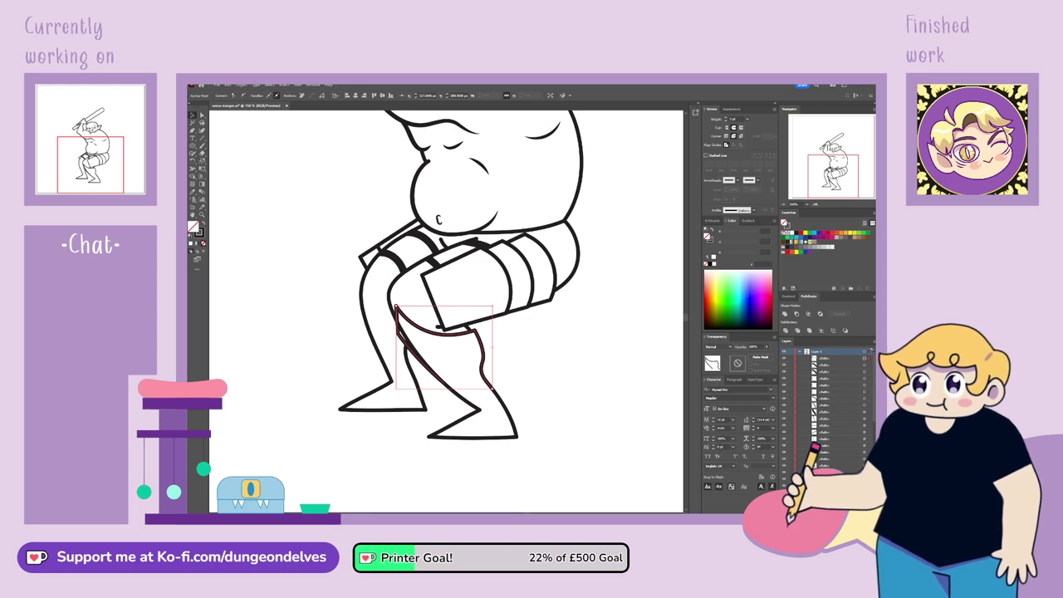
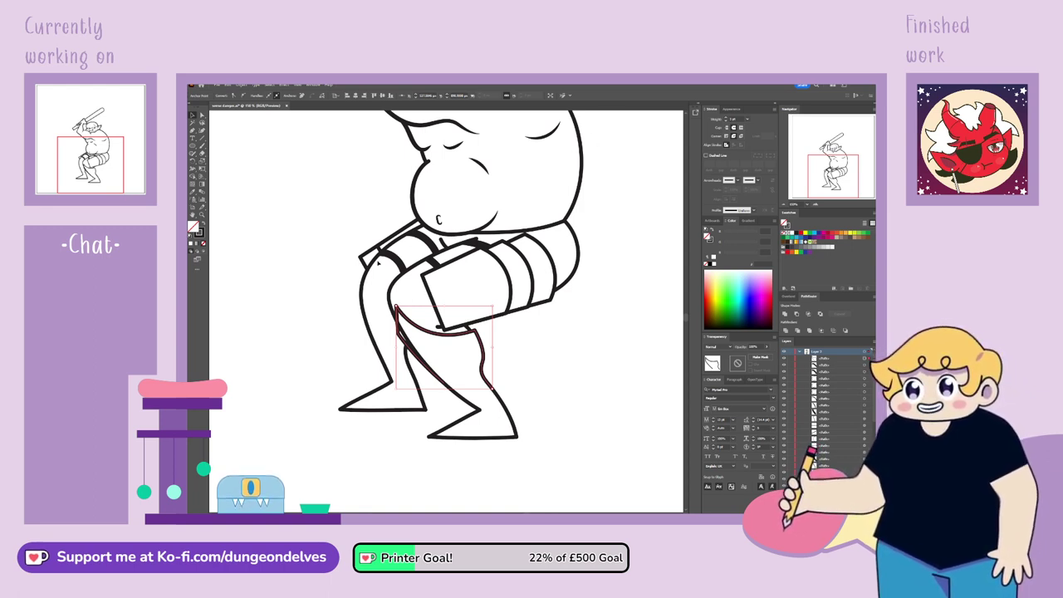
# Remove the near leg's original shin line behind the shin guard and fit the remaining lower end to the new outline
pyautogui.click(394, 282)
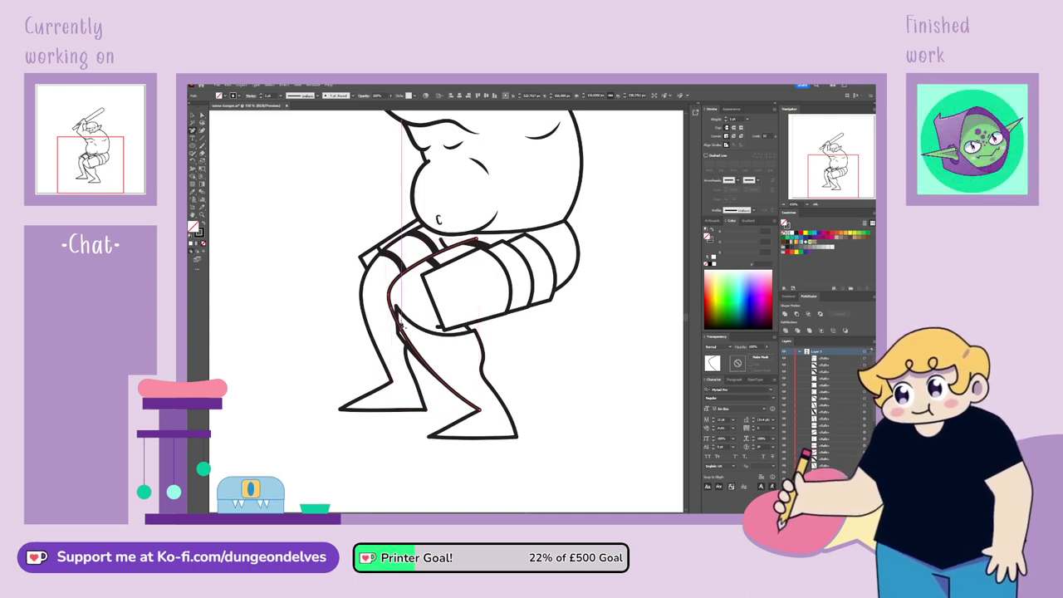
pyautogui.press('a')
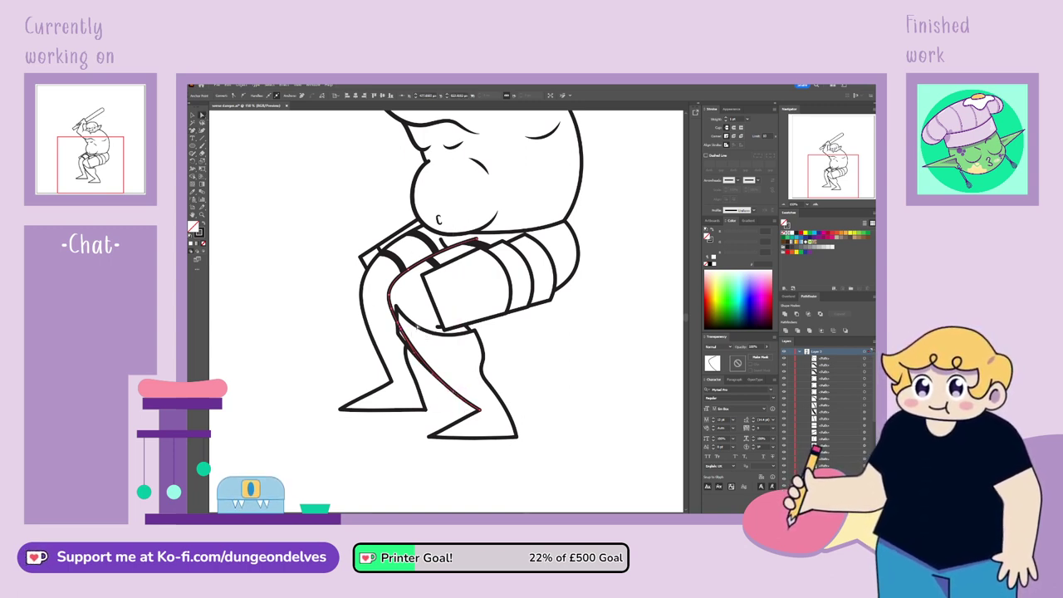
pyautogui.press('Delete')
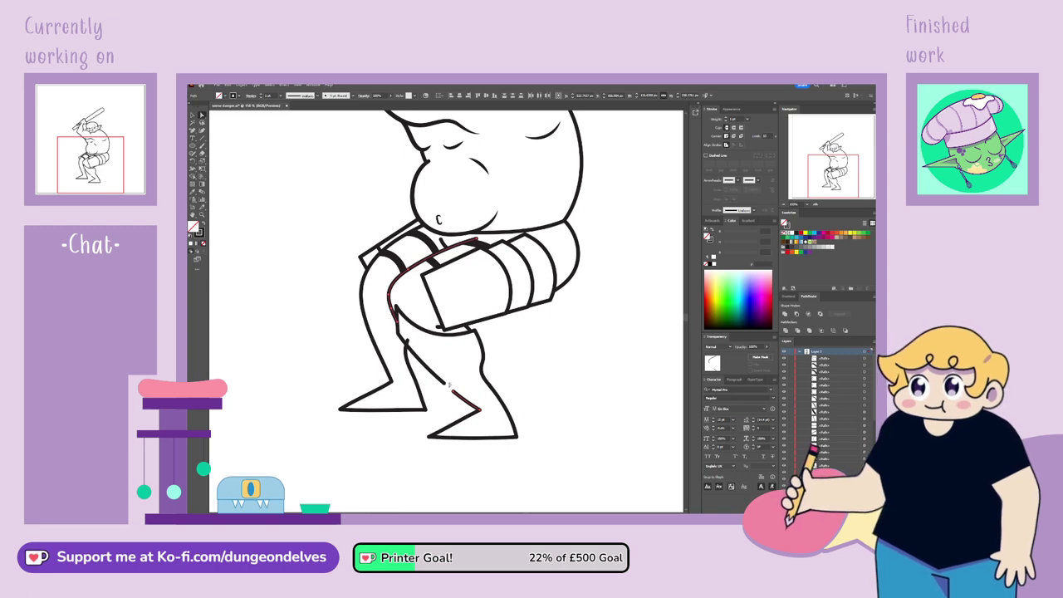
pyautogui.moveTo(446, 383); pyautogui.dragTo(463, 395)
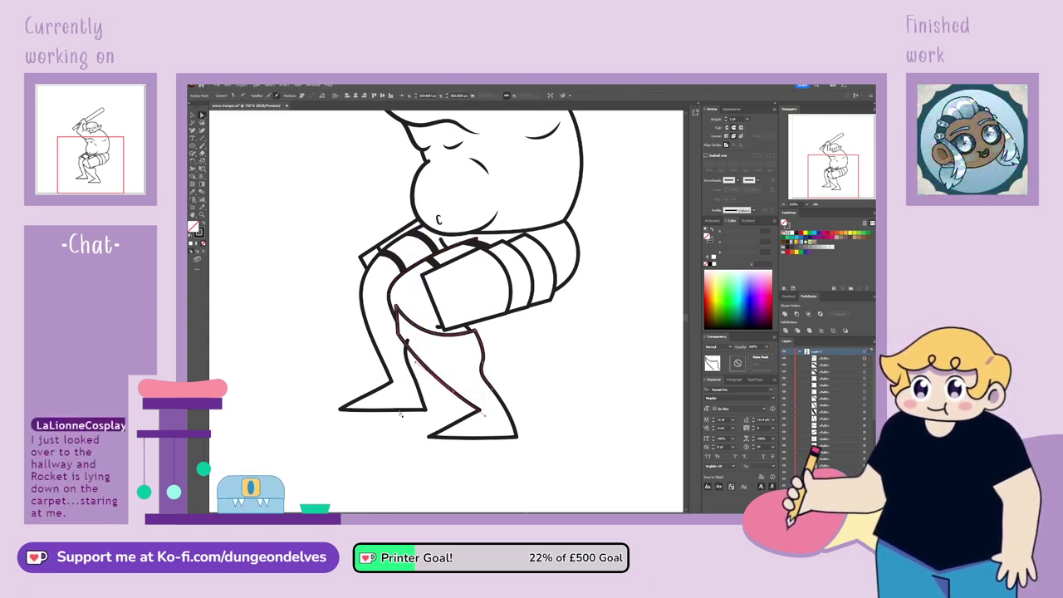
pyautogui.click(400, 510)
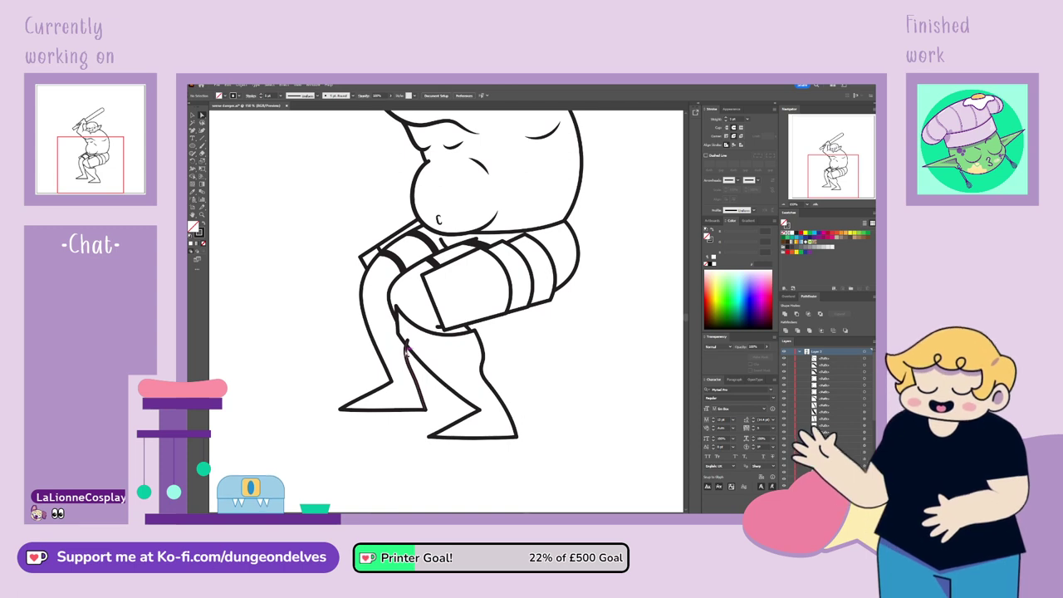
# Shorten the protruding upper end of the far leg's calf line so it stops at the near shin's outline
pyautogui.click(406, 351)
pyautogui.click(407, 340)
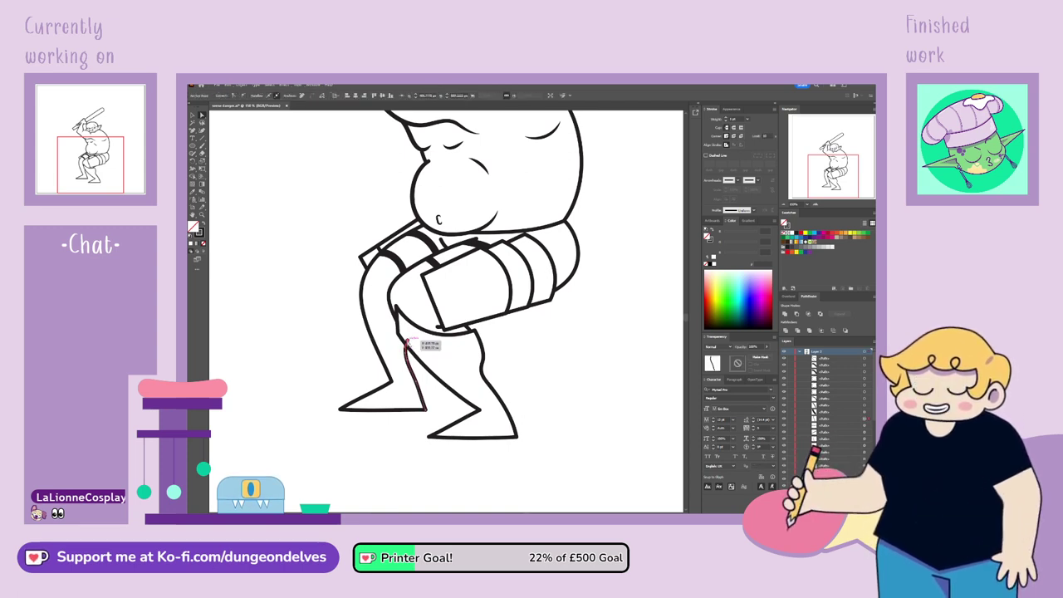
pyautogui.click(193, 130)
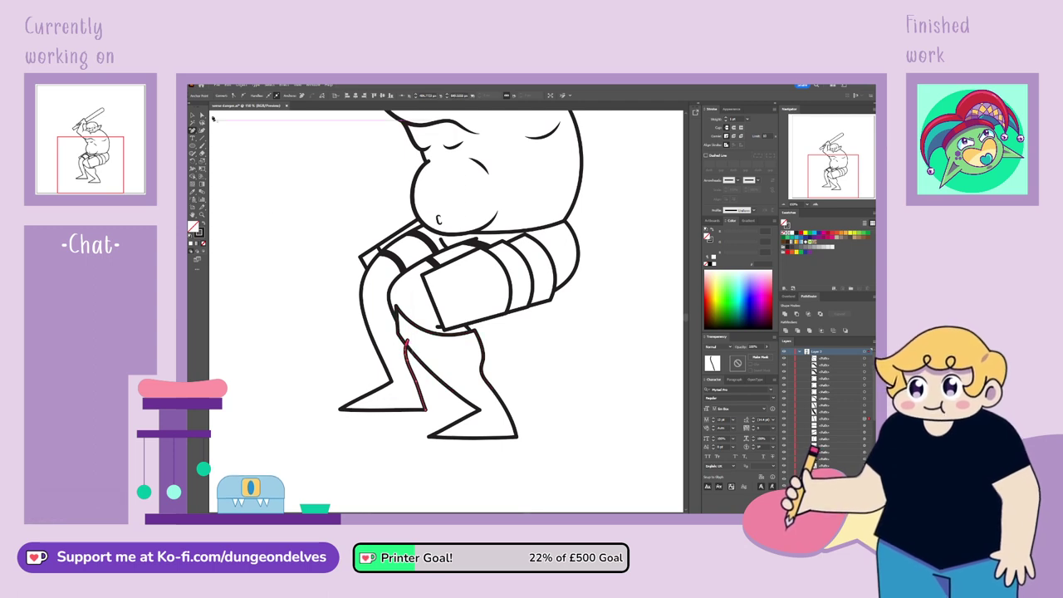
pyautogui.press('v')
pyautogui.click(407, 342)
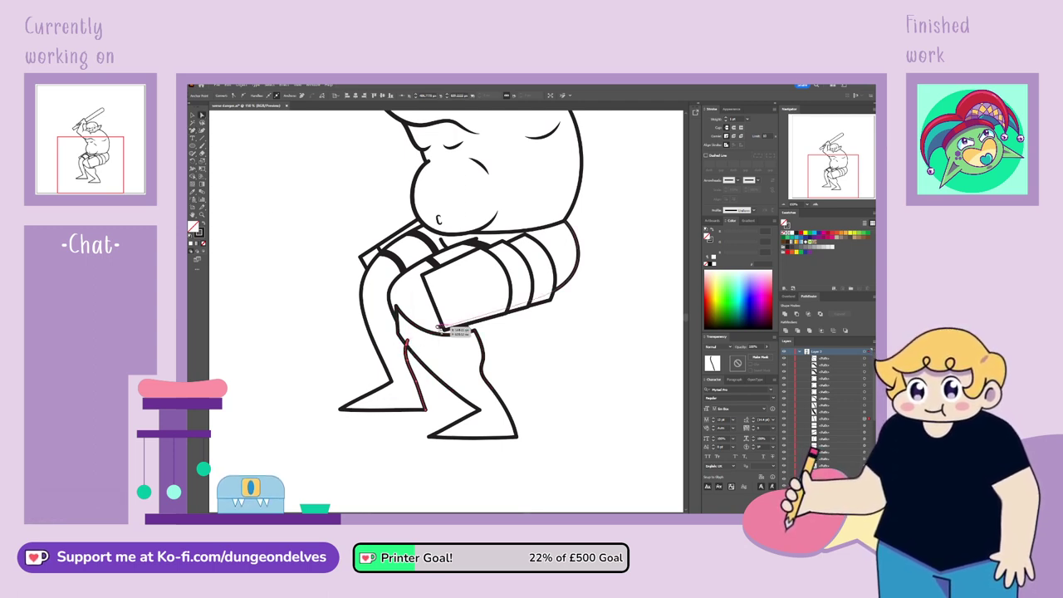
pyautogui.click(384, 466)
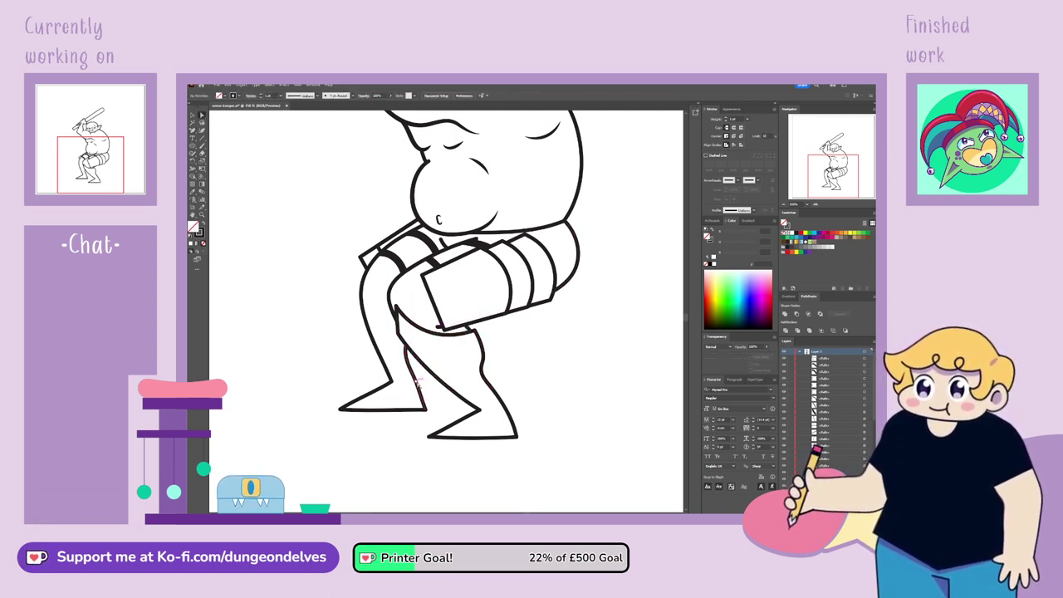
pyautogui.click(418, 385)
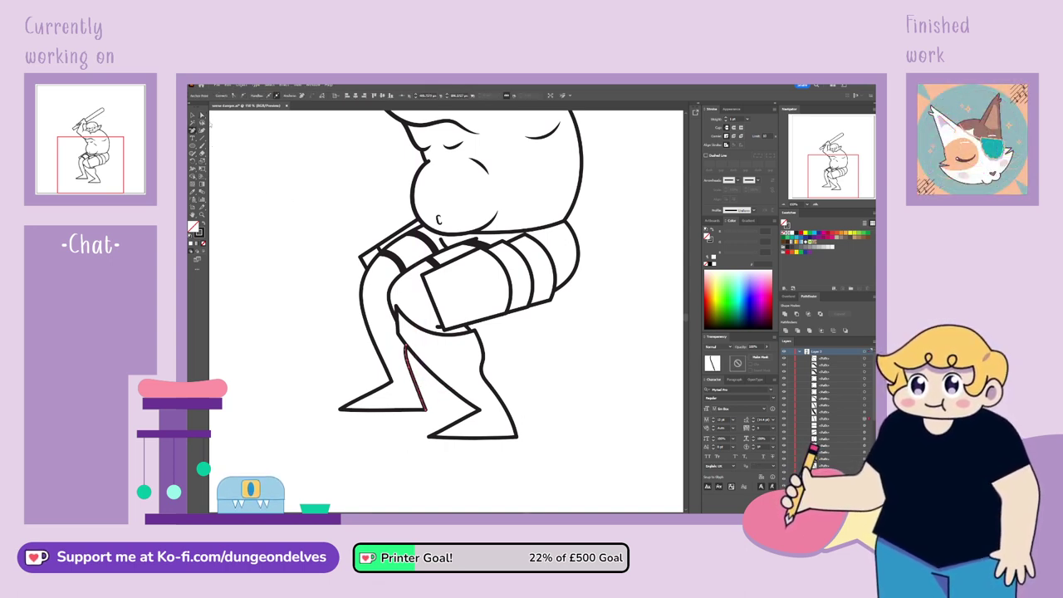
pyautogui.click(191, 116)
pyautogui.click(242, 177)
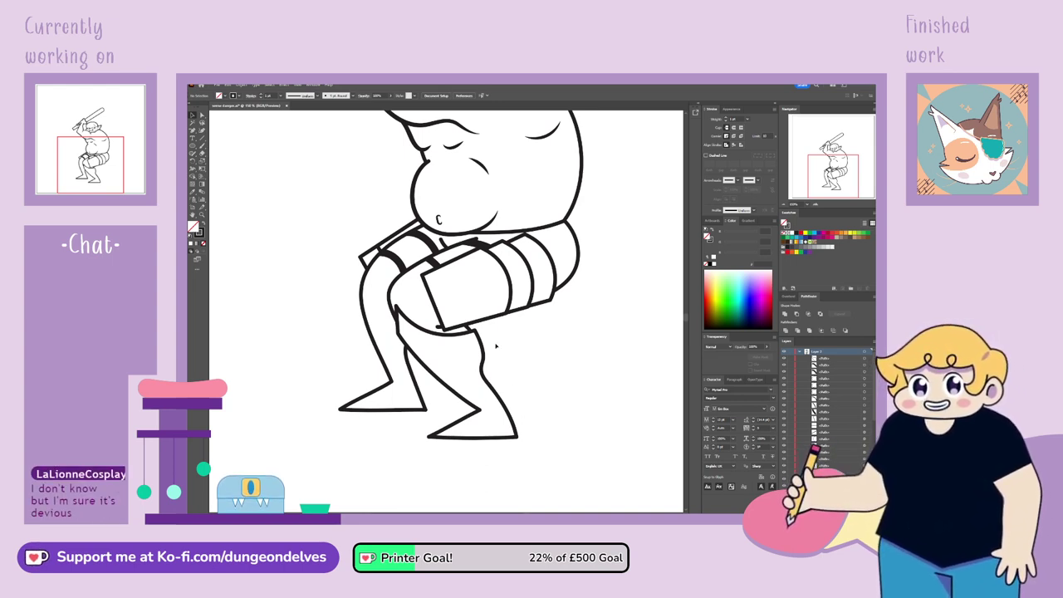
# Draw a bent shin guard line from the far knee out to the front and down the shin, copying the existing outline's stroke
pyautogui.click(427, 435)
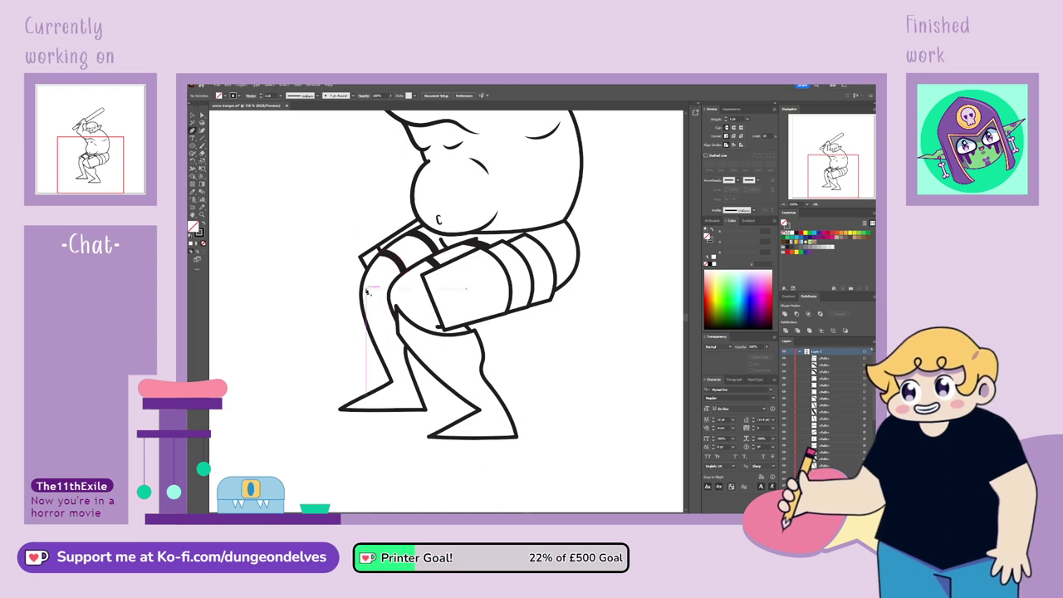
pyautogui.click(362, 290)
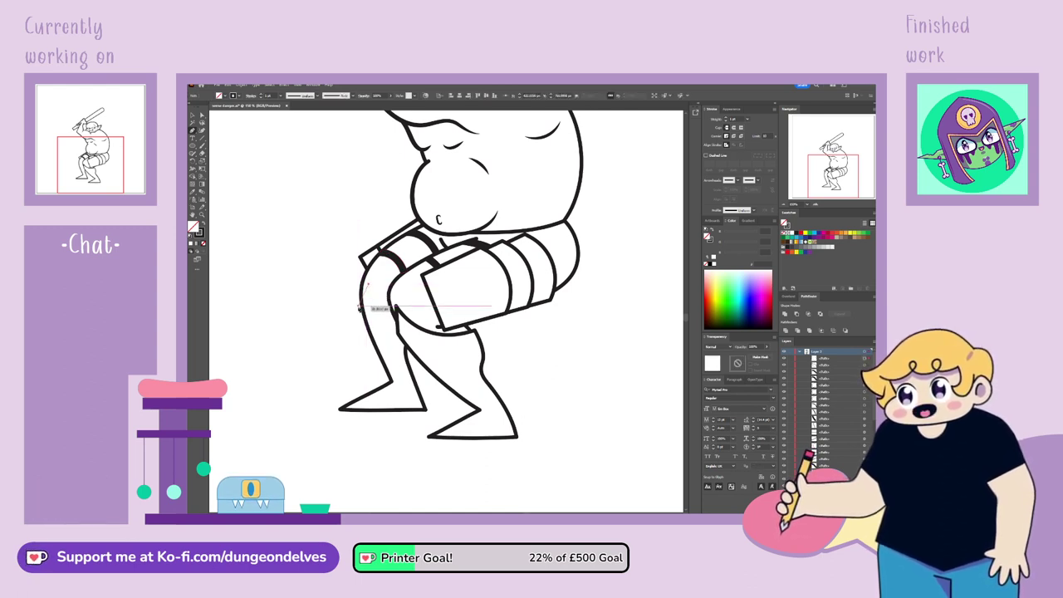
pyautogui.moveTo(385, 366); pyautogui.dragTo(387, 373)
pyautogui.click(373, 366)
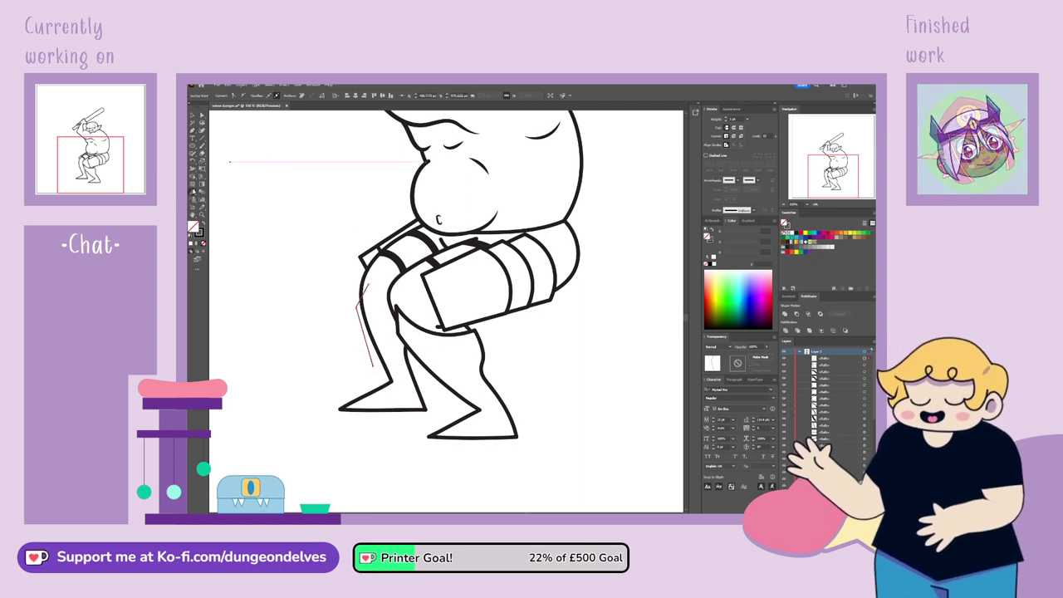
pyautogui.click(192, 192)
pyautogui.click(404, 327)
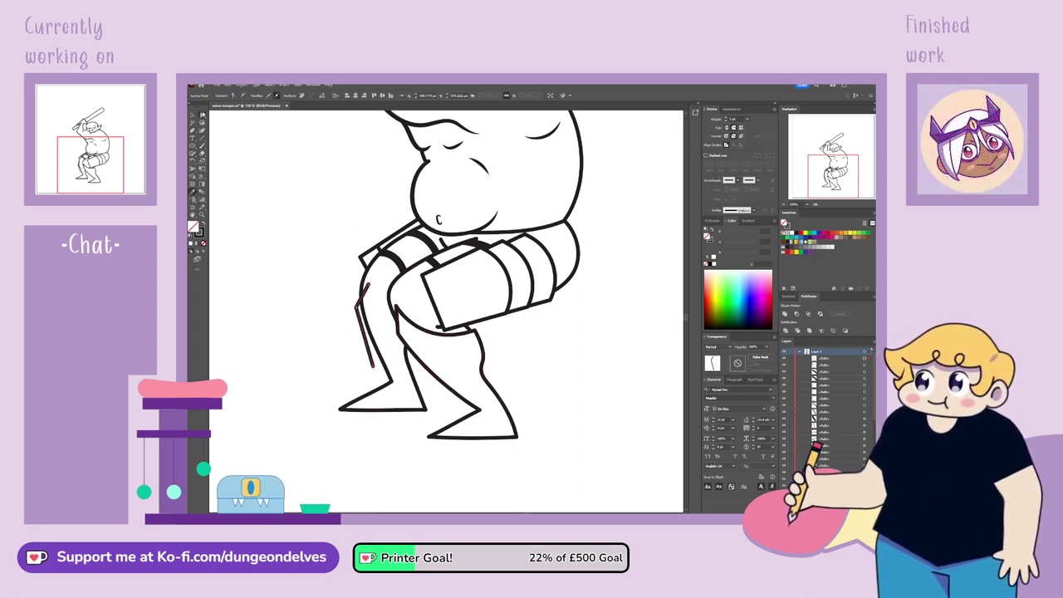
# Stretch the far shin guard line's lower end to the ankle and extend its upper end across to the near knee
pyautogui.press('a')
pyautogui.moveTo(373, 365); pyautogui.dragTo(391, 380)
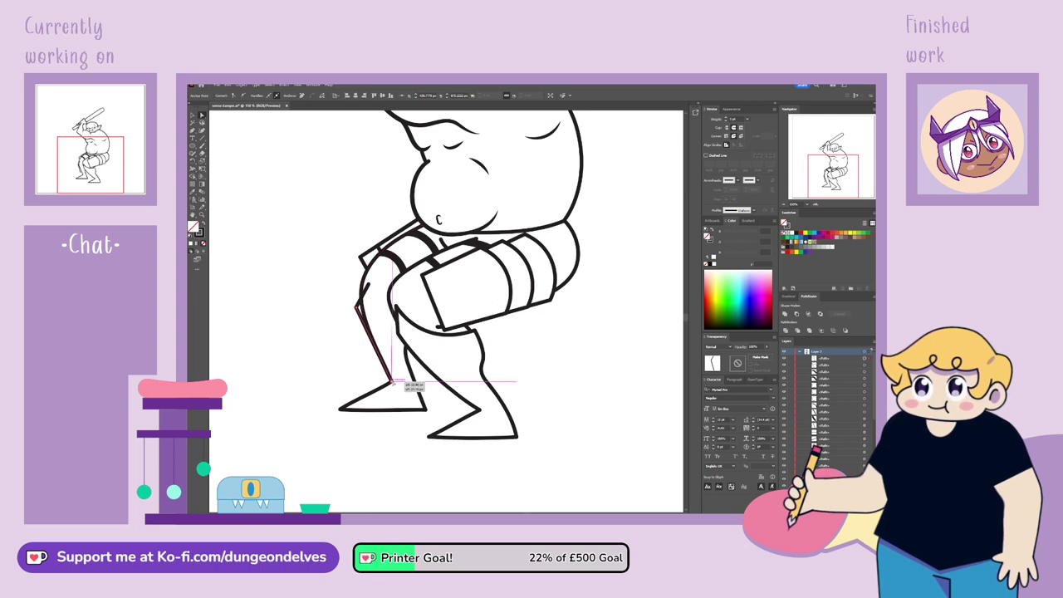
pyautogui.click(349, 449)
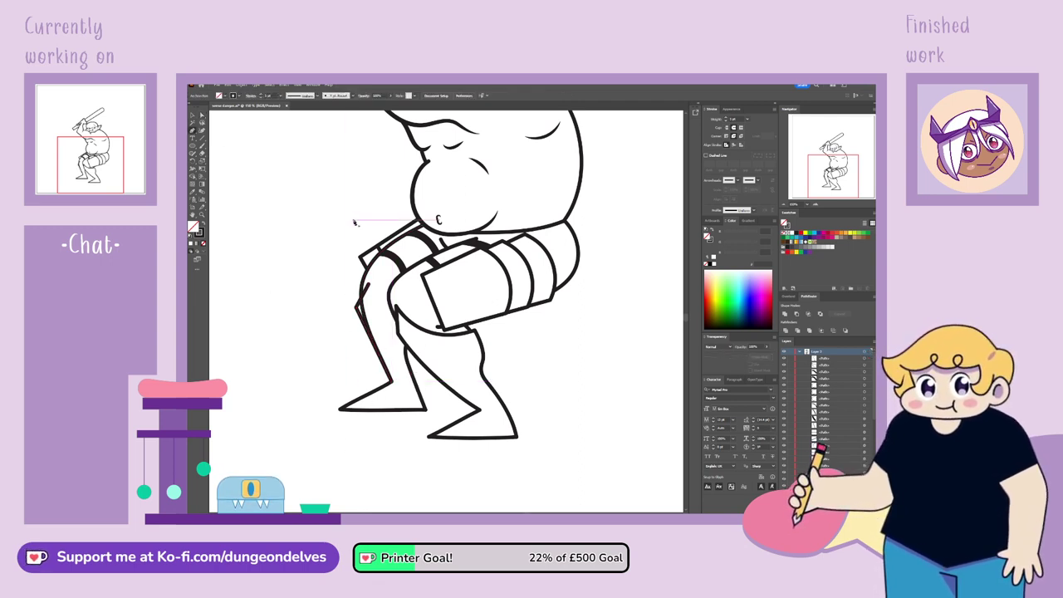
pyautogui.click(369, 285)
pyautogui.moveTo(370, 285); pyautogui.dragTo(397, 312)
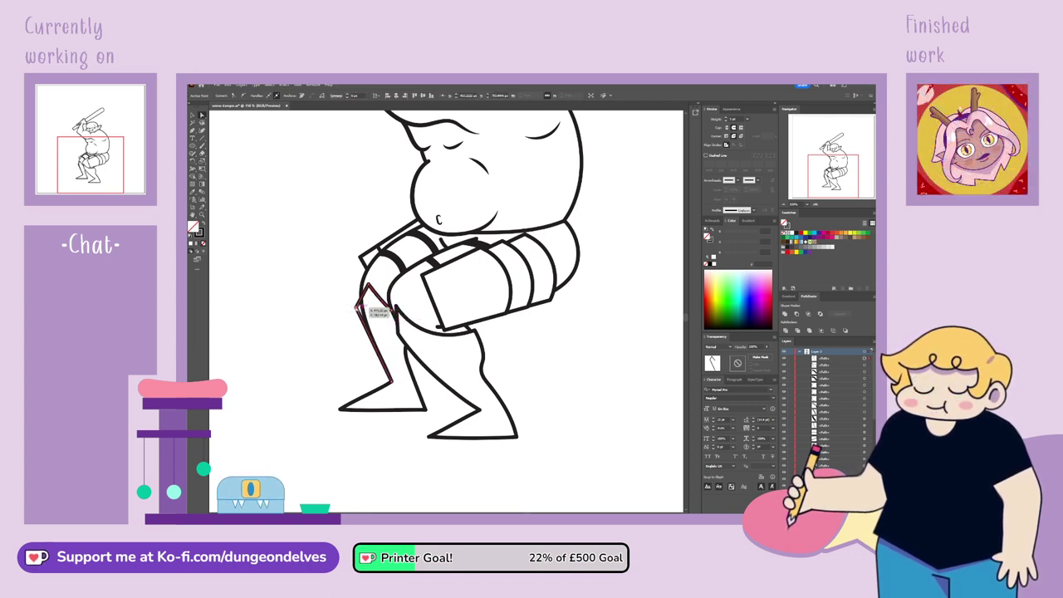
# Try a smooth anchor on the far shin guard's front corner, and nudge the sharp corner slightly instead
pyautogui.click(243, 95)
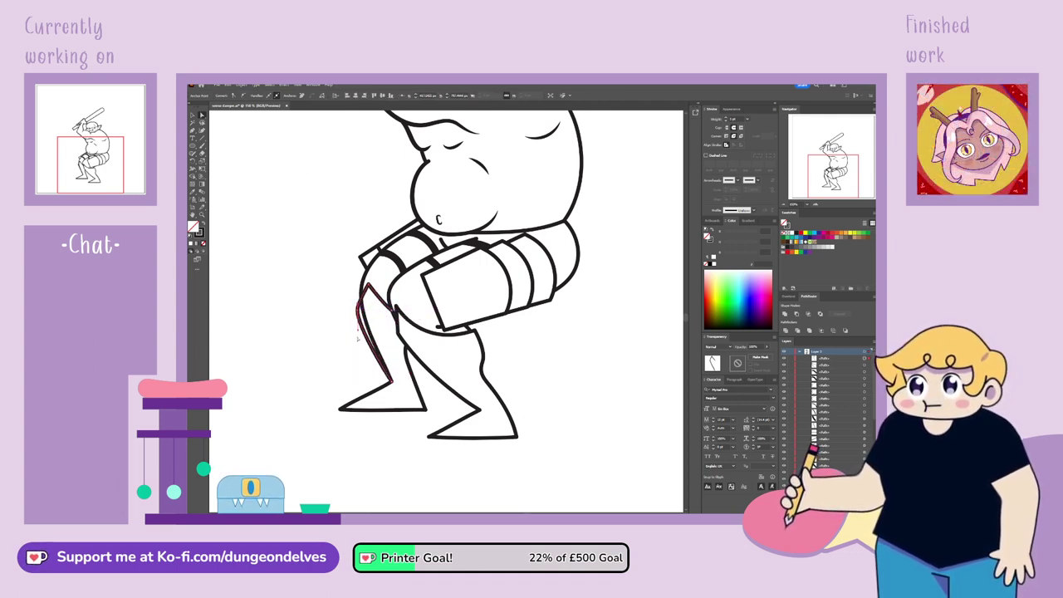
pyautogui.hotkey('ctrl', 'z')
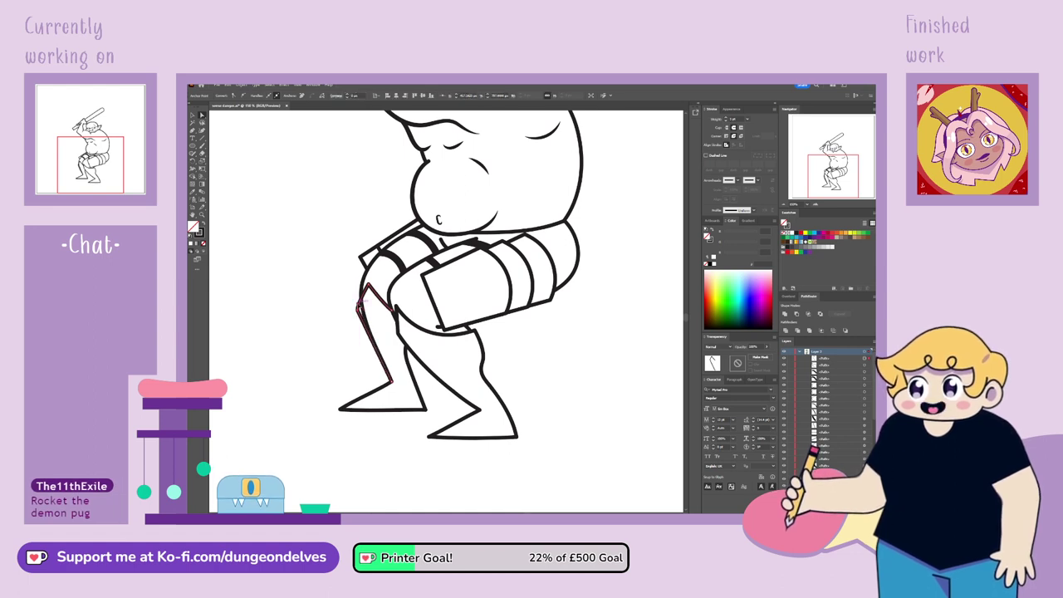
pyautogui.moveTo(358, 310); pyautogui.dragTo(358, 311)
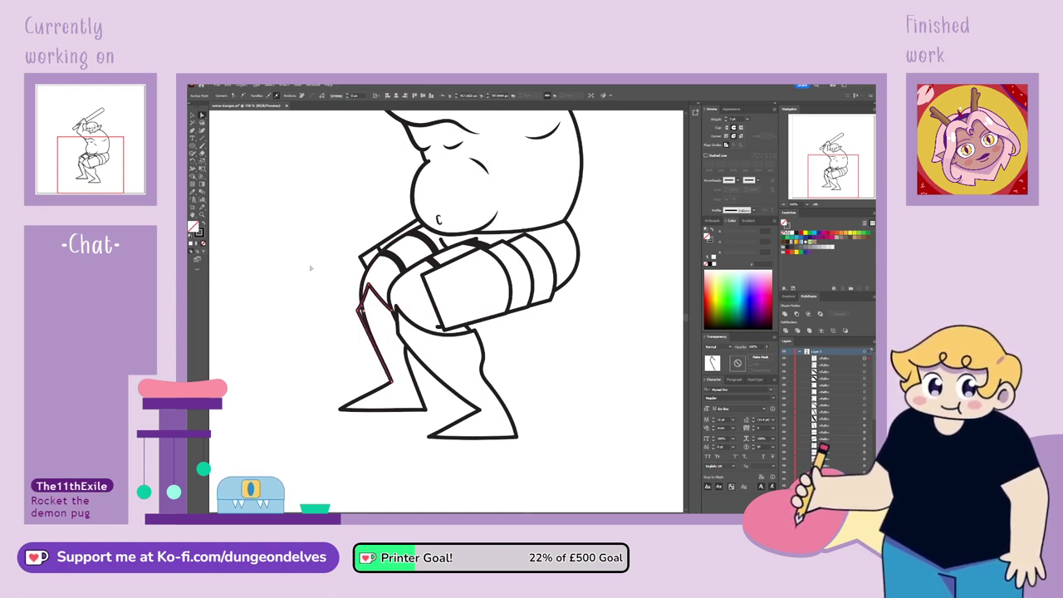
pyautogui.click(315, 344)
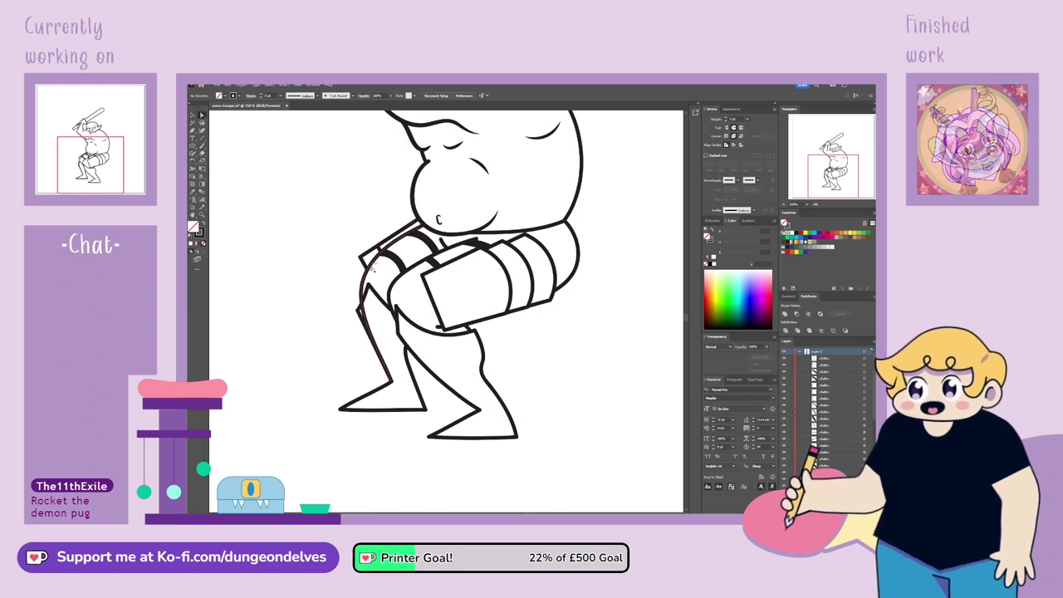
# Cut back the far leg's original outline so the shin portion behind the new shin guard is removed
pyautogui.click(372, 270)
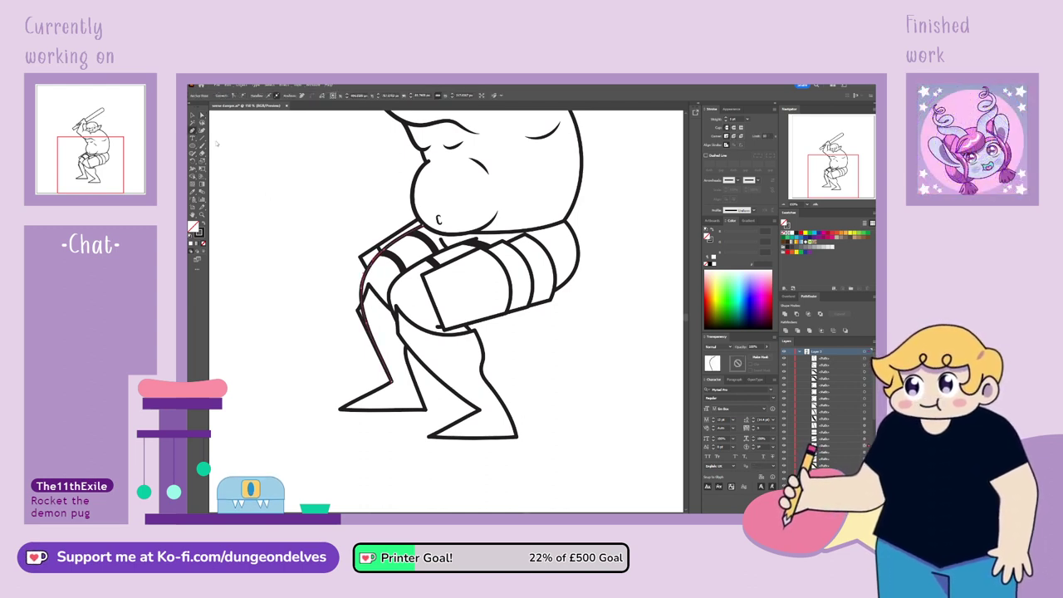
pyautogui.click(362, 303)
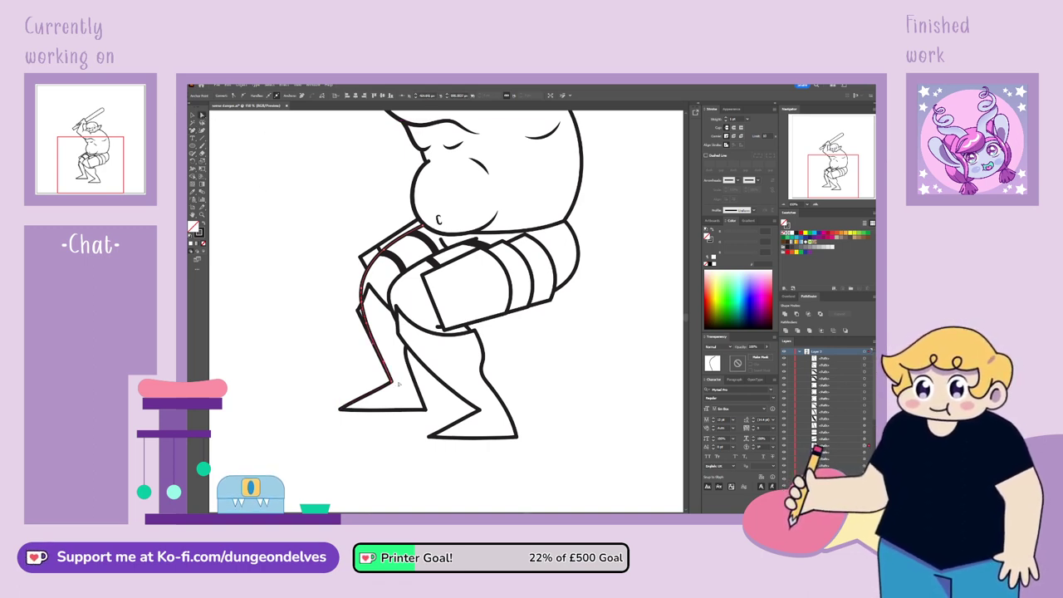
pyautogui.moveTo(393, 382); pyautogui.dragTo(367, 323)
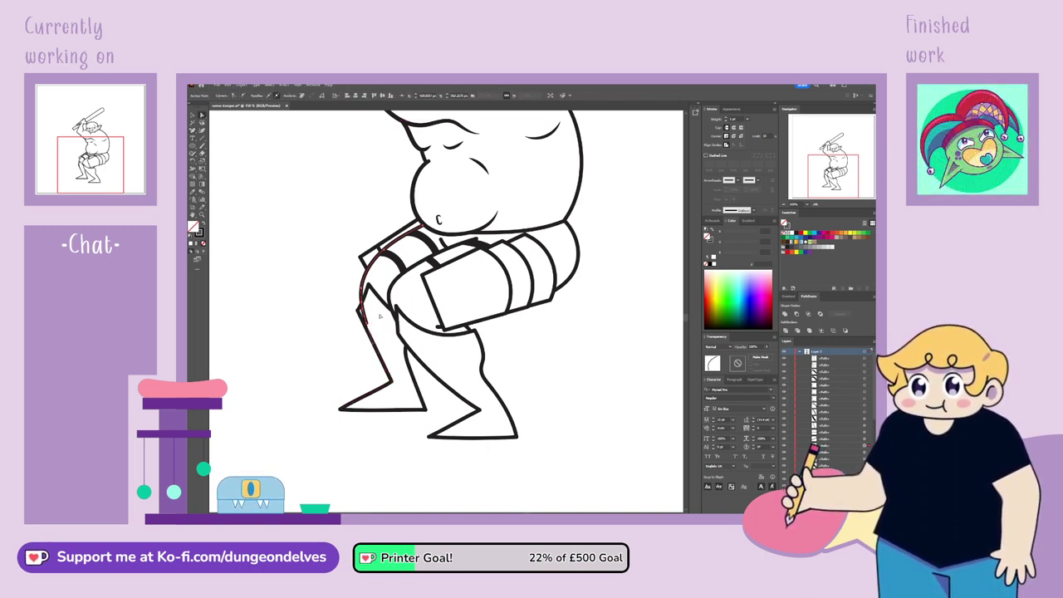
pyautogui.press('Delete')
pyautogui.click(387, 474)
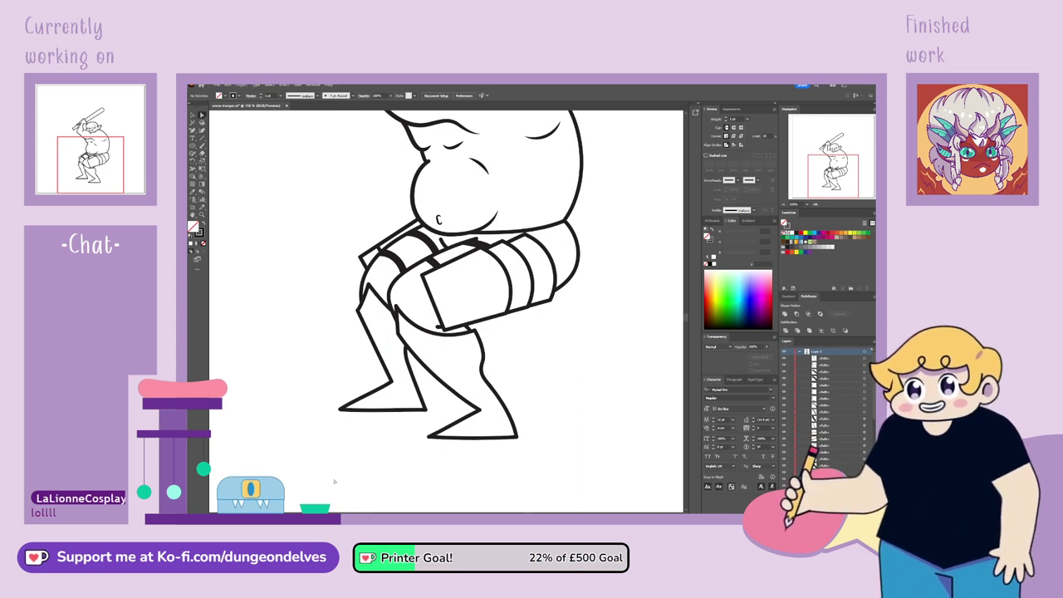
# Round the corner of the near shin guard's front edge below the knee into a smooth curve
pyautogui.click(418, 334)
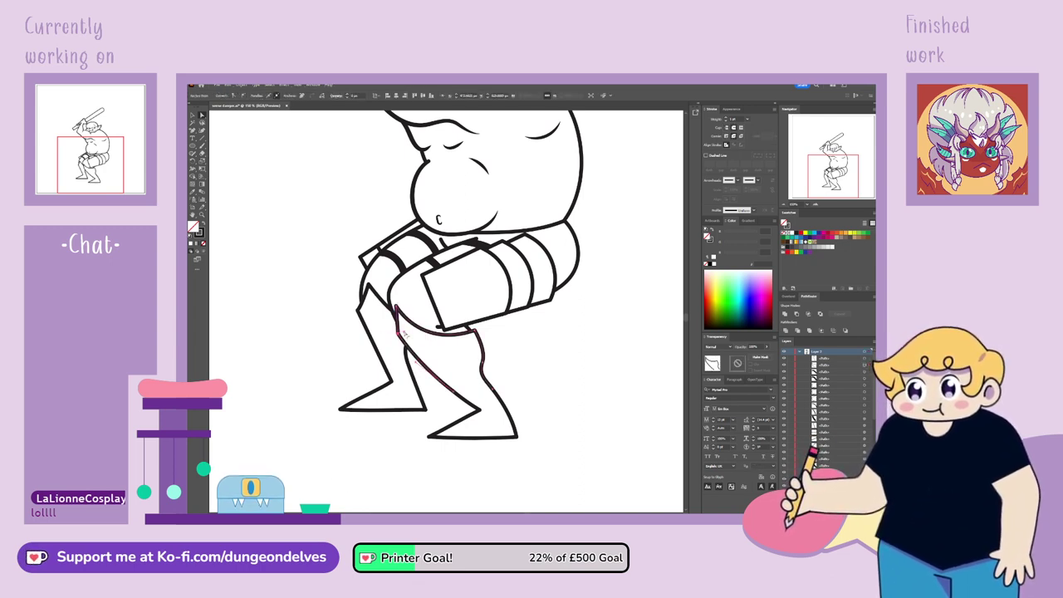
pyautogui.keyDown('shift'); pyautogui.click(442, 329); pyautogui.keyUp('shift')
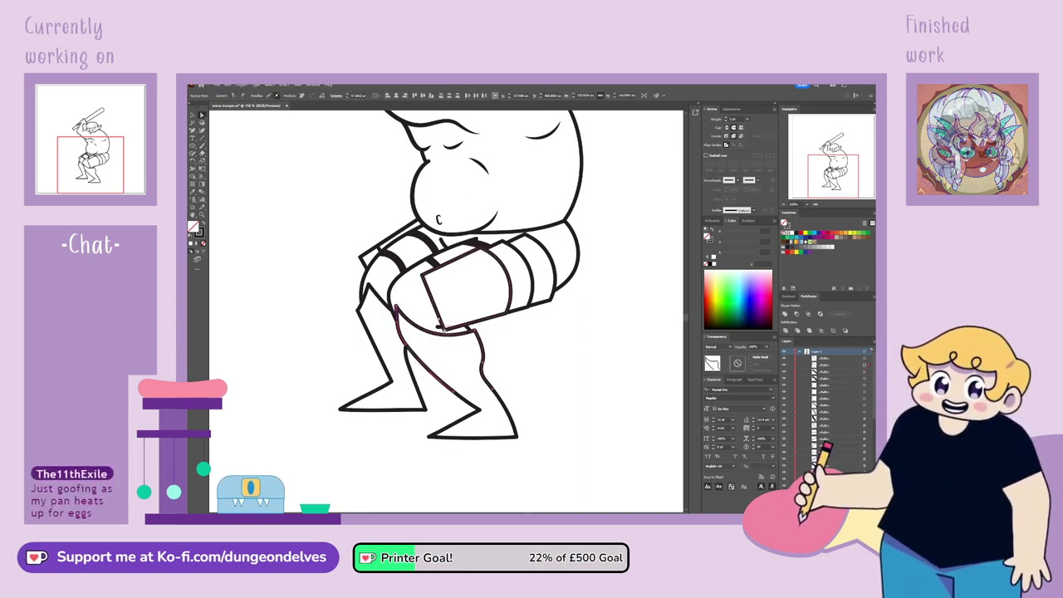
pyautogui.keyDown('shift'); pyautogui.click(437, 323); pyautogui.keyUp('shift')
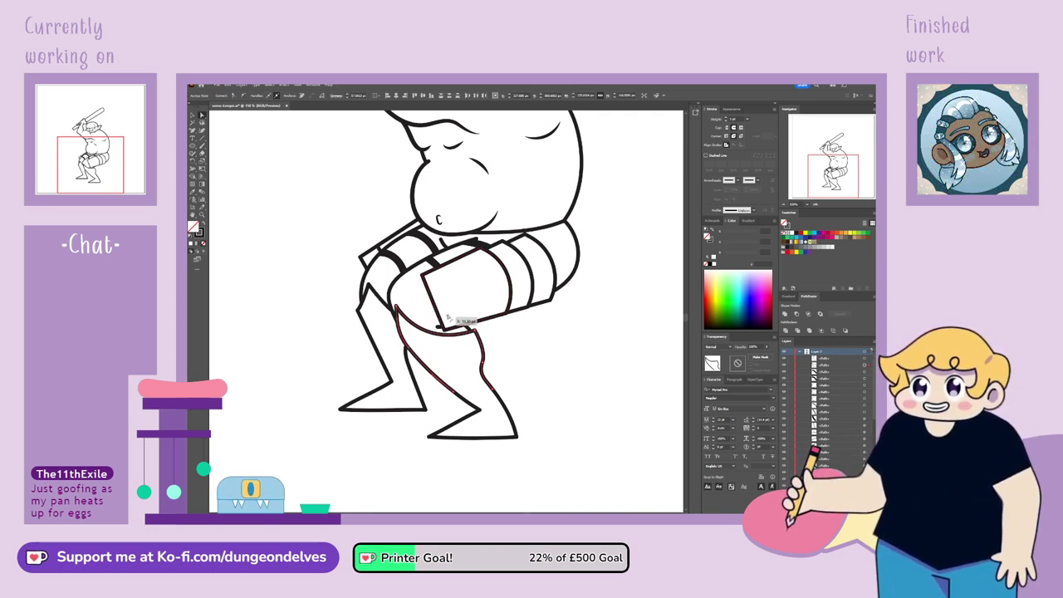
pyautogui.click(394, 490)
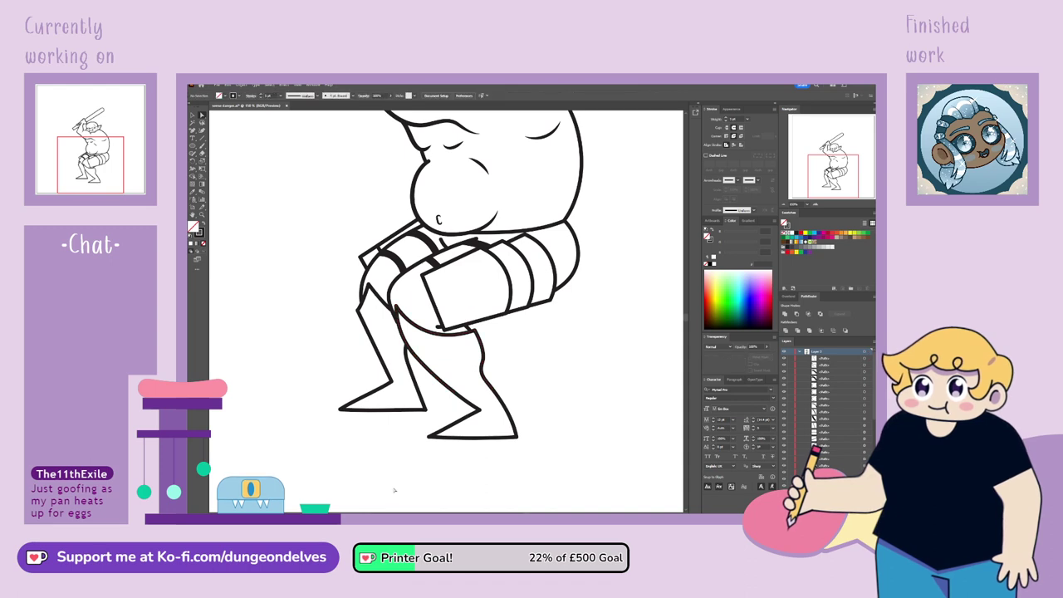
pyautogui.click(394, 304)
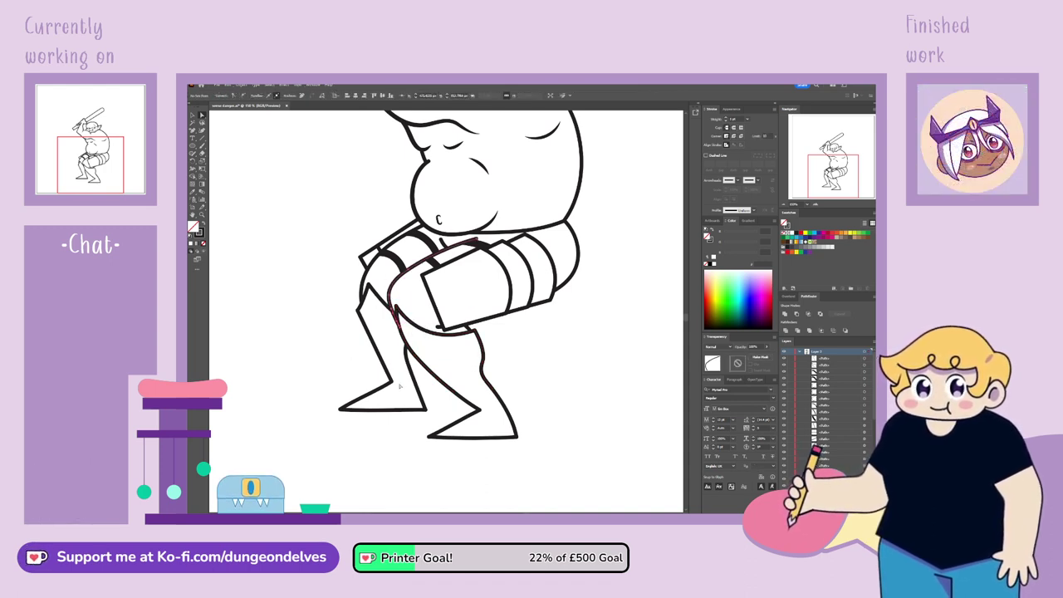
pyautogui.click(378, 480)
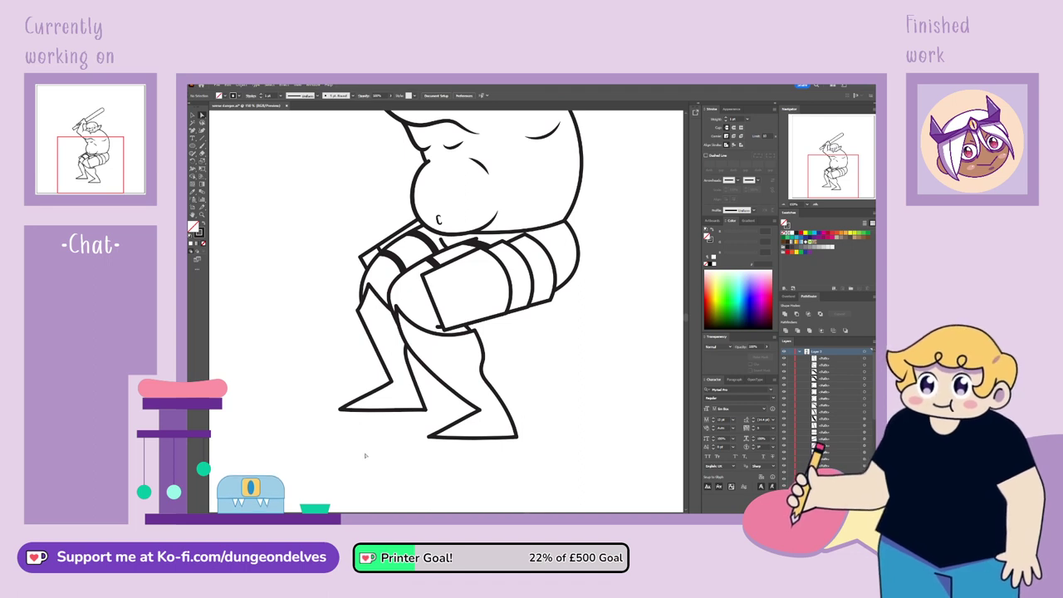
# Shift the far leg's calf line over to meet the near shin and extend the foot's sole line to its heel end
pyautogui.scroll(-5, 365, 455)
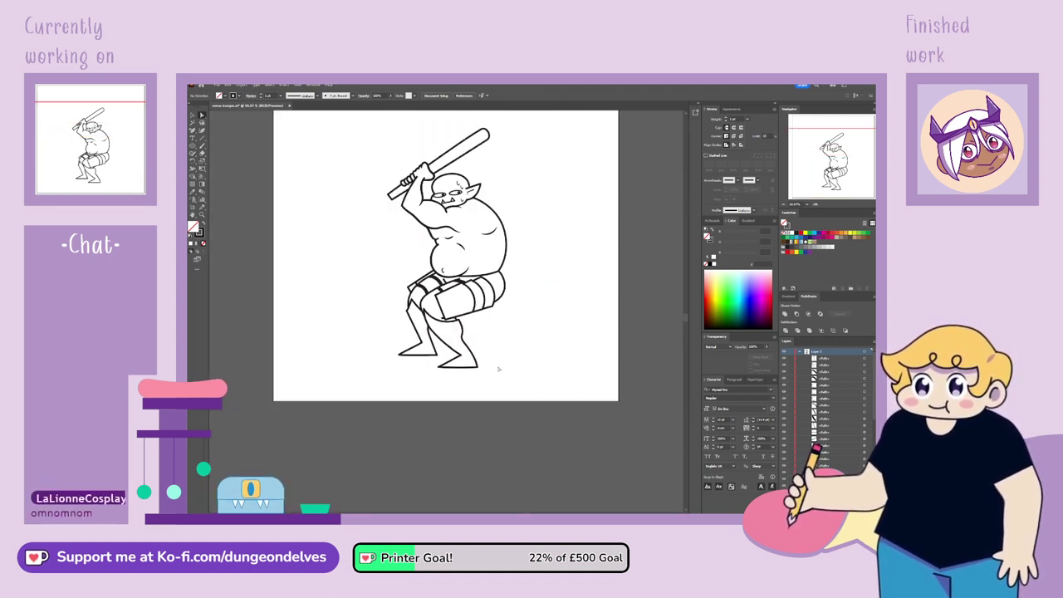
pyautogui.moveTo(535, 349); pyautogui.dragTo(487, 367)
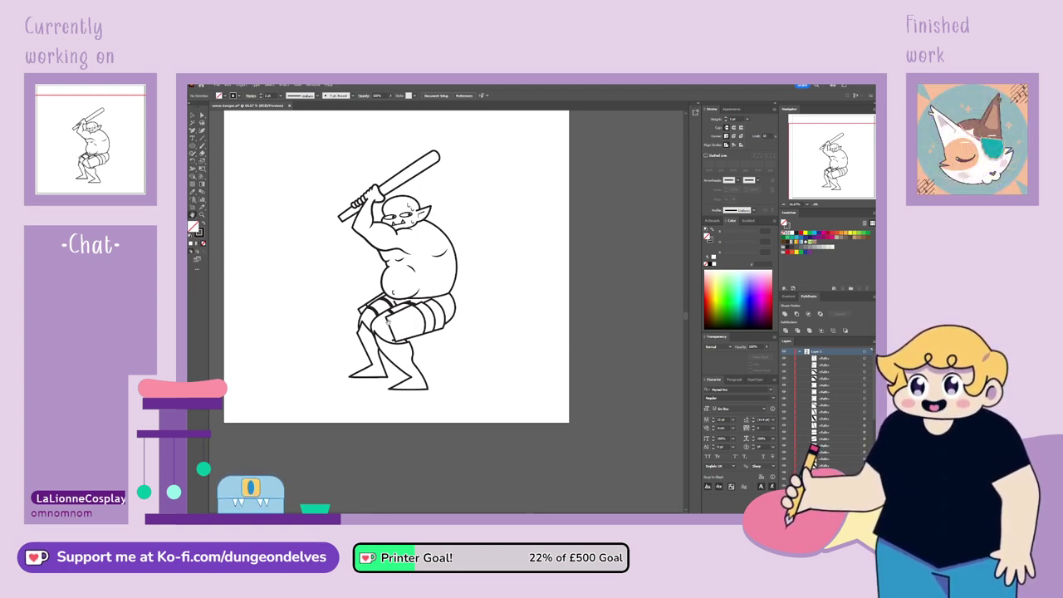
pyautogui.scroll(3, 387, 321)
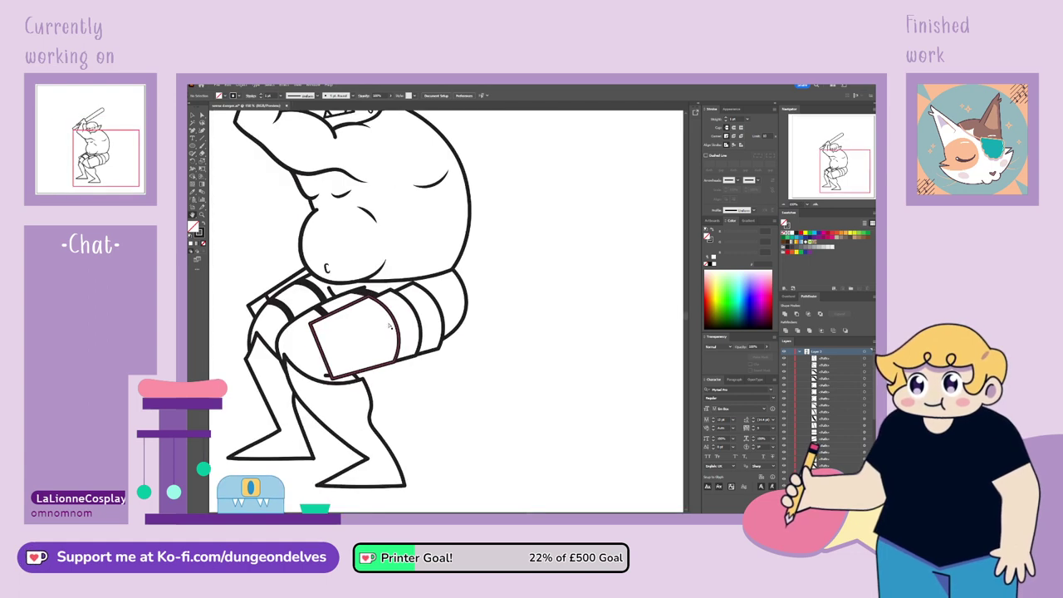
pyautogui.moveTo(284, 354); pyautogui.dragTo(400, 273)
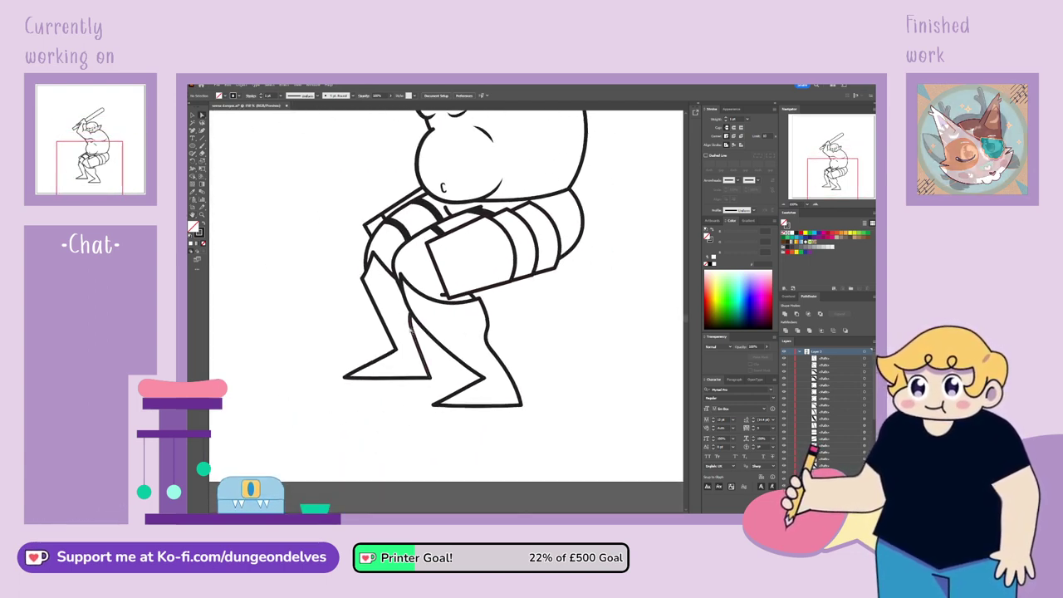
pyautogui.moveTo(410, 314)
pyautogui.mouseDown()
pyautogui.moveTo(422, 350)
pyautogui.moveTo(442, 355)
pyautogui.moveTo(415, 313)
pyautogui.mouseUp()
pyautogui.hotkey('ctrl', 'z')
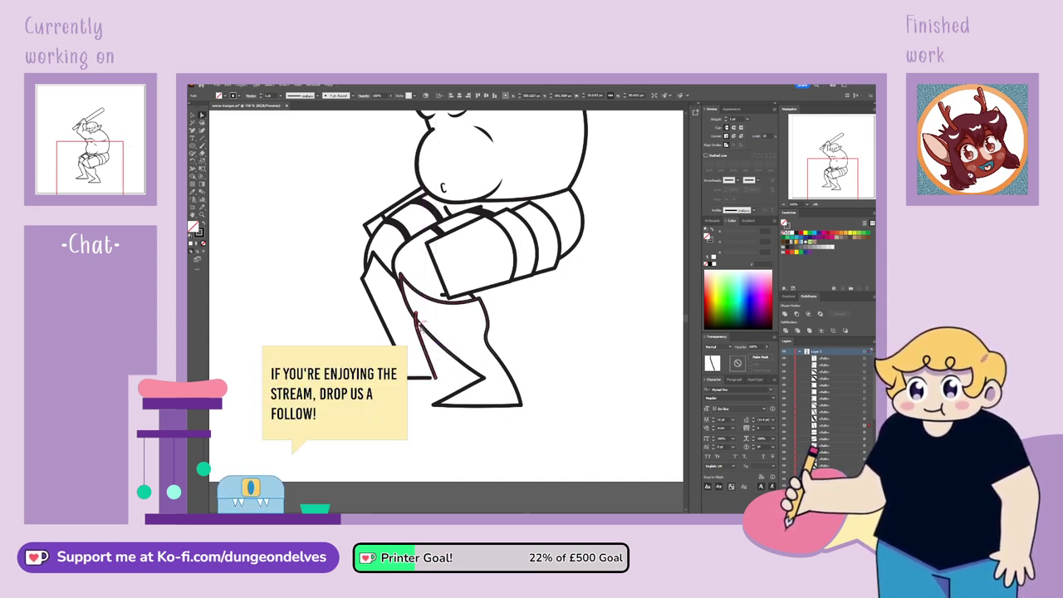
pyautogui.moveTo(431, 378); pyautogui.dragTo(435, 378)
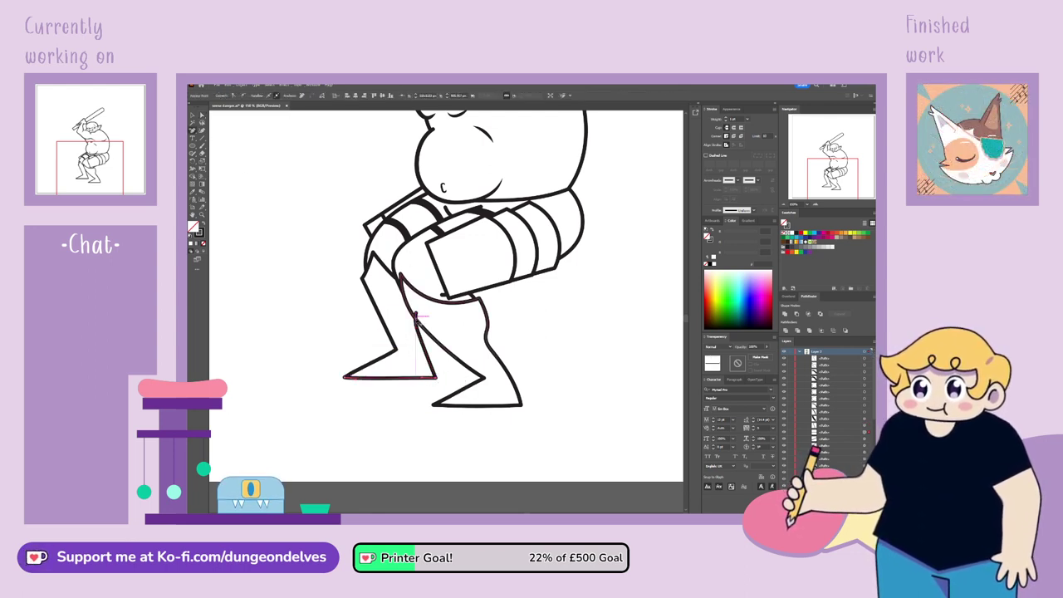
# Shorten the upper end of the far leg's calf line so it stops at the near shin guard's edge
pyautogui.click(417, 319)
pyautogui.press('p')
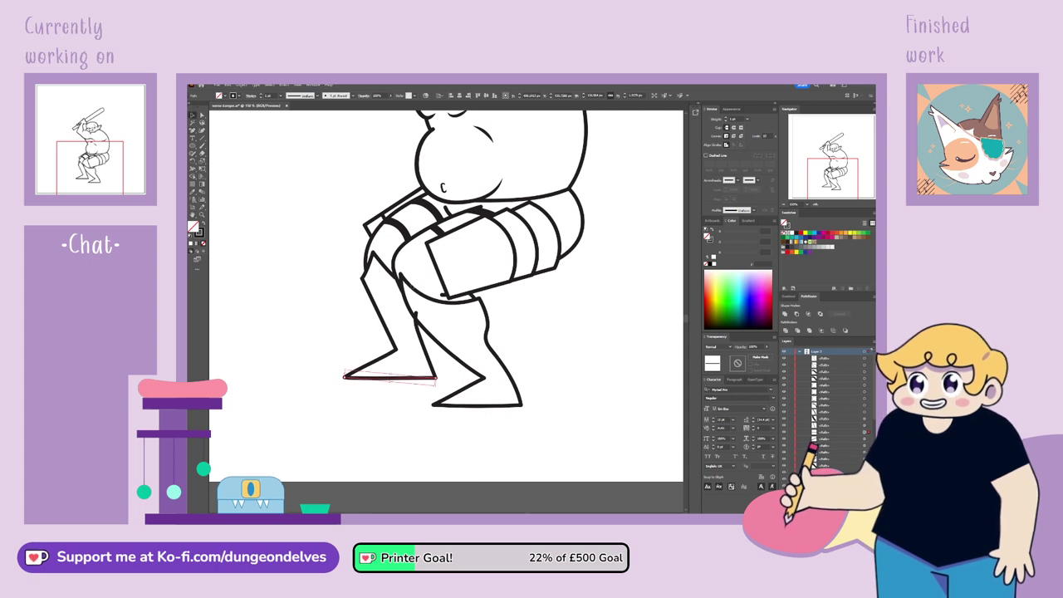
pyautogui.keyDown('ctrl'); pyautogui.click(421, 332); pyautogui.keyUp('ctrl')
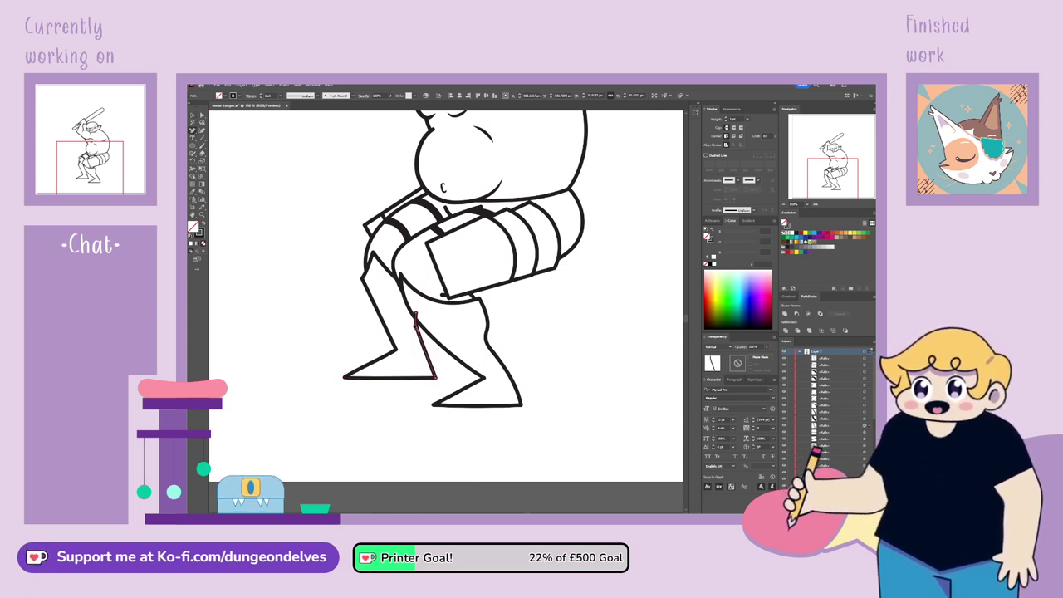
pyautogui.keyDown('ctrl'); pyautogui.click(416, 319); pyautogui.keyUp('ctrl')
pyautogui.click(202, 116)
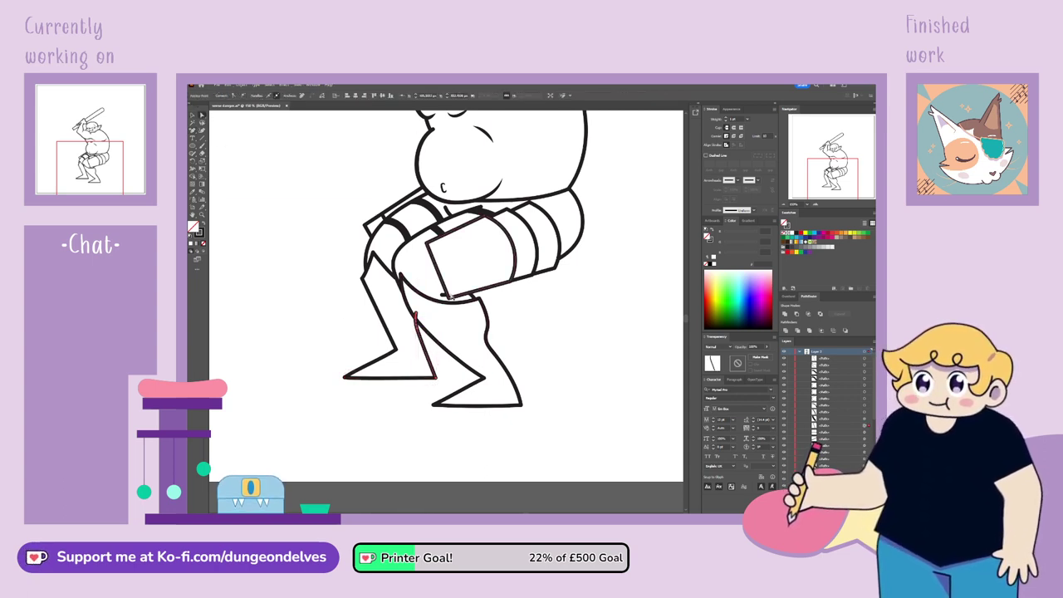
pyautogui.moveTo(416, 313); pyautogui.dragTo(416, 319)
pyautogui.press('v')
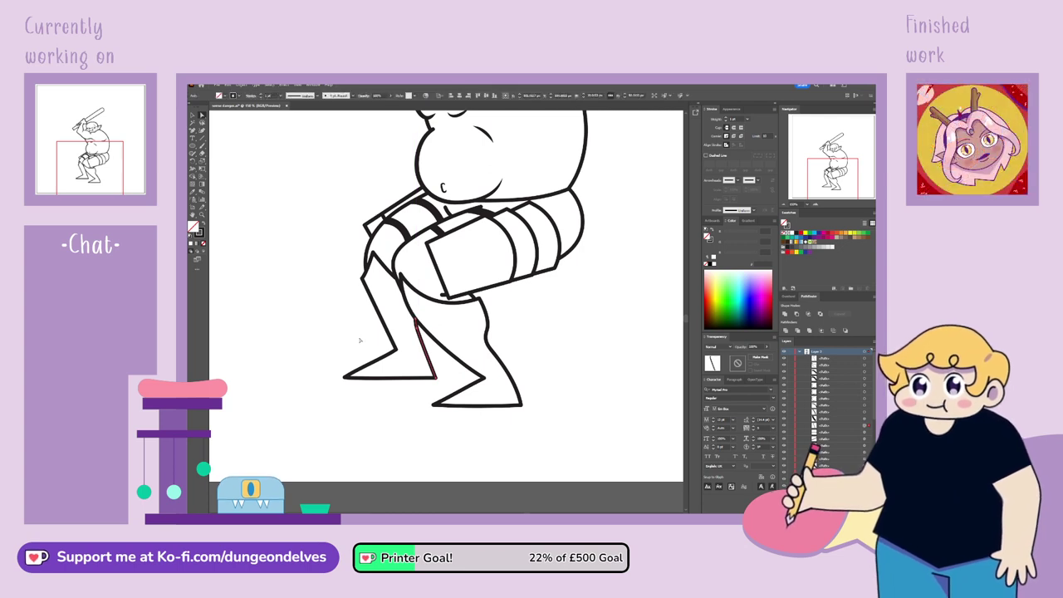
pyautogui.click(341, 339)
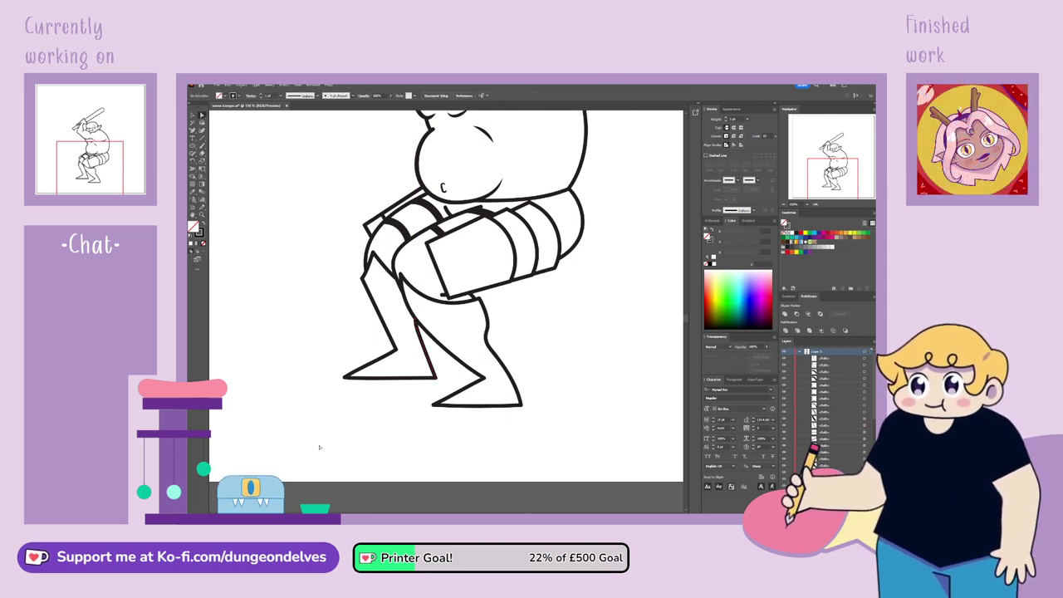
# Curve the far shin guard's front edge below the knee while keeping its upper front corner sharp
pyautogui.click(396, 347)
pyautogui.click(363, 279)
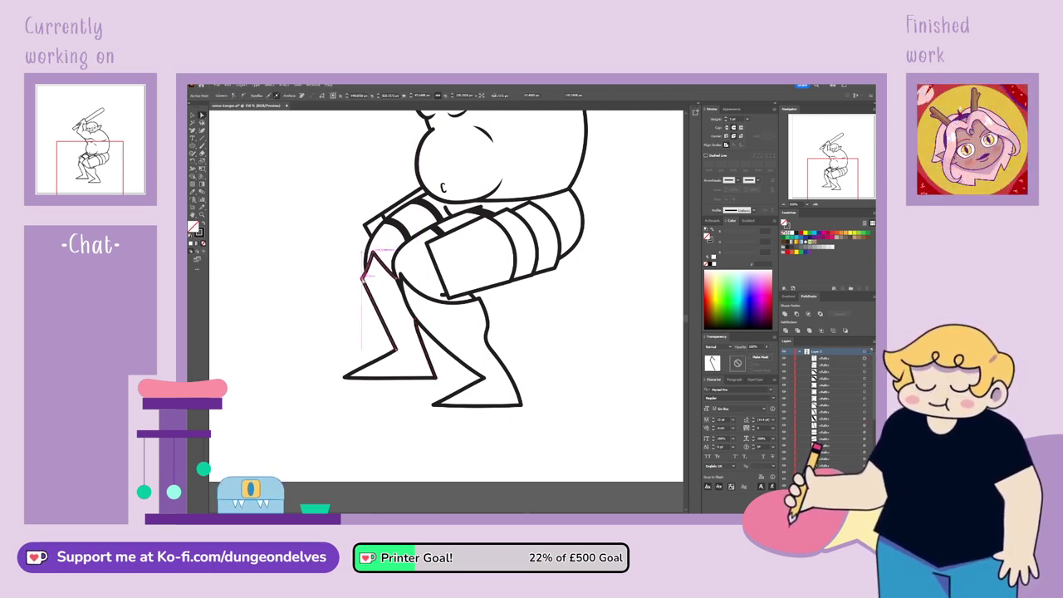
pyautogui.click(243, 95)
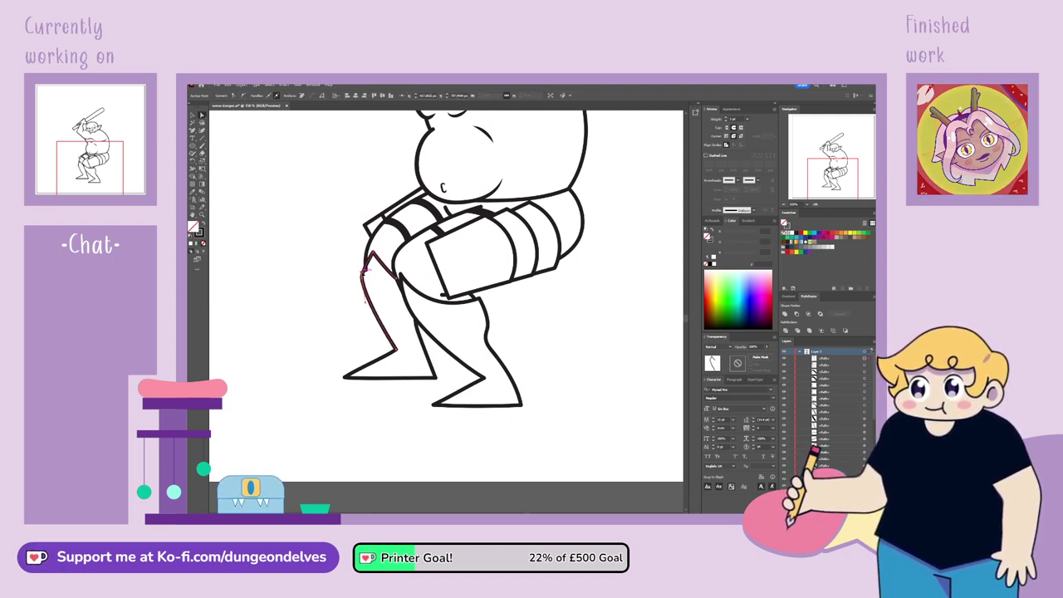
pyautogui.moveTo(368, 274); pyautogui.dragTo(363, 279)
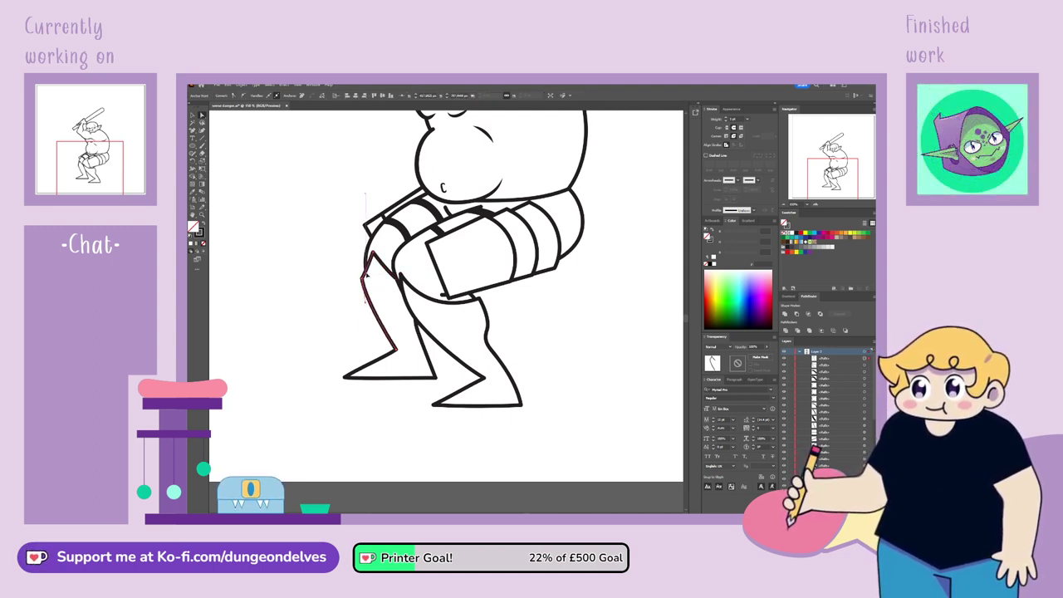
# Lower the far foot's sole line so it sits closer to the level of the near foot
pyautogui.click(362, 324)
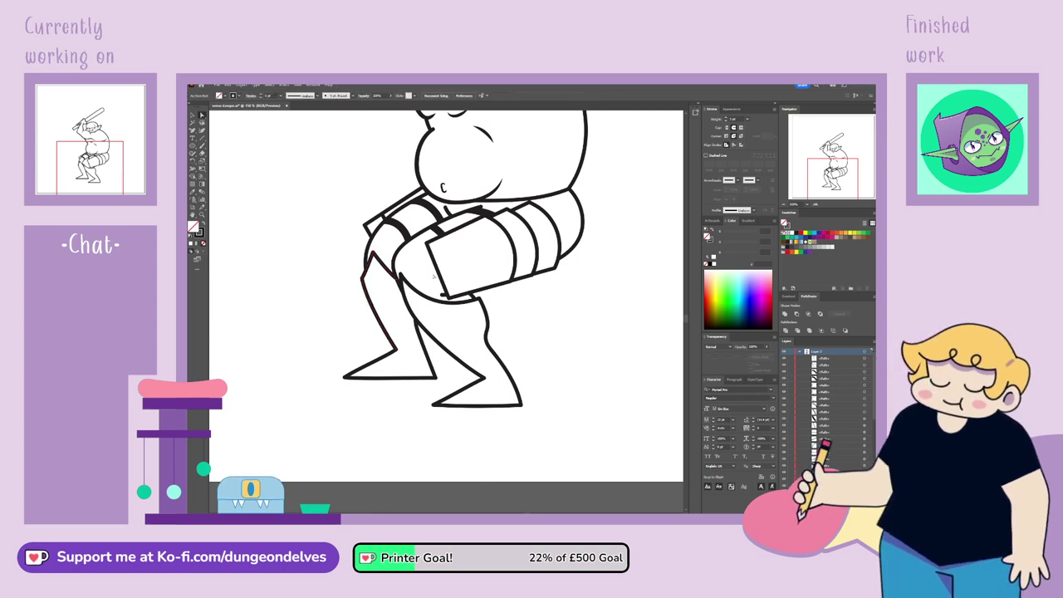
pyautogui.hotkey('ctrl', '0')
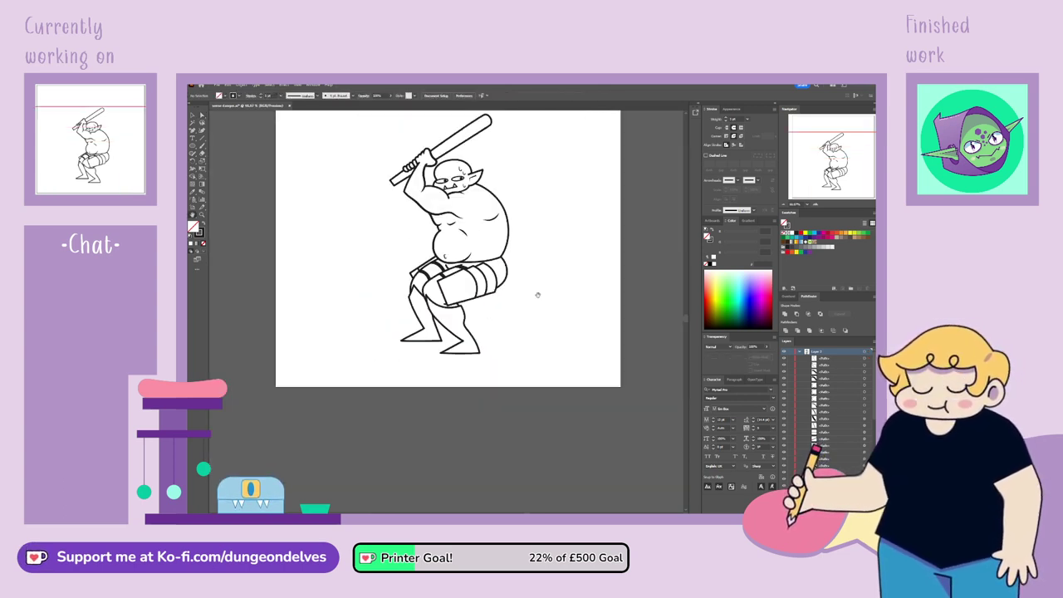
pyautogui.moveTo(569, 282); pyautogui.dragTo(543, 302)
pyautogui.moveTo(448, 291); pyautogui.dragTo(453, 284)
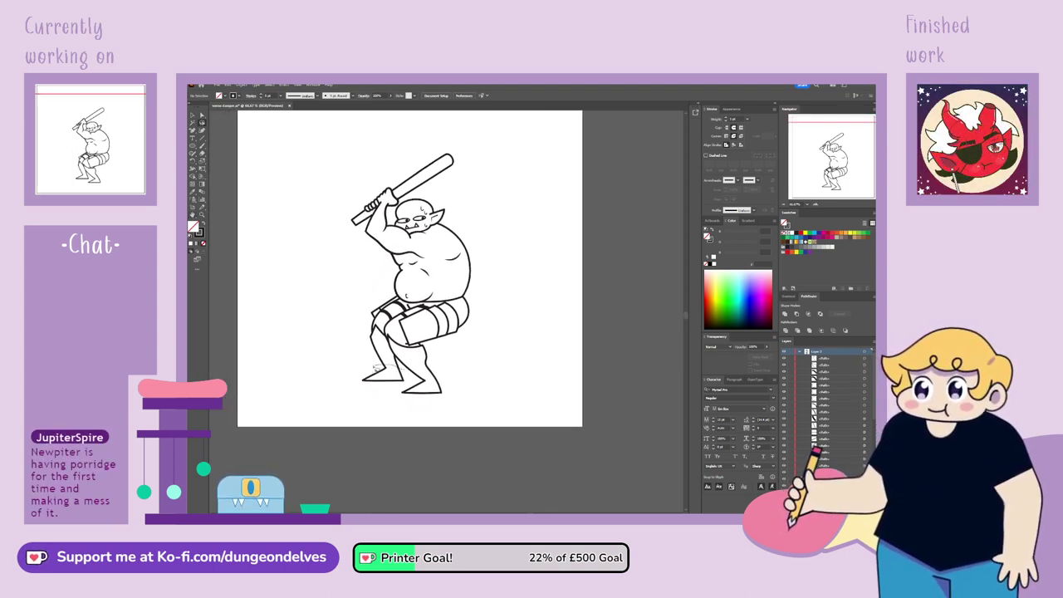
pyautogui.moveTo(410, 386); pyautogui.dragTo(404, 385)
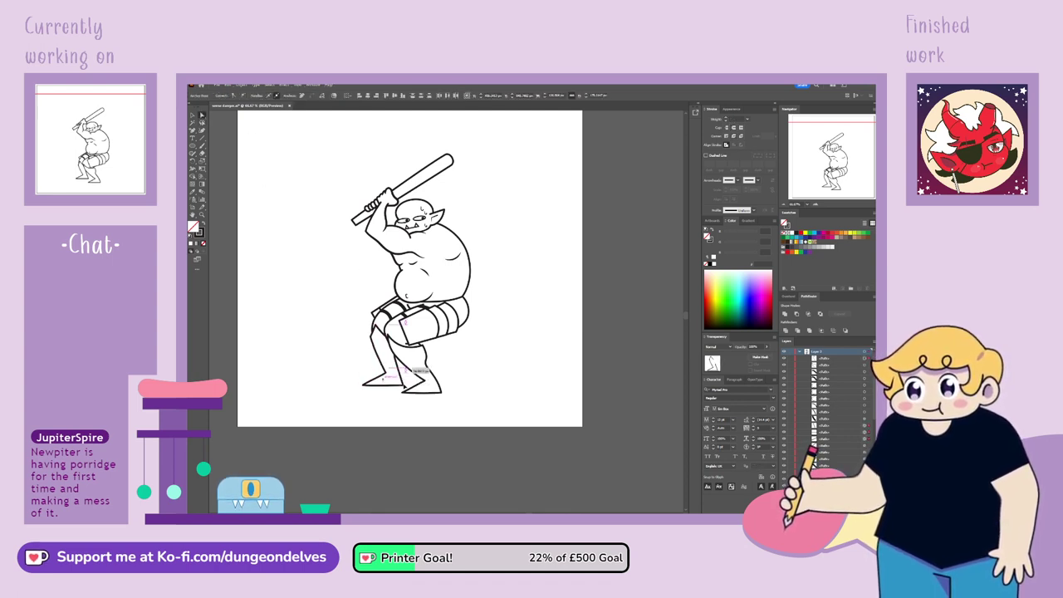
pyautogui.click(405, 401)
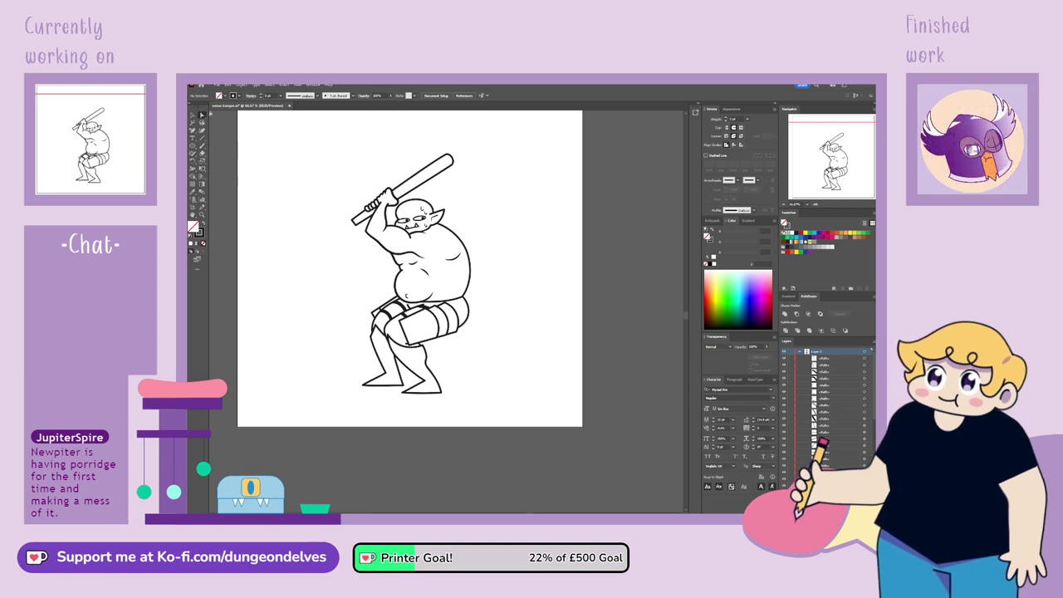
pyautogui.click(193, 115)
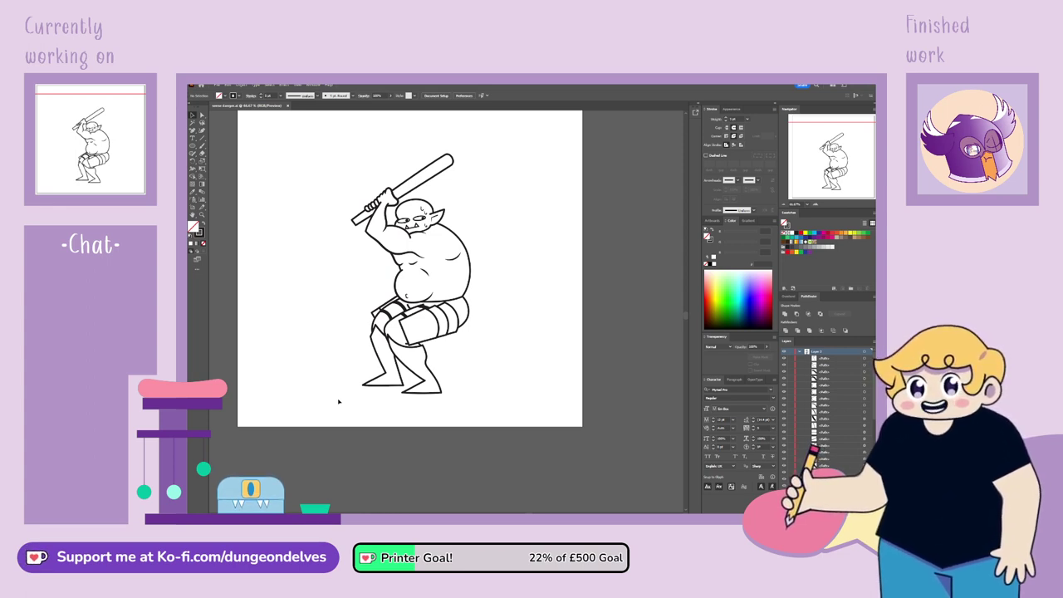
# Compare the raised arm's line art with the rough sketch by temporarily showing the hidden sketch layer
pyautogui.hotkey('ctrl', '+')
pyautogui.moveTo(818, 170)
pyautogui.mouseDown()
pyautogui.moveTo(796, 167)
pyautogui.moveTo(810, 160)
pyautogui.mouseUp()
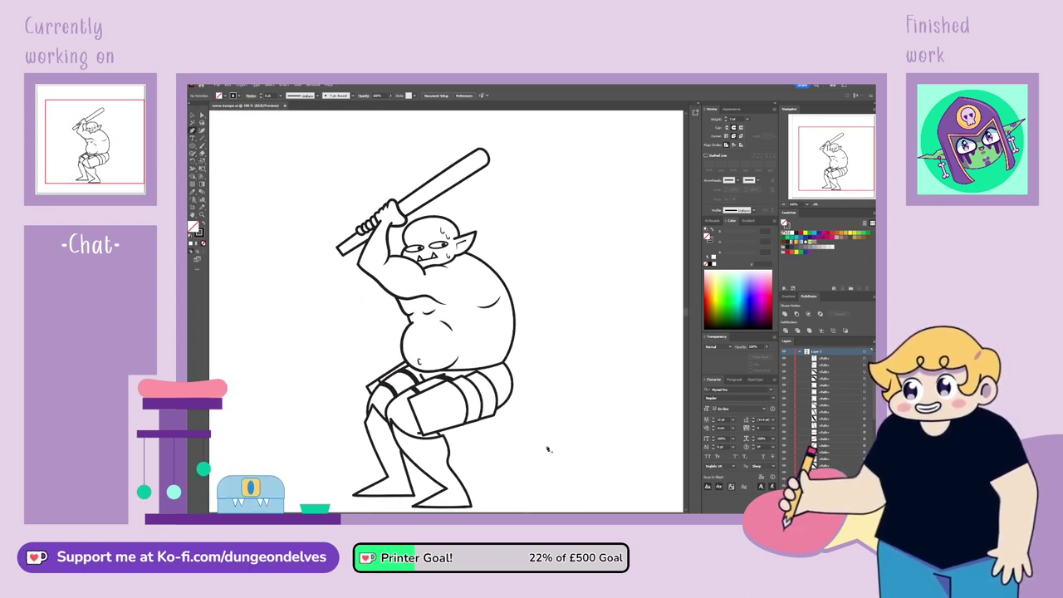
pyautogui.hotkey('ctrl', '+')
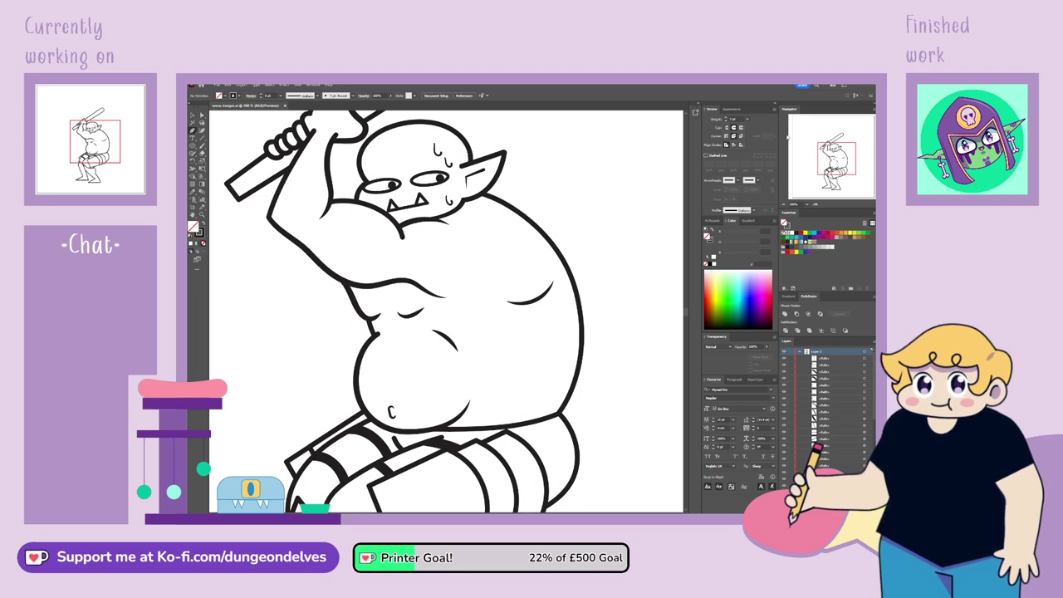
pyautogui.moveTo(540, 339); pyautogui.dragTo(624, 447)
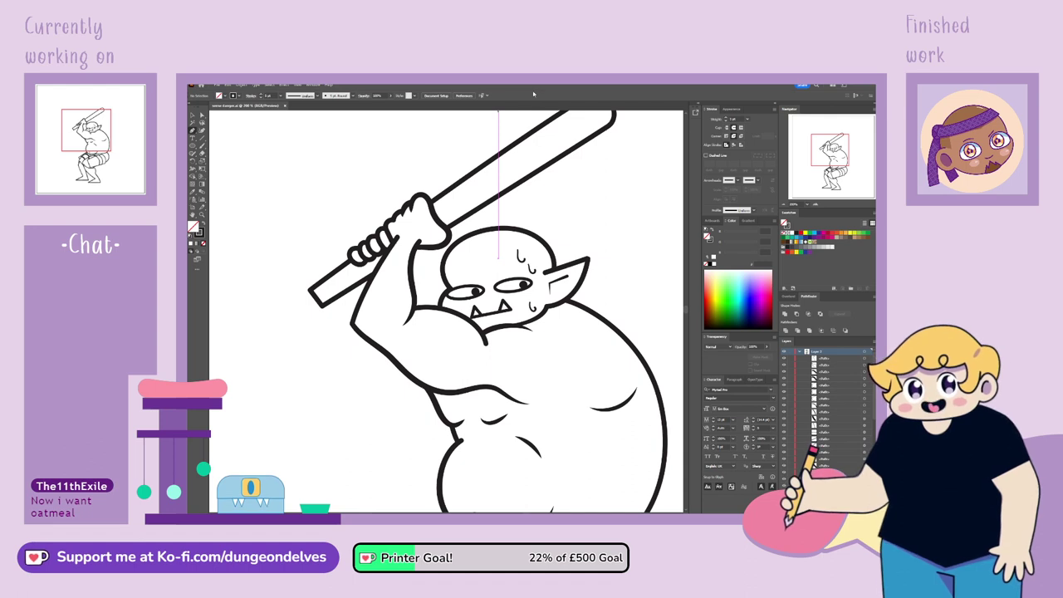
pyautogui.click(802, 352)
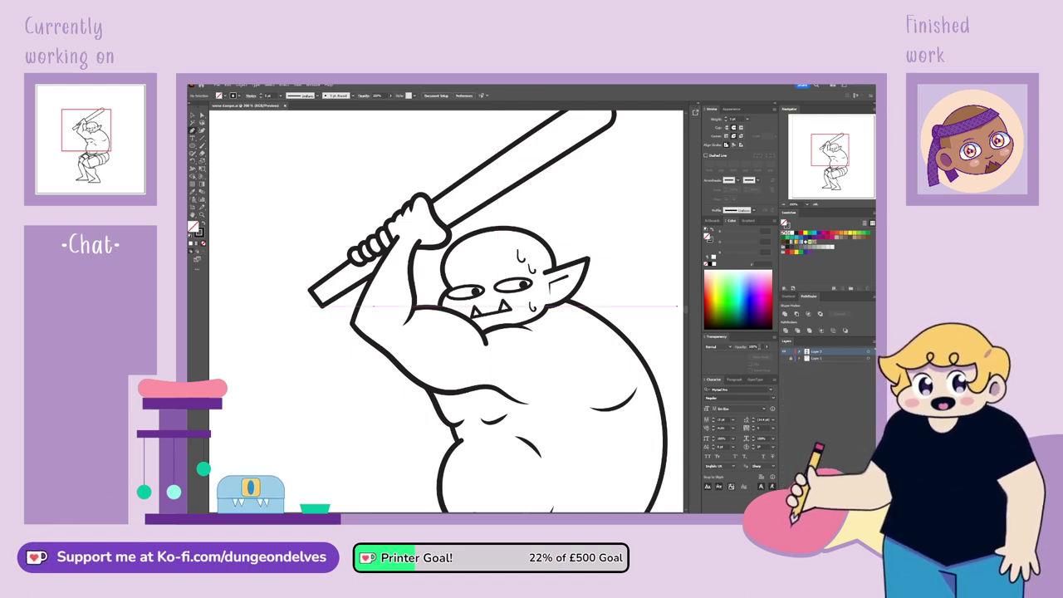
pyautogui.click(784, 358)
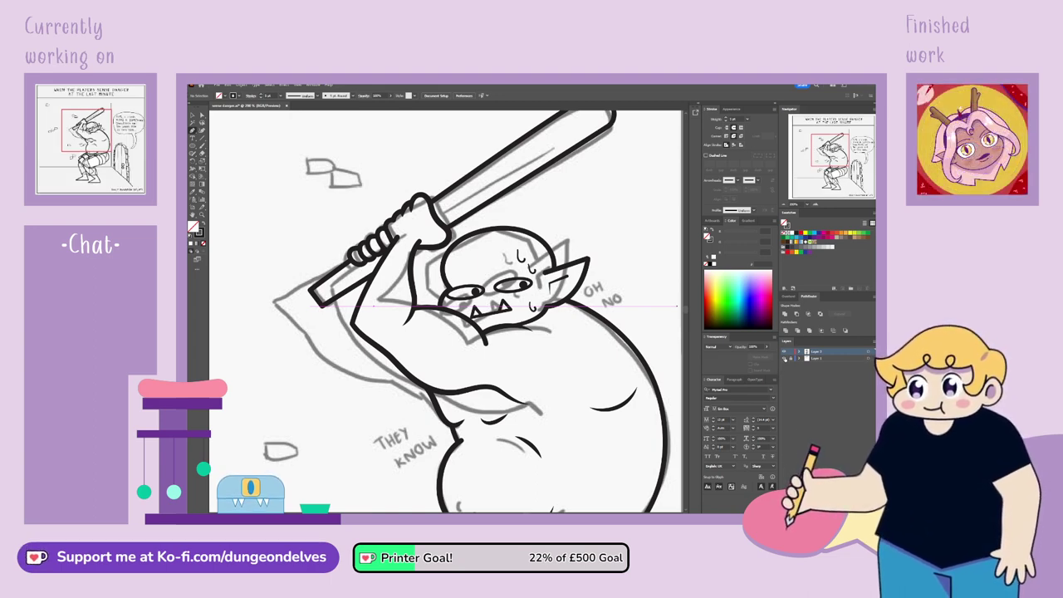
pyautogui.click(784, 359)
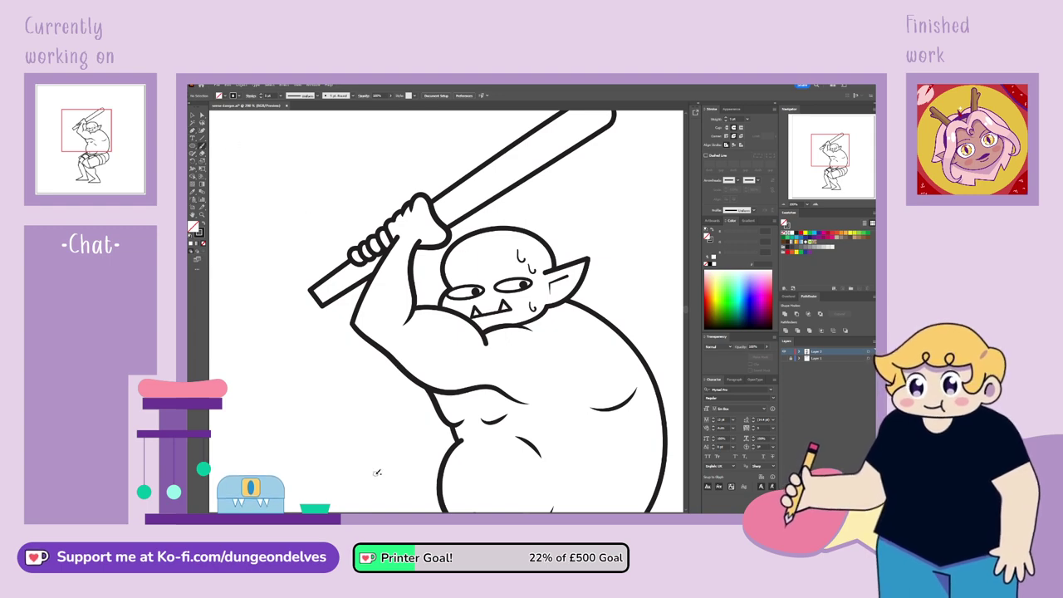
# Duplicate the raised arm group and offset the copy forward and slightly down as the basis for the far arm
pyautogui.hotkey('ctrl', '-')
pyautogui.moveTo(680, 231)
pyautogui.mouseDown()
pyautogui.moveTo(766, 208)
pyautogui.moveTo(646, 203)
pyautogui.moveTo(659, 191)
pyautogui.mouseUp()
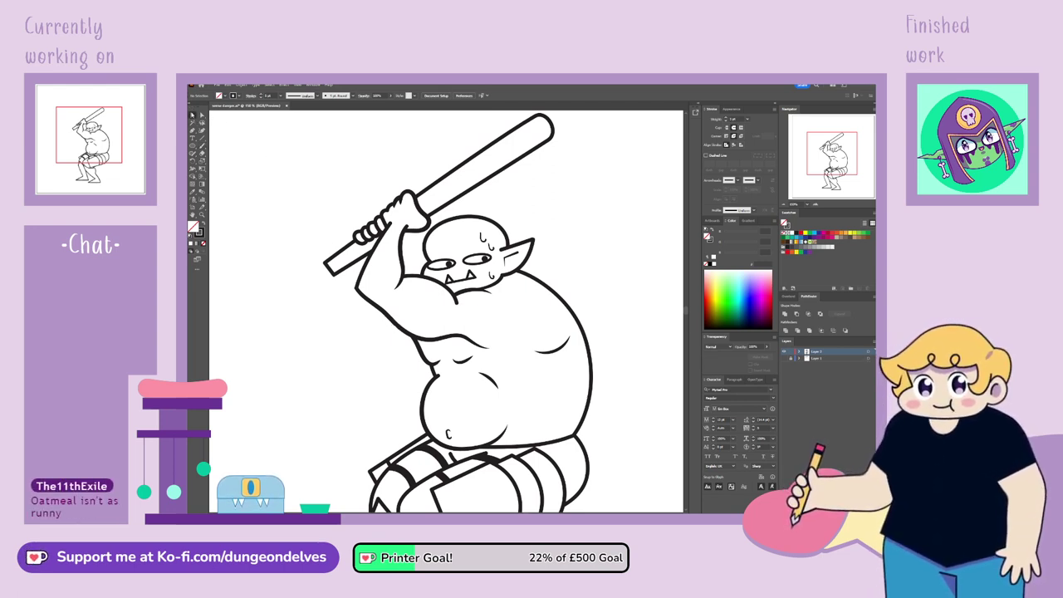
pyautogui.click(379, 307)
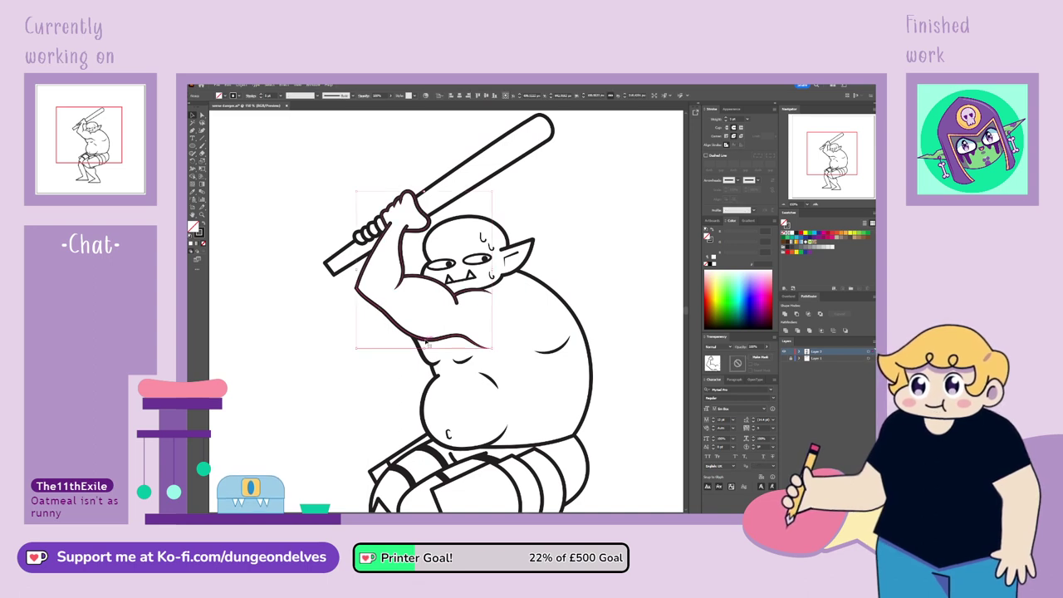
pyautogui.moveTo(426, 342); pyautogui.dragTo(403, 346)
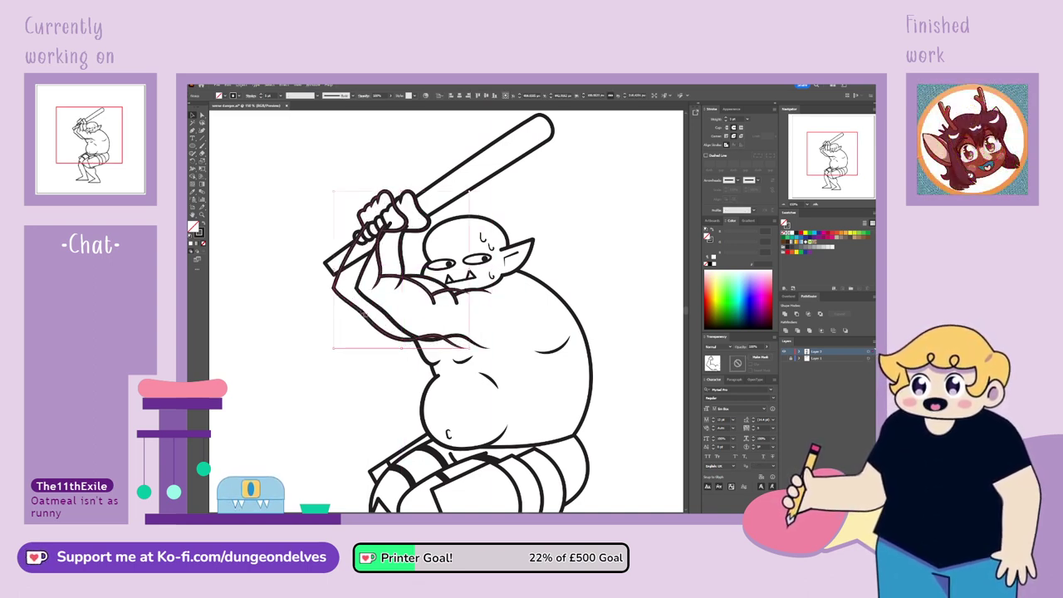
pyautogui.moveTo(362, 313); pyautogui.dragTo(369, 348)
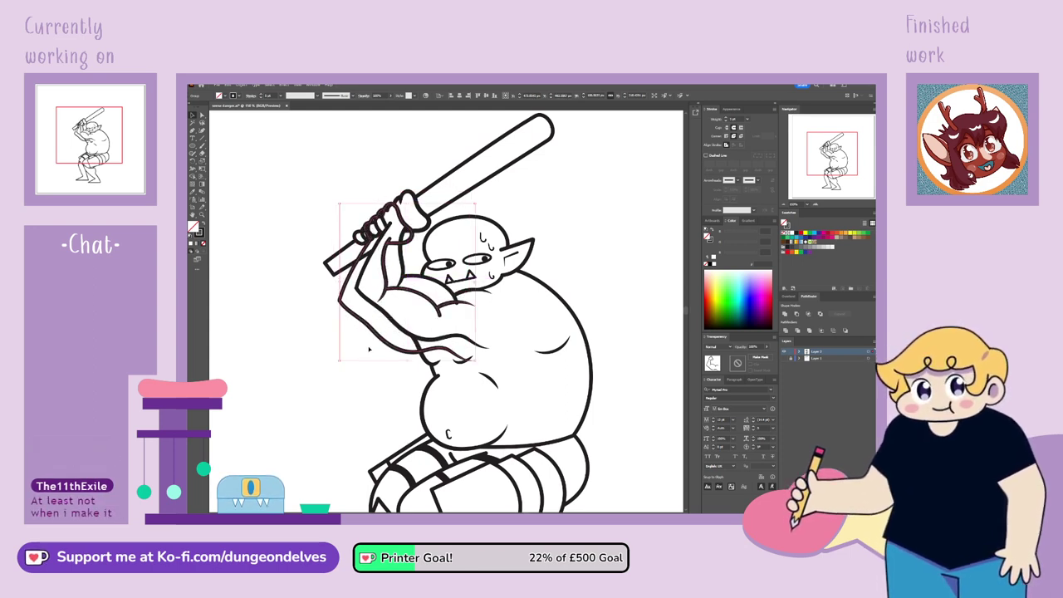
# Isolate the copied arm group and delete its hand, fingers and inner arm lines, keeping only the outer forearm and upper-arm lines
pyautogui.doubleClick(356, 317)
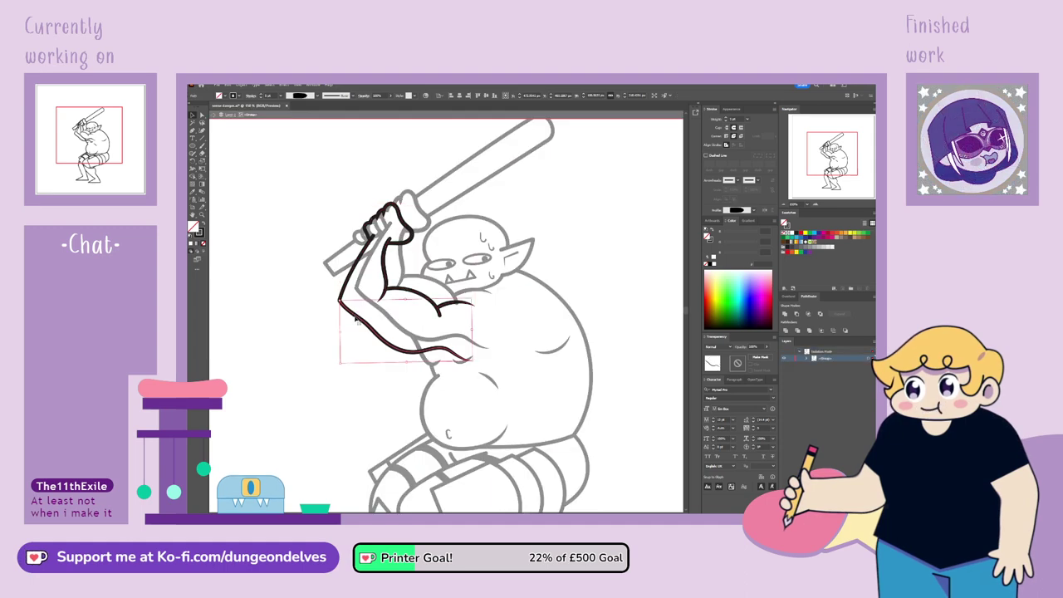
pyautogui.click(411, 240)
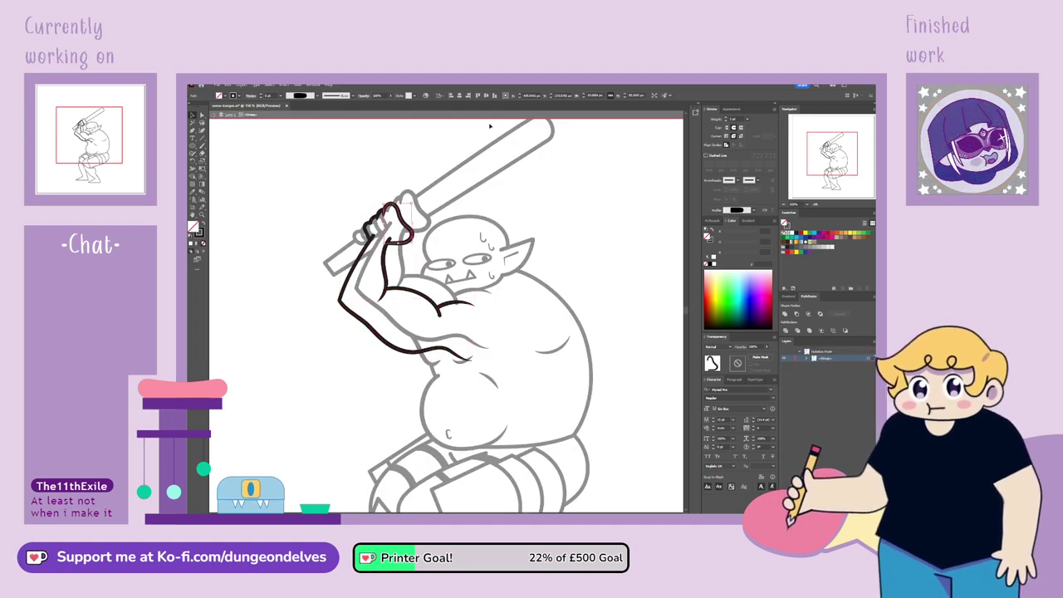
pyautogui.click(490, 127)
pyautogui.click(386, 225)
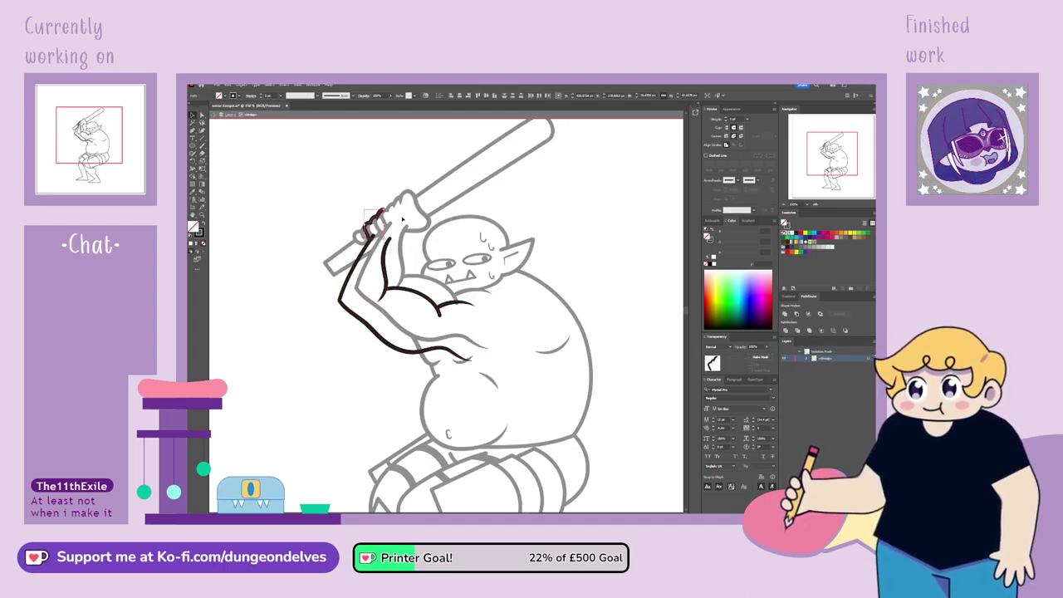
pyautogui.click(402, 219)
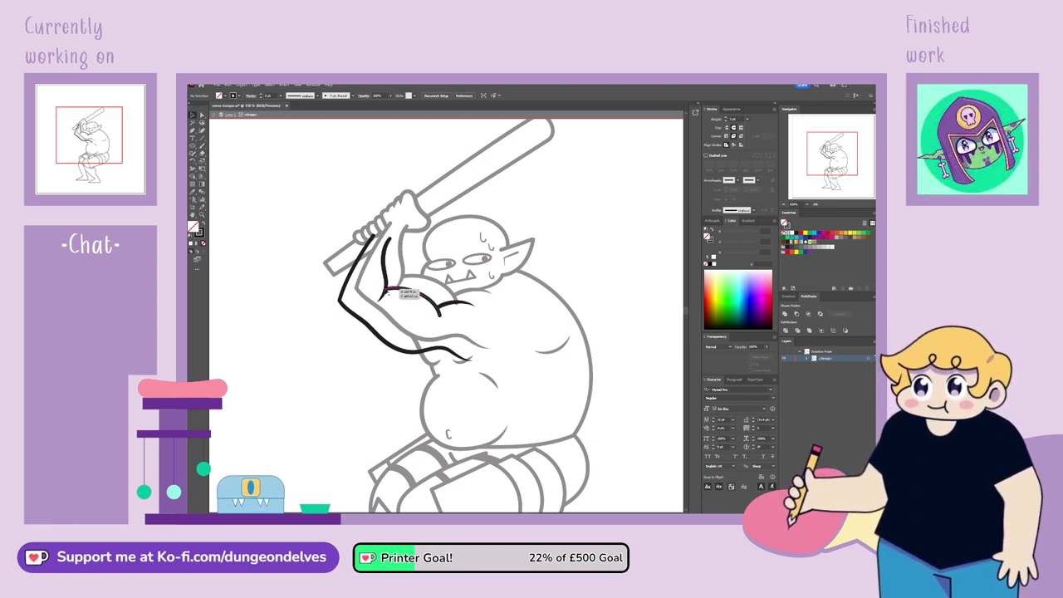
pyautogui.click(464, 316)
pyautogui.press('Delete')
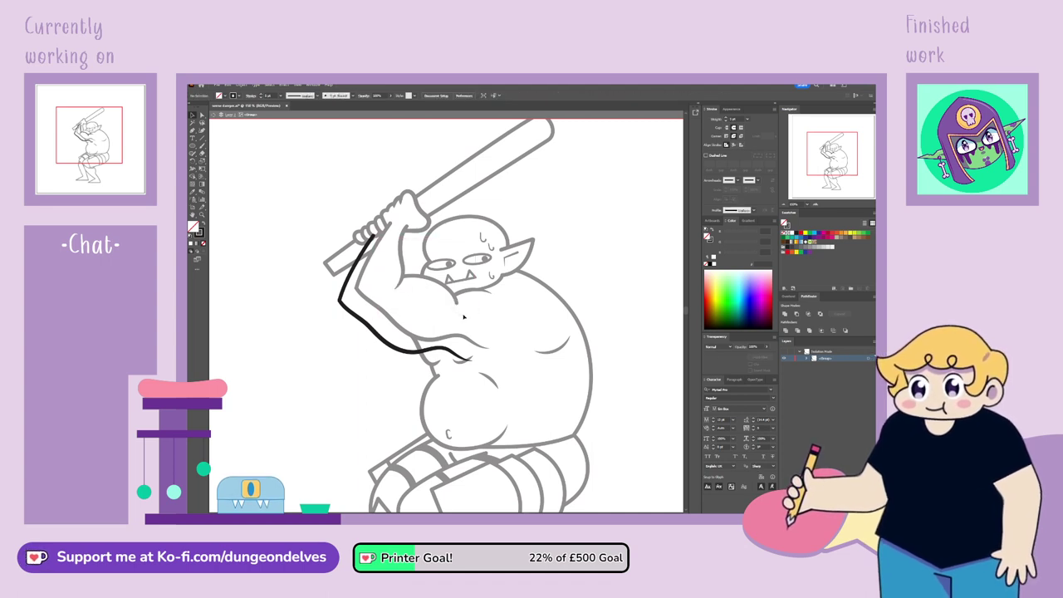
# Shorten the far arm's outer forearm line so it stops at the underside of the club handle
pyautogui.click(361, 259)
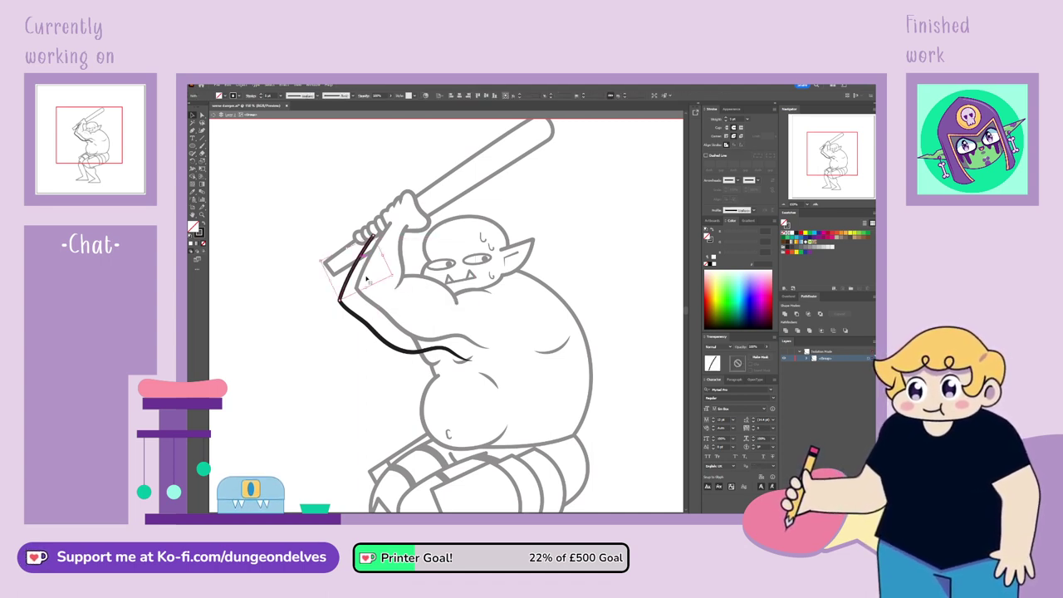
pyautogui.click(193, 132)
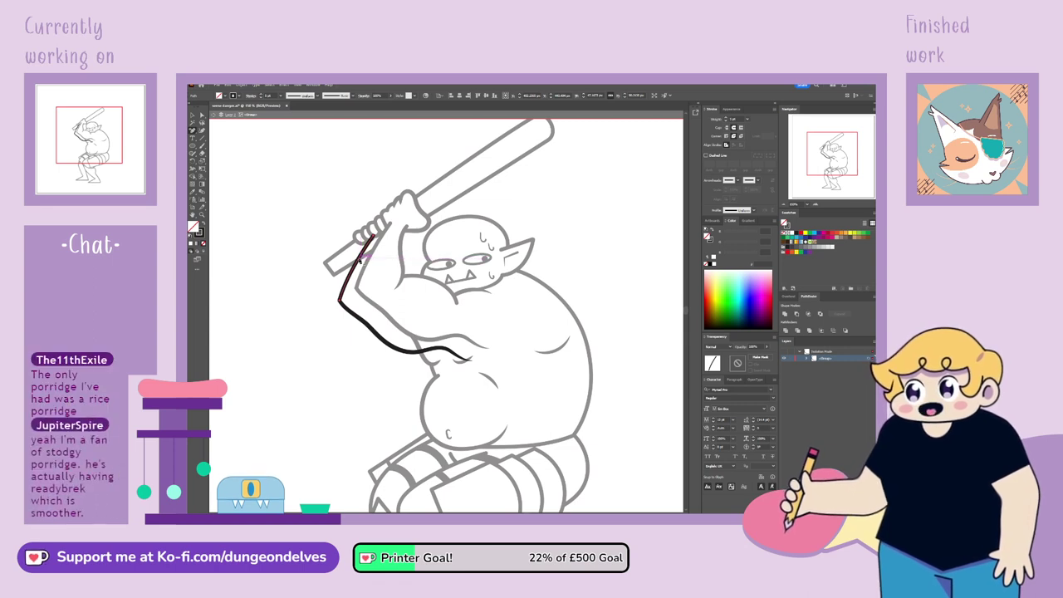
pyautogui.click(352, 271)
pyautogui.hotkey('ctrl', 'z')
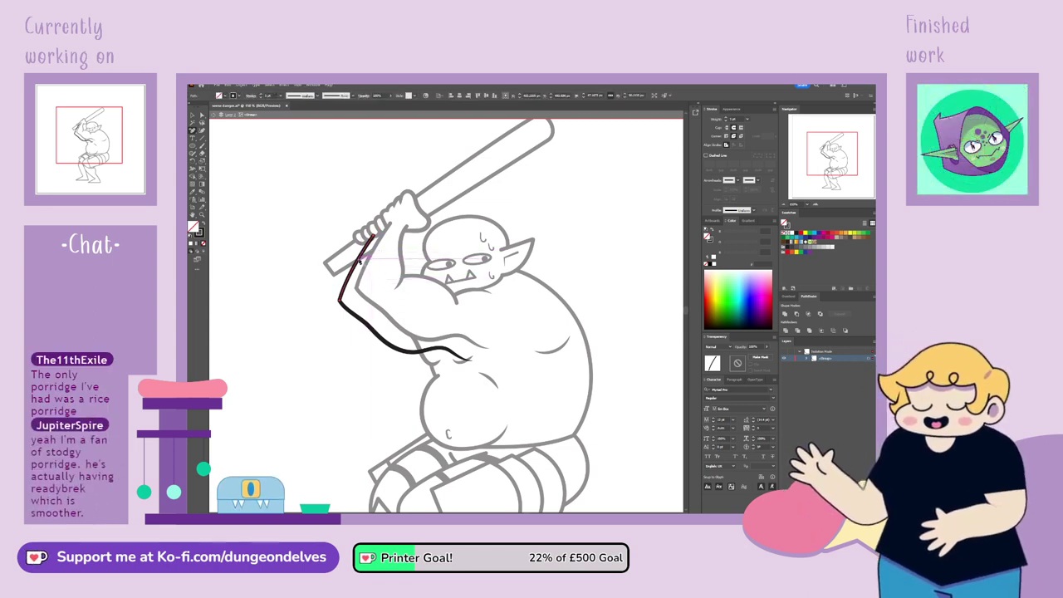
pyautogui.click(363, 270)
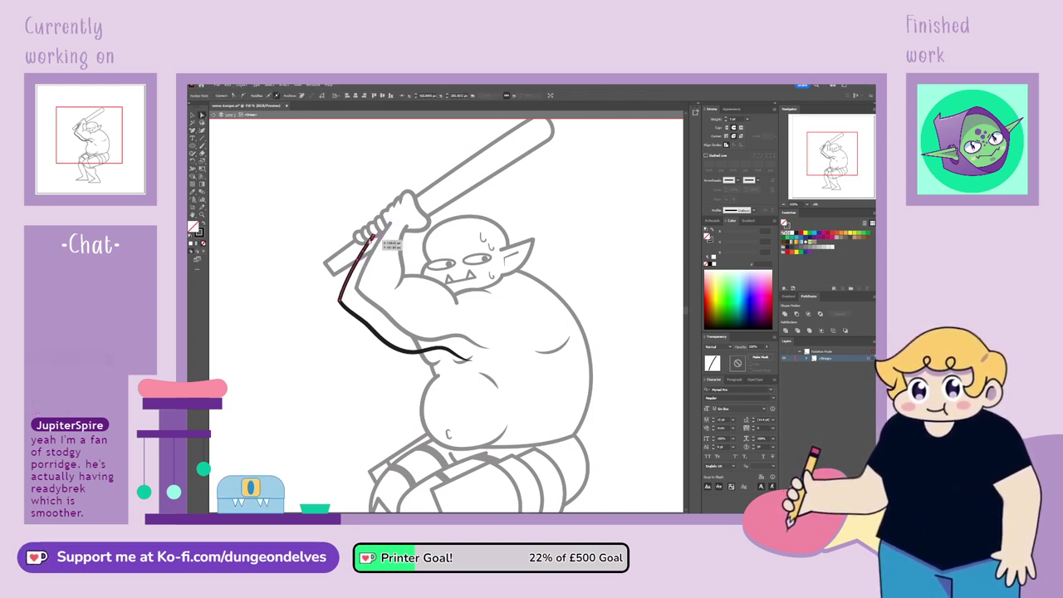
pyautogui.click(372, 241)
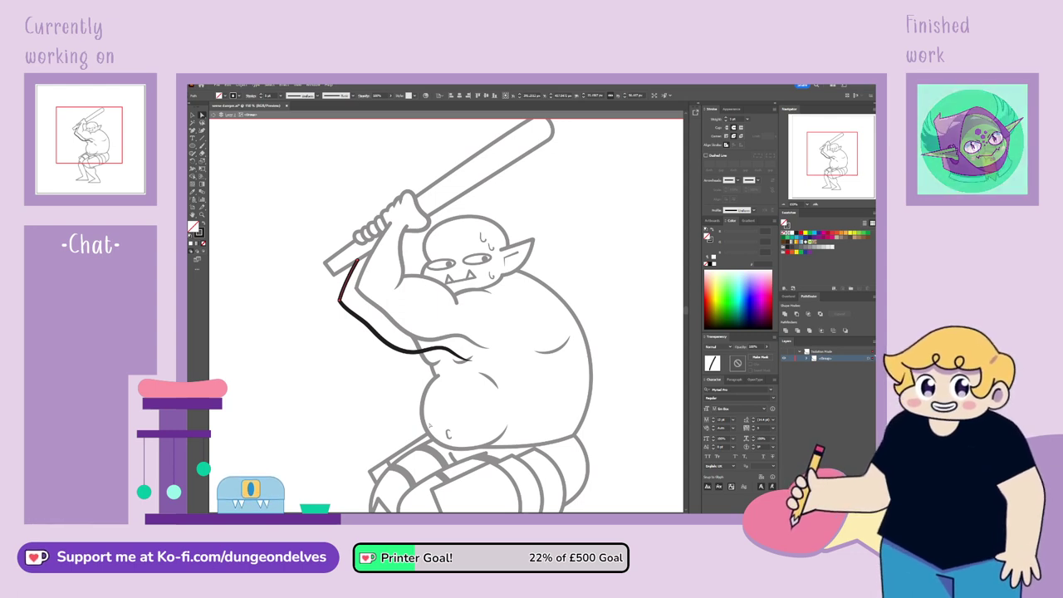
# Trim the far arm's upper-arm line so it ends at the front edge of the torso
pyautogui.click(407, 351)
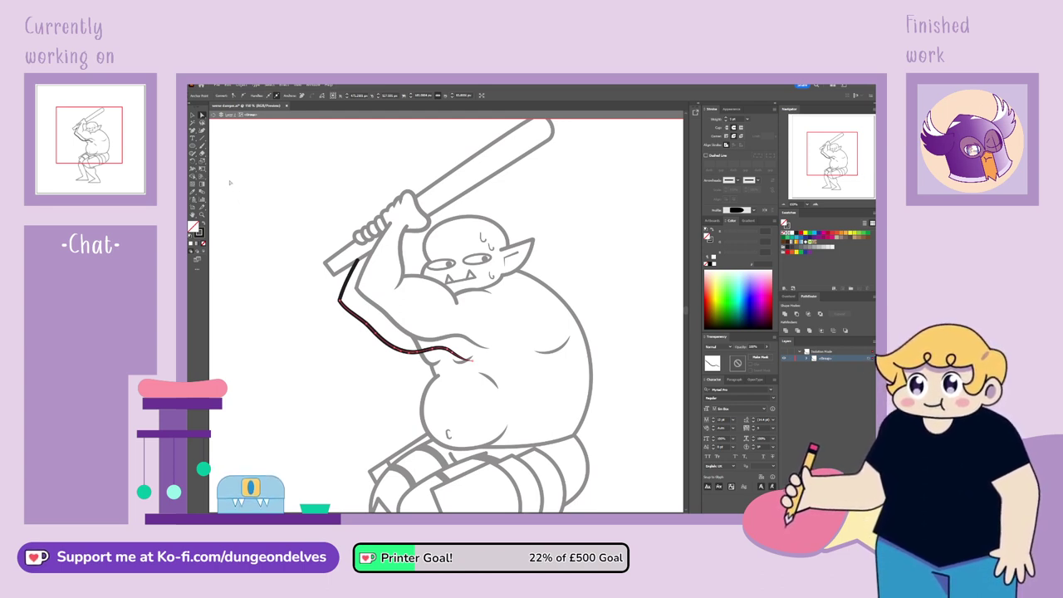
pyautogui.press('b')
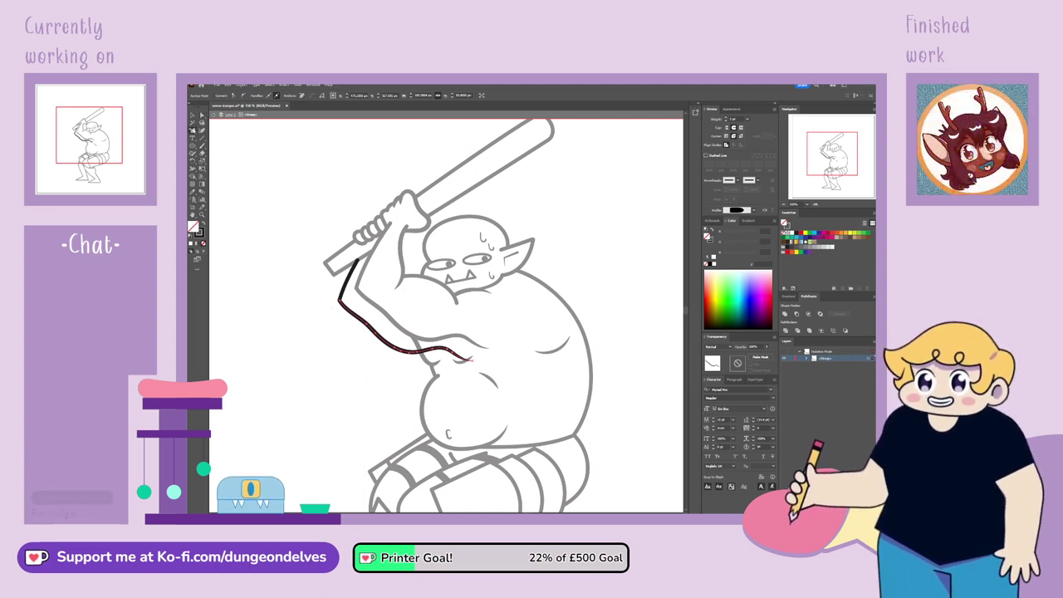
pyautogui.scroll(2, 469, 359)
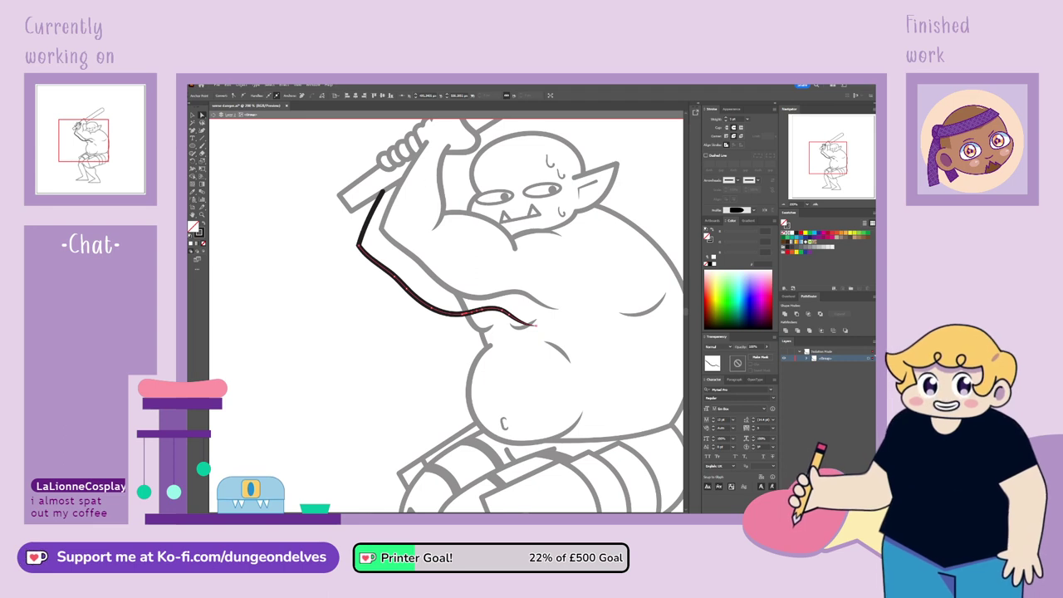
pyautogui.moveTo(825, 157); pyautogui.dragTo(828, 152)
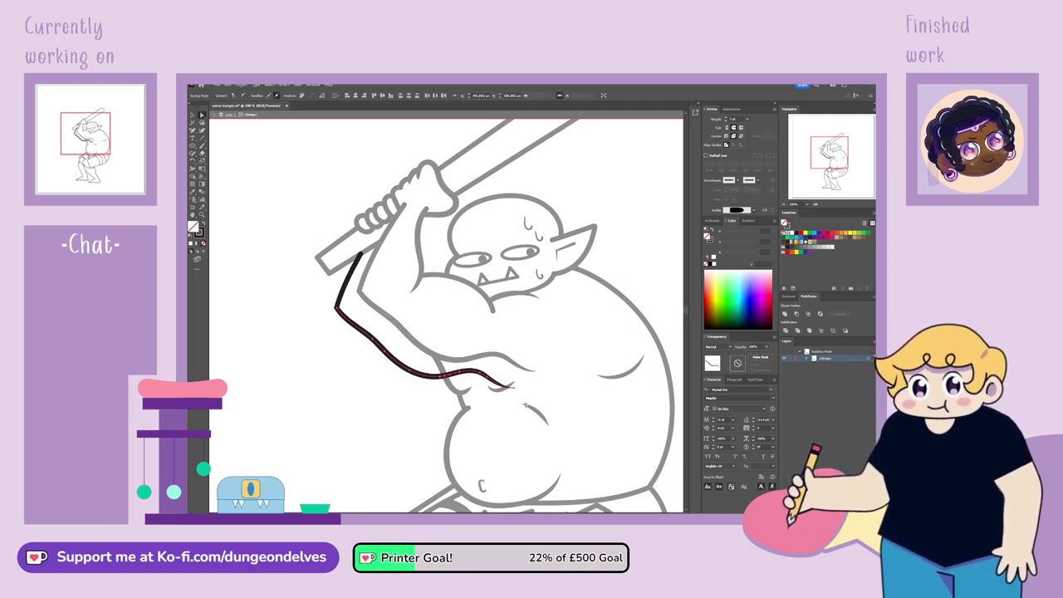
pyautogui.press('Delete')
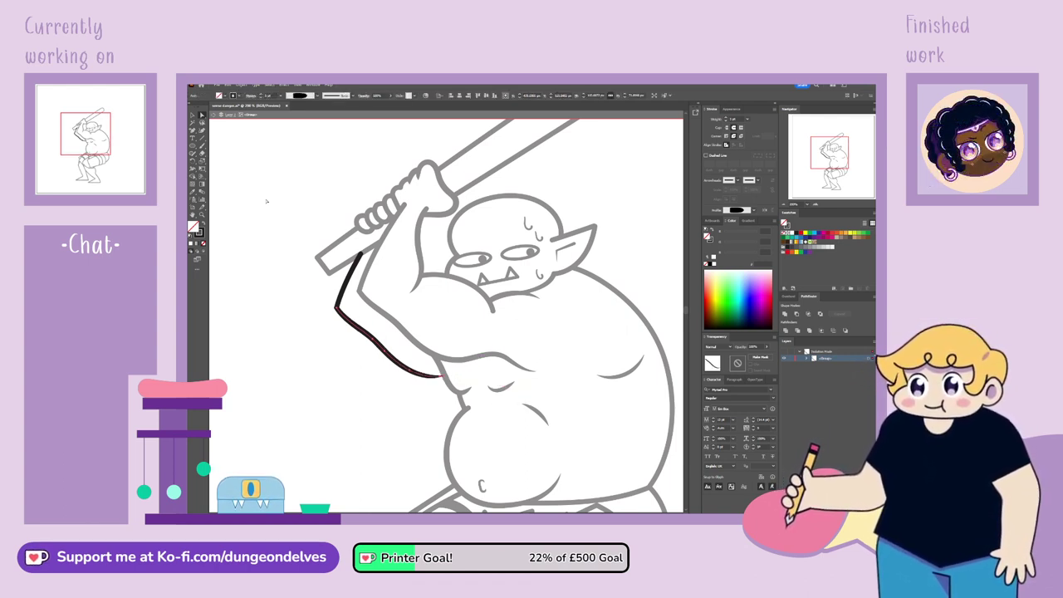
# Widen the tapered torso end of the far upper-arm line to an even stroke width, and exit the group's isolation mode
pyautogui.click(194, 170)
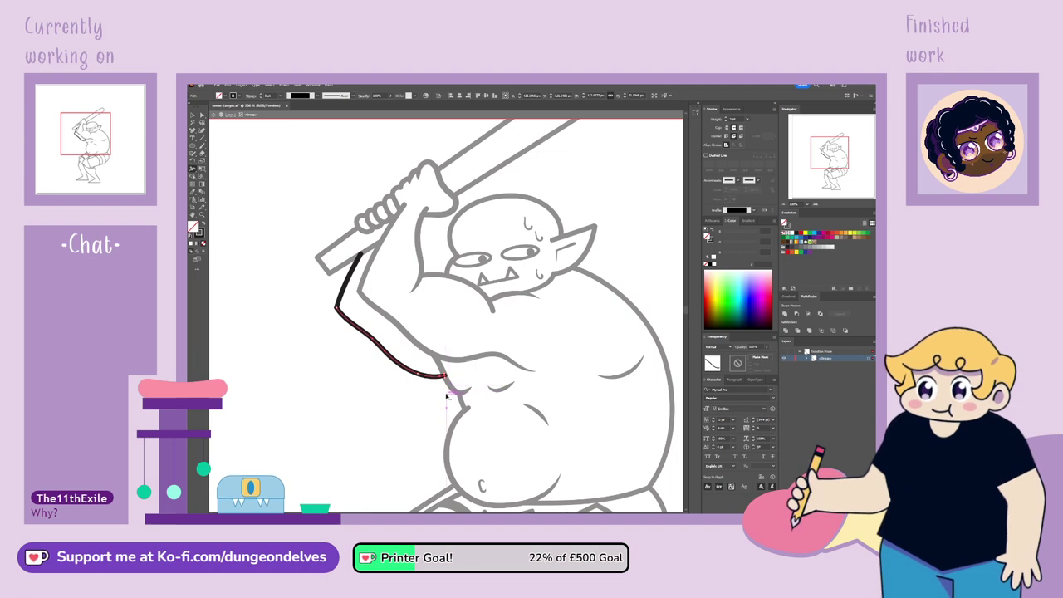
pyautogui.press('v')
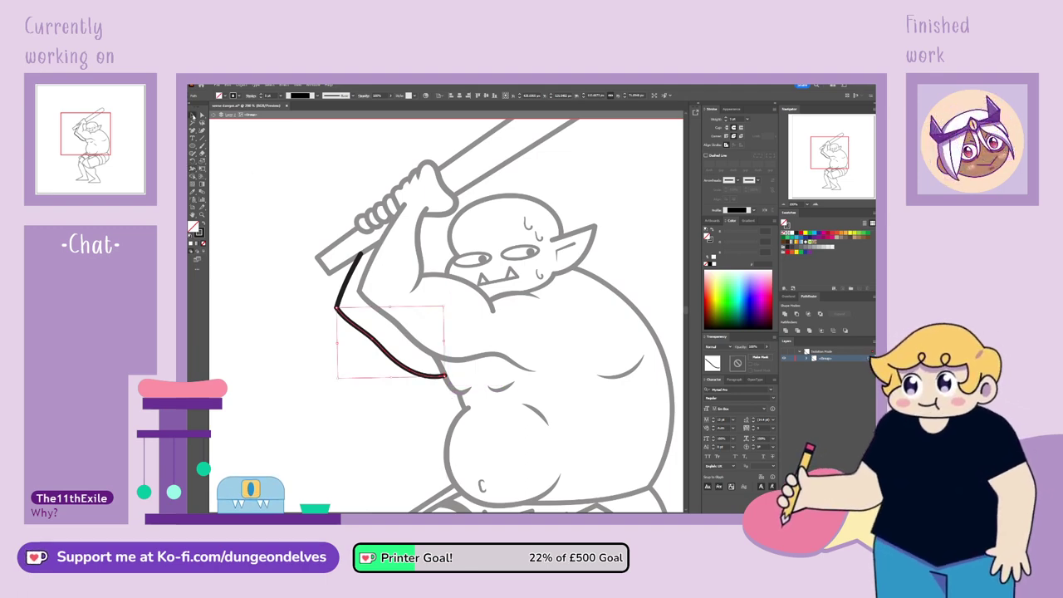
pyautogui.click(340, 431)
pyautogui.doubleClick(649, 208)
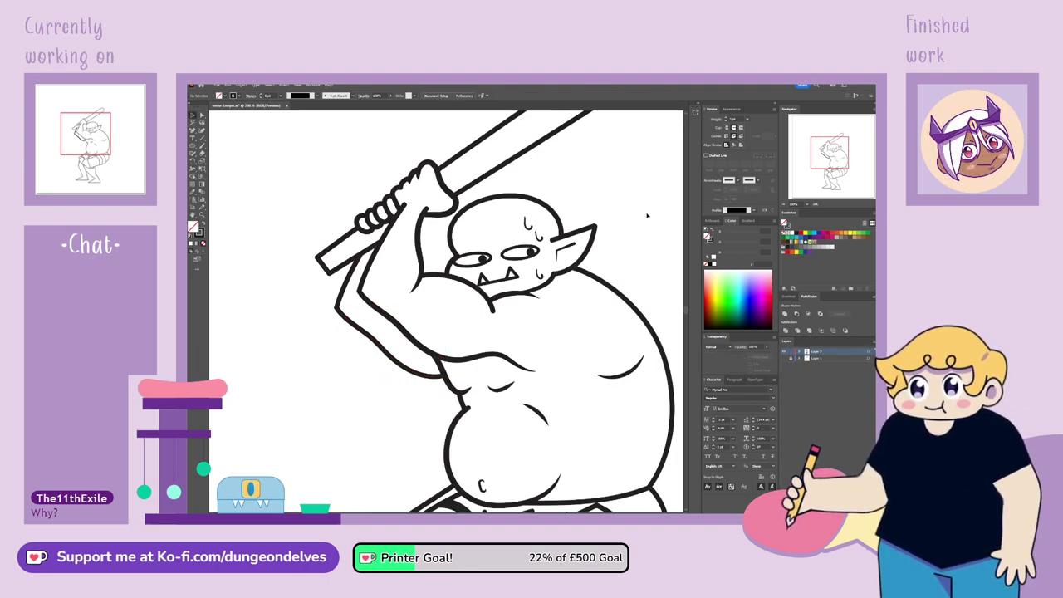
pyautogui.hotkey('ctrl', '-')
pyautogui.hotkey('ctrl', '-')
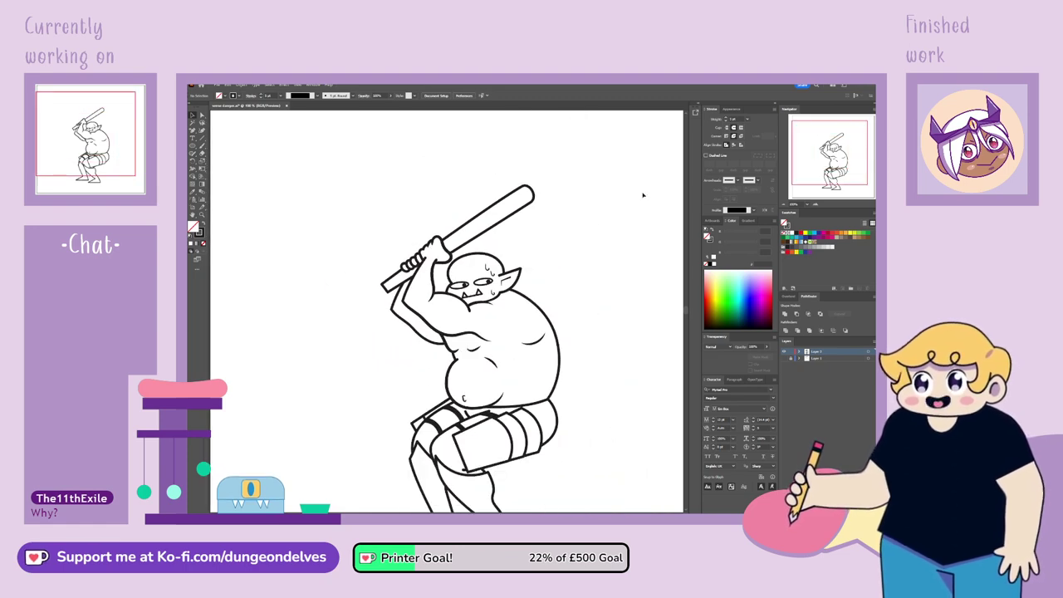
# Reflect the whole ogre horizontally to check the pose, and undo the reflection
pyautogui.hotkey('ctrl', '-')
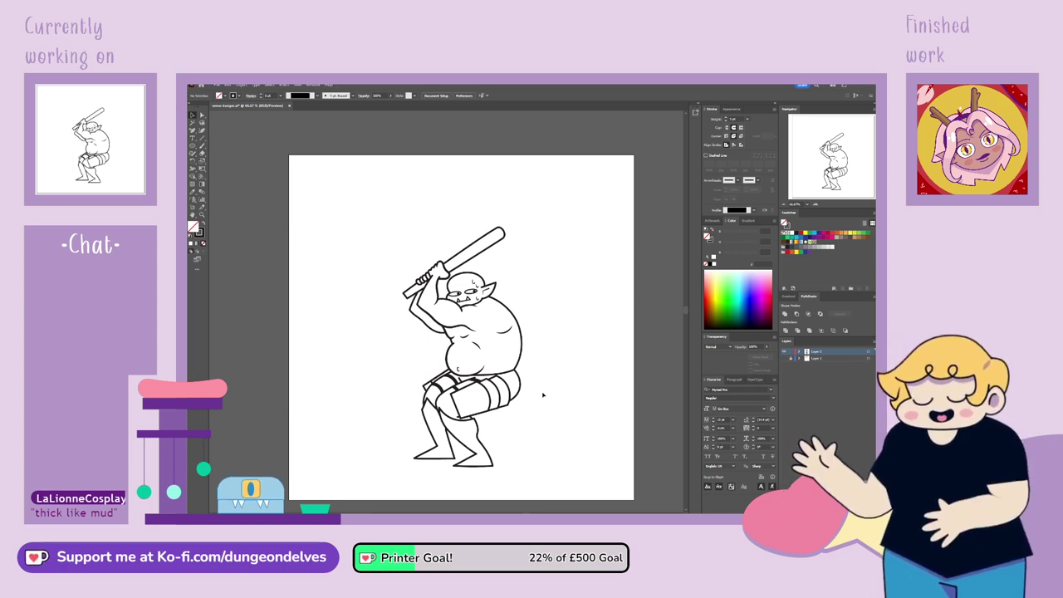
pyautogui.press('space')
pyautogui.moveTo(540, 337); pyautogui.dragTo(525, 328)
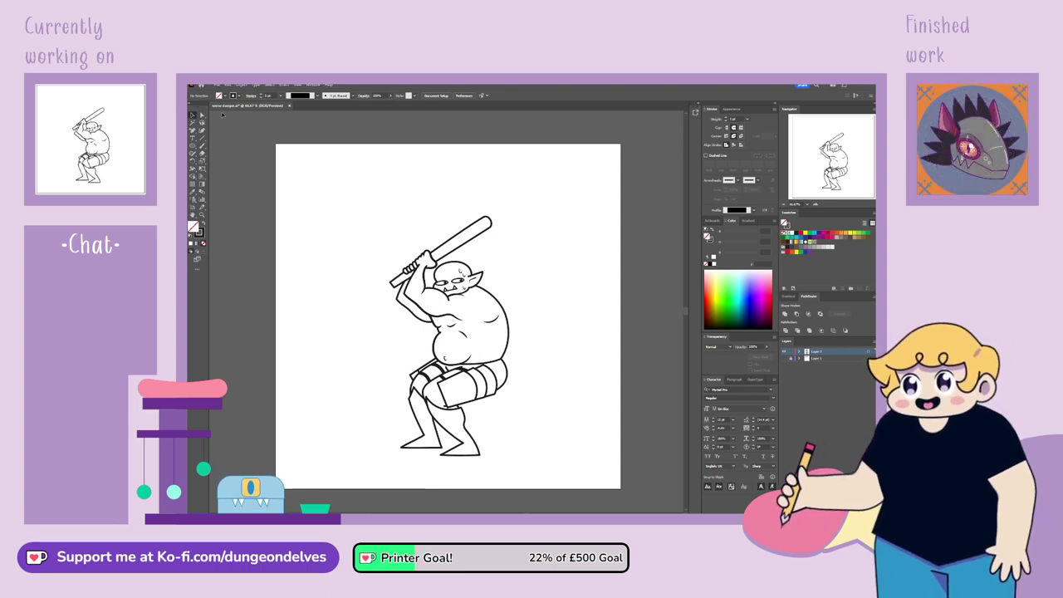
pyautogui.moveTo(335, 202); pyautogui.dragTo(576, 475)
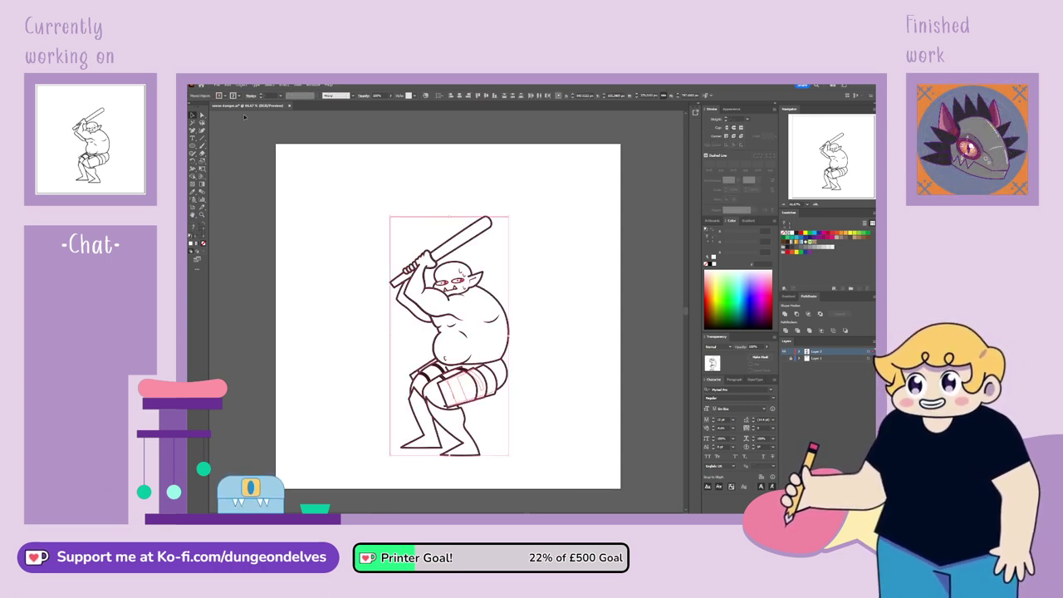
pyautogui.click(243, 86)
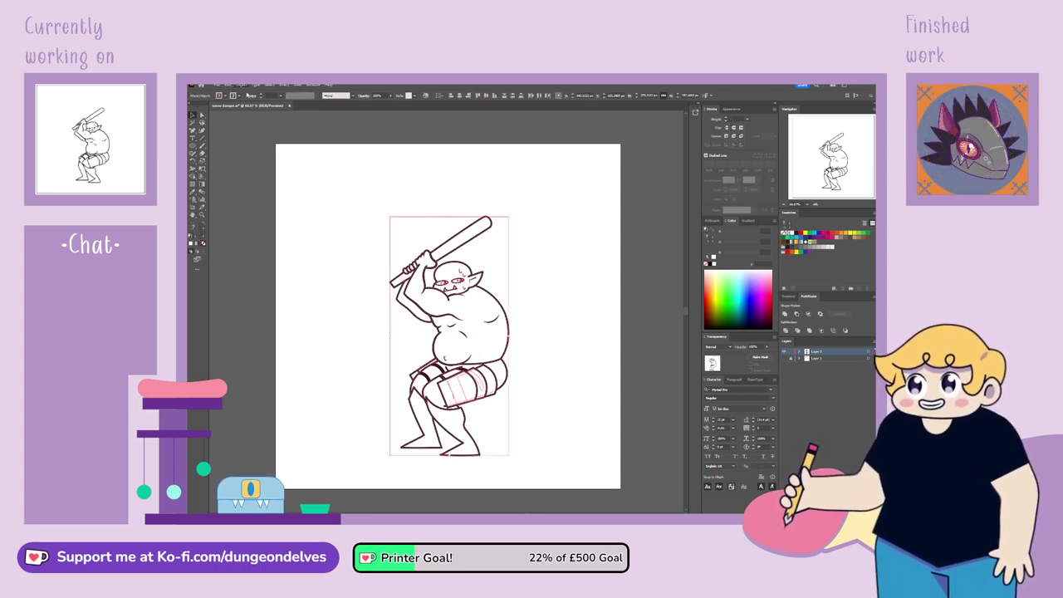
pyautogui.click(349, 119)
pyautogui.hotkey('shift', 'h')
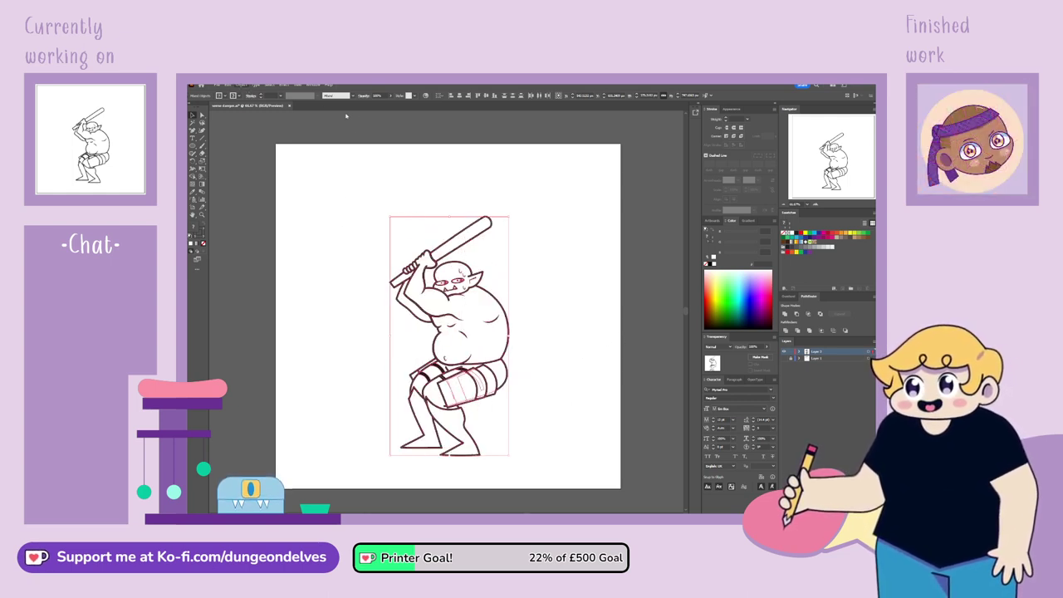
pyautogui.hotkey('shift', 'h')
pyautogui.click(574, 362)
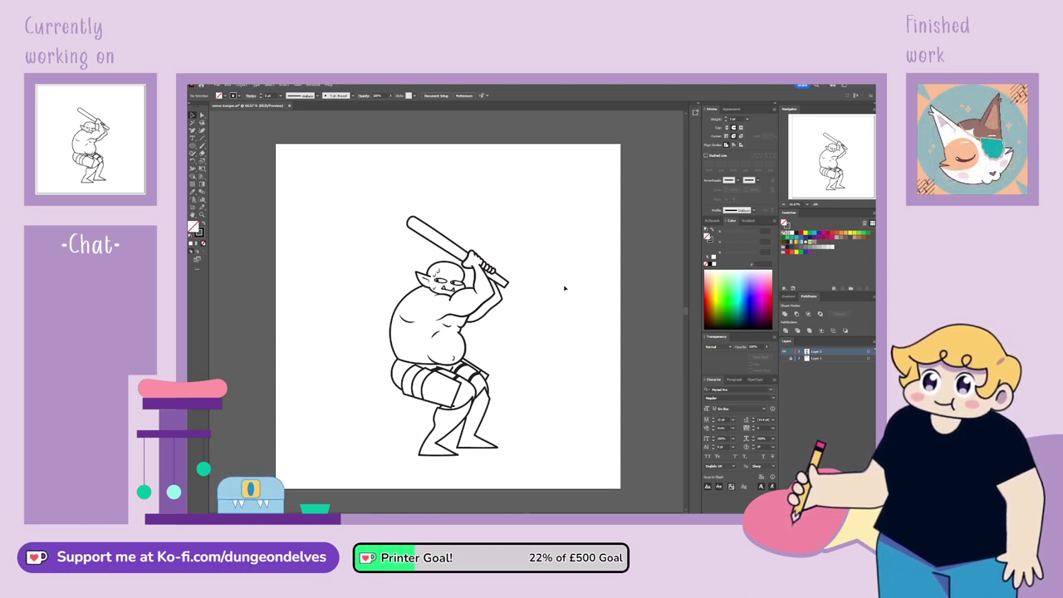
pyautogui.hotkey('ctrl', 'z')
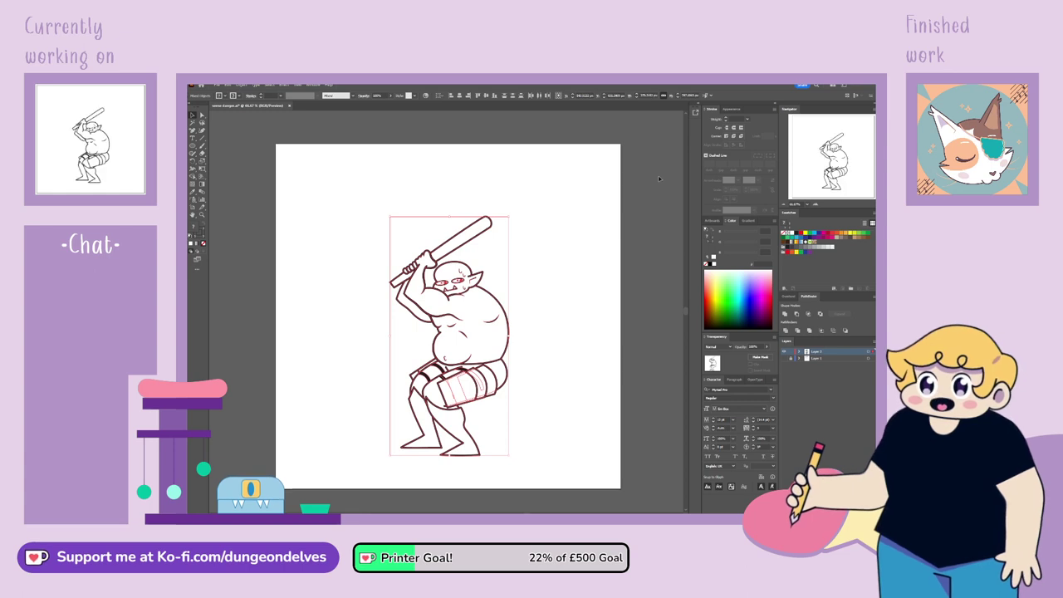
# Move the navel mark closer to the front edge of the ogre's belly and deselect it
pyautogui.hotkey('ctrl', '=')
pyautogui.hotkey('ctrl', '=')
pyautogui.click(660, 178)
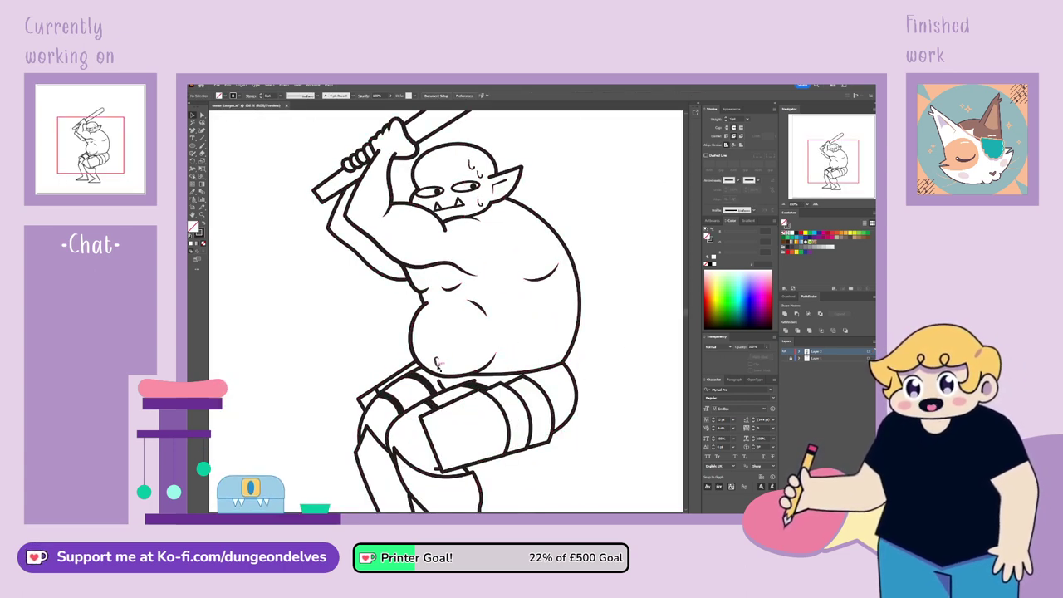
pyautogui.moveTo(424, 356); pyautogui.dragTo(423, 353)
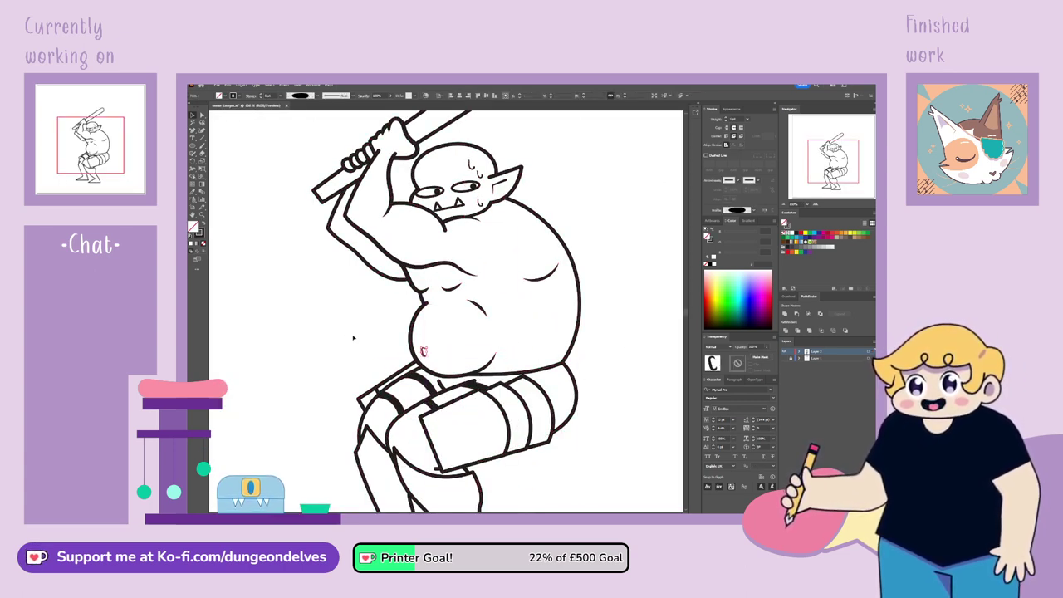
pyautogui.click(353, 337)
pyautogui.hotkey('ctrl', '0')
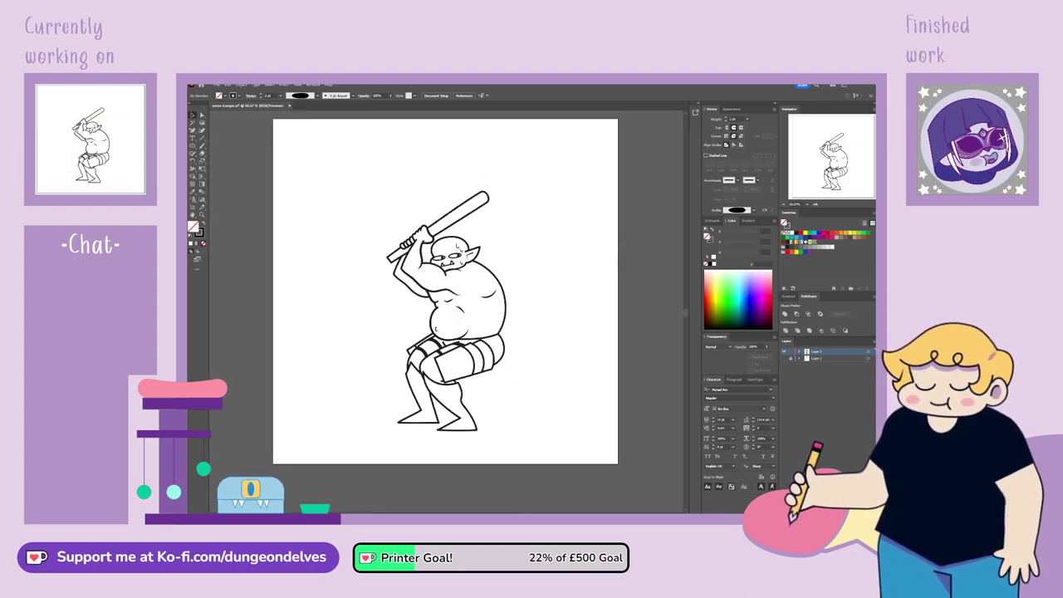
# Squash the navel mark to a shorter height and select its lower end for point editing
pyautogui.hotkey('ctrl', '+')
pyautogui.hotkey('ctrl', '+')
pyautogui.hotkey('ctrl', '+')
pyautogui.hotkey('ctrl', '+')
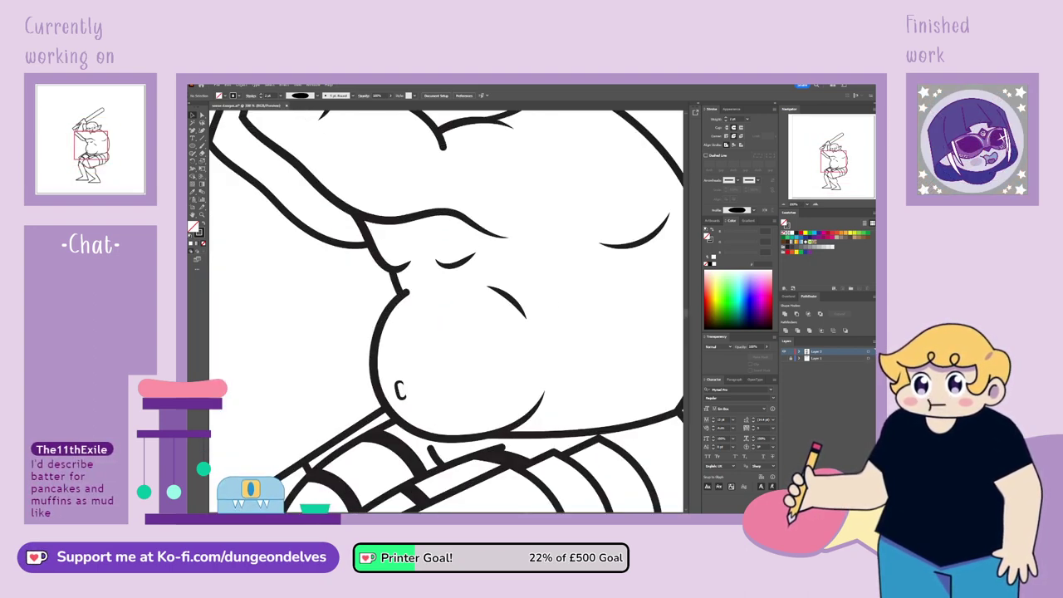
pyautogui.click(399, 385)
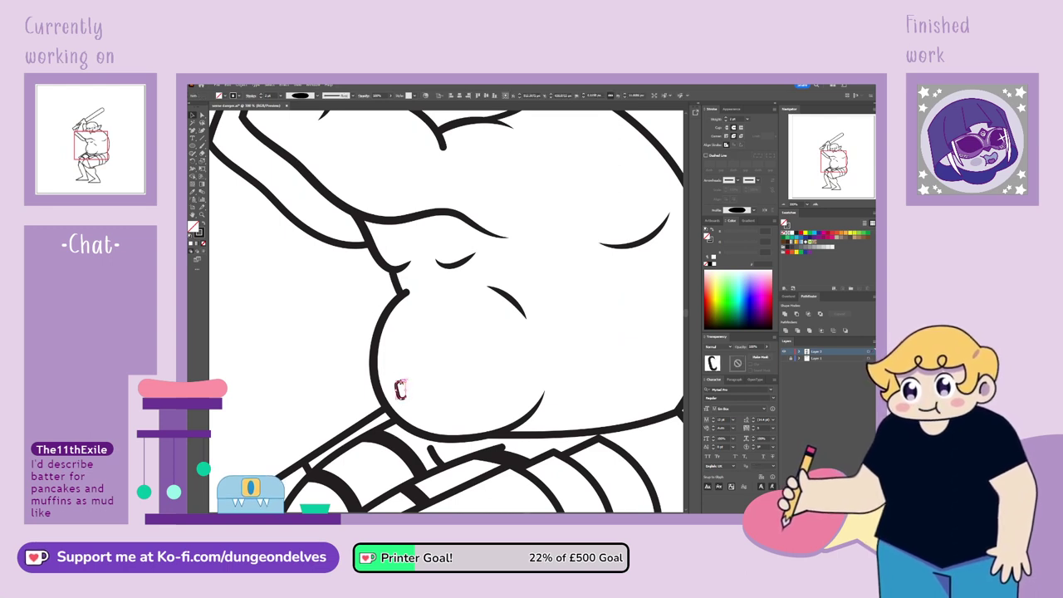
pyautogui.moveTo(405, 381); pyautogui.dragTo(402, 387)
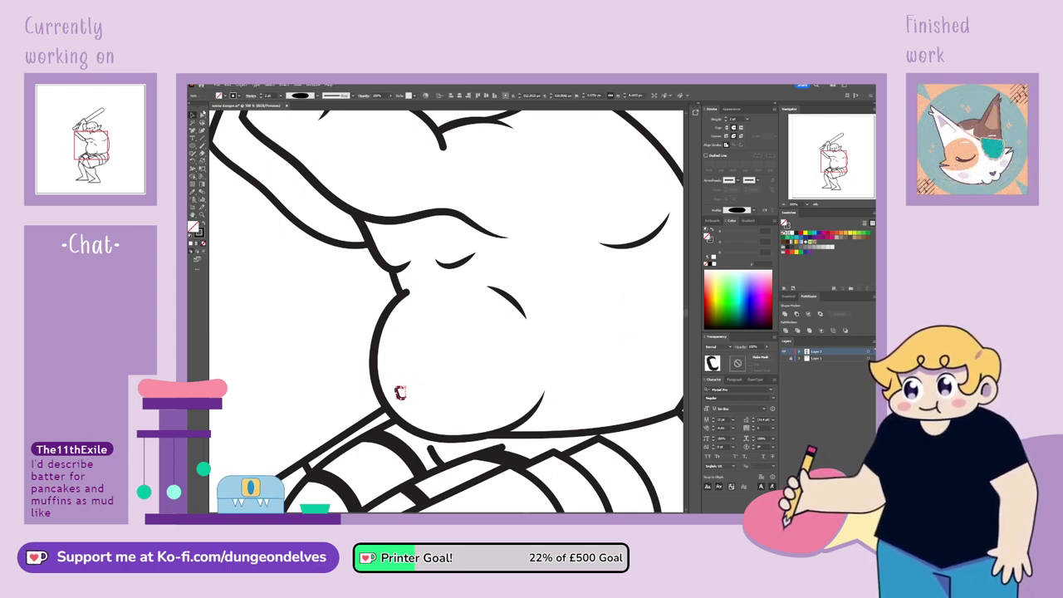
pyautogui.click(403, 396)
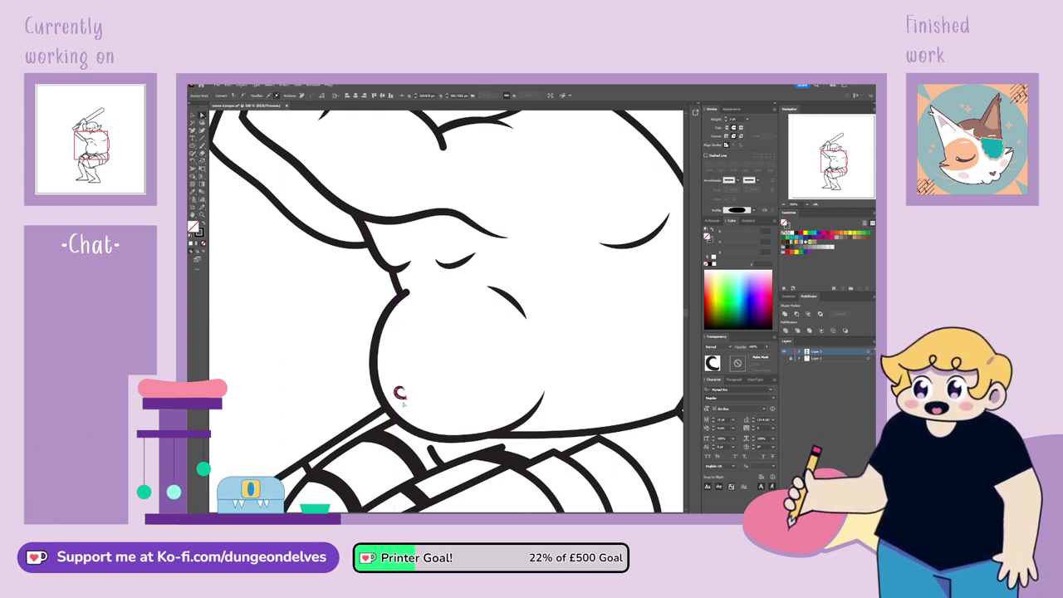
# Adjust the navel curve's lower and upper anchor points to make a rounder C shape, and deselect it
pyautogui.hotkey('ctrl', '+')
pyautogui.hotkey('ctrl', '+')
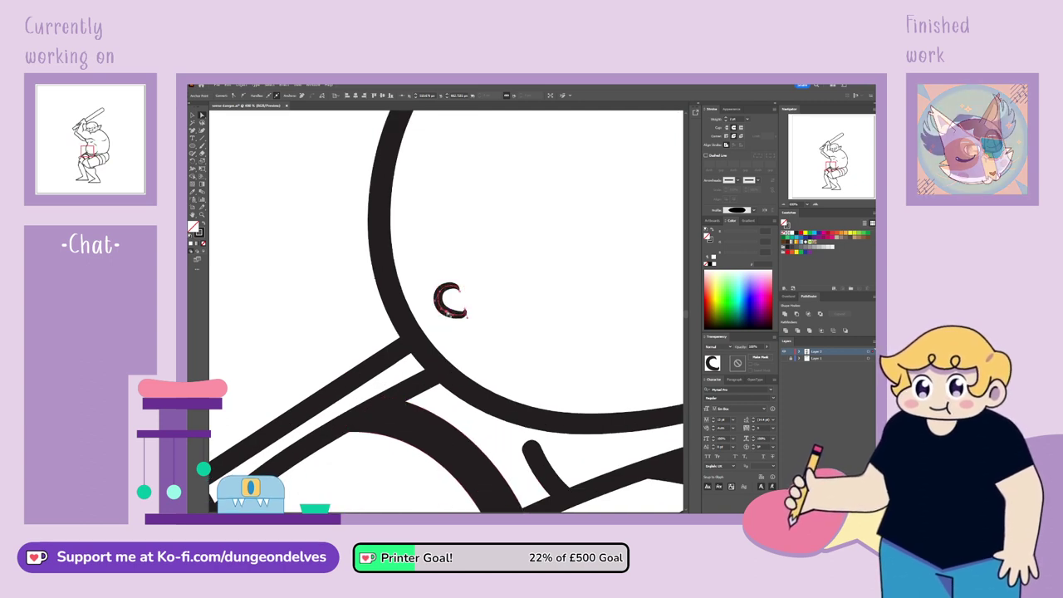
pyautogui.moveTo(446, 315); pyautogui.dragTo(460, 314)
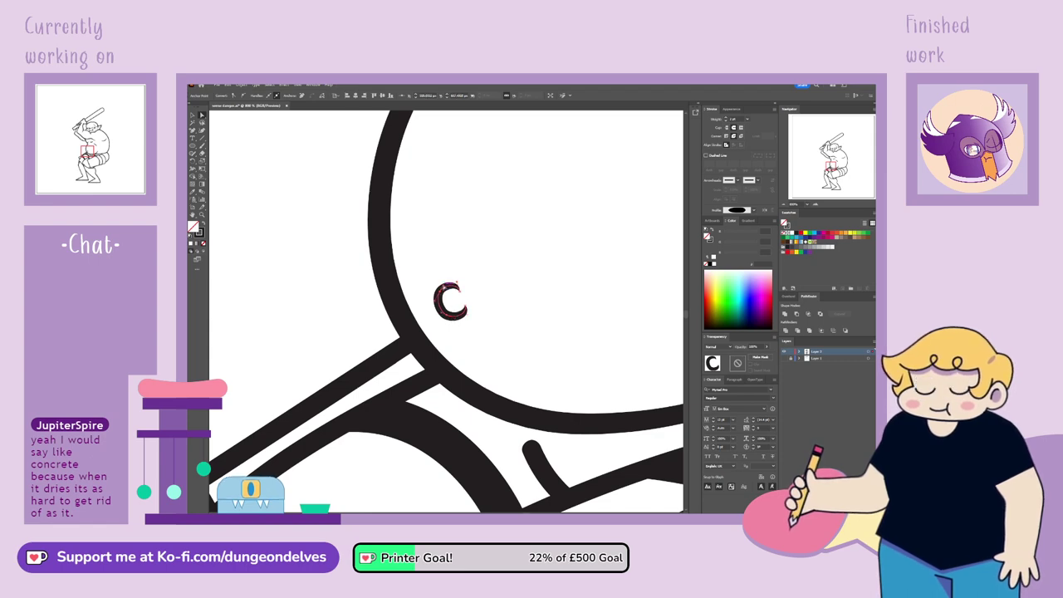
pyautogui.moveTo(444, 287); pyautogui.dragTo(446, 284)
pyautogui.click(346, 359)
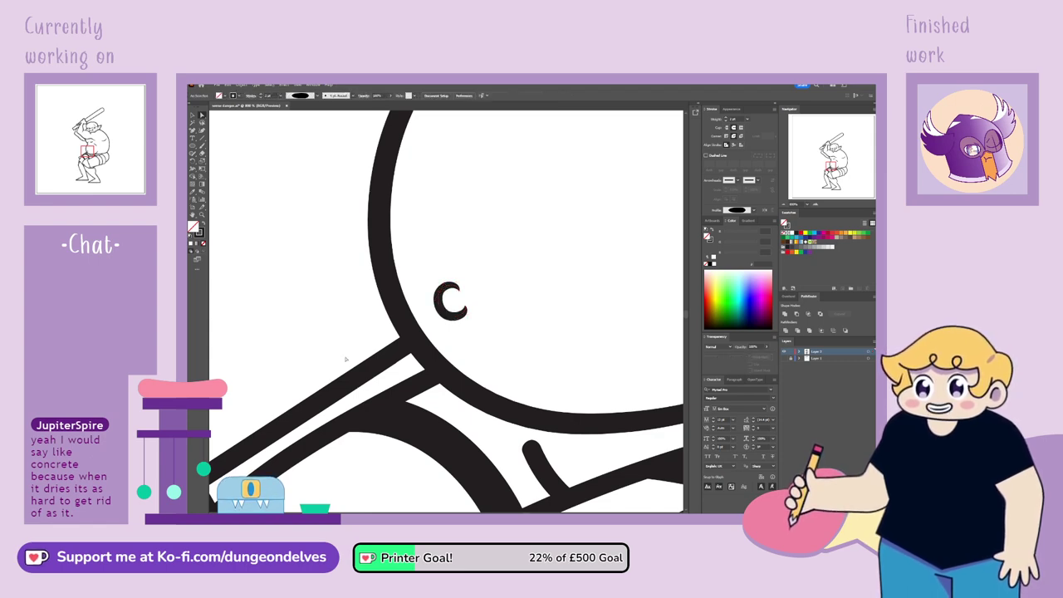
# Move the whole ogre slightly higher against the comic sketch layer, and hide the sketch layer
pyautogui.hotkey('ctrl', '-')
pyautogui.hotkey('ctrl', '-')
pyautogui.hotkey('ctrl', '-')
pyautogui.hotkey('ctrl', '-')
pyautogui.hotkey('ctrl', '-')
pyautogui.scroll(-2, 345, 358)
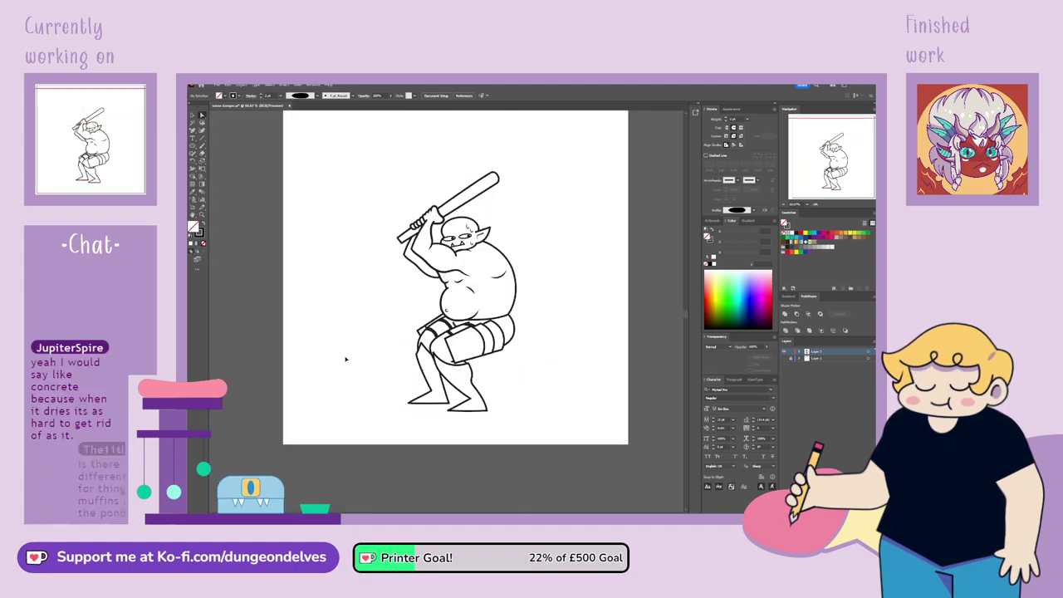
pyautogui.scroll(1, 346, 359)
pyautogui.scroll(2, 532, 315)
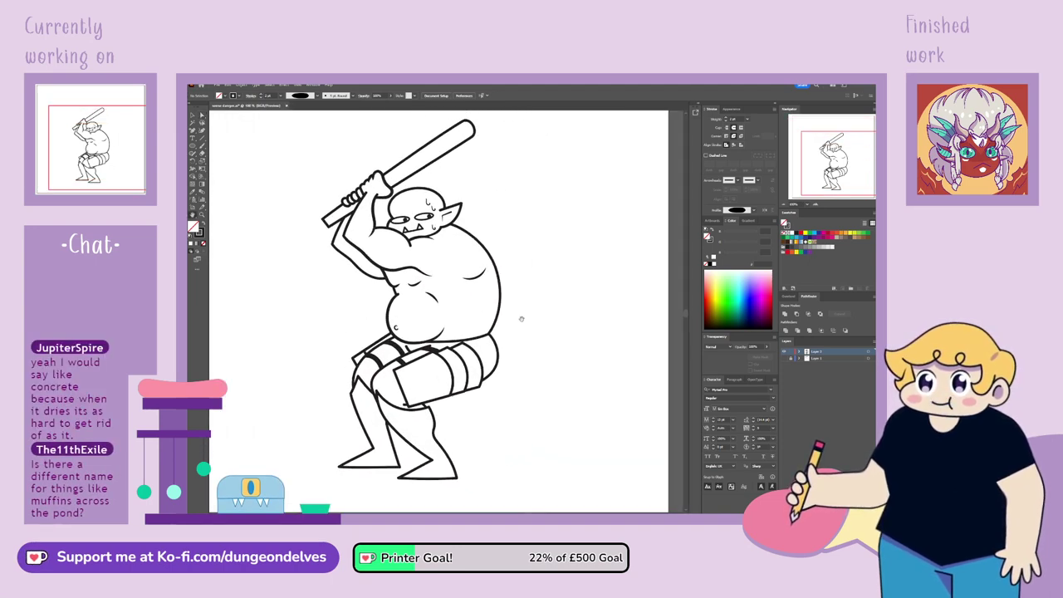
pyautogui.scroll(-3, 534, 317)
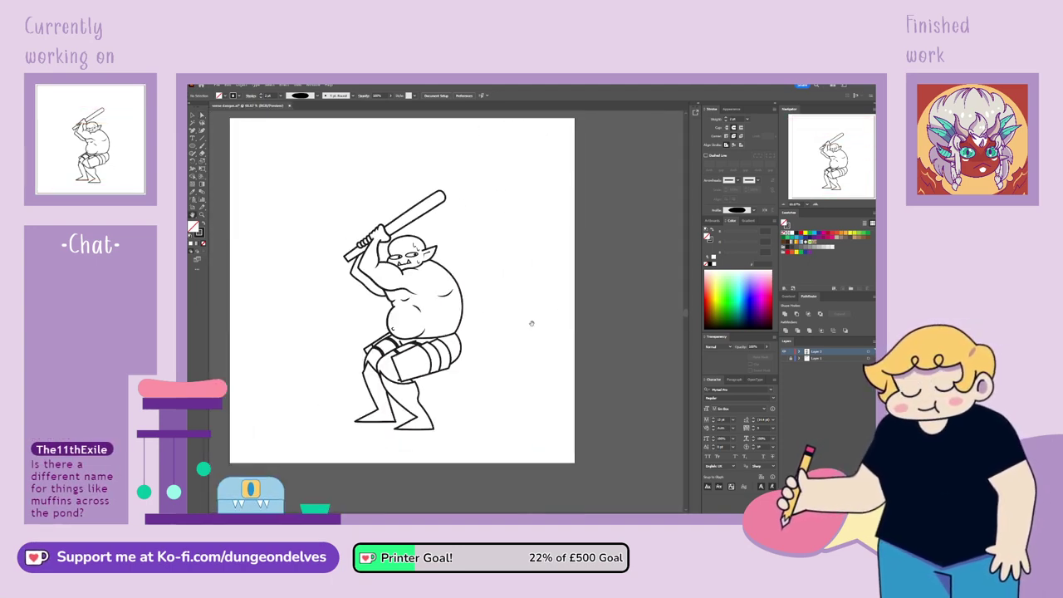
pyautogui.moveTo(519, 329); pyautogui.dragTo(549, 337)
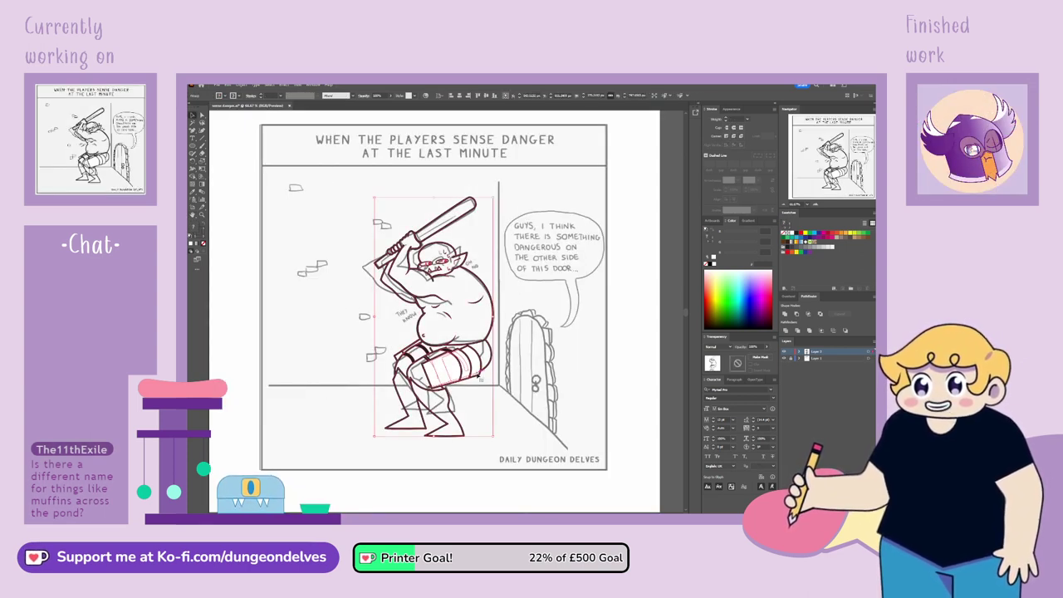
pyautogui.moveTo(478, 375); pyautogui.dragTo(482, 363)
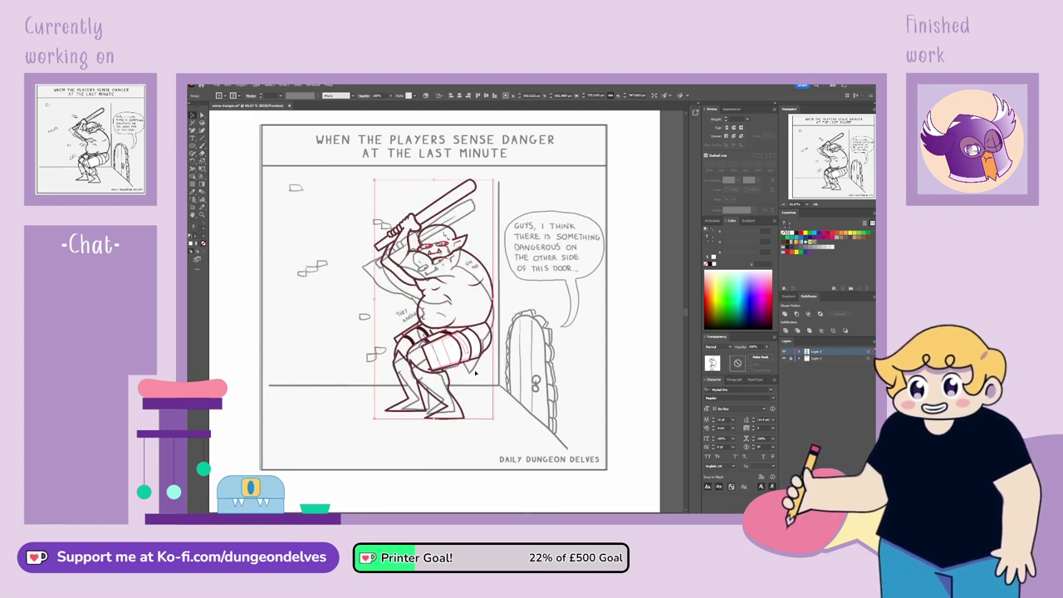
pyautogui.click(467, 463)
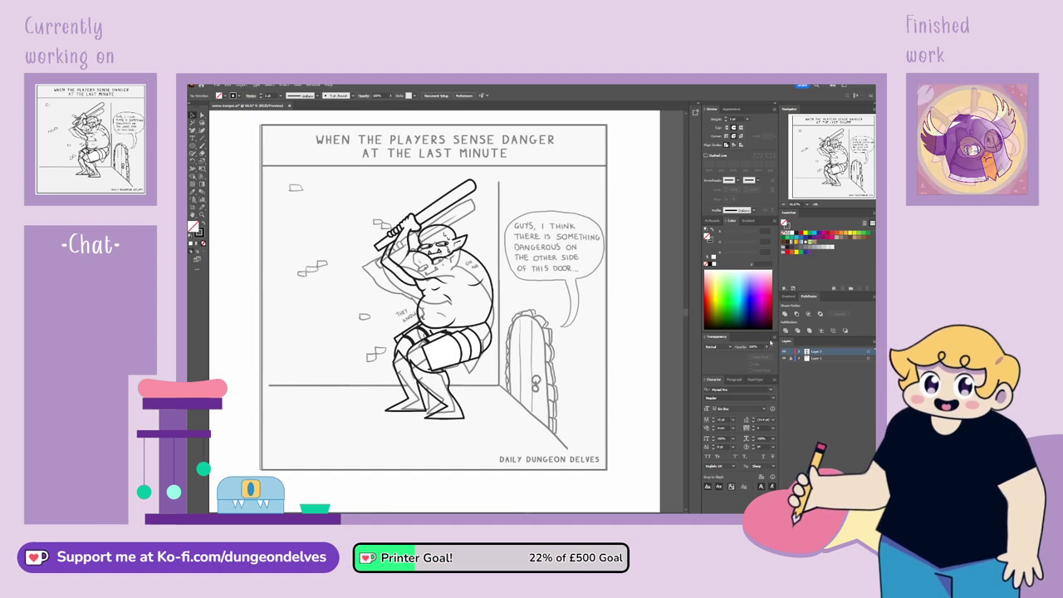
pyautogui.click(784, 358)
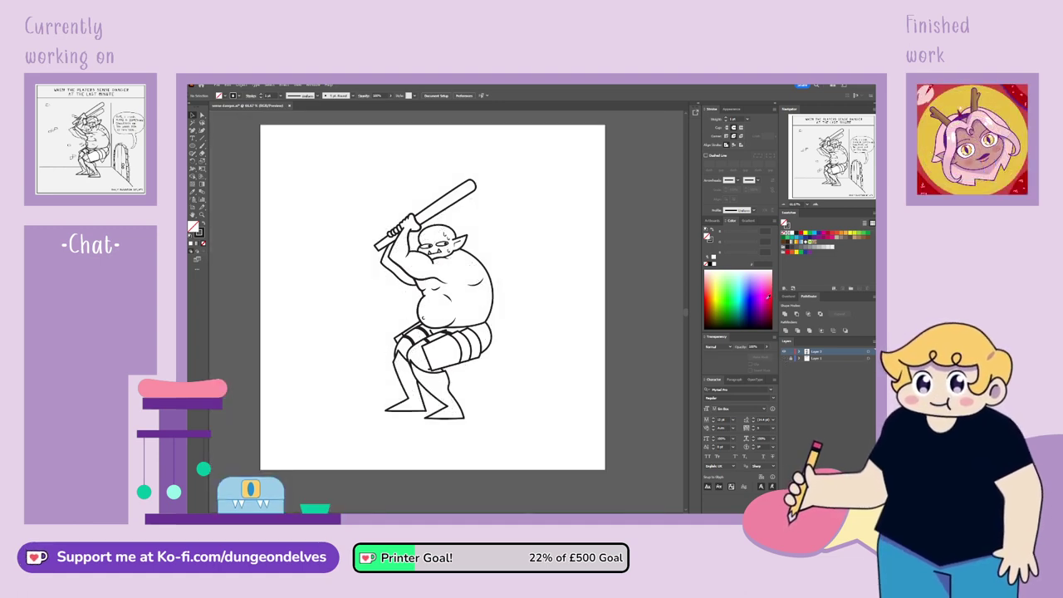
# Inspect the ogre's head and back lines, isolate the face group to examine the pupils, and exit isolation mode
pyautogui.hotkey('ctrl', '=')
pyautogui.hotkey('ctrl', '=')
pyautogui.hotkey('ctrl', '=')
pyautogui.hotkey('ctrl', '=')
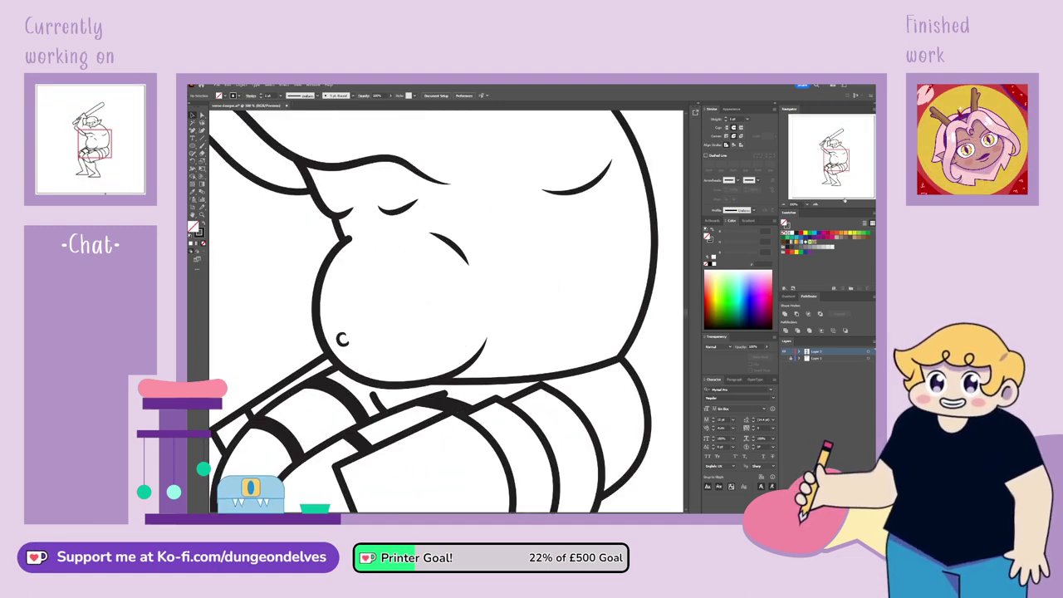
pyautogui.scroll(10, 446, 311)
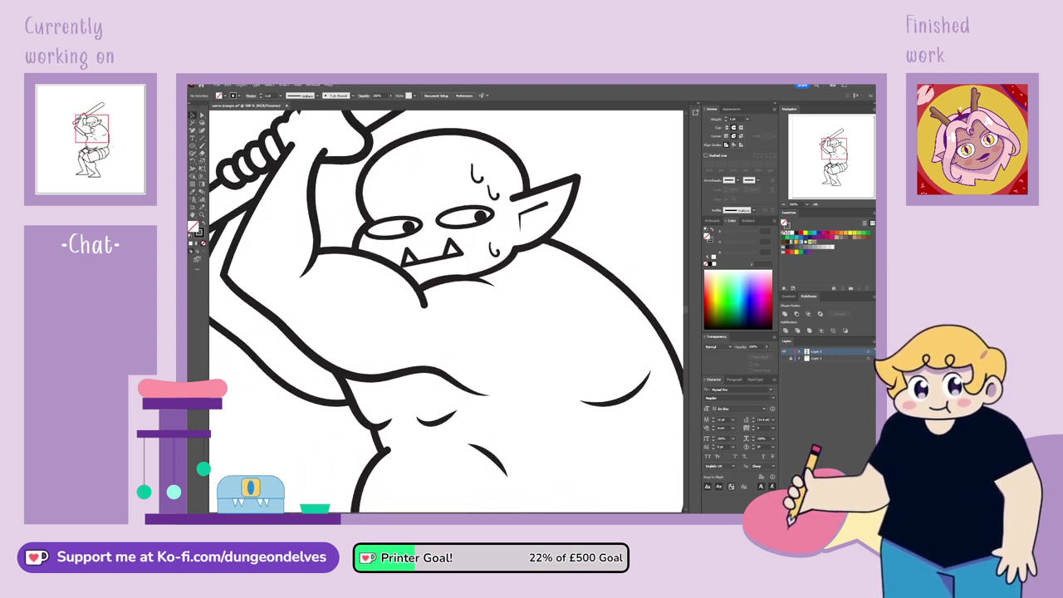
pyautogui.click(671, 369)
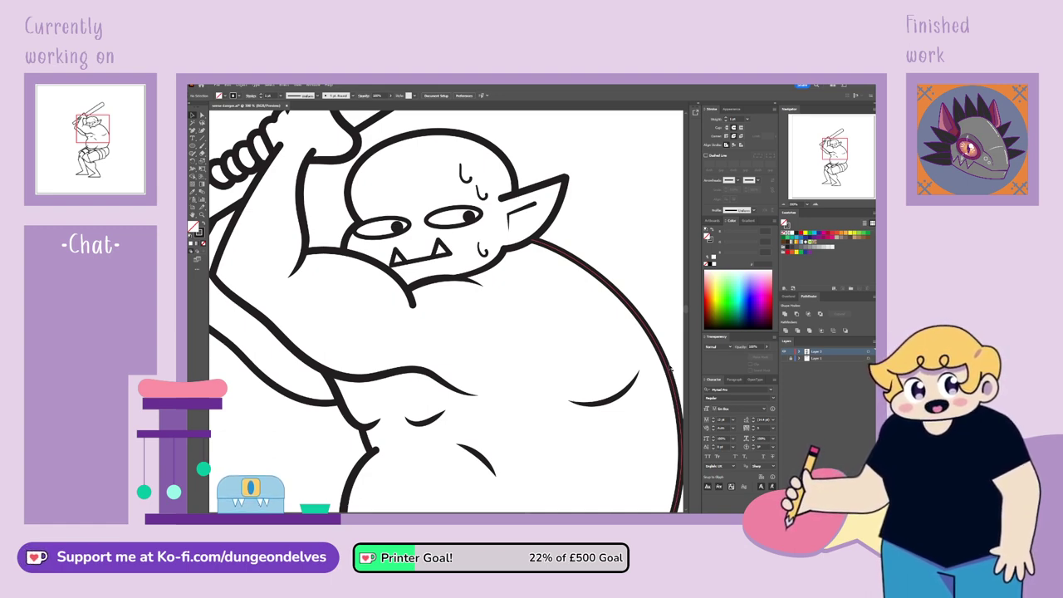
pyautogui.moveTo(831, 150); pyautogui.dragTo(830, 147)
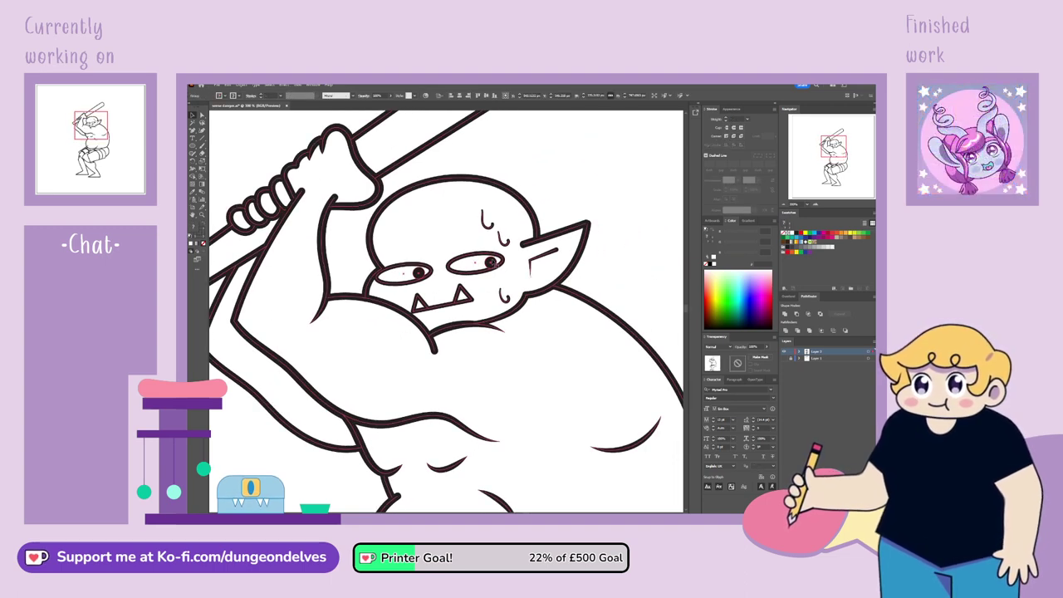
pyautogui.hotkey('ctrl', 'a')
pyautogui.doubleClick(492, 262)
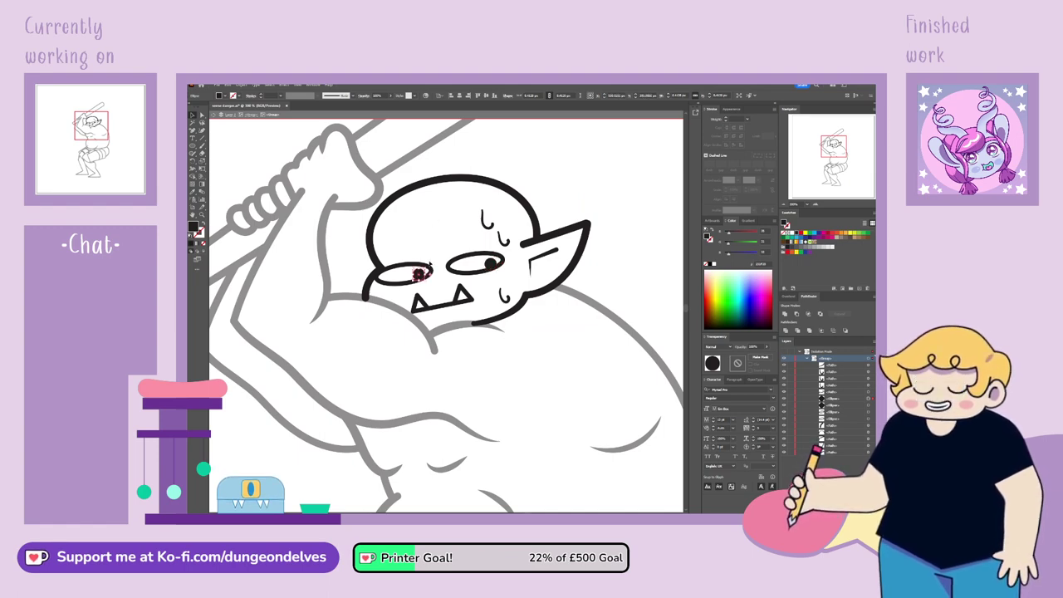
pyautogui.click(612, 340)
pyautogui.doubleClick(643, 264)
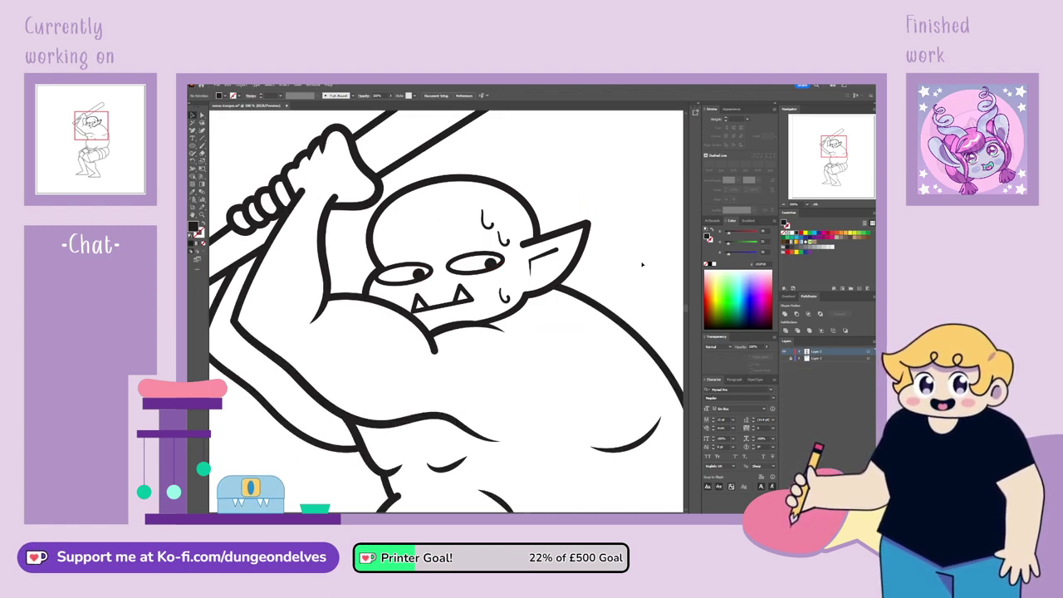
# Save the document with the complete ogre line art in view
pyautogui.hotkey('ctrl', '-')
pyautogui.hotkey('ctrl', '-')
pyautogui.hotkey('ctrl', '-')
pyautogui.hotkey('ctrl', '-')
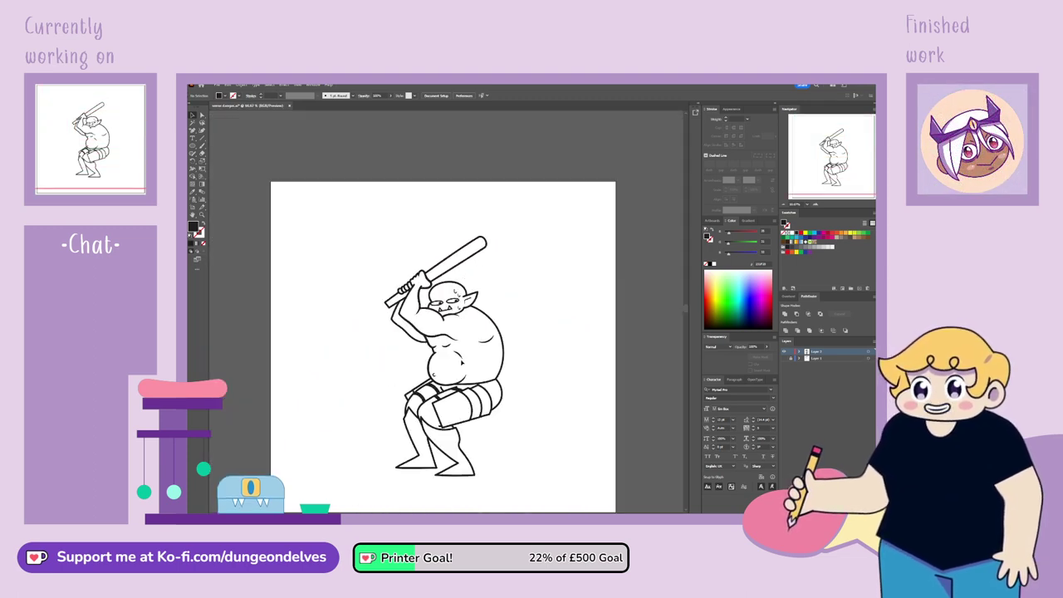
pyautogui.scroll(-2, 462, 362)
pyautogui.hotkey('ctrl', 's')
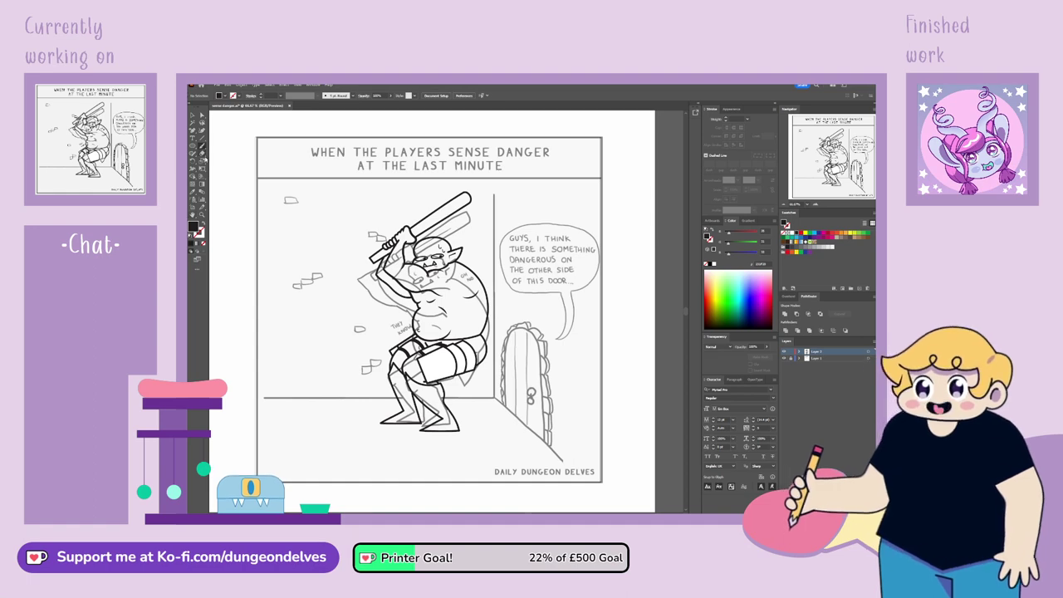
# Trace the sketched door's arched outline as a closed path, with its base following the floor line
pyautogui.hotkey('ctrl', '+')
pyautogui.hotkey('ctrl', '+')
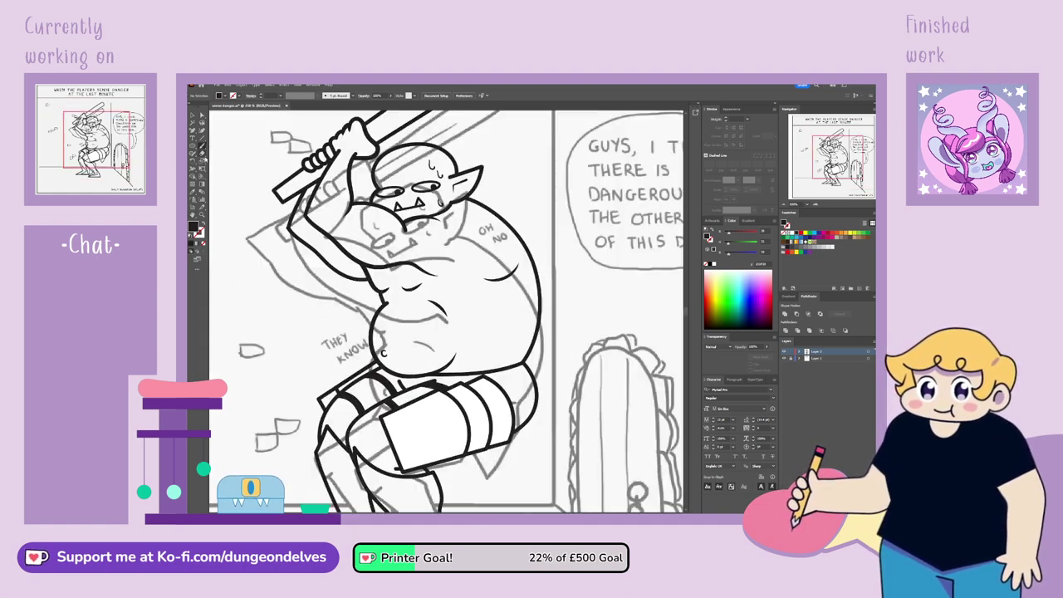
pyautogui.moveTo(532, 374); pyautogui.dragTo(355, 231)
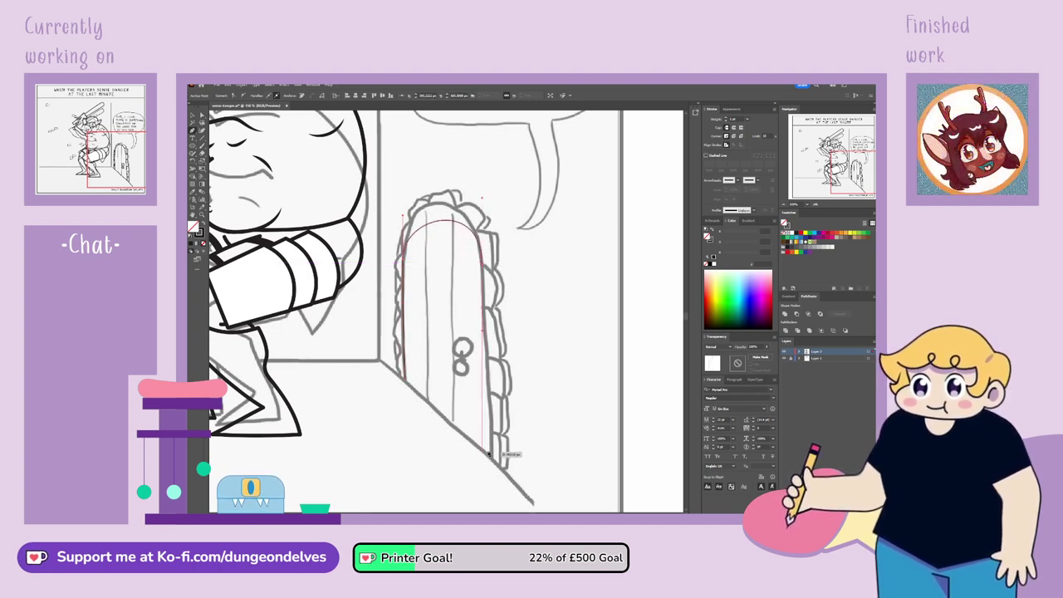
pyautogui.click(406, 378)
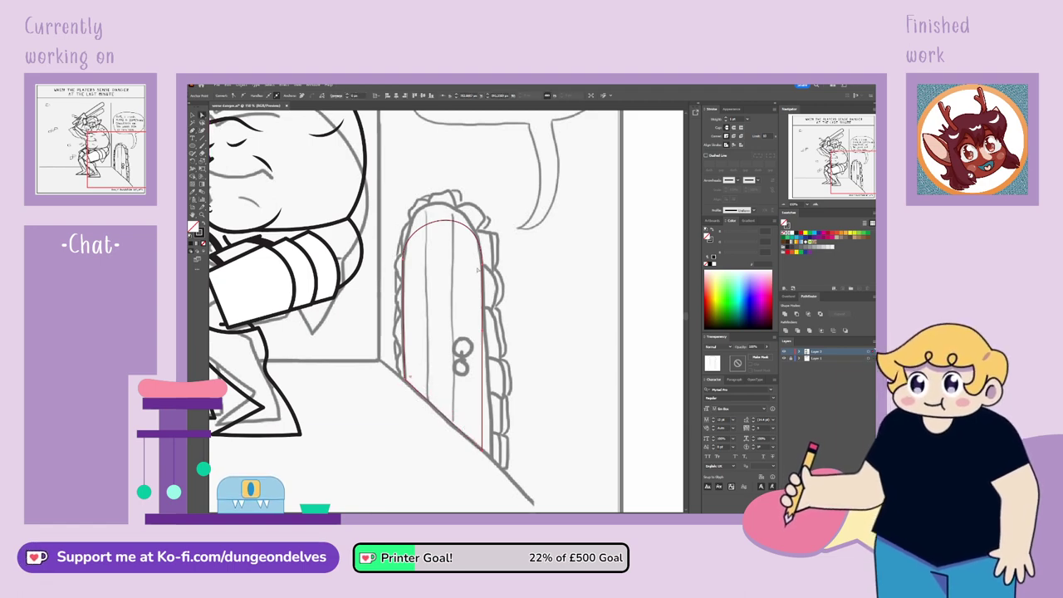
# Hide the sketch layer and lower the anchor where the door's arch meets its right edge
pyautogui.click(784, 358)
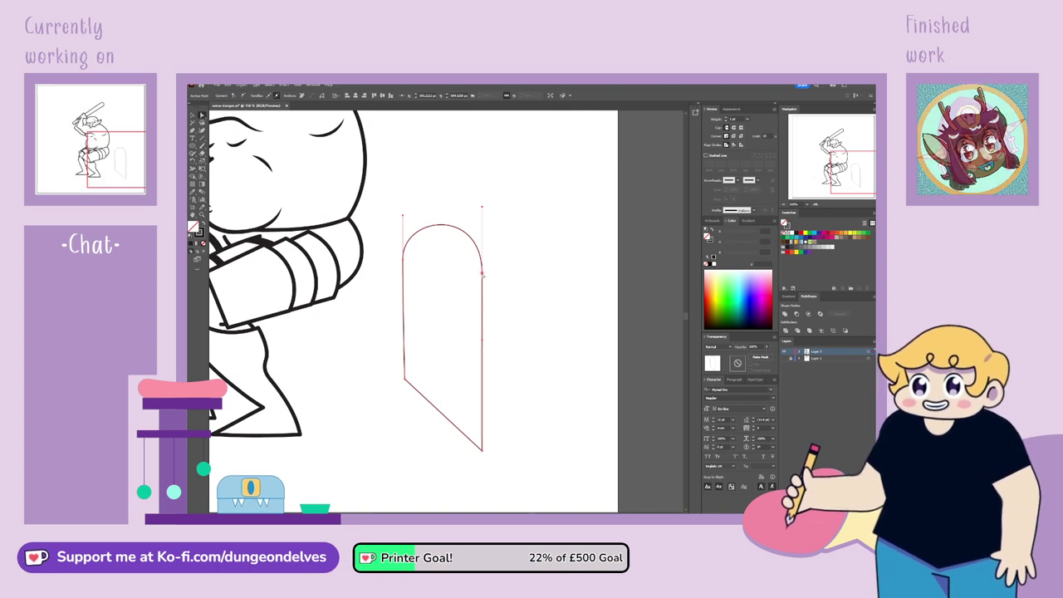
pyautogui.moveTo(484, 276); pyautogui.dragTo(483, 287)
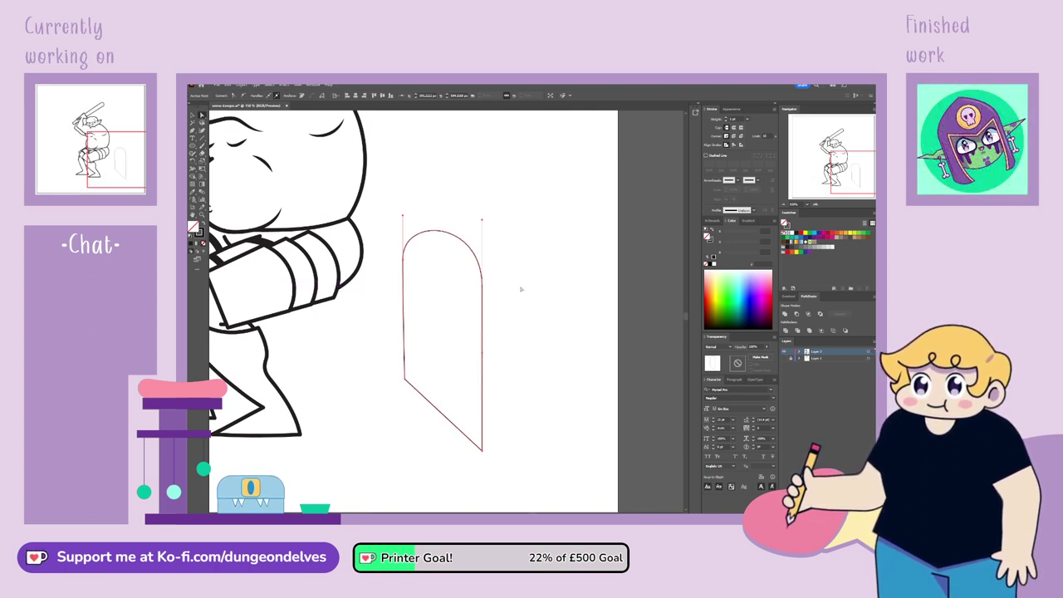
pyautogui.click(529, 478)
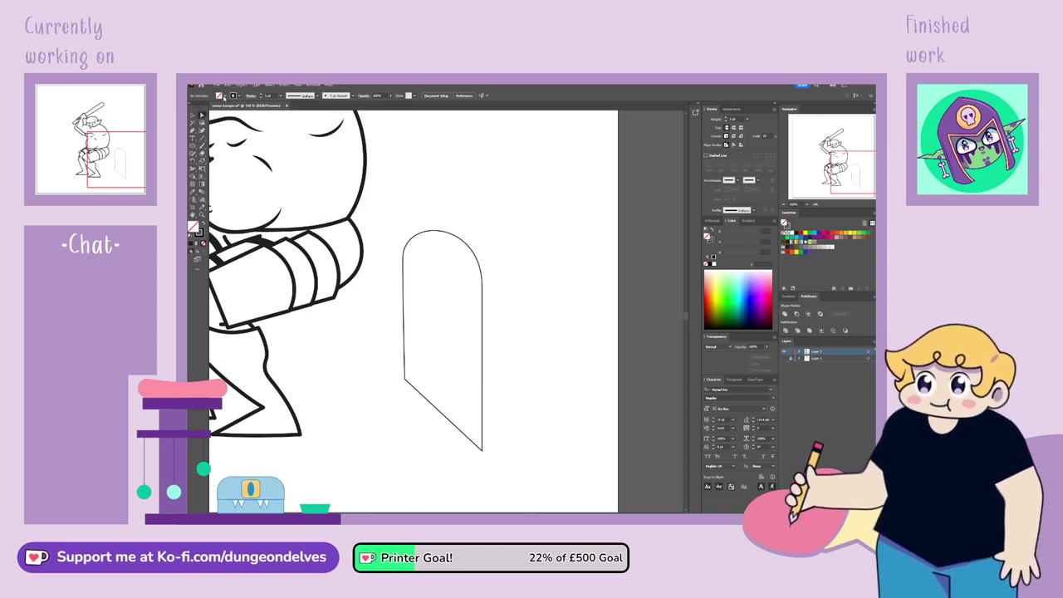
# Give the door outline a 3 pt stroke with round caps and round corner joins
pyautogui.click(471, 238)
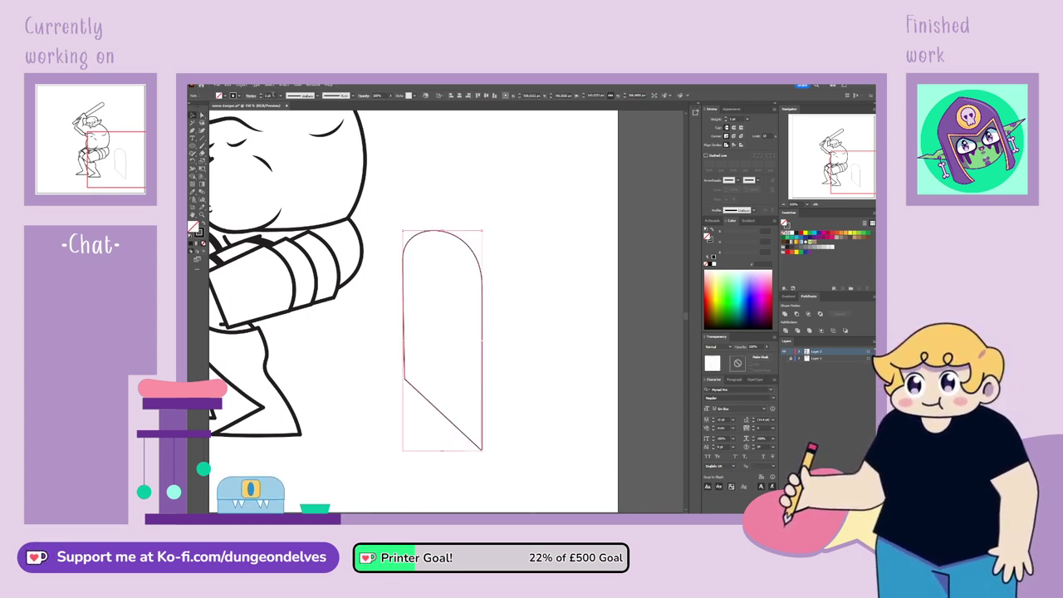
pyautogui.write('3')
pyautogui.press('Return')
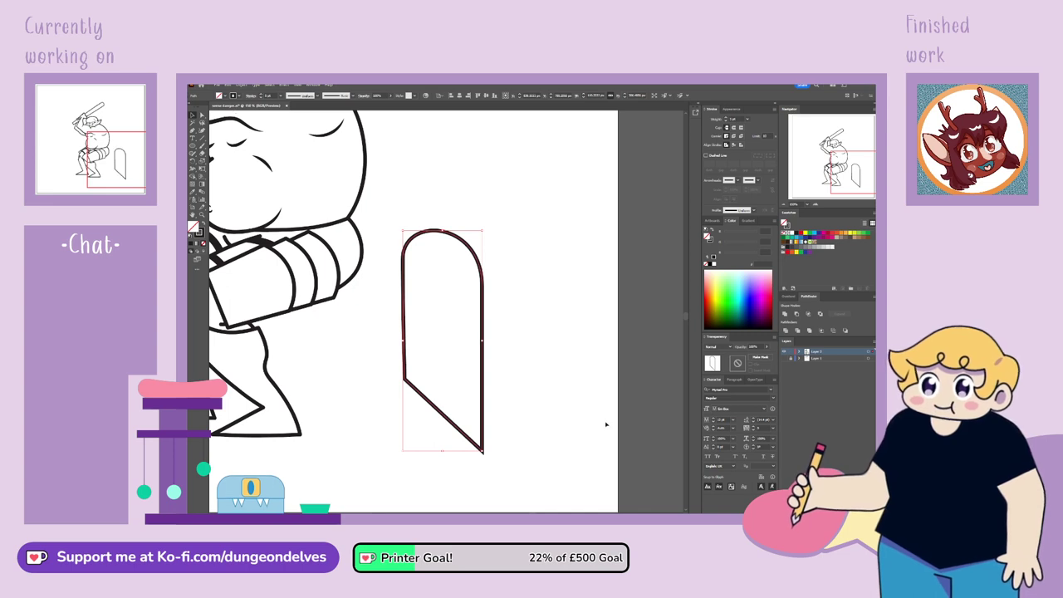
pyautogui.click(524, 332)
pyautogui.click(481, 337)
pyautogui.click(733, 128)
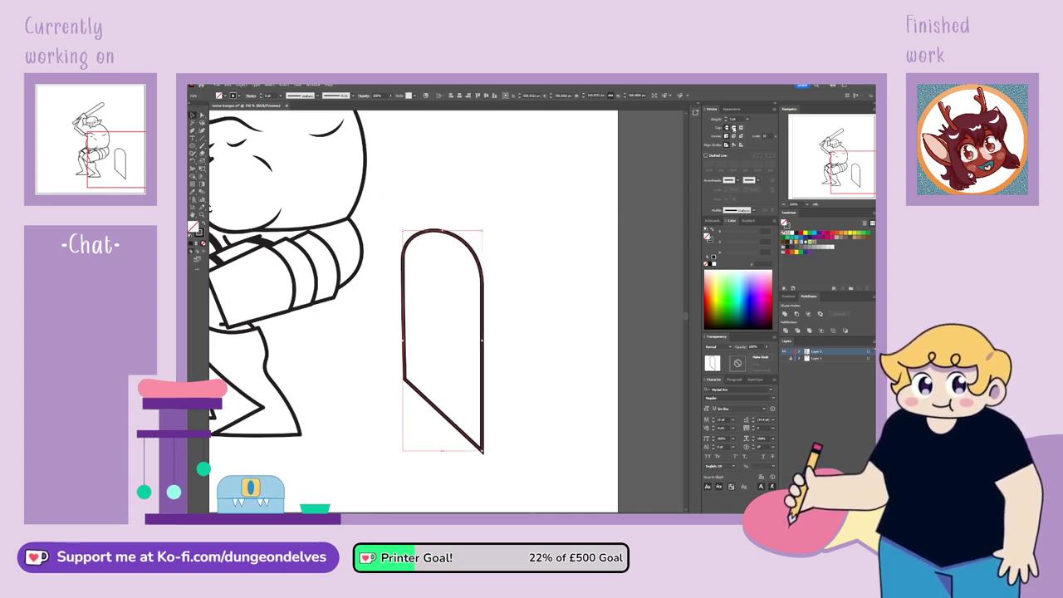
pyautogui.click(734, 136)
pyautogui.click(567, 282)
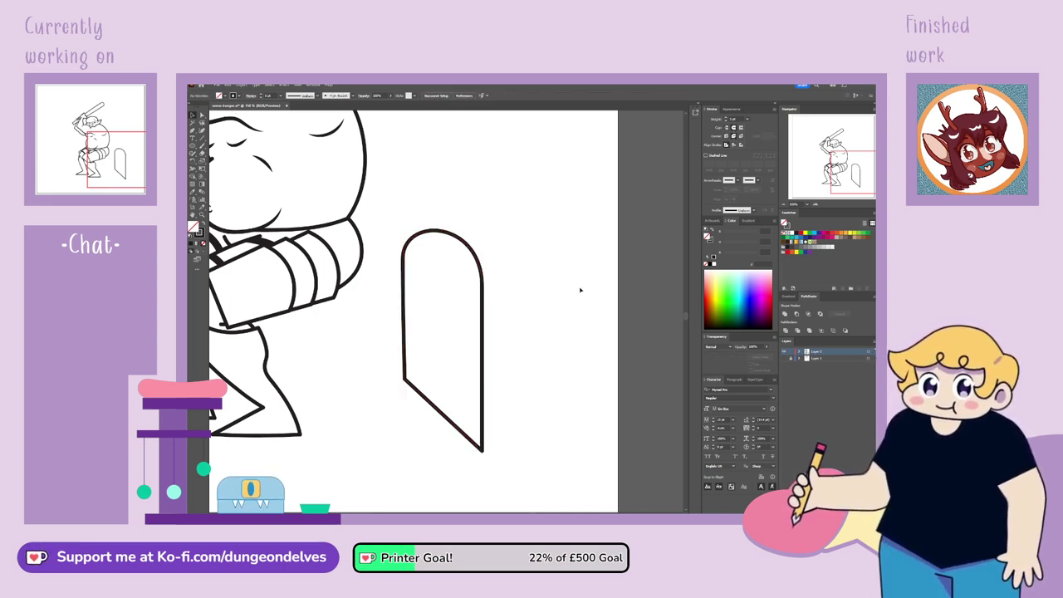
# Show the sketch layer, enlarge the door outline towards the sketched arch, and nudge it down onto the floor line
pyautogui.click(786, 359)
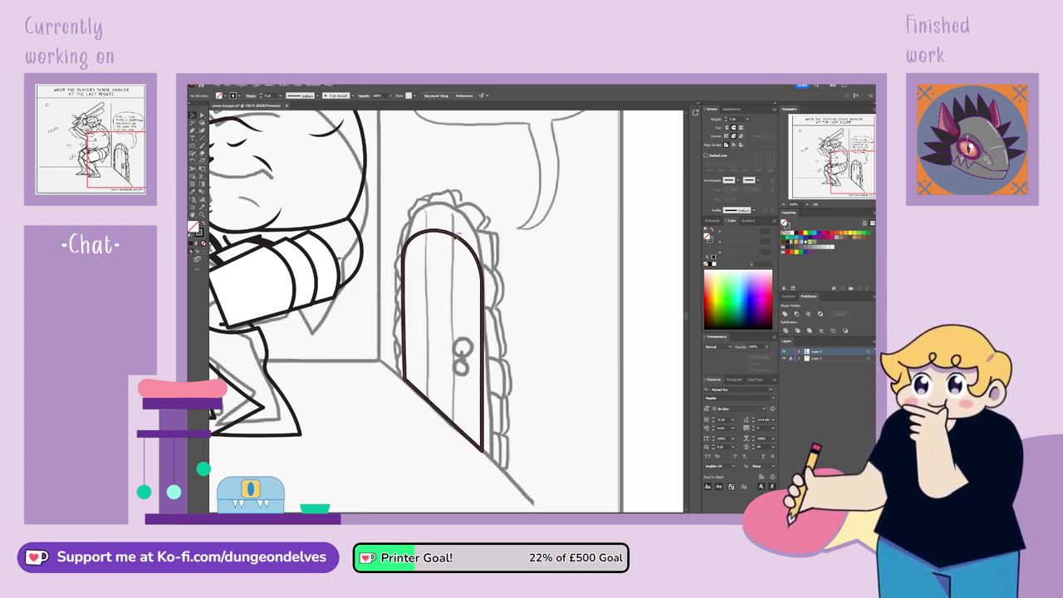
pyautogui.click(441, 231)
pyautogui.moveTo(442, 230); pyautogui.dragTo(445, 208)
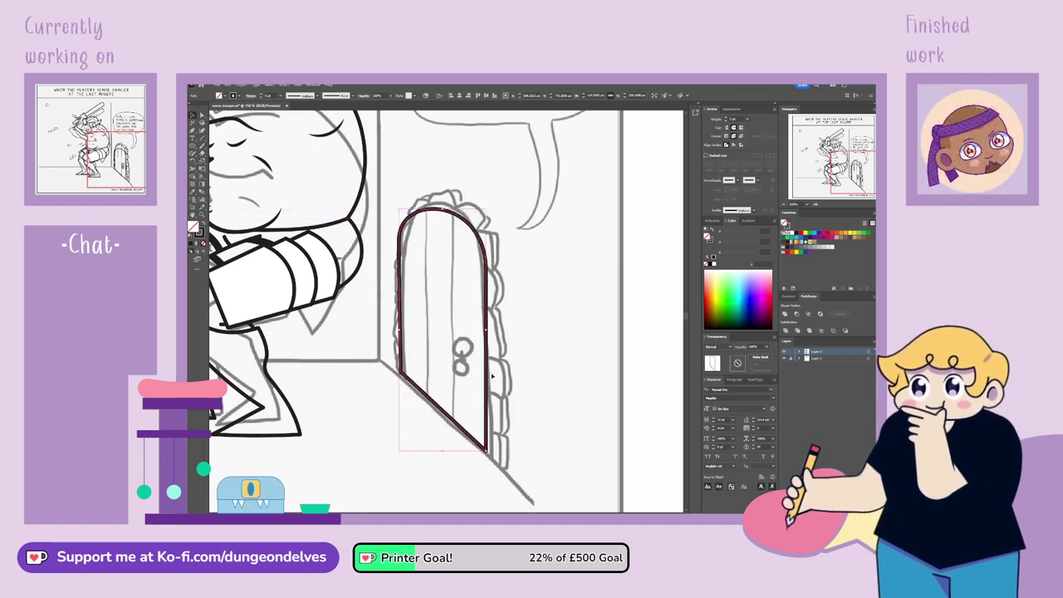
pyautogui.moveTo(488, 376); pyautogui.dragTo(488, 379)
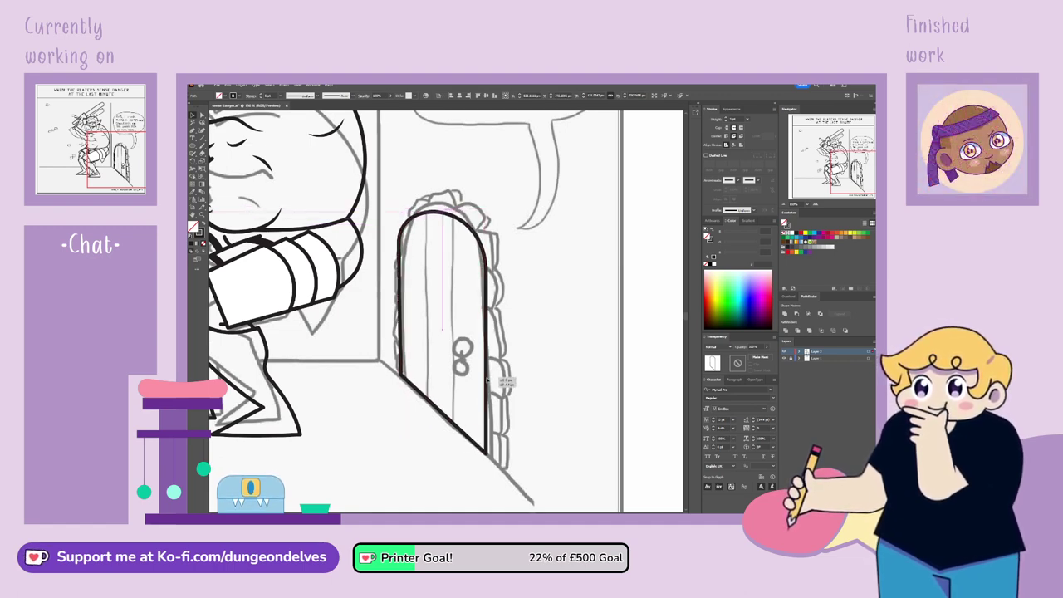
pyautogui.click(496, 380)
pyautogui.click(532, 373)
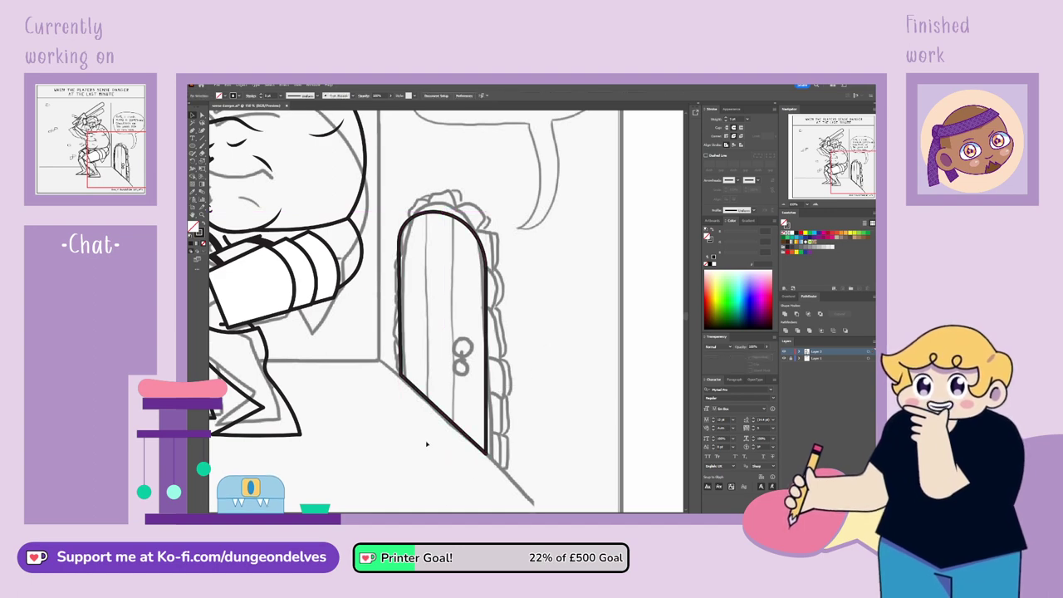
# Draw a circle over the sketched door handle and add a smaller circle directly beneath it
pyautogui.click(193, 145)
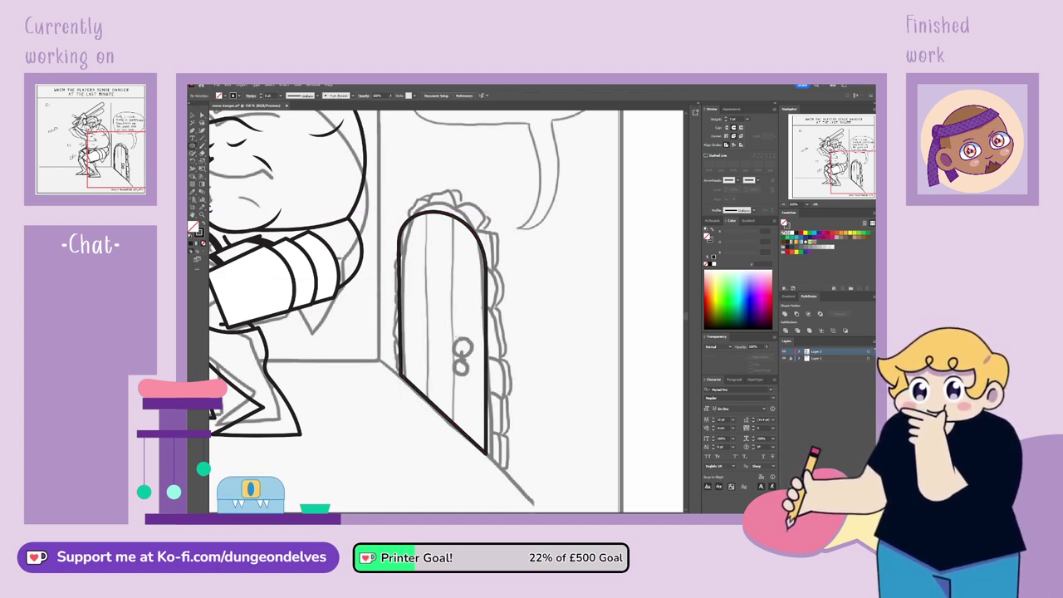
pyautogui.moveTo(453, 332); pyautogui.dragTo(474, 354)
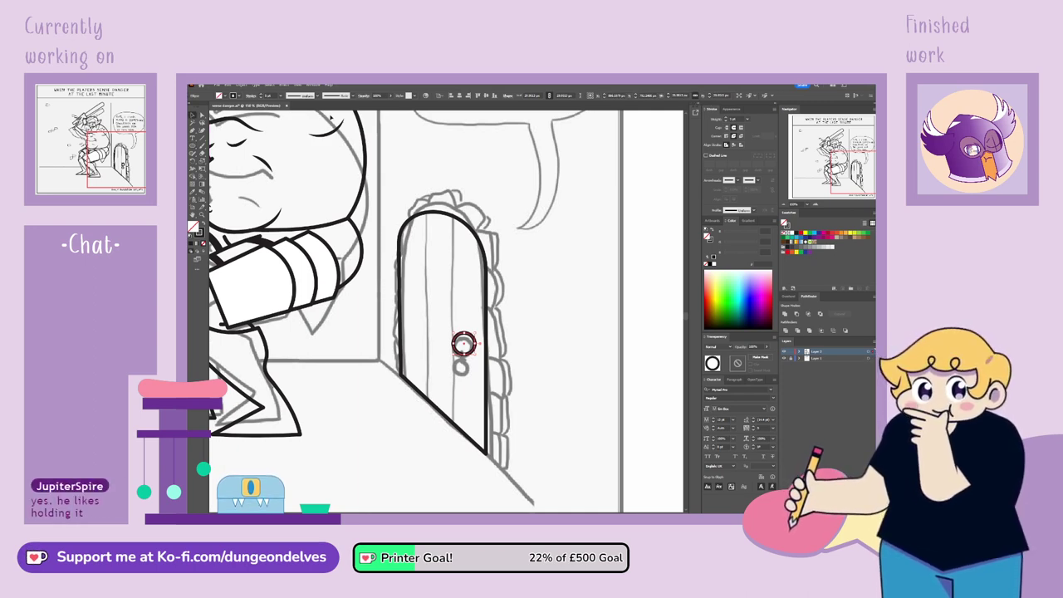
pyautogui.hotkey('ctrl', '=')
pyautogui.hotkey('ctrl', '=')
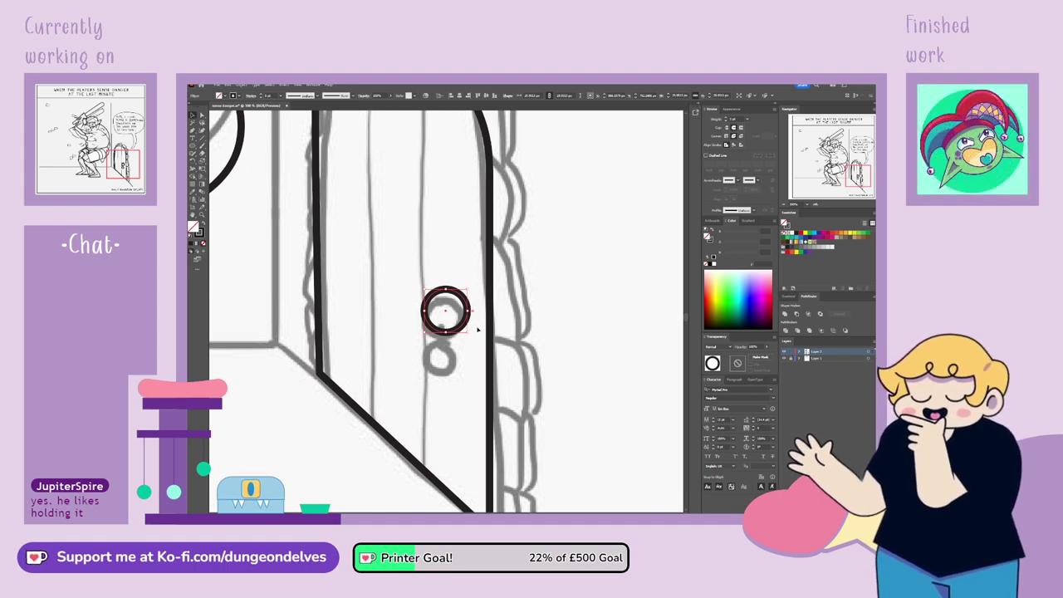
pyautogui.moveTo(464, 326); pyautogui.dragTo(474, 351)
pyautogui.click(569, 298)
pyautogui.click(403, 271)
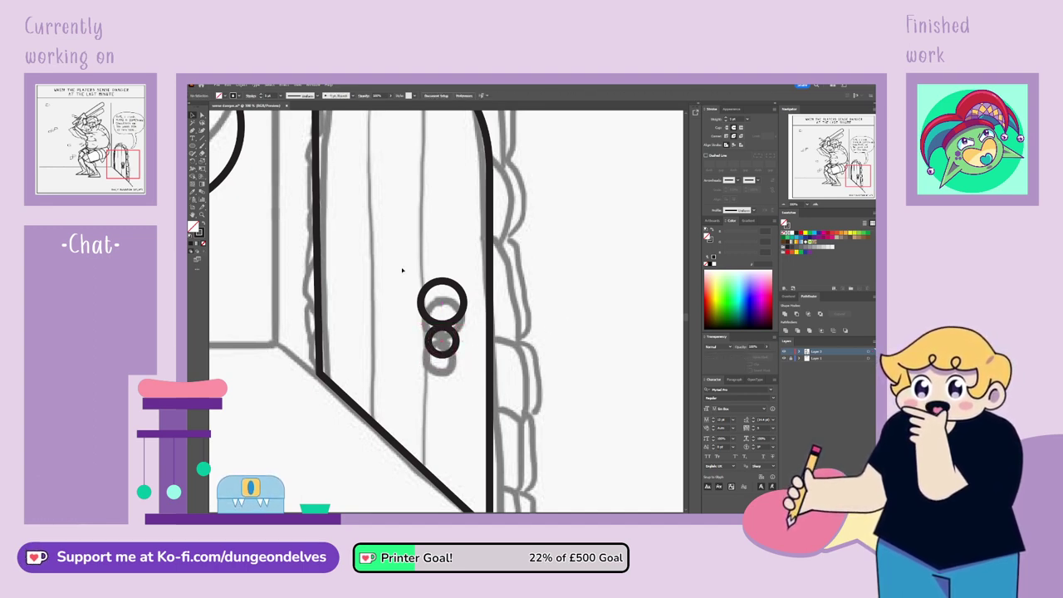
# Draw a short vertical line linking the handle's two circles, and select the assembled handle parts
pyautogui.press('p')
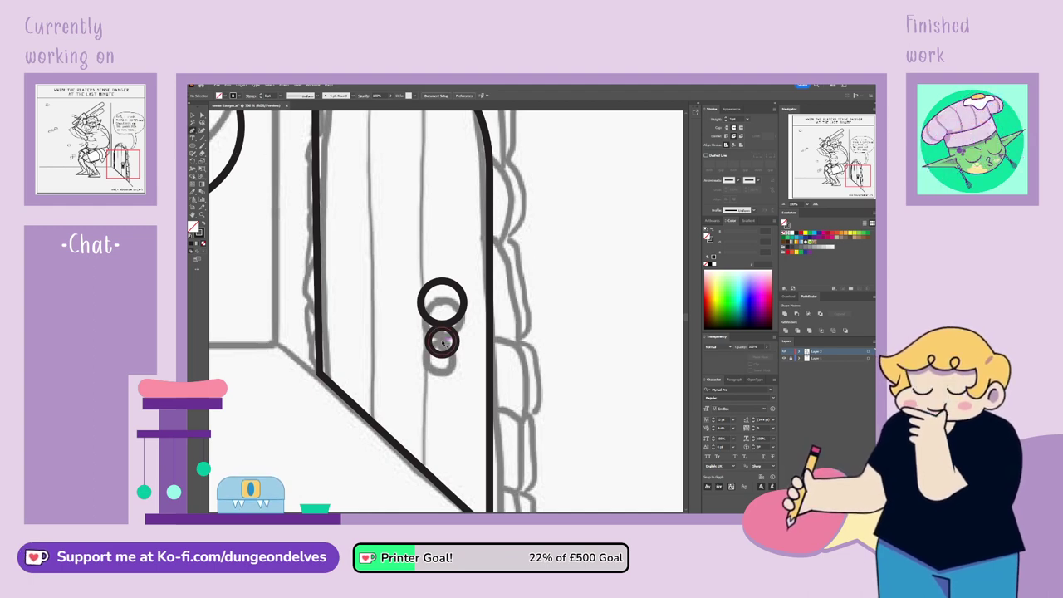
pyautogui.click(442, 341)
pyautogui.click(442, 316)
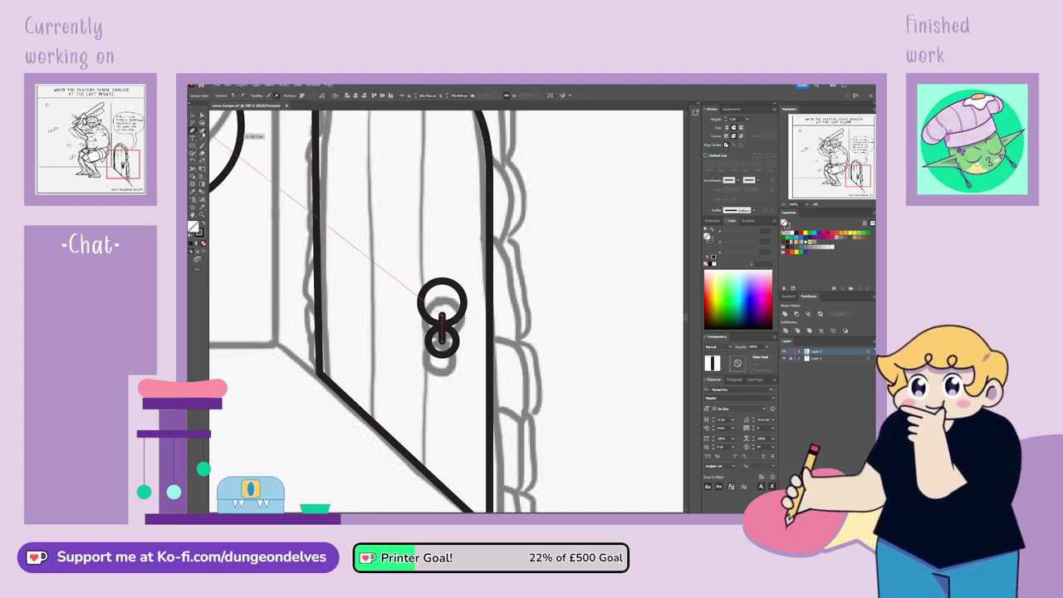
pyautogui.press('v')
pyautogui.click(576, 321)
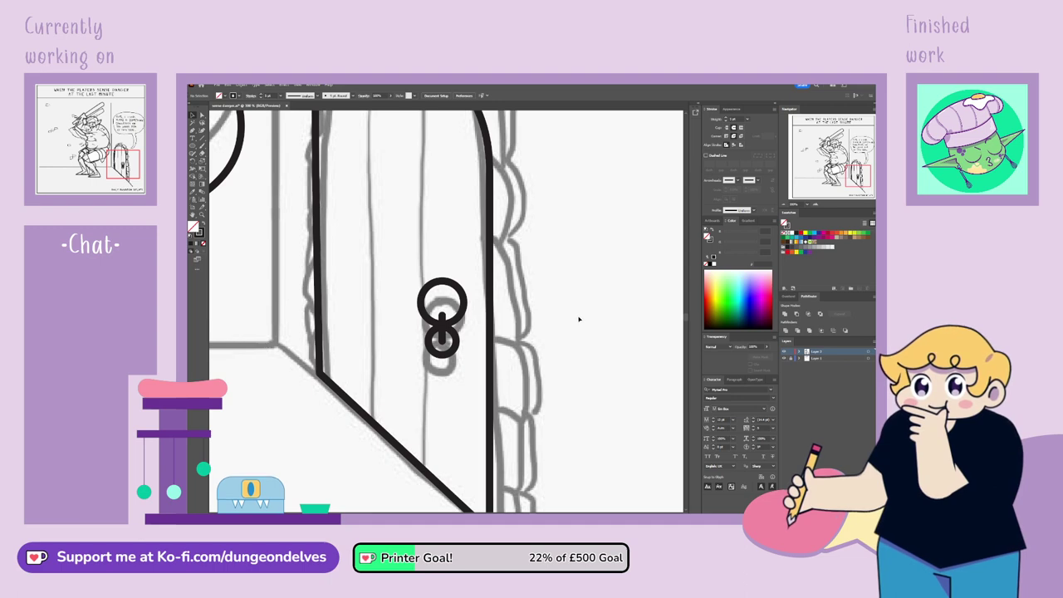
pyautogui.moveTo(450, 352); pyautogui.dragTo(456, 357)
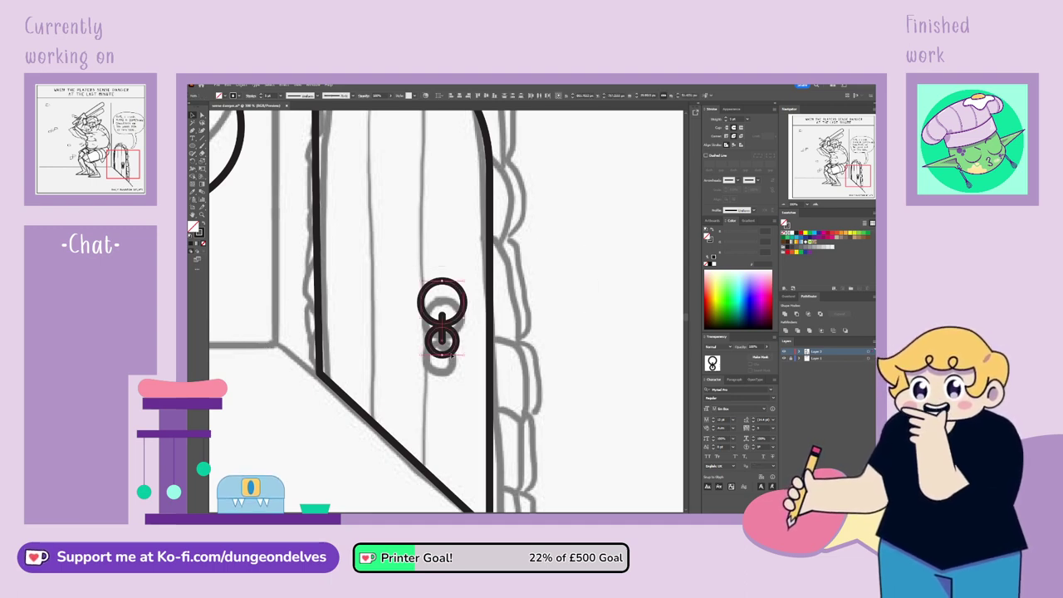
pyautogui.click(582, 337)
pyautogui.hotkey('ctrl', '-')
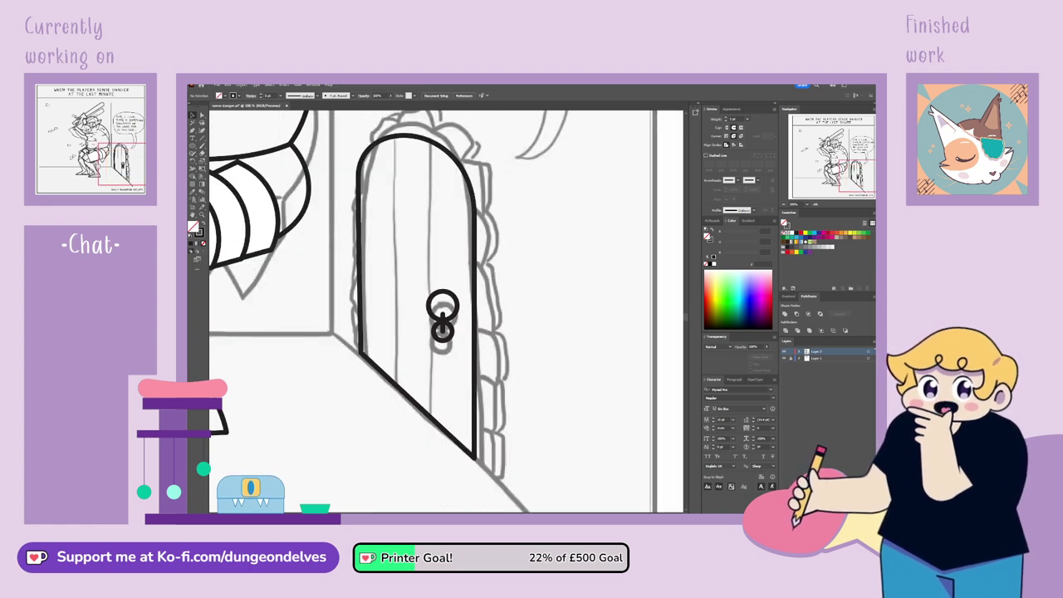
# Draw the lowest frame stones freehand along the door's right edge, redoing the bottom stone once
pyautogui.moveTo(446, 311); pyautogui.dragTo(455, 370)
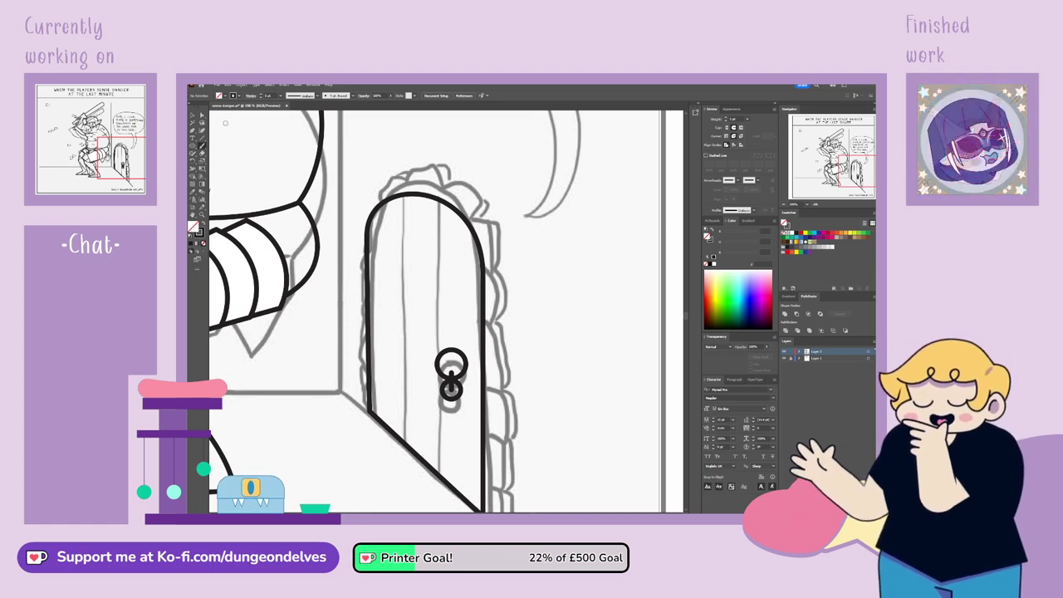
pyautogui.moveTo(596, 392); pyautogui.dragTo(596, 349)
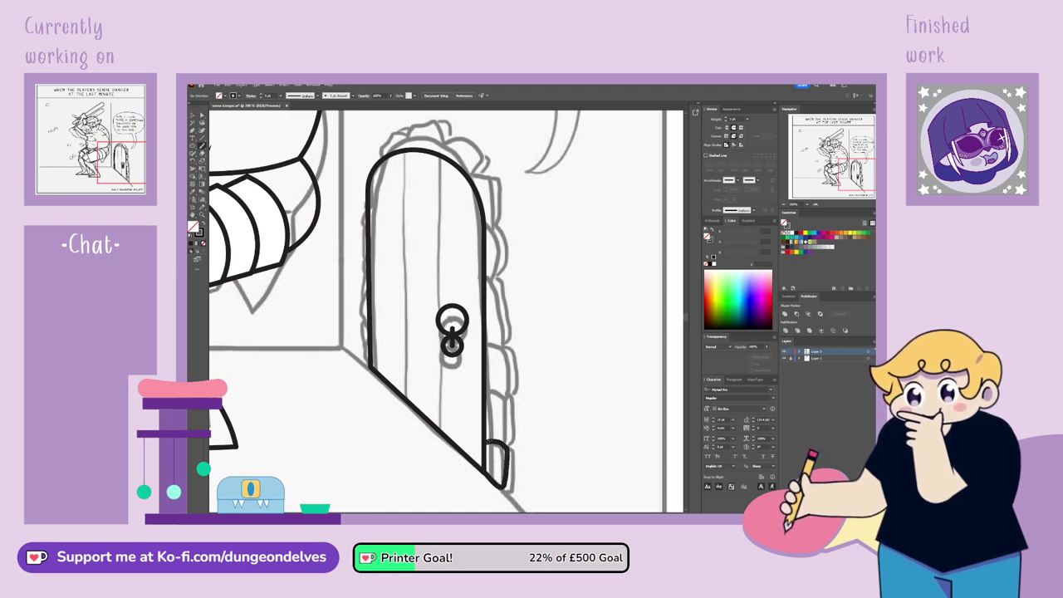
pyautogui.hotkey('ctrl', 'z')
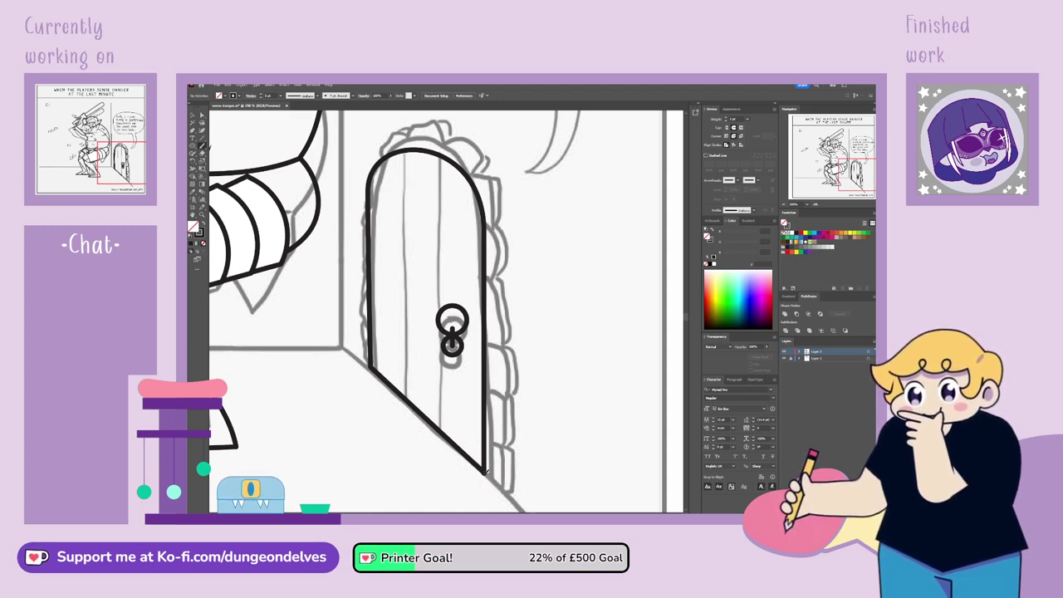
pyautogui.moveTo(503, 457); pyautogui.dragTo(499, 484)
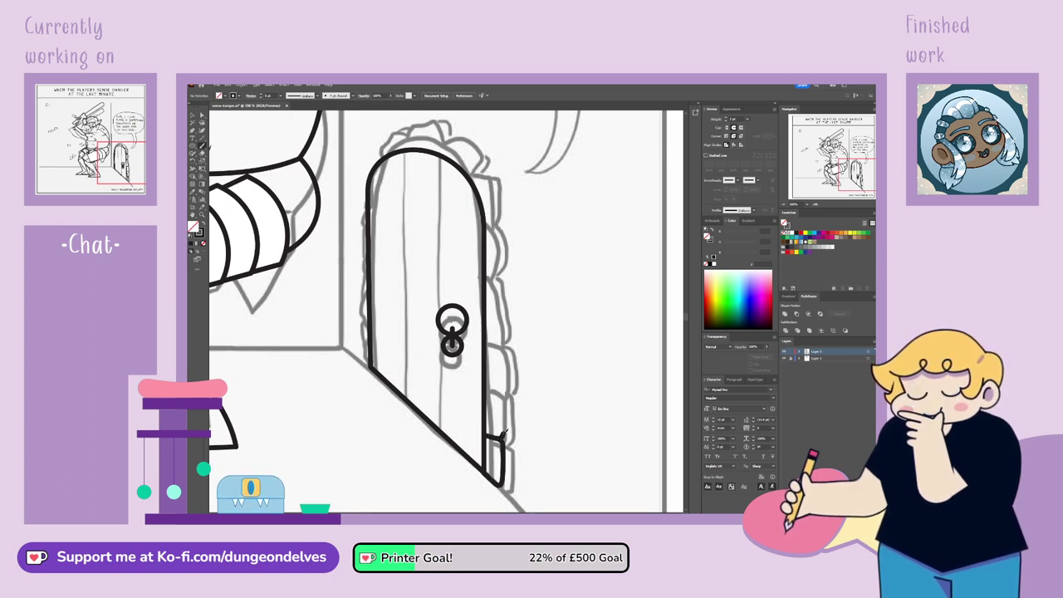
pyautogui.moveTo(502, 434); pyautogui.dragTo(501, 392)
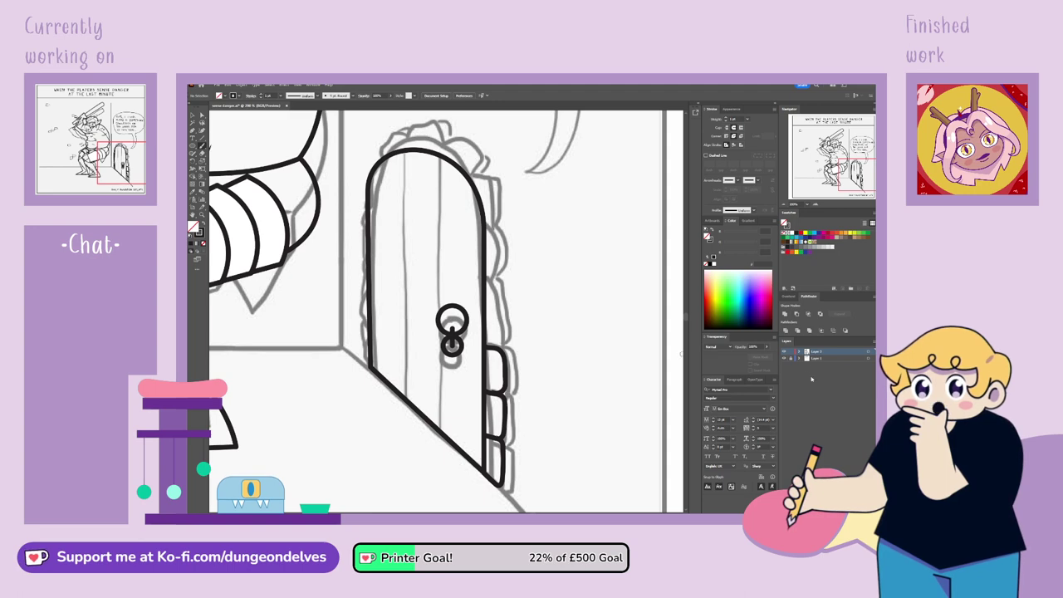
# Hide the sketch layer, replace the third stone with a shorter one, and continue the stones up the door's right edge
pyautogui.click(784, 358)
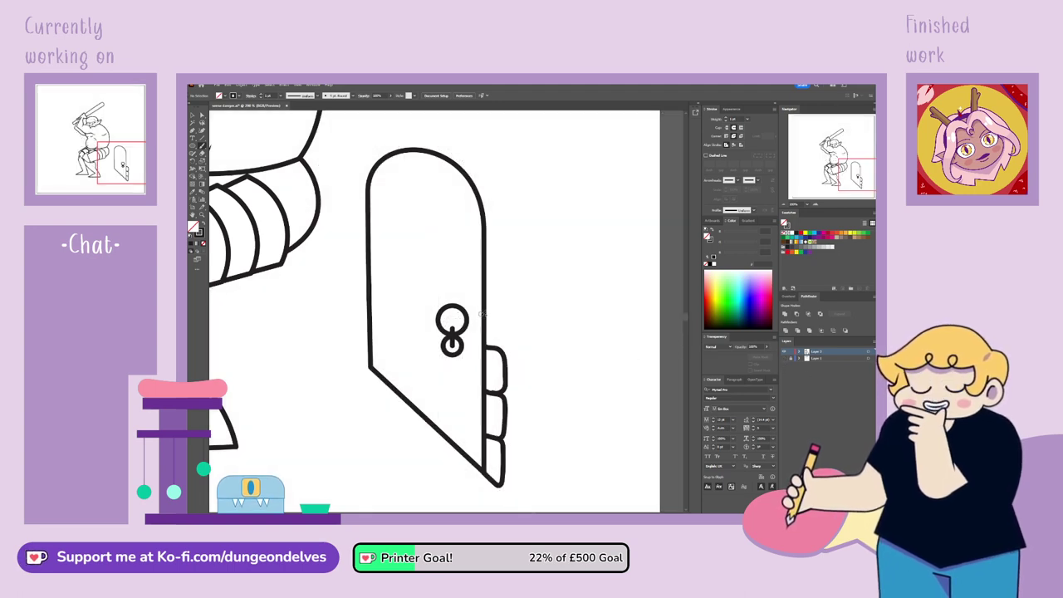
pyautogui.hotkey('ctrl', 'z')
pyautogui.hotkey('ctrl', 'z')
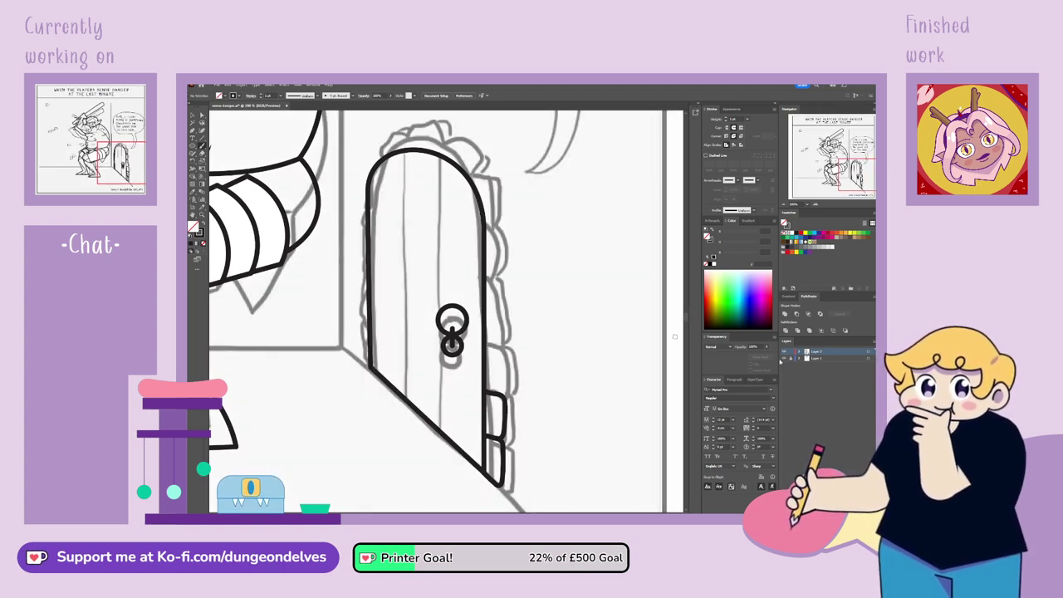
pyautogui.click(784, 358)
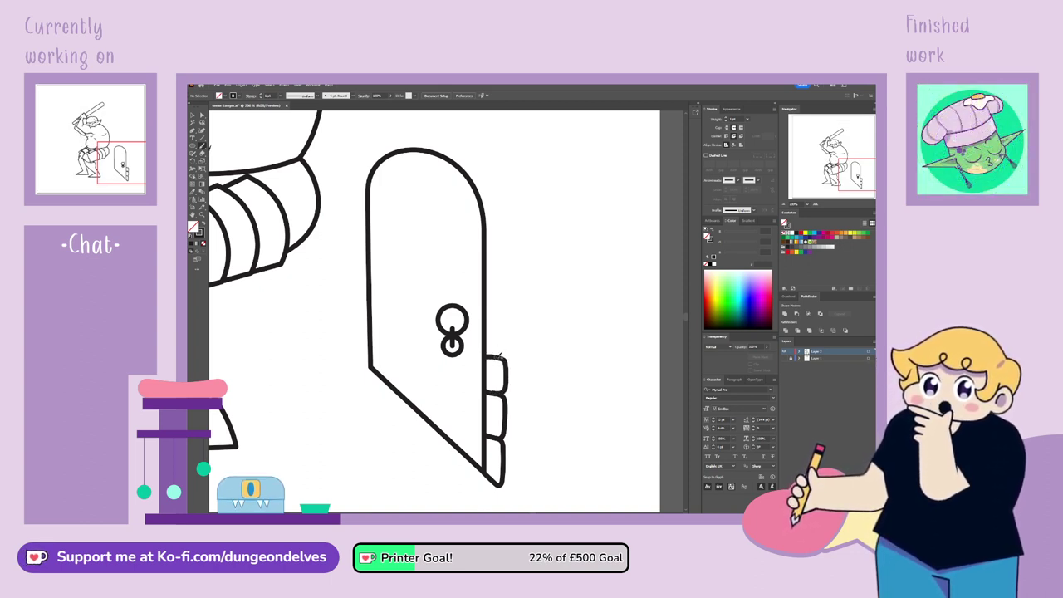
pyautogui.moveTo(497, 358)
pyautogui.mouseDown()
pyautogui.moveTo(506, 352)
pyautogui.moveTo(486, 315)
pyautogui.moveTo(504, 313)
pyautogui.moveTo(510, 291)
pyautogui.mouseUp()
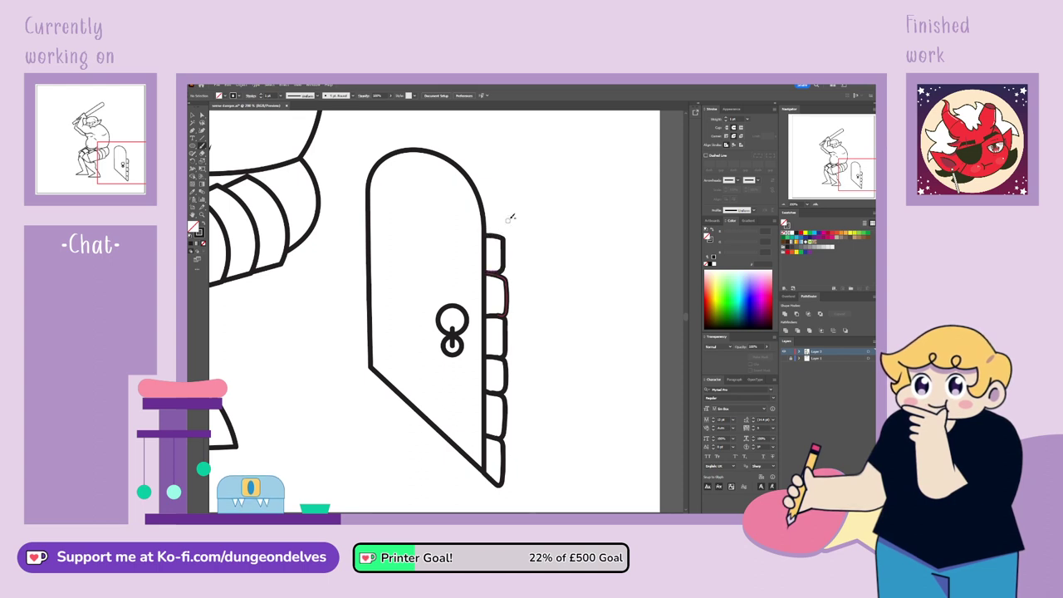
# Draw rounded frame stones around the door's arch and down the upper part of its left edge
pyautogui.moveTo(496, 232); pyautogui.dragTo(502, 199)
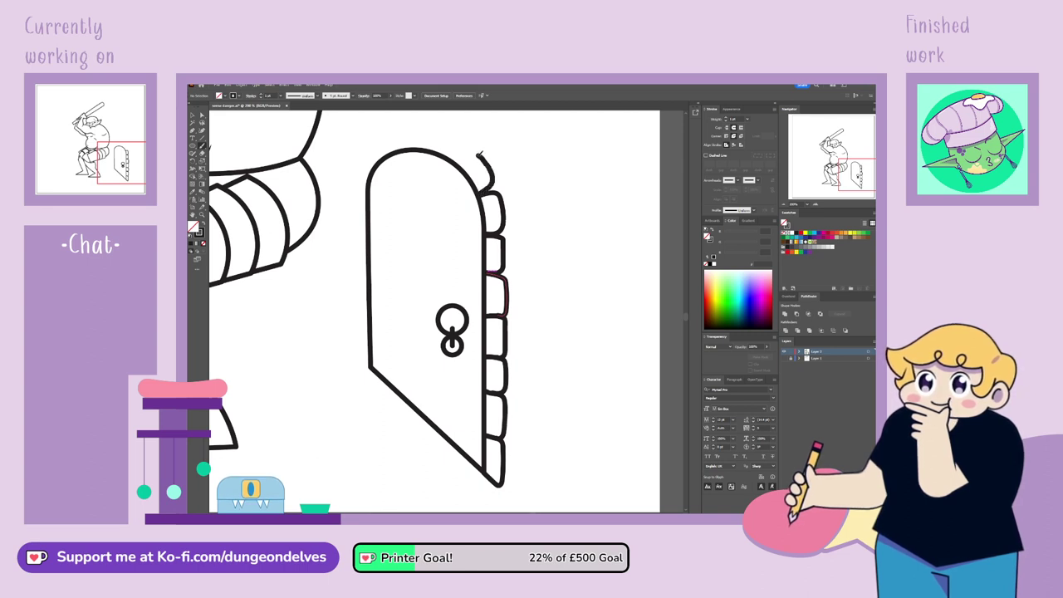
pyautogui.moveTo(478, 153); pyautogui.dragTo(468, 155)
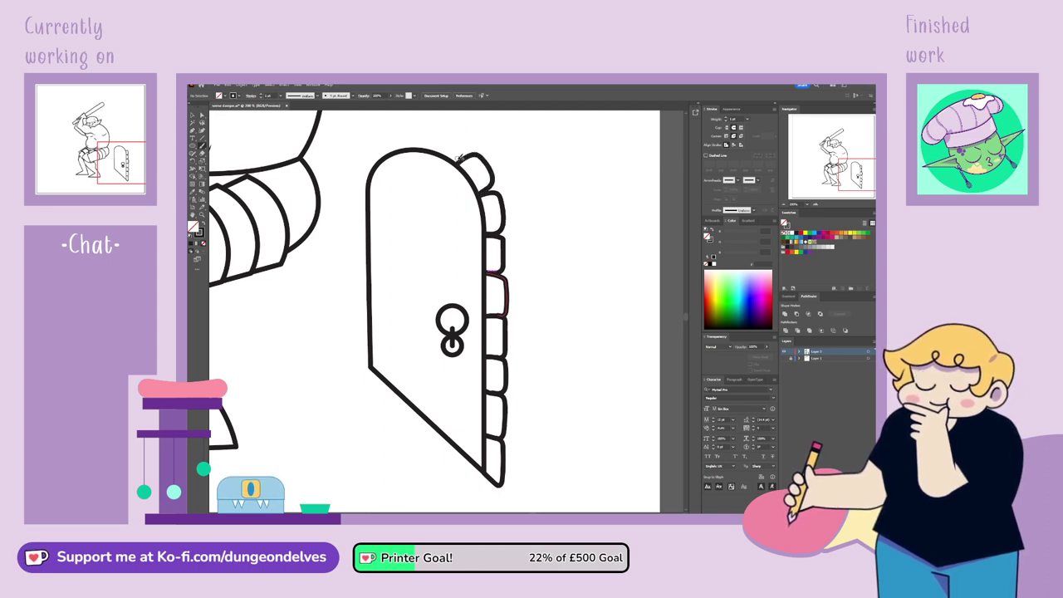
pyautogui.moveTo(462, 154)
pyautogui.mouseDown()
pyautogui.moveTo(444, 138)
pyautogui.moveTo(429, 135)
pyautogui.moveTo(426, 148)
pyautogui.moveTo(405, 135)
pyautogui.mouseUp()
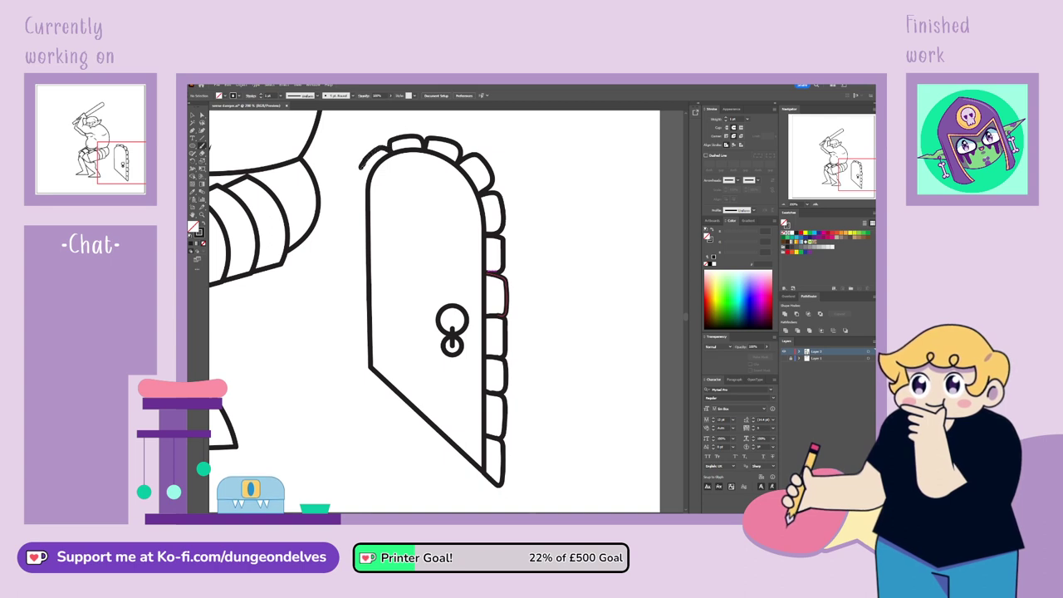
pyautogui.moveTo(372, 173)
pyautogui.mouseDown()
pyautogui.moveTo(352, 206)
pyautogui.moveTo(369, 214)
pyautogui.moveTo(353, 222)
pyautogui.moveTo(352, 244)
pyautogui.moveTo(370, 253)
pyautogui.moveTo(371, 285)
pyautogui.mouseUp()
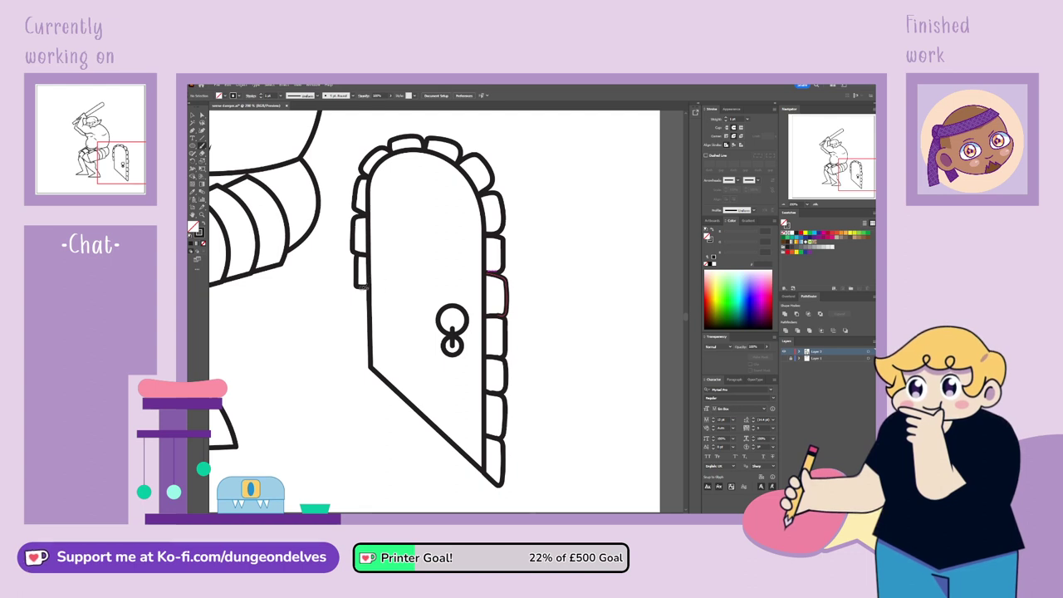
# Remove the two lowest stones on the door's left edge and draw smaller frame stones down to the lower corner
pyautogui.hotkey('ctrl', 'z')
pyautogui.hotkey('ctrl', 'z')
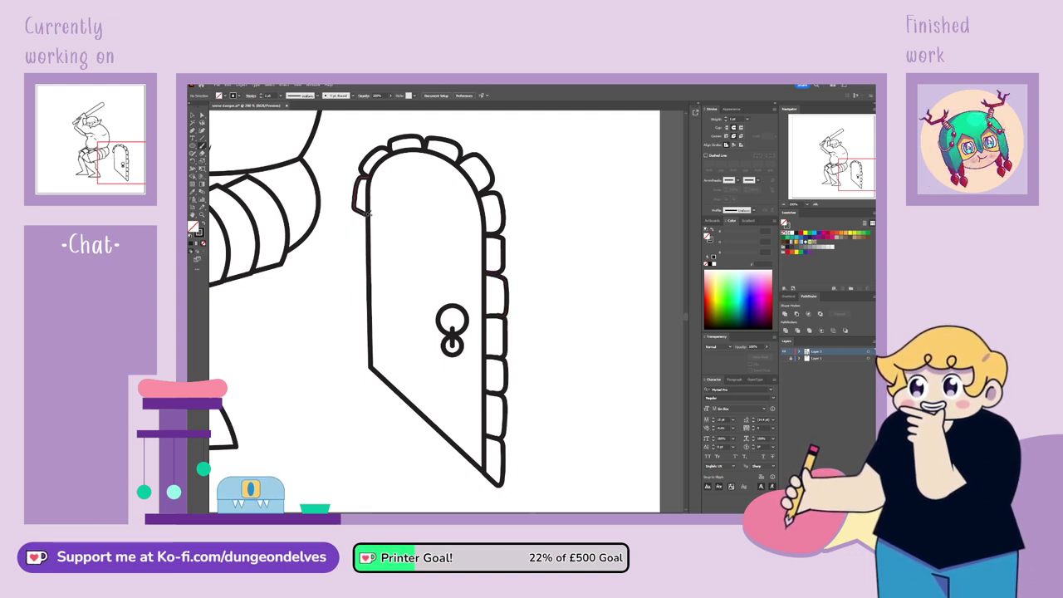
pyautogui.moveTo(362, 211)
pyautogui.mouseDown()
pyautogui.moveTo(369, 242)
pyautogui.moveTo(359, 262)
pyautogui.moveTo(377, 270)
pyautogui.moveTo(360, 273)
pyautogui.moveTo(358, 293)
pyautogui.moveTo(370, 300)
pyautogui.moveTo(367, 326)
pyautogui.mouseUp()
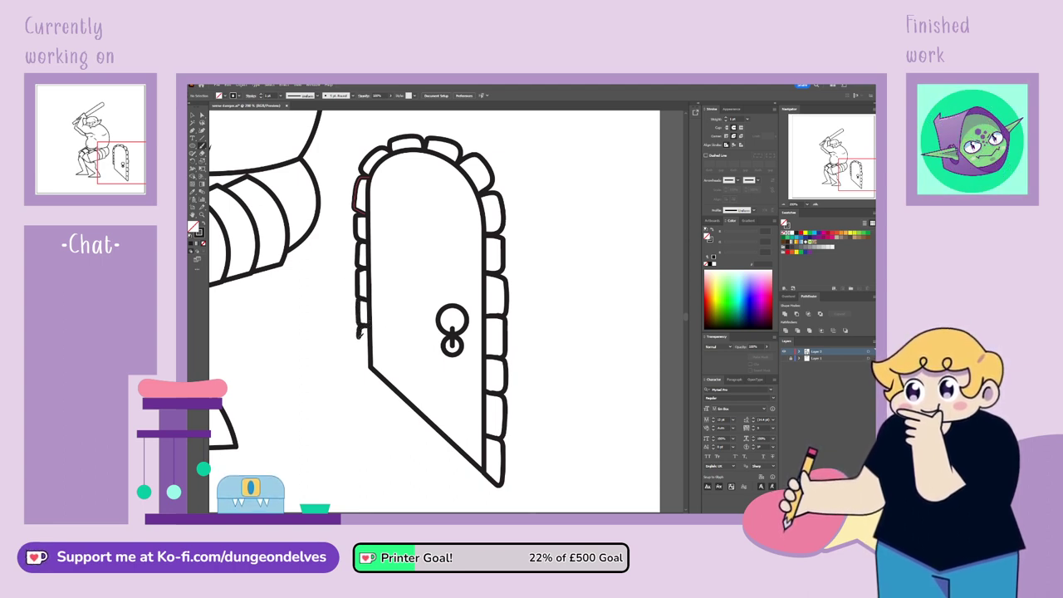
pyautogui.hotkey('ctrl', 'z')
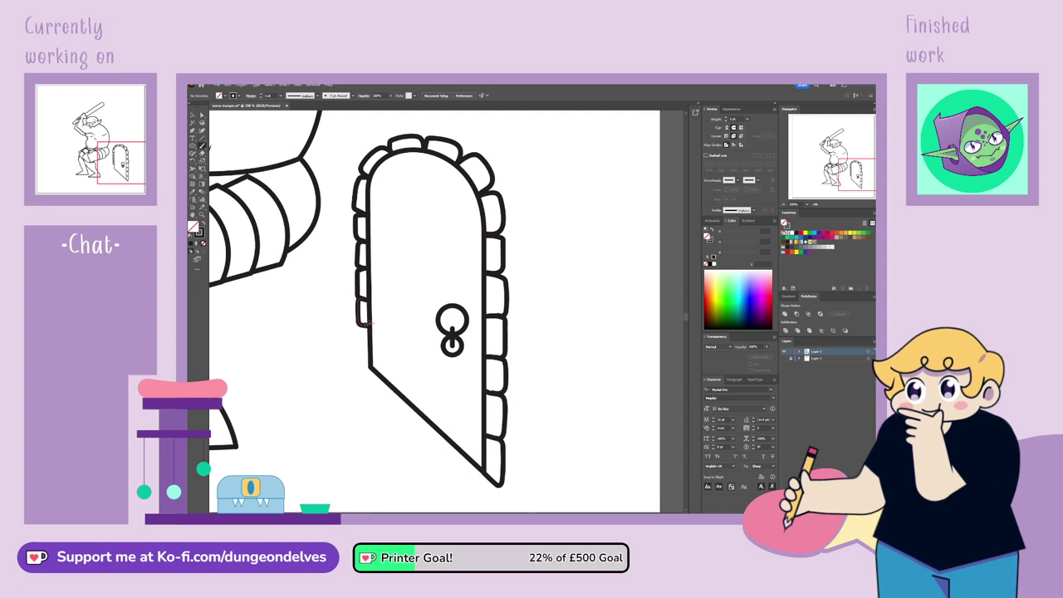
pyautogui.moveTo(365, 322); pyautogui.dragTo(367, 362)
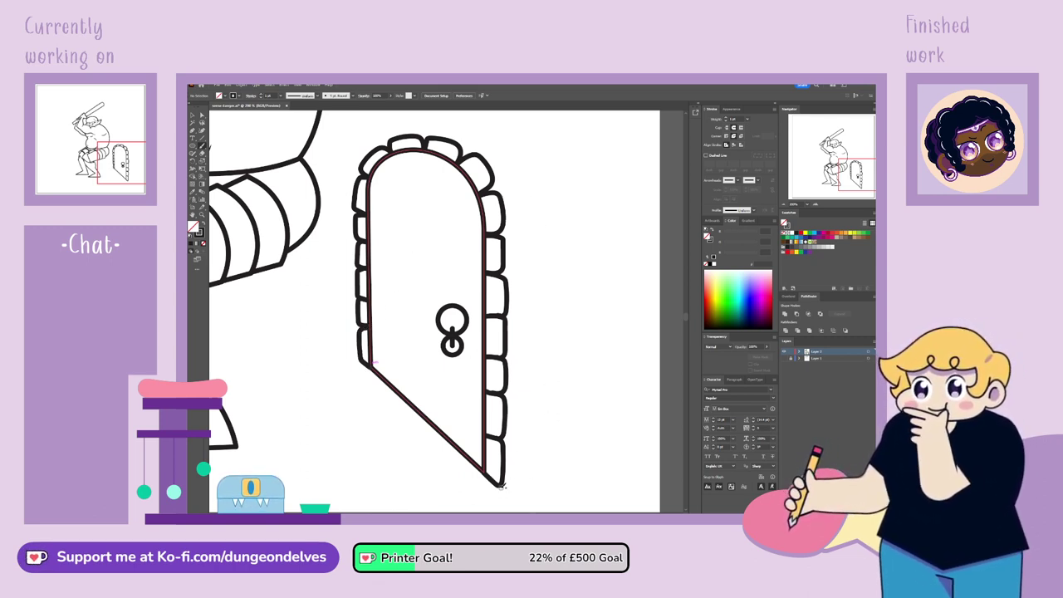
# Draw curved outer lines freehand beside the right-hand frame stones and over the arch to give the frame thickness
pyautogui.moveTo(498, 485)
pyautogui.mouseDown()
pyautogui.moveTo(511, 479)
pyautogui.moveTo(513, 446)
pyautogui.mouseUp()
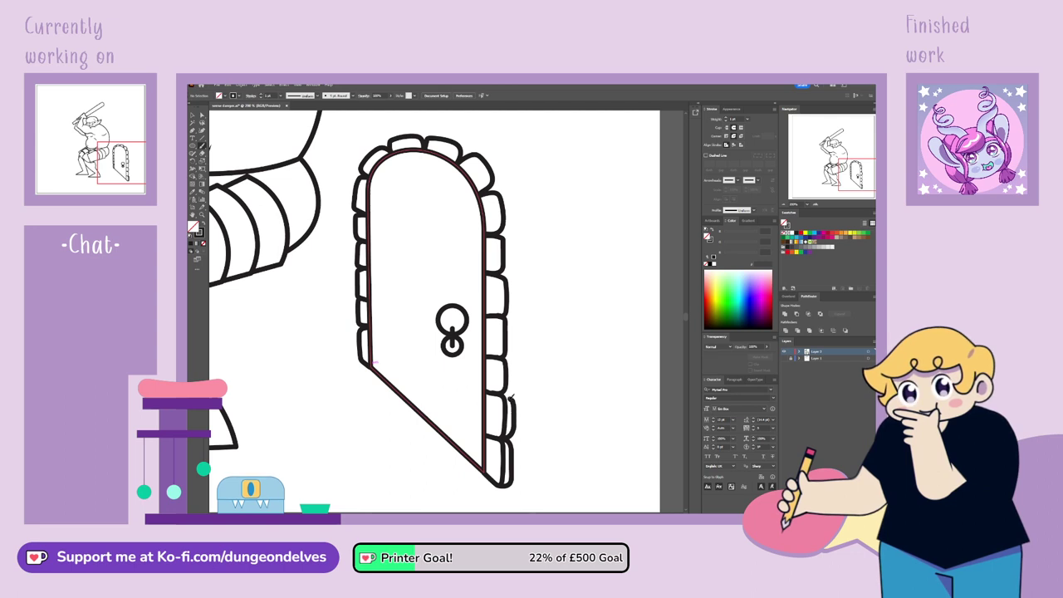
pyautogui.moveTo(512, 395); pyautogui.dragTo(515, 319)
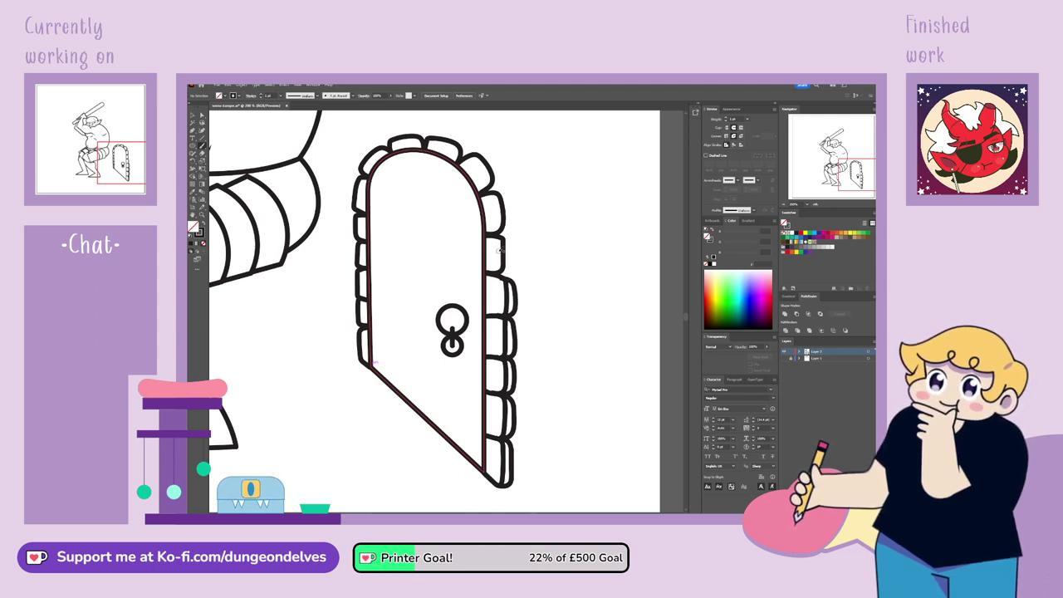
pyautogui.moveTo(508, 274); pyautogui.dragTo(510, 239)
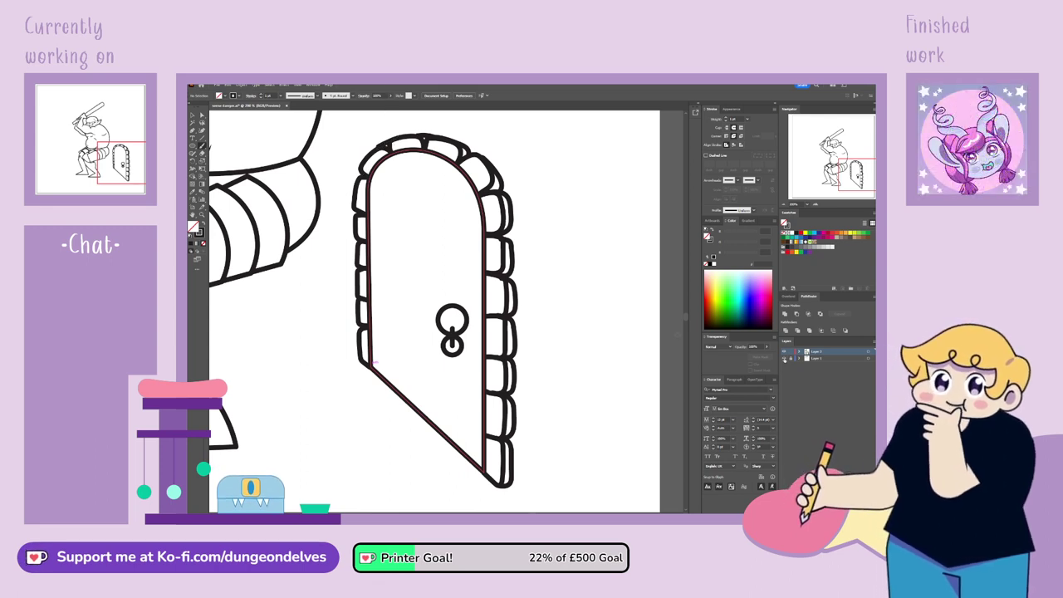
pyautogui.click(784, 359)
pyautogui.click(784, 359)
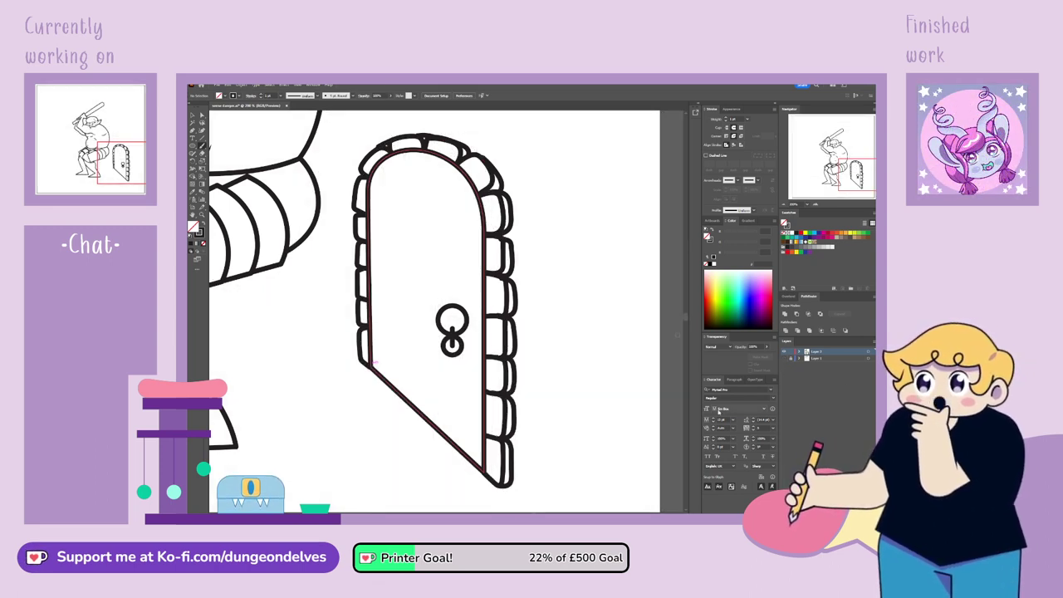
# Select the whole door with its handle and stone frame, and set a uniform stroke weight of 5
pyautogui.click(193, 115)
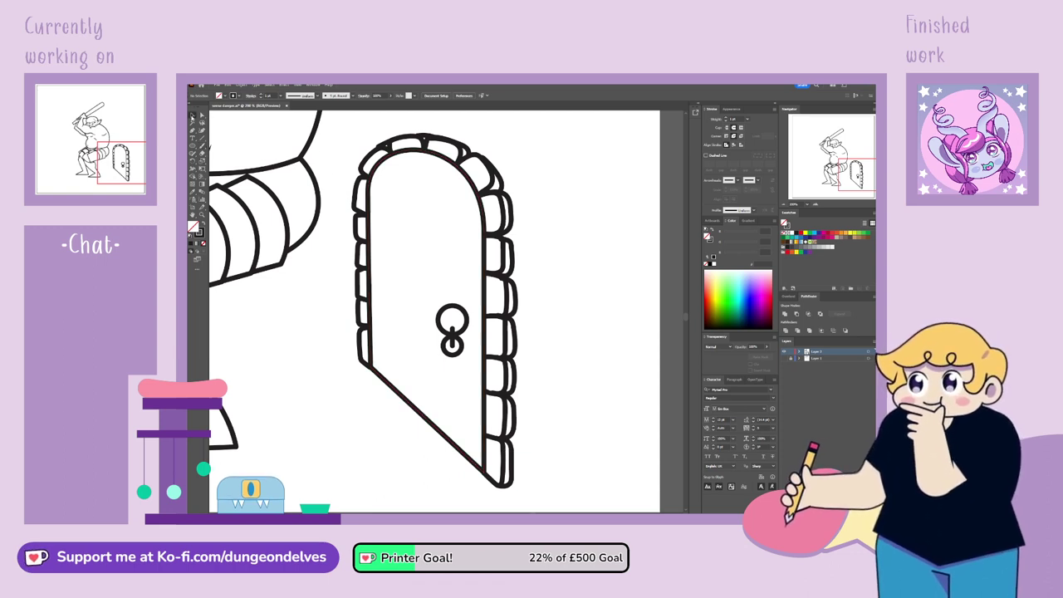
pyautogui.moveTo(438, 344); pyautogui.dragTo(564, 496)
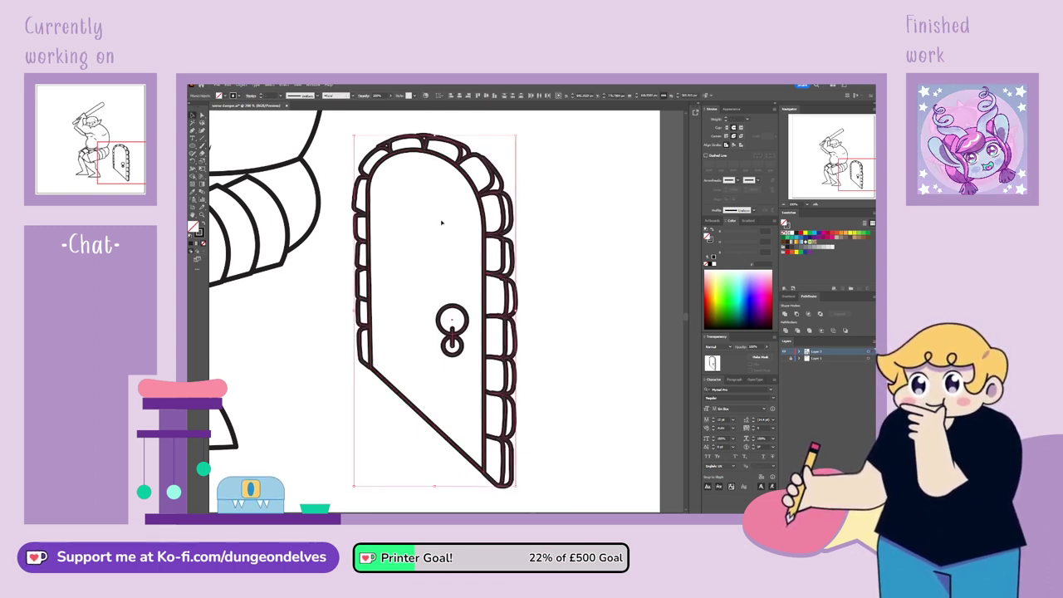
pyautogui.click(316, 115)
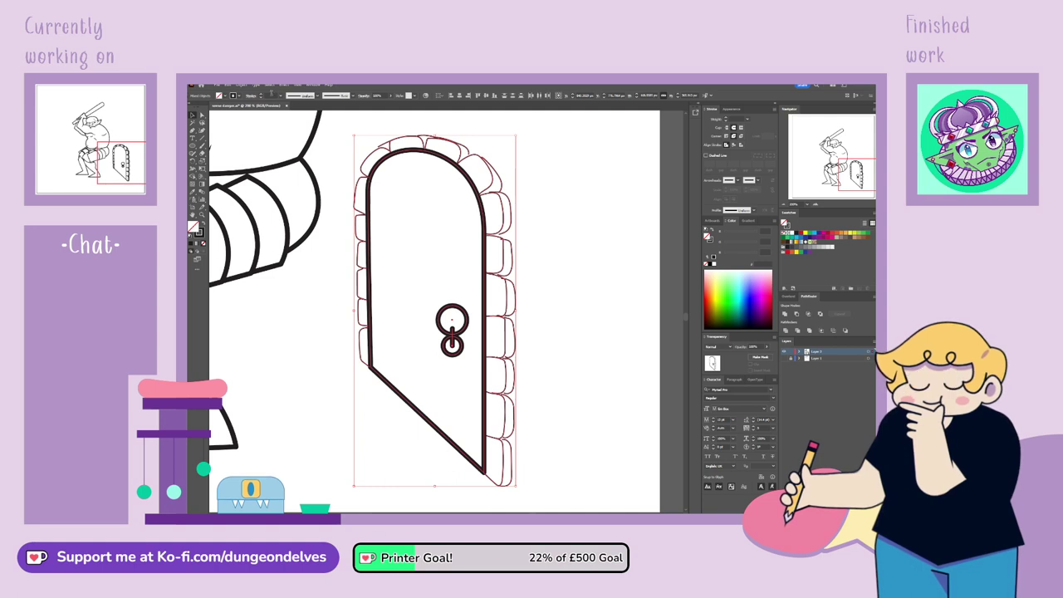
pyautogui.click(271, 94)
pyautogui.write('5')
pyautogui.press('Return')
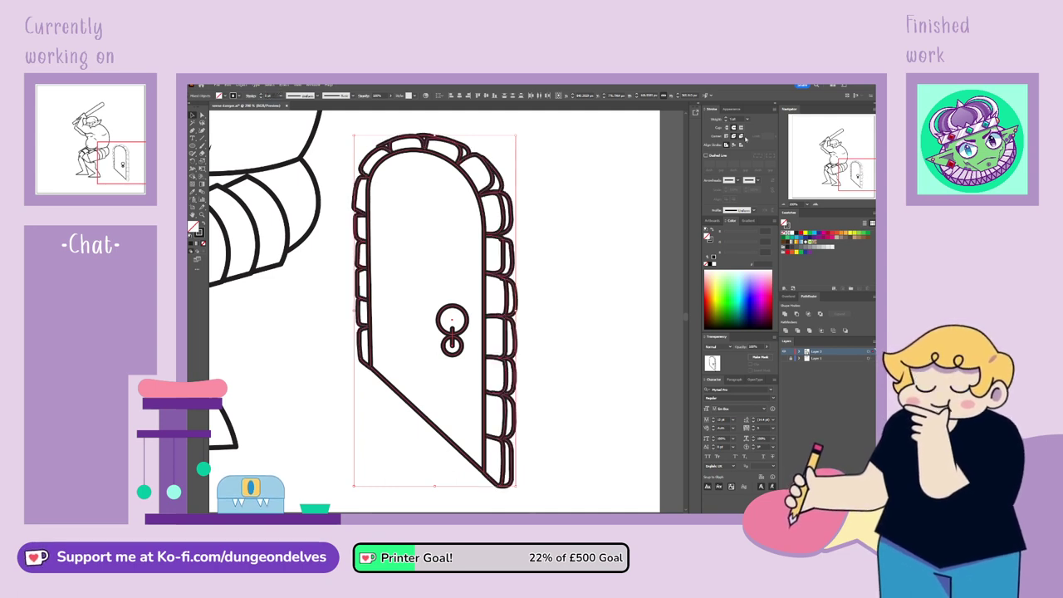
pyautogui.click(569, 270)
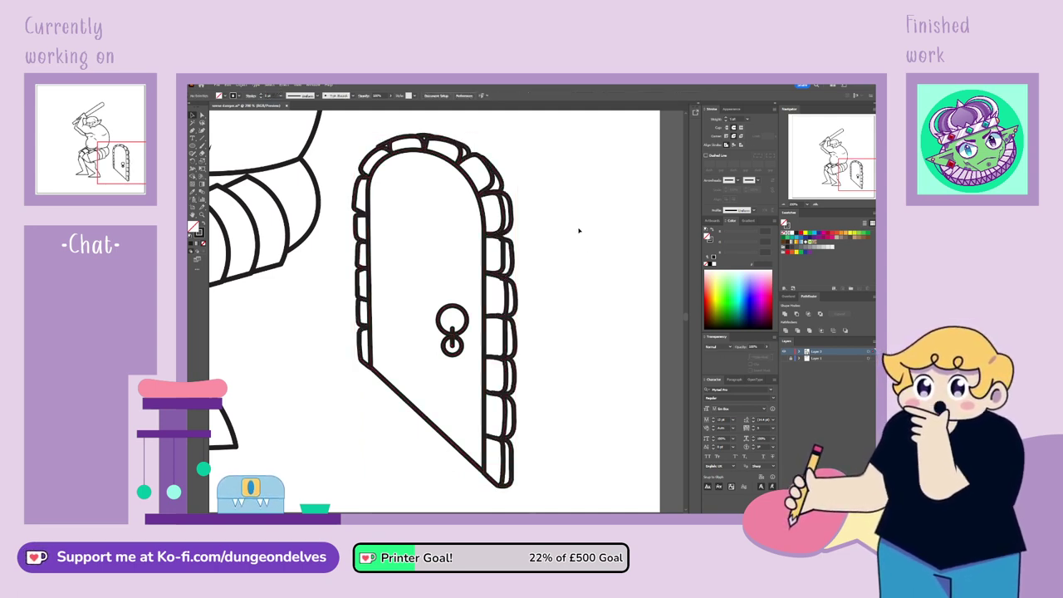
# Adjust the anchor points of the inner outlines on the lowest right-hand frame stones so the line ends meet neatly
pyautogui.hotkey('ctrl', '+')
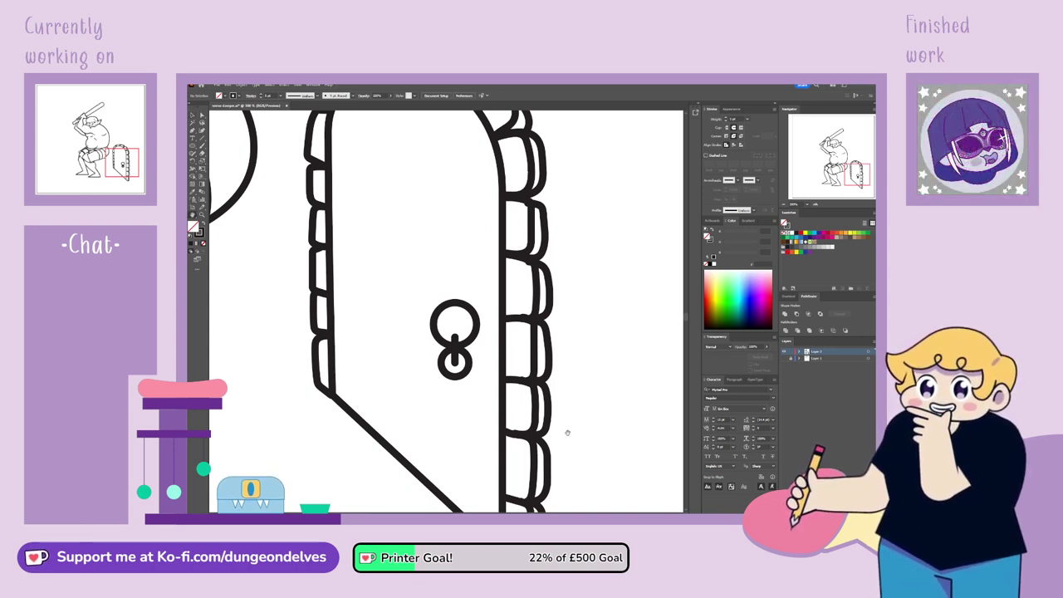
pyautogui.moveTo(565, 430); pyautogui.dragTo(510, 334)
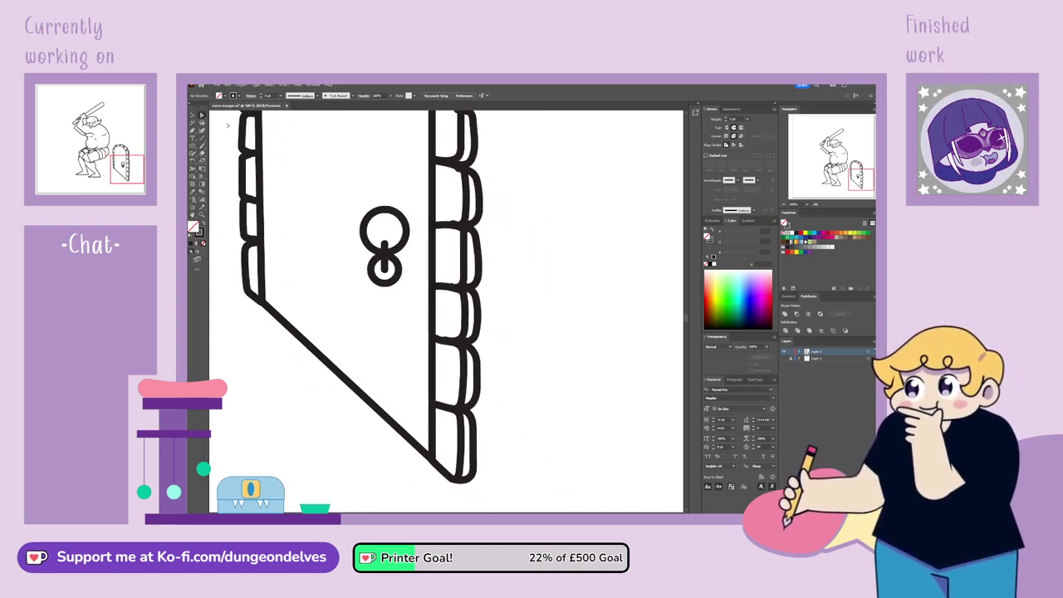
pyautogui.click(457, 405)
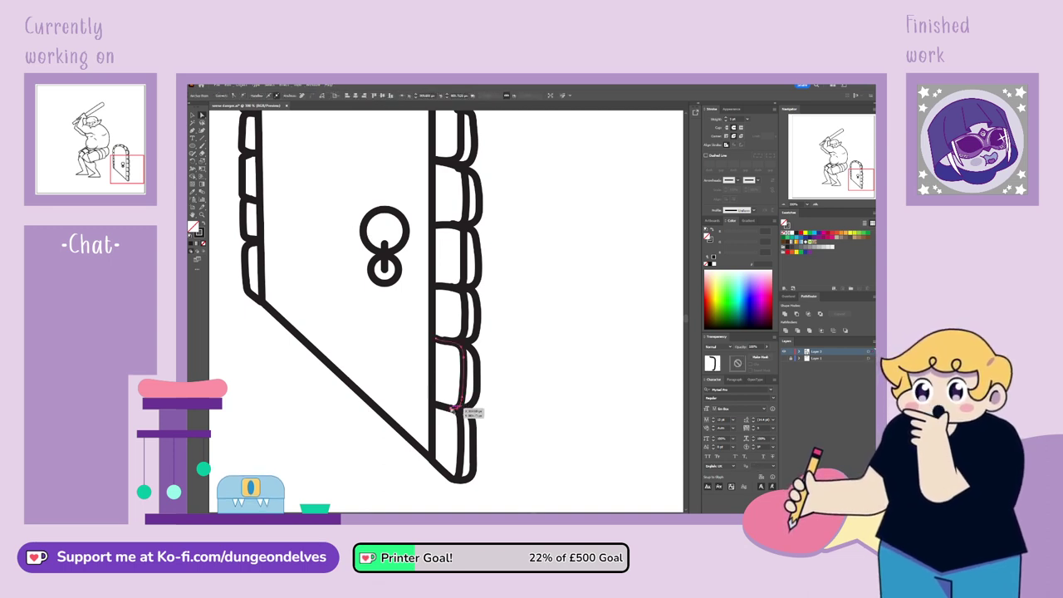
pyautogui.moveTo(445, 409); pyautogui.dragTo(451, 408)
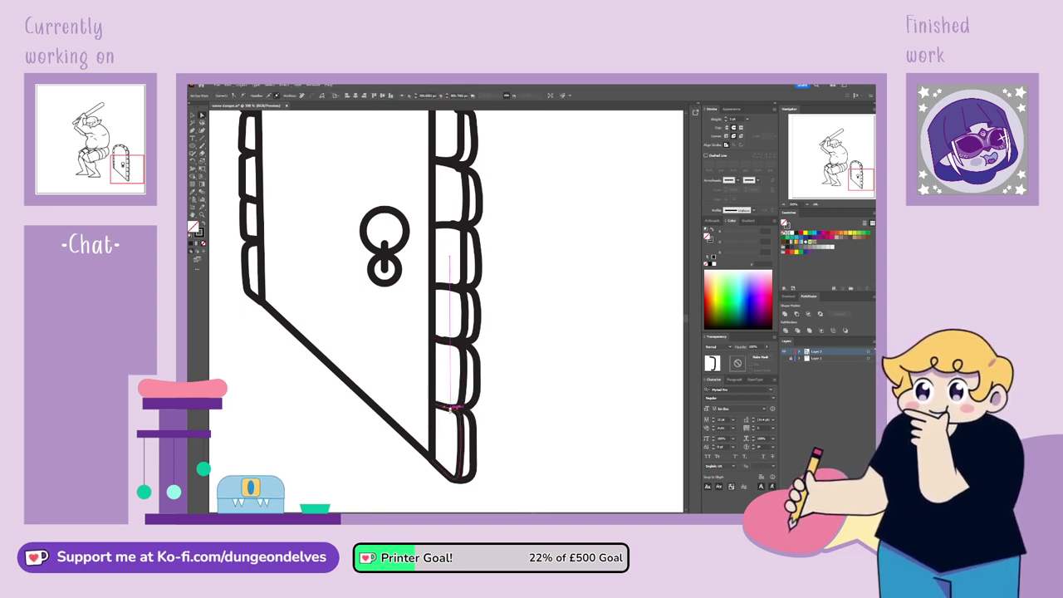
pyautogui.click(436, 341)
pyautogui.moveTo(437, 340)
pyautogui.mouseDown()
pyautogui.moveTo(451, 341)
pyautogui.moveTo(439, 341)
pyautogui.mouseUp()
pyautogui.click(450, 338)
pyautogui.click(453, 344)
pyautogui.click(515, 332)
# Adjust the ends of the outer thickness lines where the two lowest right-hand stones meet
pyautogui.click(471, 413)
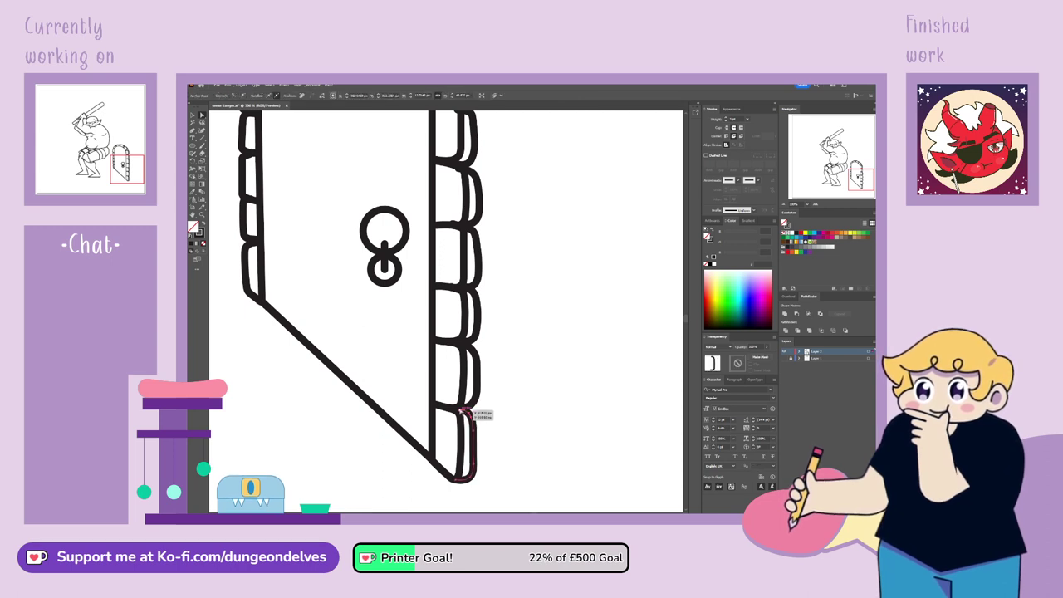
pyautogui.click(478, 406)
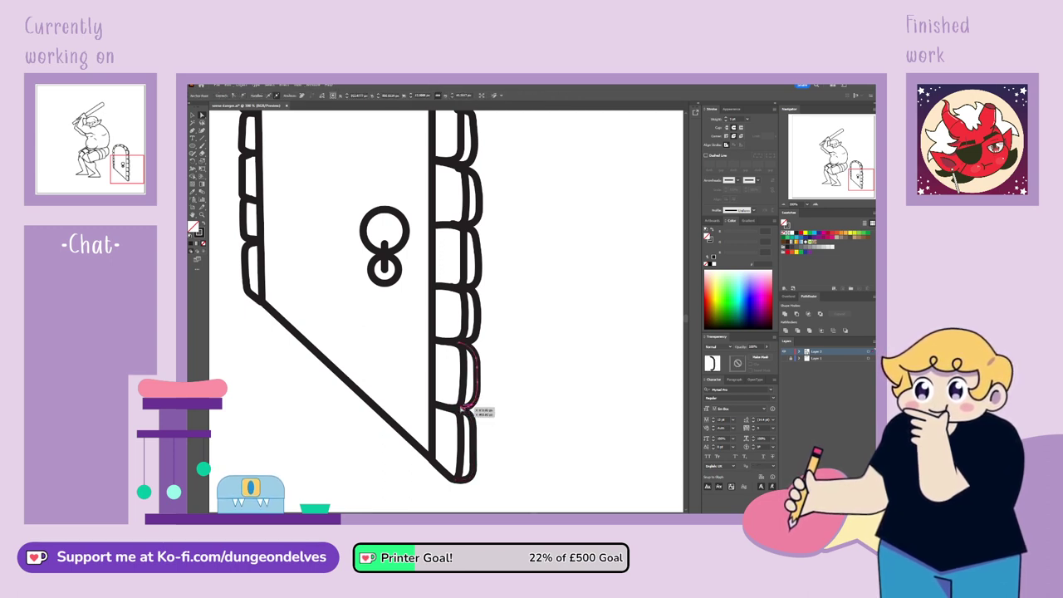
pyautogui.click(507, 383)
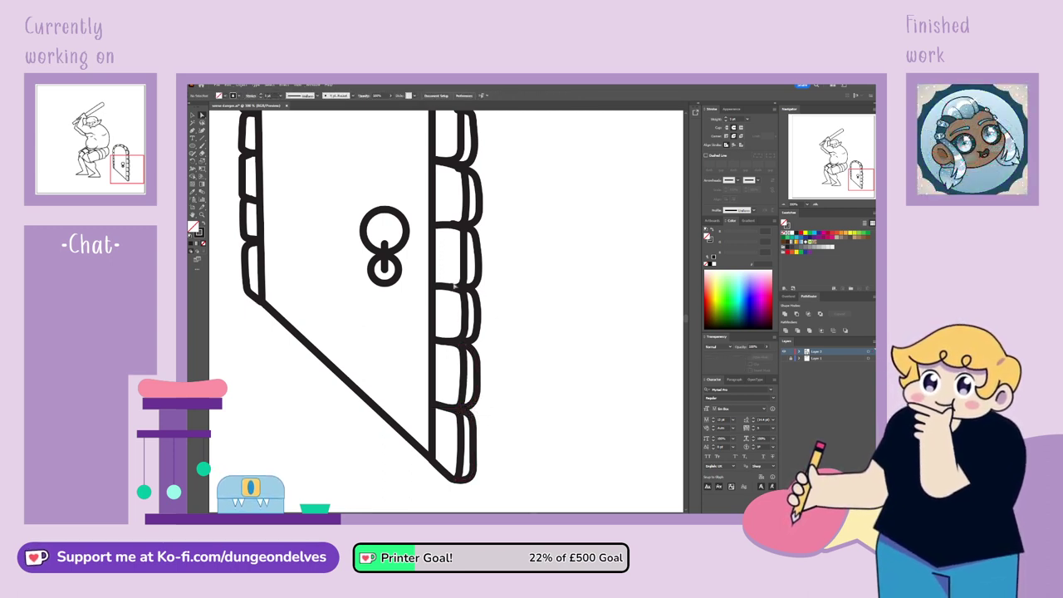
# Tidy the joints of the middle right-hand frame stones by adjusting the end points of their inner and outer lines
pyautogui.click(455, 285)
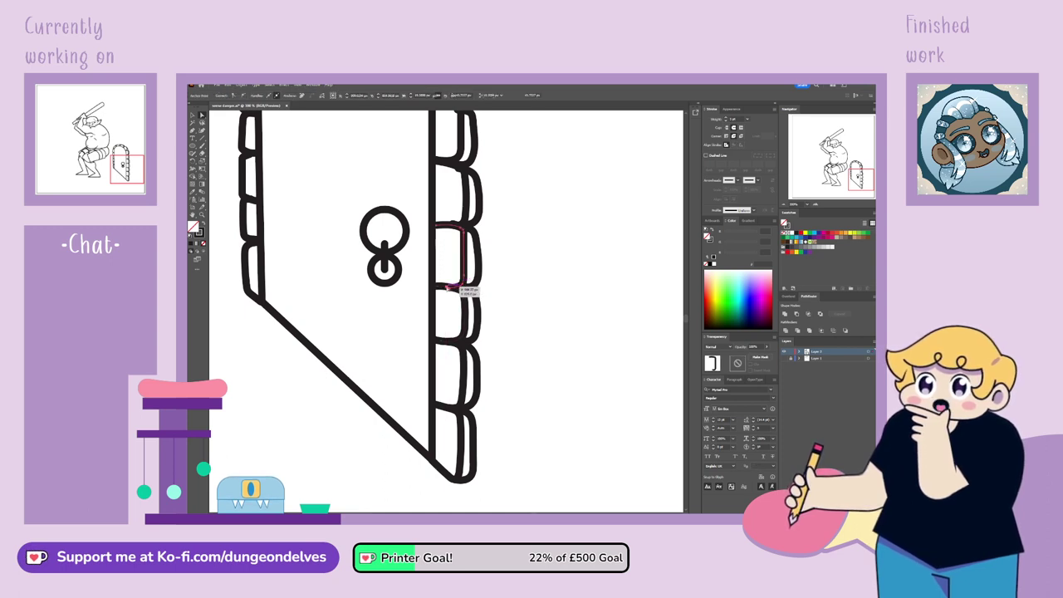
pyautogui.click(522, 282)
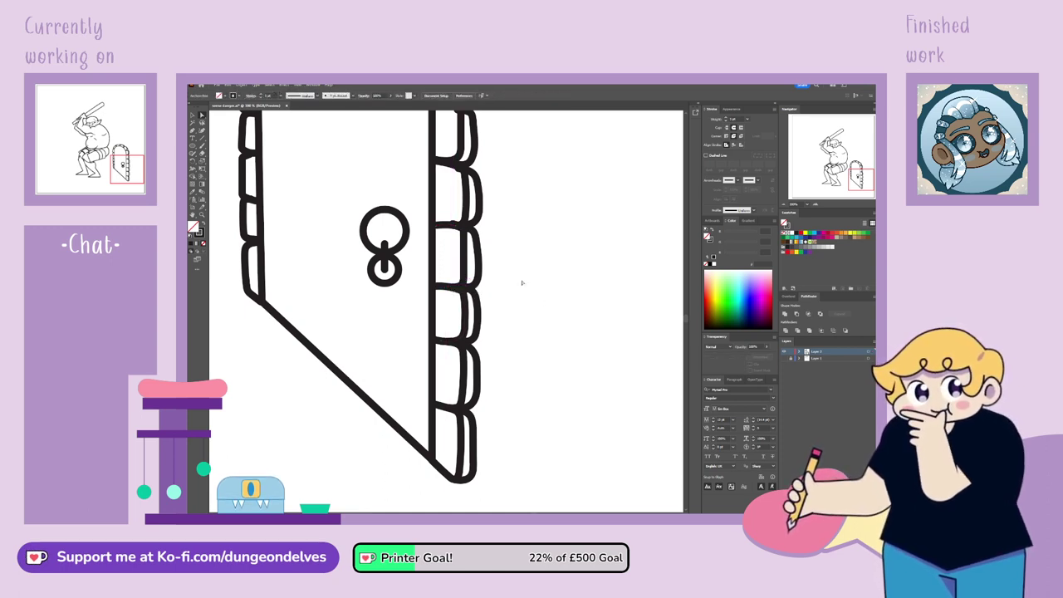
pyautogui.click(456, 226)
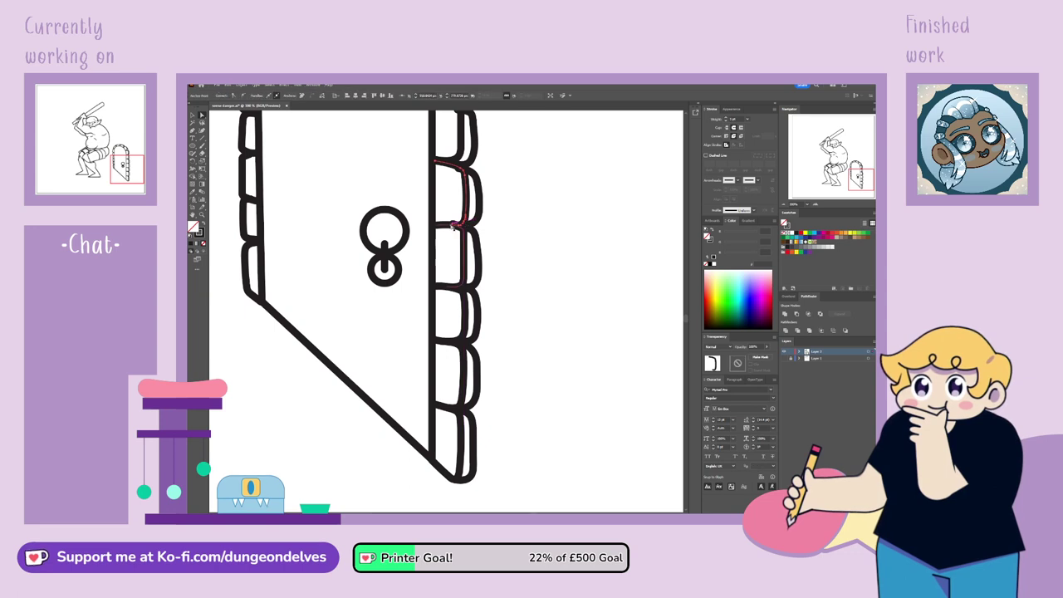
pyautogui.moveTo(453, 225); pyautogui.dragTo(447, 224)
pyautogui.click(531, 205)
pyautogui.click(525, 197)
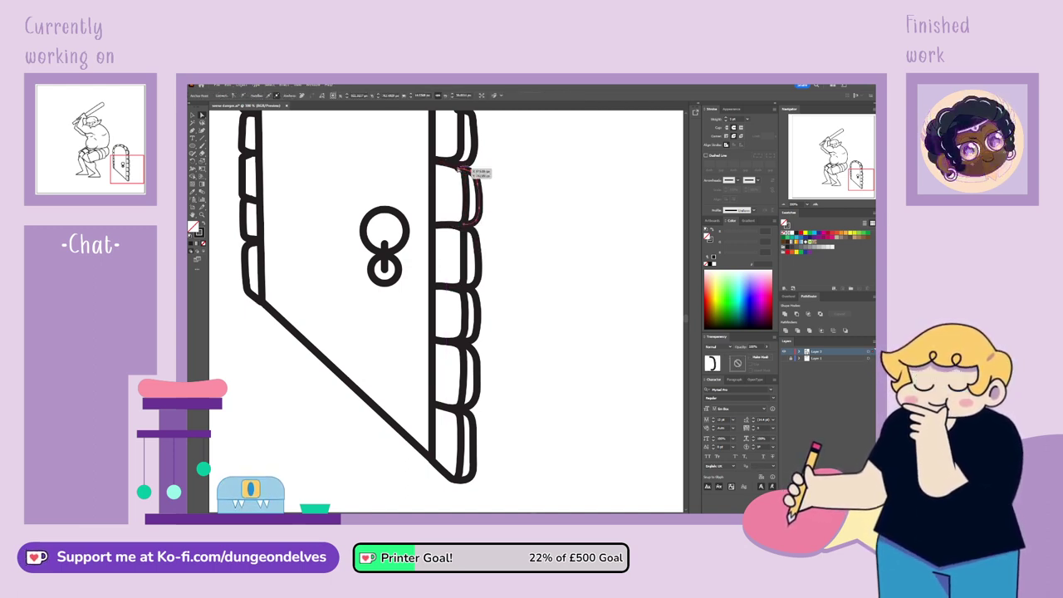
pyautogui.click(470, 171)
pyautogui.click(509, 158)
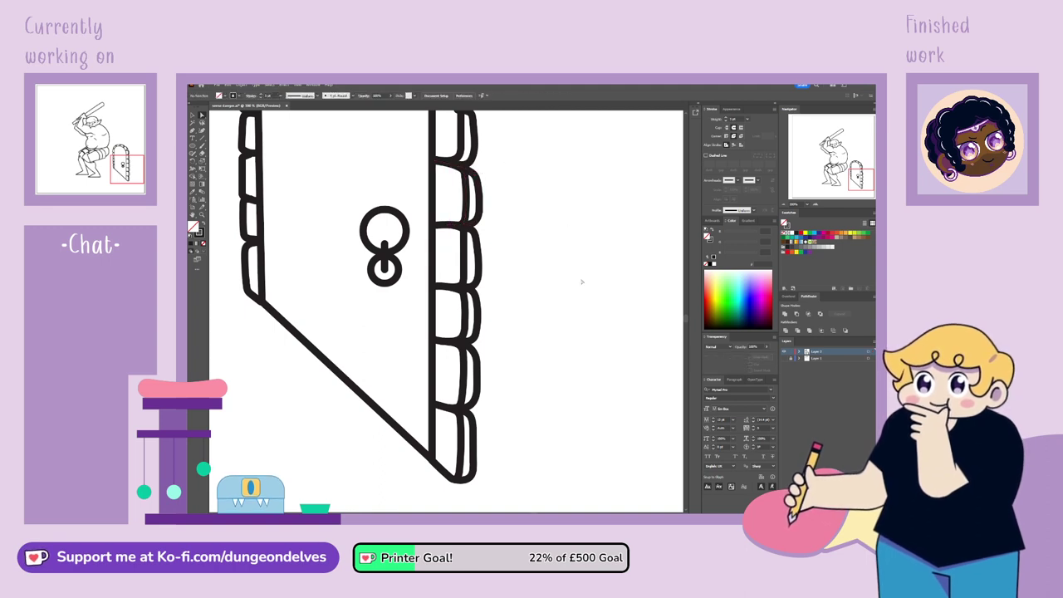
# Reposition the end points of the inner and outer outlines on the second stone below the arch's right shoulder
pyautogui.moveTo(583, 283); pyautogui.dragTo(581, 477)
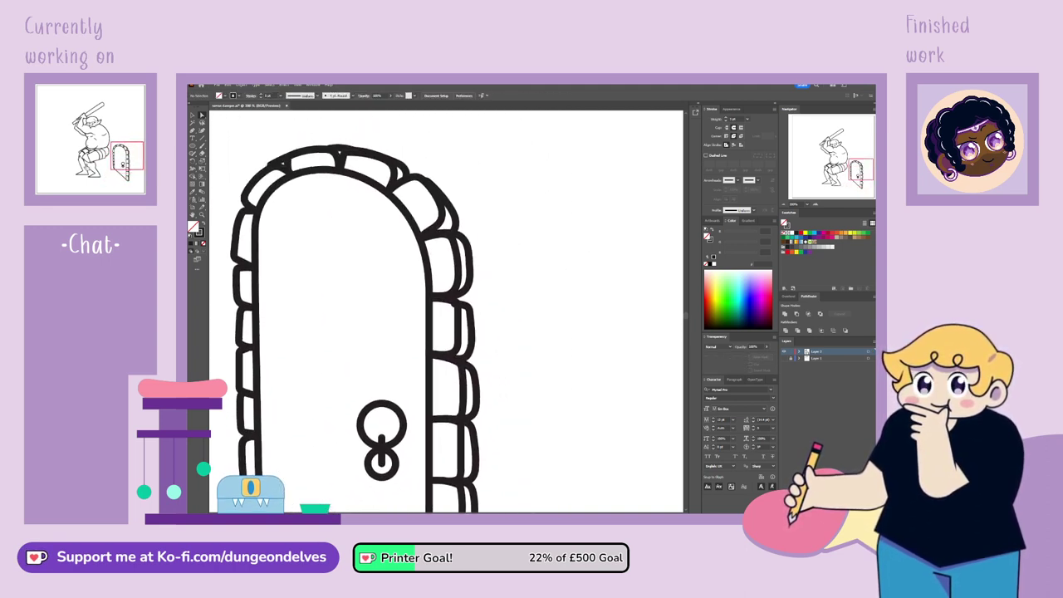
pyautogui.click(461, 305)
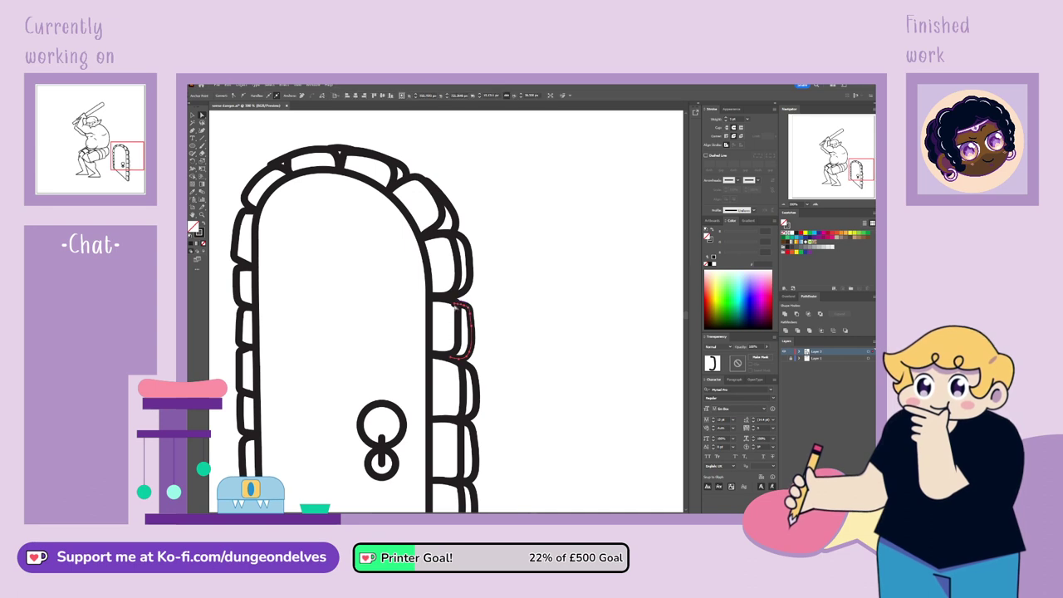
pyautogui.moveTo(460, 304)
pyautogui.mouseDown()
pyautogui.moveTo(451, 299)
pyautogui.moveTo(465, 302)
pyautogui.mouseUp()
pyautogui.click(481, 299)
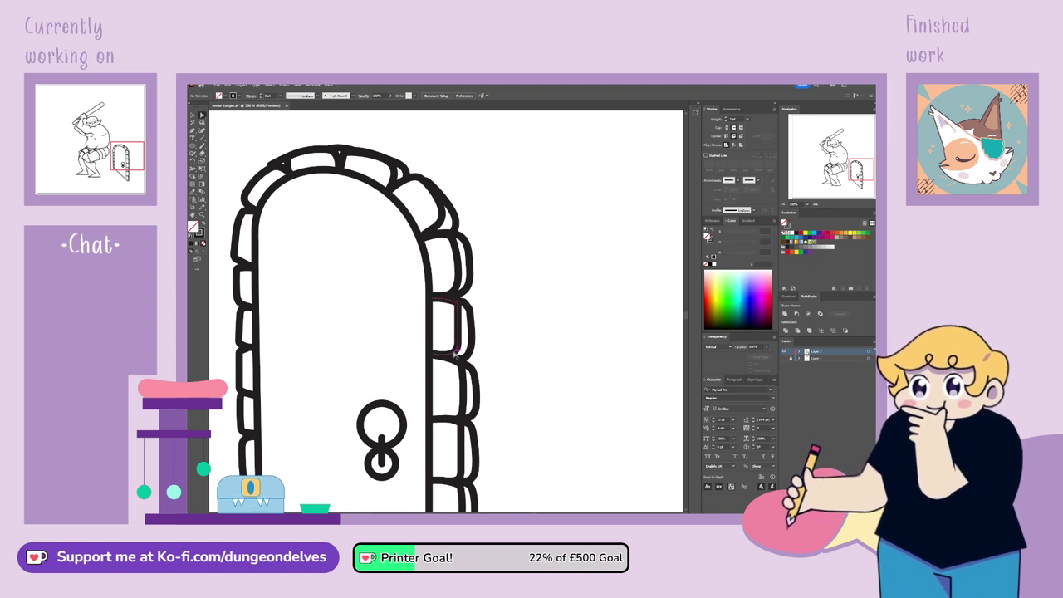
pyautogui.moveTo(456, 353); pyautogui.dragTo(438, 355)
pyautogui.click(510, 304)
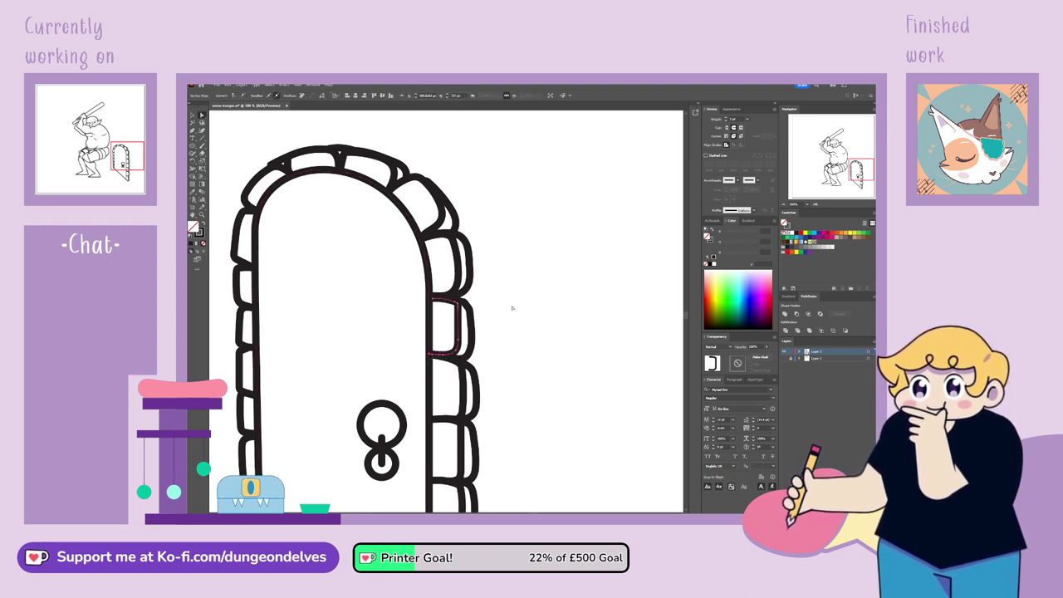
# Reshape the outer thickness lines along the arch's right shoulder and crown so their ends join the stones
pyautogui.moveTo(441, 191); pyautogui.dragTo(426, 176)
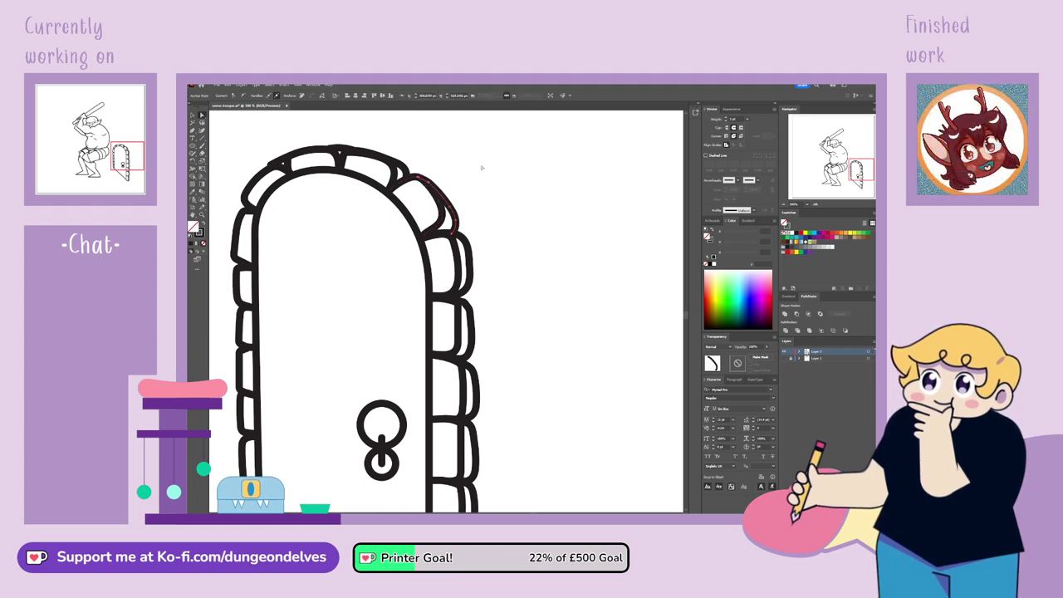
pyautogui.click(484, 167)
pyautogui.moveTo(401, 135); pyautogui.dragTo(512, 194)
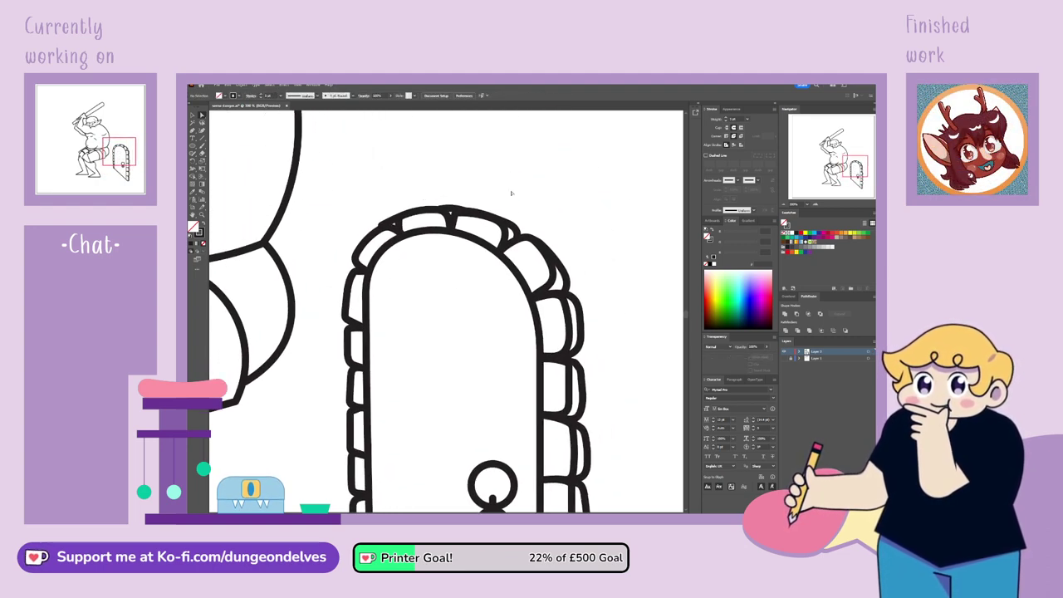
pyautogui.click(519, 238)
pyautogui.moveTo(519, 238); pyautogui.dragTo(517, 240)
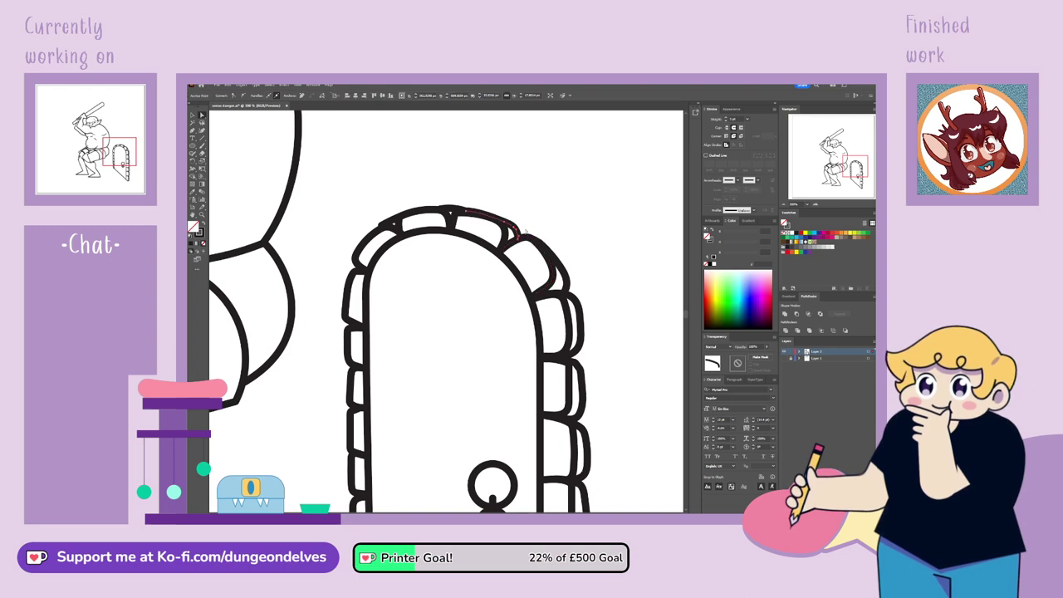
pyautogui.click(460, 196)
pyautogui.moveTo(472, 213); pyautogui.dragTo(451, 209)
pyautogui.click(453, 199)
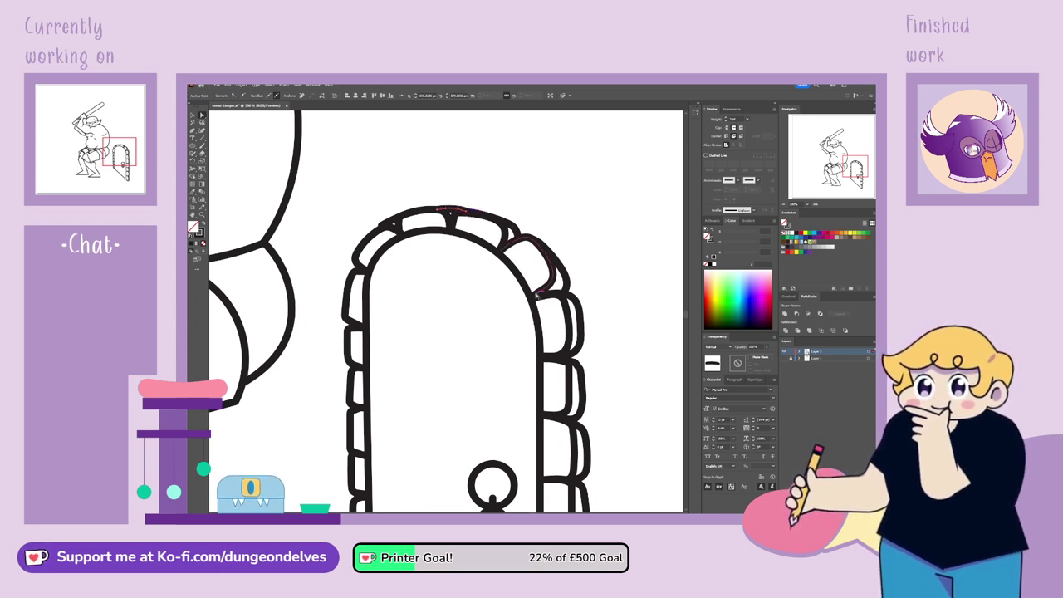
# Adjust the outer line on the arch's left shoulder and the end point of the stone joint just below
pyautogui.click(391, 222)
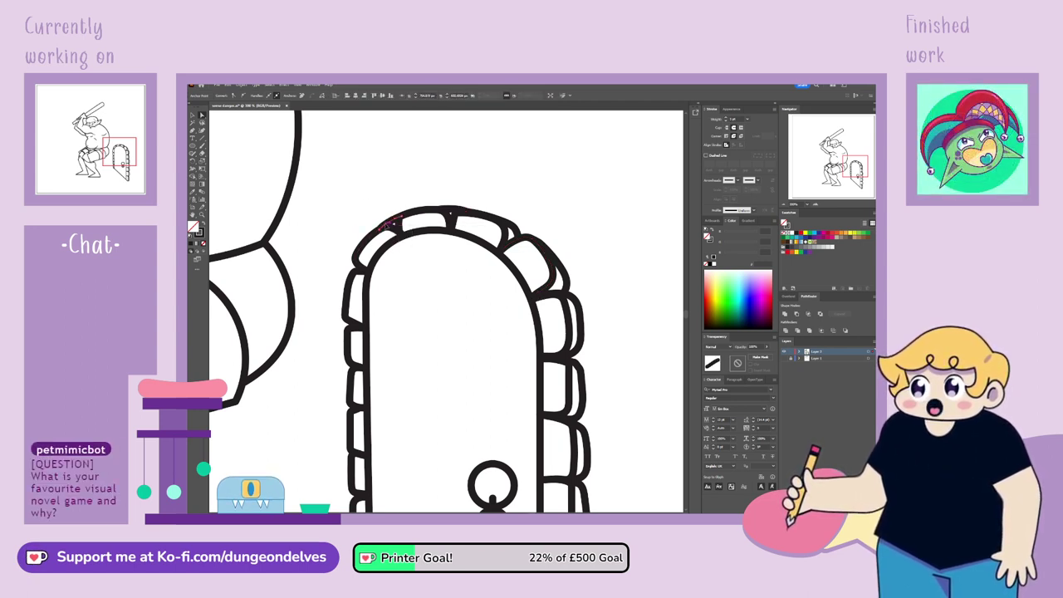
pyautogui.click(396, 207)
pyautogui.moveTo(359, 264); pyautogui.dragTo(358, 268)
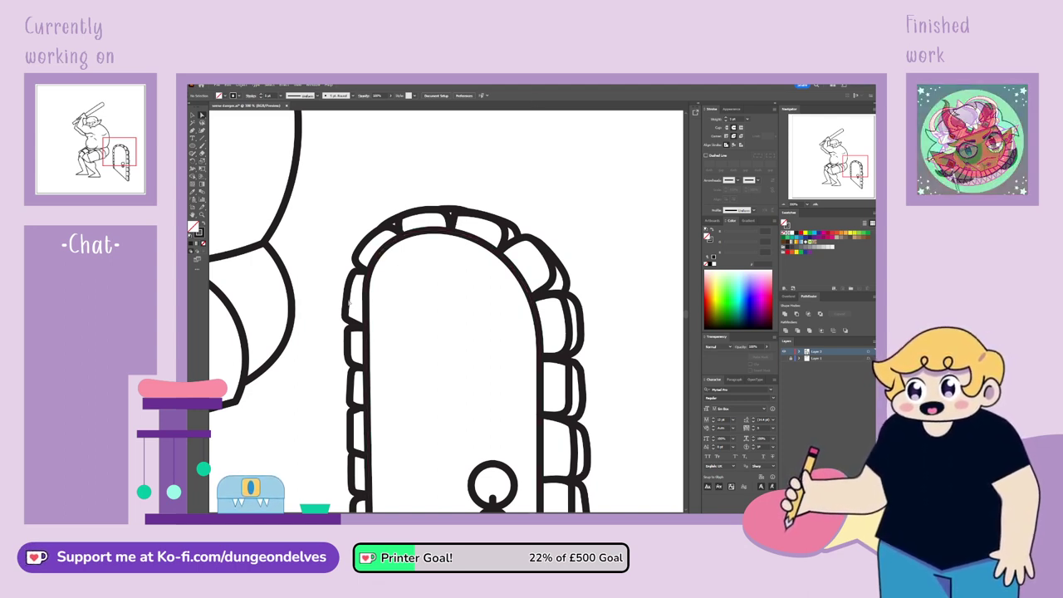
# Adjust the end points of the stone outlines along the door frame's left side so the joints meet the door edge
pyautogui.click(358, 266)
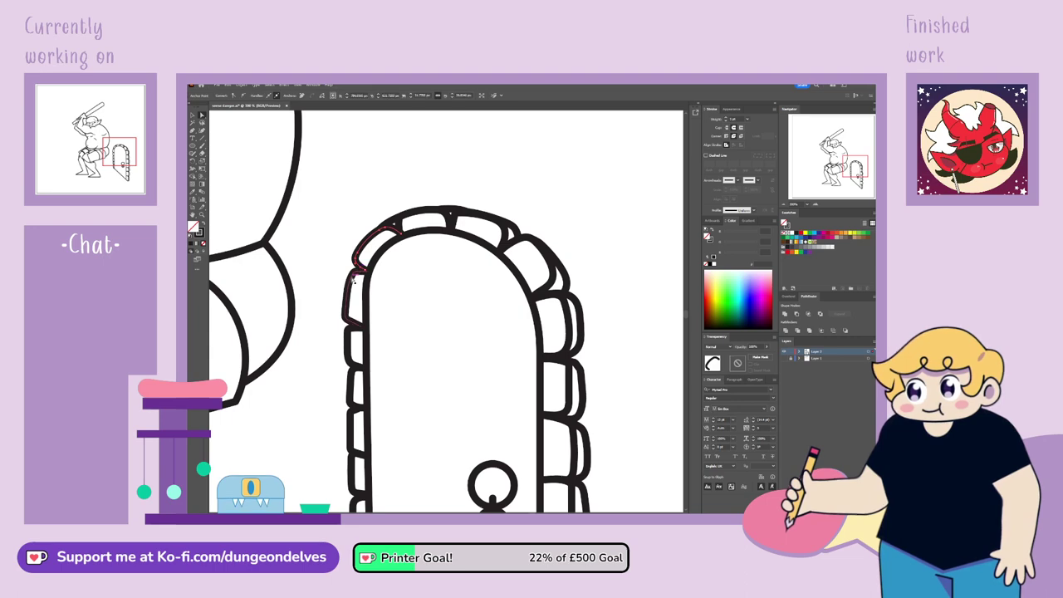
pyautogui.click(351, 340)
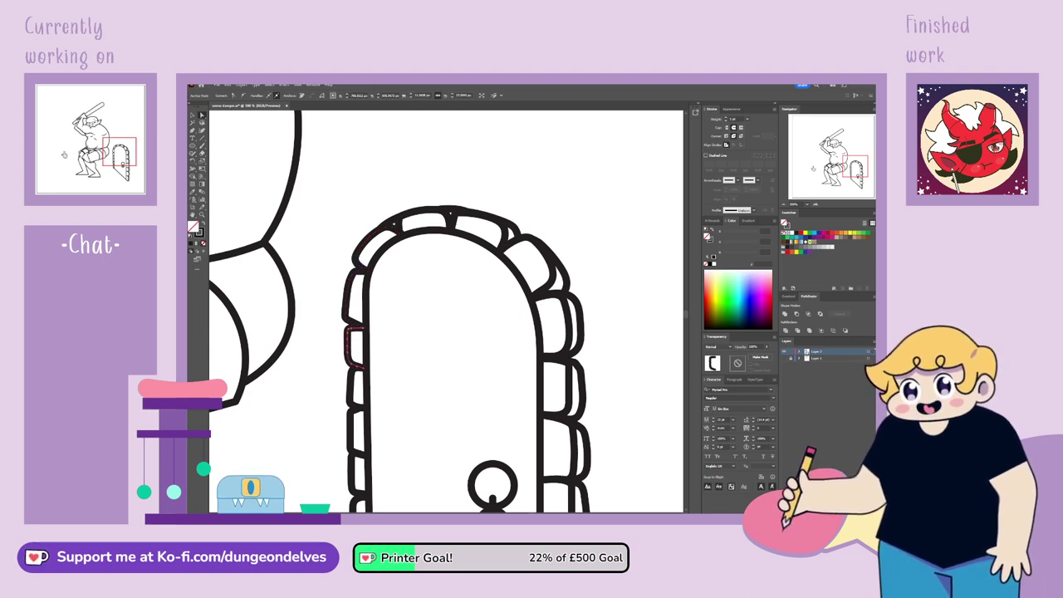
pyautogui.scroll(-3, 449, 311)
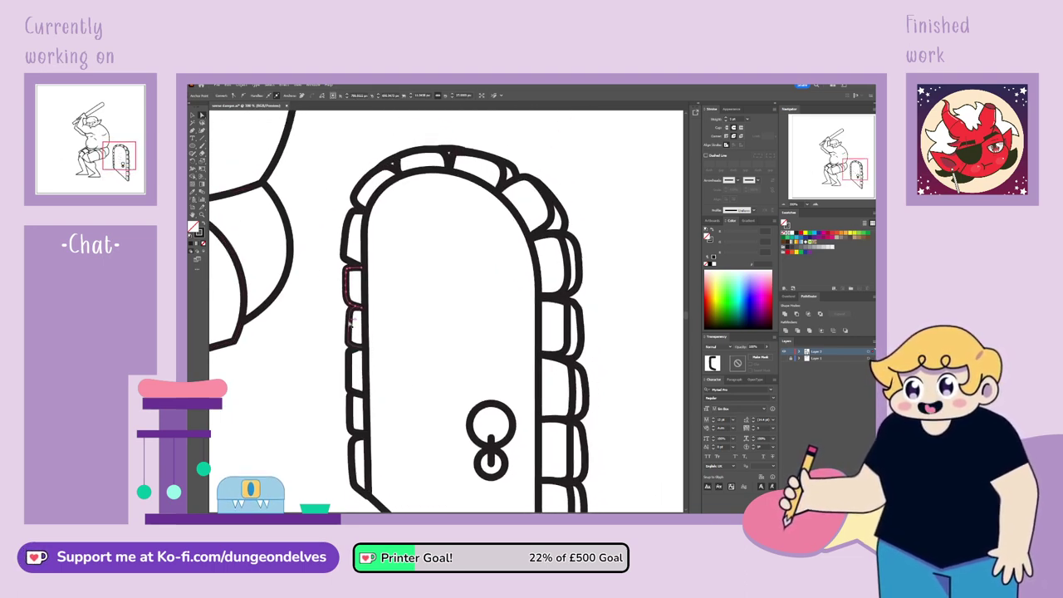
pyautogui.click(350, 357)
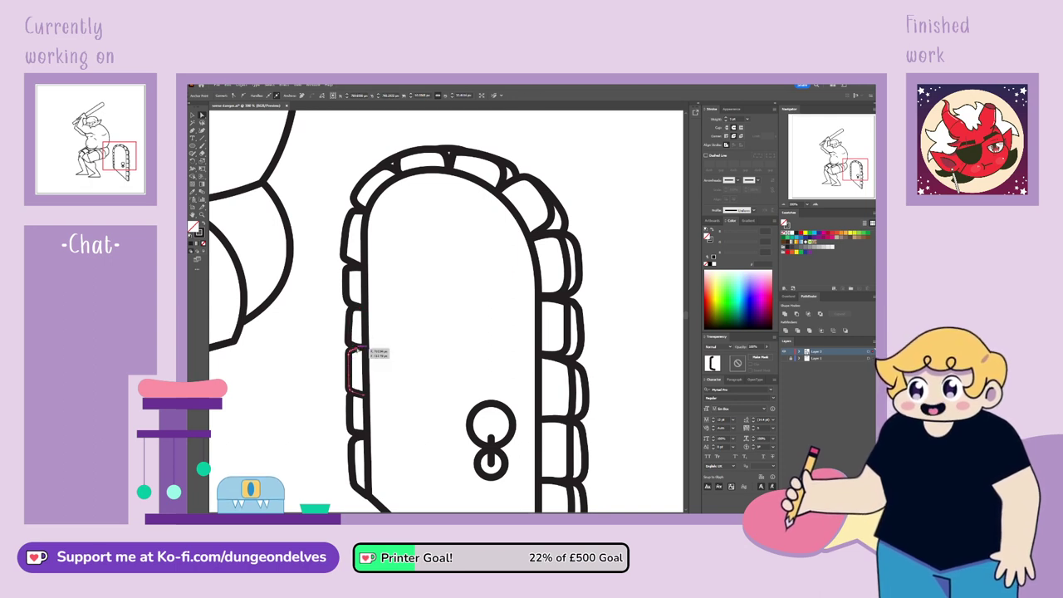
pyautogui.moveTo(361, 347); pyautogui.dragTo(366, 347)
pyautogui.click(318, 366)
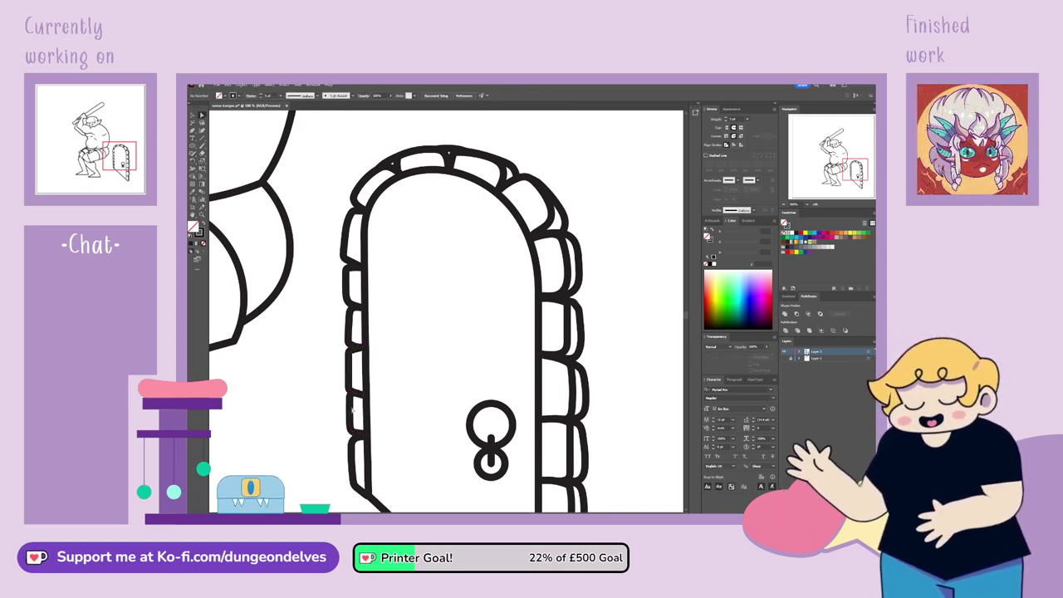
pyautogui.moveTo(357, 395); pyautogui.dragTo(366, 394)
pyautogui.click(325, 455)
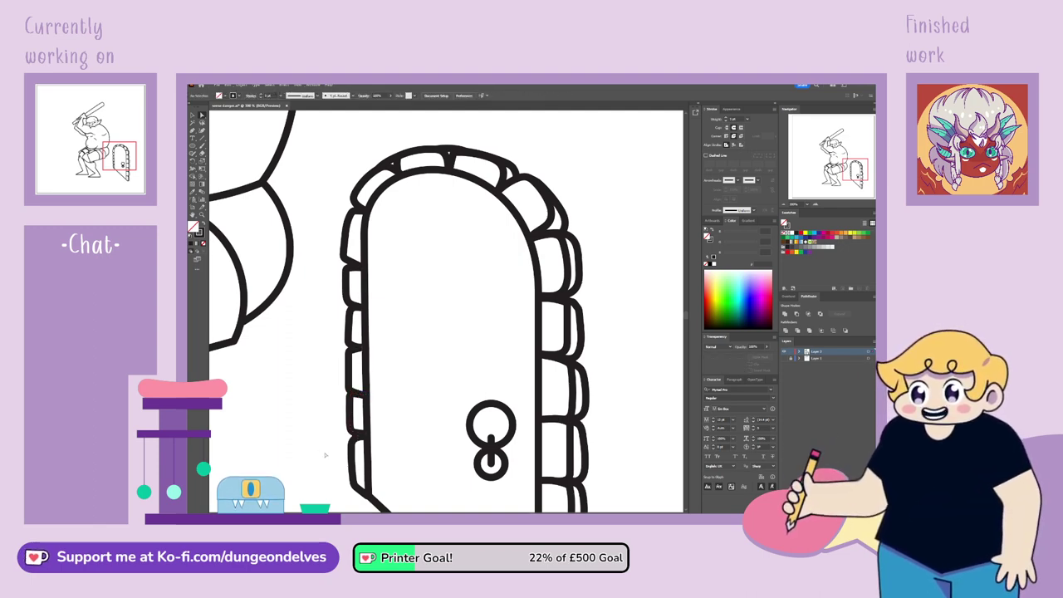
# Move the lower end point of the lowest left-hand frame stone onto the door's bottom-left corner
pyautogui.moveTo(493, 374); pyautogui.dragTo(545, 303)
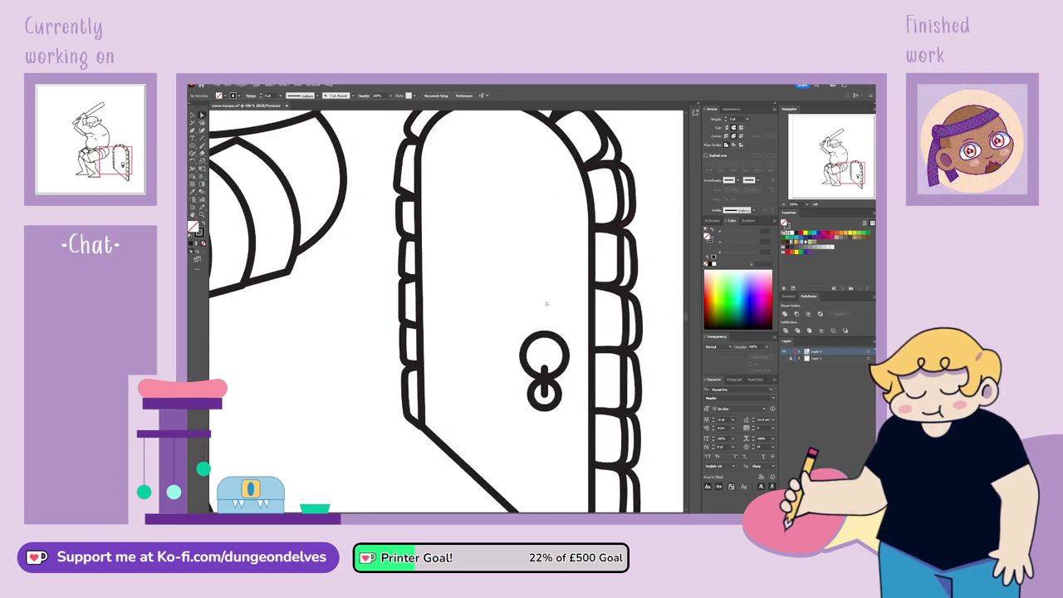
pyautogui.click(419, 423)
pyautogui.click(422, 426)
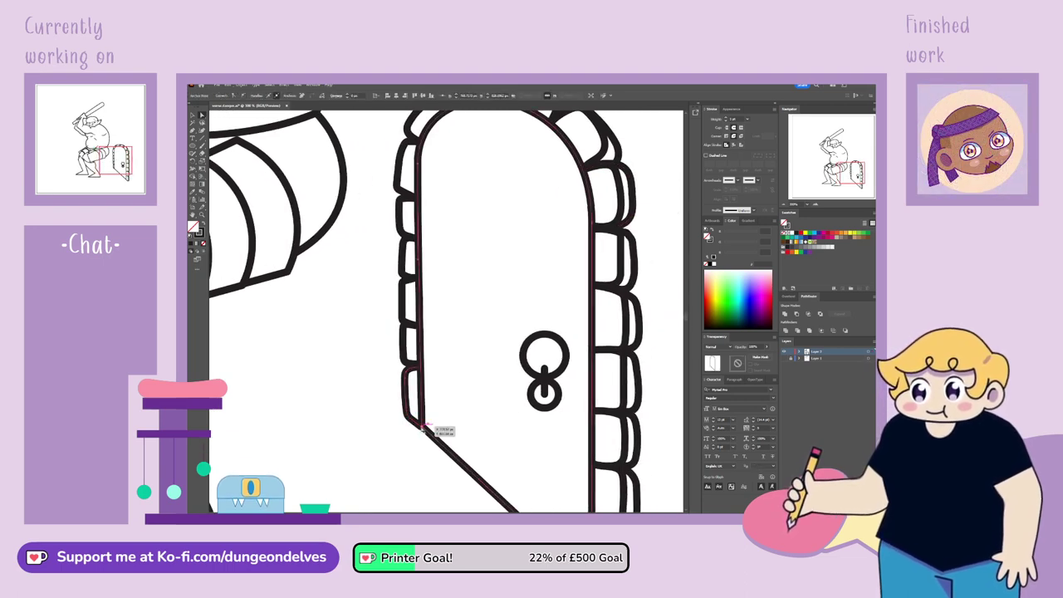
pyautogui.click(419, 428)
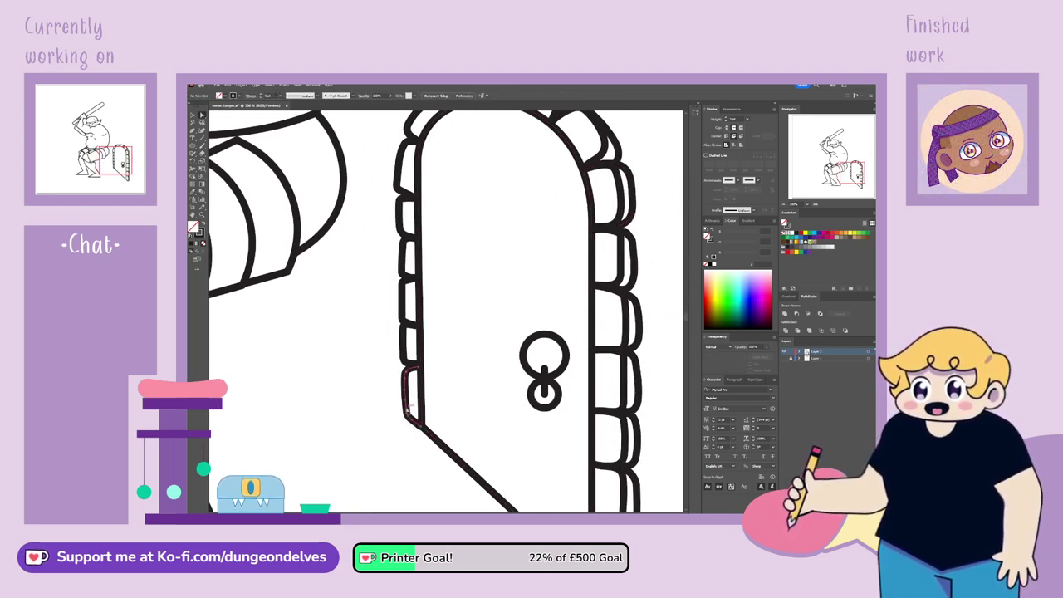
pyautogui.click(418, 426)
pyautogui.moveTo(419, 427); pyautogui.dragTo(420, 426)
pyautogui.click(425, 428)
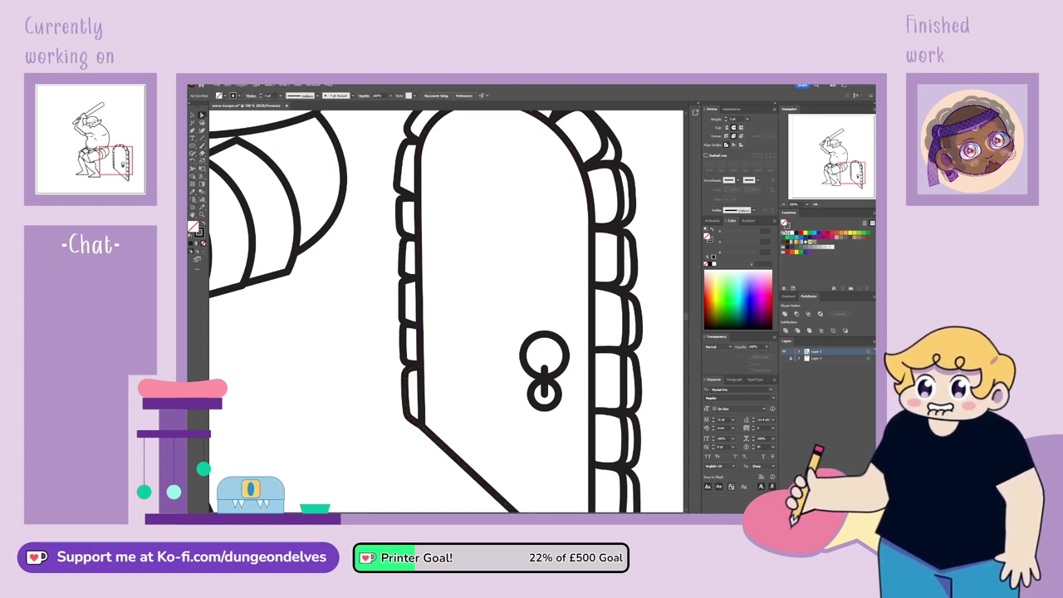
# Show the sketch layer and trace the door's left plank line from the arch down to the bottom edge
pyautogui.hotkey('ctrl', '-')
pyautogui.hotkey('ctrl', '-')
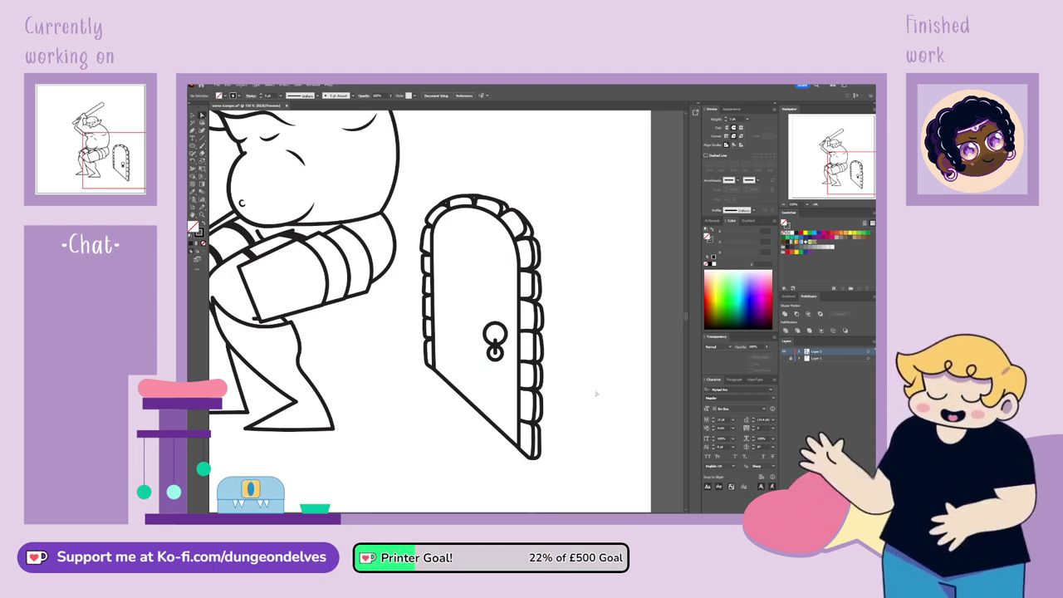
pyautogui.moveTo(597, 324); pyautogui.dragTo(554, 312)
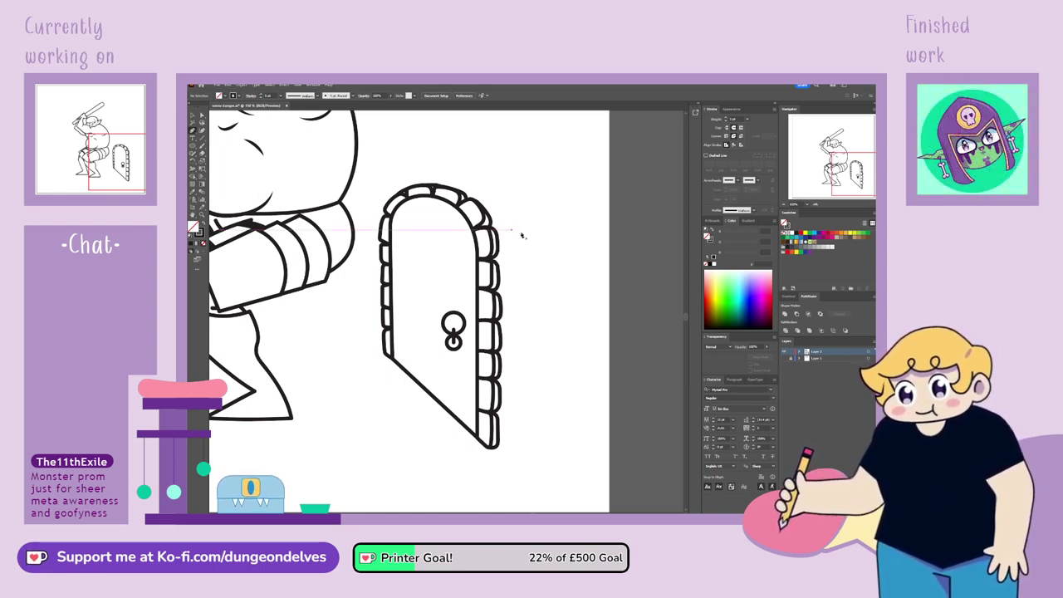
pyautogui.click(784, 358)
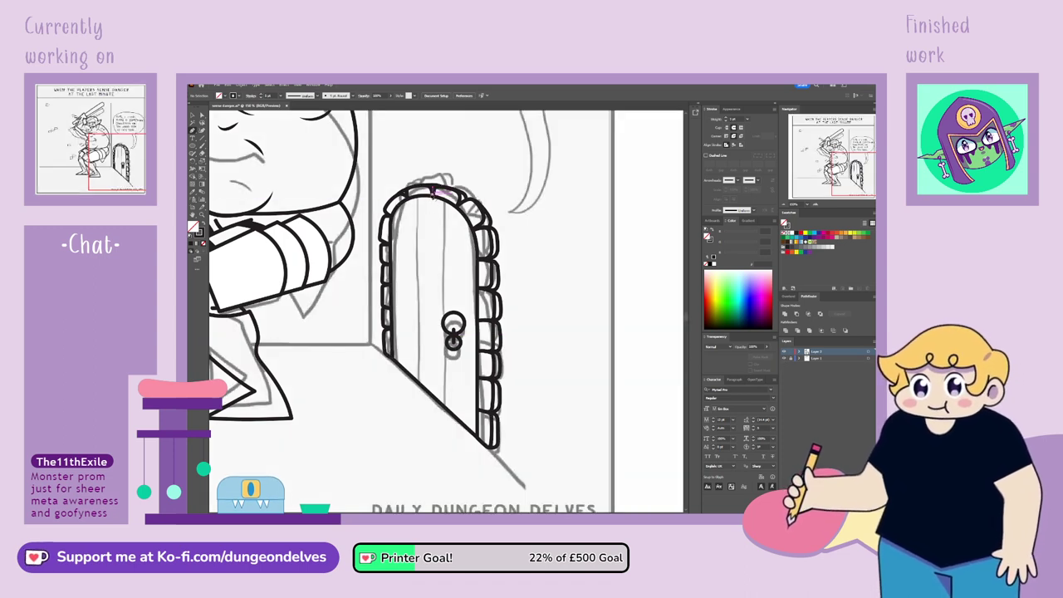
pyautogui.click(417, 196)
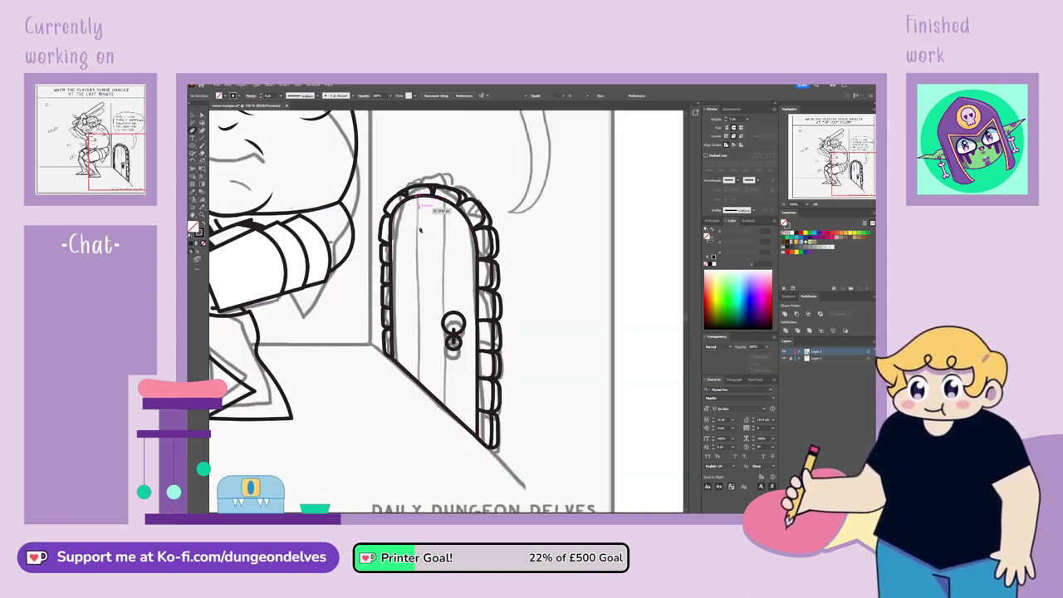
pyautogui.click(417, 381)
# Set the plank line's stroke weight to 2 pt and check it with the sketch layer hidden and shown
pyautogui.click(193, 114)
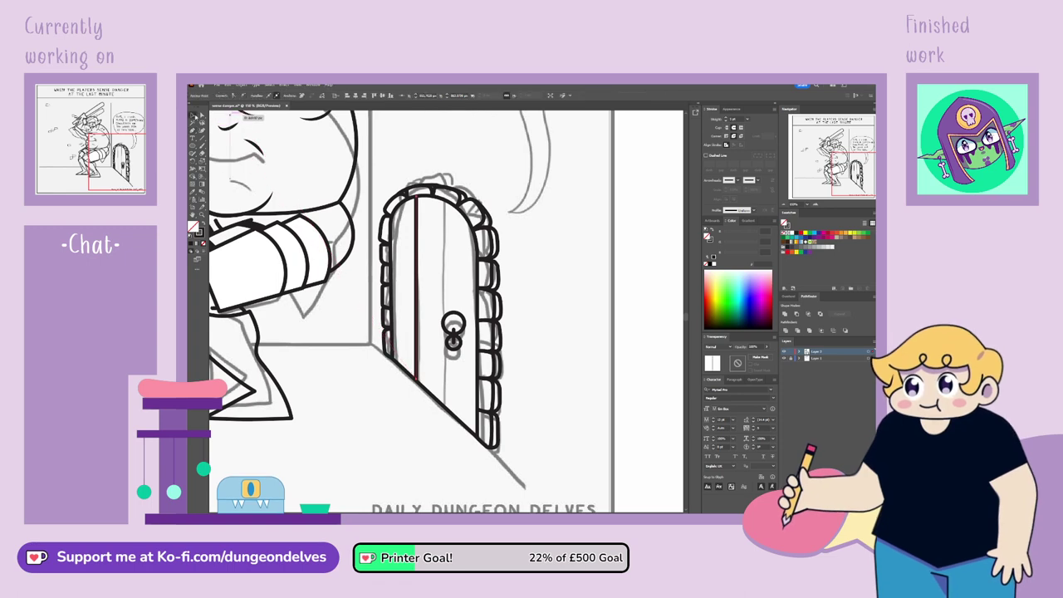
pyautogui.write('2')
pyautogui.press('Return')
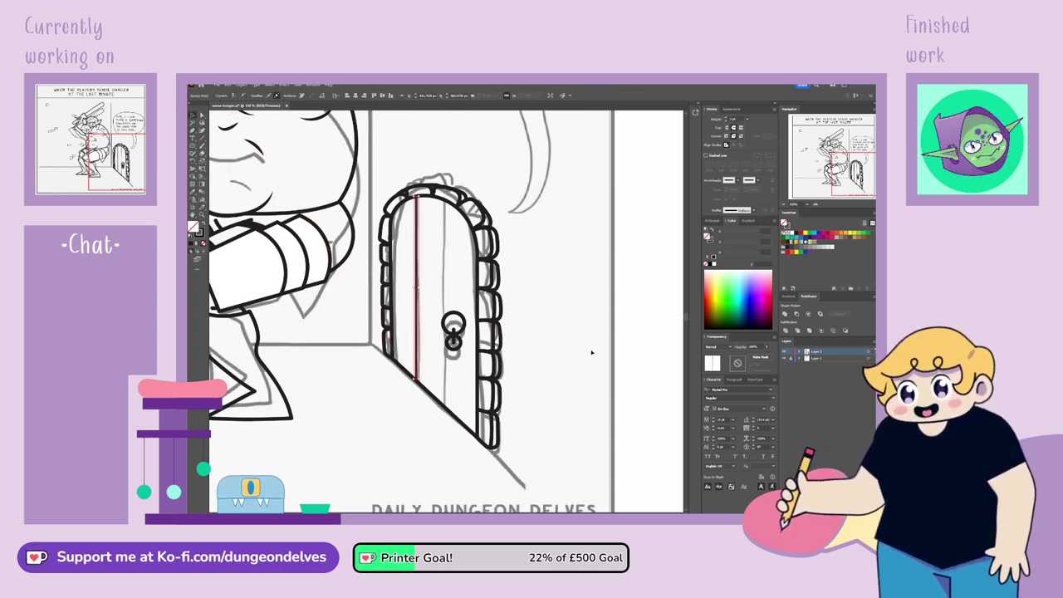
pyautogui.click(784, 358)
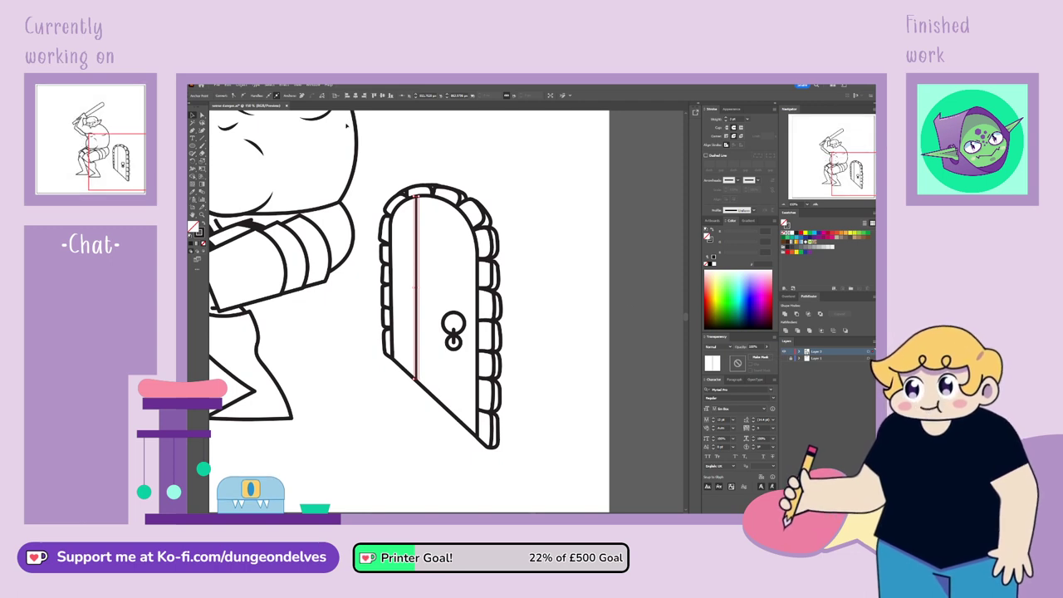
pyautogui.click(784, 358)
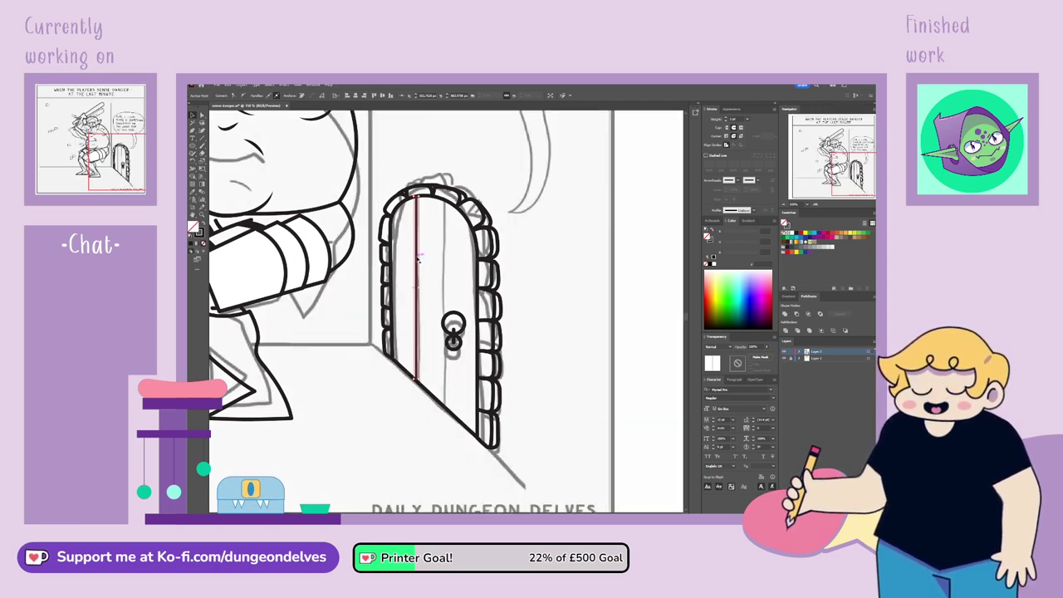
# Duplicate the plank line onto the sketch's second plank line, extend both ends to the door outline, and hide the sketch layer
pyautogui.moveTo(417, 259); pyautogui.dragTo(444, 274)
pyautogui.press('a')
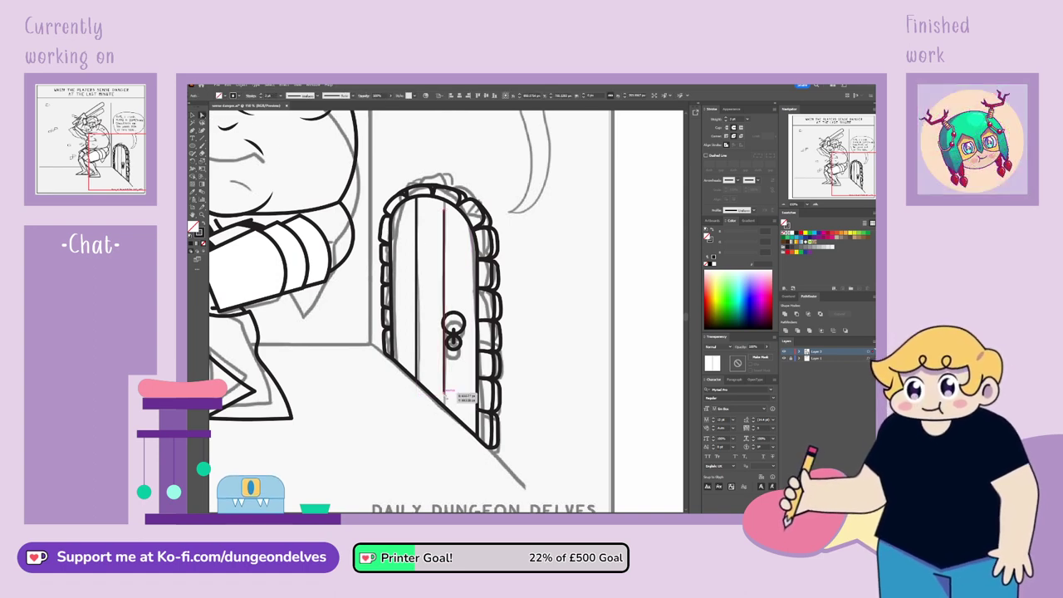
pyautogui.press('a')
pyautogui.moveTo(445, 394); pyautogui.dragTo(445, 409)
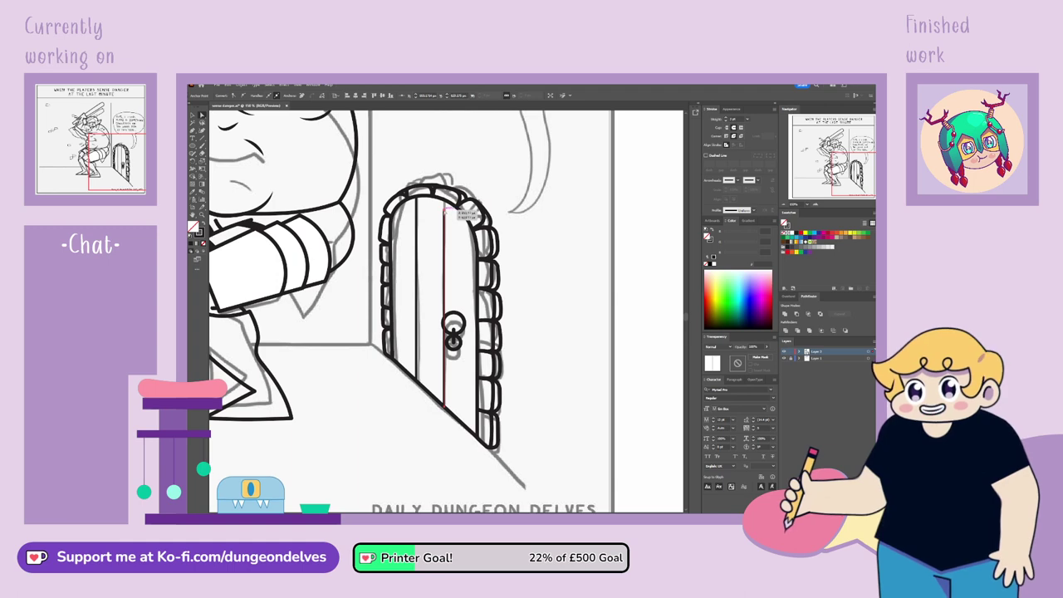
pyautogui.moveTo(446, 213); pyautogui.dragTo(446, 201)
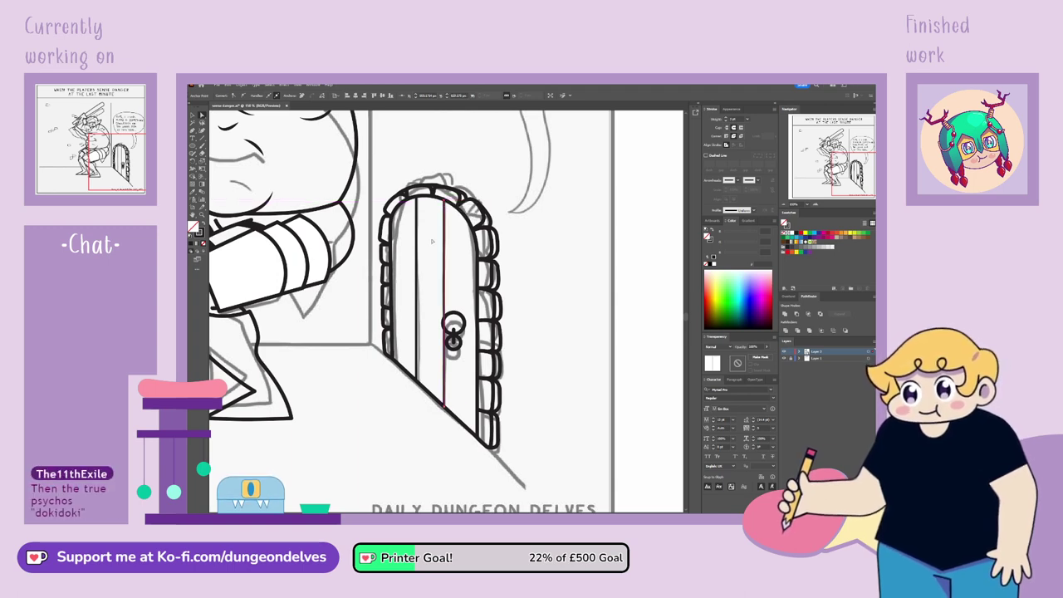
pyautogui.click(512, 380)
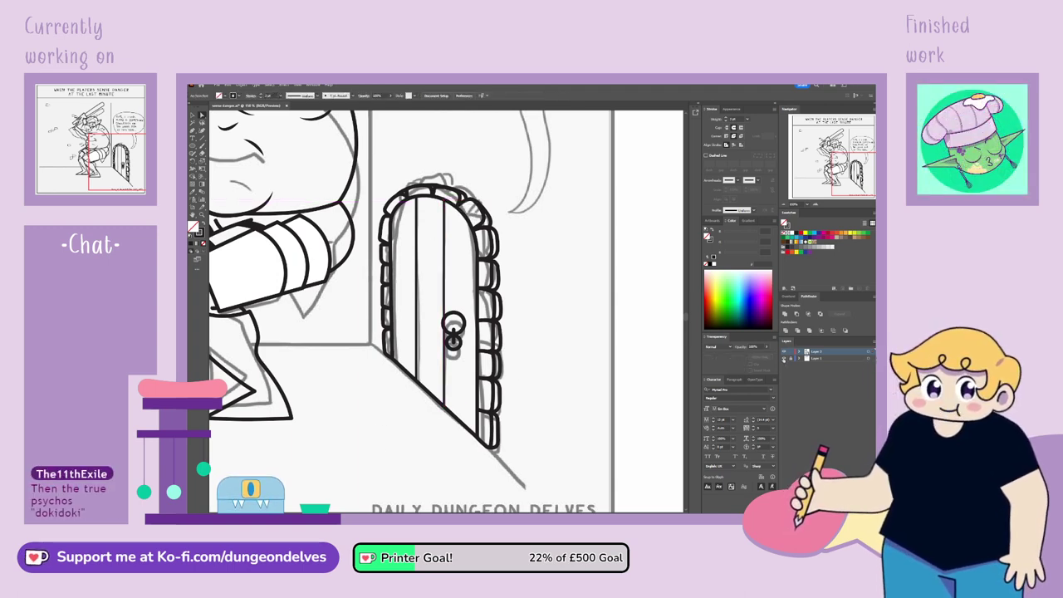
pyautogui.click(784, 358)
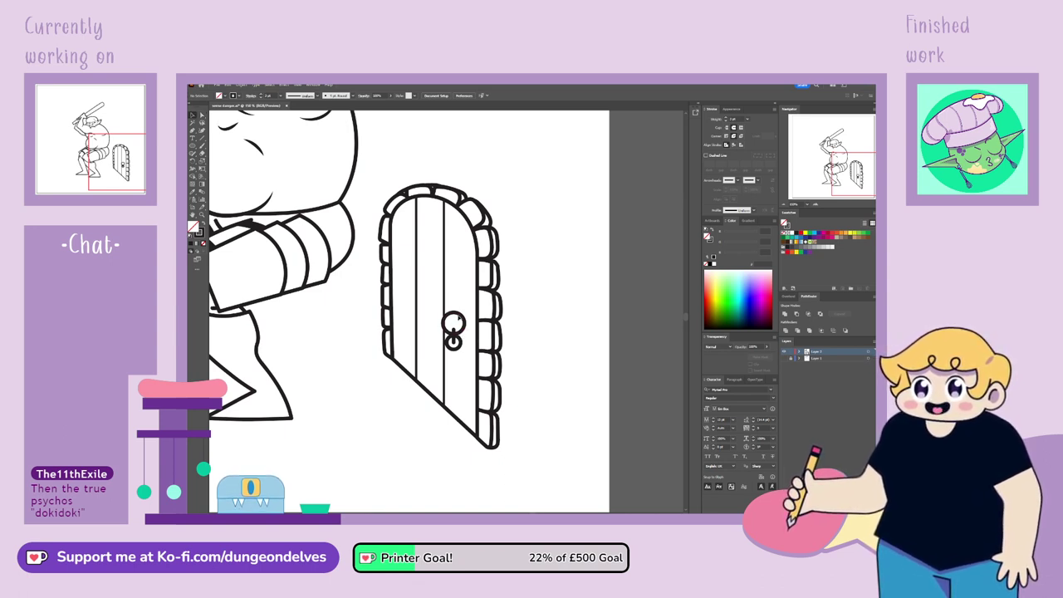
# Move the round door handle slightly up and right on the door, and compare its placement with the sketch layer
pyautogui.click(453, 337)
pyautogui.moveTo(456, 334); pyautogui.dragTo(462, 328)
pyautogui.click(560, 297)
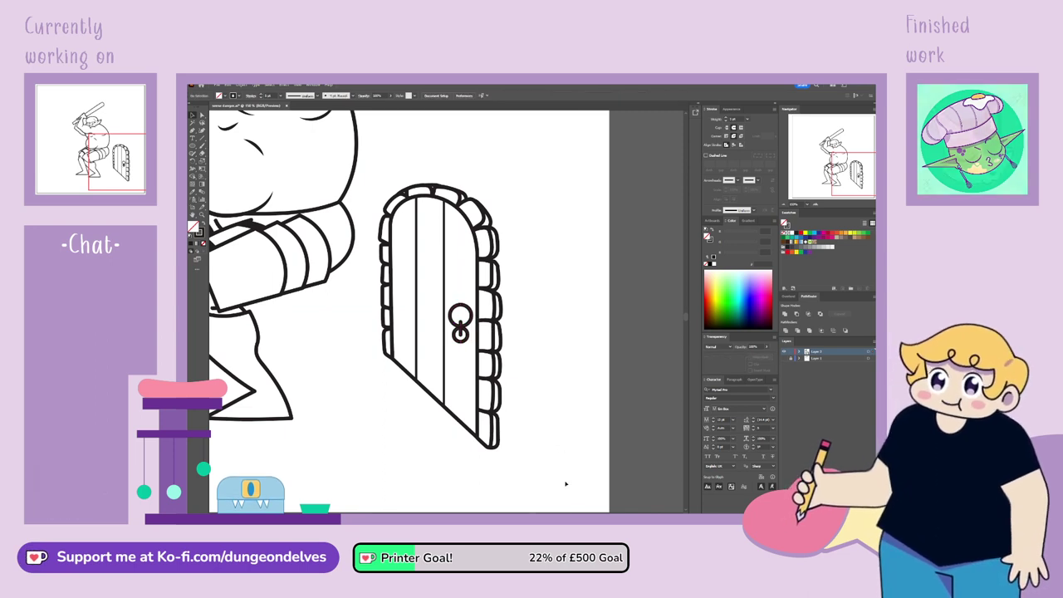
pyautogui.click(784, 358)
pyautogui.click(784, 359)
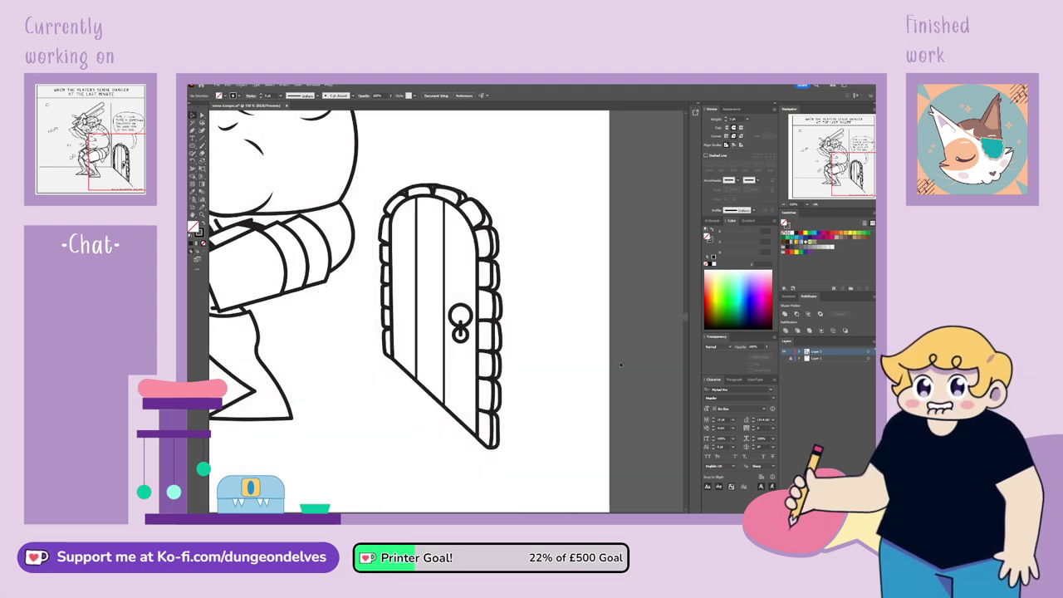
# Distort the door handle with Free Transform so its rings follow the door's slanted perspective
pyautogui.click(461, 328)
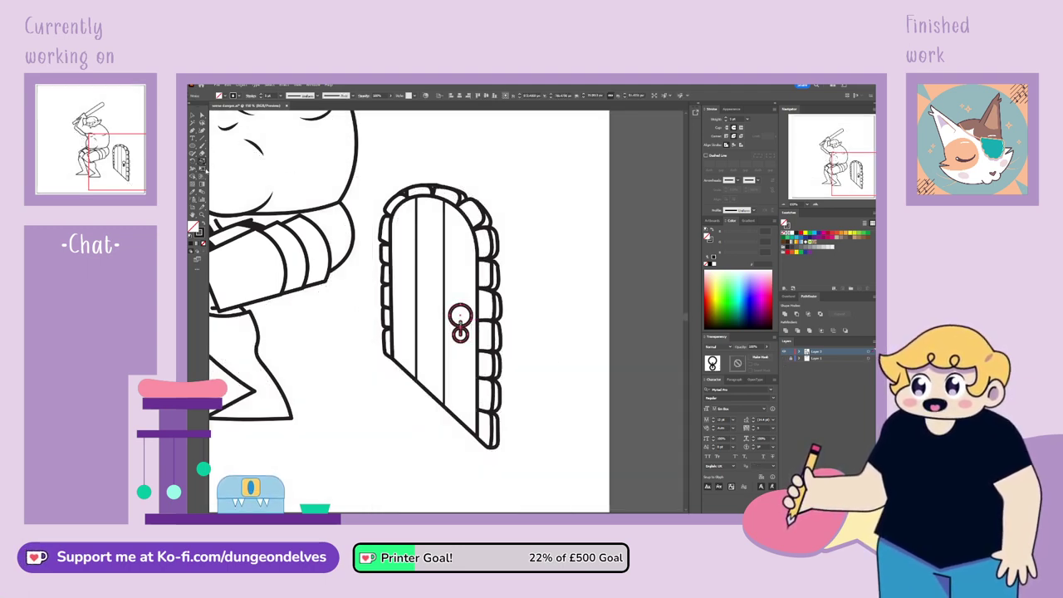
pyautogui.click(202, 169)
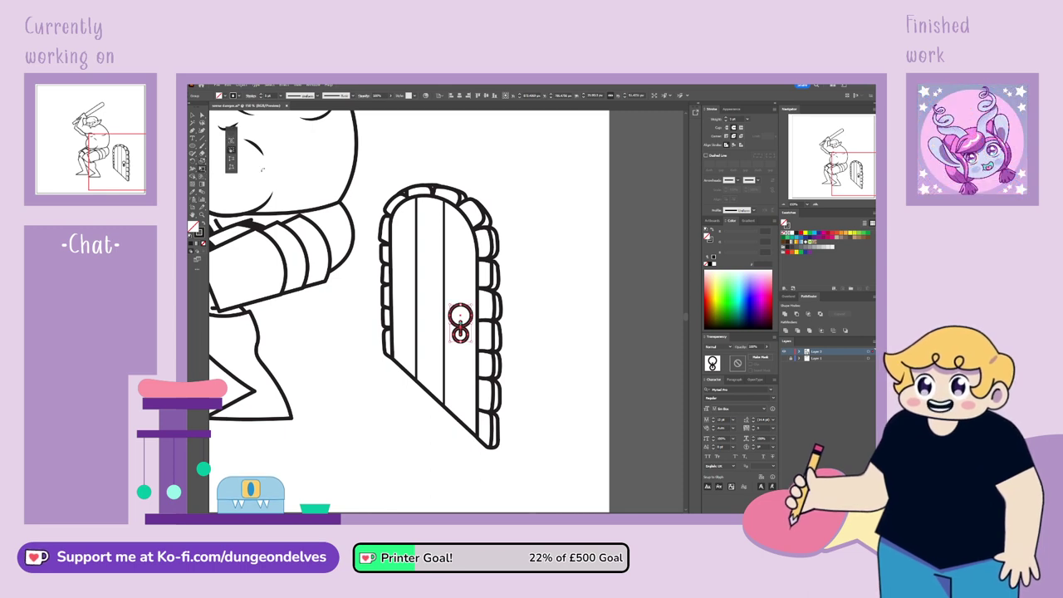
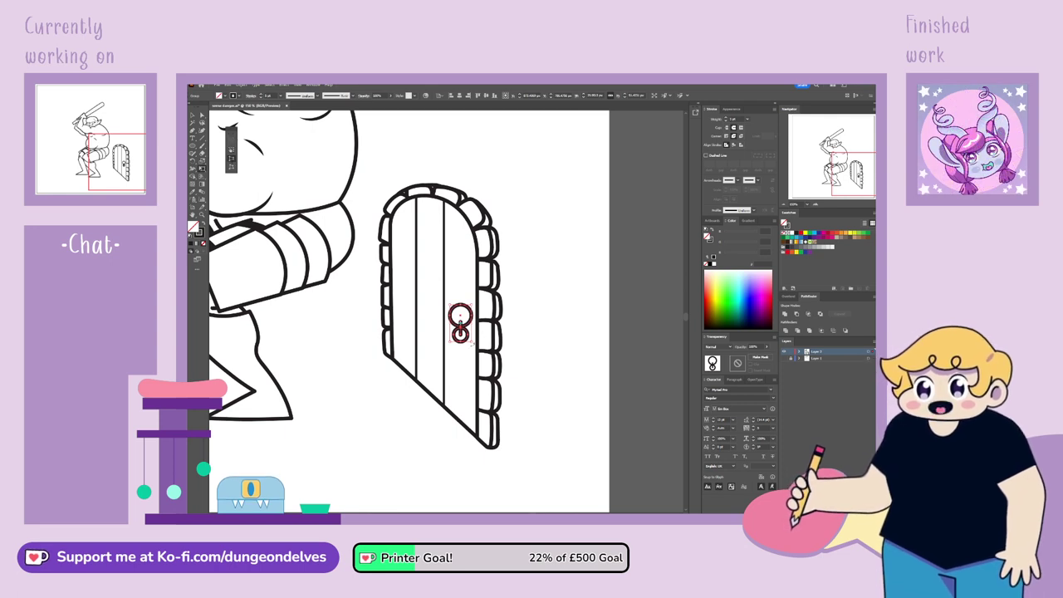
pyautogui.moveTo(473, 343); pyautogui.dragTo(473, 348)
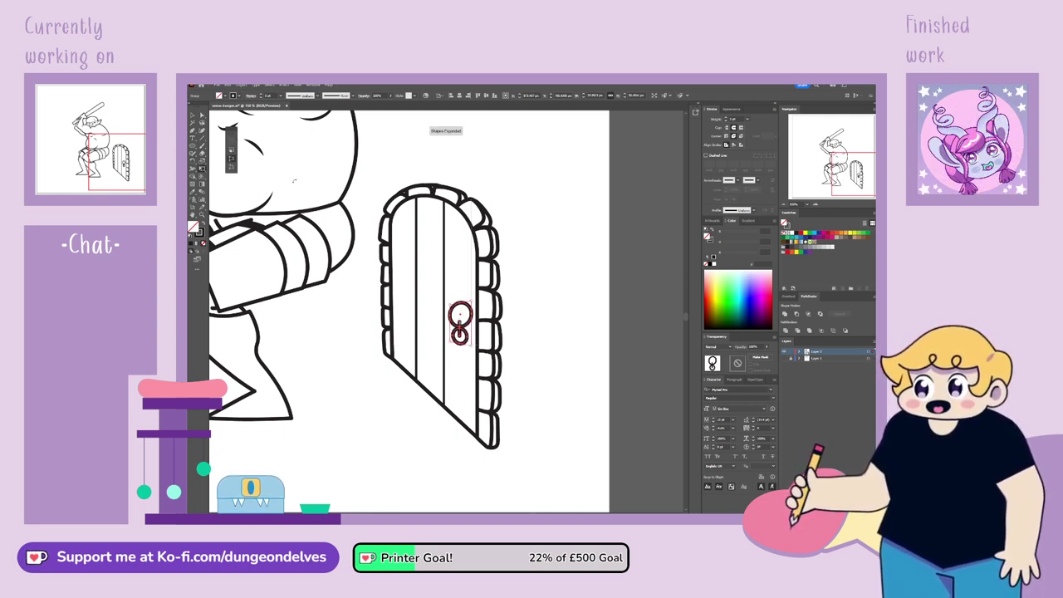
pyautogui.click(231, 169)
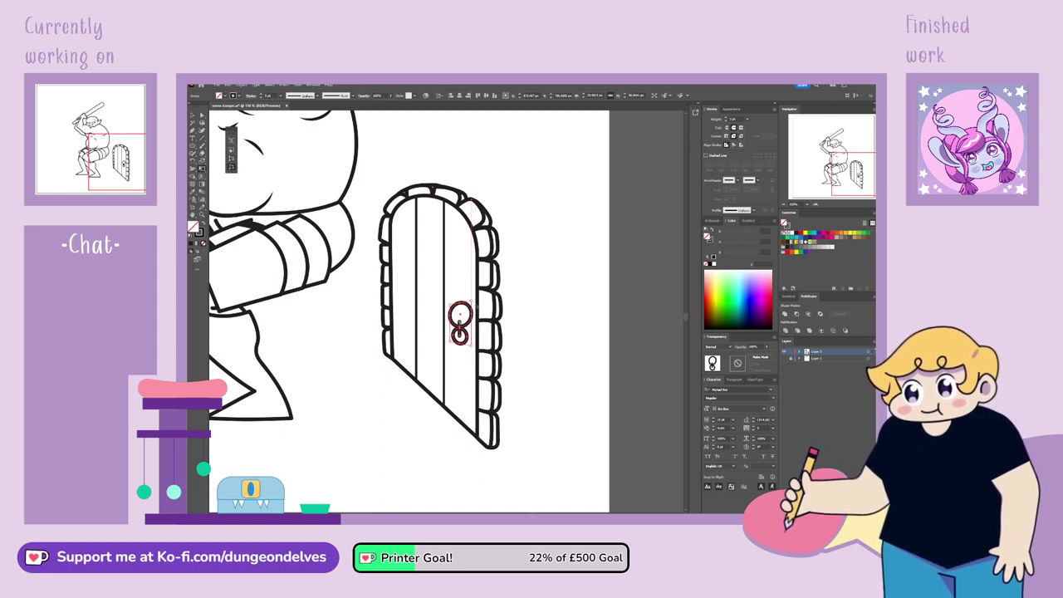
pyautogui.moveTo(471, 301); pyautogui.dragTo(471, 301)
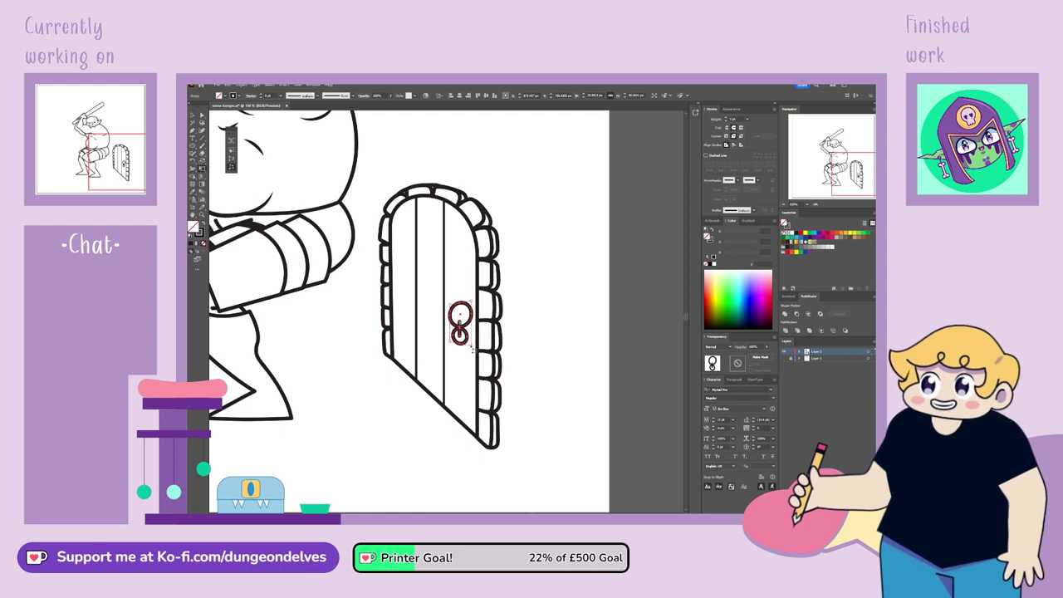
pyautogui.moveTo(472, 349); pyautogui.dragTo(474, 350)
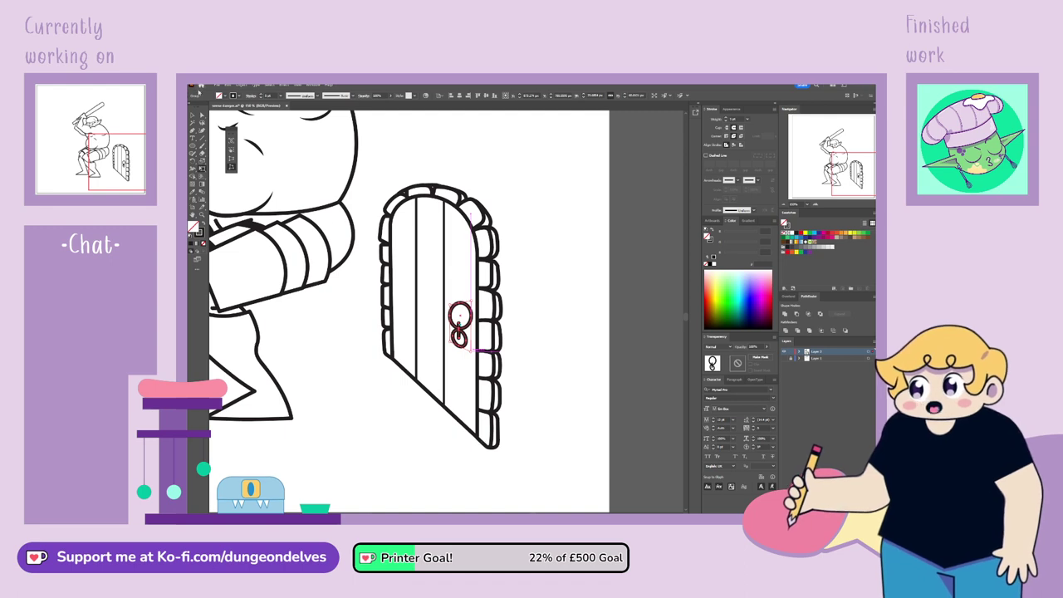
pyautogui.click(584, 415)
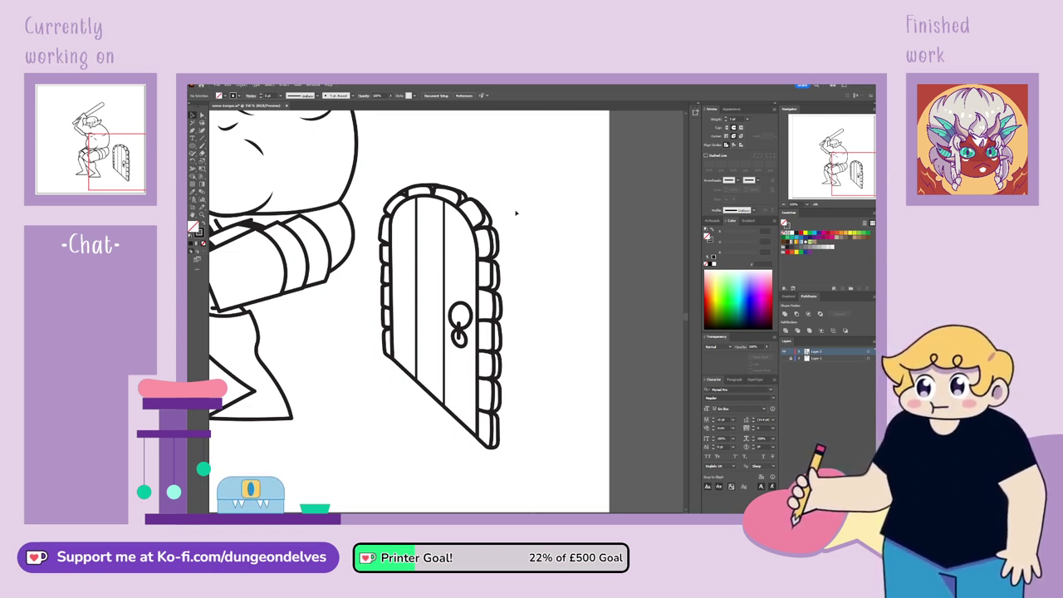
pyautogui.click(459, 316)
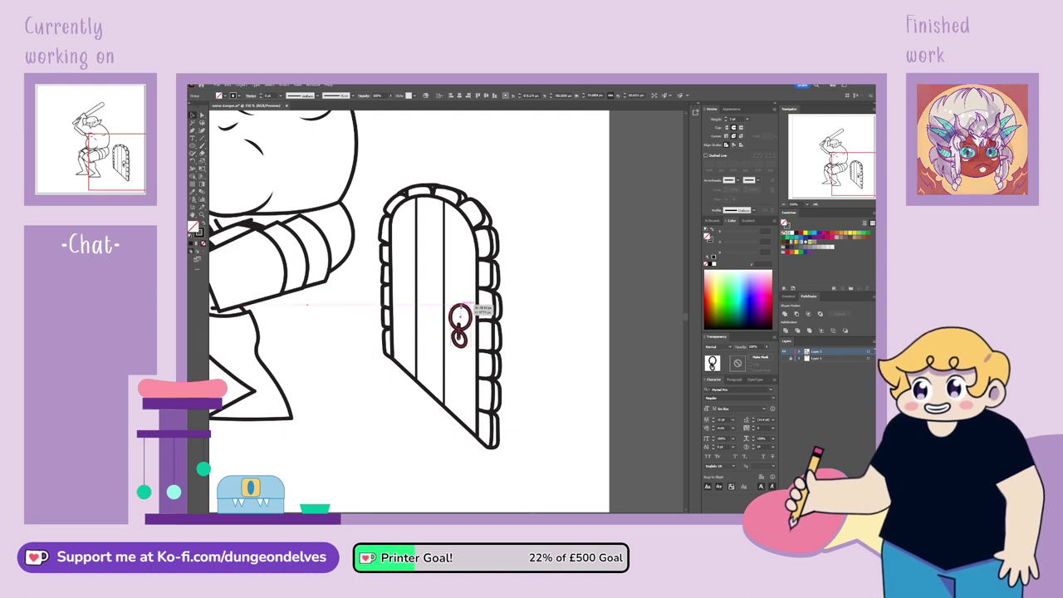
pyautogui.click(527, 297)
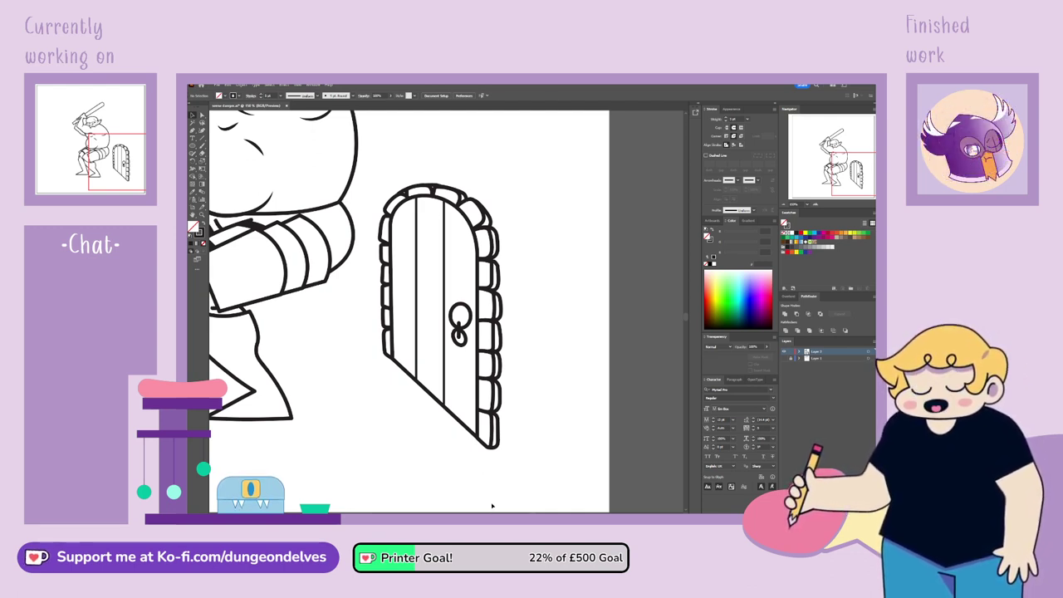
# Move the ogre up and left, away from the door, and compare the layout with the sketch layer
pyautogui.hotkey('ctrl', '-')
pyautogui.hotkey('ctrl', '-')
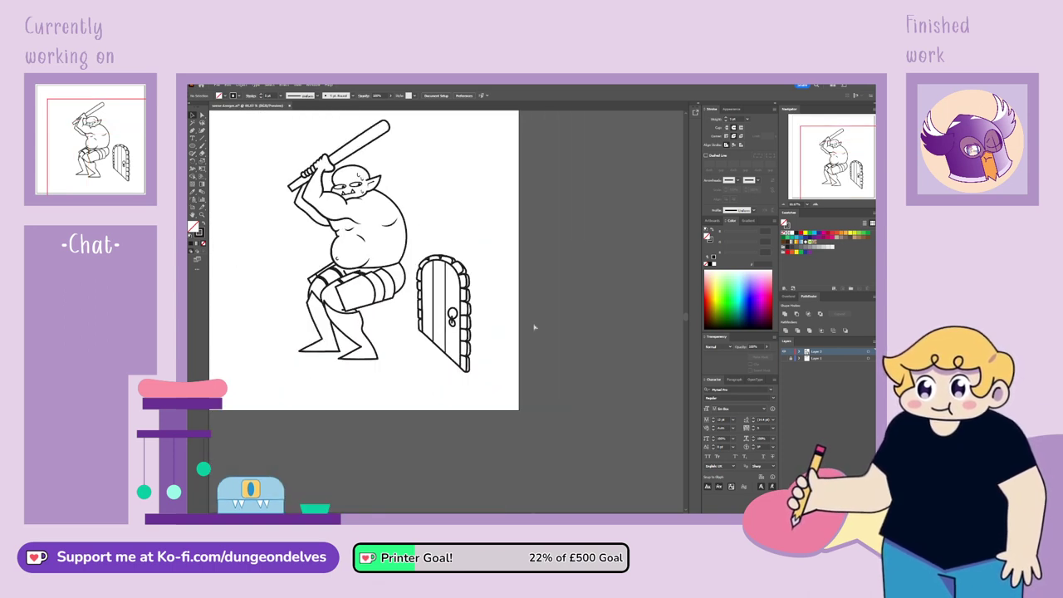
pyautogui.press('space')
pyautogui.moveTo(514, 298); pyautogui.dragTo(577, 339)
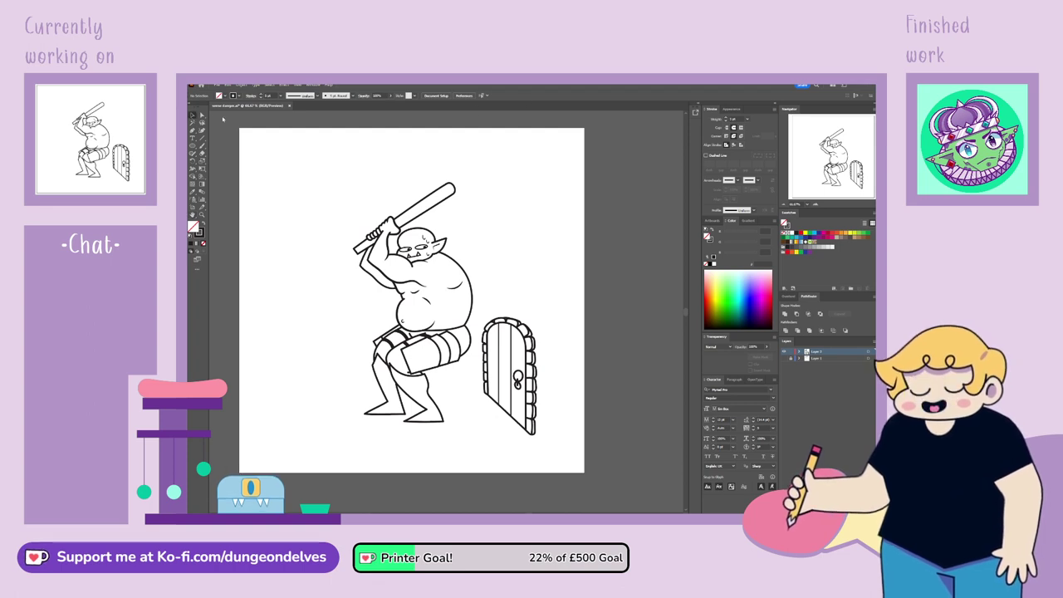
pyautogui.moveTo(455, 366); pyautogui.dragTo(428, 343)
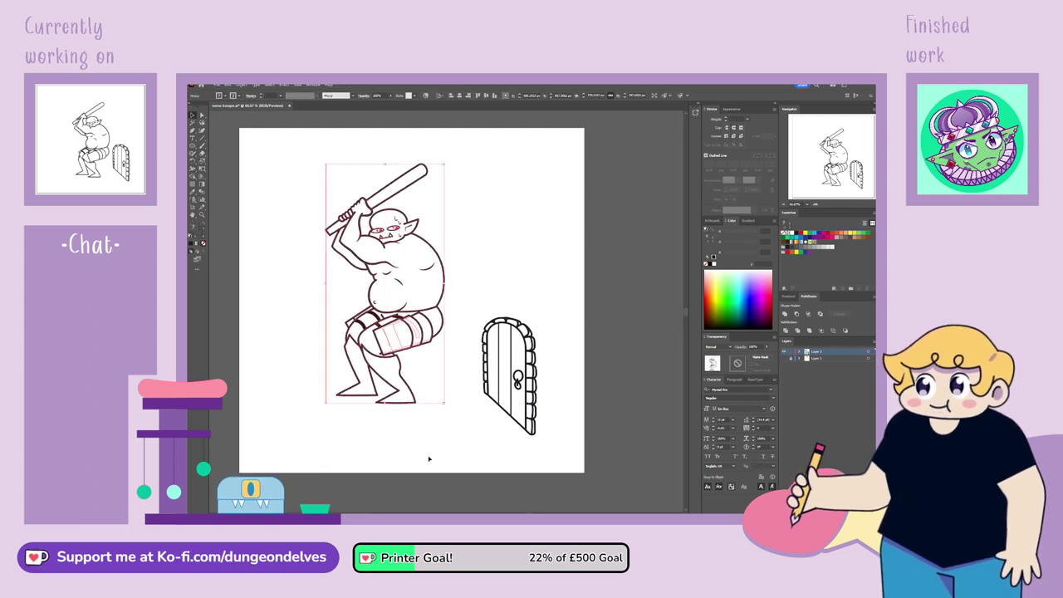
pyautogui.click(429, 456)
pyautogui.moveTo(551, 273); pyautogui.dragTo(484, 296)
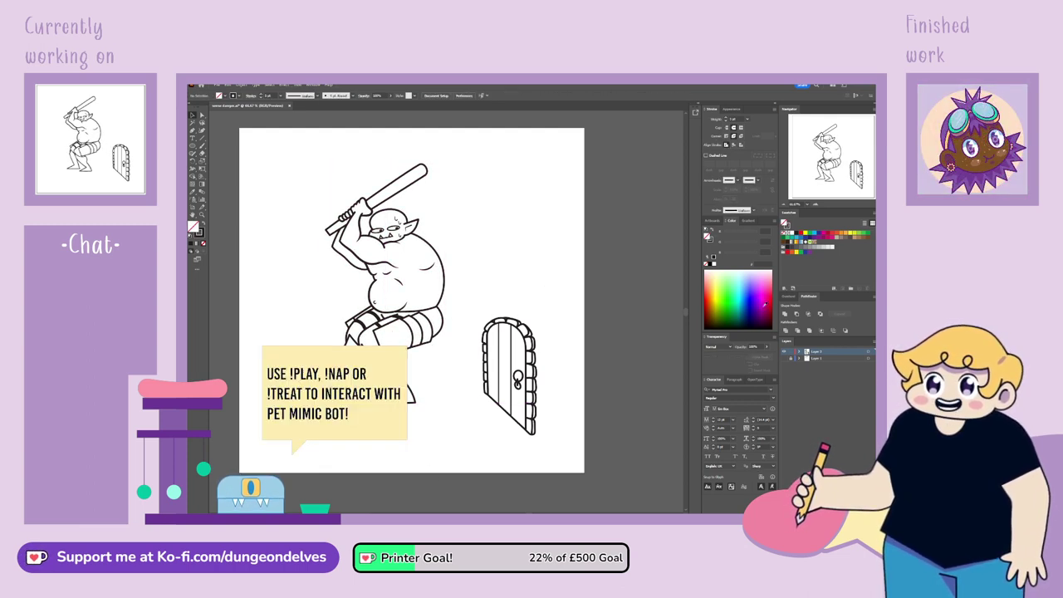
pyautogui.click(784, 359)
pyautogui.click(784, 358)
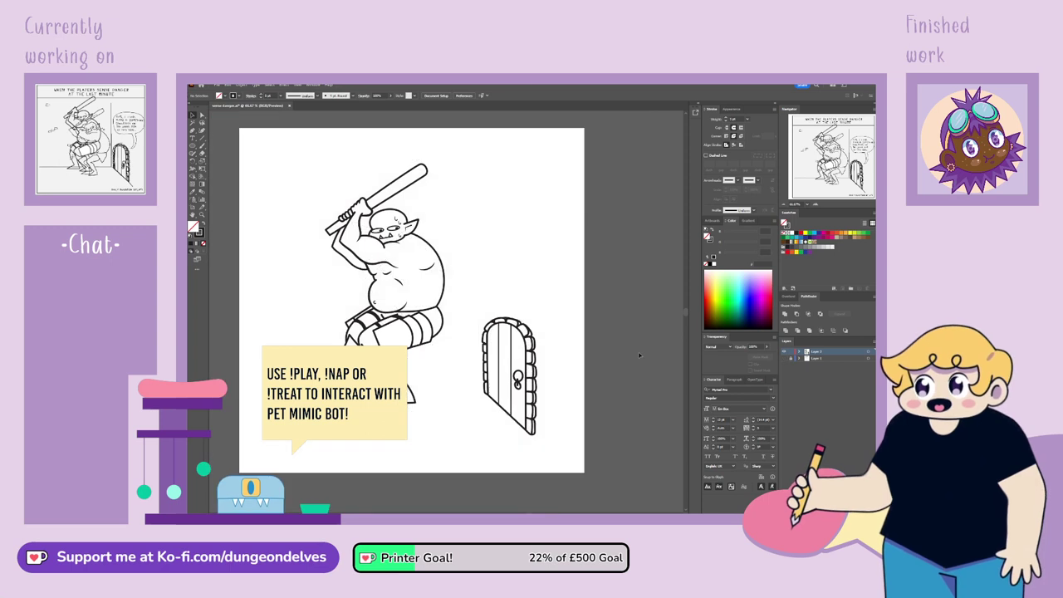
pyautogui.hotkey('ctrl', 'a')
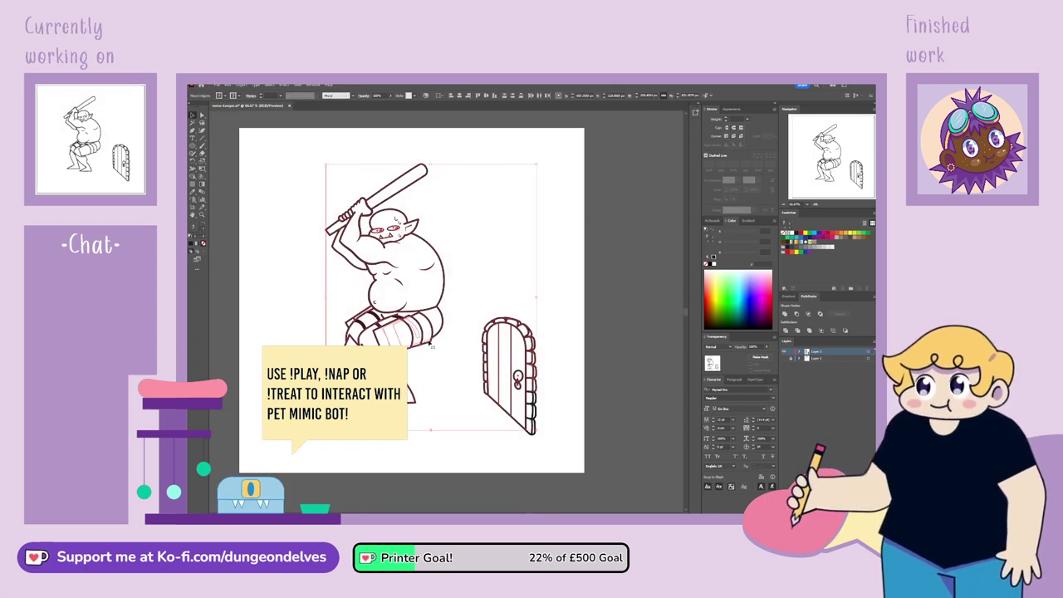
pyautogui.moveTo(426, 347); pyautogui.dragTo(418, 345)
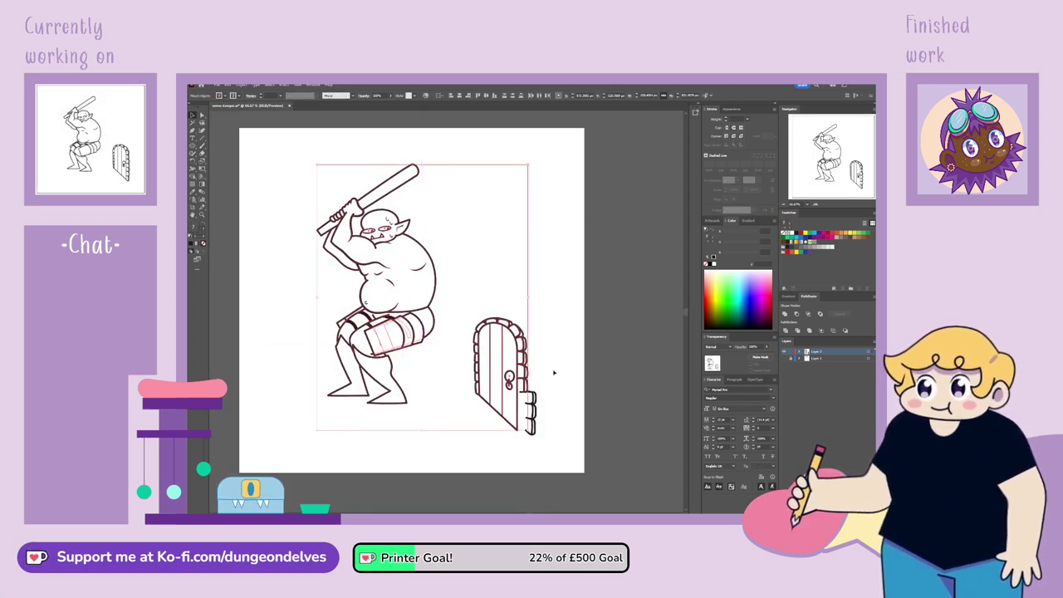
pyautogui.hotkey('ctrl', 'z')
pyautogui.click(574, 380)
# Select the ogre and the whole door together and shift both slightly left on the artboard
pyautogui.moveTo(558, 295); pyautogui.dragTo(479, 467)
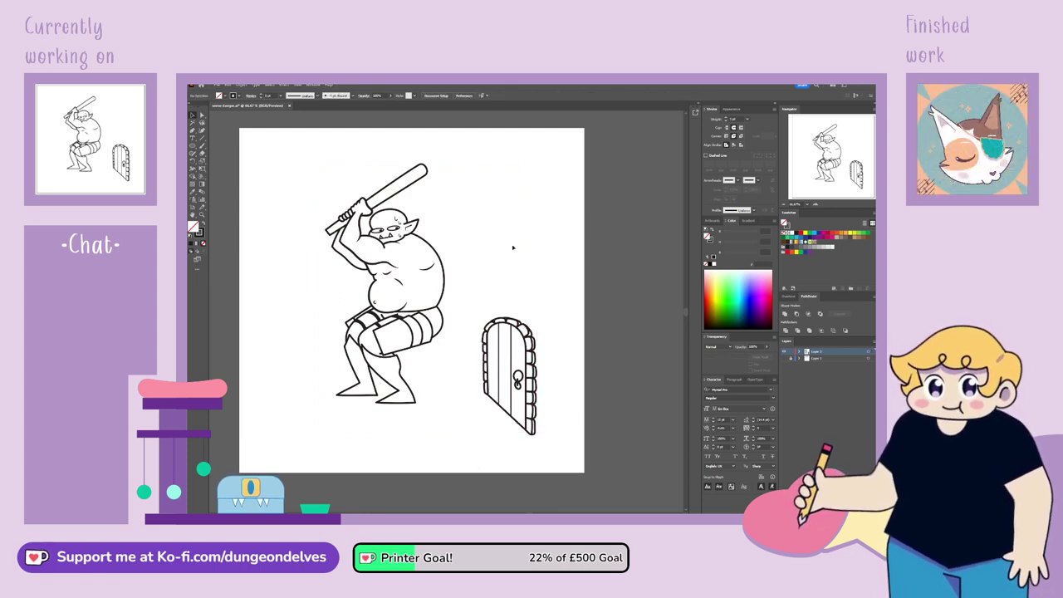
pyautogui.moveTo(552, 249); pyautogui.dragTo(416, 379)
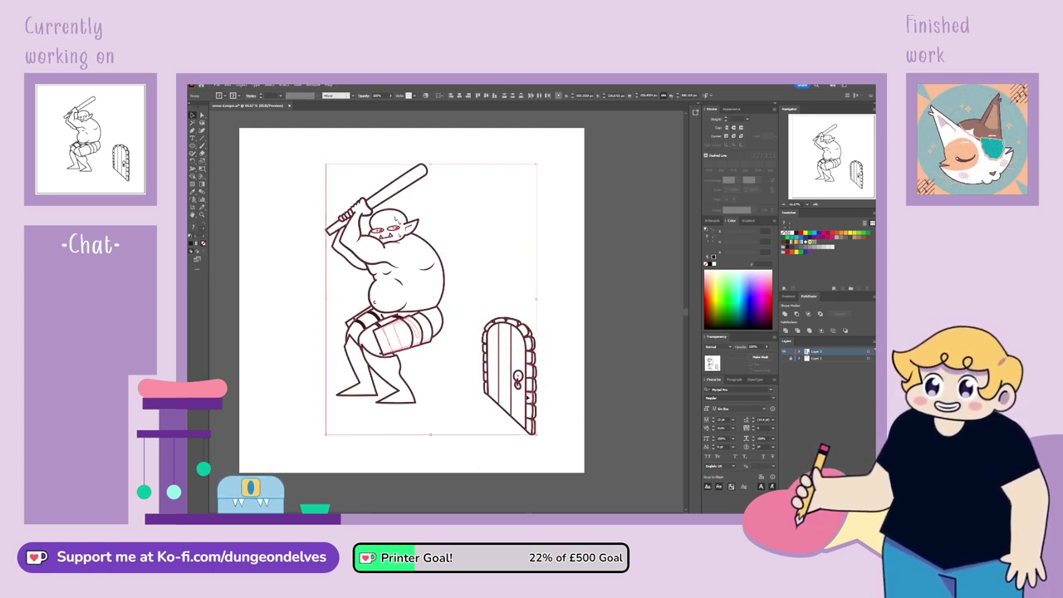
pyautogui.moveTo(527, 398); pyautogui.dragTo(519, 398)
pyautogui.click(551, 377)
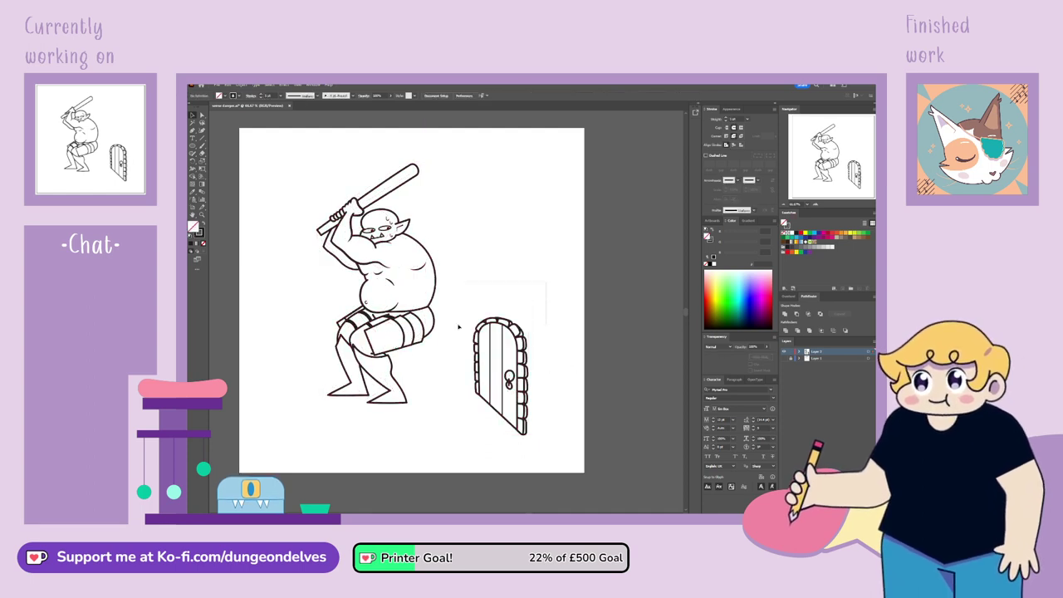
pyautogui.hotkey('ctrl', 'a')
pyautogui.hotkey('shift', 'Left')
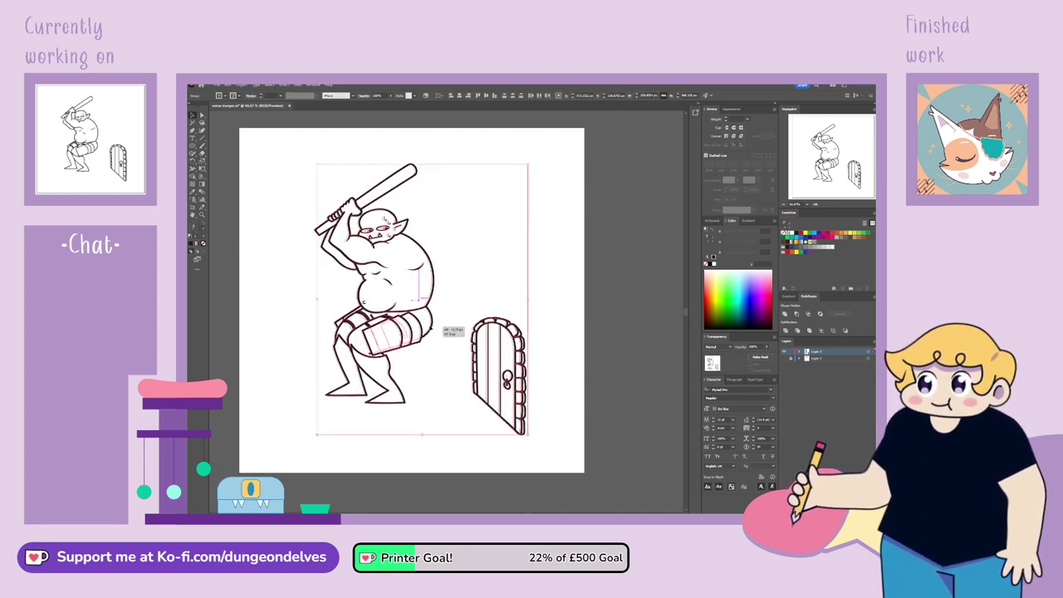
# Move the ogre further left to widen its gap from the door, then check both figures' position
pyautogui.click(546, 290)
pyautogui.moveTo(430, 340); pyautogui.dragTo(402, 346)
pyautogui.click(489, 299)
pyautogui.hotkey('ctrl', 'a')
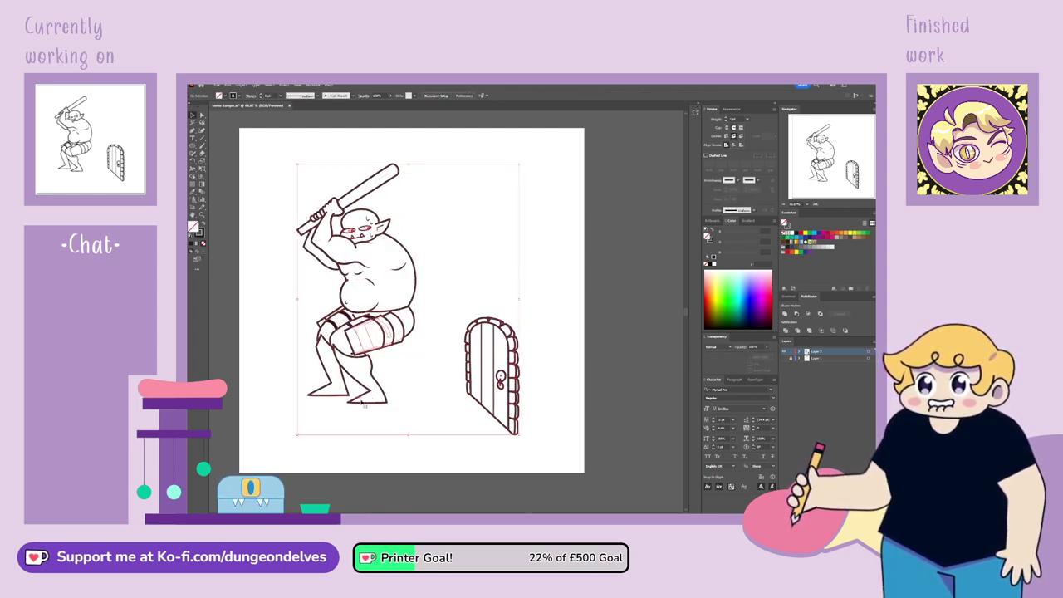
pyautogui.click(567, 290)
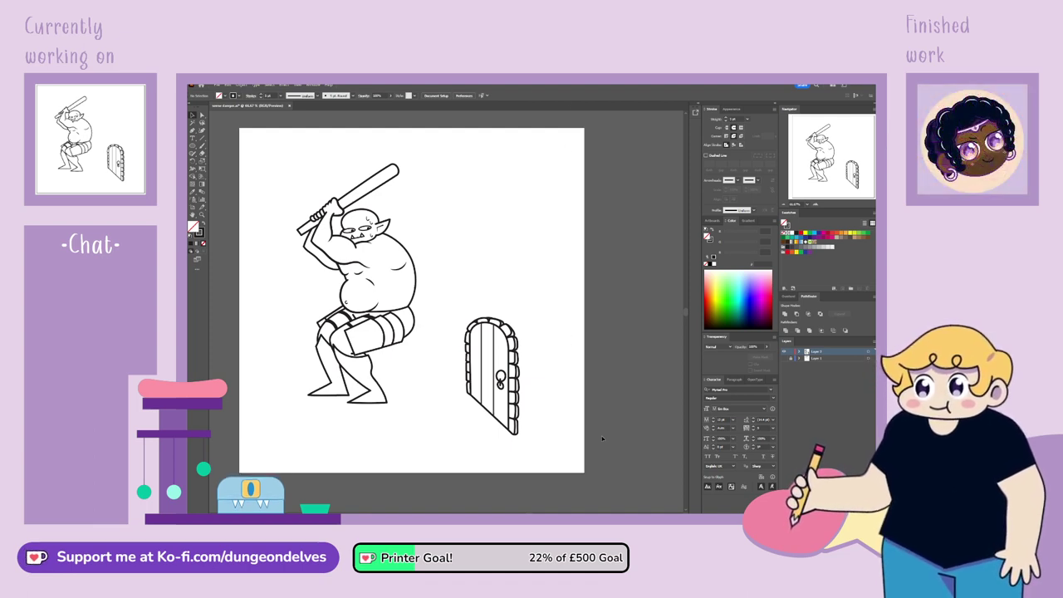
# Draw a straight line along the door's slanted base and slide it down that slope beyond the frame's lower right corner
pyautogui.click(192, 131)
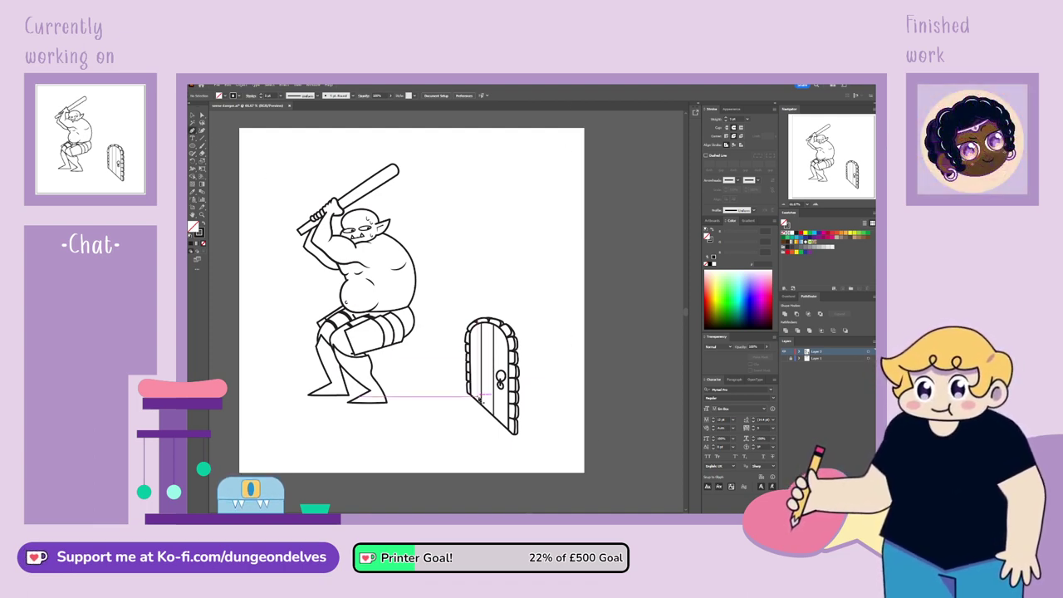
pyautogui.hotkey('ctrl', '+')
pyautogui.hotkey('ctrl', '+')
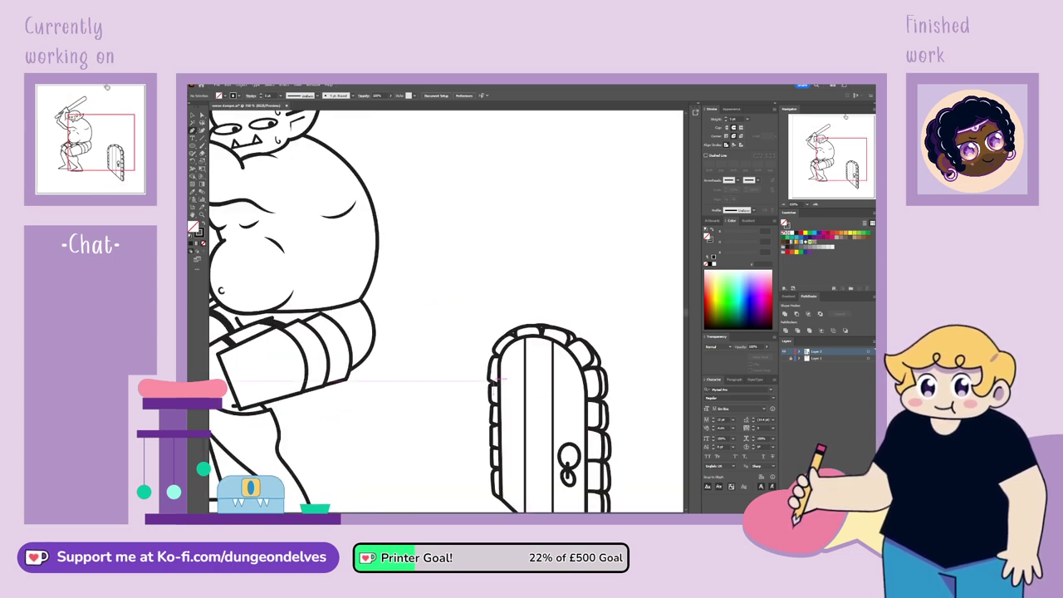
pyautogui.moveTo(497, 382); pyautogui.dragTo(424, 191)
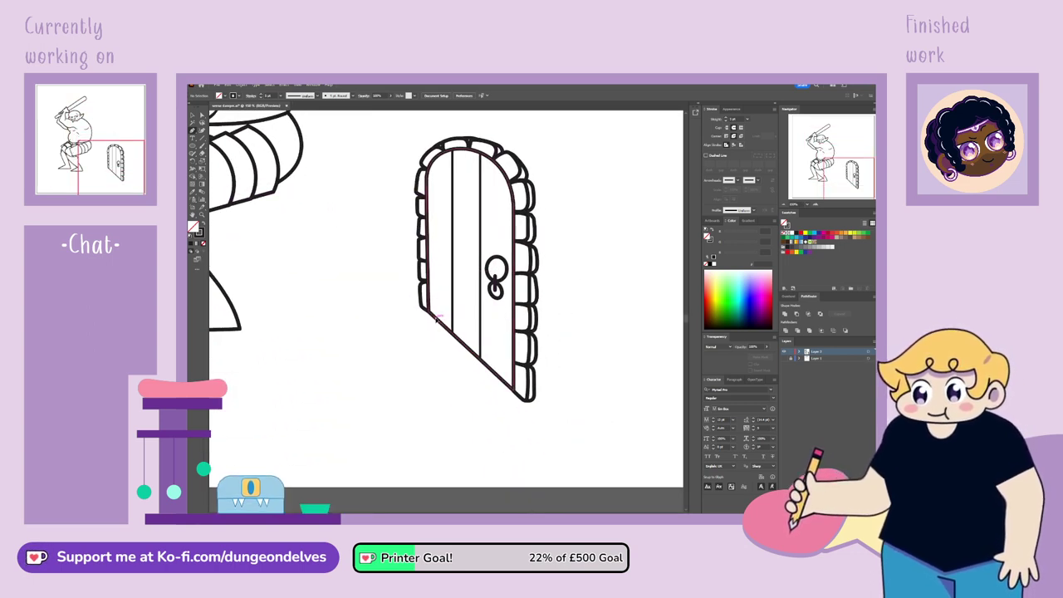
pyautogui.click(513, 389)
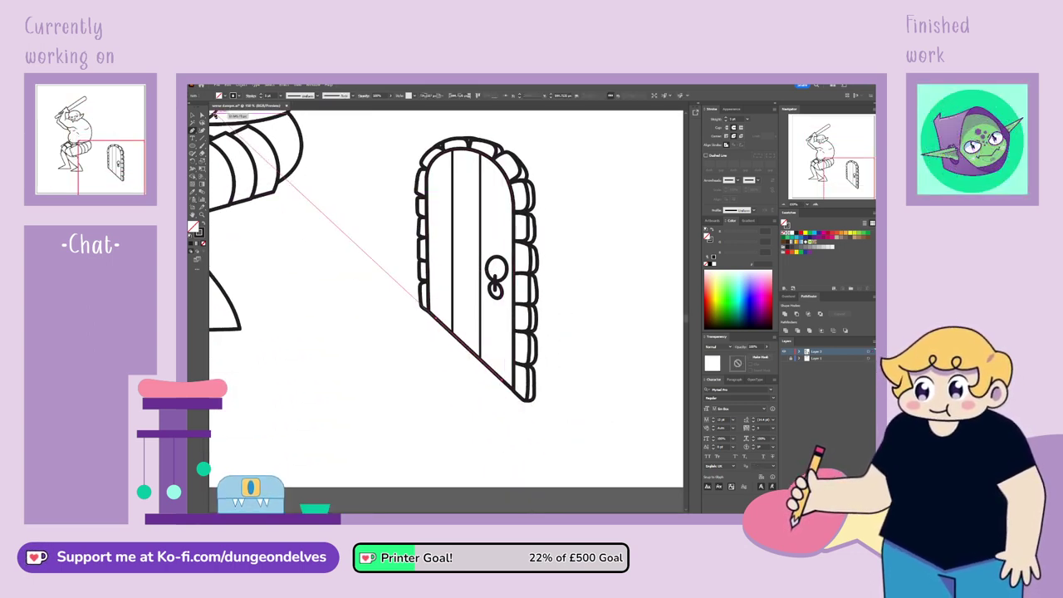
pyautogui.click(418, 396)
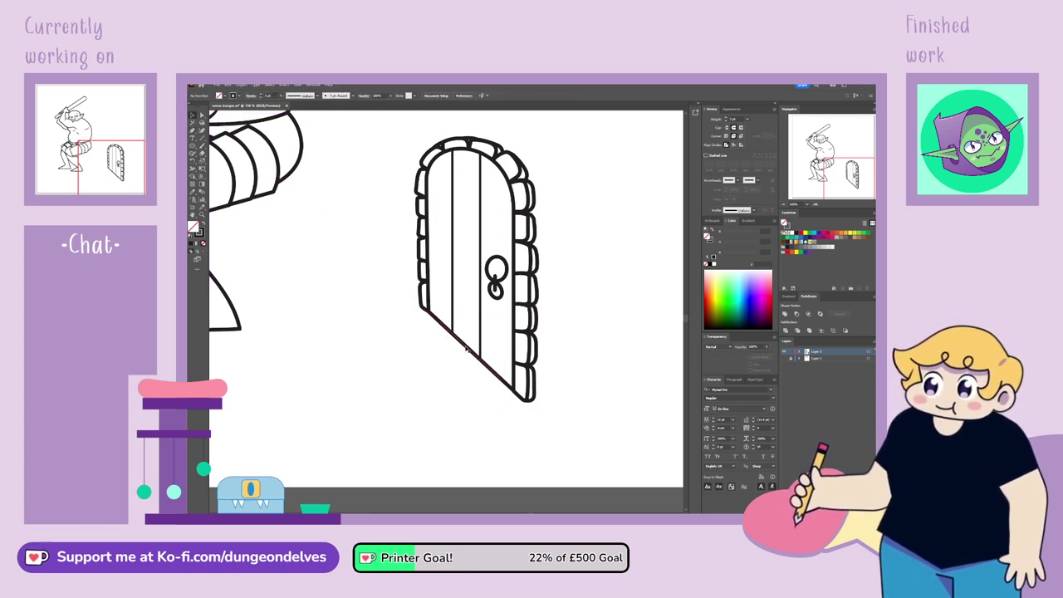
pyautogui.moveTo(468, 349); pyautogui.dragTo(554, 429)
pyautogui.click(593, 398)
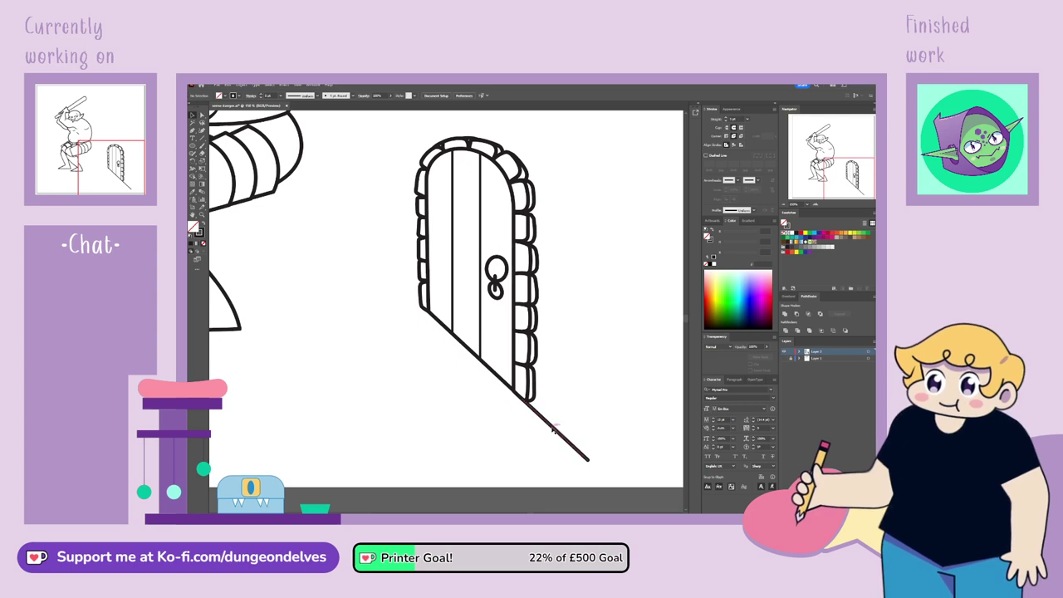
# Place a matching slanted line up-left of the door's base and shorten its inner end to meet the stone frame's left edge
pyautogui.moveTo(350, 245)
pyautogui.mouseDown()
pyautogui.moveTo(410, 286)
pyautogui.moveTo(430, 321)
pyautogui.moveTo(414, 301)
pyautogui.moveTo(406, 311)
pyautogui.moveTo(425, 308)
pyautogui.mouseUp()
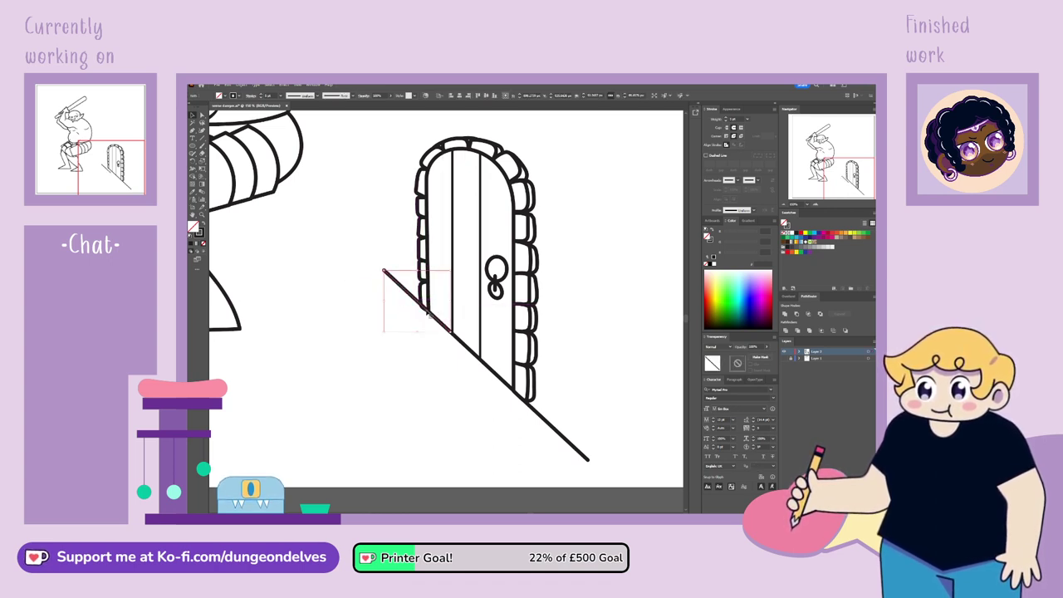
pyautogui.press('a')
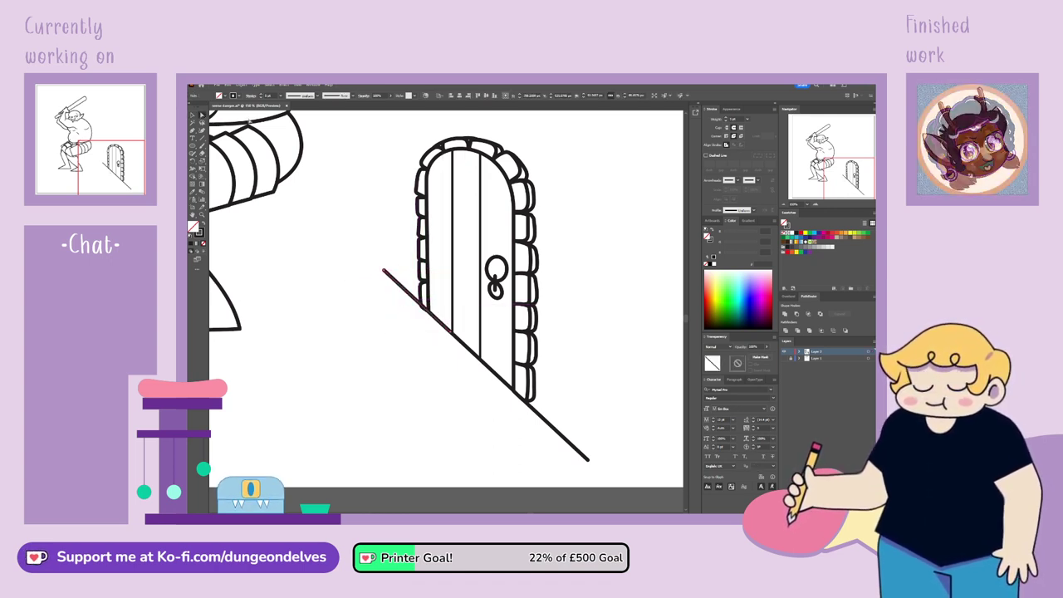
pyautogui.click(451, 333)
pyautogui.moveTo(450, 333); pyautogui.dragTo(425, 308)
pyautogui.click(412, 338)
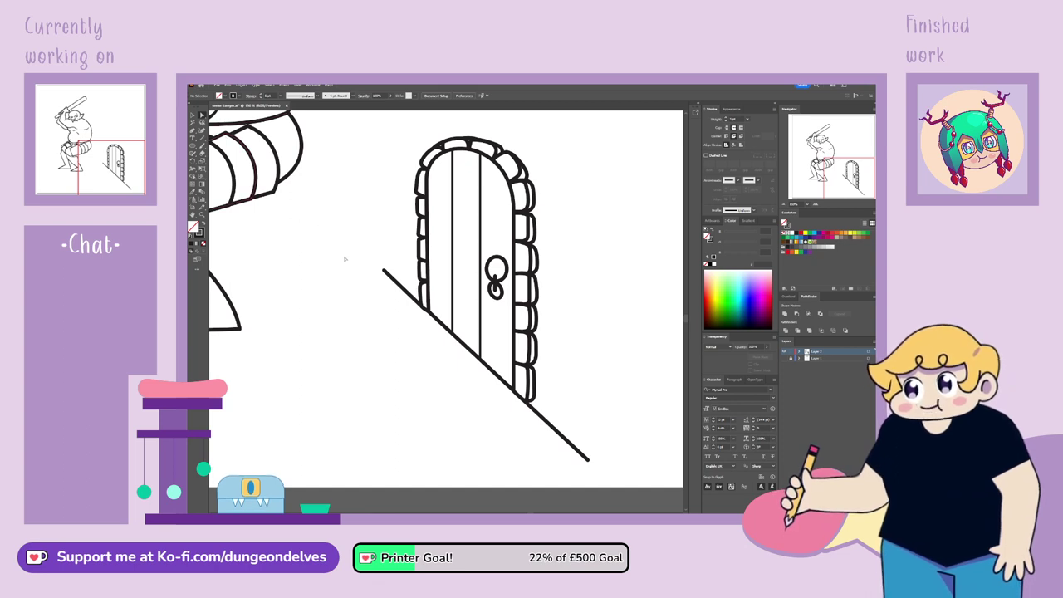
pyautogui.click(415, 302)
pyautogui.press('v')
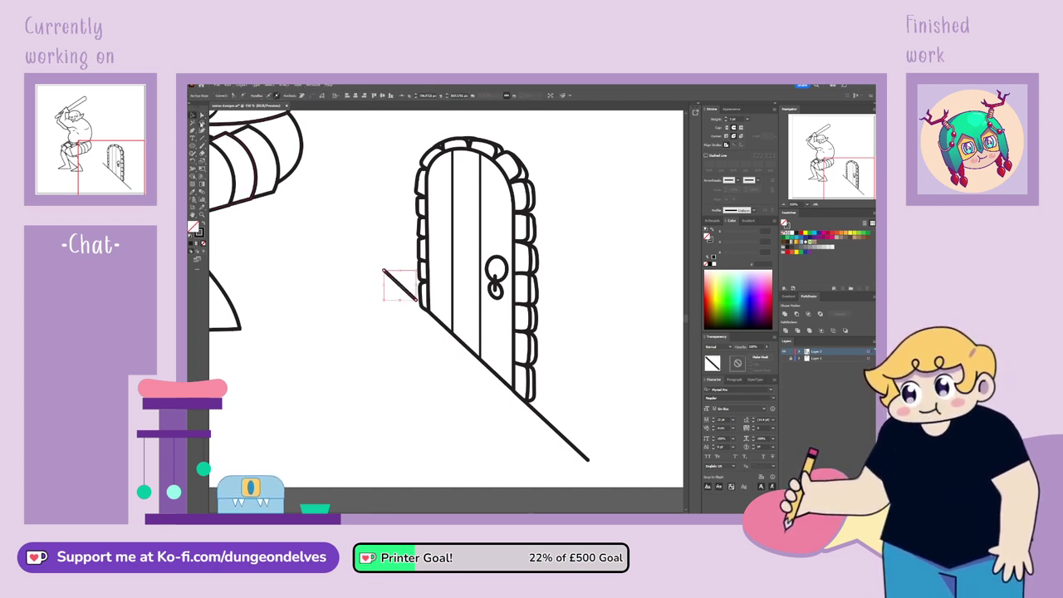
# Slide the short slanted line down its slope so its inner end meets the lower left corner of the door's stone frame
pyautogui.hotkey('ctrl', '+')
pyautogui.hotkey('ctrl', '+')
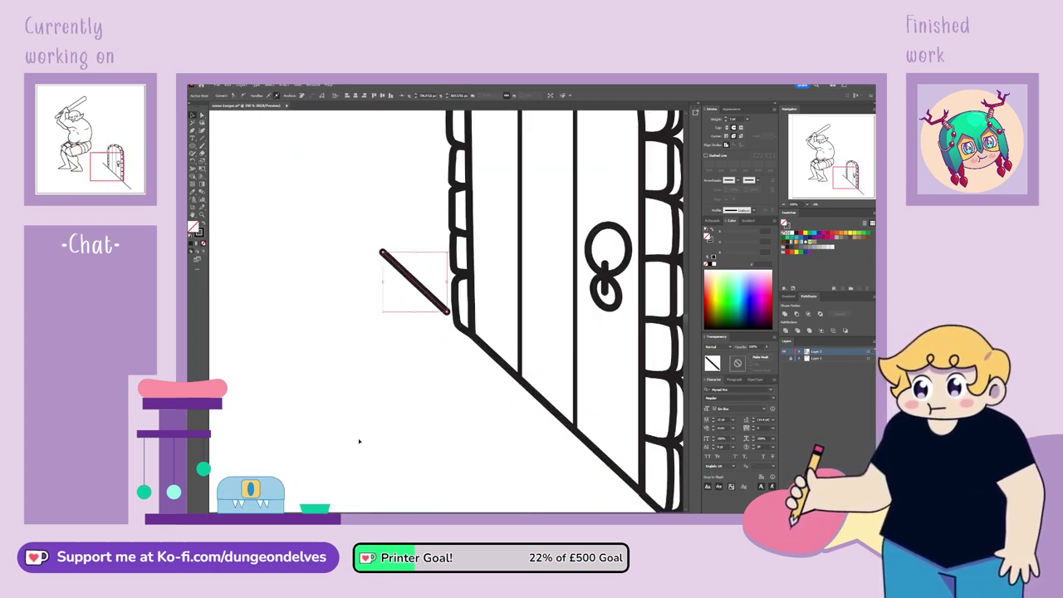
pyautogui.moveTo(431, 296); pyautogui.dragTo(441, 307)
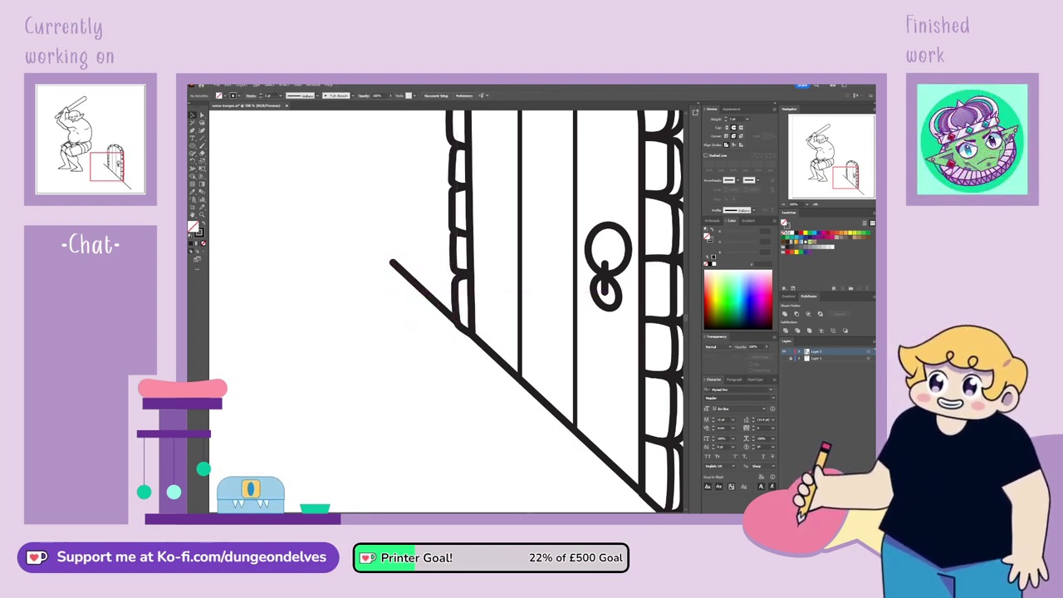
pyautogui.hotkey('ctrl', '-')
pyautogui.hotkey('ctrl', '-')
pyautogui.hotkey('ctrl', '-')
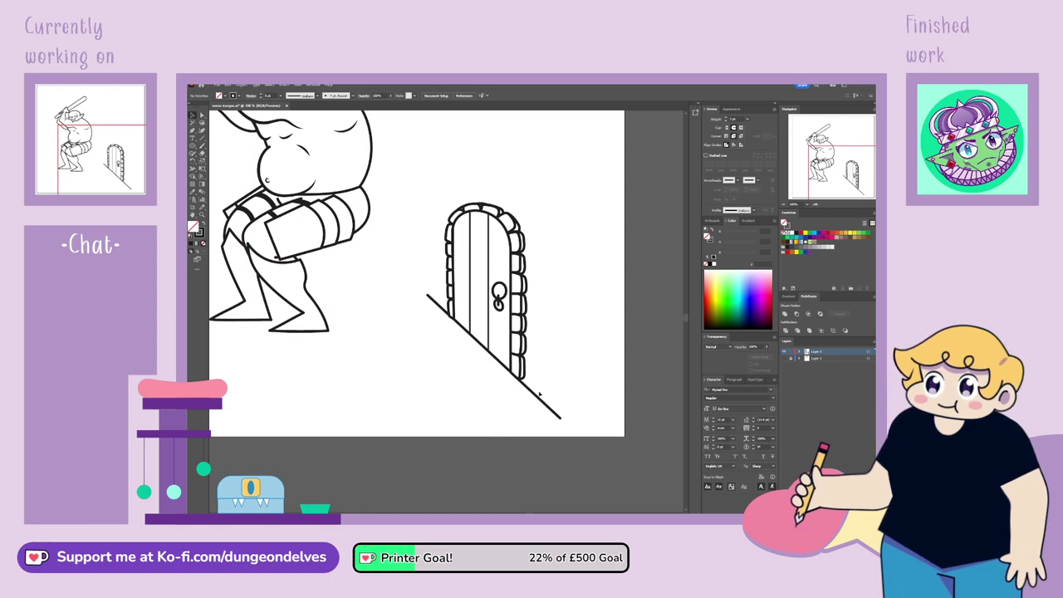
pyautogui.moveTo(574, 292); pyautogui.dragTo(604, 307)
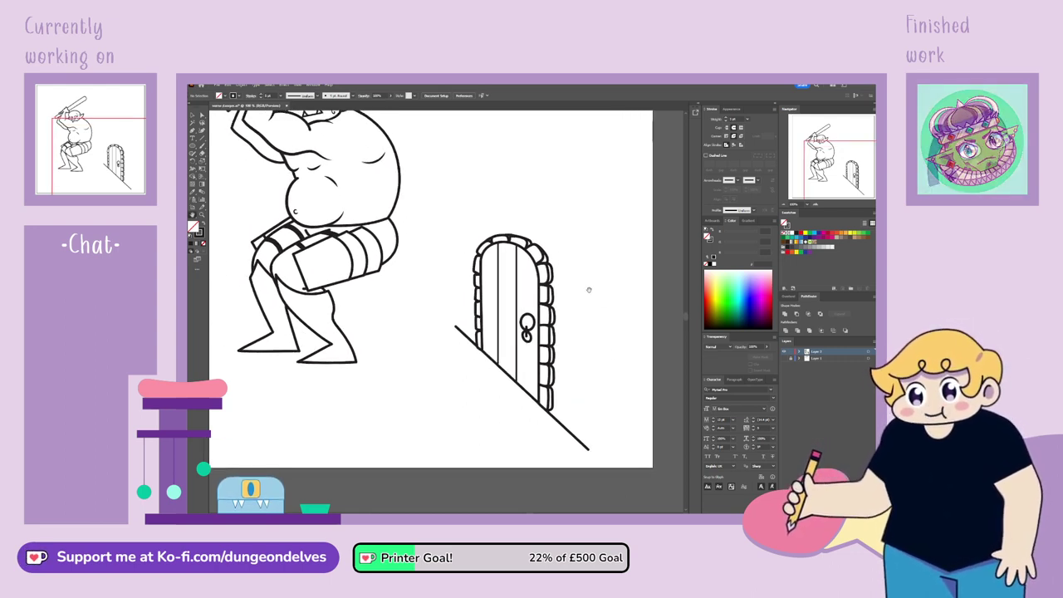
pyautogui.hotkey('ctrl', '-')
pyautogui.moveTo(604, 307); pyautogui.dragTo(604, 354)
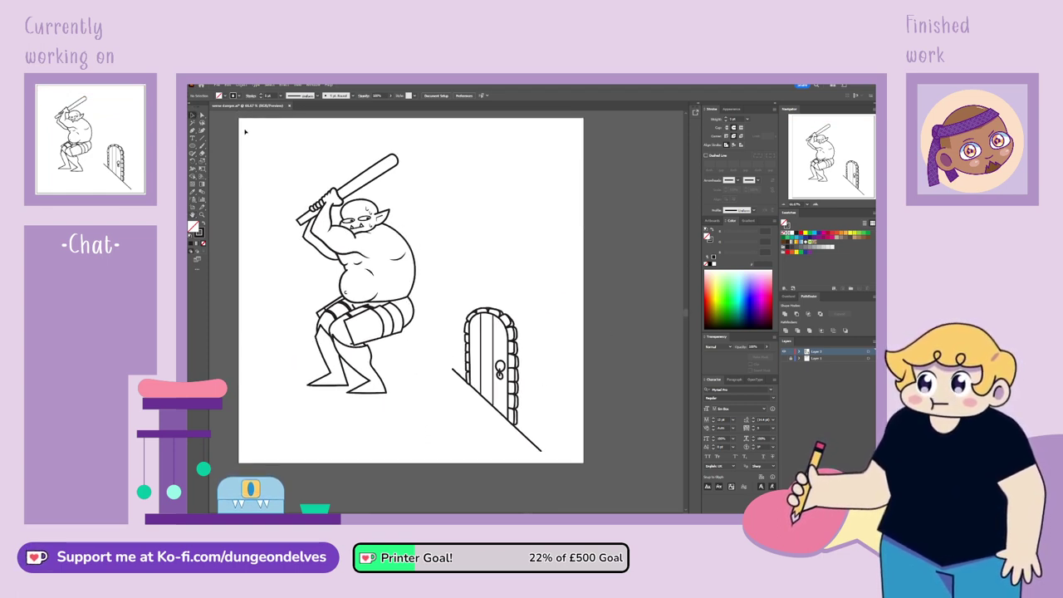
pyautogui.moveTo(561, 455); pyautogui.dragTo(565, 461)
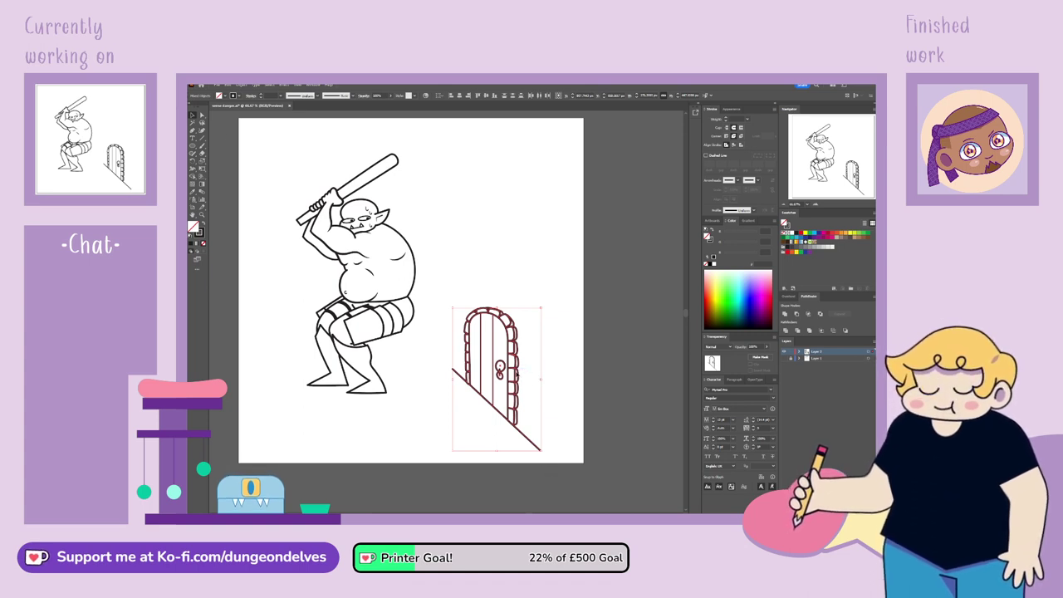
pyautogui.moveTo(519, 371); pyautogui.dragTo(519, 356)
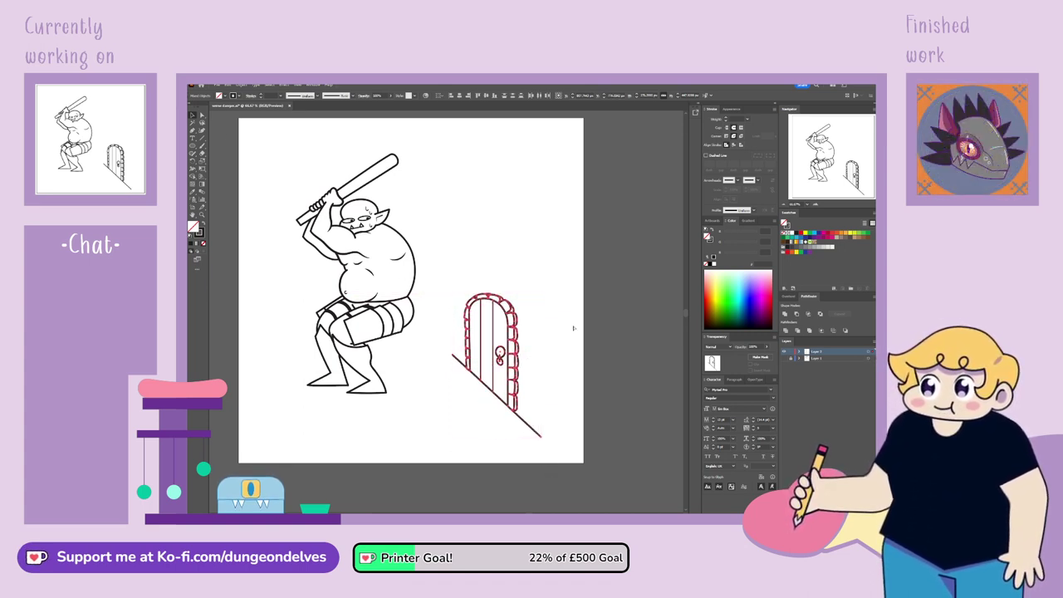
pyautogui.hotkey('ctrl', 'z')
pyautogui.click(551, 448)
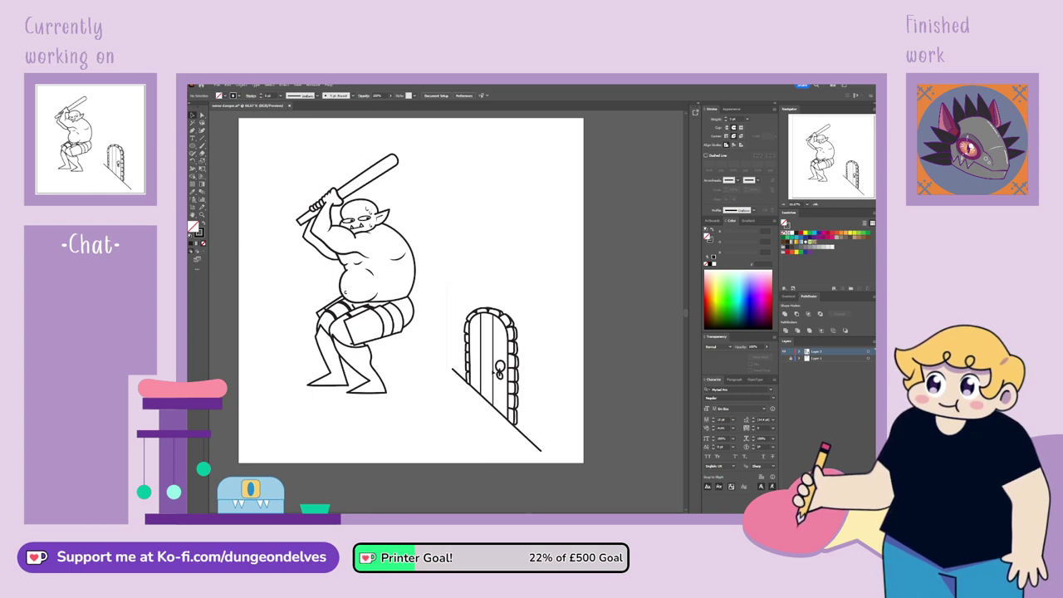
# Select the whole door together with its slanted floor lines and move them slightly up on the artboard
pyautogui.moveTo(448, 286); pyautogui.dragTo(568, 456)
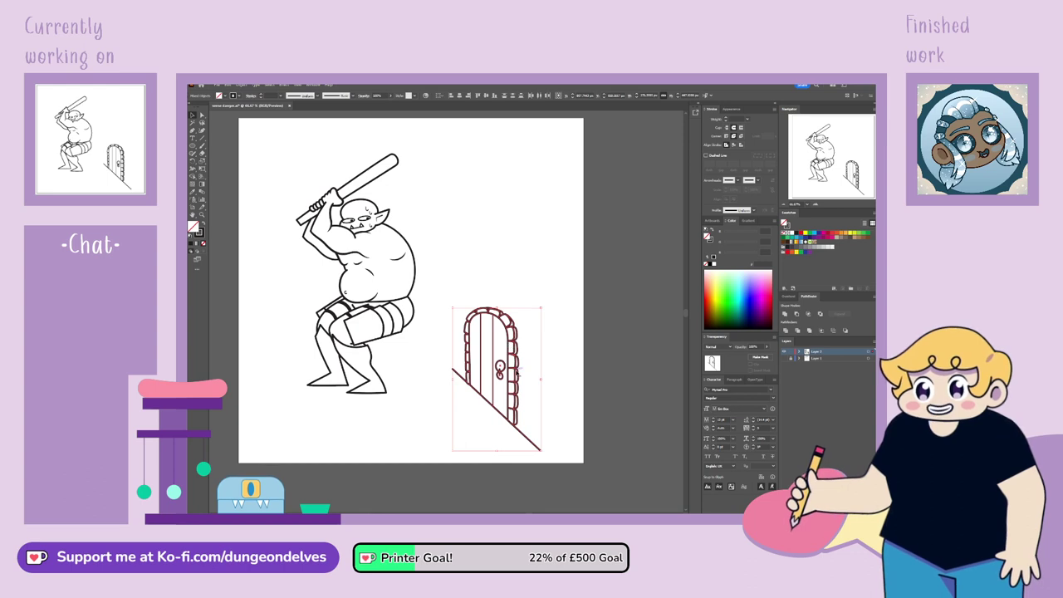
pyautogui.moveTo(516, 375); pyautogui.dragTo(509, 364)
pyautogui.click(571, 331)
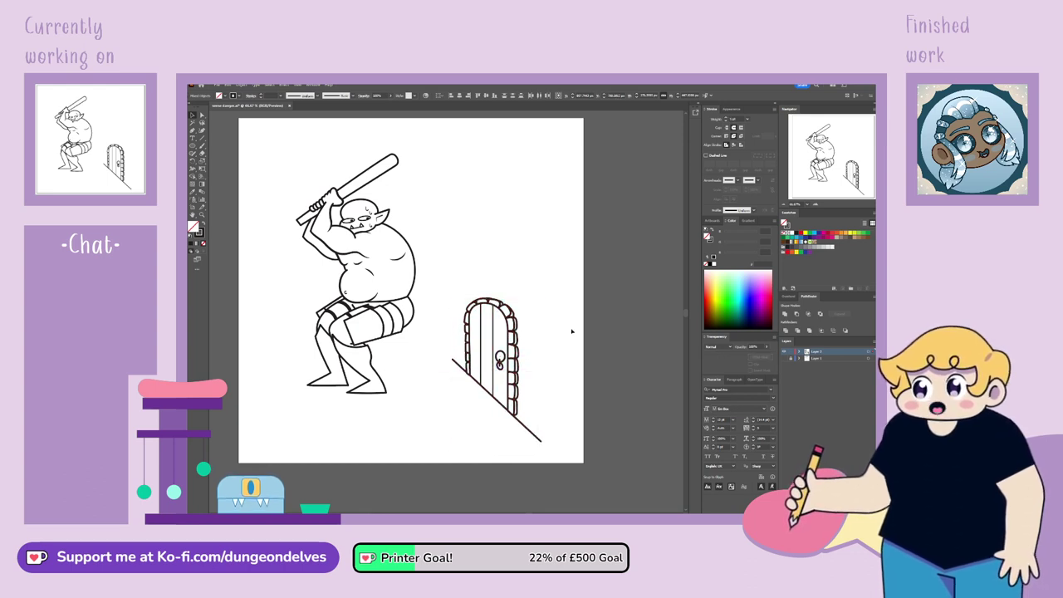
pyautogui.moveTo(572, 331); pyautogui.dragTo(659, 274)
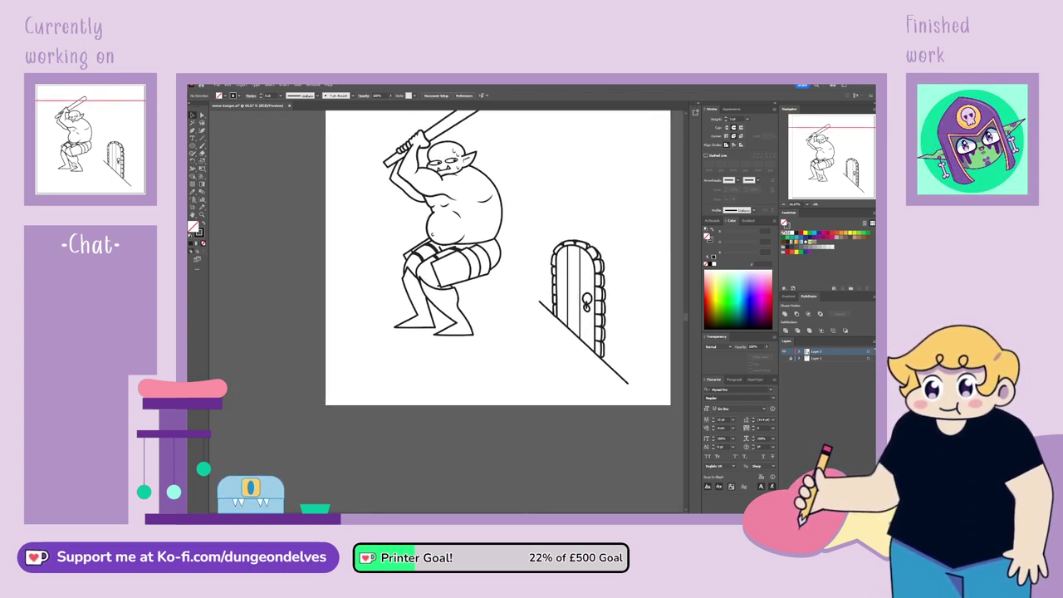
pyautogui.moveTo(577, 230); pyautogui.dragTo(515, 296)
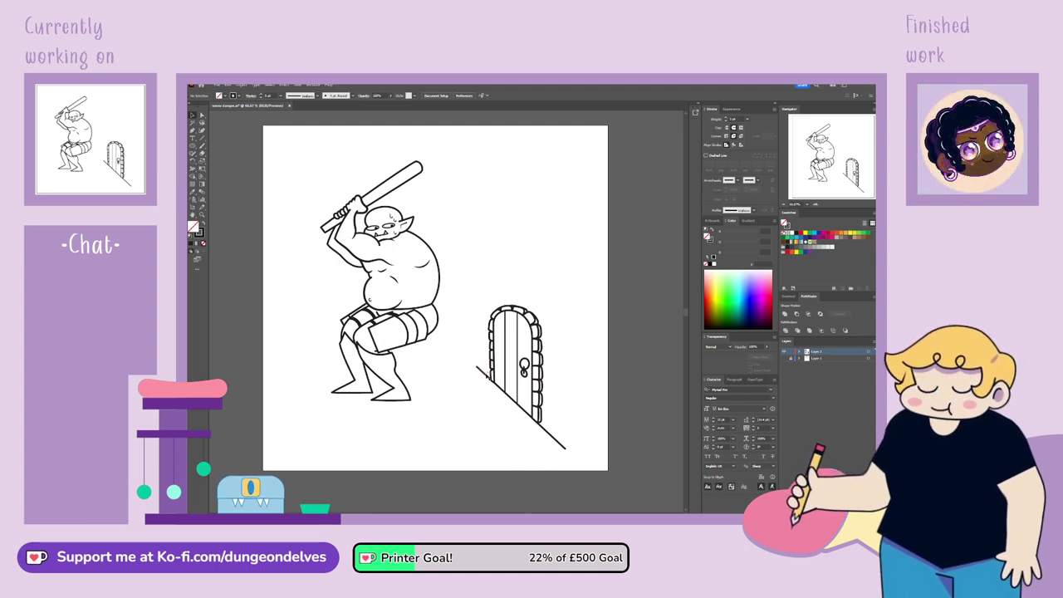
# Pull back the inner ends of both slanted floor lines to leave a small gap on each side of the door frame
pyautogui.click(484, 374)
pyautogui.hotkey('ctrl', '=')
pyautogui.hotkey('ctrl', '=')
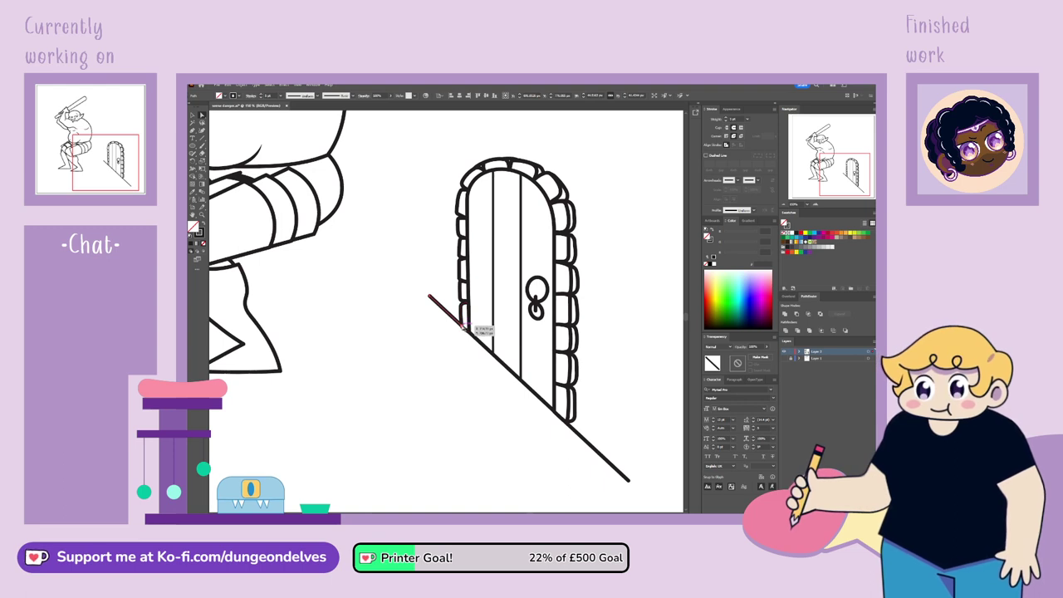
pyautogui.moveTo(462, 326); pyautogui.dragTo(451, 315)
pyautogui.click(461, 388)
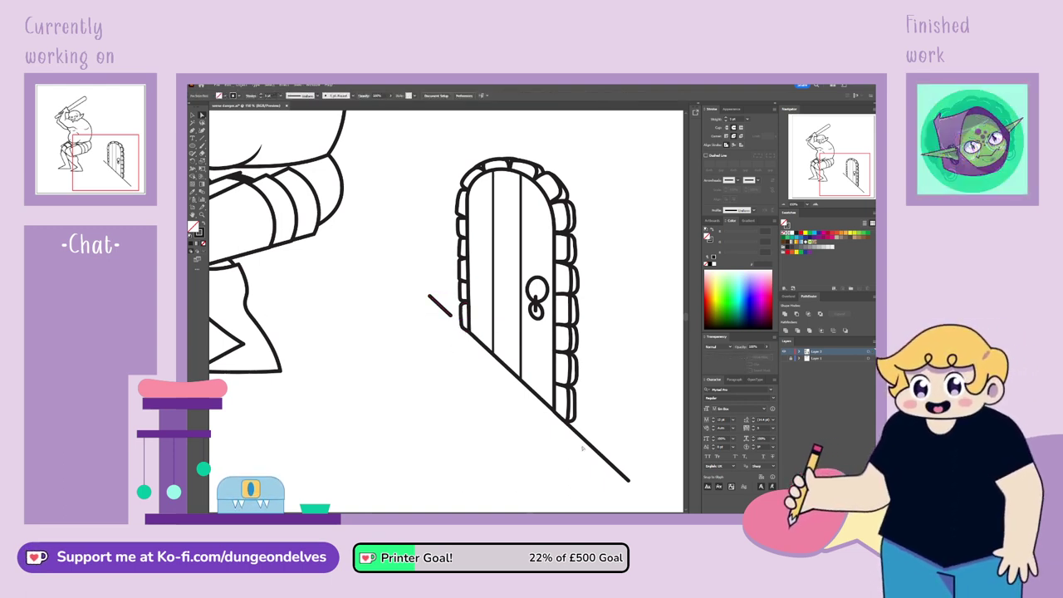
pyautogui.click(565, 421)
pyautogui.moveTo(565, 421); pyautogui.dragTo(573, 431)
pyautogui.click(622, 454)
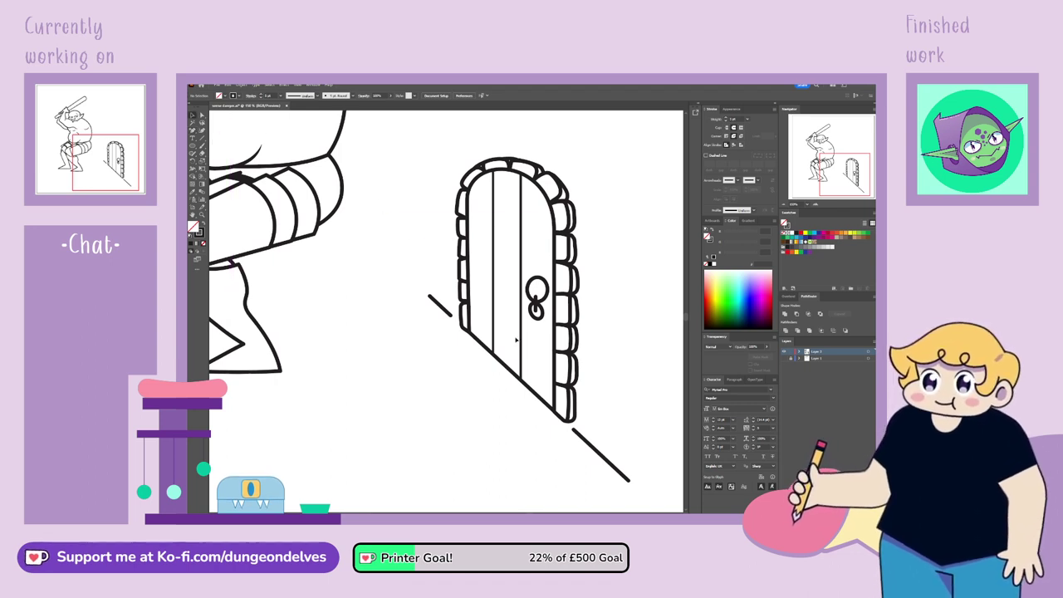
# Cut two small gaps into the floor line beyond the door's lower right corner to break it into three dashes
pyautogui.click(604, 457)
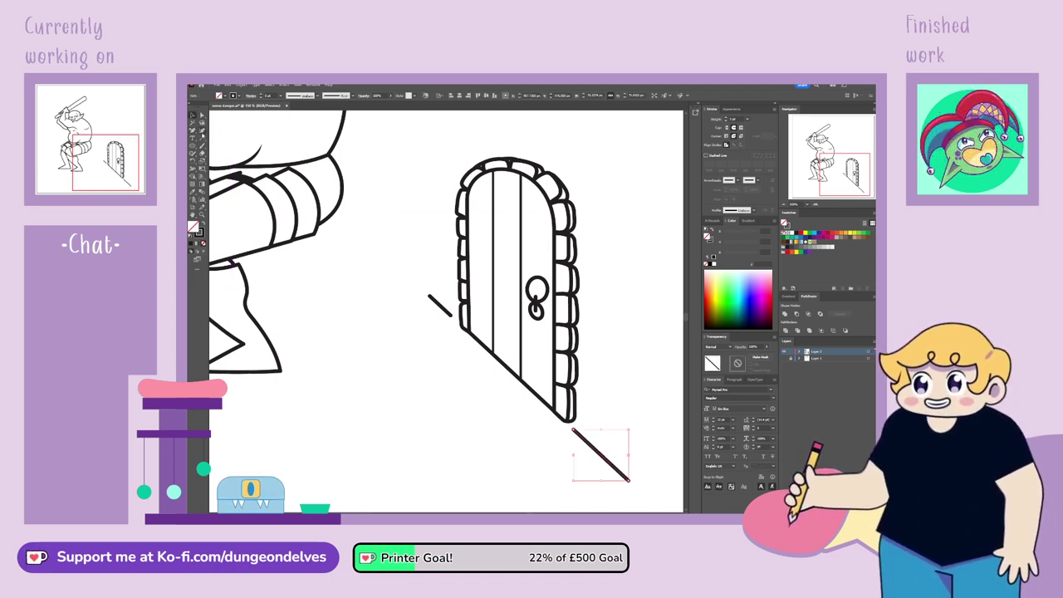
pyautogui.click(193, 131)
pyautogui.click(602, 456)
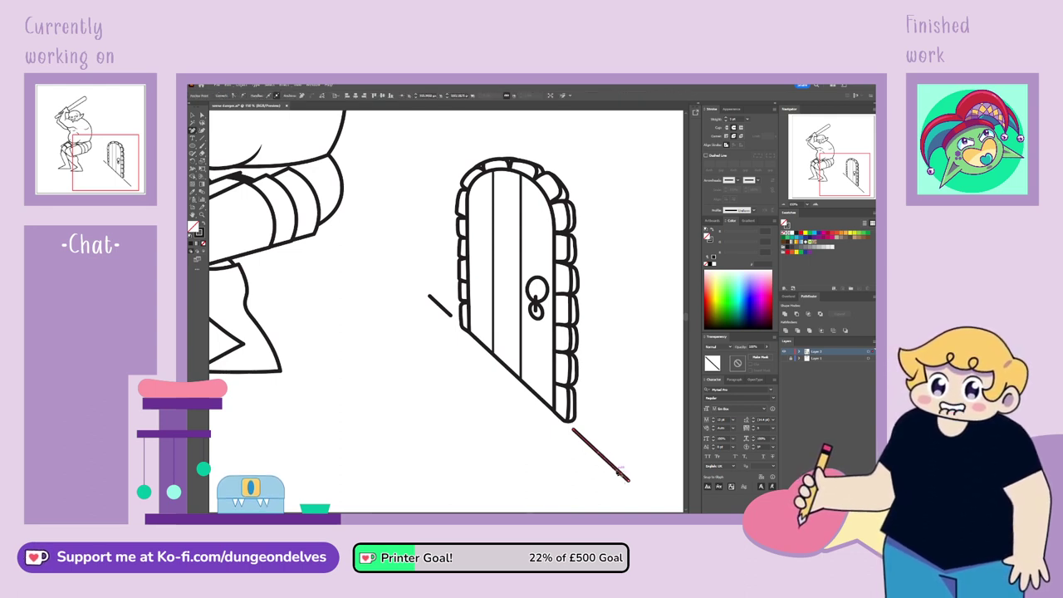
pyautogui.press('Delete')
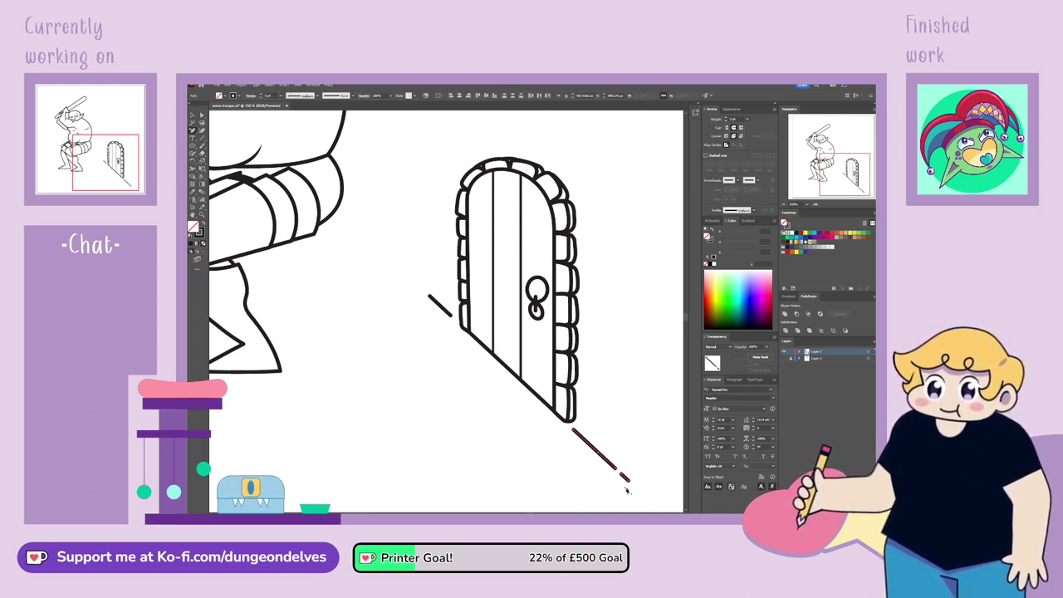
pyautogui.keyDown('ctrl'); pyautogui.click(598, 453); pyautogui.keyUp('ctrl')
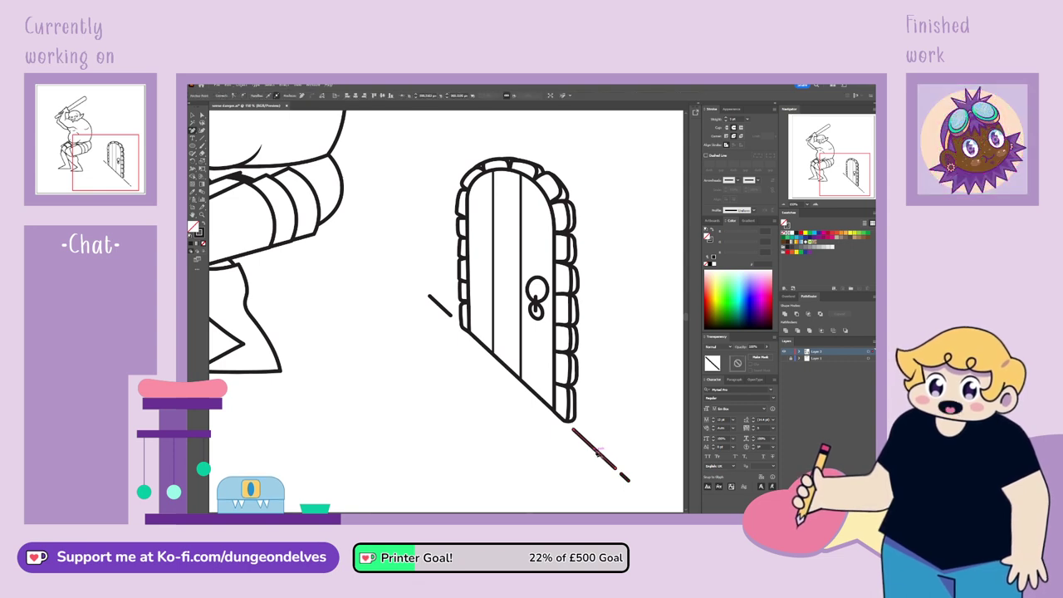
pyautogui.press('Delete')
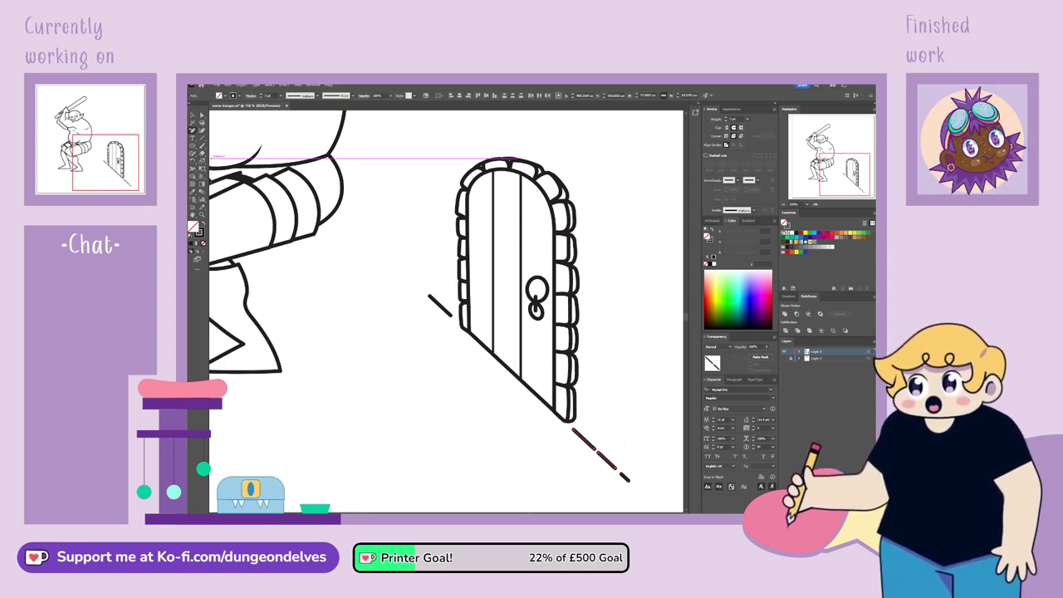
pyautogui.click(417, 427)
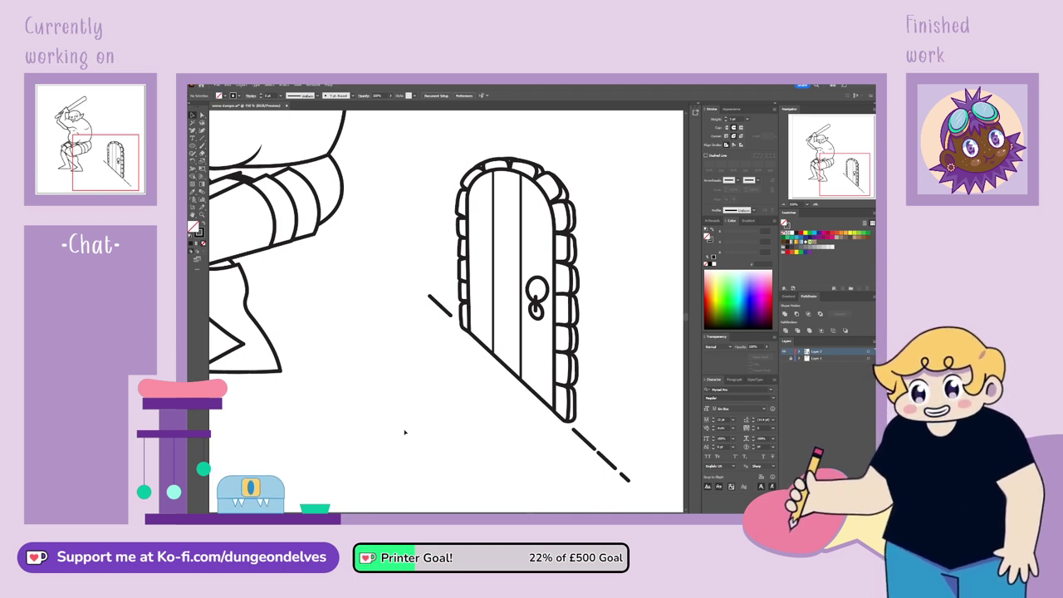
pyautogui.hotkey('ctrl', '-')
pyautogui.hotkey('ctrl', '-')
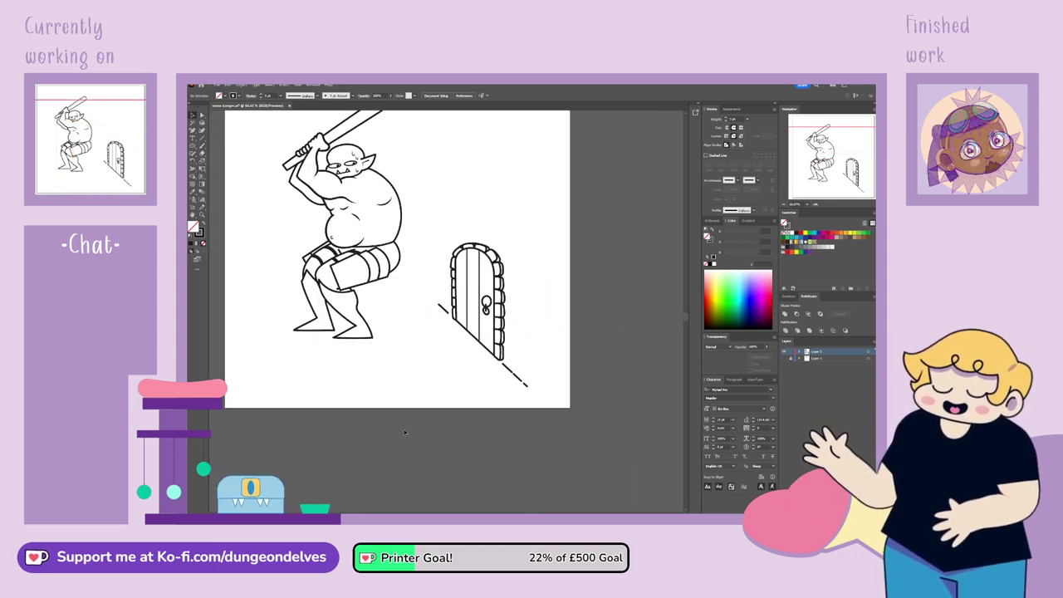
pyautogui.click(836, 168)
pyautogui.moveTo(841, 158); pyautogui.dragTo(840, 154)
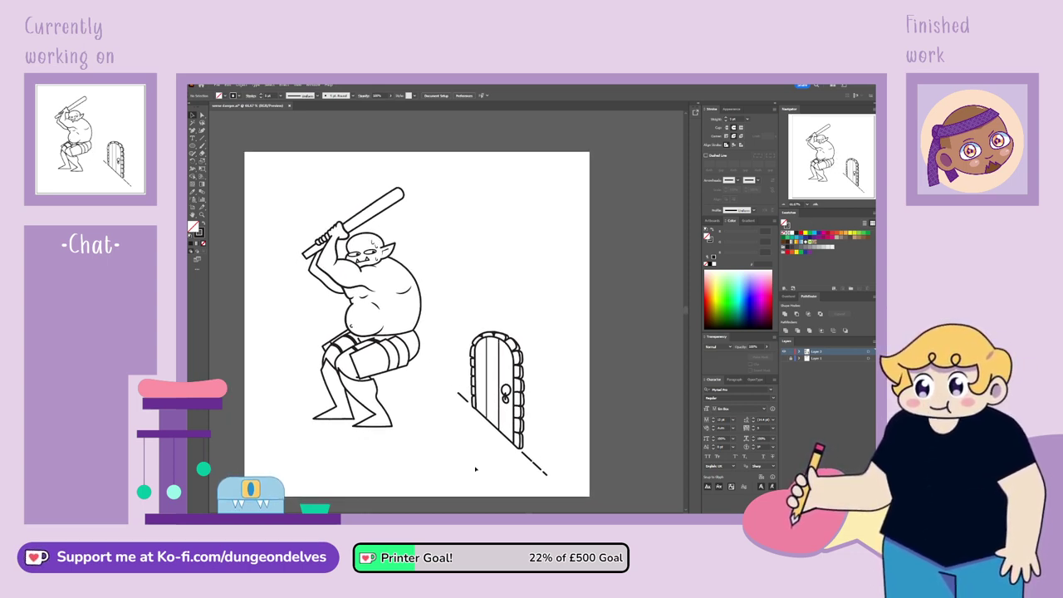
# Duplicate the left floor dash up-left along the slope and shorten the copy at both ends into a smaller dash
pyautogui.hotkey('ctrl', '=')
pyautogui.hotkey('ctrl', '=')
pyautogui.hotkey('ctrl', '=')
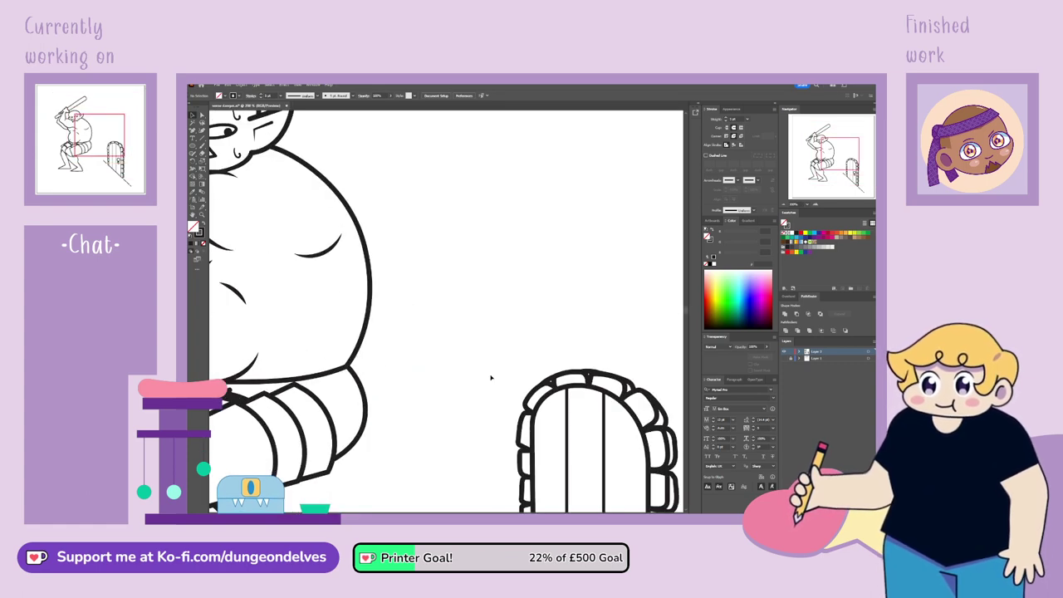
pyautogui.moveTo(837, 147); pyautogui.dragTo(842, 174)
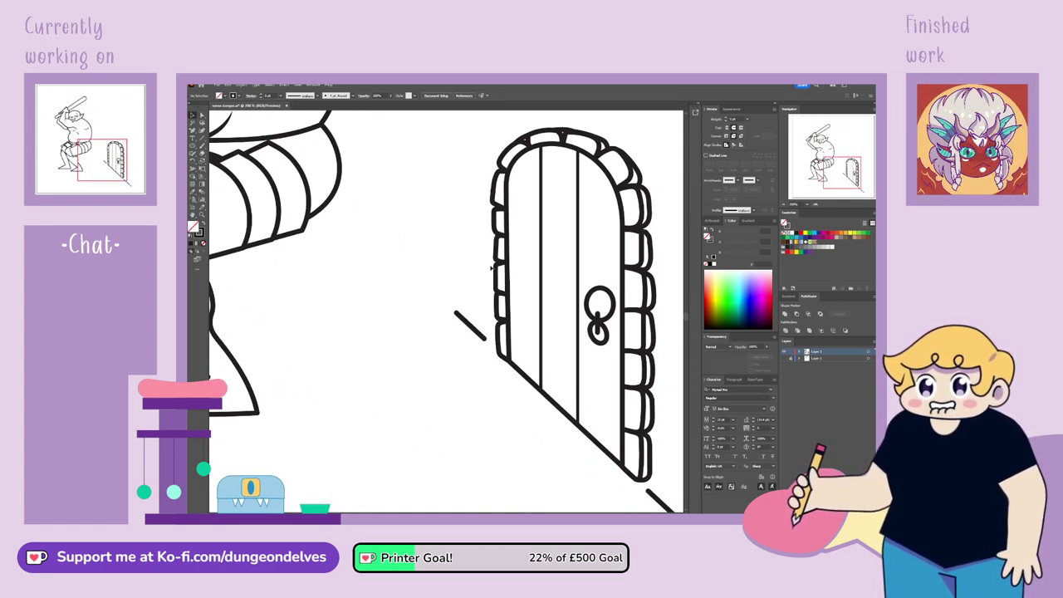
pyautogui.click(476, 333)
pyautogui.keyDown('alt'); pyautogui.moveTo(477, 334); pyautogui.dragTo(422, 281); pyautogui.keyUp('alt')
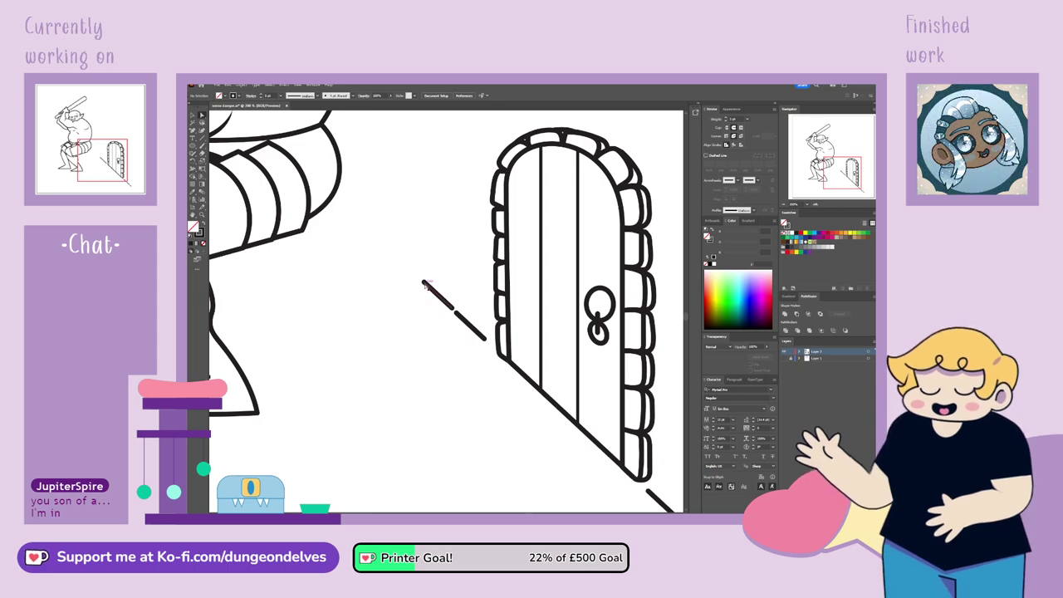
pyautogui.press('a')
pyautogui.moveTo(423, 283); pyautogui.dragTo(436, 295)
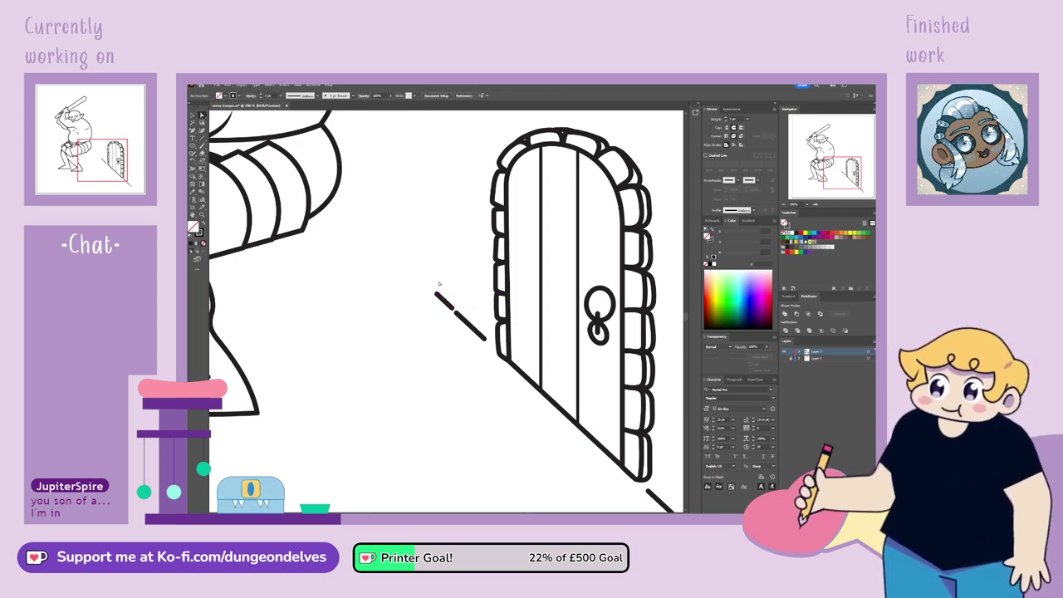
pyautogui.moveTo(454, 309); pyautogui.dragTo(450, 306)
pyautogui.click(451, 442)
# Draw a short horizontal line from near the outer end of the upper left floor dash toward the ogre
pyautogui.hotkey('ctrl', '-')
pyautogui.hotkey('ctrl', '-')
pyautogui.hotkey('ctrl', '-')
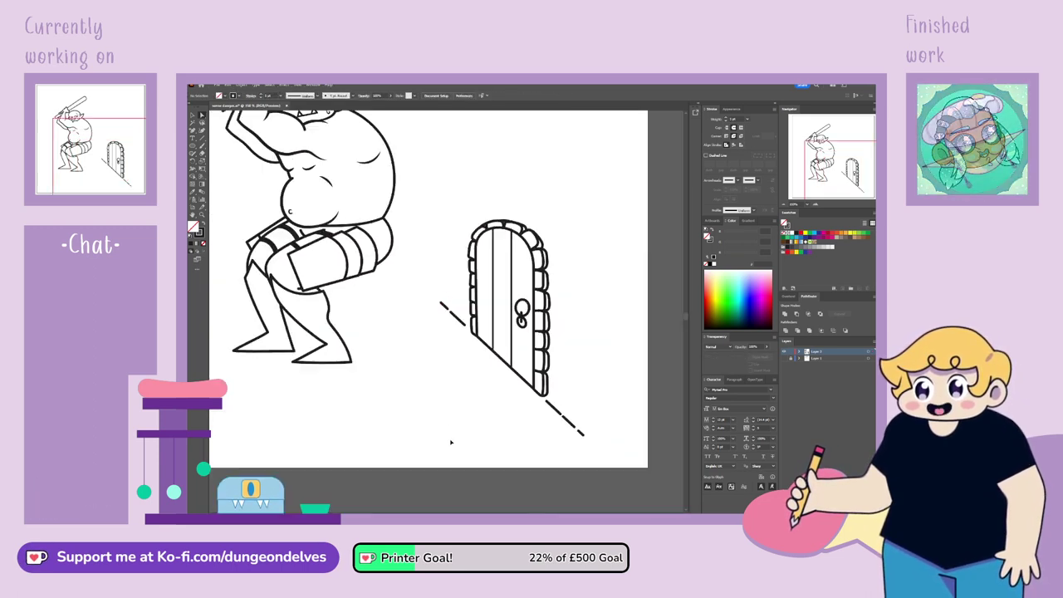
pyautogui.moveTo(841, 178); pyautogui.dragTo(836, 164)
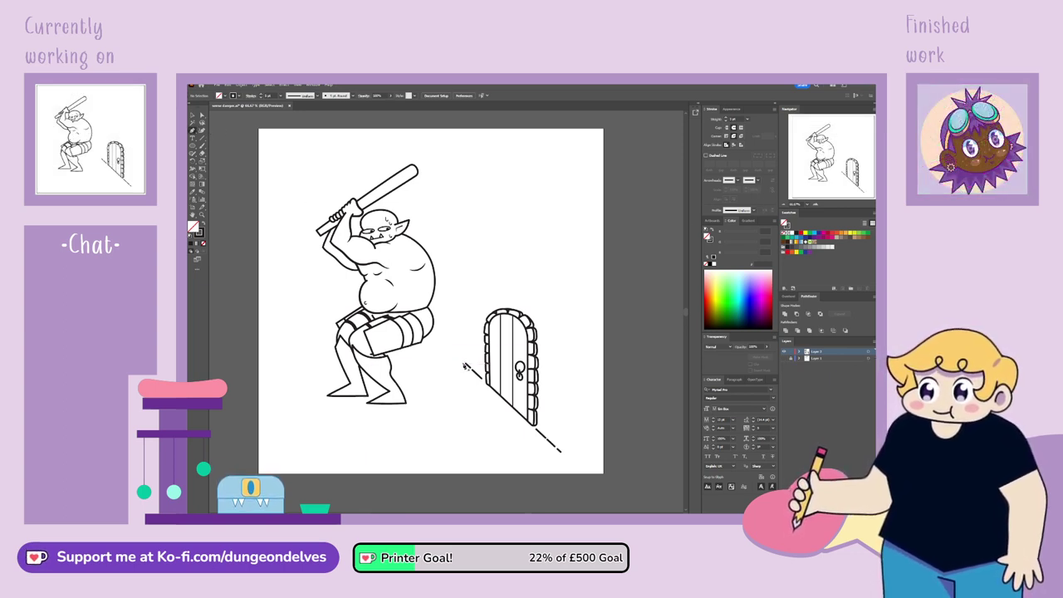
pyautogui.click(465, 364)
pyautogui.click(455, 363)
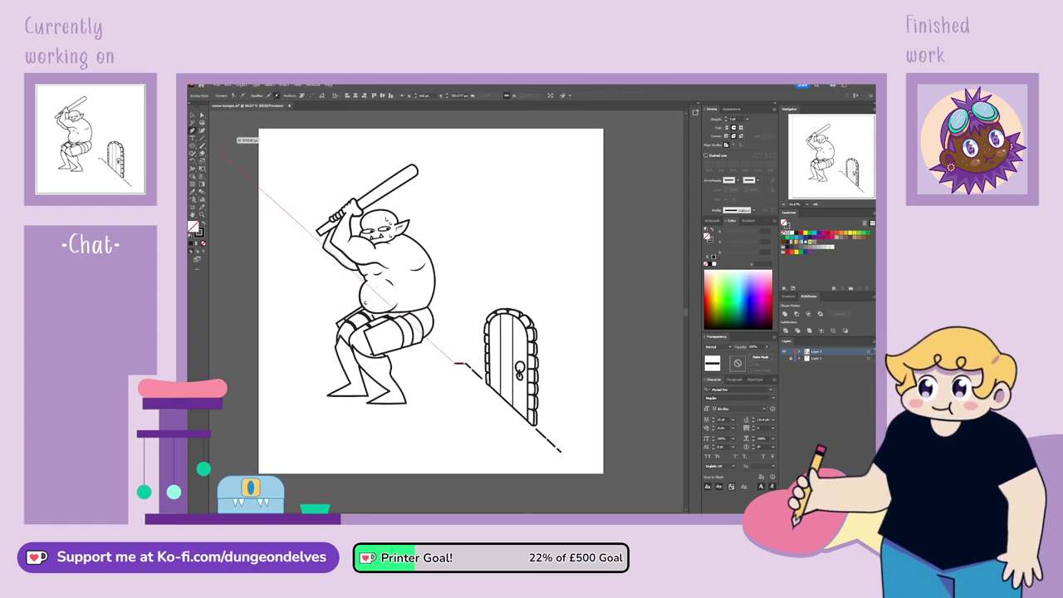
pyautogui.click(193, 115)
pyautogui.click(442, 352)
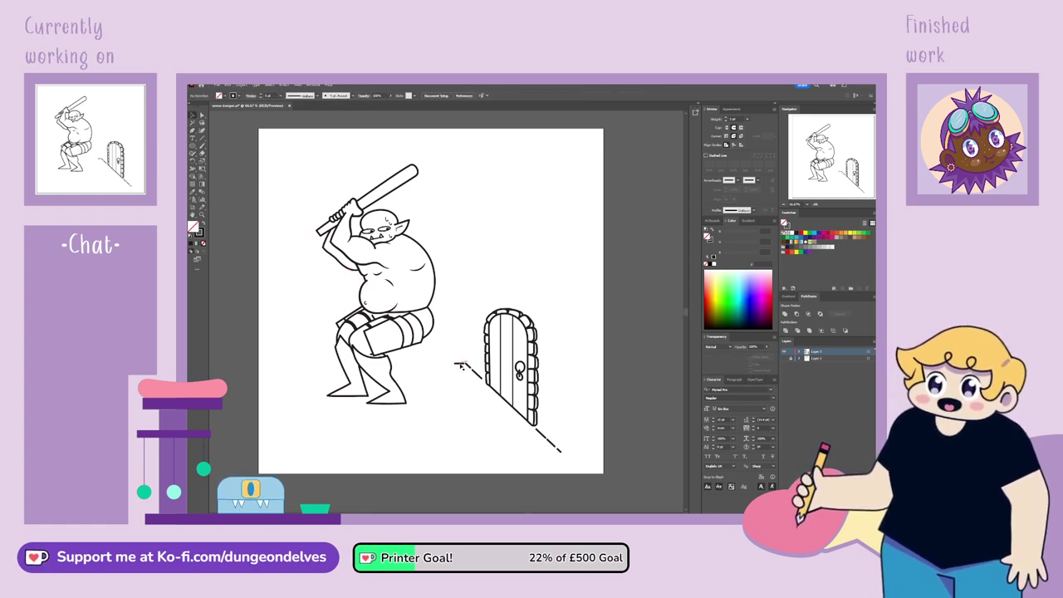
# Extend the horizontal line's right end to join the top of the slanted dash, forming a corner
pyautogui.hotkey('ctrl', '+')
pyautogui.hotkey('ctrl', '+')
pyautogui.hotkey('ctrl', '+')
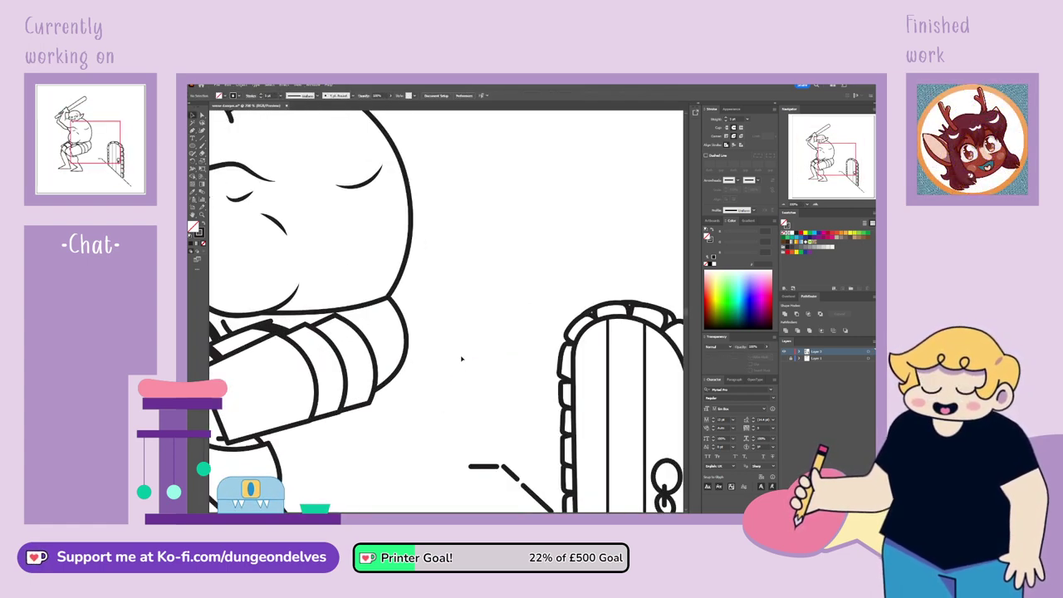
pyautogui.moveTo(442, 352); pyautogui.dragTo(334, 213)
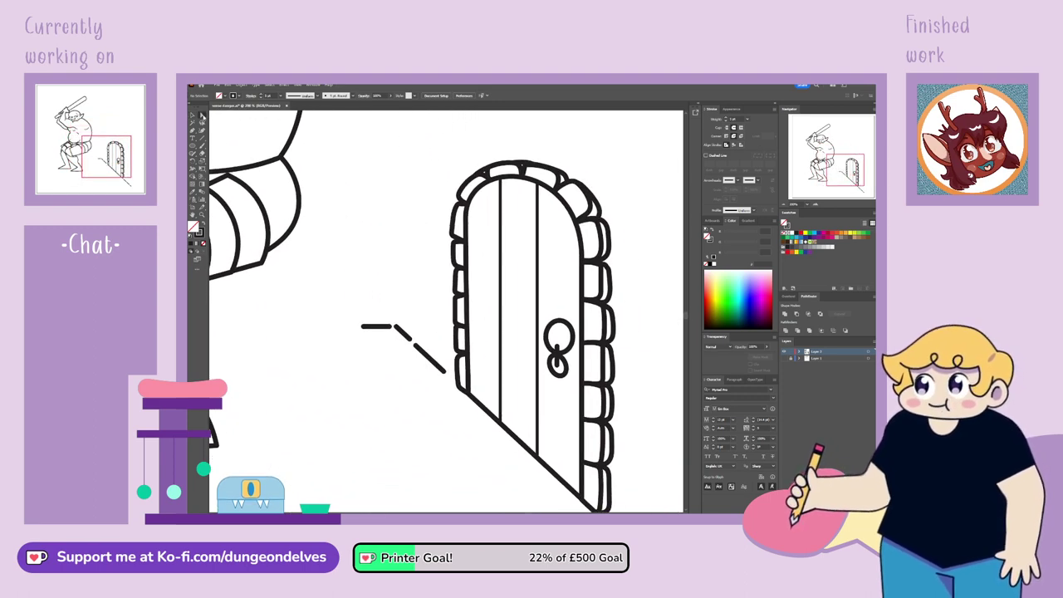
pyautogui.moveTo(389, 326); pyautogui.dragTo(397, 326)
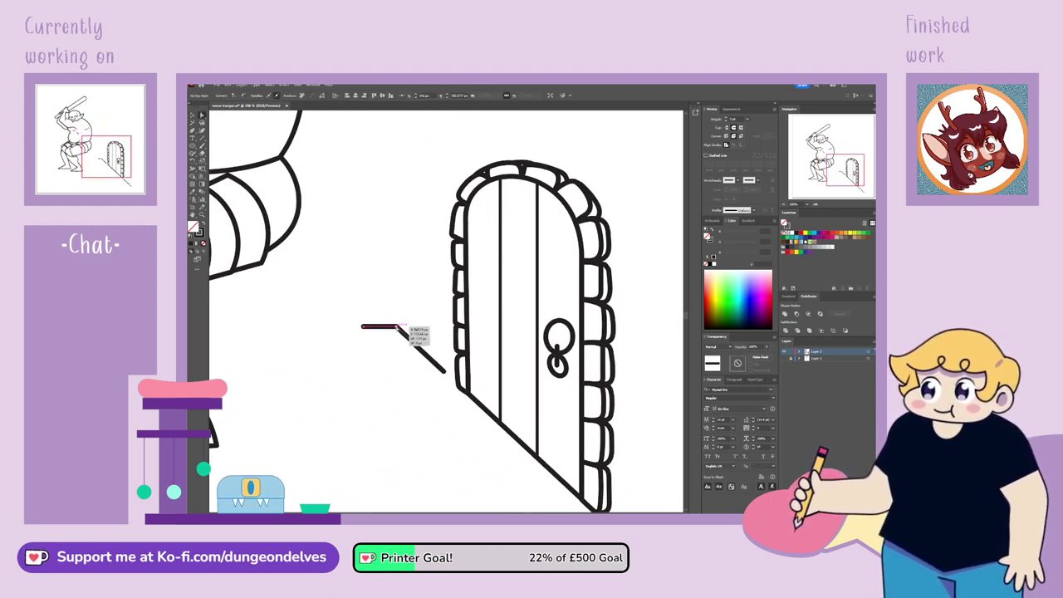
pyautogui.click(421, 305)
pyautogui.hotkey('ctrl', '-')
pyautogui.hotkey('ctrl', '-')
pyautogui.hotkey('ctrl', '-')
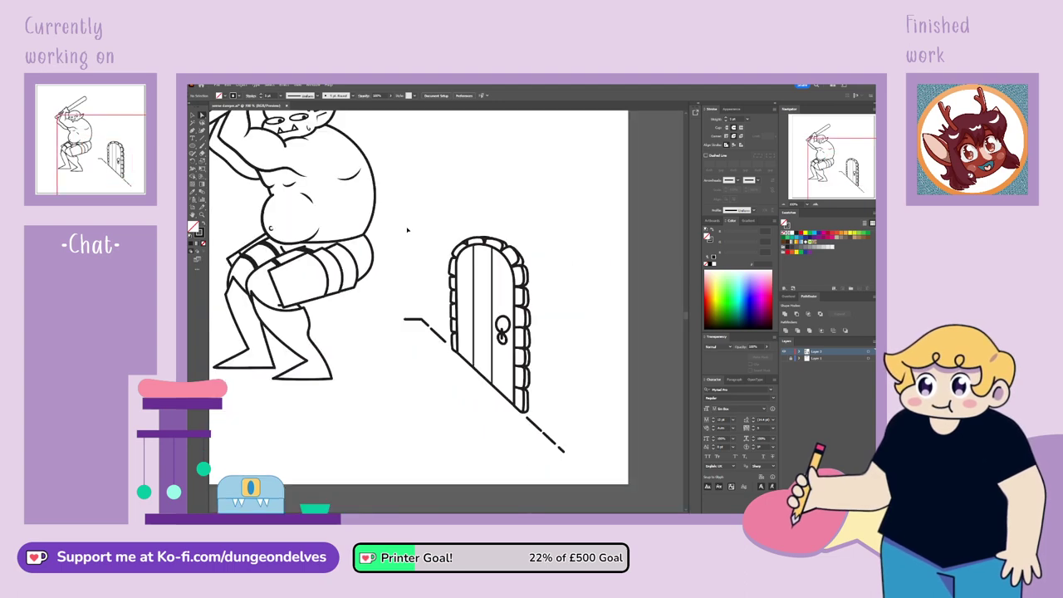
# Apply a tapered width profile to the short horizontal line at the upper end of the floor dashes
pyautogui.moveTo(823, 174)
pyautogui.mouseDown()
pyautogui.moveTo(818, 166)
pyautogui.moveTo(839, 160)
pyautogui.mouseUp()
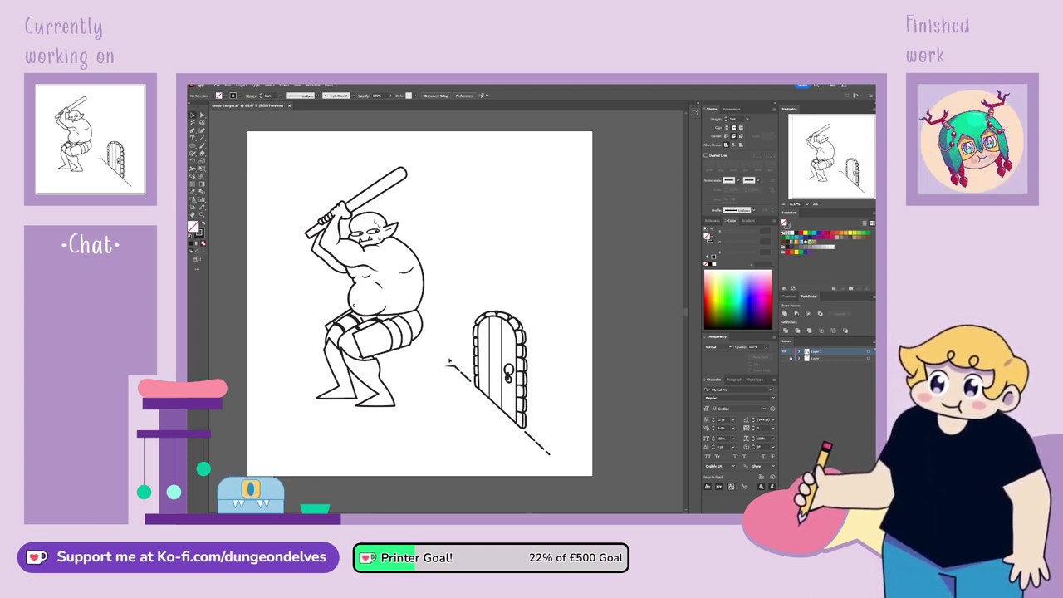
pyautogui.click(449, 366)
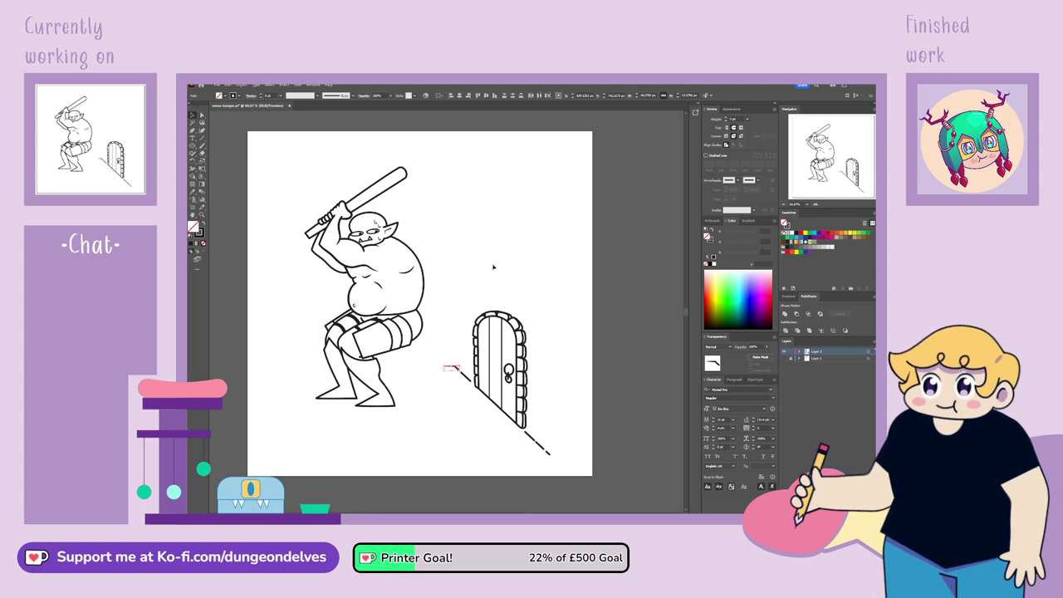
pyautogui.click(459, 355)
pyautogui.click(453, 368)
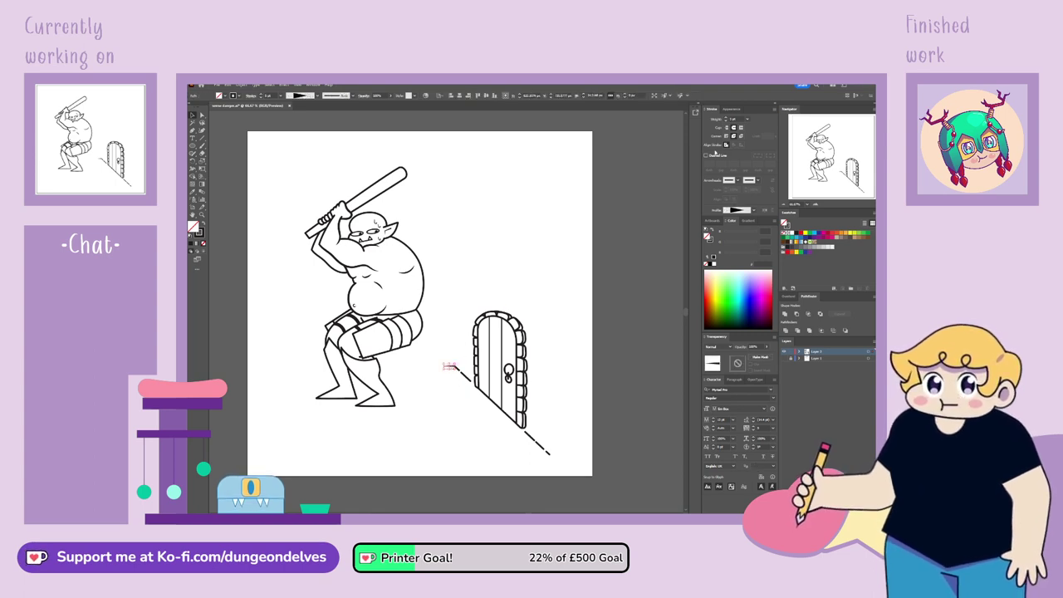
pyautogui.click(733, 136)
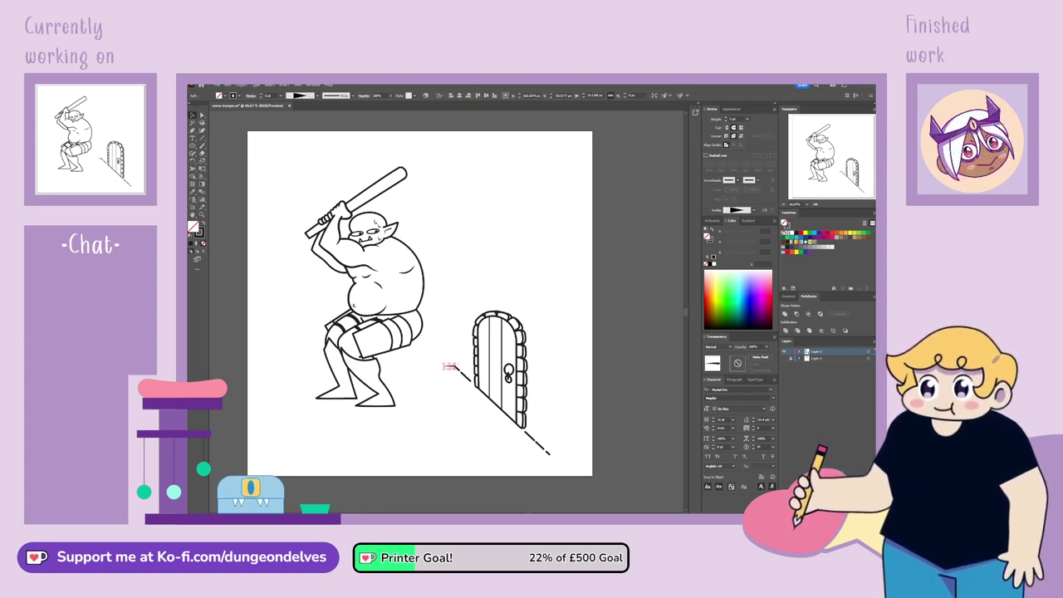
# Shorten the horizontal line's inner end slightly and connect it to the top of the slanted dash as one continuous path
pyautogui.hotkey('ctrl', '+')
pyautogui.hotkey('ctrl', '+')
pyautogui.hotkey('ctrl', '+')
pyautogui.hotkey('ctrl', '+')
pyautogui.hotkey('ctrl', '+')
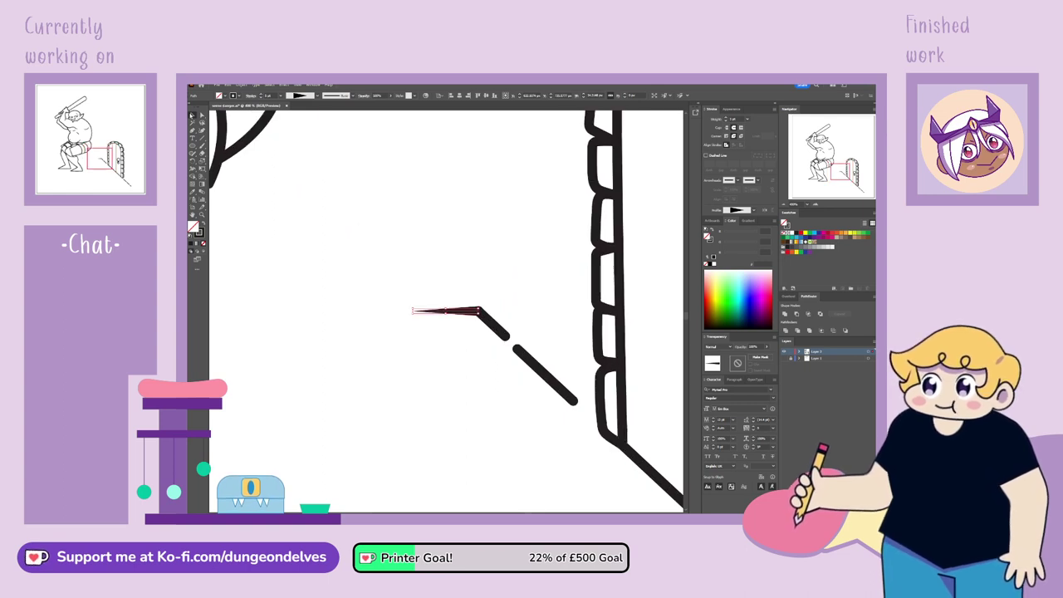
pyautogui.click(202, 116)
pyautogui.moveTo(479, 311); pyautogui.dragTo(469, 311)
pyautogui.click(192, 131)
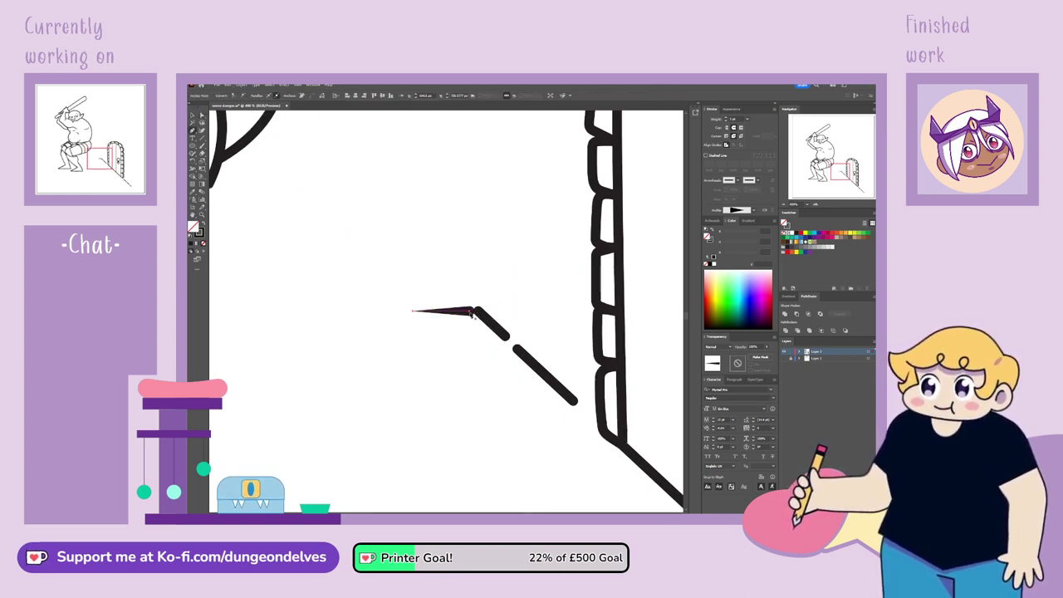
pyautogui.click(470, 312)
pyautogui.click(478, 312)
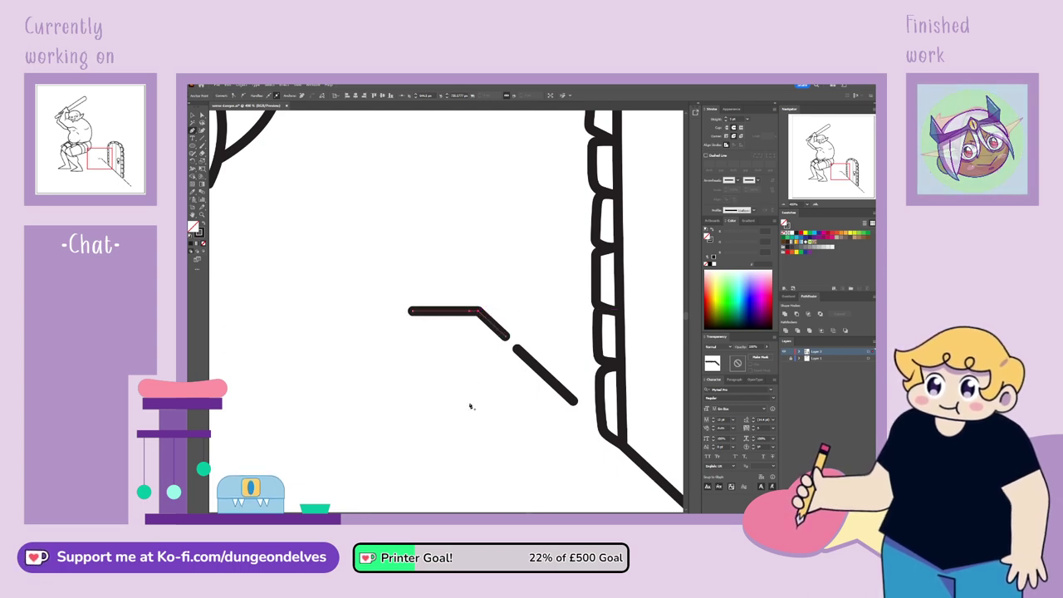
# Narrow the outer end of the joined floor line to a point with the Width tool, keeping the slanted part thick
pyautogui.click(202, 116)
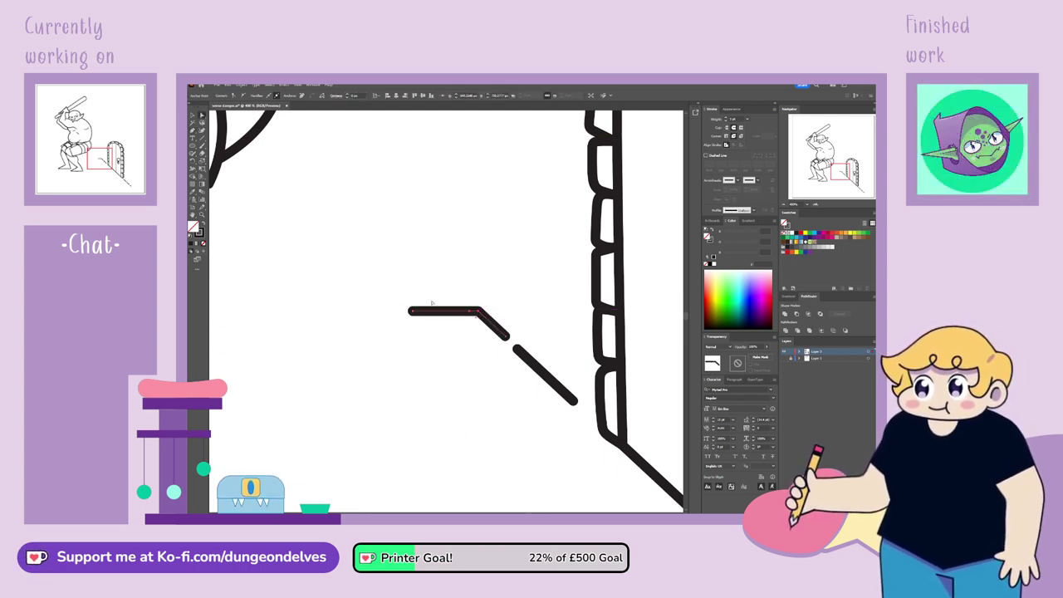
pyautogui.click(193, 132)
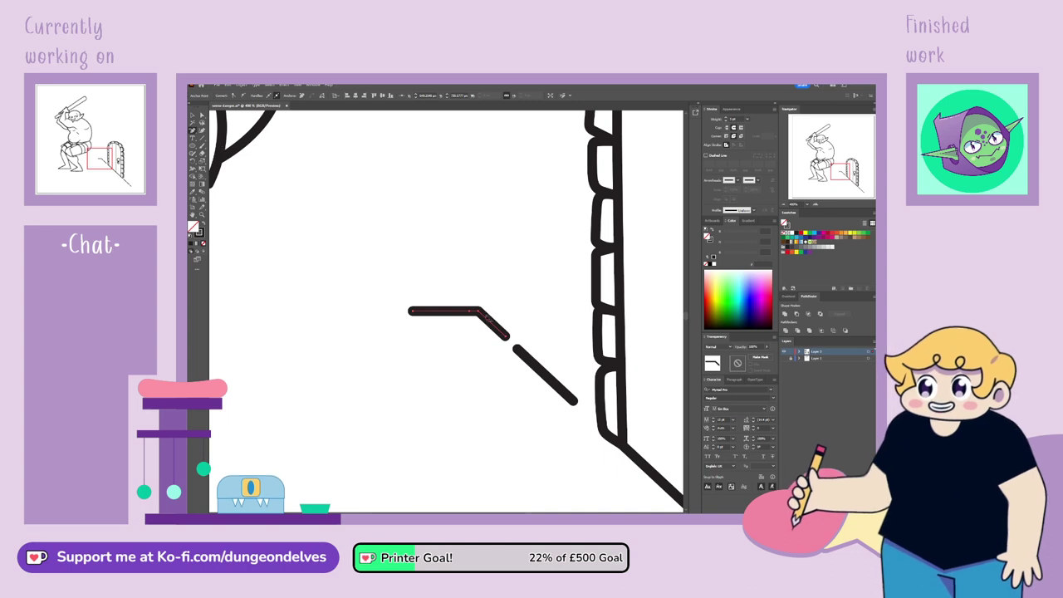
pyautogui.click(202, 116)
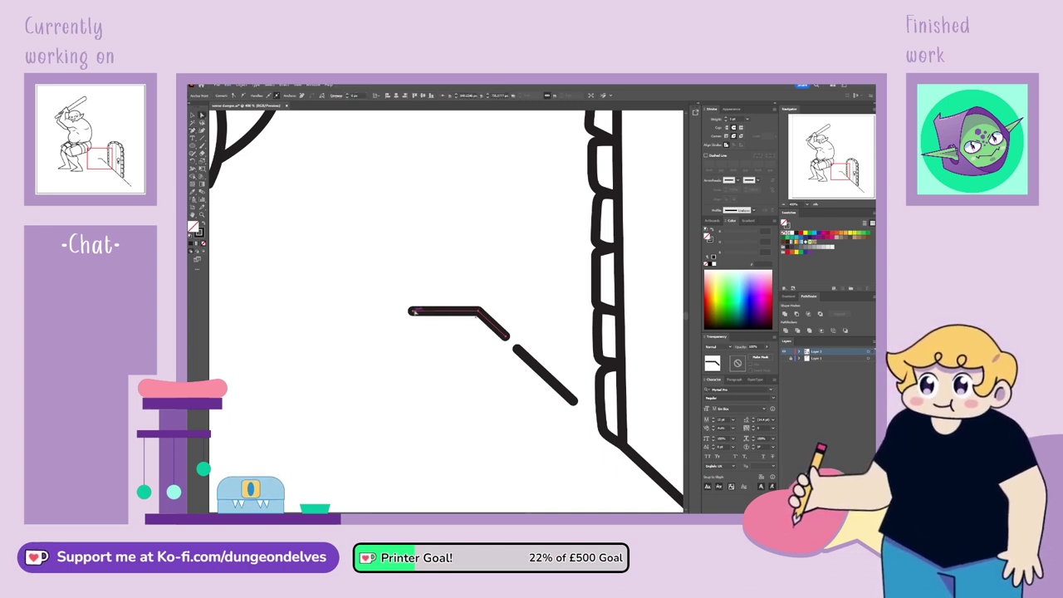
pyautogui.click(421, 330)
pyautogui.click(436, 314)
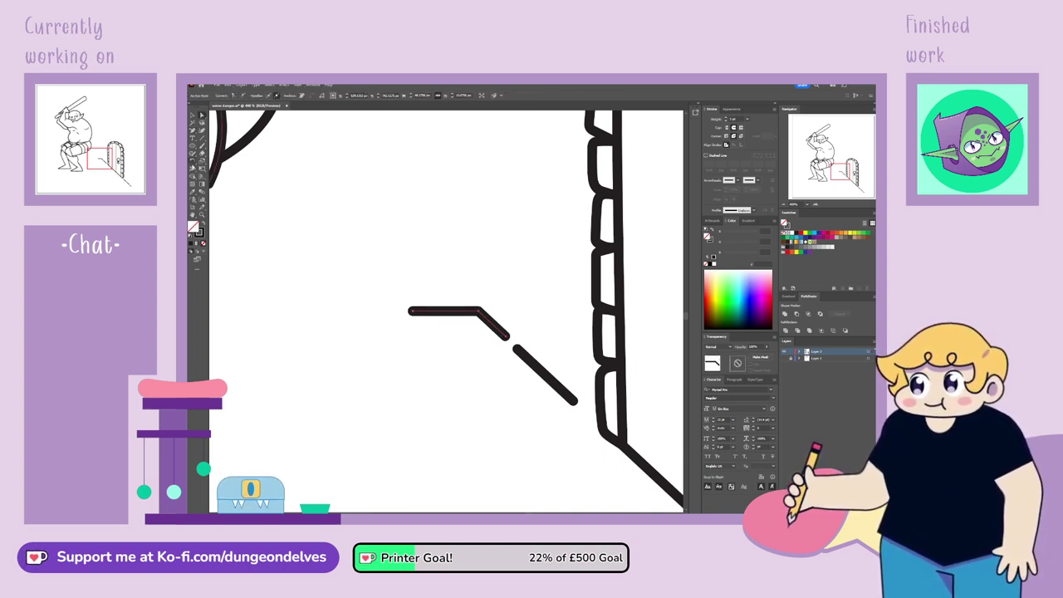
pyautogui.moveTo(413, 316); pyautogui.dragTo(413, 311)
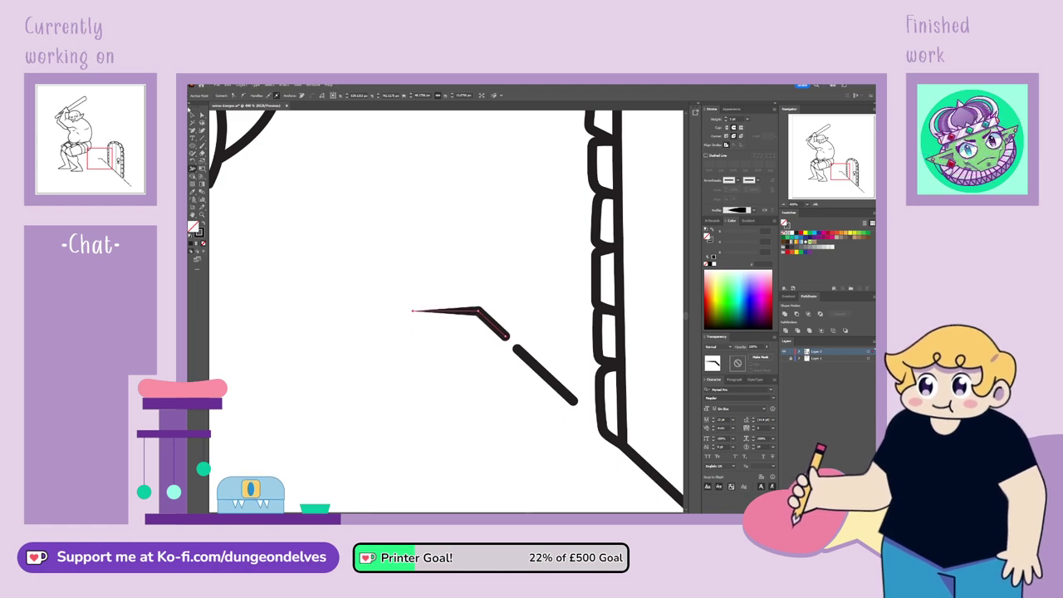
pyautogui.click(263, 238)
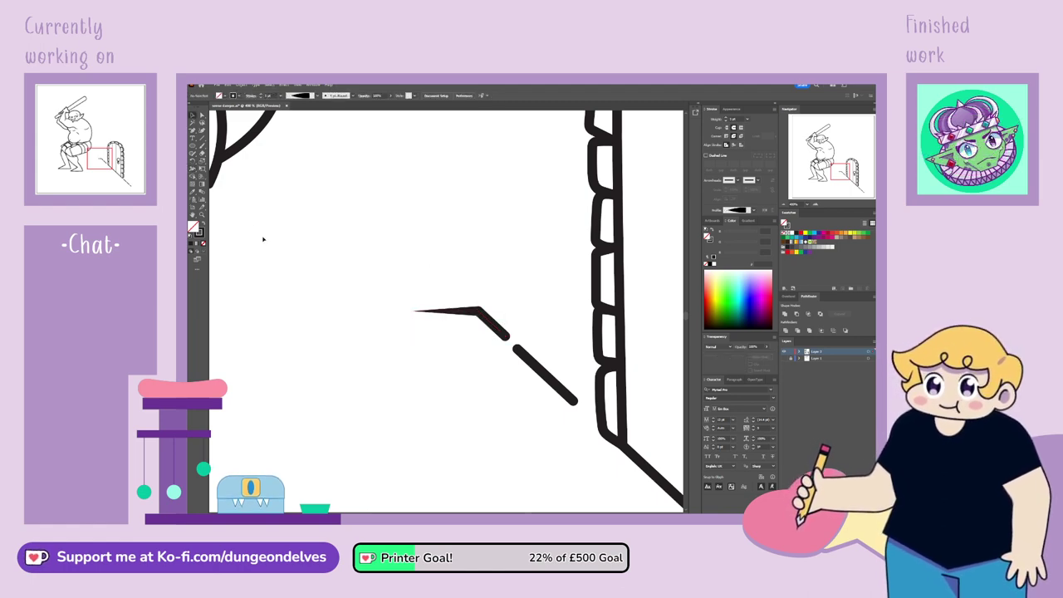
# Apply one uniform stroke weight to the whole ogre group
pyautogui.scroll(-5, 263, 240)
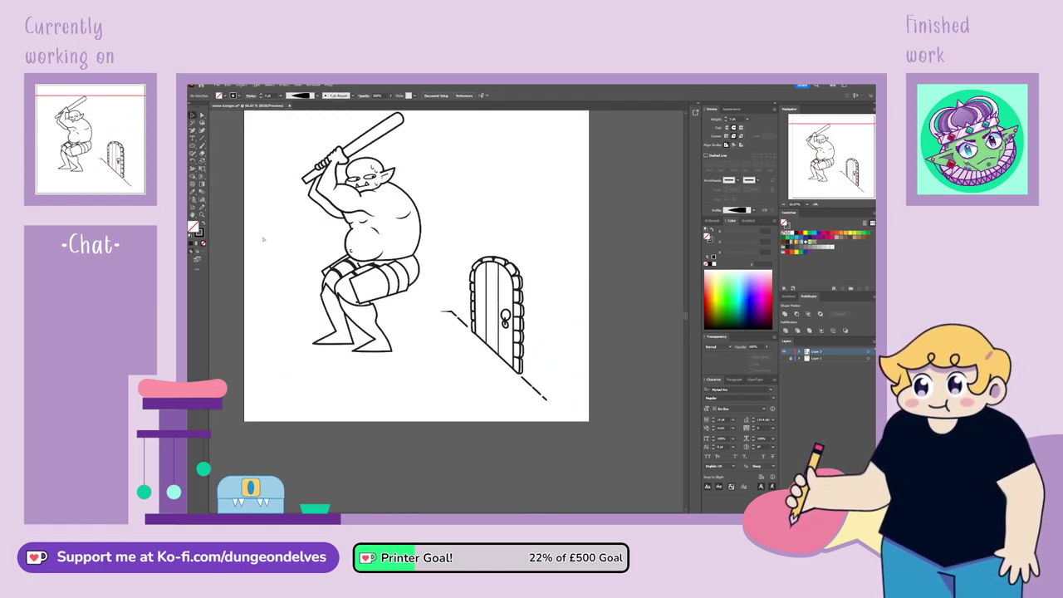
pyautogui.press('space')
pyautogui.moveTo(533, 252); pyautogui.dragTo(540, 295)
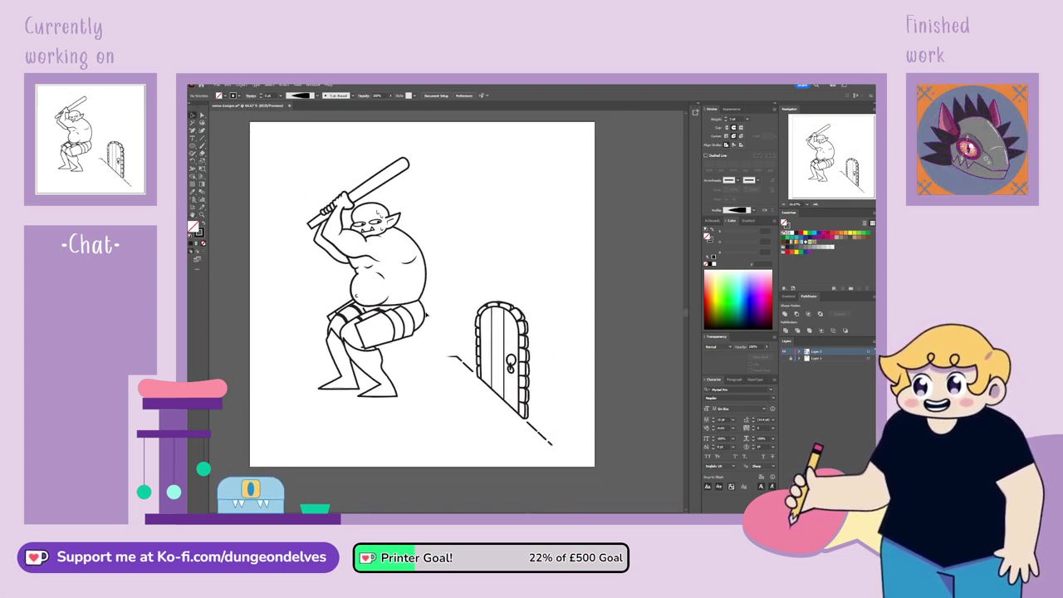
pyautogui.click(413, 322)
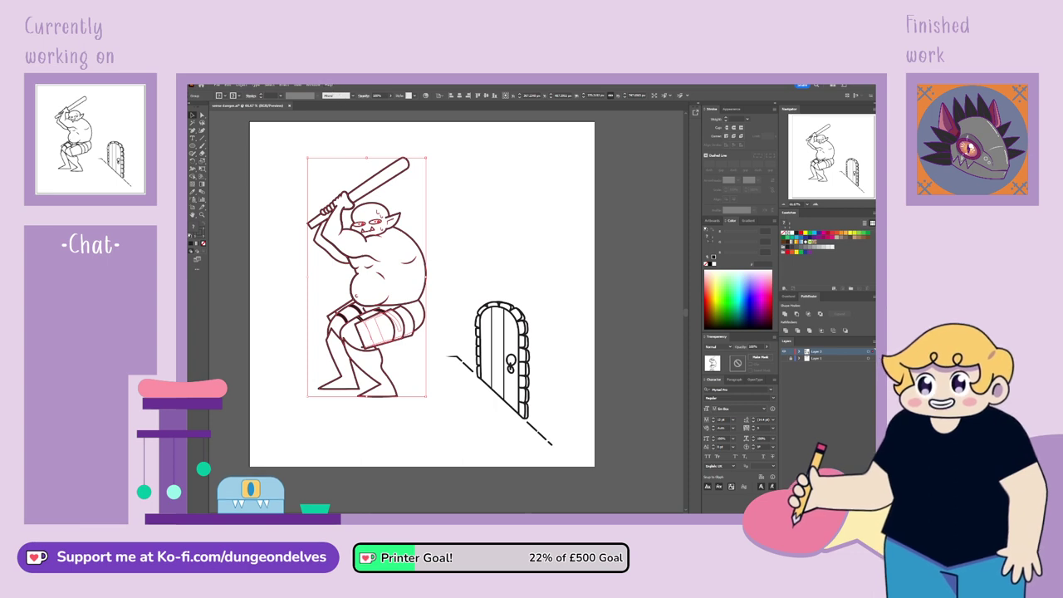
pyautogui.click(331, 128)
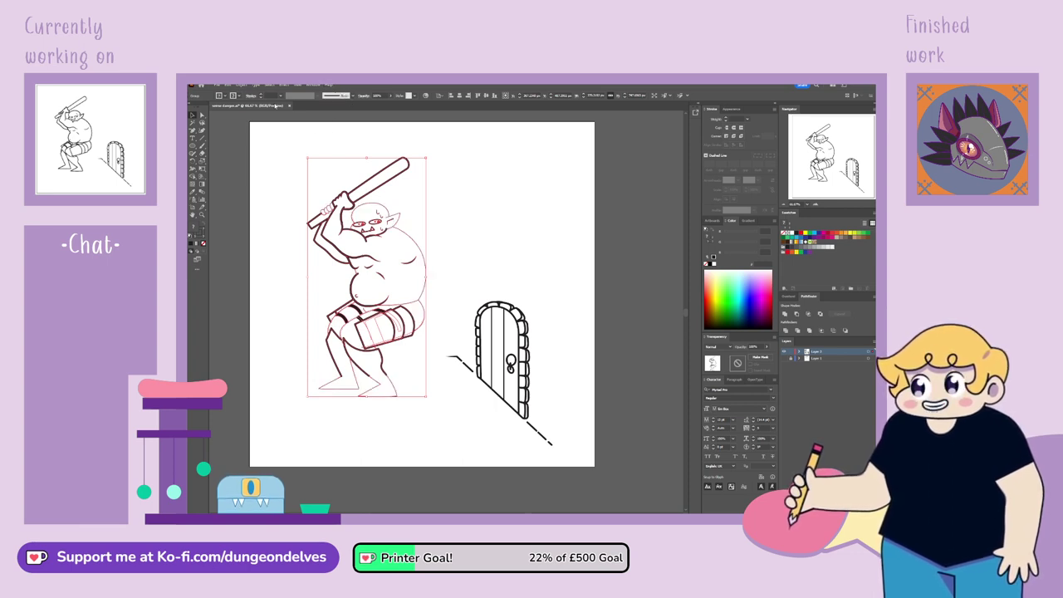
pyautogui.click(280, 95)
pyautogui.click(274, 141)
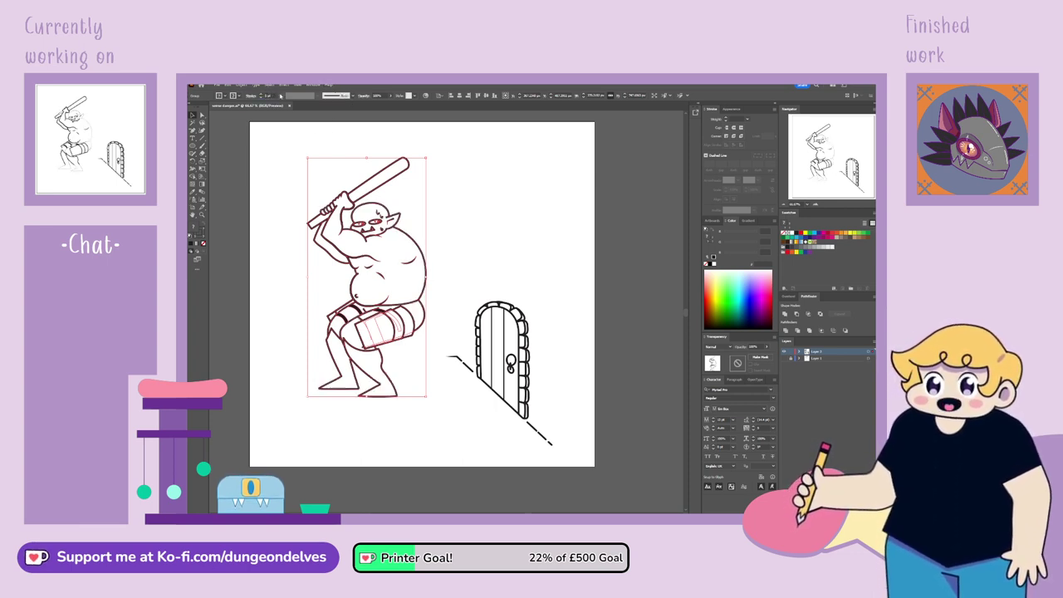
pyautogui.click(562, 219)
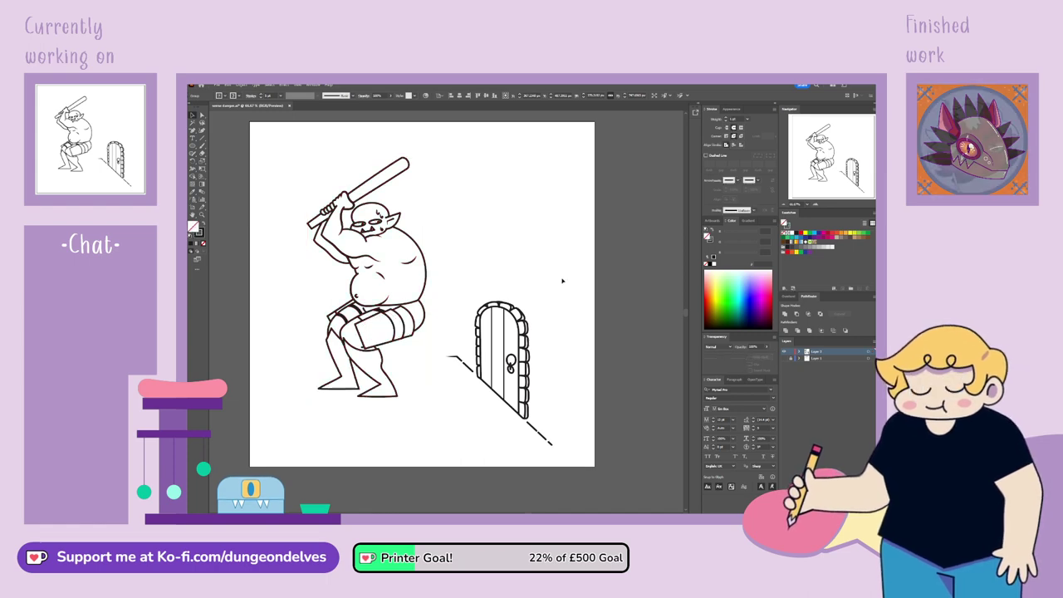
# Isolate the ogre's head group and reduce the stroke weight of the eyes, mouth and inner ear line
pyautogui.click(388, 216)
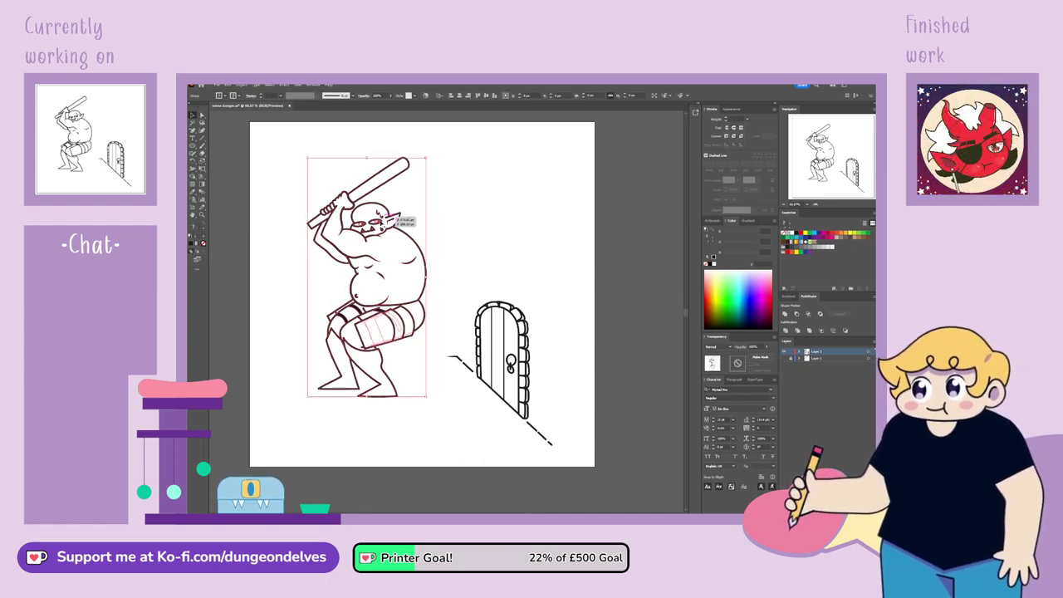
pyautogui.doubleClick(388, 216)
pyautogui.hotkey('ctrl', '+')
pyautogui.hotkey('ctrl', '+')
pyautogui.hotkey('ctrl', '+')
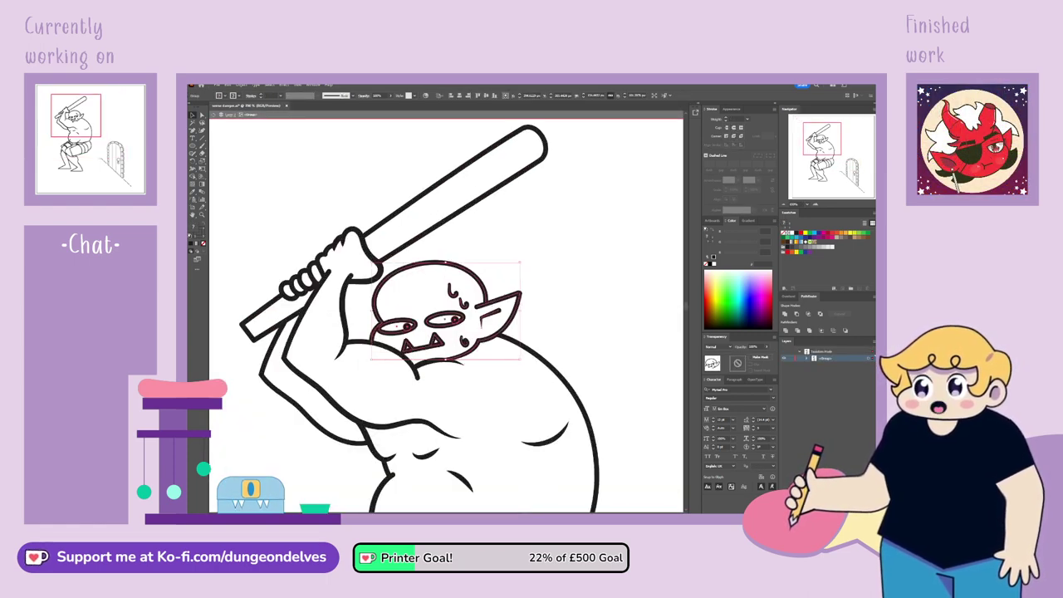
pyautogui.doubleClick(446, 320)
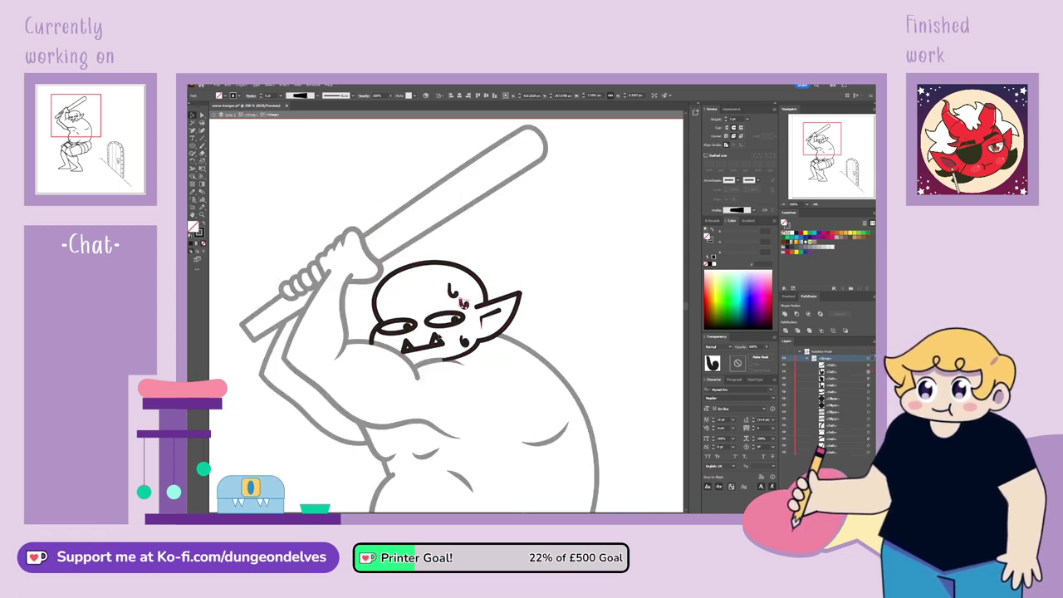
pyautogui.keyDown('shift'); pyautogui.click(413, 325); pyautogui.keyUp('shift')
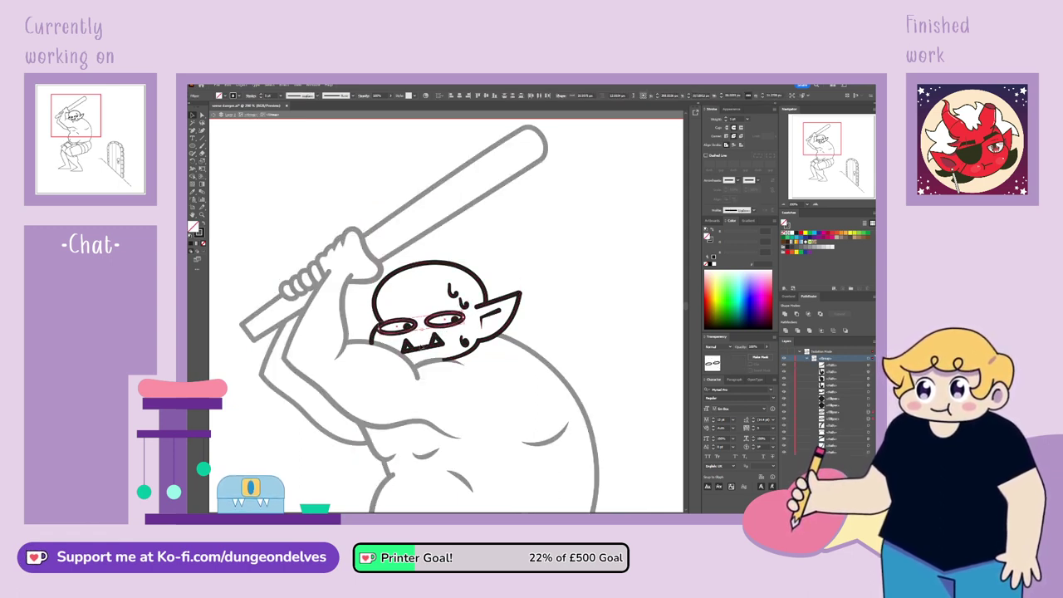
pyautogui.keyDown('shift'); pyautogui.click(419, 346); pyautogui.keyUp('shift')
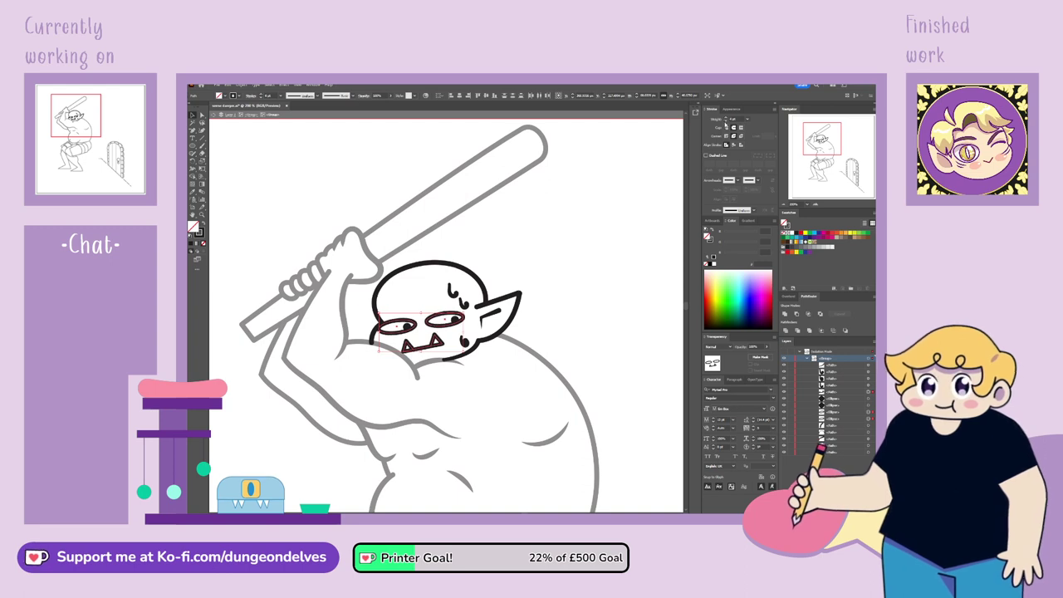
pyautogui.click(494, 316)
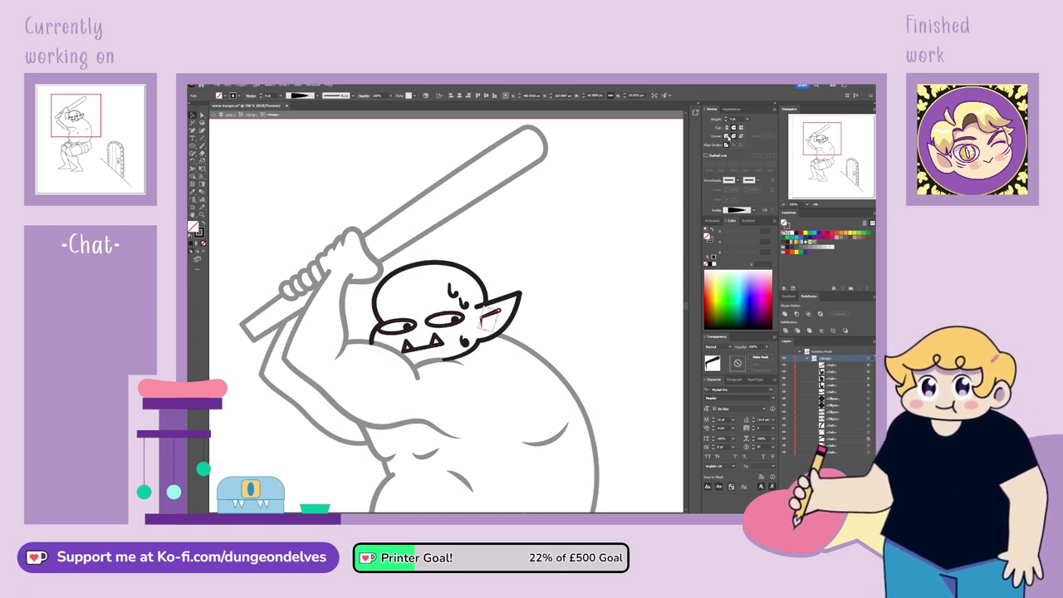
# Thin the strokes of the three sweat drops on the ogre's head and leave the isolated group
pyautogui.click(466, 343)
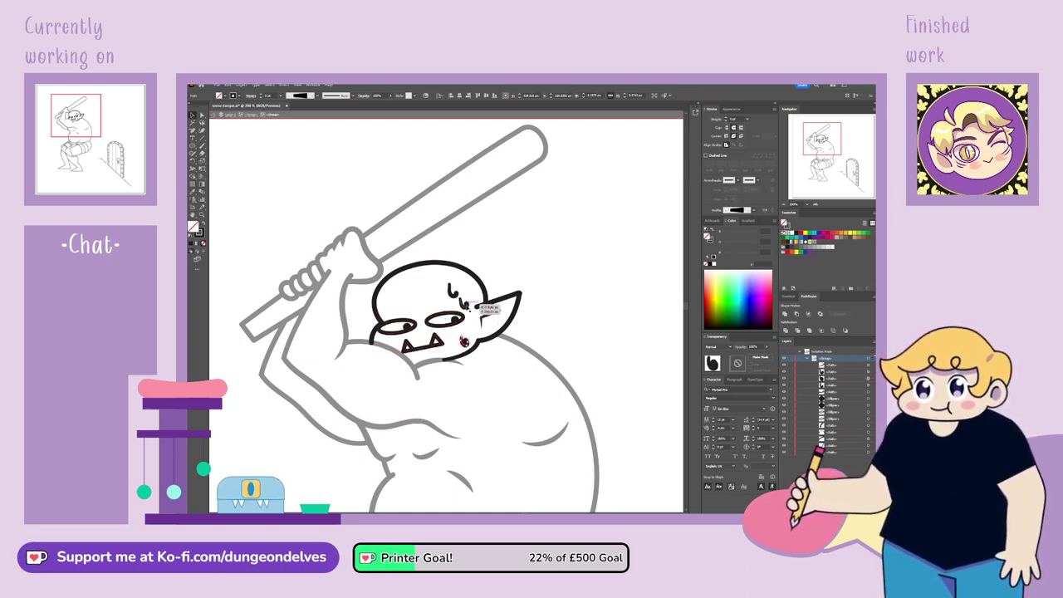
pyautogui.keyDown('shift'); pyautogui.click(465, 304); pyautogui.keyUp('shift')
pyautogui.keyDown('shift'); pyautogui.click(452, 293); pyautogui.keyUp('shift')
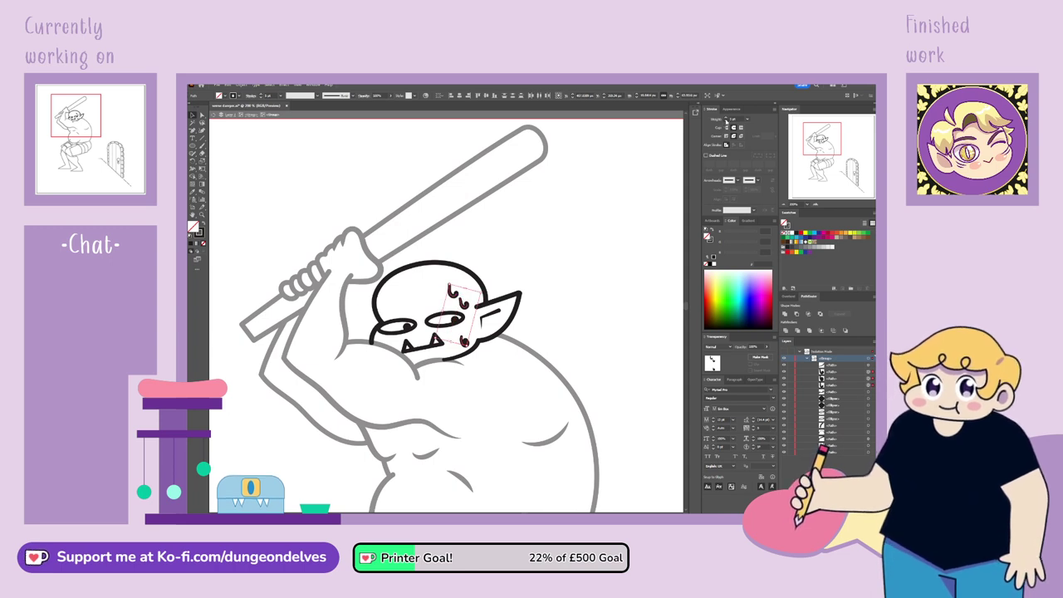
pyautogui.click(725, 122)
pyautogui.click(725, 121)
pyautogui.click(725, 121)
pyautogui.click(566, 330)
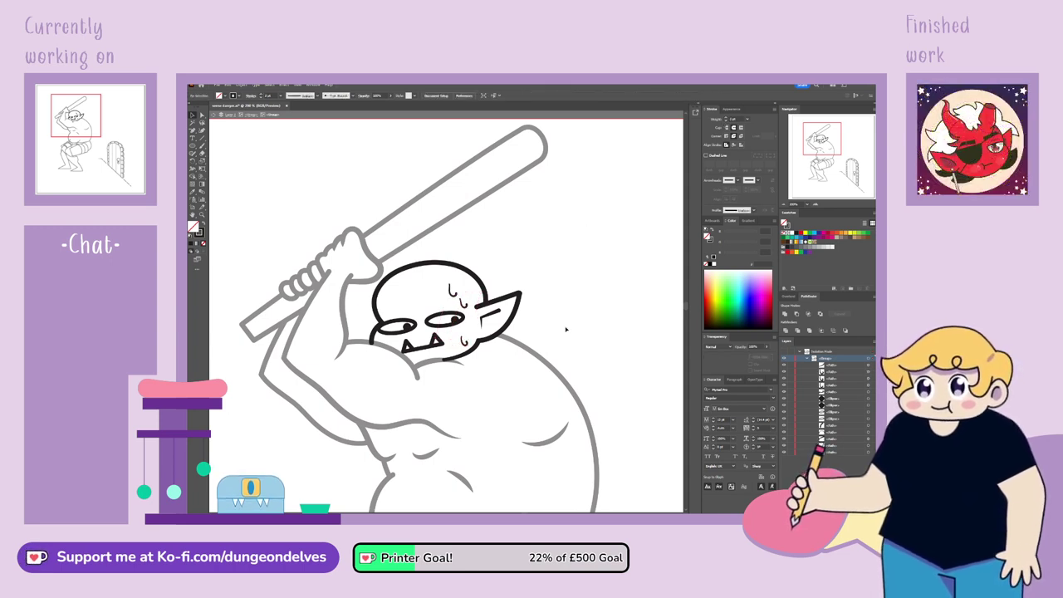
pyautogui.doubleClick(584, 265)
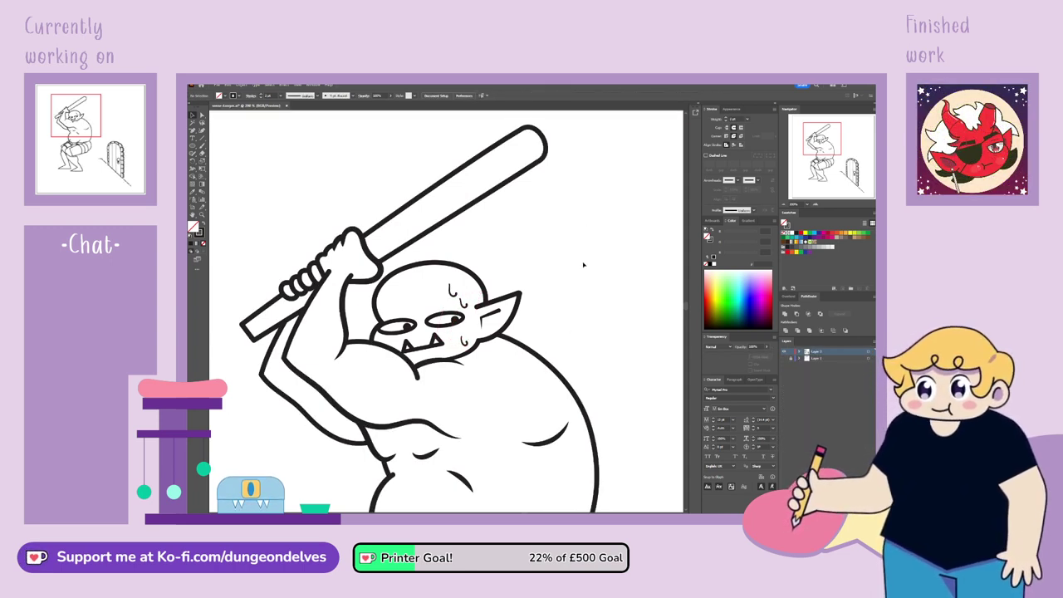
# Isolate the ogre group and thin the strokes of the navel, chest crease and belly crease, then leave isolation
pyautogui.hotkey('ctrl', '-')
pyautogui.hotkey('ctrl', '-')
pyautogui.hotkey('ctrl', '-')
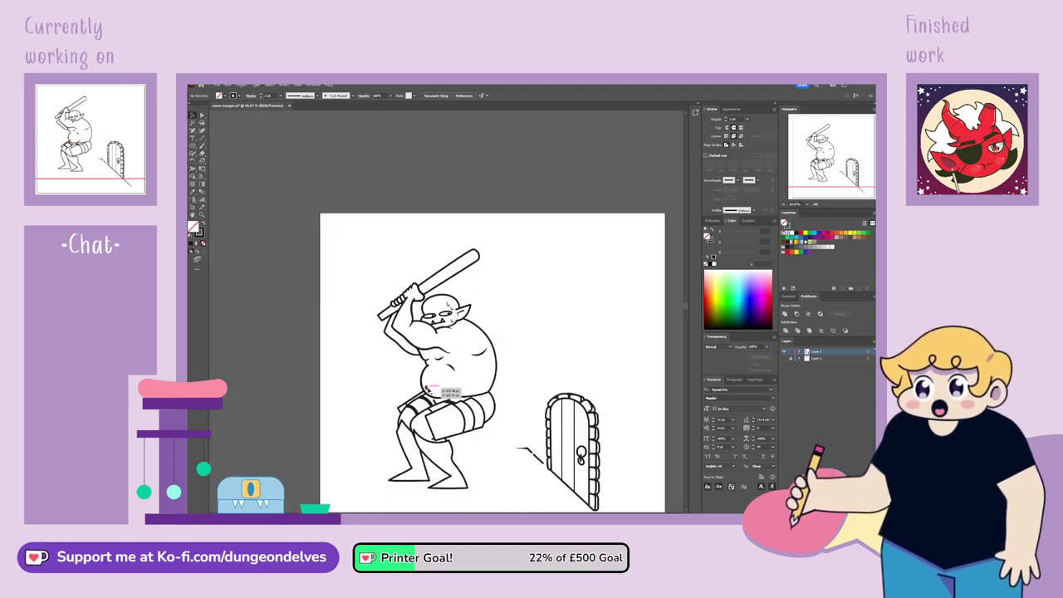
pyautogui.moveTo(427, 385); pyautogui.dragTo(428, 387)
pyautogui.doubleClick(426, 387)
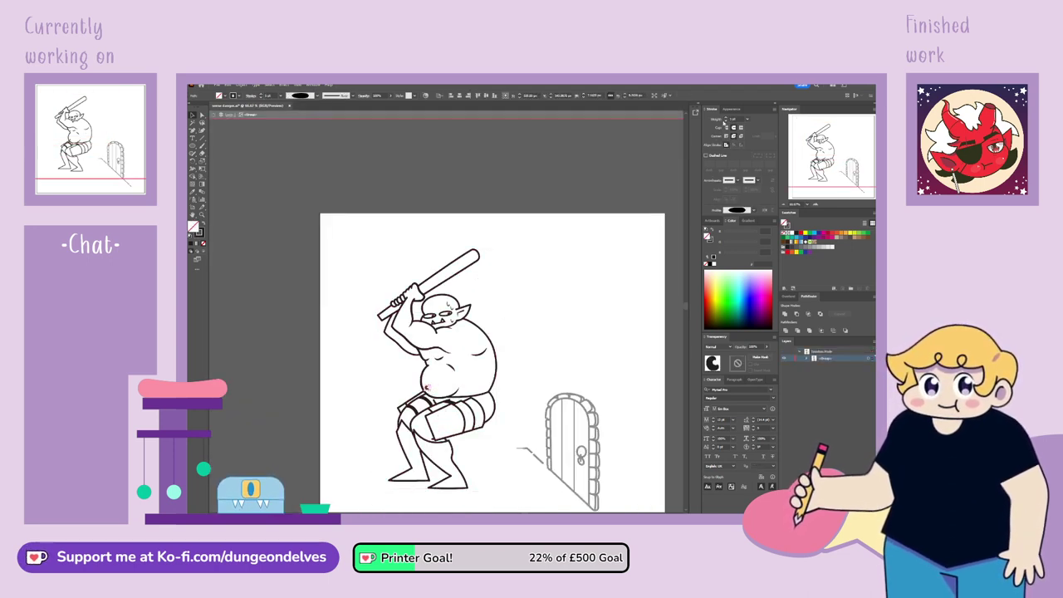
pyautogui.click(554, 265)
pyautogui.click(441, 358)
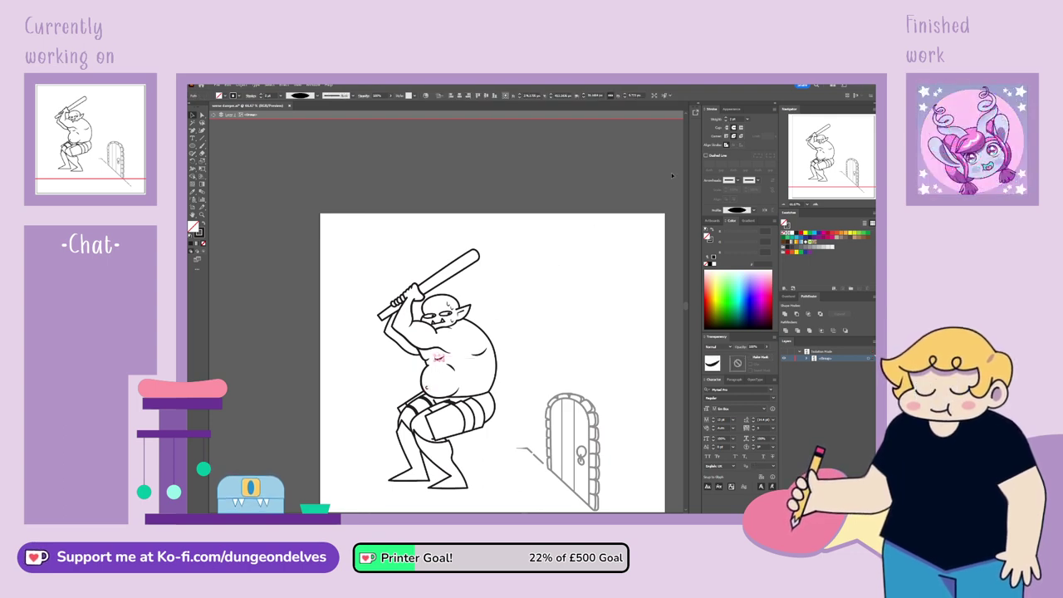
pyautogui.click(550, 373)
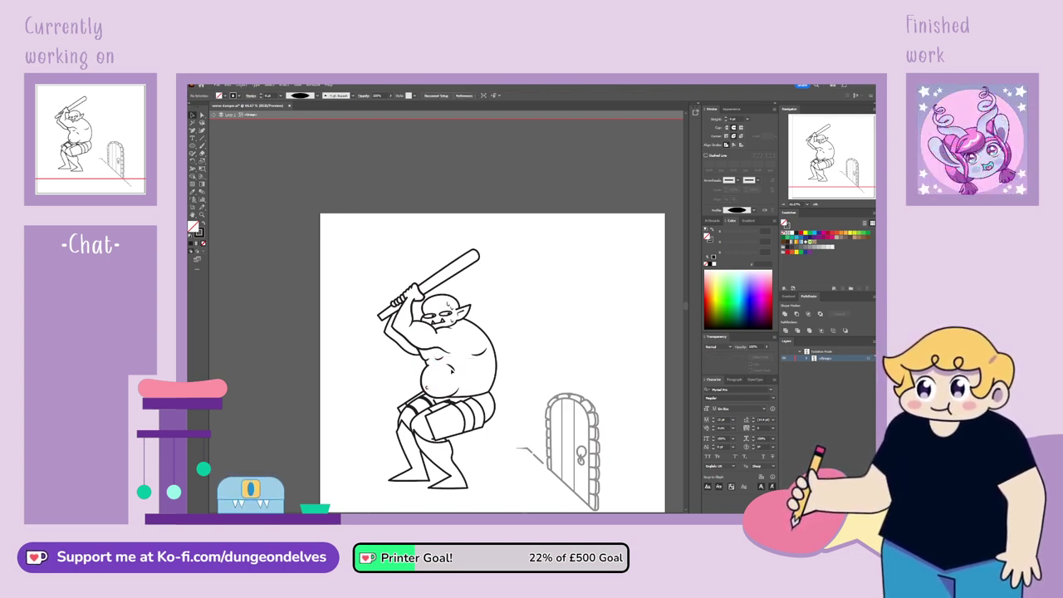
pyautogui.click(451, 369)
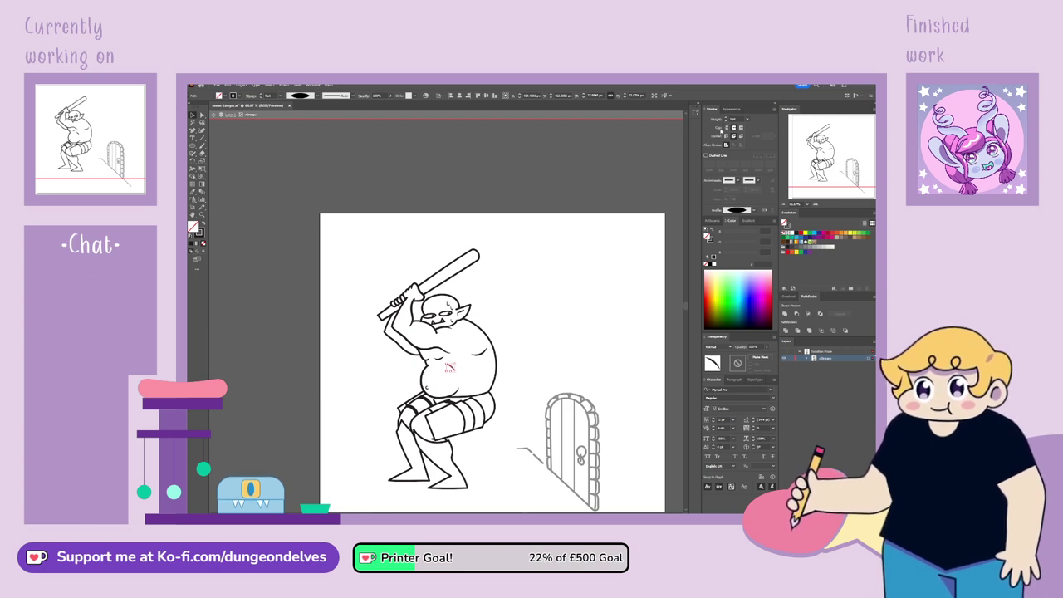
pyautogui.click(529, 368)
pyautogui.doubleClick(551, 317)
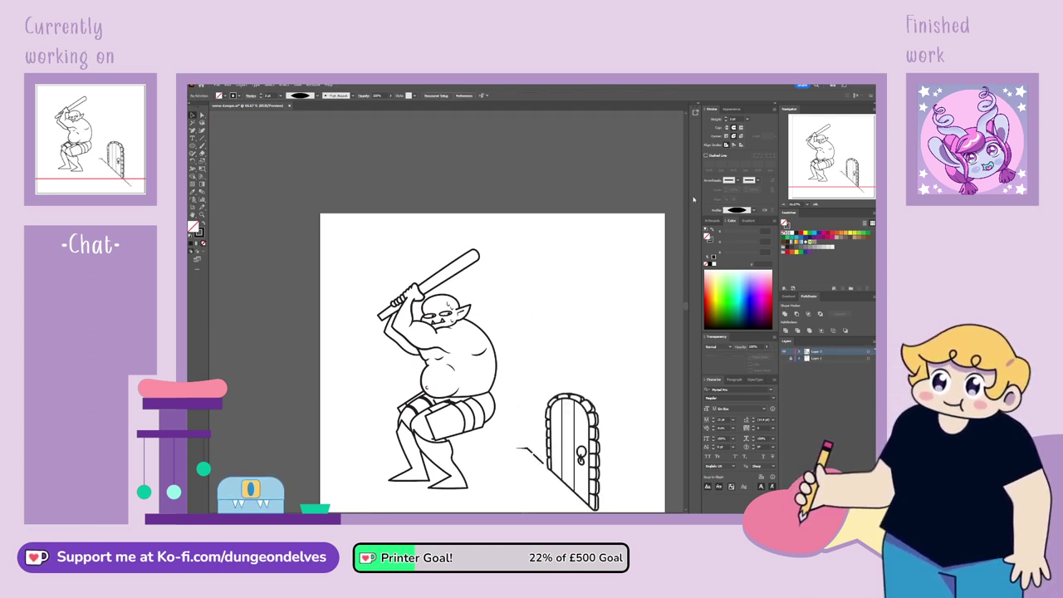
# Place a wide, semi-transparent black shadow ellipse under the ogre's feet, behind the line art
pyautogui.moveTo(573, 351); pyautogui.dragTo(538, 288)
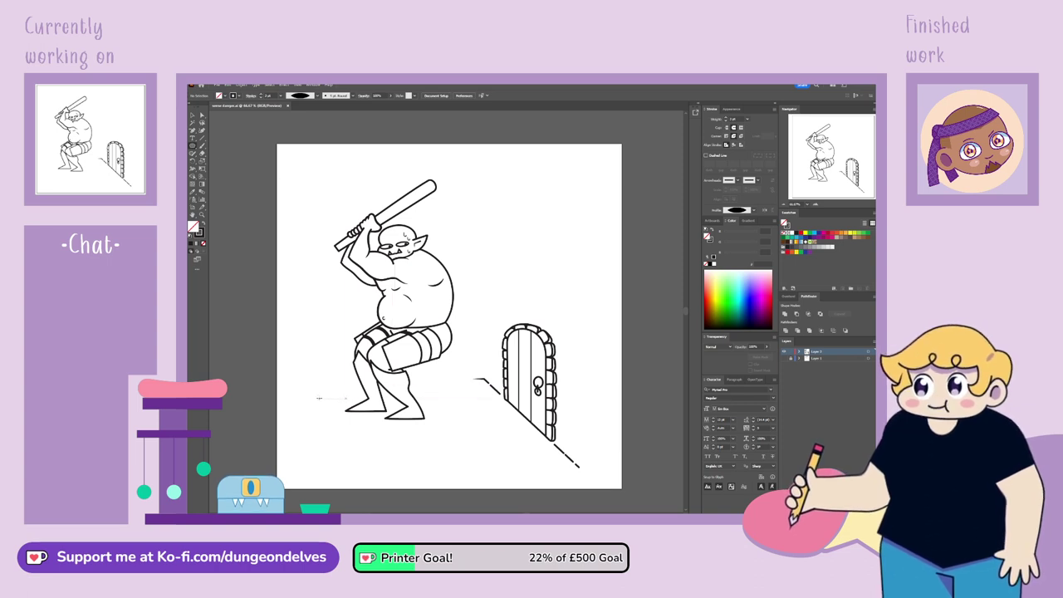
pyautogui.moveTo(316, 397); pyautogui.dragTo(456, 433)
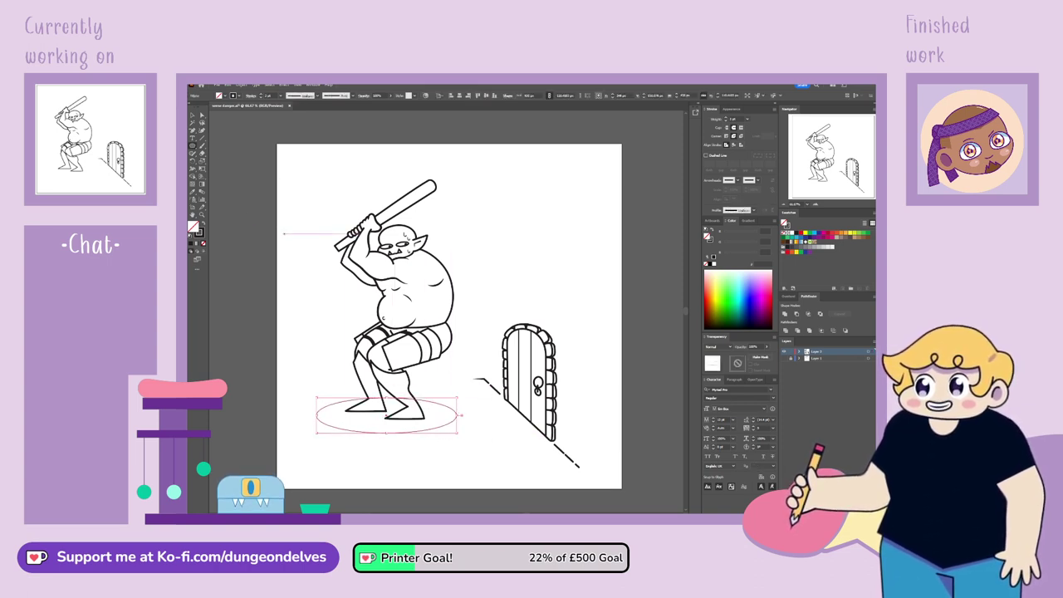
pyautogui.click(202, 226)
pyautogui.click(755, 346)
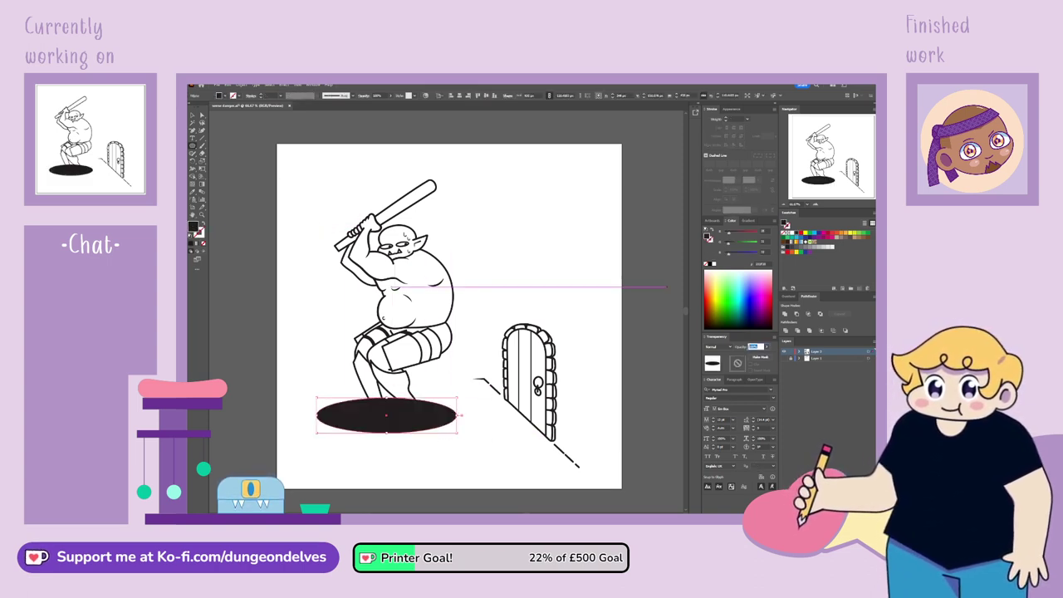
pyautogui.write('1030')
pyautogui.press('Return')
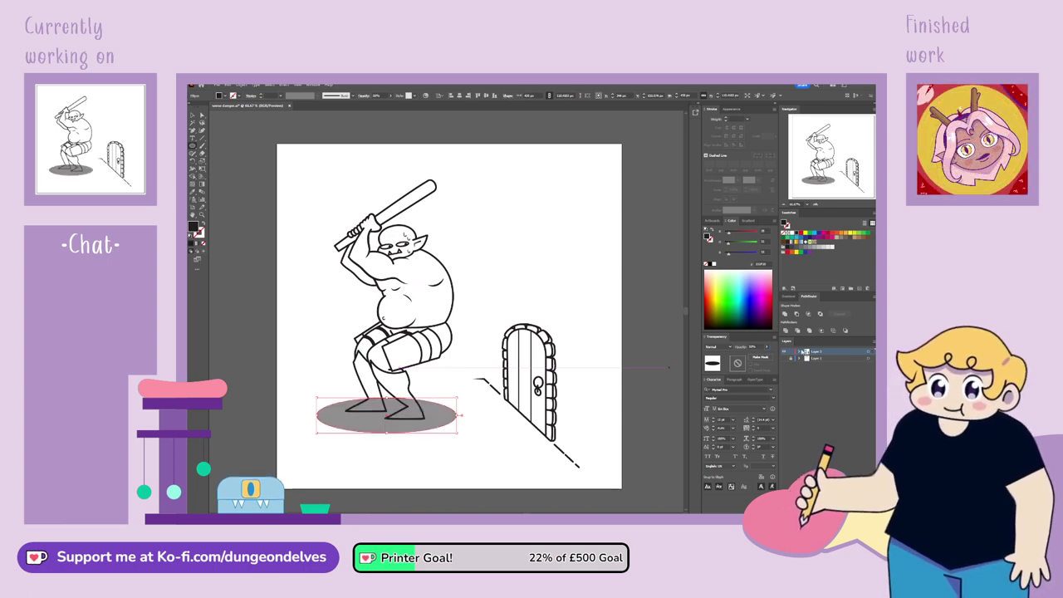
pyautogui.click(800, 353)
pyautogui.moveTo(828, 359); pyautogui.dragTo(826, 407)
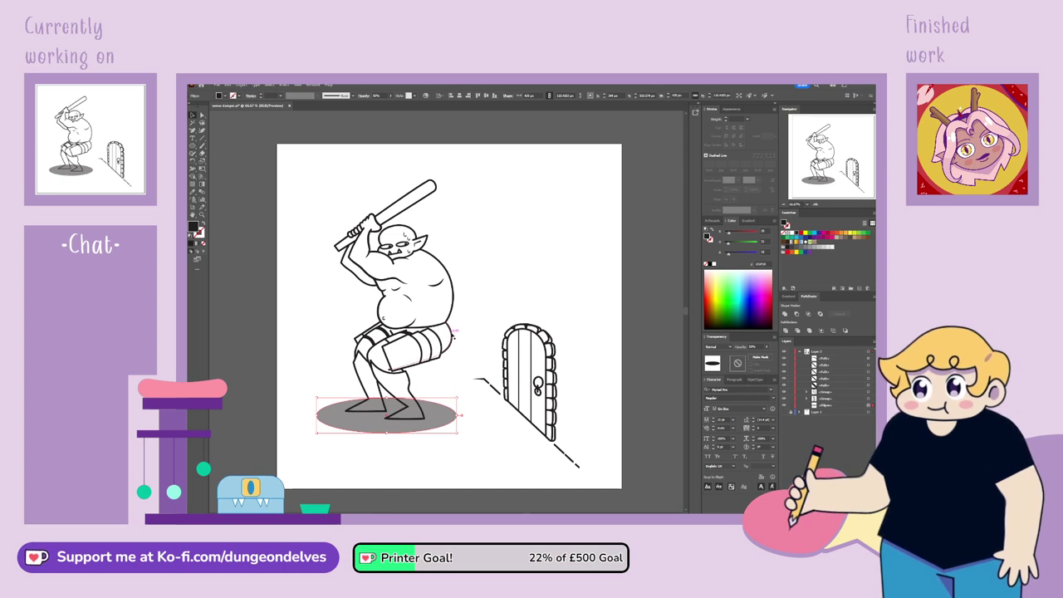
# Duplicate the ogre group, lock the upper copy and prepare the lower copy for Live Paint
pyautogui.click(451, 333)
pyautogui.moveTo(825, 401); pyautogui.dragTo(826, 396)
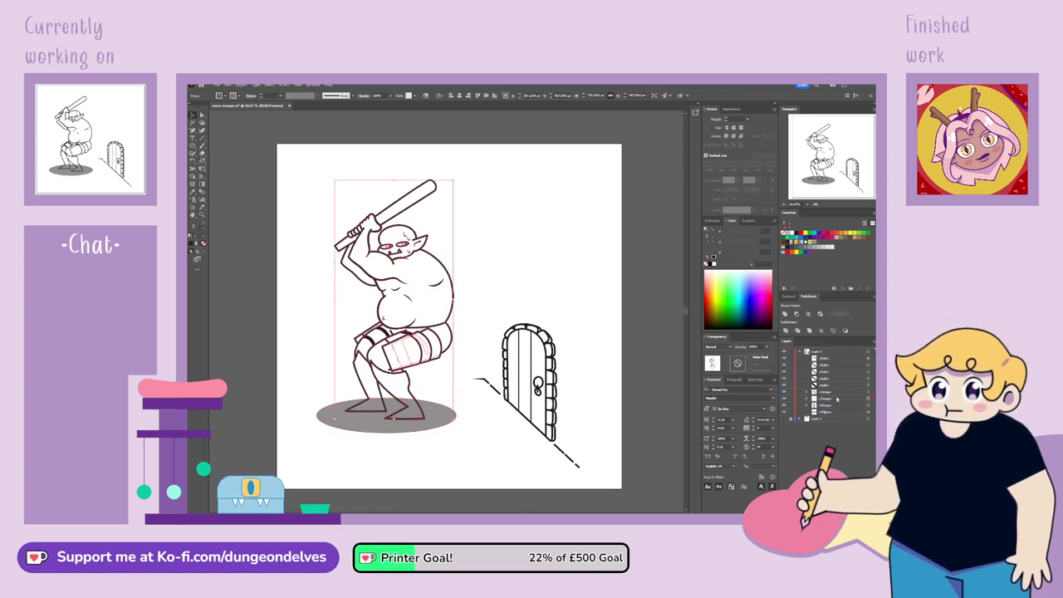
pyautogui.click(791, 398)
pyautogui.click(868, 405)
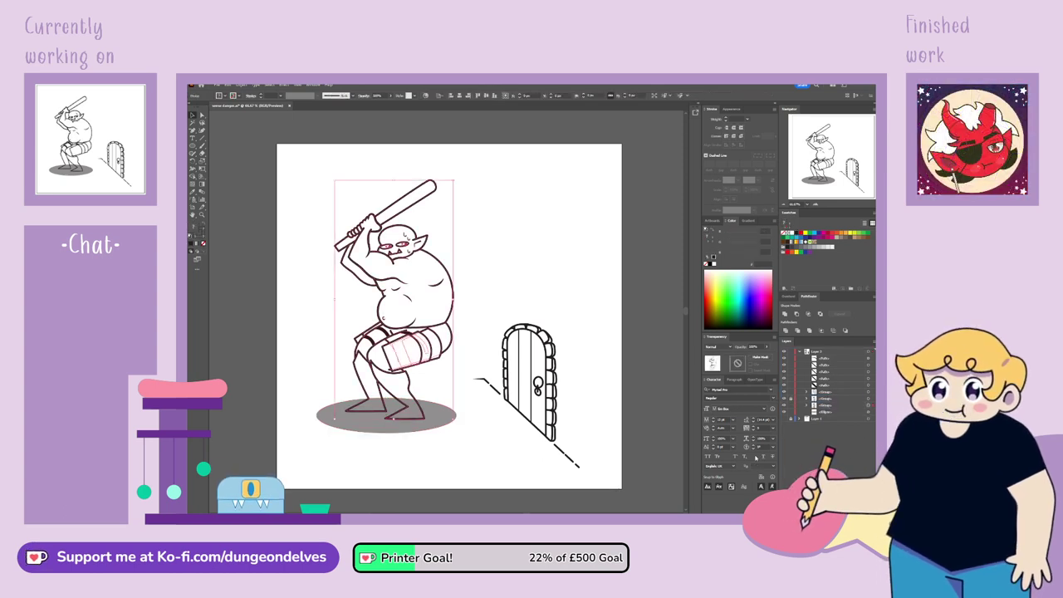
pyautogui.hotkey('ctrl', 'shift', 'a')
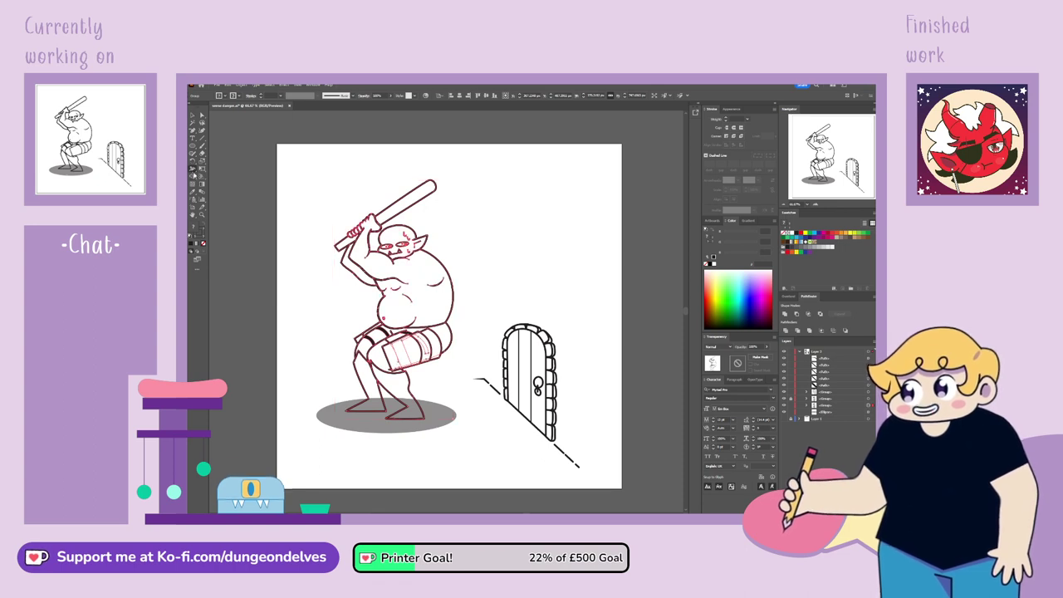
# Fill both of the ogre's lower legs with white using the Live Paint Bucket, then deselect the ogre
pyautogui.click(407, 390)
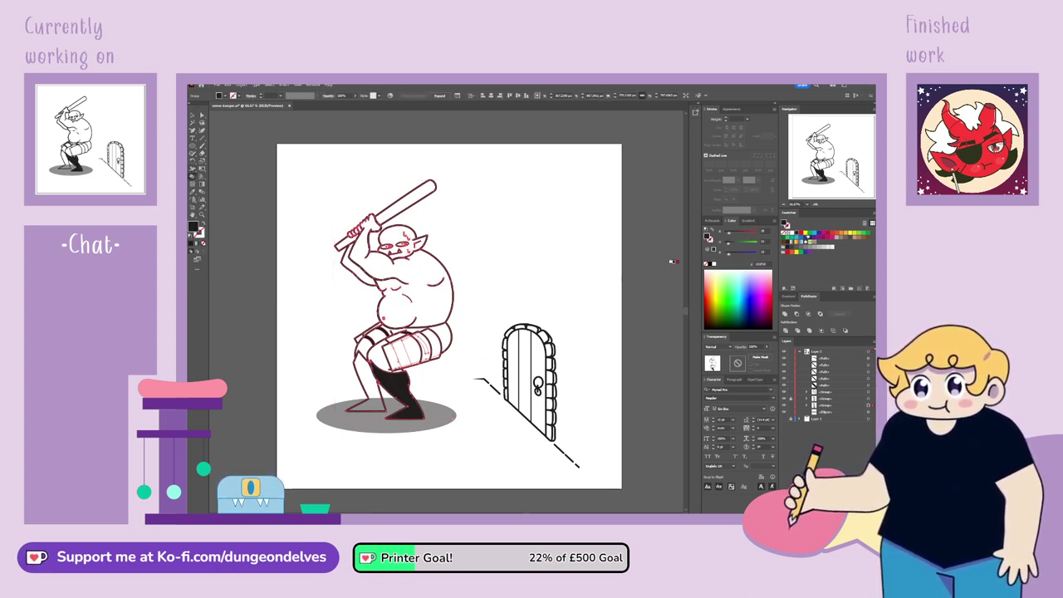
pyautogui.click(792, 232)
pyautogui.click(399, 396)
pyautogui.click(371, 385)
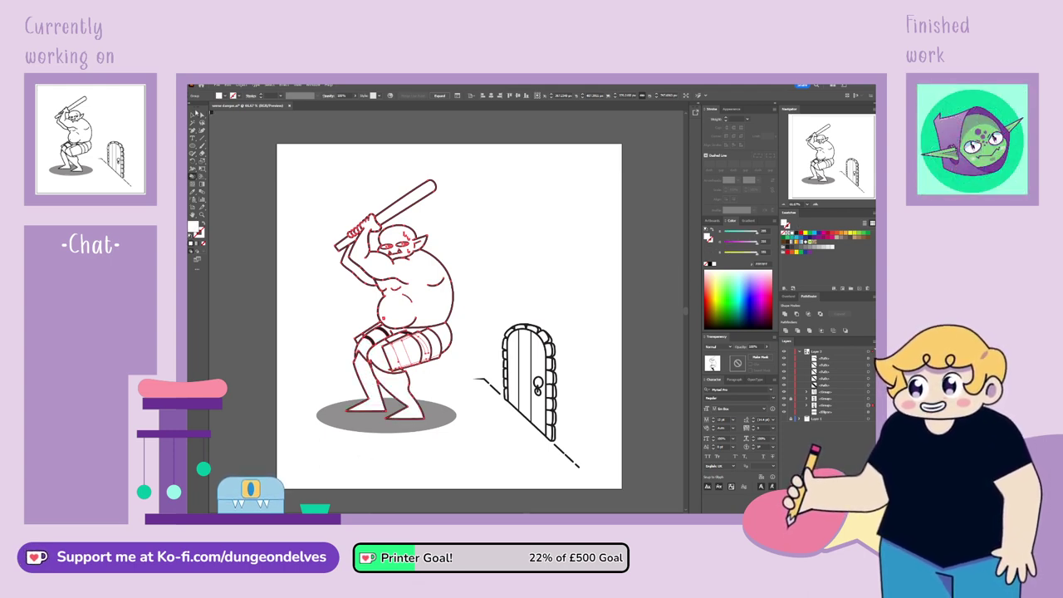
pyautogui.click(193, 122)
pyautogui.click(260, 198)
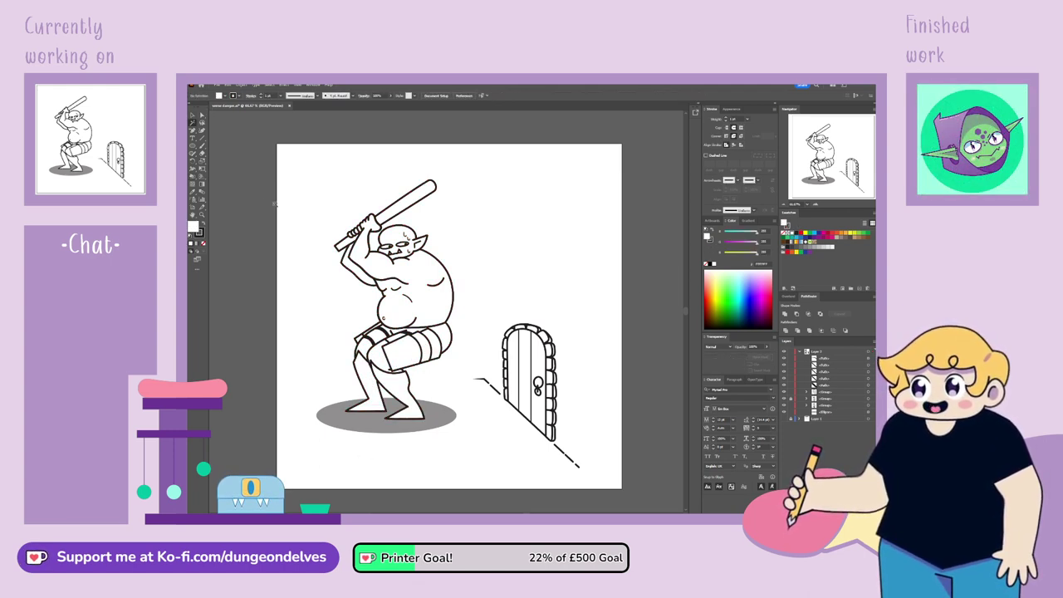
pyautogui.click(868, 405)
pyautogui.click(283, 311)
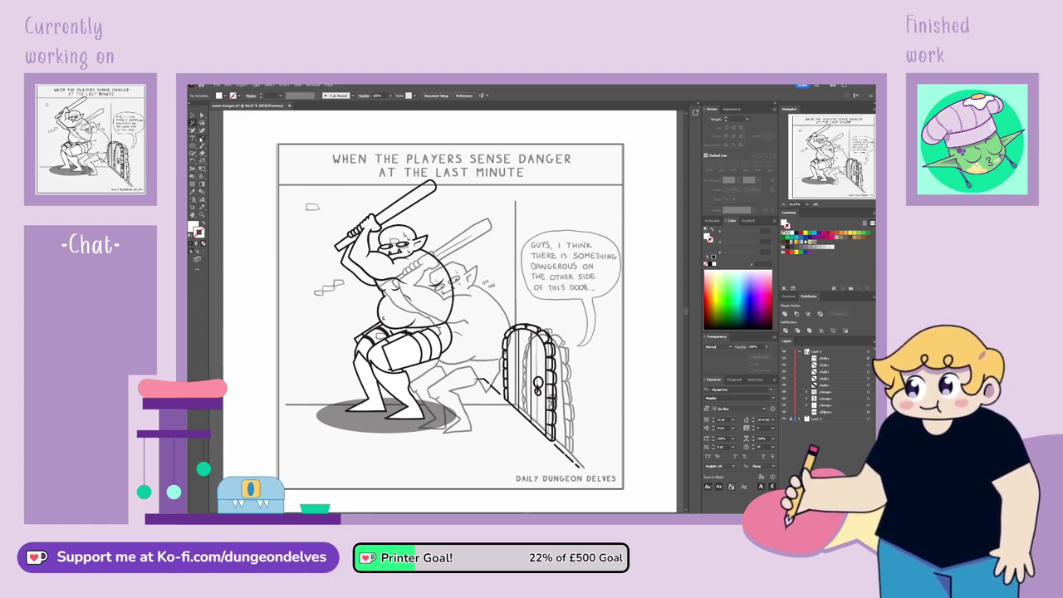
# Create a point text beside the ogre's club in the hand-lettered all-caps font, enlarge it and give it a black stroke
pyautogui.click(193, 138)
pyautogui.click(381, 173)
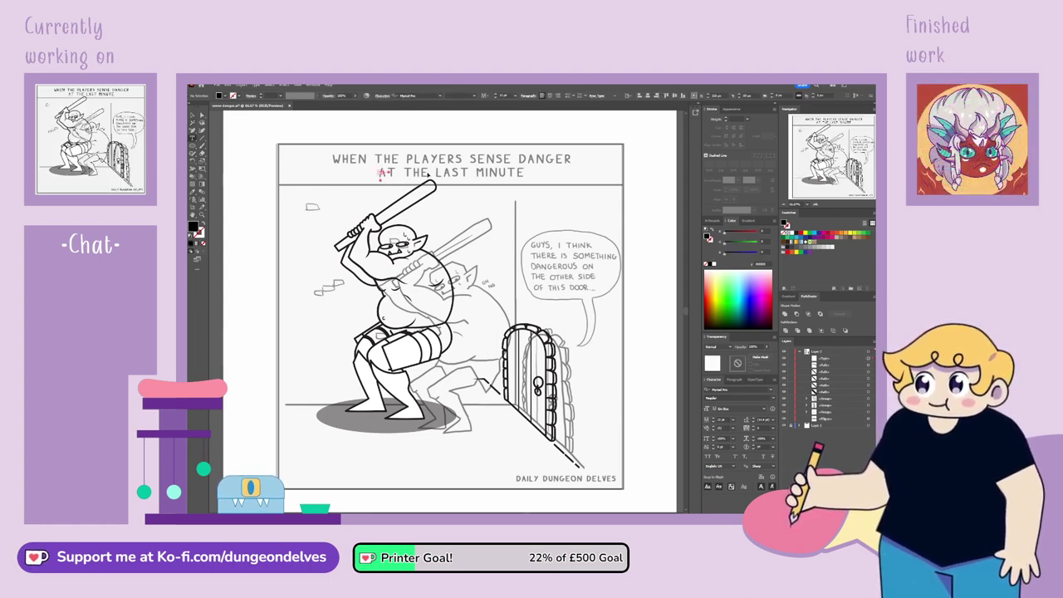
pyautogui.click(466, 214)
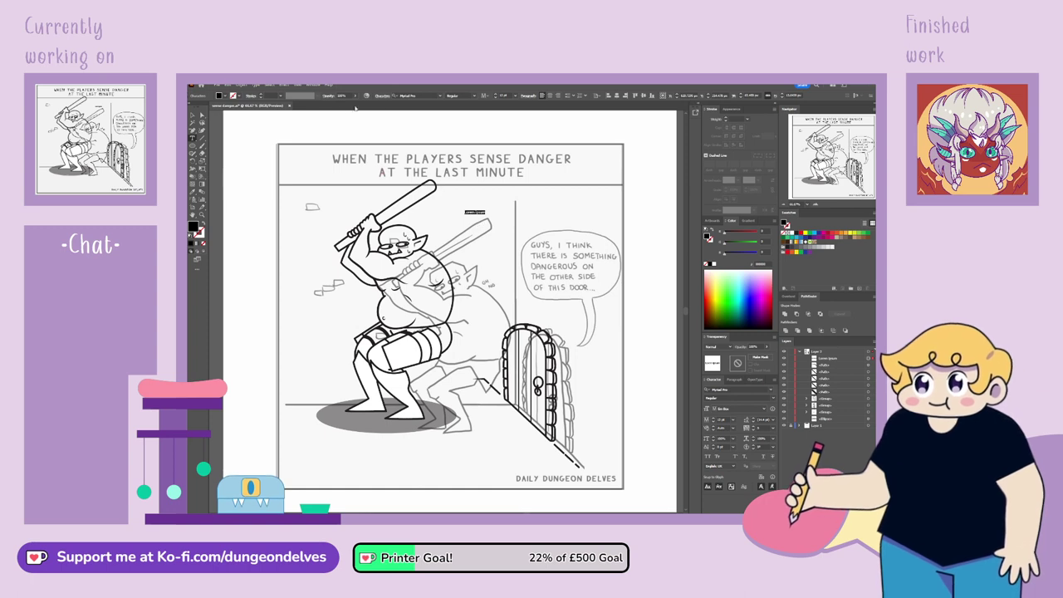
pyautogui.click(419, 95)
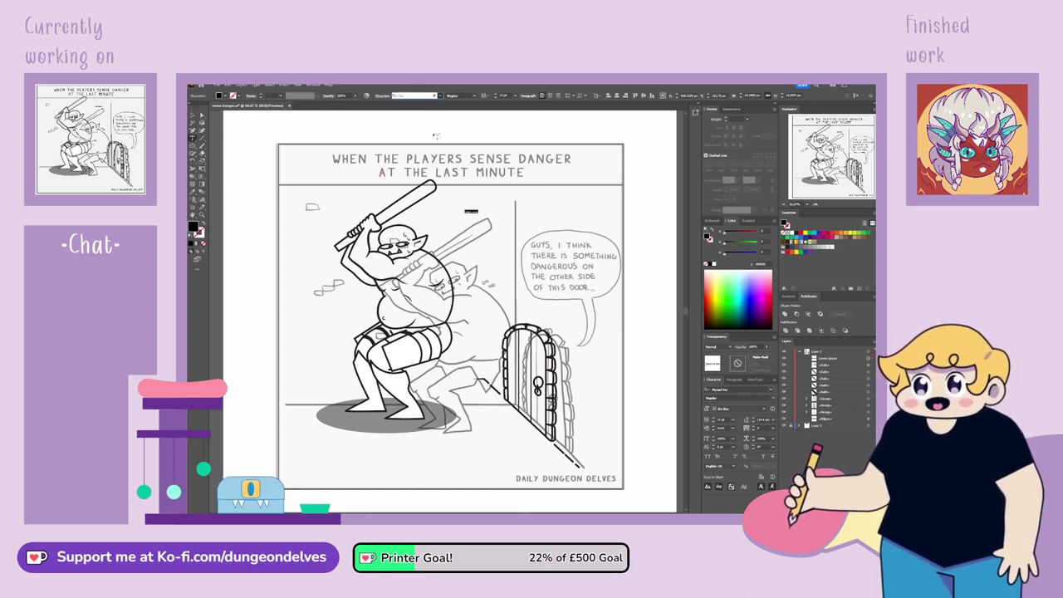
pyautogui.click(434, 130)
pyautogui.click(516, 95)
pyautogui.click(522, 207)
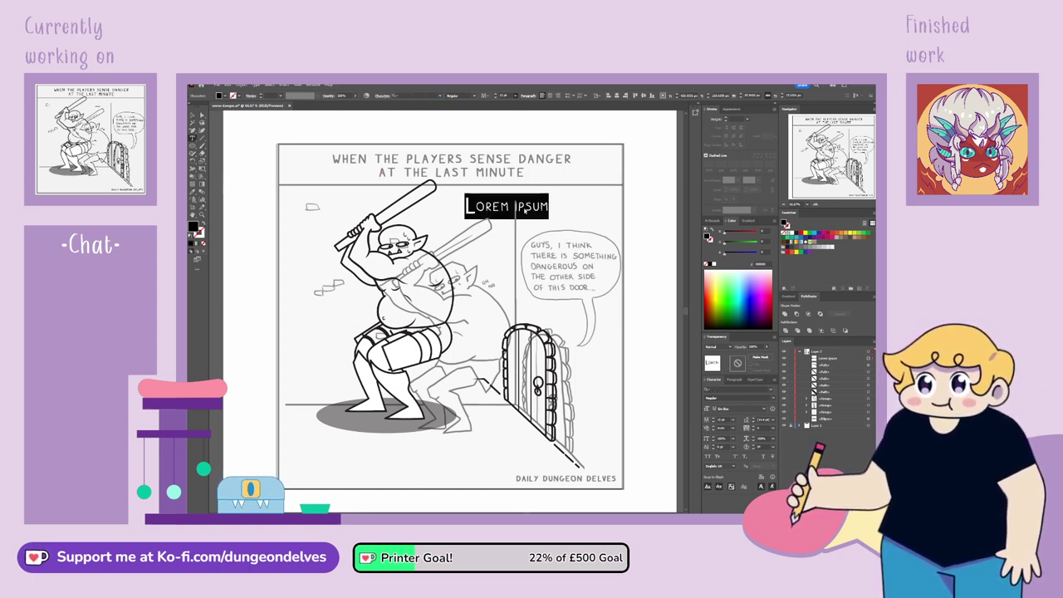
pyautogui.moveTo(485, 207); pyautogui.dragTo(449, 210)
pyautogui.press('BackSpace')
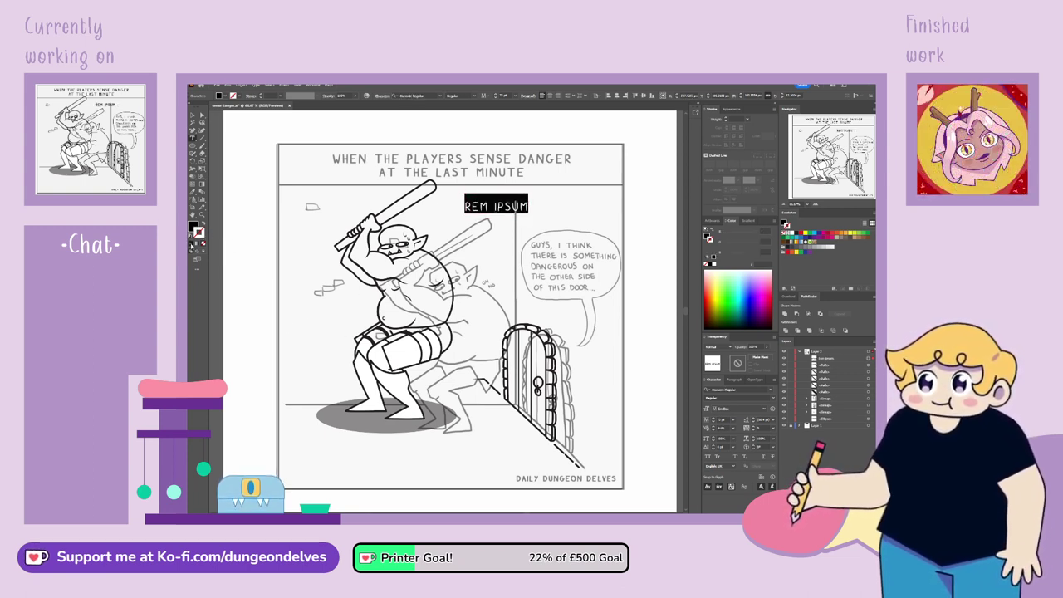
pyautogui.click(191, 245)
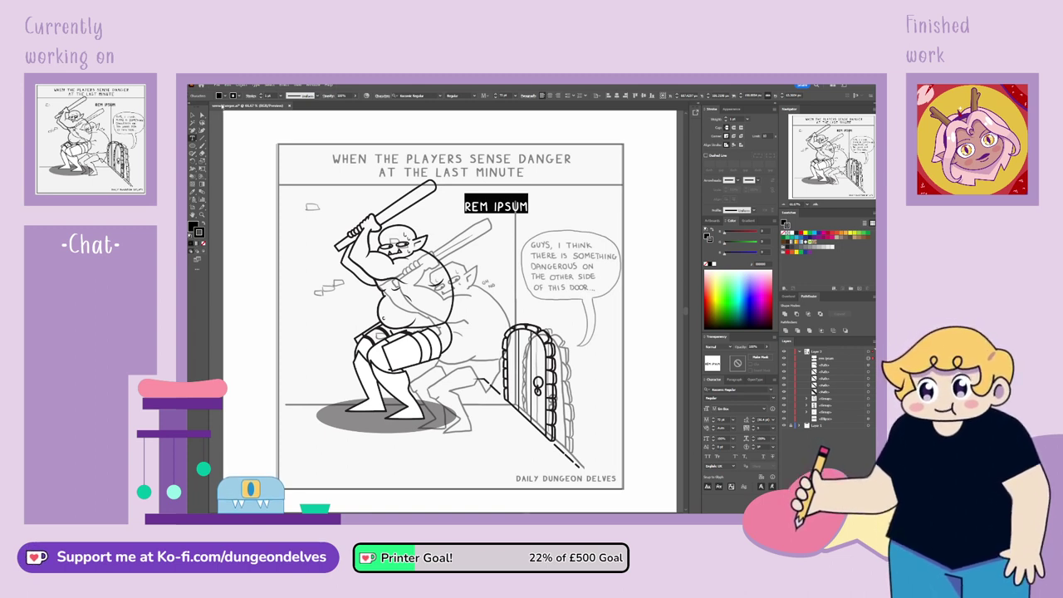
# Replace the placeholder text with the two-line title "WHEN THE PLAYERS SENSE DANGER" / "AT THE LAST MINUTE"
pyautogui.write('WHEN THE')
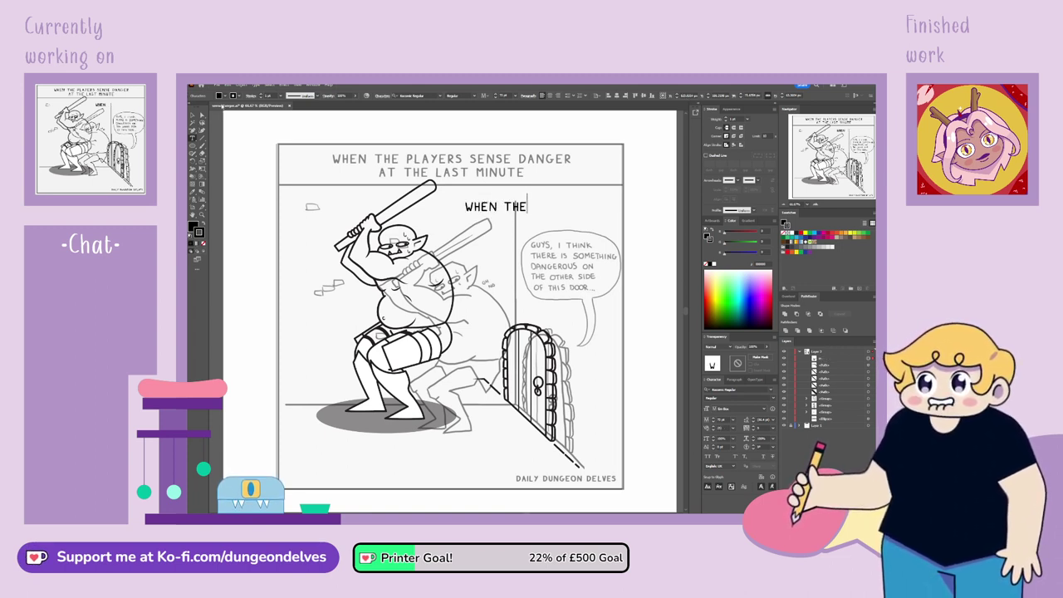
pyautogui.write(' PLAYERS ES')
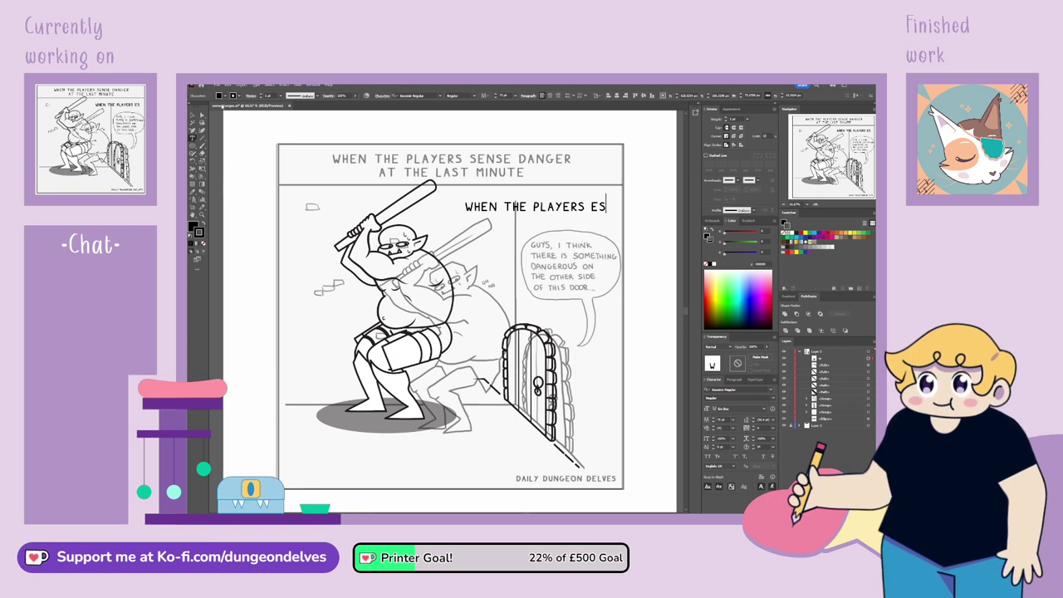
pyautogui.press('BackSpace')
pyautogui.press('BackSpace')
pyautogui.write('SENSE DANGER')
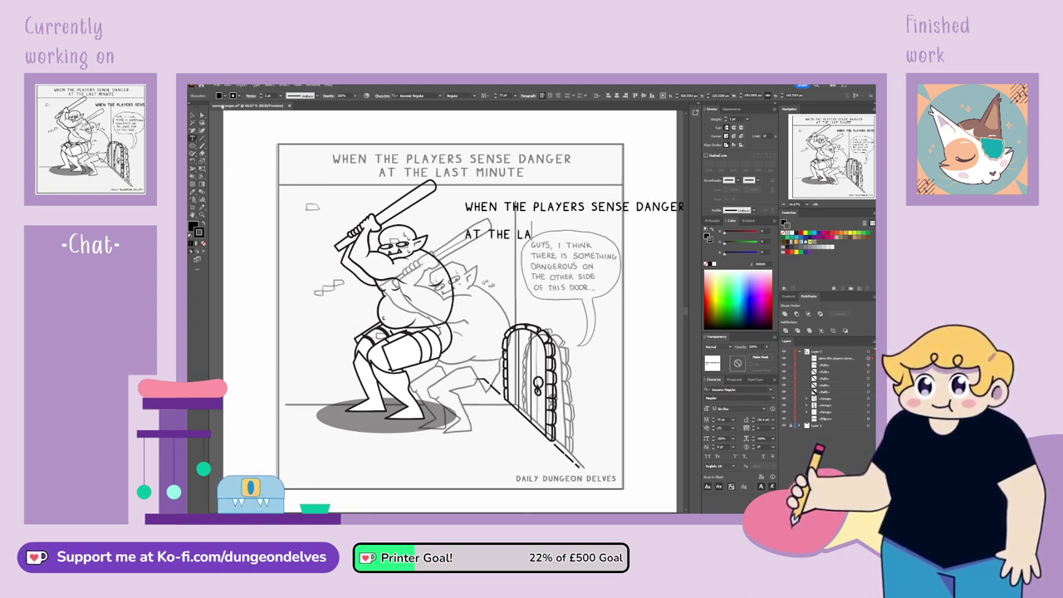
pyautogui.write('ST MINUTE')
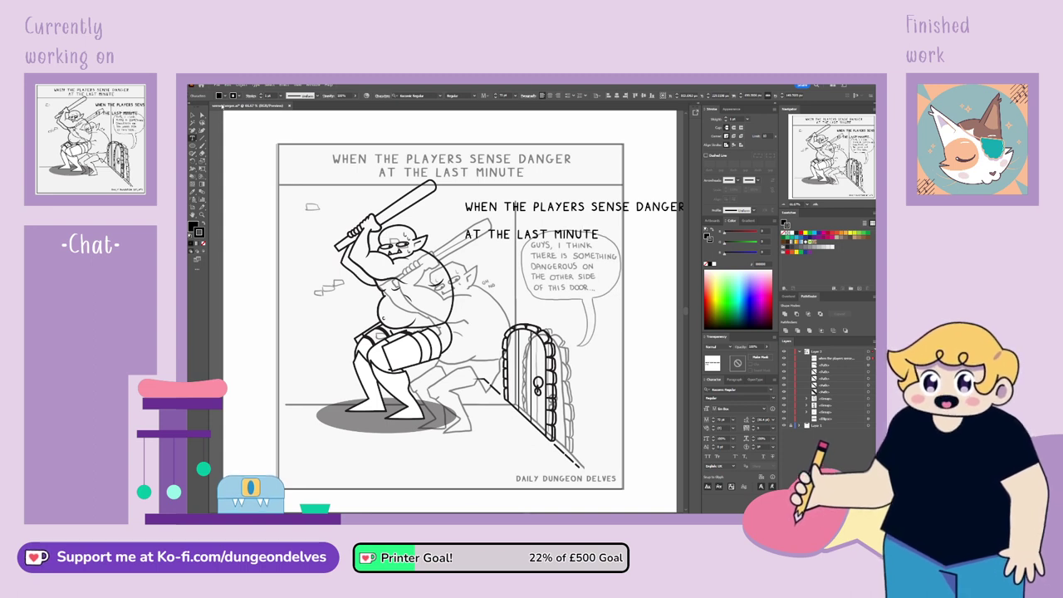
# Move the title below the sketched header, centre-align its lines and centre it horizontally on the artboard
pyautogui.click(193, 115)
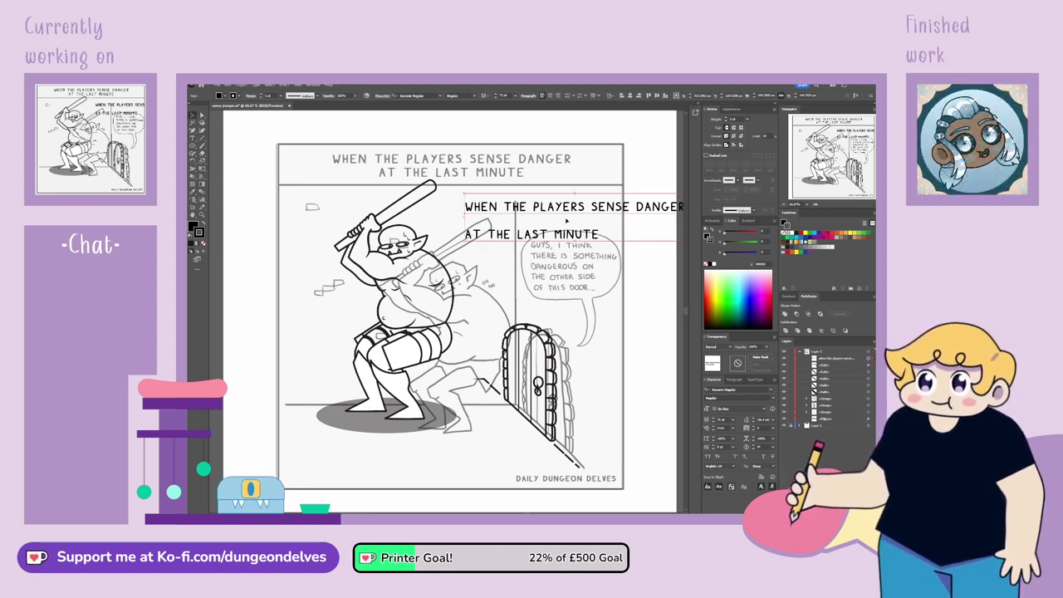
pyautogui.moveTo(566, 220); pyautogui.dragTo(424, 210)
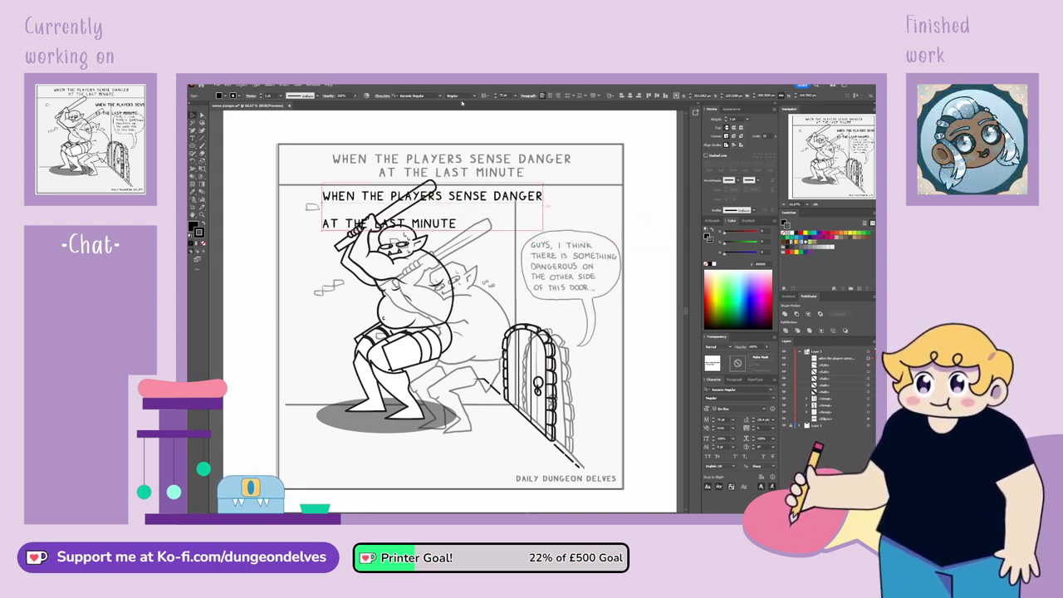
pyautogui.click(551, 96)
pyautogui.click(632, 96)
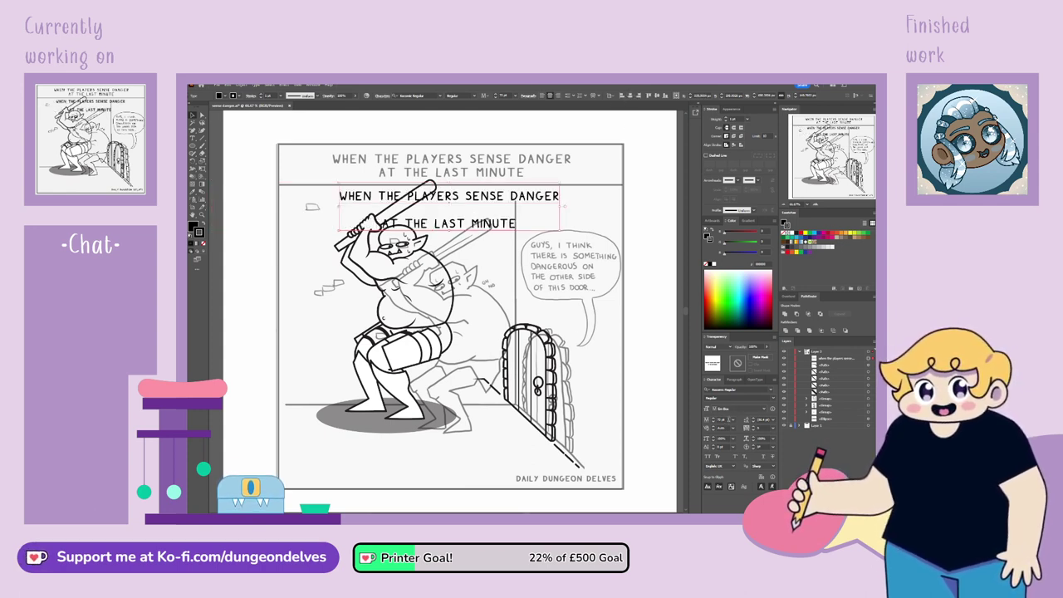
# Reduce the title's font size slightly and tighten its leading to match the sketched header
pyautogui.click(714, 423)
pyautogui.click(714, 422)
pyautogui.click(762, 420)
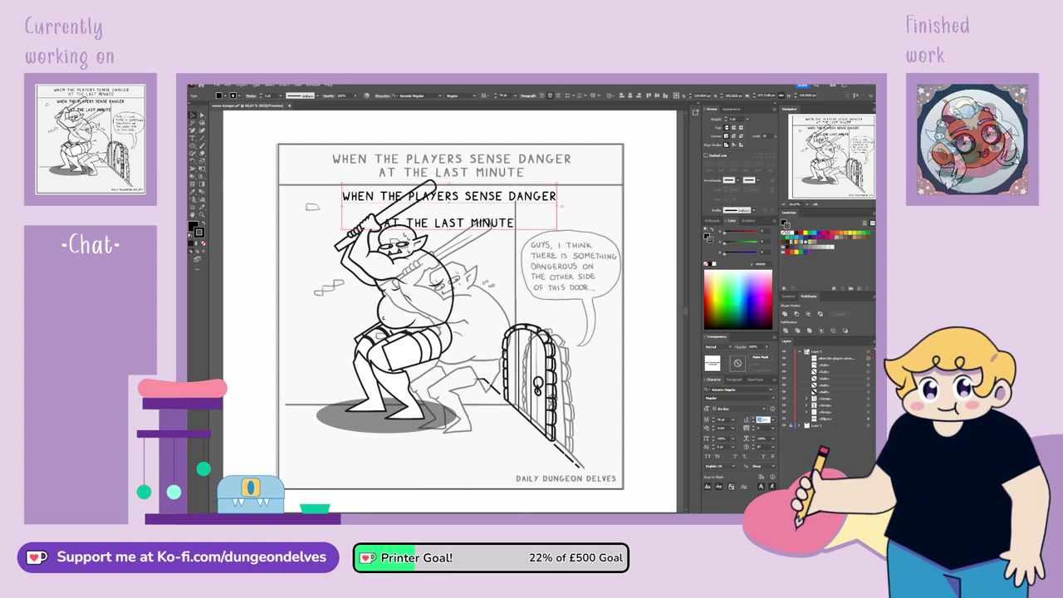
pyautogui.press('Down')
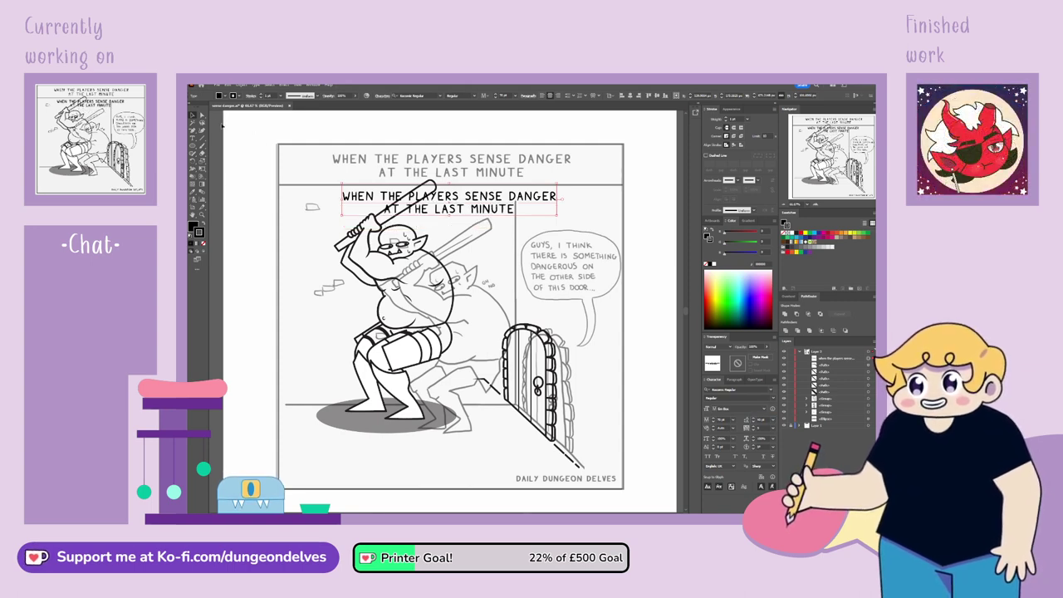
# Place the title over the sketched header, duplicate it near the speech bubble and replace the copy's text with "GUYS, I THINK"
pyautogui.moveTo(511, 207); pyautogui.dragTo(559, 228)
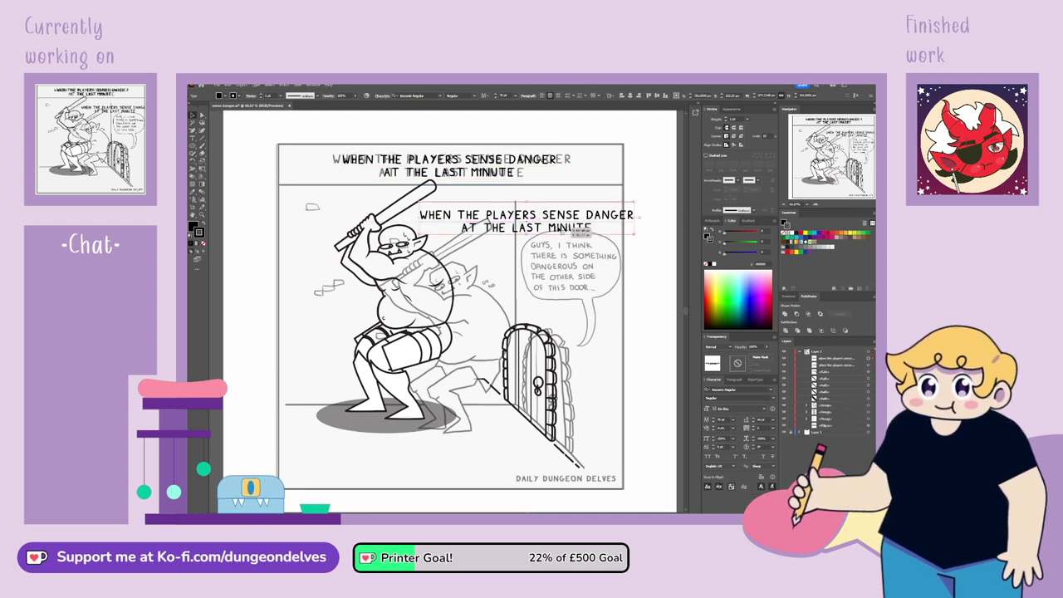
pyautogui.tripleClick(573, 229)
pyautogui.hotkey('ctrl', 'a')
pyautogui.write('GUY')
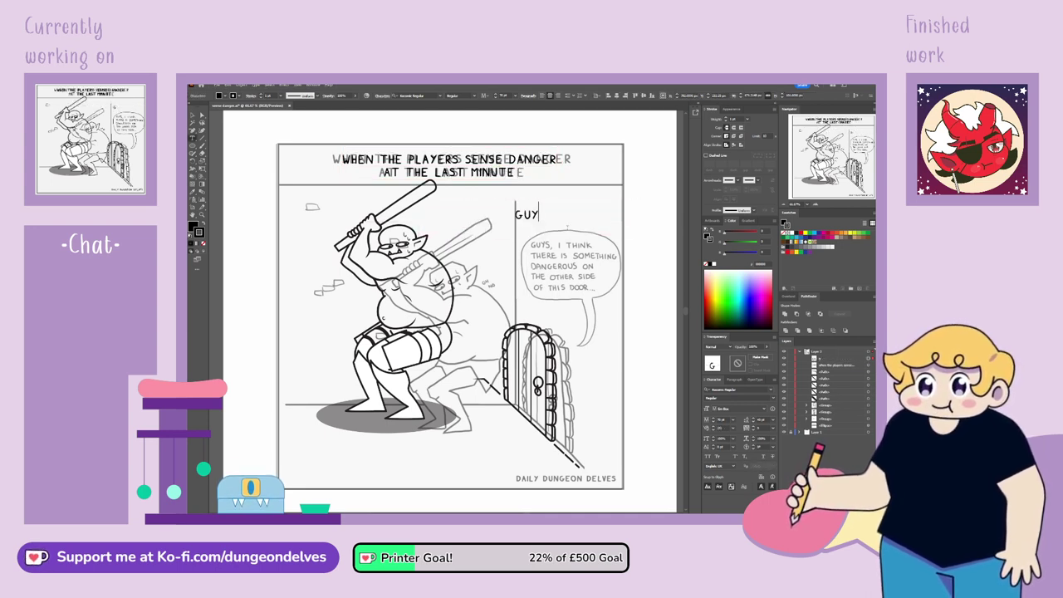
pyautogui.write('S, I THINK')
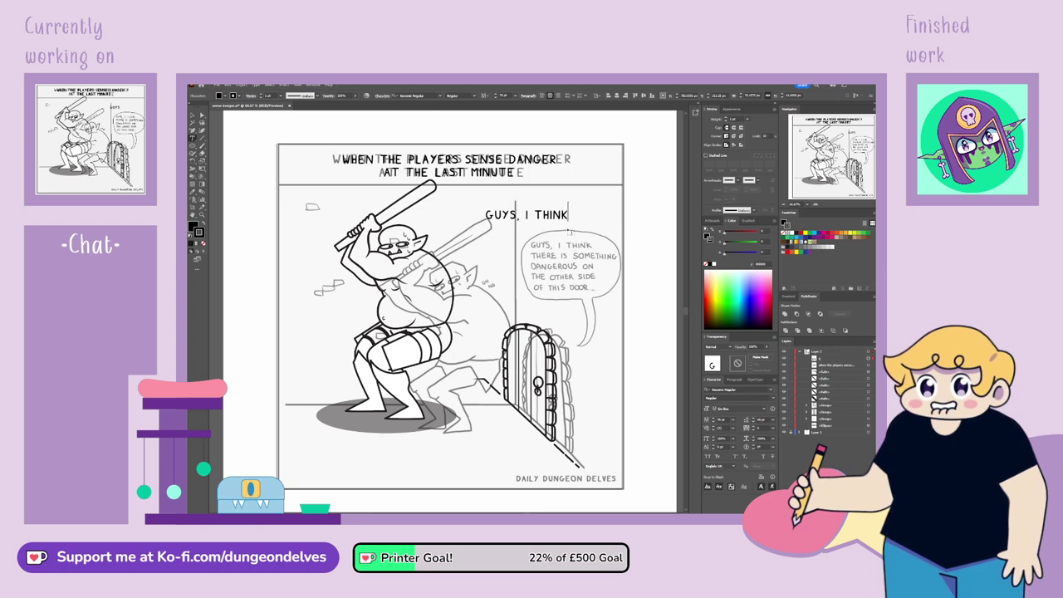
# Continue the speech text after "GUYS, I THINK" with "THERE'S SOMETHING DANGEROUS ON THE OTHER SIDE OF THIS DOOR...", broken into centred lines
pyautogui.press('Return')
pyautogui.write("THERE'S")
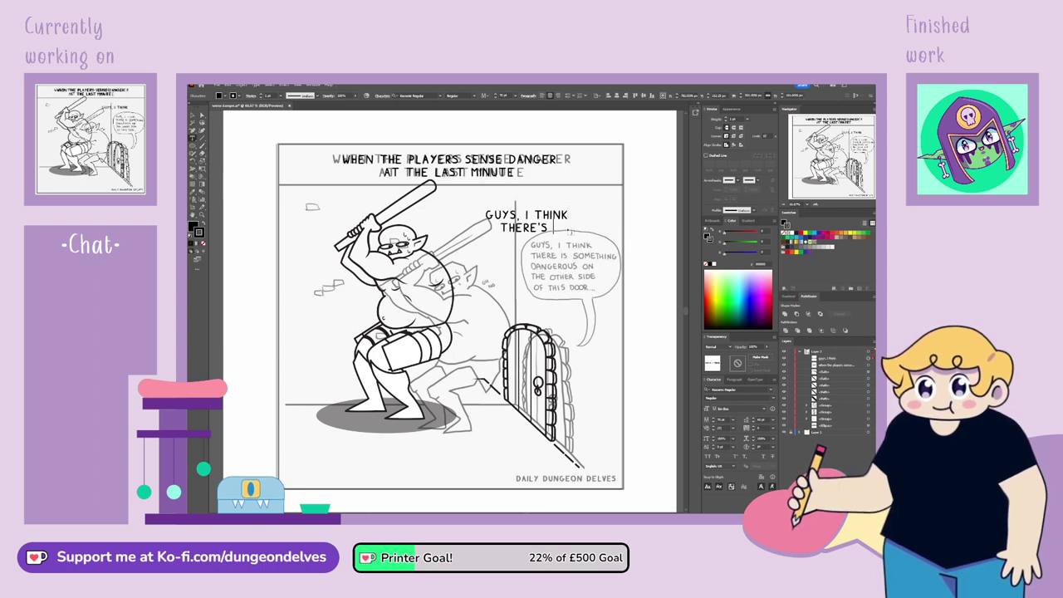
pyautogui.write(' SOMETHING')
pyautogui.press('Return')
pyautogui.write('DA')
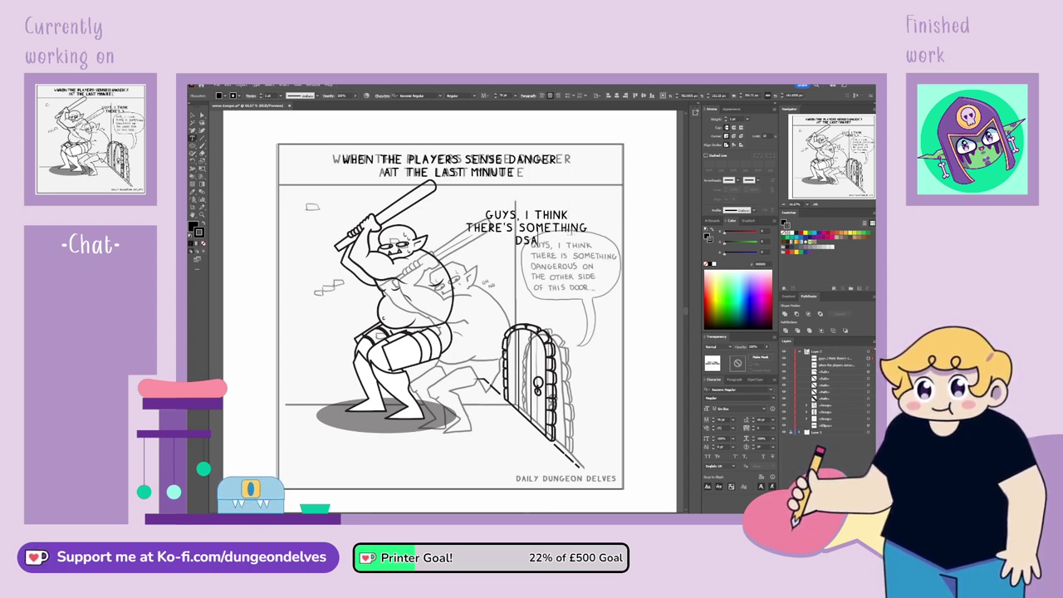
pyautogui.write('NGEROUS')
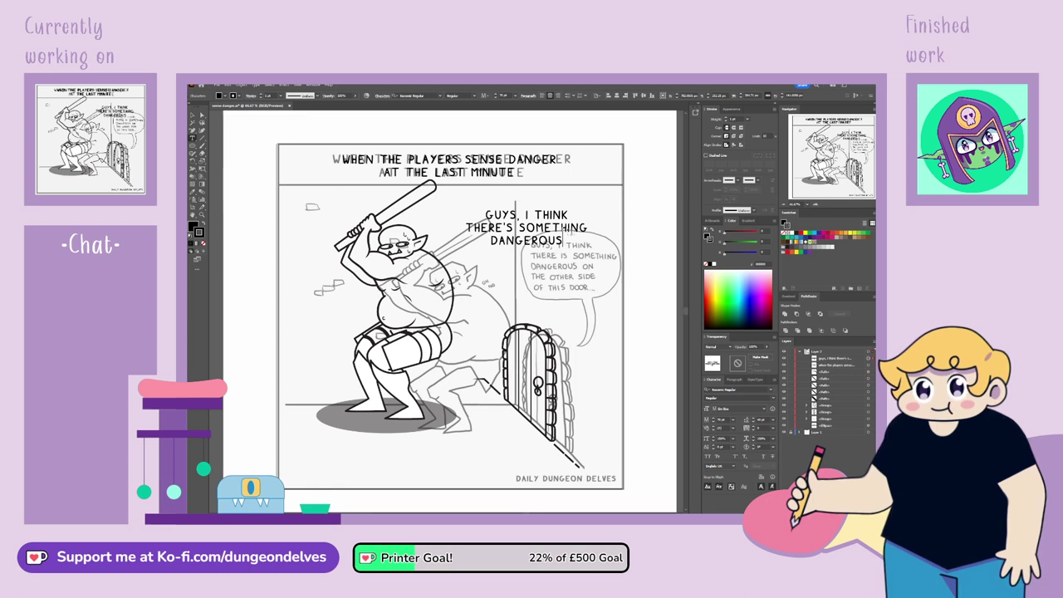
pyautogui.write(' ON THE')
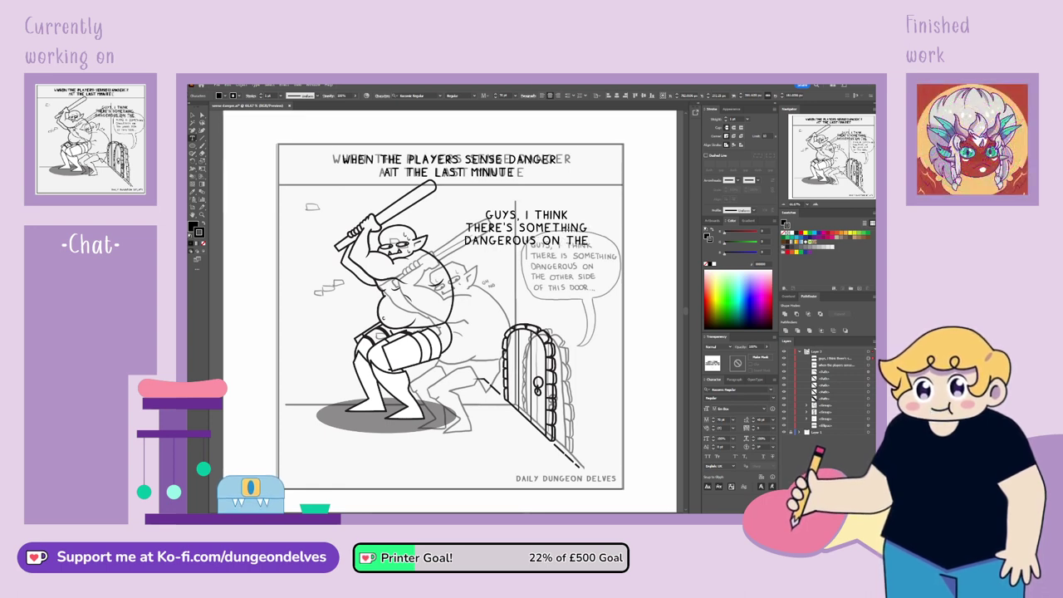
pyautogui.press('Return')
pyautogui.write('OTHER SIDE')
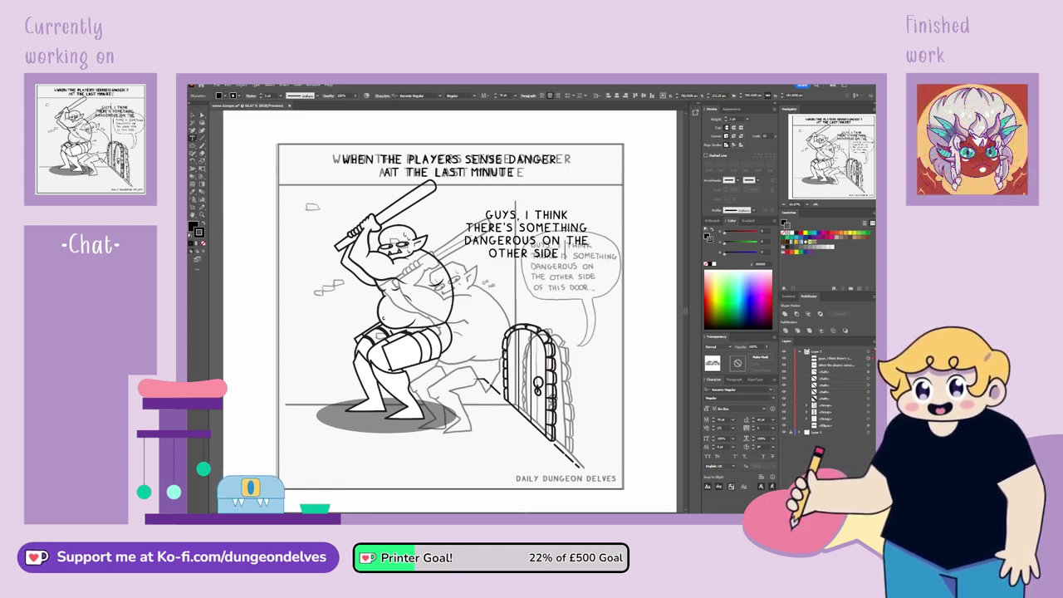
pyautogui.write(' OF THIS')
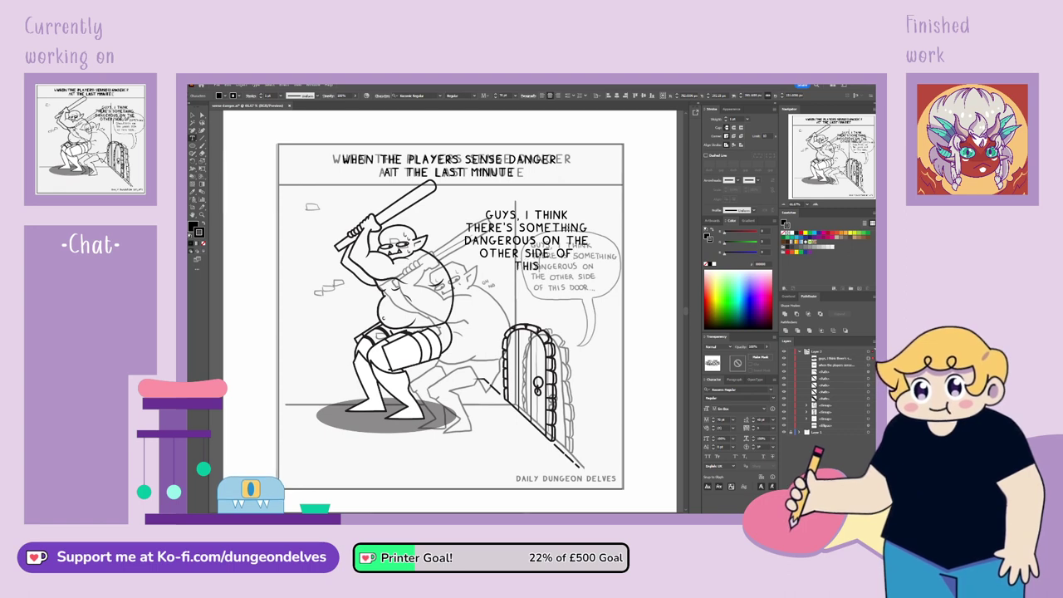
pyautogui.write(' DOOR')
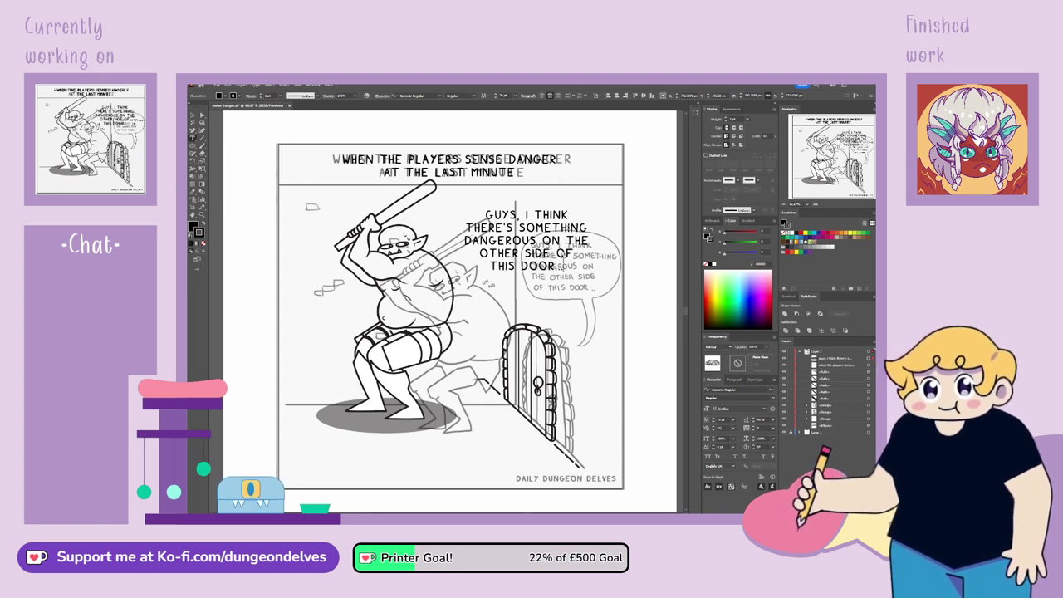
# Hide the sketch layer, then scale the speech text down and position it above the door
pyautogui.click(784, 432)
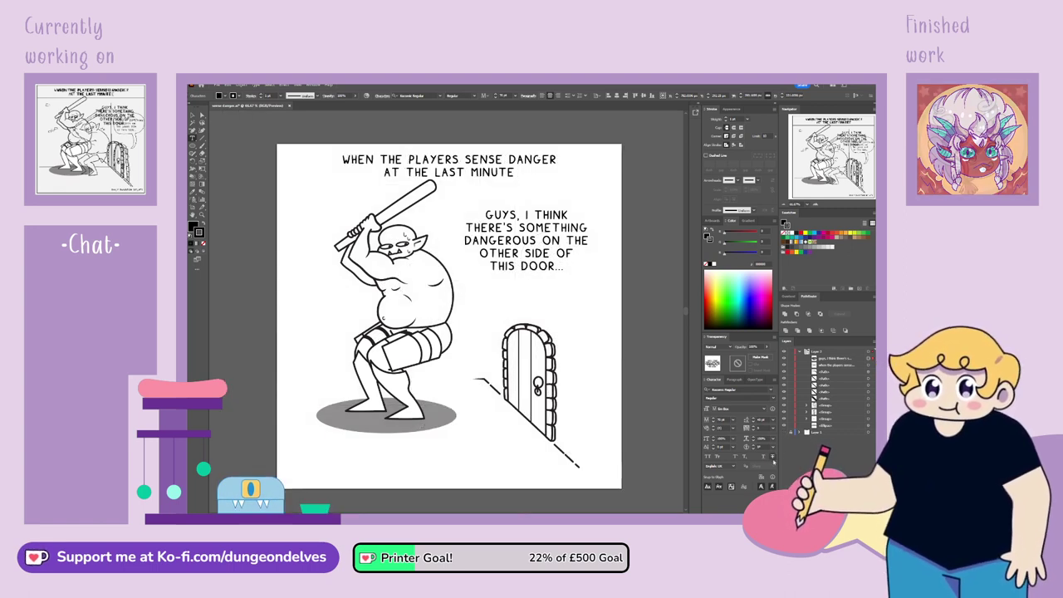
pyautogui.click(192, 115)
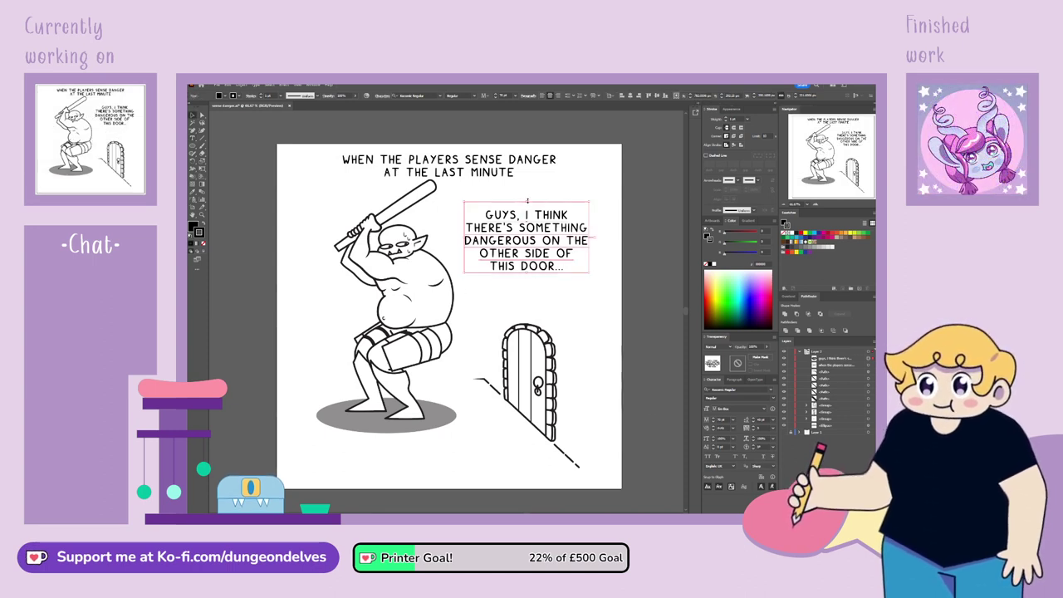
pyautogui.moveTo(527, 200); pyautogui.dragTo(528, 224)
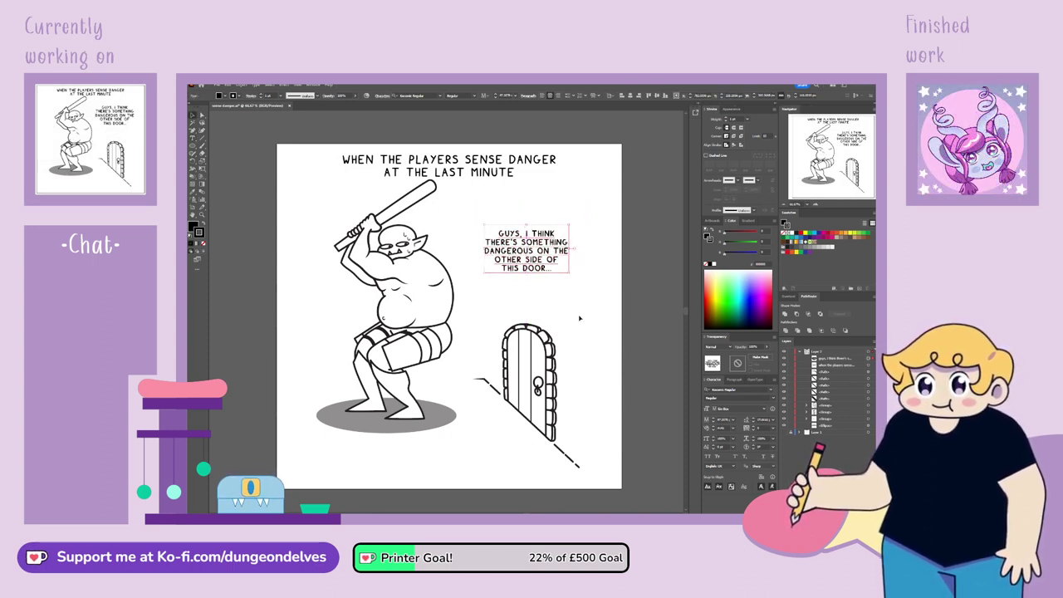
pyautogui.moveTo(546, 260)
pyautogui.mouseDown()
pyautogui.moveTo(579, 312)
pyautogui.moveTo(550, 281)
pyautogui.mouseUp()
pyautogui.click(536, 495)
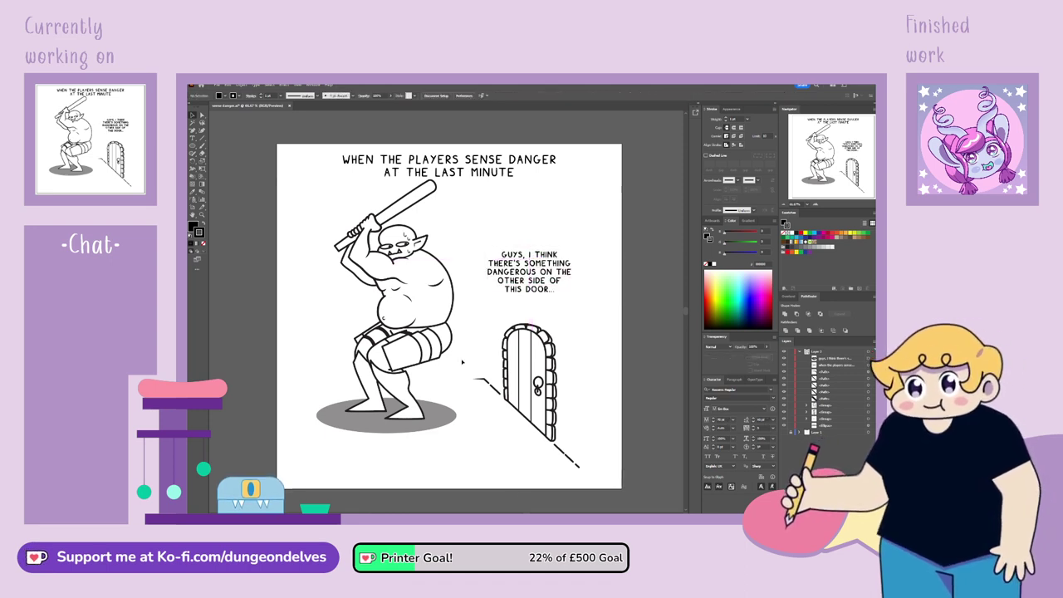
# Shift the ogre, shadow, door and speech text slightly down together, and lower the title by about the same amount
pyautogui.moveTo(296, 218); pyautogui.dragTo(598, 448)
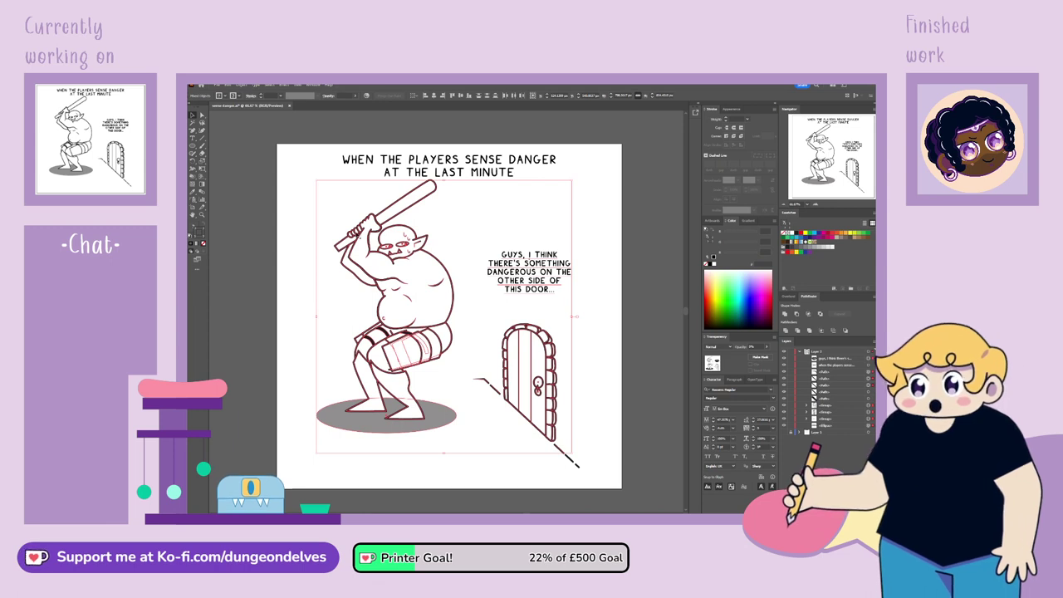
pyautogui.moveTo(595, 469); pyautogui.dragTo(594, 468)
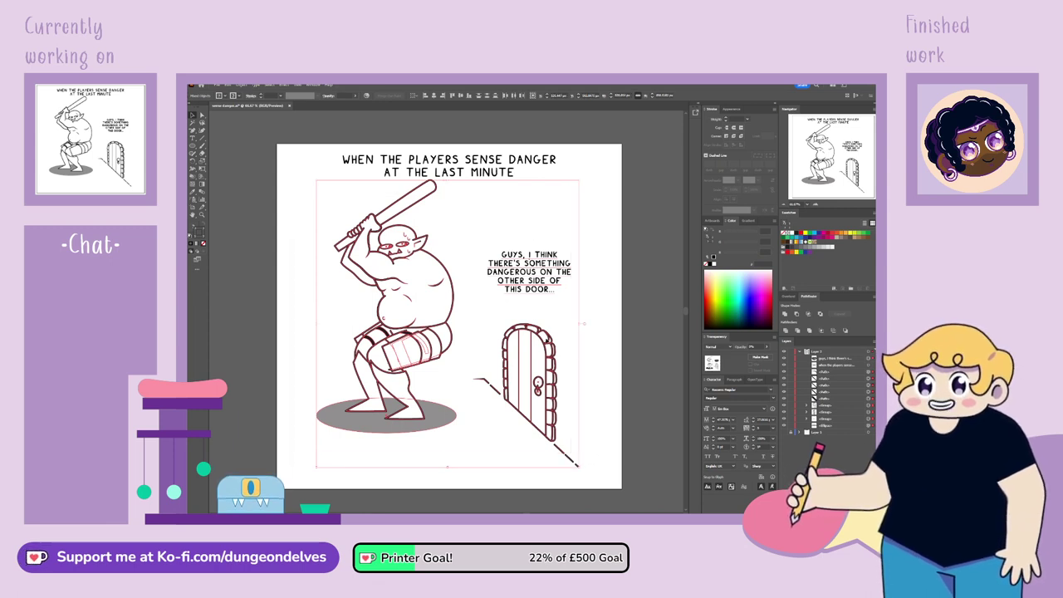
pyautogui.moveTo(550, 339); pyautogui.dragTo(551, 347)
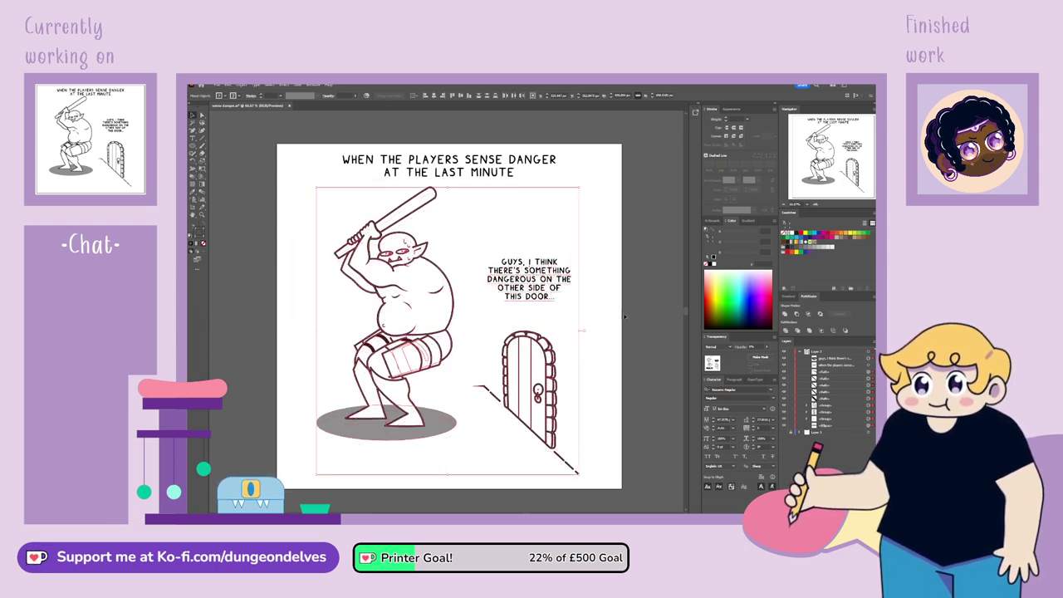
pyautogui.click(558, 213)
pyautogui.moveTo(498, 172); pyautogui.dragTo(493, 200)
pyautogui.click(316, 467)
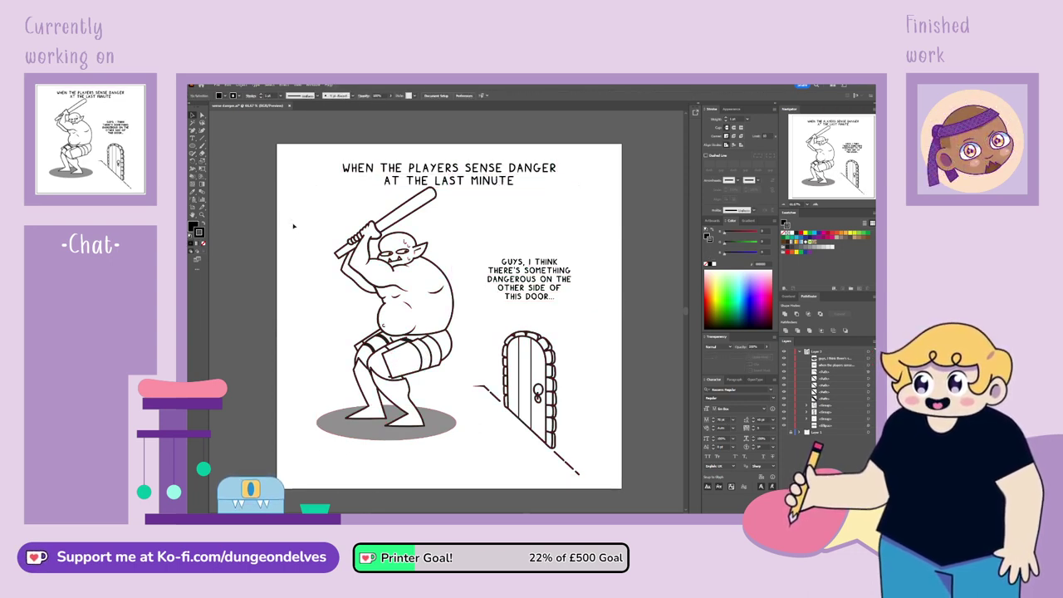
# Scale the ogre down slightly so there is more space between the club and the title
pyautogui.moveTo(289, 220); pyautogui.dragTo(344, 290)
pyautogui.moveTo(443, 378); pyautogui.dragTo(444, 380)
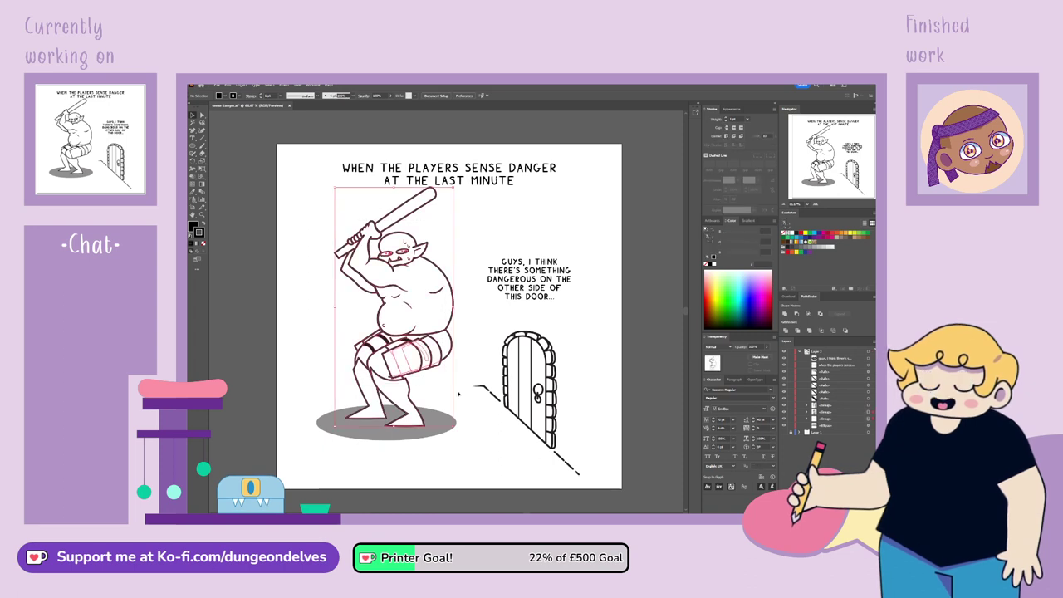
pyautogui.moveTo(394, 187); pyautogui.dragTo(396, 199)
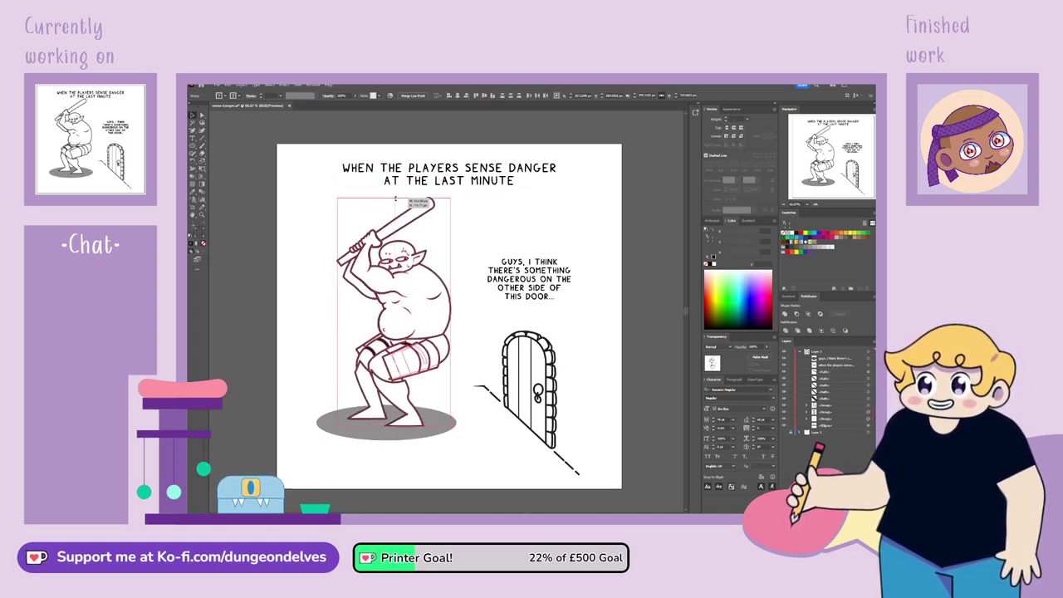
pyautogui.click(306, 302)
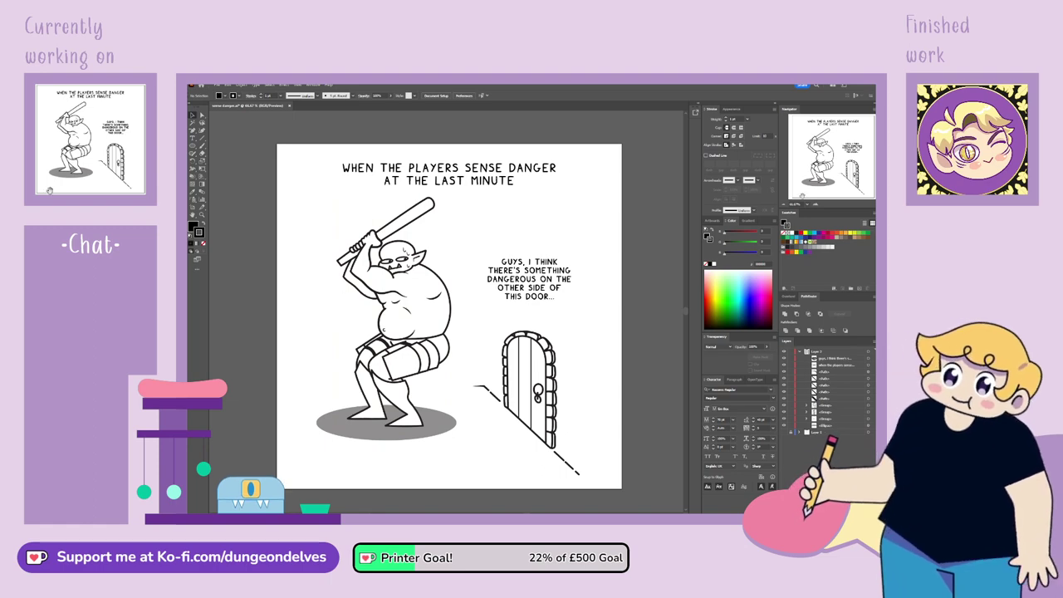
# Group the door with its floor lines, scale the group down slightly and move it up a little
pyautogui.moveTo(828, 169); pyautogui.dragTo(837, 171)
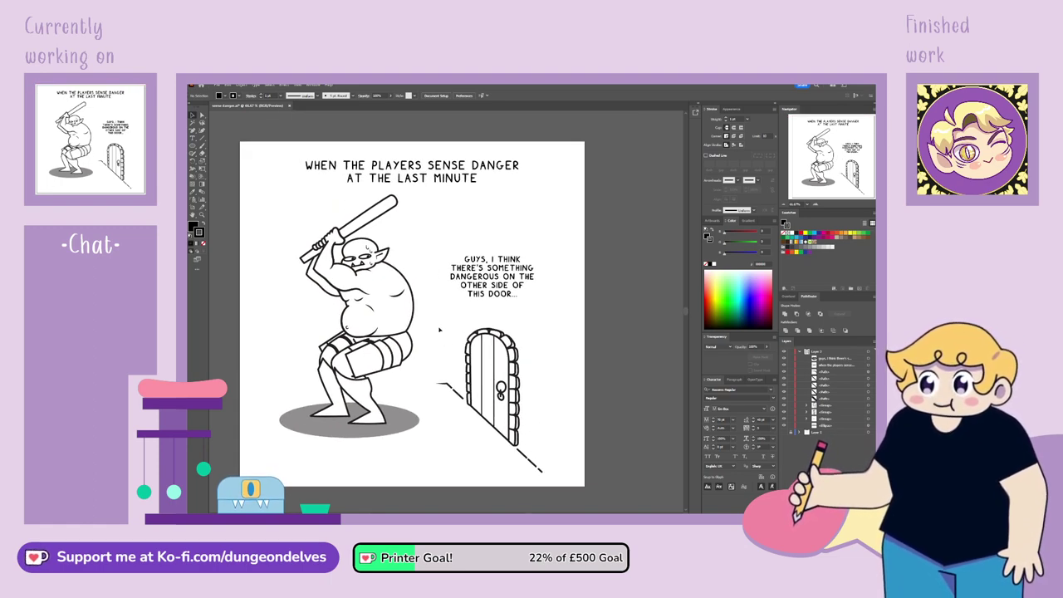
pyautogui.moveTo(439, 330); pyautogui.dragTo(539, 446)
pyautogui.moveTo(564, 481); pyautogui.dragTo(562, 481)
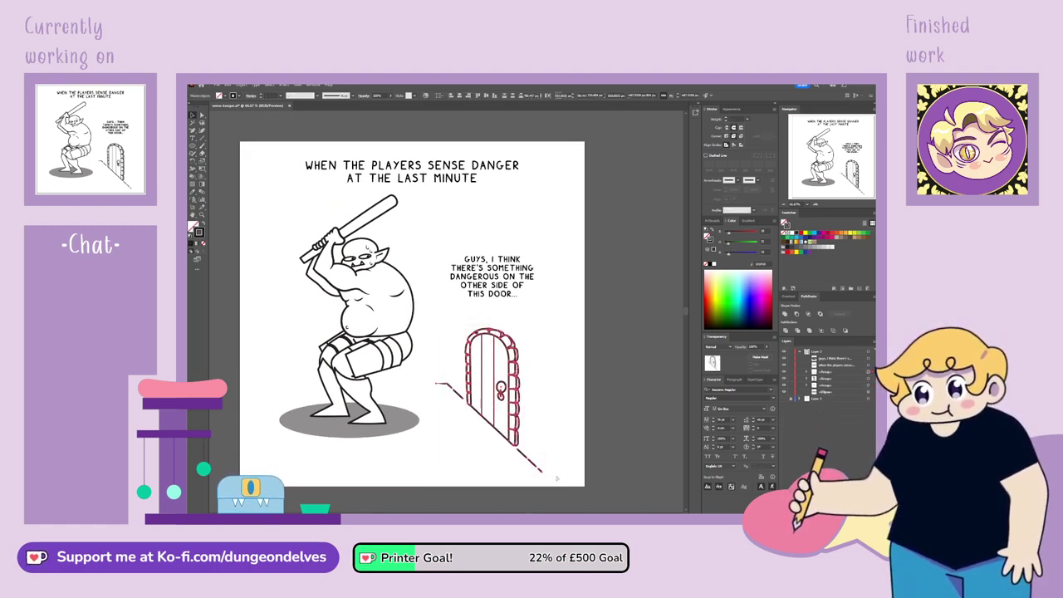
pyautogui.hotkey('ctrl', 'g')
pyautogui.moveTo(491, 474); pyautogui.dragTo(489, 469)
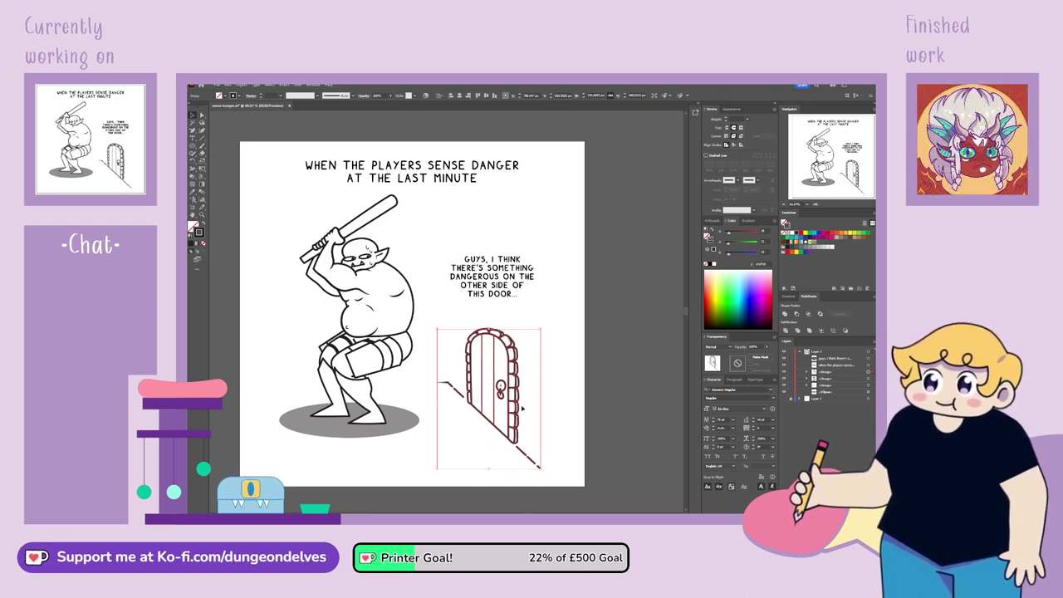
pyautogui.moveTo(519, 410); pyautogui.dragTo(519, 399)
pyautogui.click(588, 364)
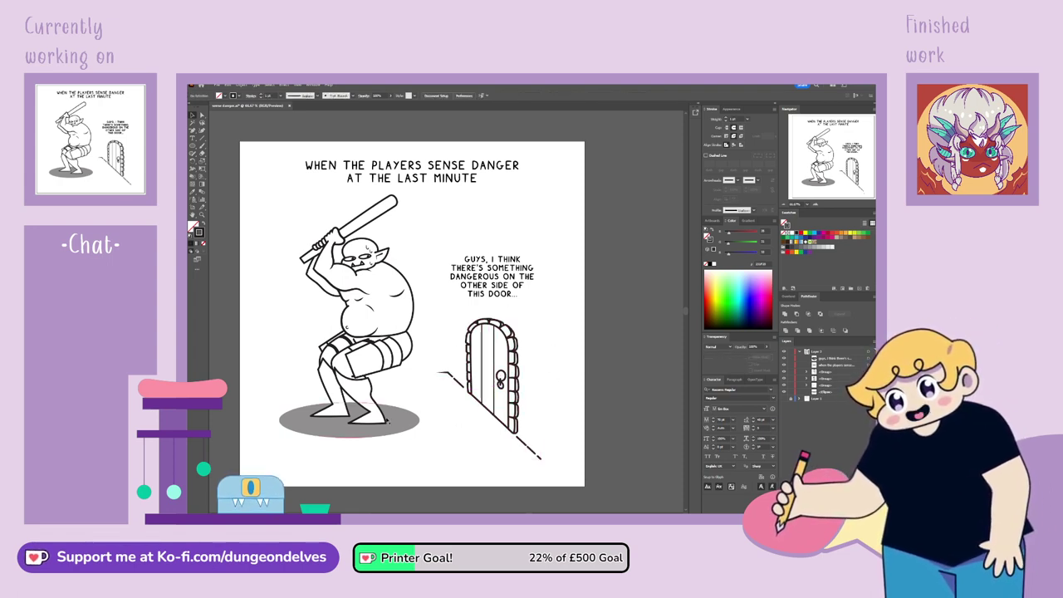
# Nudge the ogre and its shadow slightly down, and raise the speech text to widen its gap above the door
pyautogui.moveTo(274, 259); pyautogui.dragTo(407, 423)
pyautogui.click(446, 446)
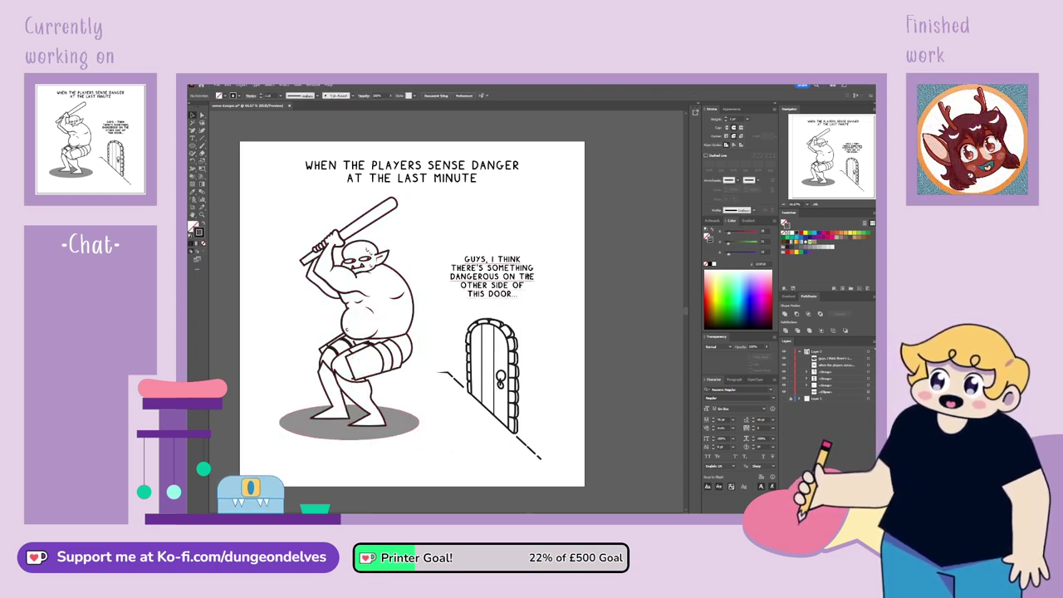
pyautogui.moveTo(505, 294); pyautogui.dragTo(508, 288)
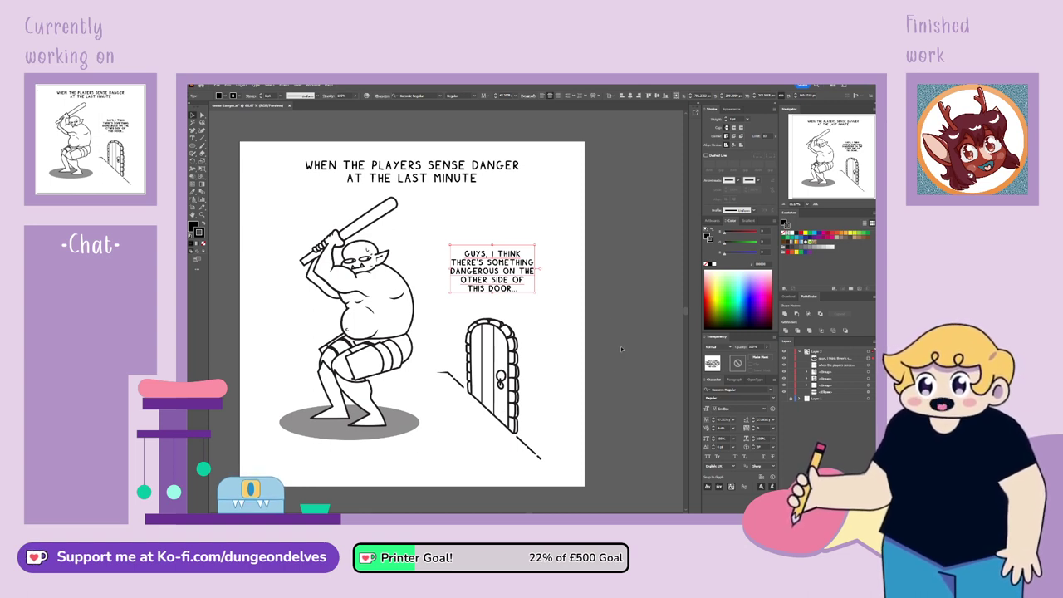
pyautogui.click(590, 297)
pyautogui.moveTo(512, 283); pyautogui.dragTo(512, 272)
pyautogui.click(582, 377)
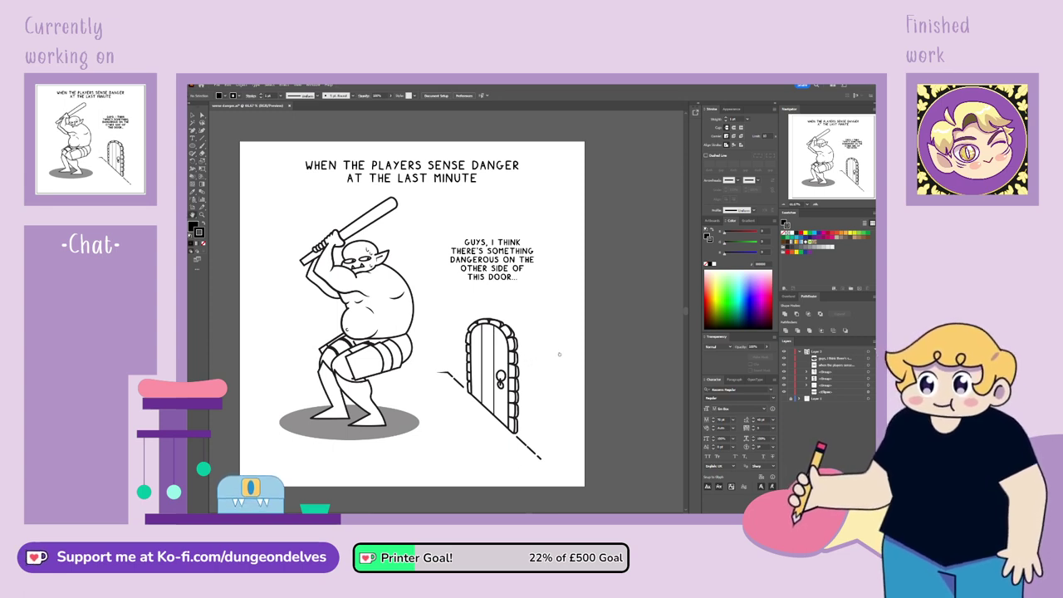
# Hide the elliptical shadow and draw a wide, semi-transparent black rectangle with no stroke behind the ogre's feet
pyautogui.moveTo(559, 355); pyautogui.dragTo(573, 344)
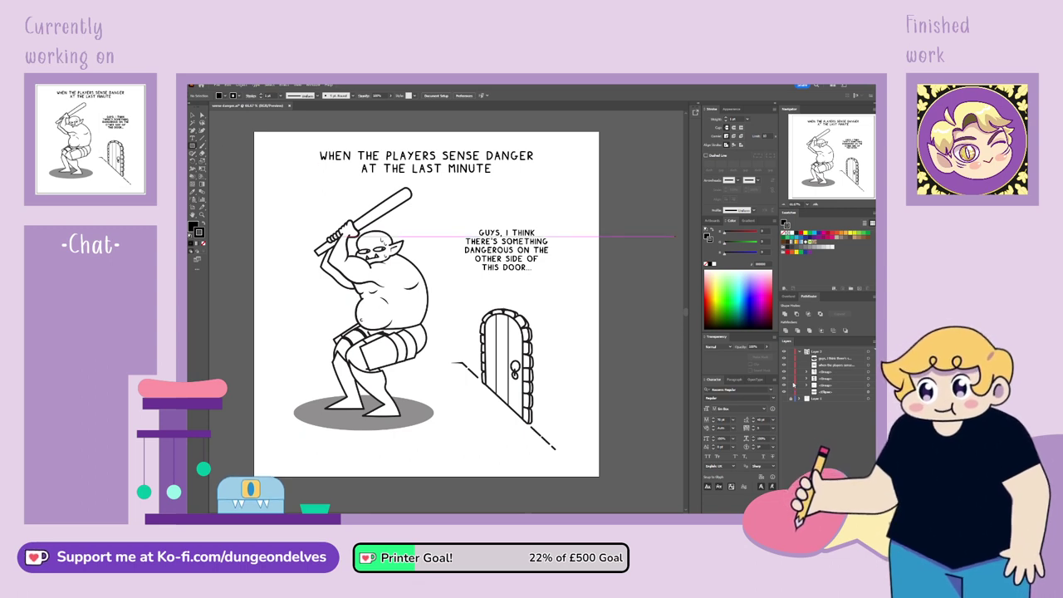
pyautogui.click(784, 391)
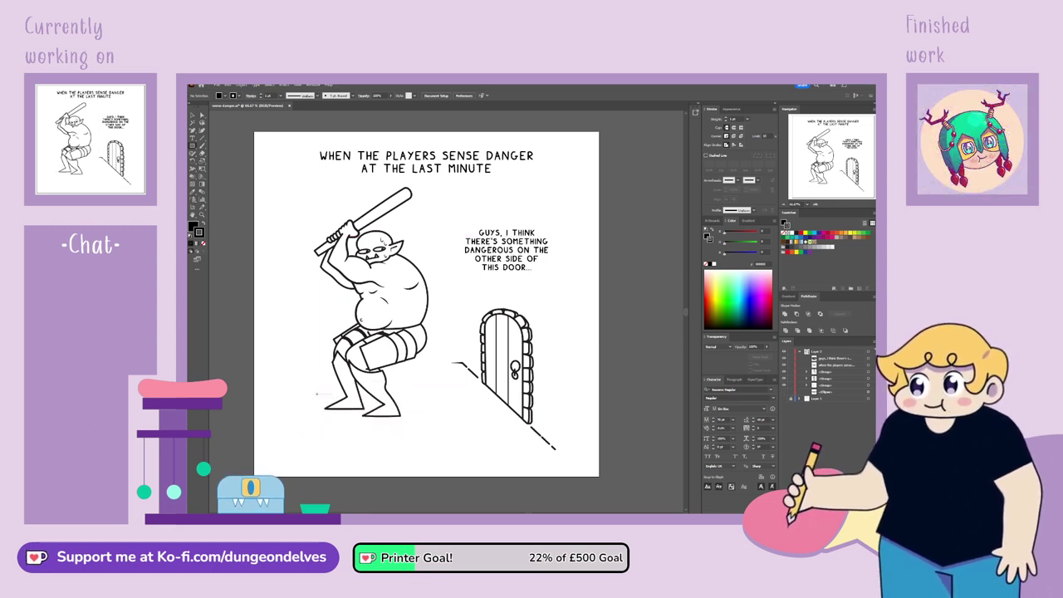
pyautogui.press('m')
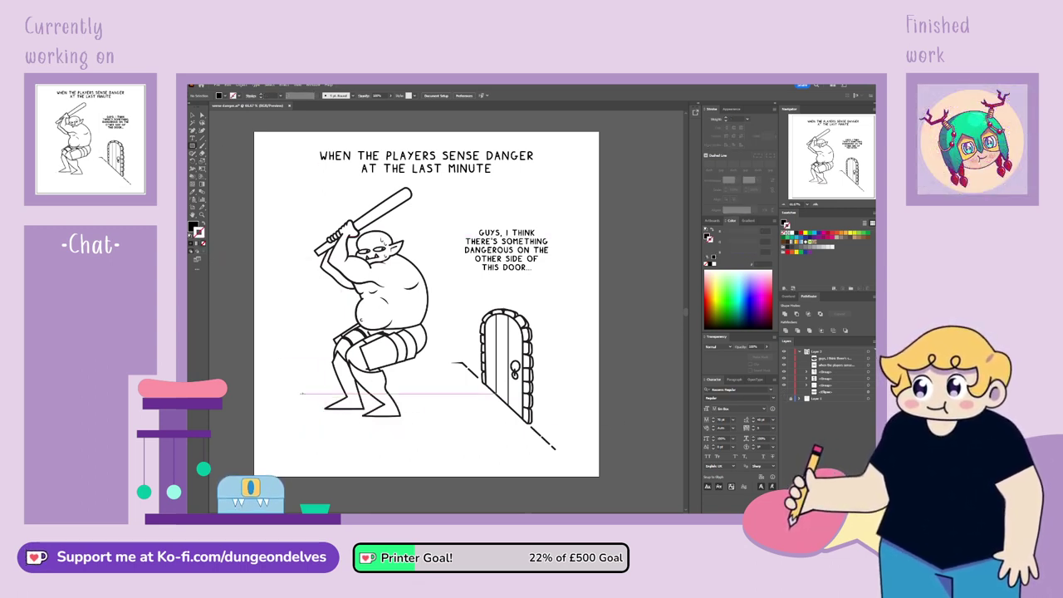
pyautogui.moveTo(302, 392); pyautogui.dragTo(478, 427)
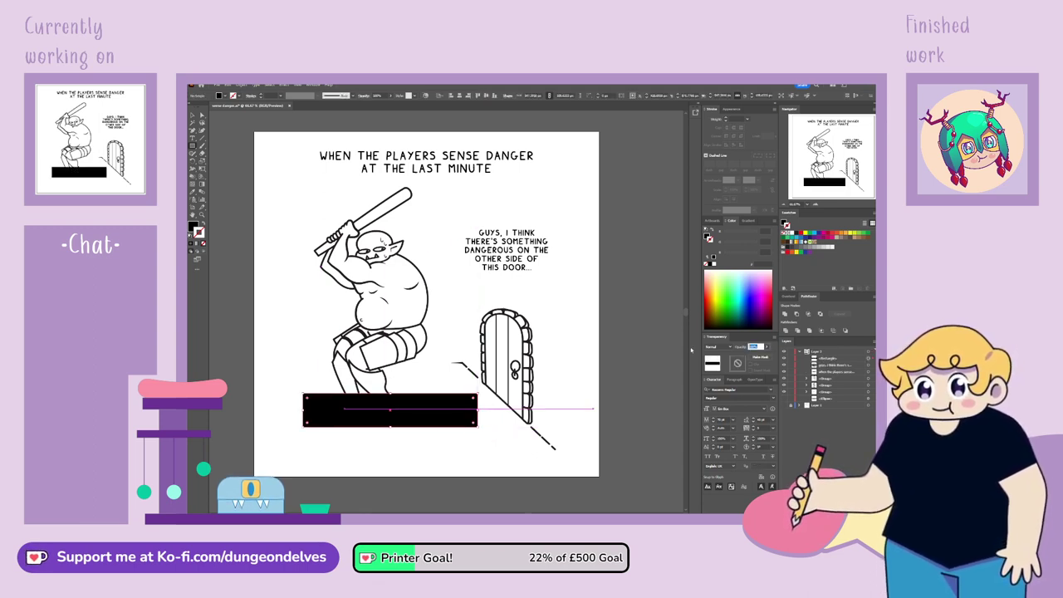
pyautogui.press('Return')
pyautogui.moveTo(832, 358); pyautogui.dragTo(835, 397)
# Pull the rectangle's door-side corners out to follow the slanted base of the door, and move the shape slightly up and left
pyautogui.click(201, 116)
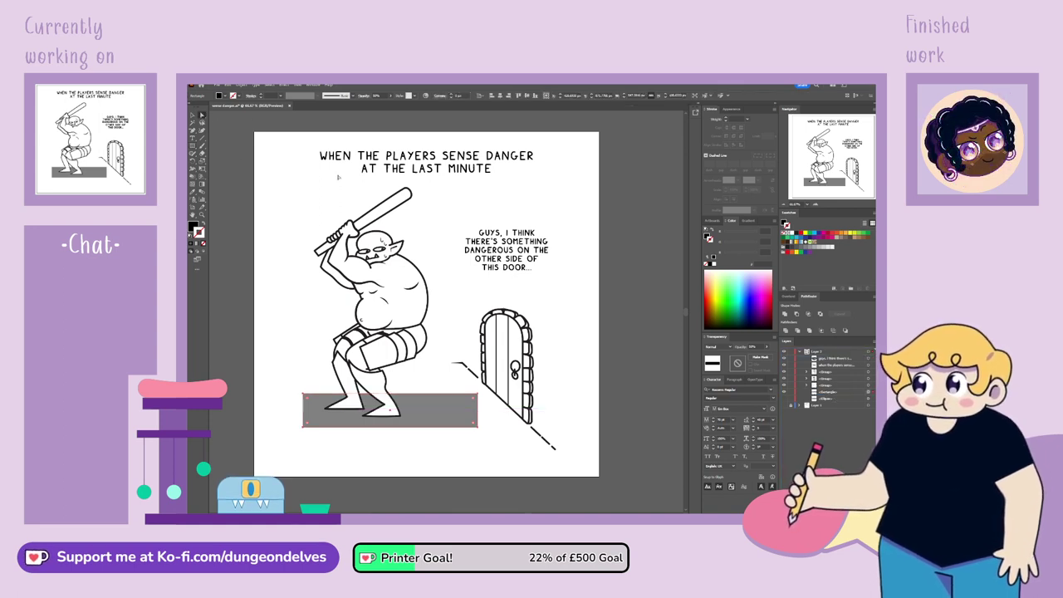
pyautogui.click(478, 427)
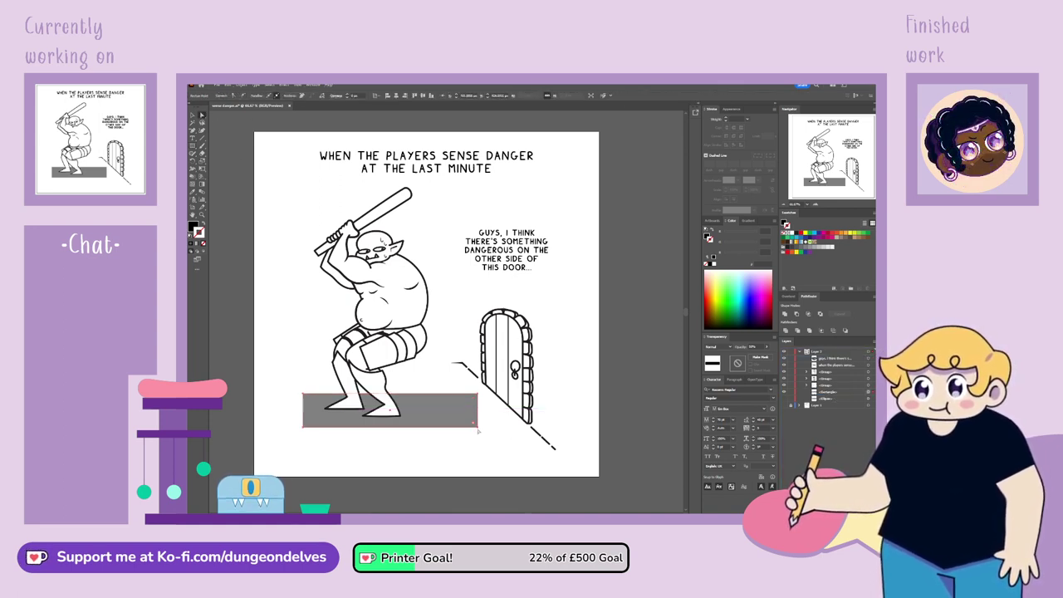
pyautogui.moveTo(478, 429); pyautogui.dragTo(530, 426)
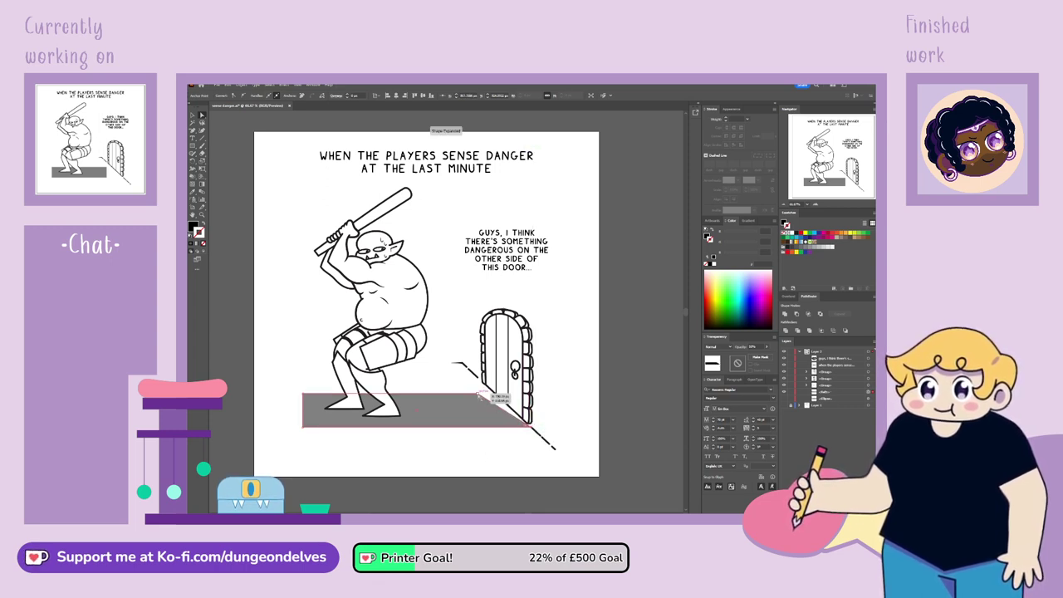
pyautogui.moveTo(478, 393); pyautogui.dragTo(497, 395)
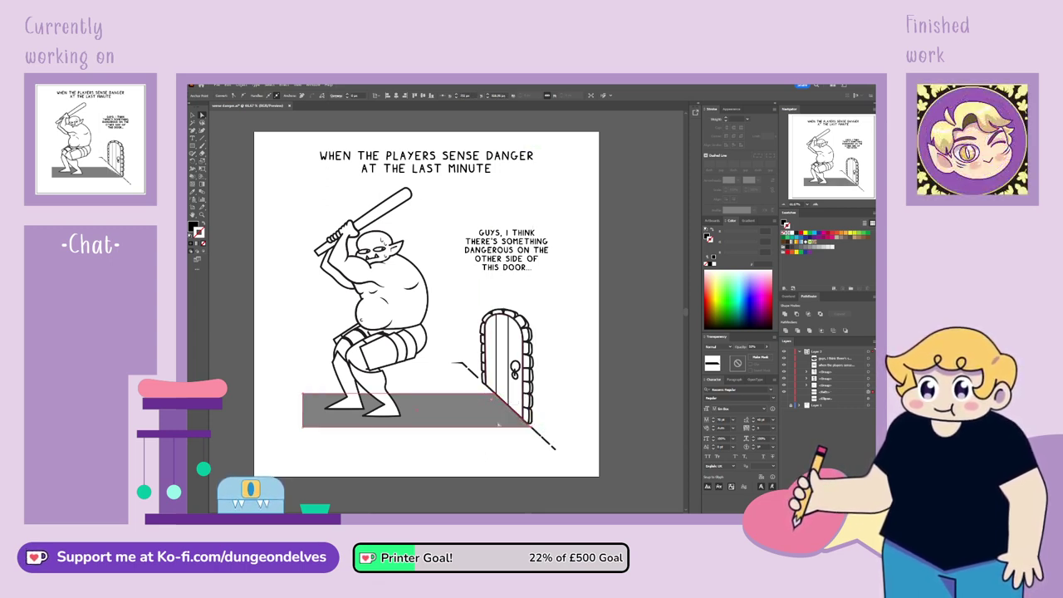
pyautogui.click(193, 115)
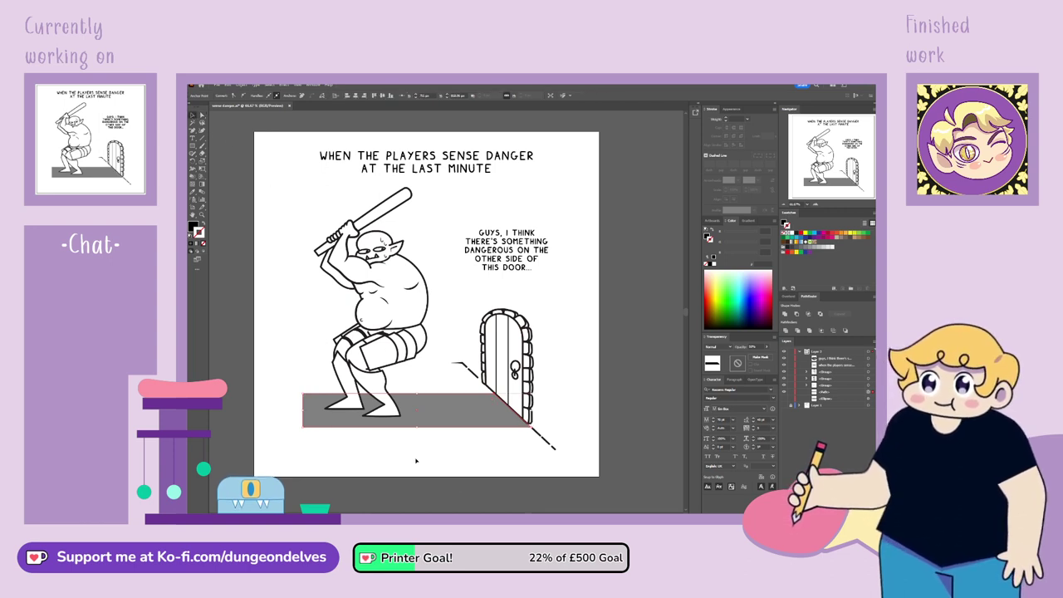
pyautogui.click(400, 444)
pyautogui.moveTo(489, 422); pyautogui.dragTo(483, 414)
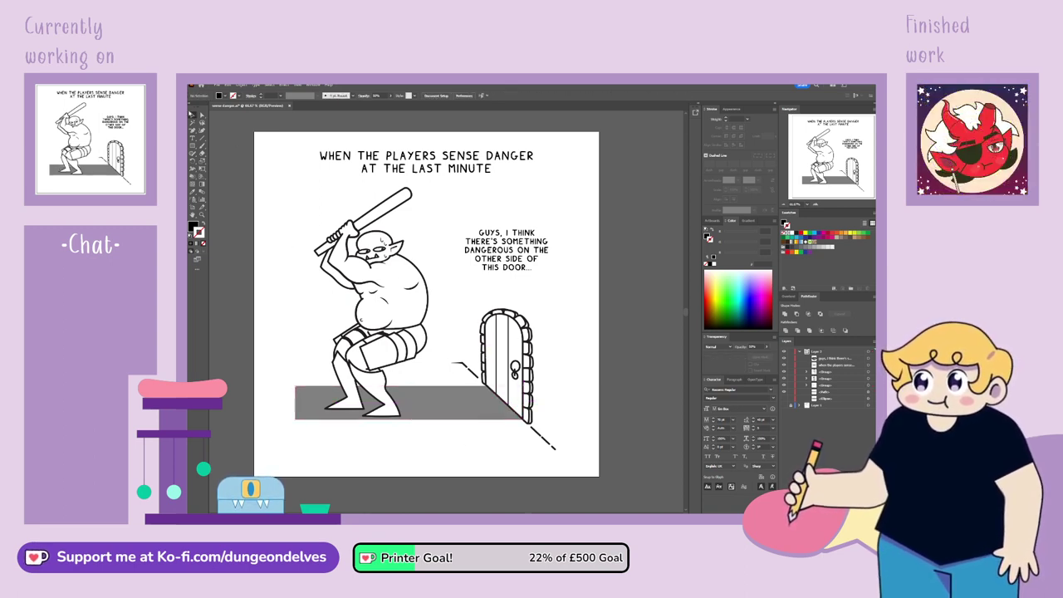
# Move the door group and the floor shadow together slightly down, leaving the ogre in place
pyautogui.moveTo(546, 355); pyautogui.dragTo(546, 354)
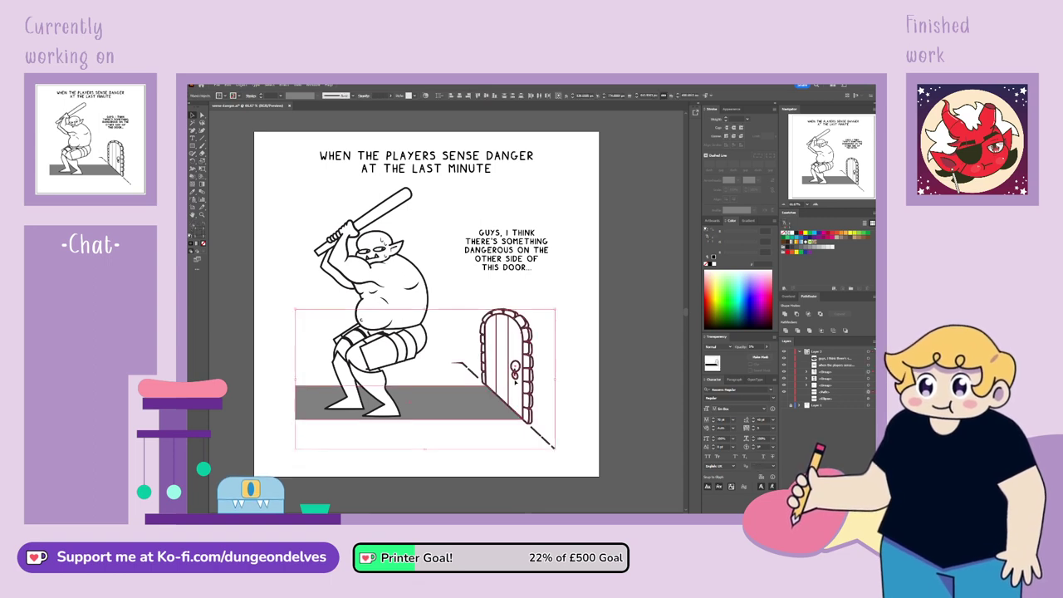
pyautogui.moveTo(521, 421); pyautogui.dragTo(505, 420)
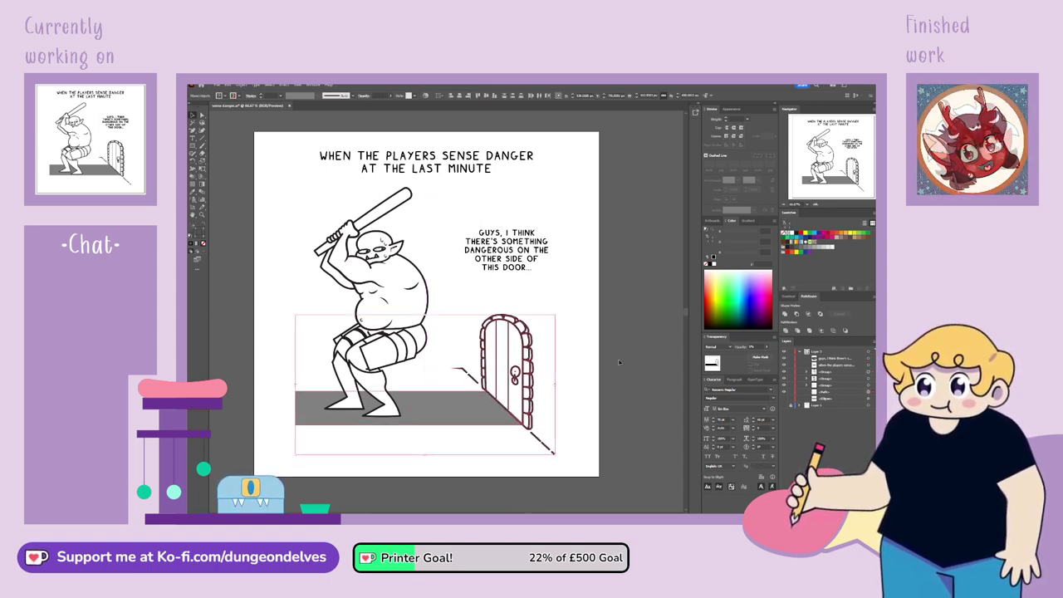
pyautogui.click(594, 332)
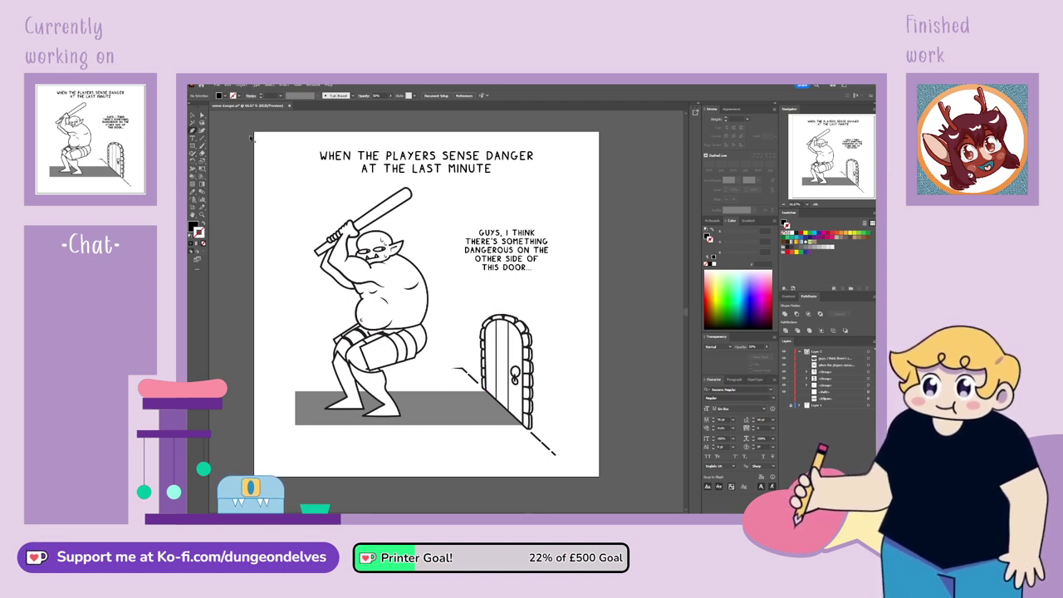
pyautogui.press('Tab')
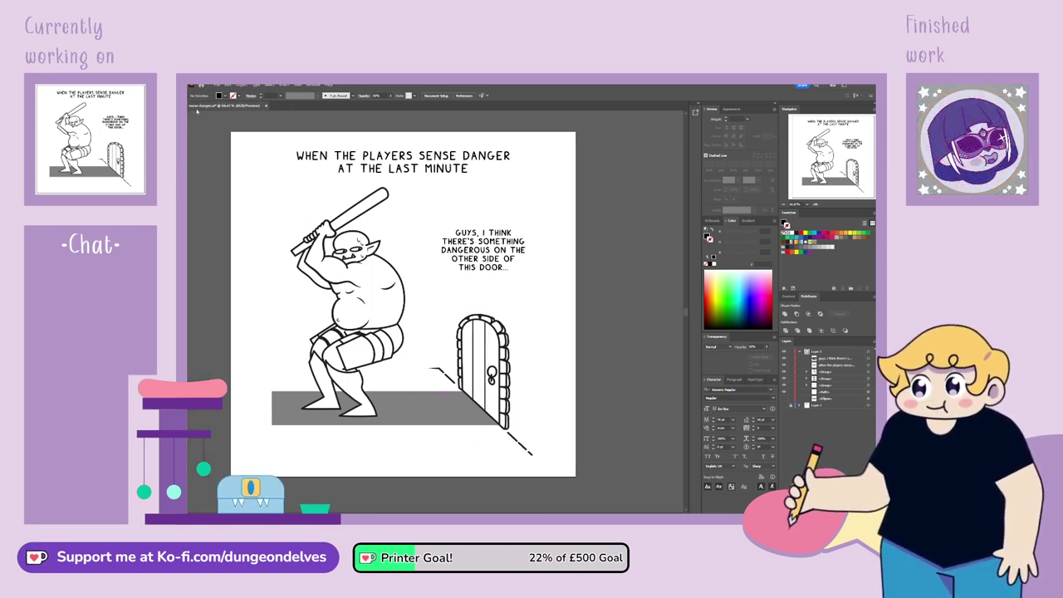
# Isolate the floor shadow and draw a tall black four-sided shape over the door, rising from the shadow's slanted edge to the speech text
pyautogui.doubleClick(431, 407)
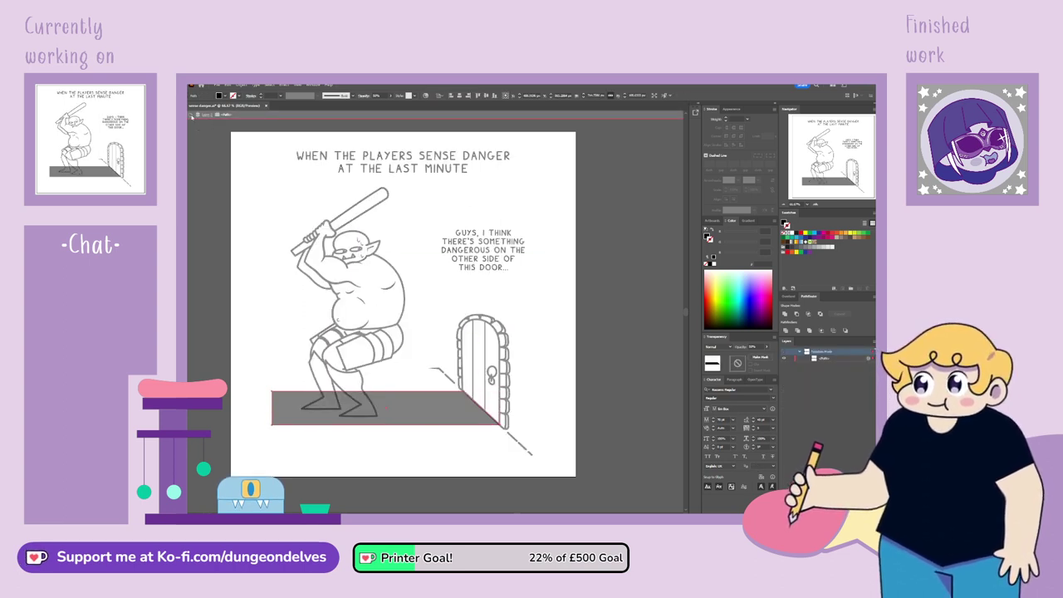
pyautogui.hotkey('ctrl', 'shift', 'a')
pyautogui.click(464, 392)
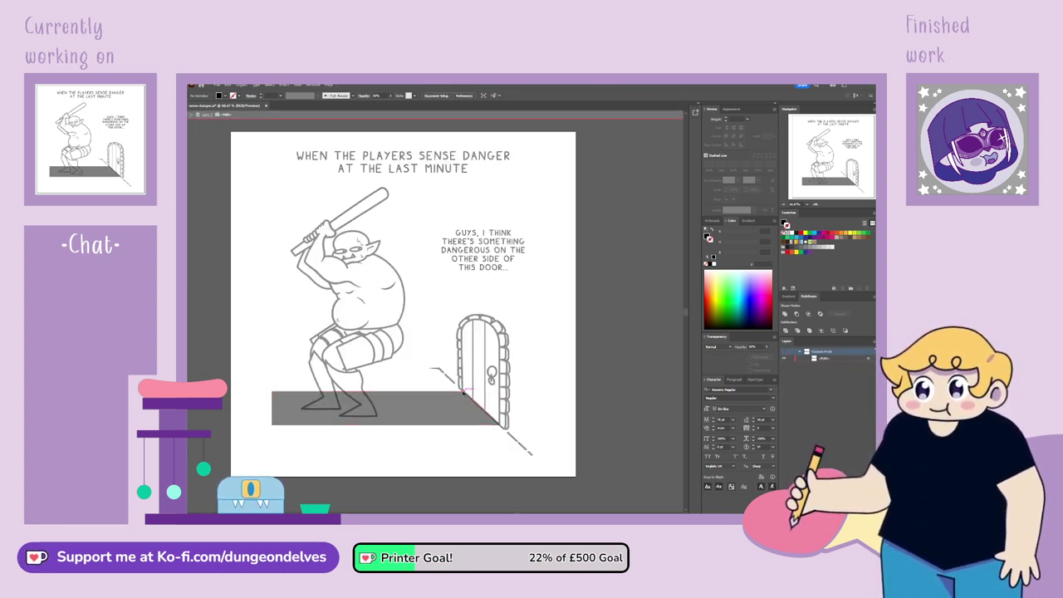
pyautogui.click(500, 425)
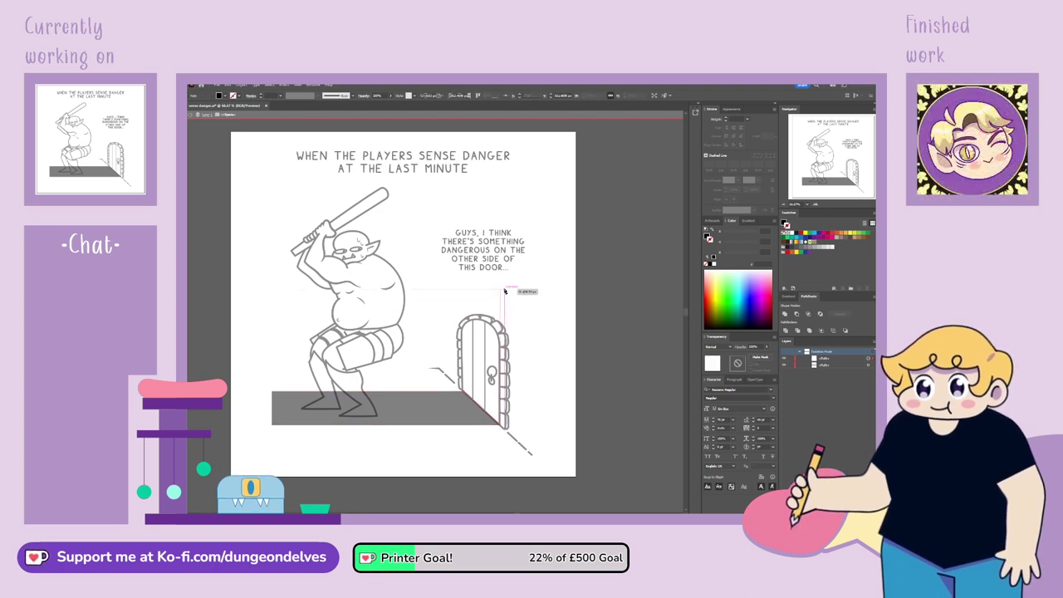
pyautogui.click(499, 284)
pyautogui.click(463, 390)
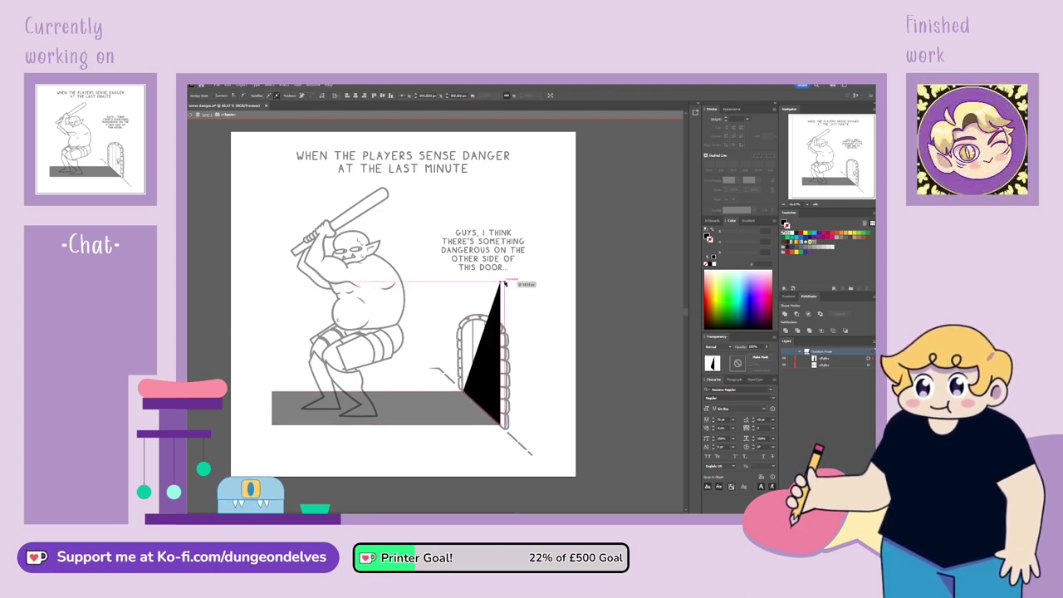
pyautogui.click(462, 270)
pyautogui.click(465, 392)
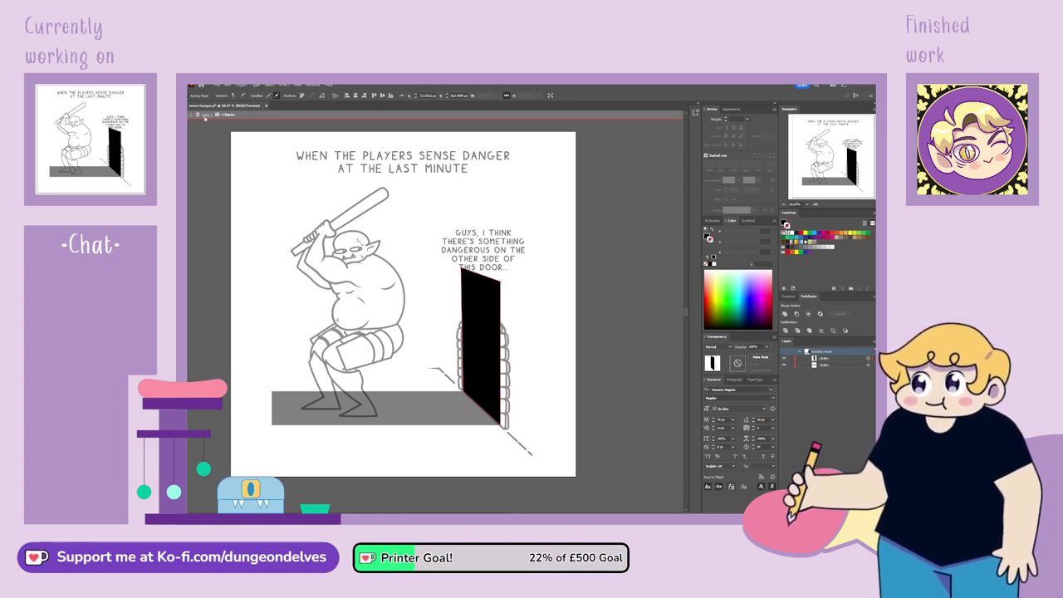
# Raise the tall shape's two upper corners to the first line of the speech text and set its opacity to 50%
pyautogui.press('a')
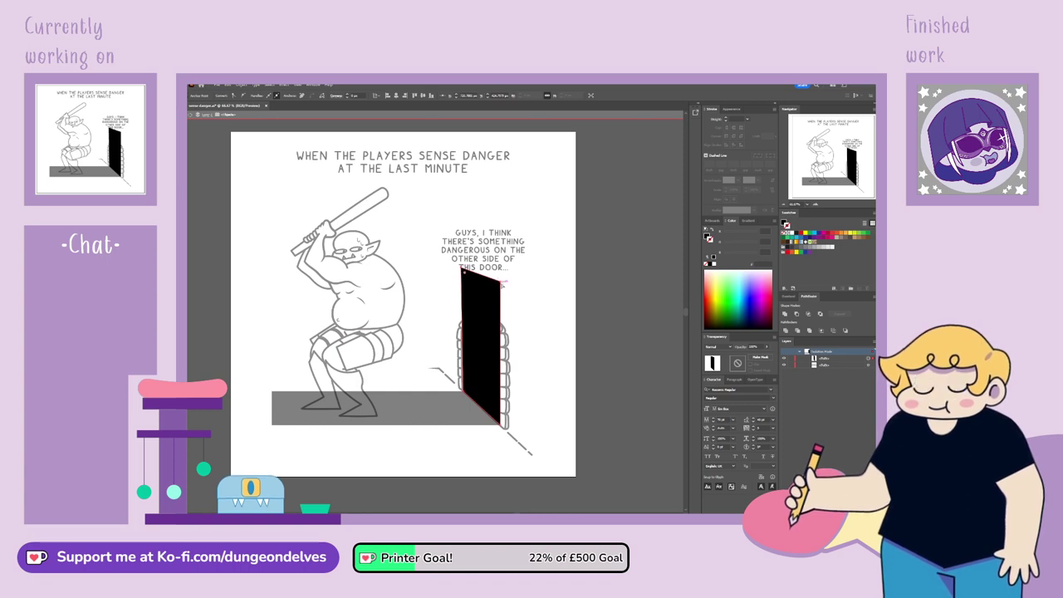
pyautogui.moveTo(502, 282); pyautogui.dragTo(497, 233)
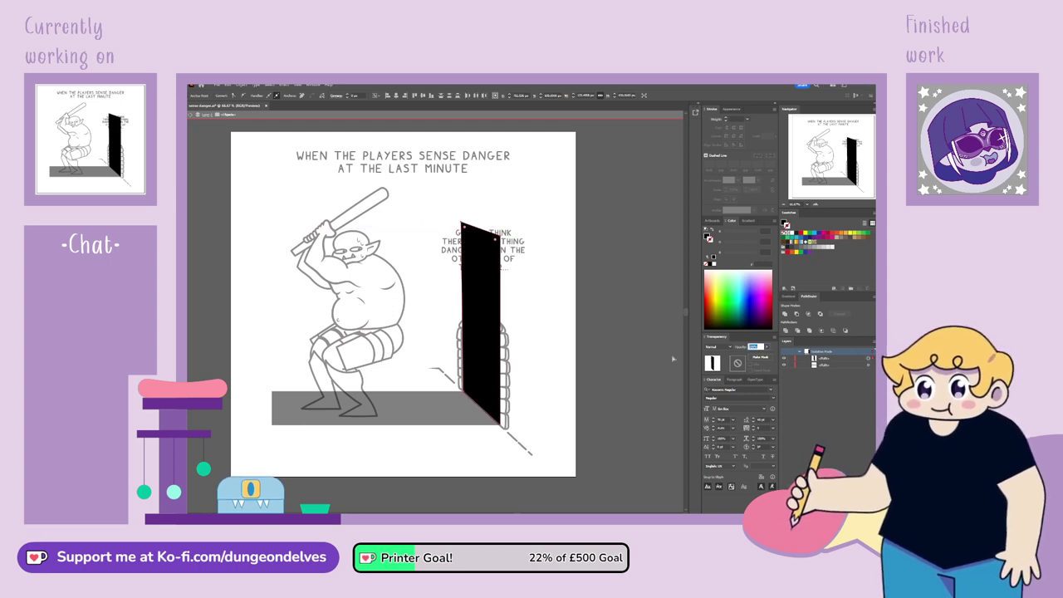
pyautogui.write('50')
pyautogui.press('Return')
pyautogui.click(580, 374)
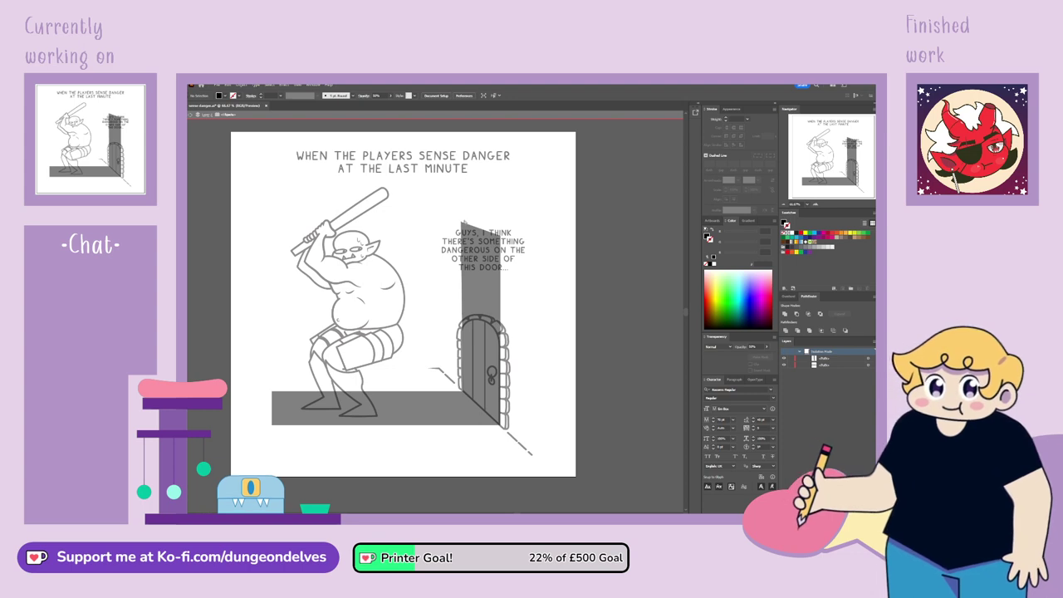
# Round the tall shape's two upper corners into an arch and leave isolation mode
pyautogui.click(501, 234)
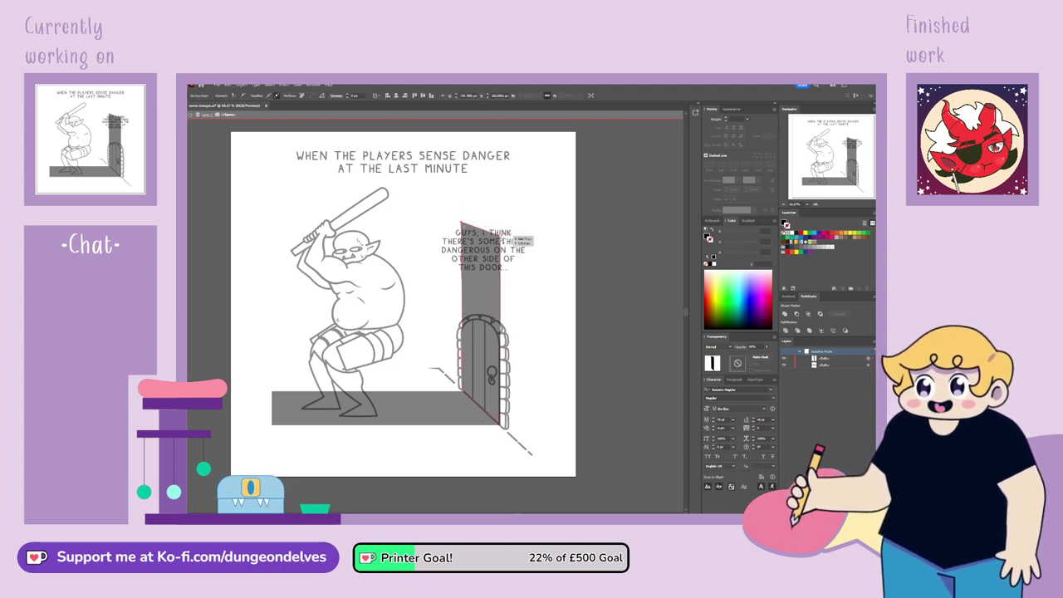
pyautogui.click(507, 233)
pyautogui.moveTo(453, 213); pyautogui.dragTo(512, 242)
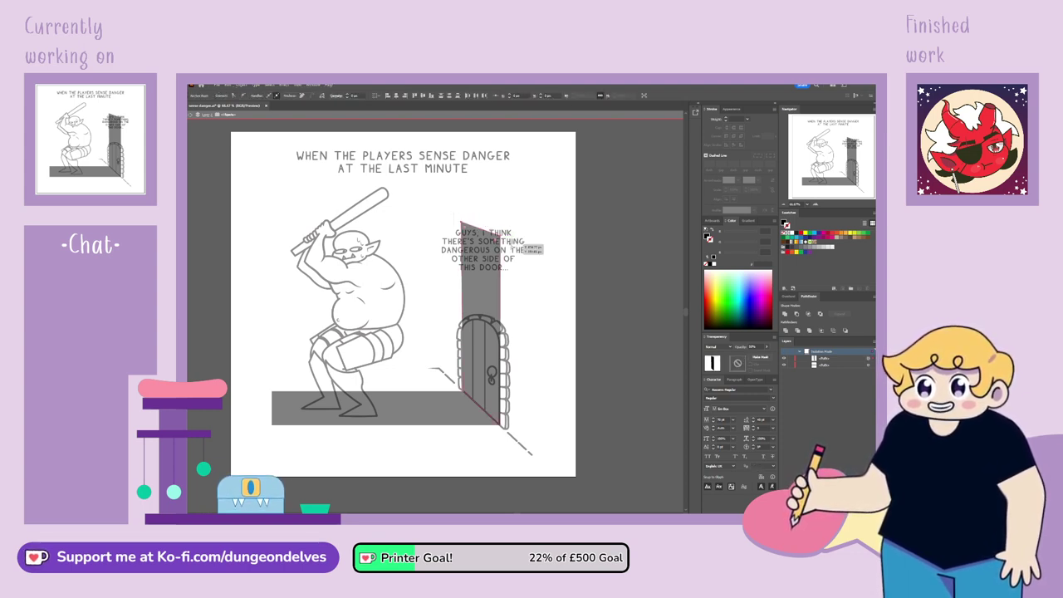
pyautogui.click(557, 309)
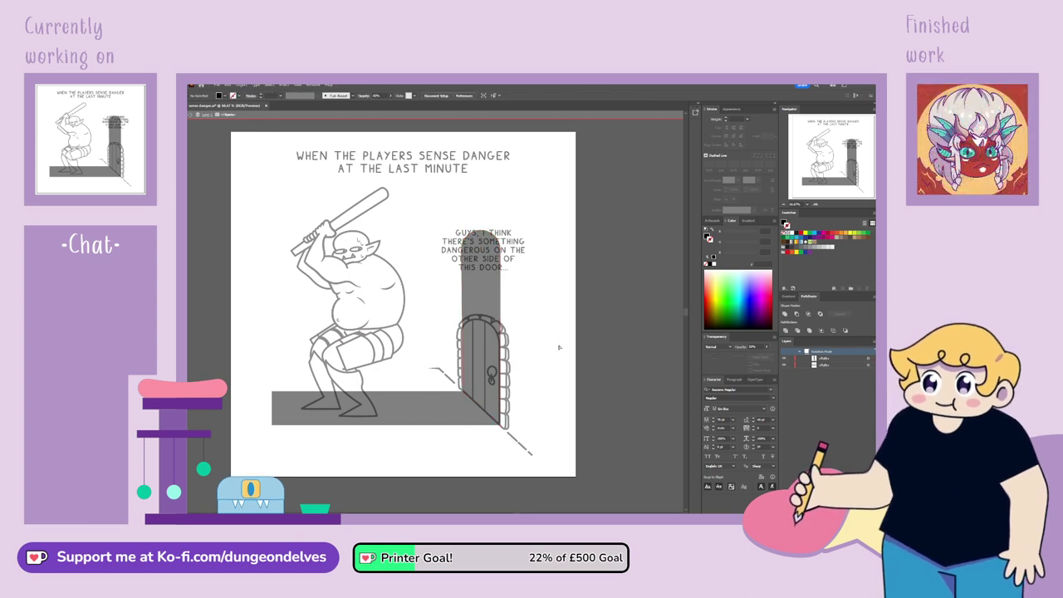
pyautogui.doubleClick(559, 347)
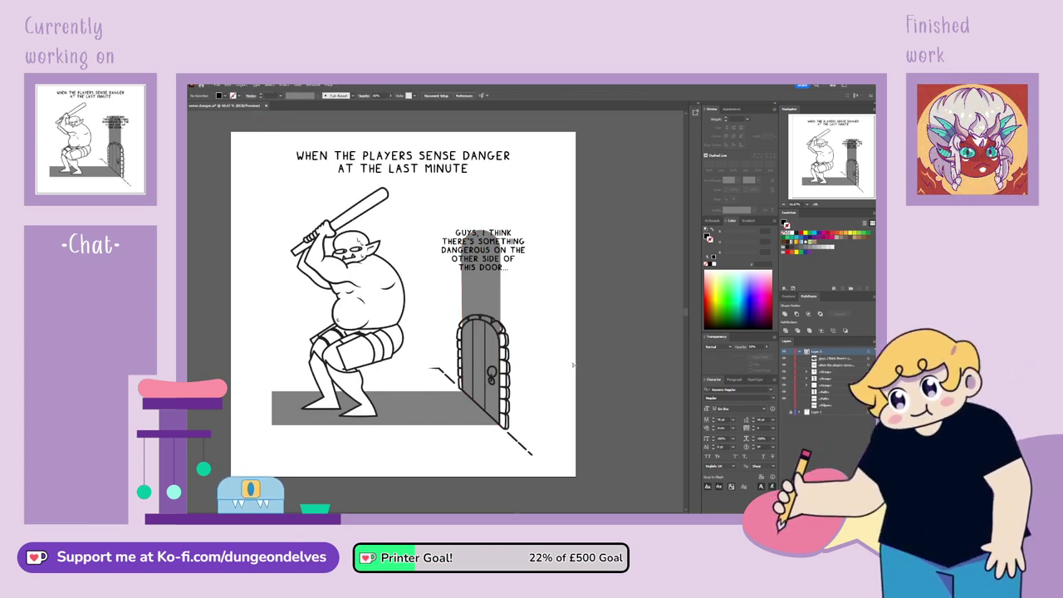
# Slant the floor shadow's free end behind the ogre, bring it closer to the feet, and undo the trial rounding of its corners
pyautogui.click(272, 396)
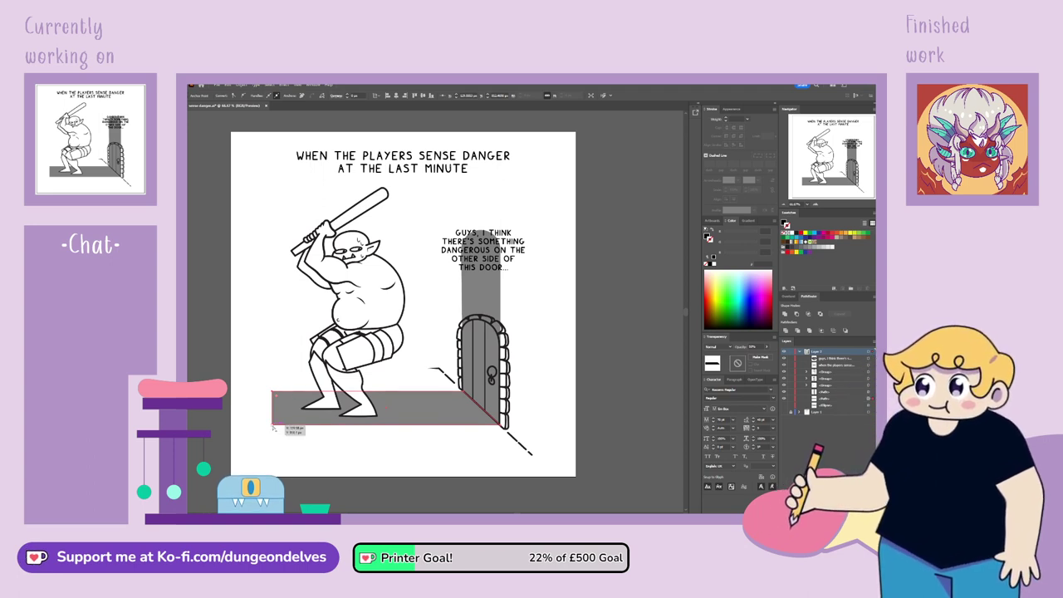
pyautogui.moveTo(273, 427); pyautogui.dragTo(246, 432)
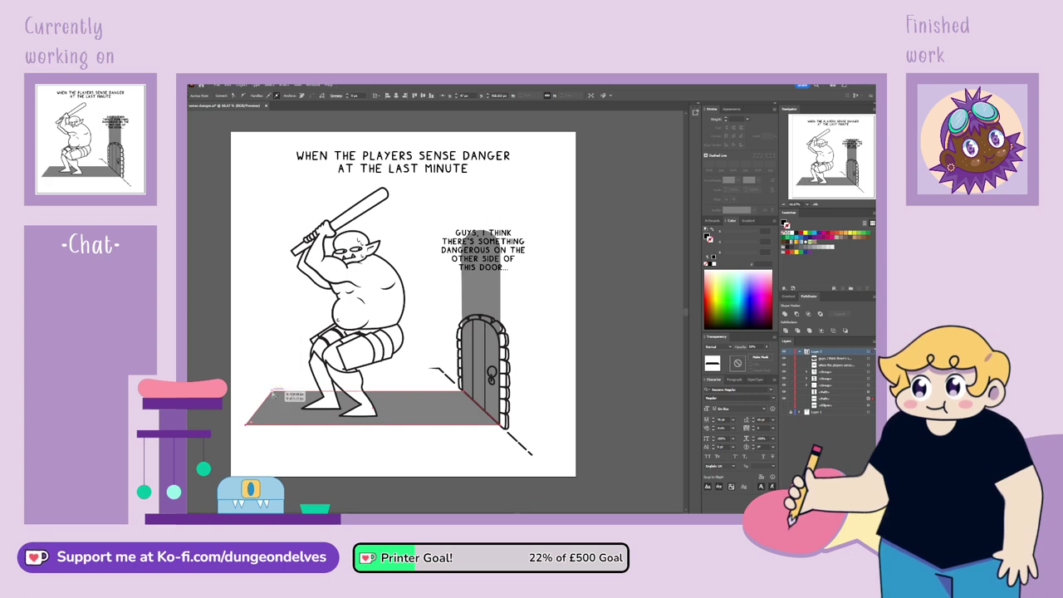
pyautogui.moveTo(283, 395); pyautogui.dragTo(327, 419)
pyautogui.click(341, 451)
pyautogui.hotkey('ctrl', 'z')
pyautogui.click(352, 448)
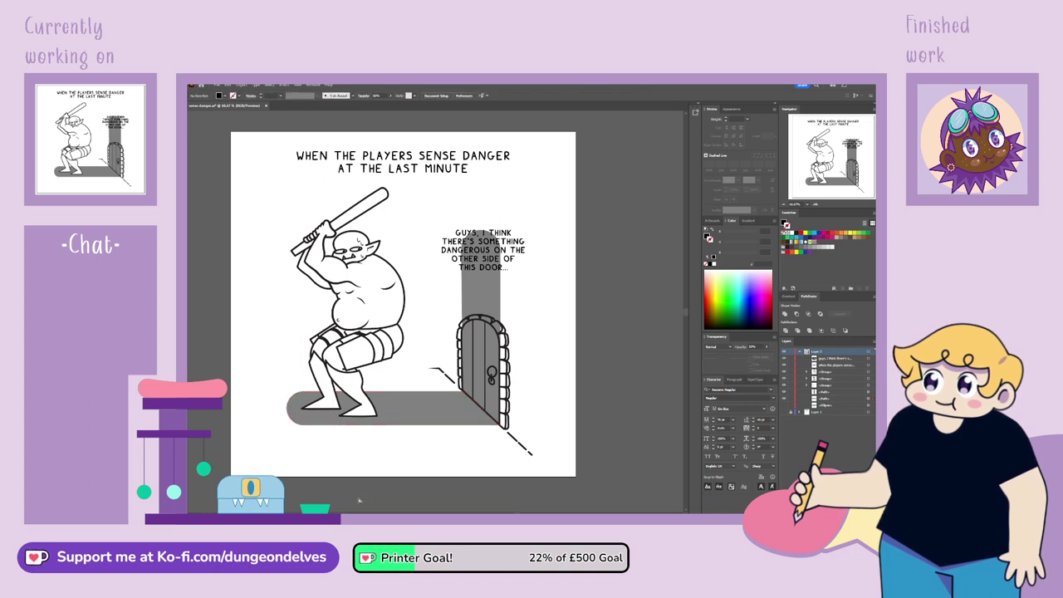
pyautogui.hotkey('ctrl', 'z')
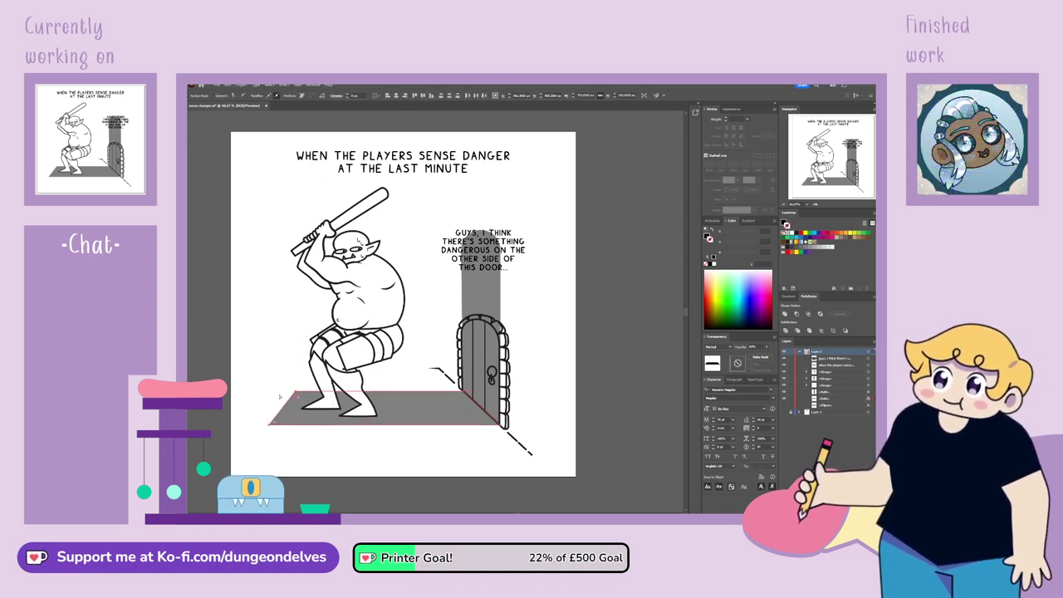
# Round the upper and lower corners of the floor shadow's slanted end separately
pyautogui.moveTo(280, 397); pyautogui.dragTo(312, 415)
pyautogui.click(297, 395)
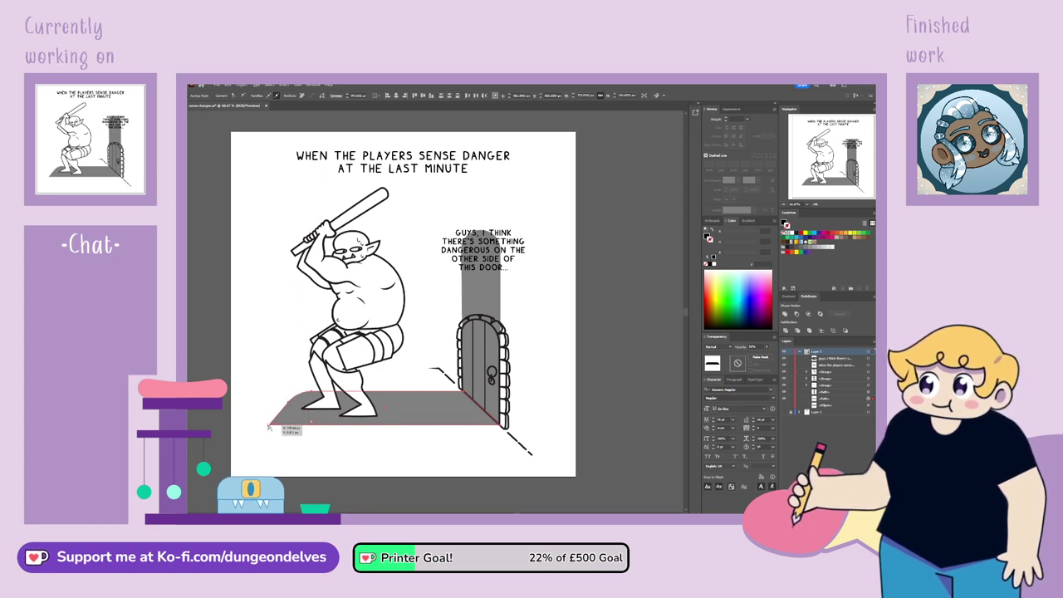
pyautogui.click(269, 424)
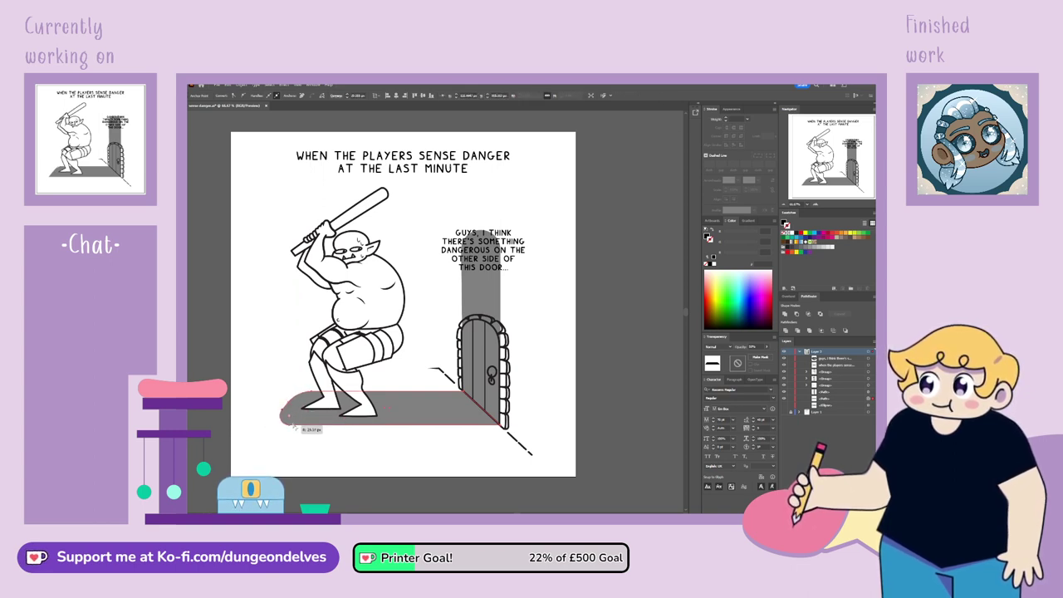
pyautogui.click(308, 471)
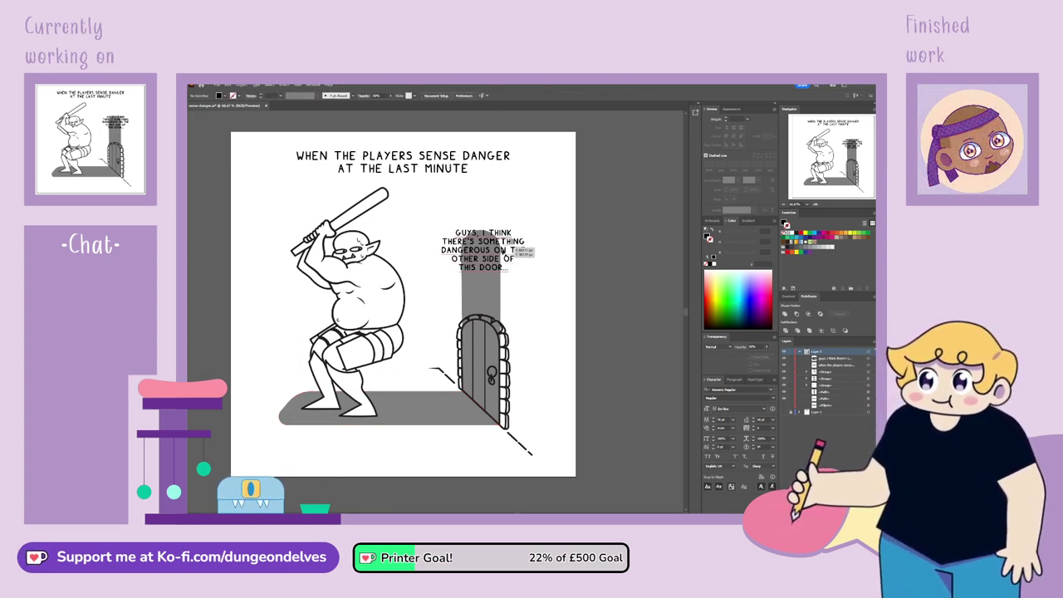
# Move the speech text straight up so it sits just above the arched shadow
pyautogui.moveTo(510, 248); pyautogui.dragTo(510, 206)
pyautogui.click(625, 235)
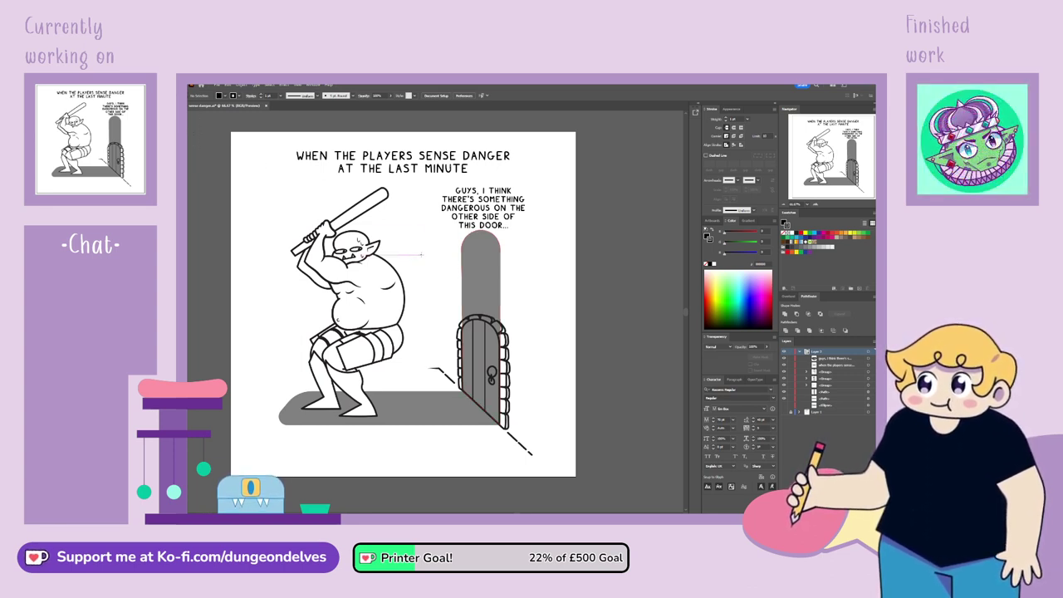
# Draw a black circle as a head and a wider black rectangle as a body beside the door, centred on each other
pyautogui.moveTo(526, 258)
pyautogui.mouseDown()
pyautogui.moveTo(559, 291)
pyautogui.moveTo(550, 291)
pyautogui.mouseUp()
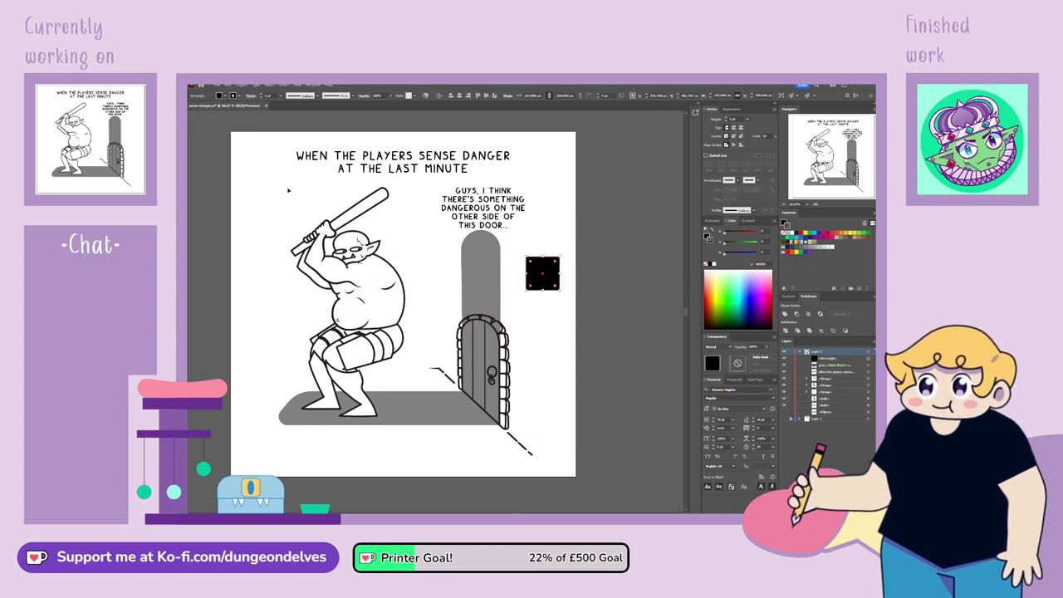
pyautogui.hotkey('ctrl', 'z')
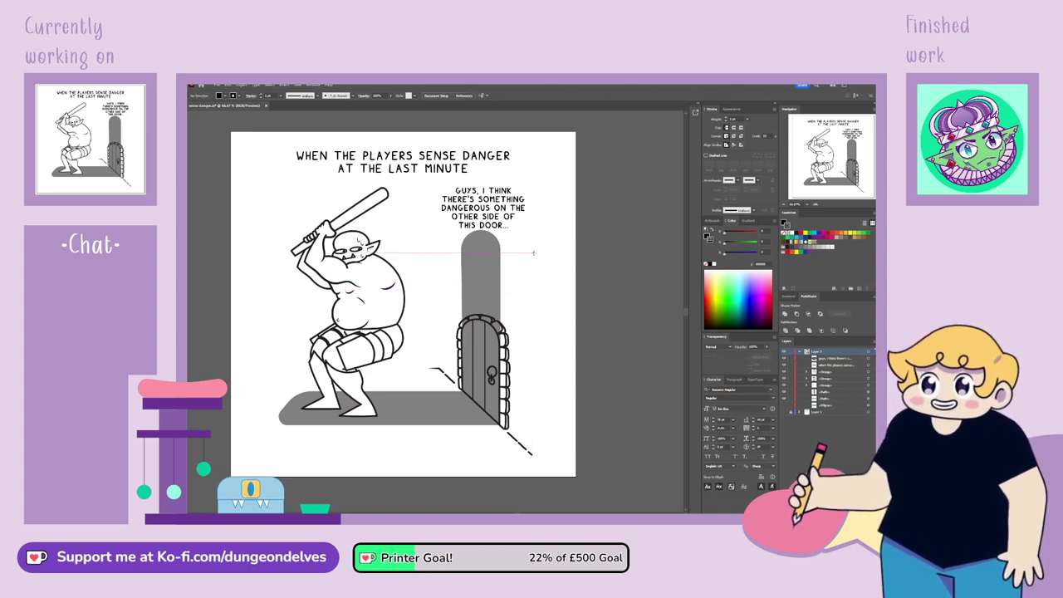
pyautogui.moveTo(534, 253); pyautogui.dragTo(571, 291)
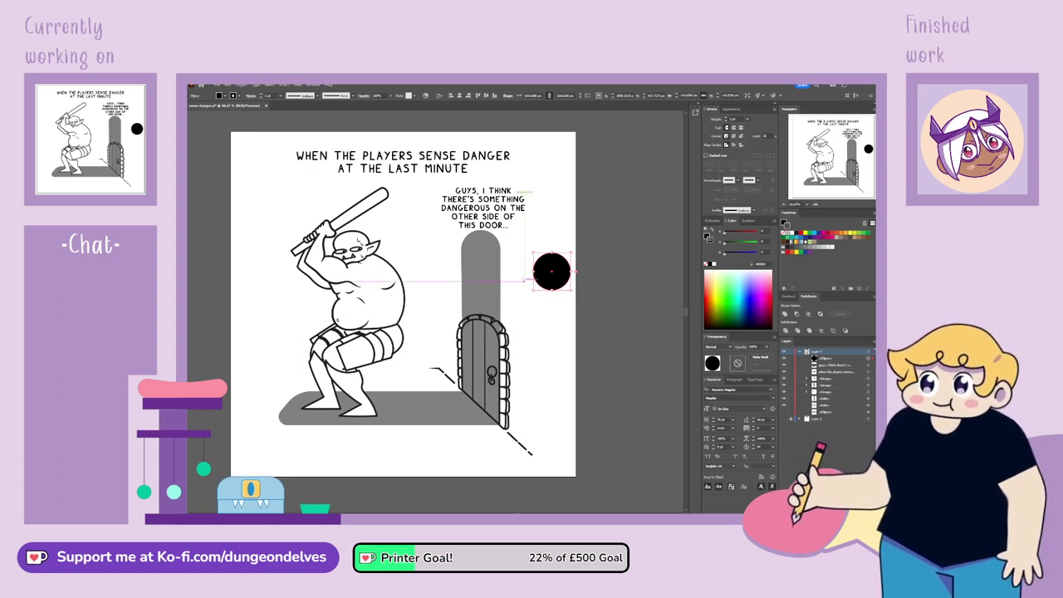
pyautogui.moveTo(521, 285); pyautogui.dragTo(556, 318)
pyautogui.keyDown('shift'); pyautogui.click(550, 268); pyautogui.keyUp('shift')
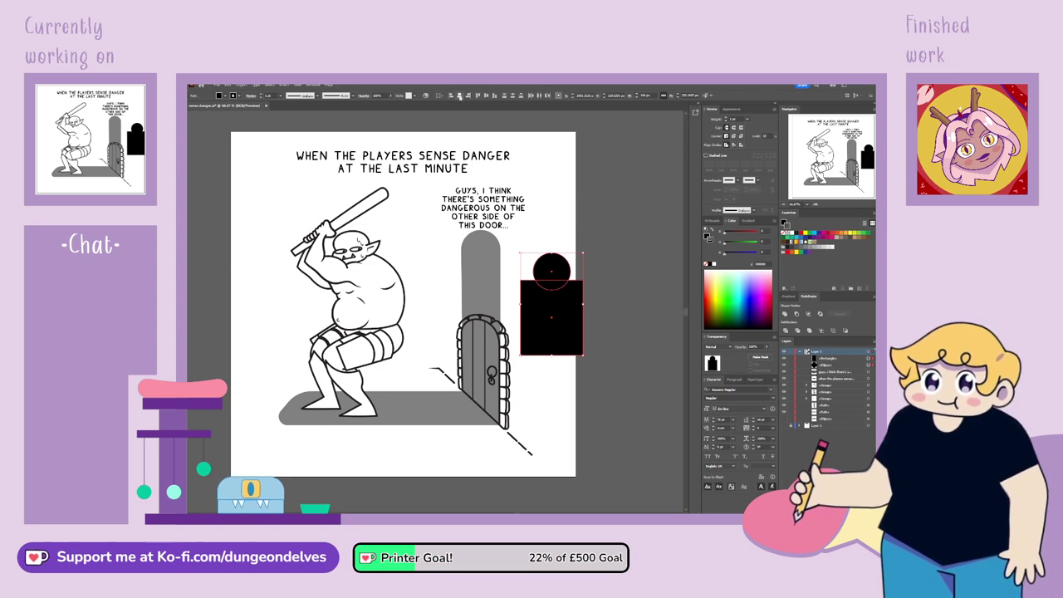
pyautogui.click(620, 307)
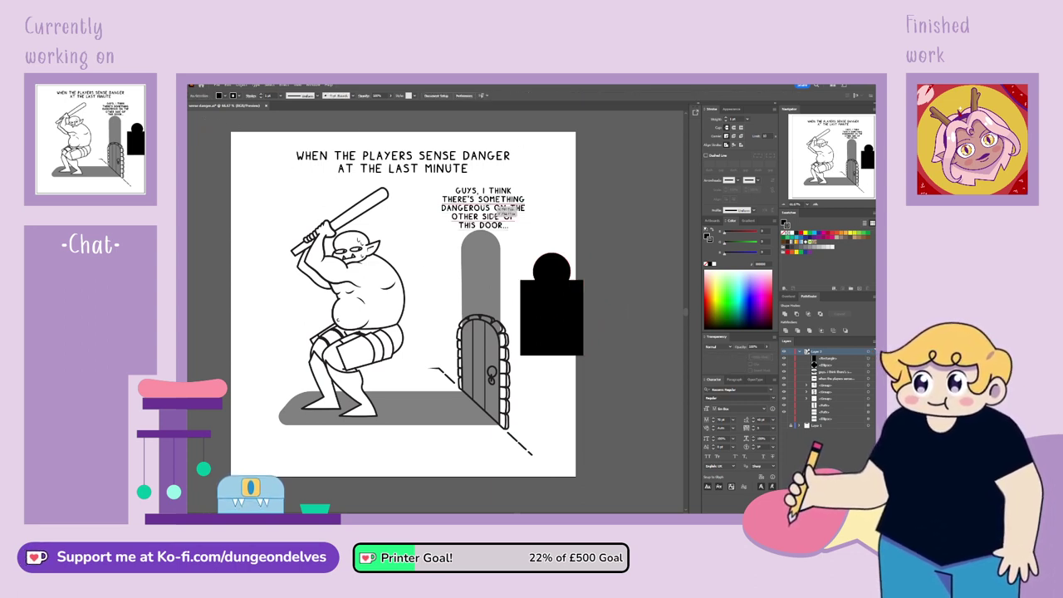
# Round the two upper corners of the black body rectangle into shoulders
pyautogui.click(524, 286)
pyautogui.click(522, 282)
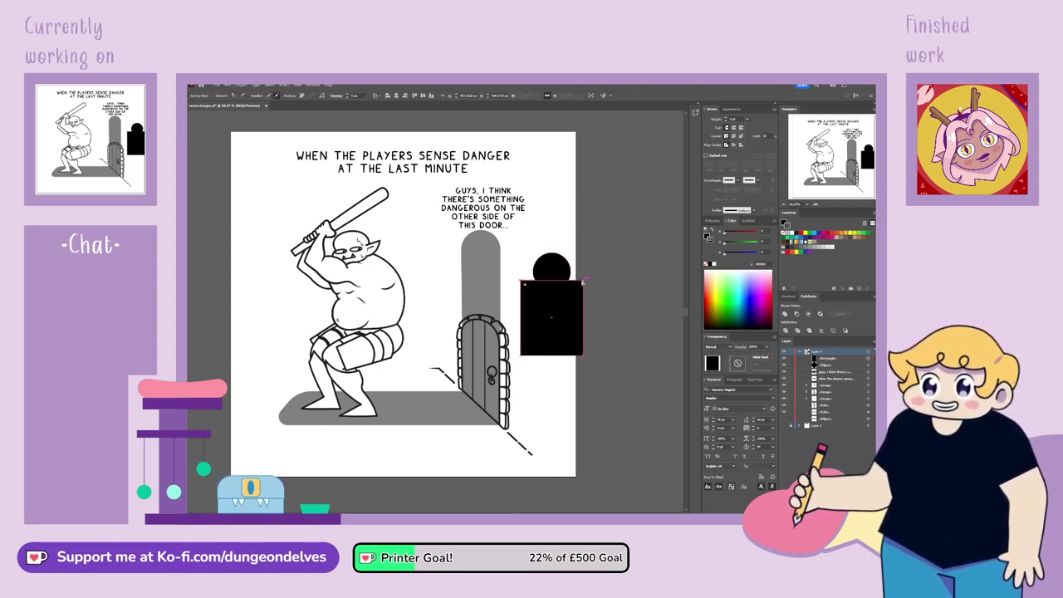
pyautogui.click(584, 281)
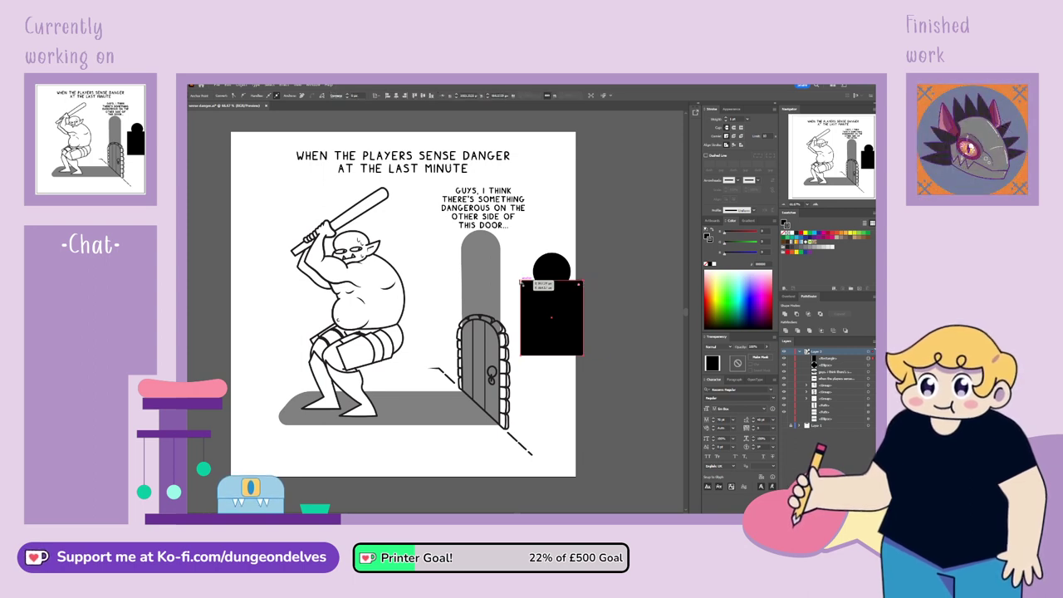
pyautogui.keyDown('shift'); pyautogui.click(522, 281); pyautogui.keyUp('shift')
pyautogui.moveTo(580, 285); pyautogui.dragTo(568, 306)
pyautogui.click(623, 288)
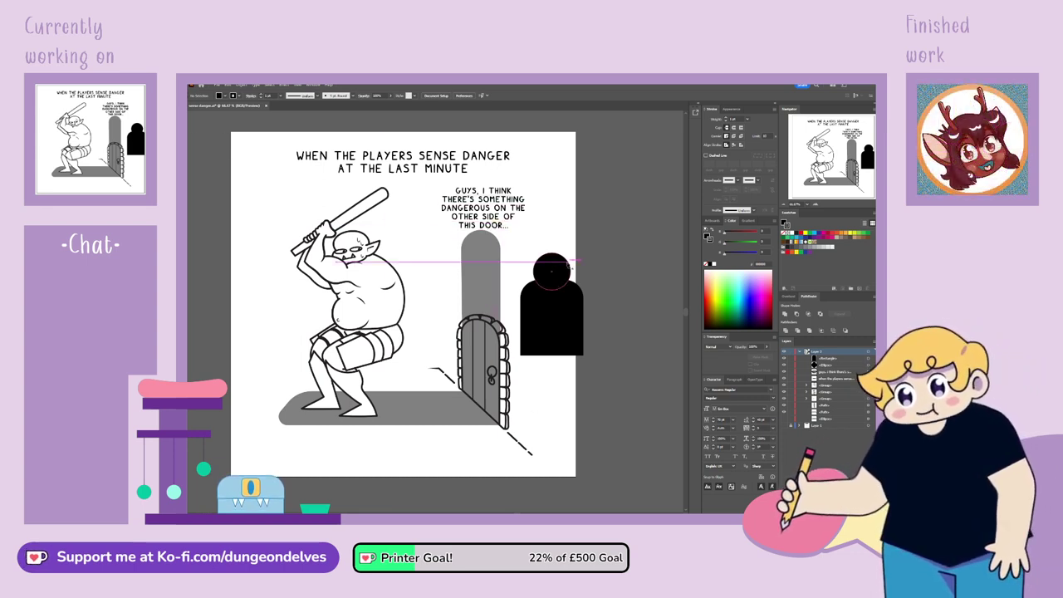
# Draw a narrow black triangle as a pointed ear sticking out from the door-facing side of the round head, and select it
pyautogui.click(540, 275)
pyautogui.click(517, 265)
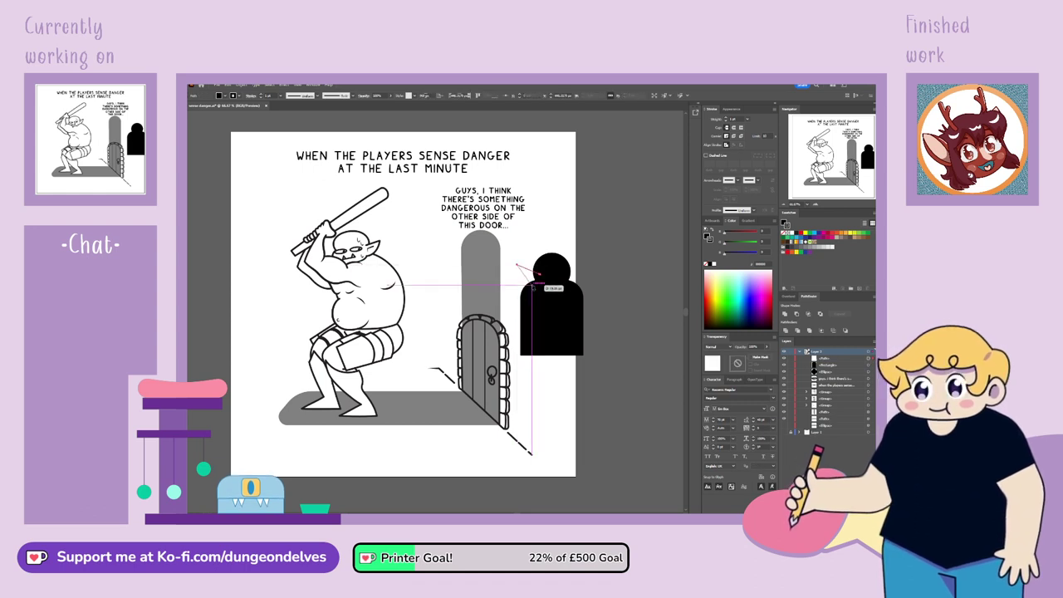
pyautogui.click(537, 287)
pyautogui.click(540, 275)
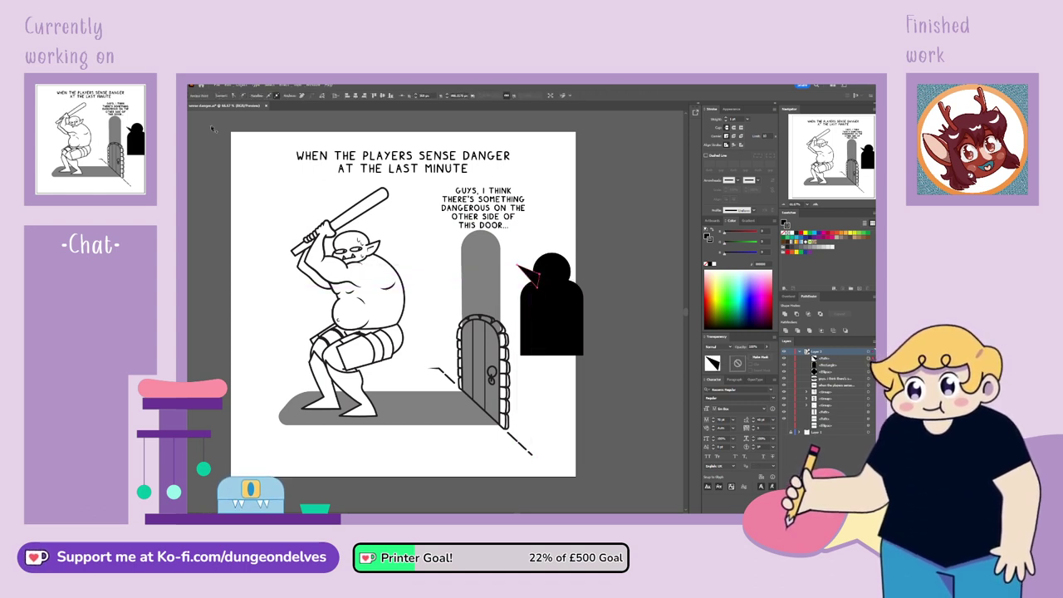
pyautogui.click(587, 203)
pyautogui.click(529, 272)
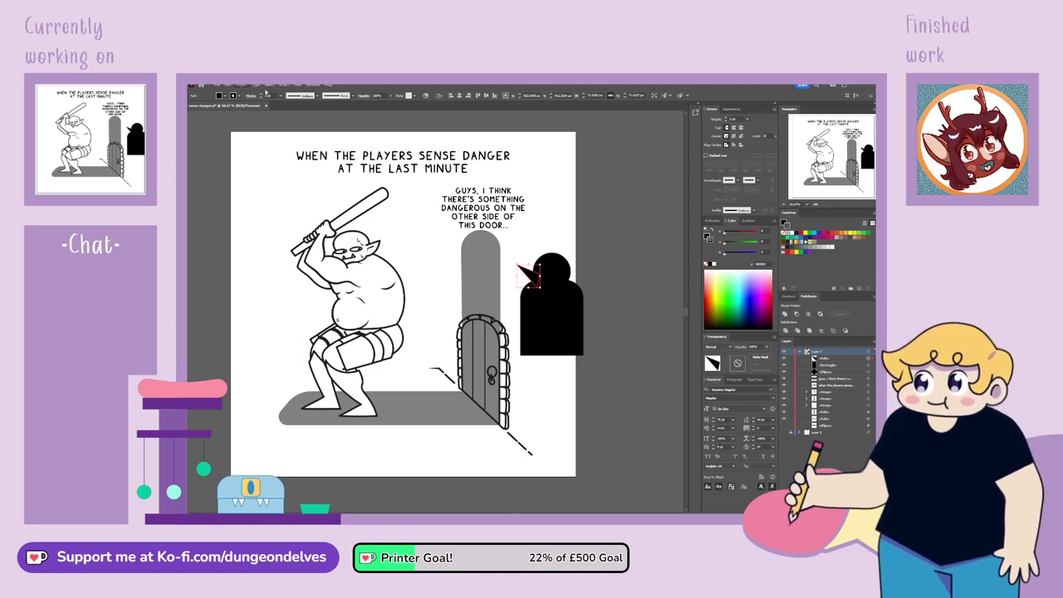
# Duplicate the pointed ear and mirror it onto the opposite side of the round black head
pyautogui.click(341, 117)
pyautogui.click(555, 334)
pyautogui.moveTo(527, 281); pyautogui.dragTo(575, 286)
pyautogui.click(598, 323)
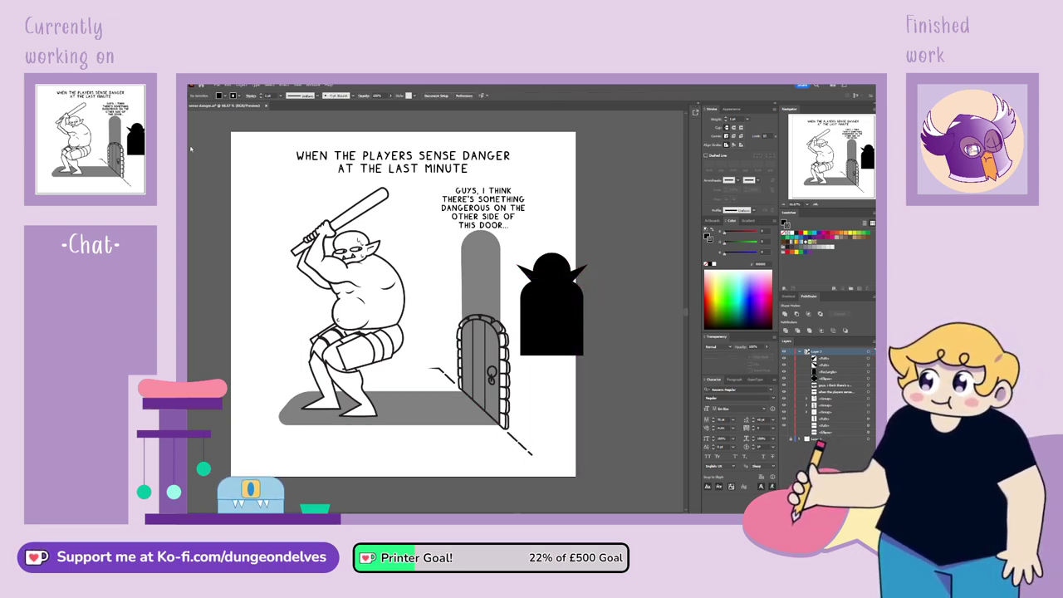
# Draw a narrow black rectangle as an arm on the door-facing side of the body and round its outer upper corner
pyautogui.moveTo(502, 290)
pyautogui.mouseDown()
pyautogui.moveTo(543, 327)
pyautogui.moveTo(545, 352)
pyautogui.moveTo(534, 353)
pyautogui.mouseUp()
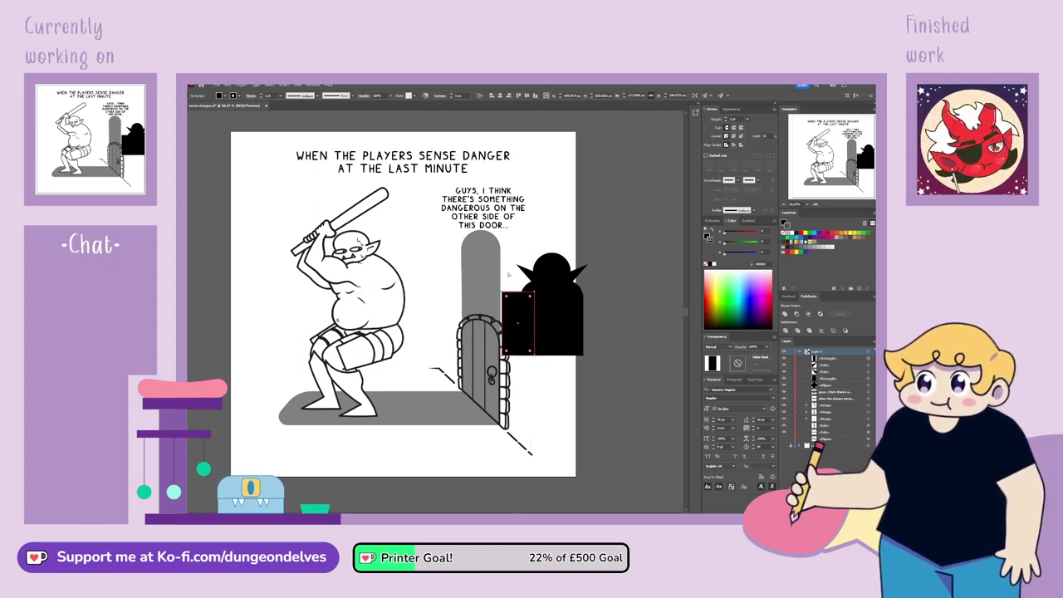
pyautogui.moveTo(529, 297); pyautogui.dragTo(521, 331)
pyautogui.hotkey('ctrl', 'z')
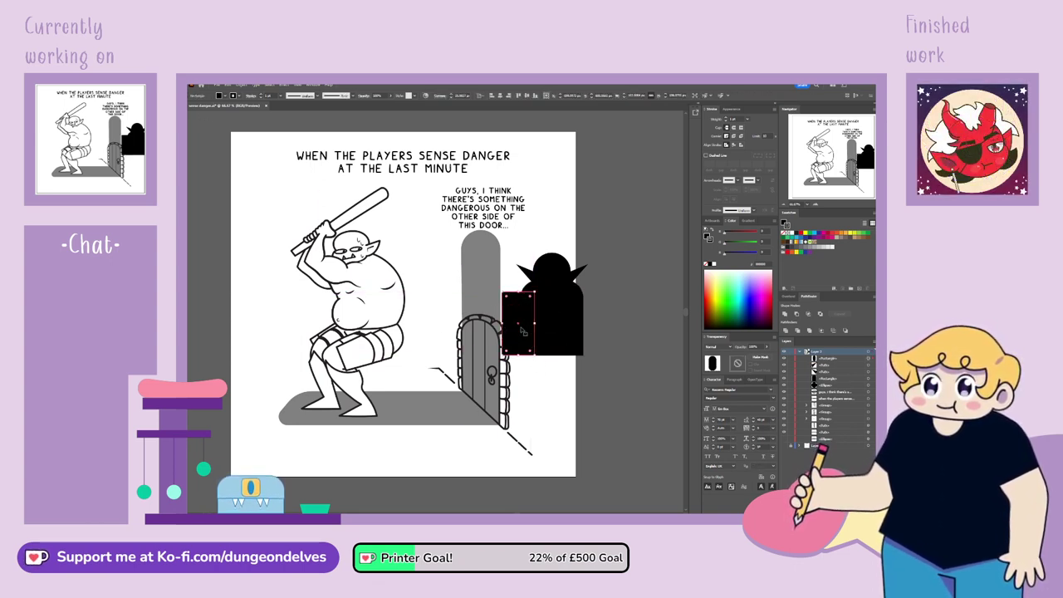
pyautogui.click(502, 292)
pyautogui.moveTo(508, 295); pyautogui.dragTo(520, 320)
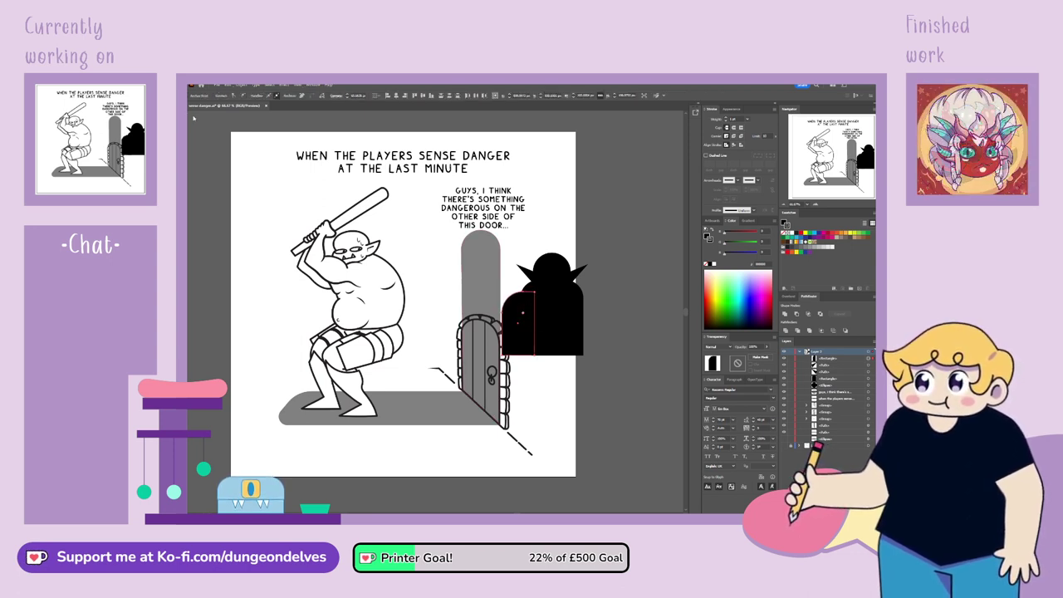
pyautogui.hotkey('ctrl', 'shift', 'a')
# Duplicate the rounded arm and mirror the copy onto the opposite side of the black body
pyautogui.click(509, 342)
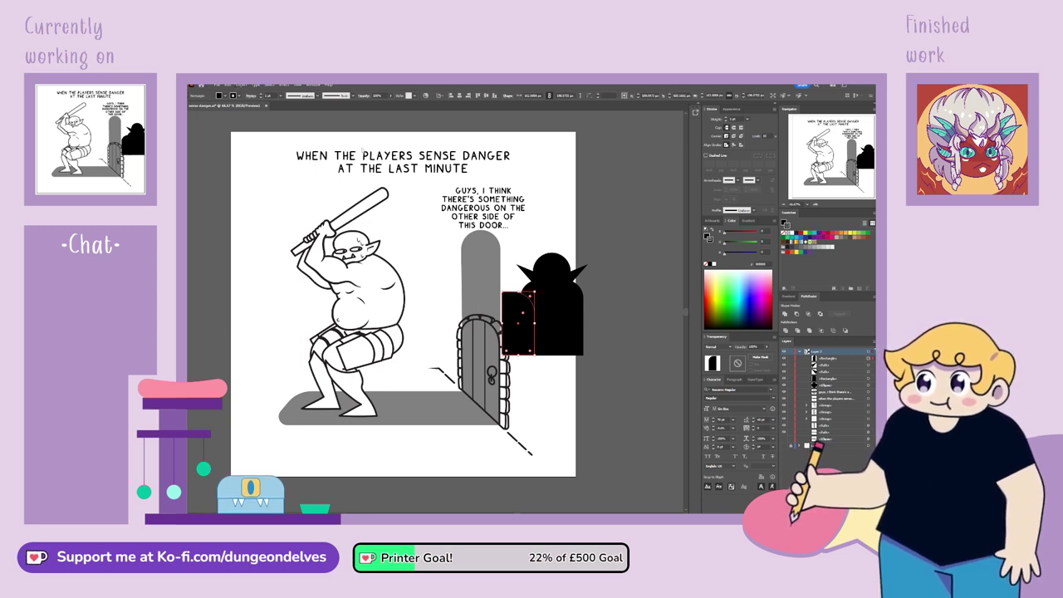
pyautogui.hotkey('ctrl', 'c')
pyautogui.hotkey('ctrl', 'f')
pyautogui.moveTo(522, 339); pyautogui.dragTo(615, 313)
# Group the silhouette's parts, place the figure over the upper door, and merge it into a single shape
pyautogui.click(626, 340)
pyautogui.click(626, 339)
pyautogui.hotkey('ctrl', 'g')
pyautogui.click(613, 340)
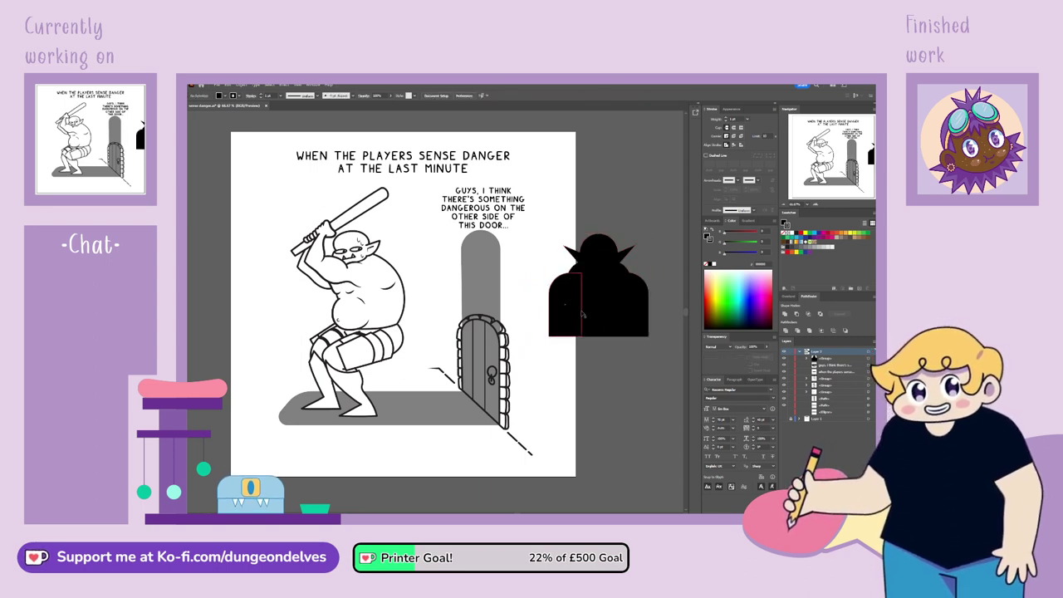
pyautogui.moveTo(634, 307); pyautogui.dragTo(502, 318)
pyautogui.click(808, 331)
# Delete the grey arched shadow and skew the black silhouette vertically so its lower edge follows the wall's slant
pyautogui.click(485, 383)
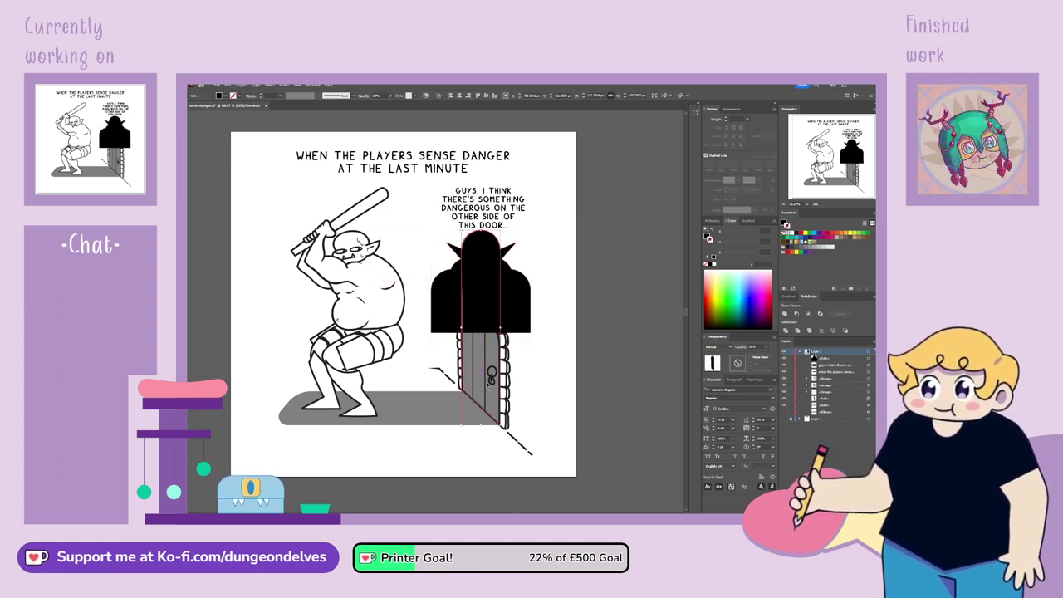
pyautogui.press('Delete')
pyautogui.click(500, 295)
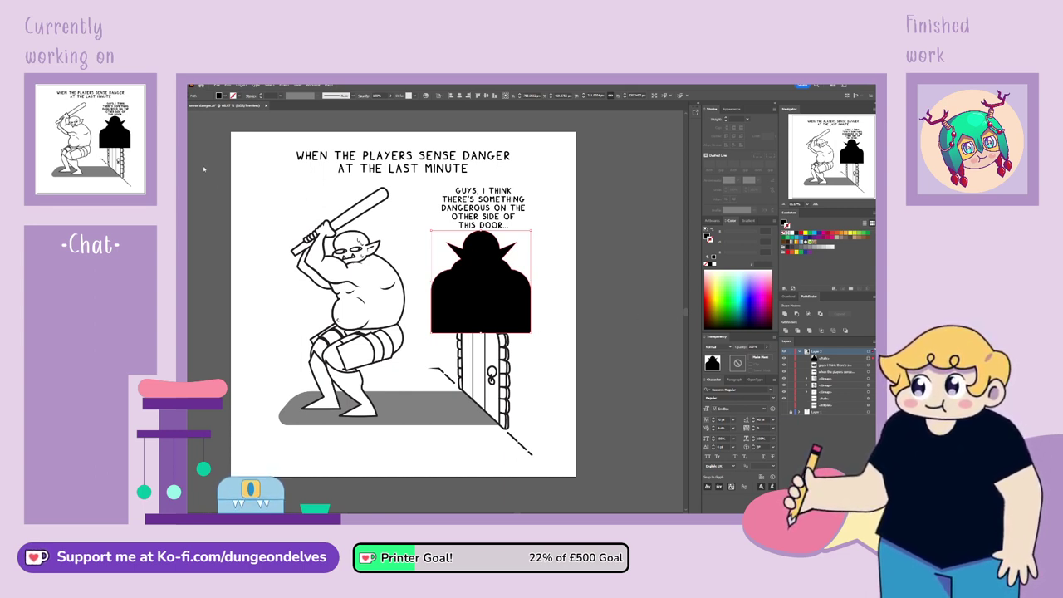
pyautogui.press('e')
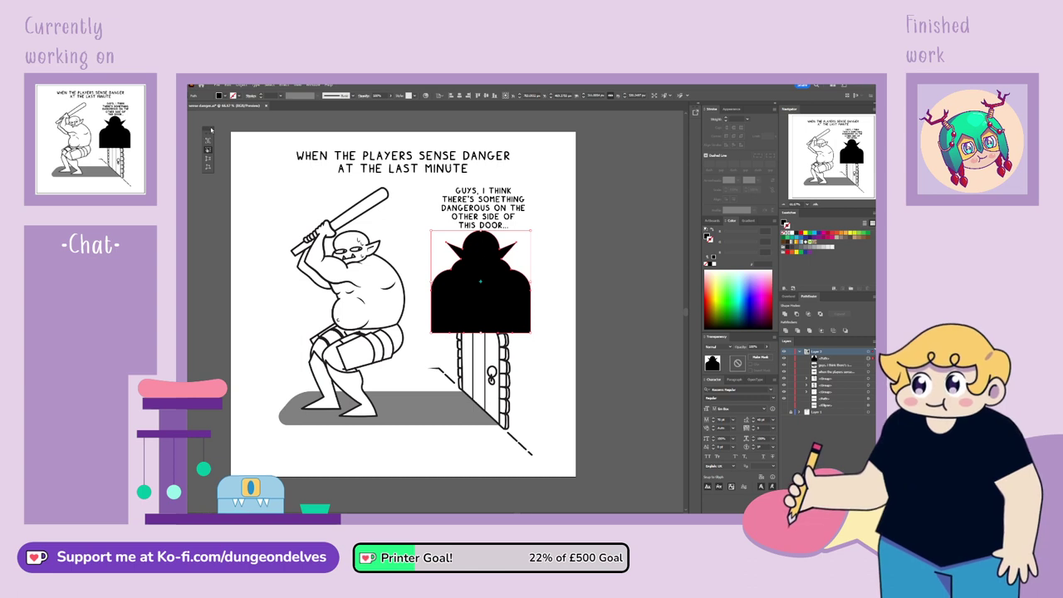
pyautogui.moveTo(210, 130); pyautogui.dragTo(271, 157)
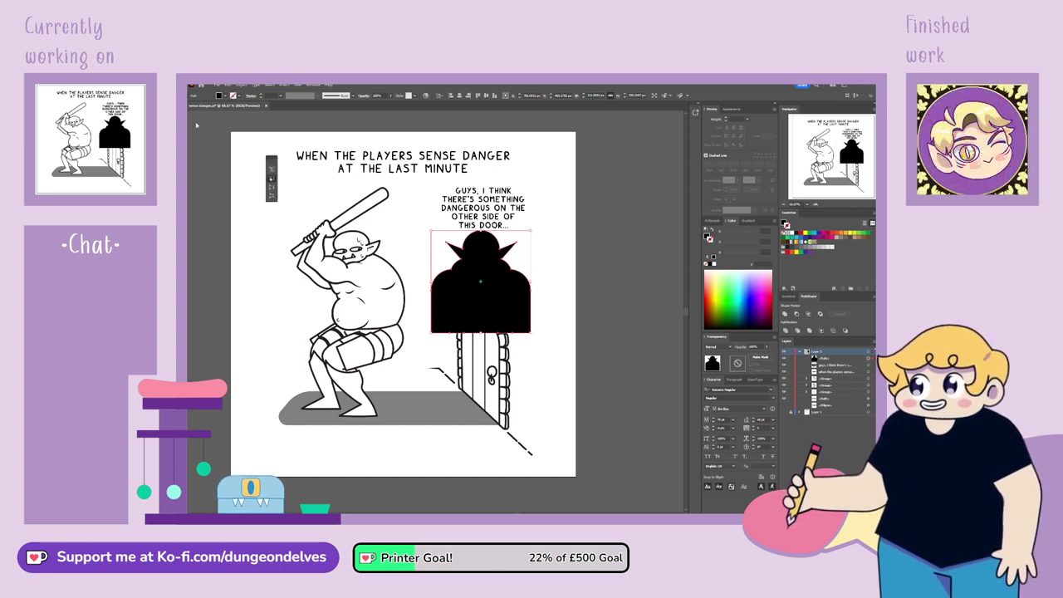
pyautogui.moveTo(192, 127); pyautogui.dragTo(195, 130)
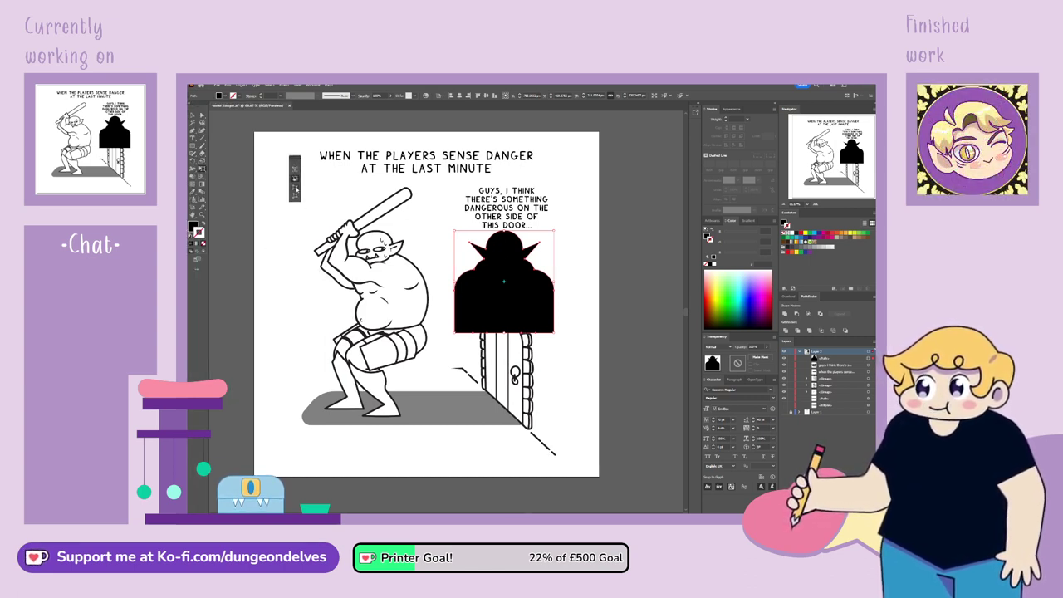
pyautogui.moveTo(556, 338); pyautogui.dragTo(548, 405)
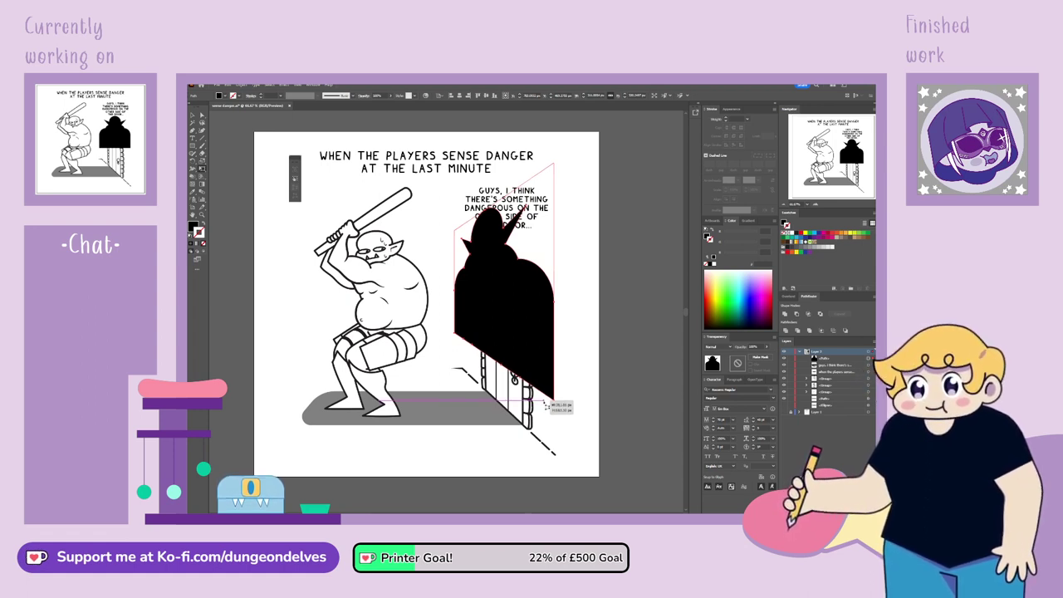
pyautogui.moveTo(546, 406); pyautogui.dragTo(546, 407)
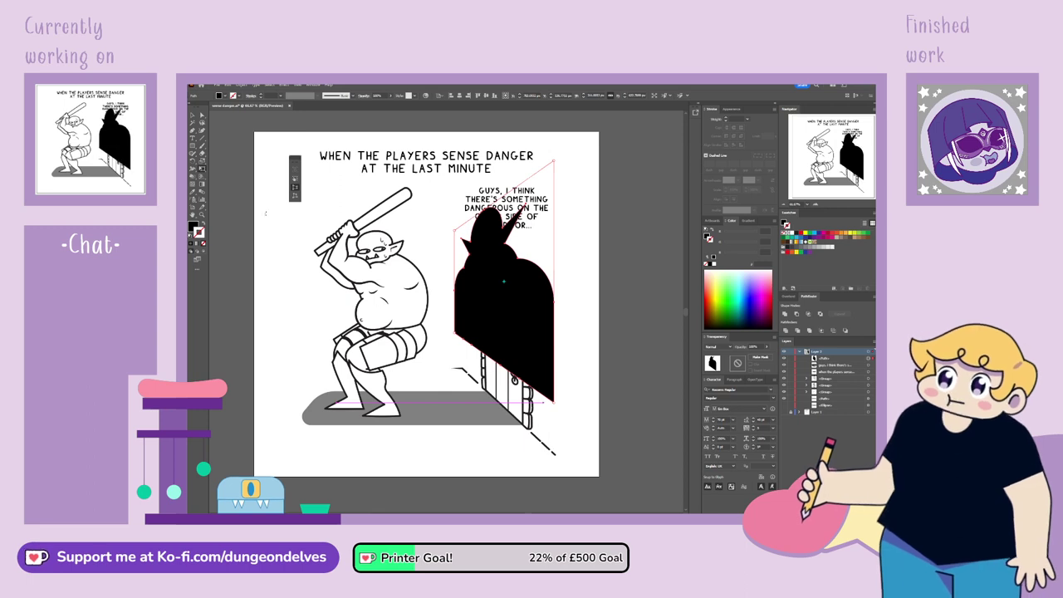
# Scale the skewed silhouette down proportionally and place it over the door, just below the speech text
pyautogui.click(193, 117)
pyautogui.moveTo(504, 208); pyautogui.dragTo(504, 252)
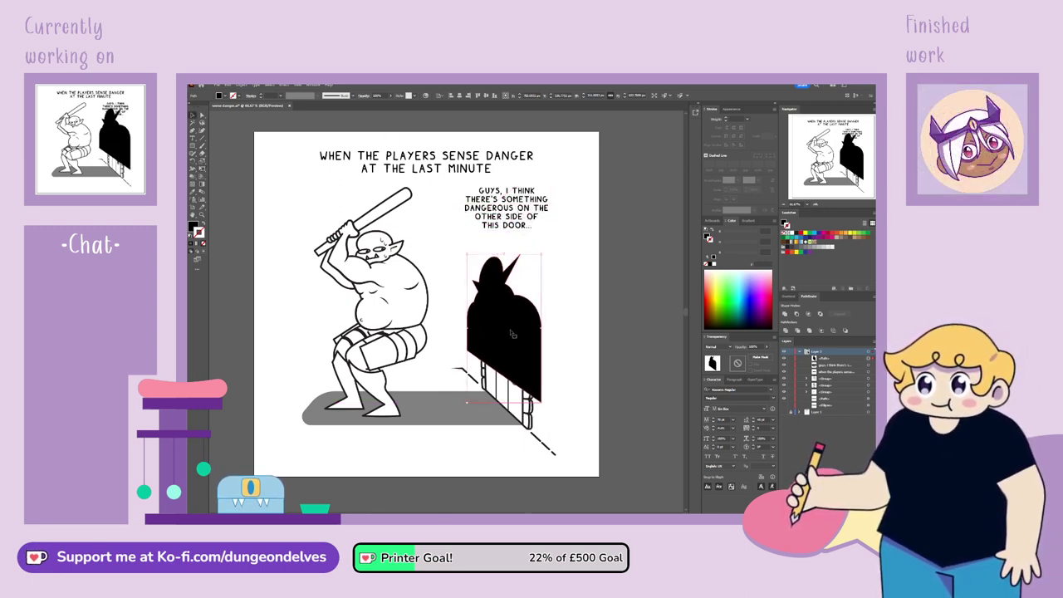
pyautogui.moveTo(512, 329); pyautogui.dragTo(527, 307)
# Stretch the silhouette's two bottom corner points straight down until its lower edge meets the slanted base line of the wall
pyautogui.click(201, 116)
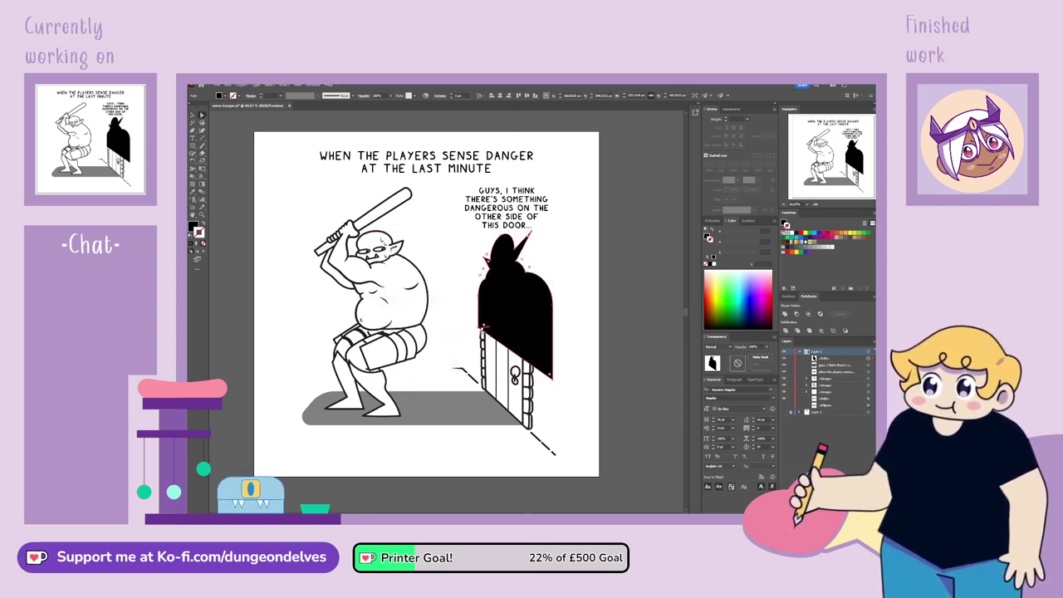
pyautogui.click(192, 130)
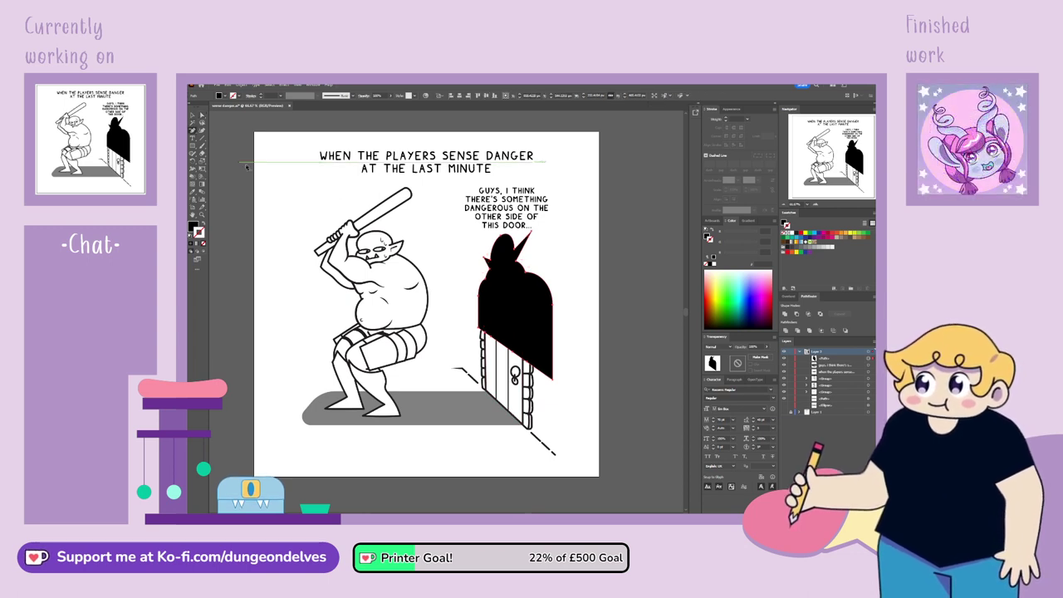
pyautogui.click(529, 363)
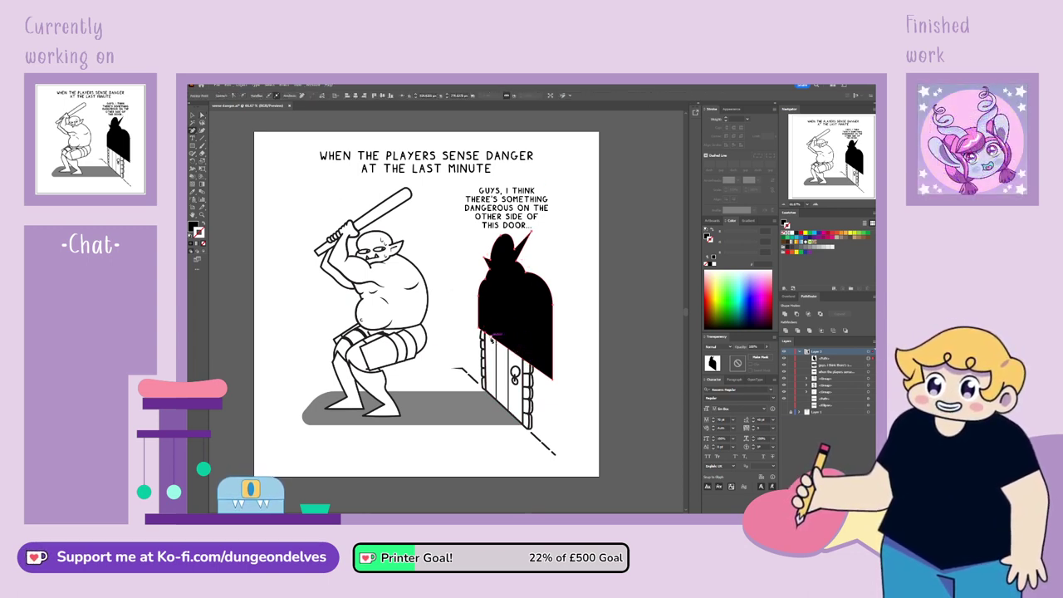
pyautogui.click(201, 116)
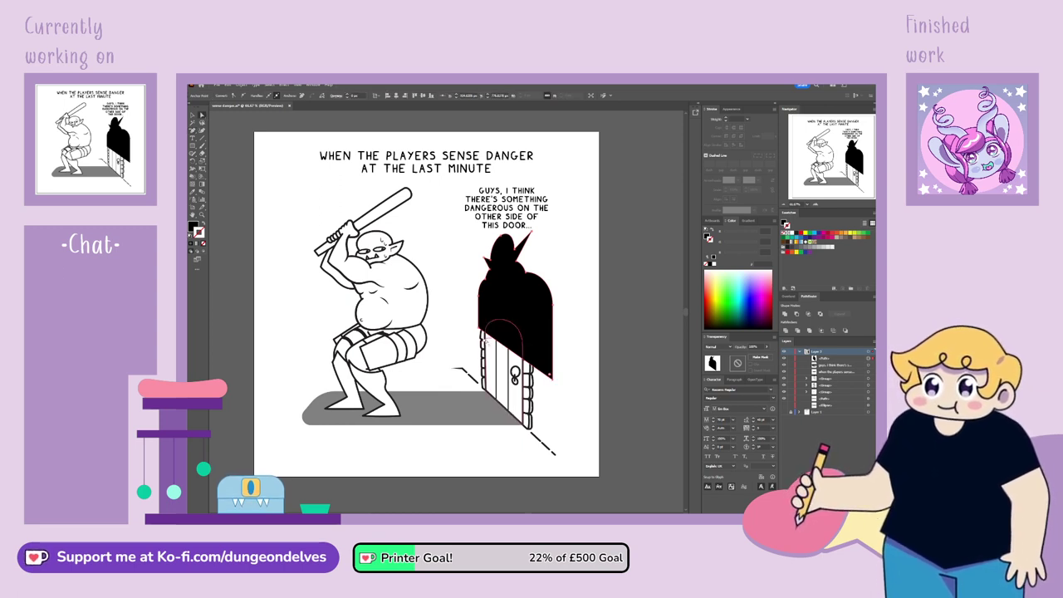
pyautogui.keyDown('shift'); pyautogui.click(479, 327); pyautogui.keyUp('shift')
pyautogui.moveTo(554, 381); pyautogui.dragTo(553, 453)
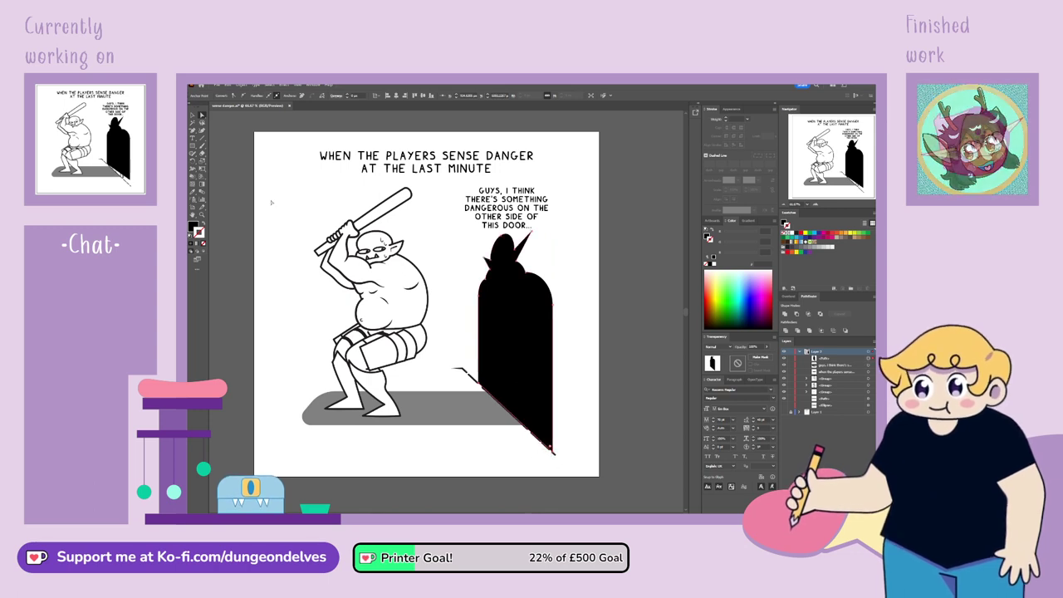
# Reduce the silhouette's opacity to make it a grey shadow and shift it slightly down and left around the door
pyautogui.press('v')
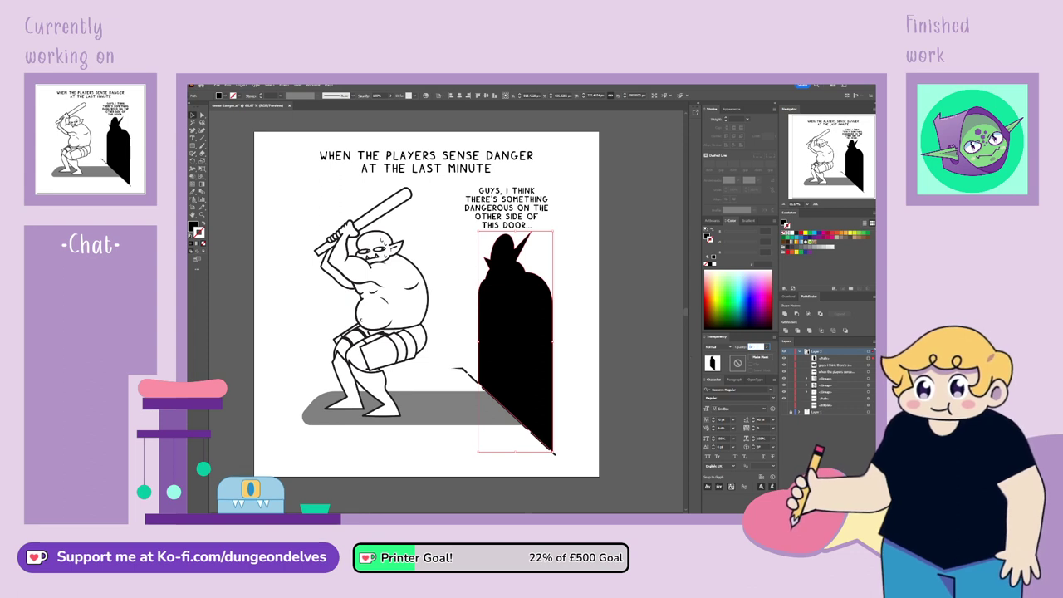
pyautogui.press('Return')
pyautogui.click(586, 333)
pyautogui.moveTo(547, 359)
pyautogui.mouseDown()
pyautogui.moveTo(542, 374)
pyautogui.moveTo(536, 344)
pyautogui.mouseUp()
pyautogui.click(576, 232)
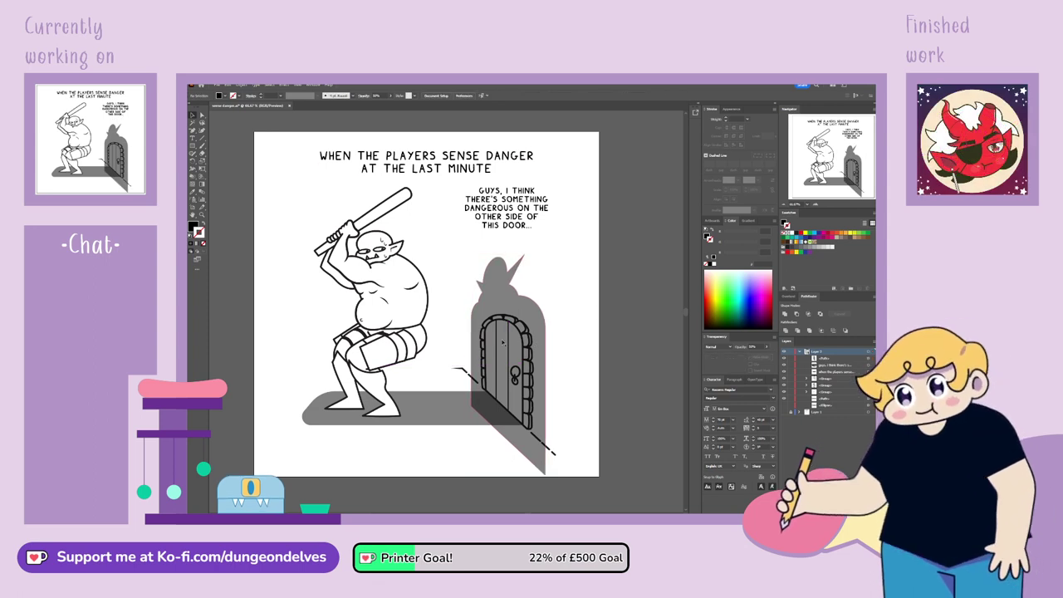
# Move the speech text down closer to the silhouette, and raise the shadow's bottom corner points to the wall's base line
pyautogui.moveTo(531, 218); pyautogui.dragTo(536, 231)
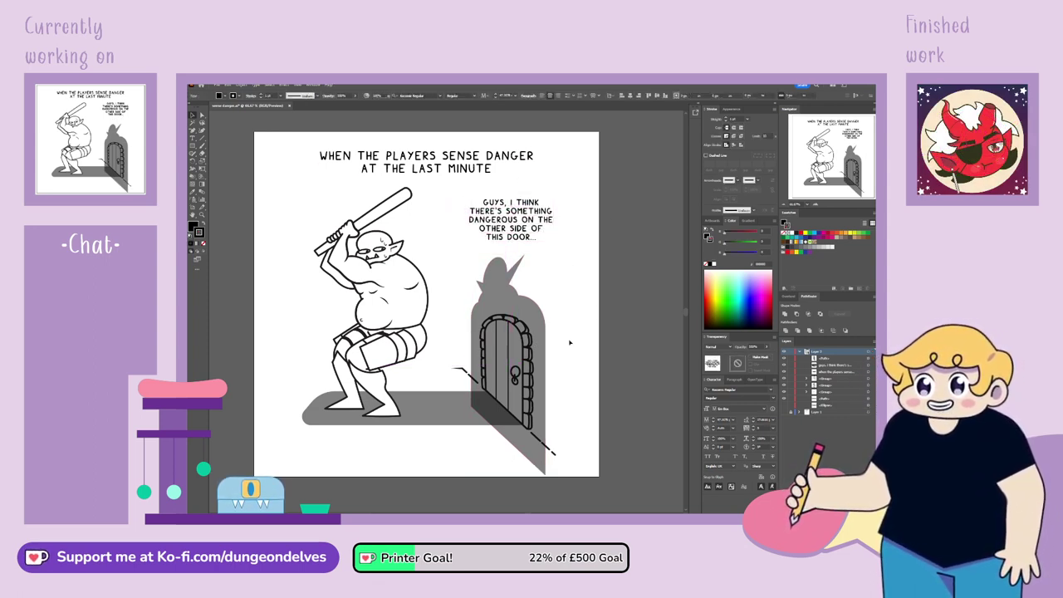
pyautogui.click(491, 432)
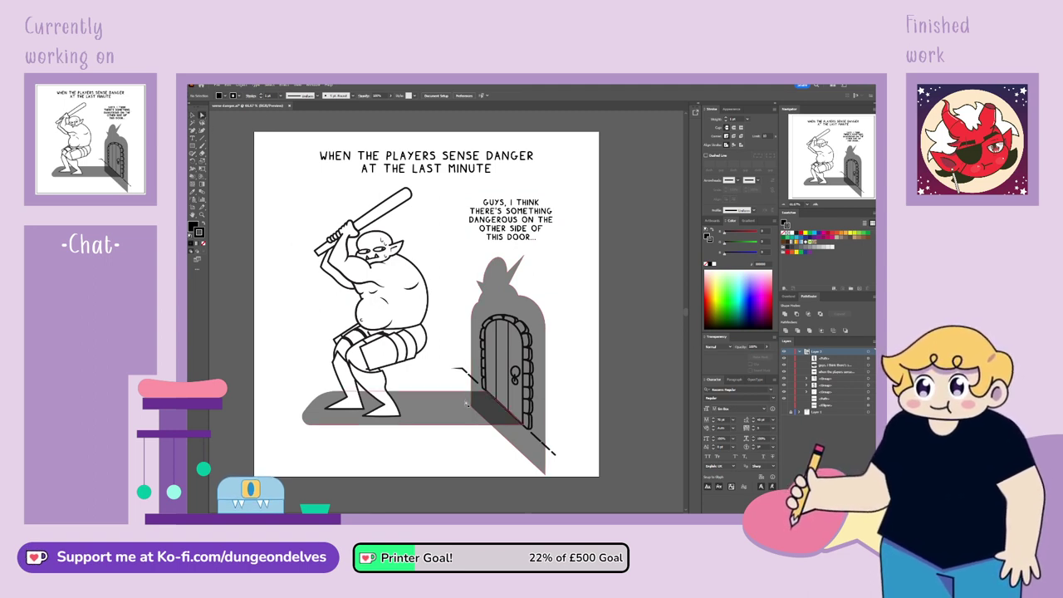
pyautogui.click(472, 405)
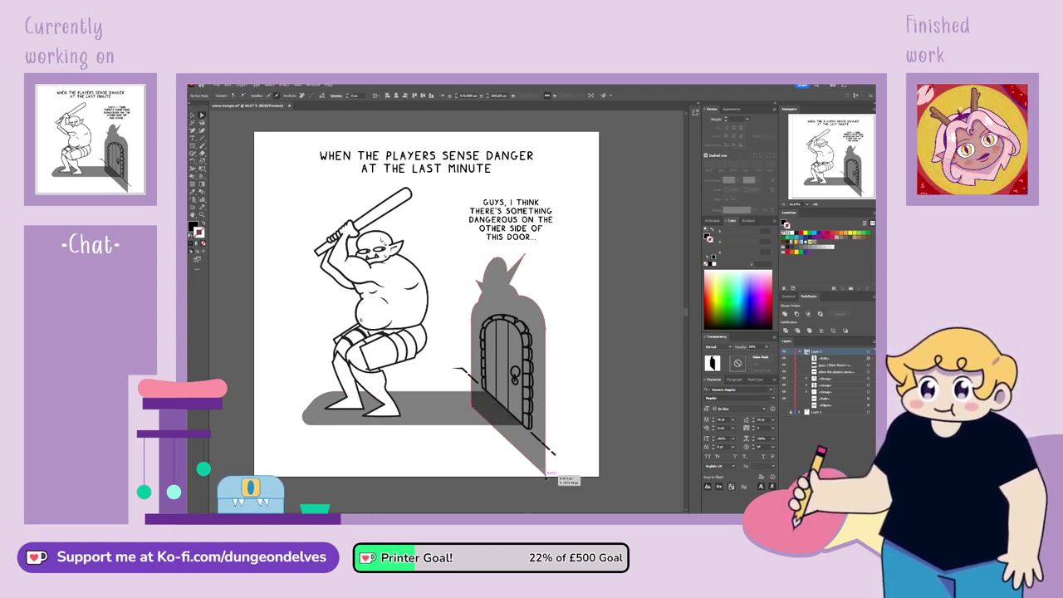
pyautogui.moveTo(546, 476); pyautogui.dragTo(545, 445)
pyautogui.click(193, 115)
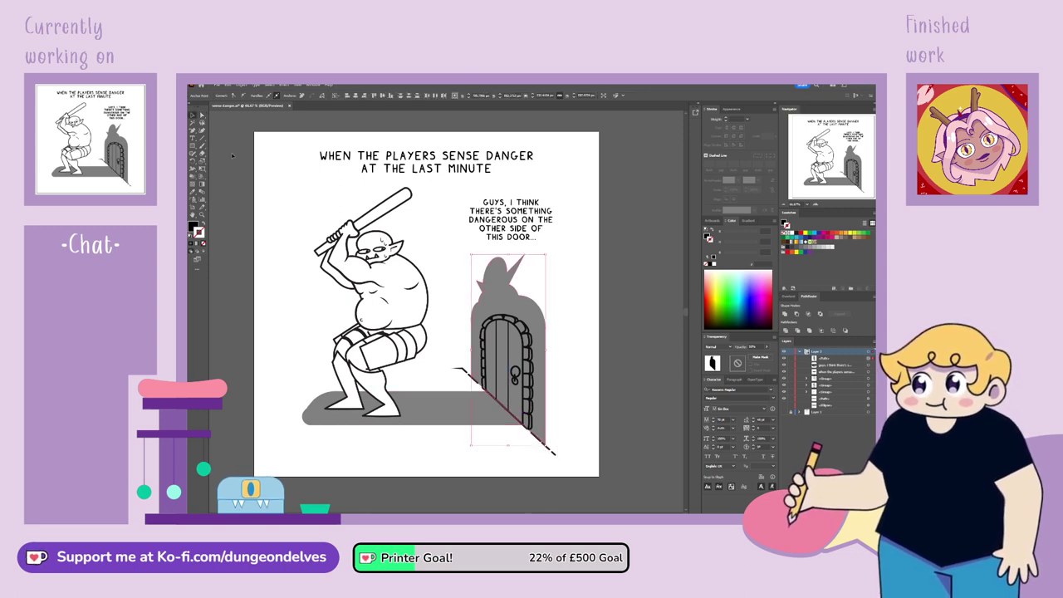
# Replace the long floor shadow with a flat black ellipse under the ogre's feet, stacked behind the line art
pyautogui.click(437, 391)
pyautogui.press('Delete')
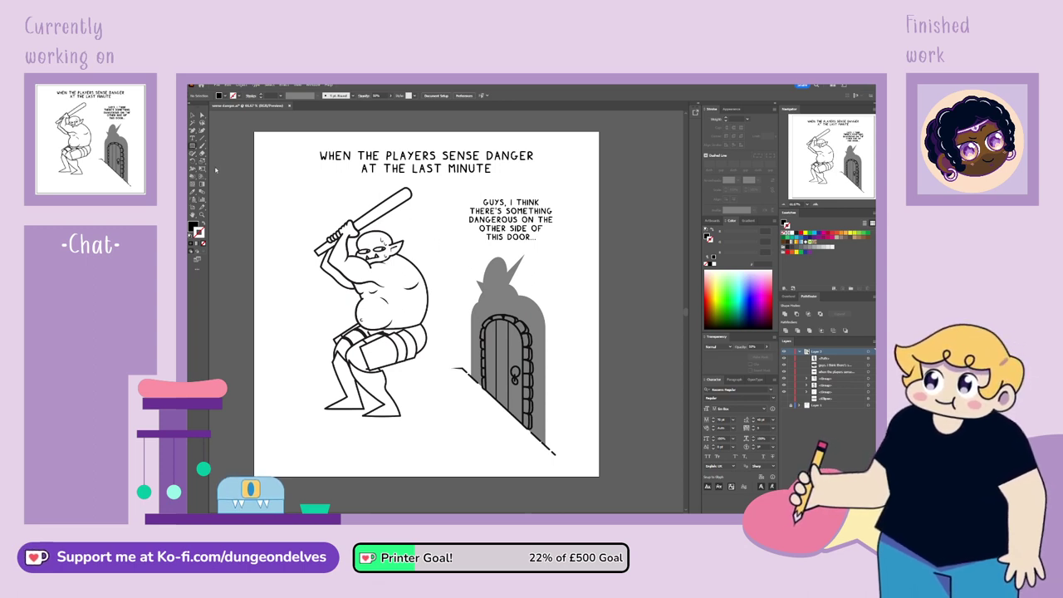
pyautogui.moveTo(311, 396); pyautogui.dragTo(414, 432)
pyautogui.moveTo(822, 358); pyautogui.dragTo(824, 407)
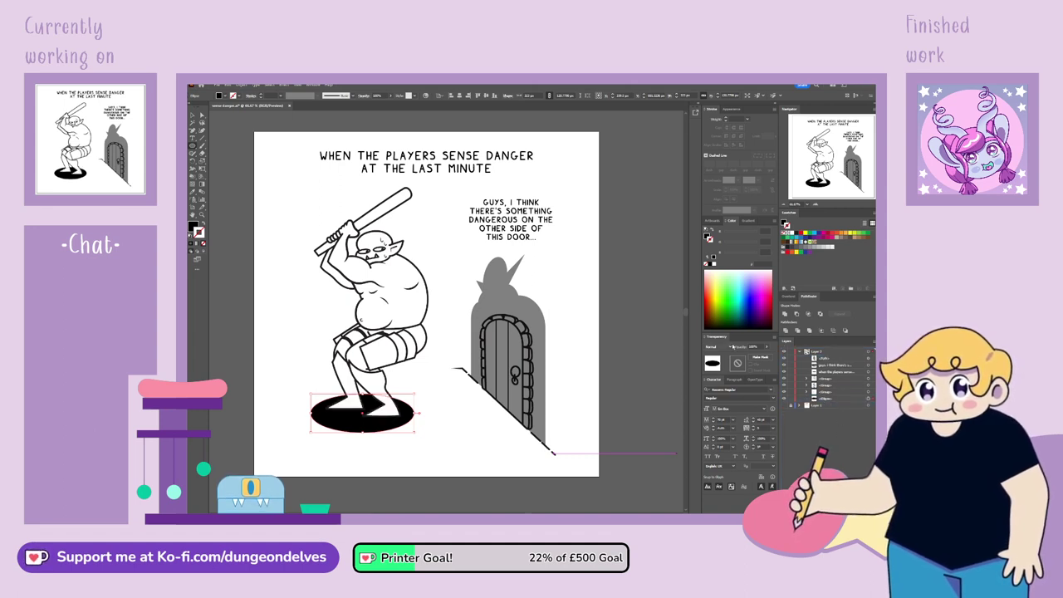
# Set the opacity of the ellipse under the ogre's feet to 50%
pyautogui.click(754, 347)
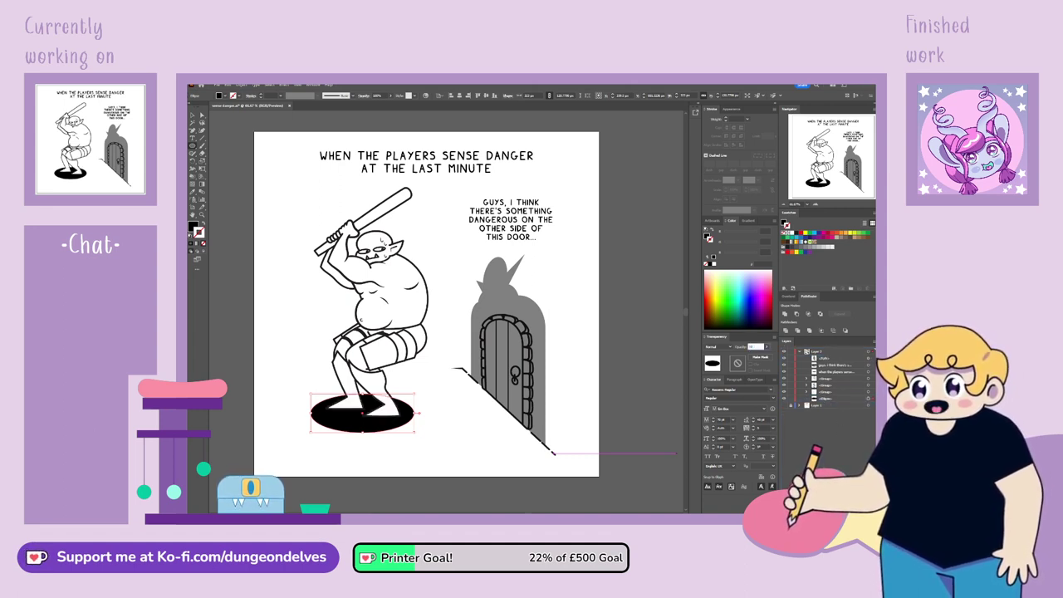
pyautogui.write('50')
pyautogui.press('Return')
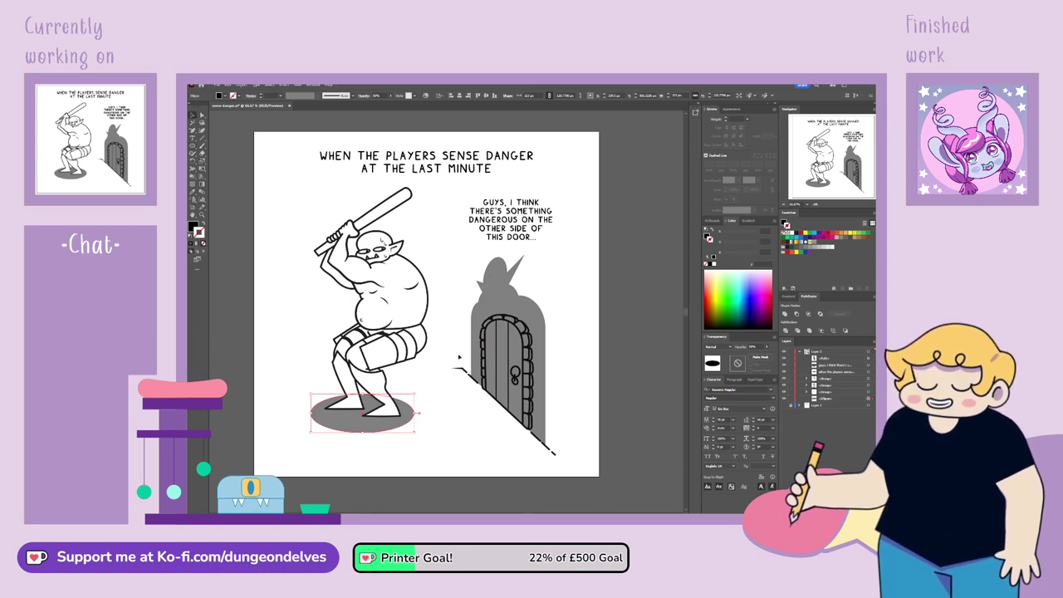
pyautogui.click(456, 413)
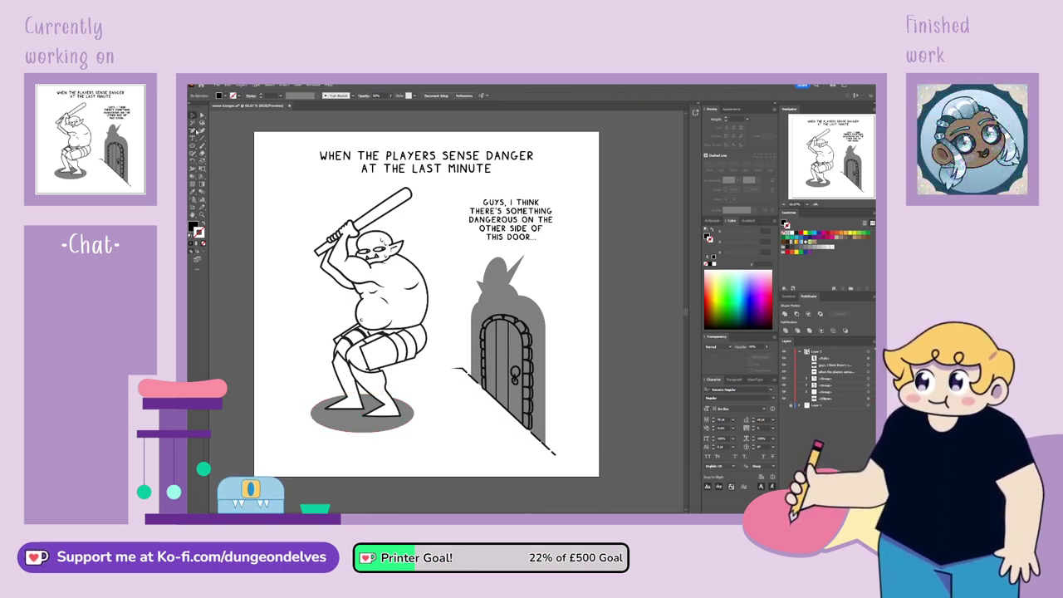
# Stack the wall silhouette just above the ellipse, behind the other artwork, and group the two shadows
pyautogui.click(376, 431)
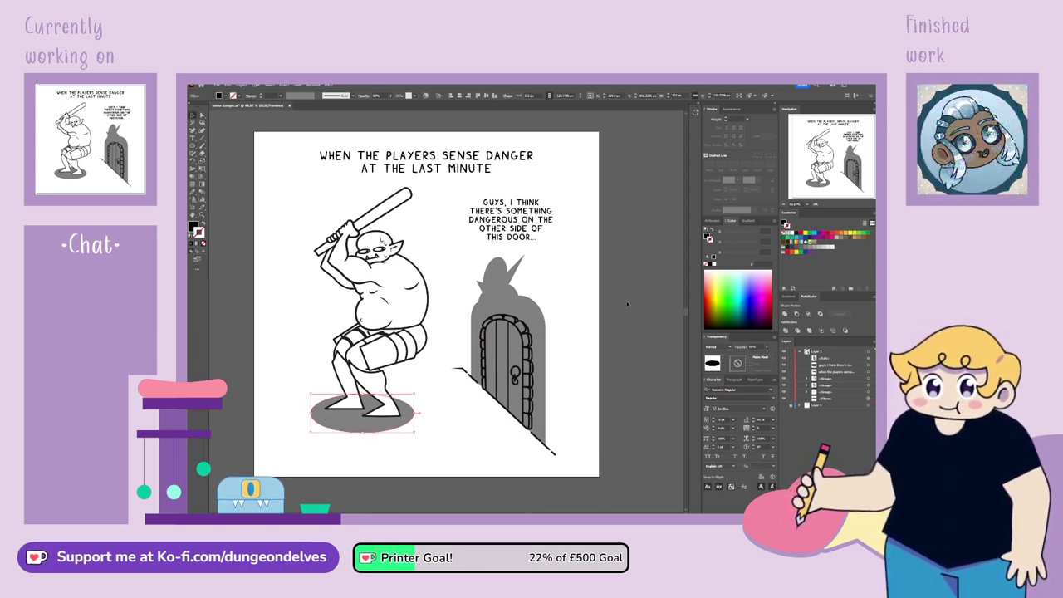
pyautogui.moveTo(820, 359); pyautogui.dragTo(822, 394)
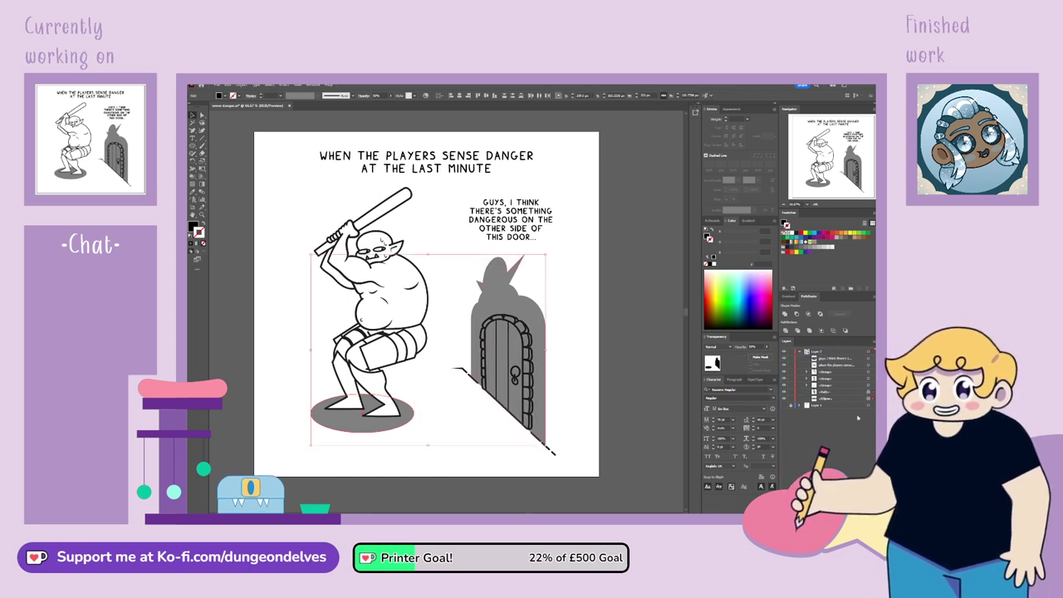
pyautogui.hotkey('ctrl', 'g')
# Inside the shadow group, draw a filled black shape with the Pen tool from the foot ellipse to the wall silhouette's base, curving its ogre end
pyautogui.doubleClick(512, 278)
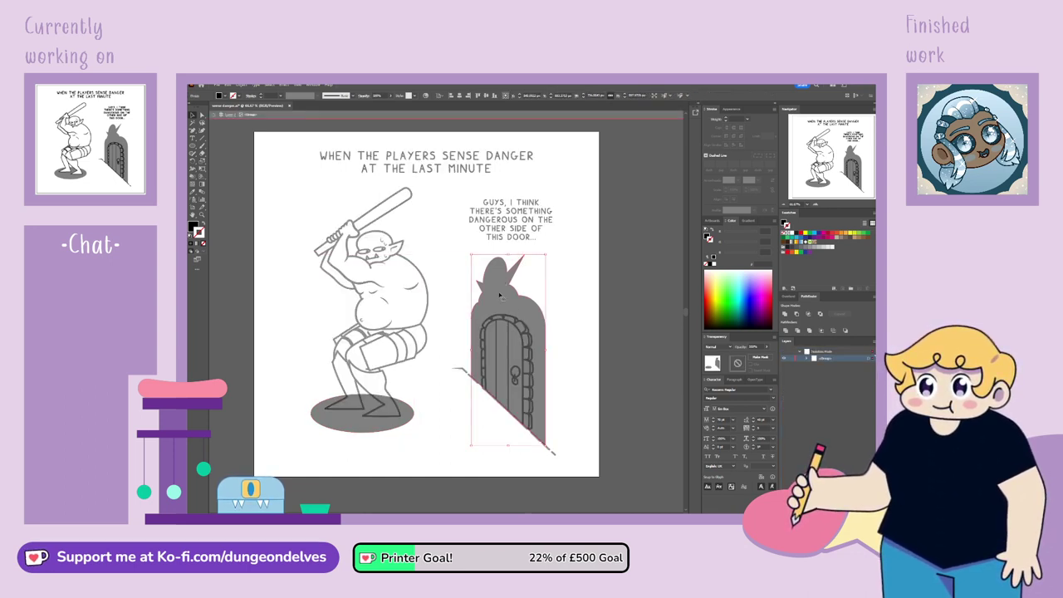
pyautogui.click(600, 297)
pyautogui.click(194, 131)
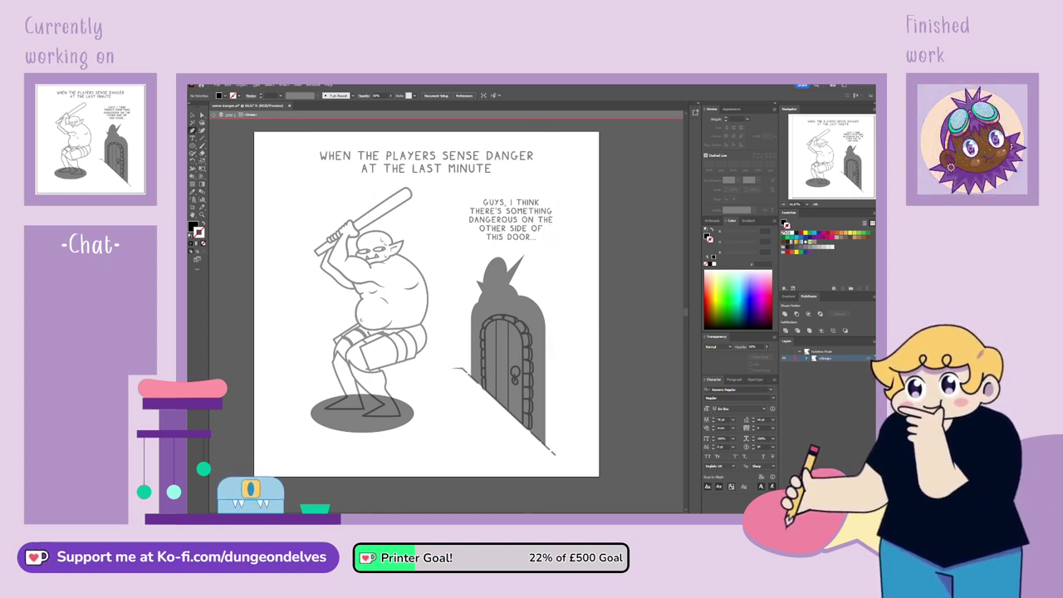
pyautogui.click(362, 396)
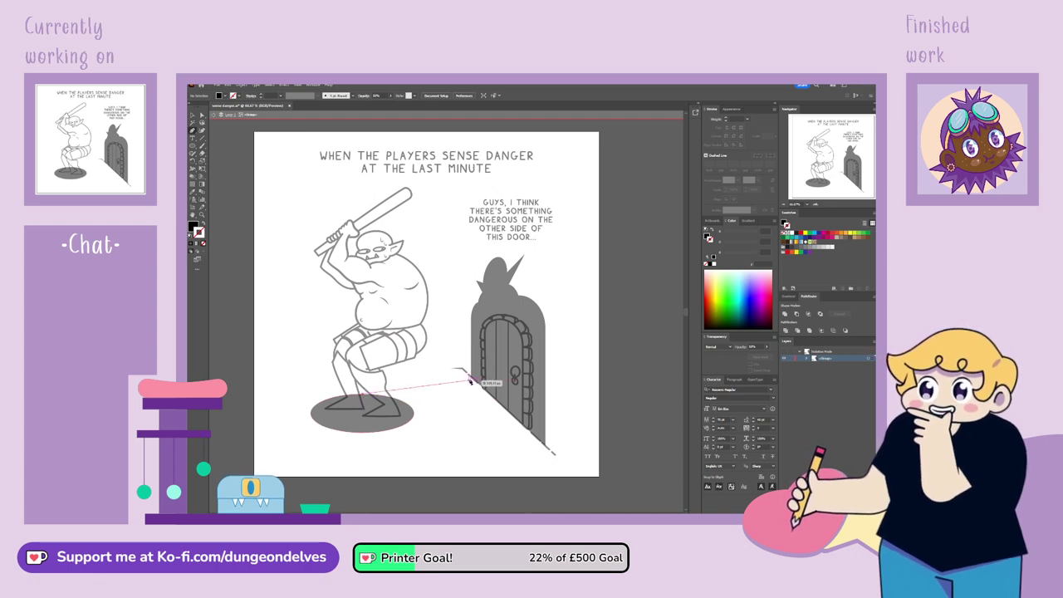
pyautogui.click(470, 376)
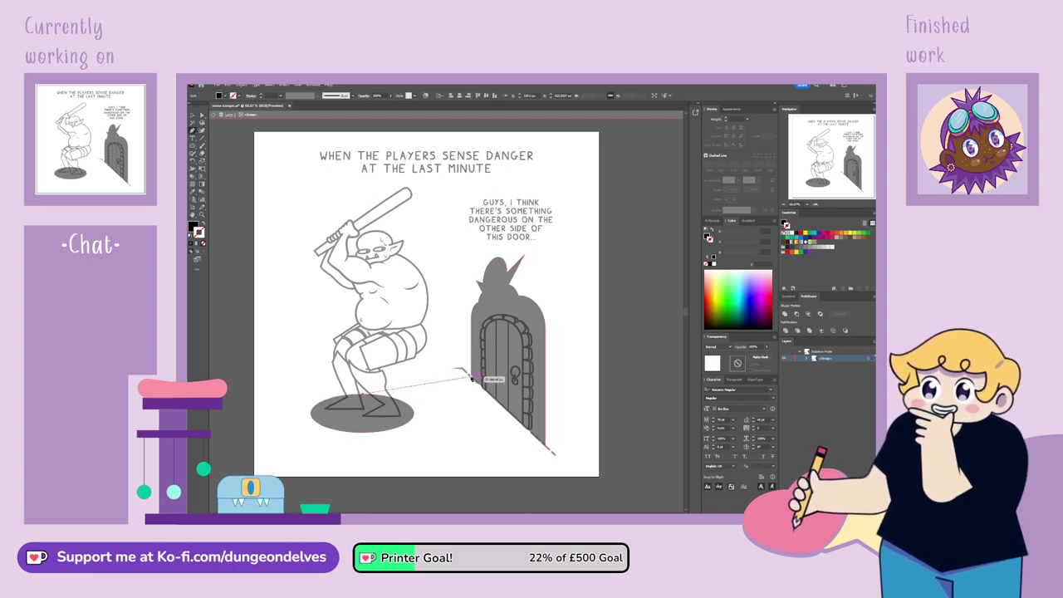
pyautogui.click(547, 451)
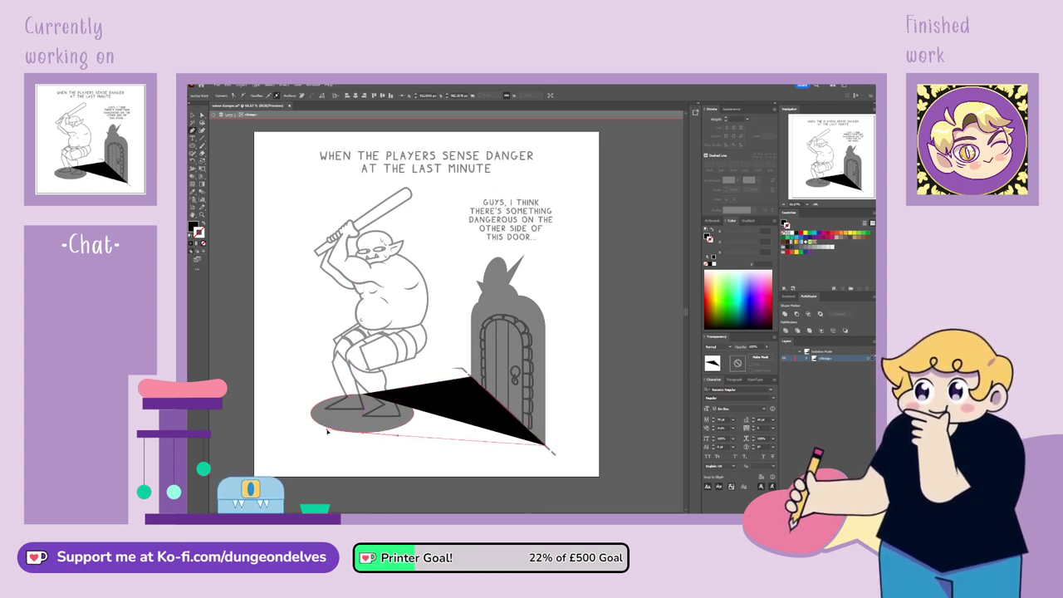
pyautogui.click(326, 431)
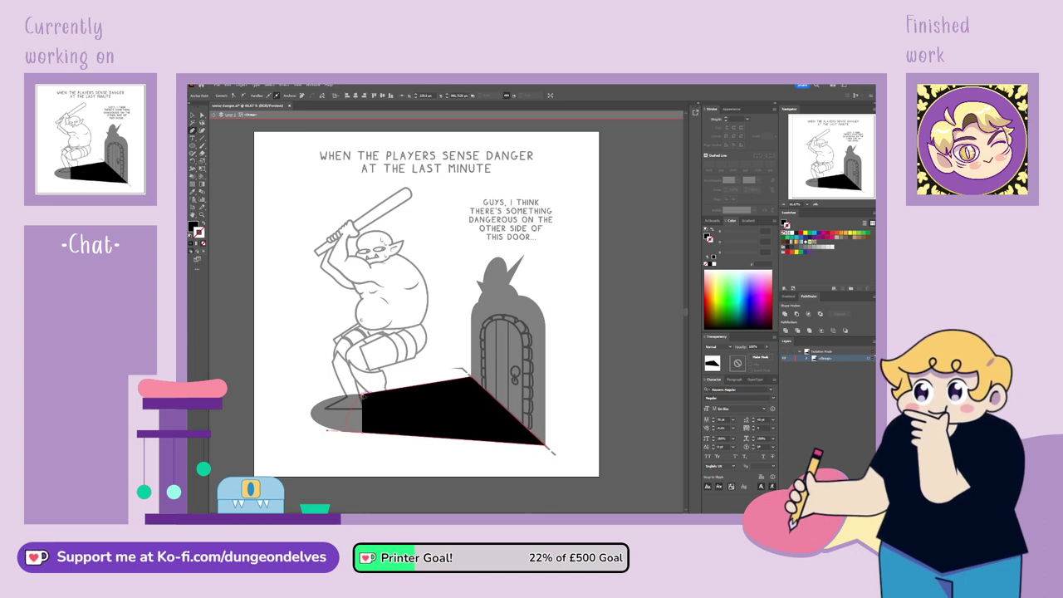
pyautogui.moveTo(379, 394); pyautogui.dragTo(384, 394)
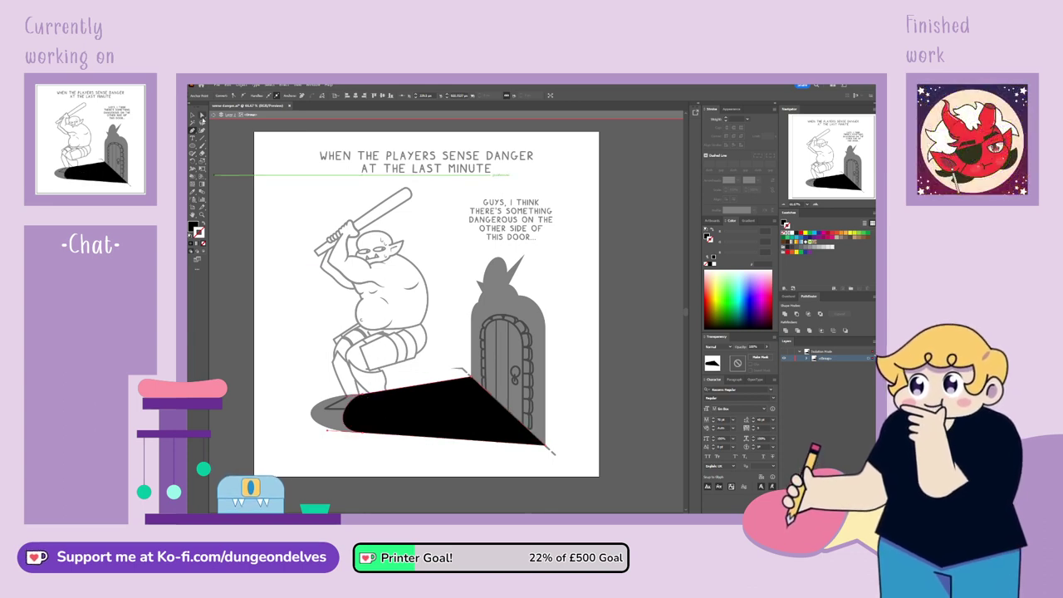
# Adjust the curve handles at the ogre end of the black floor shape so its edges meet the ellipse smoothly
pyautogui.click(202, 122)
pyautogui.hotkey('ctrl', 'shift', 'a')
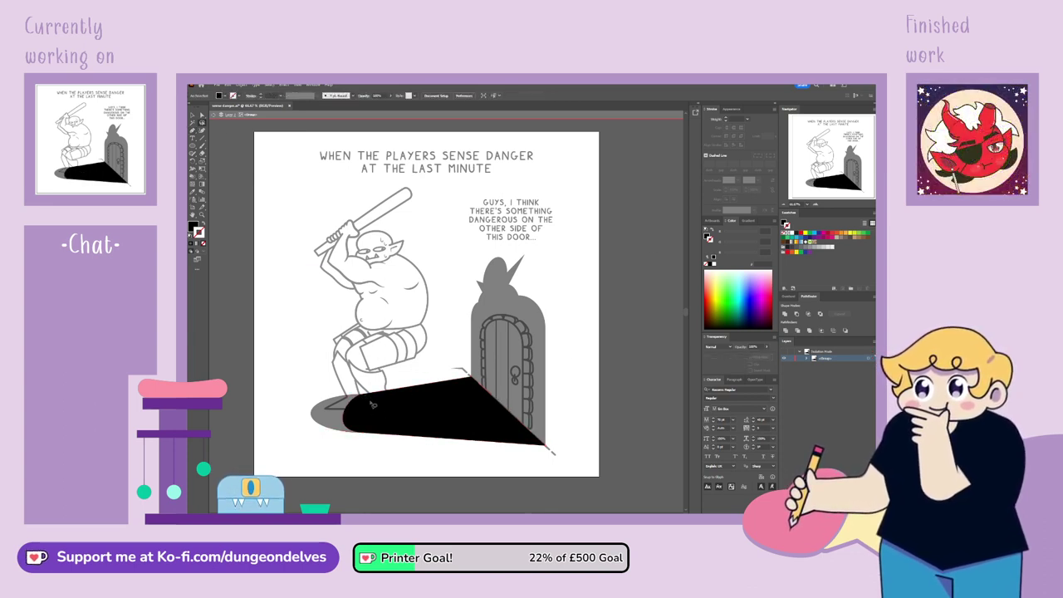
pyautogui.click(369, 399)
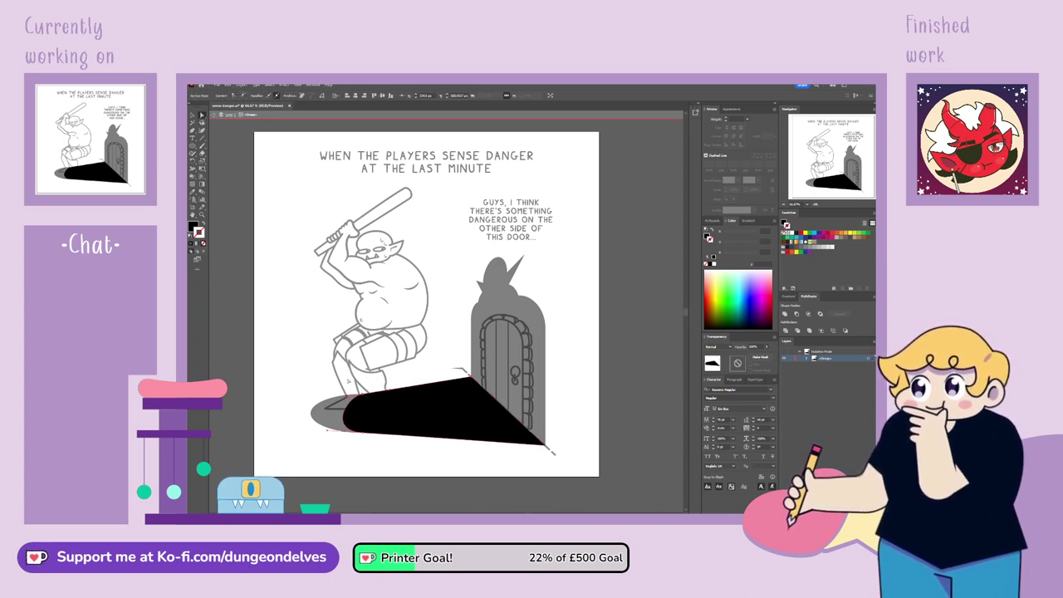
pyautogui.moveTo(348, 396); pyautogui.dragTo(335, 396)
pyautogui.hotkey('ctrl', 'shift', 'a')
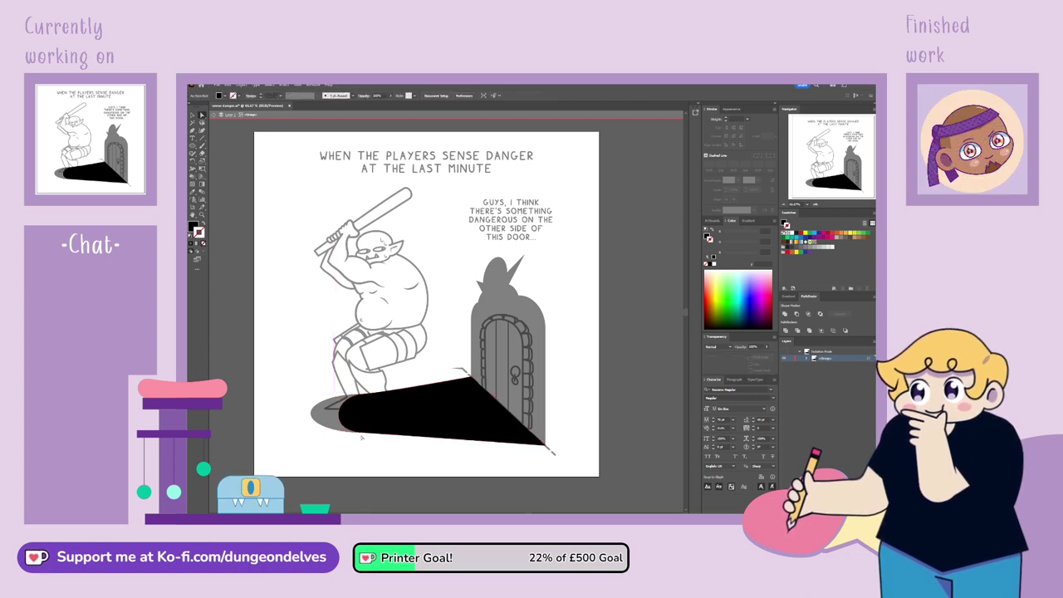
pyautogui.click(364, 434)
pyautogui.moveTo(400, 435); pyautogui.dragTo(400, 433)
pyautogui.moveTo(335, 395); pyautogui.dragTo(328, 395)
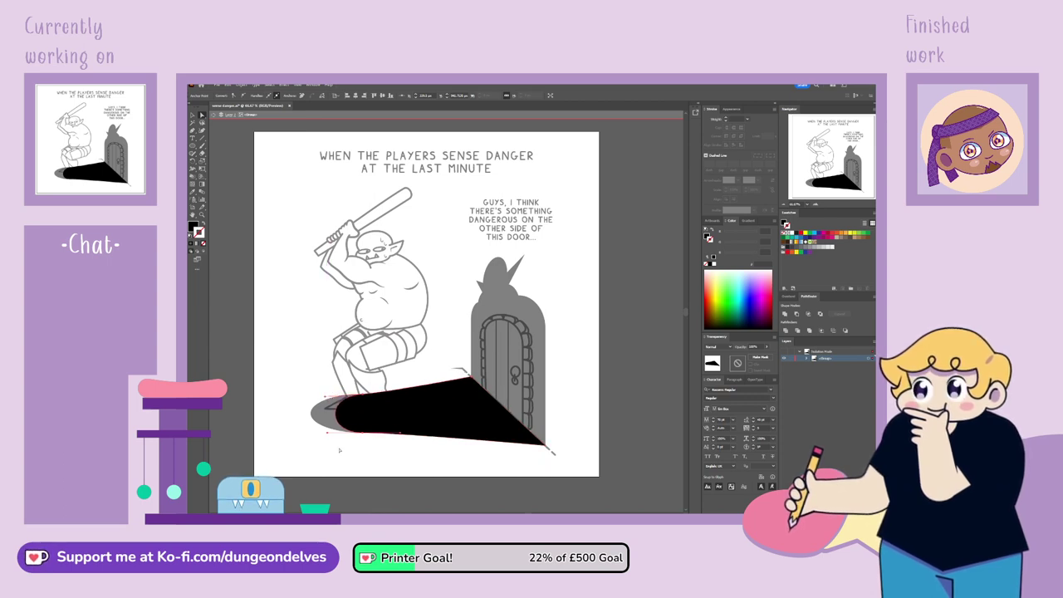
pyautogui.click(251, 128)
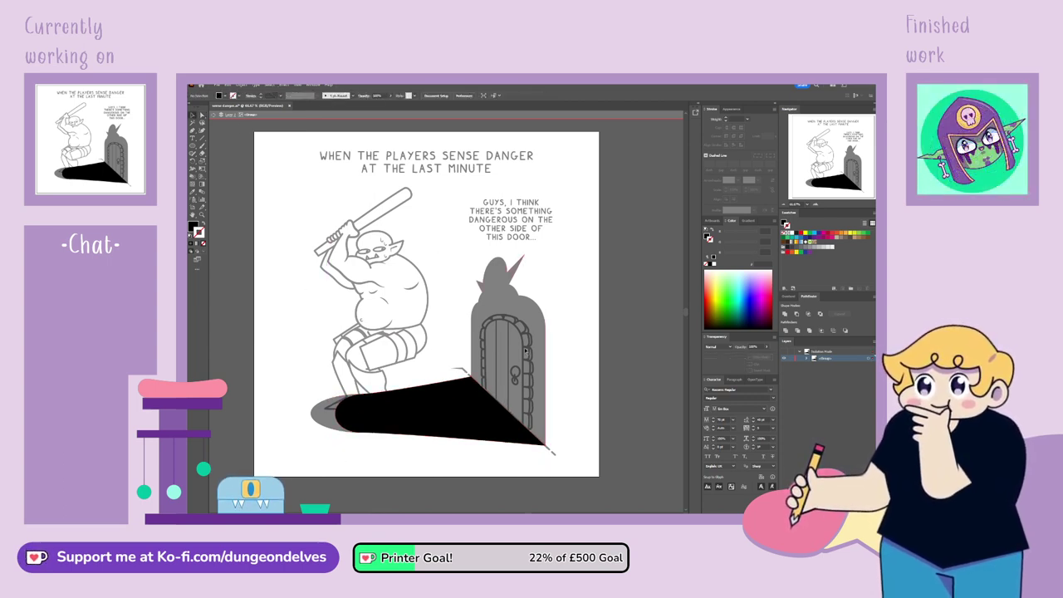
# Set the wall silhouette and the foot ellipse to 100% opacity and leave the shadow group's isolation
pyautogui.click(499, 400)
pyautogui.keyDown('shift'); pyautogui.click(325, 411); pyautogui.keyUp('shift')
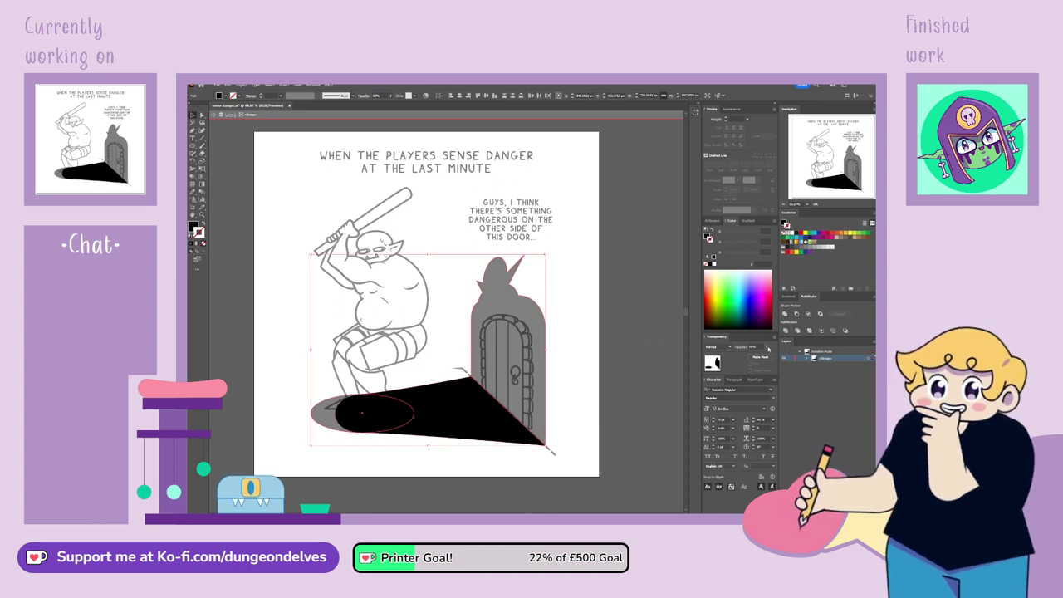
pyautogui.click(767, 347)
pyautogui.moveTo(751, 357); pyautogui.dragTo(772, 357)
pyautogui.click(591, 452)
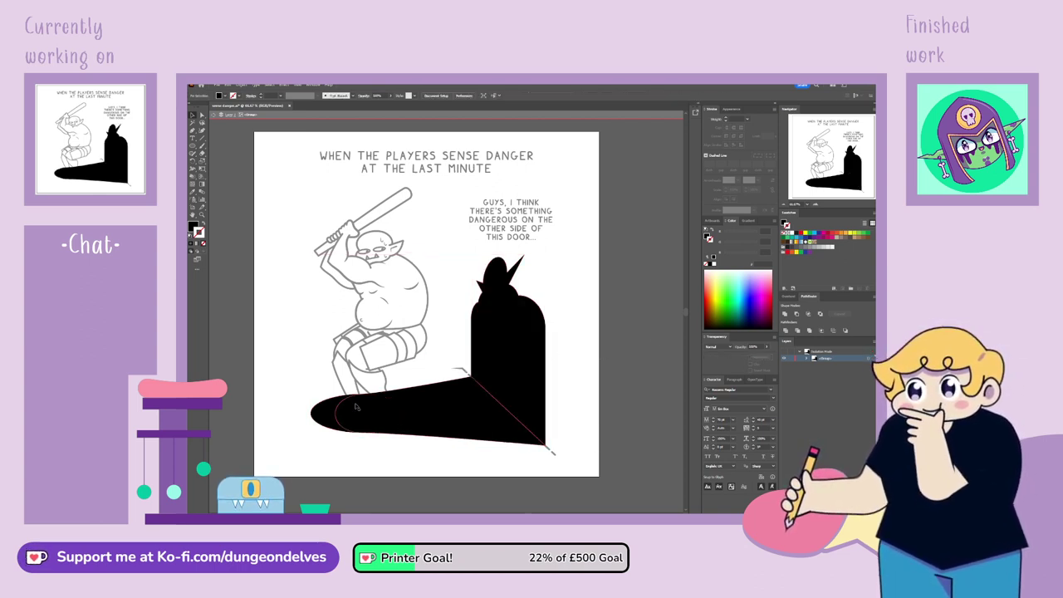
pyautogui.hotkey('ctrl', 'z')
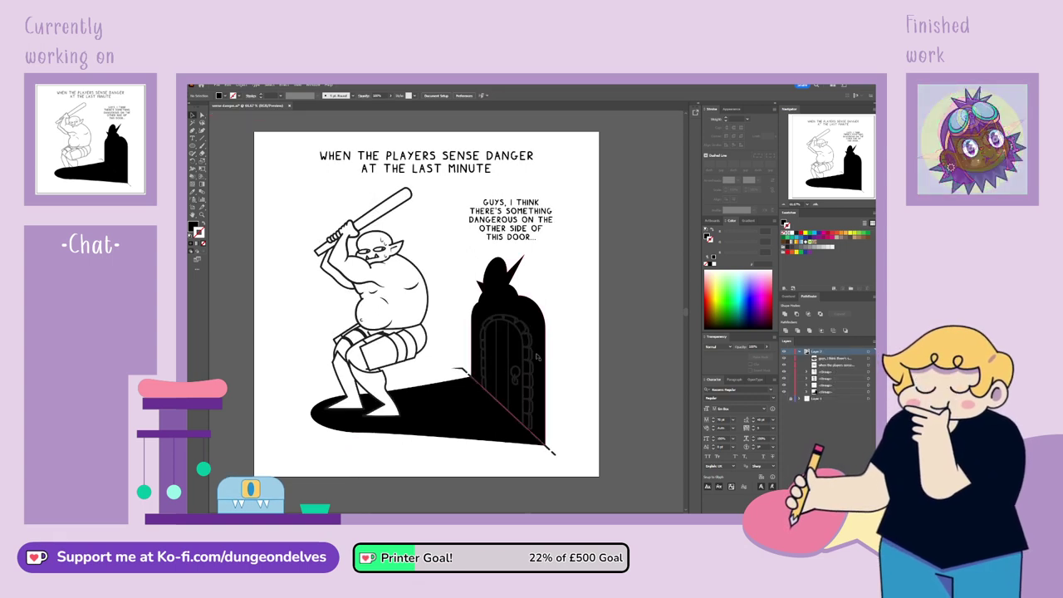
# Set the opacity of the whole shadow group to 50%
pyautogui.click(760, 345)
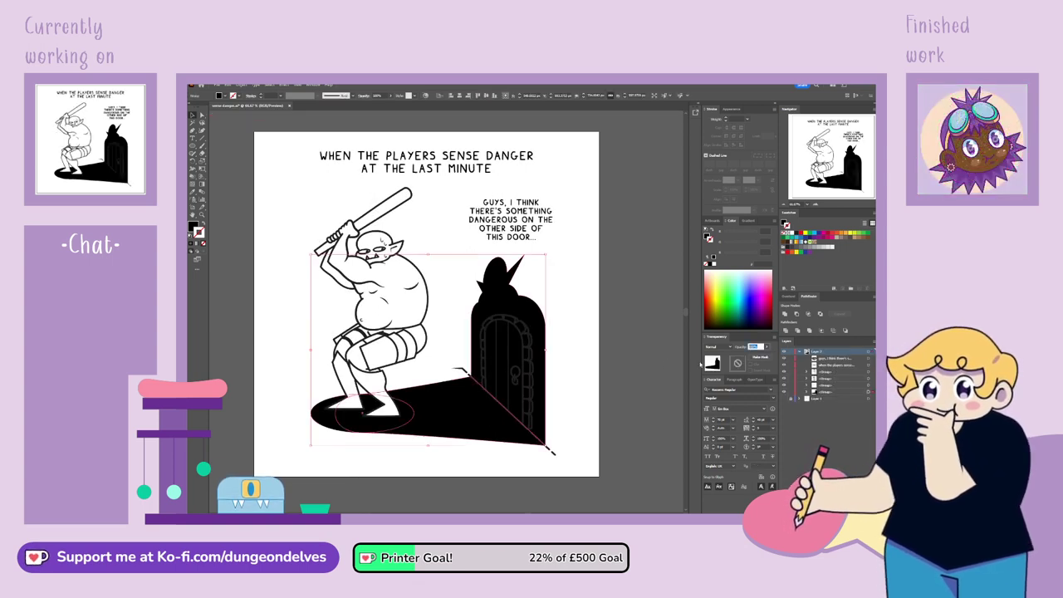
pyautogui.write('50')
pyautogui.press('Return')
pyautogui.click(583, 376)
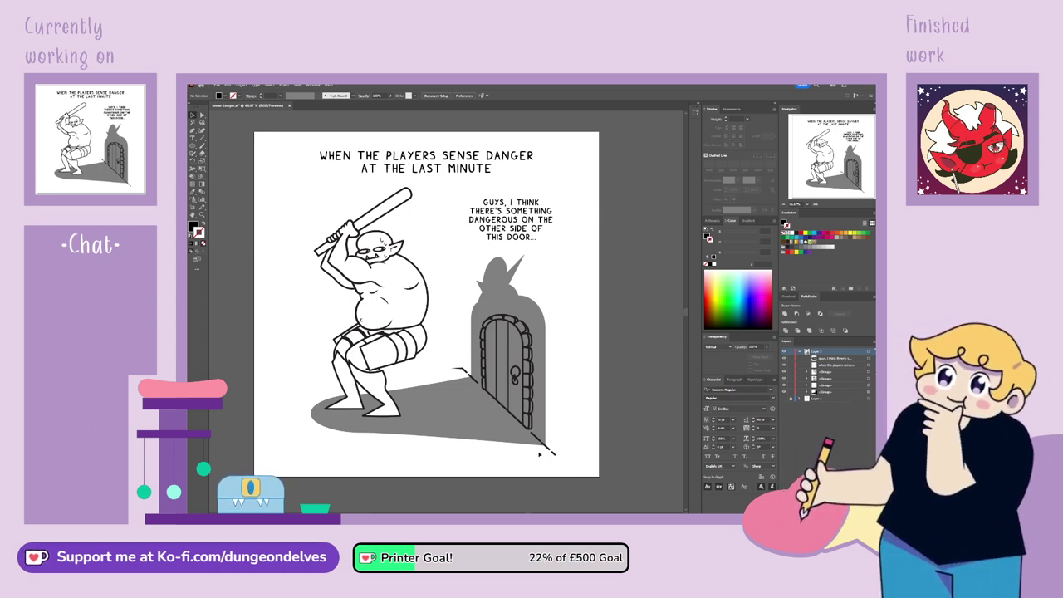
# Bend the floor shadow's front edge inward with its anchor handle so it flares out toward the wall
pyautogui.click(537, 455)
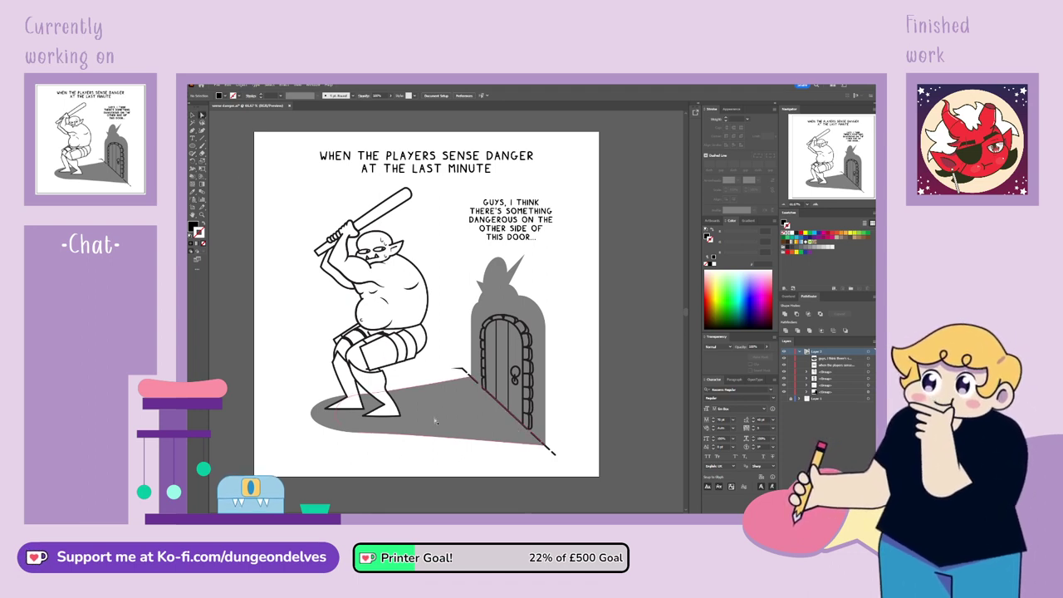
pyautogui.click(431, 431)
pyautogui.click(365, 433)
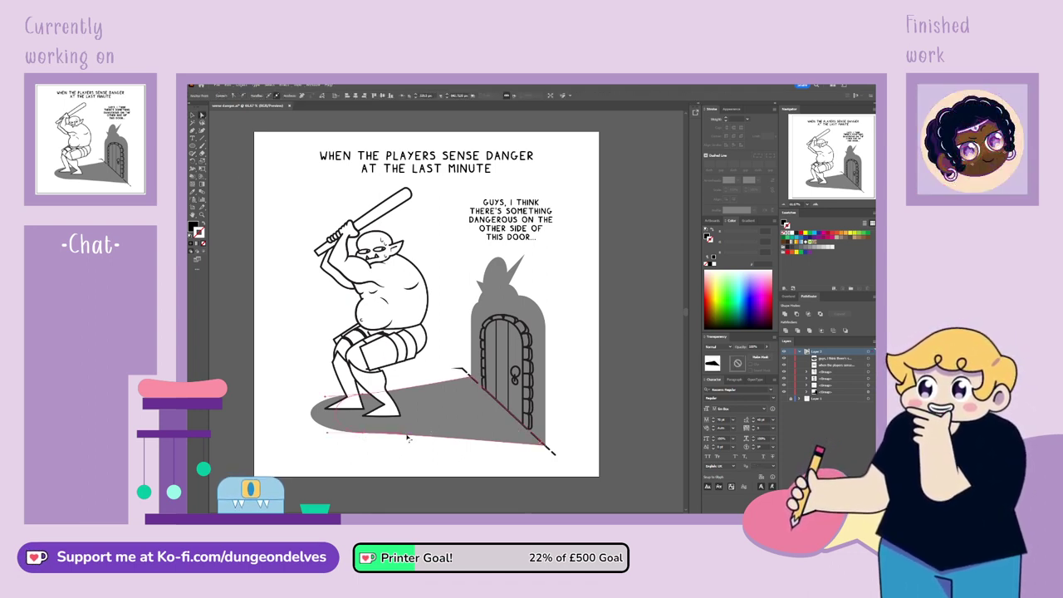
pyautogui.moveTo(401, 434); pyautogui.dragTo(449, 429)
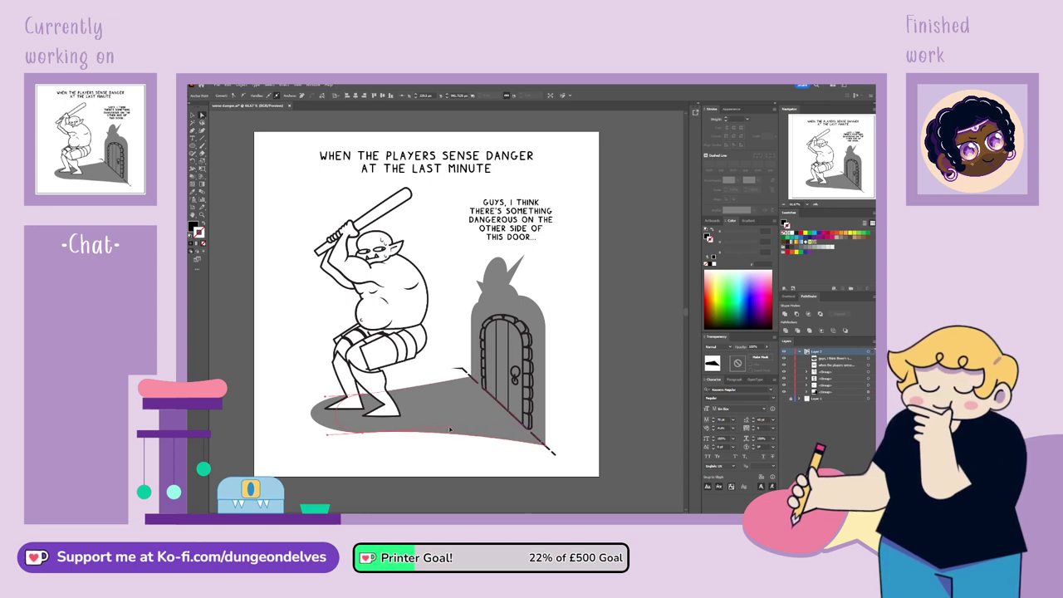
pyautogui.click(439, 468)
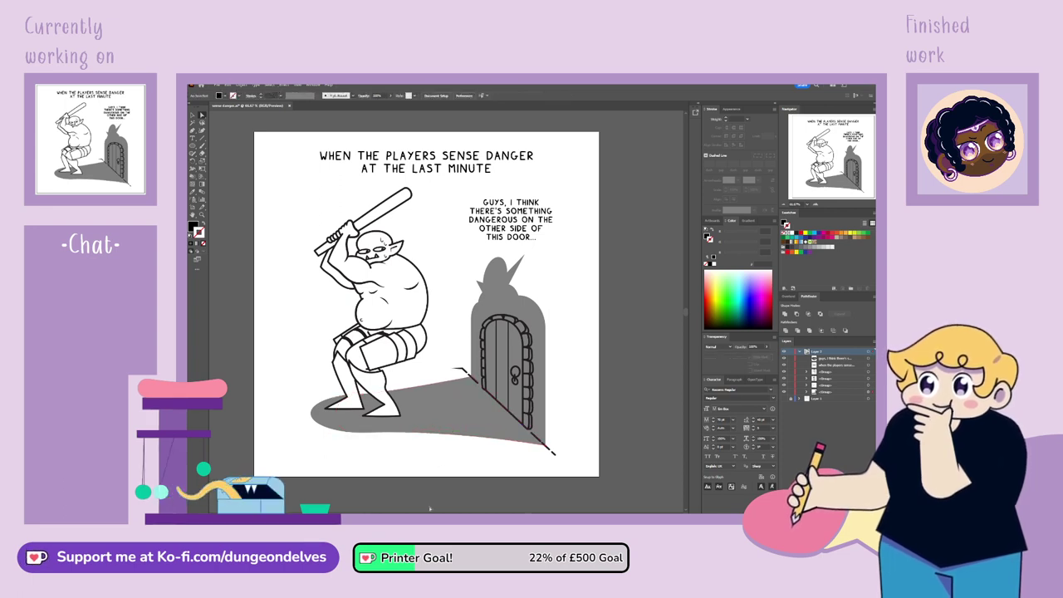
# Bend the floor shadow's back edge inward to match, and refine the curve of the front edge
pyautogui.click(367, 397)
pyautogui.click(367, 396)
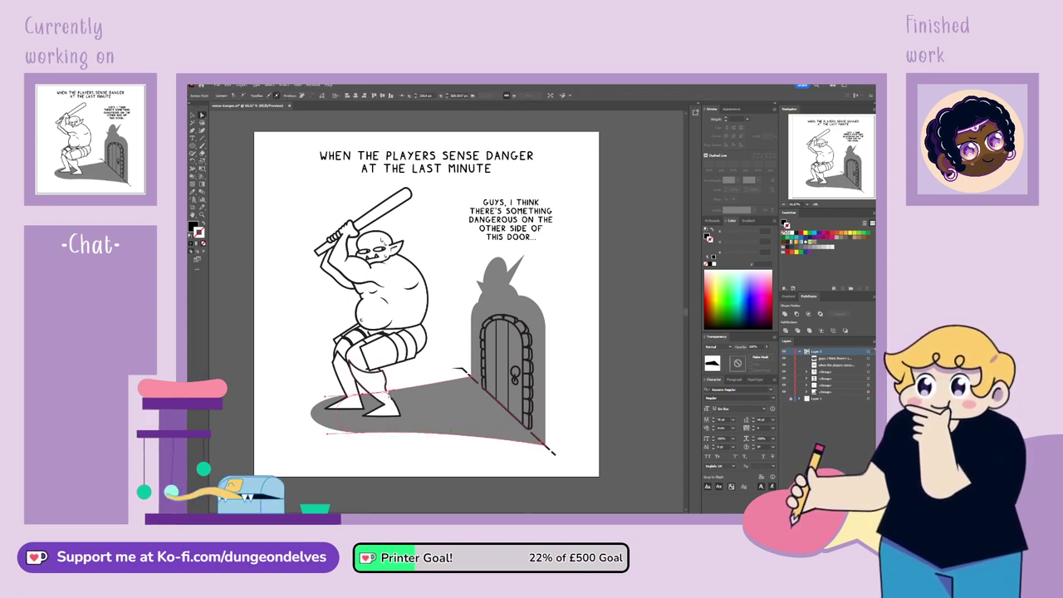
pyautogui.moveTo(388, 393); pyautogui.dragTo(451, 391)
pyautogui.click(426, 495)
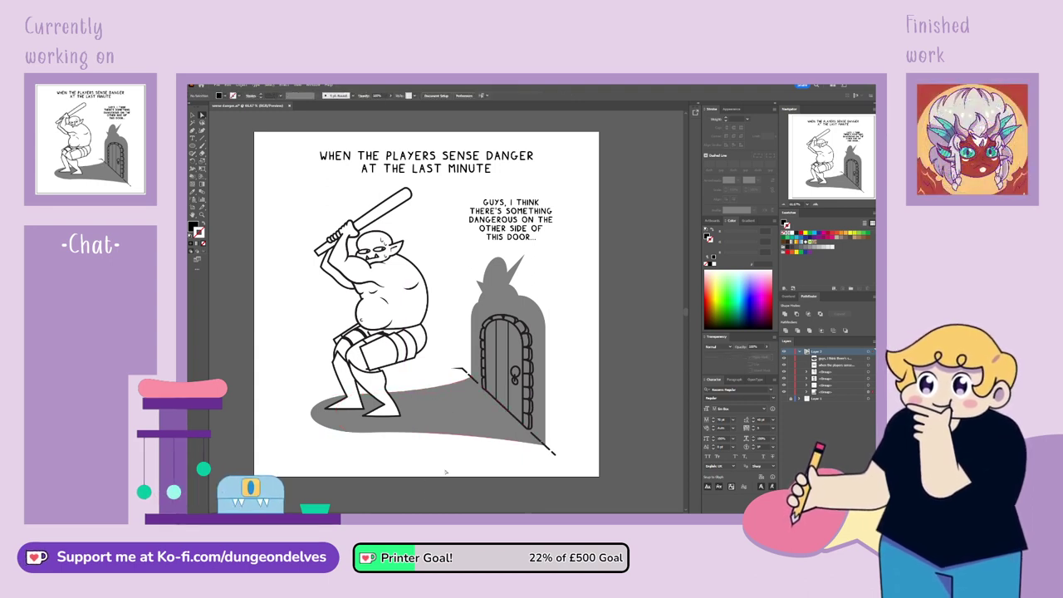
pyautogui.click(390, 429)
pyautogui.click(443, 428)
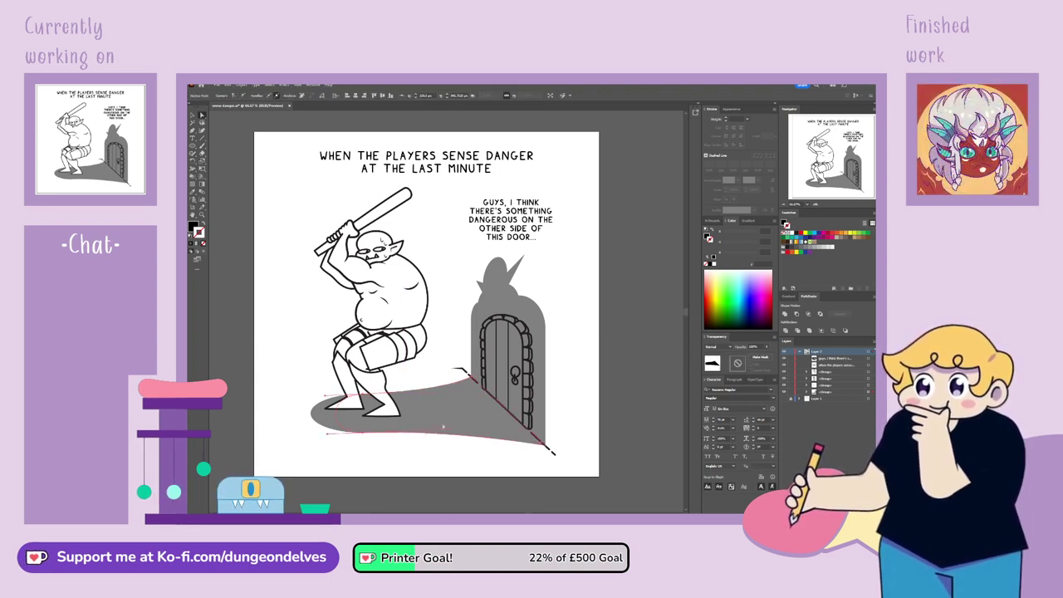
pyautogui.moveTo(453, 430); pyautogui.dragTo(457, 429)
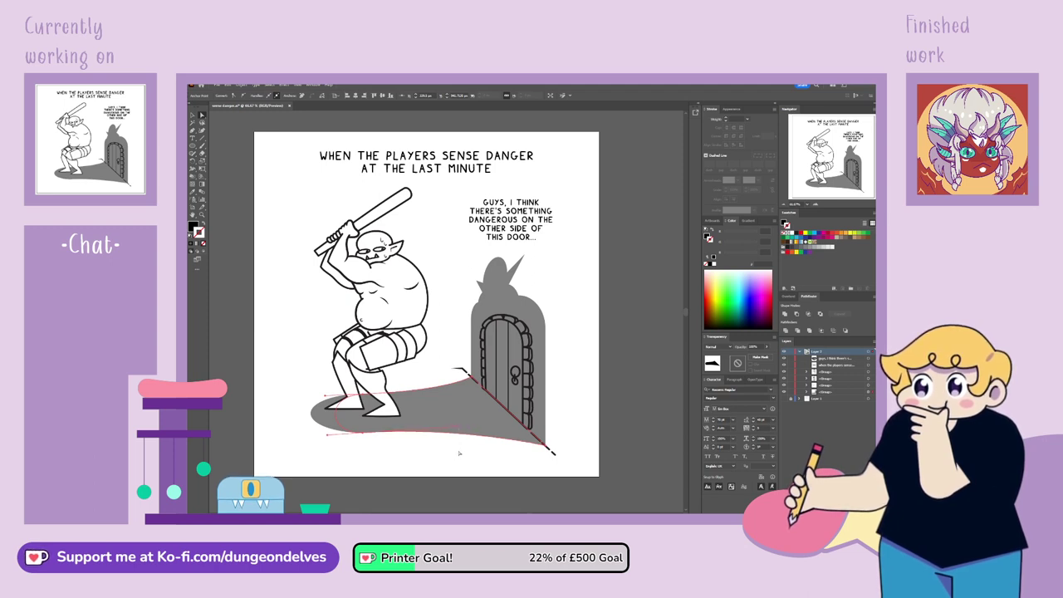
pyautogui.click(464, 496)
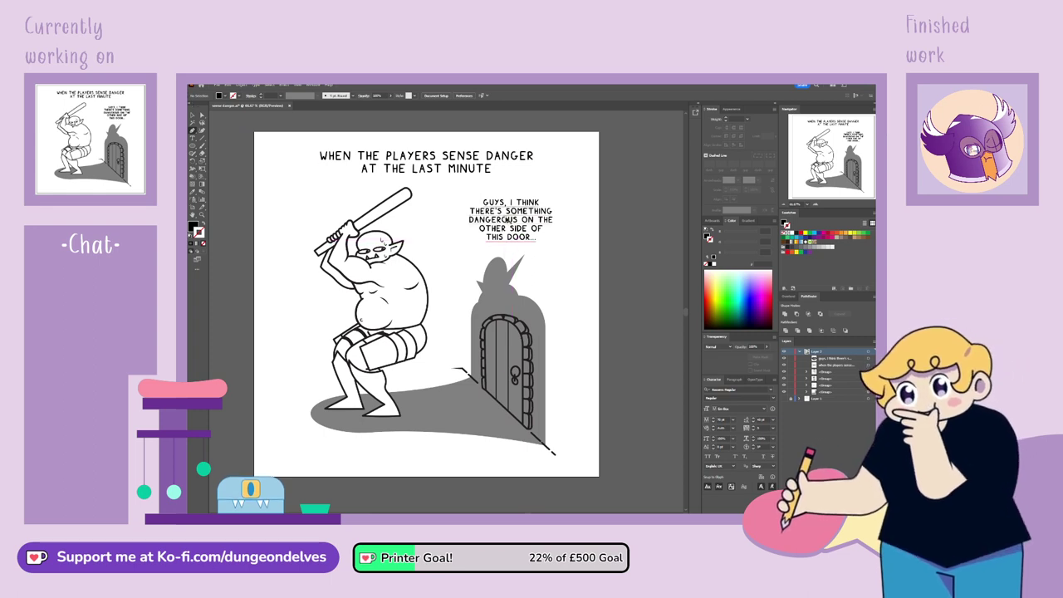
# Draw a filled slanted bar widening up and away from the wall silhouette as the club's shadow, and place it inside the shadow group
pyautogui.click(492, 301)
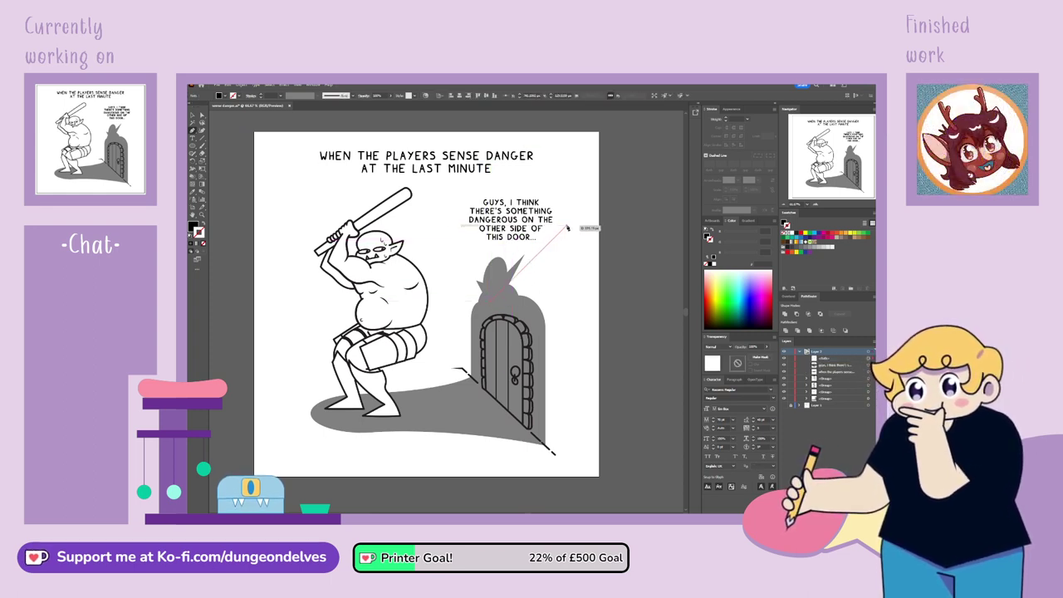
pyautogui.click(566, 225)
pyautogui.click(577, 236)
pyautogui.click(491, 301)
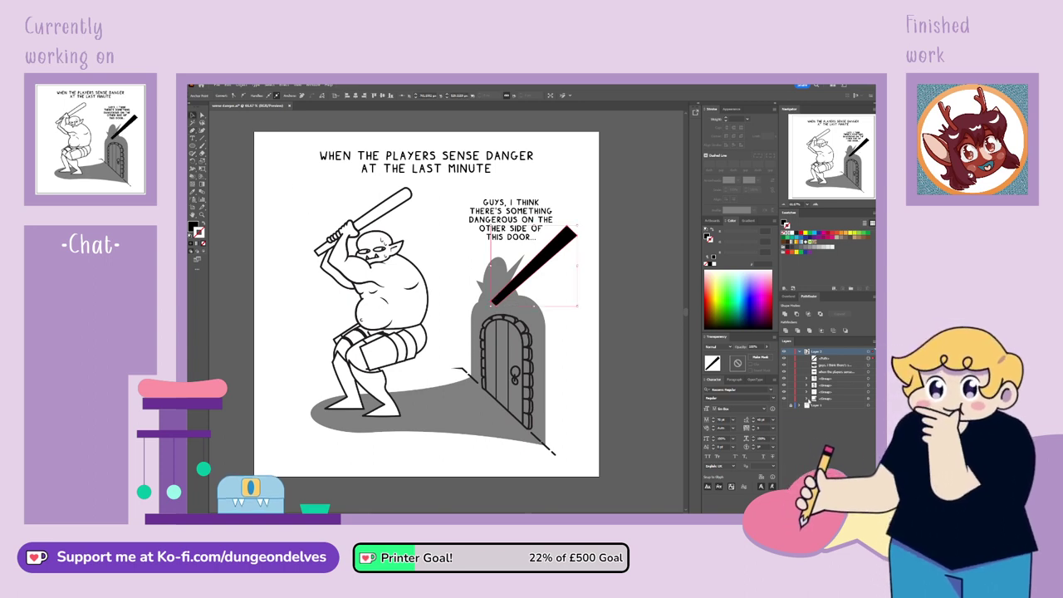
pyautogui.moveTo(827, 372); pyautogui.dragTo(829, 423)
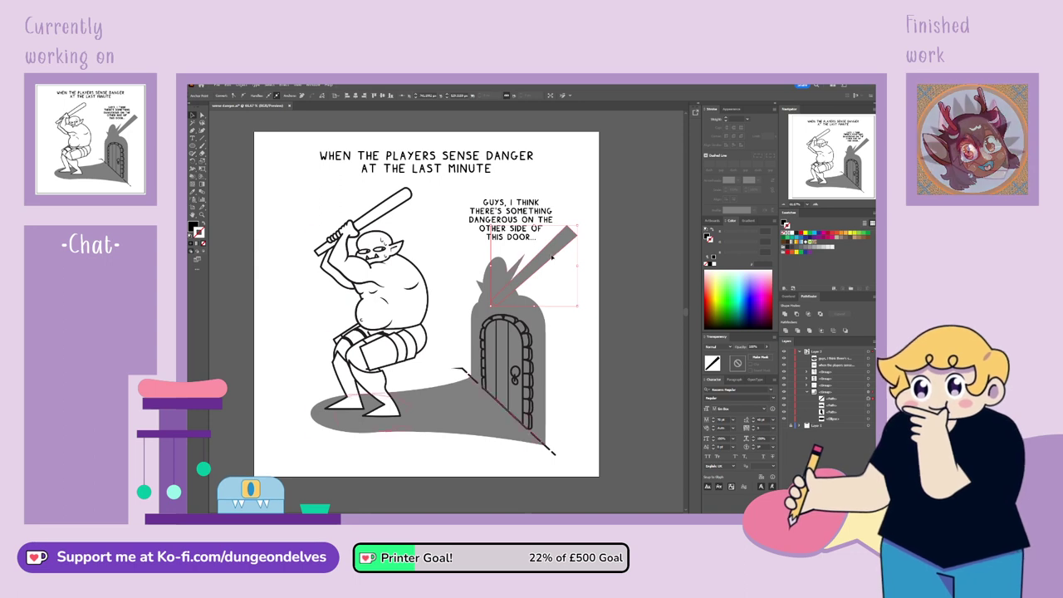
# Shift the club shadow slightly down and away from the silhouette's head, and round the two corners at its far end
pyautogui.moveTo(553, 253); pyautogui.dragTo(544, 275)
pyautogui.hotkey('ctrl', 'z')
pyautogui.click(868, 400)
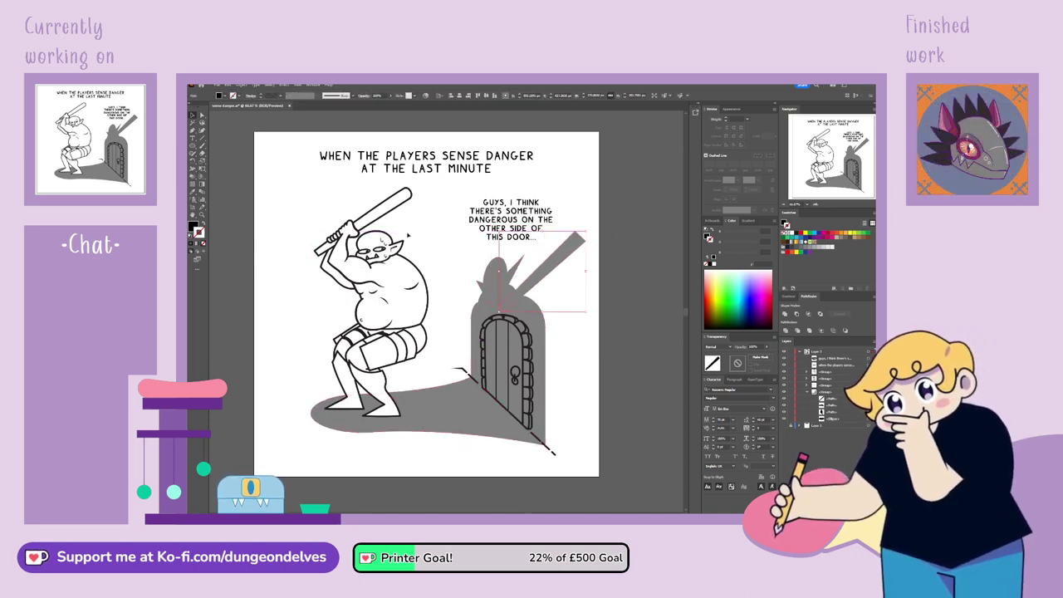
pyautogui.click(576, 231)
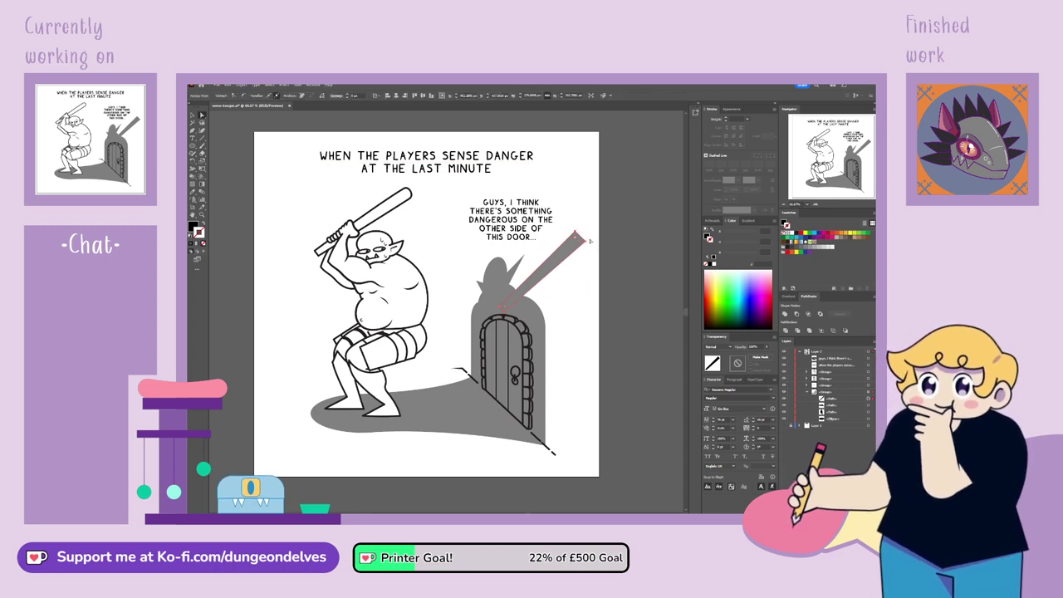
pyautogui.keyDown('shift'); pyautogui.click(585, 241); pyautogui.keyUp('shift')
pyautogui.moveTo(578, 239); pyautogui.dragTo(569, 248)
pyautogui.click(628, 344)
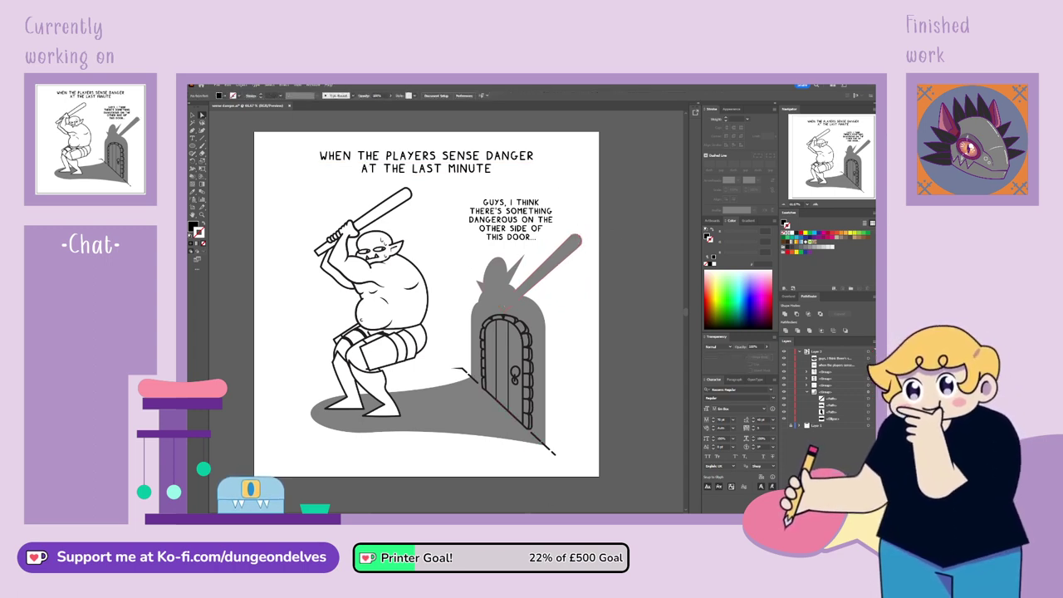
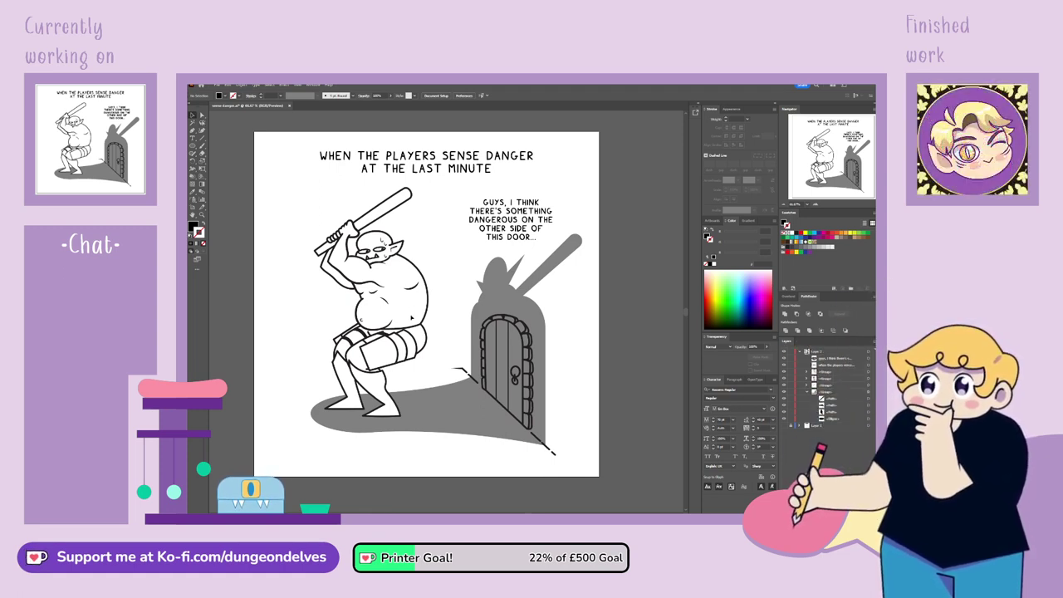
# Select the ogre's body together with its detail group and move both a little further from the door
pyautogui.moveTo(415, 331); pyautogui.dragTo(406, 331)
pyautogui.hotkey('ctrl', 'z')
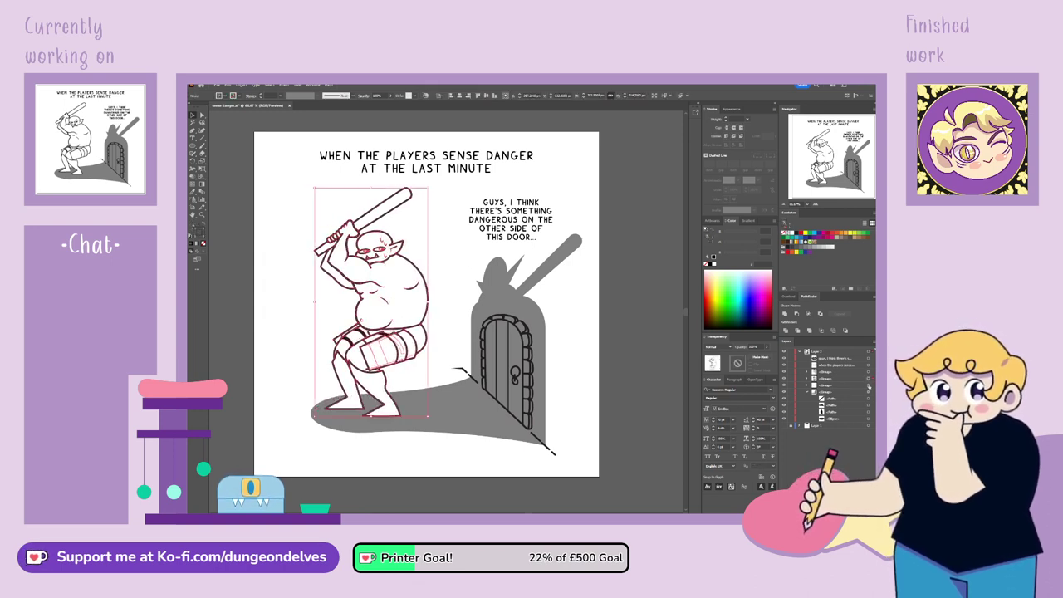
pyautogui.keyDown('shift'); pyautogui.click(872, 385); pyautogui.keyUp('shift')
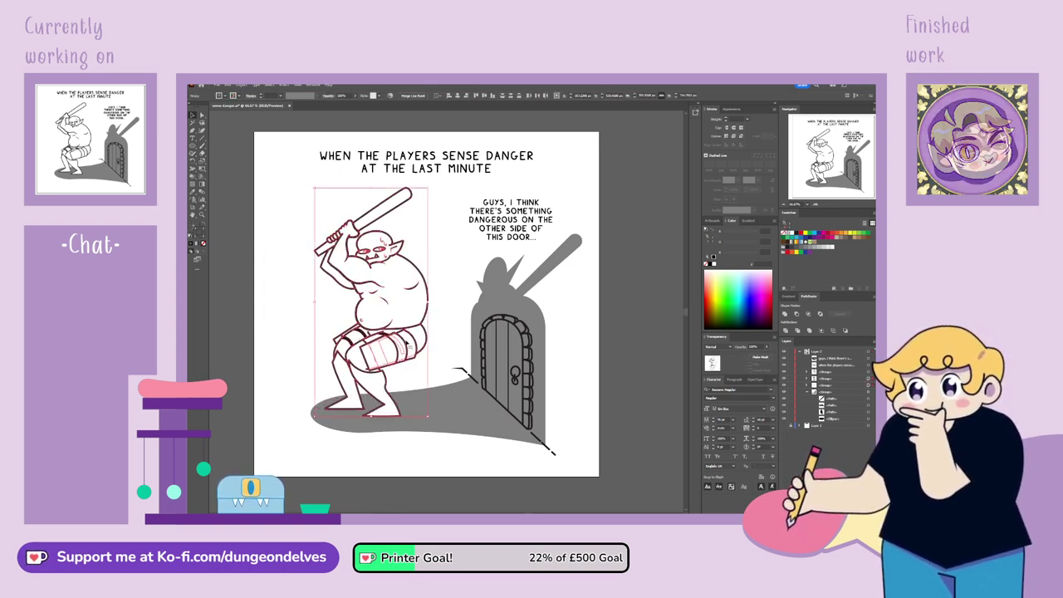
pyautogui.moveTo(404, 349)
pyautogui.mouseDown()
pyautogui.moveTo(429, 338)
pyautogui.moveTo(419, 339)
pyautogui.mouseUp()
pyautogui.click(365, 427)
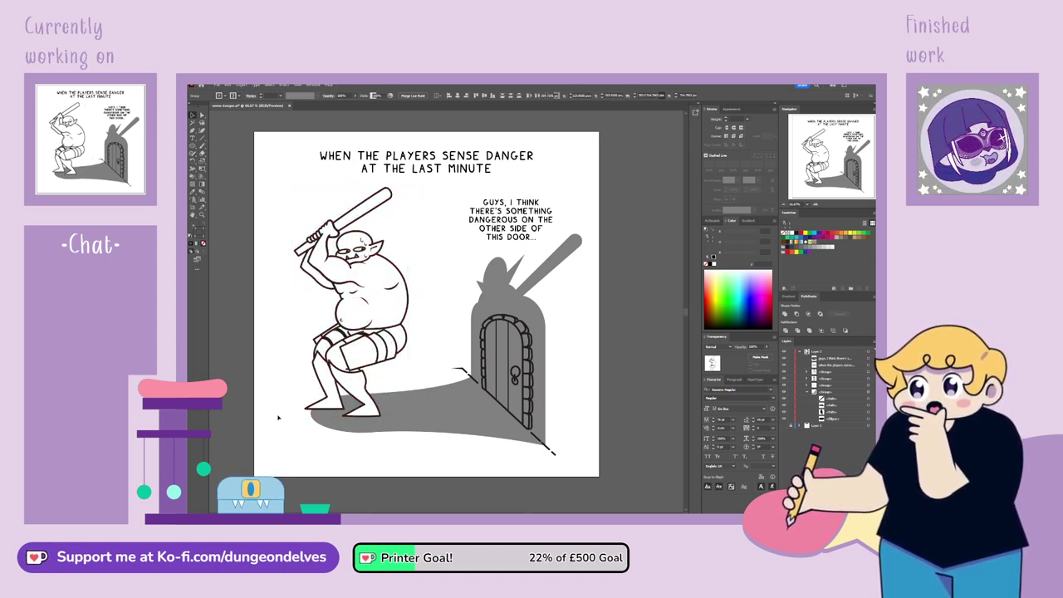
# Shift the shadow's ellipse back under the ogre's feet and pull the end of the floor shadow toward it
pyautogui.doubleClick(356, 429)
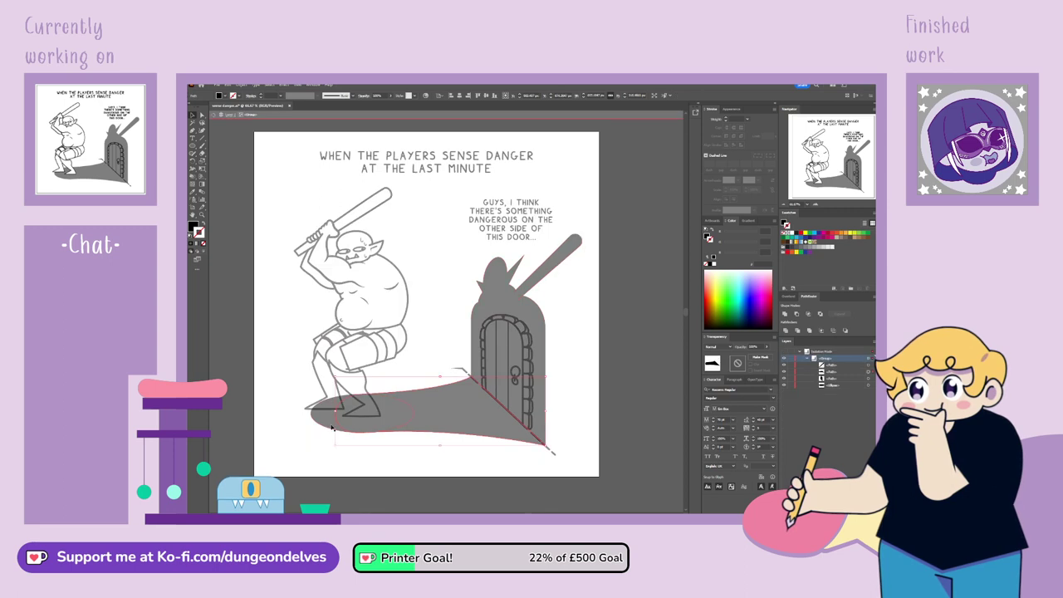
pyautogui.moveTo(333, 425); pyautogui.dragTo(313, 424)
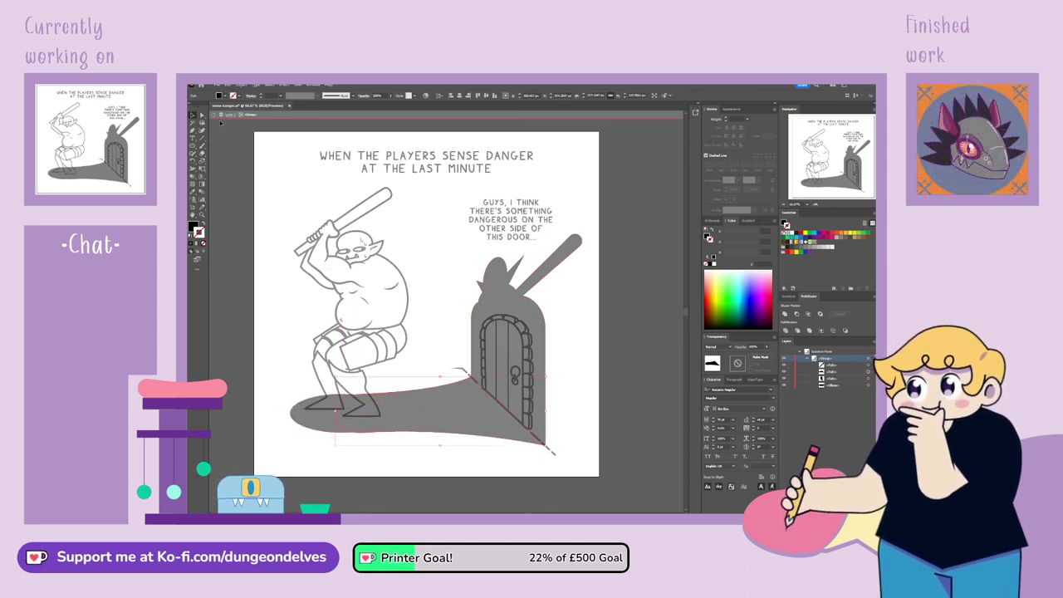
pyautogui.click(365, 441)
pyautogui.click(362, 433)
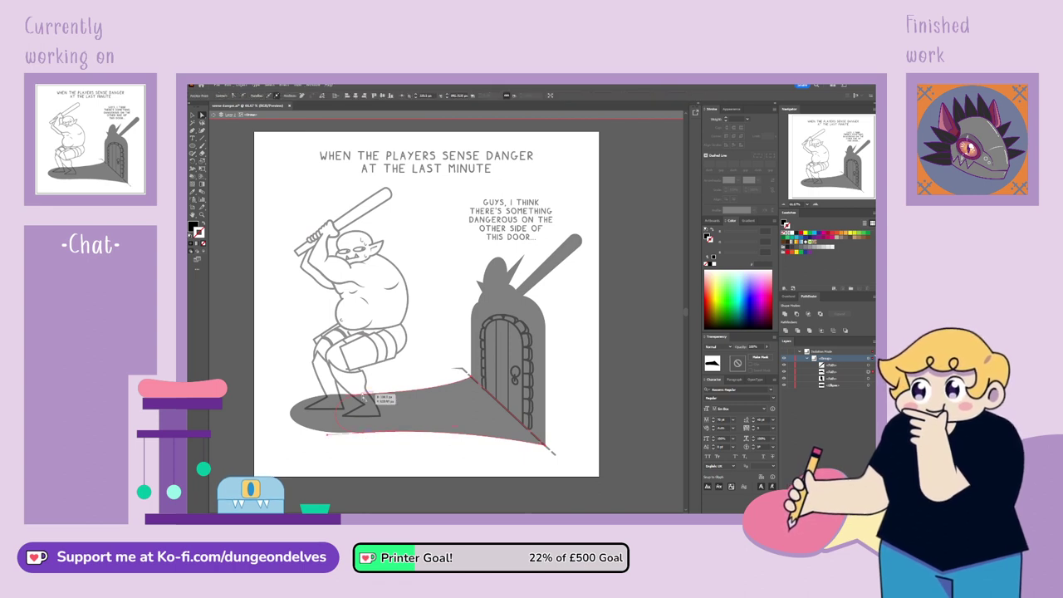
pyautogui.moveTo(363, 435); pyautogui.dragTo(349, 440)
pyautogui.click(410, 464)
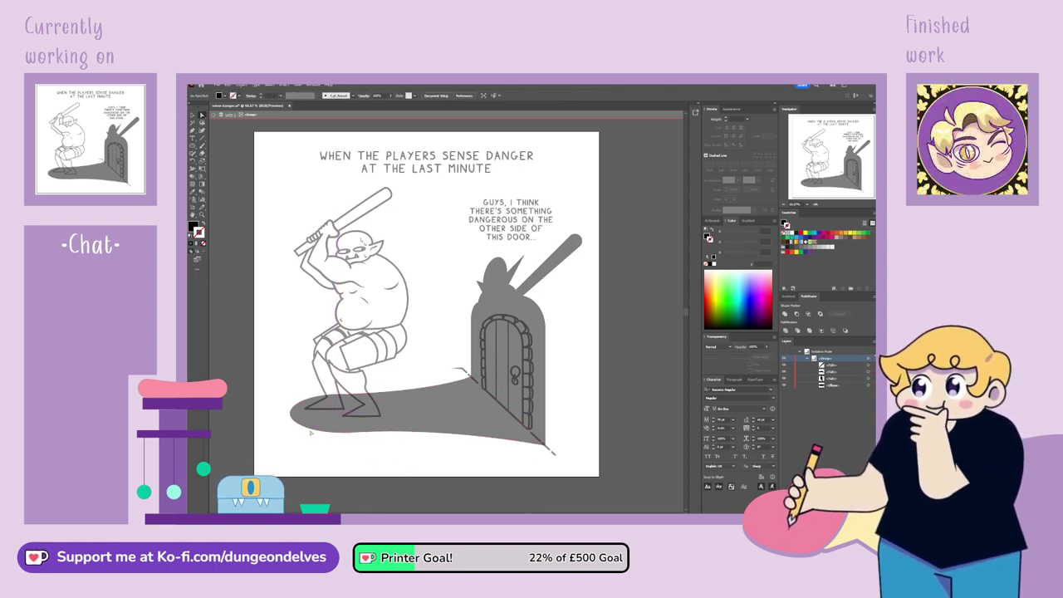
# Toggle the foot ellipse to check the join, and lengthen the floor shadow's front-edge handle so the edge blends into the ellipse
pyautogui.click(784, 385)
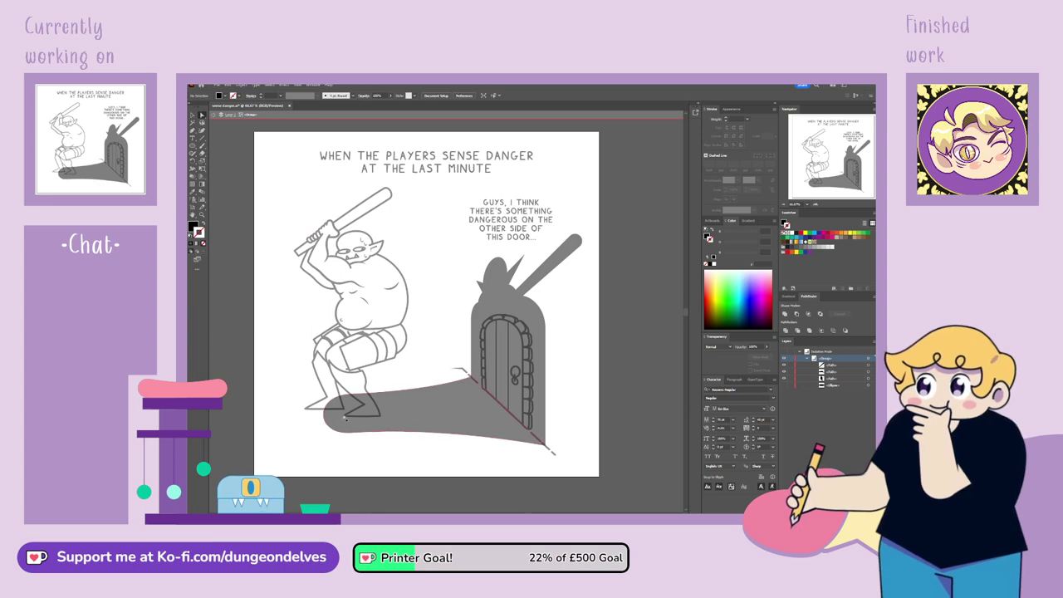
pyautogui.click(785, 387)
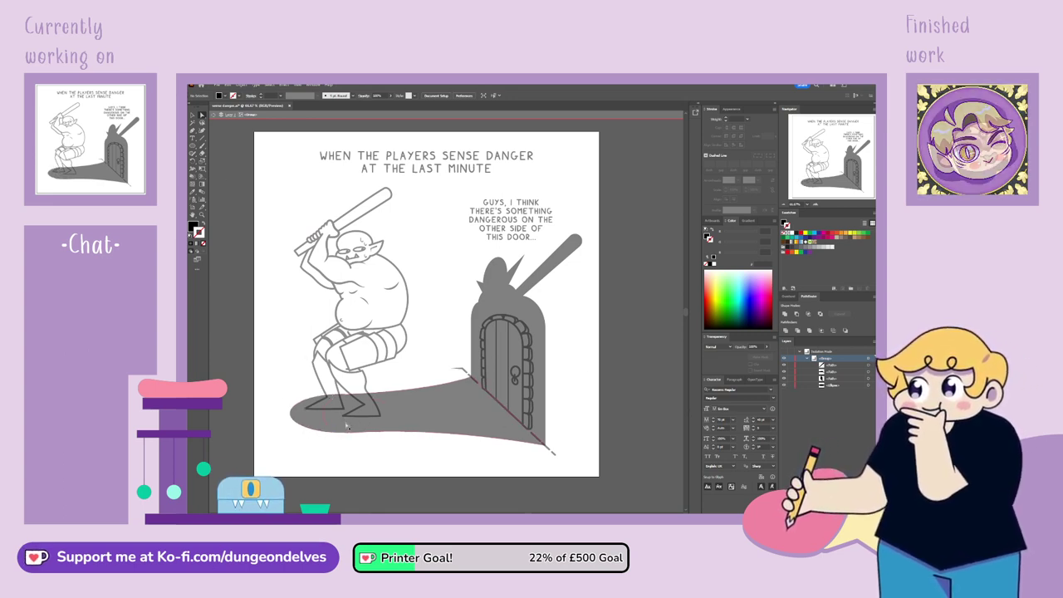
pyautogui.click(317, 432)
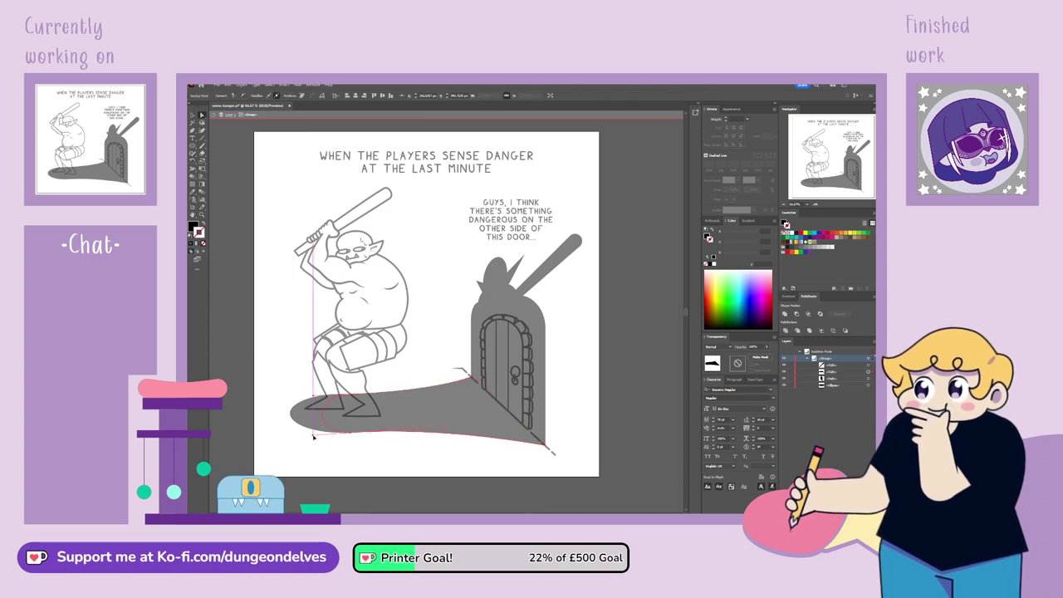
pyautogui.moveTo(314, 436); pyautogui.dragTo(279, 436)
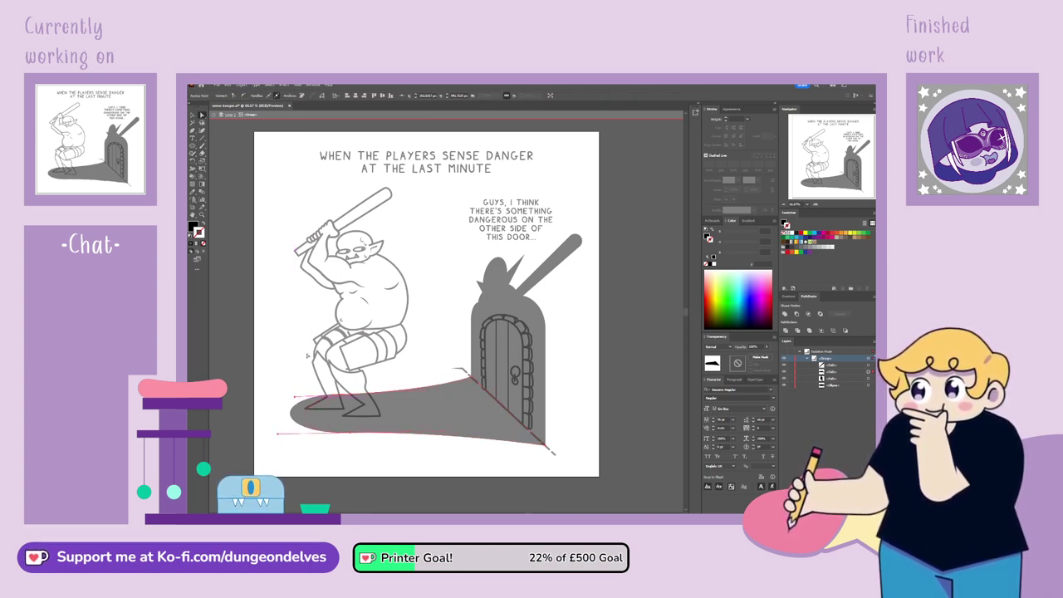
pyautogui.click(309, 366)
pyautogui.click(372, 398)
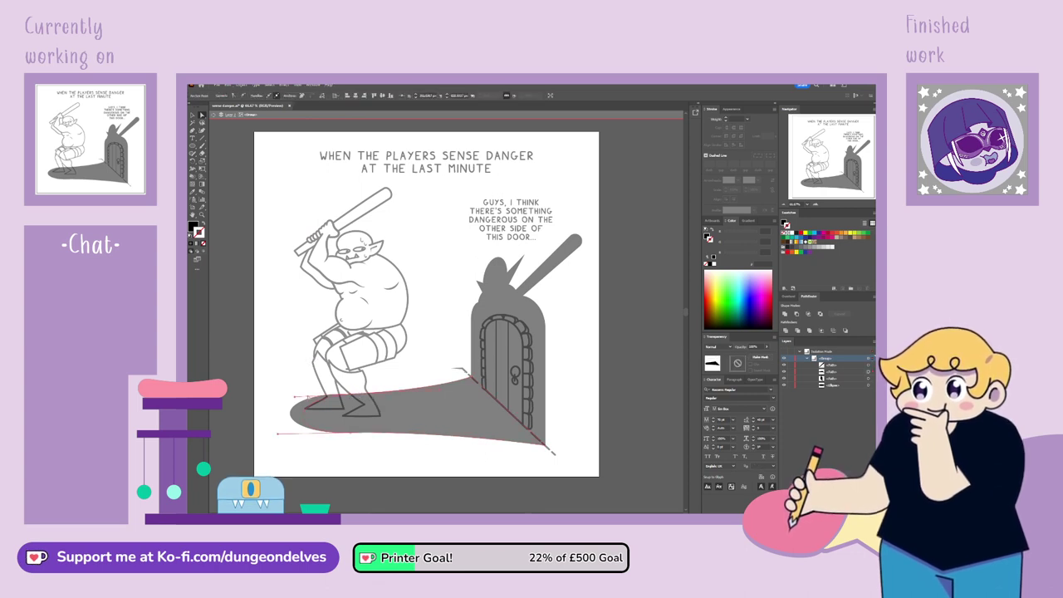
pyautogui.click(305, 376)
pyautogui.doubleClick(398, 485)
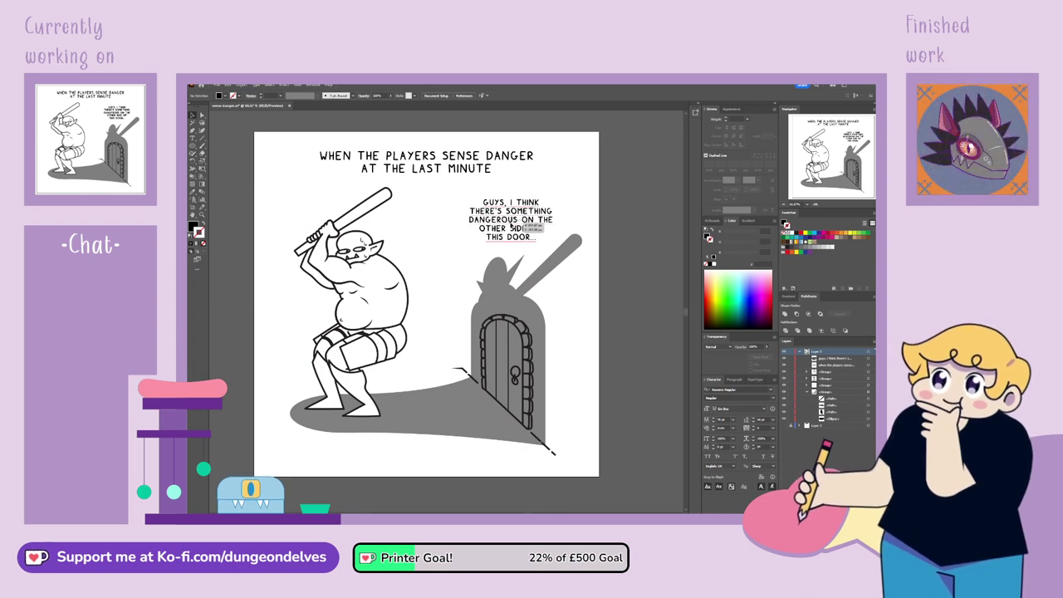
# Move the speech text between the ogre and the door, and raise the wall shadow's head and shoulders together with the club shadow
pyautogui.moveTo(521, 226); pyautogui.dragTo(445, 235)
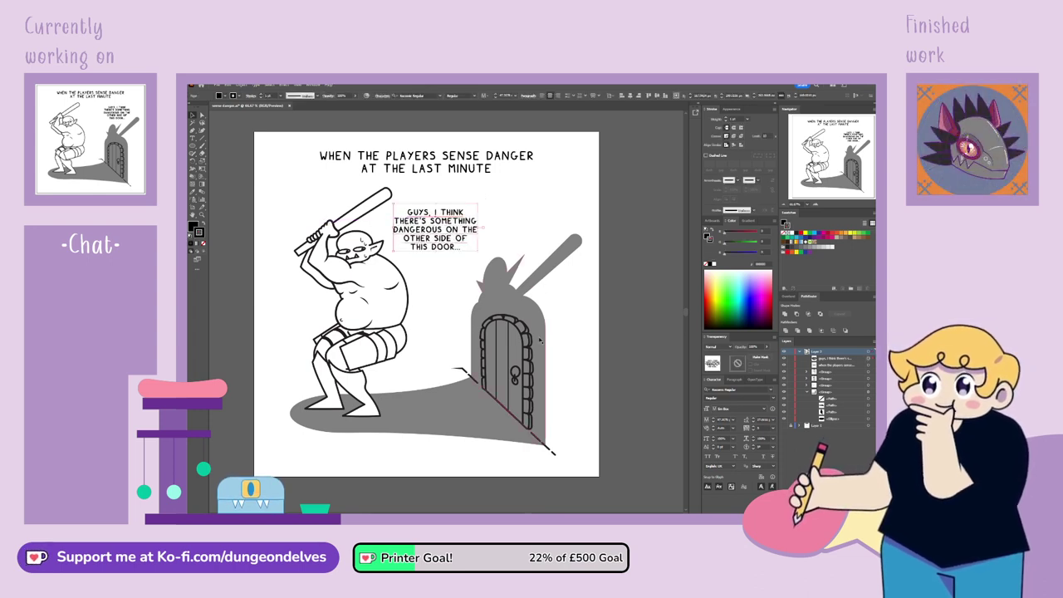
pyautogui.click(537, 305)
pyautogui.doubleClick(535, 313)
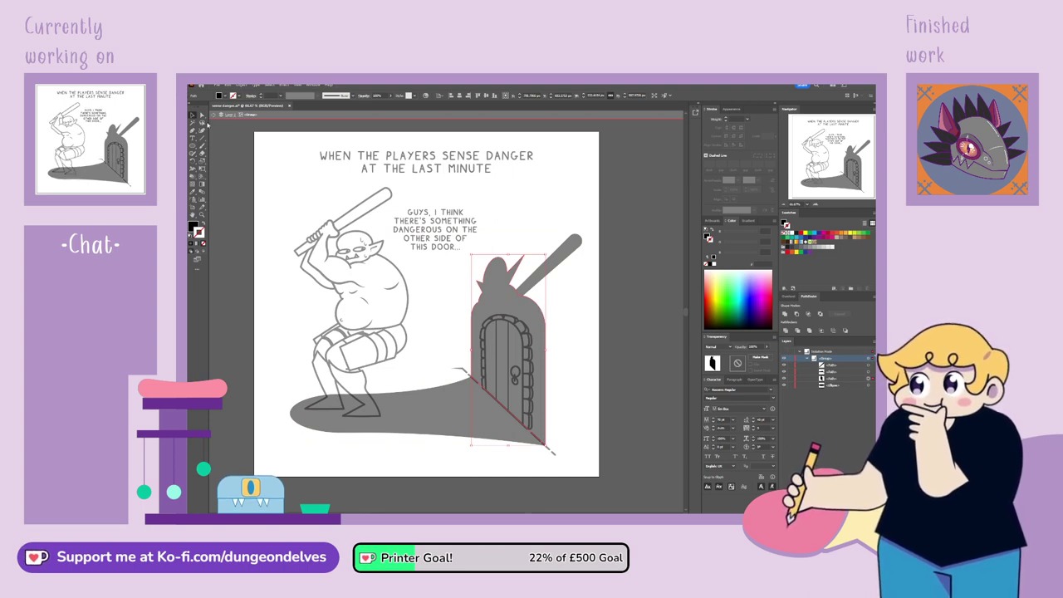
pyautogui.click(202, 123)
pyautogui.moveTo(561, 367)
pyautogui.mouseDown()
pyautogui.moveTo(614, 225)
pyautogui.moveTo(500, 189)
pyautogui.moveTo(447, 253)
pyautogui.mouseUp()
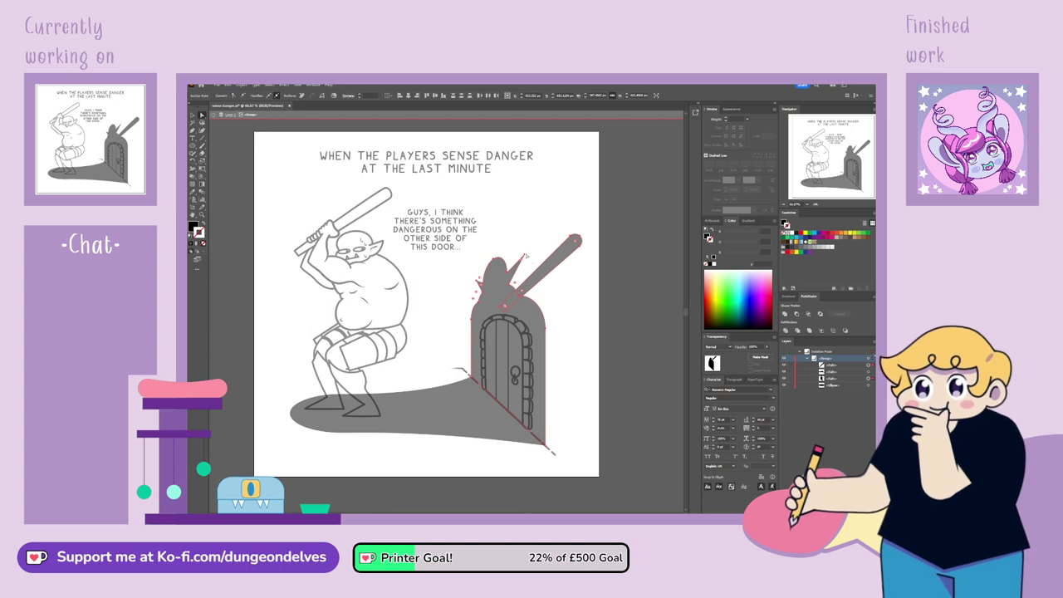
pyautogui.moveTo(525, 256); pyautogui.dragTo(524, 234)
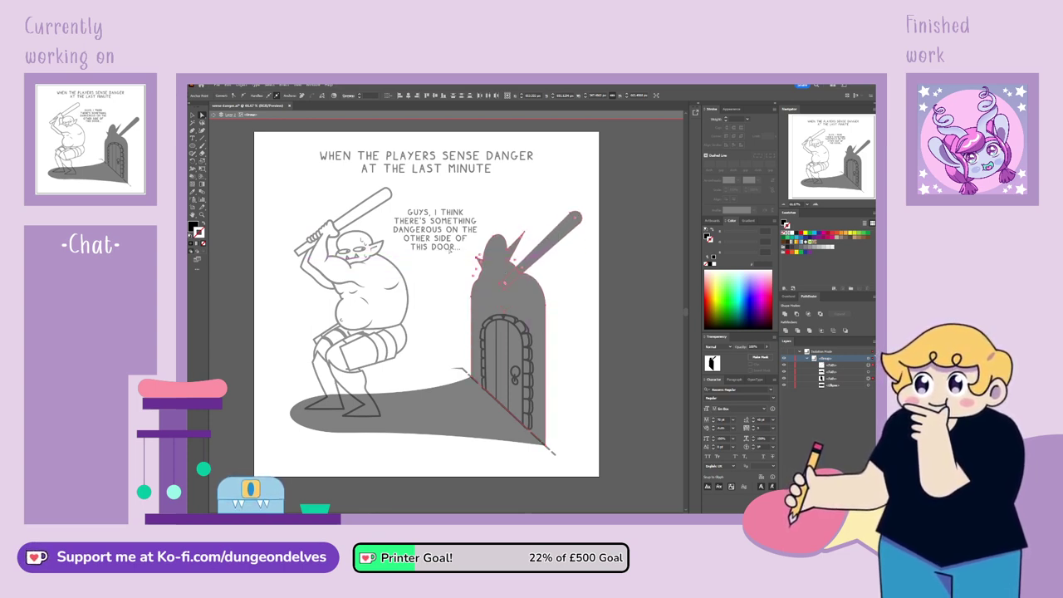
pyautogui.press('v')
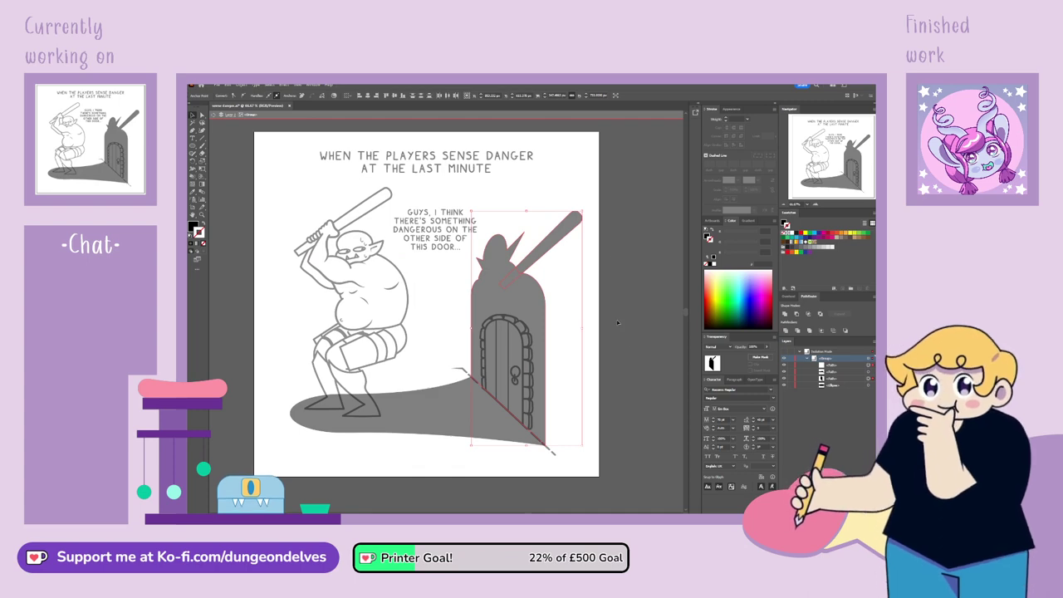
pyautogui.click(632, 315)
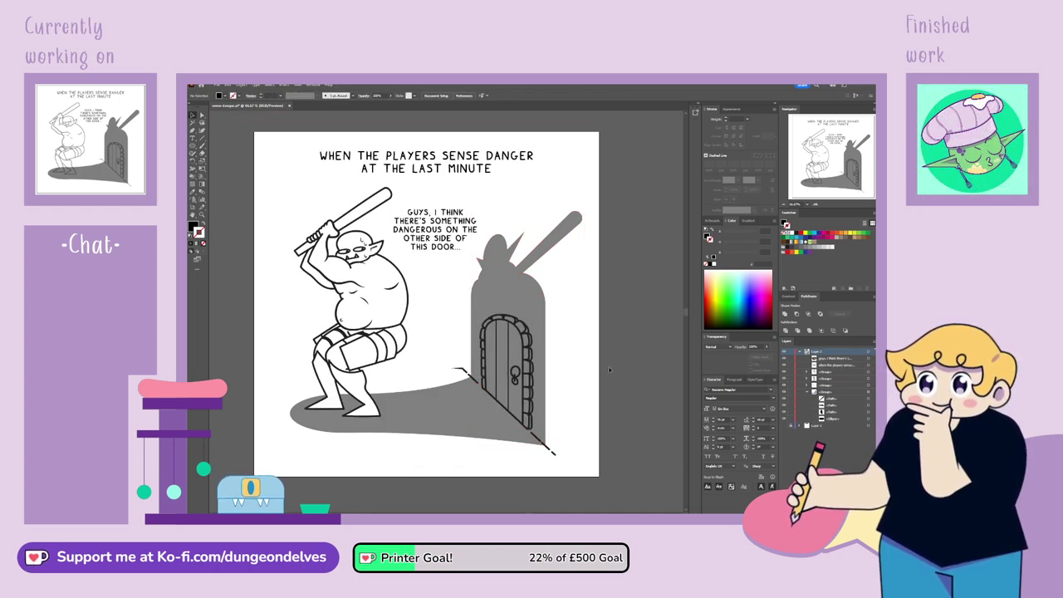
# Move the speech text above the wall shadow and on to beside the artboard, and select the ogre, door and shadow artwork
pyautogui.moveTo(433, 239); pyautogui.dragTo(533, 214)
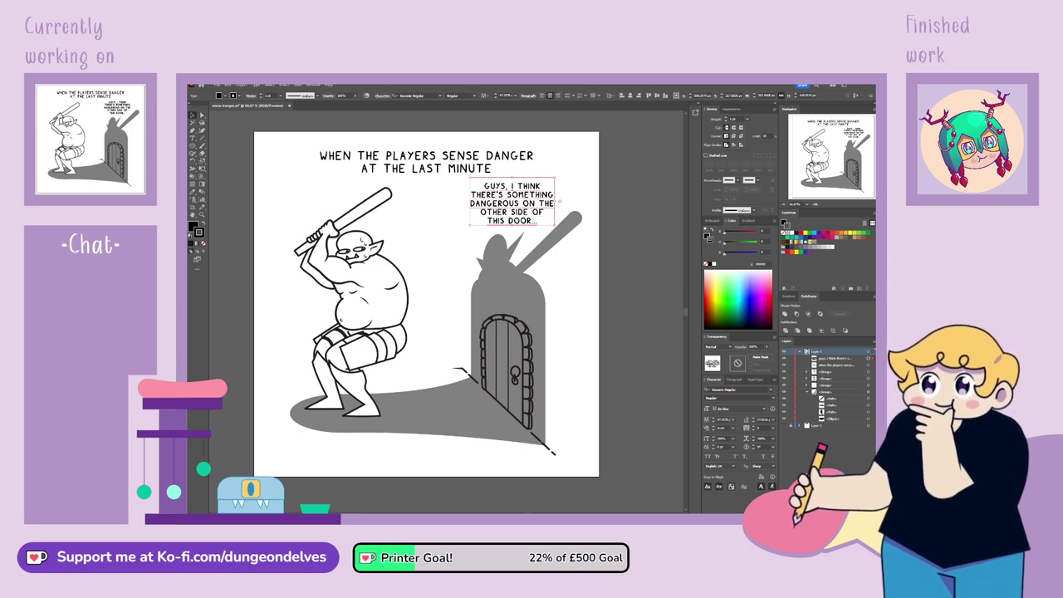
pyautogui.click(613, 357)
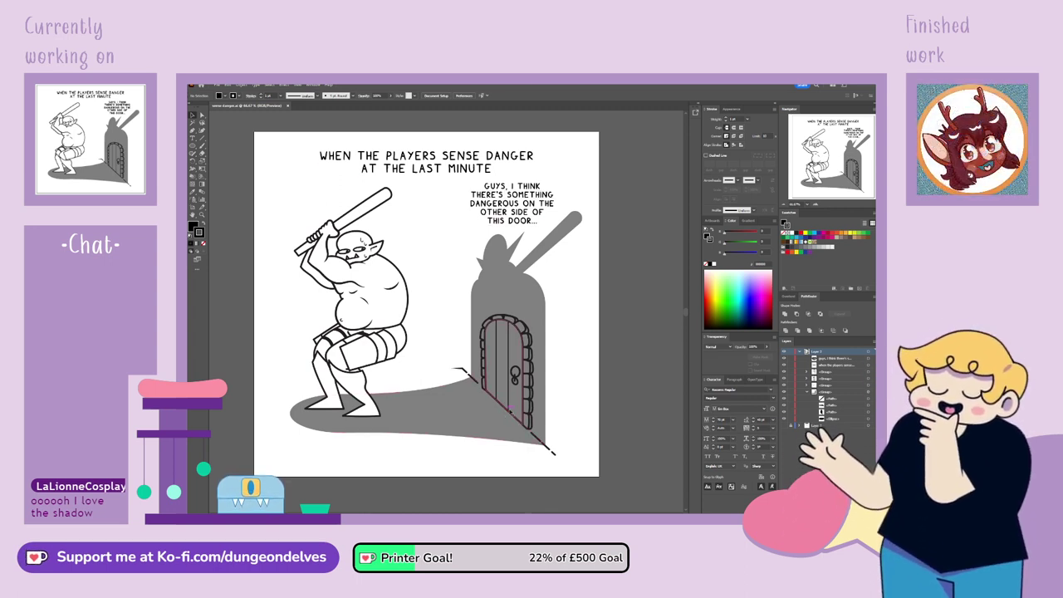
pyautogui.moveTo(519, 203); pyautogui.dragTo(644, 332)
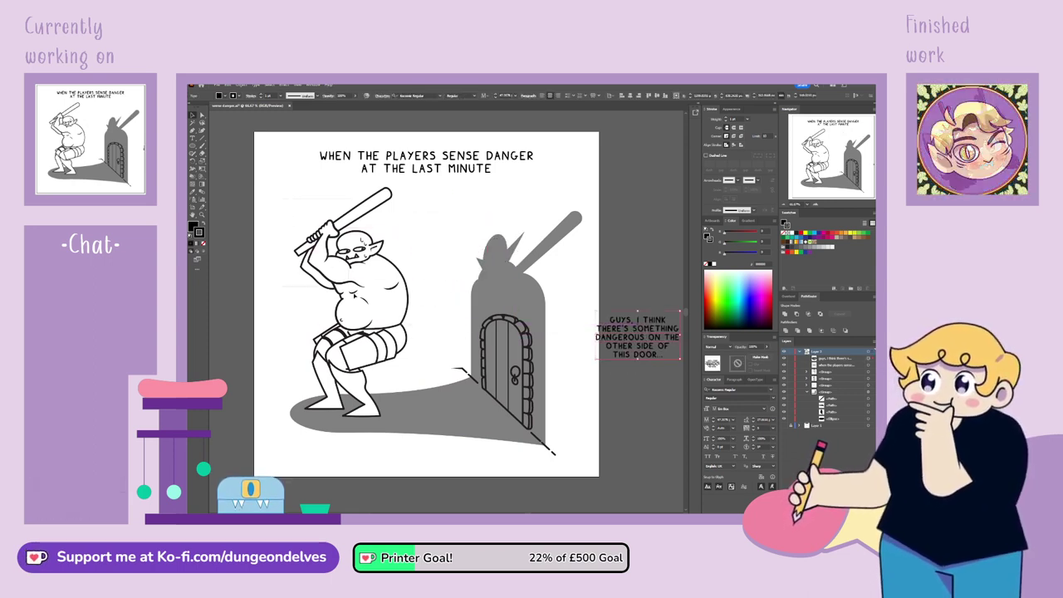
pyautogui.moveTo(580, 465); pyautogui.dragTo(579, 463)
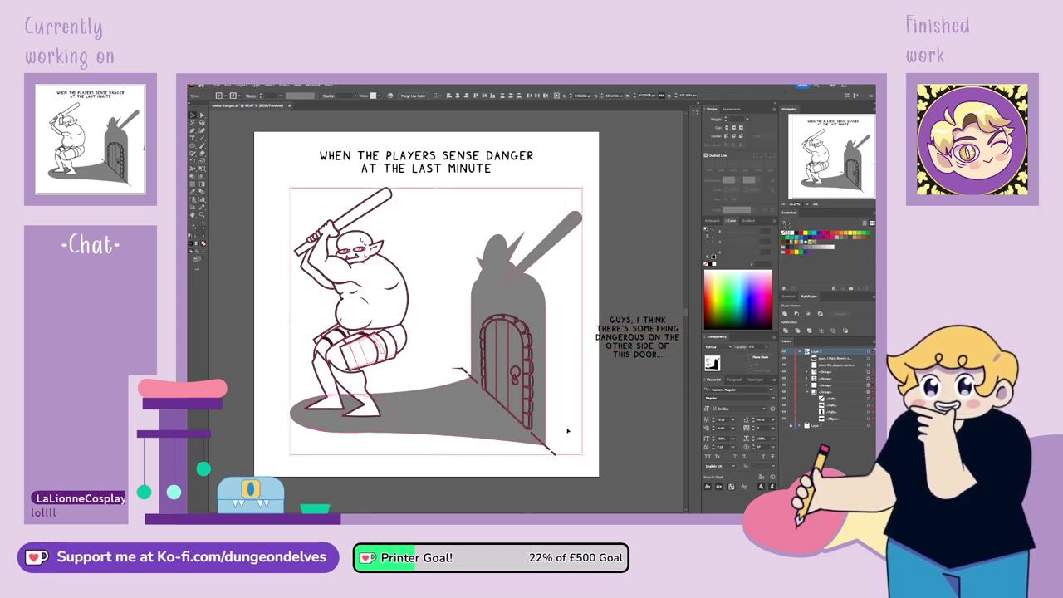
pyautogui.moveTo(436, 187); pyautogui.dragTo(465, 259)
pyautogui.moveTo(519, 391); pyautogui.dragTo(524, 367)
pyautogui.hotkey('ctrl', 'z')
pyautogui.hotkey('ctrl', 'z')
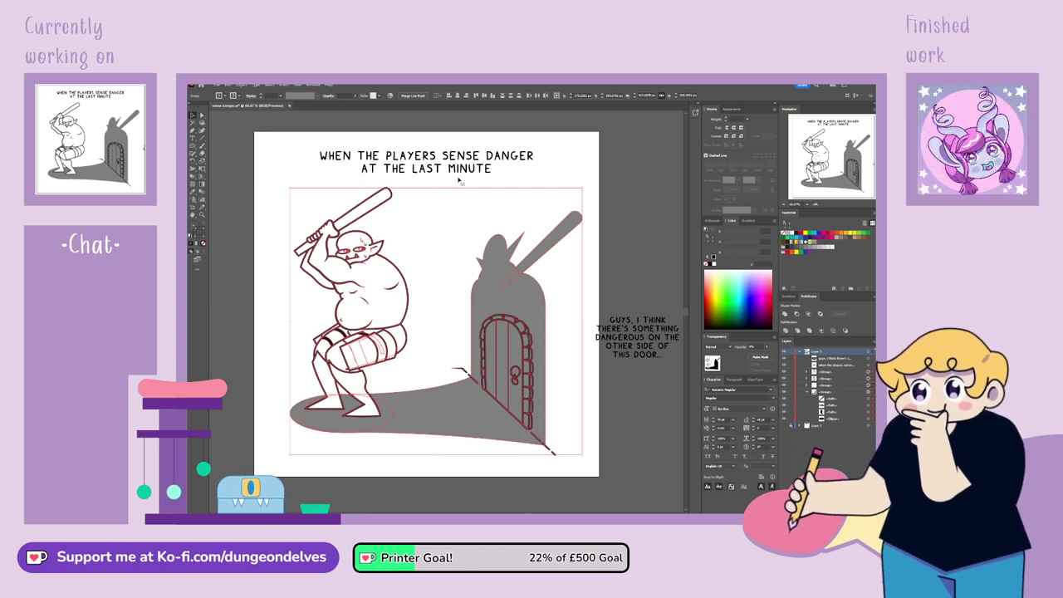
# Scale the ogre, door and shadow artwork down slightly, and move the ogre with its end of the floor shadow further from the door
pyautogui.moveTo(435, 187); pyautogui.dragTo(435, 219)
pyautogui.moveTo(512, 344); pyautogui.dragTo(515, 326)
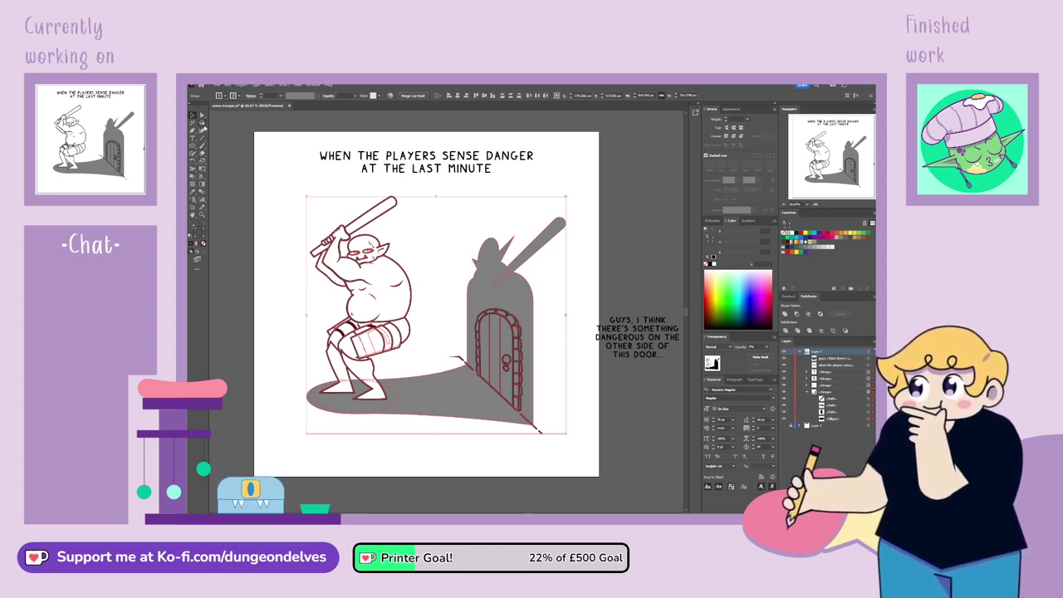
pyautogui.click(201, 123)
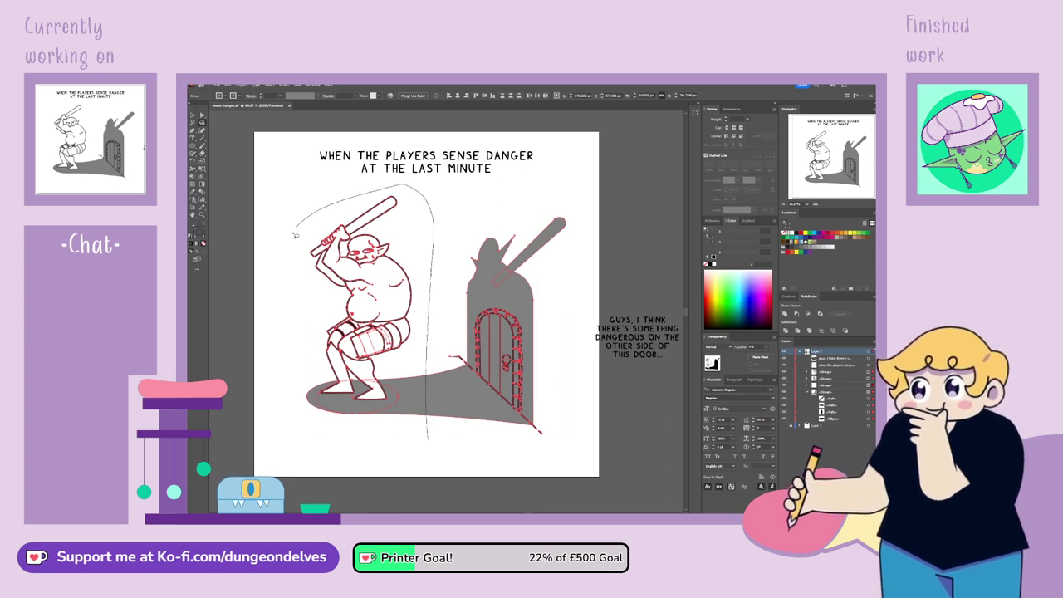
pyautogui.moveTo(296, 235)
pyautogui.mouseDown()
pyautogui.moveTo(276, 387)
pyautogui.moveTo(334, 458)
pyautogui.moveTo(406, 459)
pyautogui.mouseUp()
pyautogui.click(202, 116)
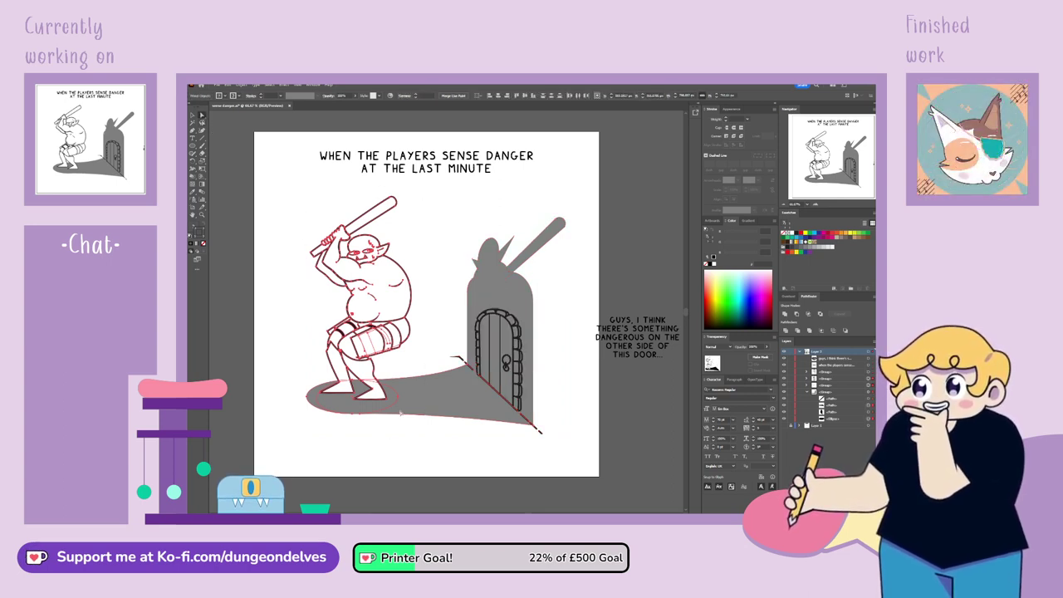
pyautogui.moveTo(399, 400); pyautogui.dragTo(367, 401)
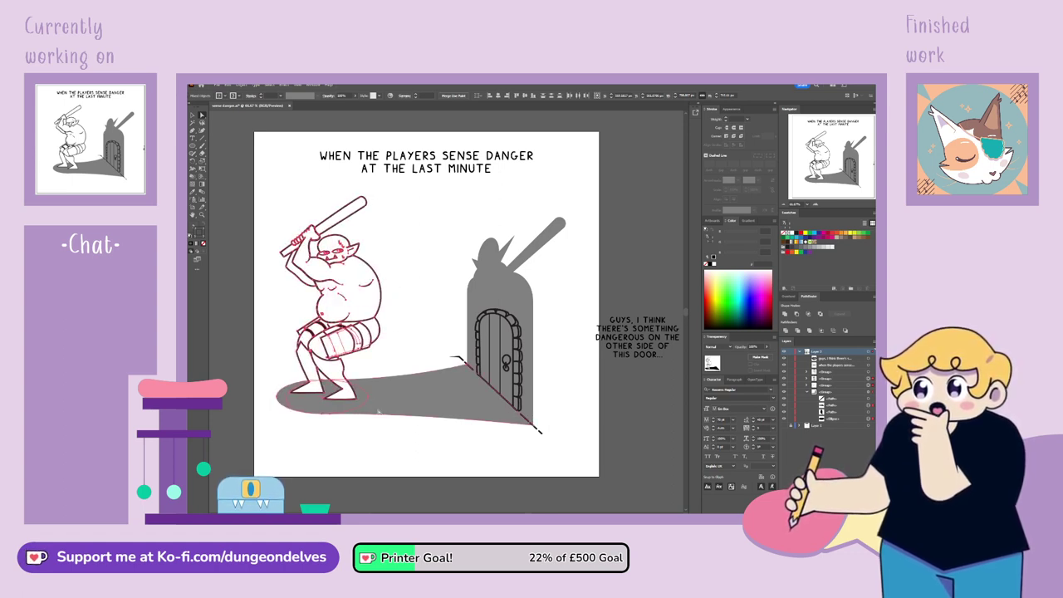
pyautogui.hotkey('ctrl', 'shift', 'a')
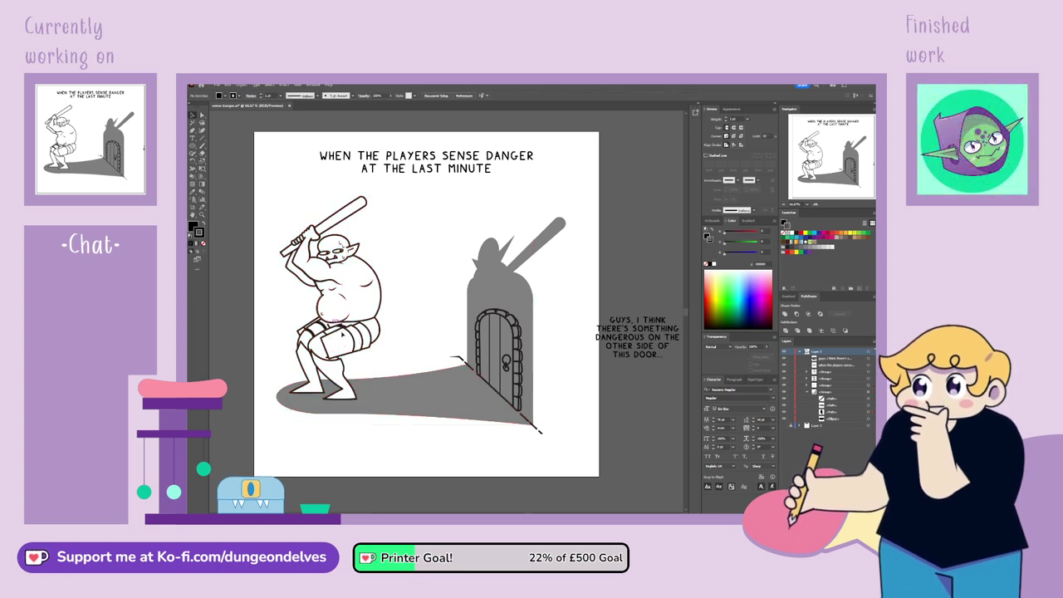
# Shift the whole ogre, door and shadow artwork to centre it under the title, and place the speech text between ogre and door
pyautogui.moveTo(556, 448); pyautogui.dragTo(556, 448)
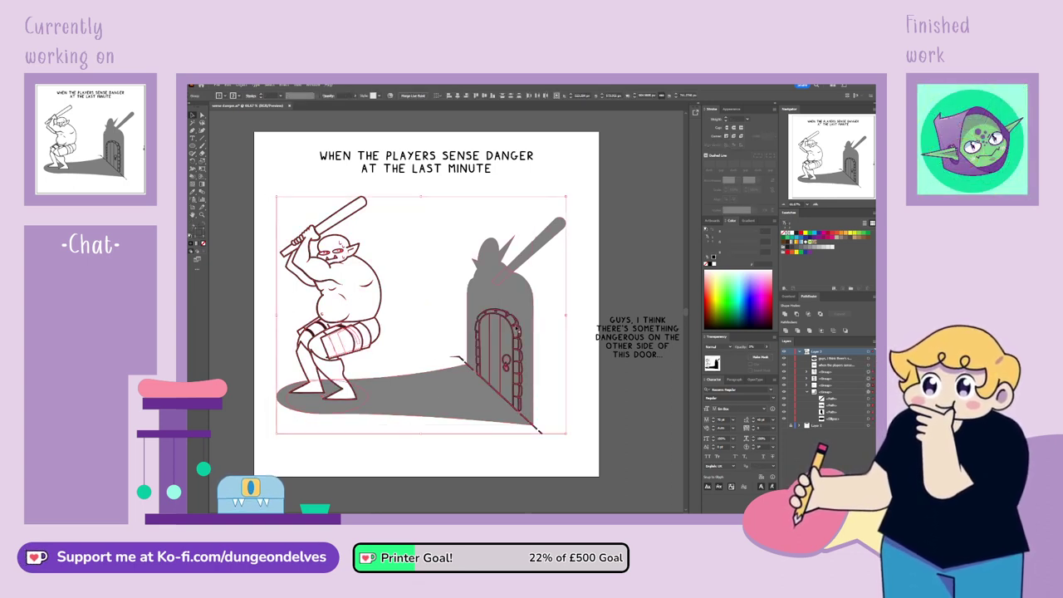
pyautogui.moveTo(515, 321)
pyautogui.mouseDown()
pyautogui.moveTo(537, 320)
pyautogui.moveTo(529, 327)
pyautogui.mouseUp()
pyautogui.moveTo(642, 343); pyautogui.dragTo(448, 249)
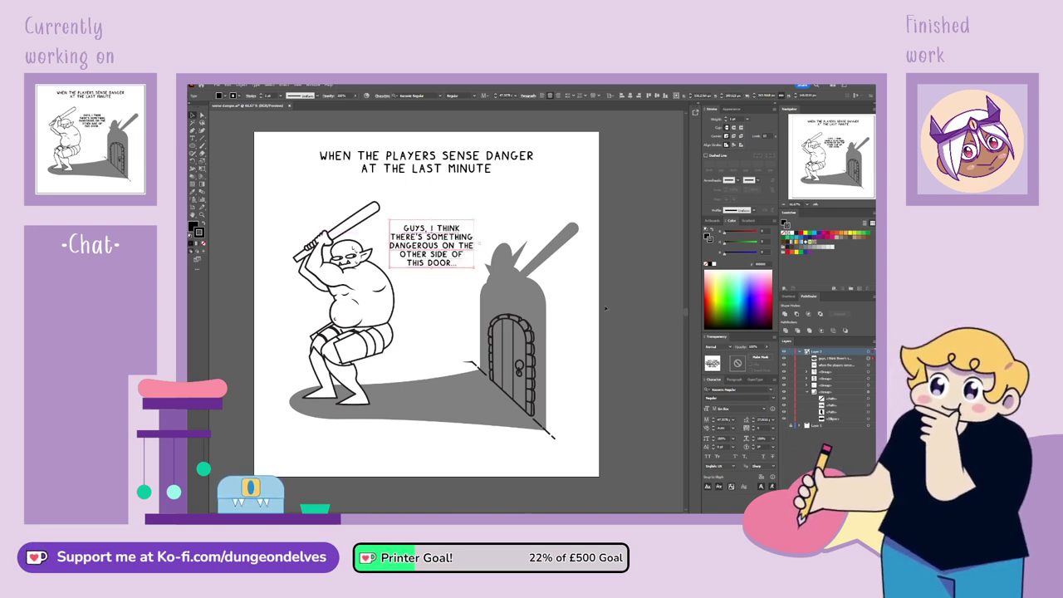
pyautogui.click(638, 359)
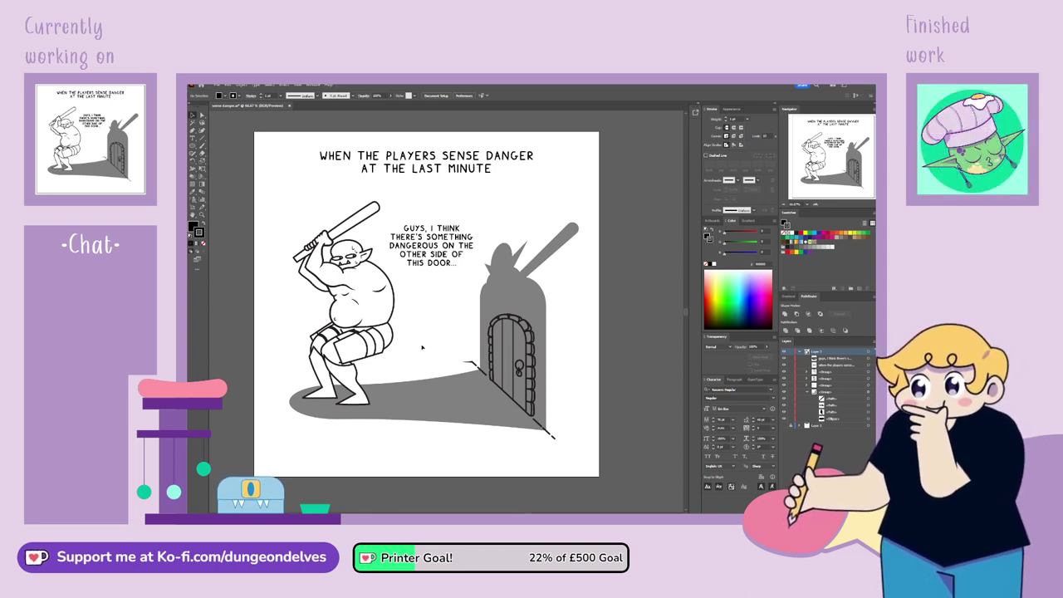
# Shift the club shadow slightly down toward the silhouette, and nudge the speech text slightly up and toward the door
pyautogui.doubleClick(557, 245)
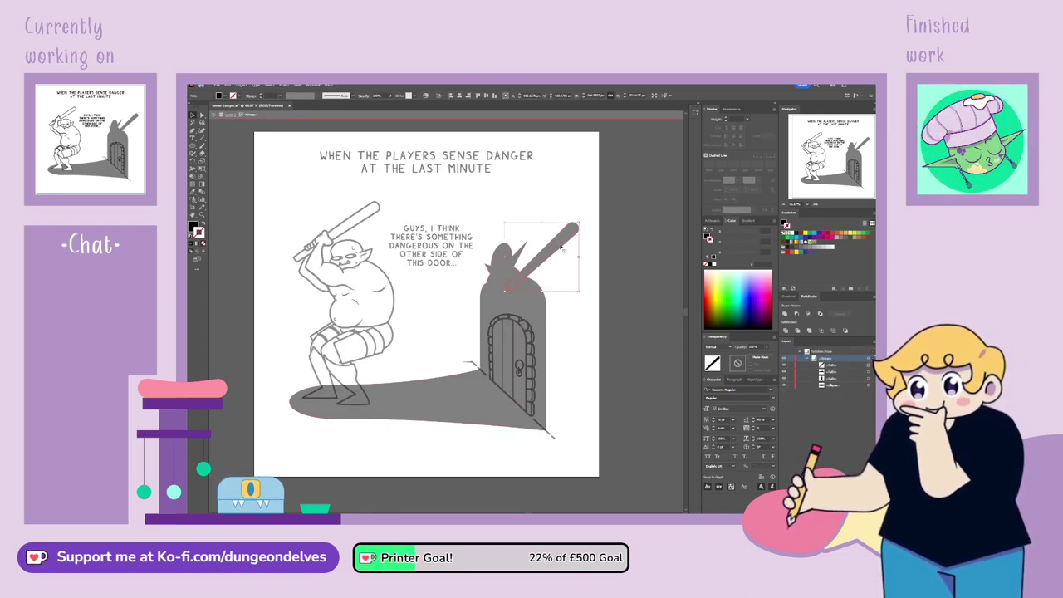
pyautogui.doubleClick(615, 324)
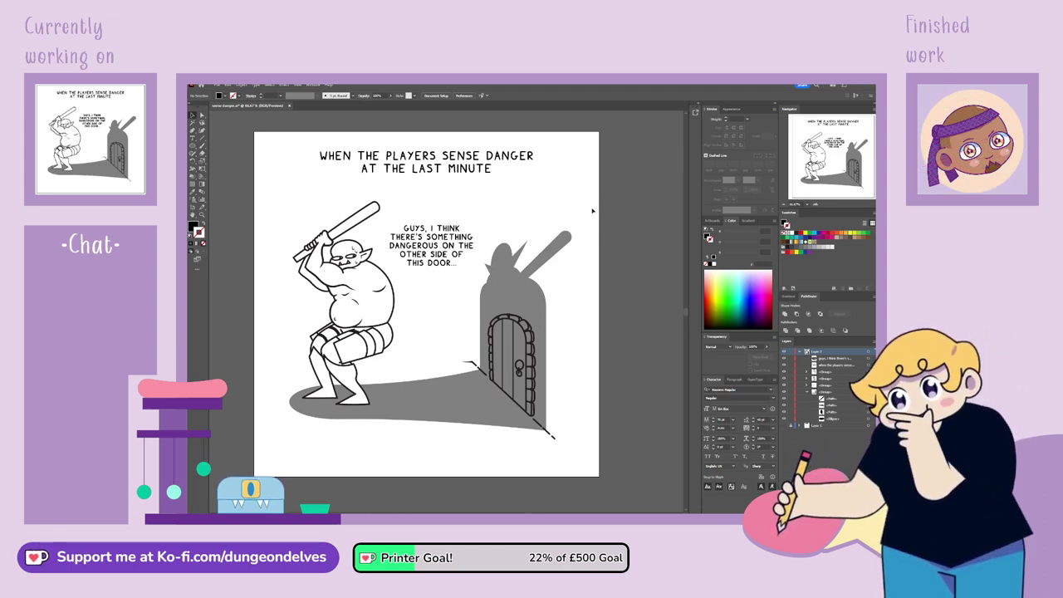
pyautogui.moveTo(444, 249); pyautogui.dragTo(447, 245)
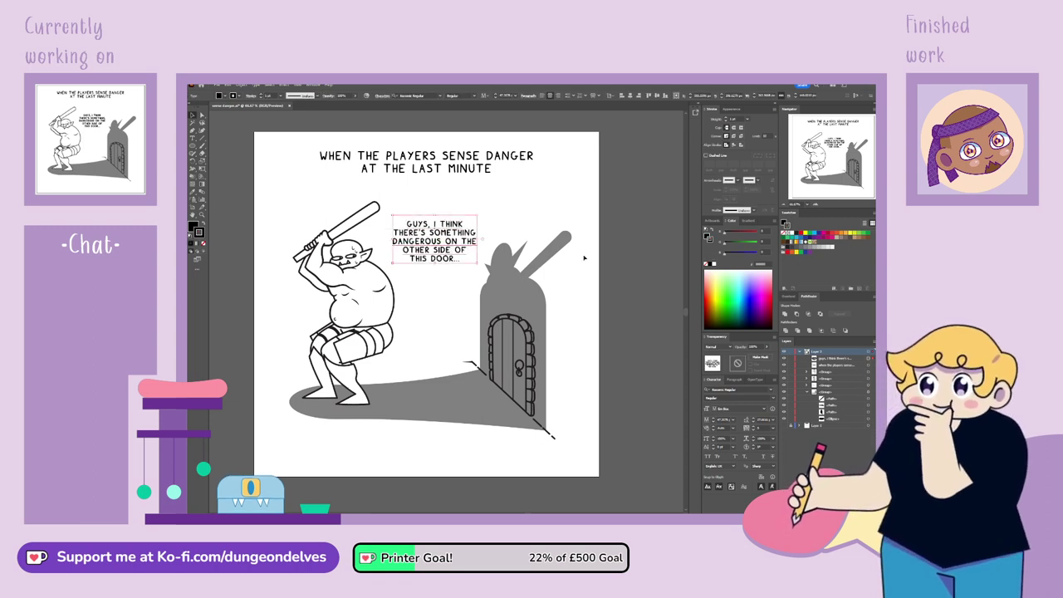
# Draw an unfilled black ellipse around the speech text, thicken its outline and nudge it slightly to centre it on the text
pyautogui.click(583, 258)
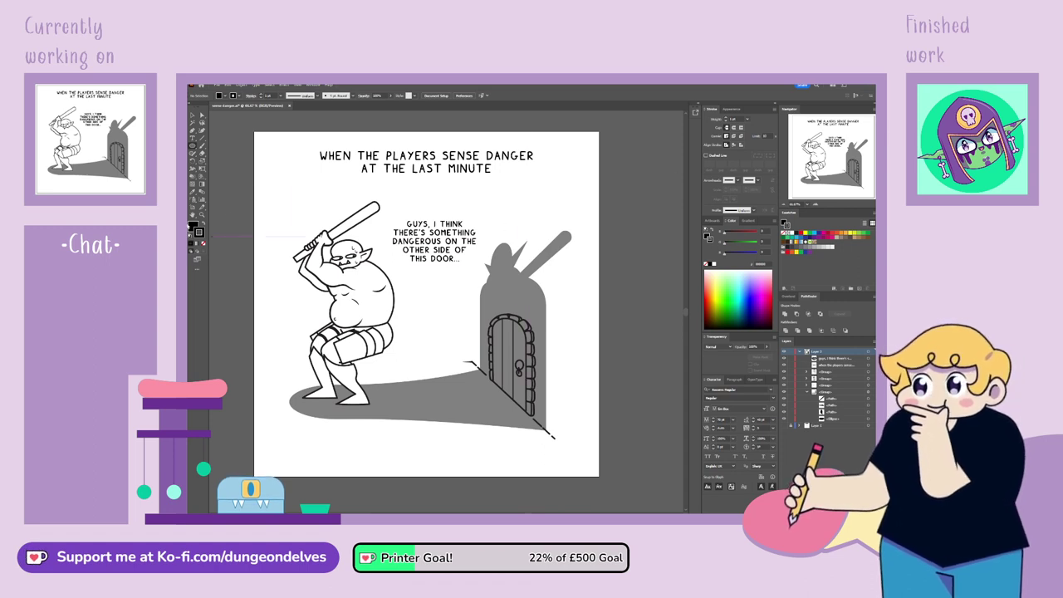
pyautogui.click(203, 244)
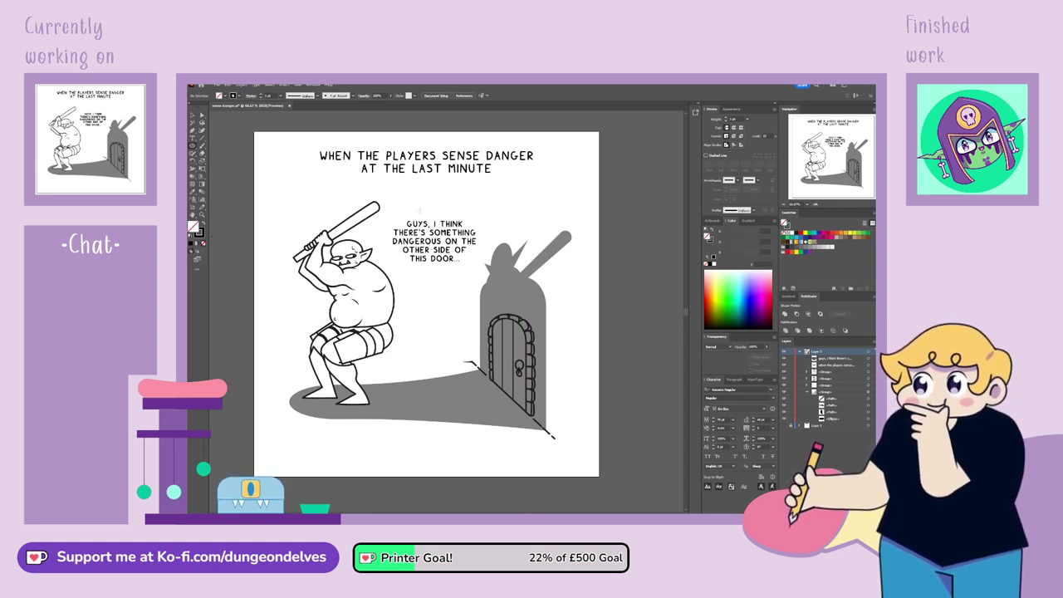
pyautogui.moveTo(387, 206)
pyautogui.mouseDown()
pyautogui.moveTo(498, 280)
pyautogui.moveTo(484, 275)
pyautogui.mouseUp()
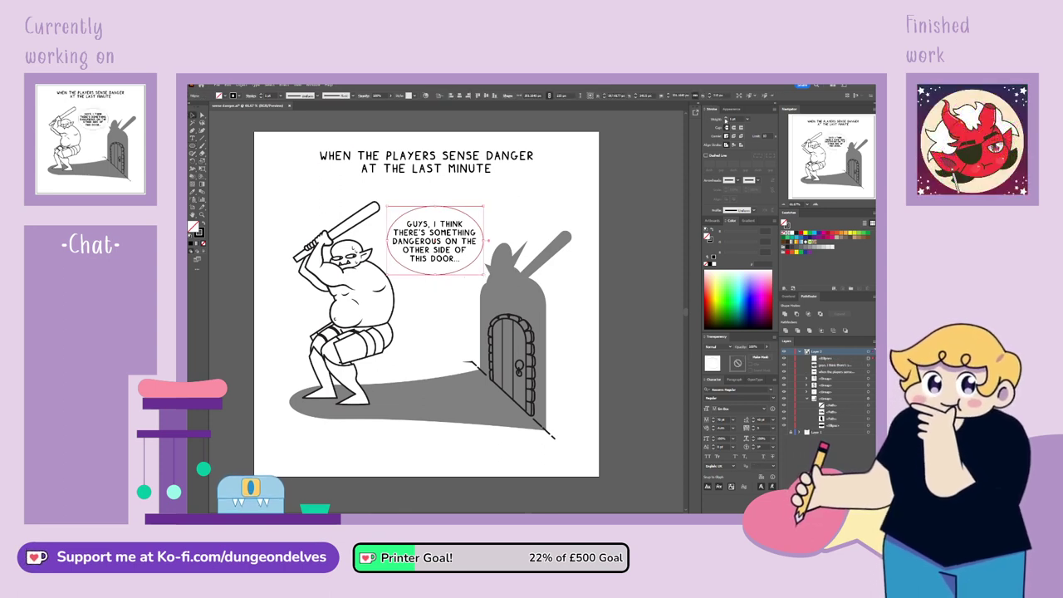
pyautogui.click(725, 118)
pyautogui.click(725, 118)
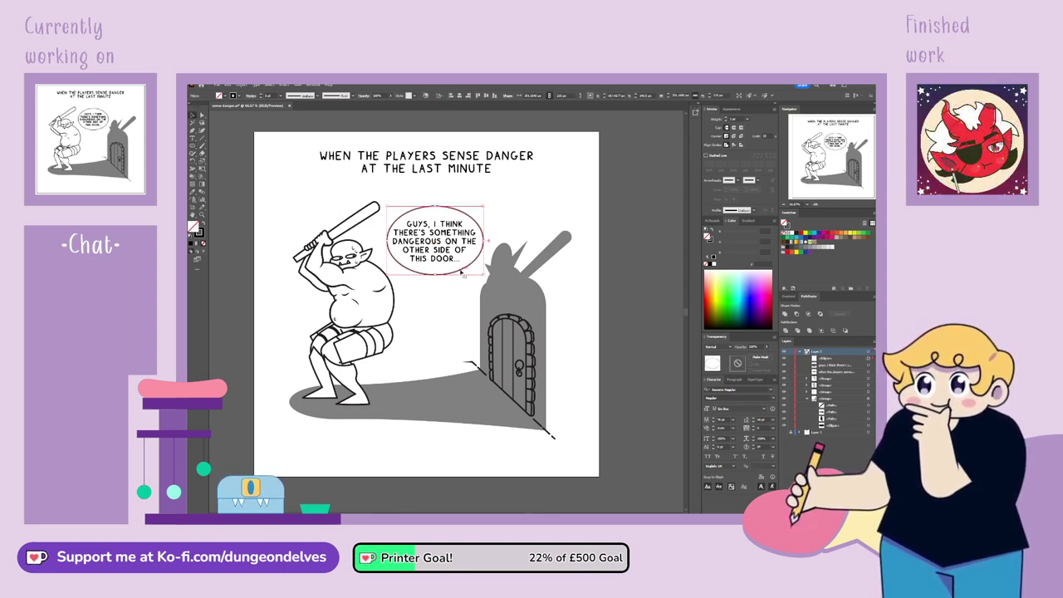
pyautogui.moveTo(461, 273); pyautogui.dragTo(459, 271)
pyautogui.click(236, 203)
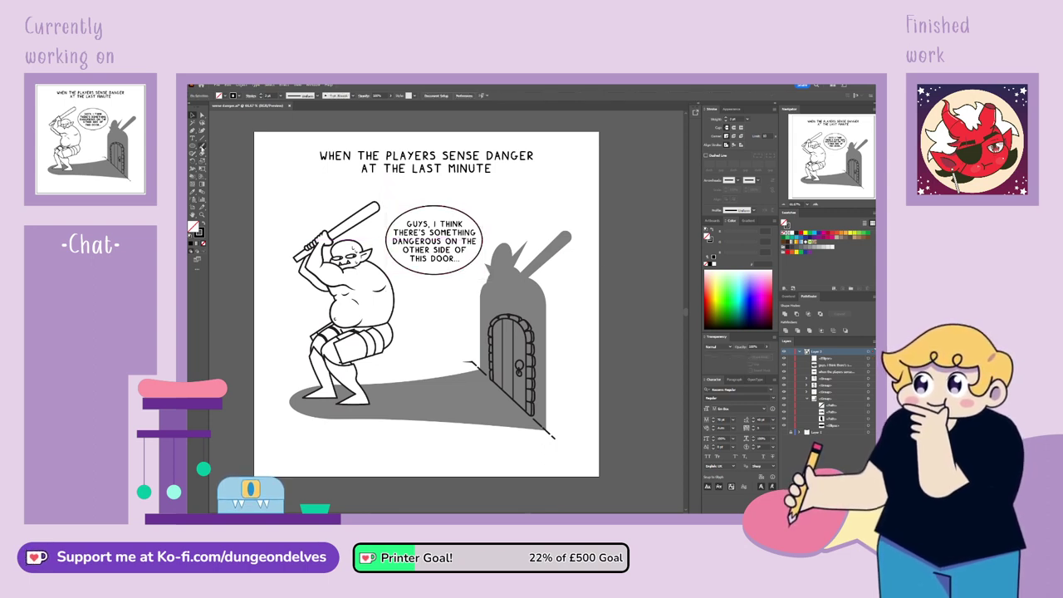
pyautogui.click(202, 147)
pyautogui.moveTo(440, 271)
pyautogui.mouseDown()
pyautogui.moveTo(448, 301)
pyautogui.moveTo(477, 330)
pyautogui.mouseUp()
pyautogui.hotkey('ctrl', 'z')
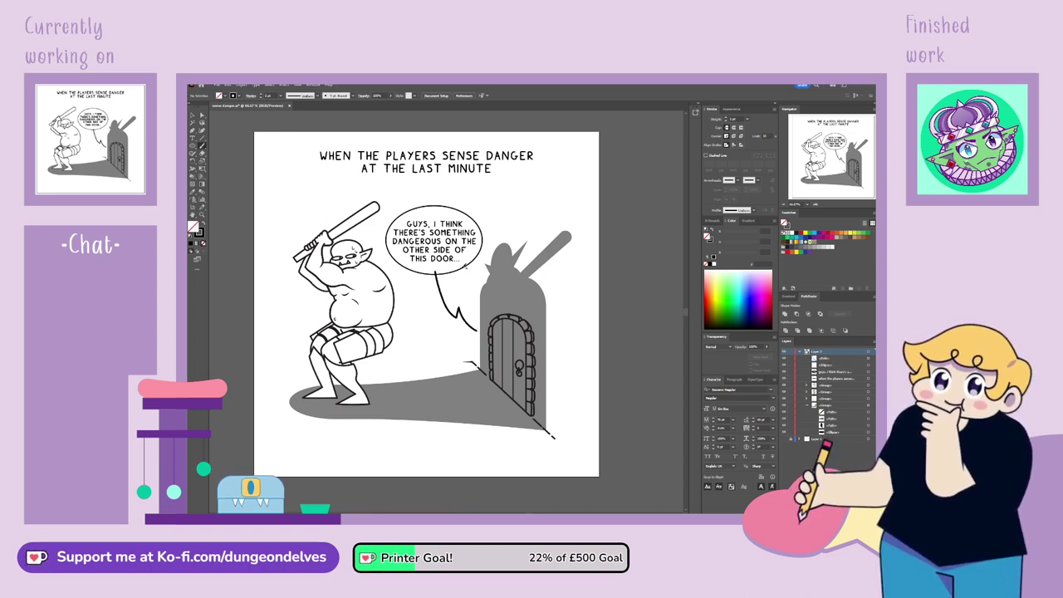
pyautogui.hotkey('ctrl', 'z')
pyautogui.moveTo(440, 272)
pyautogui.mouseDown()
pyautogui.moveTo(461, 315)
pyautogui.moveTo(502, 348)
pyautogui.mouseUp()
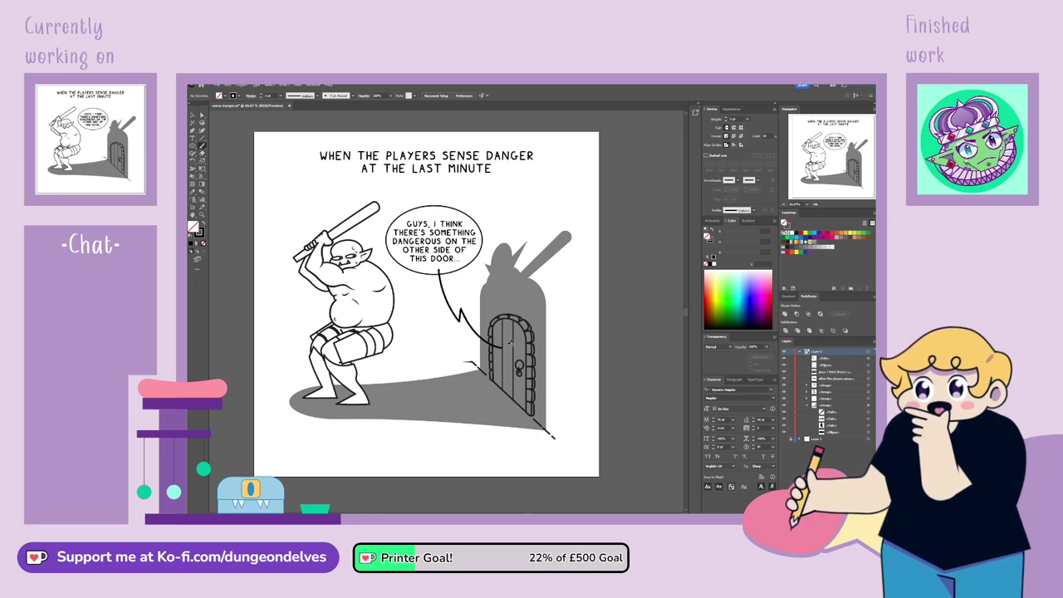
pyautogui.hotkey('ctrl', 'z')
pyautogui.moveTo(440, 270)
pyautogui.mouseDown()
pyautogui.moveTo(464, 323)
pyautogui.moveTo(468, 313)
pyautogui.moveTo(513, 351)
pyautogui.mouseUp()
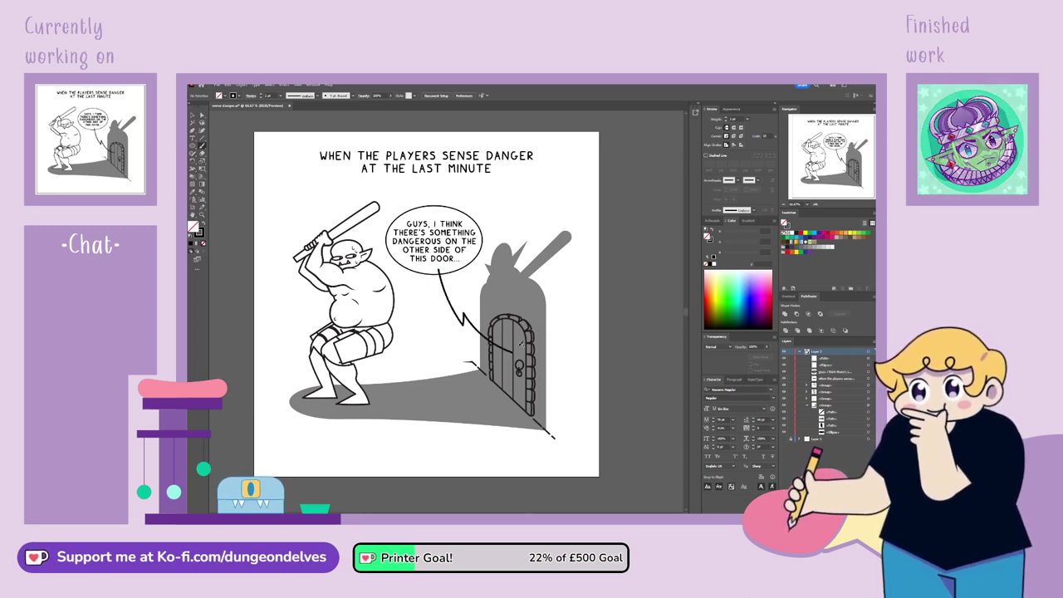
pyautogui.hotkey('ctrl', 'z')
pyautogui.moveTo(437, 267)
pyautogui.mouseDown()
pyautogui.moveTo(459, 316)
pyautogui.moveTo(463, 307)
pyautogui.moveTo(502, 341)
pyautogui.mouseUp()
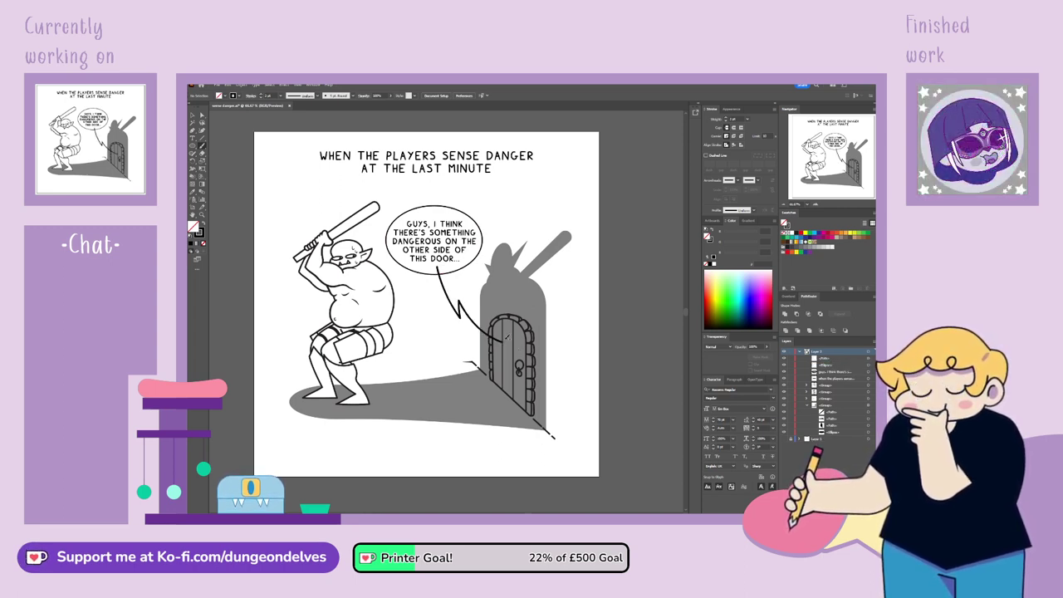
pyautogui.hotkey('ctrl', 'z')
# Draw a zigzag tail from the base of the speech ellipse onto the dungeon door, and set its stroke weight to 3
pyautogui.moveTo(437, 268)
pyautogui.mouseDown()
pyautogui.moveTo(462, 319)
pyautogui.moveTo(505, 348)
pyautogui.mouseUp()
pyautogui.click(193, 114)
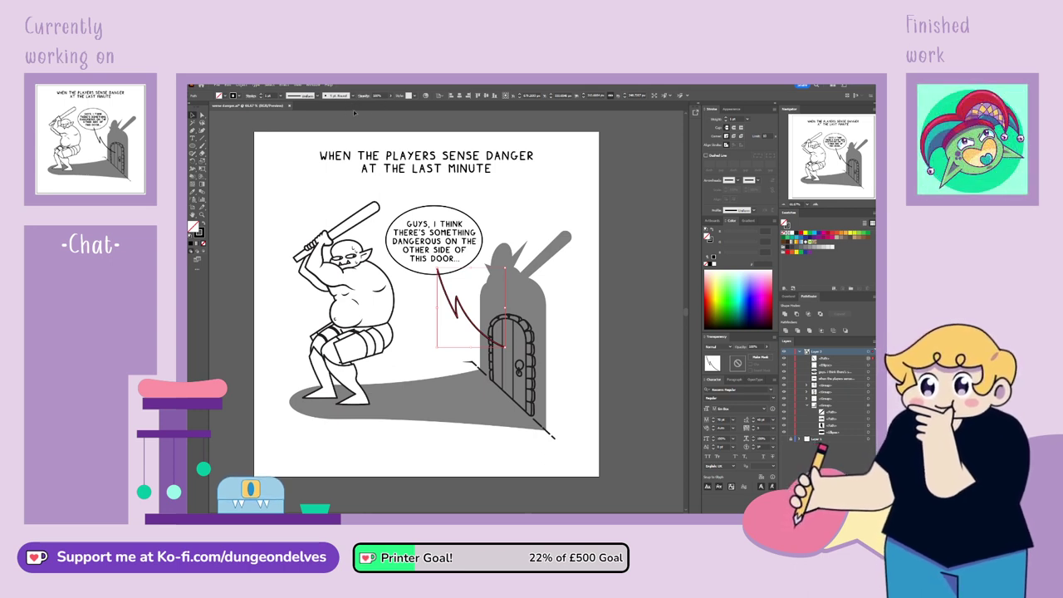
pyautogui.click(353, 96)
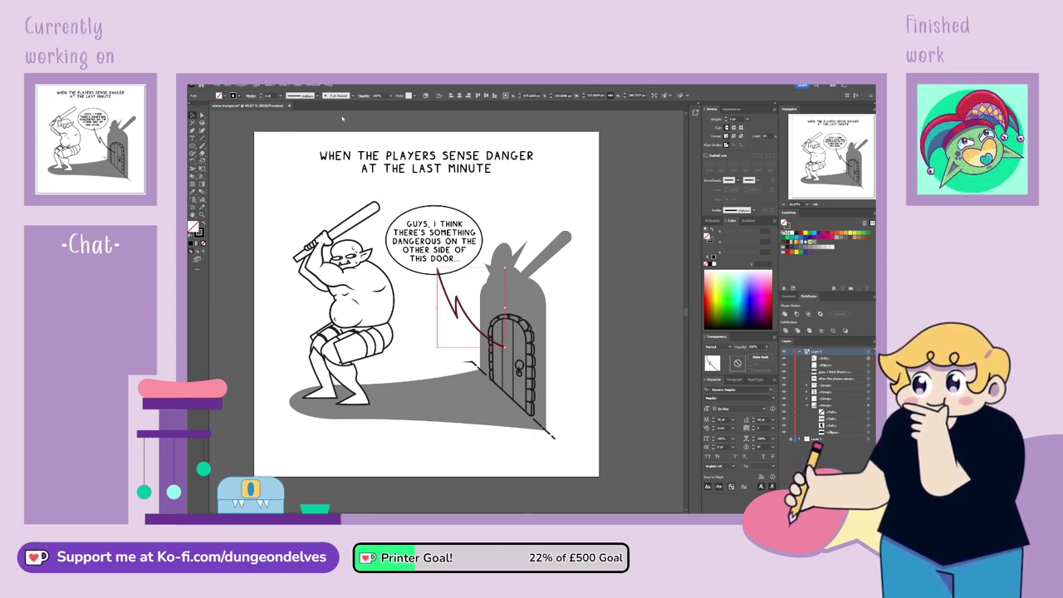
pyautogui.click(321, 125)
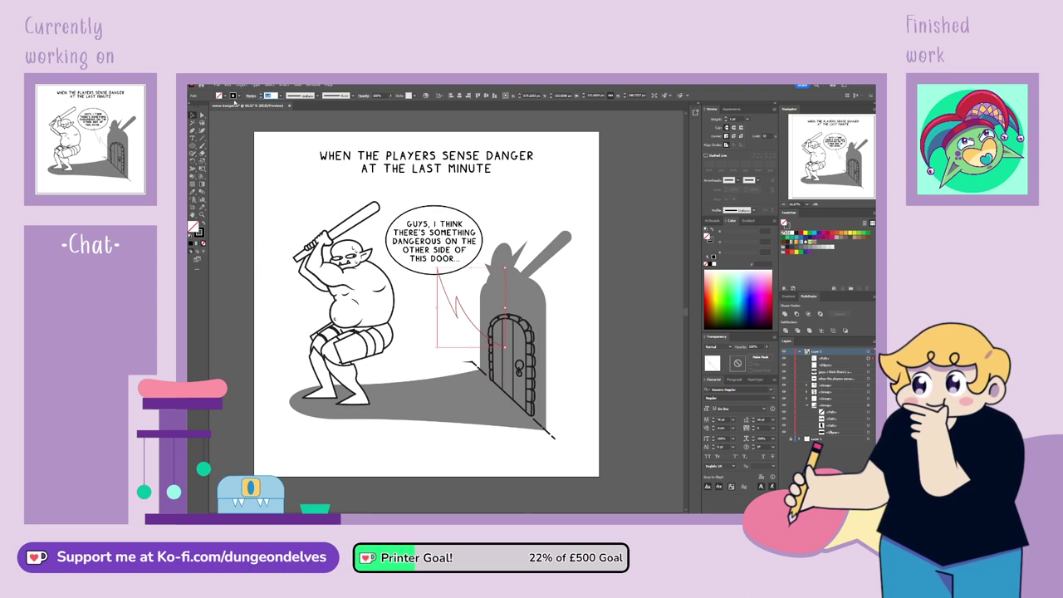
pyautogui.write('3')
pyautogui.press('Return')
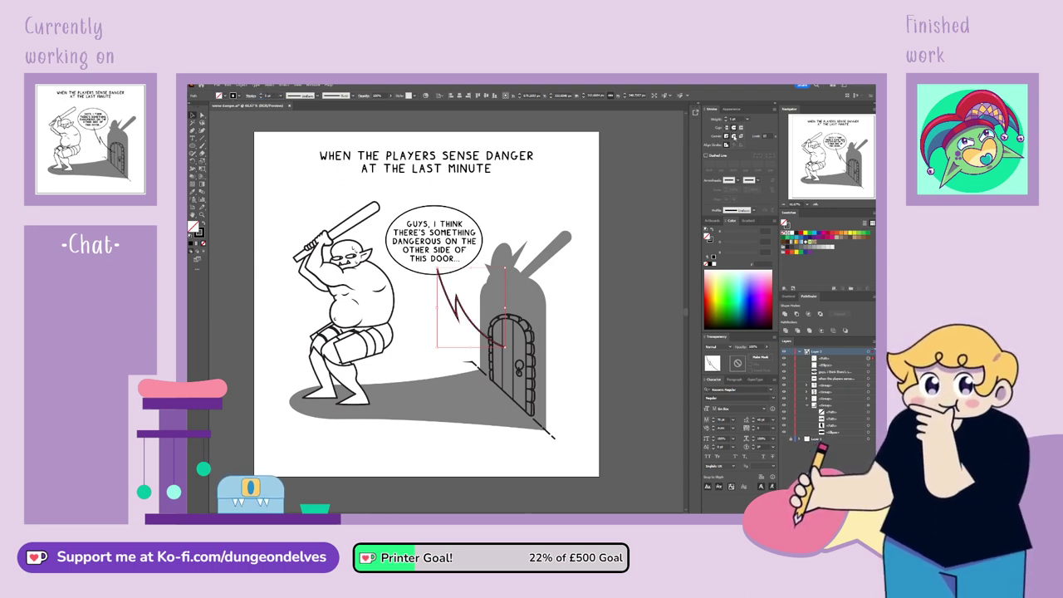
# Widen the tail's stroke strongly at the speech ellipse and adjust its zigzag bend, tapering it to a point at the door
pyautogui.click(193, 169)
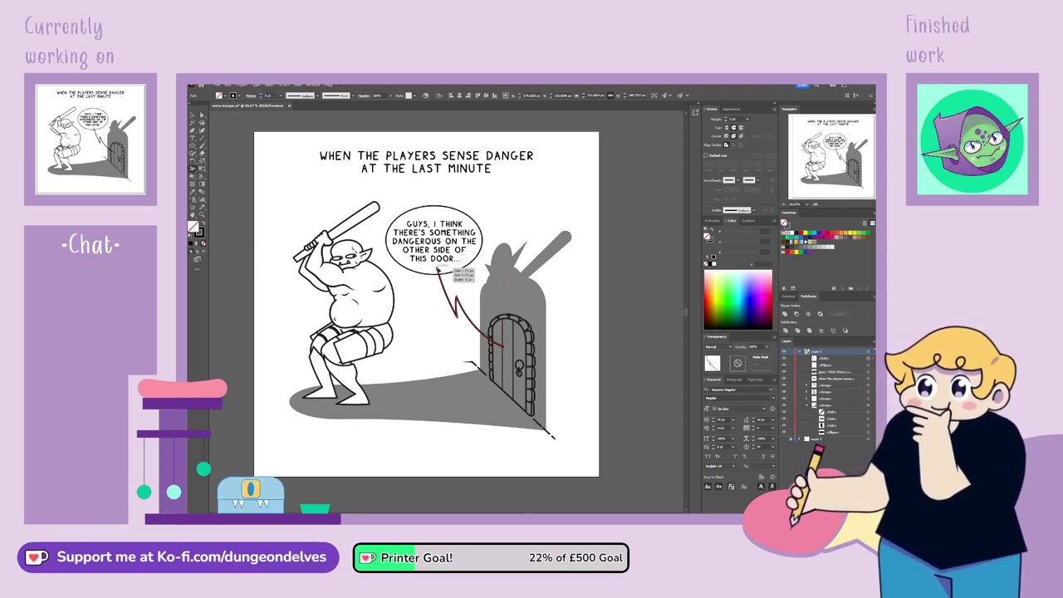
pyautogui.moveTo(437, 269); pyautogui.dragTo(448, 268)
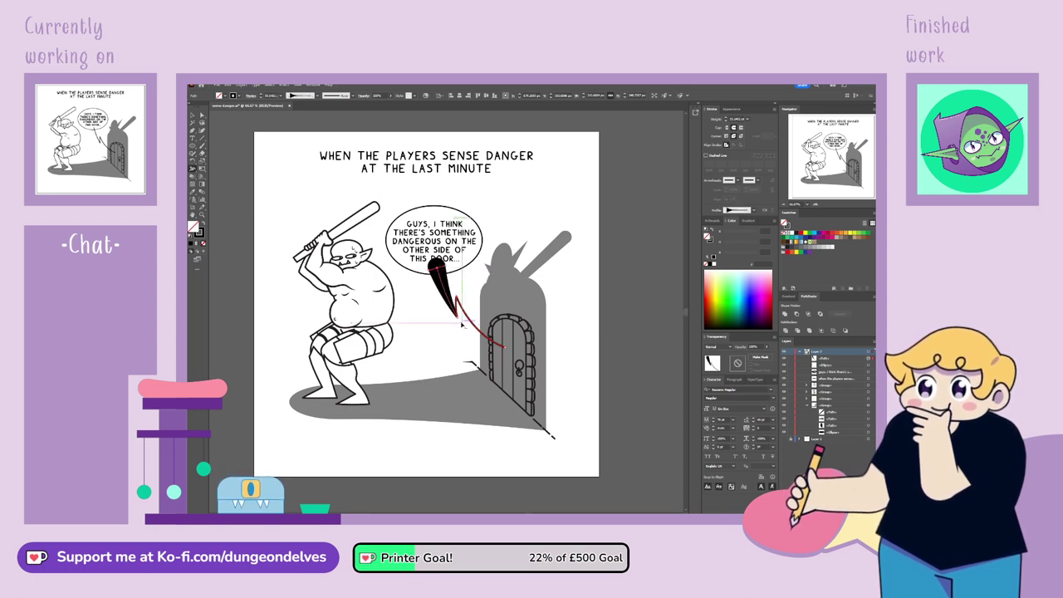
pyautogui.moveTo(457, 318); pyautogui.dragTo(456, 300)
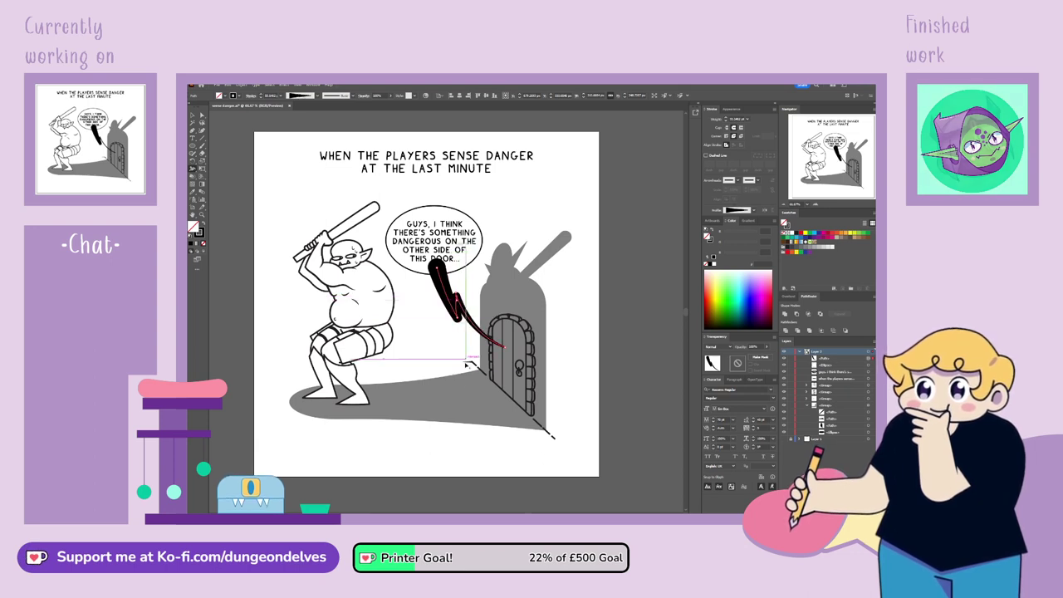
pyautogui.click(603, 301)
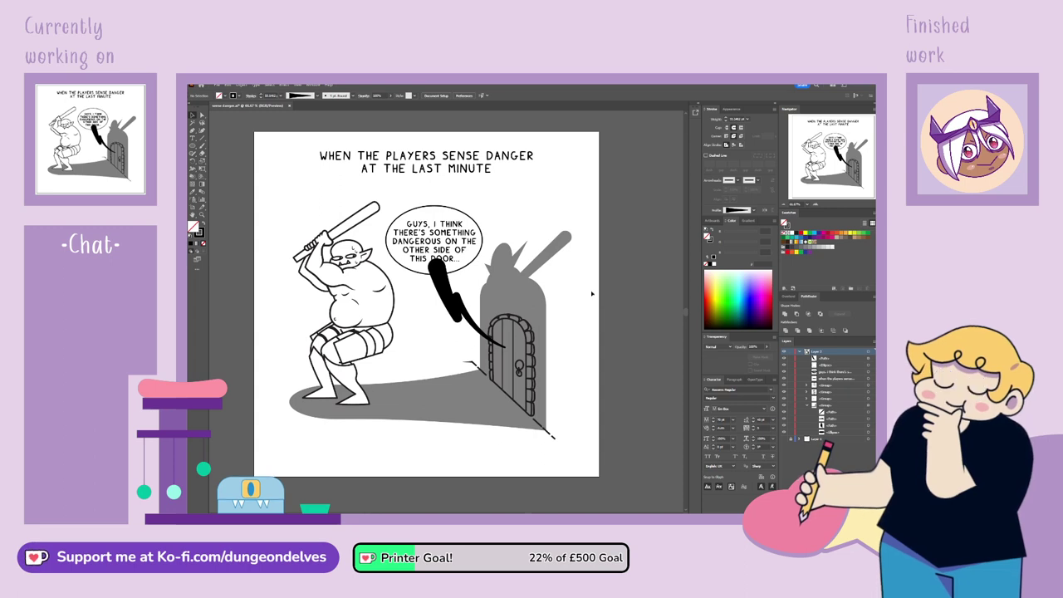
# Reshape the tail's zigzag bend by adjusting its points to separate the two thick segments, and nudge the whole tail slightly down
pyautogui.scroll(1, 606, 220)
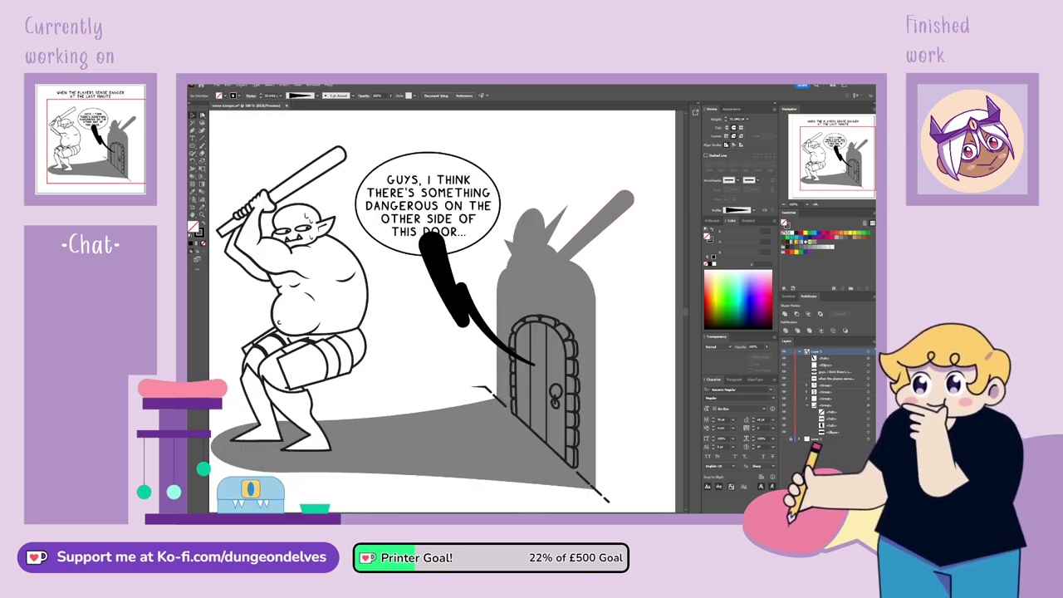
pyautogui.click(448, 284)
pyautogui.moveTo(461, 288); pyautogui.dragTo(471, 318)
pyautogui.click(619, 338)
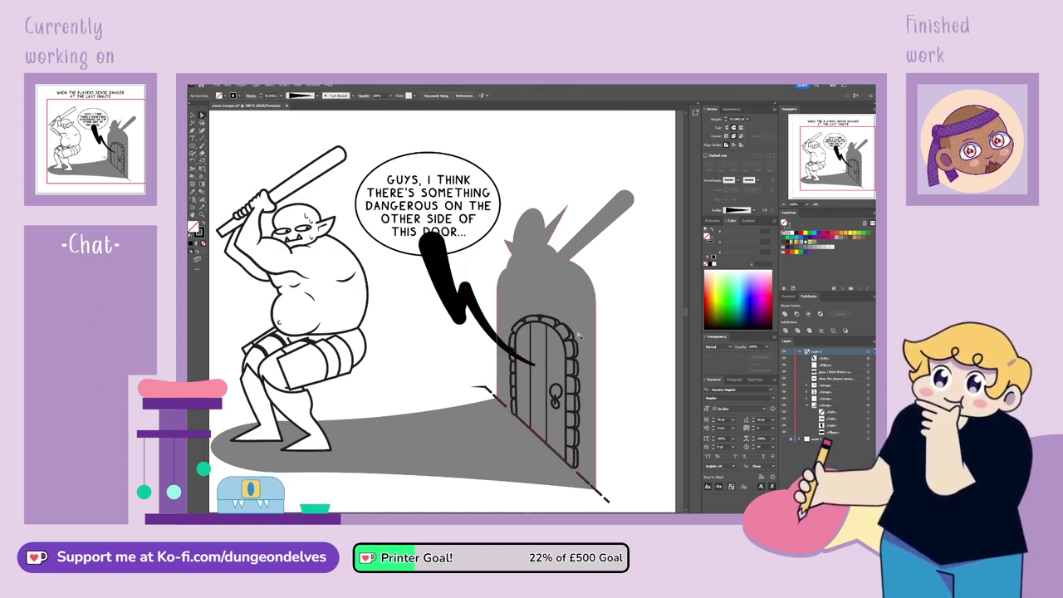
pyautogui.click(463, 309)
pyautogui.click(466, 290)
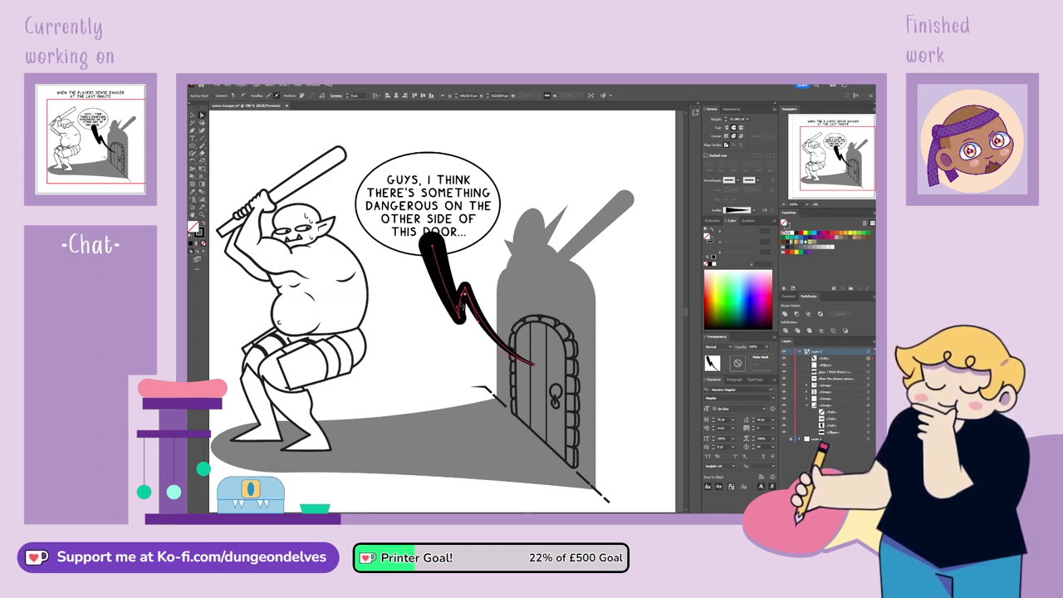
pyautogui.click(461, 309)
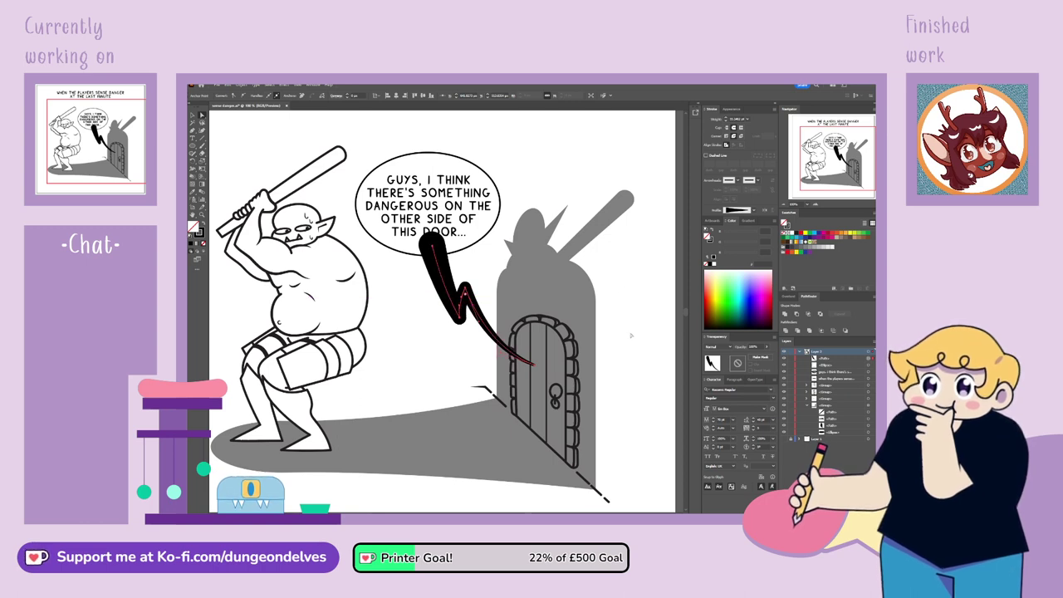
pyautogui.click(635, 334)
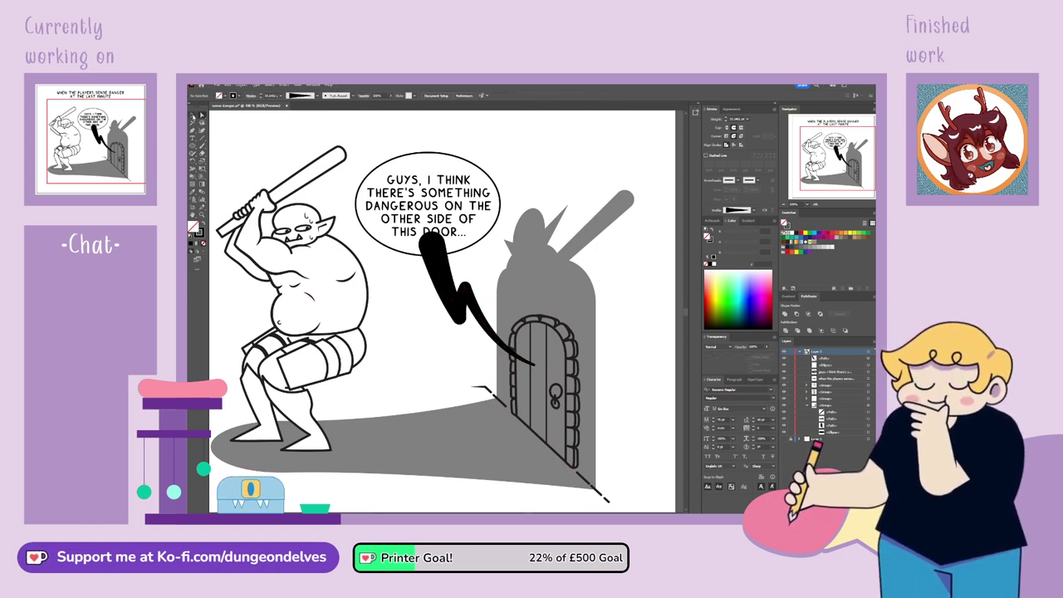
pyautogui.moveTo(446, 284); pyautogui.dragTo(445, 288)
pyautogui.click(446, 288)
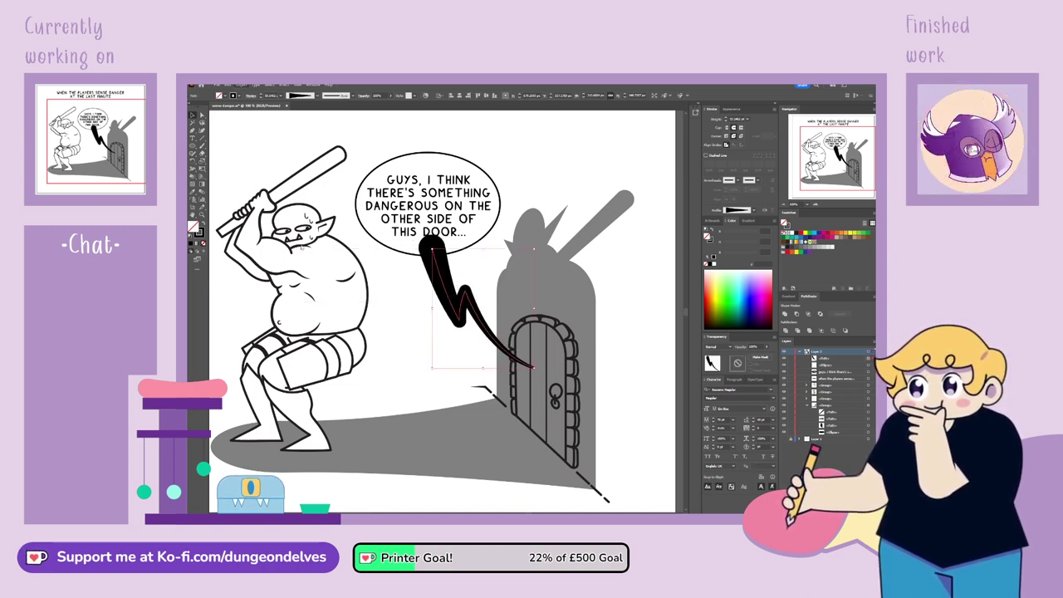
# Expand the tail's stroke into a clean filled shape without internal overlaps, and sample white as its fill
pyautogui.click(345, 262)
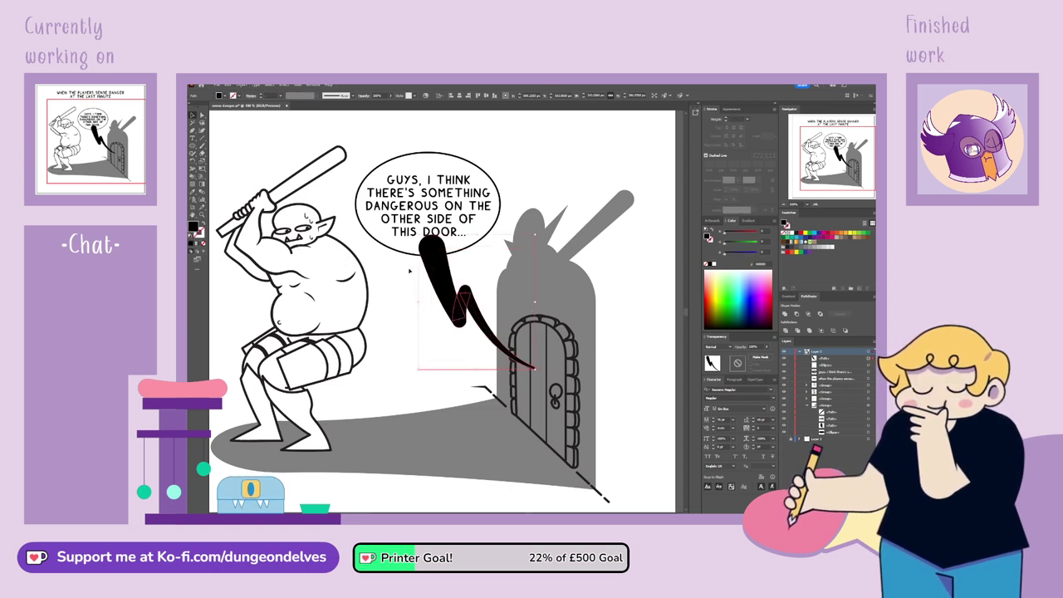
pyautogui.click(797, 331)
pyautogui.click(192, 192)
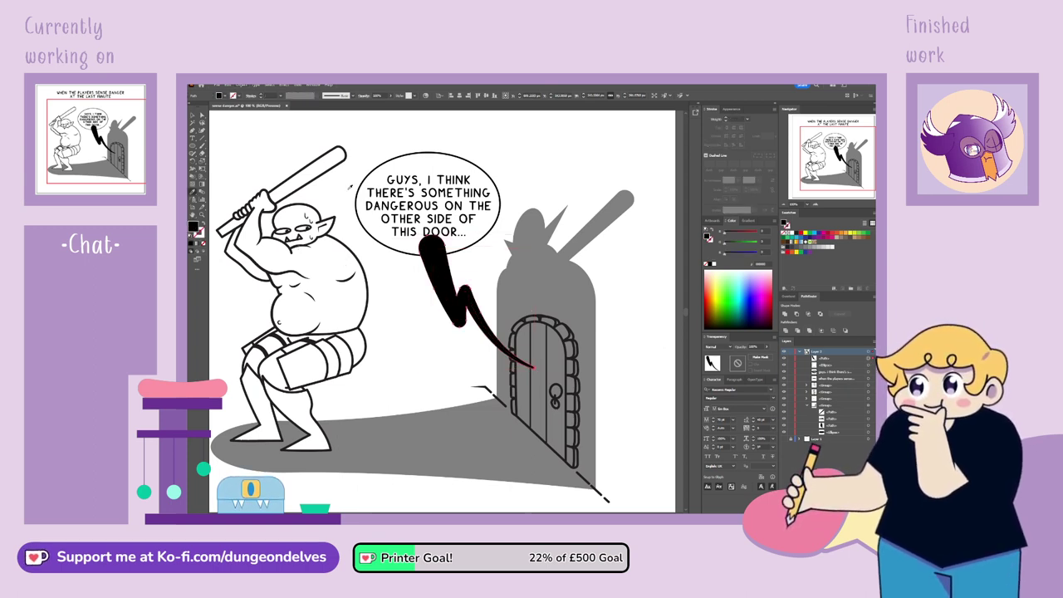
pyautogui.click(249, 166)
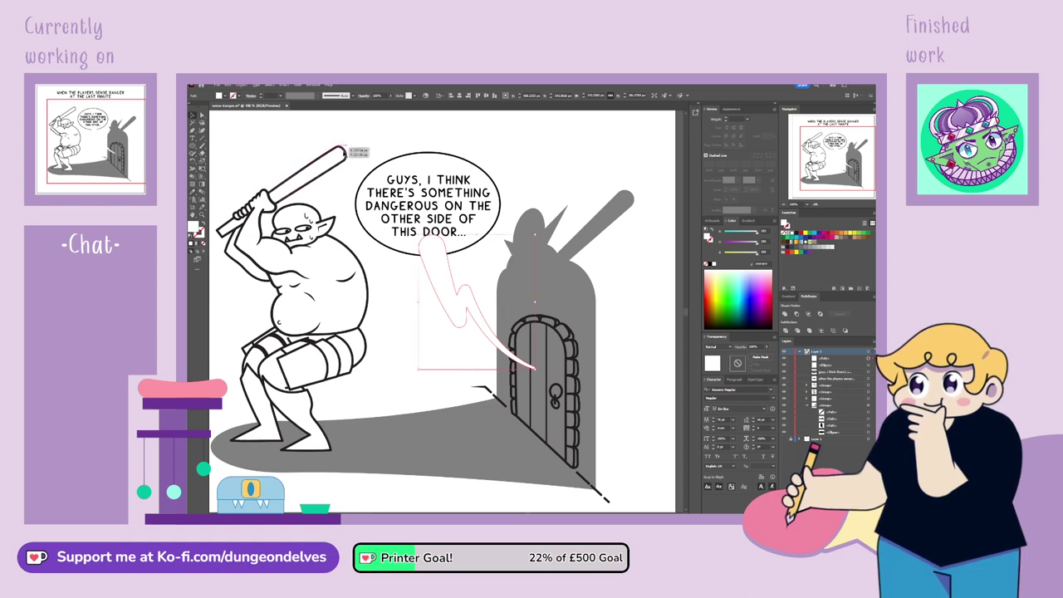
# Fill the speech ellipse with white and merge it with the tail into one speech bubble shape
pyautogui.keyDown('shift'); pyautogui.click(461, 249); pyautogui.keyUp('shift')
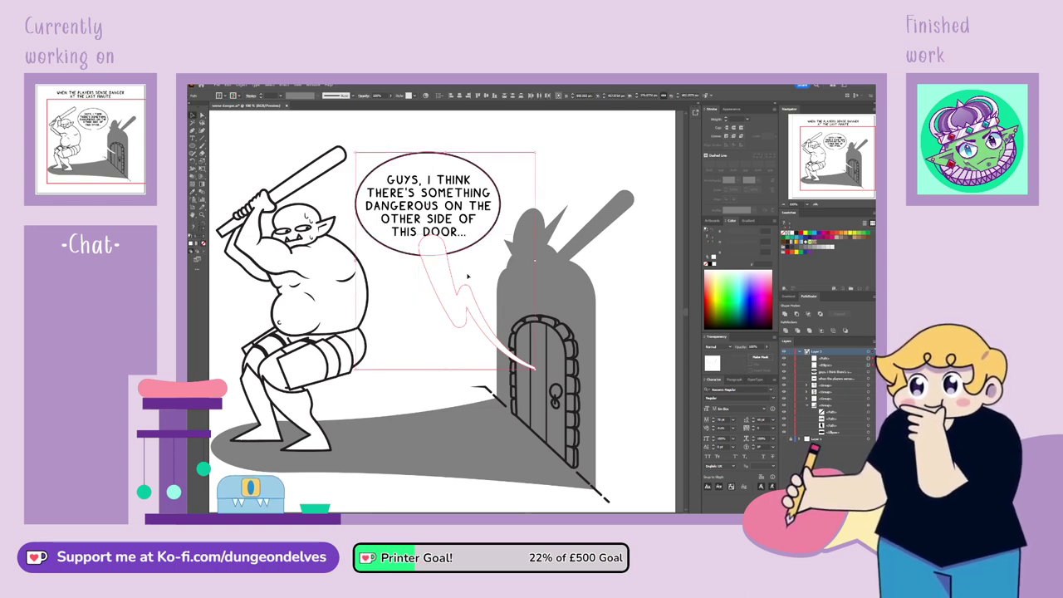
pyautogui.keyDown('shift'); pyautogui.click(869, 366); pyautogui.keyUp('shift')
pyautogui.keyDown('shift'); pyautogui.click(868, 365); pyautogui.keyUp('shift')
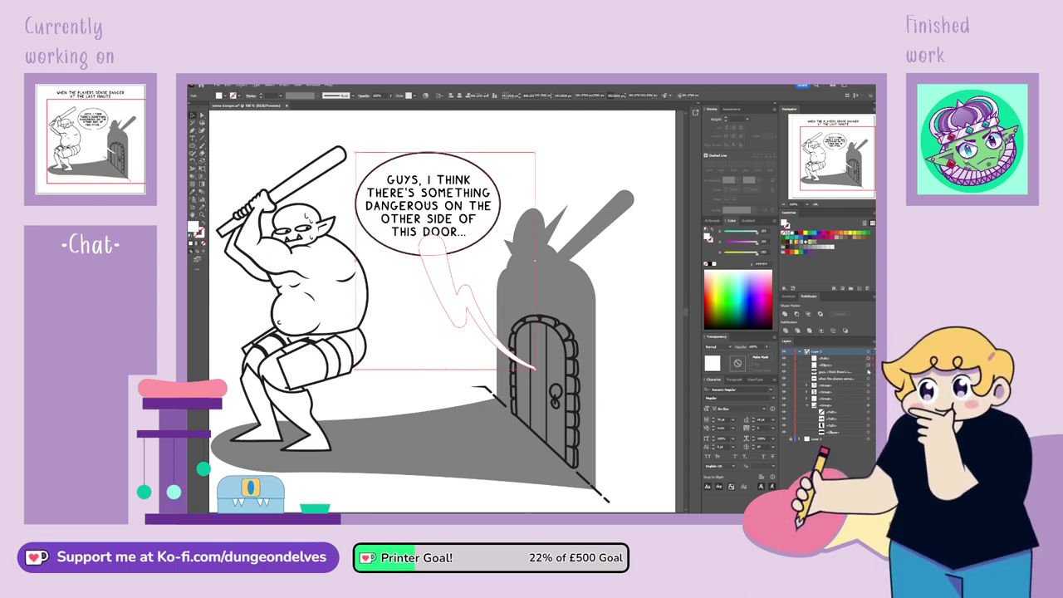
pyautogui.click(792, 234)
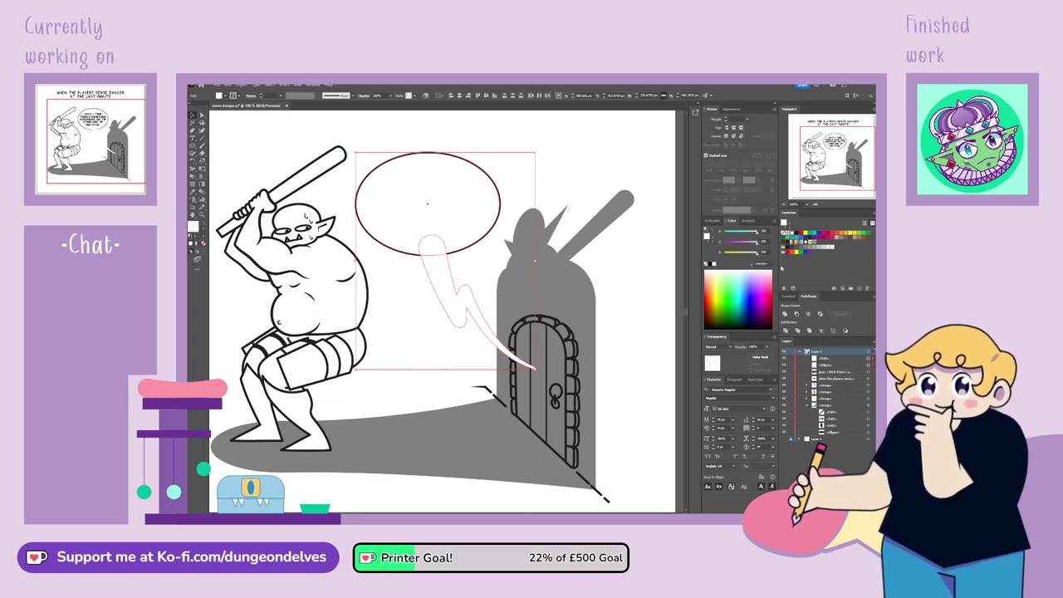
pyautogui.click(809, 331)
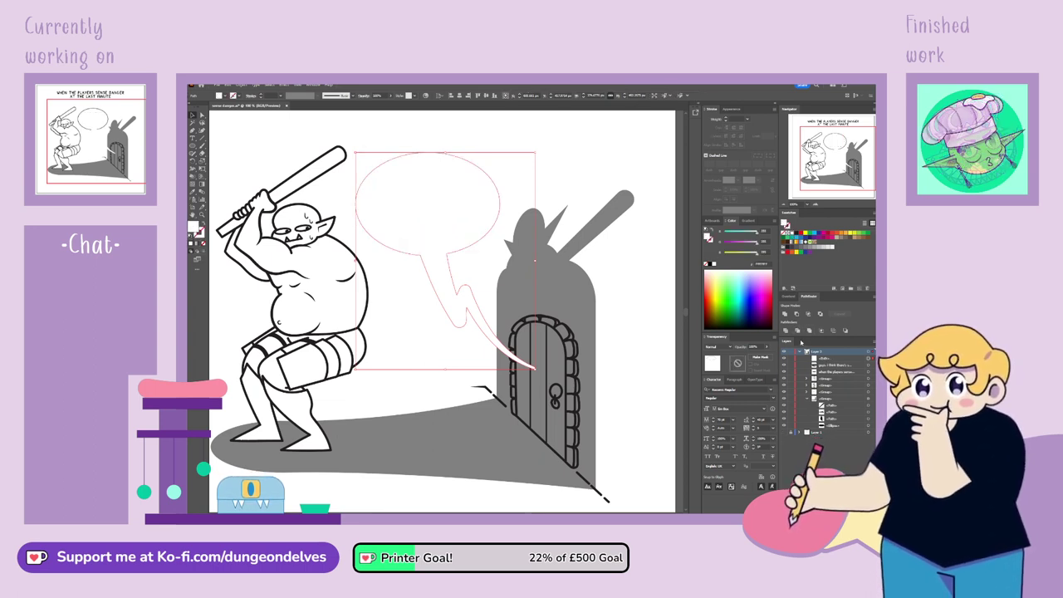
# Give the merged speech bubble a thick black outline and move it beneath the speech text in the layer order
pyautogui.press('d')
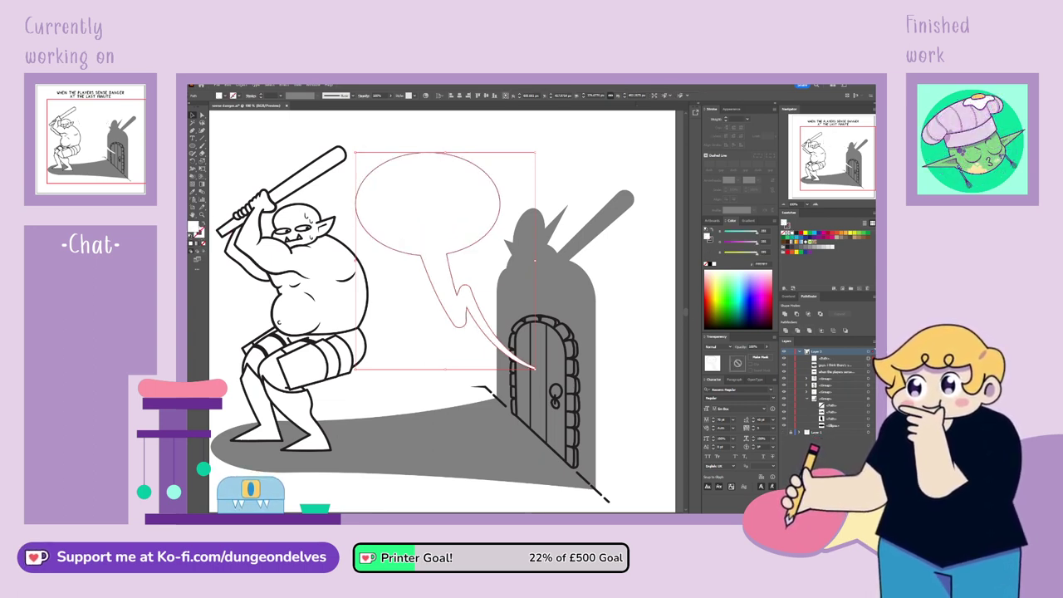
pyautogui.click(725, 117)
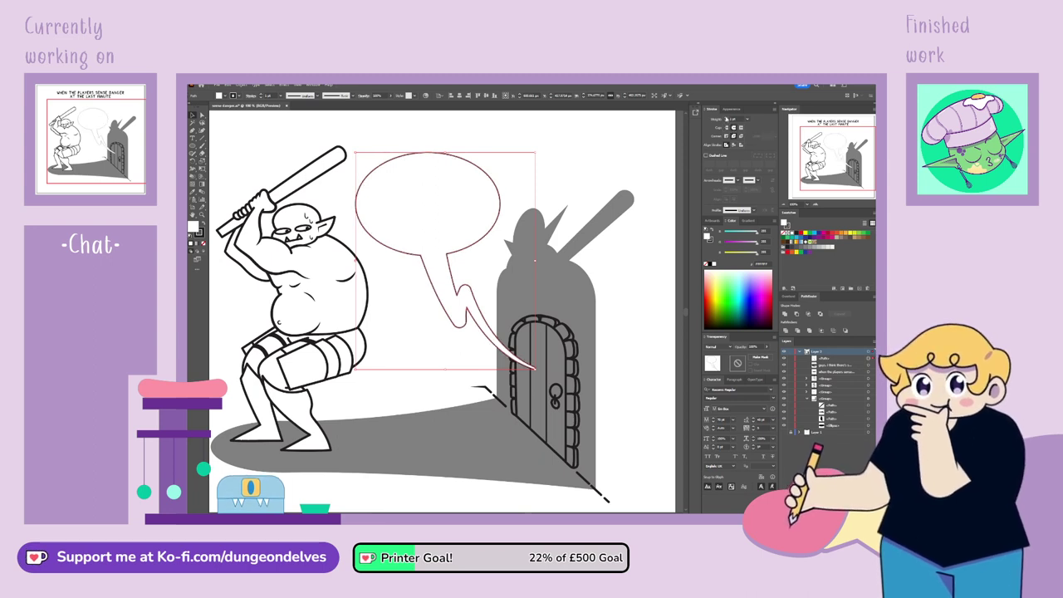
pyautogui.click(726, 117)
pyautogui.click(825, 359)
pyautogui.moveTo(825, 358); pyautogui.dragTo(825, 369)
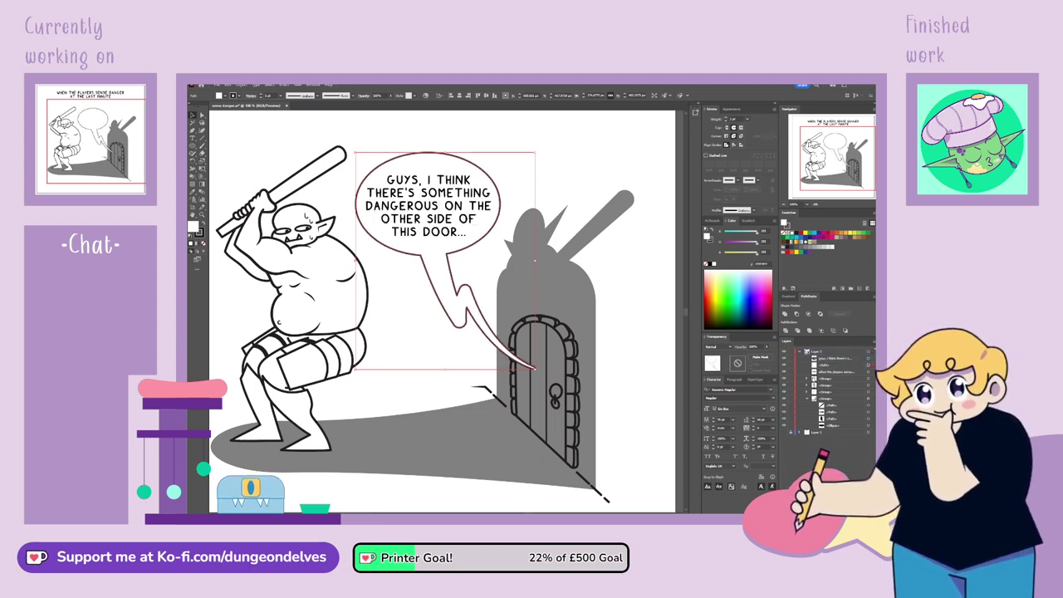
pyautogui.click(645, 332)
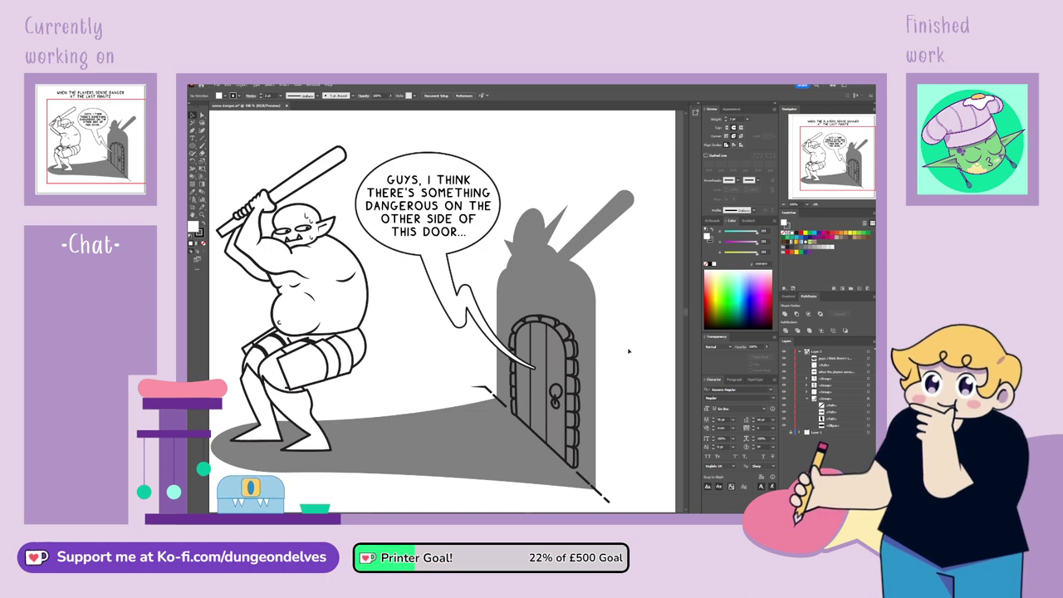
pyautogui.hotkey('ctrl', '-')
pyautogui.hotkey('ctrl', '-')
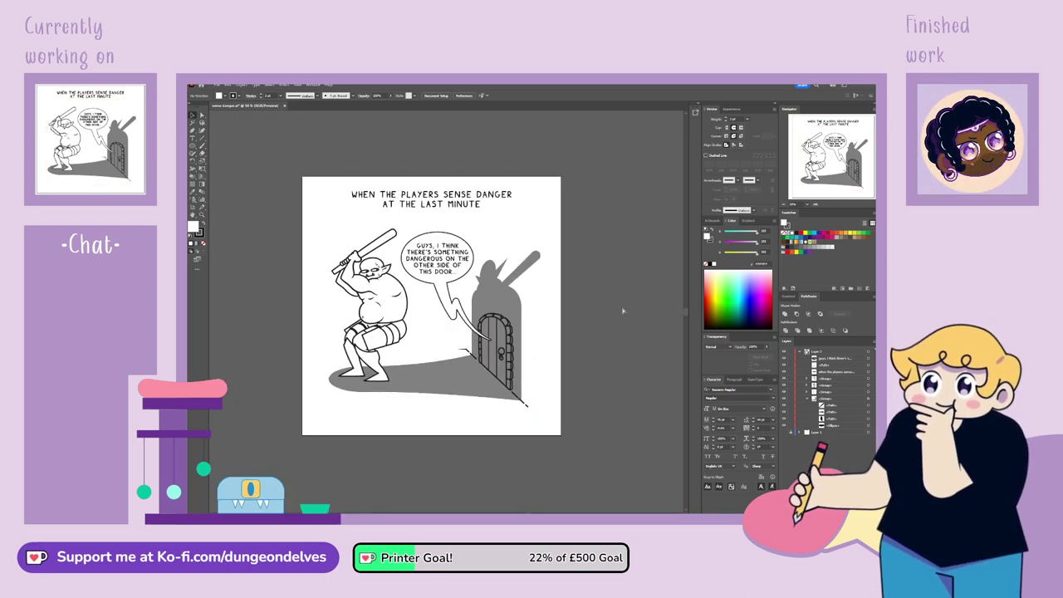
# Nudge the speech text slightly upward inside the speech bubble
pyautogui.moveTo(582, 315); pyautogui.dragTo(576, 339)
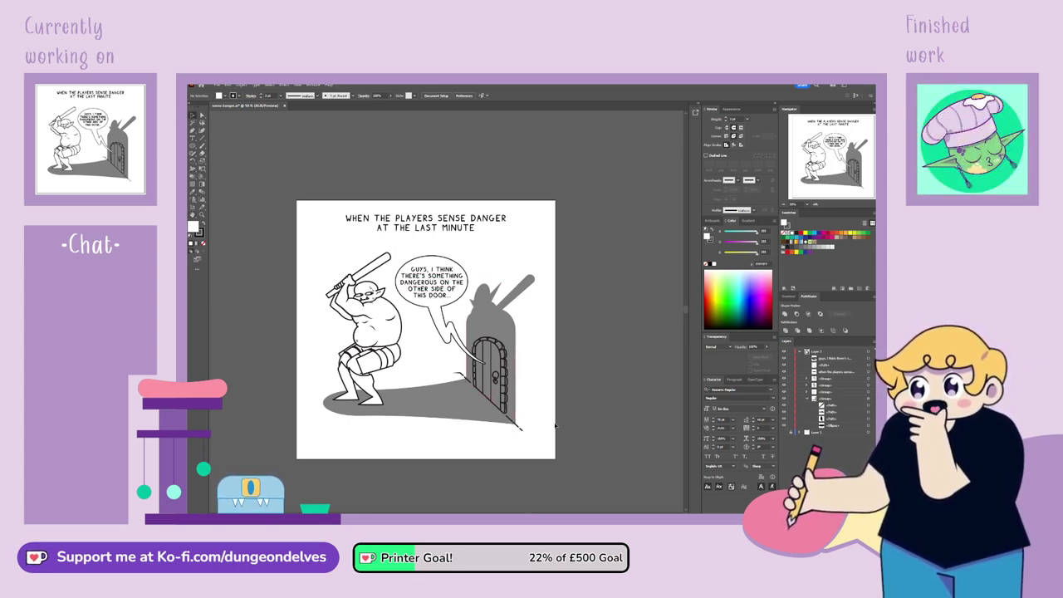
pyautogui.click(441, 282)
pyautogui.press('Up')
pyautogui.press('Up')
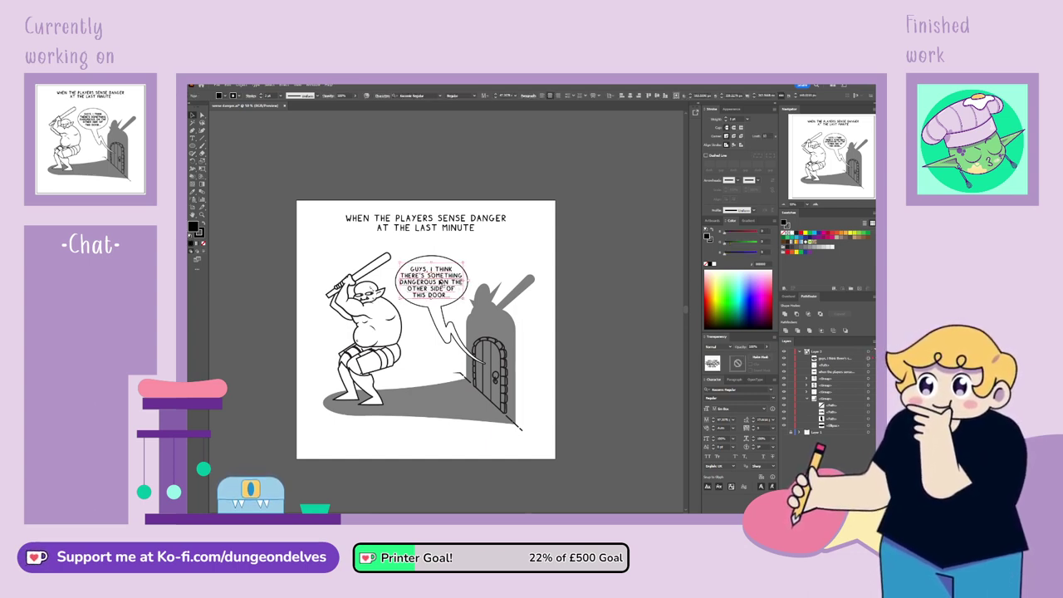
pyautogui.click(592, 429)
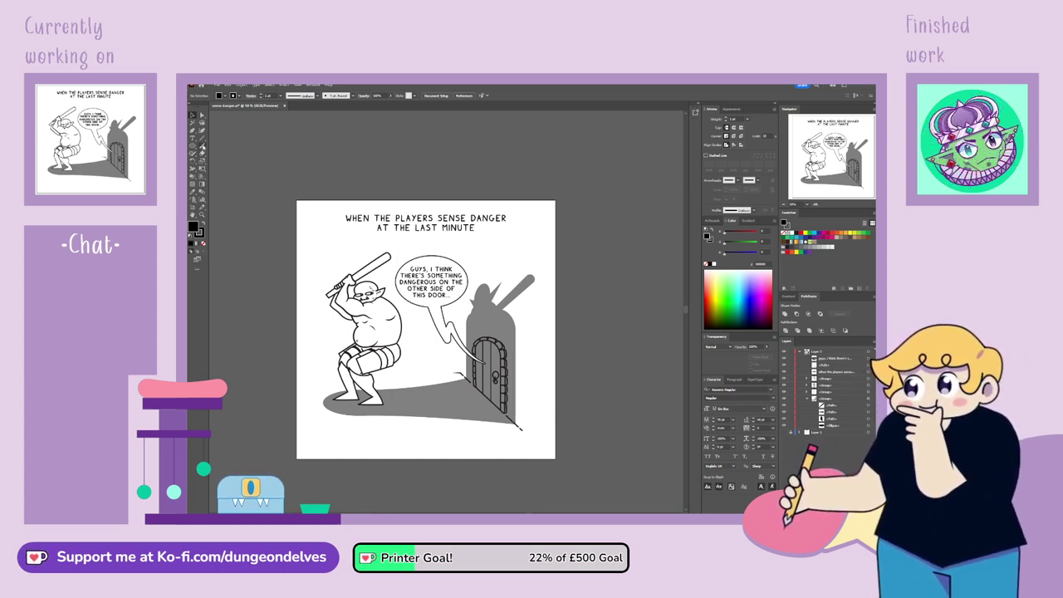
# Draw a small freehand zigzag alarm mark just above the ogre's ear
pyautogui.hotkey('ctrl', '=')
pyautogui.hotkey('ctrl', '=')
pyautogui.hotkey('ctrl', '=')
pyautogui.hotkey('ctrl', '=')
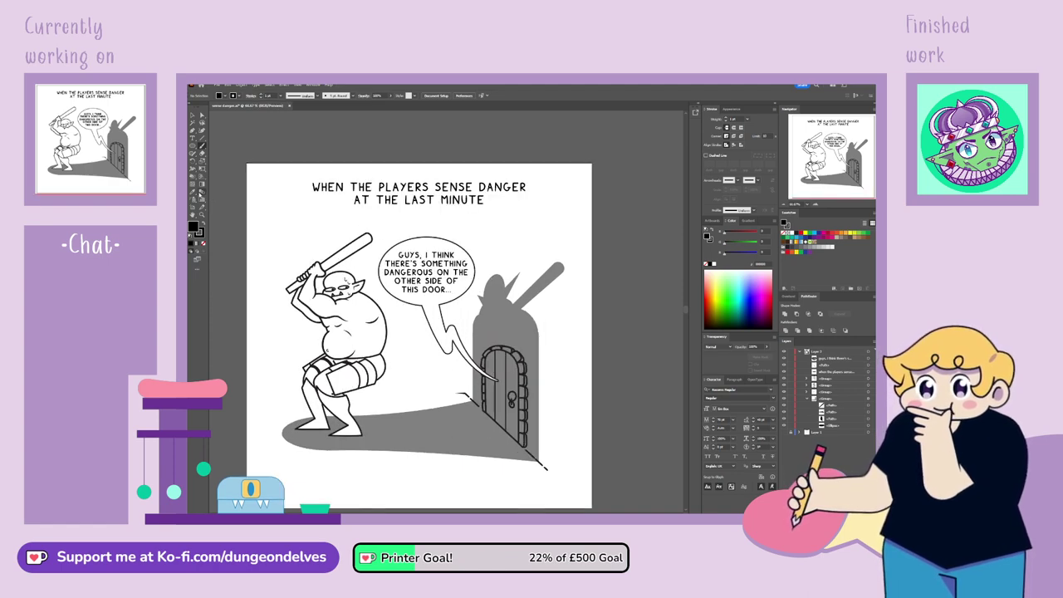
pyautogui.moveTo(830, 146); pyautogui.dragTo(812, 141)
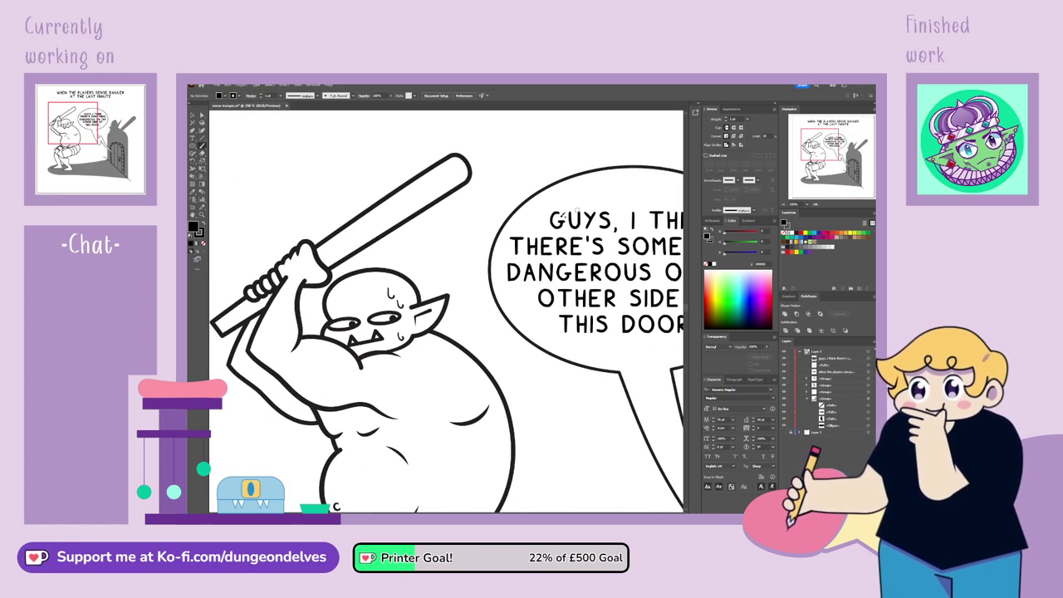
pyautogui.moveTo(430, 269); pyautogui.dragTo(435, 282)
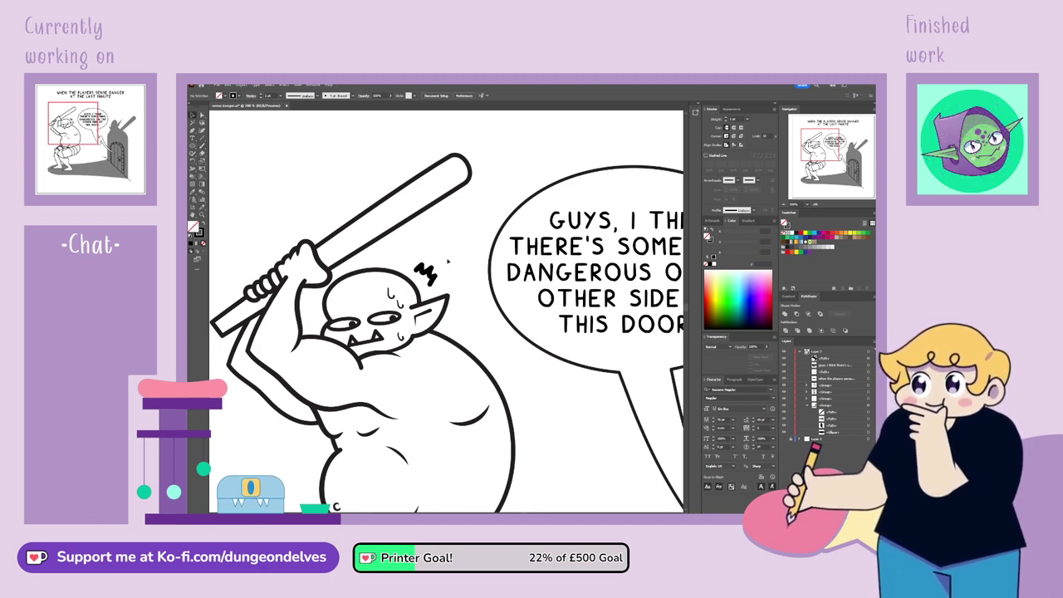
# Set the zigzag mark's stroke weight to 4 pt and give its corners a round join
pyautogui.click(429, 273)
pyautogui.click(325, 124)
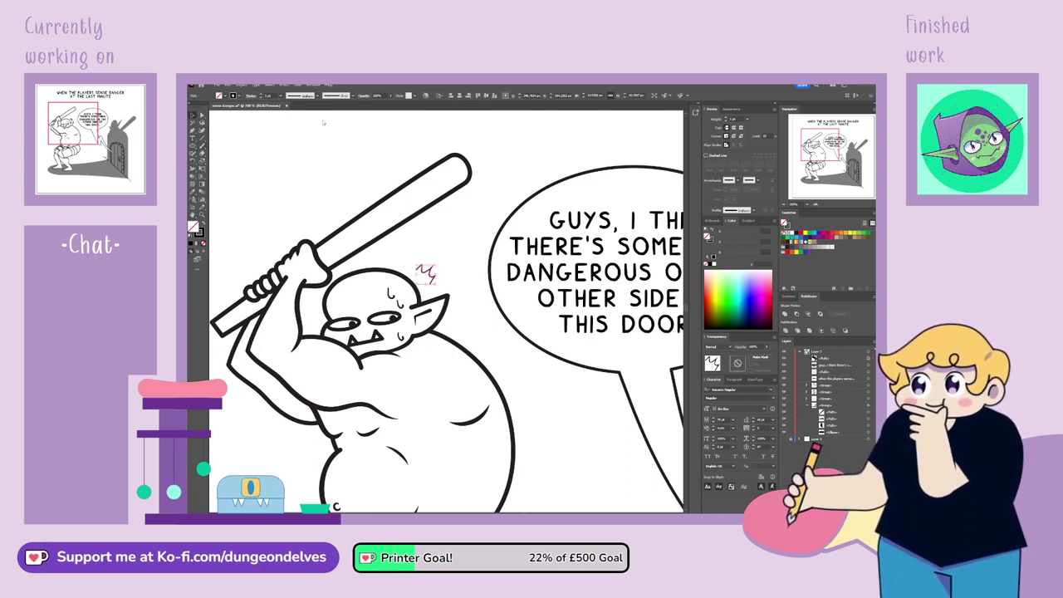
pyautogui.write('4')
pyautogui.press('Return')
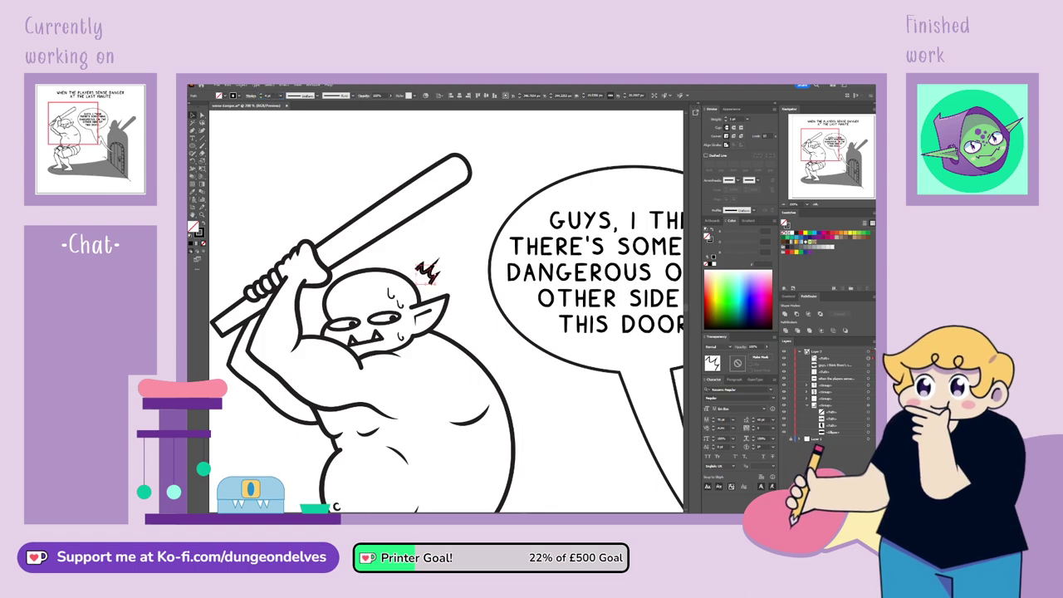
pyautogui.click(734, 137)
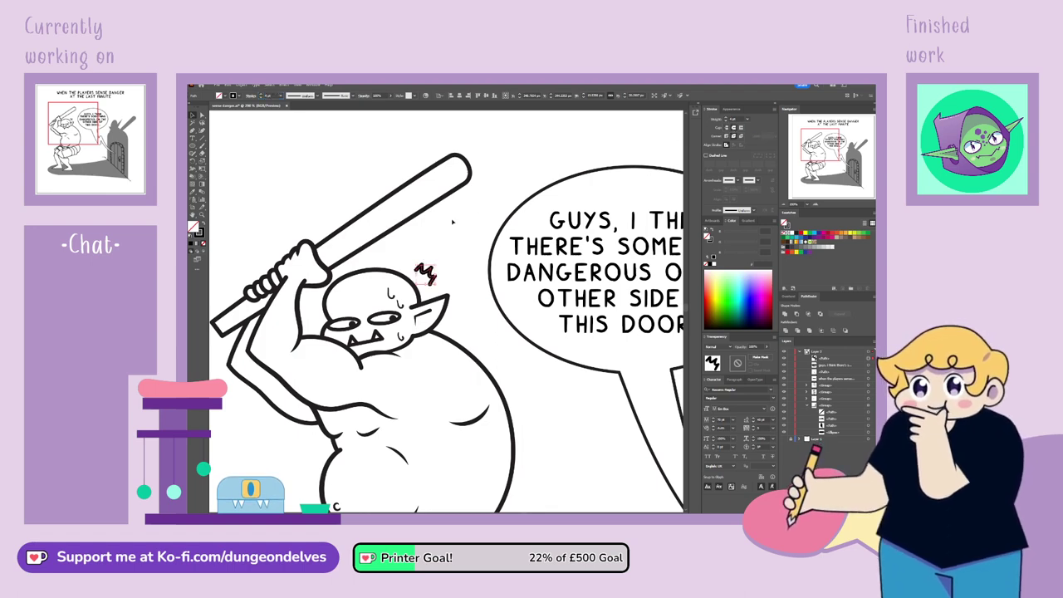
# Move the zigzag mark slightly closer to the ogre's head and save the document
pyautogui.moveTo(441, 275); pyautogui.dragTo(435, 273)
pyautogui.click(464, 243)
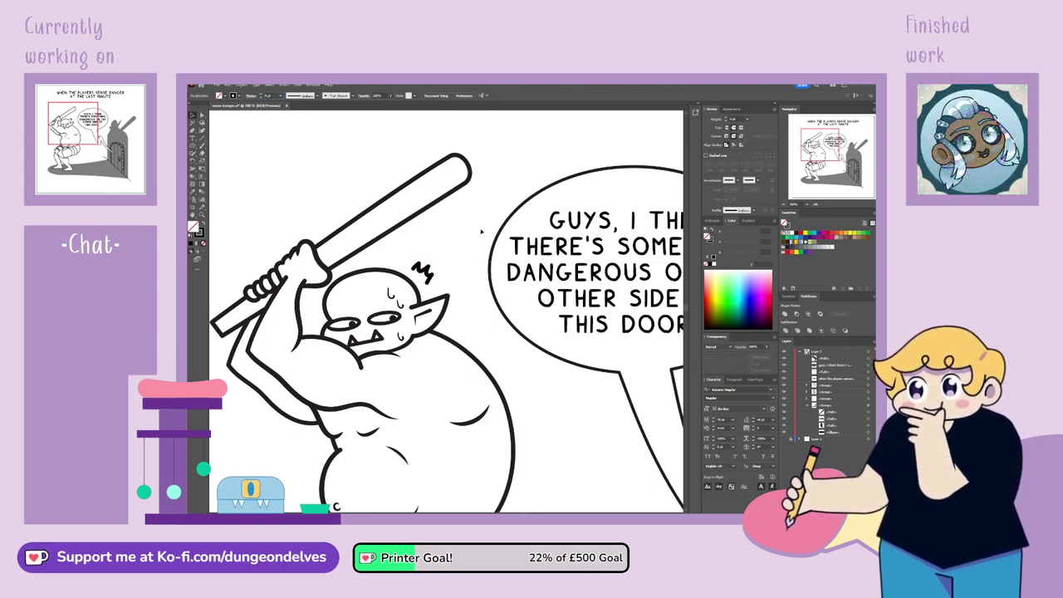
pyautogui.hotkey('ctrl', '0')
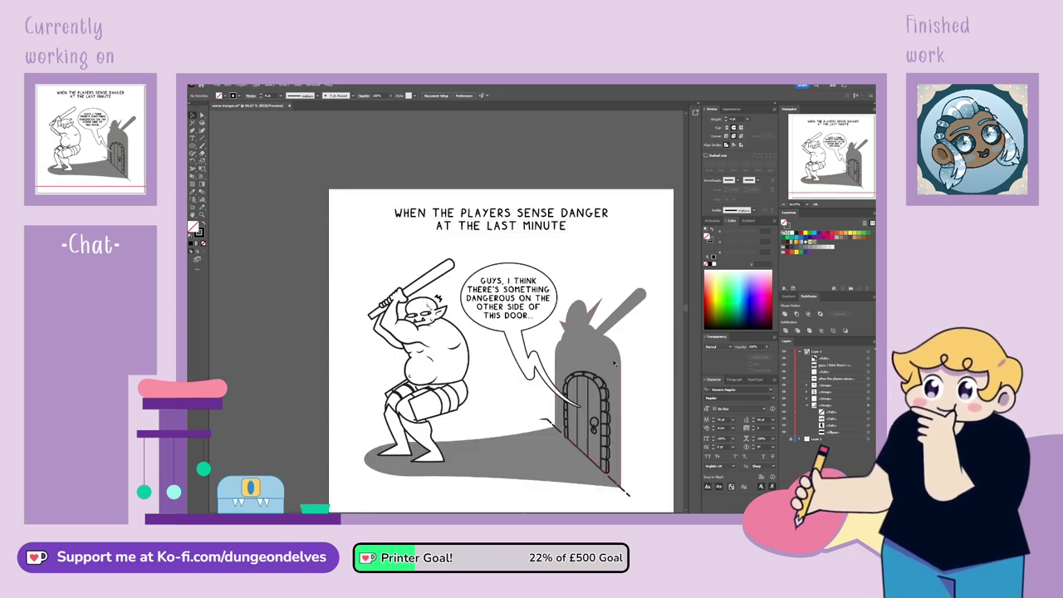
pyautogui.press('space')
pyautogui.moveTo(639, 418); pyautogui.dragTo(587, 374)
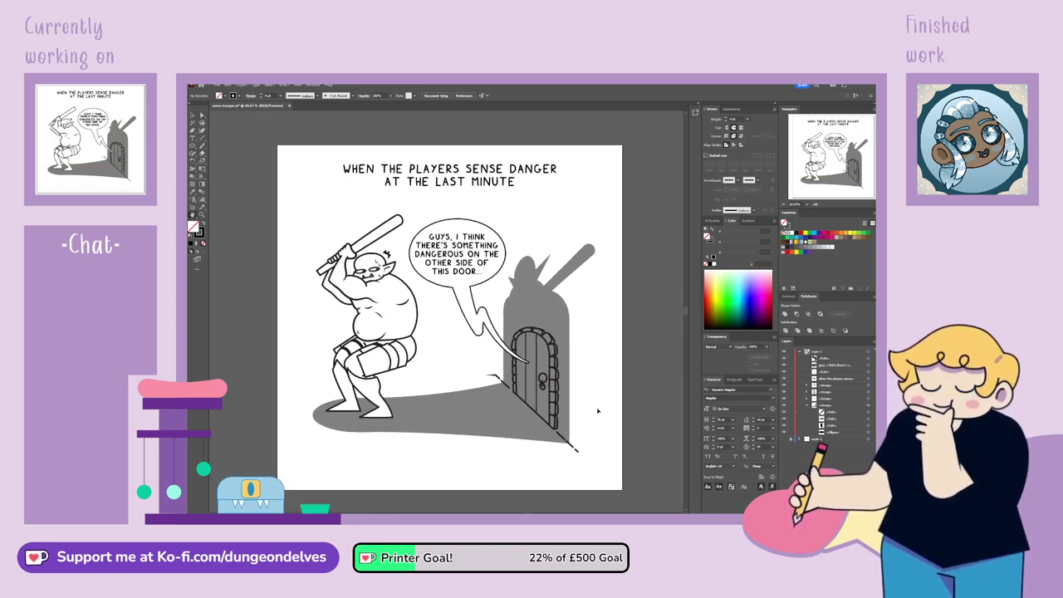
pyautogui.hotkey('ctrl', 's')
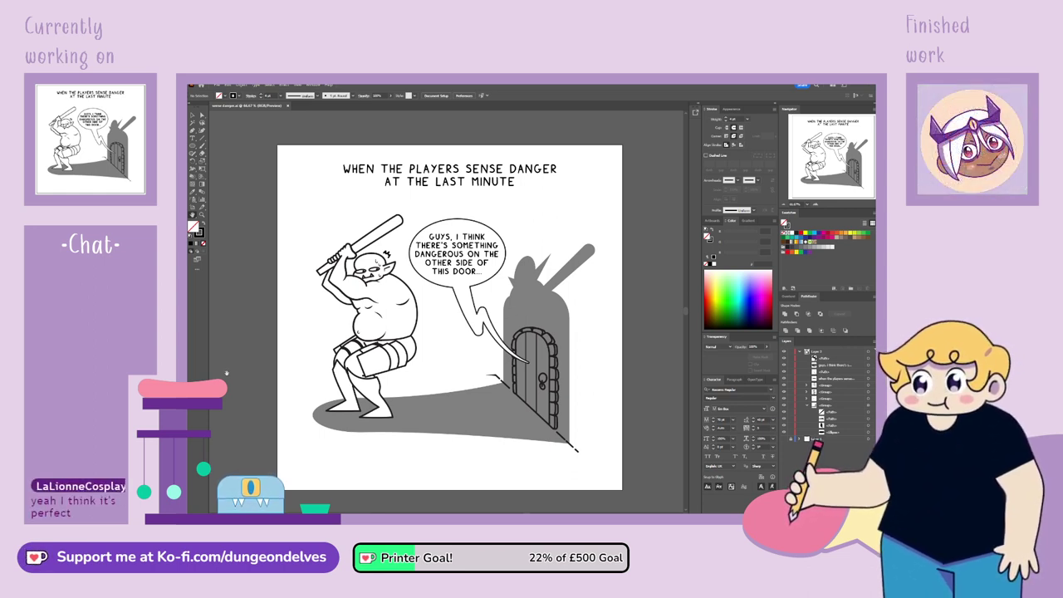
# Collapse the artwork layer, and show and unlock the reference sketch layer beneath it
pyautogui.hotkey('ctrl', '+')
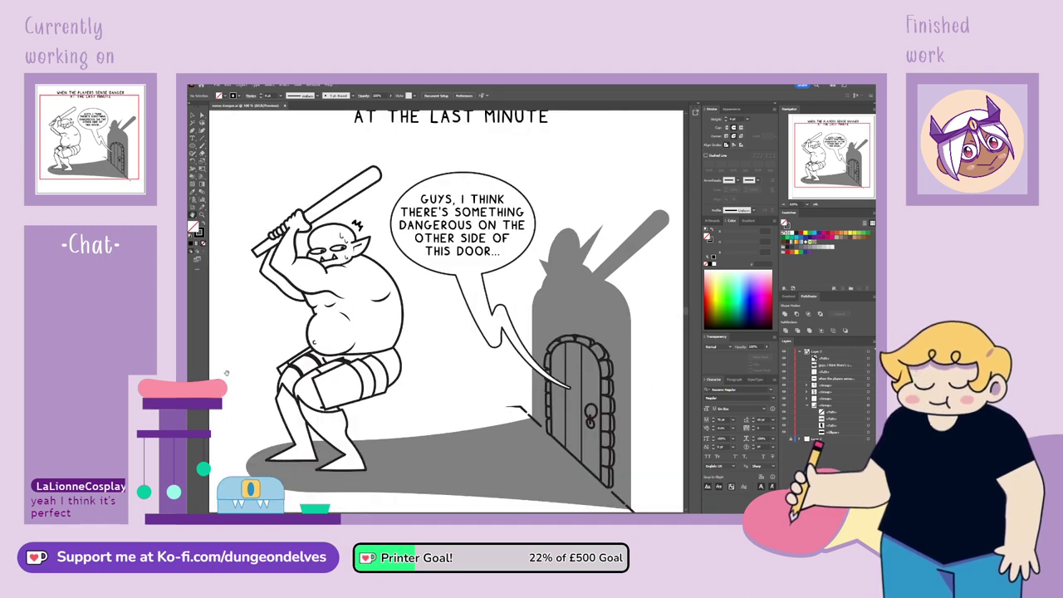
pyautogui.hotkey('ctrl', '-')
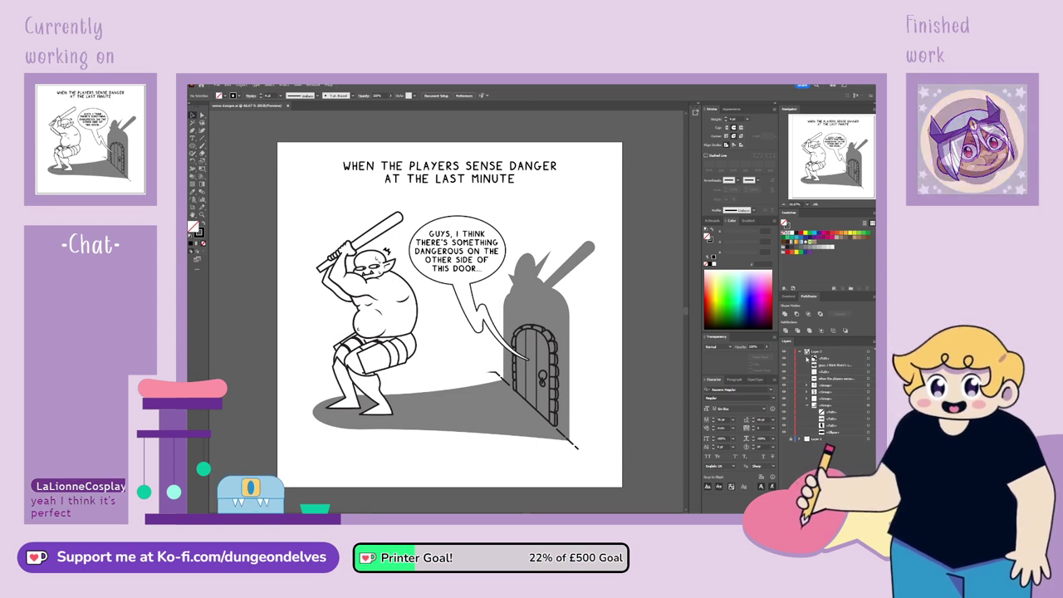
pyautogui.click(801, 352)
pyautogui.click(785, 358)
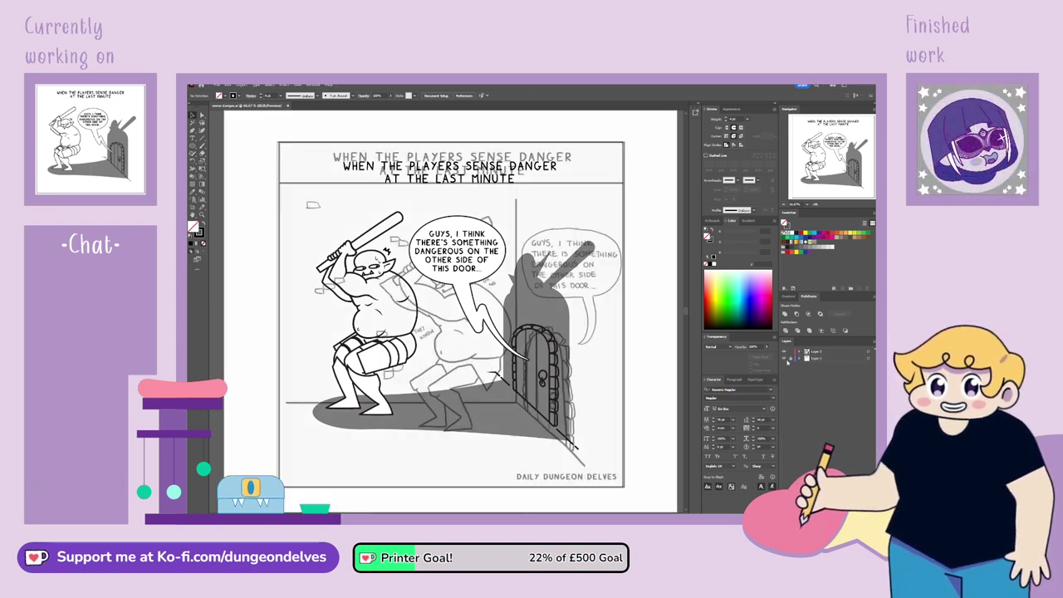
pyautogui.hotkey('ctrl', '-')
pyautogui.hotkey('ctrl', '-')
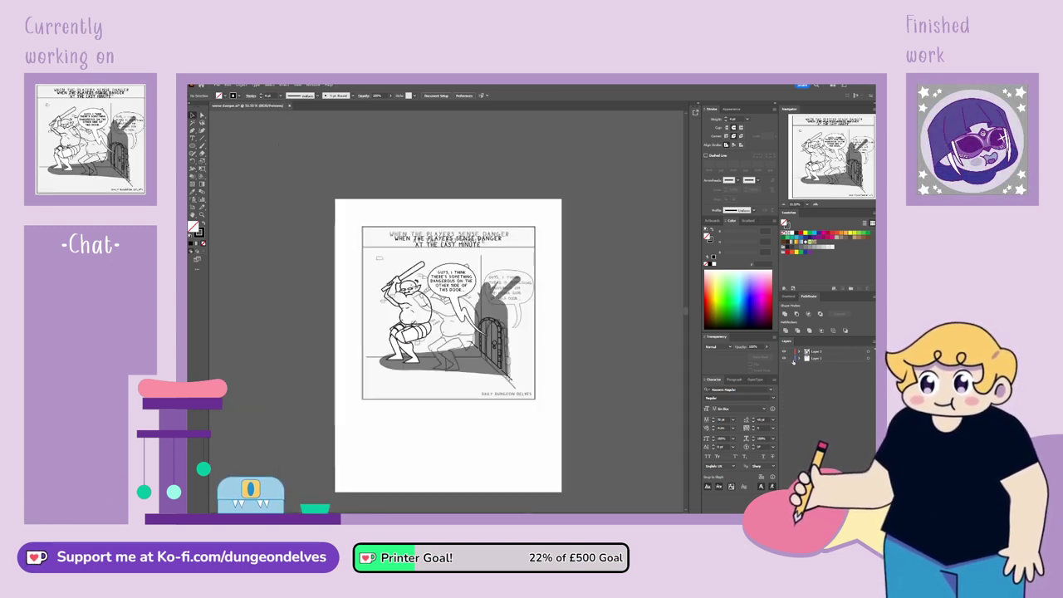
# Move the reference sketch to the right, beside the finished cartoon, and save the document
pyautogui.click(352, 208)
pyautogui.moveTo(352, 208)
pyautogui.mouseDown()
pyautogui.moveTo(547, 424)
pyautogui.moveTo(591, 412)
pyautogui.mouseUp()
pyautogui.moveTo(521, 346)
pyautogui.mouseDown()
pyautogui.moveTo(455, 337)
pyautogui.moveTo(486, 335)
pyautogui.moveTo(568, 363)
pyautogui.mouseUp()
pyautogui.hotkey('ctrl', '+')
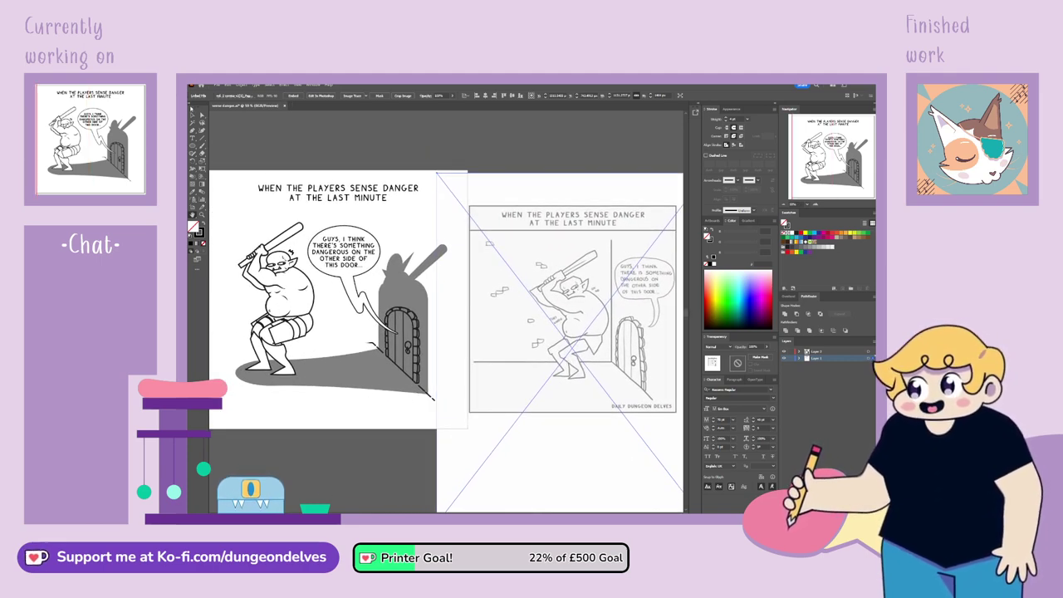
pyautogui.click(407, 141)
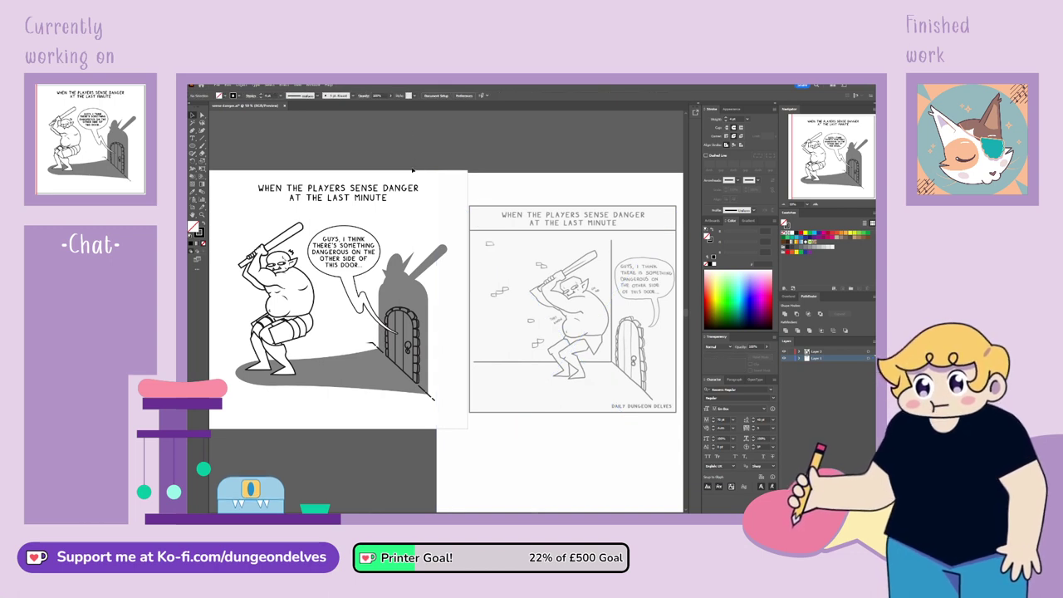
pyautogui.hotkey('ctrl', 's')
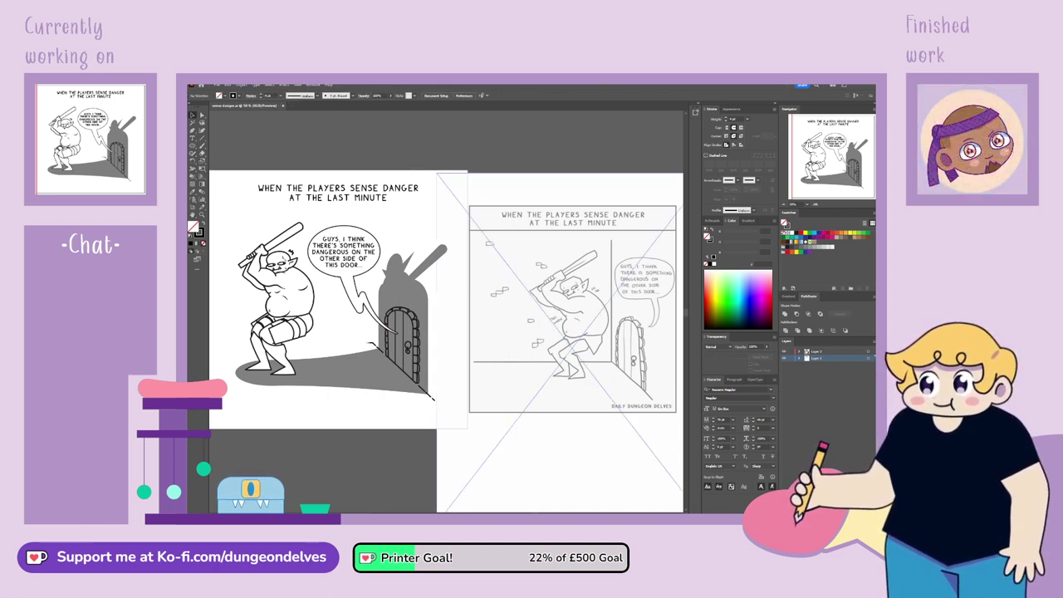
pyautogui.hotkey('ctrl', 'shift', 'a')
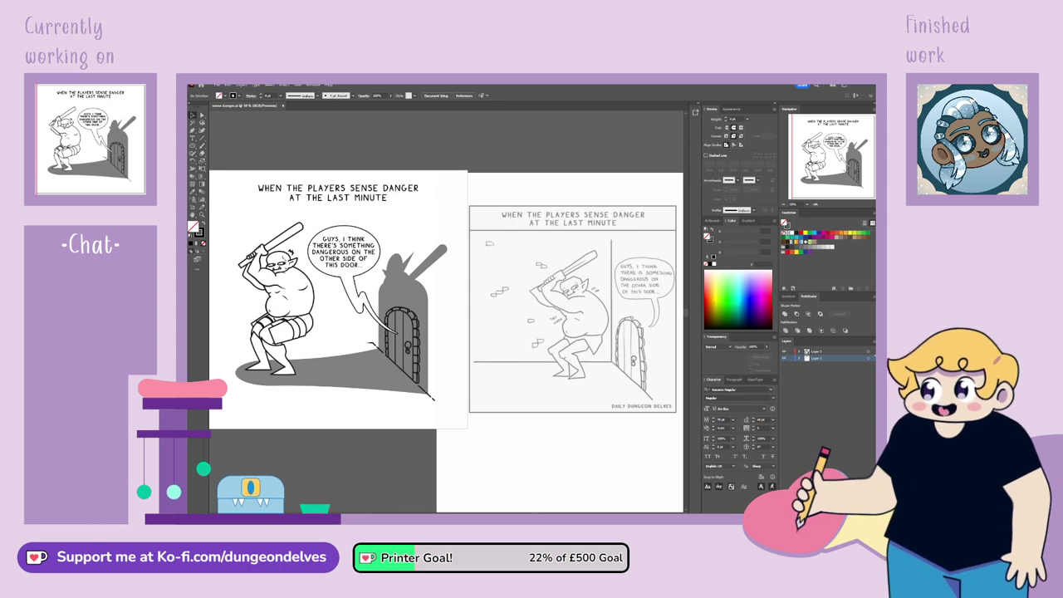
pyautogui.click(560, 342)
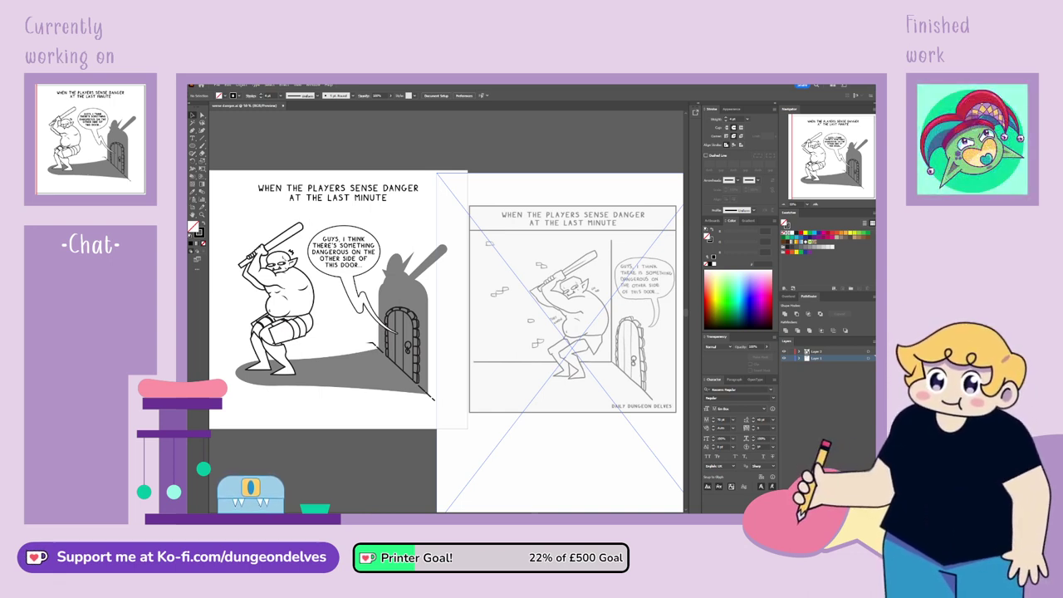
pyautogui.hotkey('ctrl', 'shift', 'a')
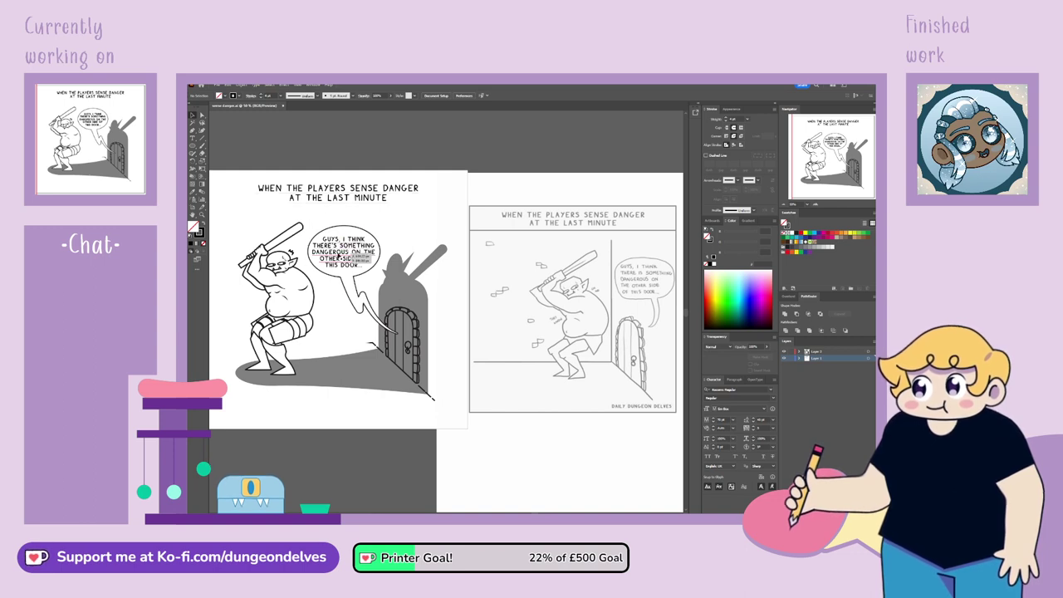
# Delete the word "GUYS," from the speech bubble so the text starts with "I THINK"
pyautogui.doubleClick(343, 239)
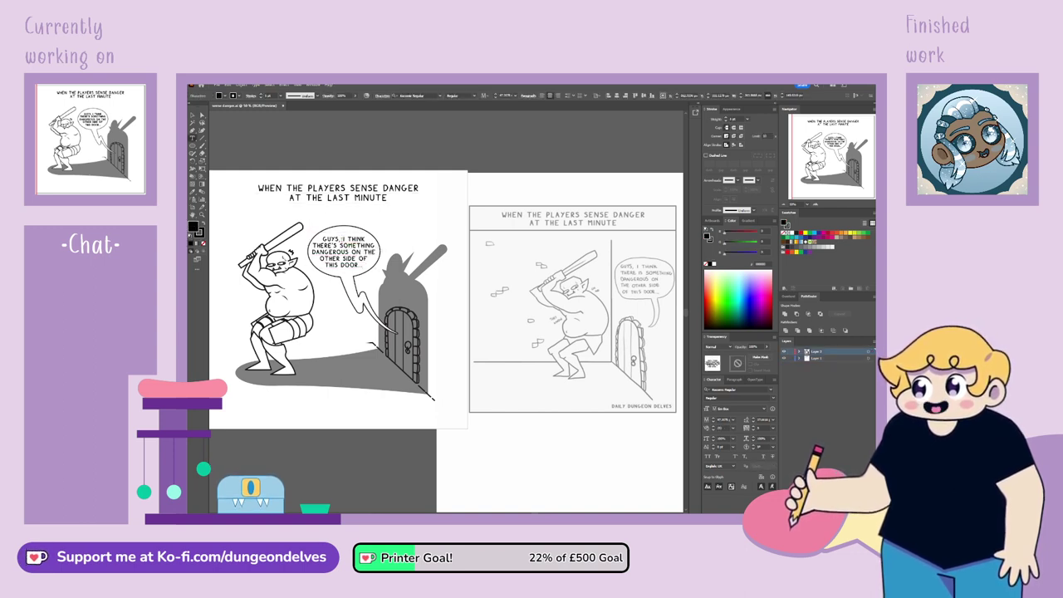
pyautogui.press('BackSpace')
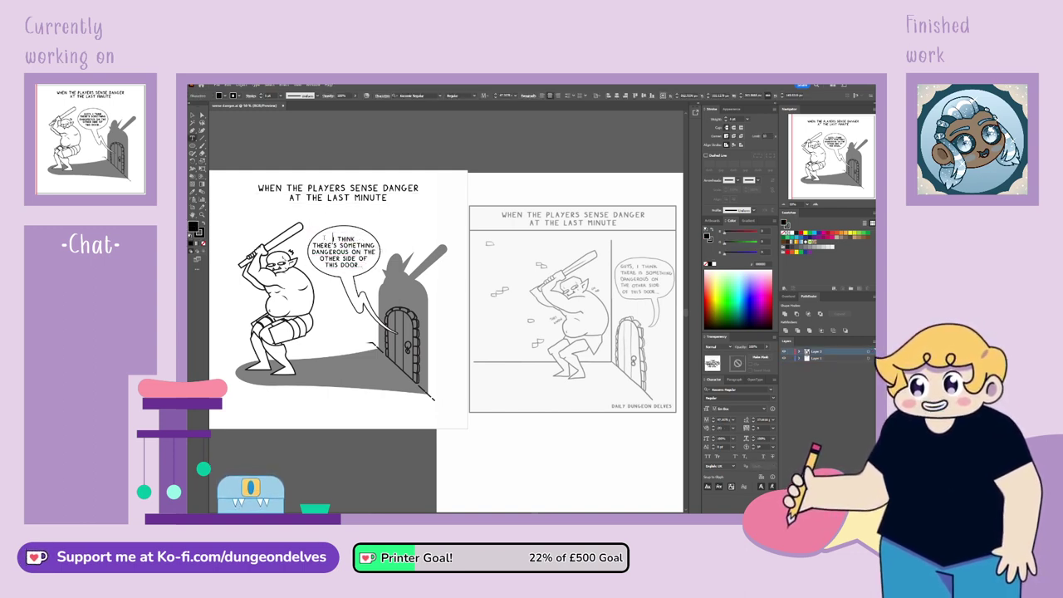
pyautogui.click(193, 116)
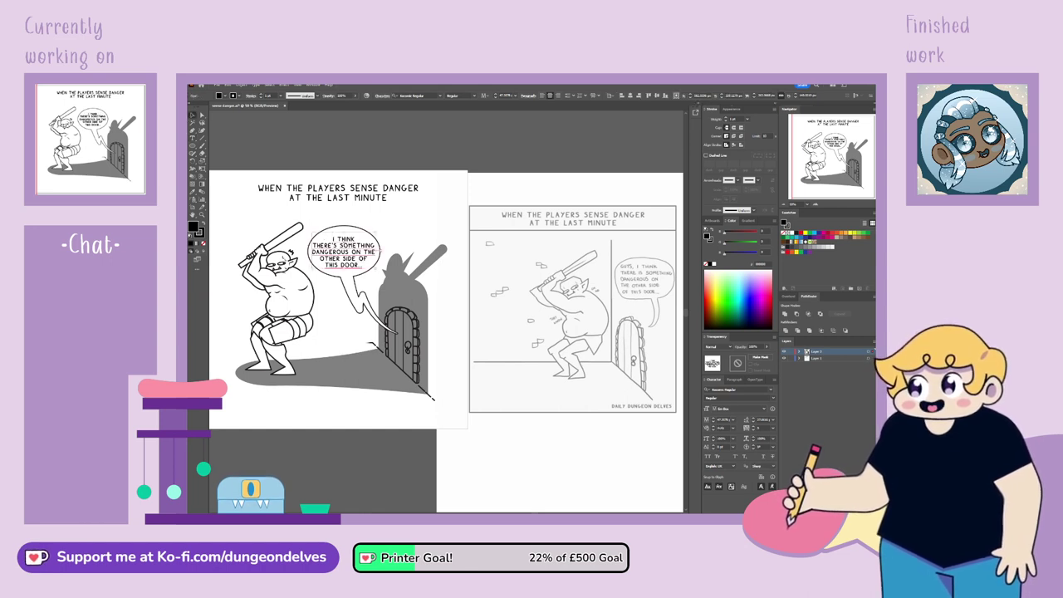
pyautogui.click(366, 284)
pyautogui.click(363, 251)
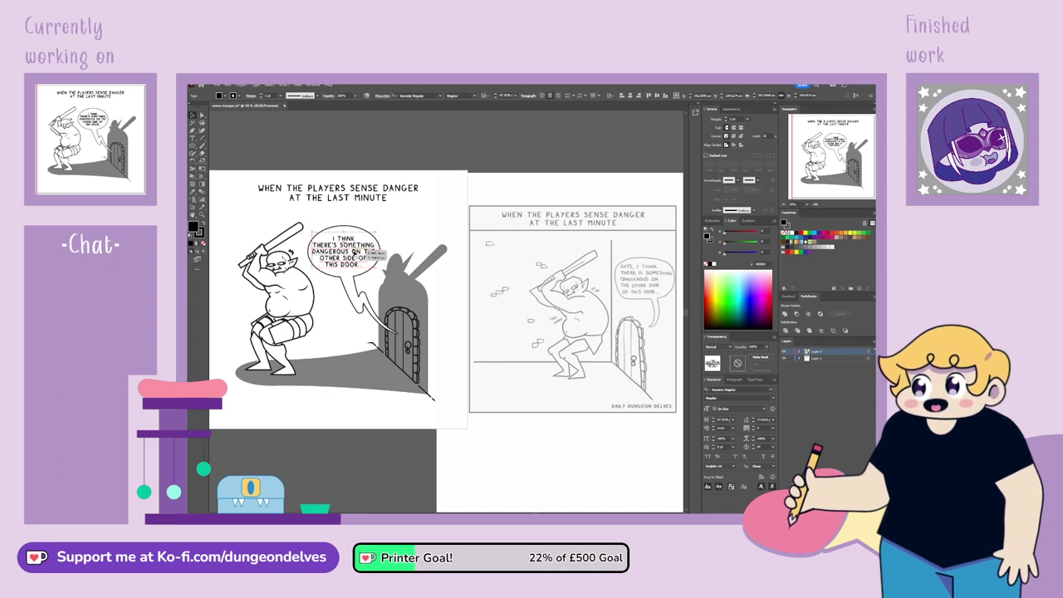
pyautogui.click(383, 480)
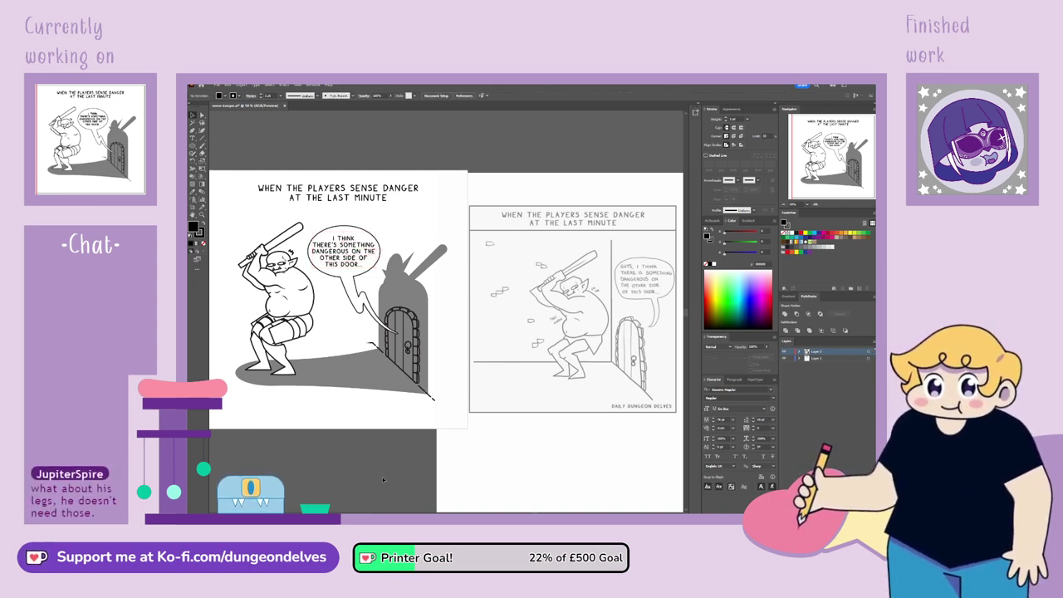
pyautogui.hotkey('ctrl', '+')
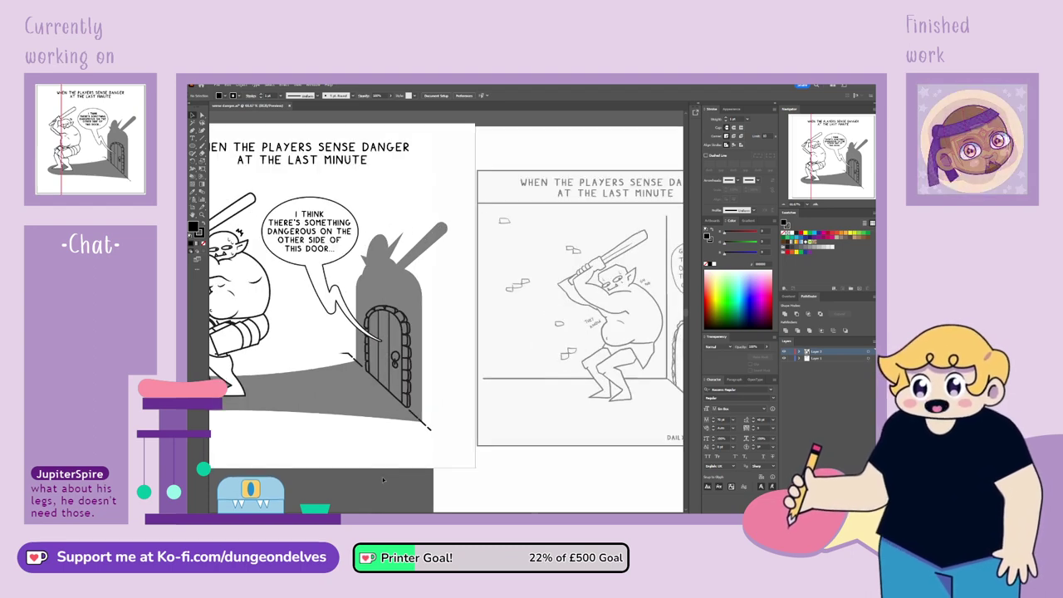
pyautogui.moveTo(343, 419); pyautogui.dragTo(459, 436)
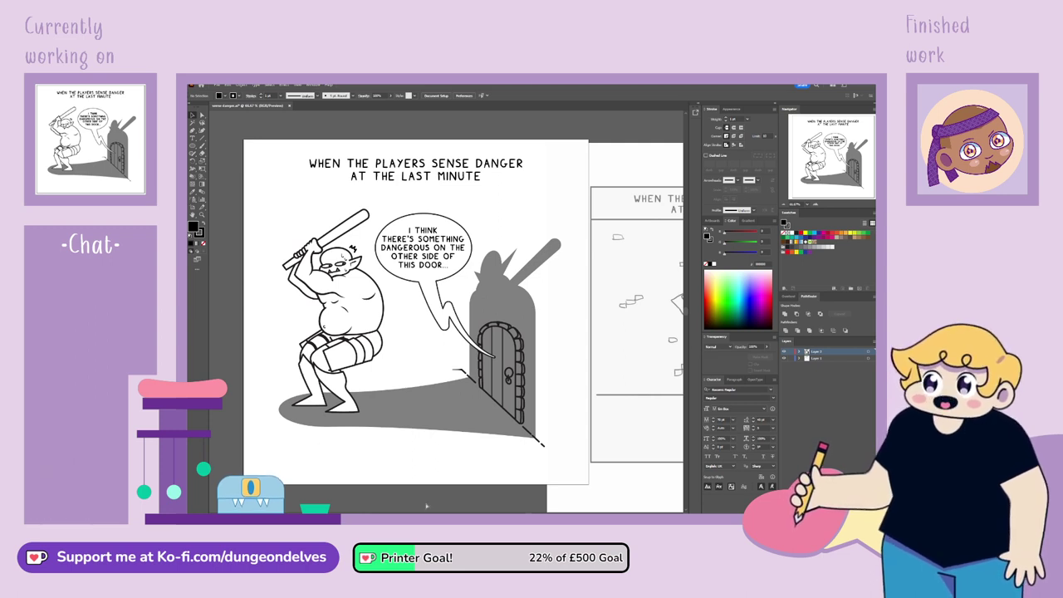
pyautogui.moveTo(478, 415); pyautogui.dragTo(496, 417)
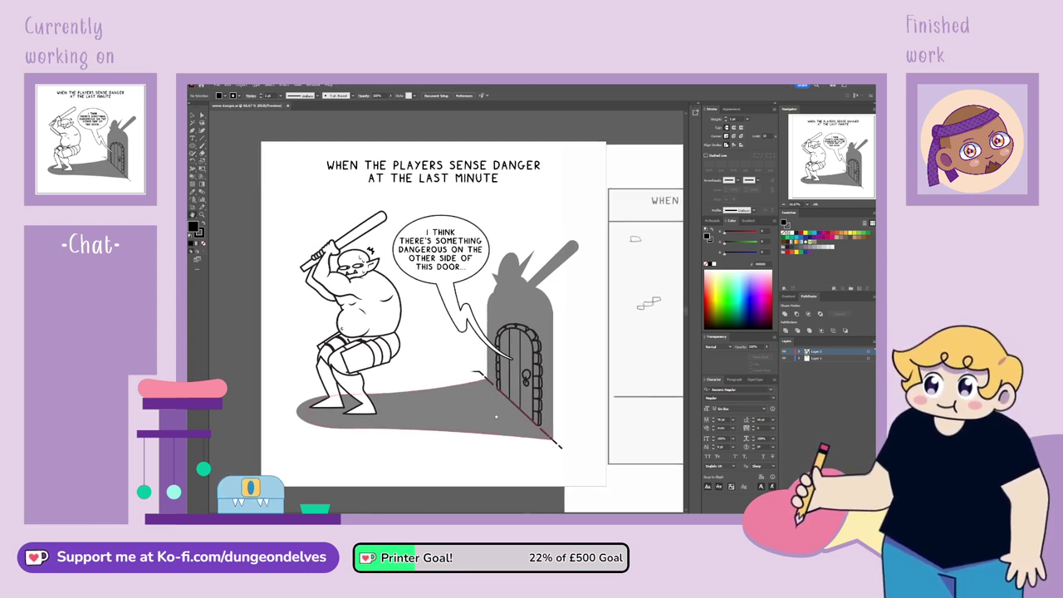